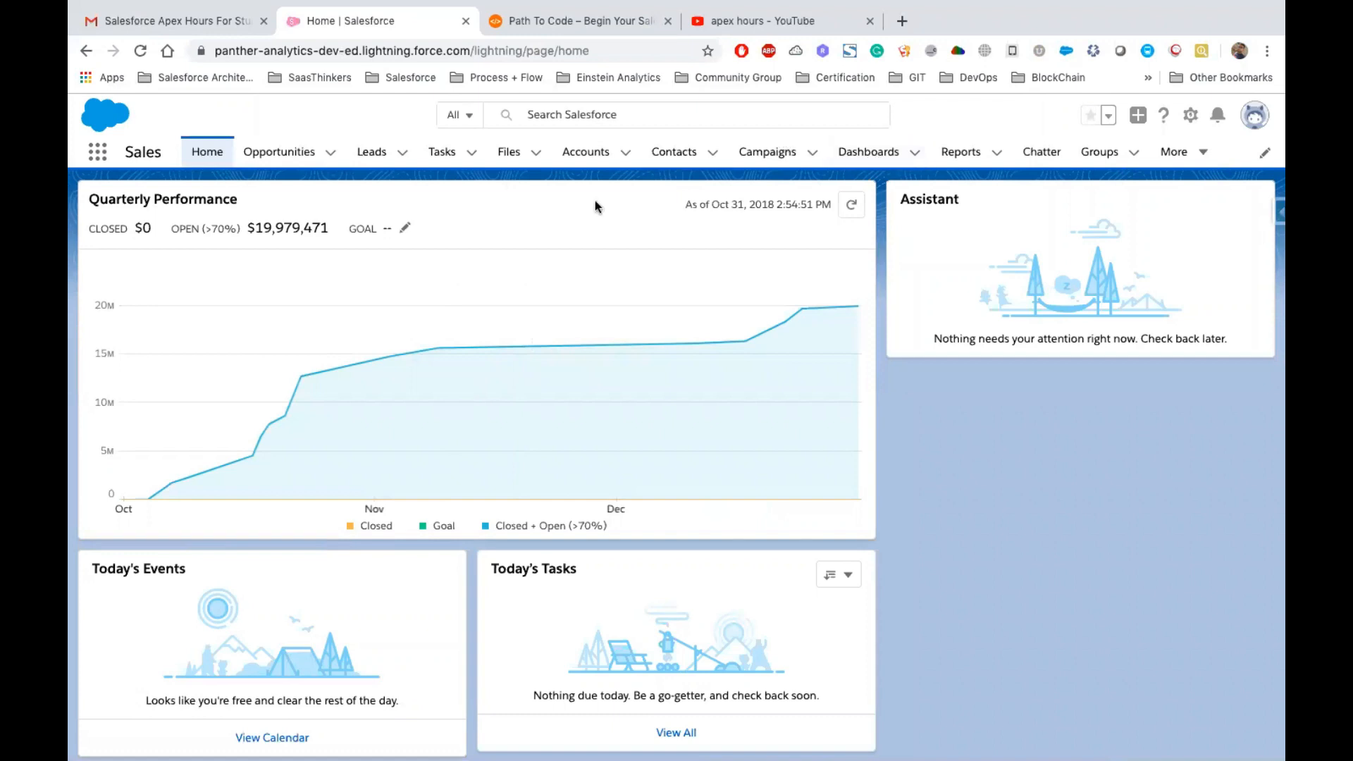
Start a new report in the Reports area using the Opportunities report type
click(963, 153)
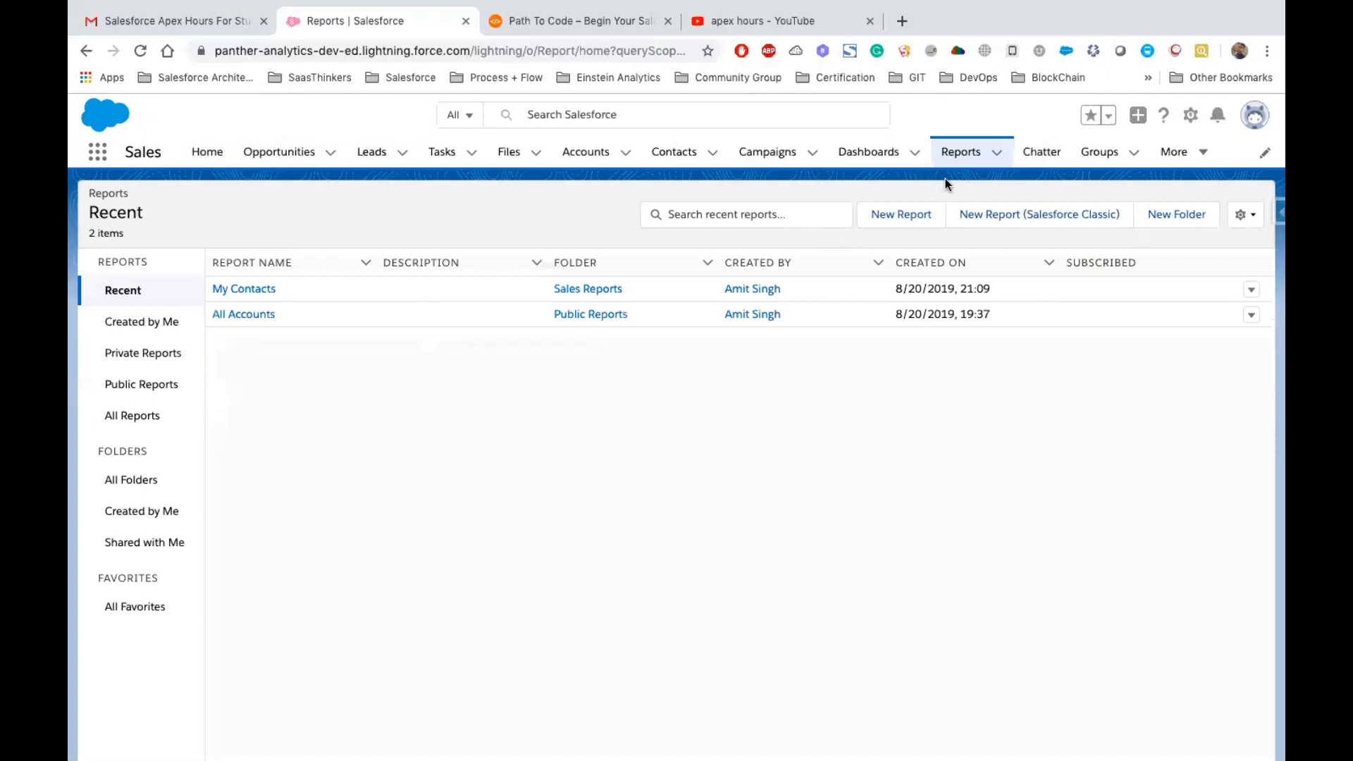
click(851, 258)
click(909, 217)
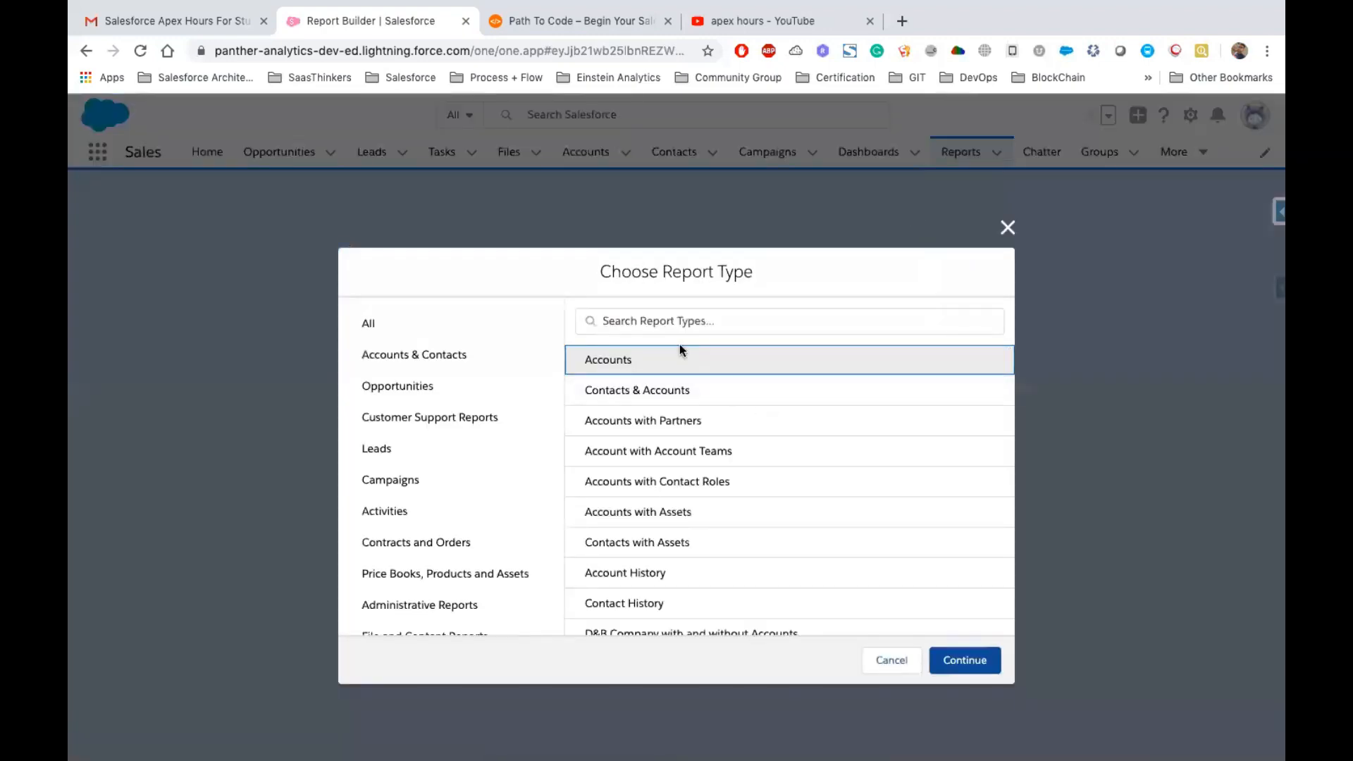
click(627, 322)
drag(599, 271, 767, 280)
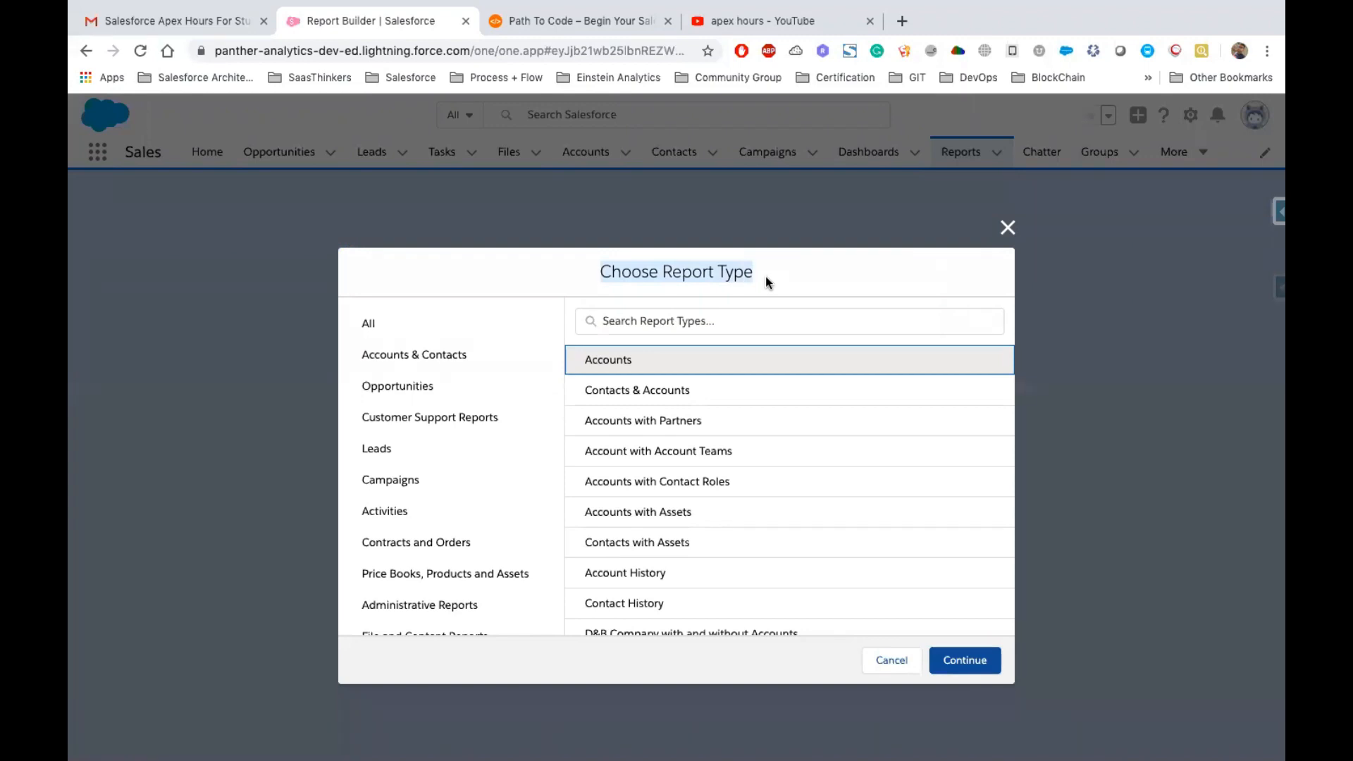
click(642, 321)
text(Oppor)
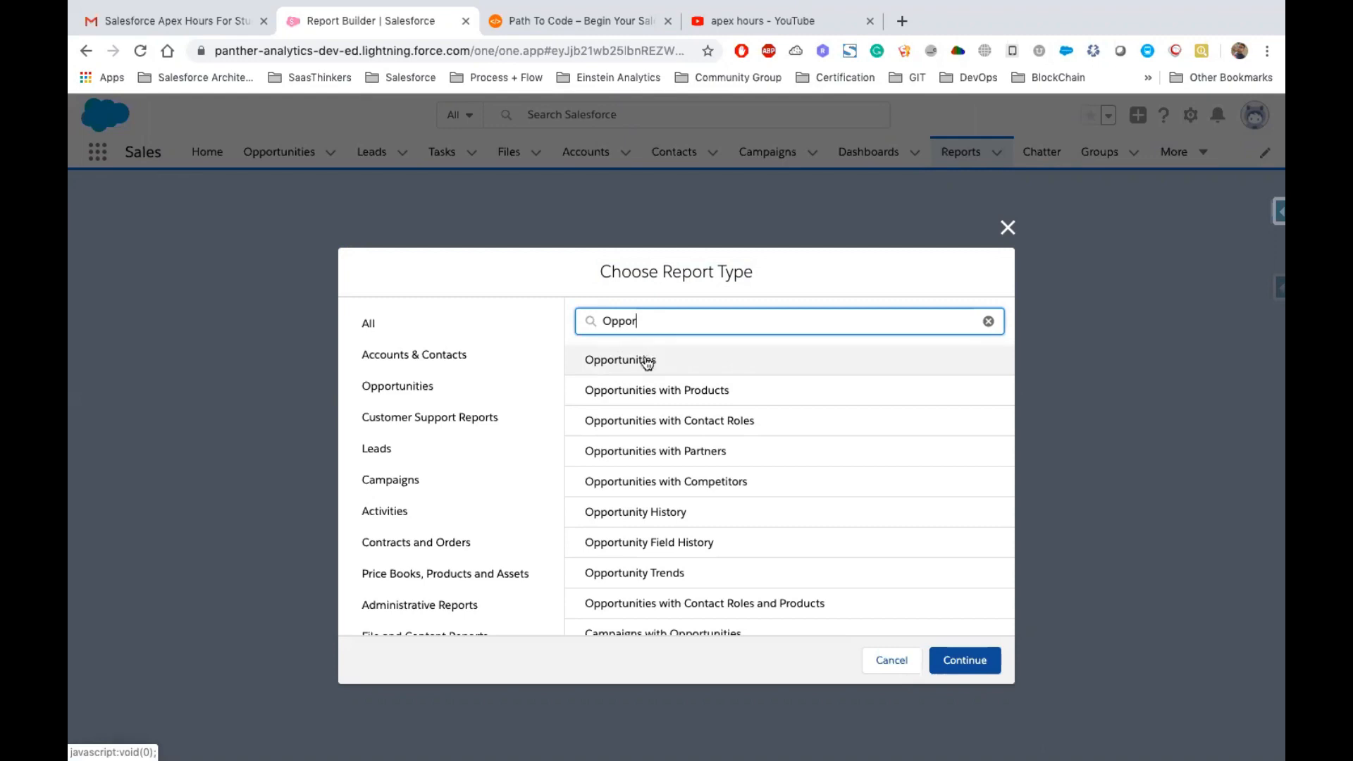
click(651, 364)
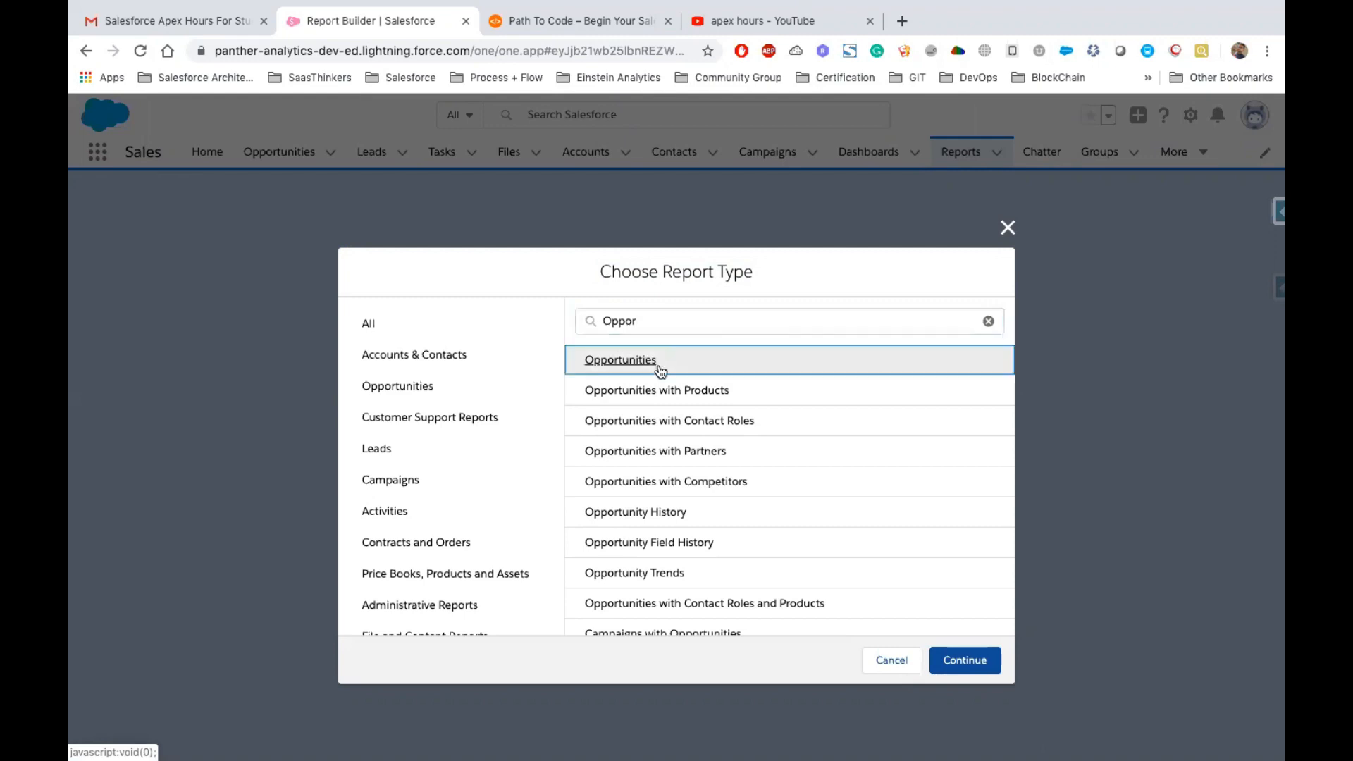
click(958, 656)
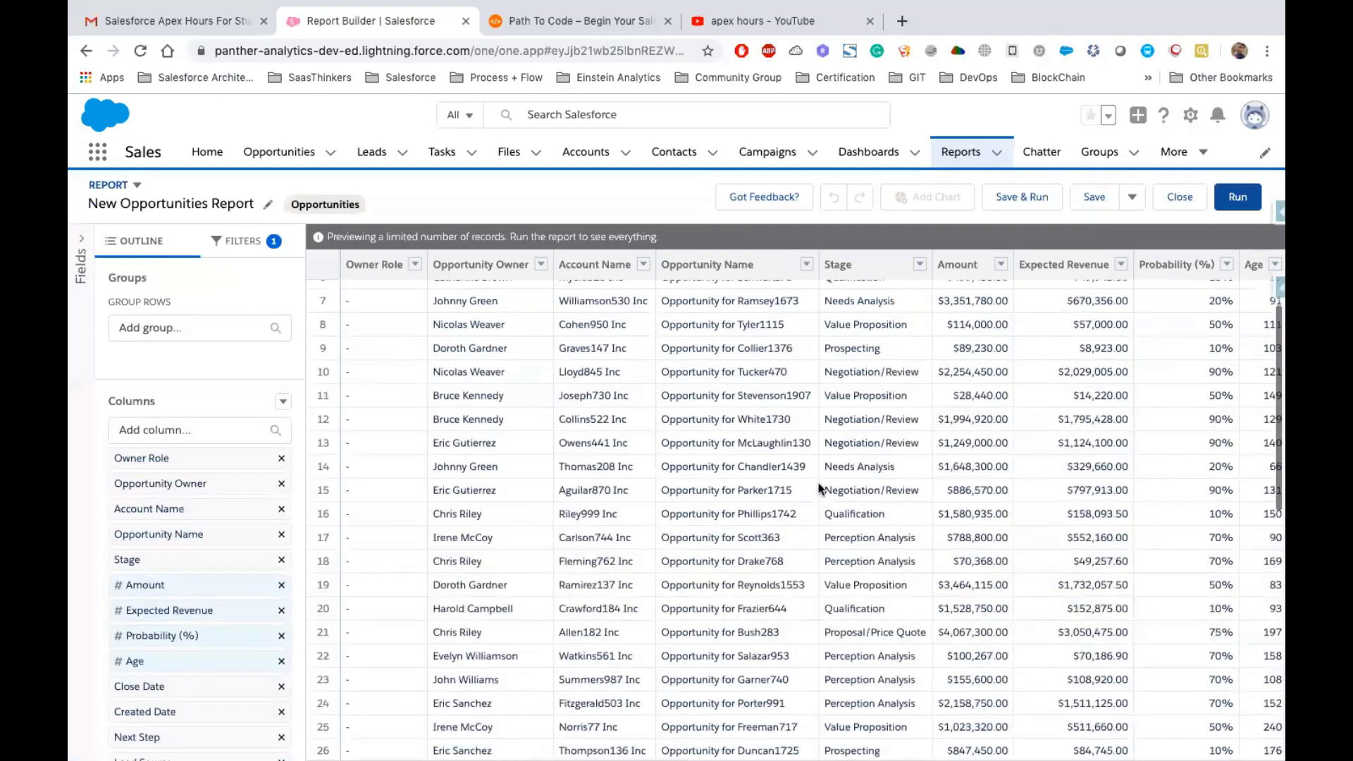
Remove the Owner Role column from the report preview
scroll(818, 483, right, 5)
scroll(818, 483, right, 4)
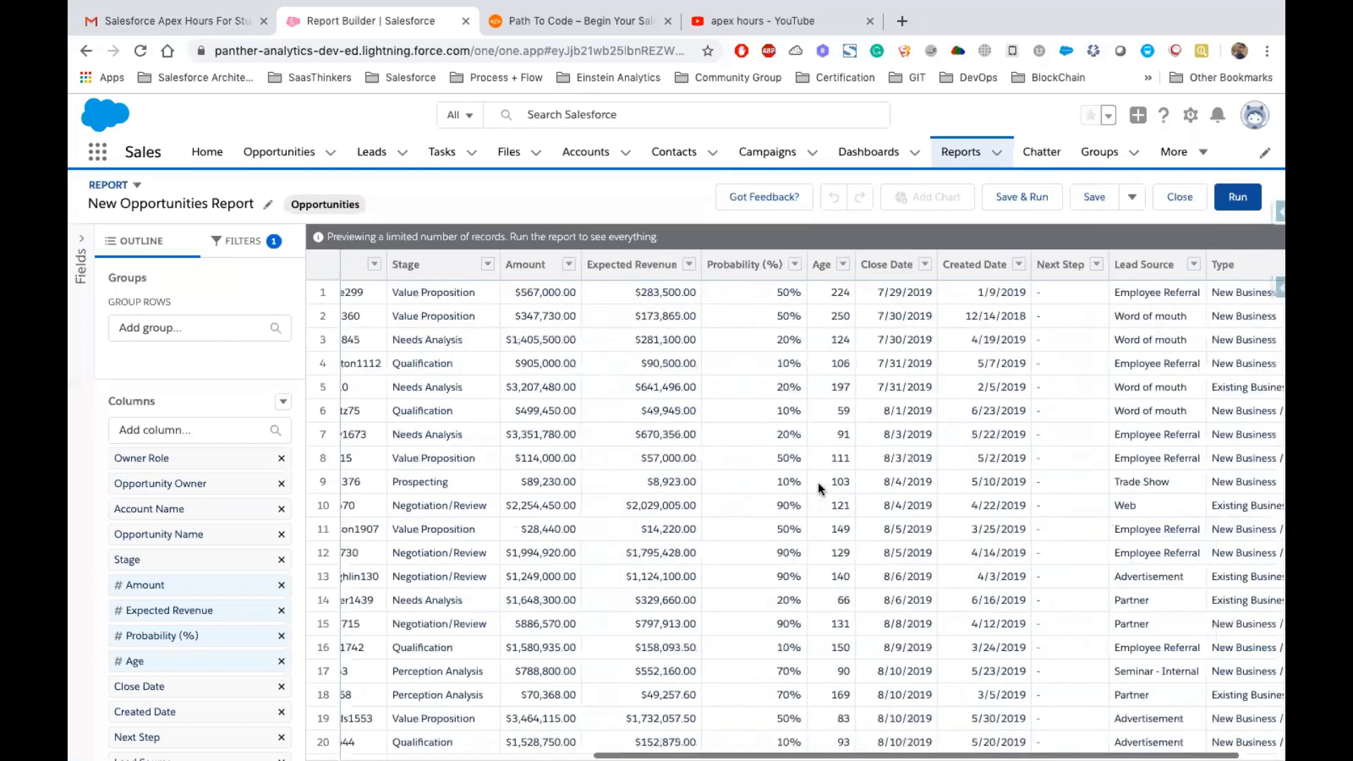
scroll(818, 484, left, 10)
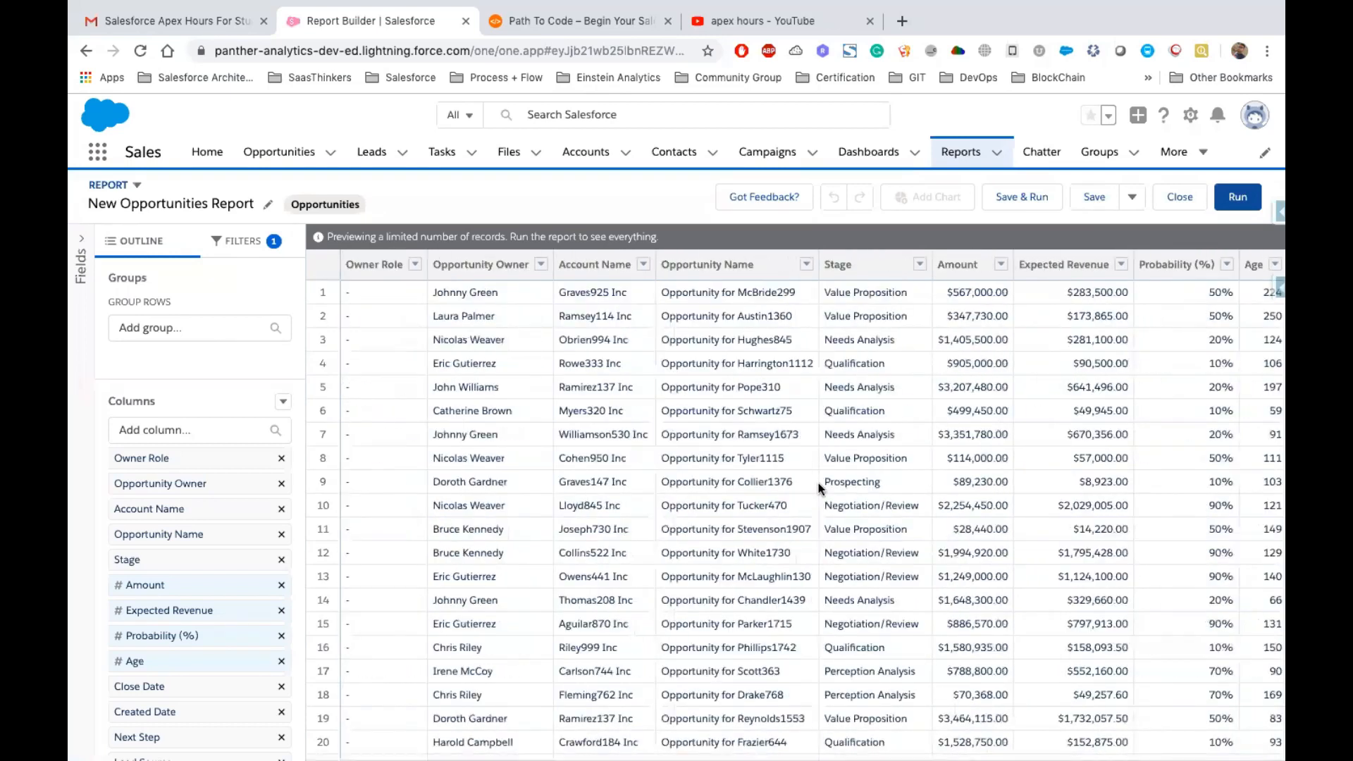
click(415, 265)
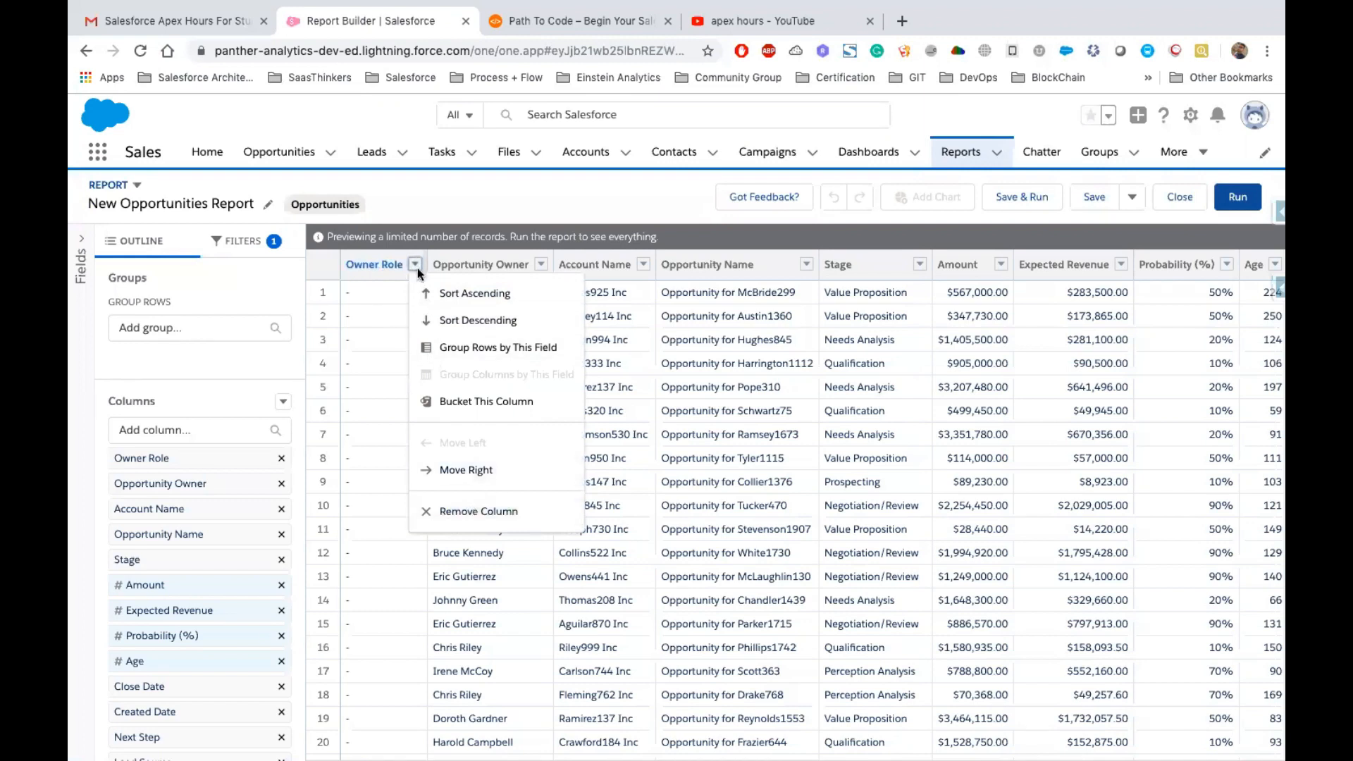
click(478, 516)
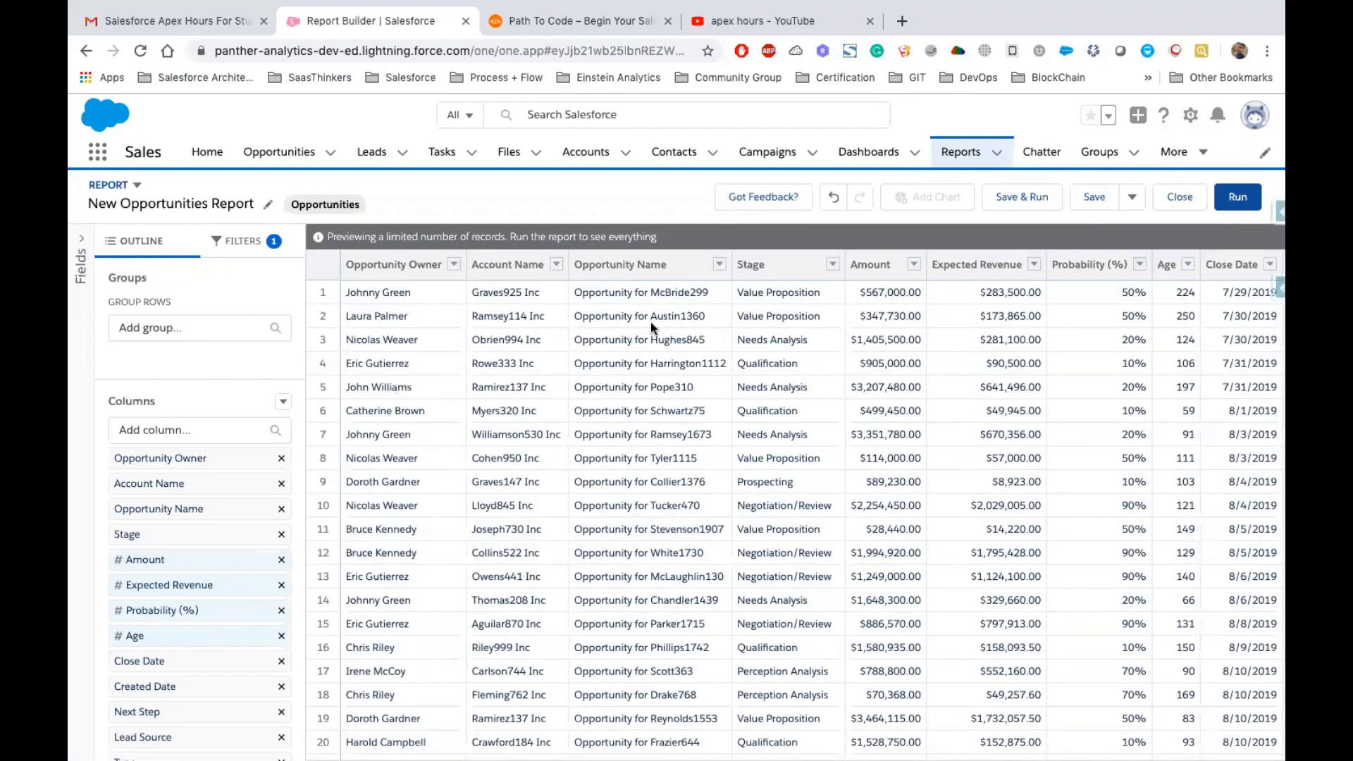
Sort the report by the Next Step column in descending order
scroll(1097, 362, right, 5)
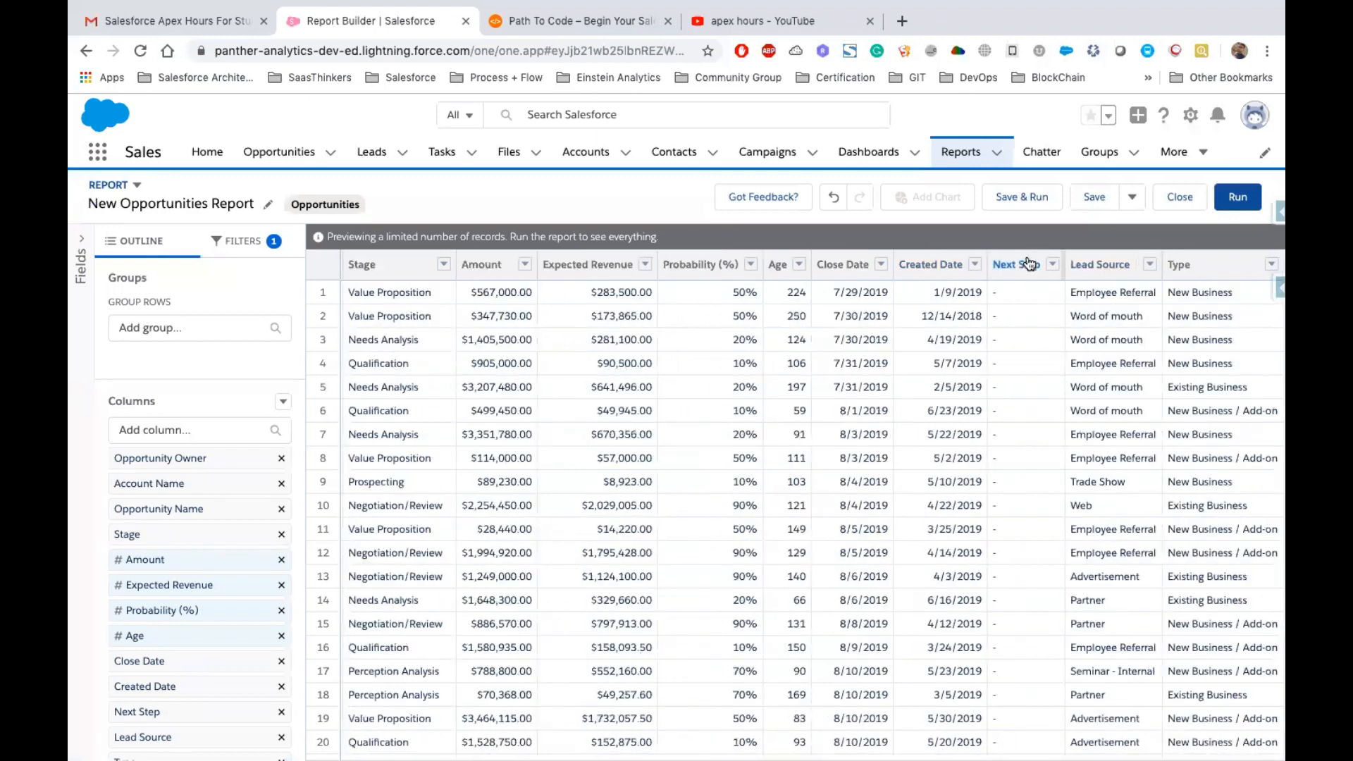
click(1026, 262)
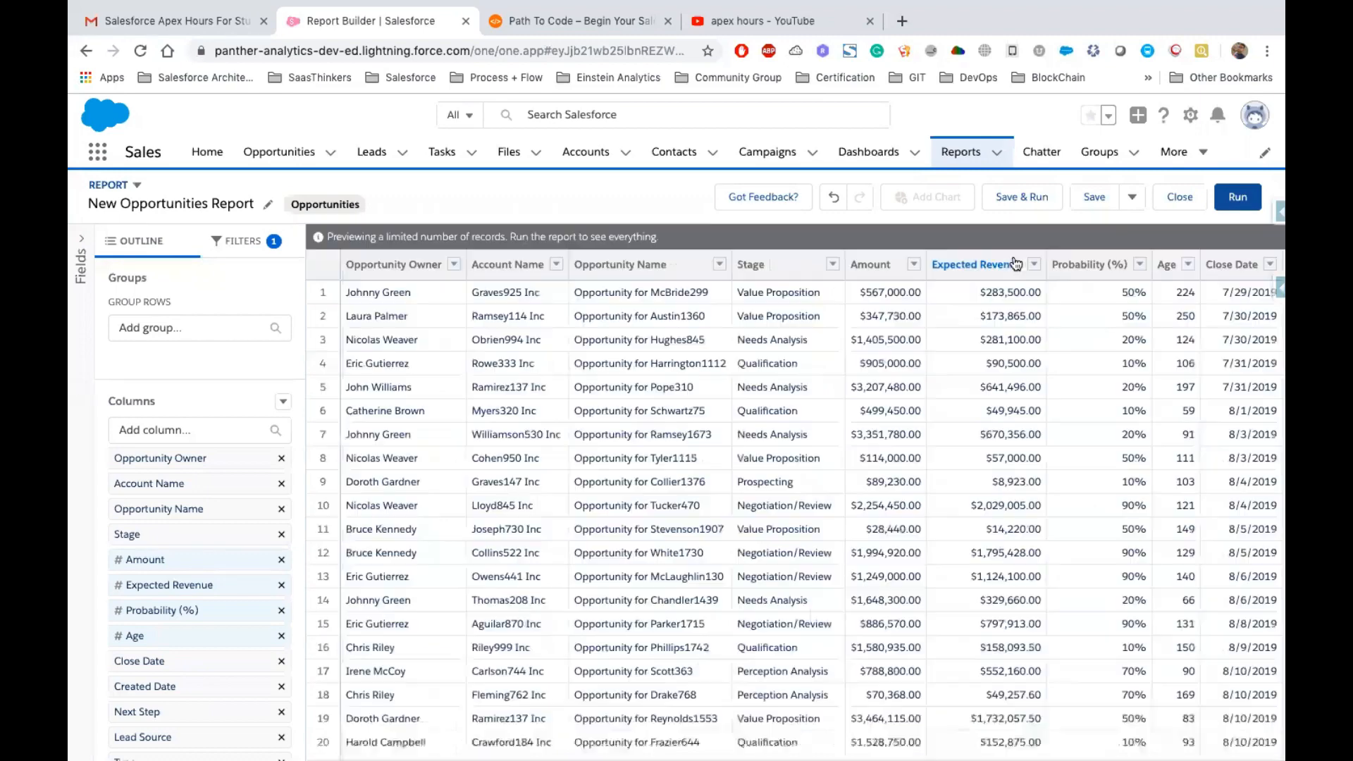
scroll(1127, 282, right, 5)
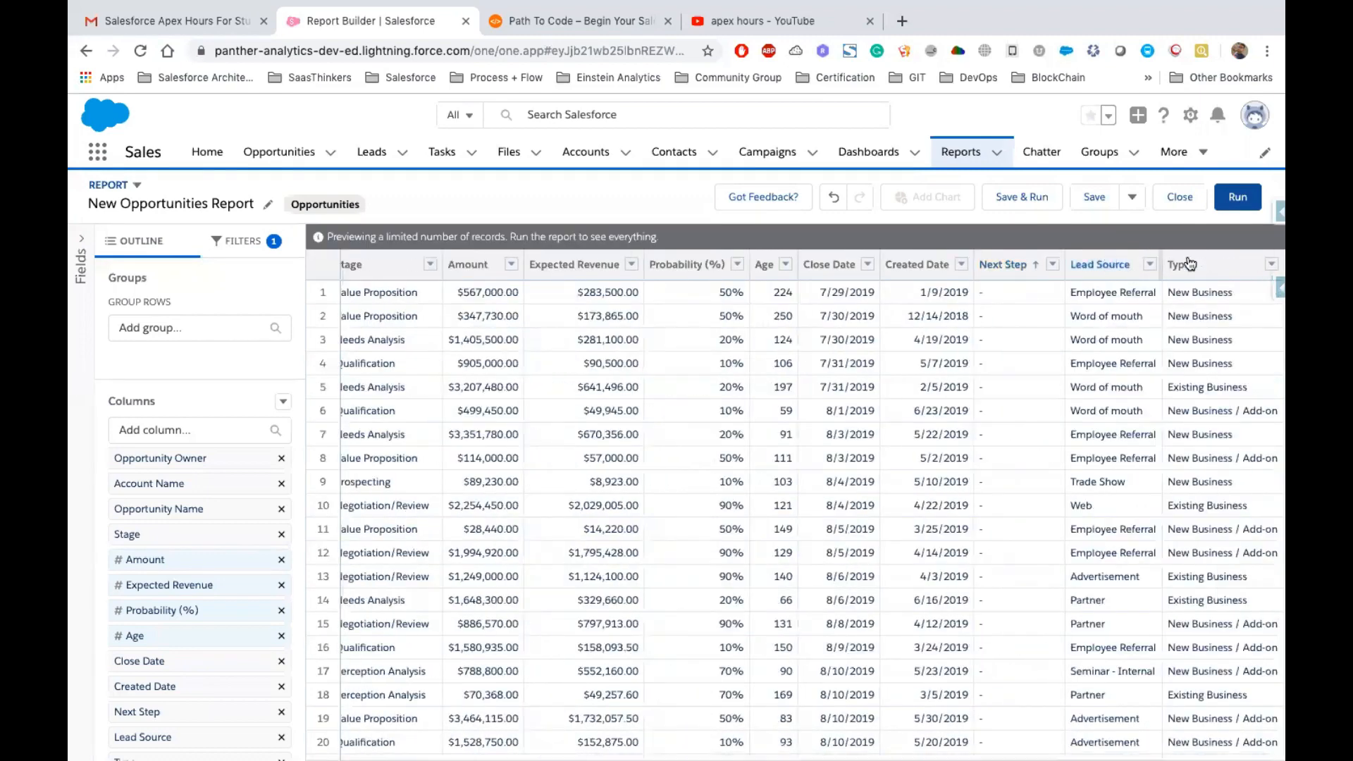
click(1009, 262)
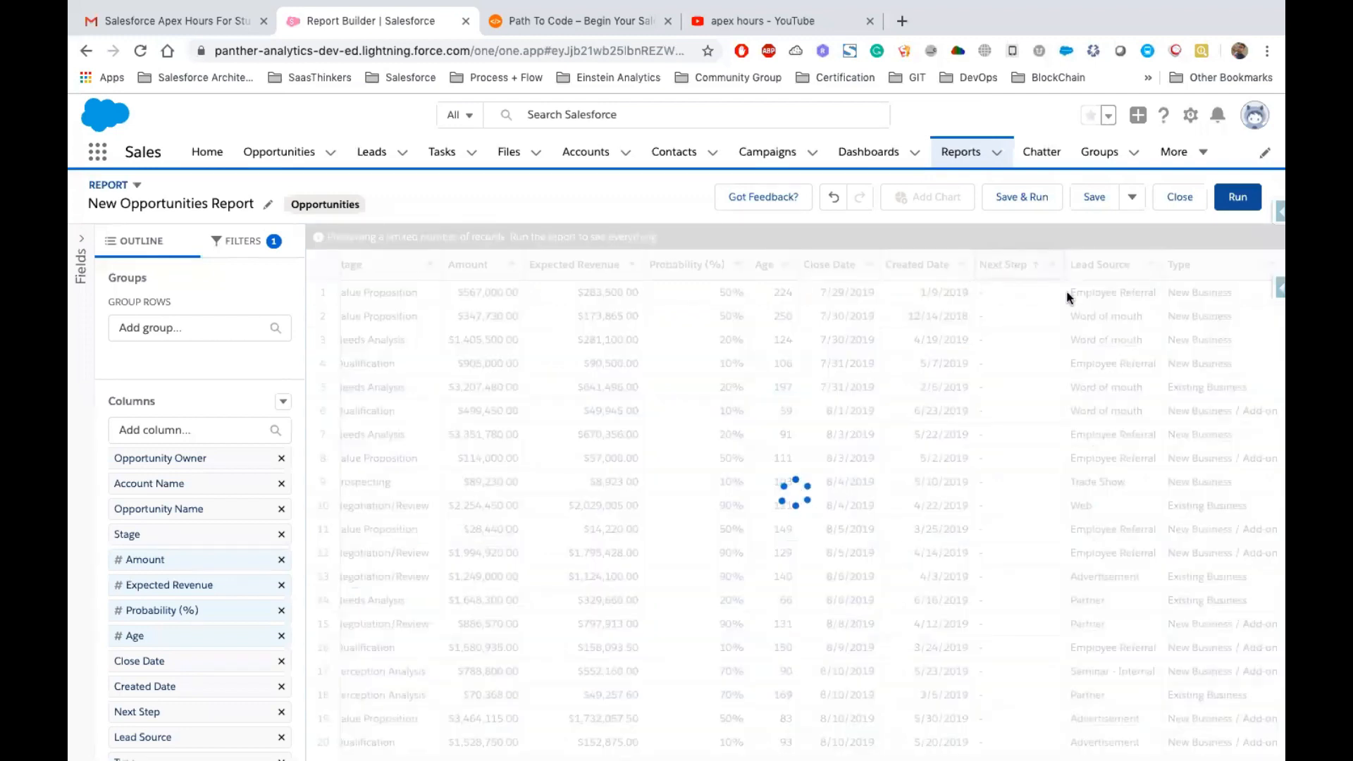
Remove the Age column from the report
drag(1175, 264, 185, 491)
click(1190, 265)
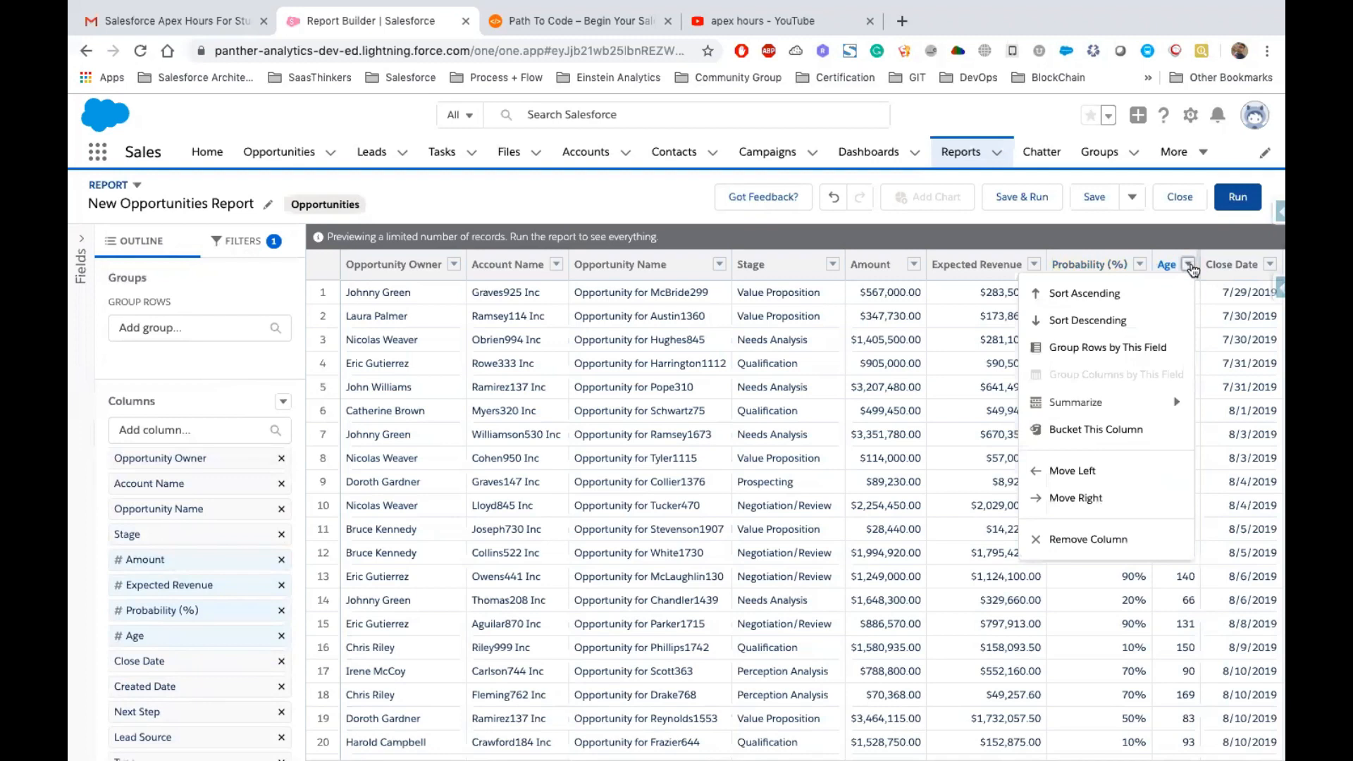
click(1074, 539)
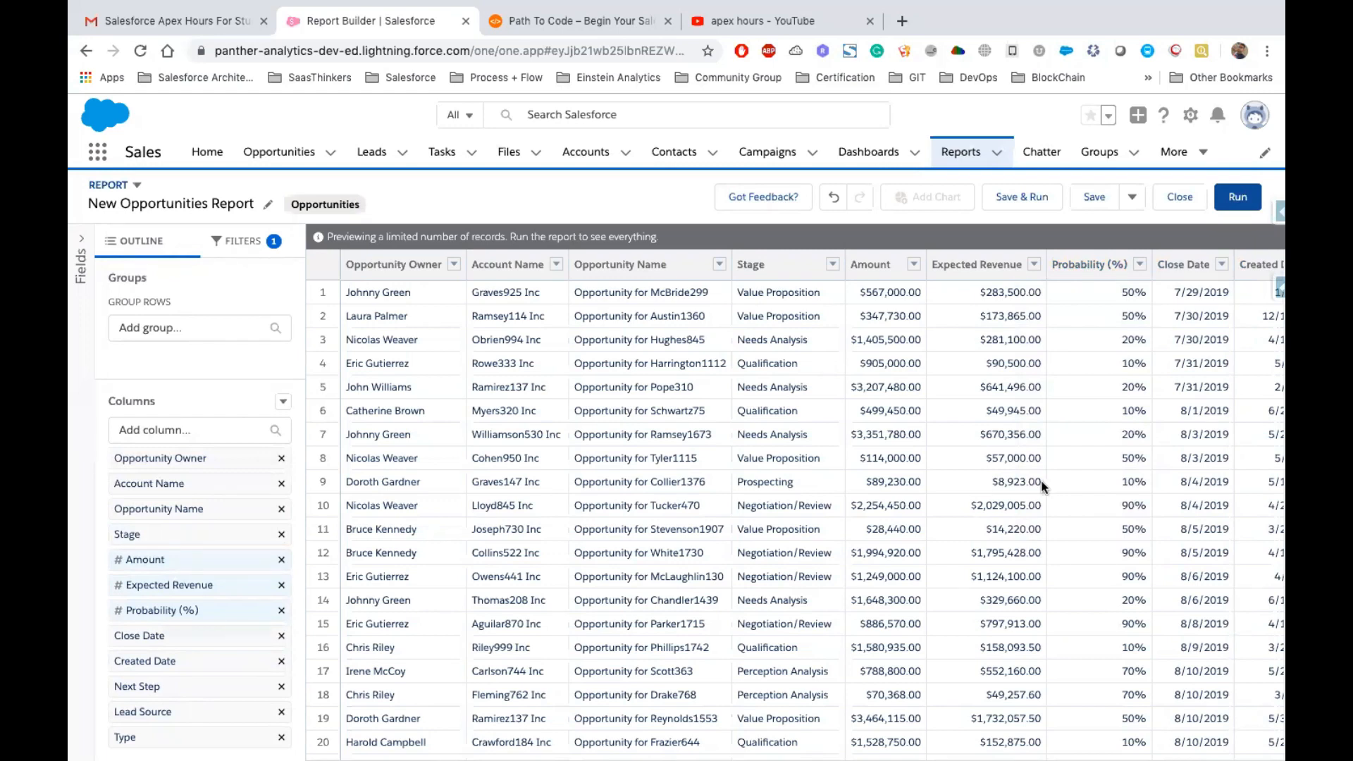
Examine the Close Date filter's date field and range options
scroll(709, 467, down, 5)
scroll(948, 353, up, 5)
click(251, 242)
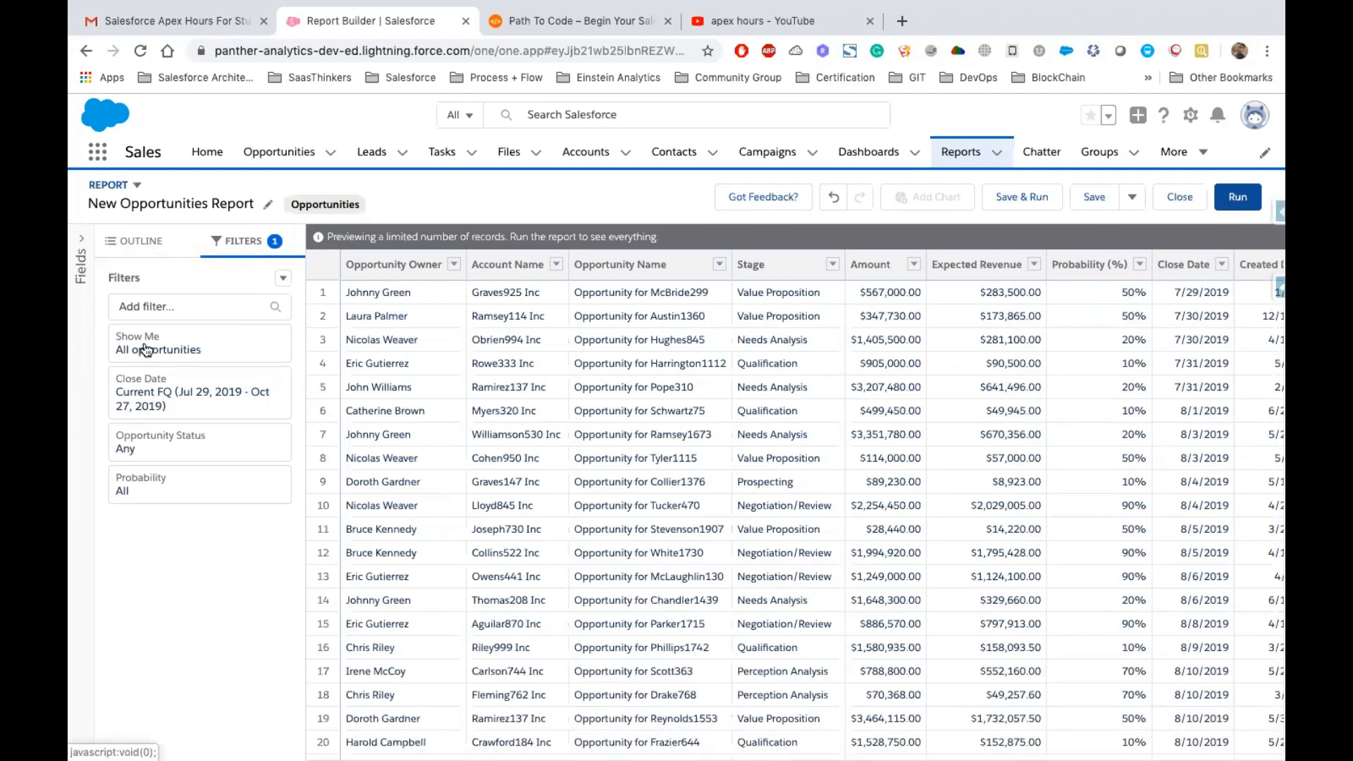
click(188, 398)
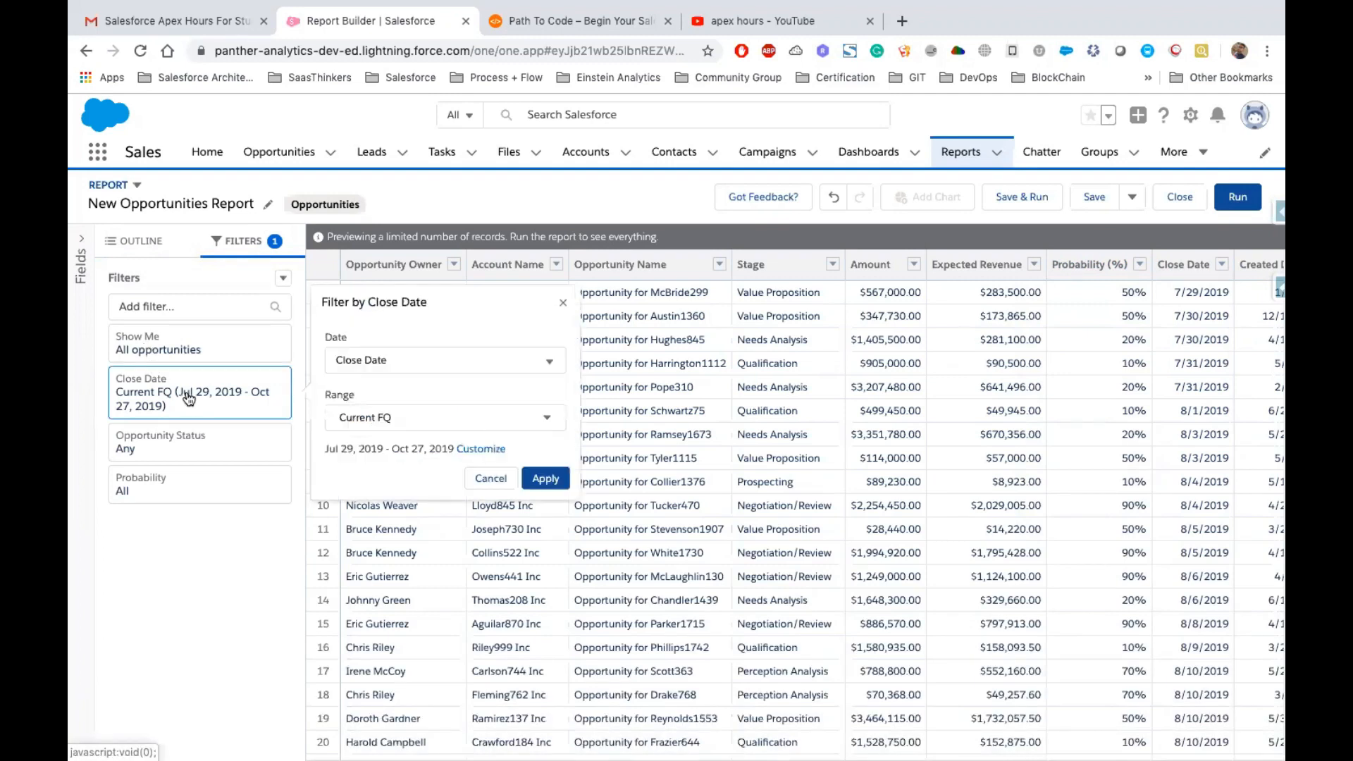
click(395, 360)
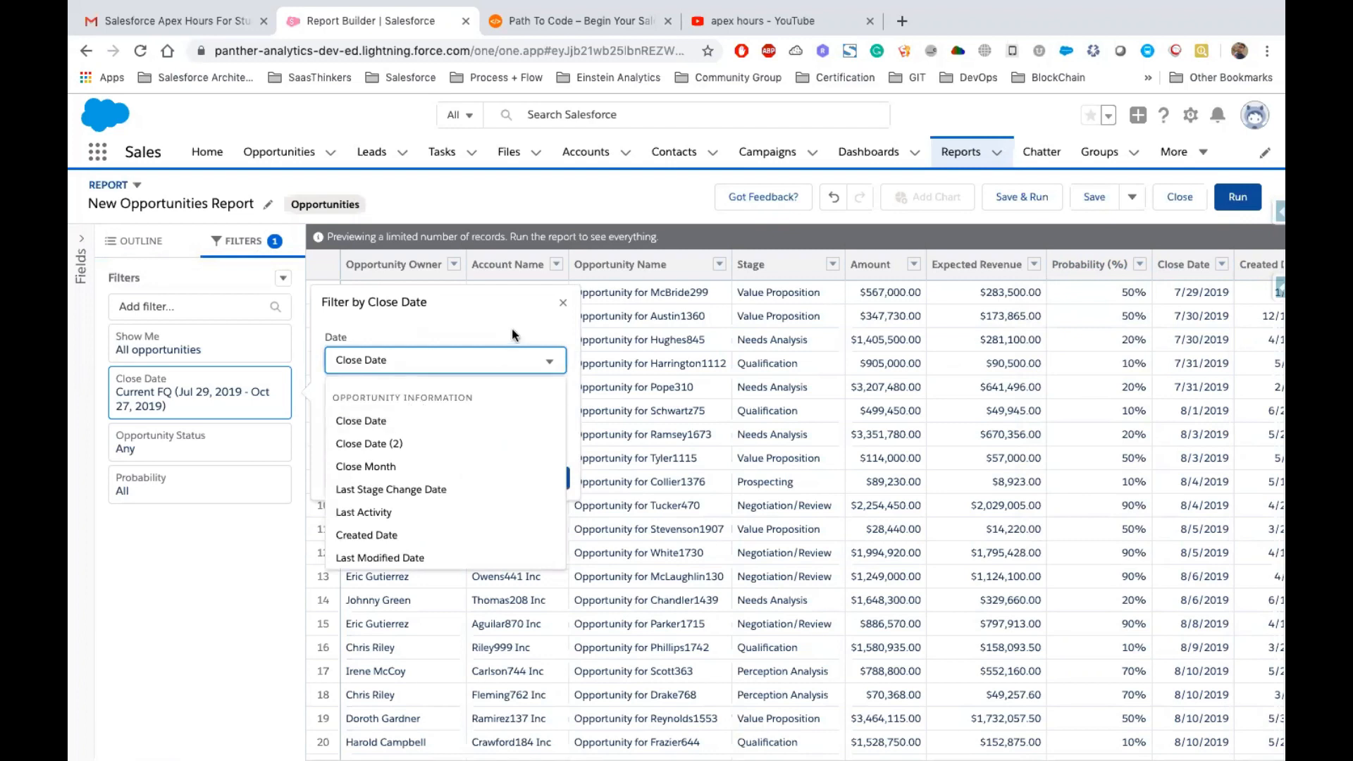
click(496, 421)
click(493, 417)
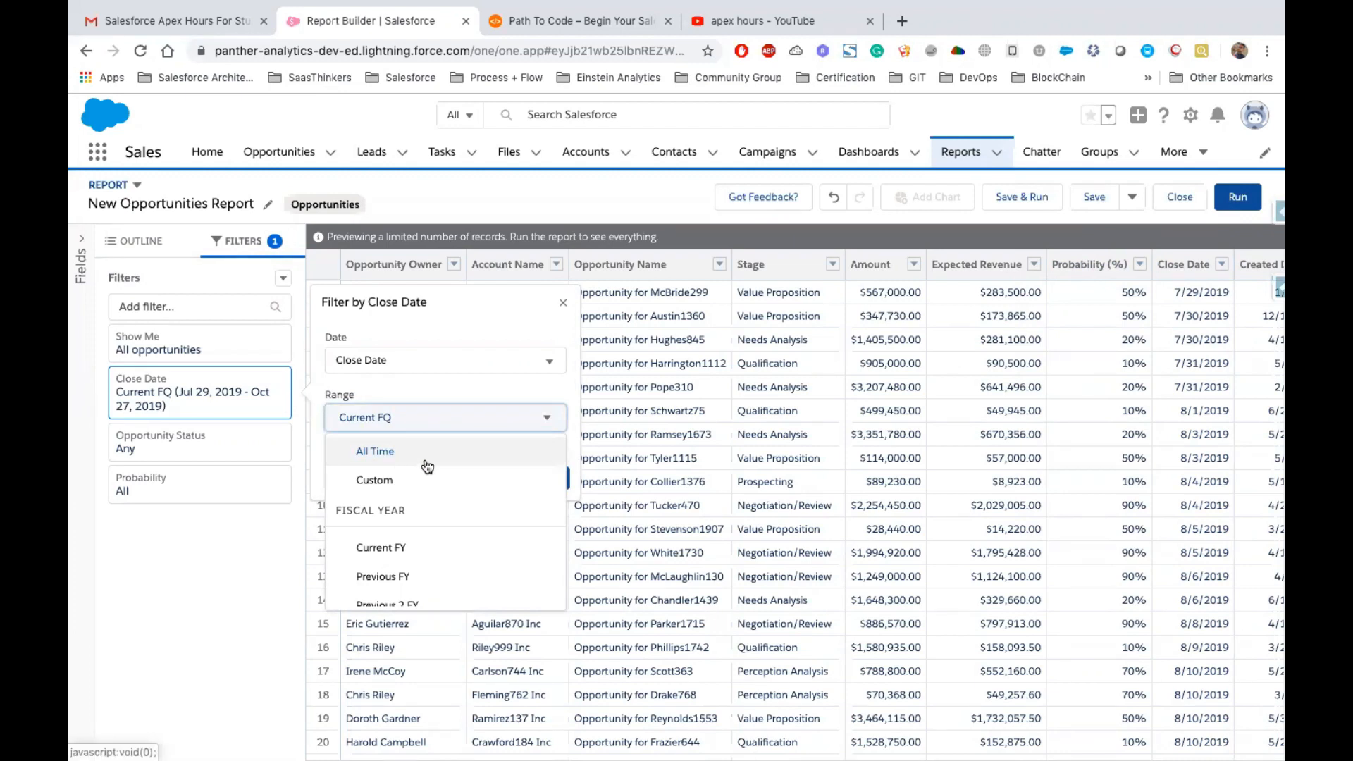
scroll(437, 506, down, 3)
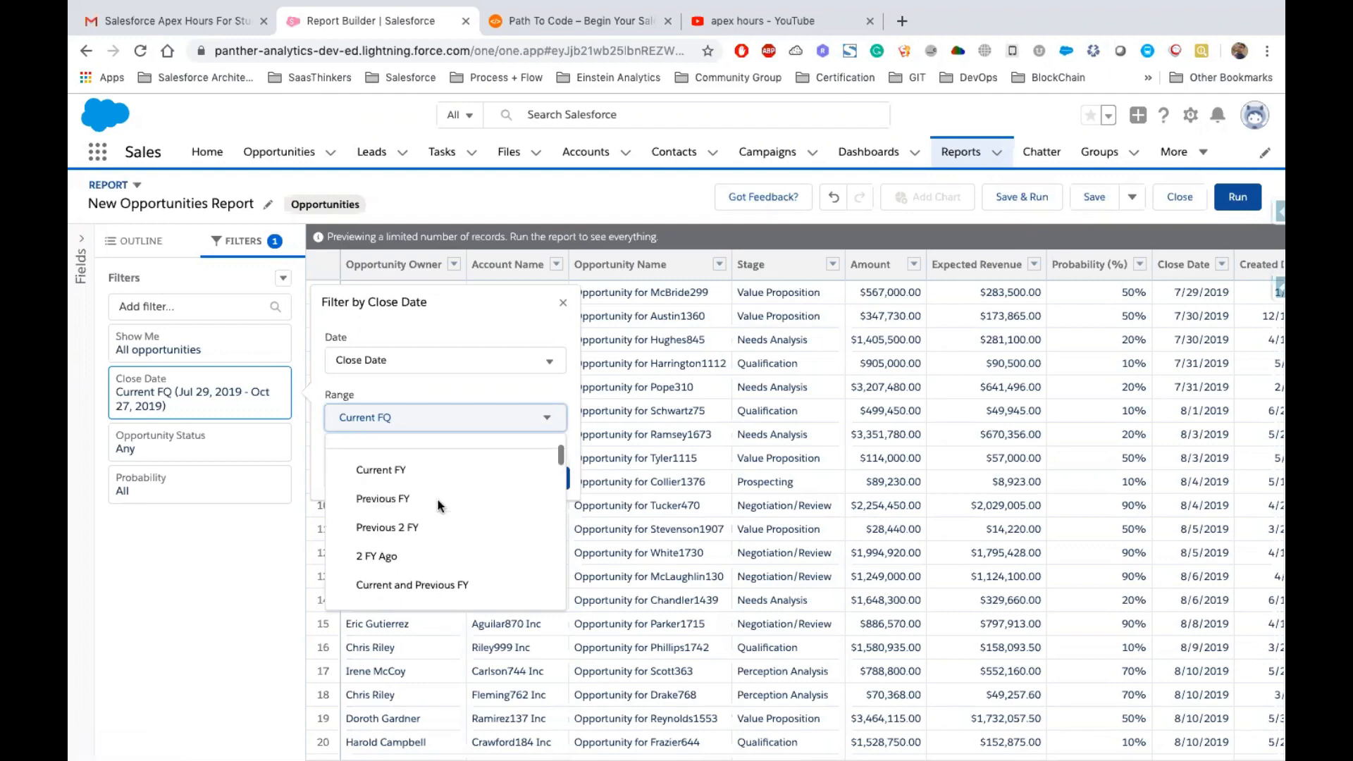
scroll(426, 552, down, 5)
scroll(426, 536, up, 1)
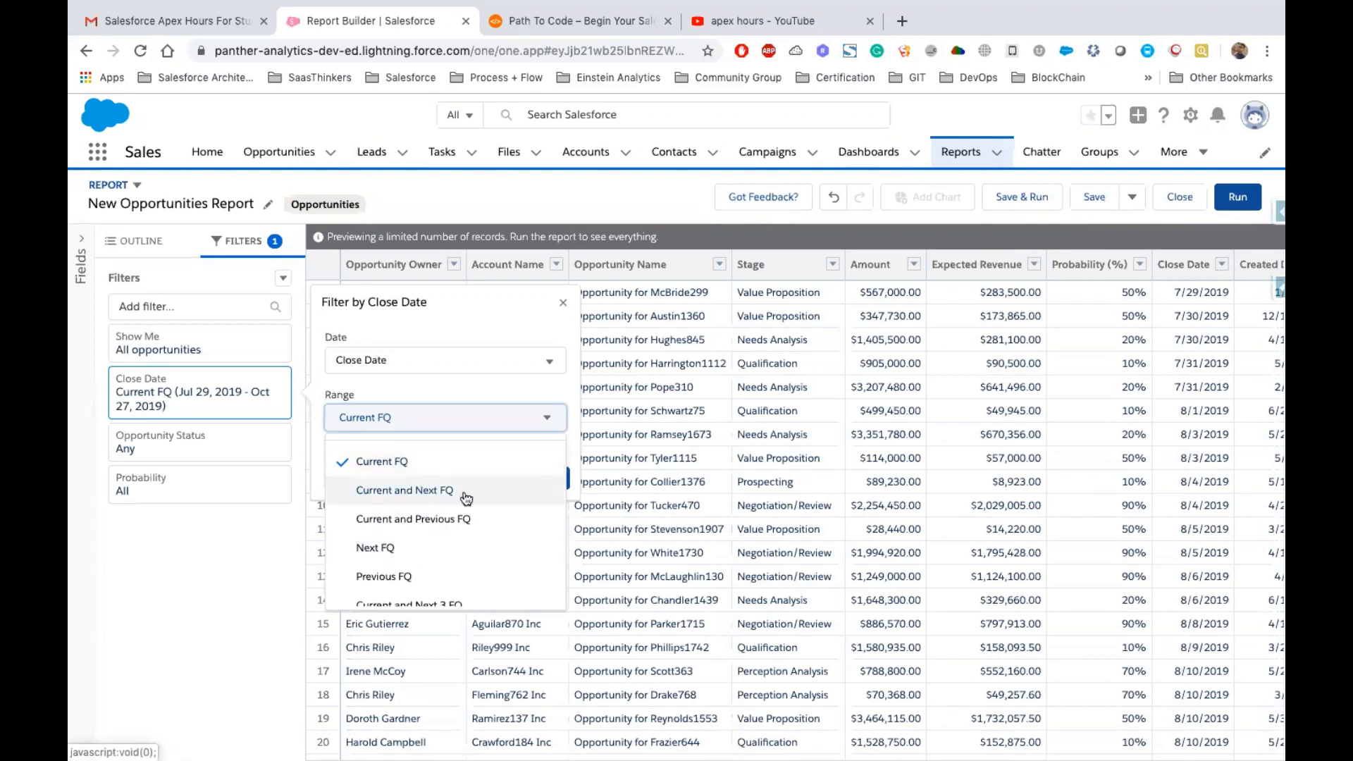
scroll(466, 498, up, 5)
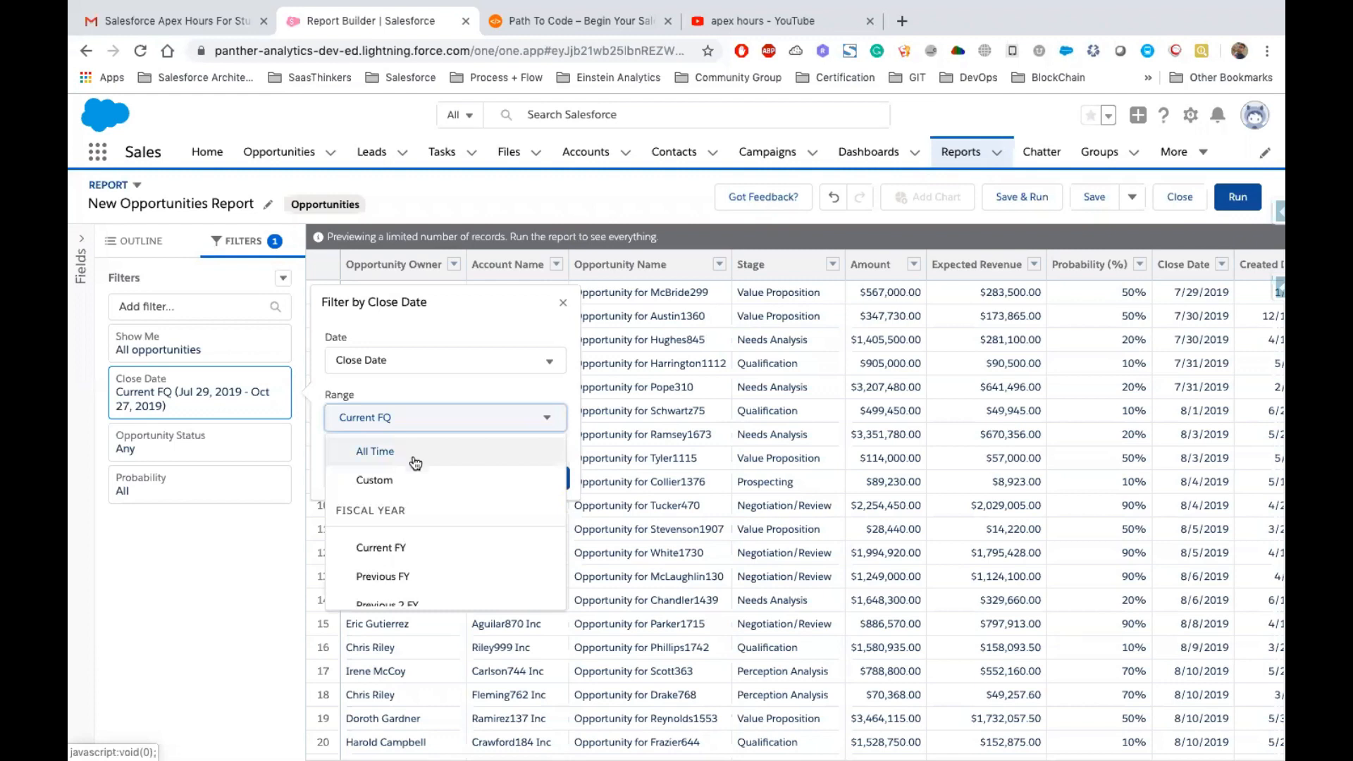
click(415, 479)
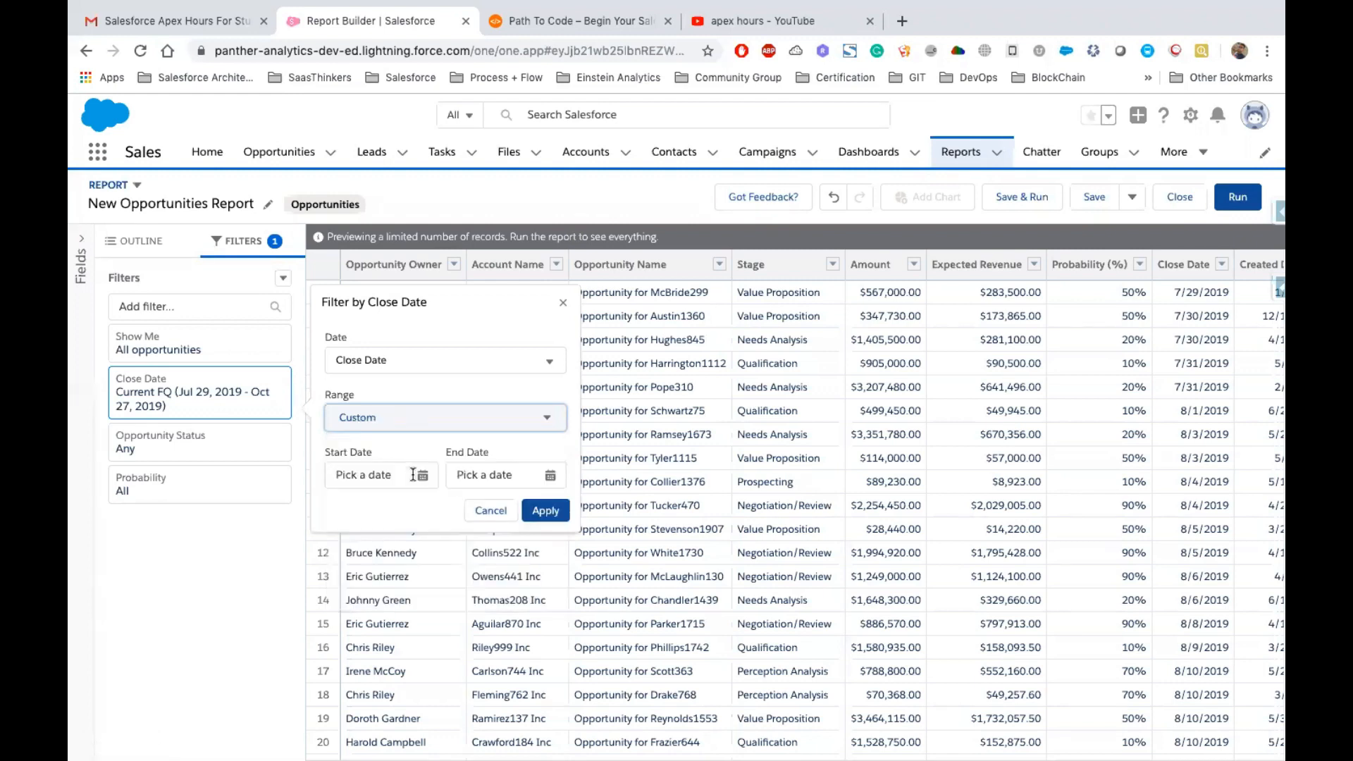
click(395, 476)
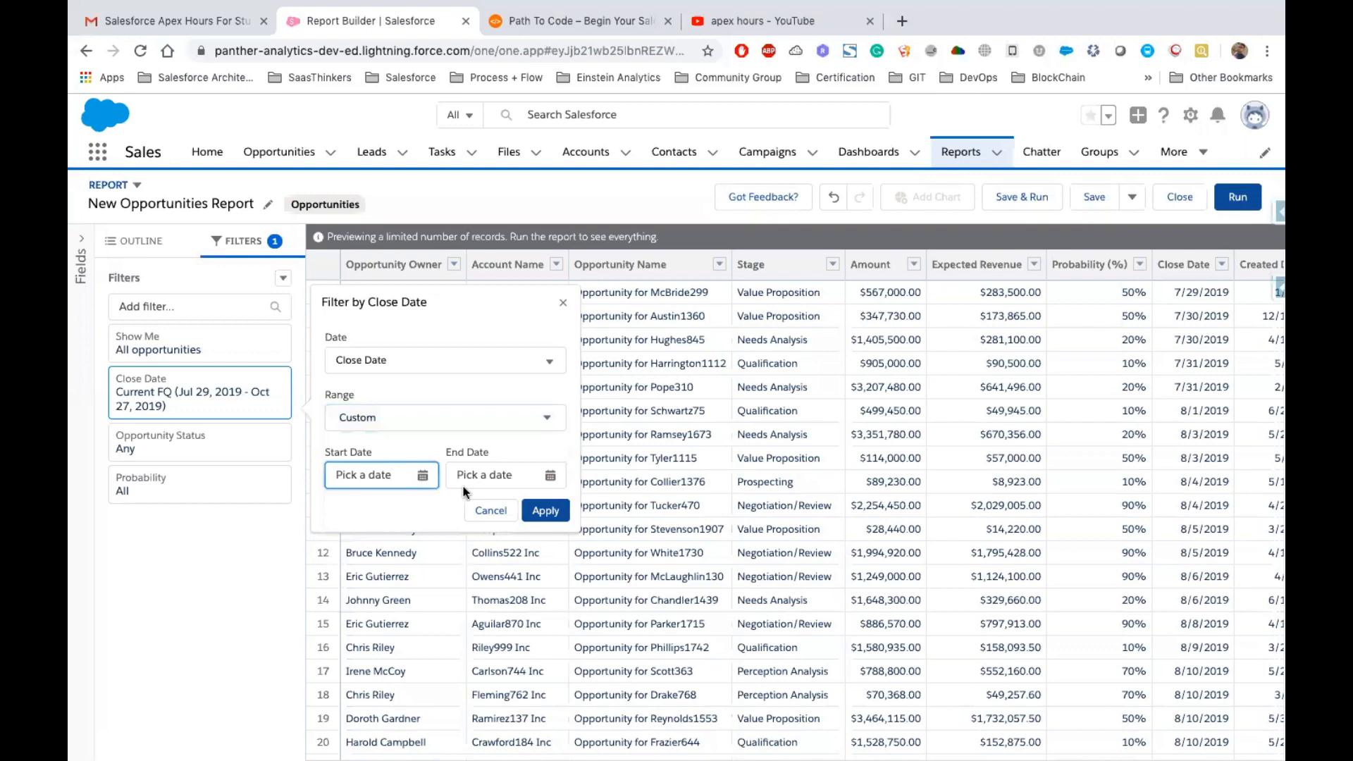
click(511, 476)
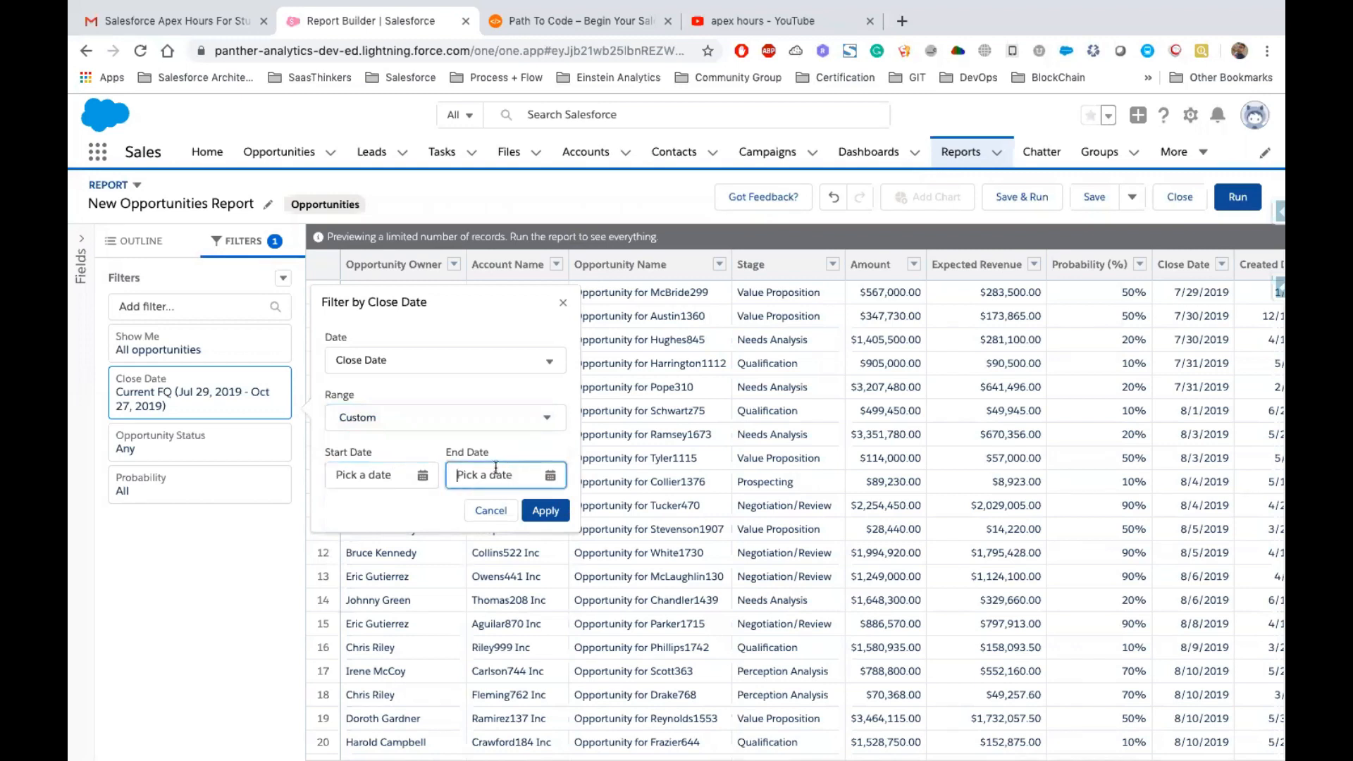
Set the Close Date filter range to All Time and apply it
click(417, 425)
click(408, 452)
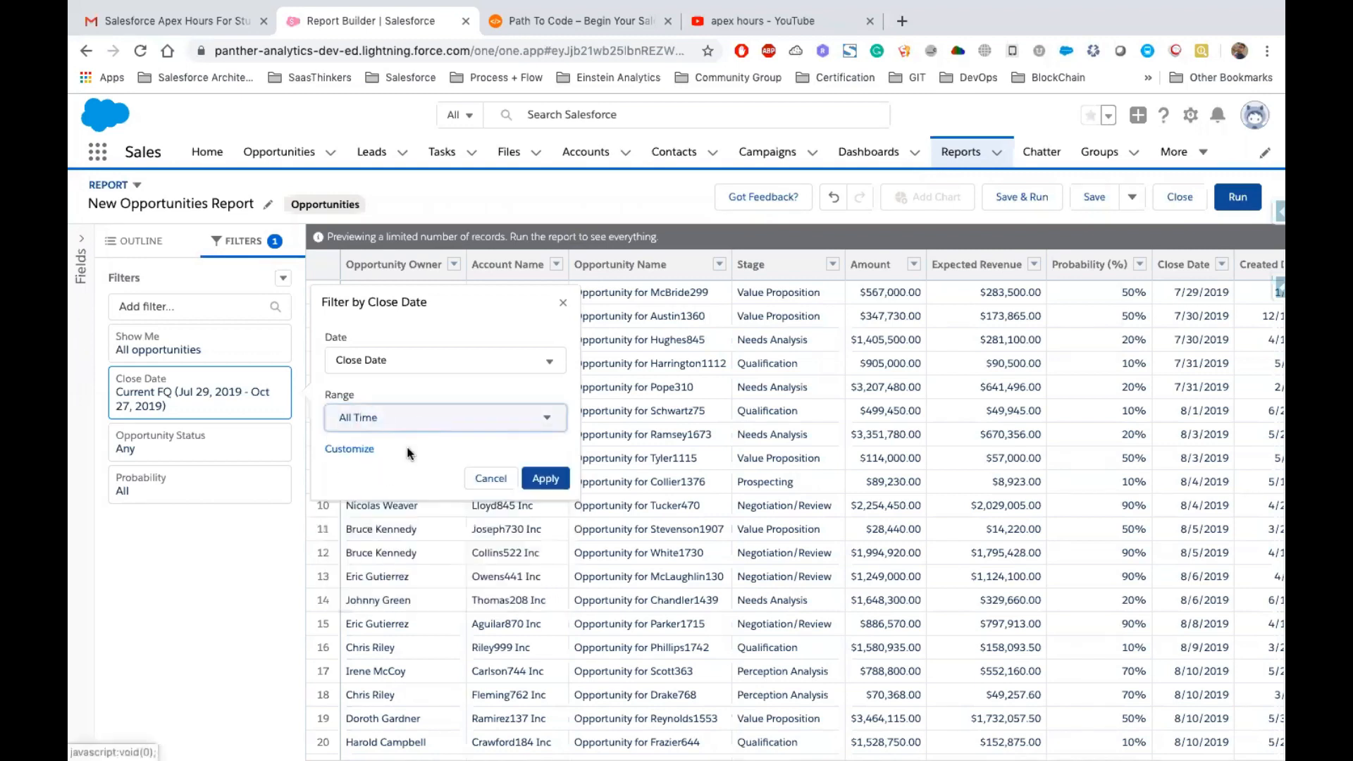
click(544, 477)
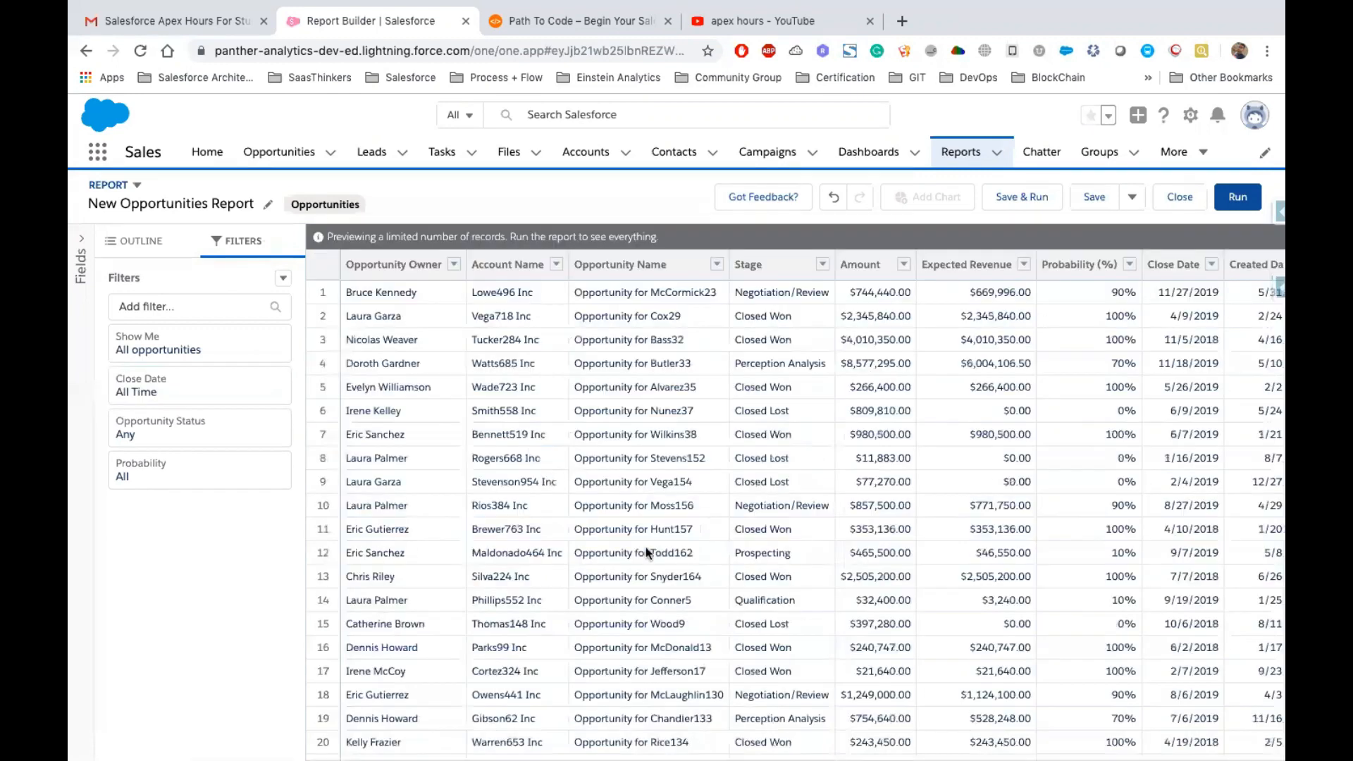
Run the report
scroll(645, 546, down, 10)
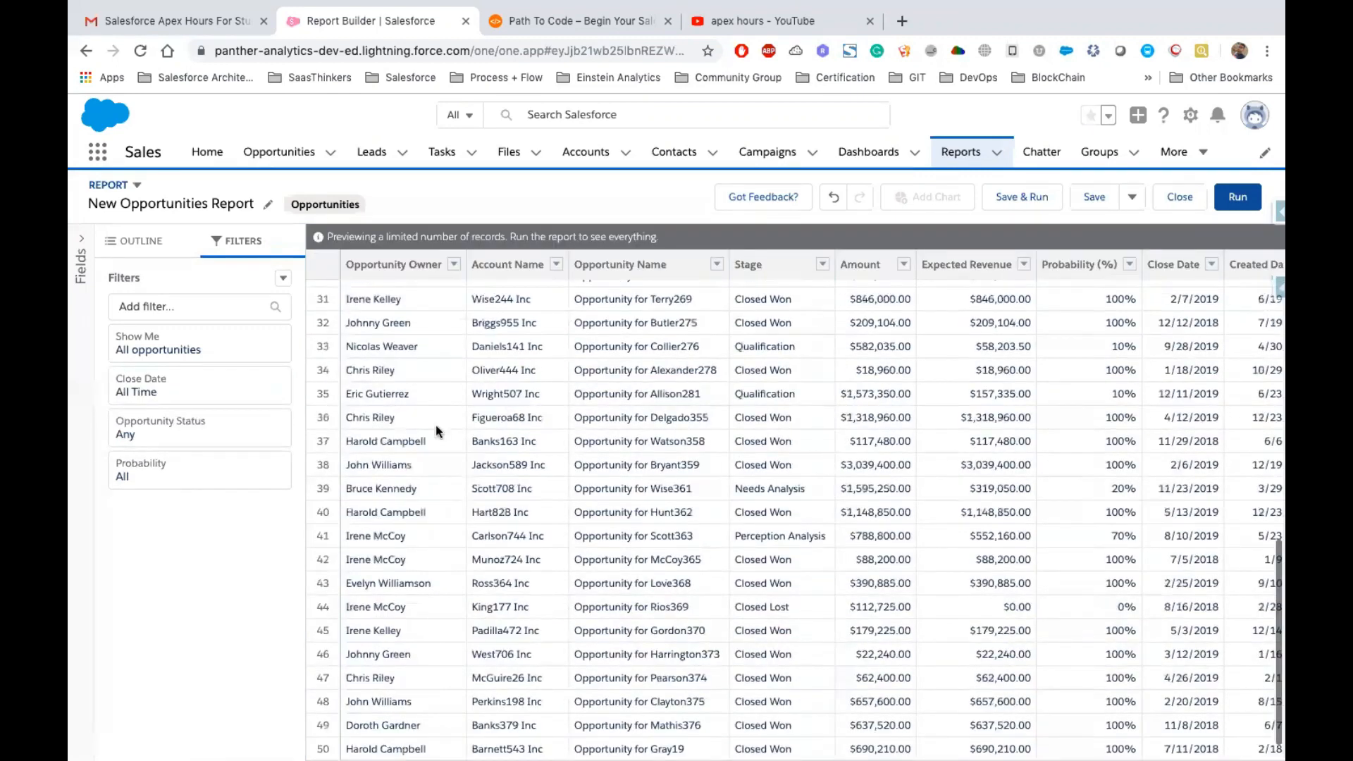
scroll(433, 419, up, 10)
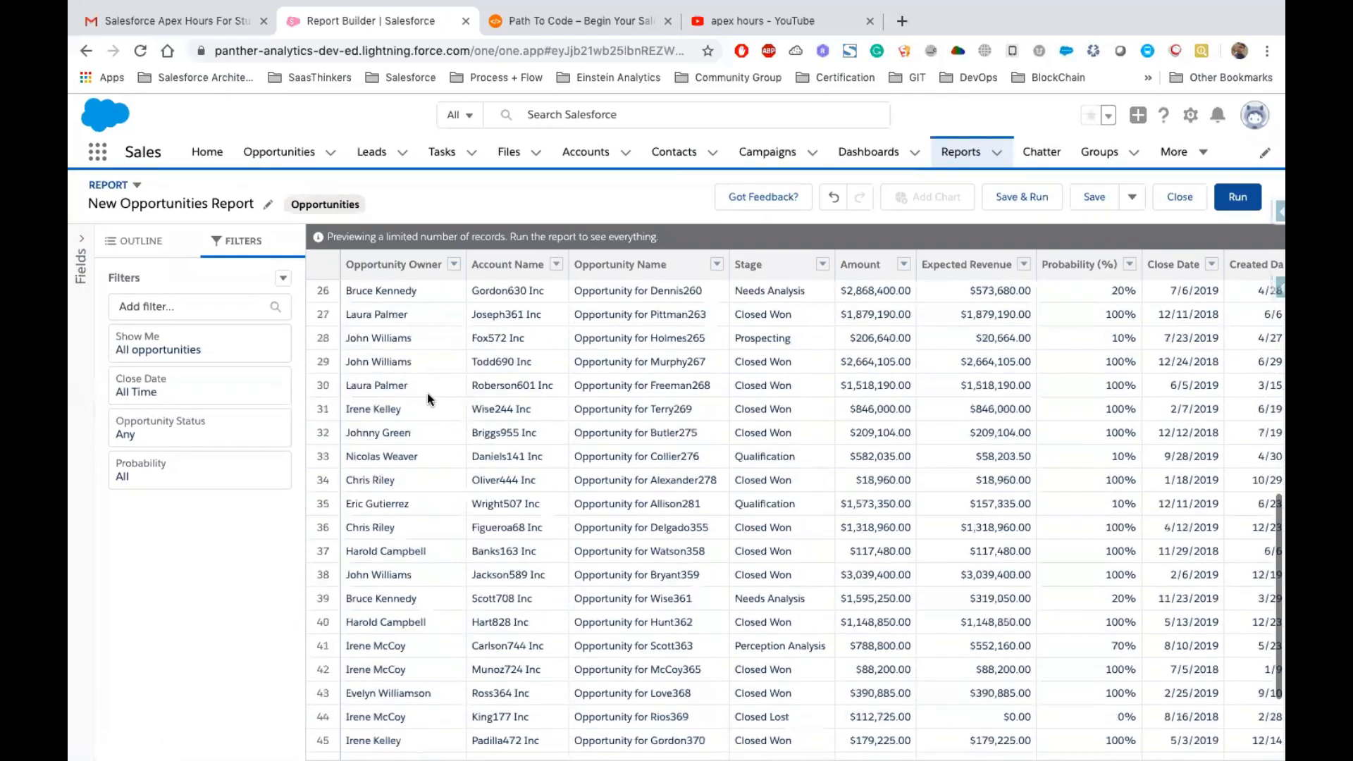
click(1229, 209)
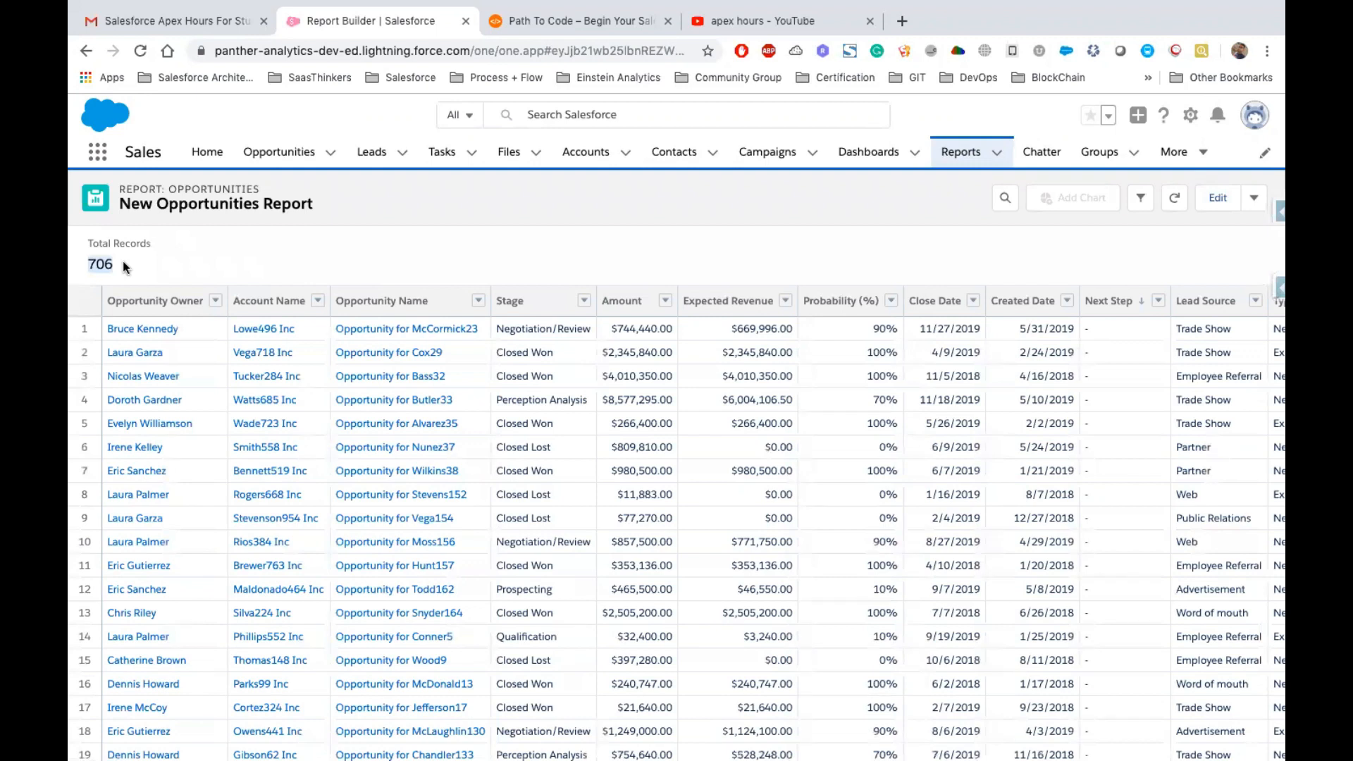
Scroll through the records of the run report
scroll(959, 530, down, 15)
scroll(962, 530, down, 20)
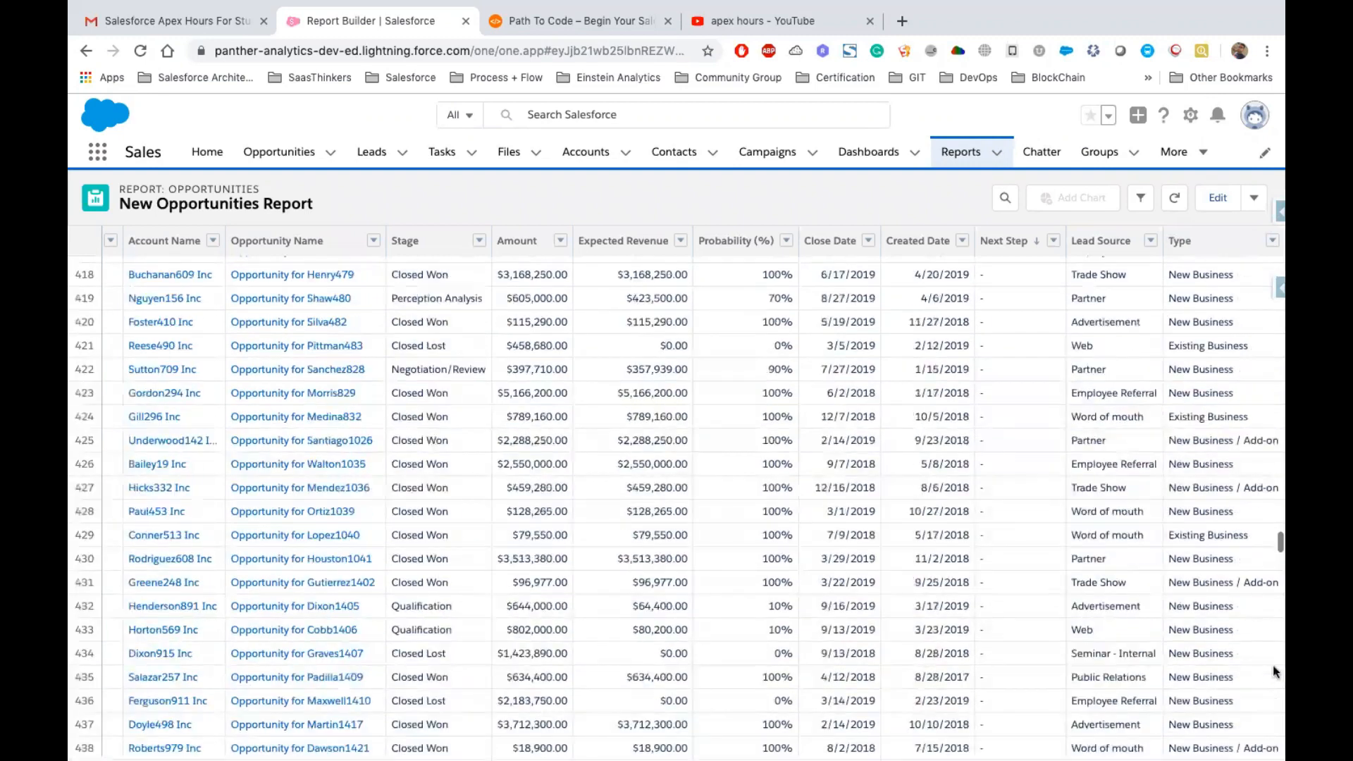
scroll(943, 632, down, 20)
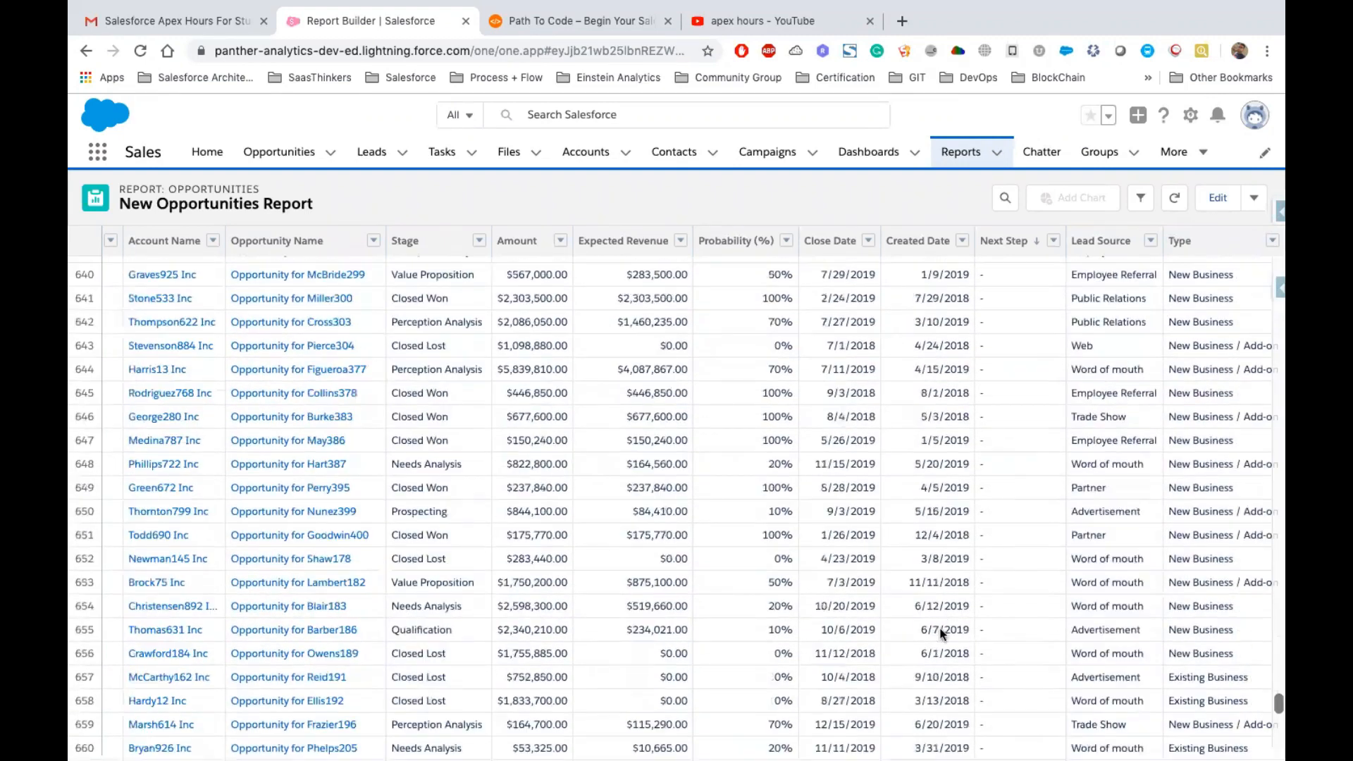
scroll(943, 632, down, 5)
scroll(819, 493, up, 3)
scroll(819, 492, up, 20)
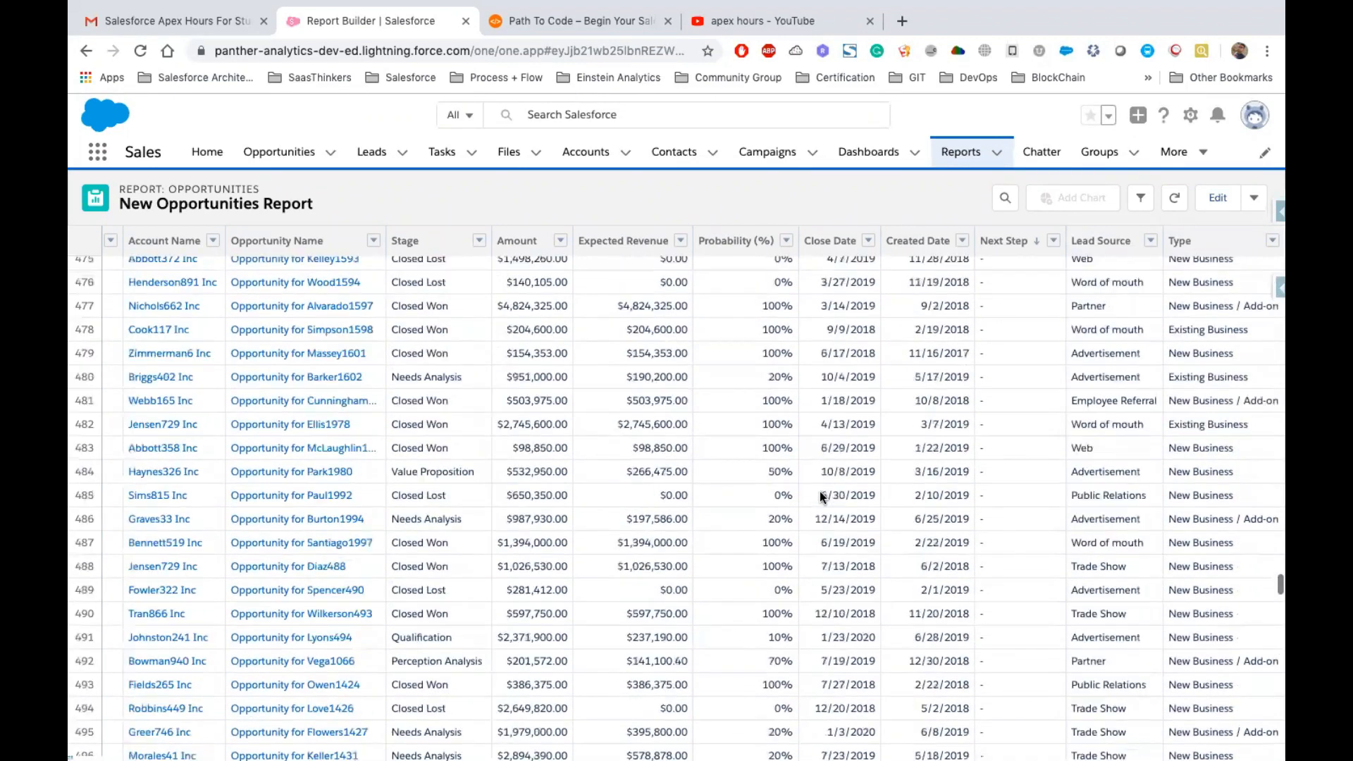
scroll(819, 491, up, 17)
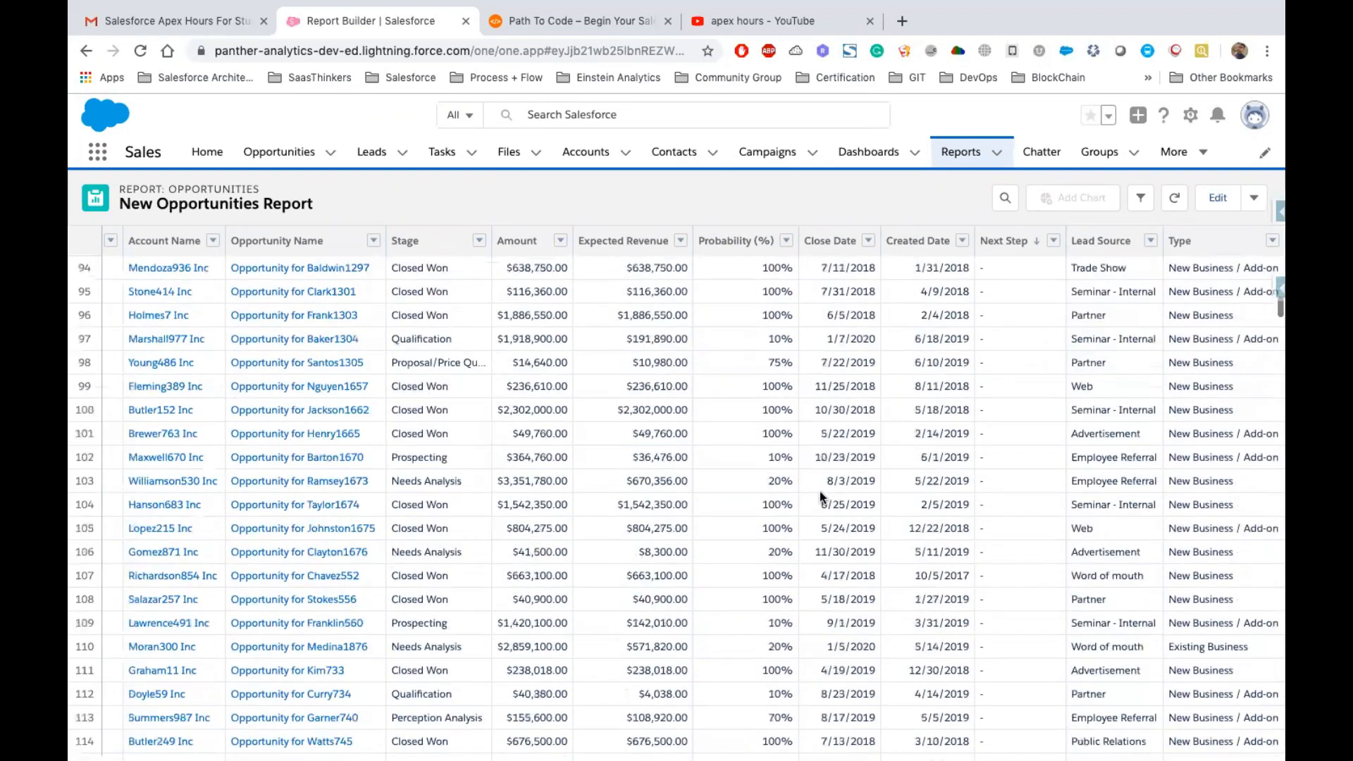
Scroll back to the top of the run report and examine its Save and Export options
scroll(819, 493, up, 3)
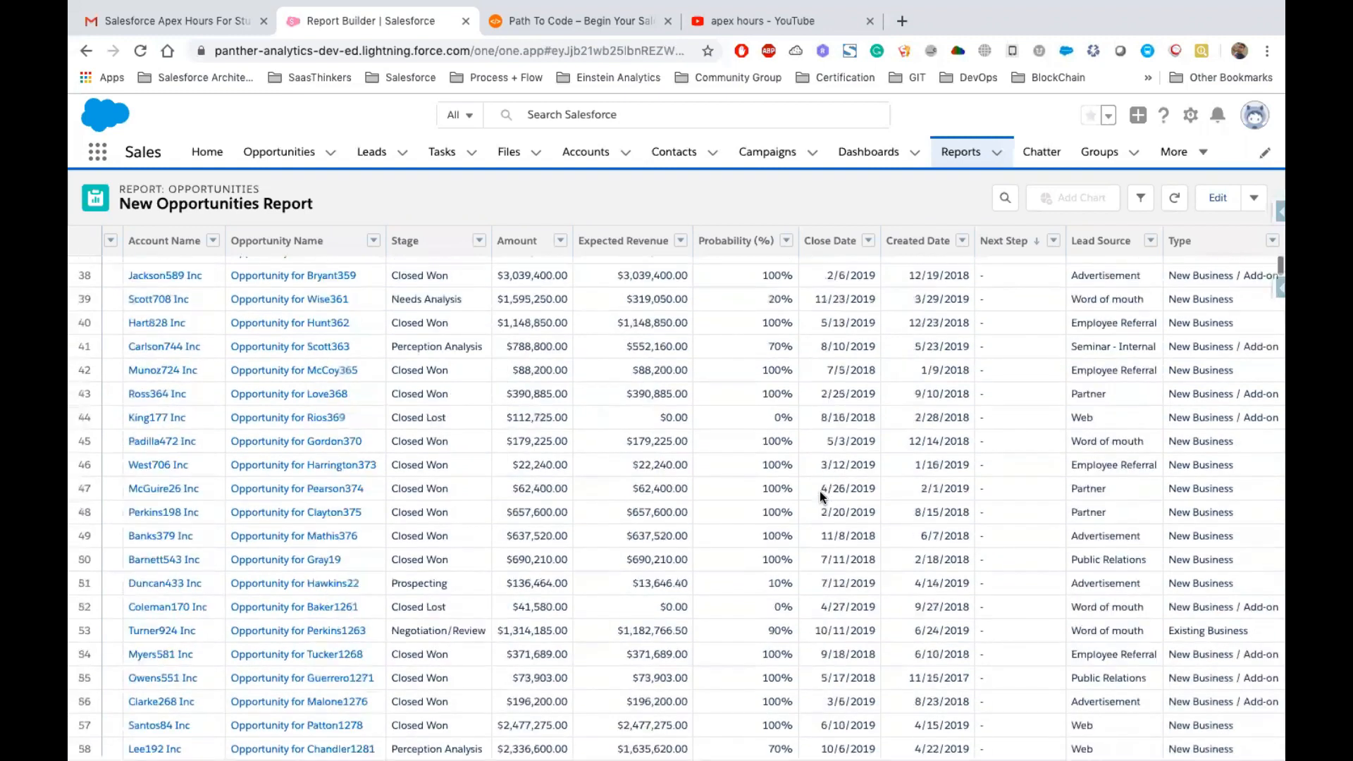
scroll(819, 492, up, 4)
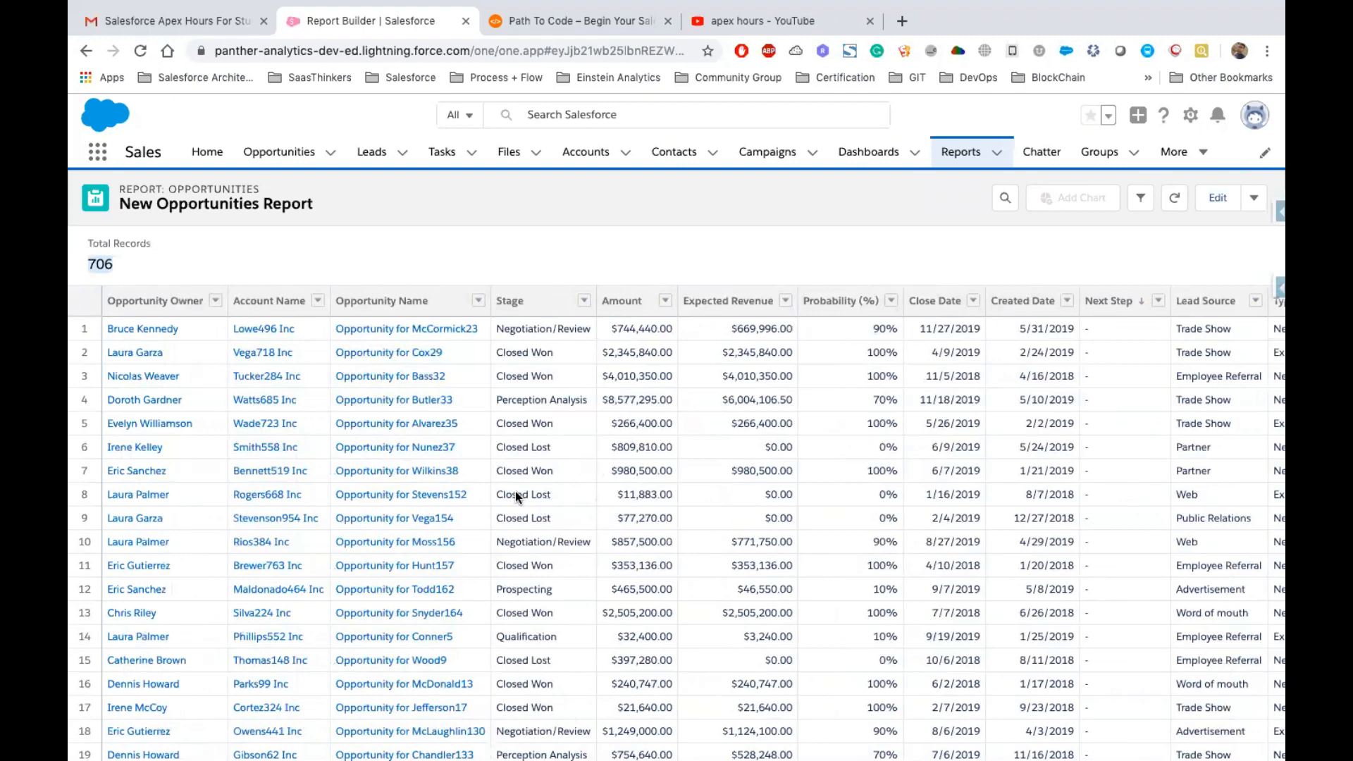
click(1256, 200)
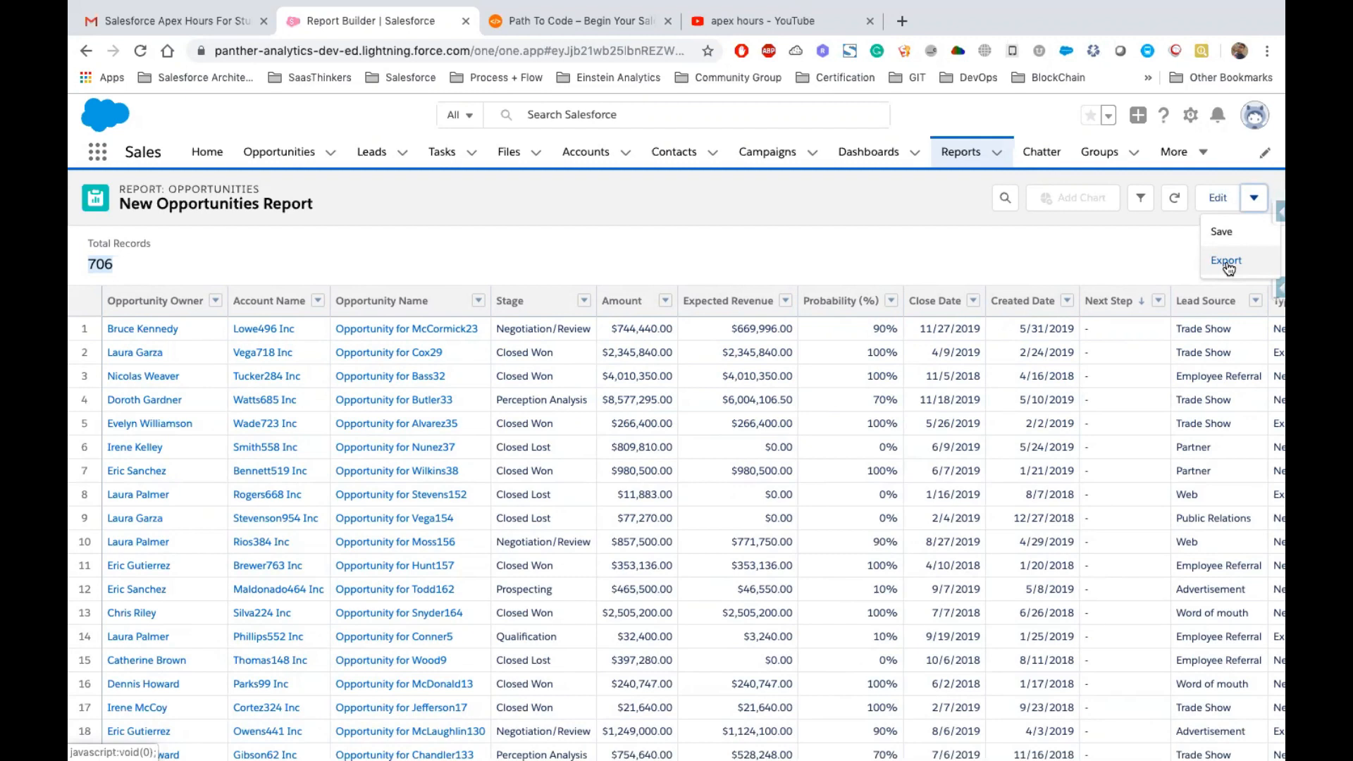
click(1226, 262)
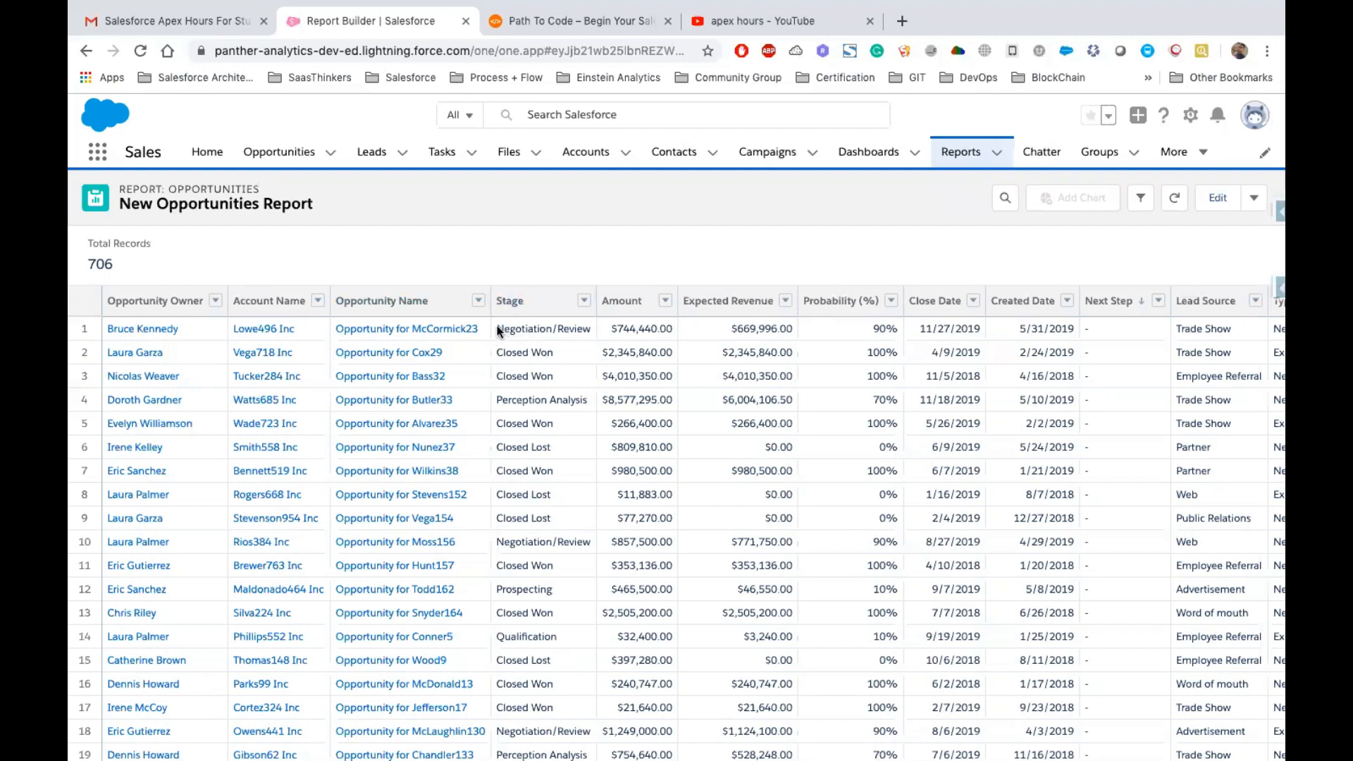
click(535, 331)
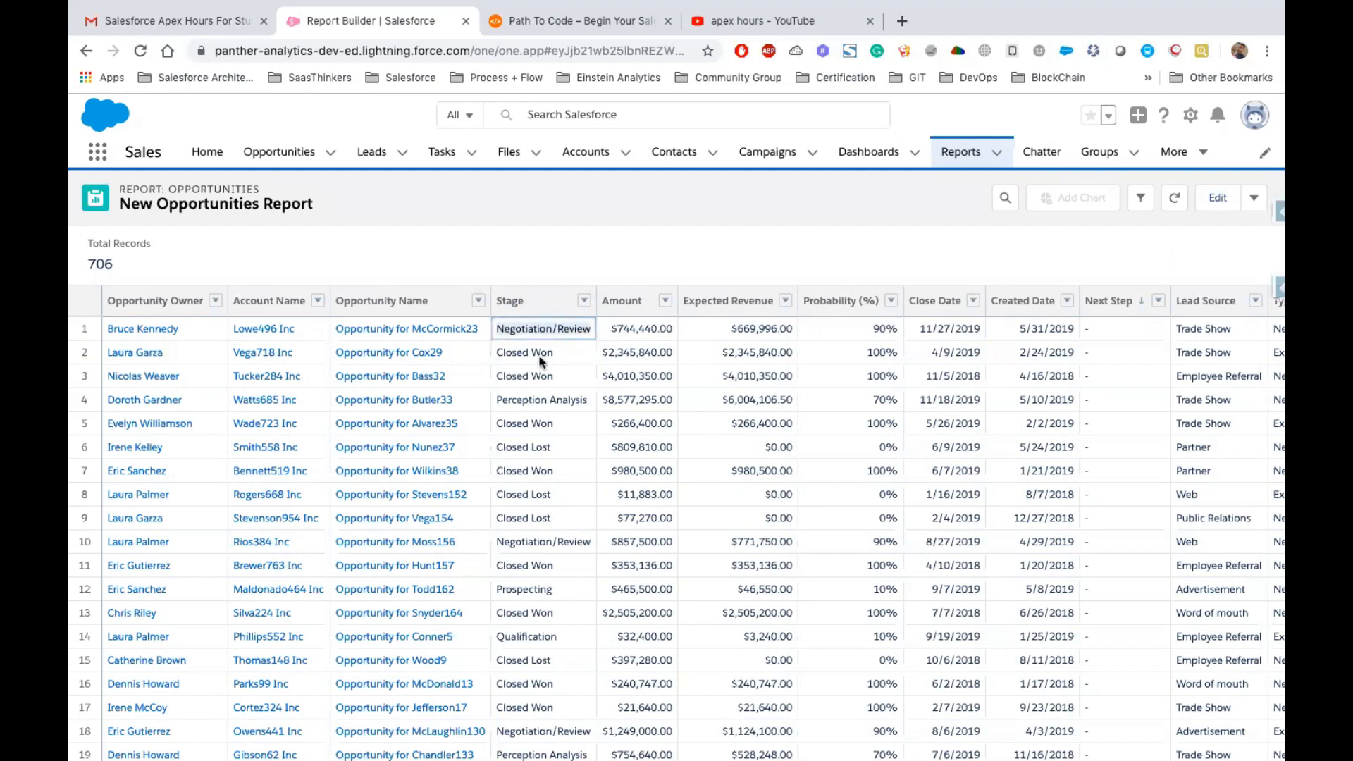
click(495, 354)
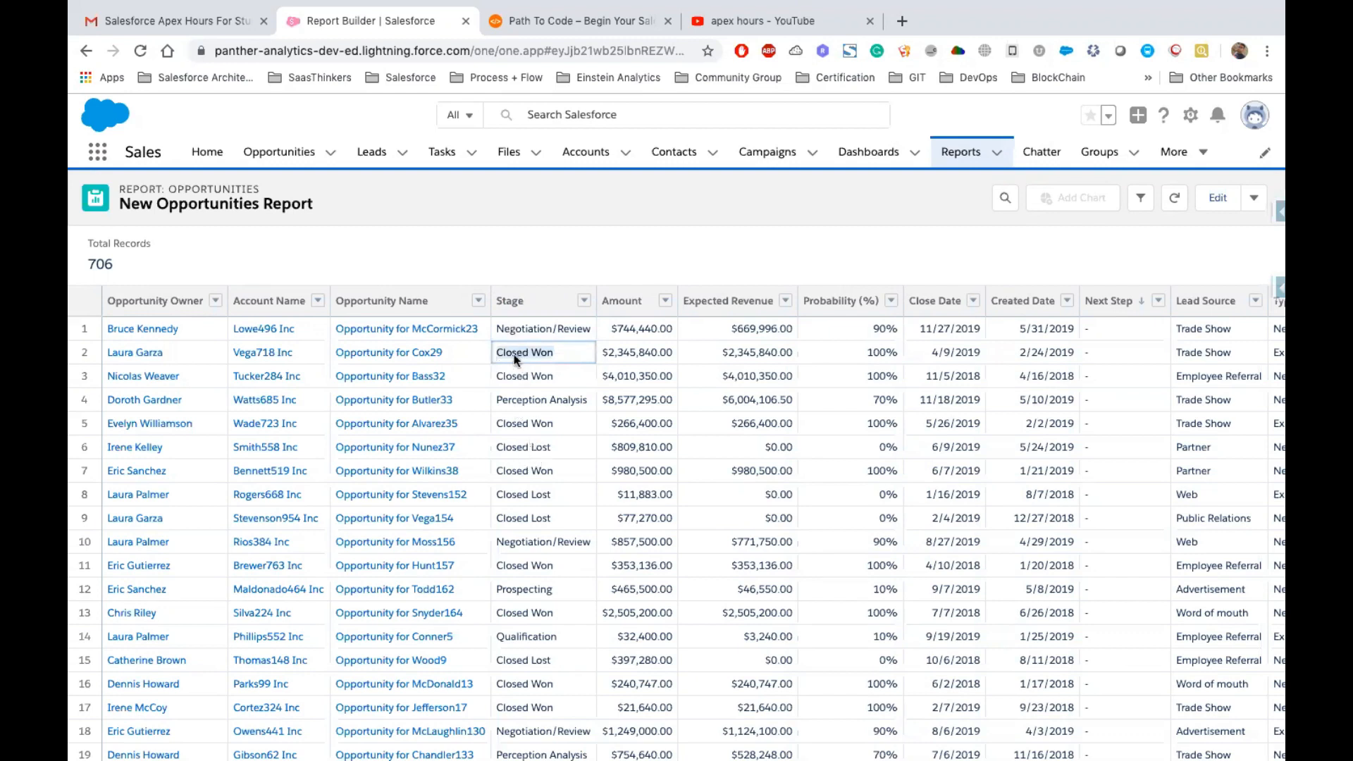
scroll(528, 472, down, 7)
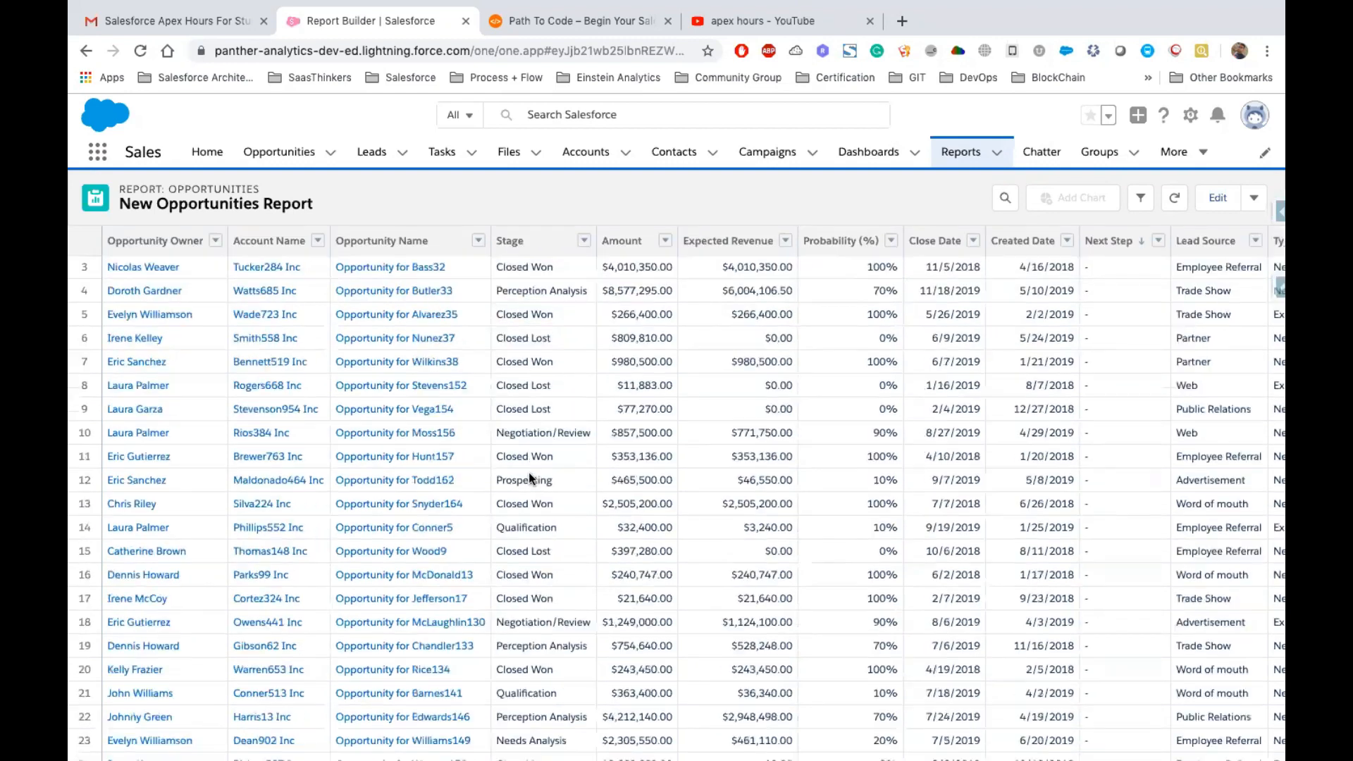
scroll(528, 472, up, 8)
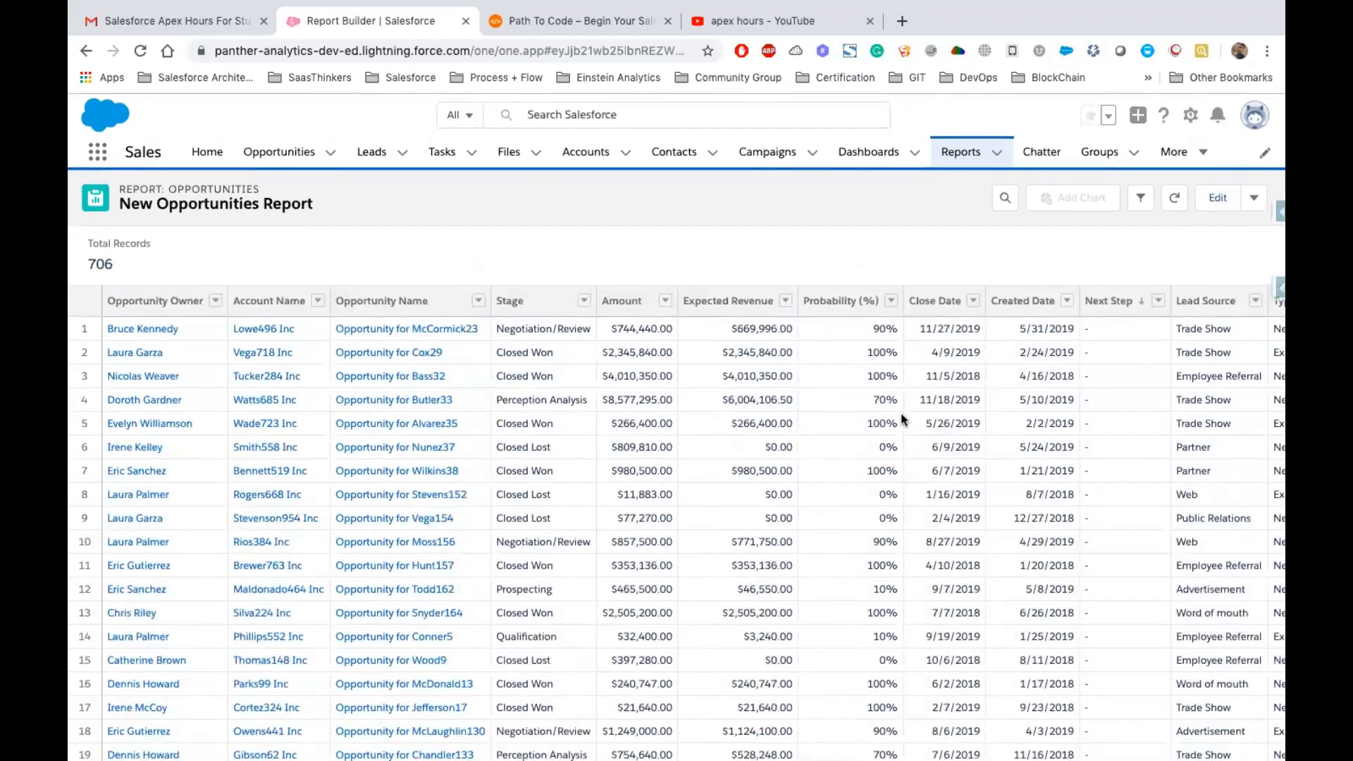
click(494, 323)
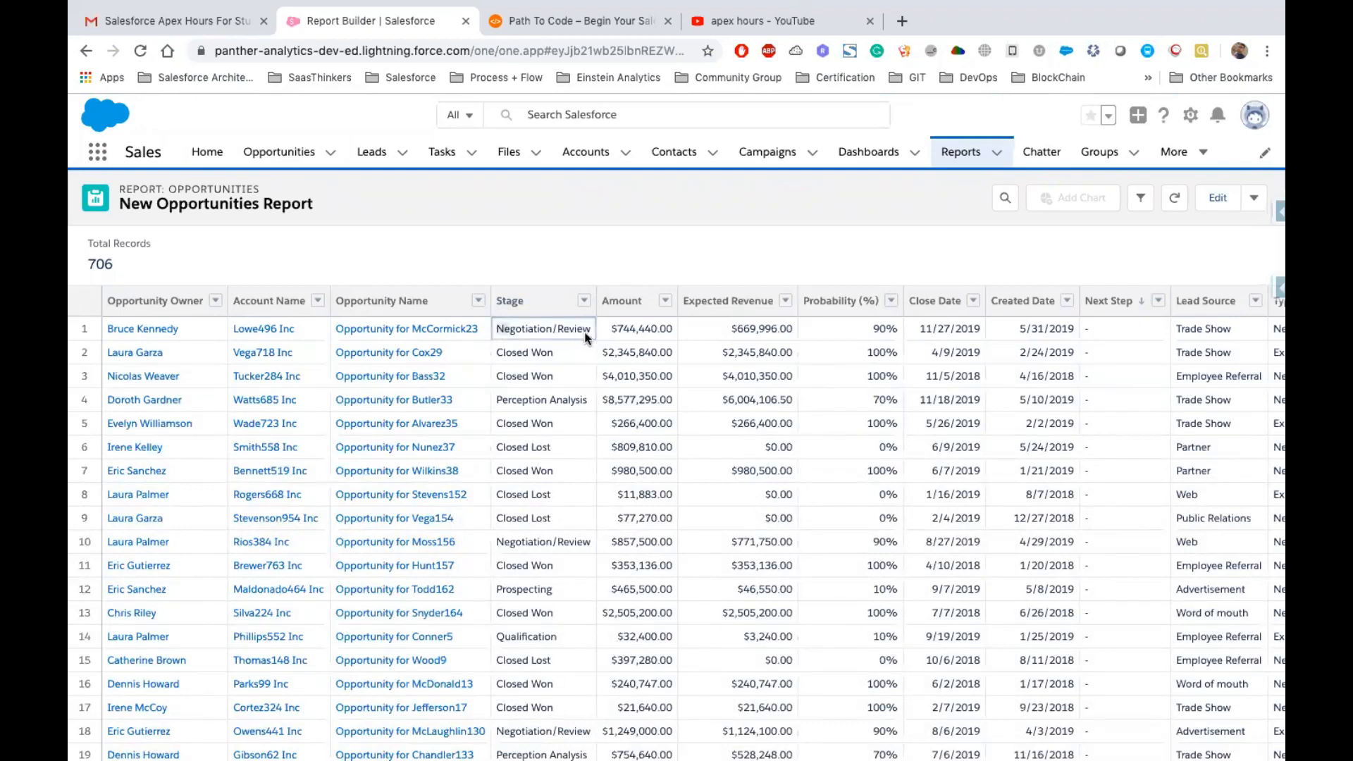
Edit the report and group its rows by Stage
click(1219, 202)
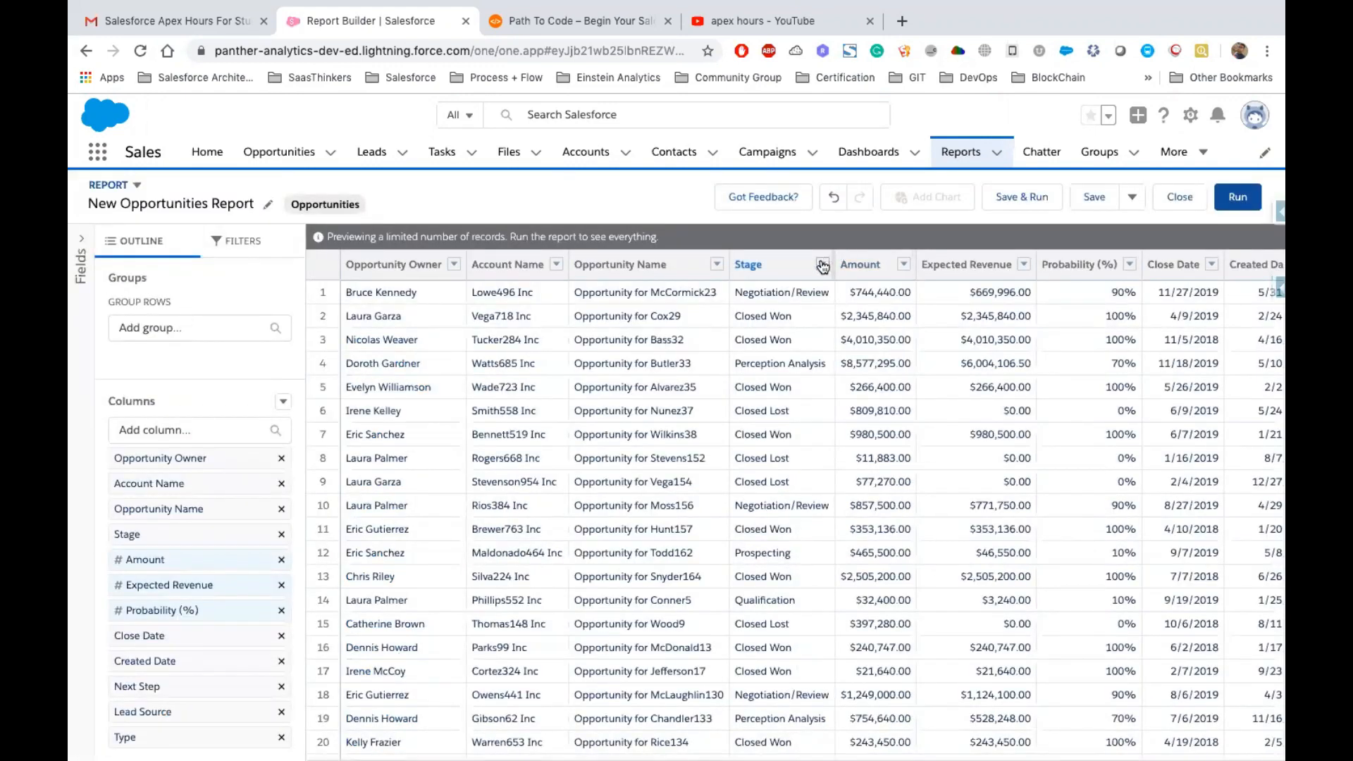
click(822, 265)
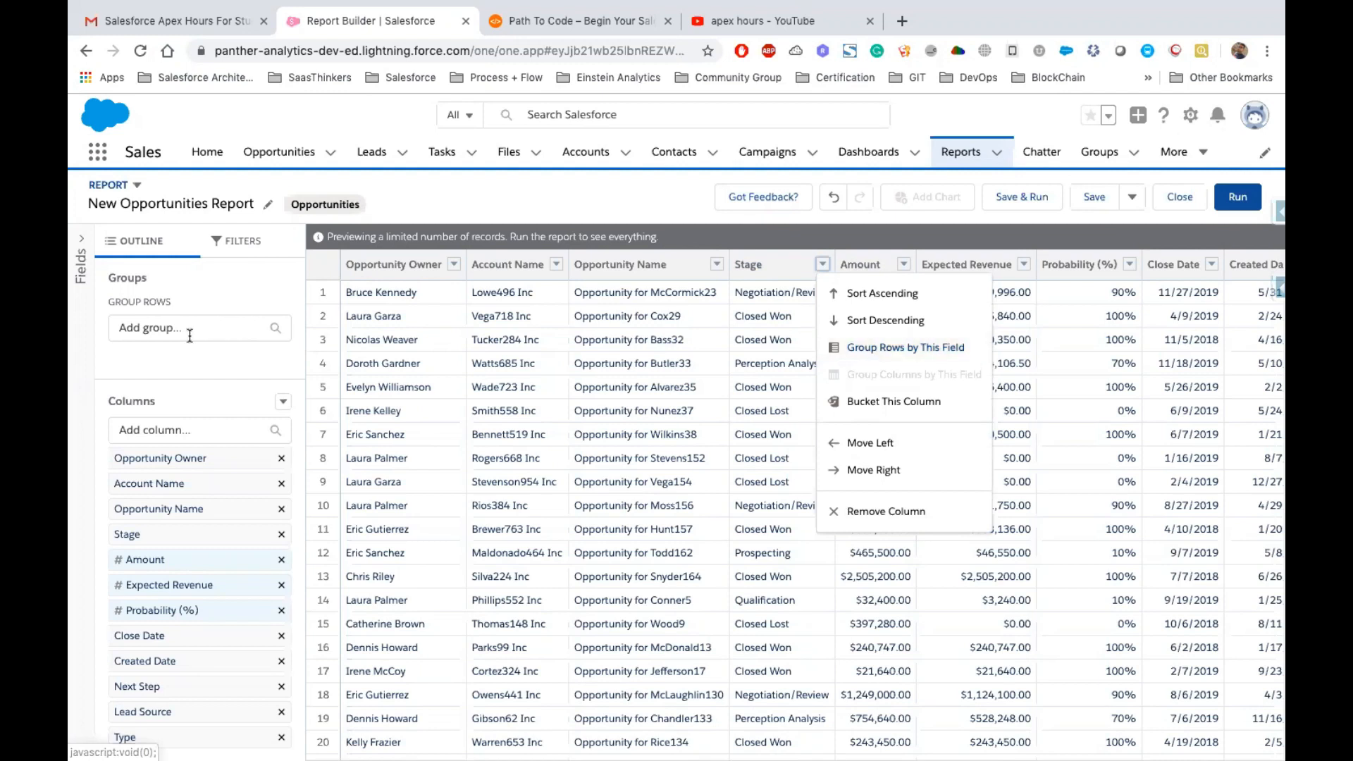
double_click(103, 278)
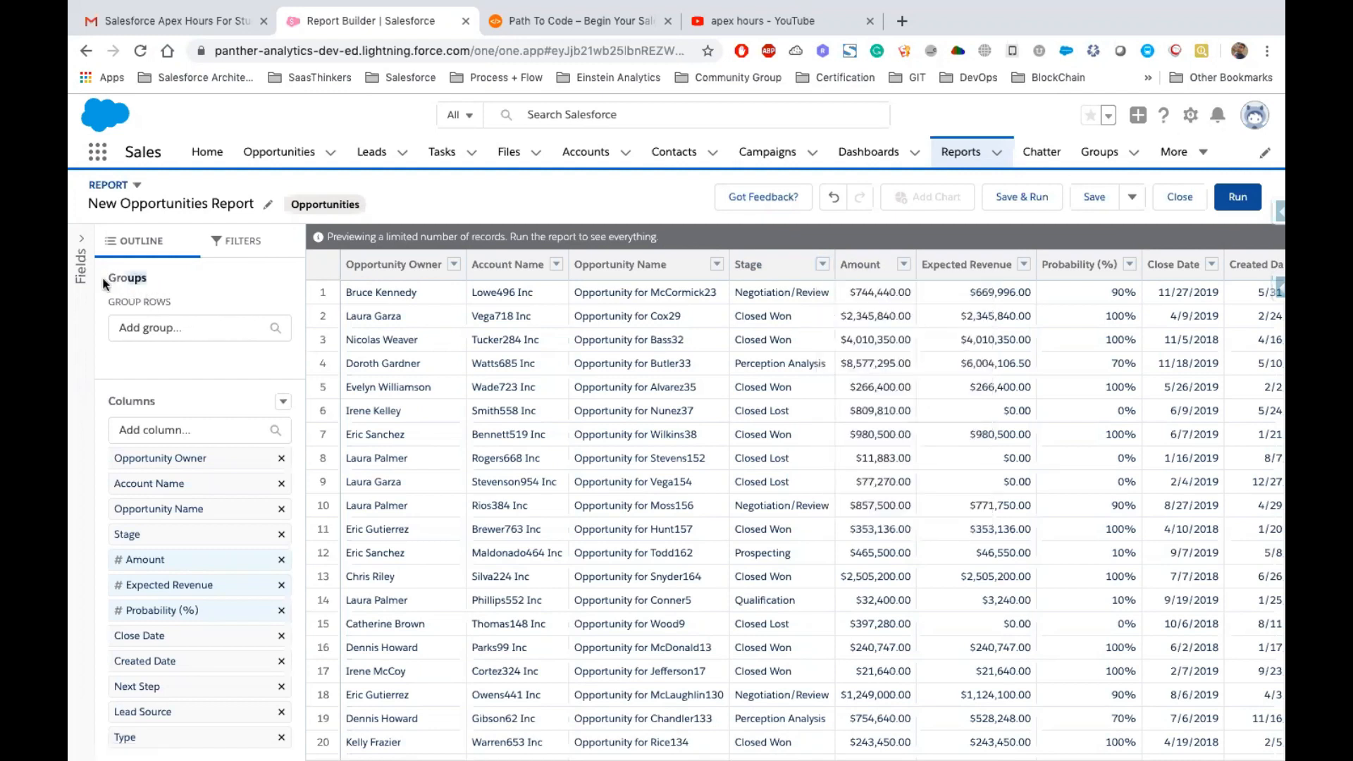
click(155, 319)
text(Stag)
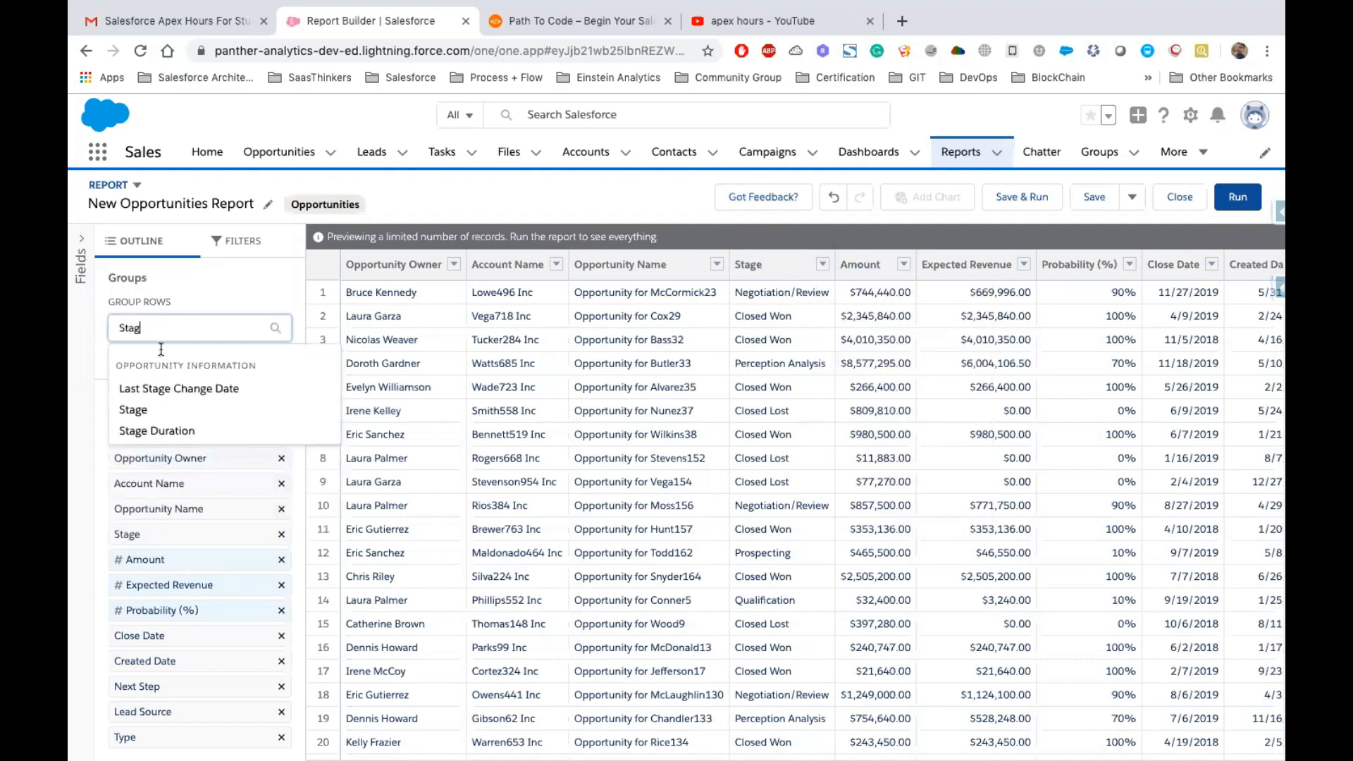
click(134, 410)
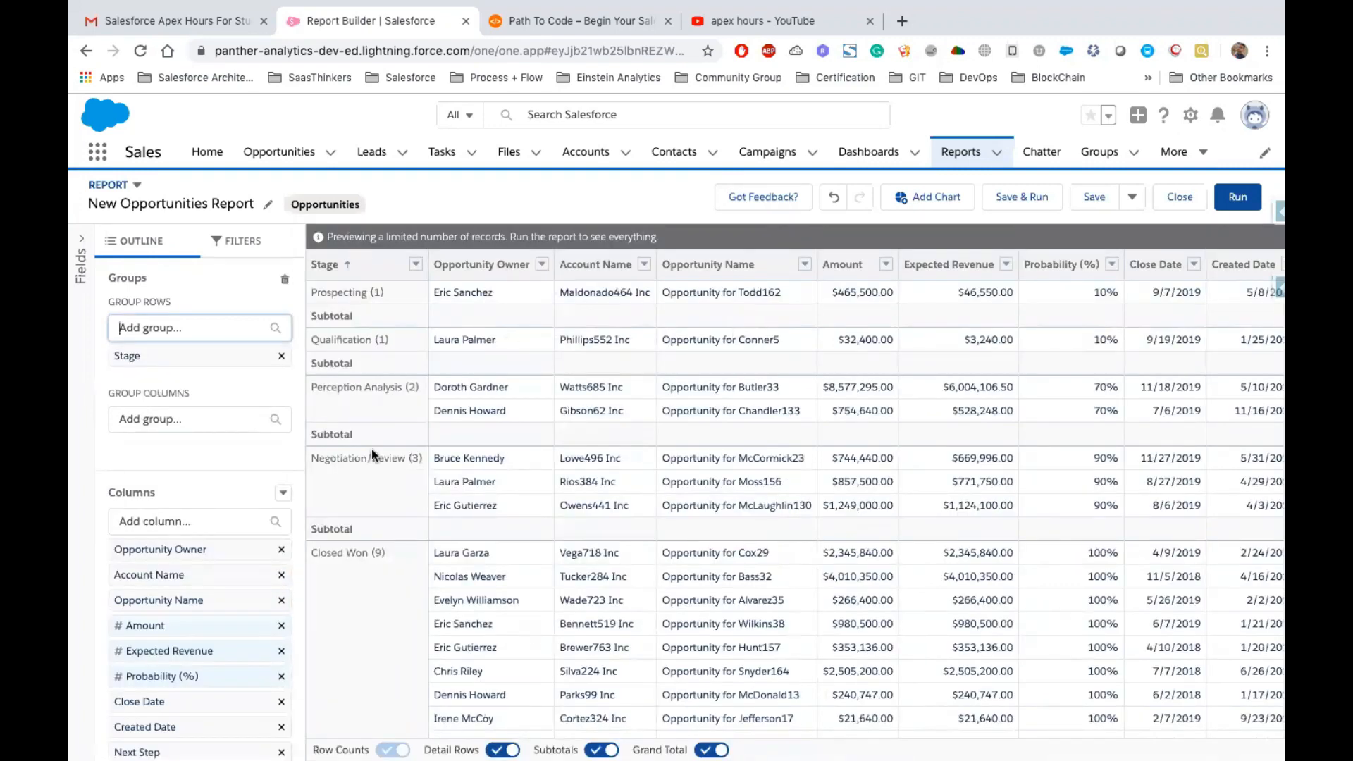
Sort the Stage groups in descending order and run the report
scroll(371, 450, down, 3)
scroll(366, 296, up, 3)
click(337, 264)
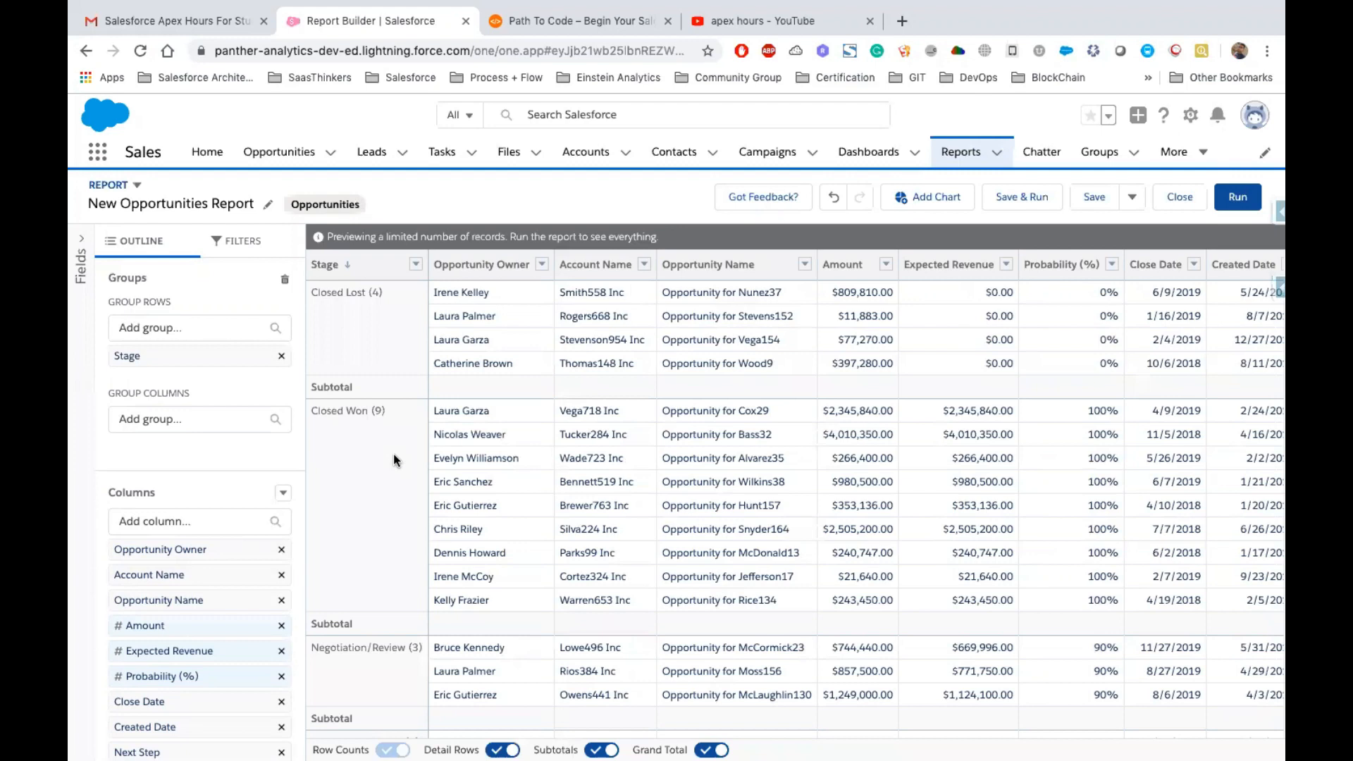
scroll(393, 458, down, 5)
scroll(371, 286, up, 5)
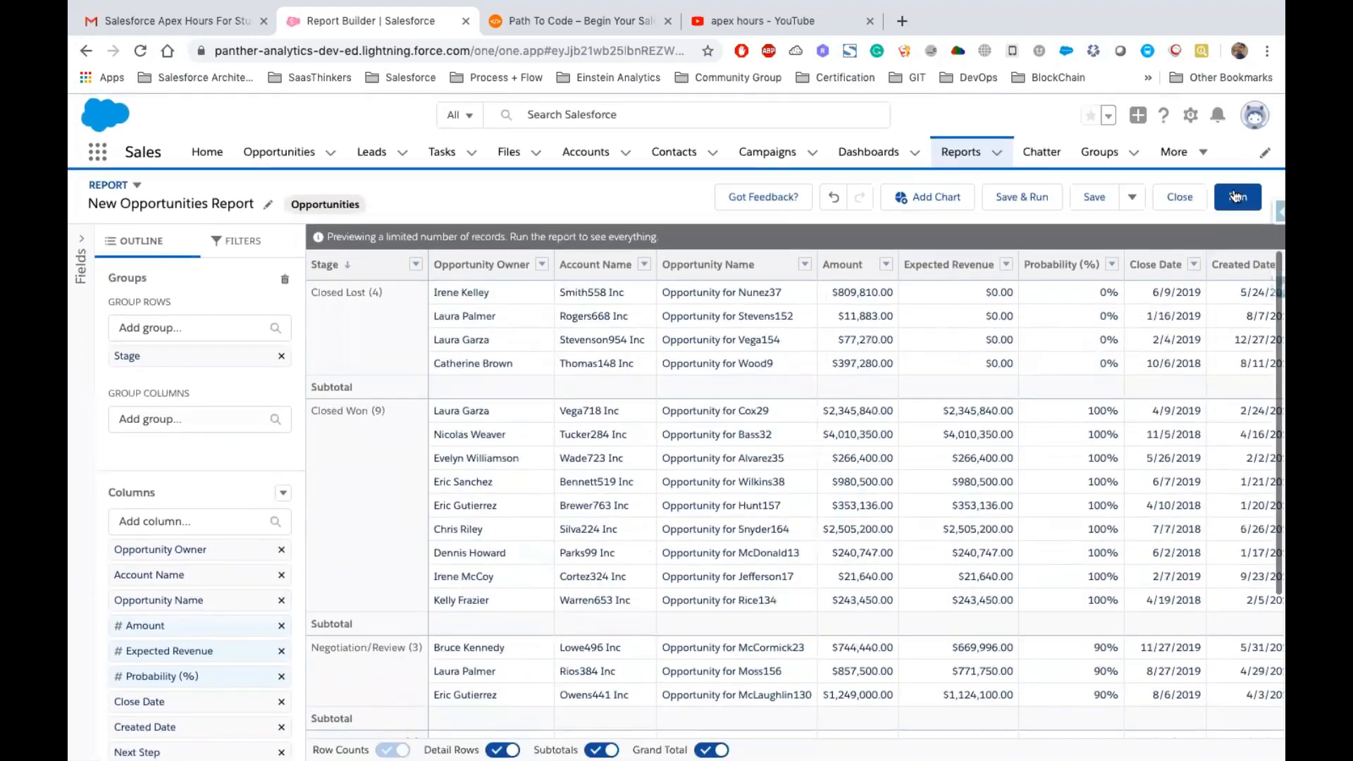
click(1244, 206)
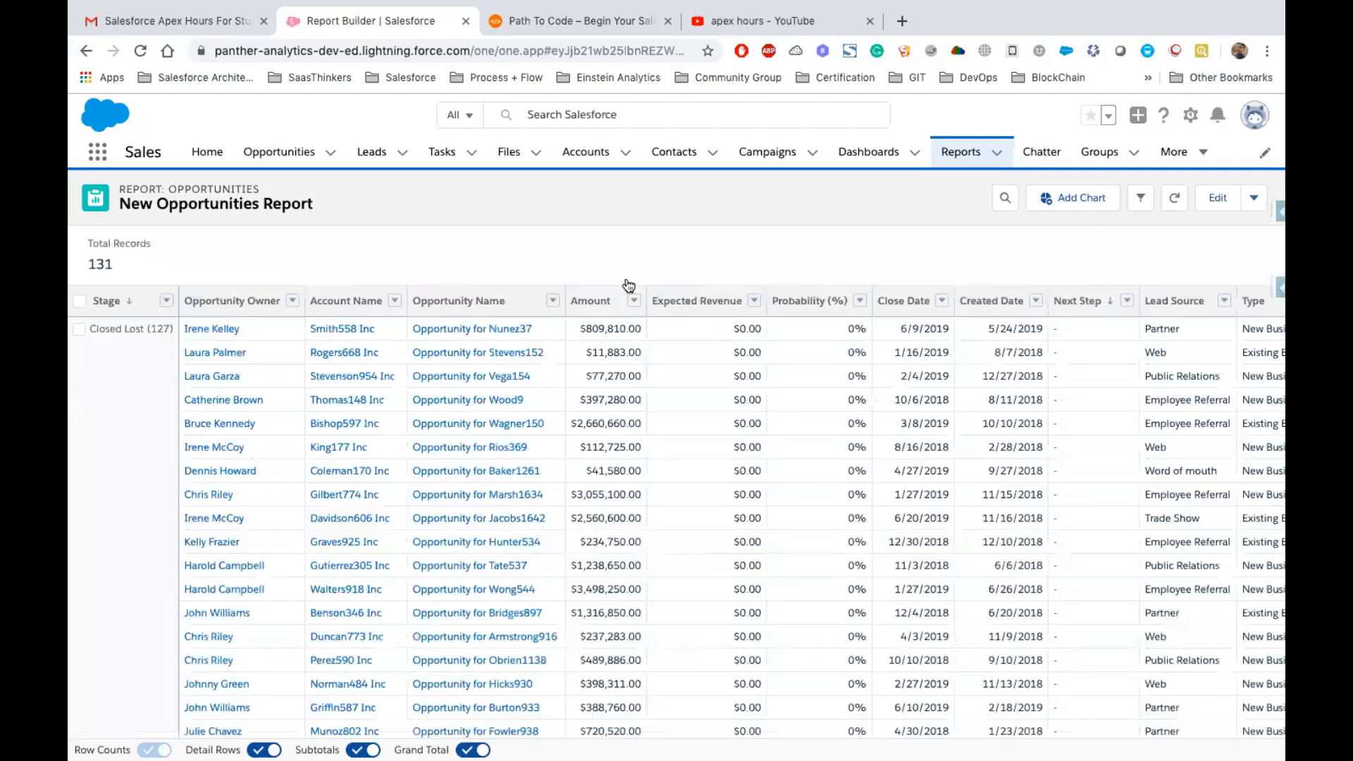
Examine the Closed Lost and Closed Won groups and their record counts in the run report
double_click(90, 328)
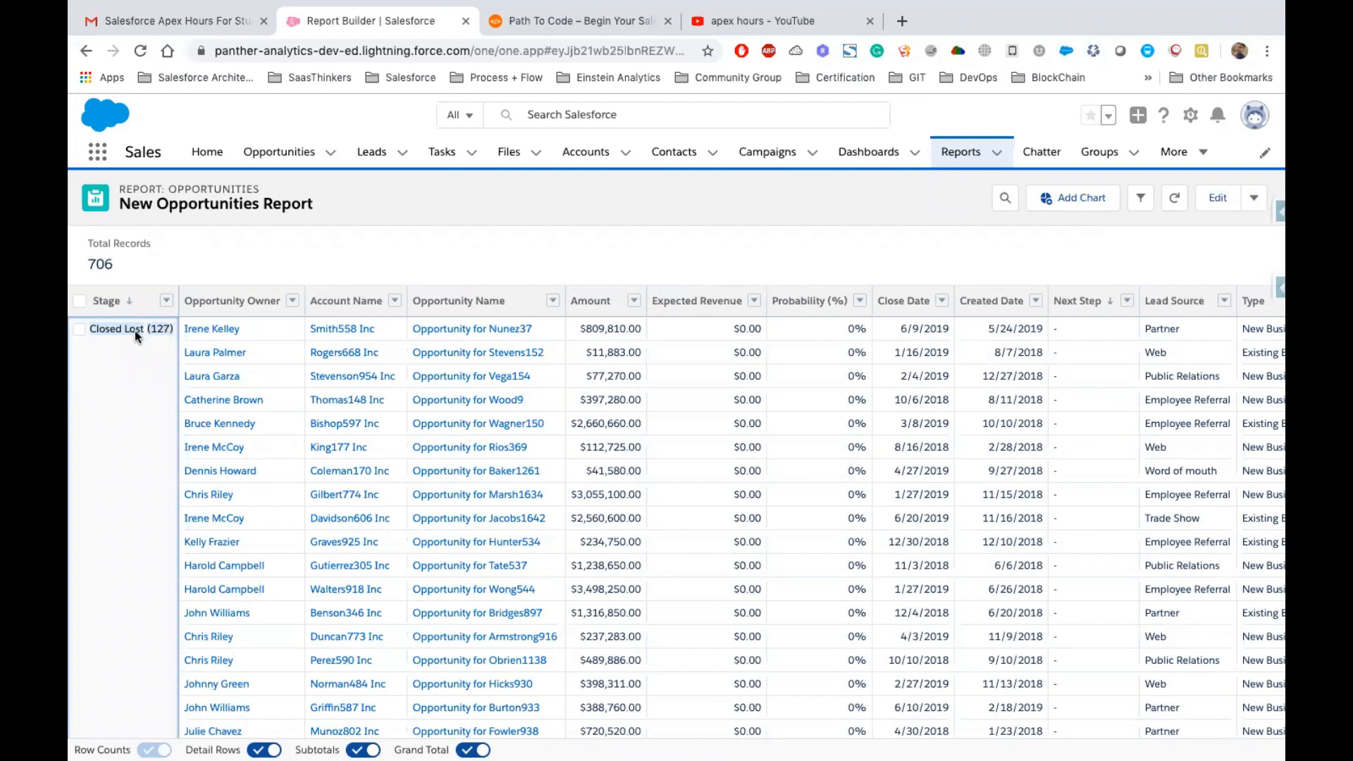
drag(91, 328, 150, 331)
scroll(151, 446, down, 5)
scroll(150, 445, down, 15)
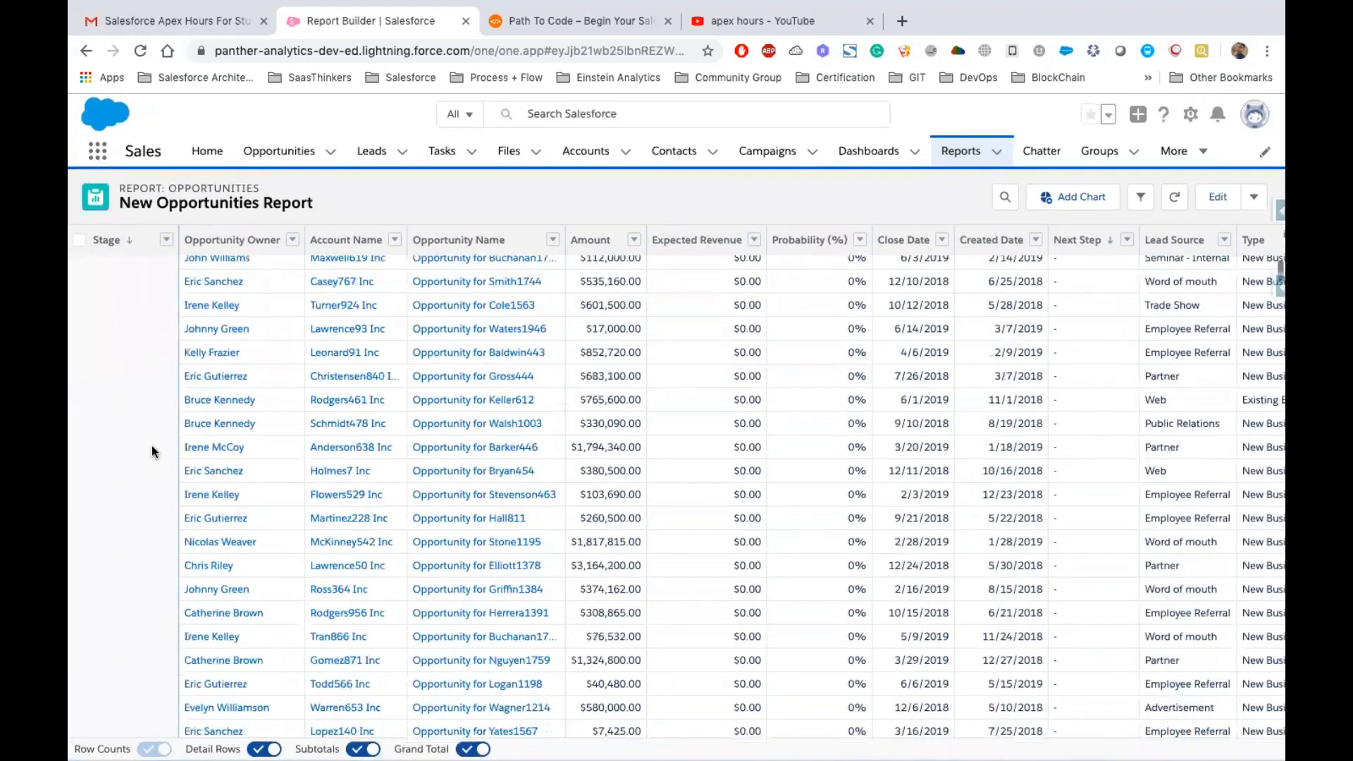
scroll(152, 446, down, 15)
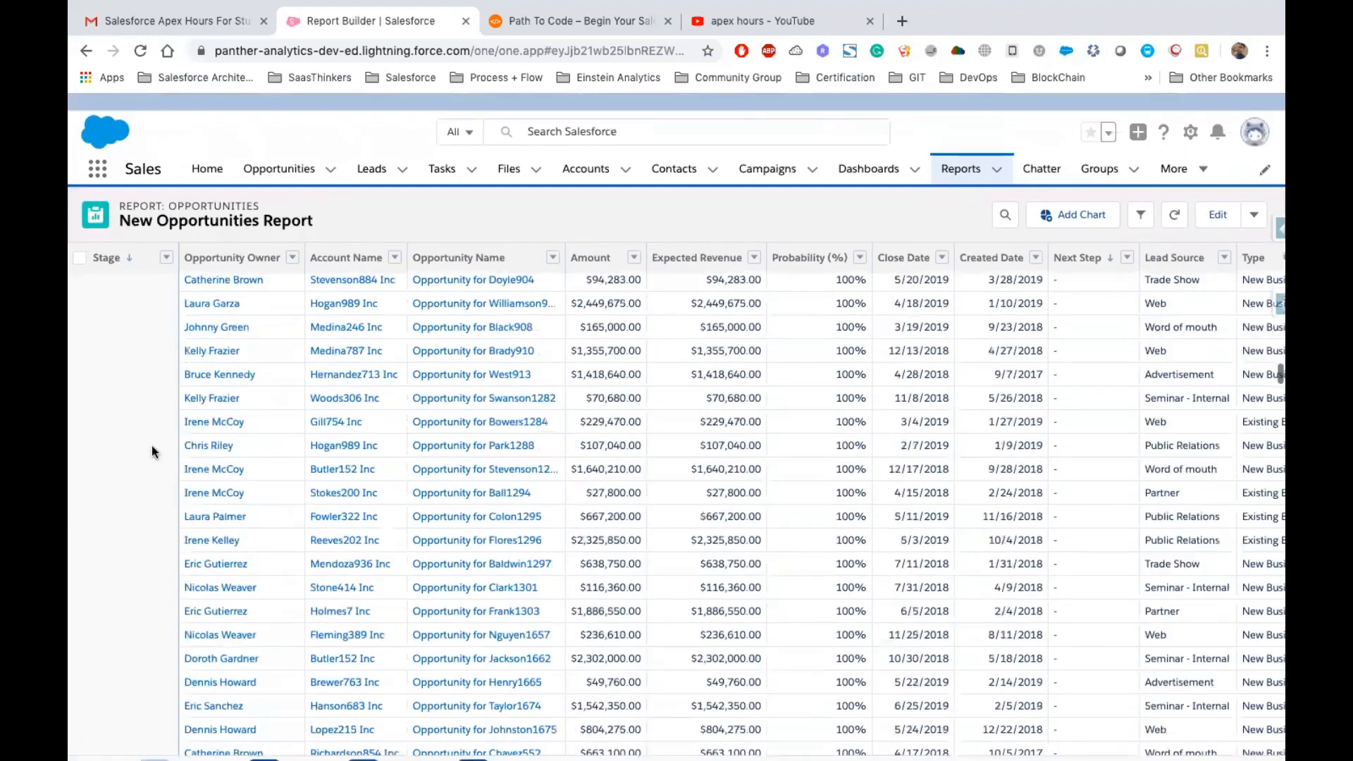
scroll(151, 445, up, 10)
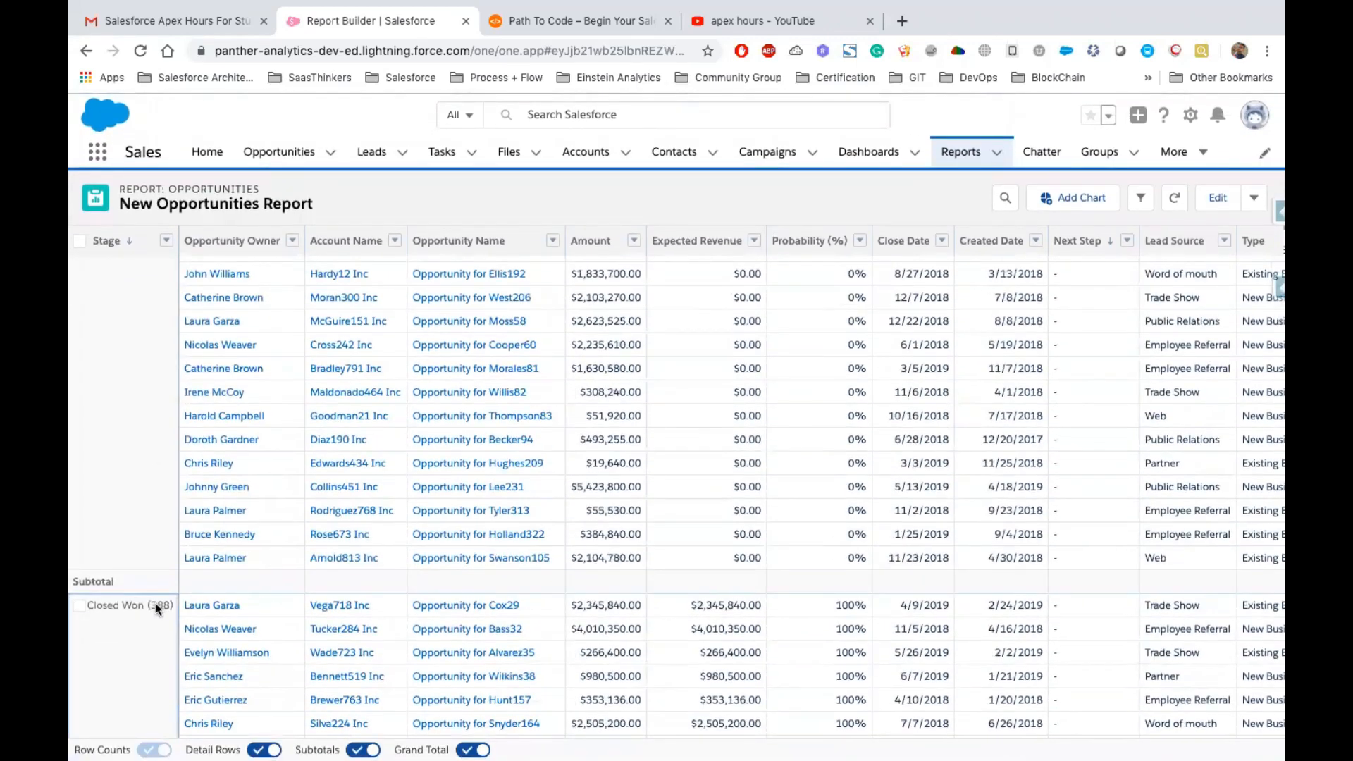
drag(88, 605, 148, 606)
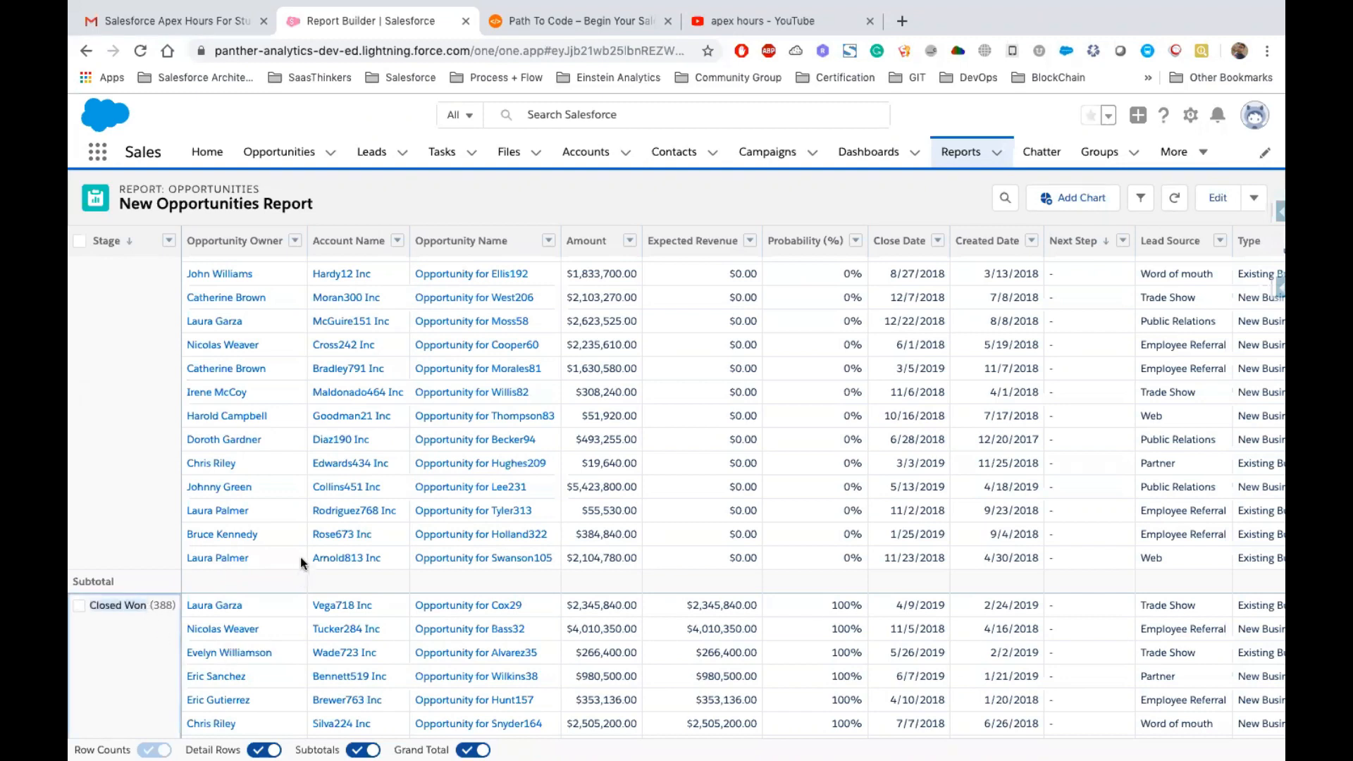
click(264, 604)
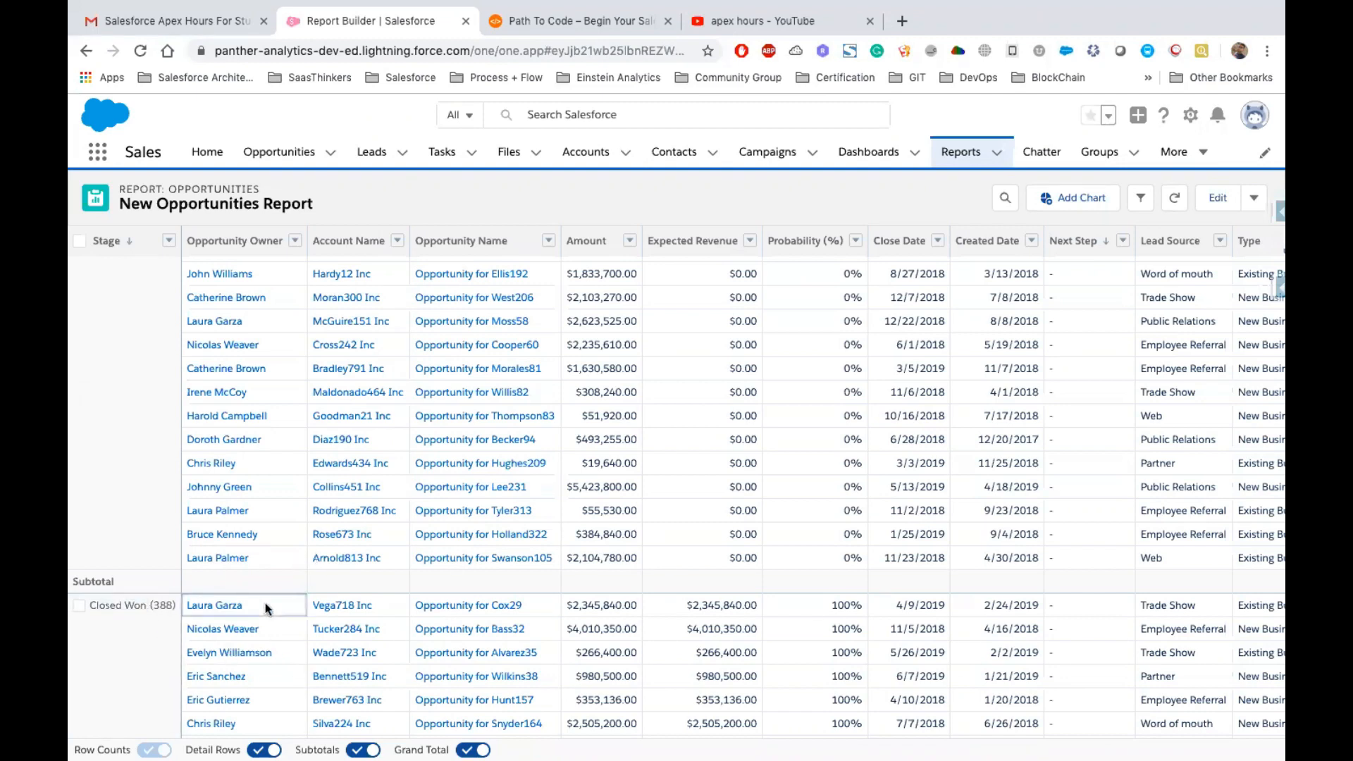
scroll(768, 401, up, 15)
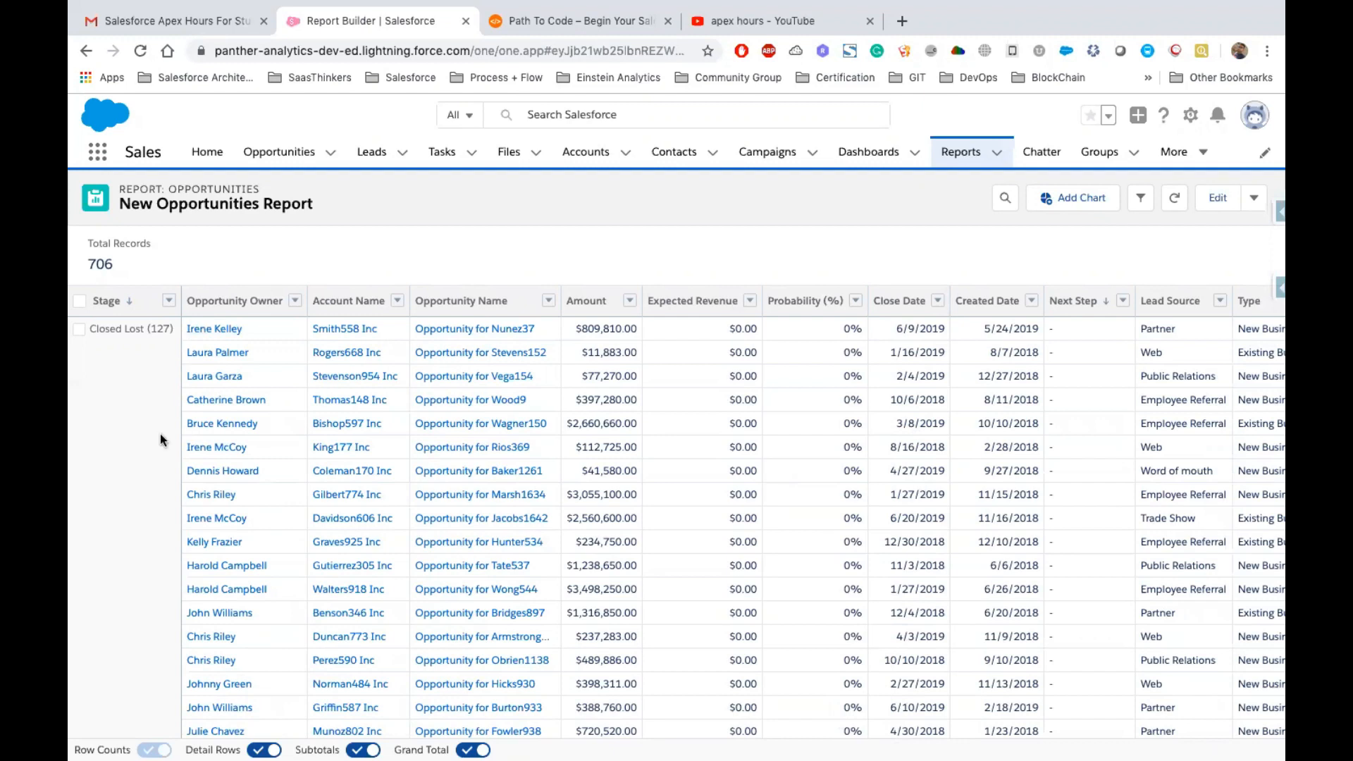
click(173, 329)
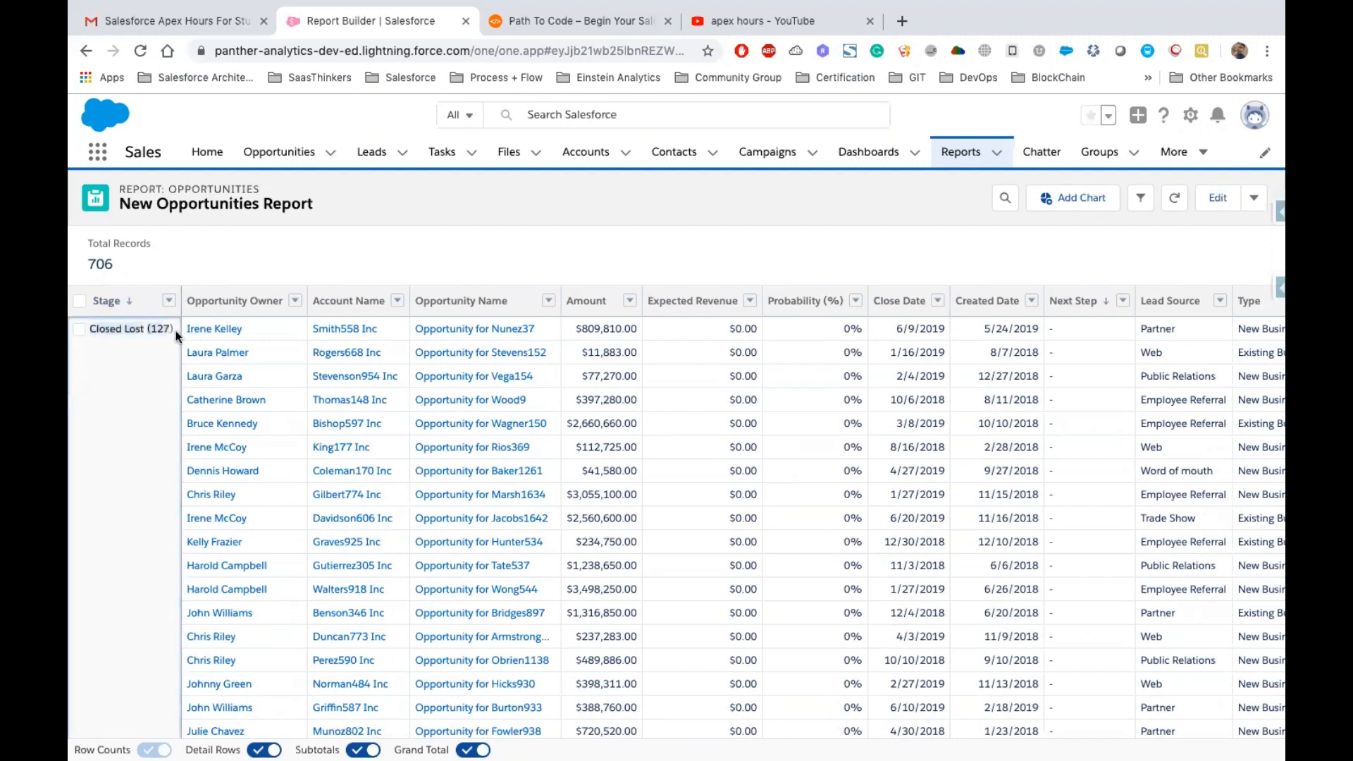
Edit the report and hide the detail rows
click(1216, 200)
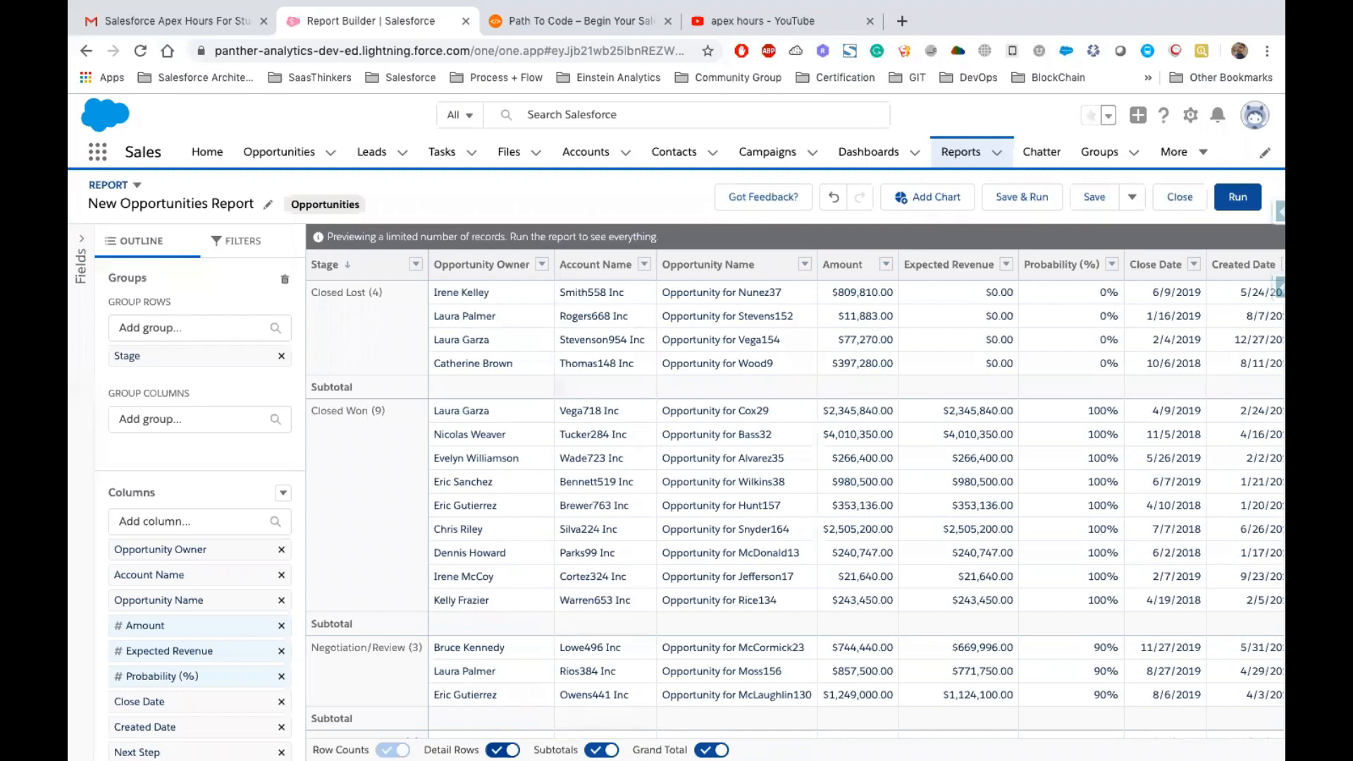
click(502, 750)
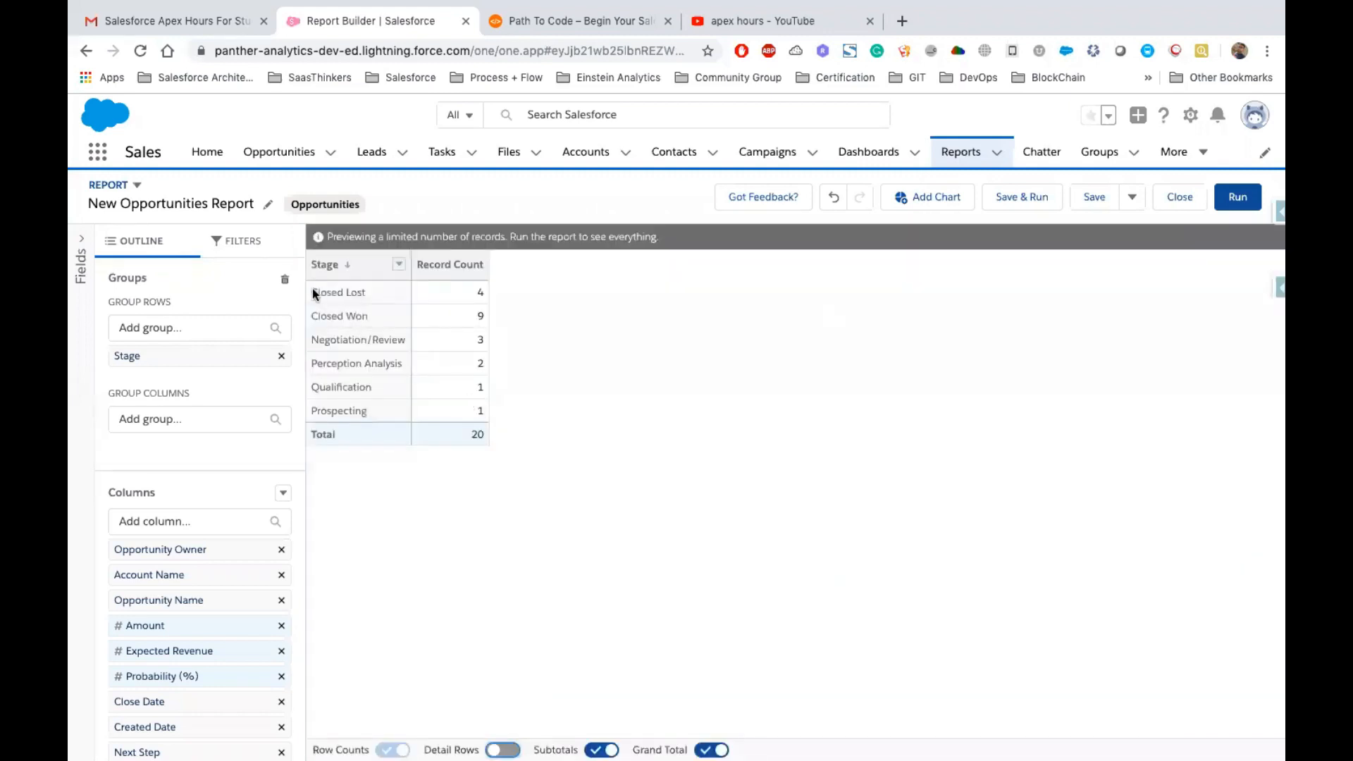
Examine the record count for each stage and the total in the summary table
drag(307, 284, 482, 418)
click(481, 295)
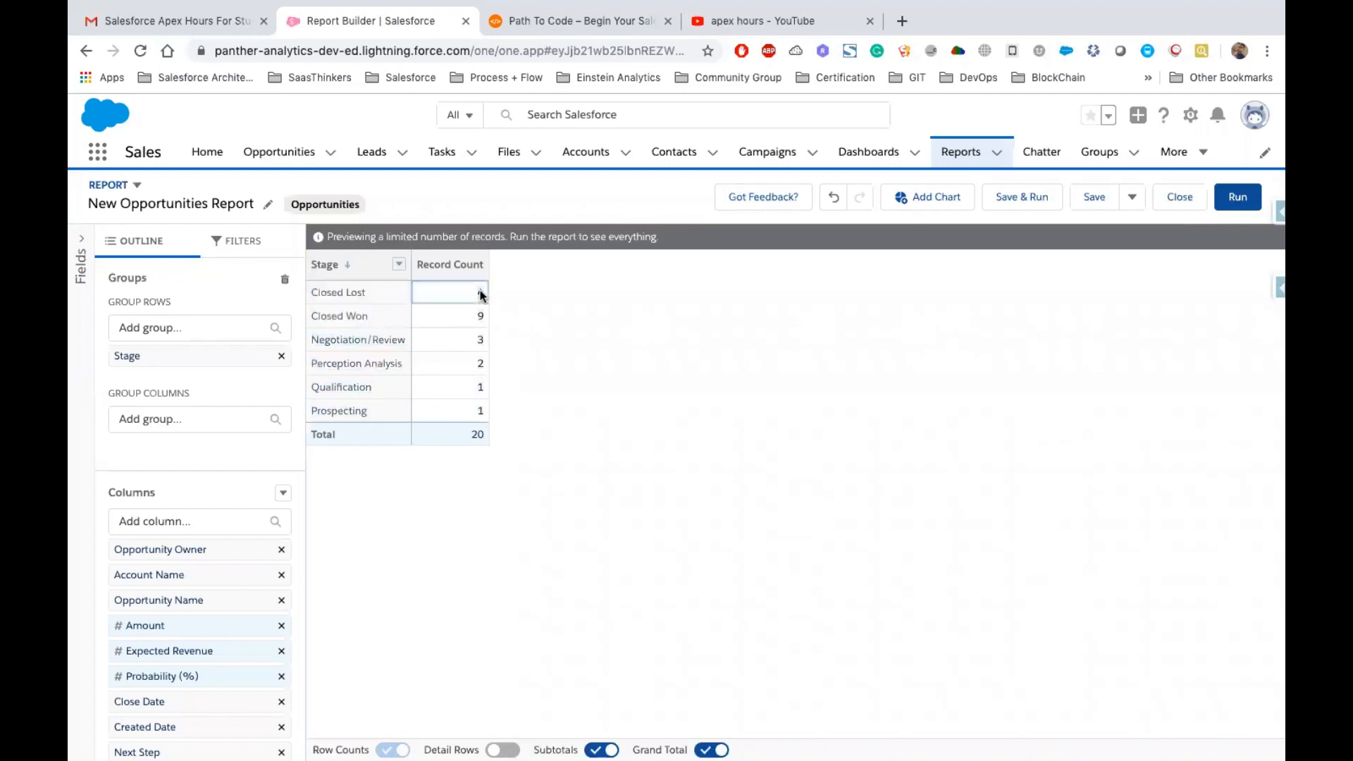
click(308, 294)
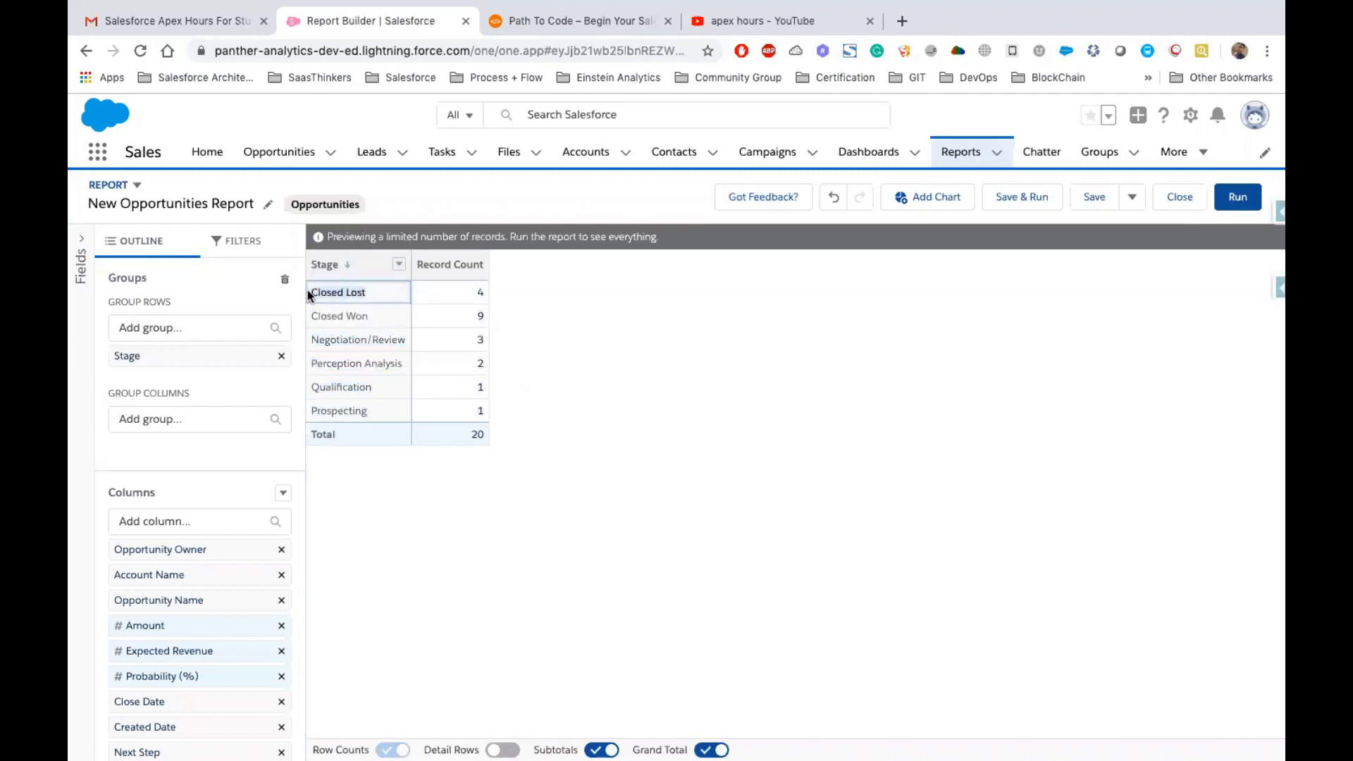
click(484, 295)
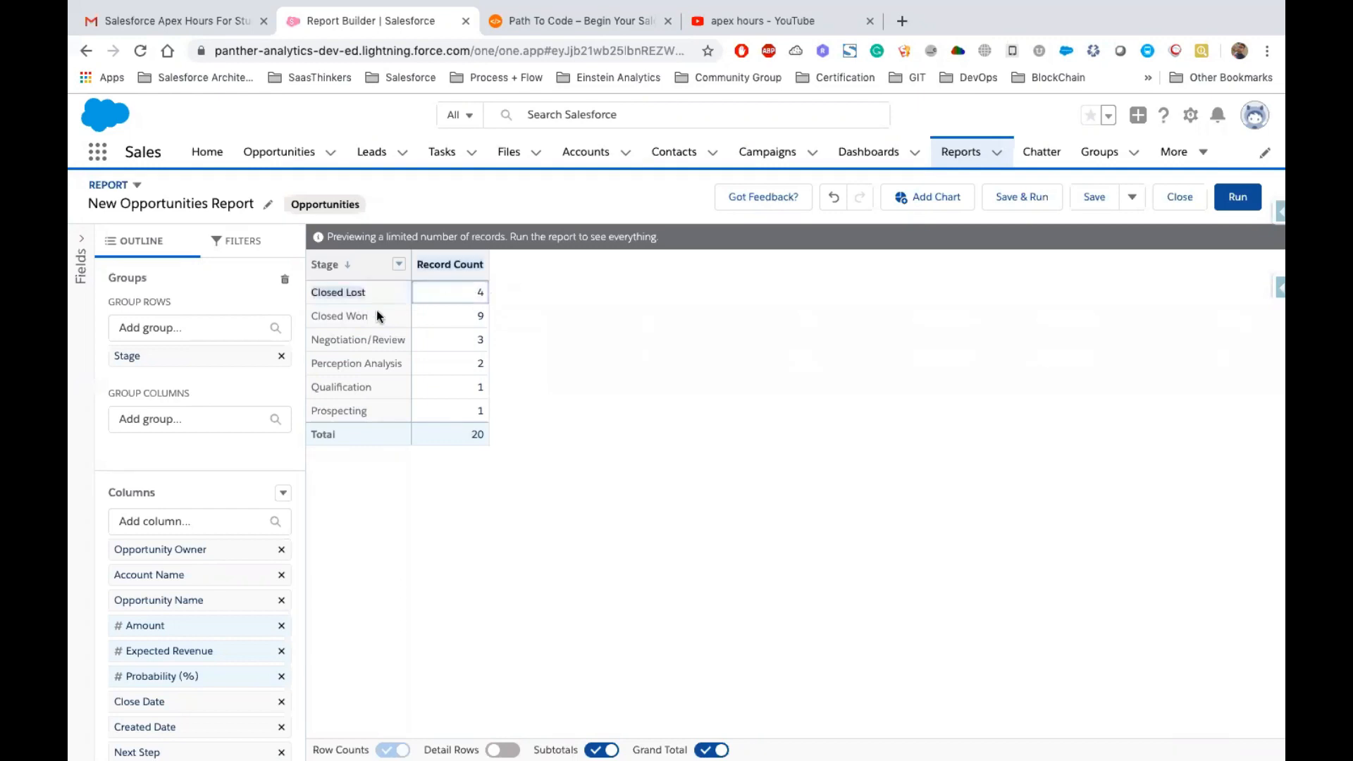
click(317, 316)
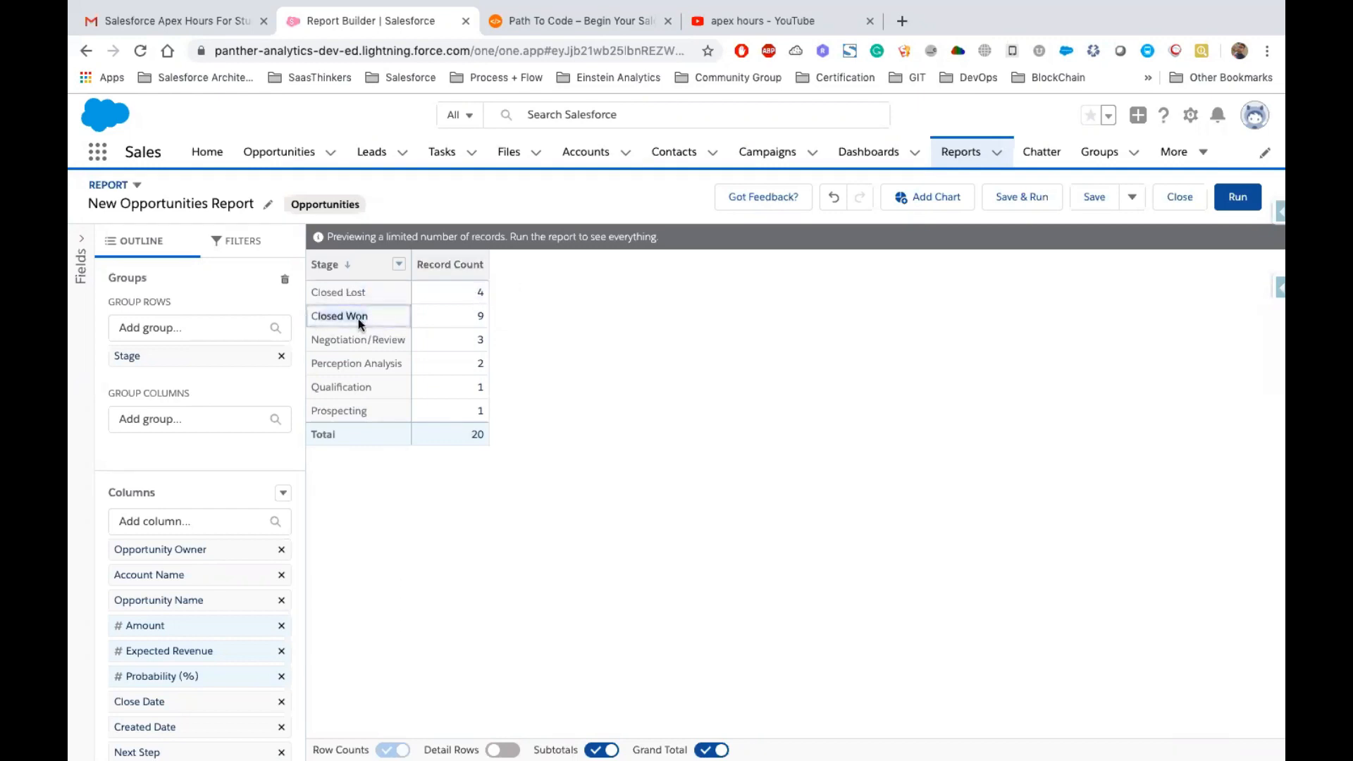
click(493, 316)
click(523, 472)
click(489, 429)
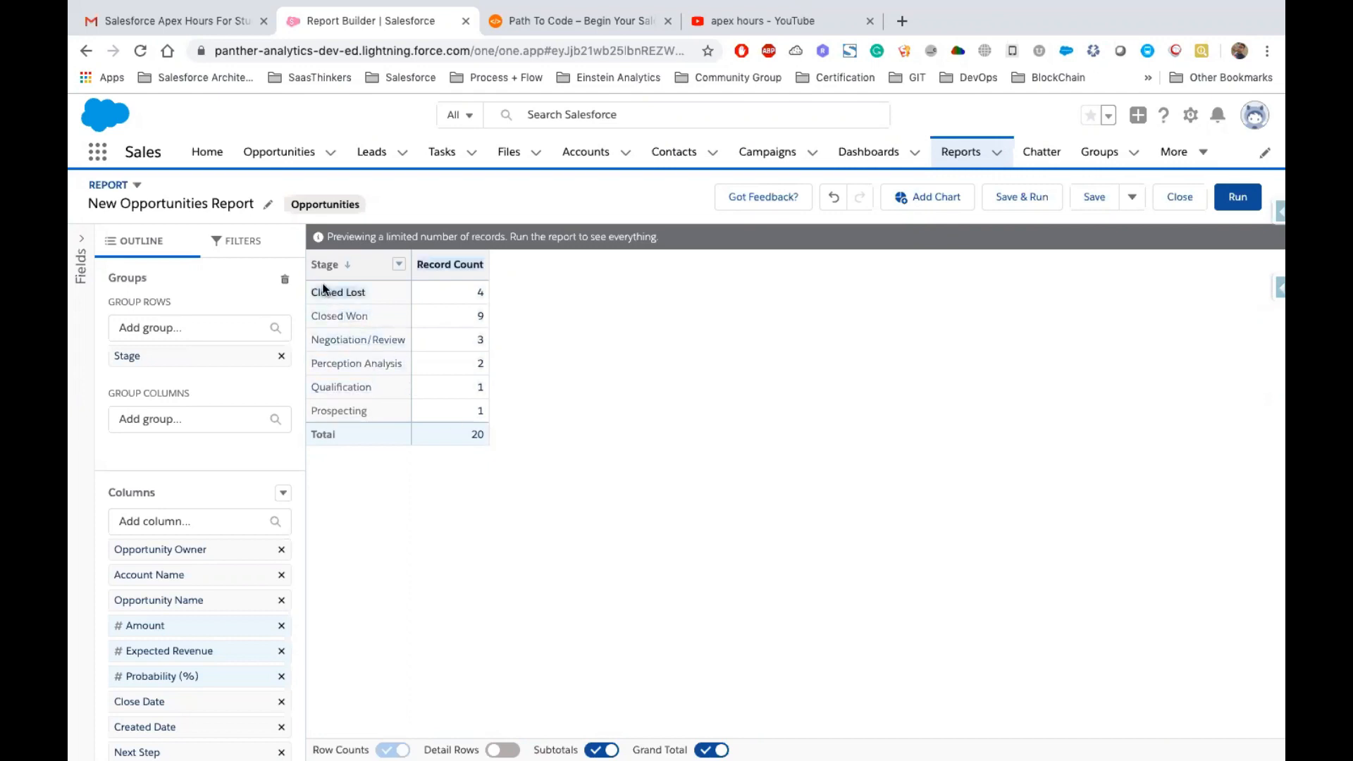
click(480, 434)
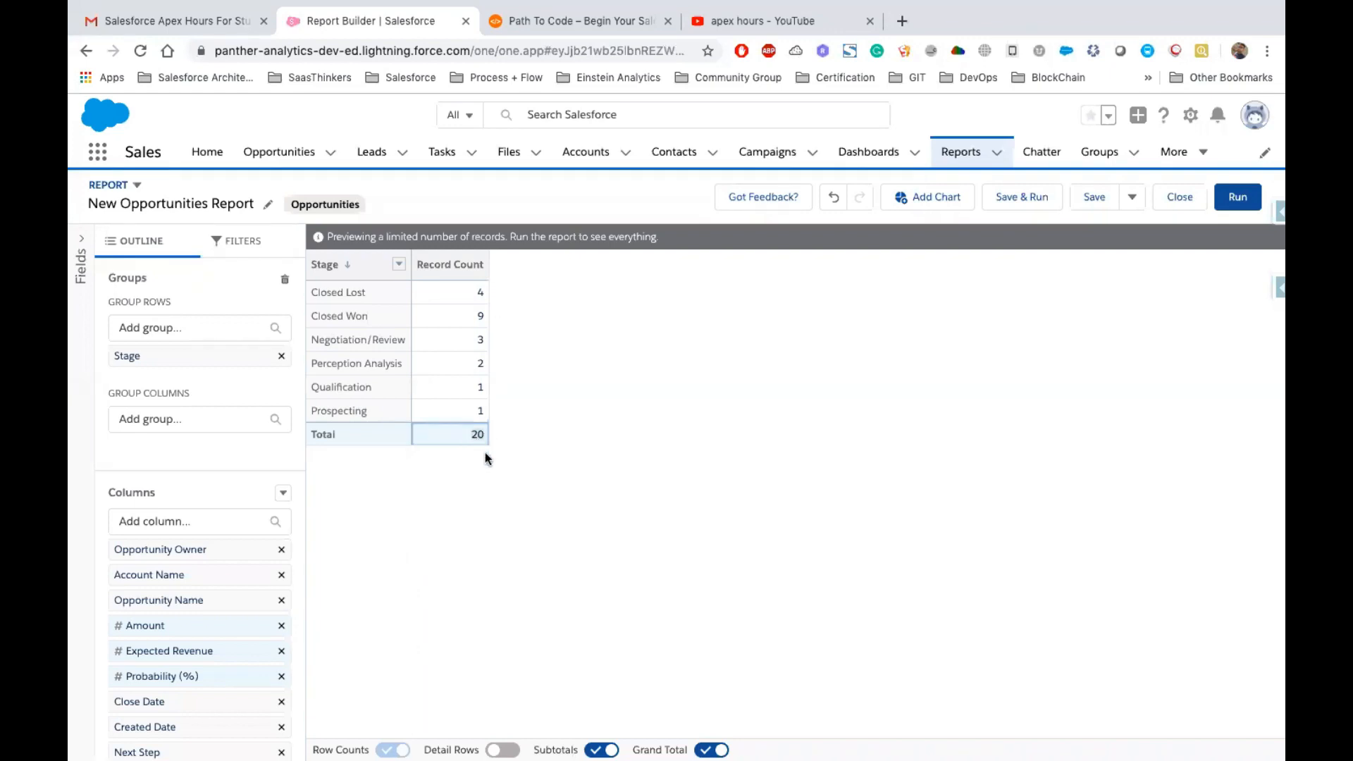
Turn off subtotals in the report preview
click(601, 750)
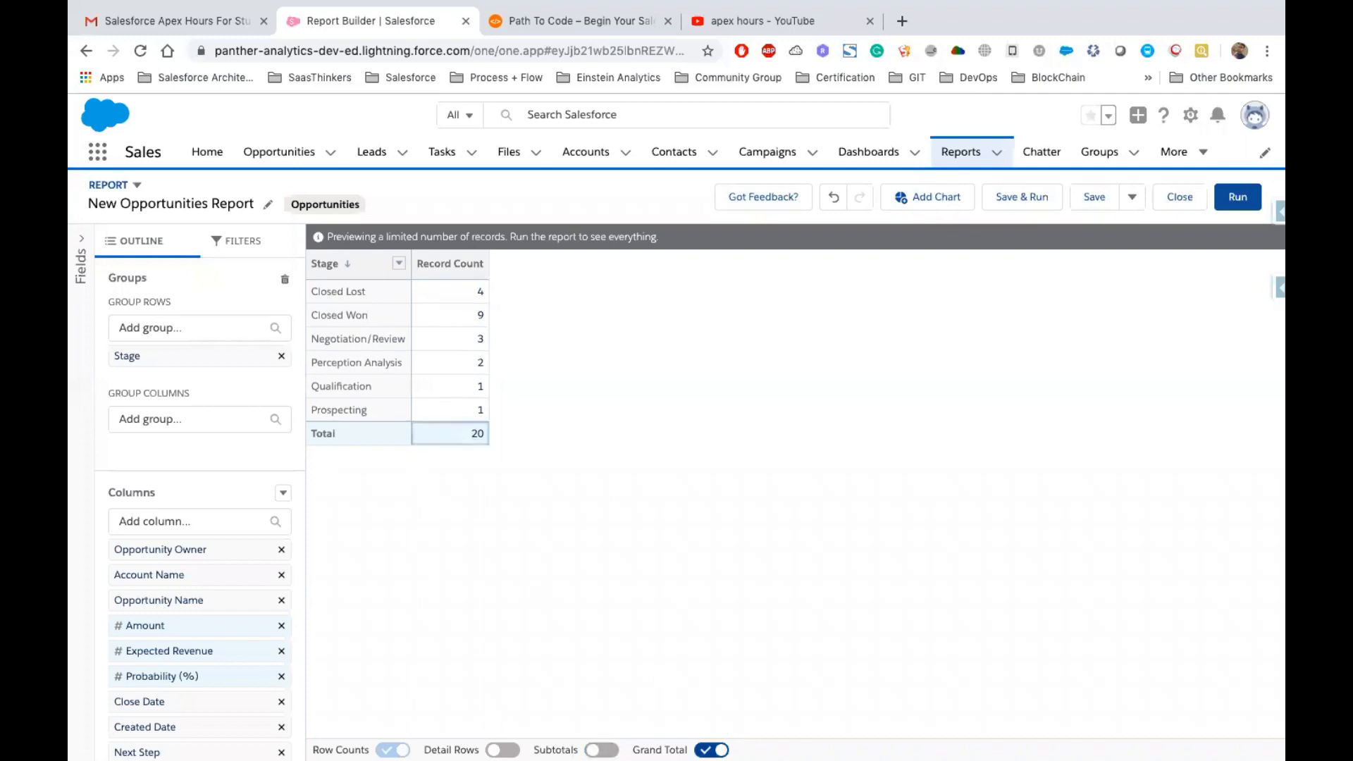
Turn off the grand total and add a chart to the report
click(711, 749)
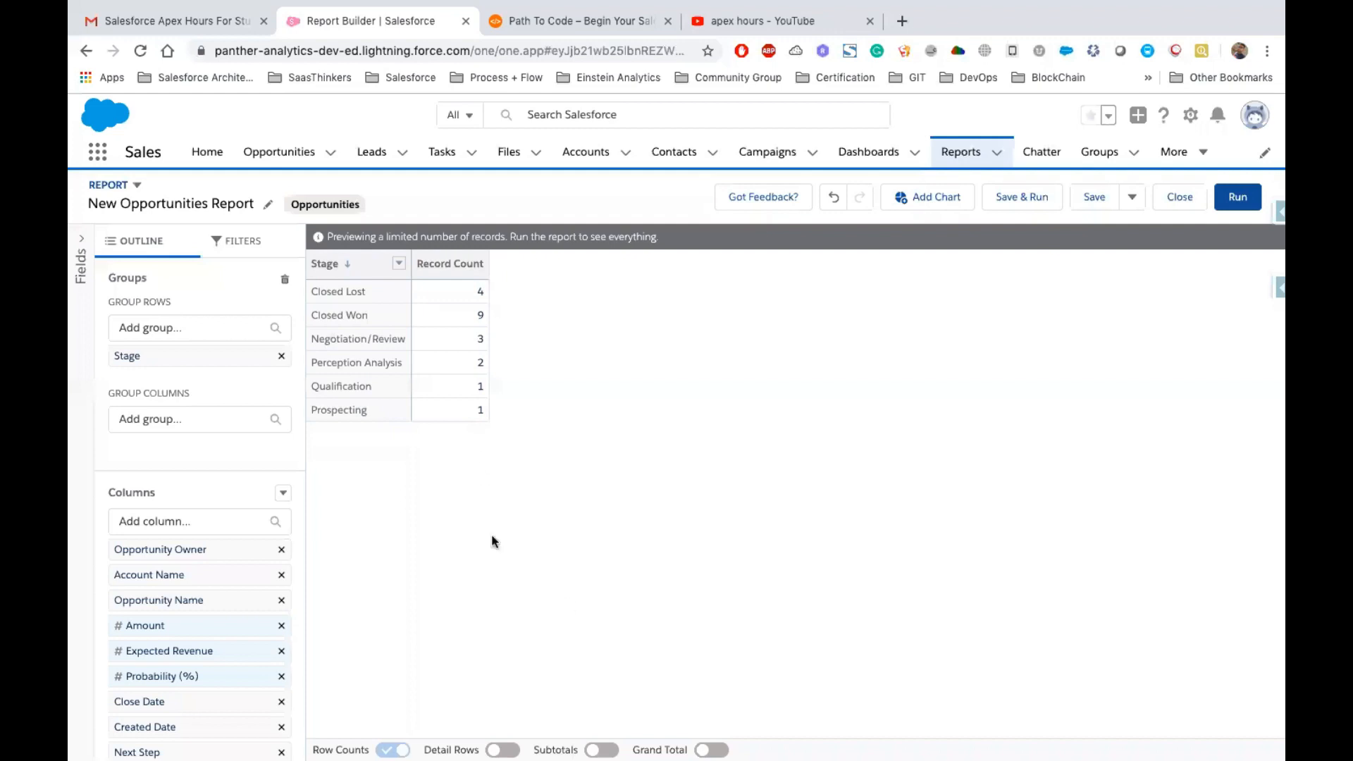
click(1243, 205)
click(922, 200)
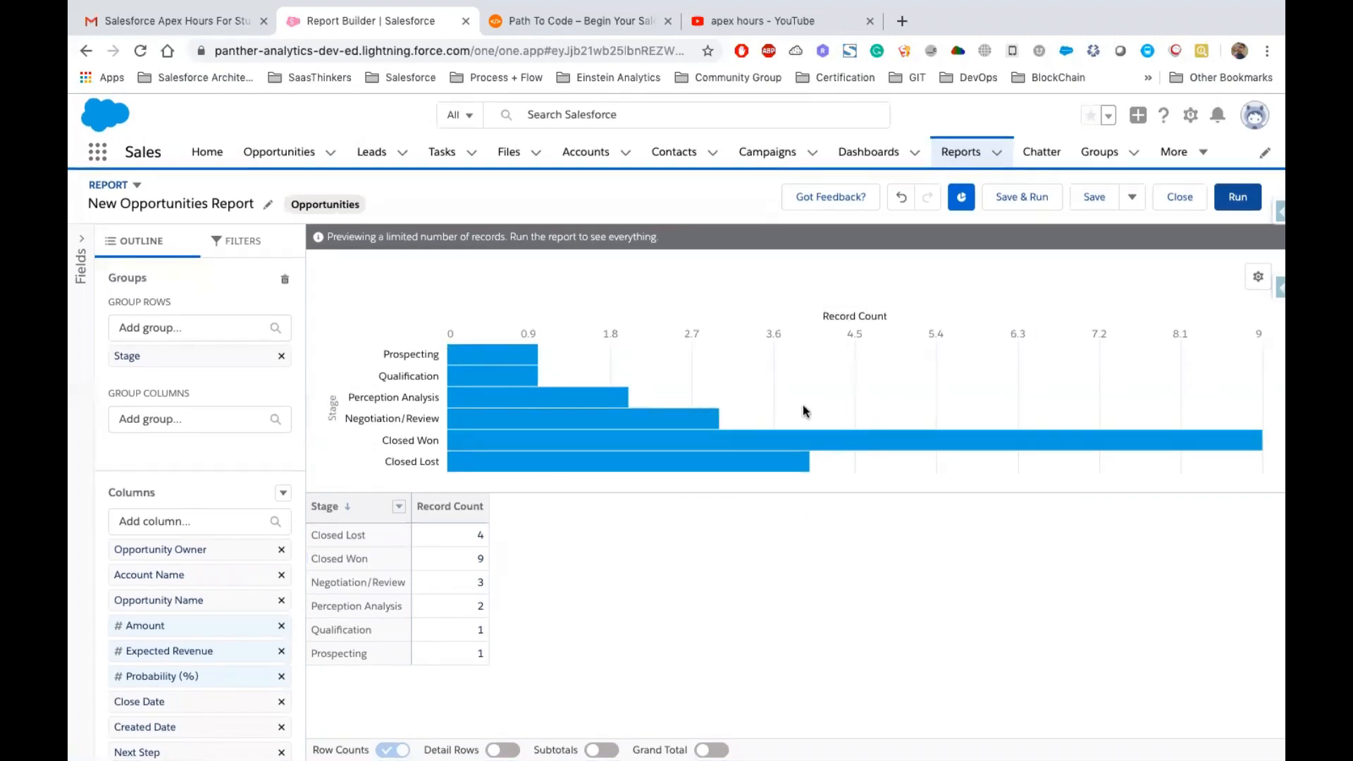
Set the chart title to Opportunity By StageName
click(1256, 277)
scroll(1145, 480, down, 1)
scroll(1146, 480, up, 1)
click(1077, 566)
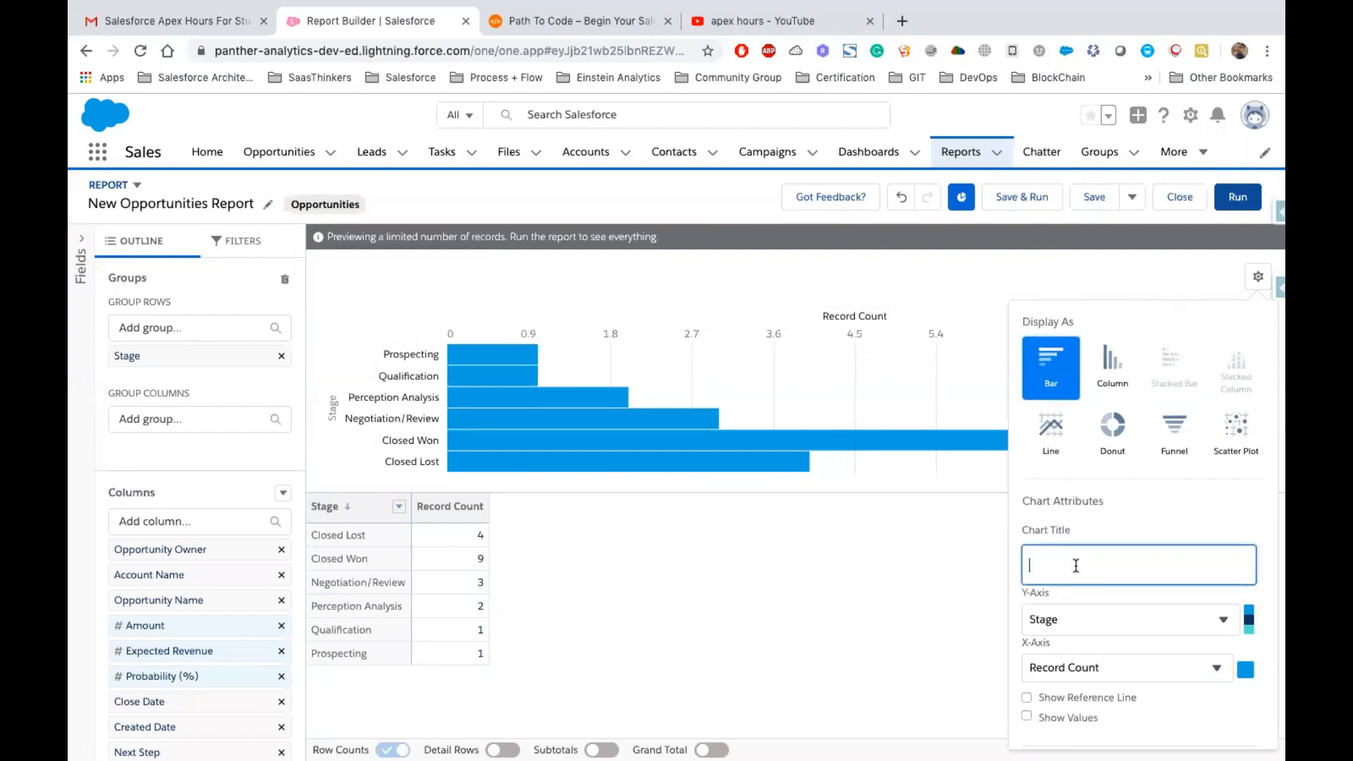
text(Opportunity By StageName)
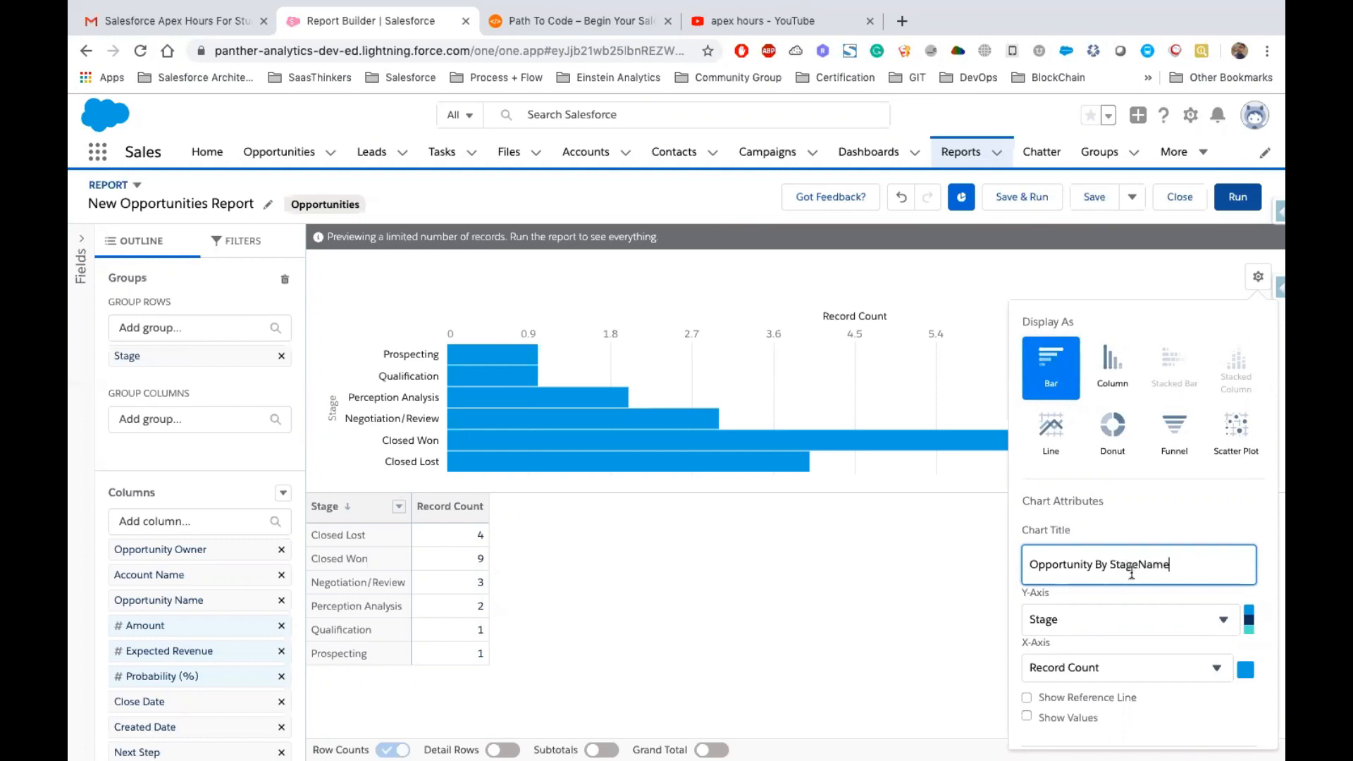
scroll(1131, 572, down, 2)
click(882, 550)
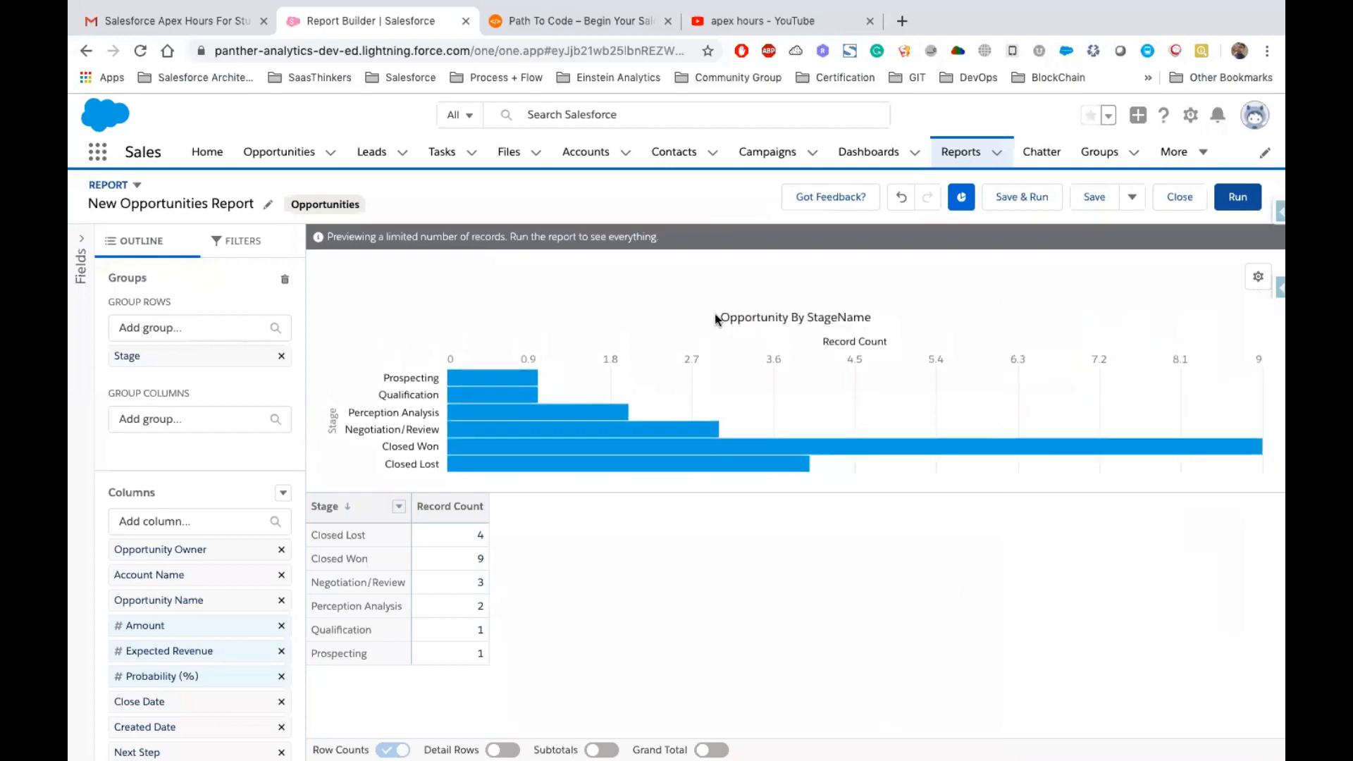
Change the chart type to Line after trying Donut and Column
click(1258, 276)
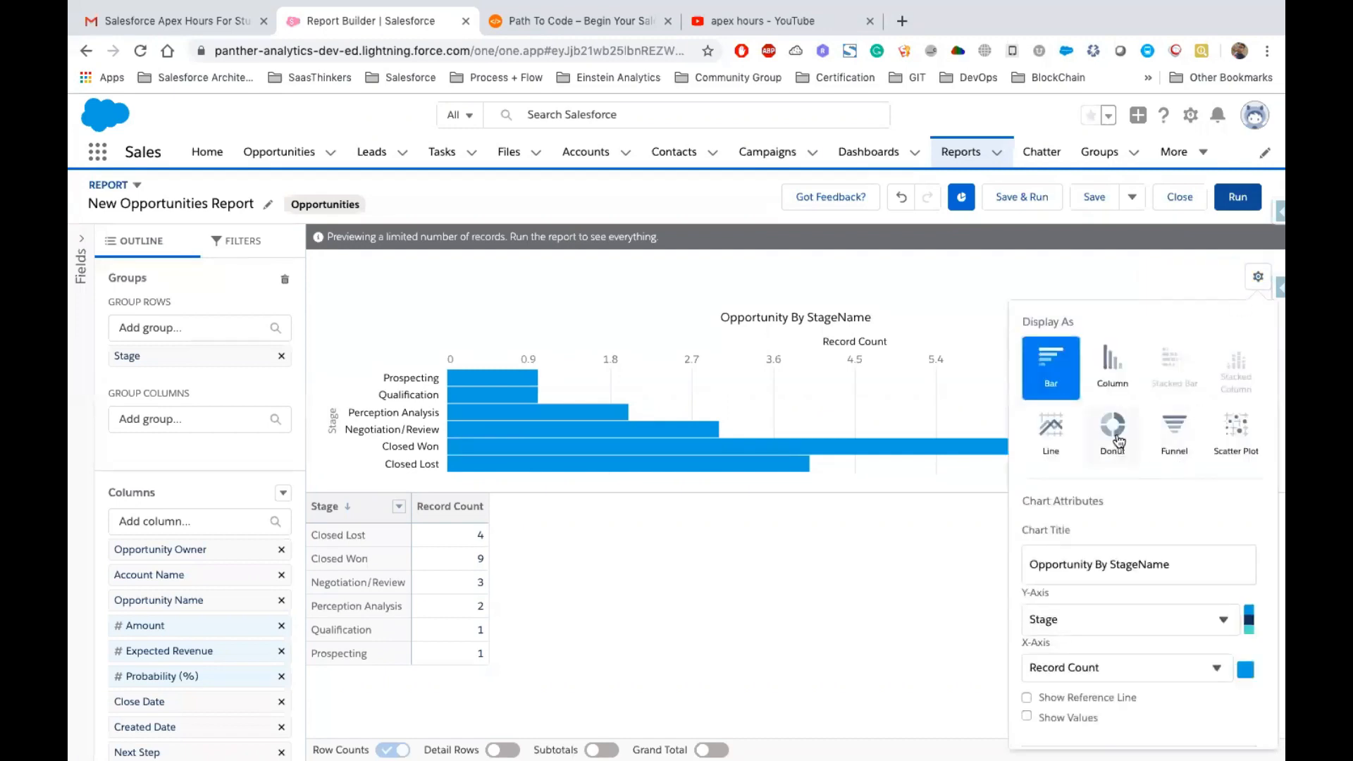
click(1118, 441)
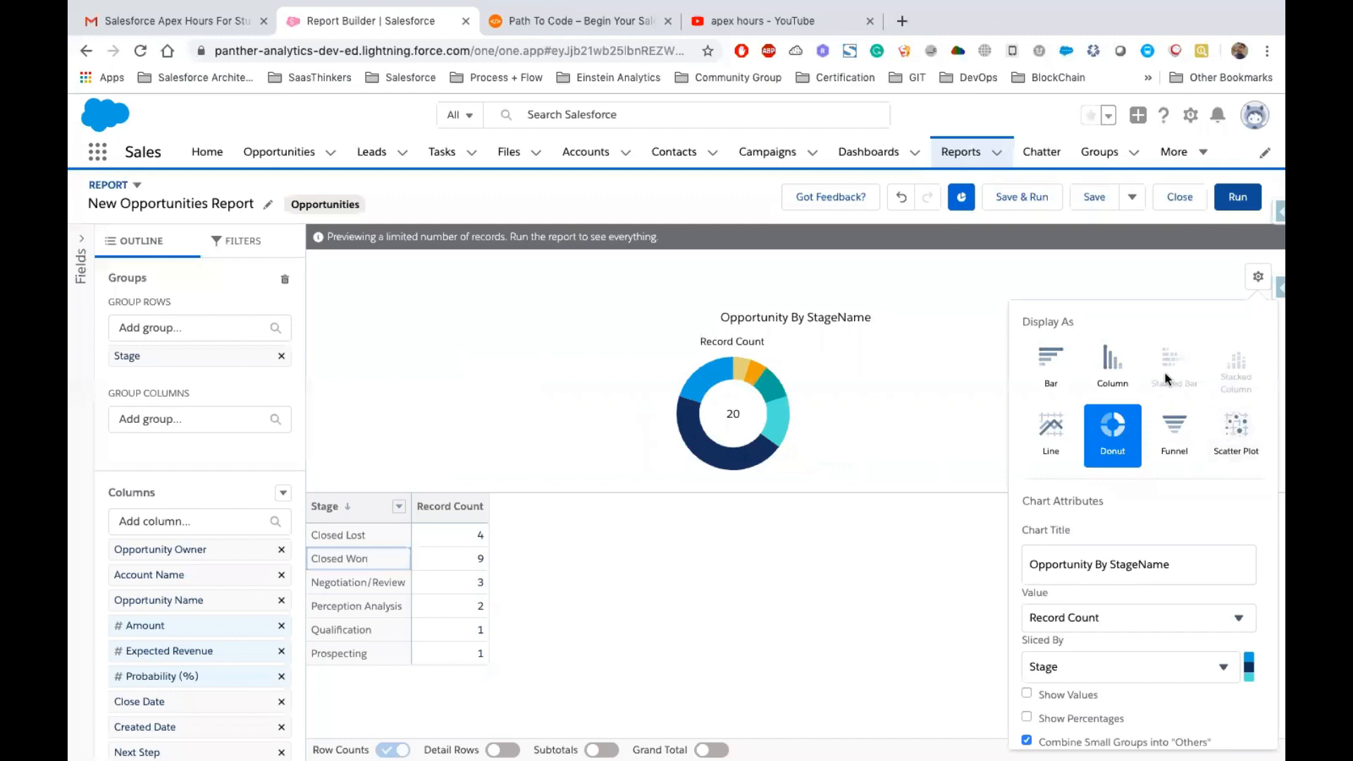
click(1114, 370)
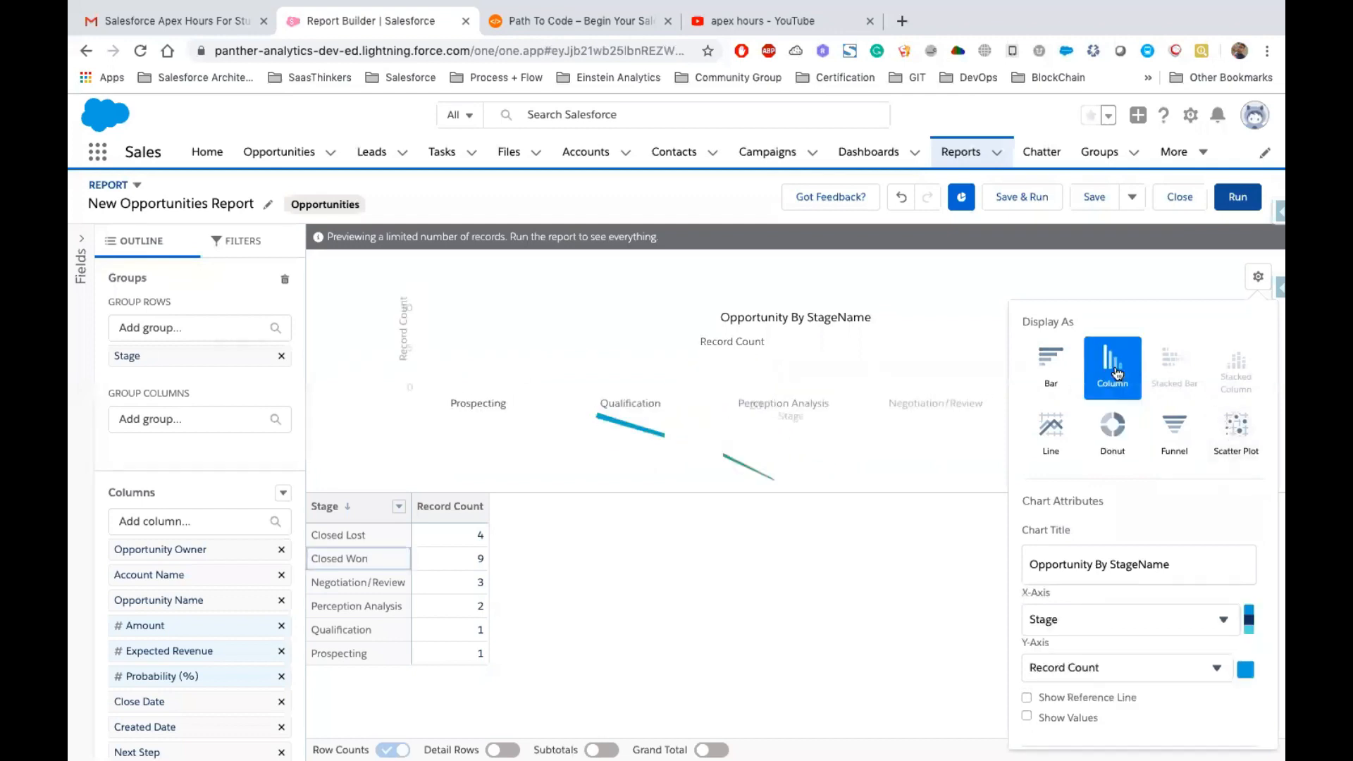
click(1041, 427)
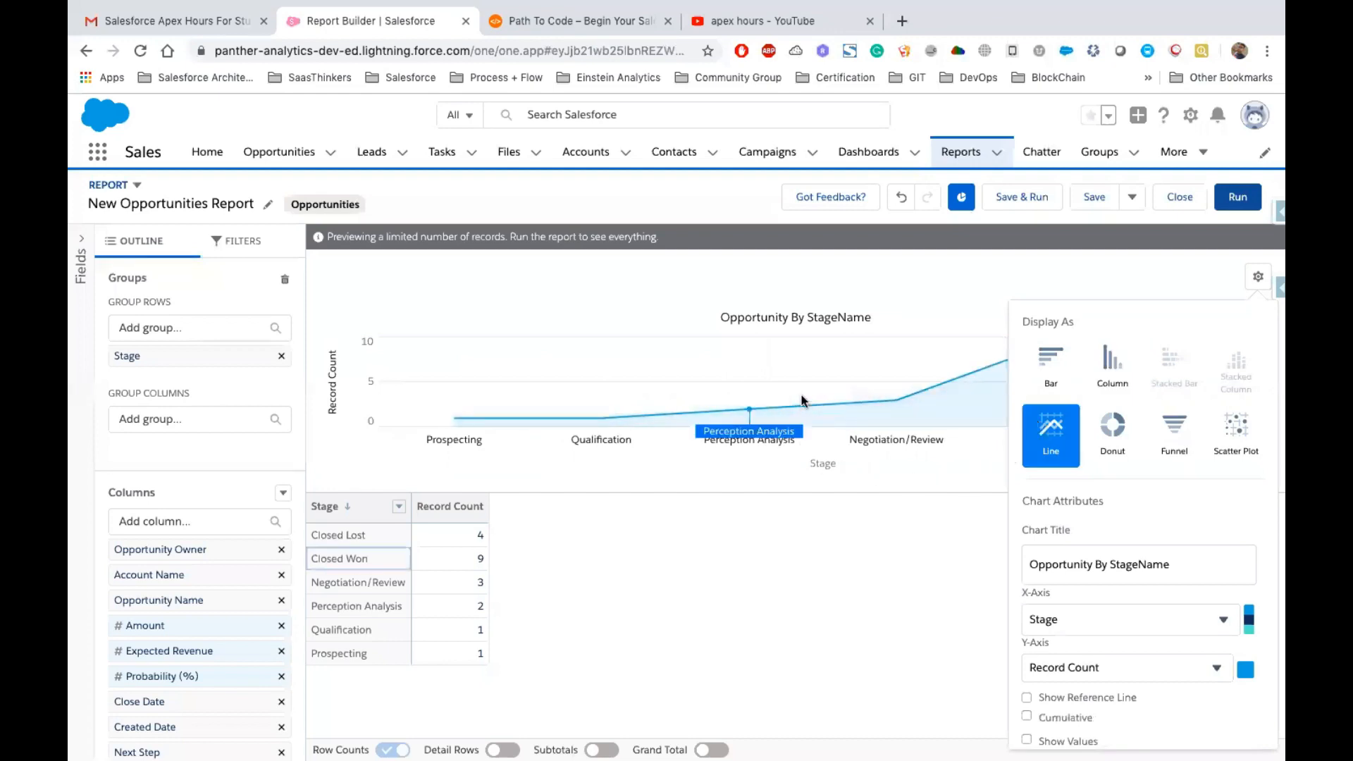
scroll(1132, 503, down, 2)
scroll(1132, 503, up, 2)
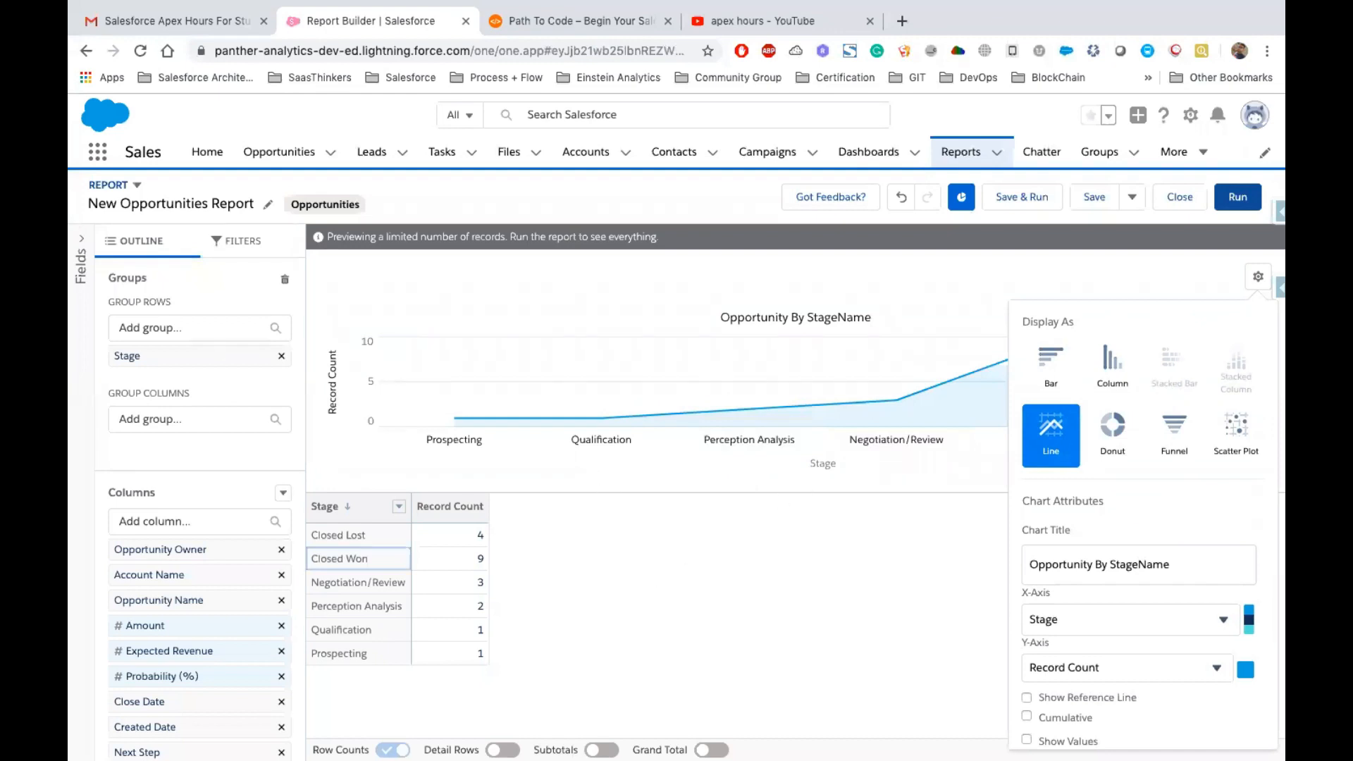
Turn the detail rows back on in the preview
click(502, 749)
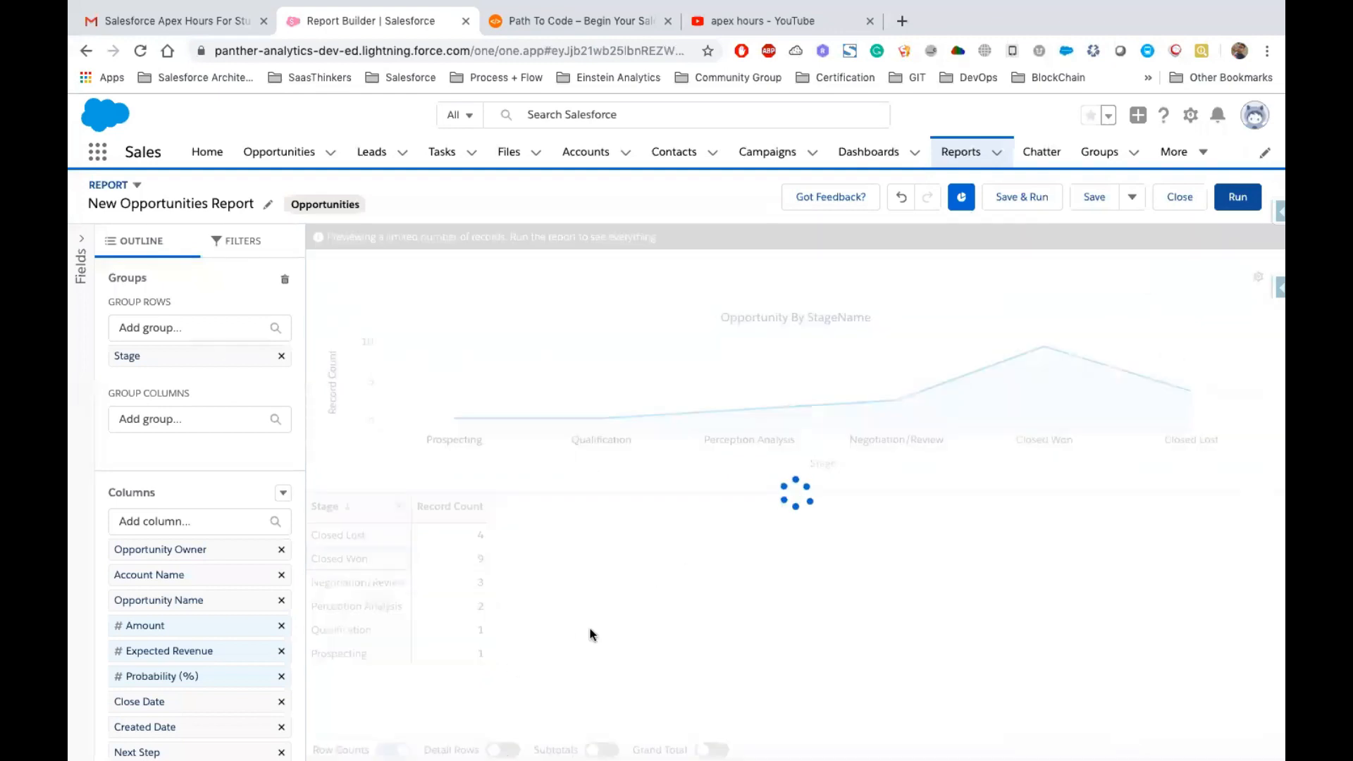
scroll(670, 595, down, 1)
scroll(640, 535, up, 2)
drag(366, 537, 307, 539)
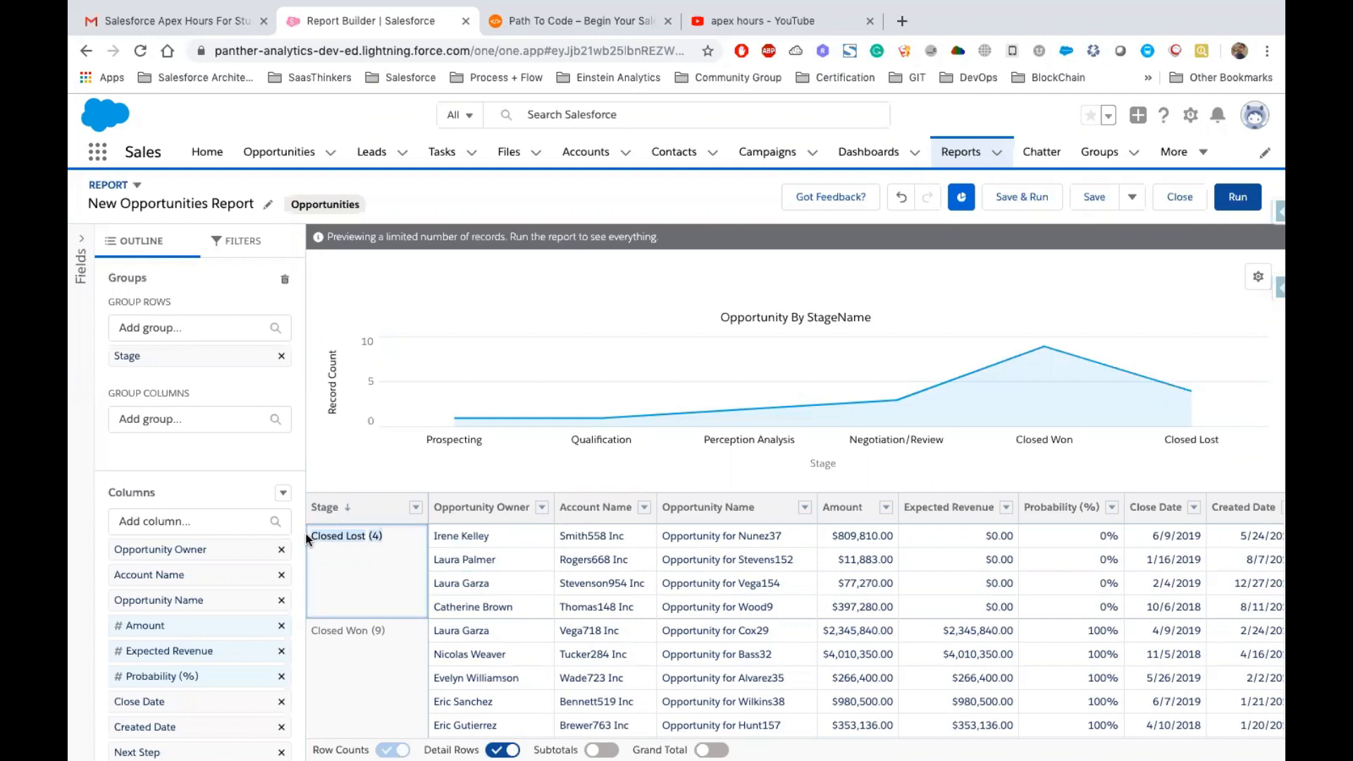
click(644, 507)
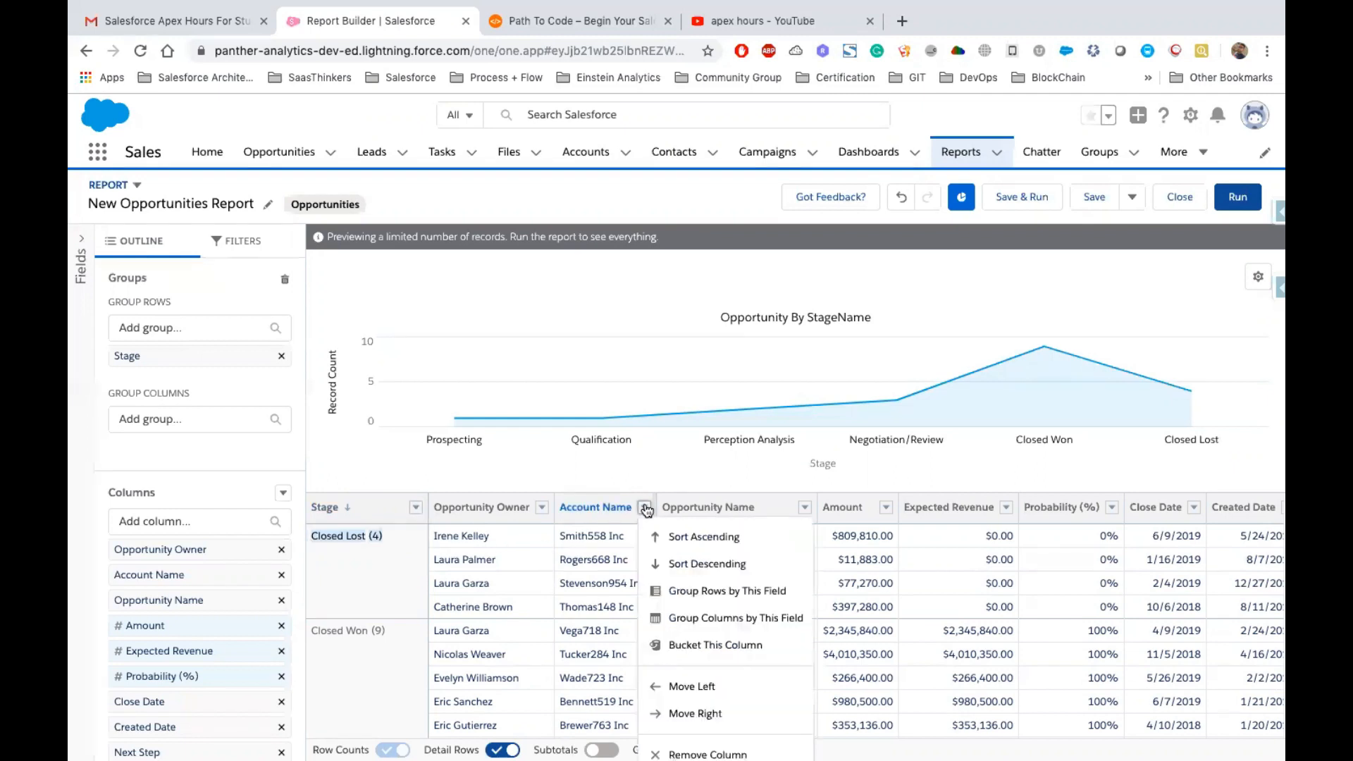
click(739, 618)
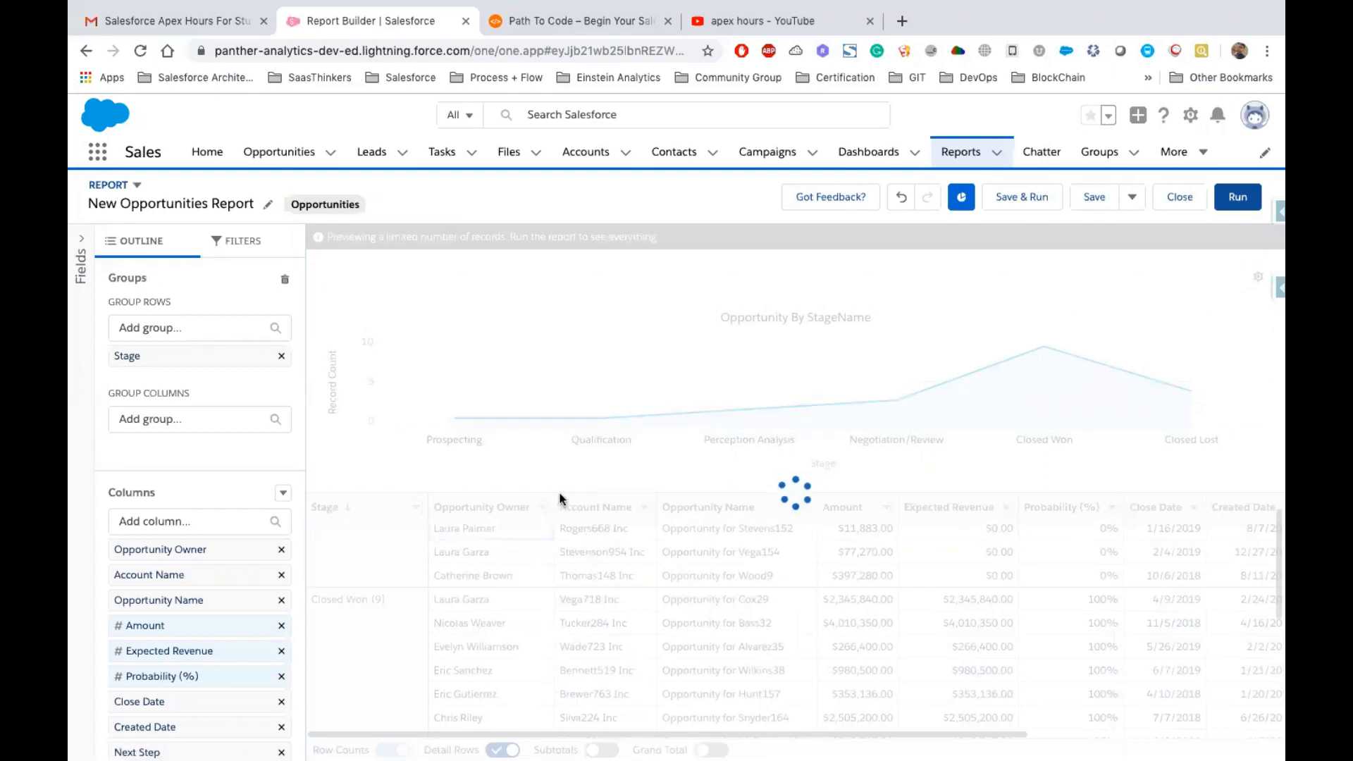
scroll(608, 641, left, 5)
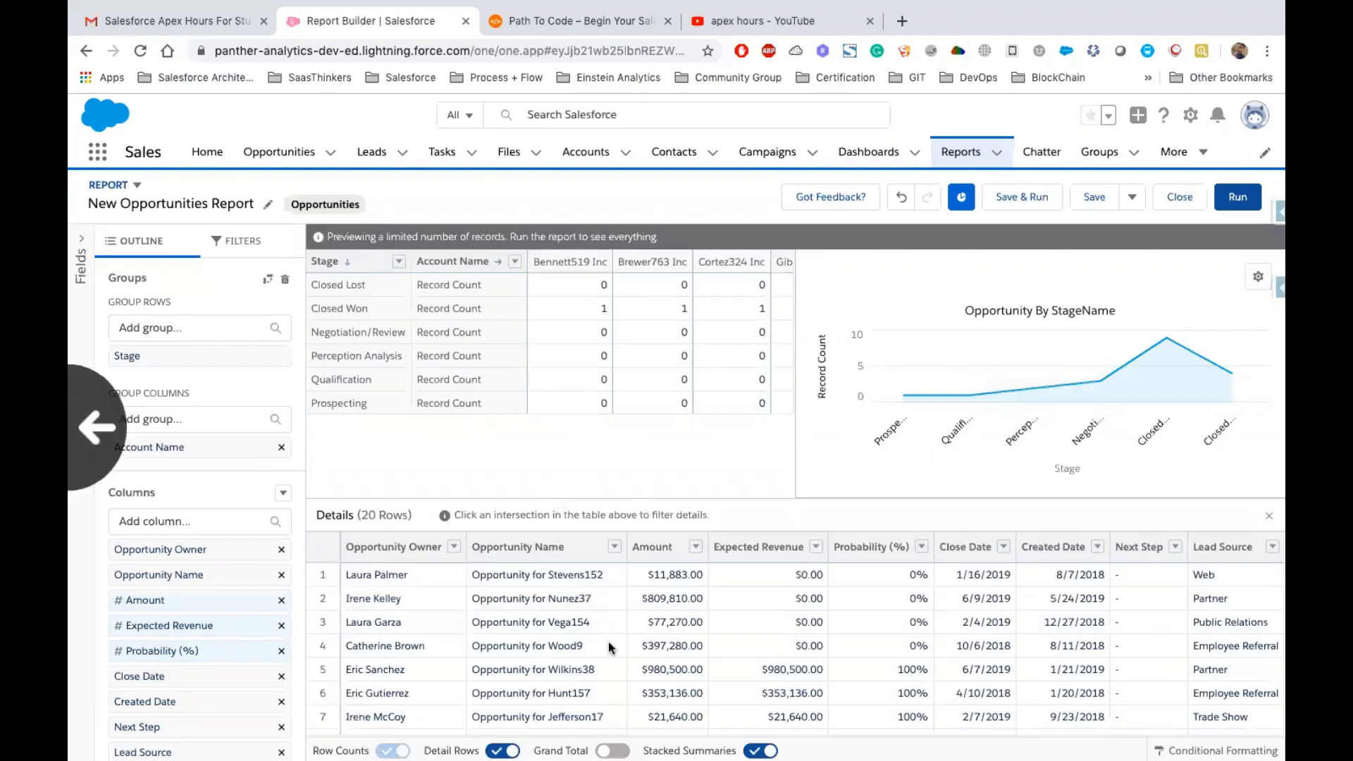
scroll(775, 525, right, 5)
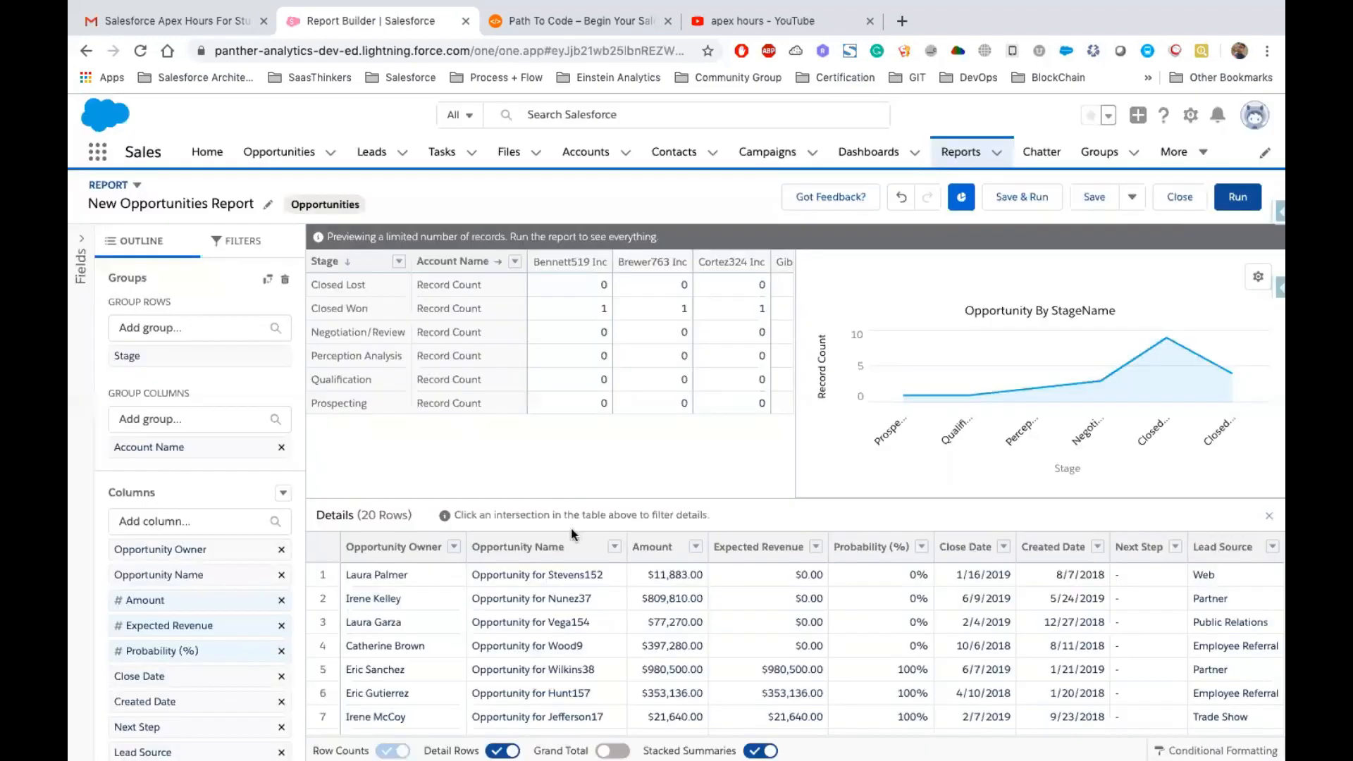
drag(573, 535, 590, 513)
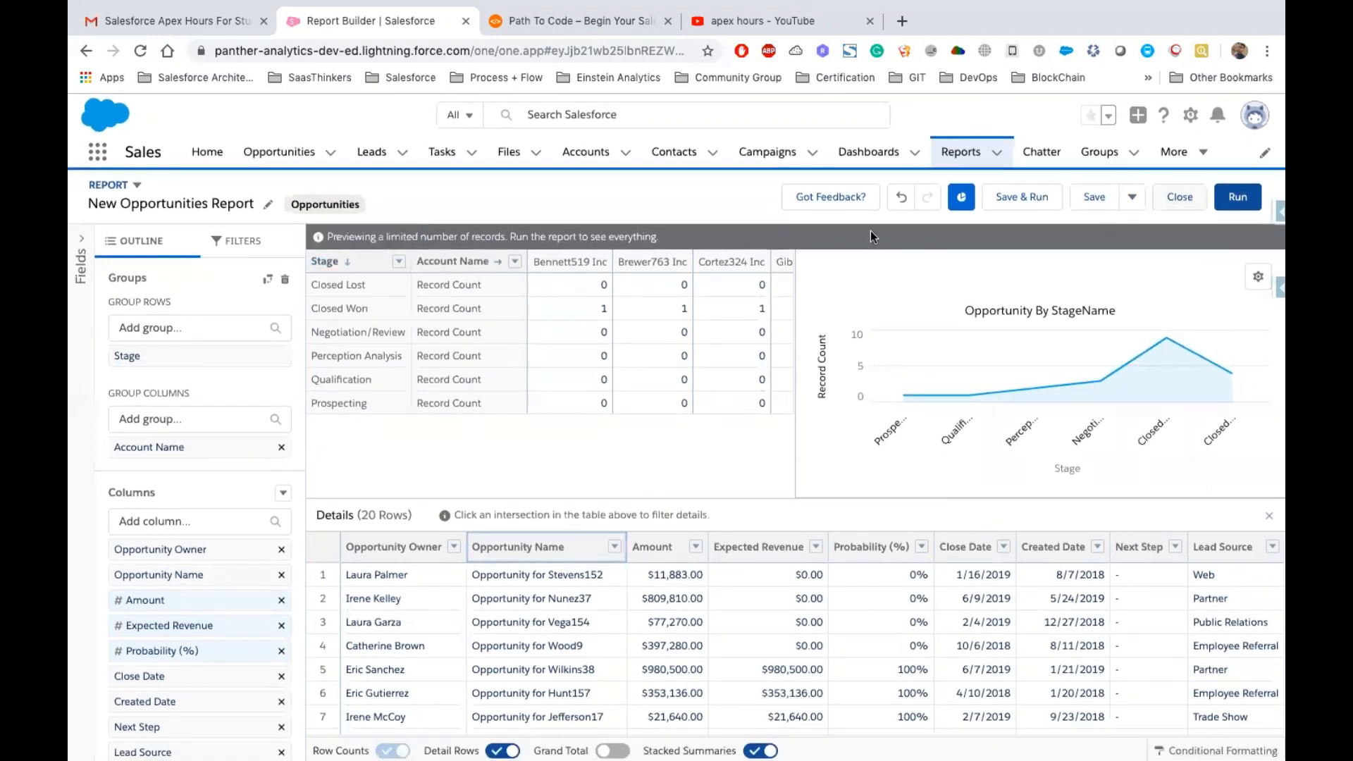
click(900, 207)
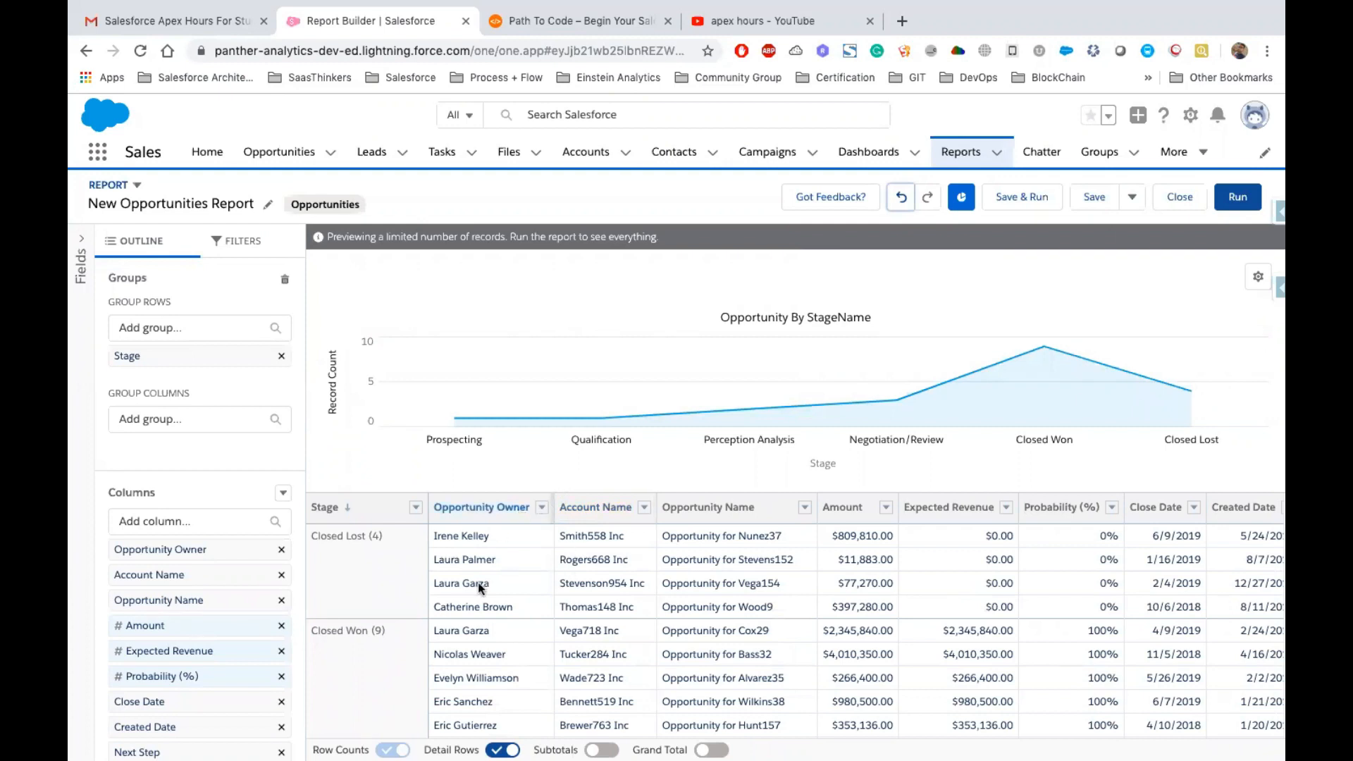
Group rows by Account Name and move that grouping above Stage
click(644, 507)
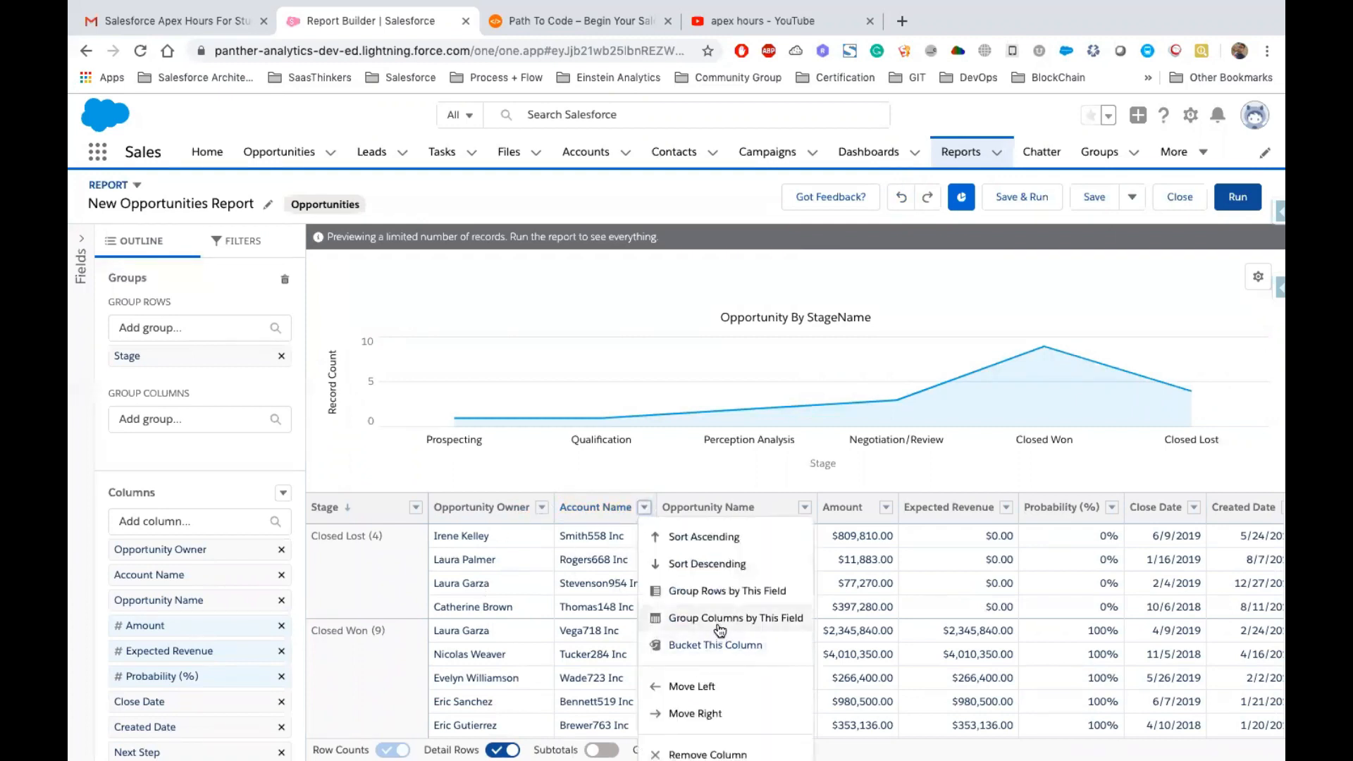
click(758, 597)
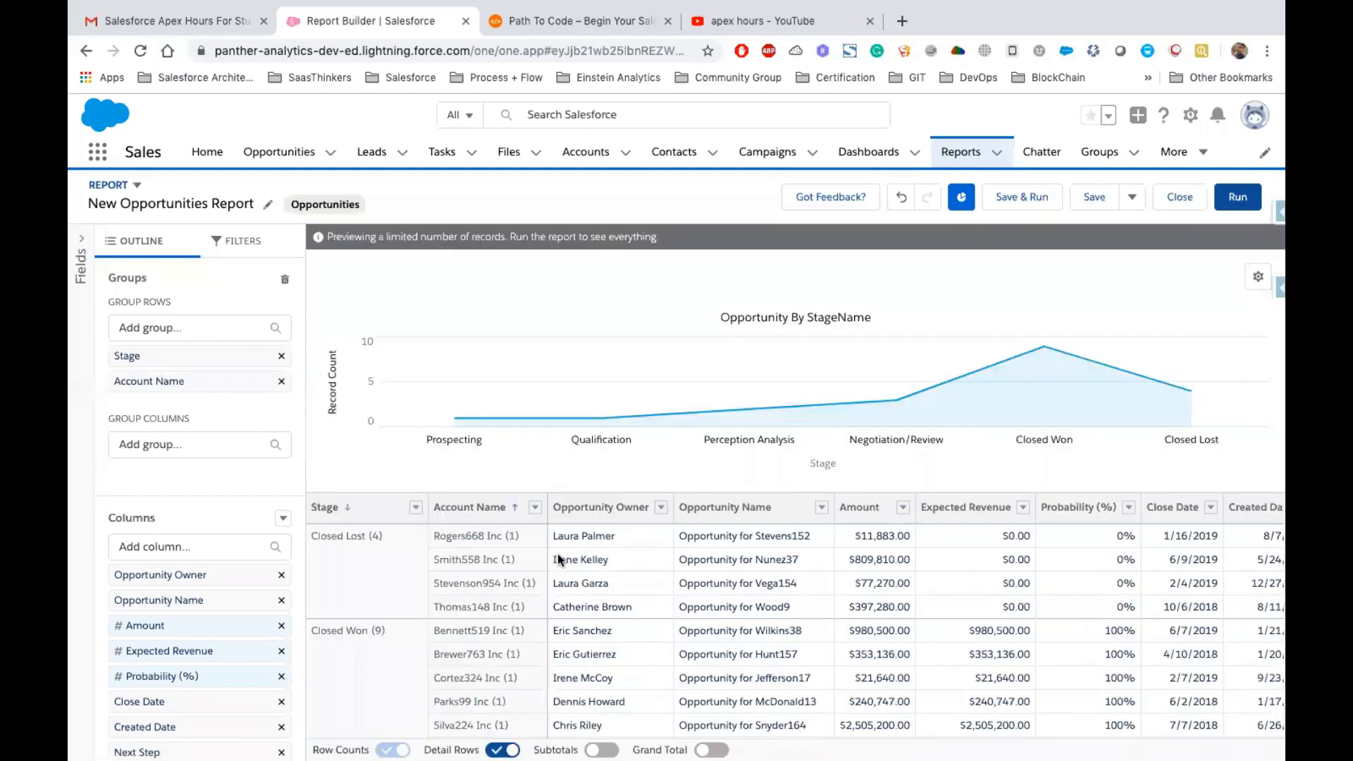
drag(475, 508, 350, 513)
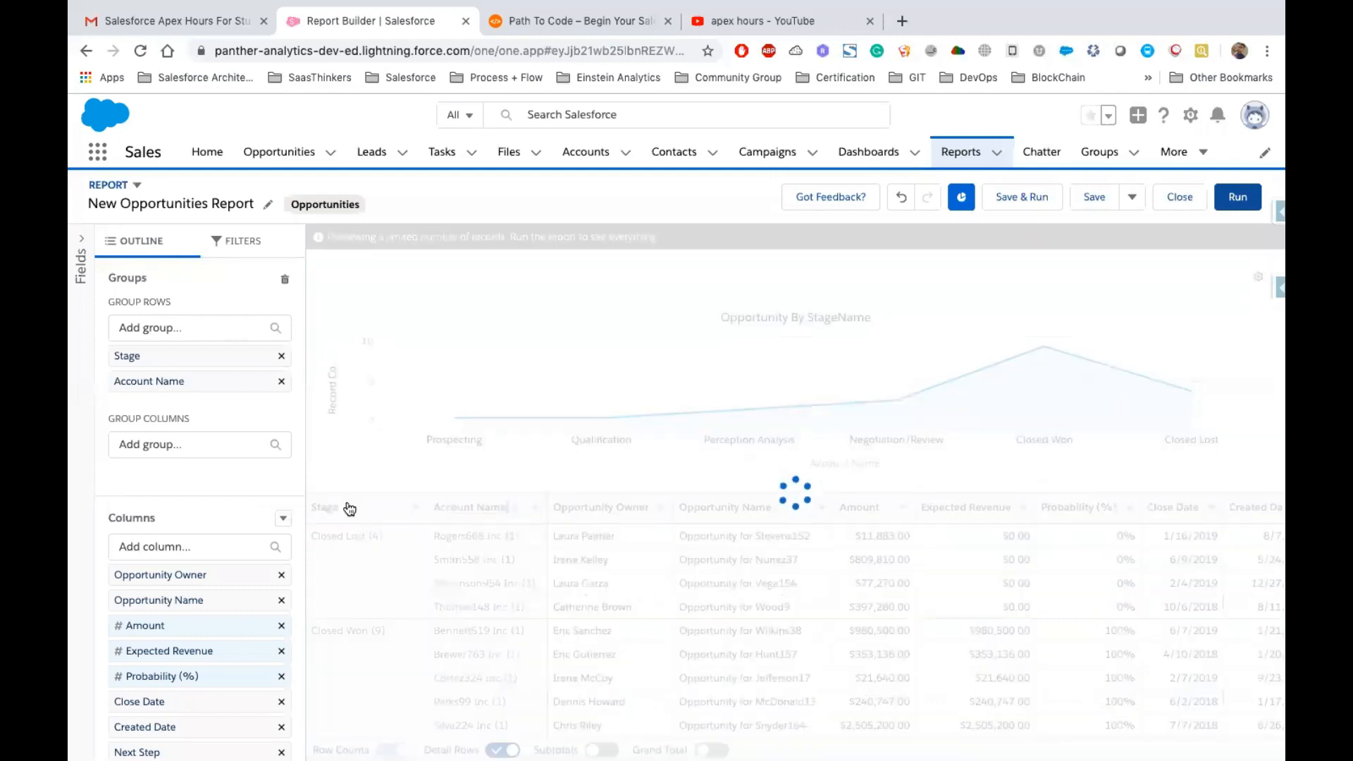
scroll(367, 555, down, 1)
scroll(366, 555, down, 1)
scroll(383, 531, up, 3)
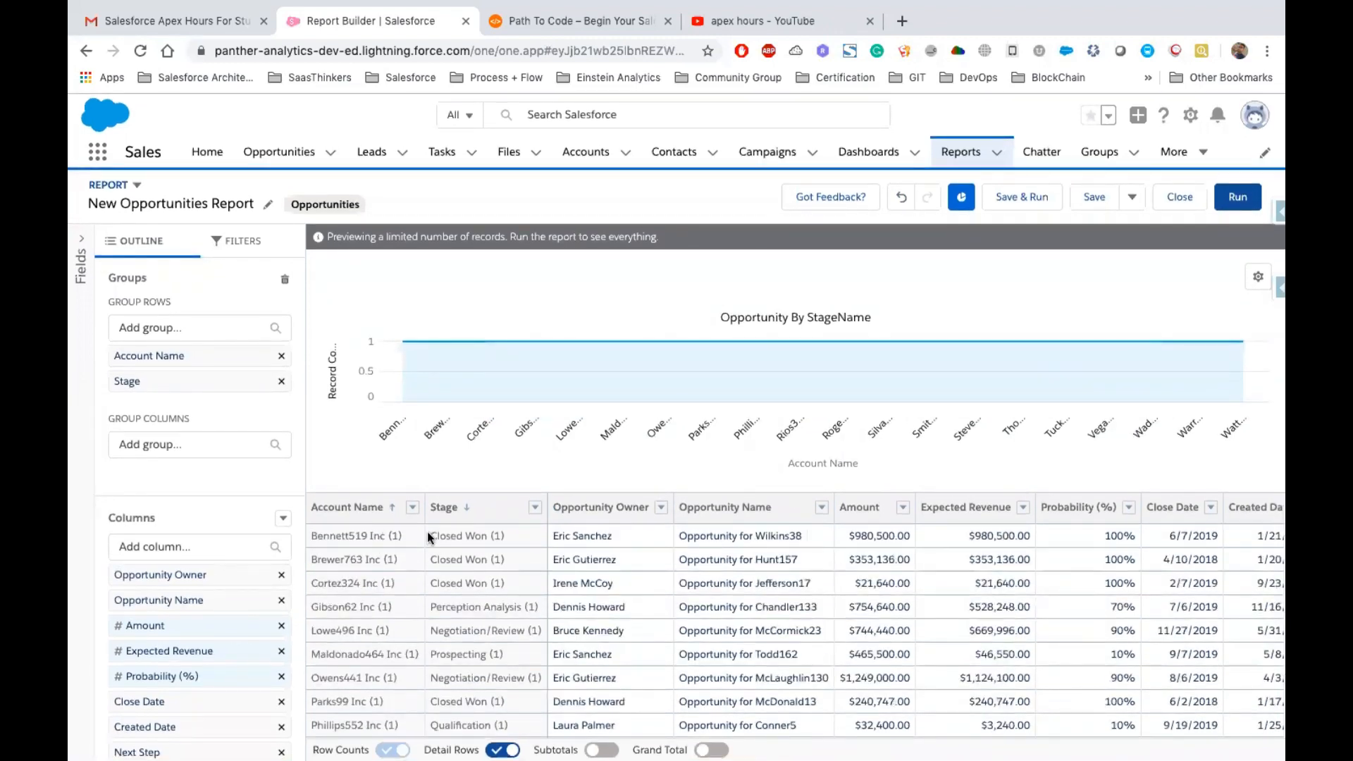
click(455, 534)
Change the chart type to Bar after trying Stacked Column
click(1258, 276)
click(1243, 373)
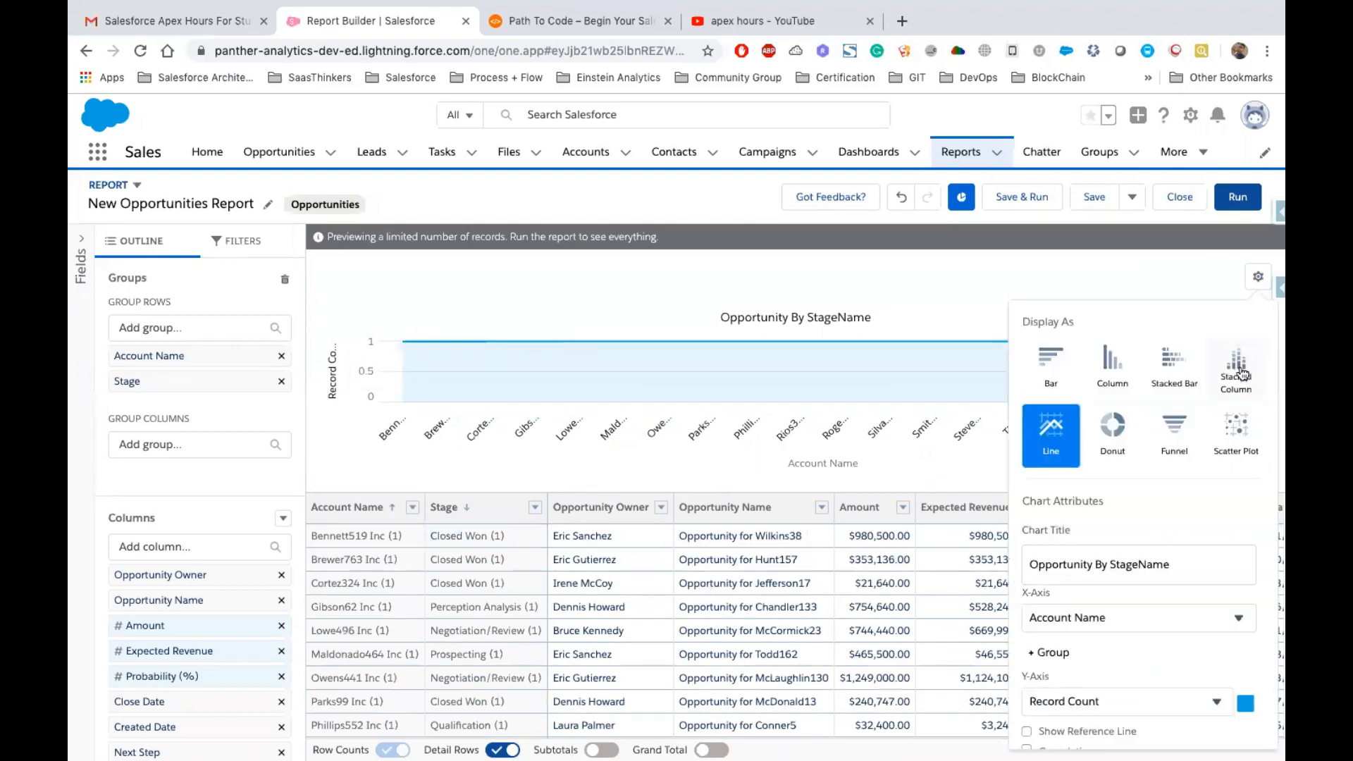
click(1243, 373)
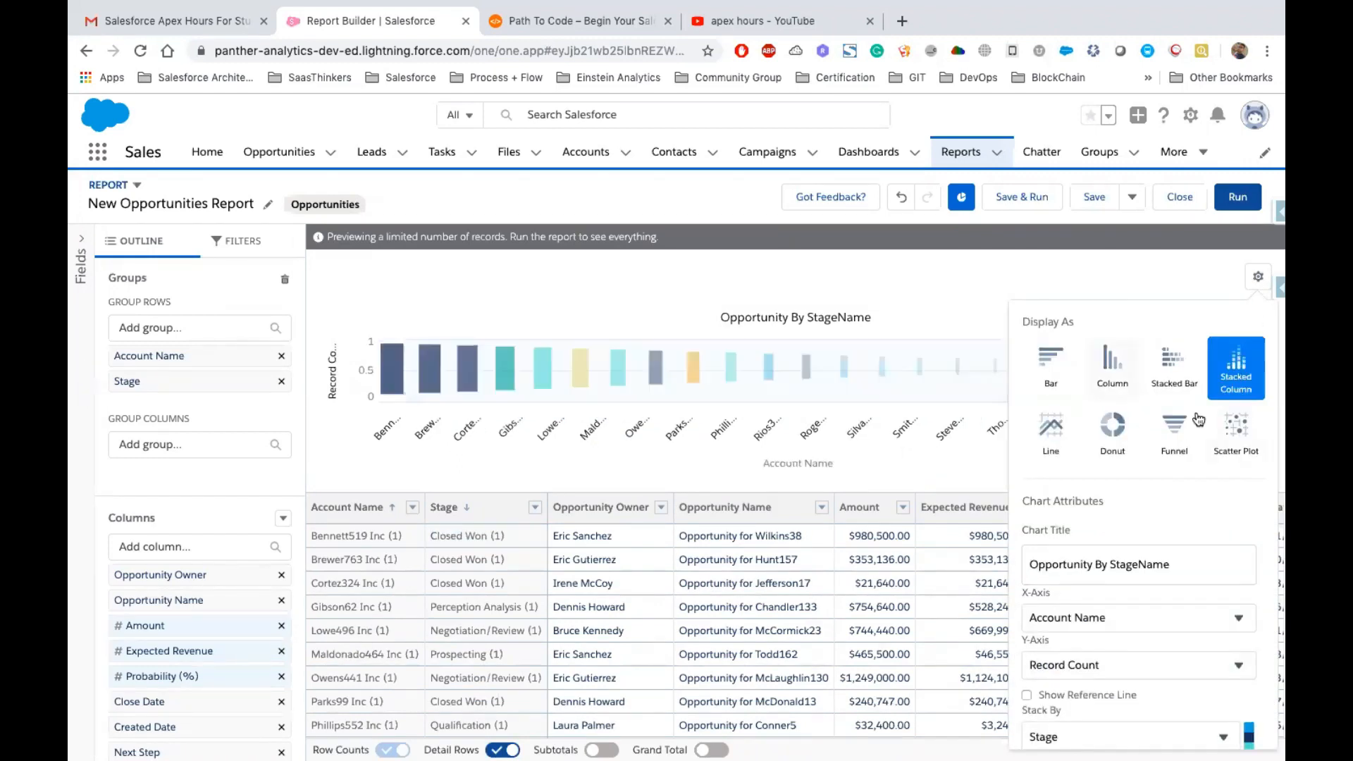
click(1053, 427)
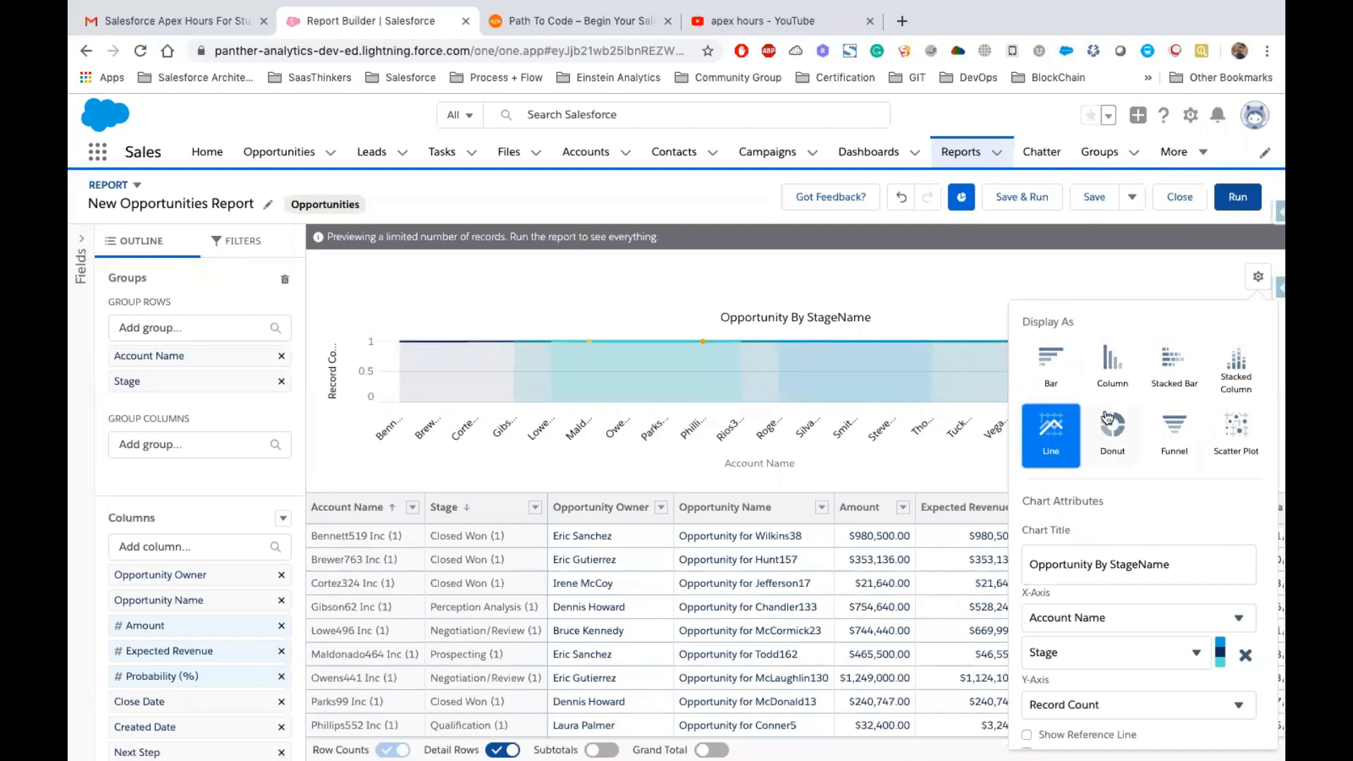
scroll(1128, 437, down, 2)
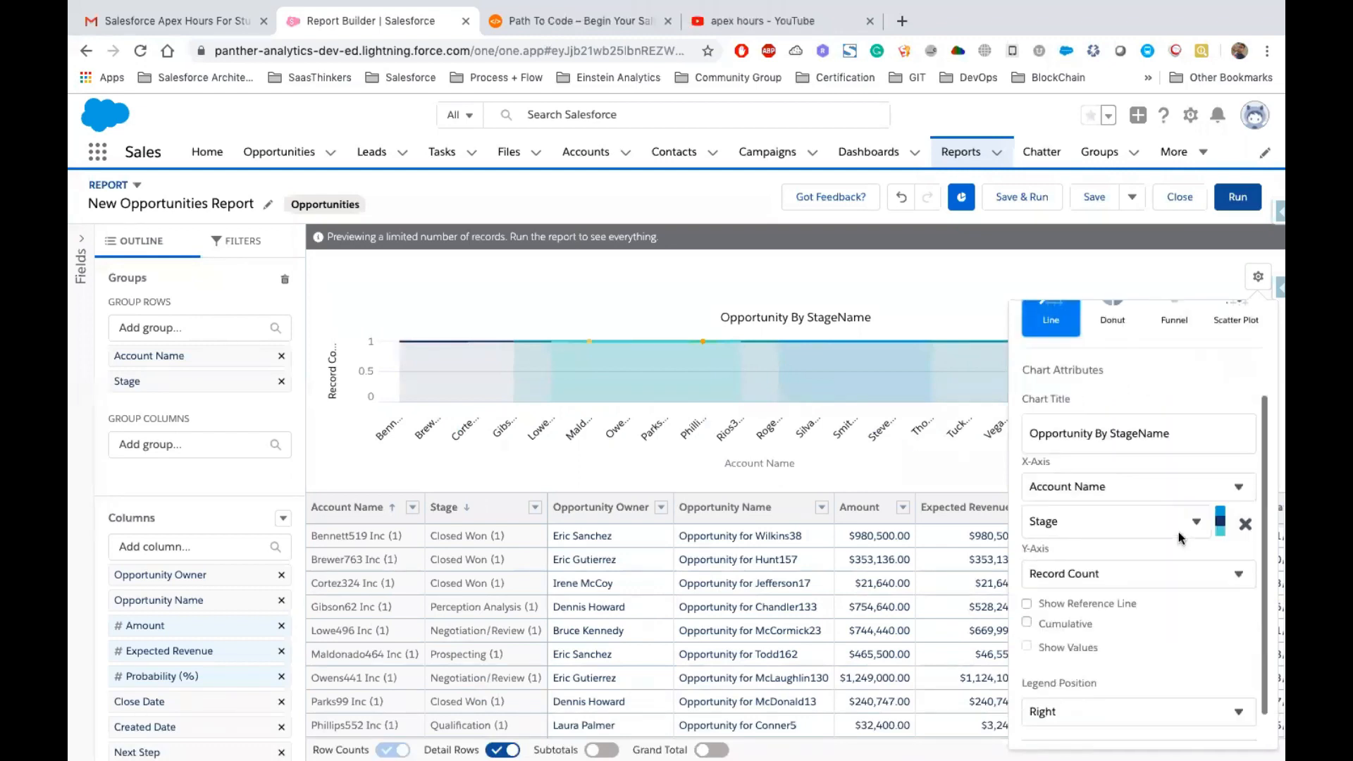
scroll(1142, 493, up, 2)
click(1045, 385)
Run the report and examine the chart of record counts by account and stage
click(1237, 197)
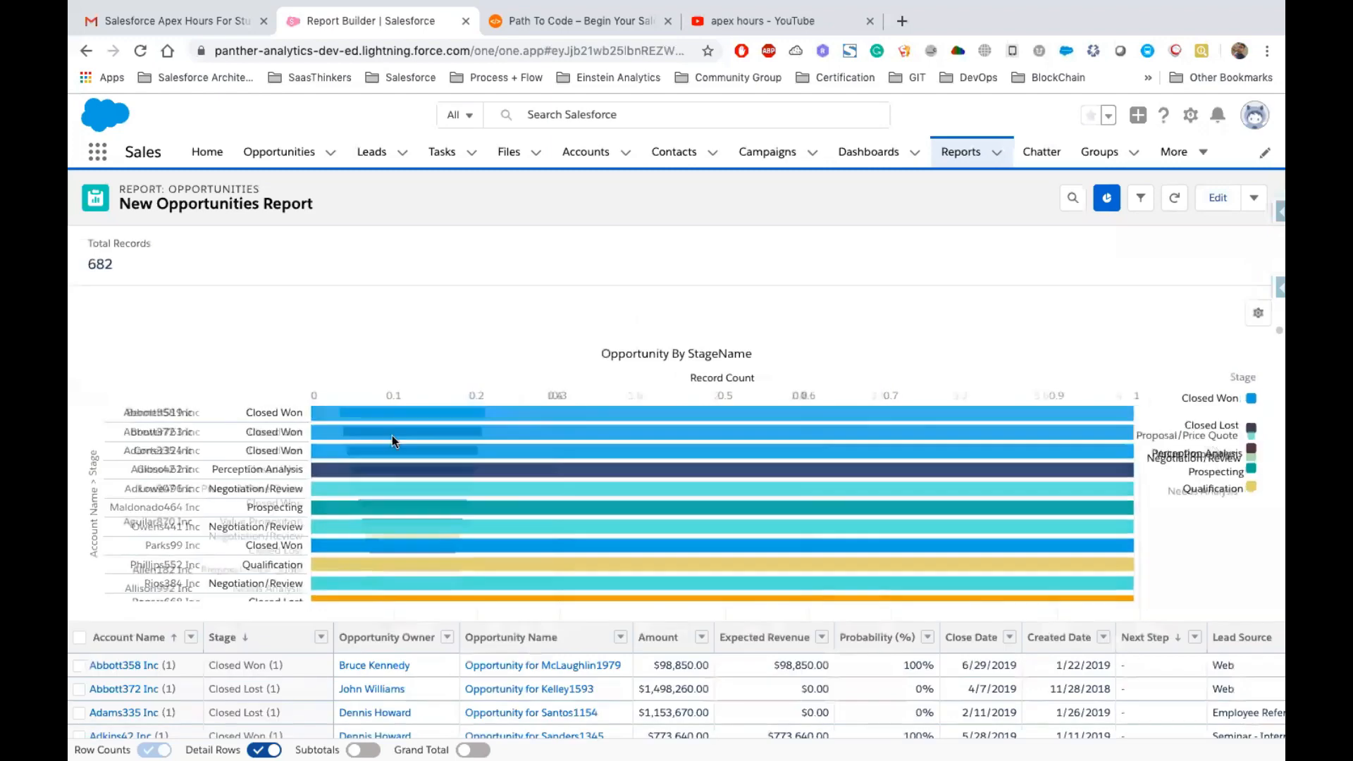
scroll(492, 546, down, 5)
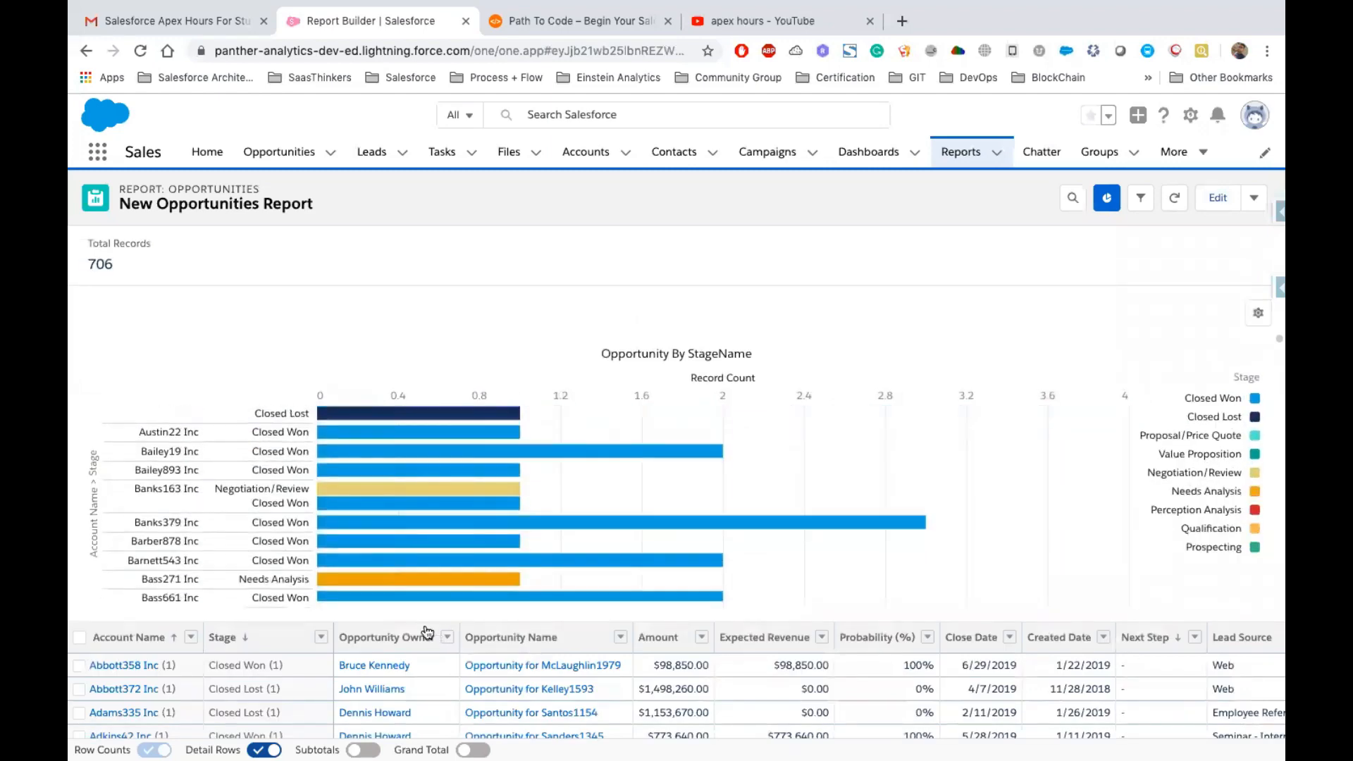
scroll(261, 503, up, 5)
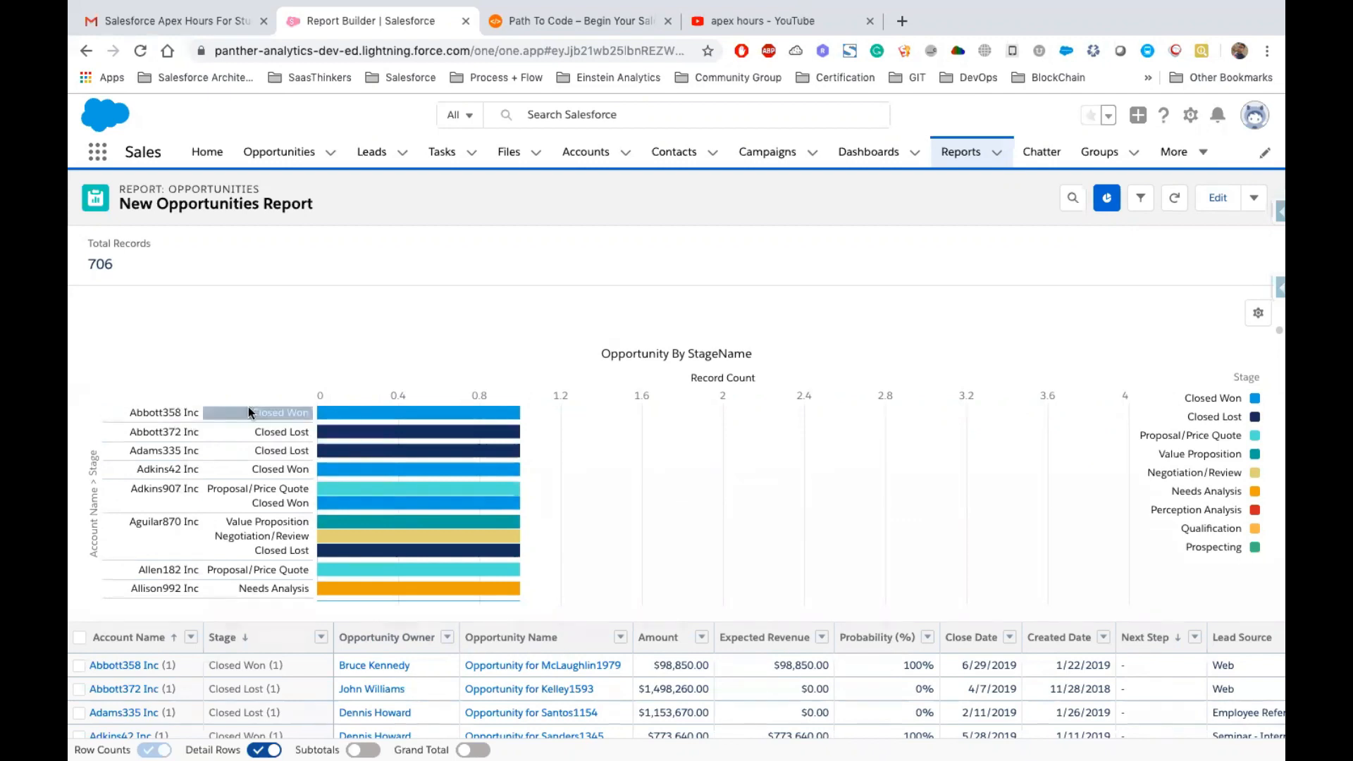
scroll(219, 541, down, 20)
scroll(219, 541, up, 20)
scroll(333, 534, down, 20)
scroll(334, 534, down, 5)
scroll(334, 534, up, 20)
scroll(333, 534, up, 15)
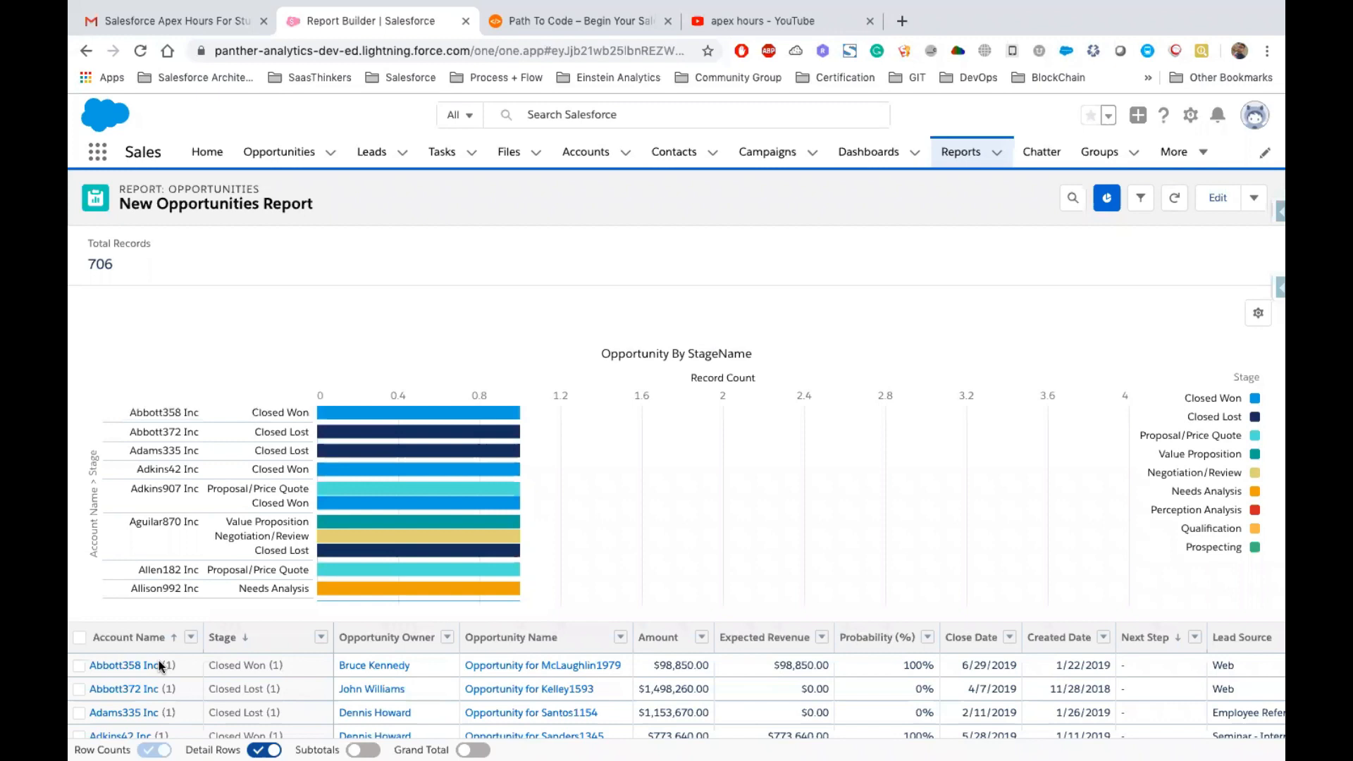
Hide the chart and reopen the report for editing
click(1106, 200)
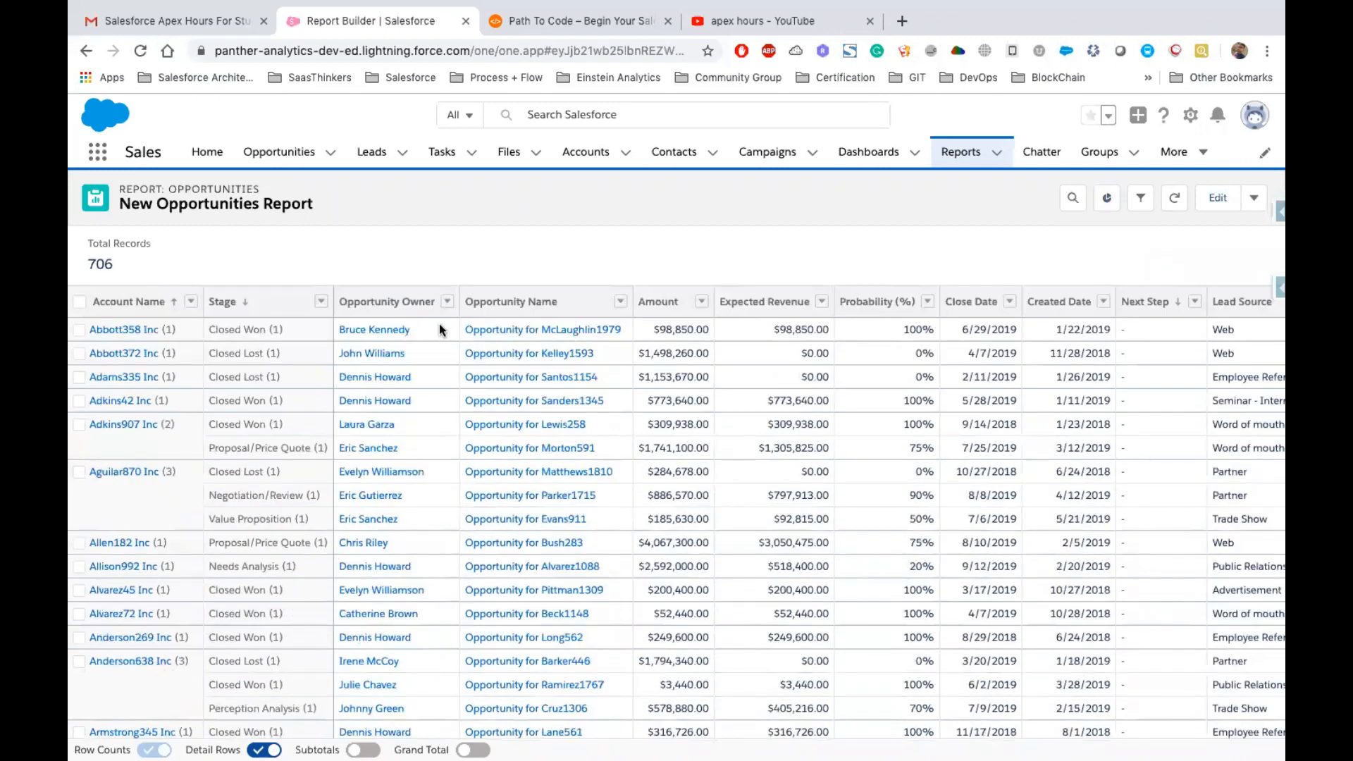
click(1220, 200)
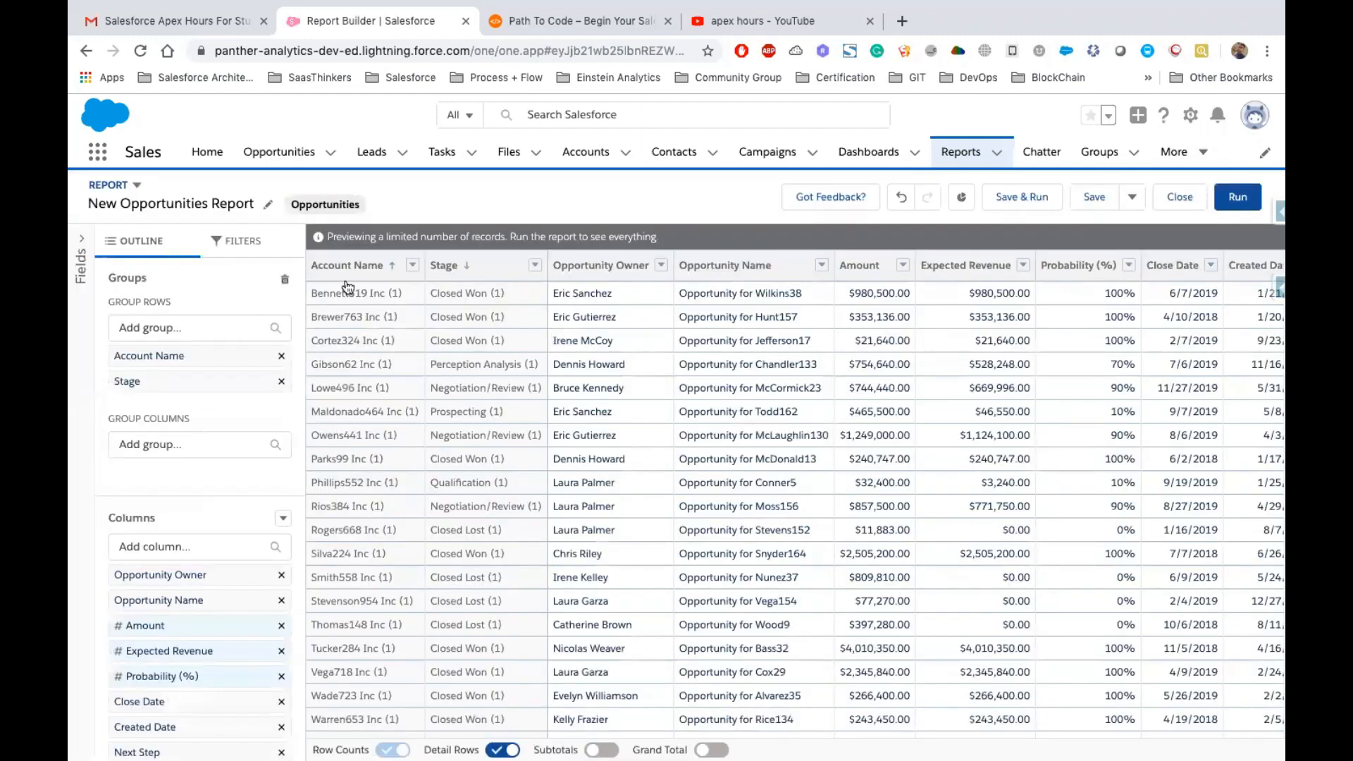
Remove the Account Name and Stage row groupings
click(281, 355)
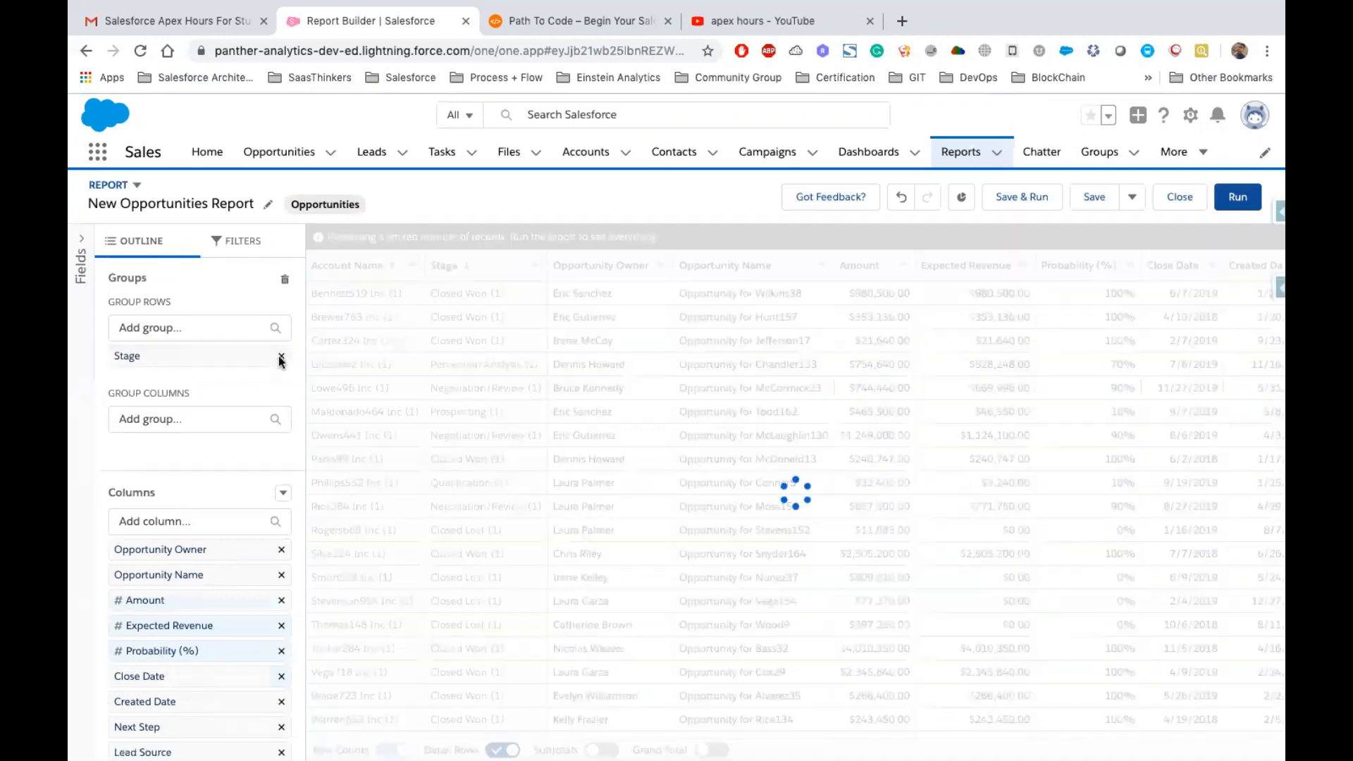
click(282, 356)
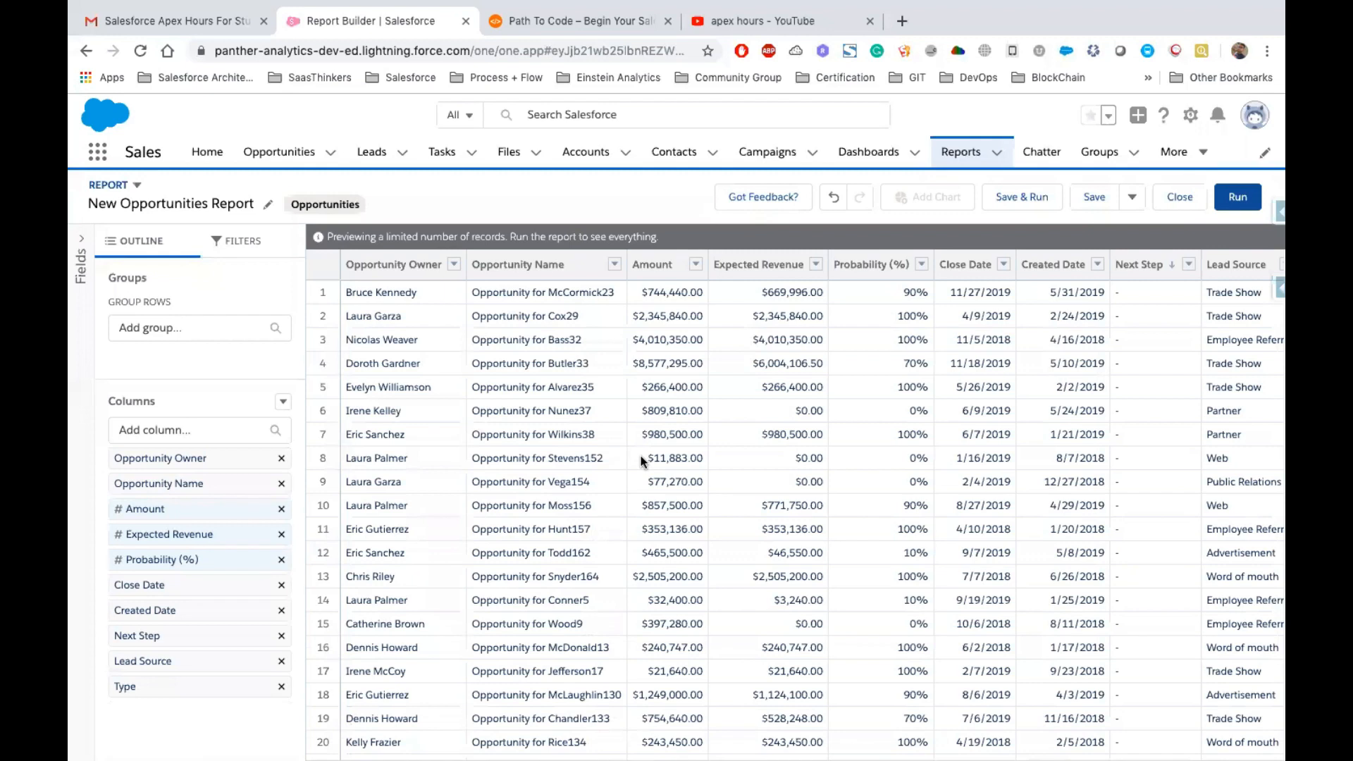
scroll(801, 477, right, 4)
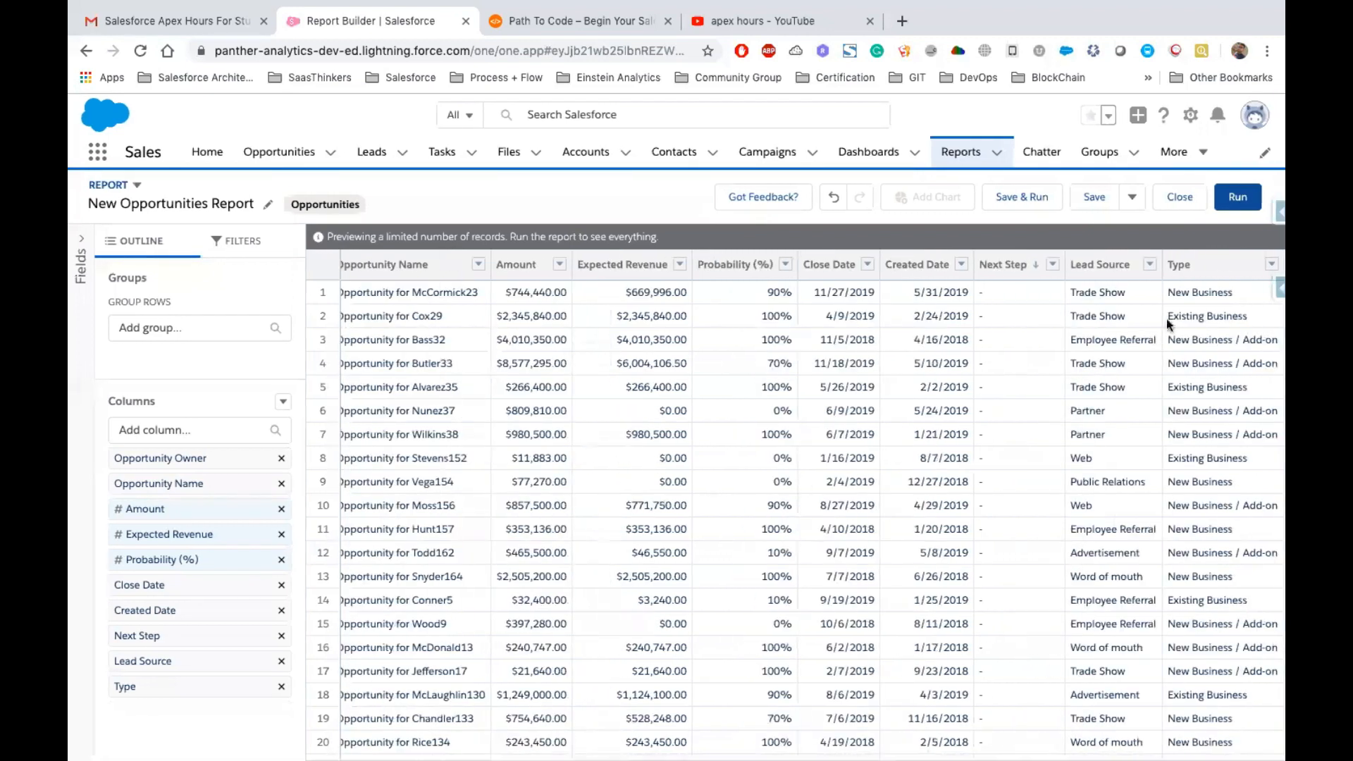
Group the report rows by Lead Source
drag(1129, 263, 1070, 264)
drag(1217, 268, 1188, 265)
click(1150, 266)
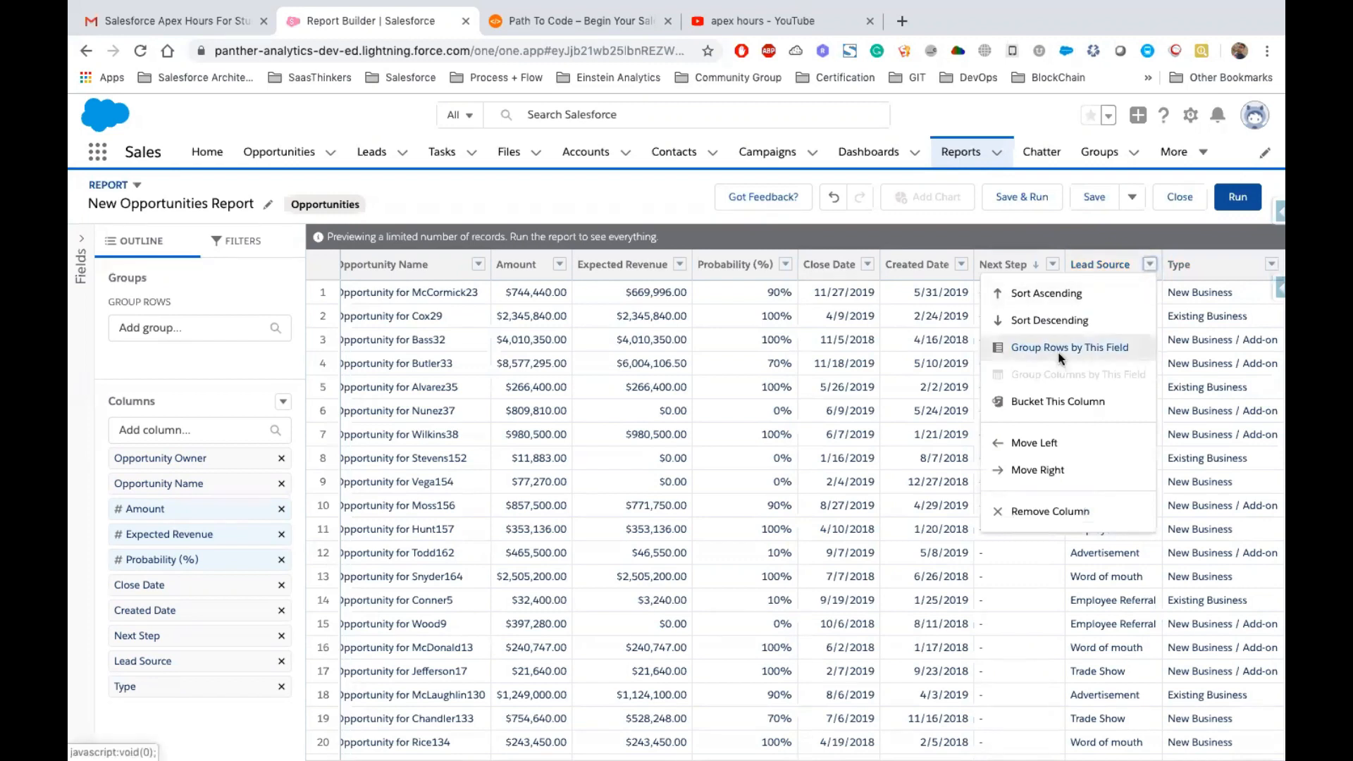
click(1059, 350)
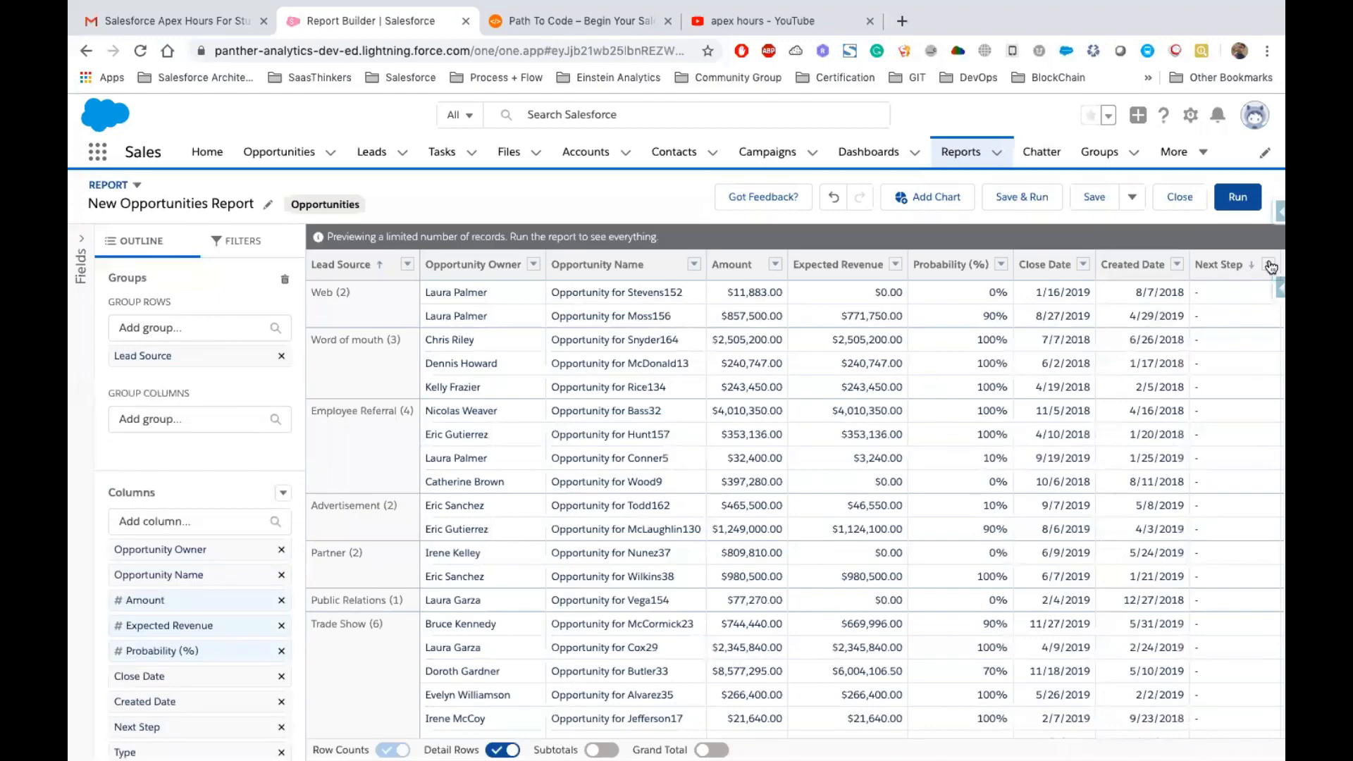
Group the report columns by Type to form a matrix
scroll(1270, 266, right, 3)
click(1271, 267)
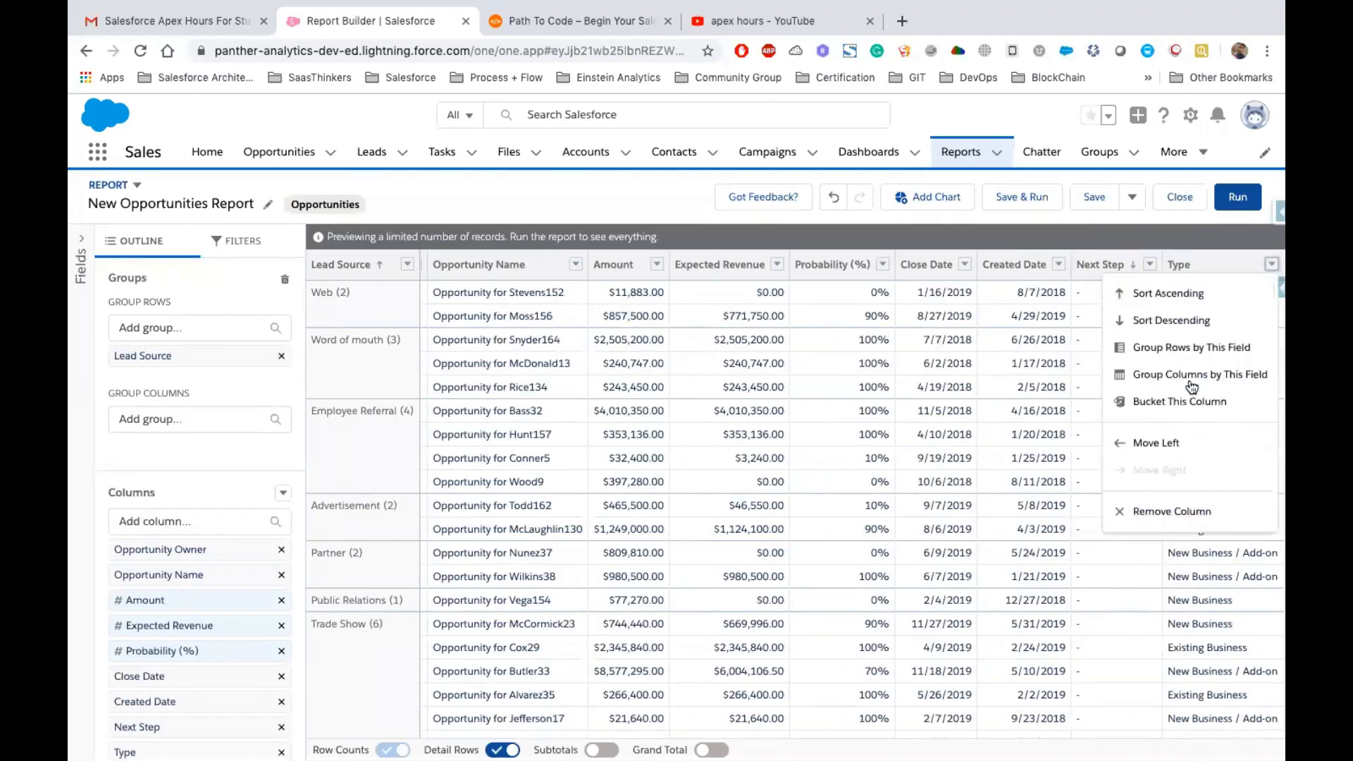
click(1191, 386)
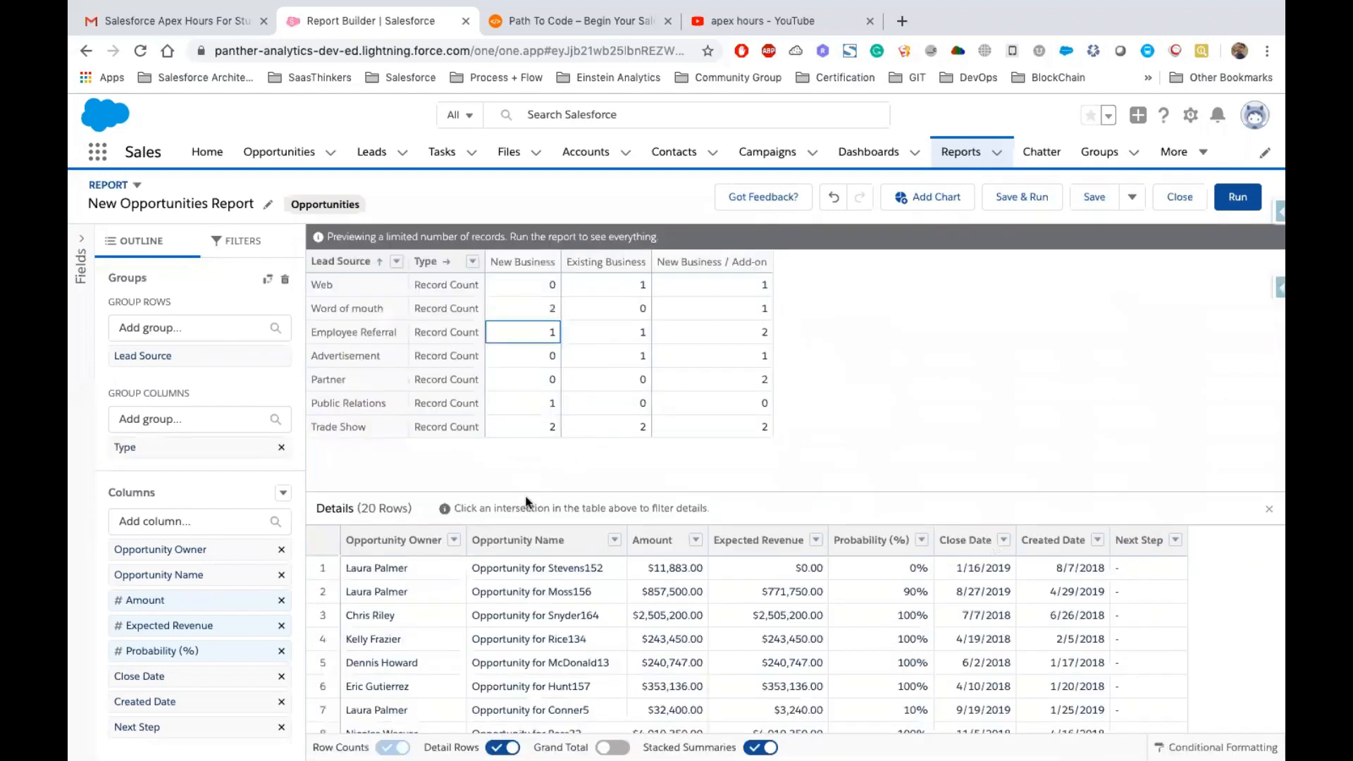
Examine the matrix by selecting Lead Source and Type intersections to filter the detail rows
scroll(556, 577, down, 5)
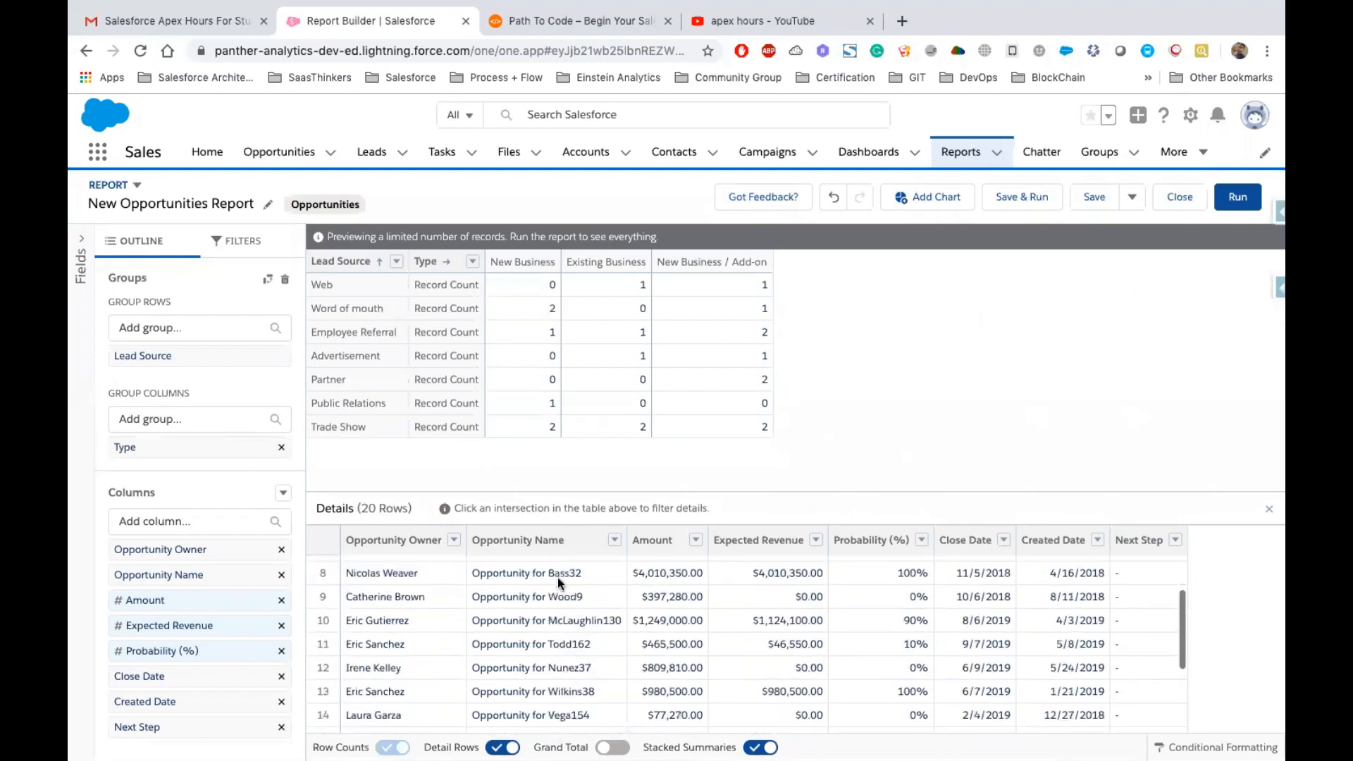
scroll(587, 610, up, 5)
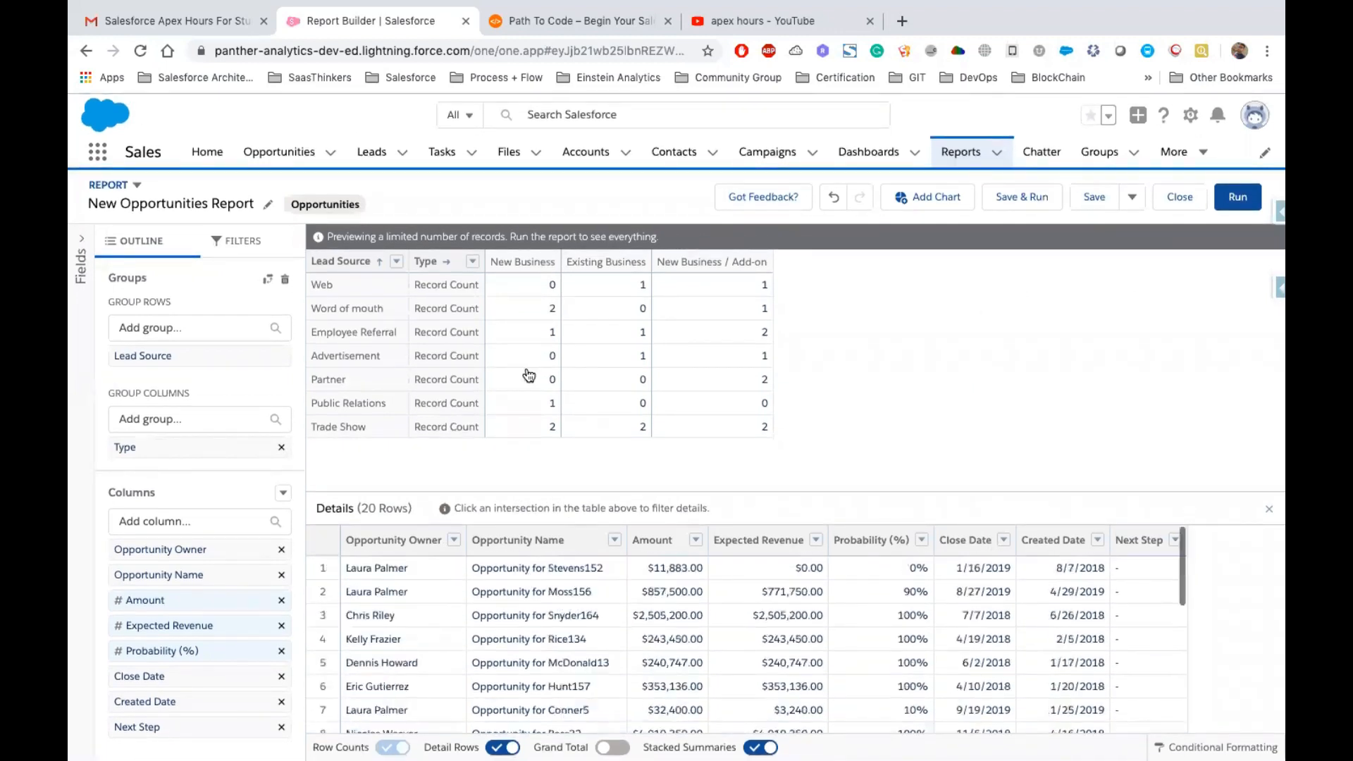
scroll(455, 371, up, 1)
scroll(353, 278, down, 1)
click(310, 286)
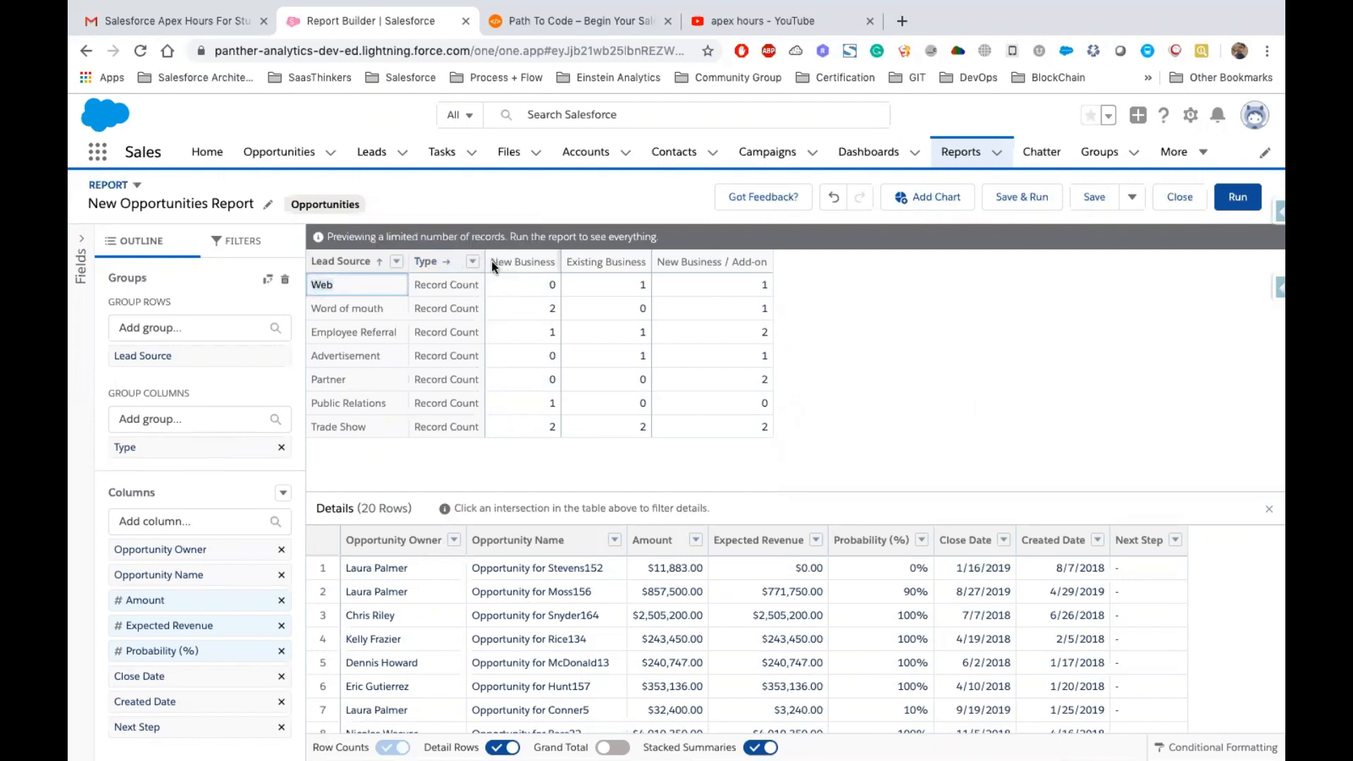
drag(492, 264, 648, 264)
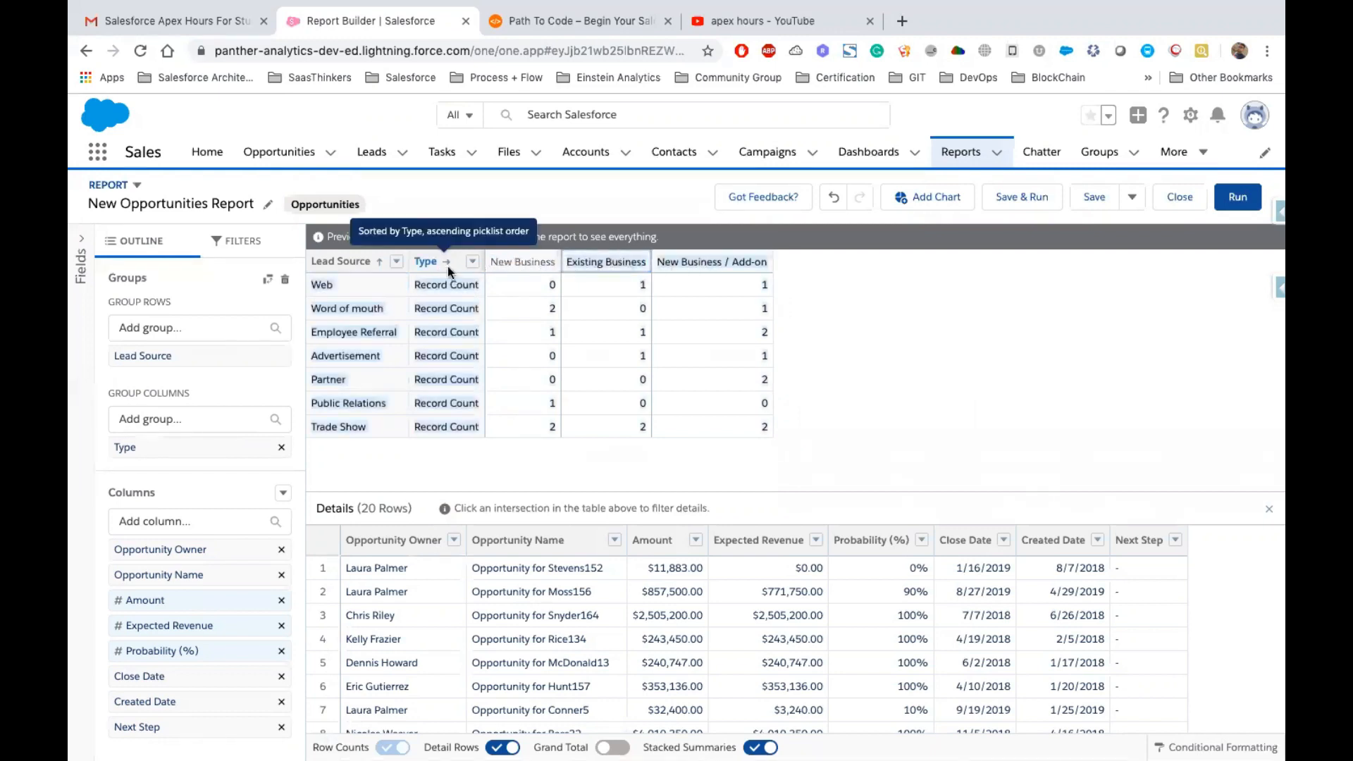
click(367, 291)
click(553, 288)
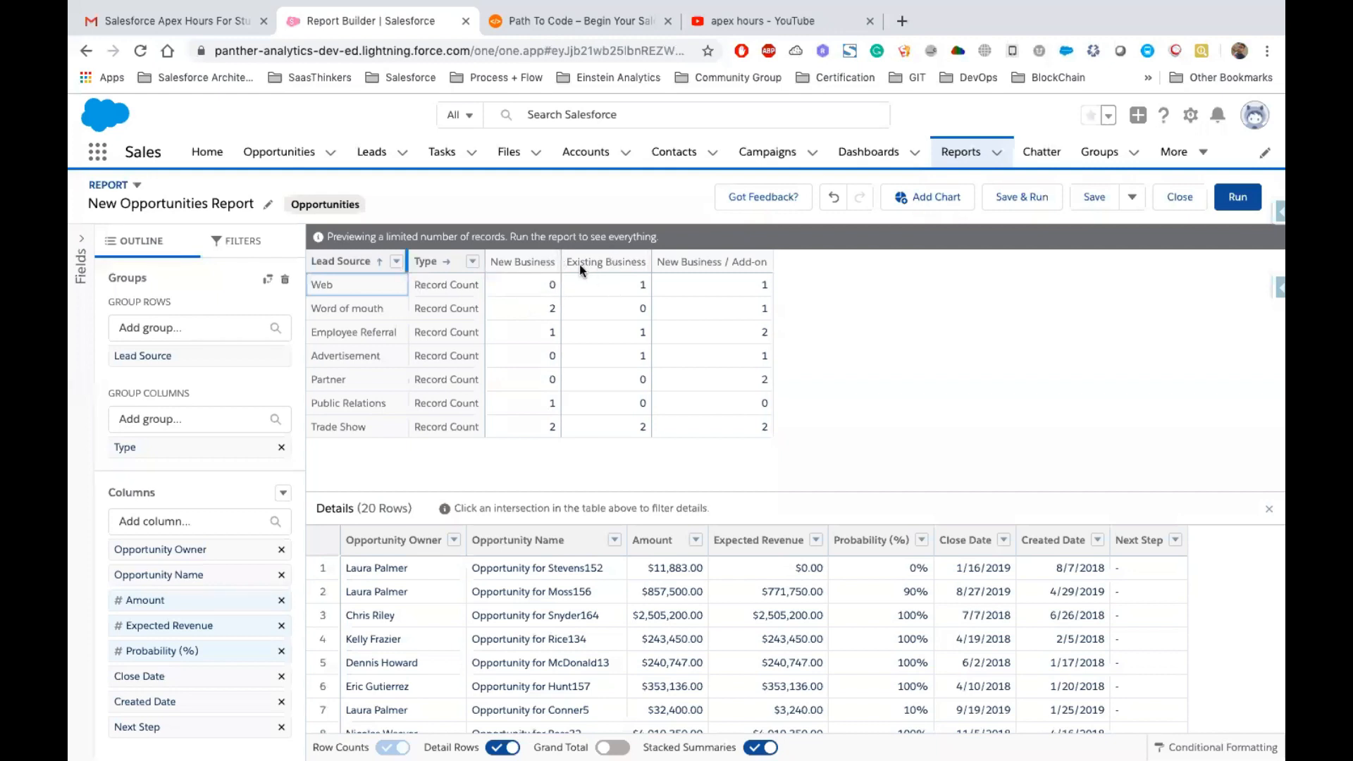
click(655, 289)
drag(659, 264, 768, 265)
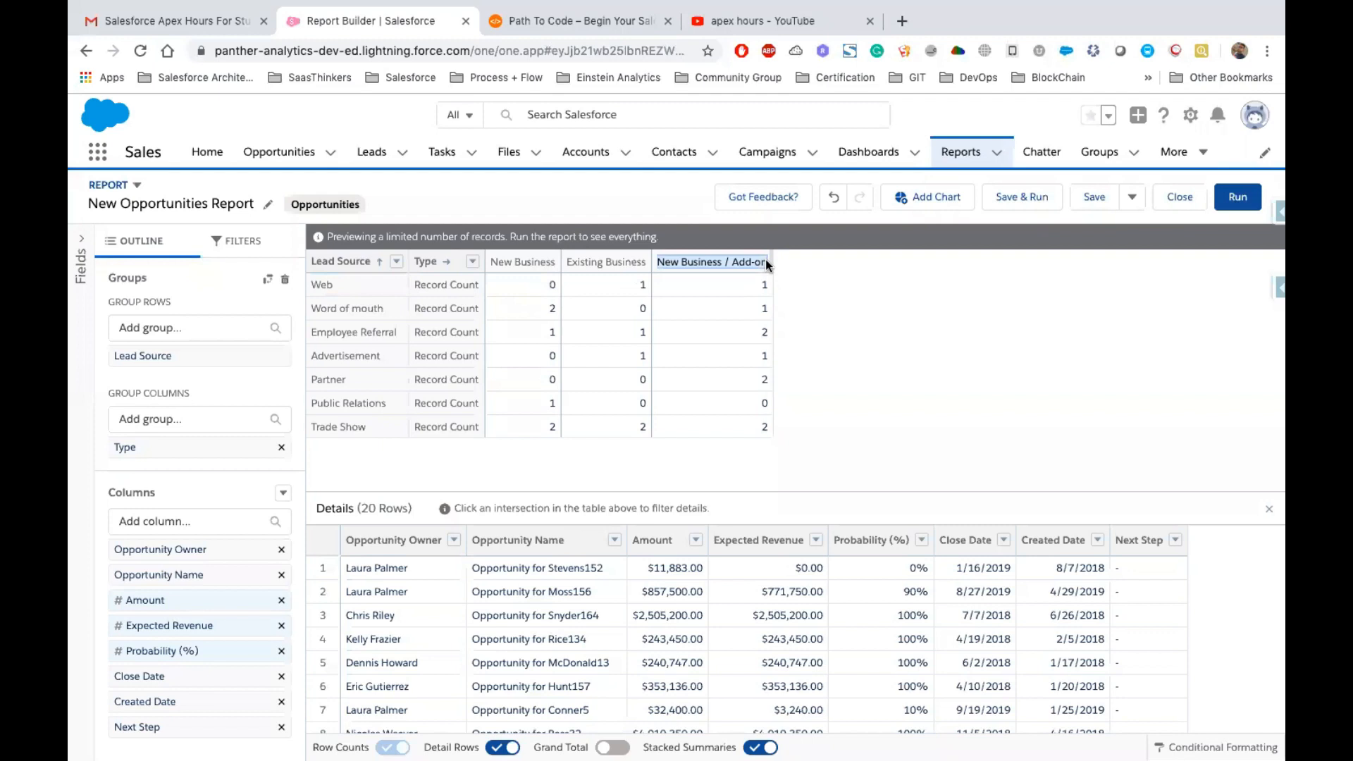
drag(387, 310, 520, 309)
click(520, 309)
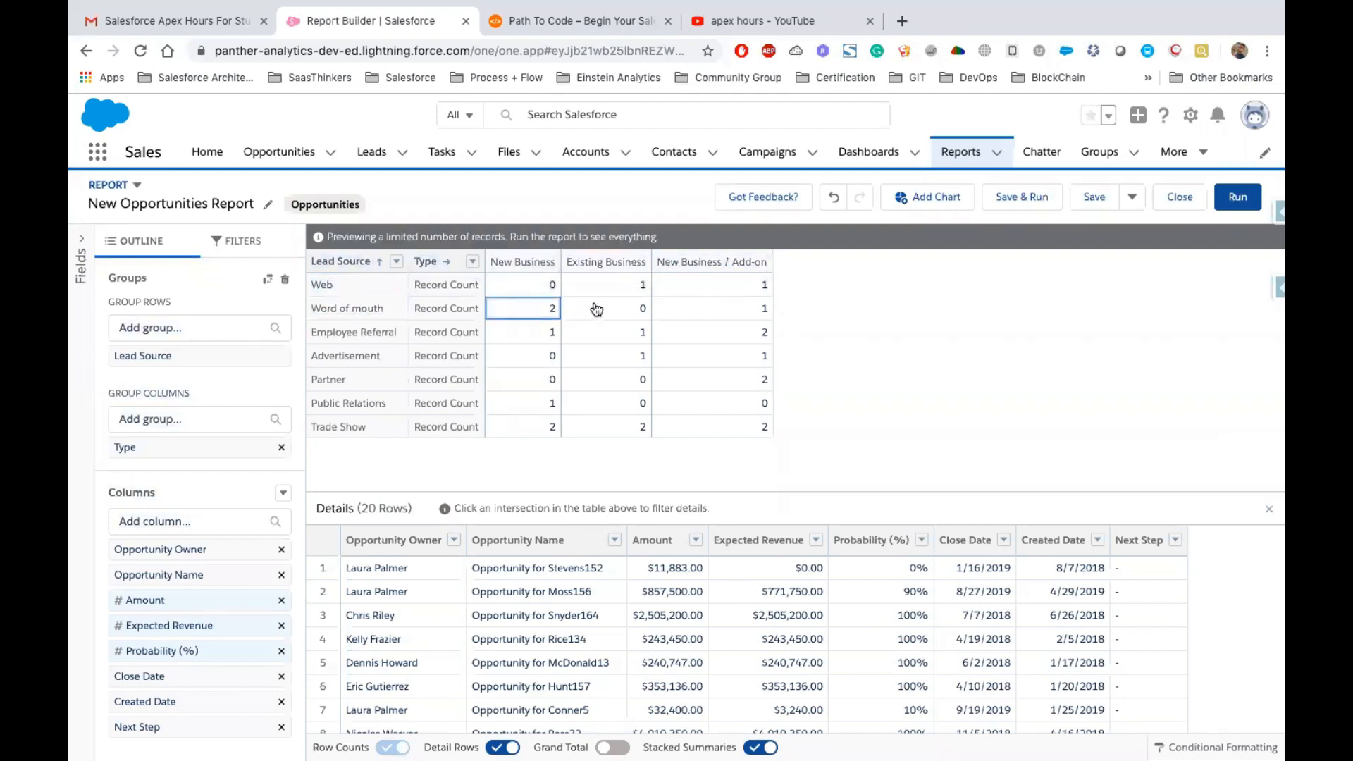
click(727, 314)
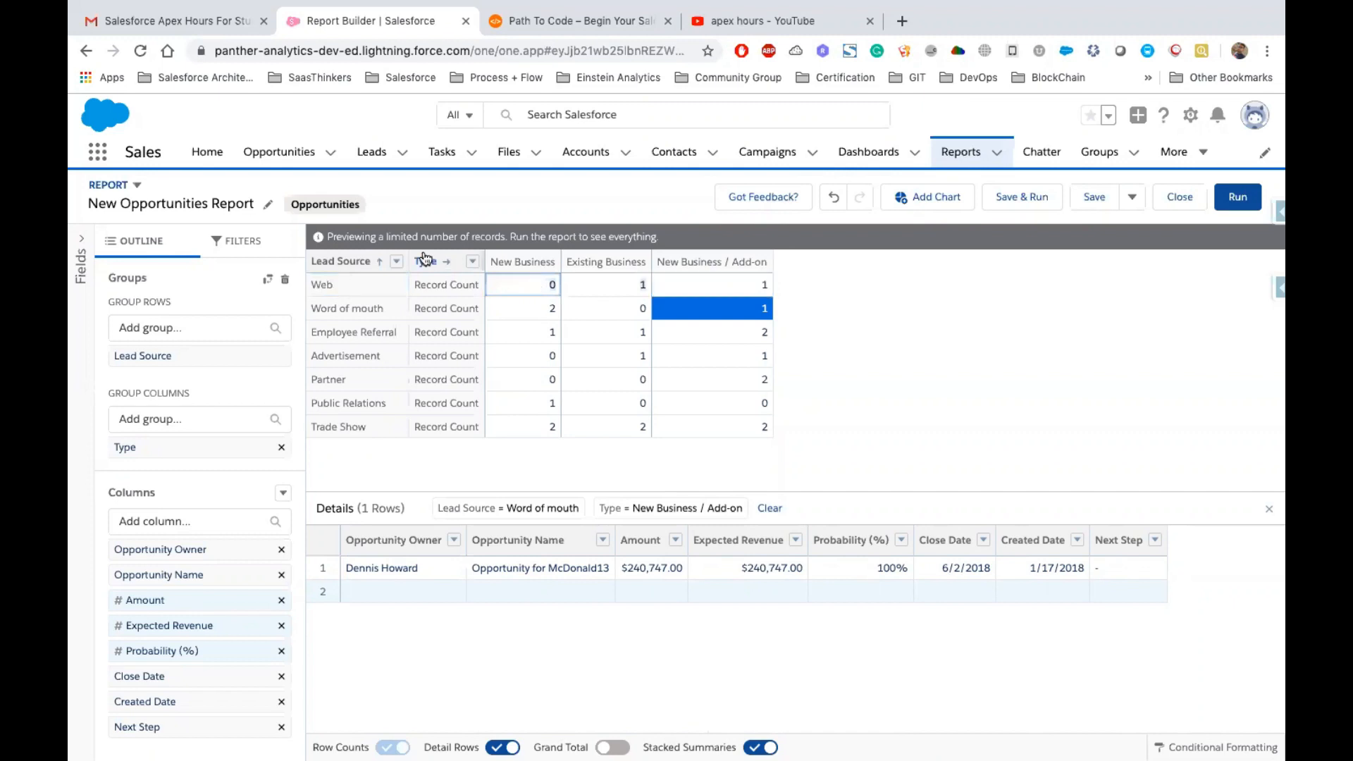
click(540, 312)
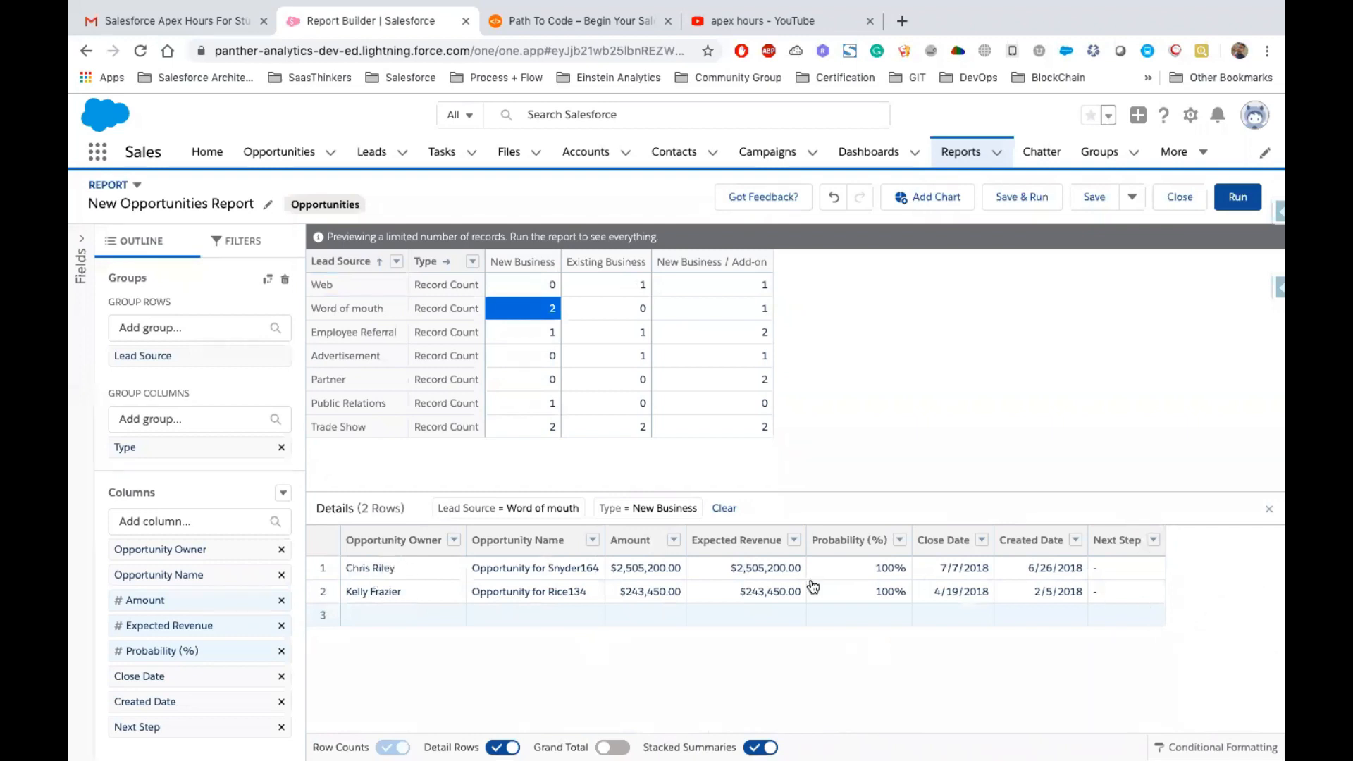
Add a chart to the report and change its type to Funnel
click(920, 207)
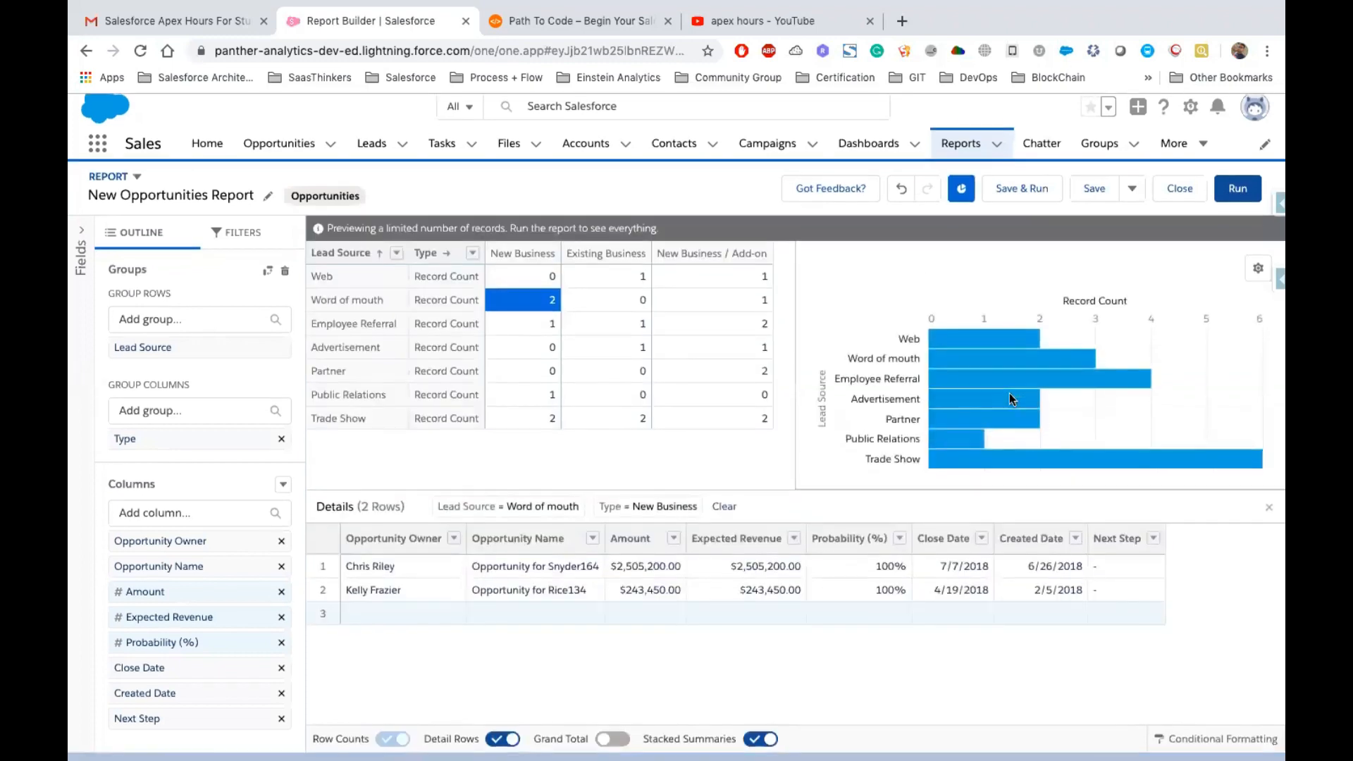
click(1259, 279)
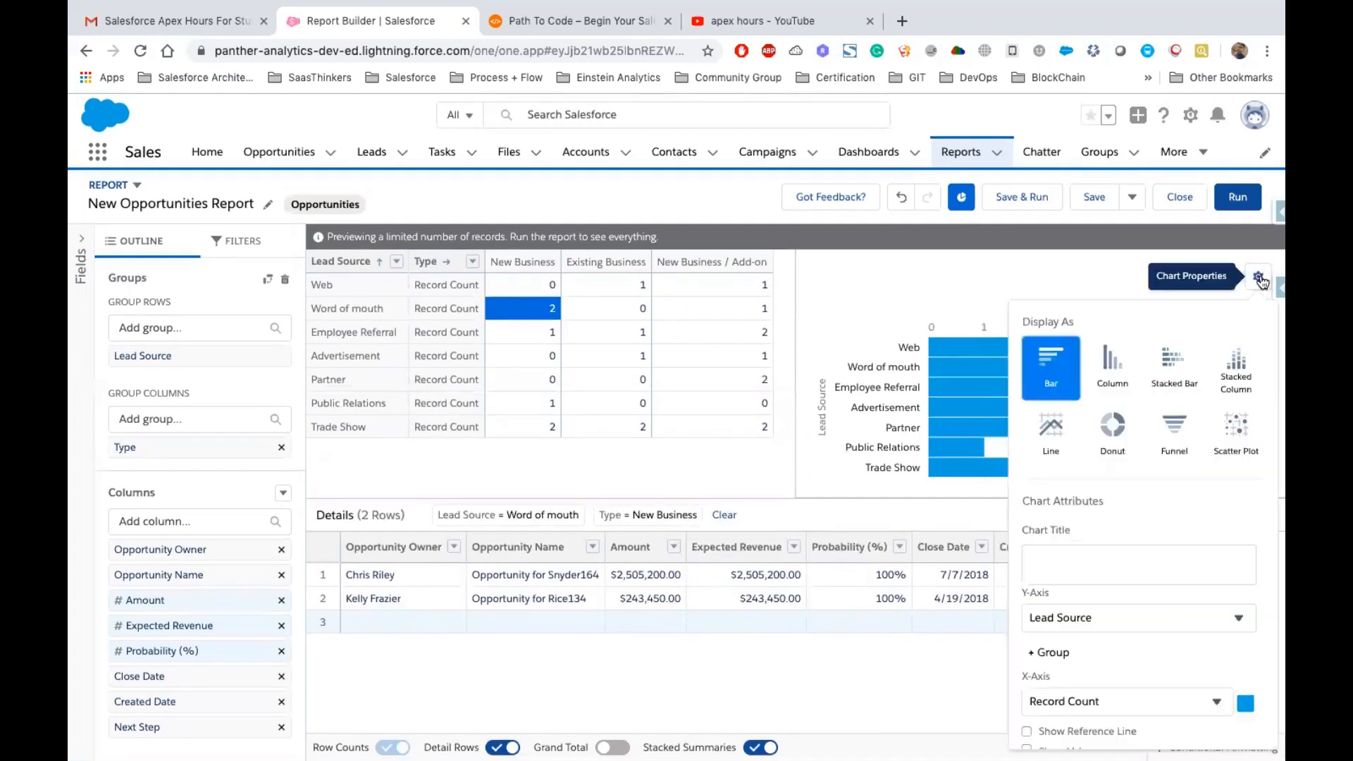
click(1183, 436)
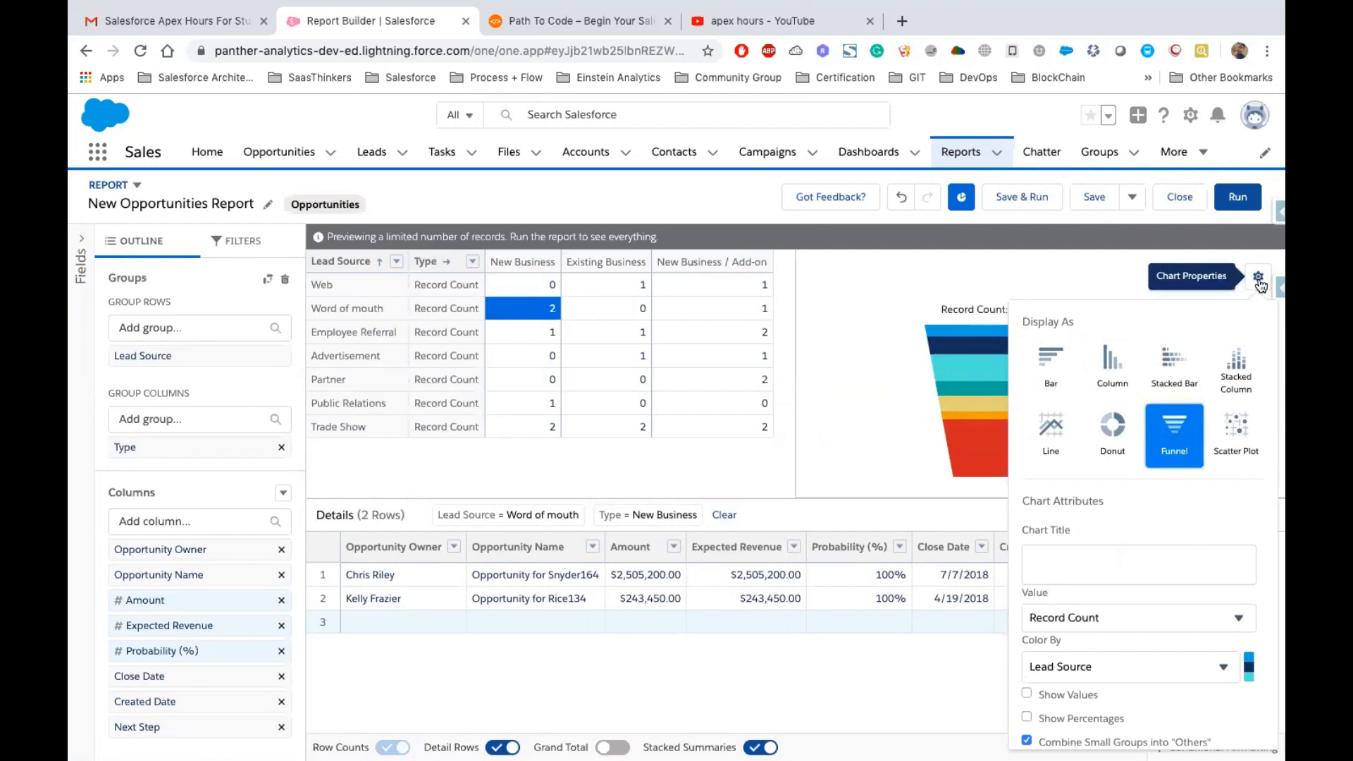
click(1258, 278)
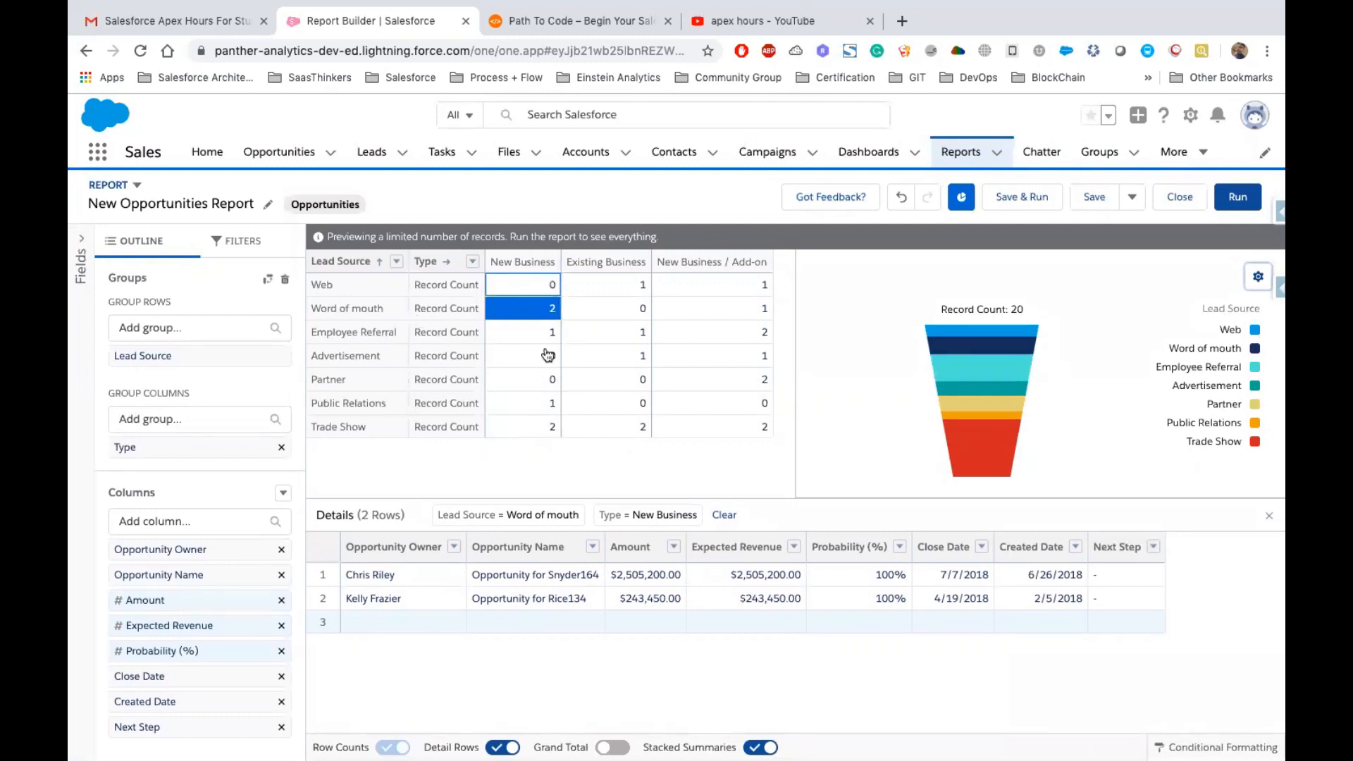
Add a Stage filter that equals Closed Won
click(231, 243)
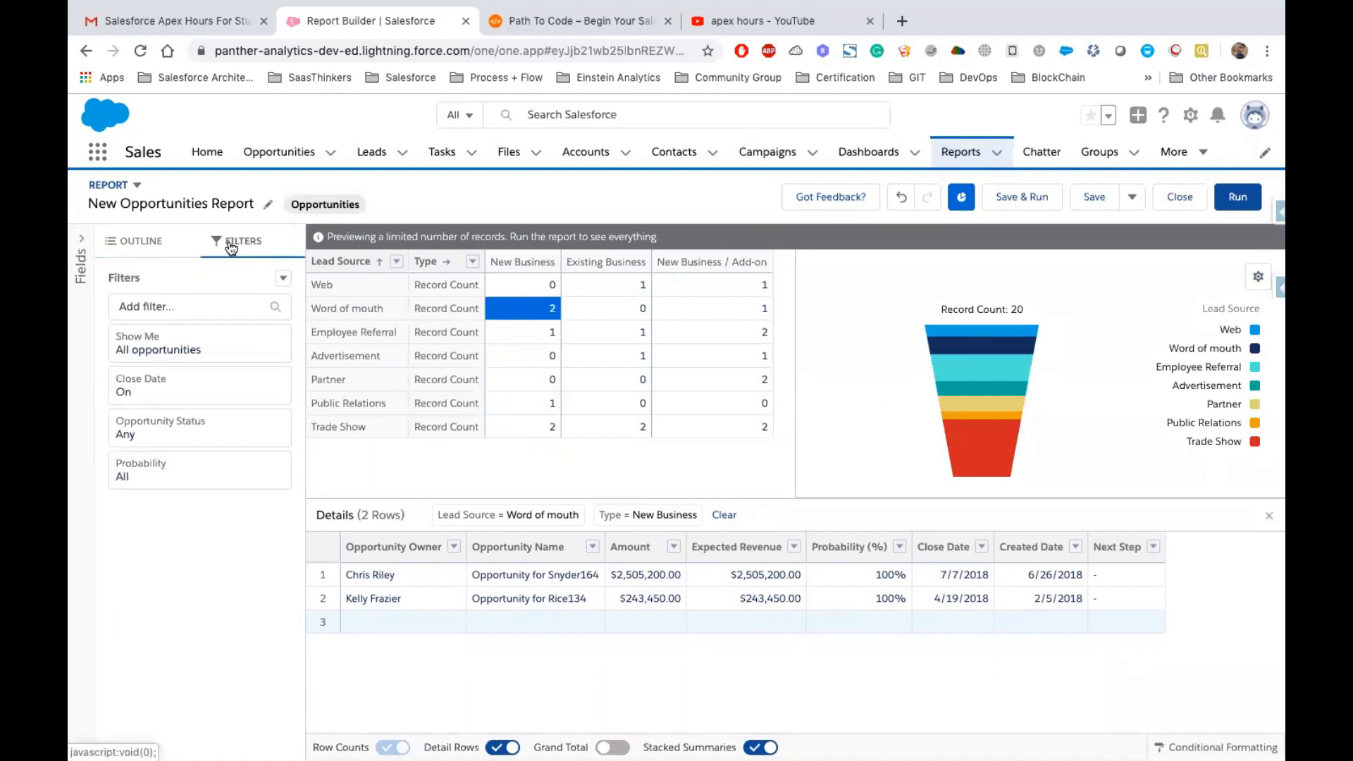
click(219, 306)
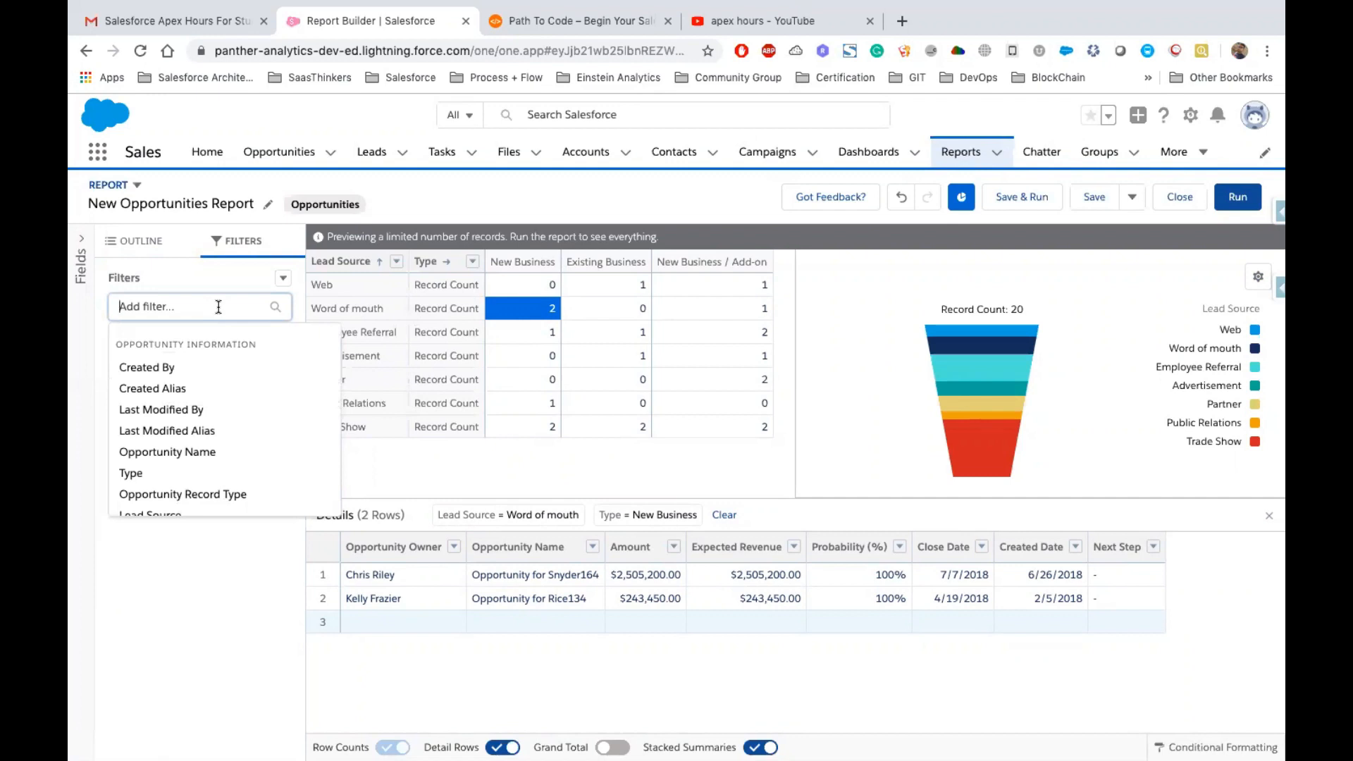
click(473, 478)
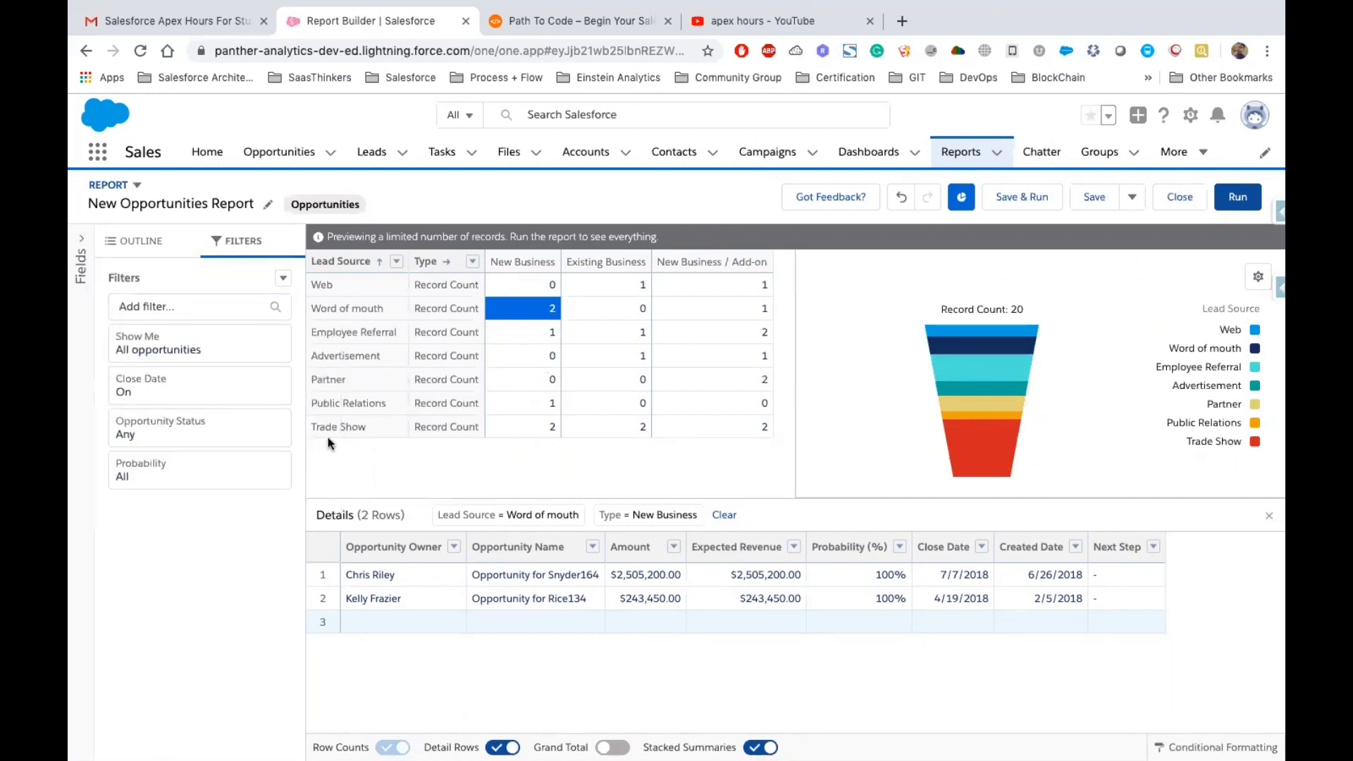
click(197, 305)
text(Stage)
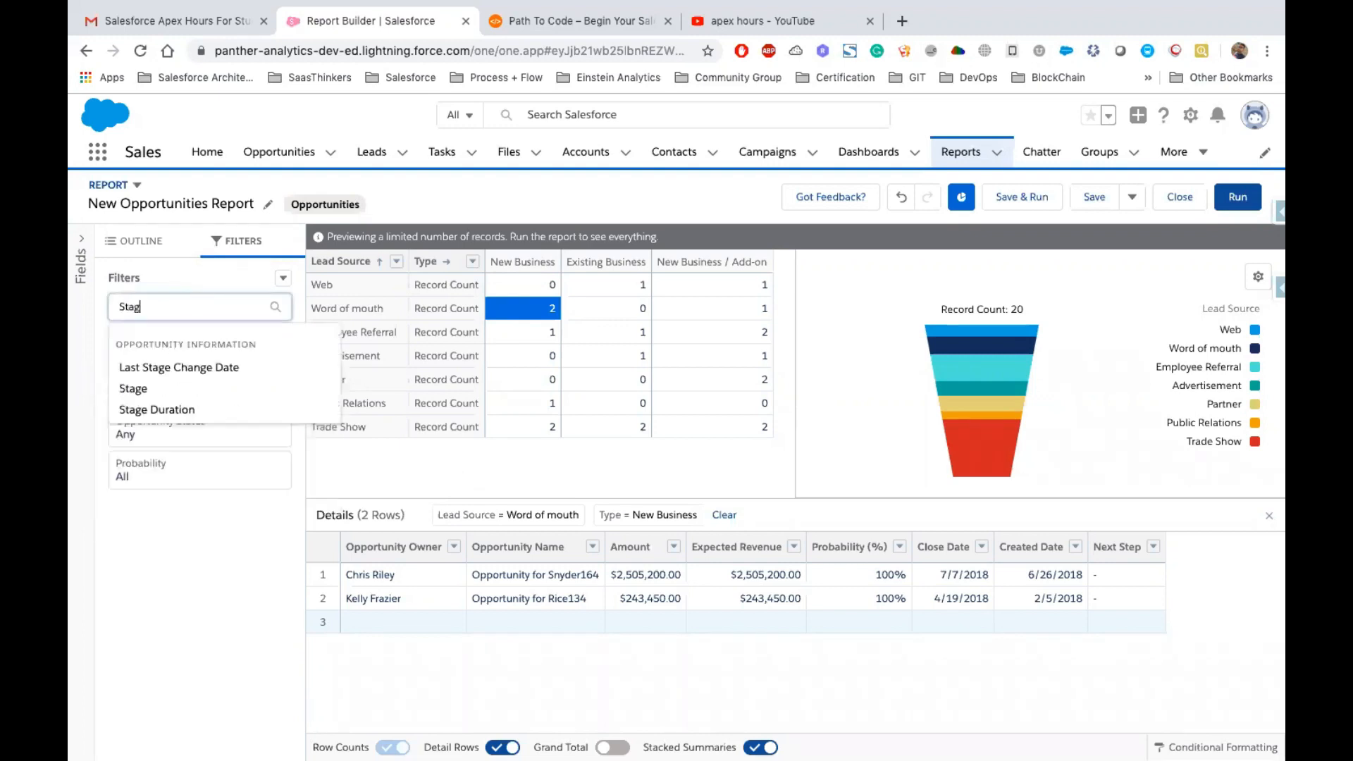
click(138, 390)
scroll(440, 533, down, 3)
scroll(440, 534, up, 3)
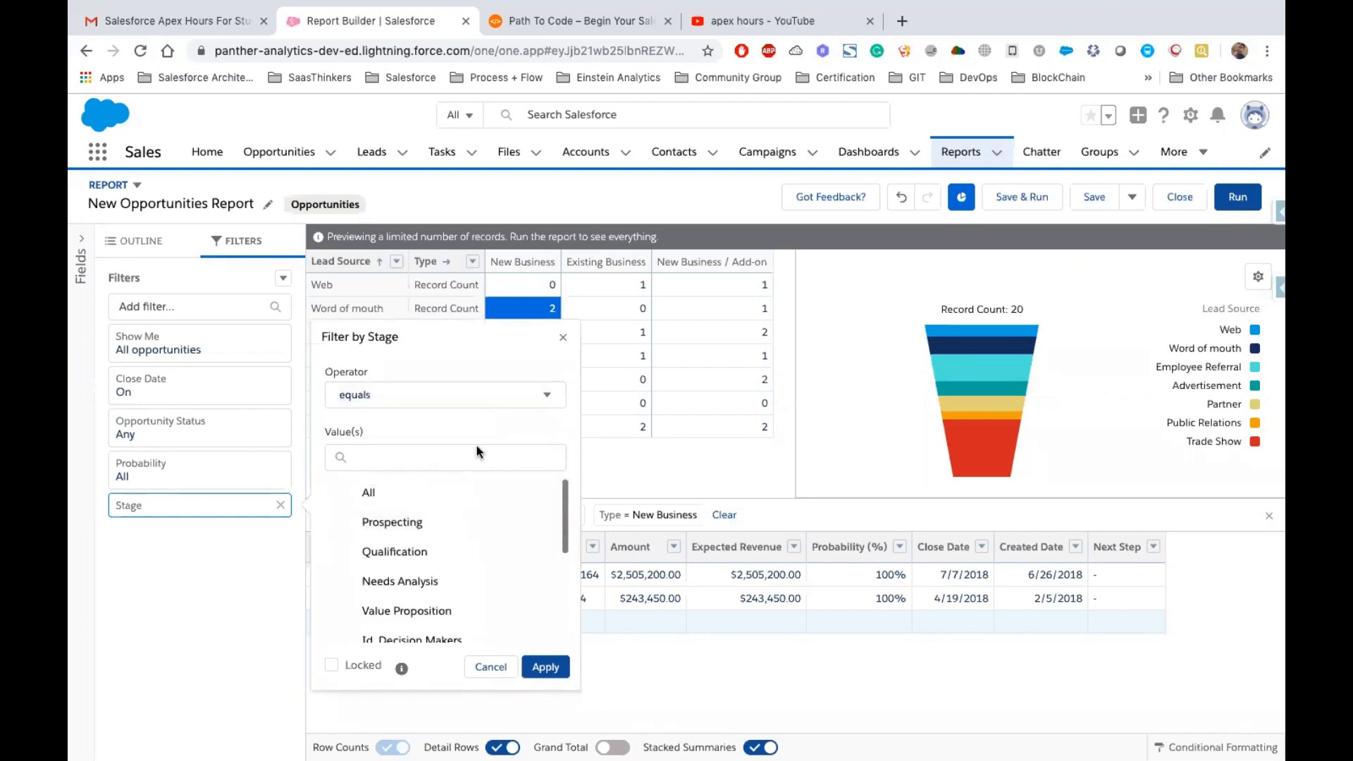
scroll(468, 536, down, 3)
scroll(470, 541, down, 2)
click(403, 568)
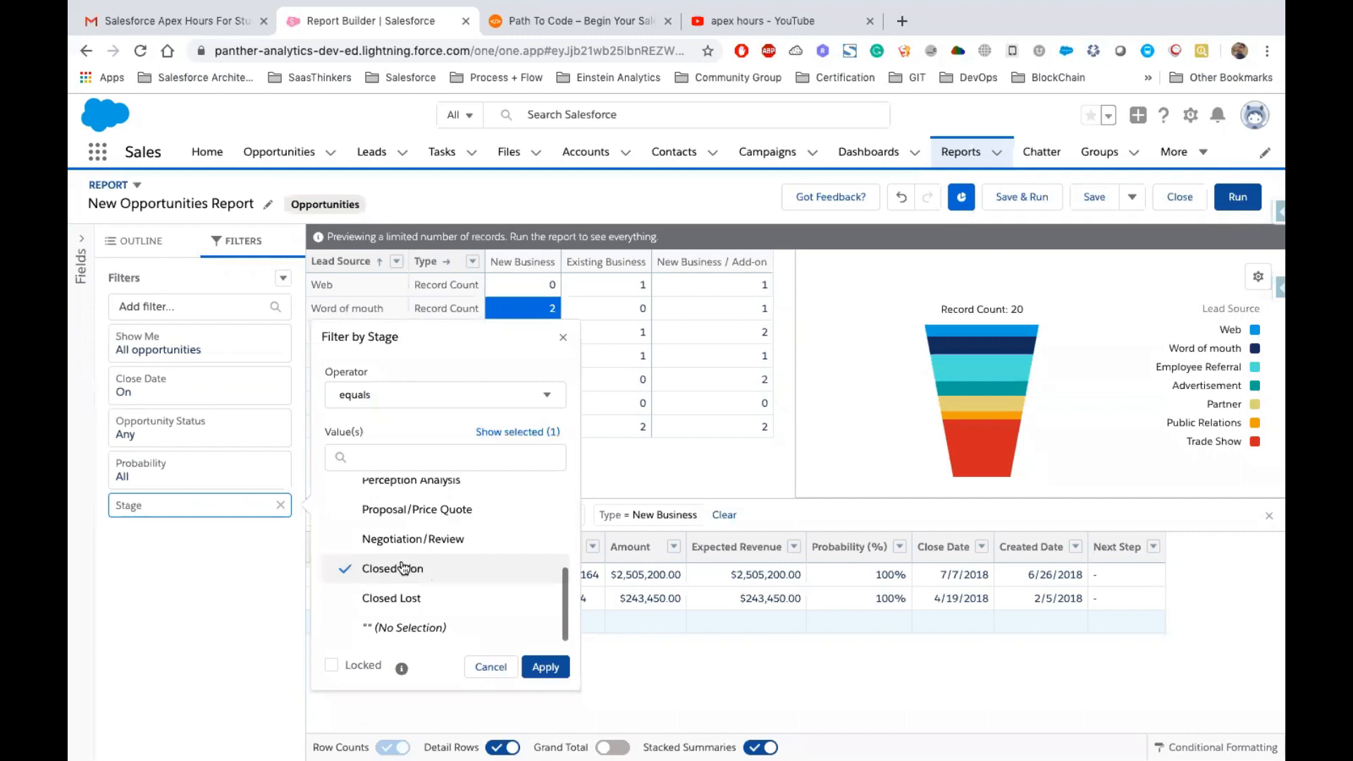
click(546, 666)
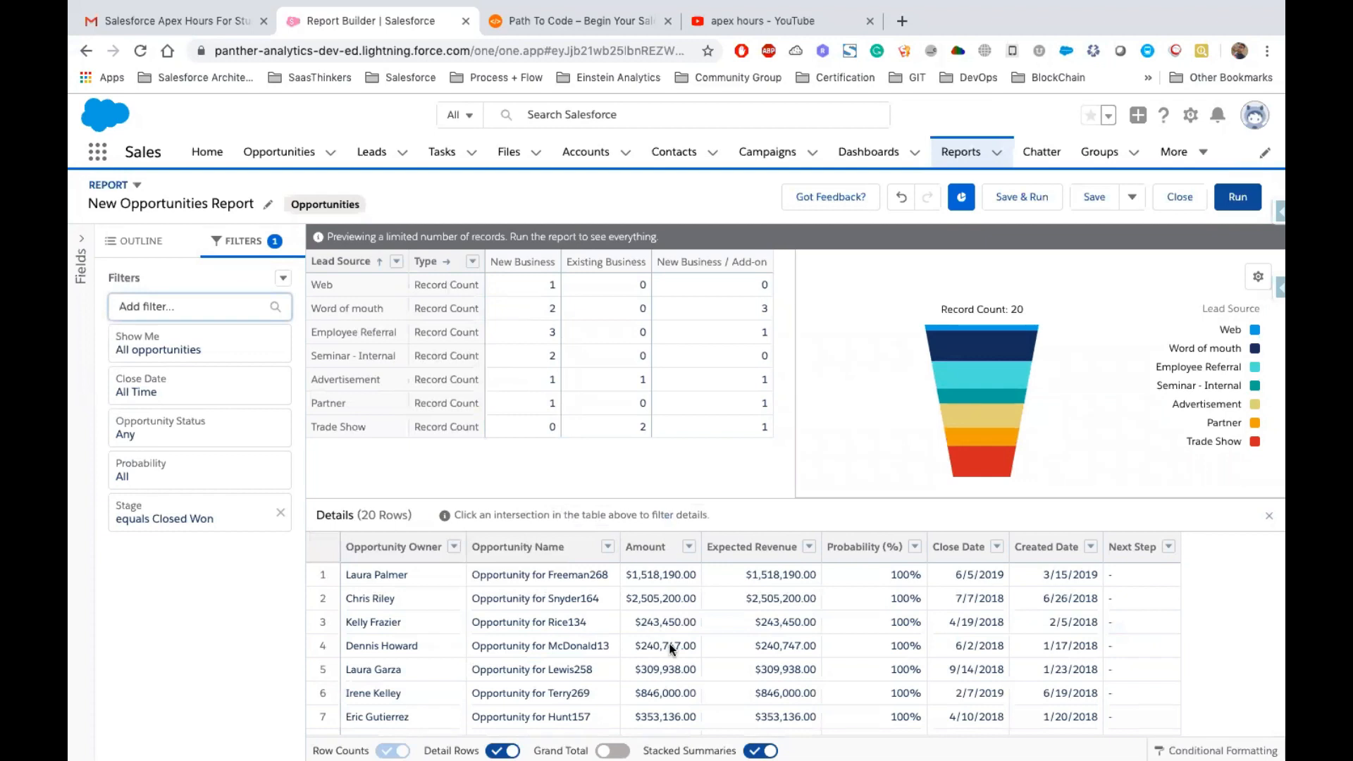
Add the Stage field as a report column
scroll(671, 647, down, 10)
scroll(671, 648, up, 10)
click(144, 244)
click(162, 521)
text(stag)
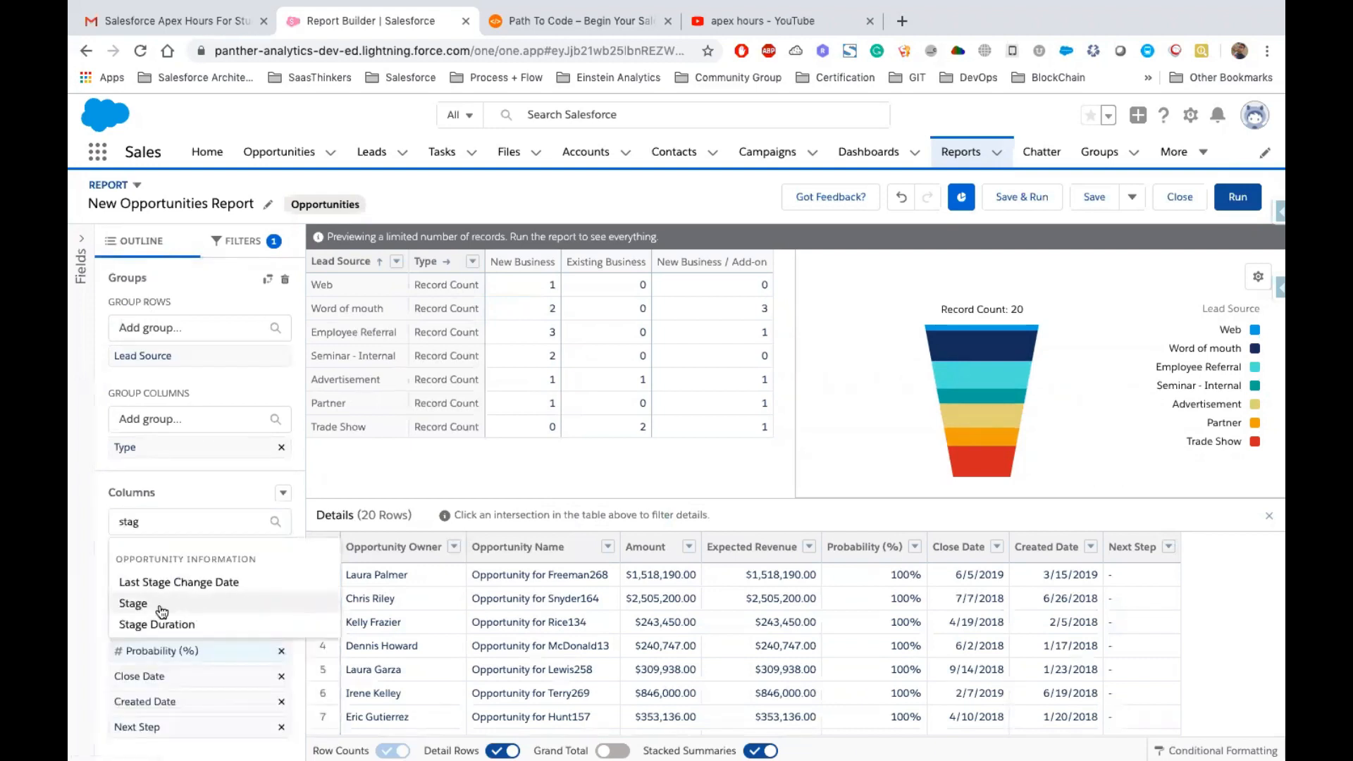
click(133, 604)
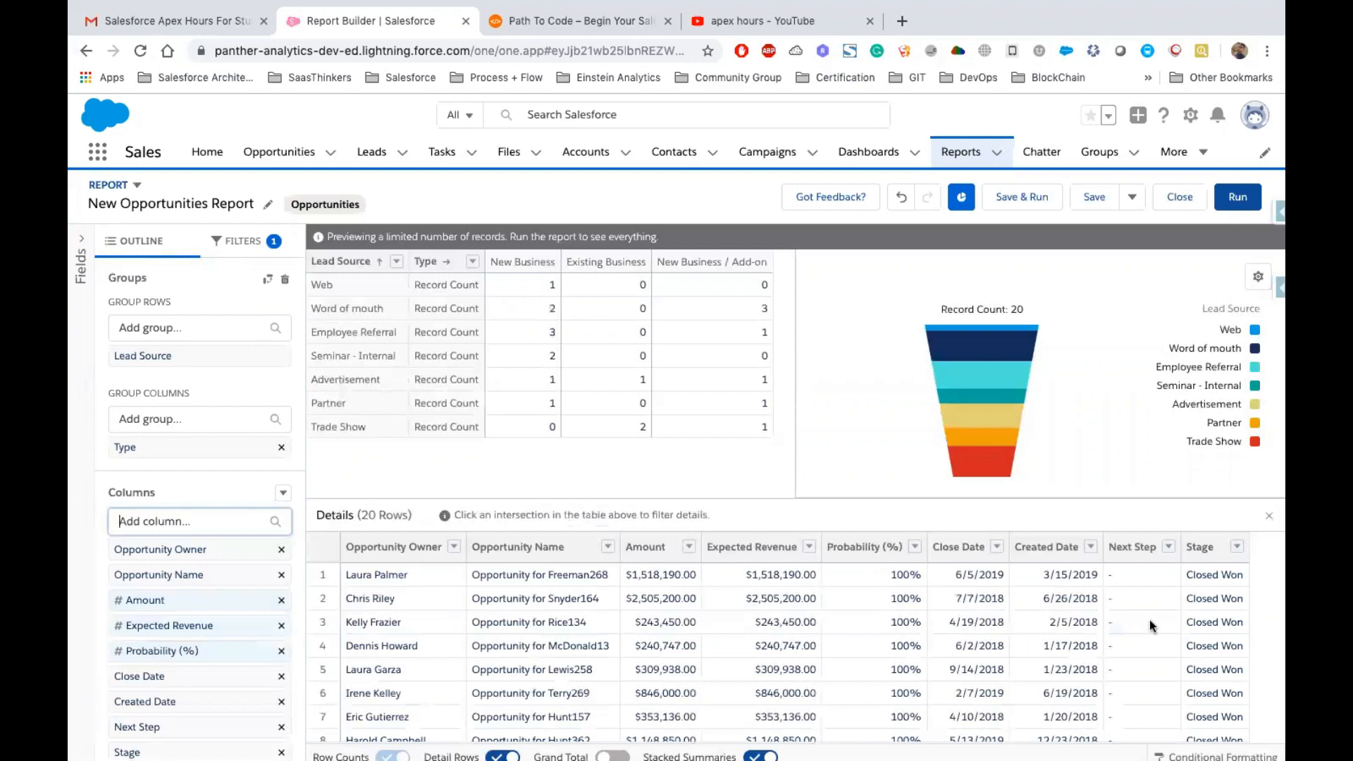
Run the report
scroll(1217, 621, down, 5)
scroll(1217, 621, down, 2)
scroll(1215, 627, up, 4)
scroll(1214, 627, up, 4)
click(1189, 577)
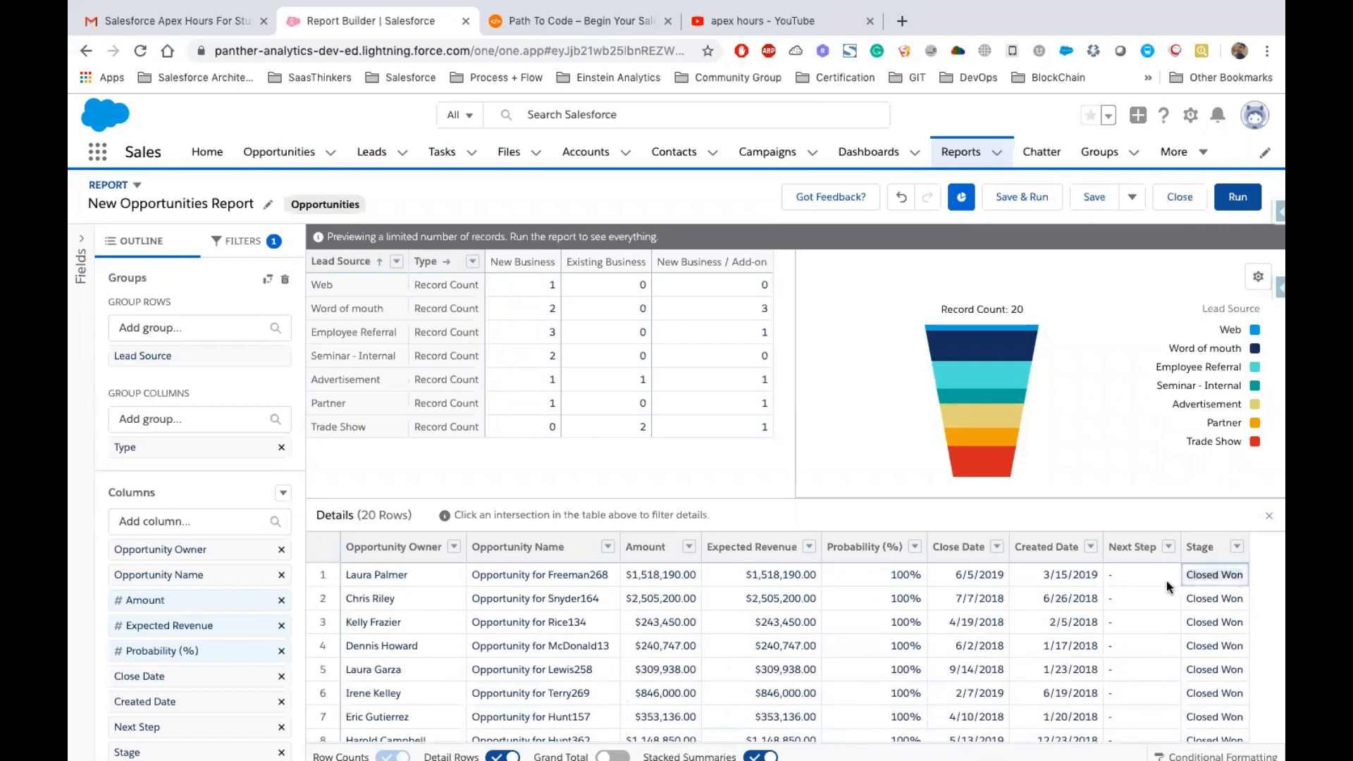
click(1237, 200)
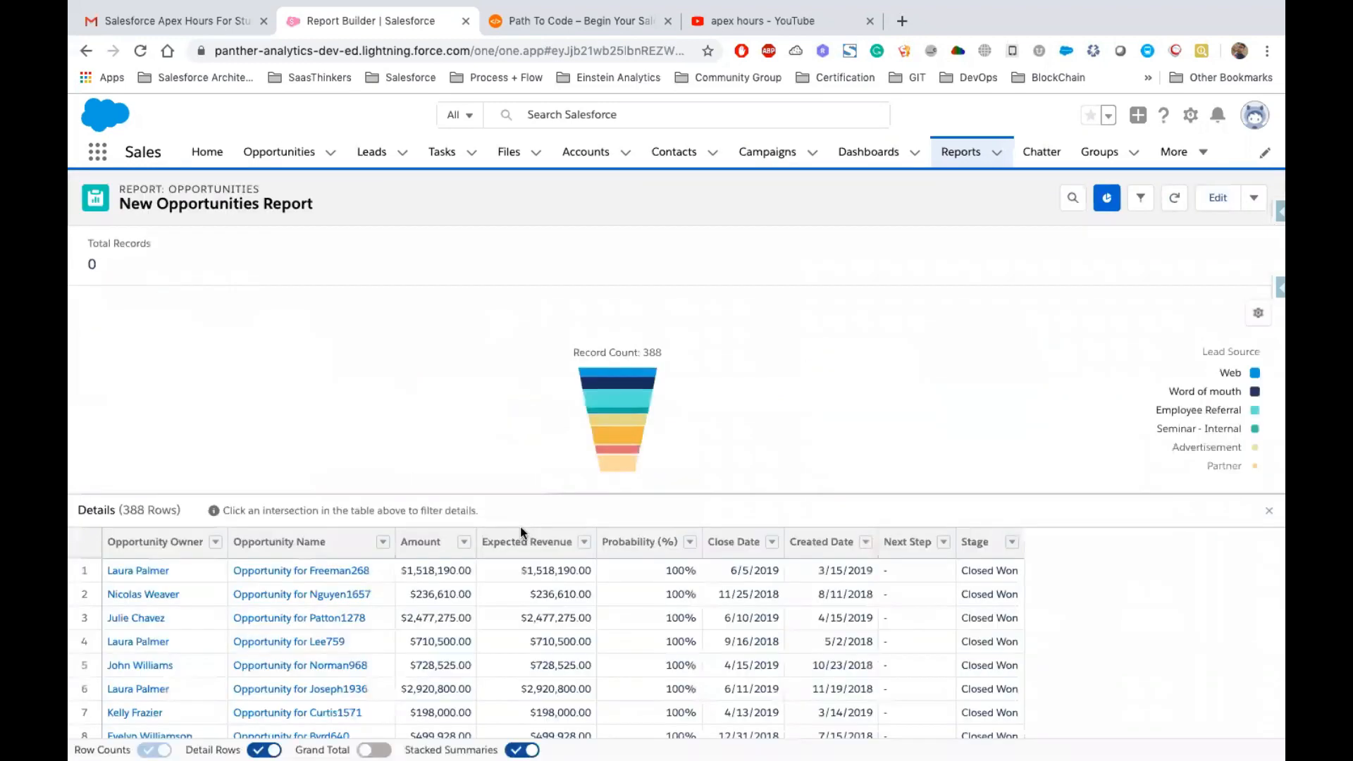
Close the extra Gmail browser tab and review the report's total records and detail rows
double_click(100, 263)
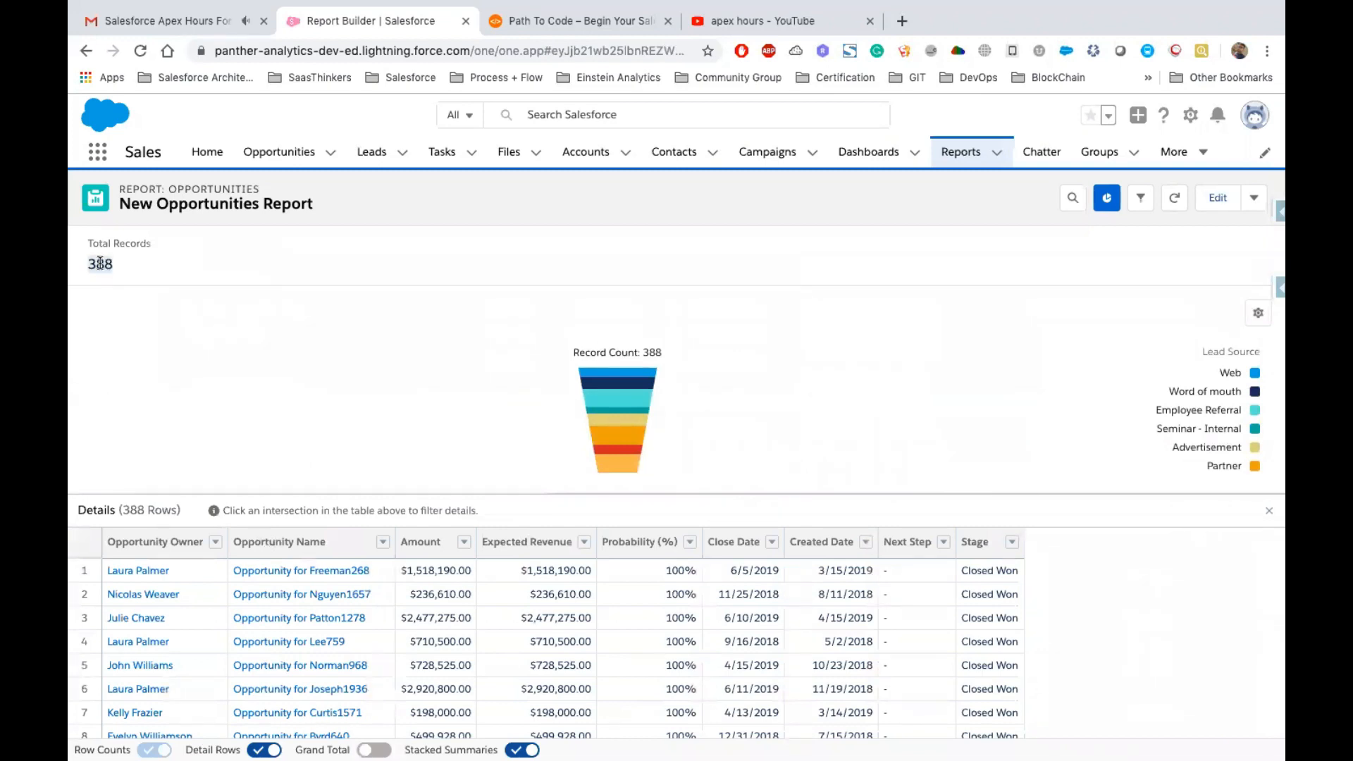
click(263, 22)
double_click(101, 263)
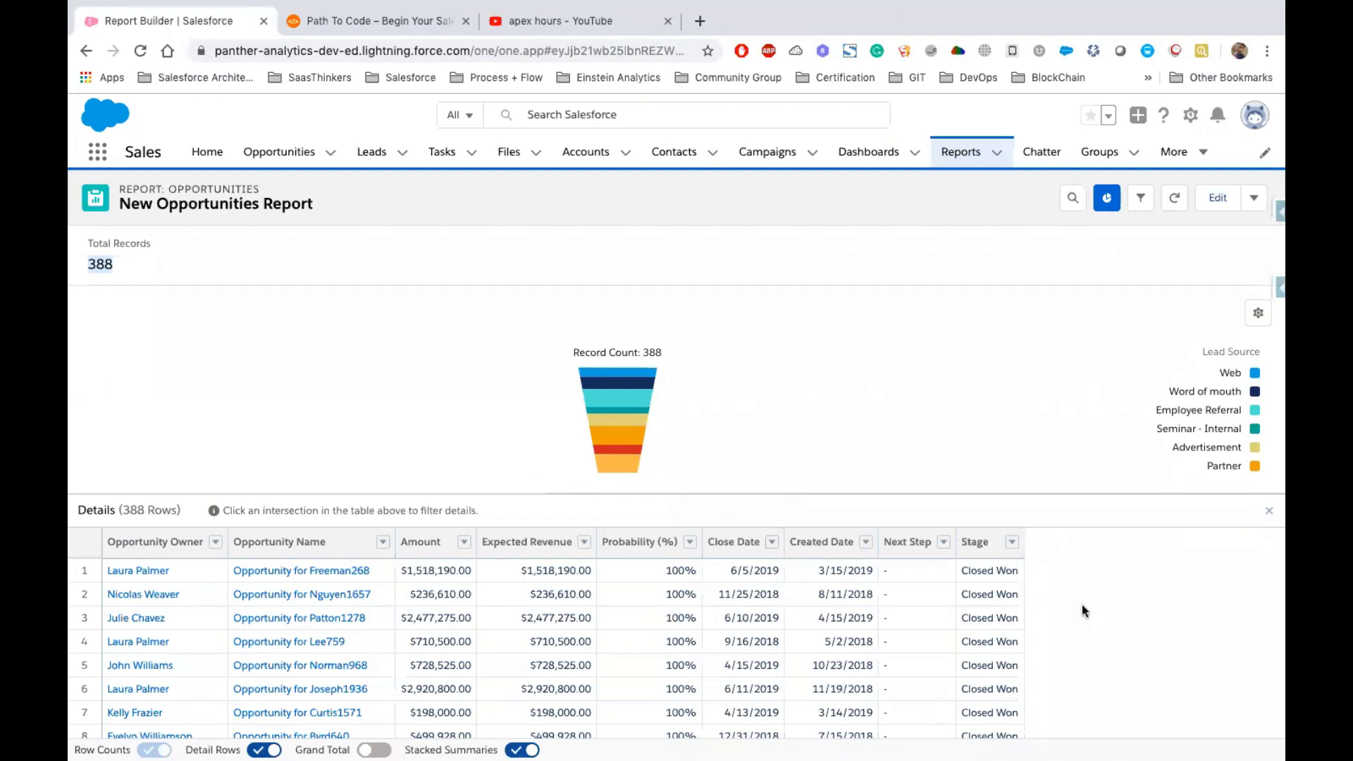
scroll(611, 628, down, 4)
scroll(611, 628, down, 20)
scroll(612, 628, up, 20)
Reopen the report in the editor and run it again
click(1227, 205)
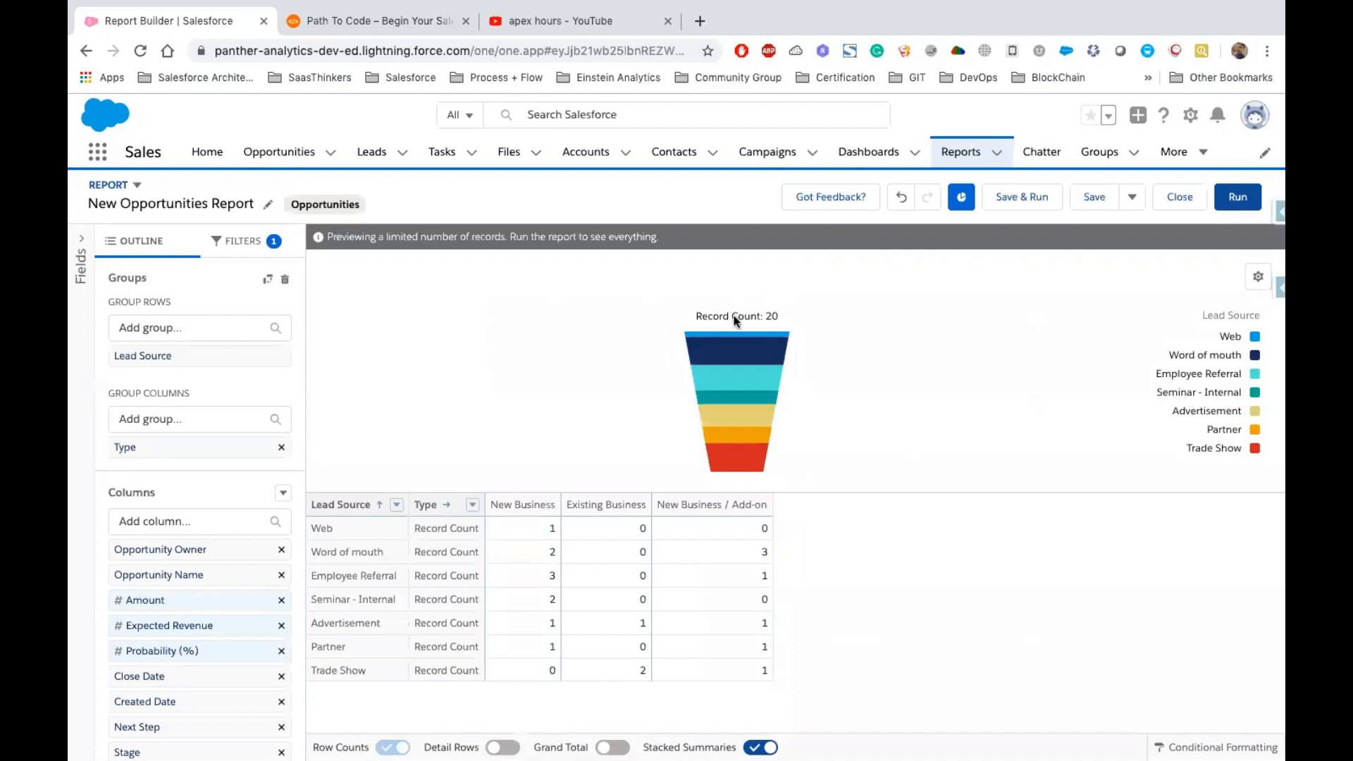
mouse_move(788, 337)
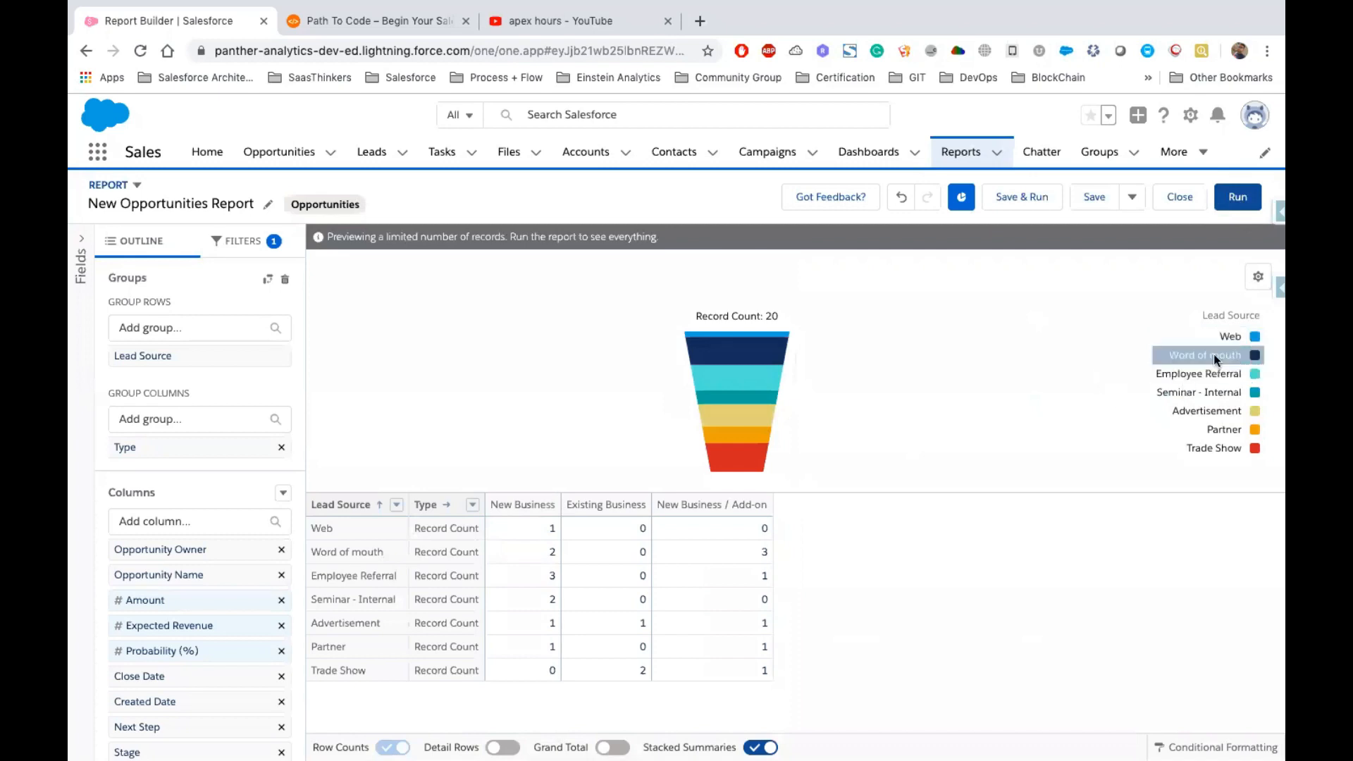
click(1235, 197)
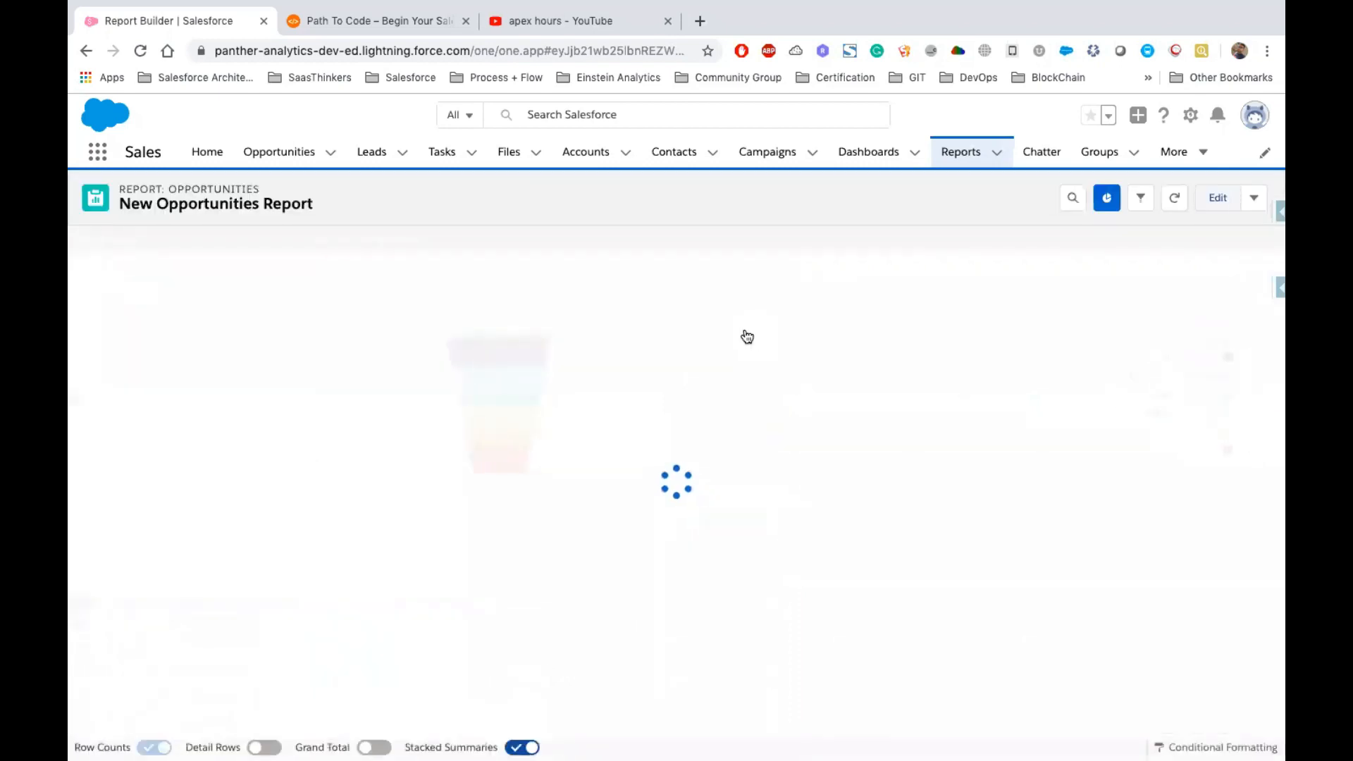
Highlight the Web and then Word of mouth lead sources in the chart legend
click(1229, 372)
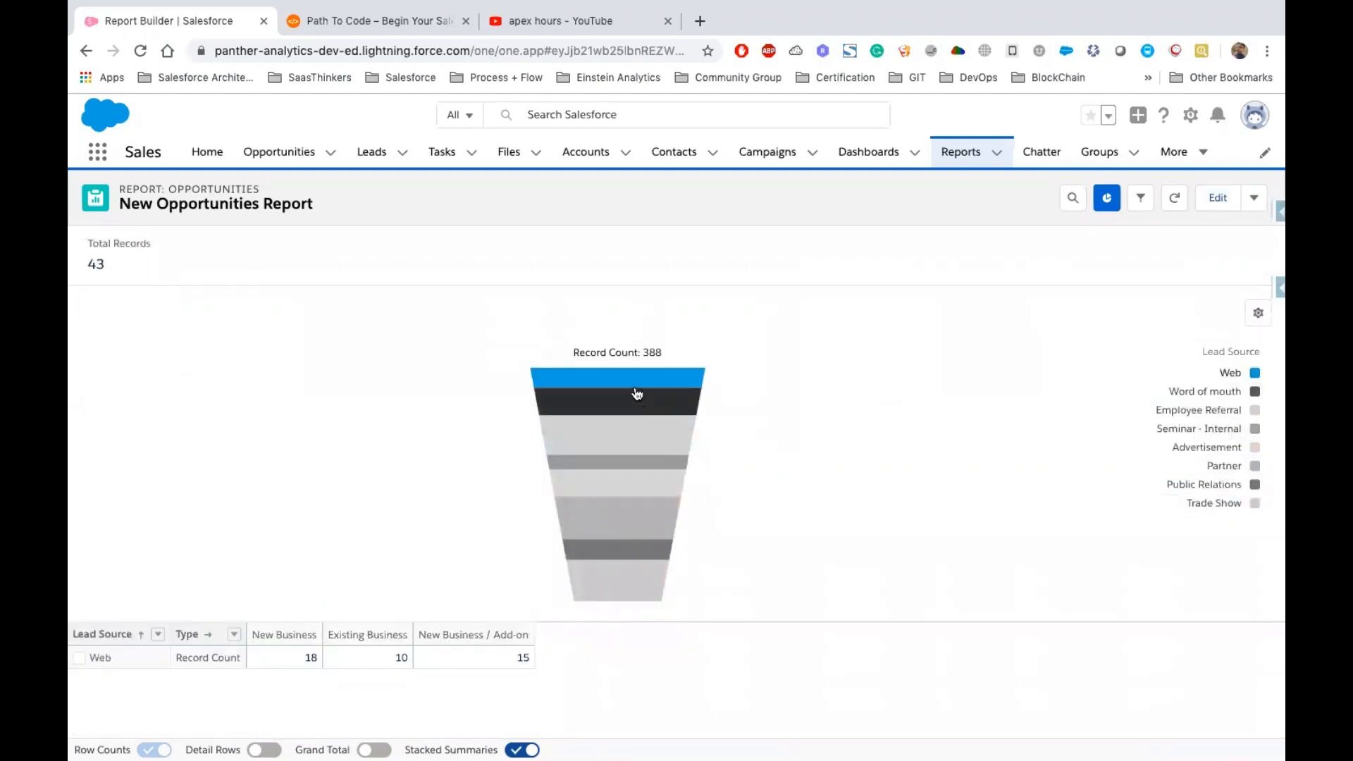
click(1242, 387)
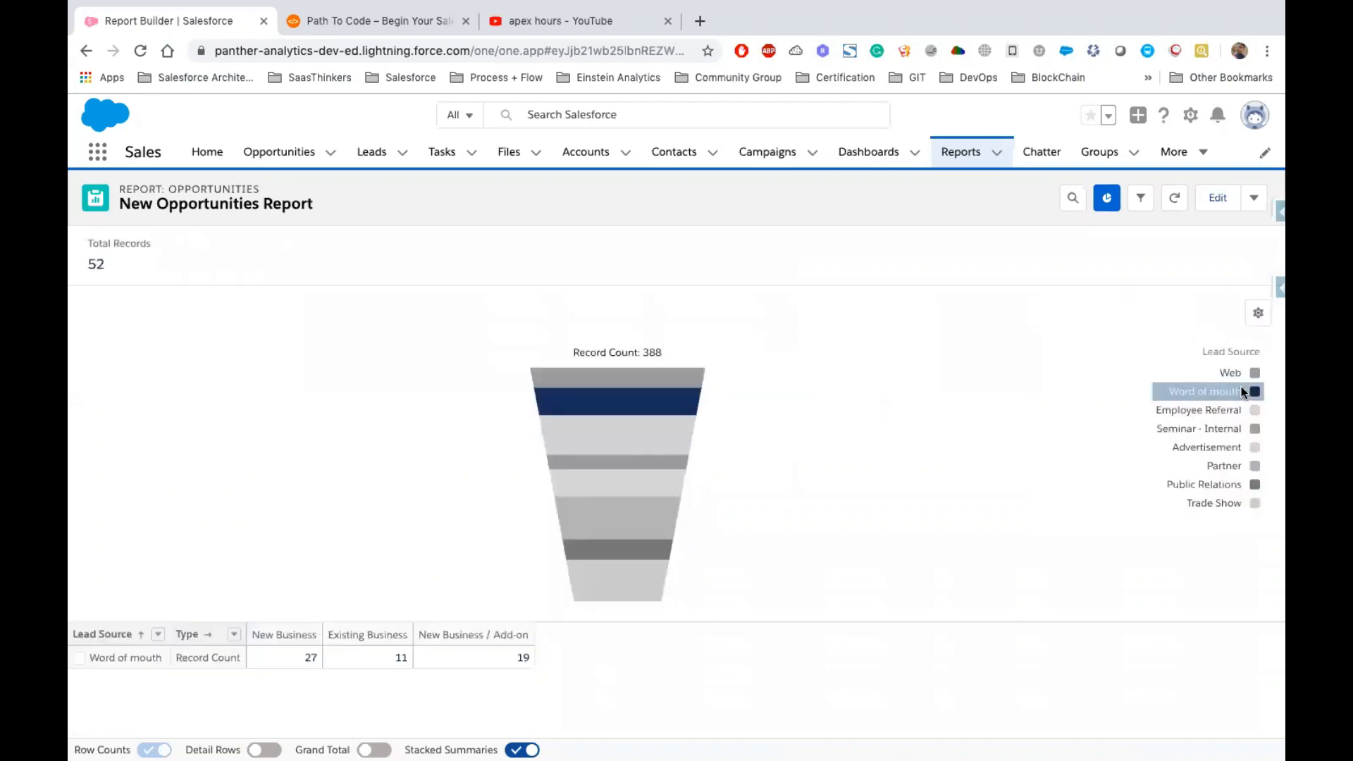
Highlight the Employee Referral lead source in the chart legend
click(1215, 412)
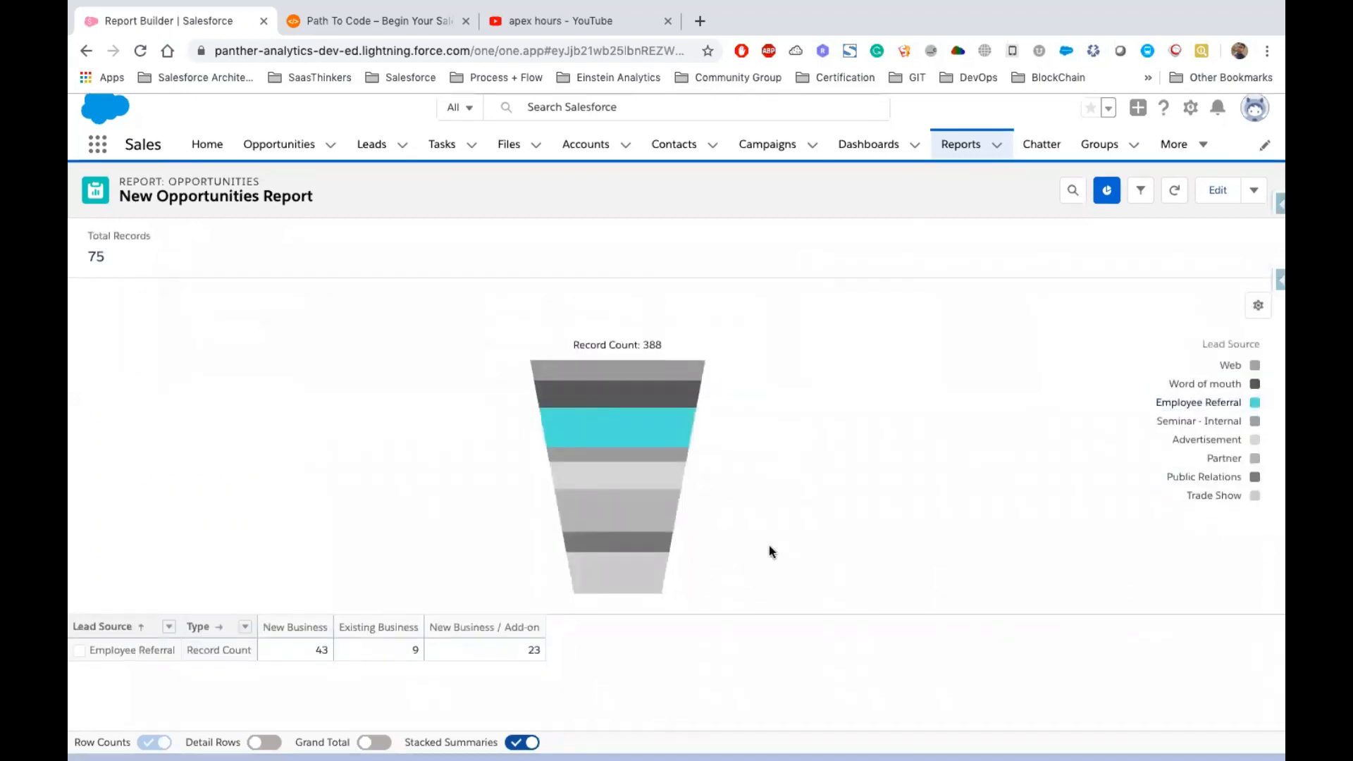
Reopen the report editor and start a new summary formula column named Win %
click(1213, 195)
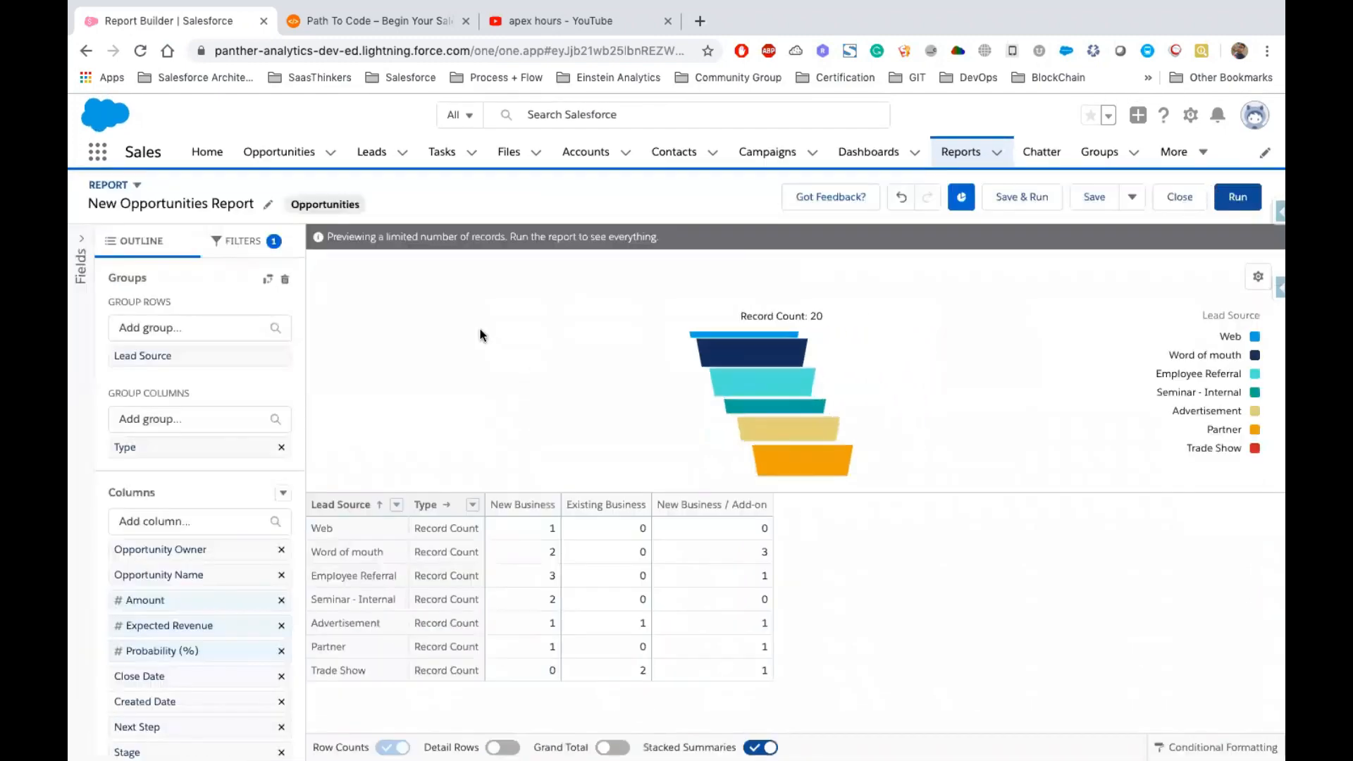
click(82, 243)
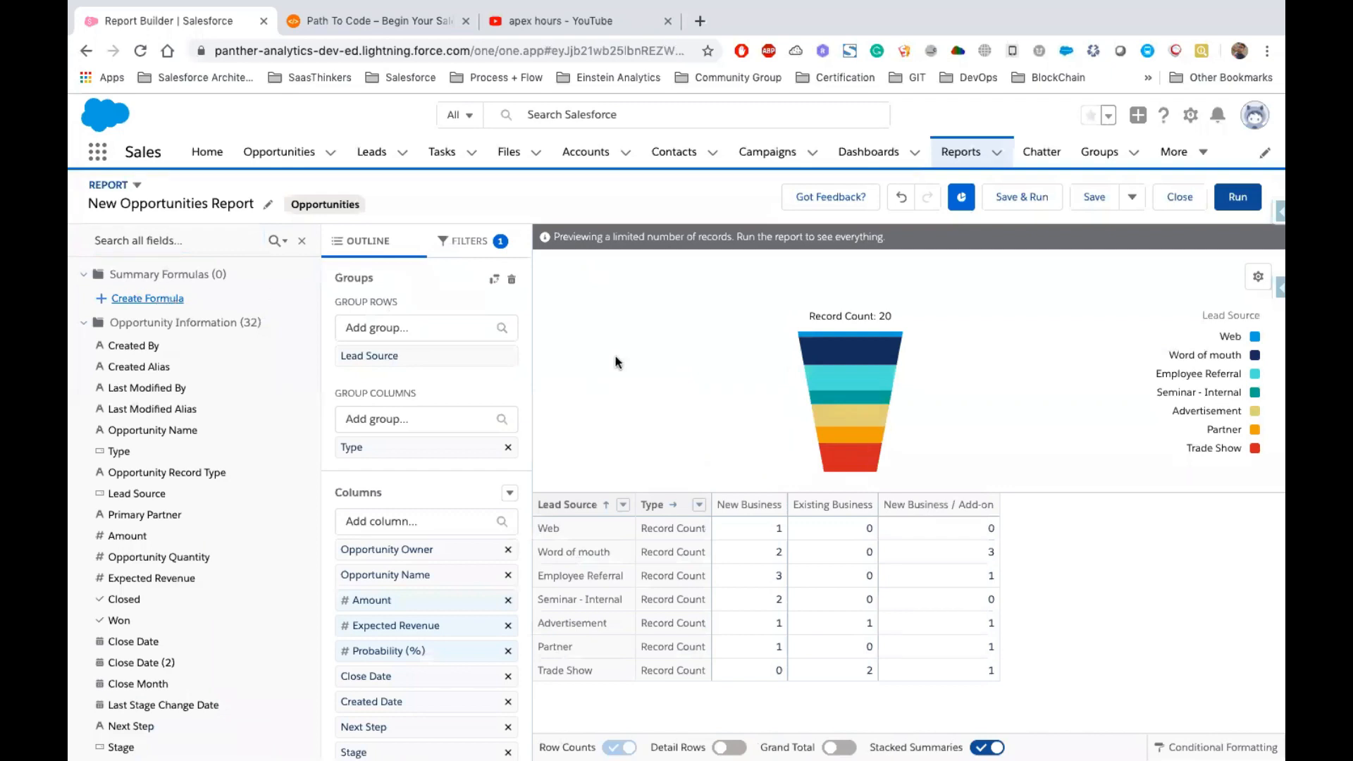
click(139, 300)
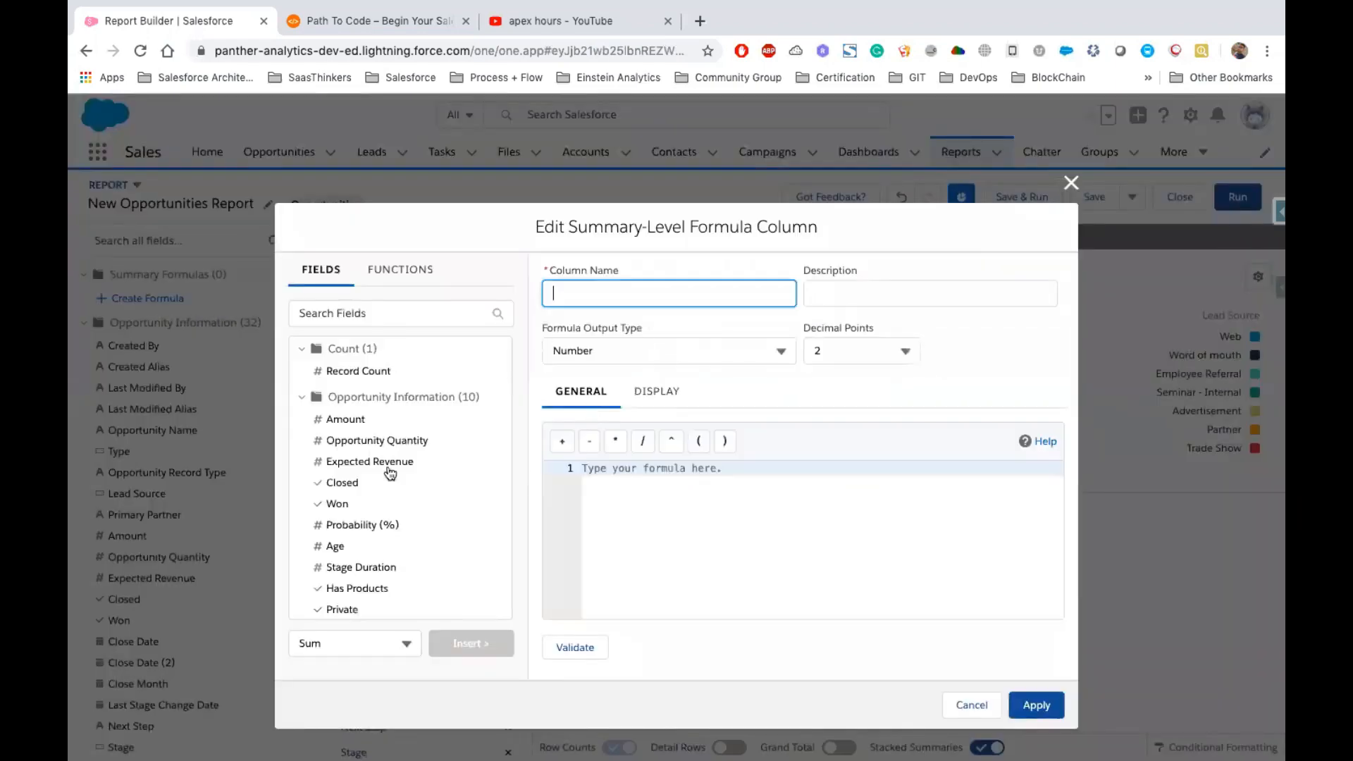
scroll(390, 472, down, 3)
click(388, 457)
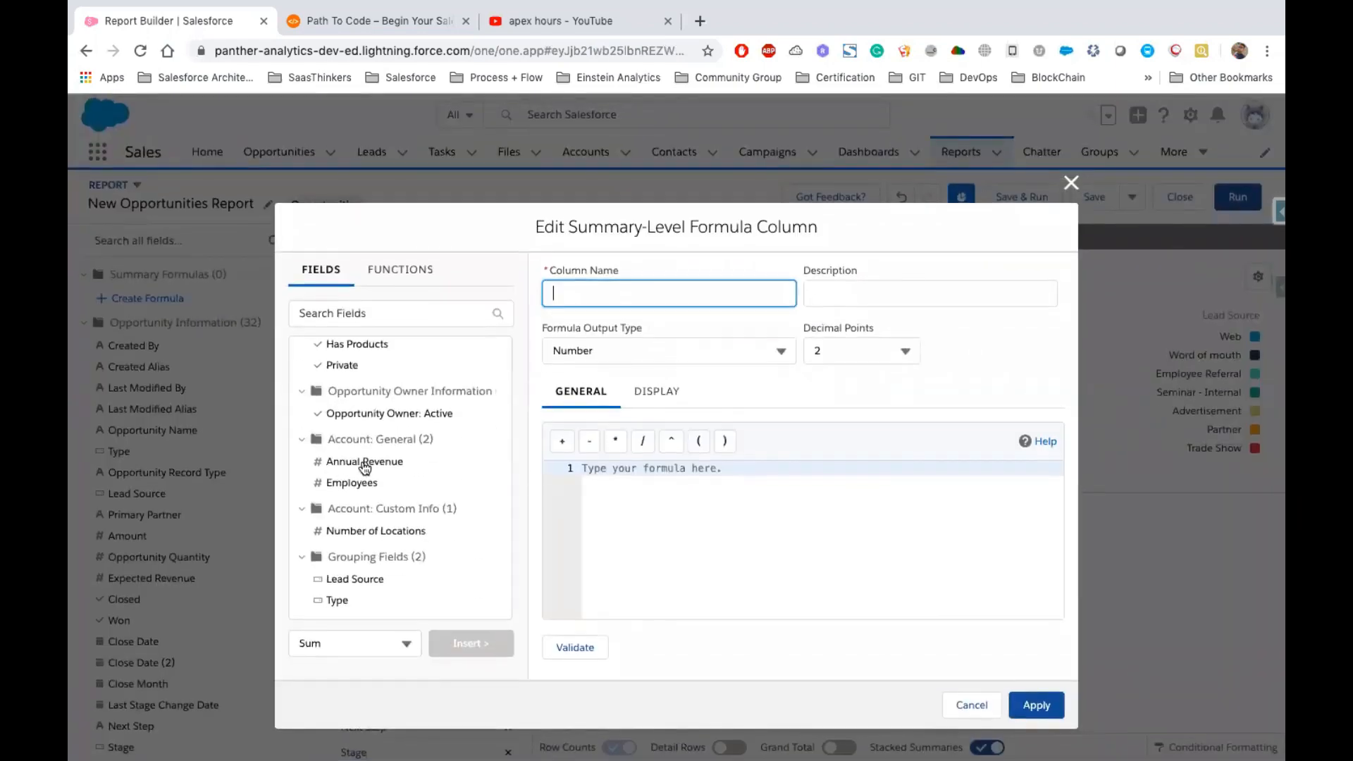
scroll(385, 433, up, 5)
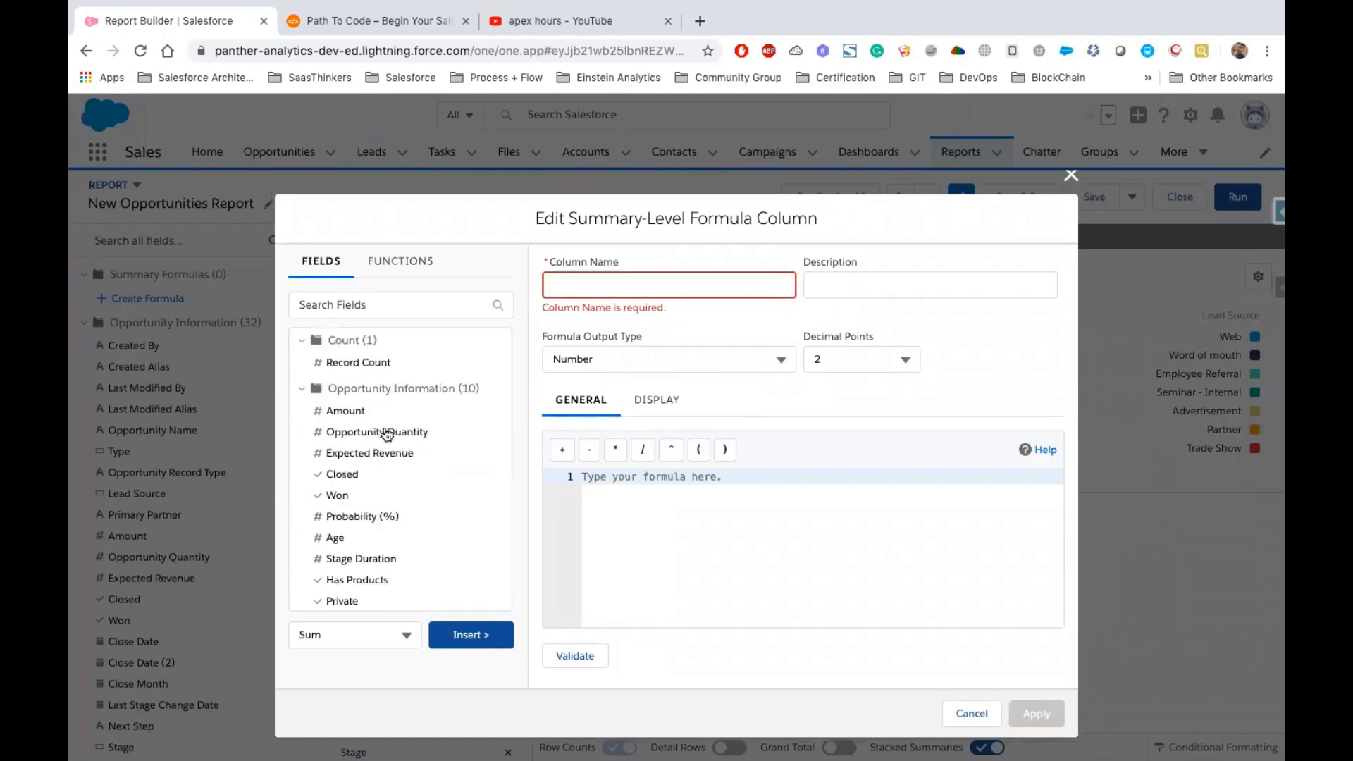
click(602, 289)
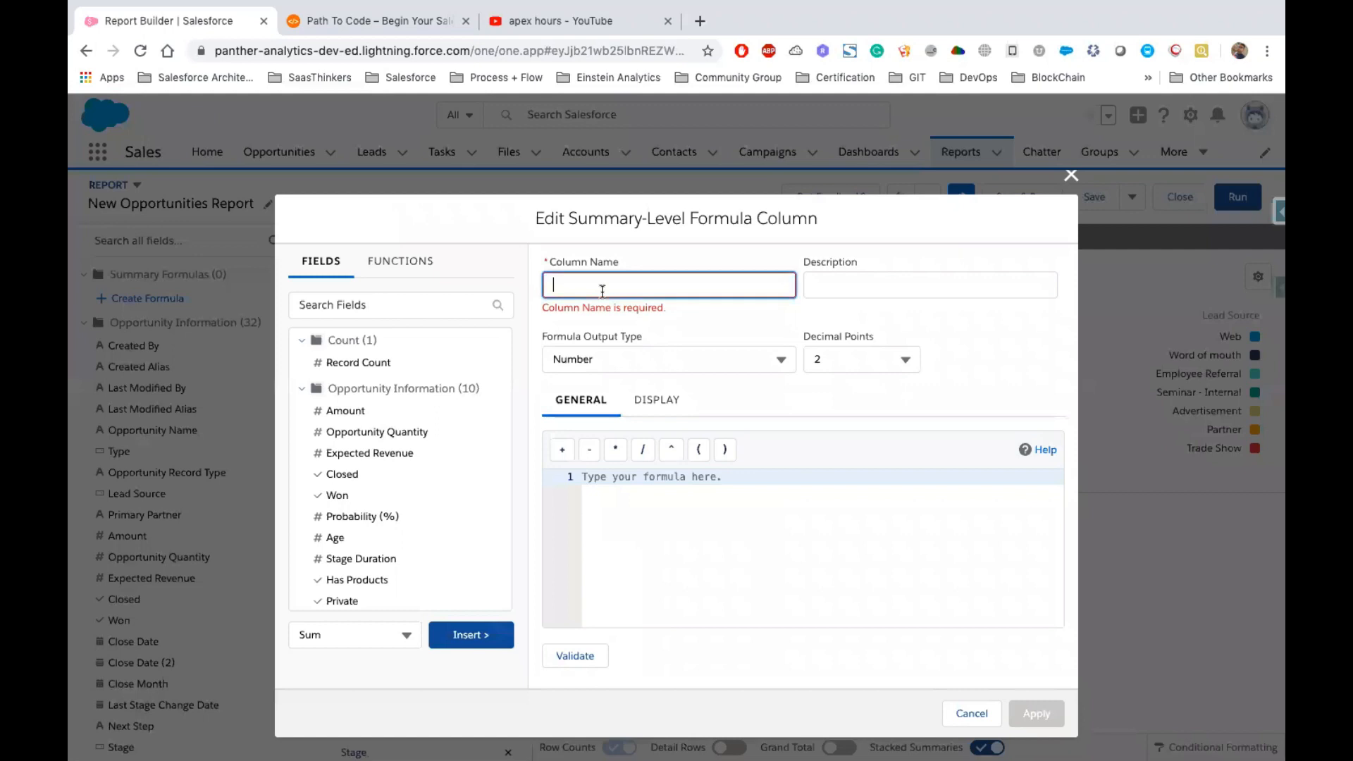
text(Win)
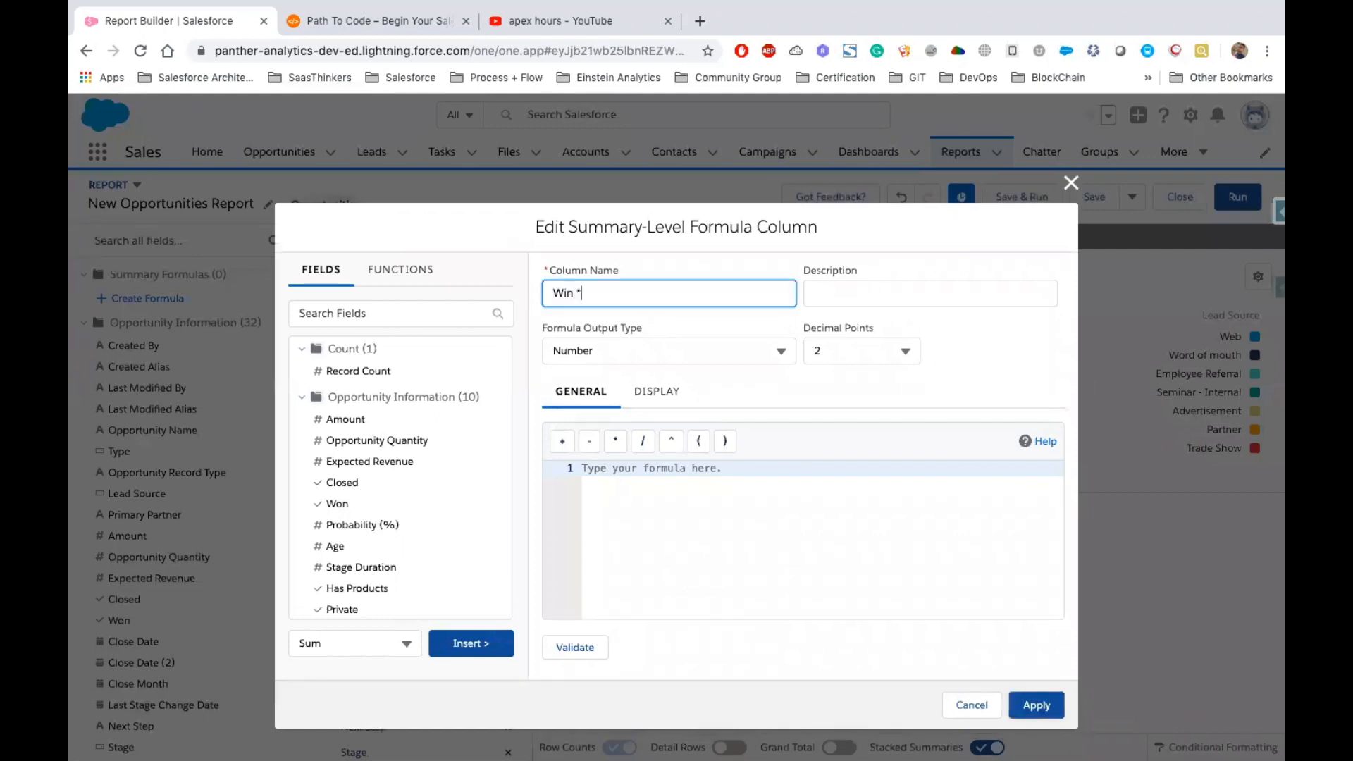
text( %)
key(Tab)
Set the formula output type to Percent
click(755, 355)
click(616, 413)
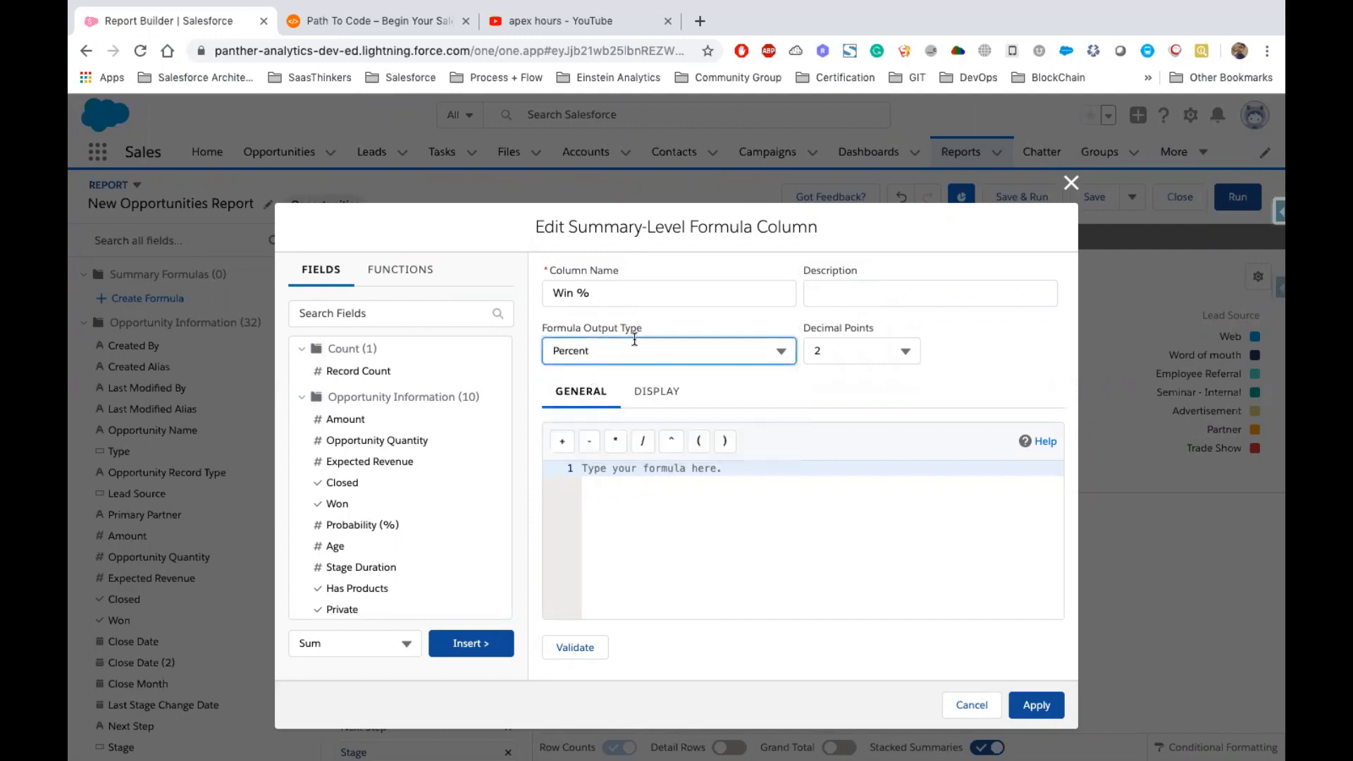
click(610, 351)
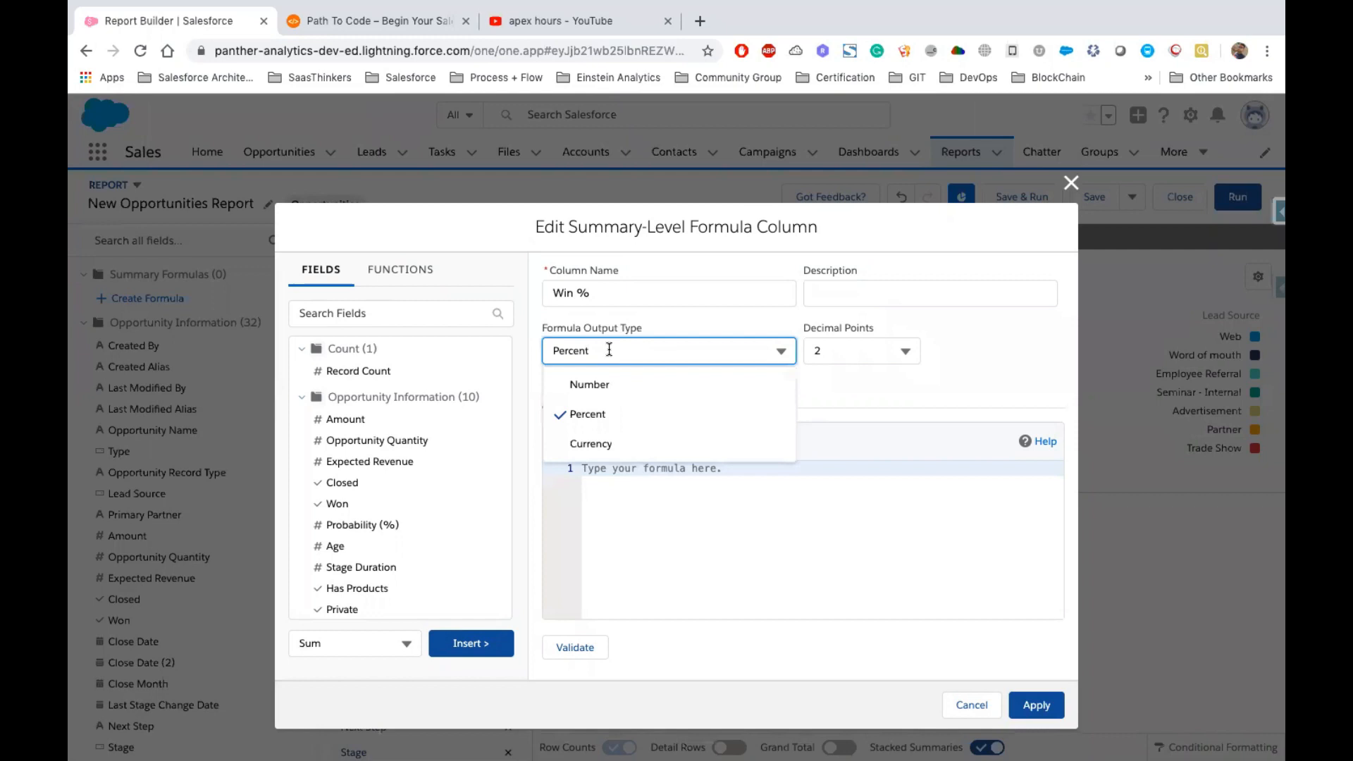
click(596, 421)
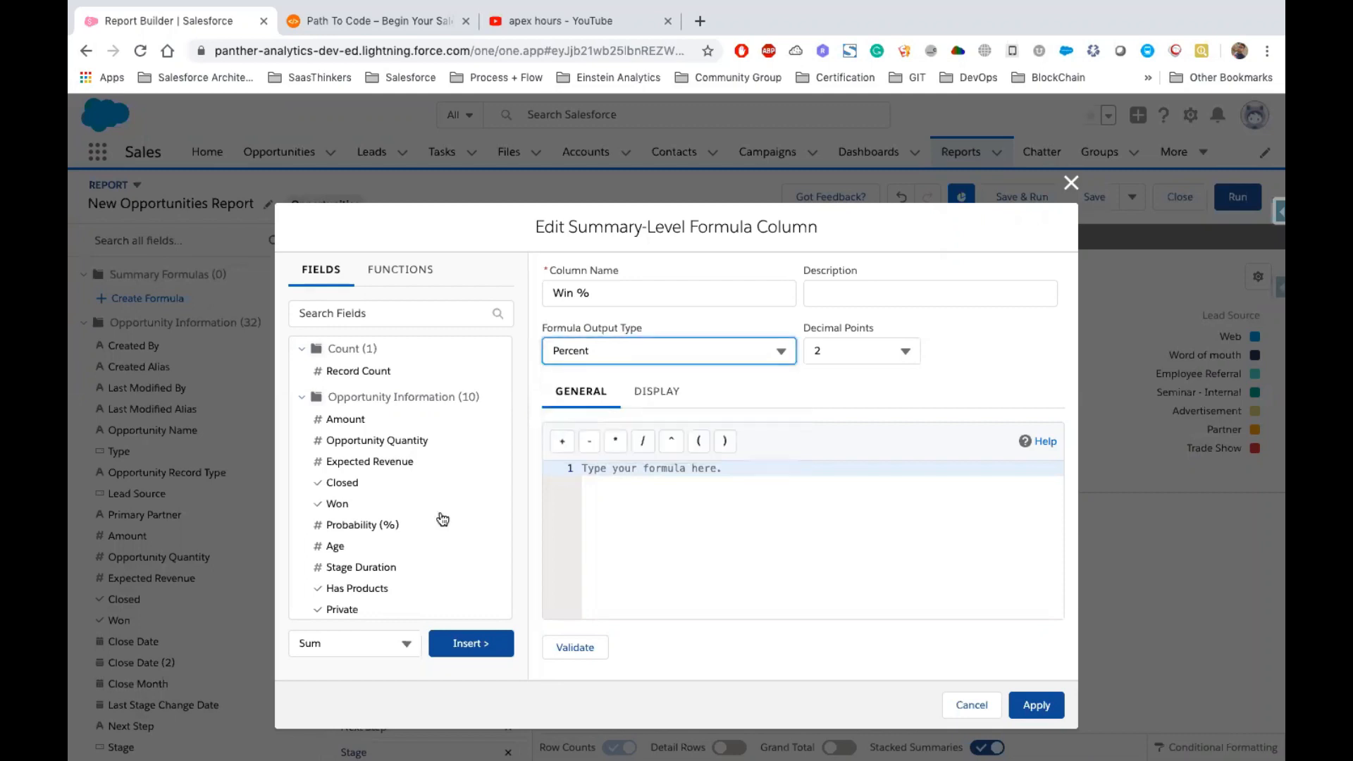
Insert the Won field with the Sum summary into the formula as WON:SUM
scroll(400, 472, down, 4)
click(403, 466)
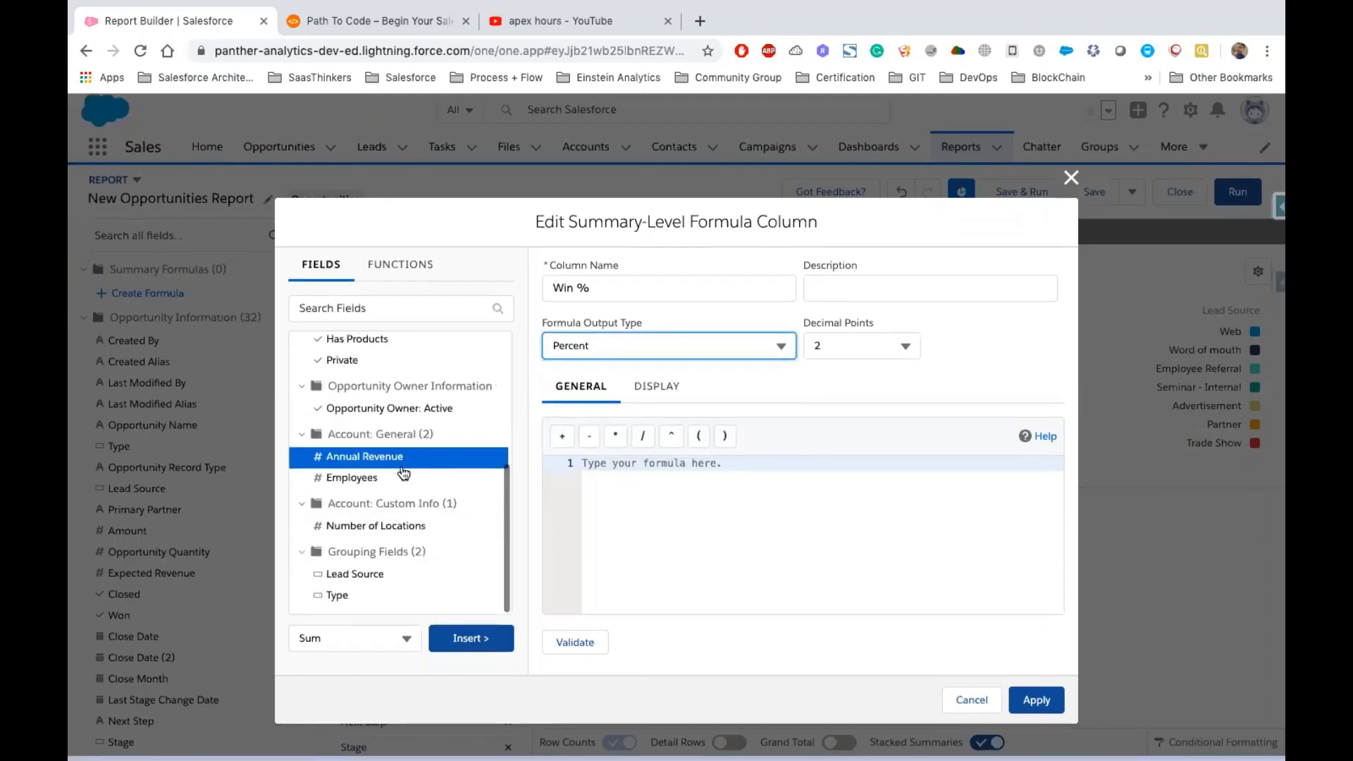
click(626, 476)
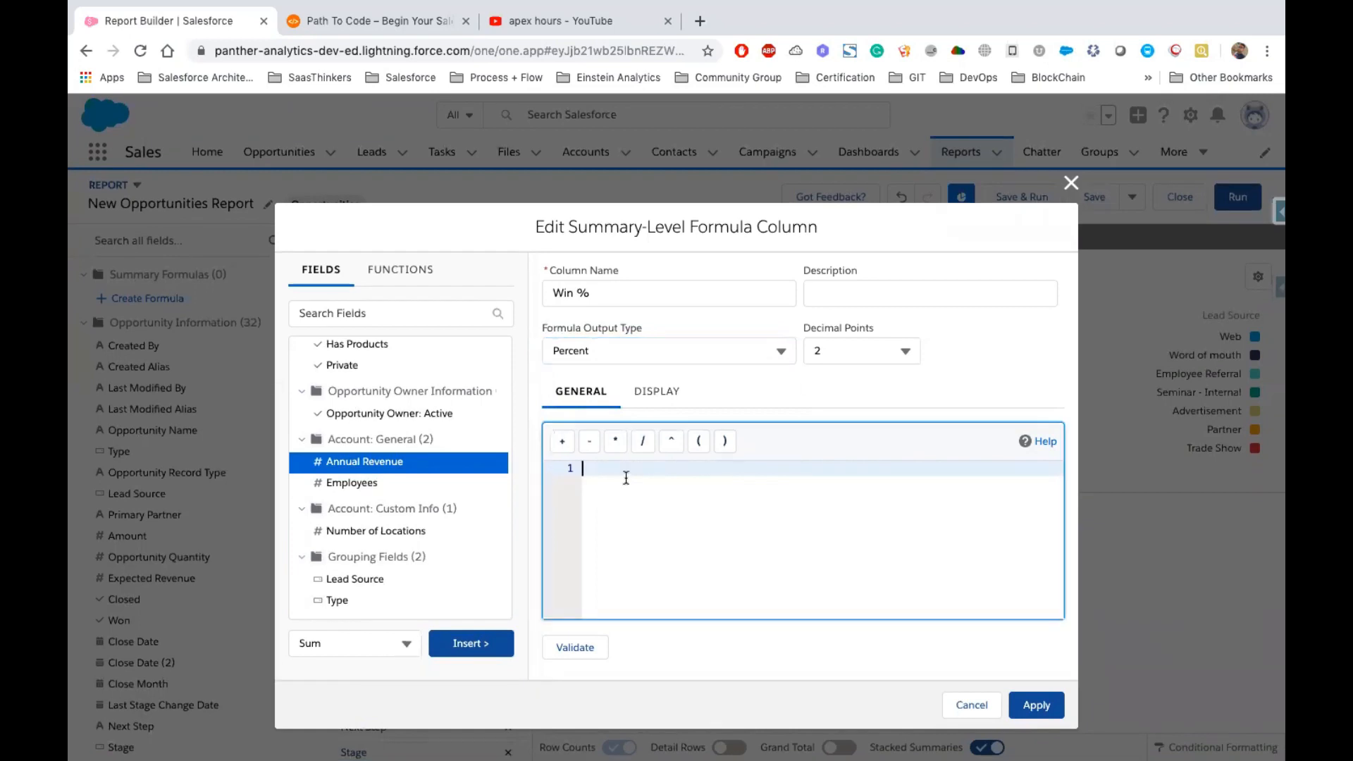
scroll(437, 489, up, 5)
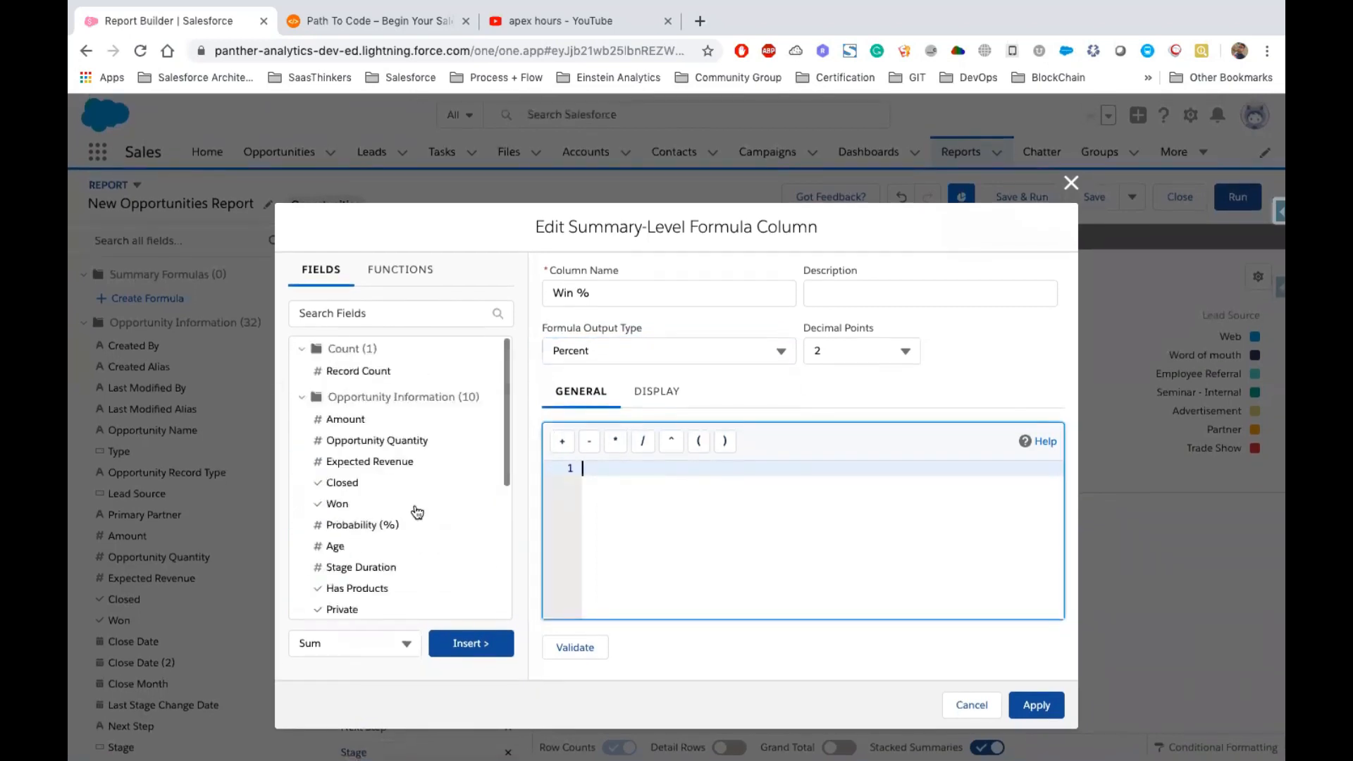
click(350, 505)
click(338, 505)
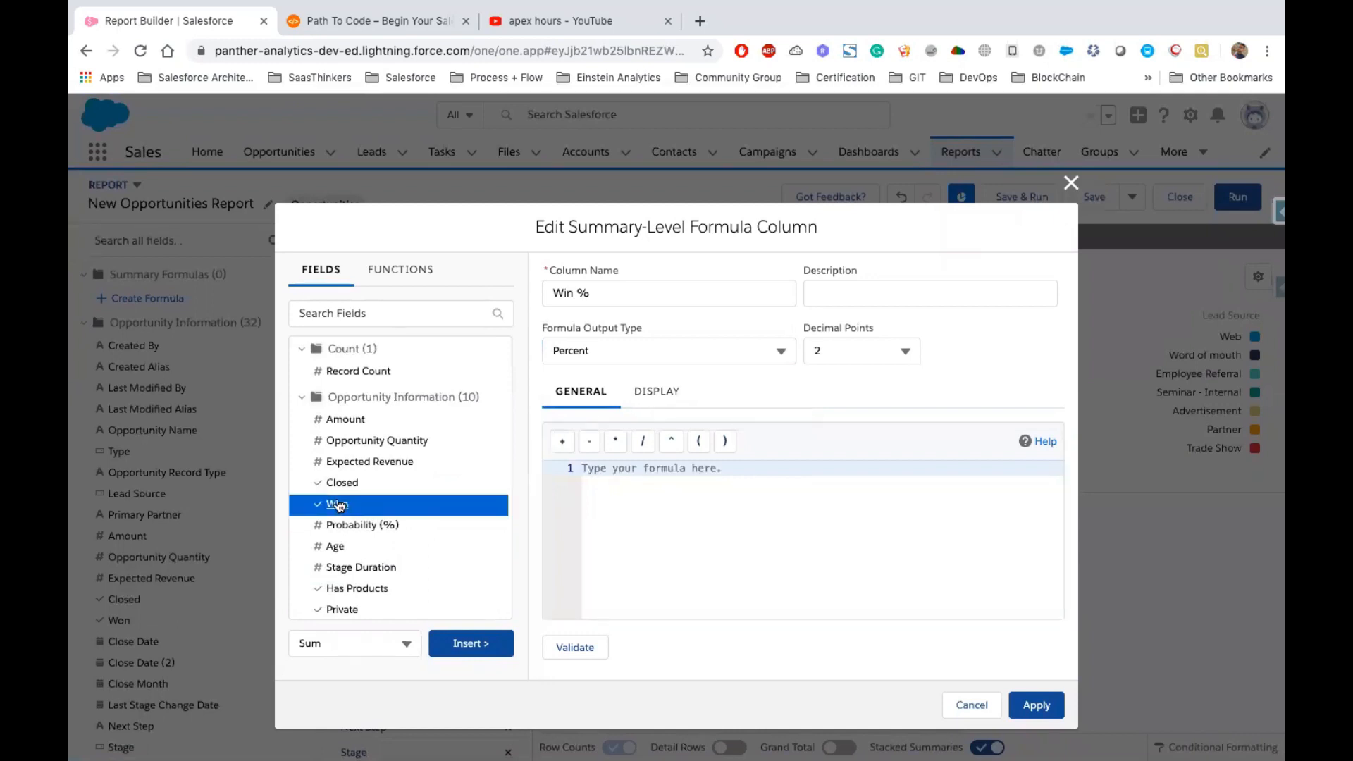
drag(337, 504, 620, 469)
click(342, 506)
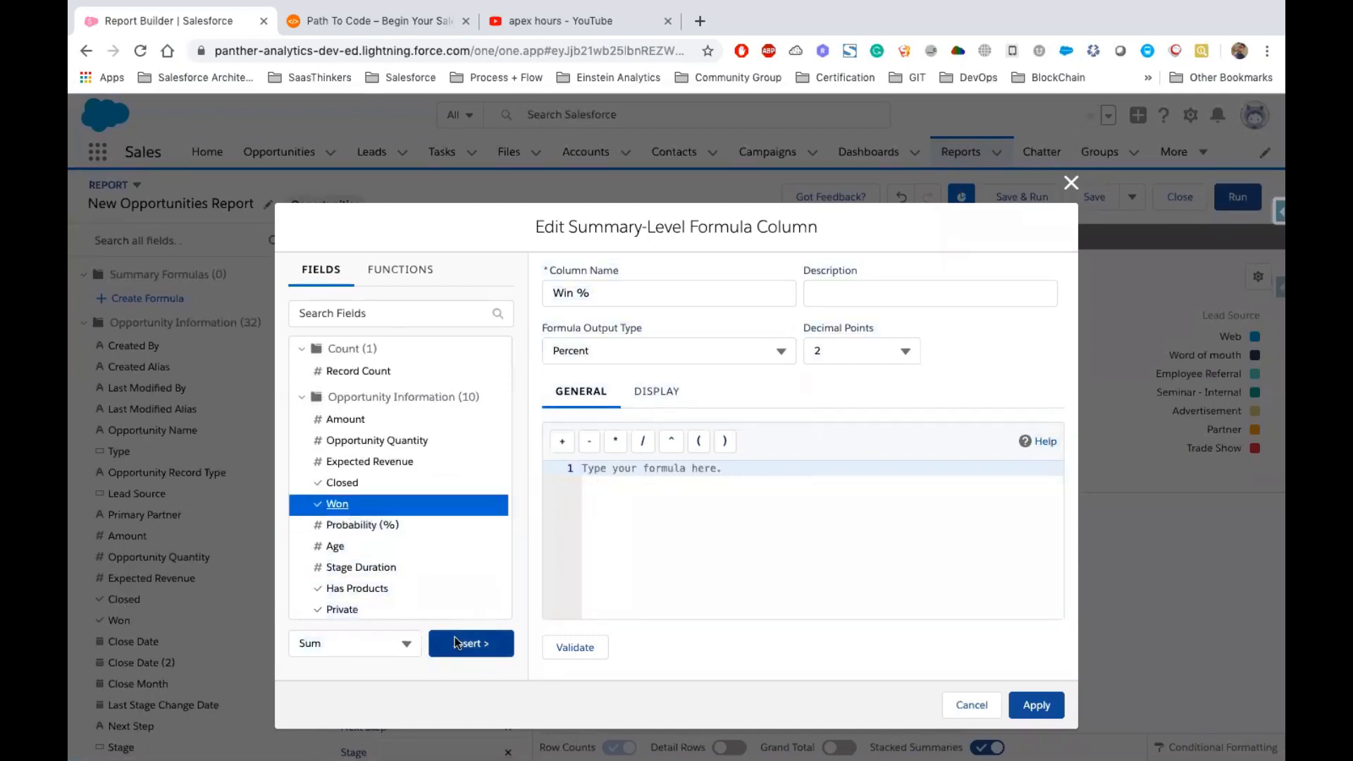
click(471, 642)
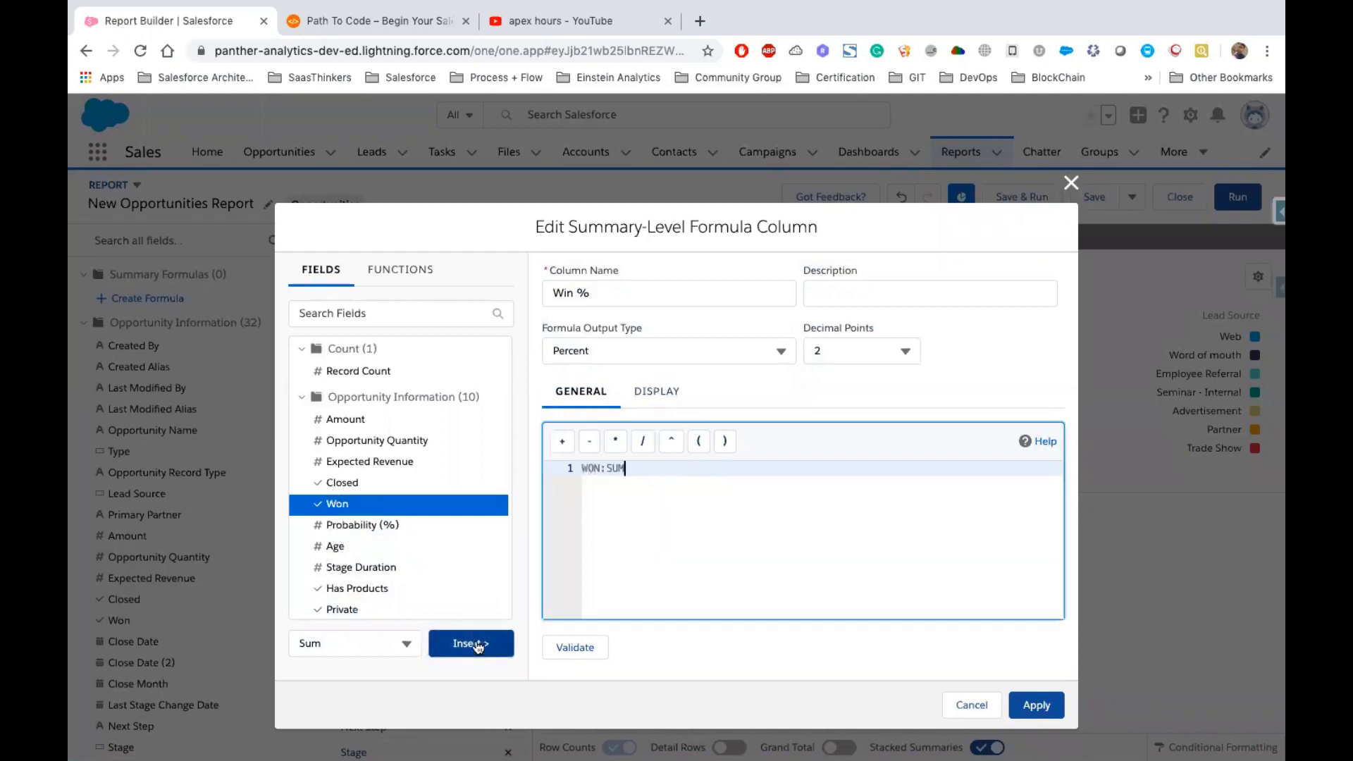
drag(637, 473, 574, 468)
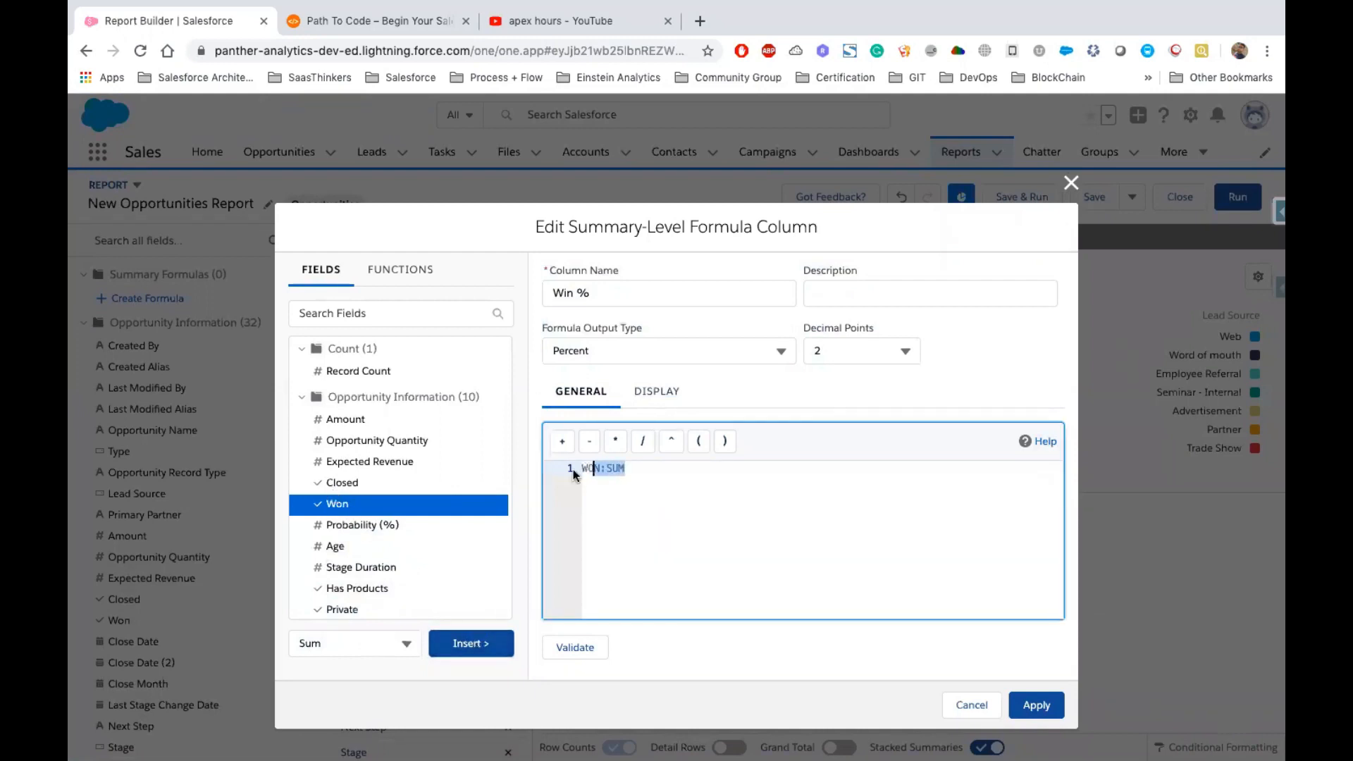
click(636, 467)
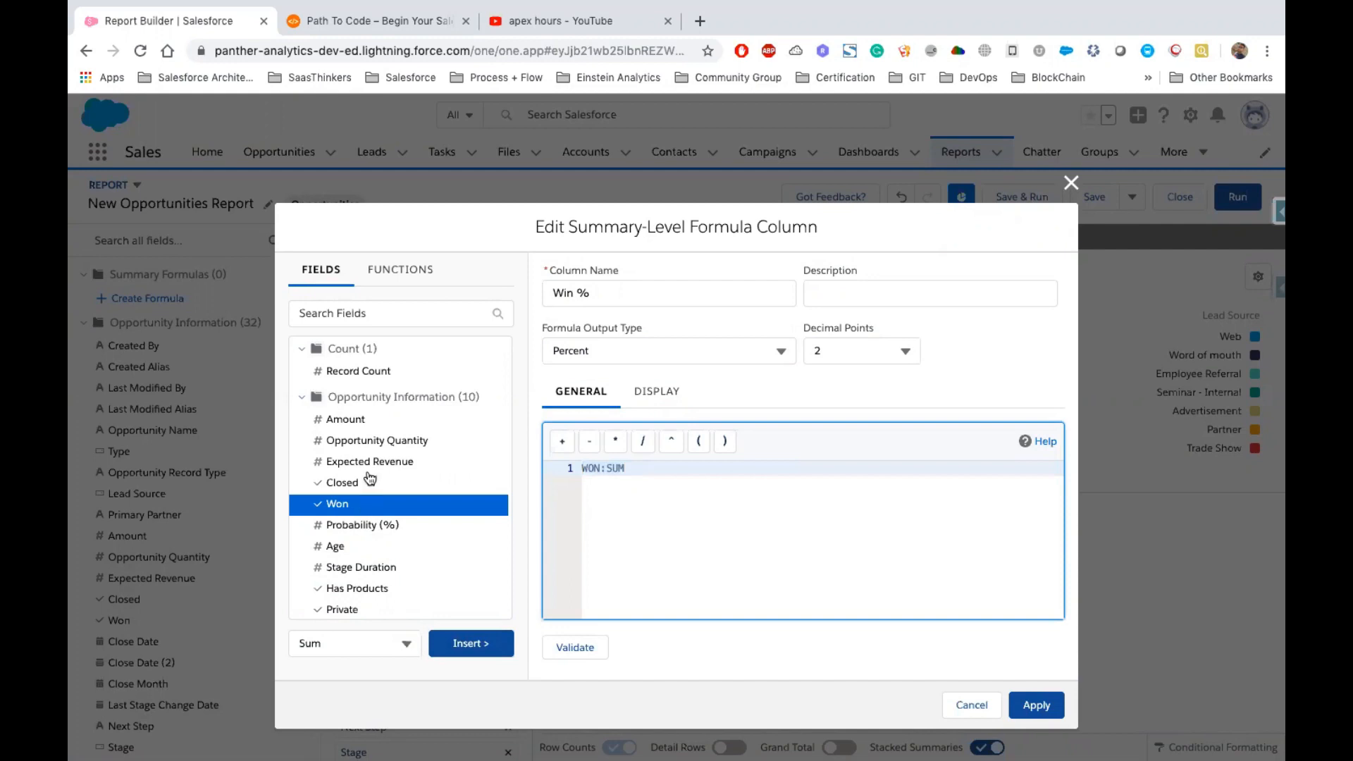
Add and remove a division sign after WON:SUM, then cancel the summary formula column
text(/)
scroll(362, 544, down, 1)
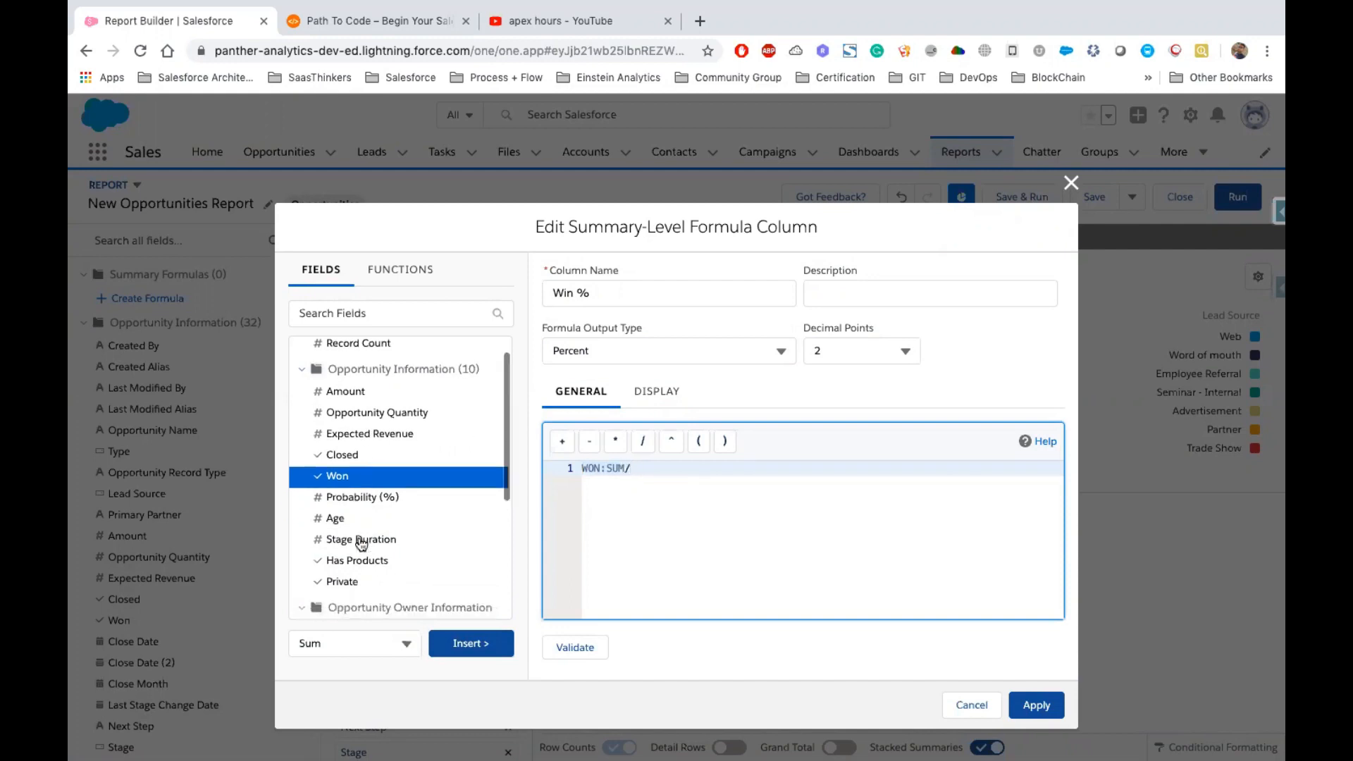
scroll(361, 543, down, 7)
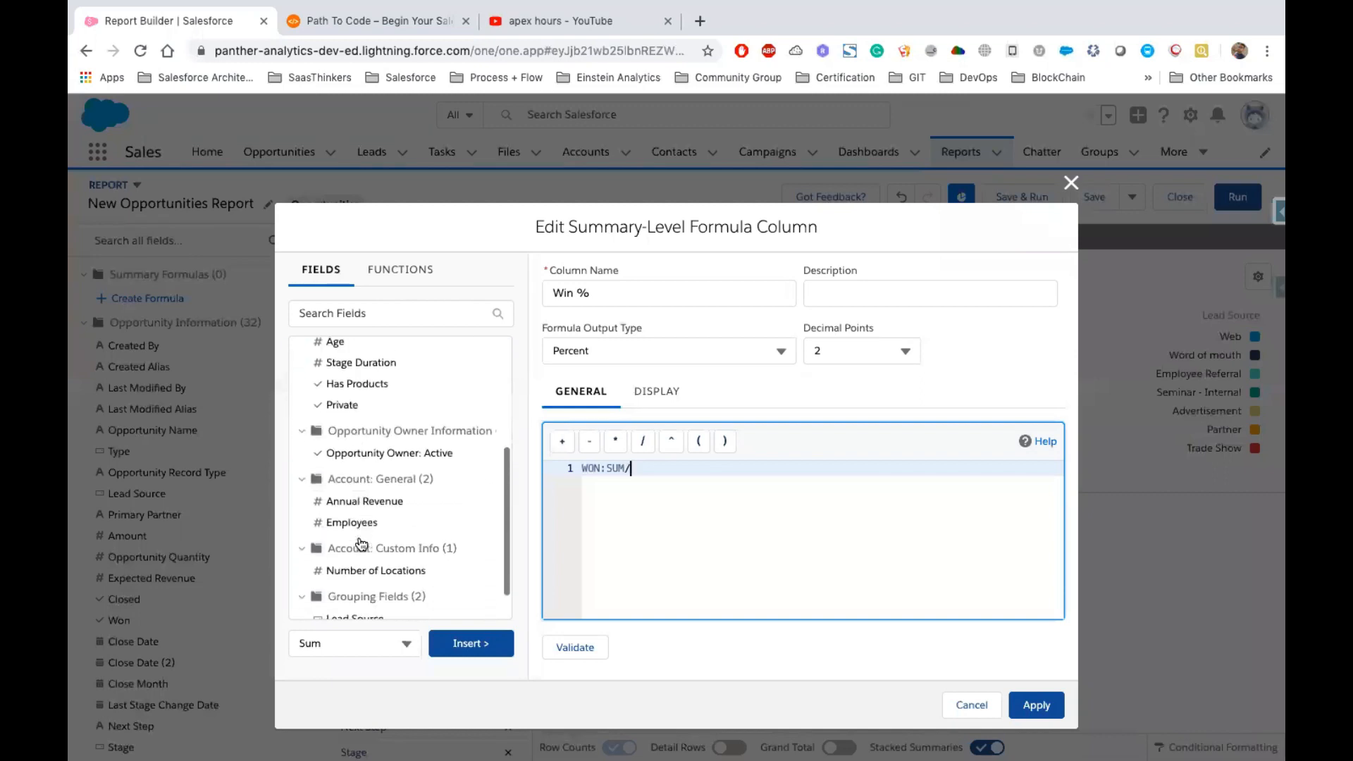
scroll(362, 544, up, 8)
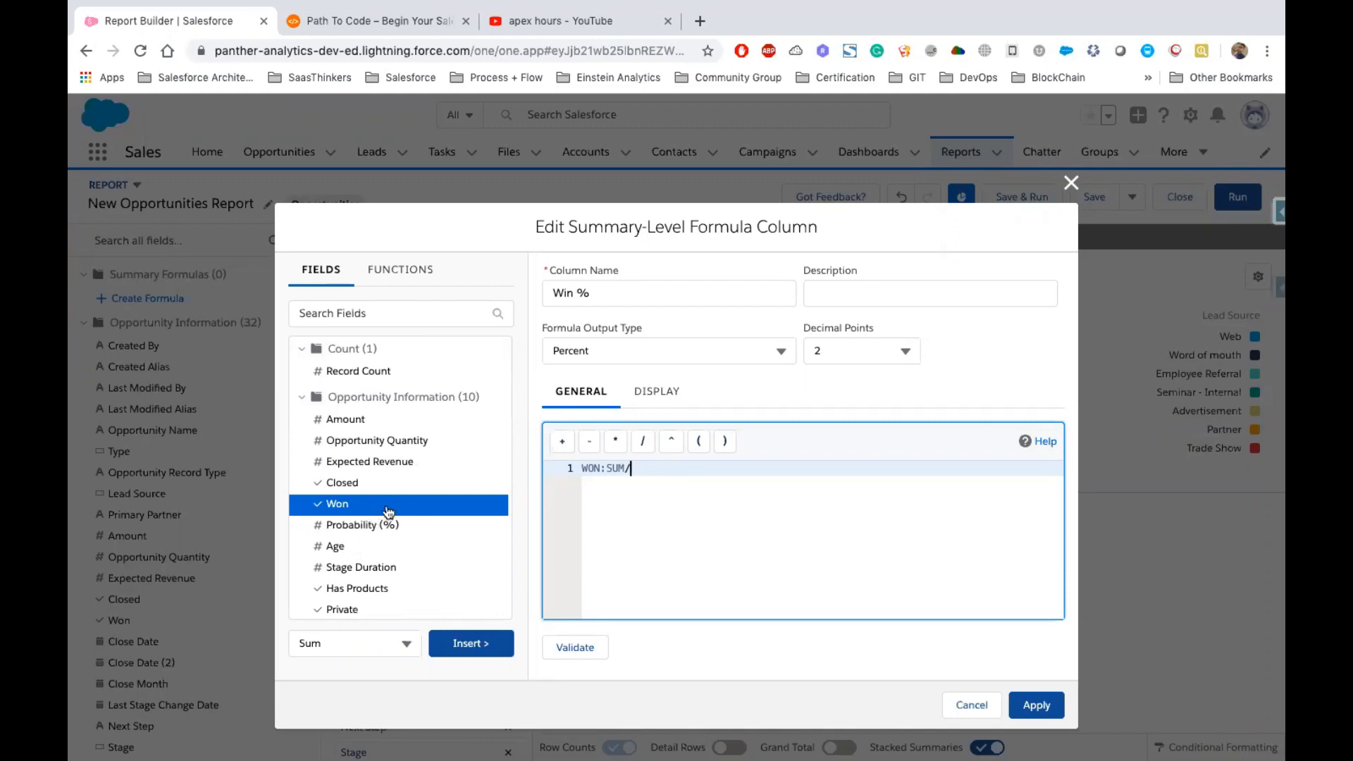
key(BackSpace)
drag(626, 467, 561, 477)
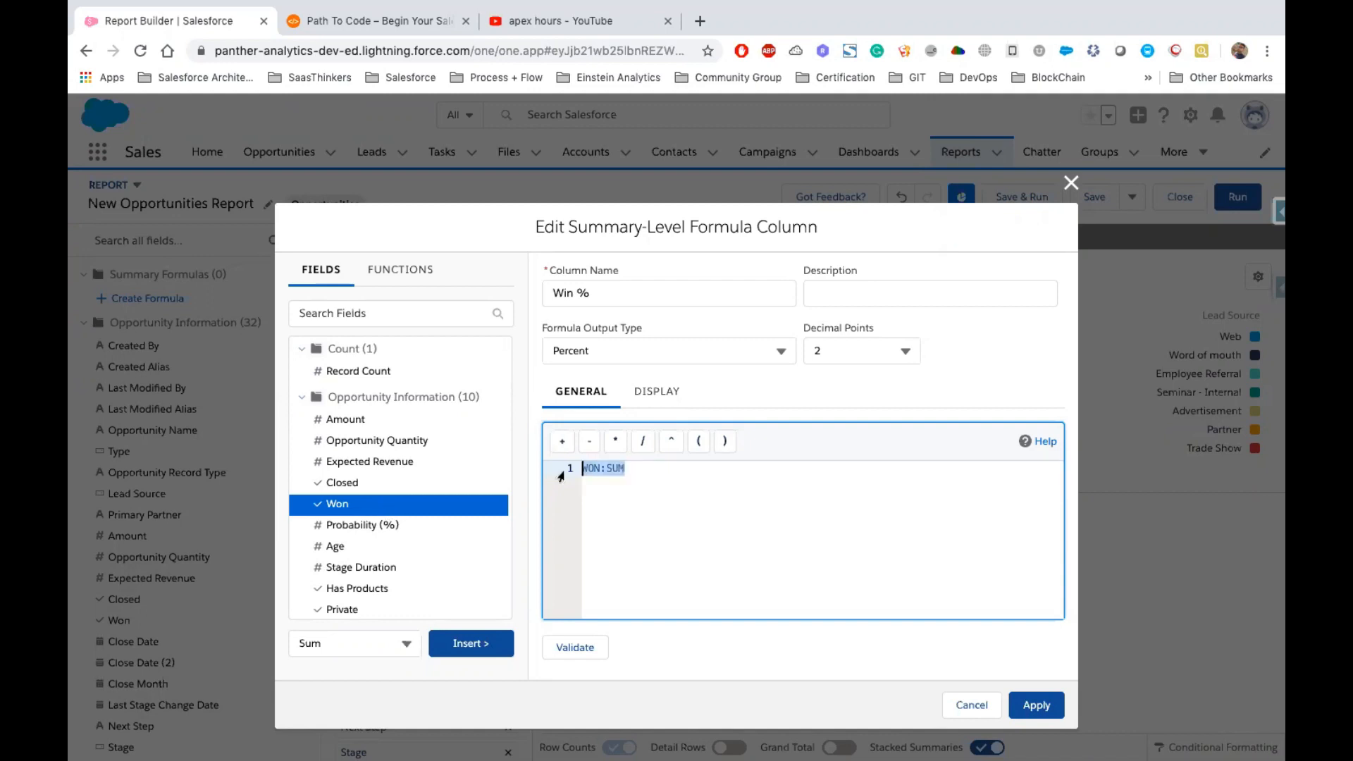
click(638, 475)
drag(638, 474, 573, 469)
click(641, 468)
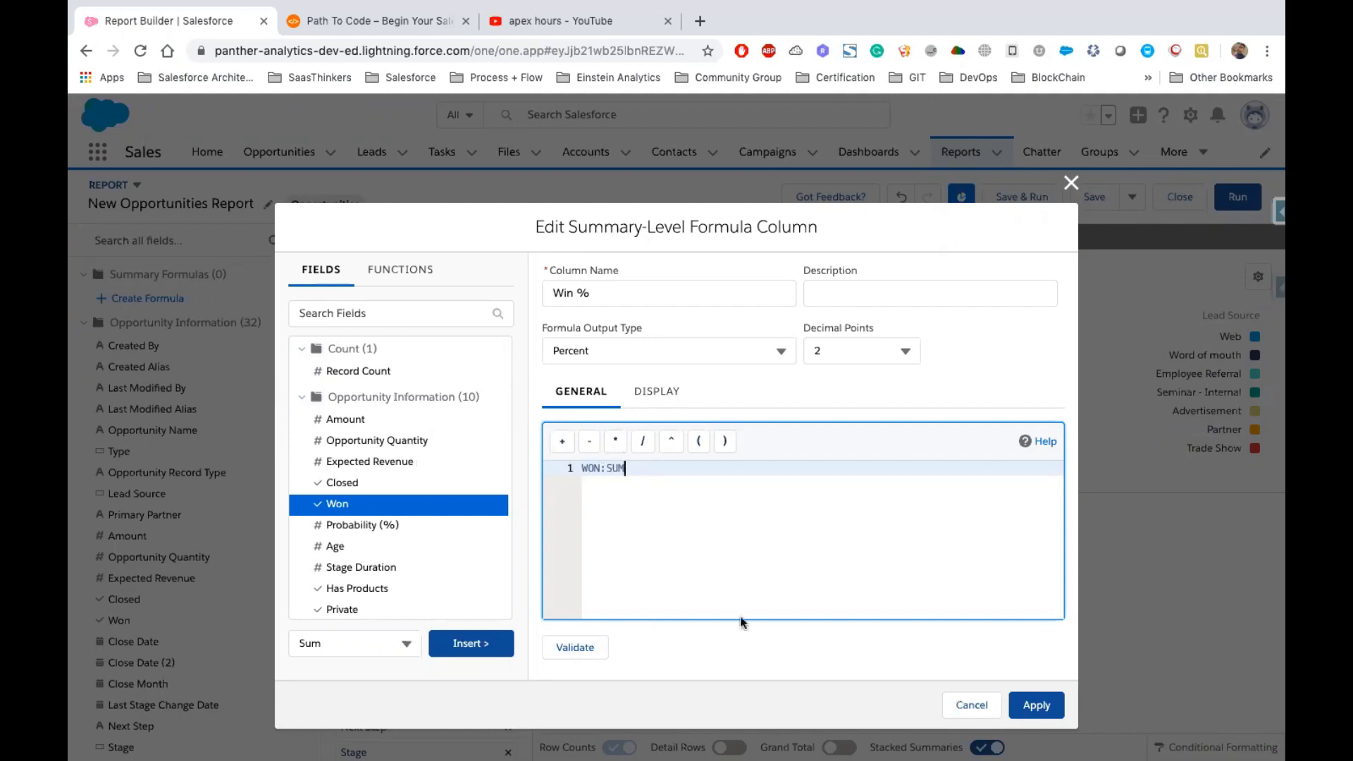
drag(634, 466, 557, 467)
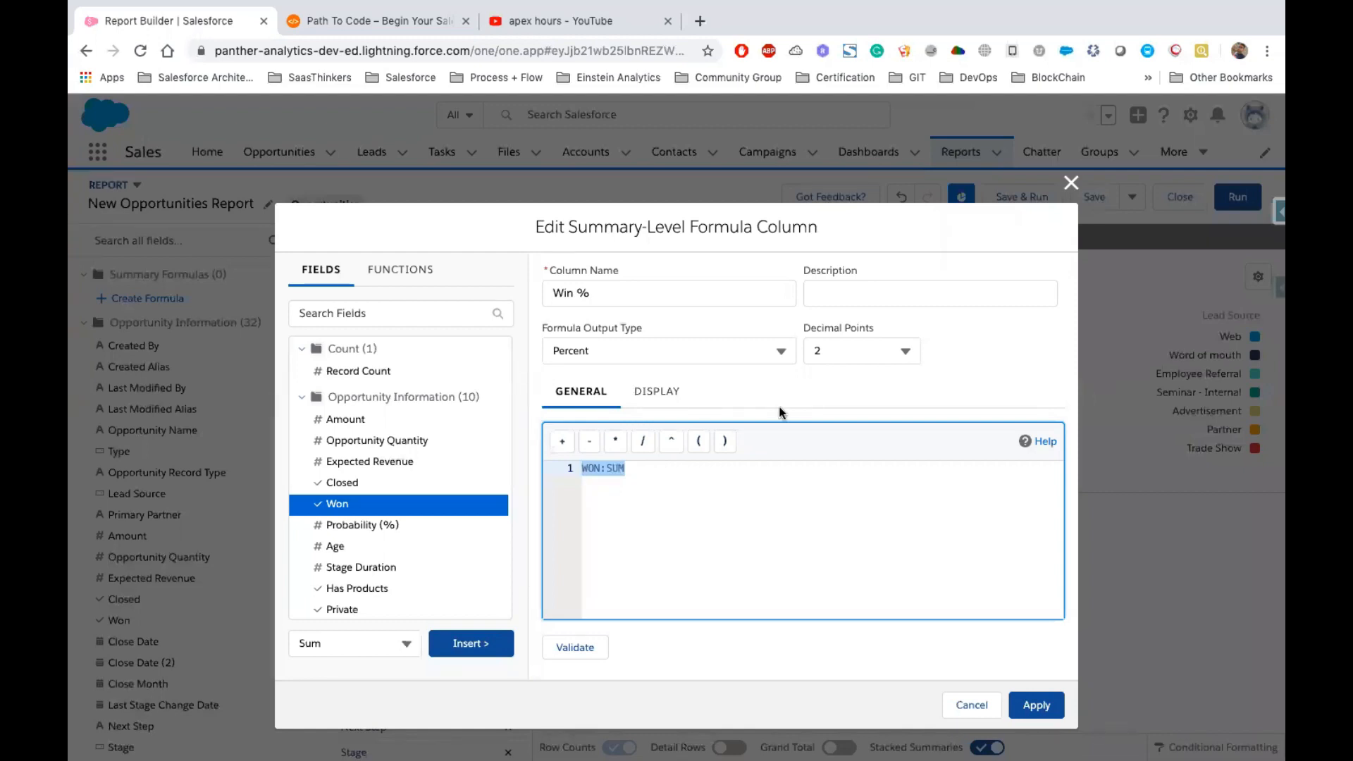
click(972, 706)
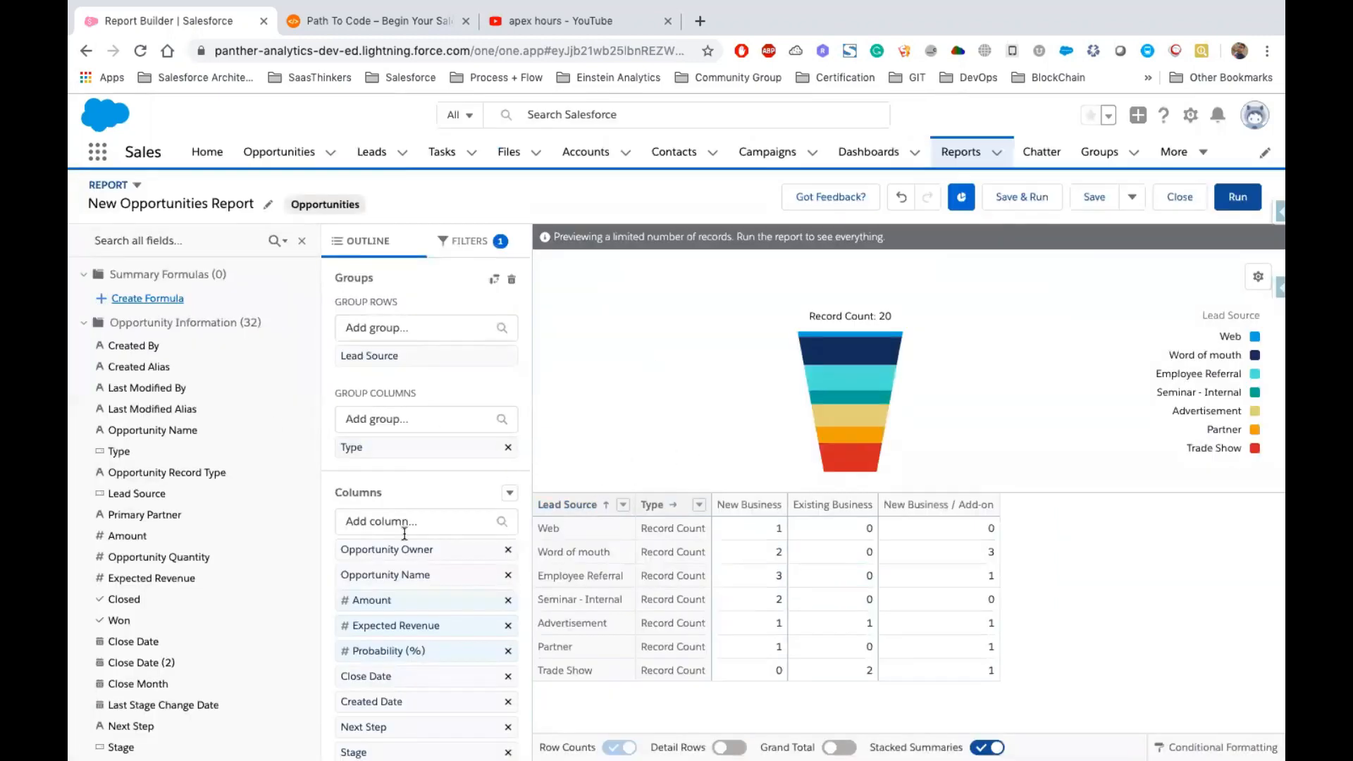
Summarize the Amount column by Sum in the report preview
scroll(459, 574, down, 1)
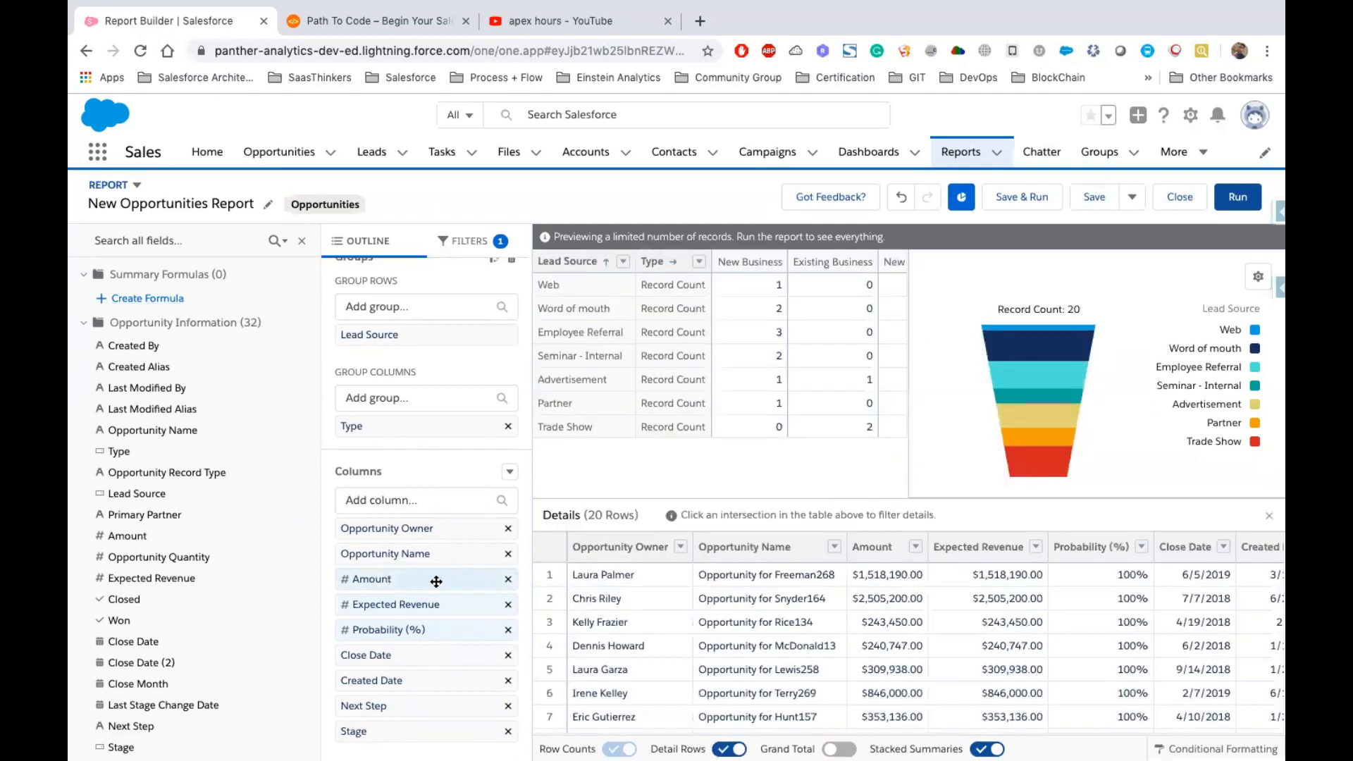
scroll(775, 575, right, 3)
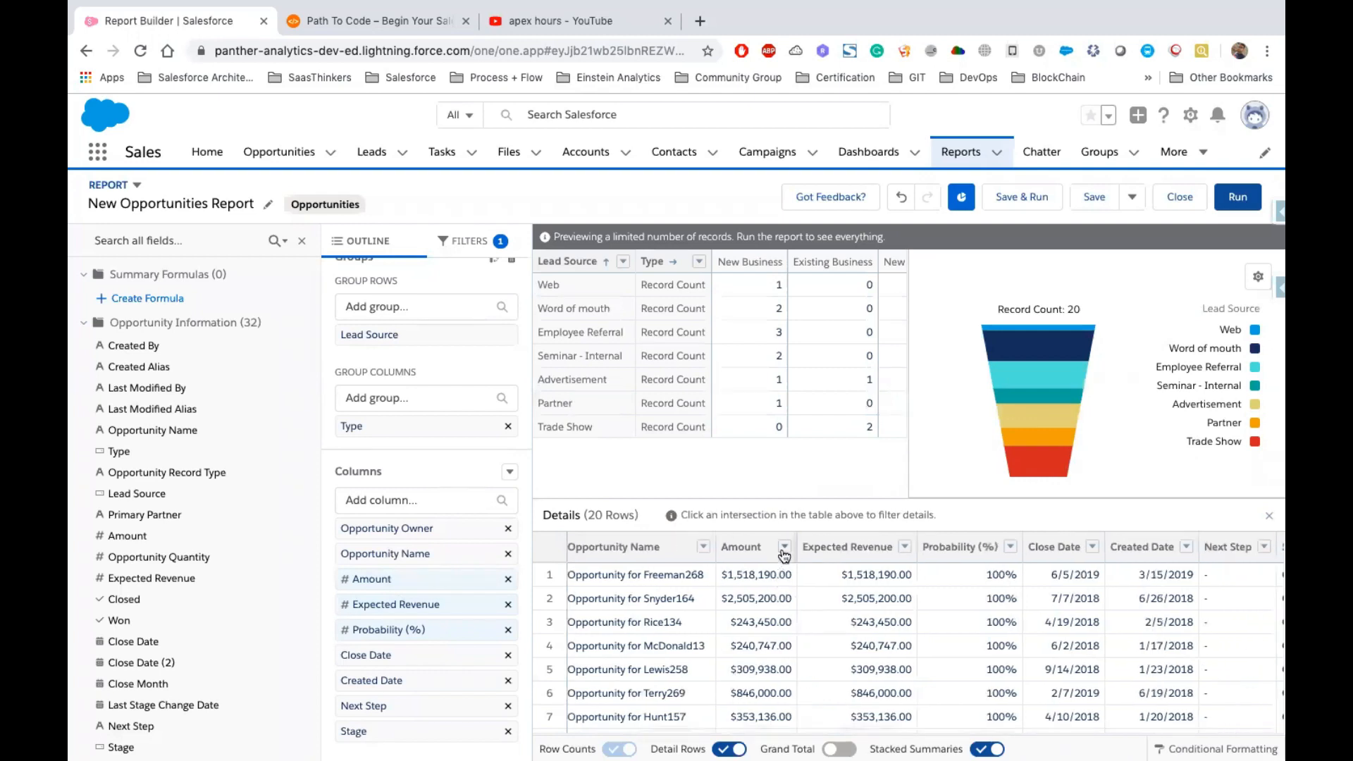
click(784, 547)
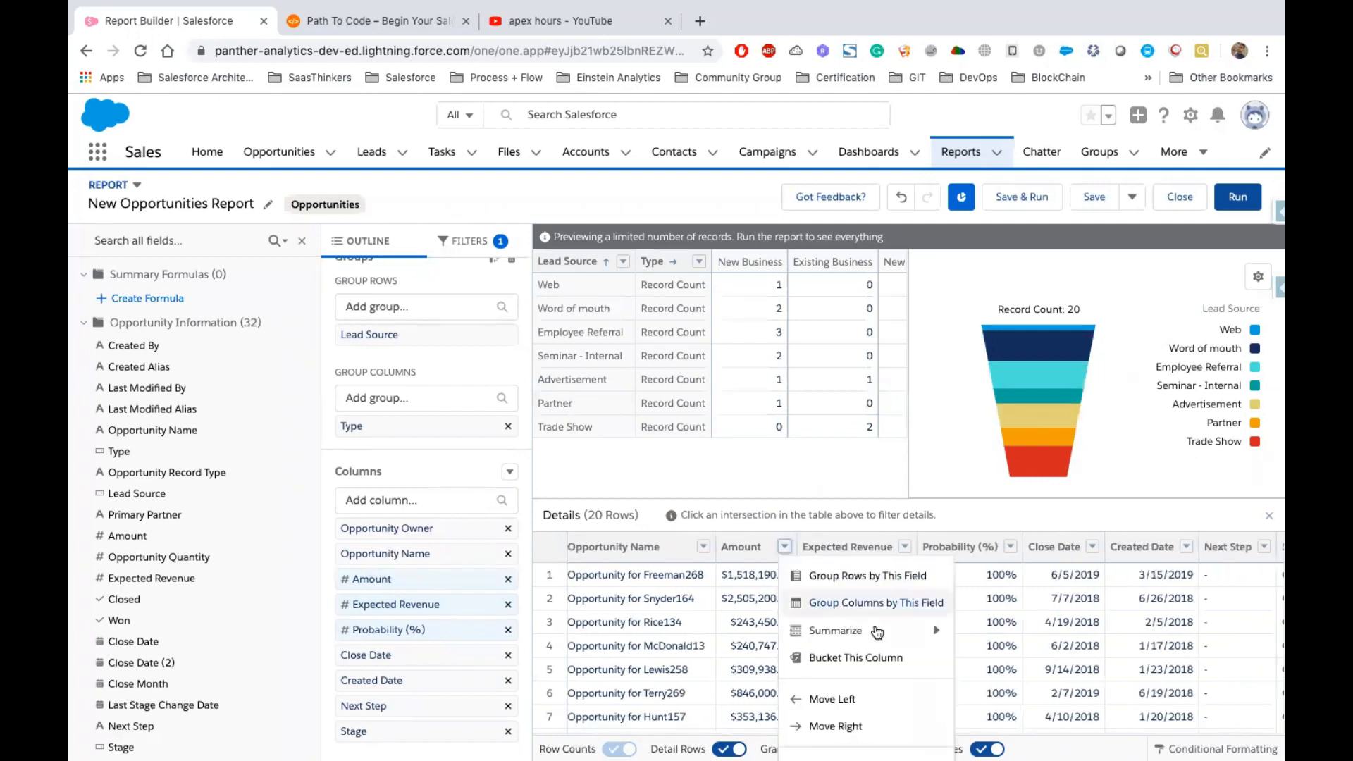
mouse_move(886, 636)
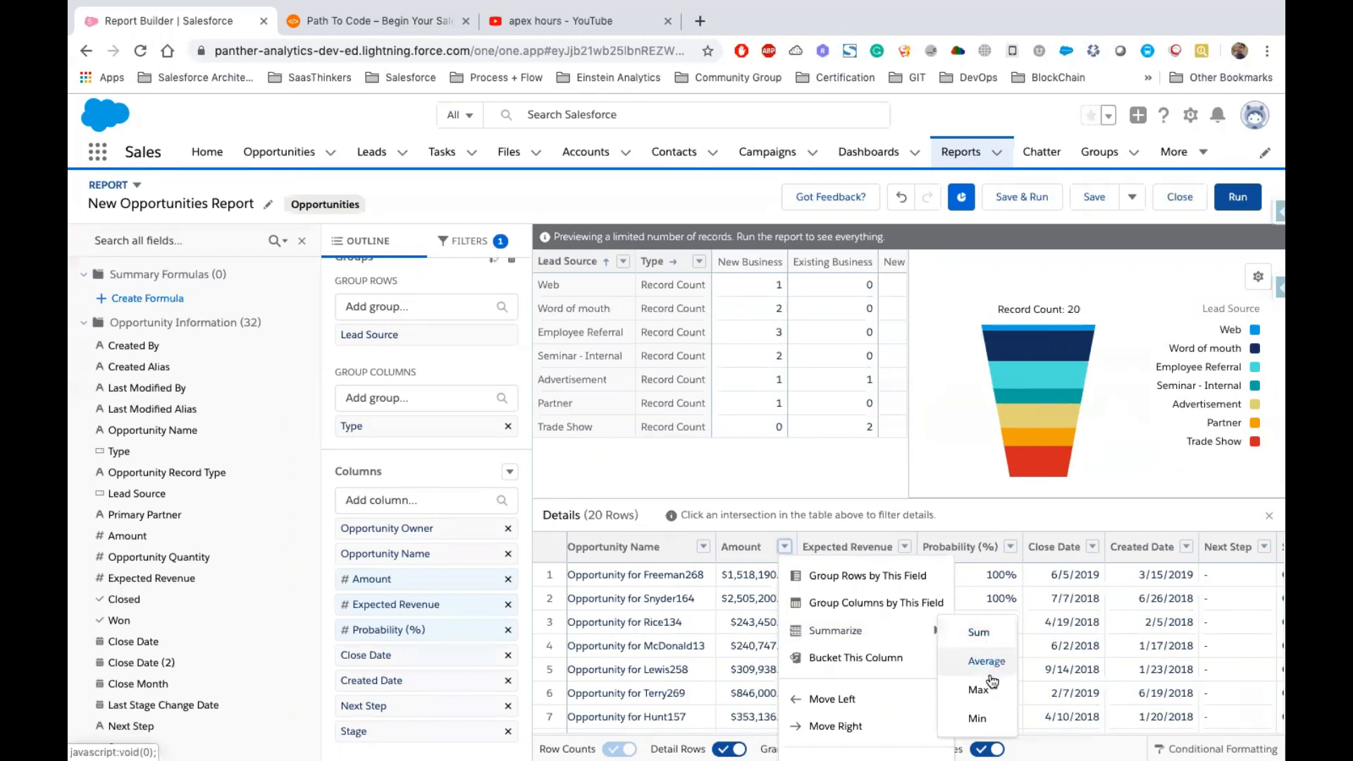
click(981, 639)
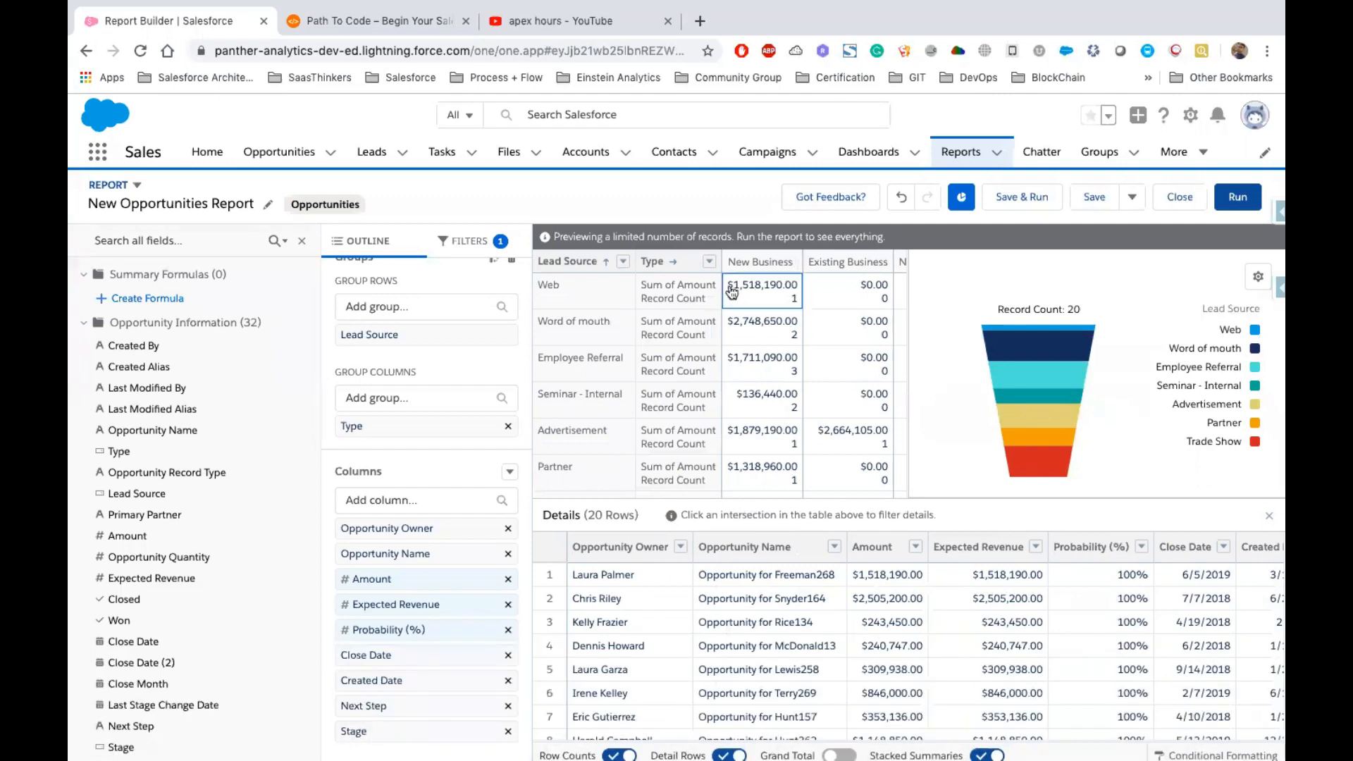
Filter the detail rows by the Word of mouth and New Business / Add-on summary intersection
drag(762, 291, 796, 289)
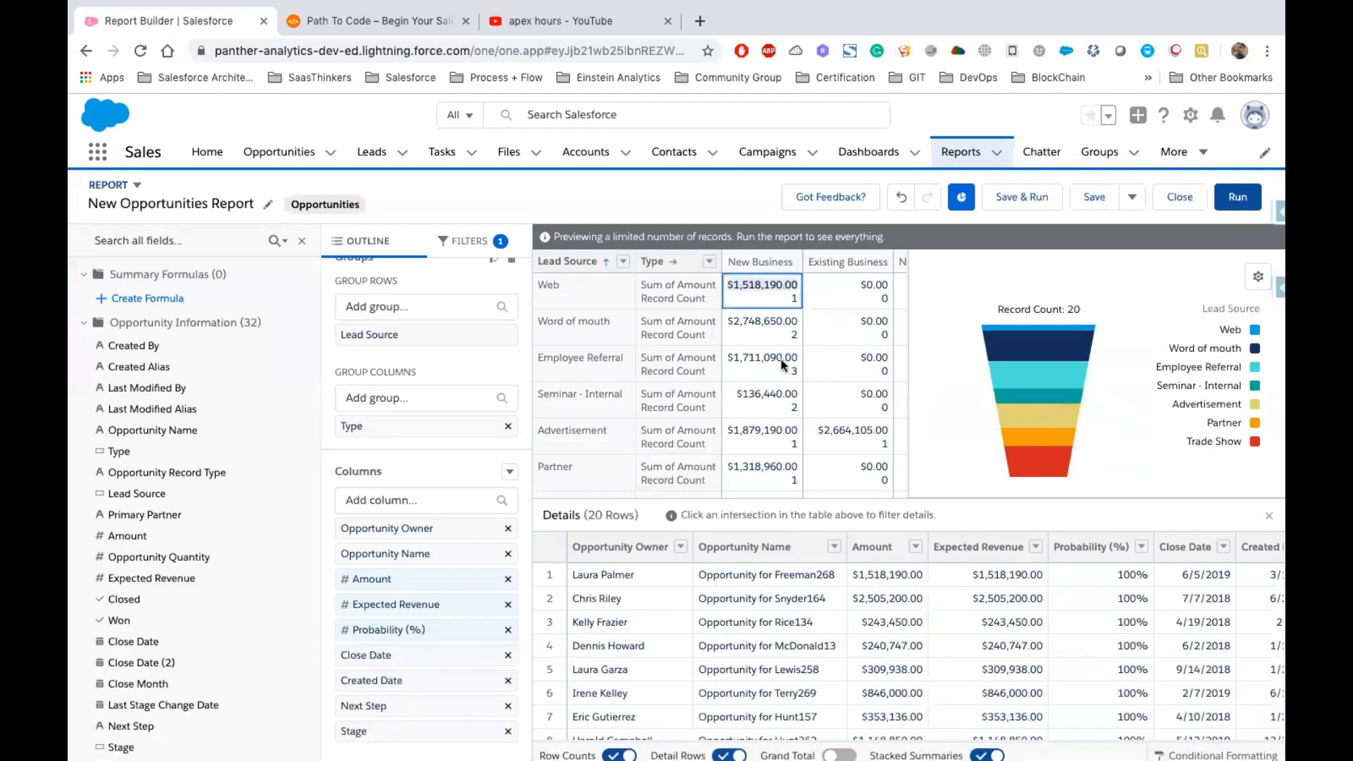
click(842, 290)
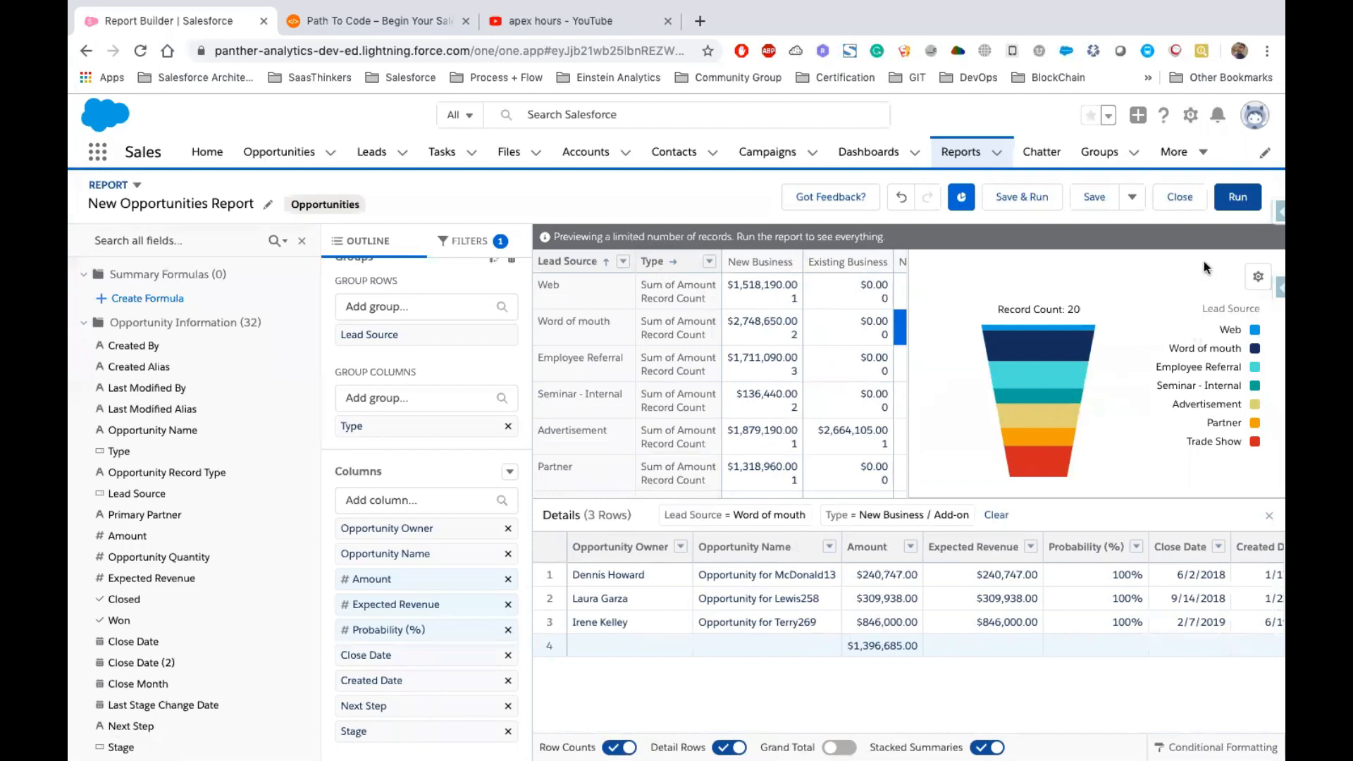
Run the report and change its chart type to Stacked Column
click(1233, 204)
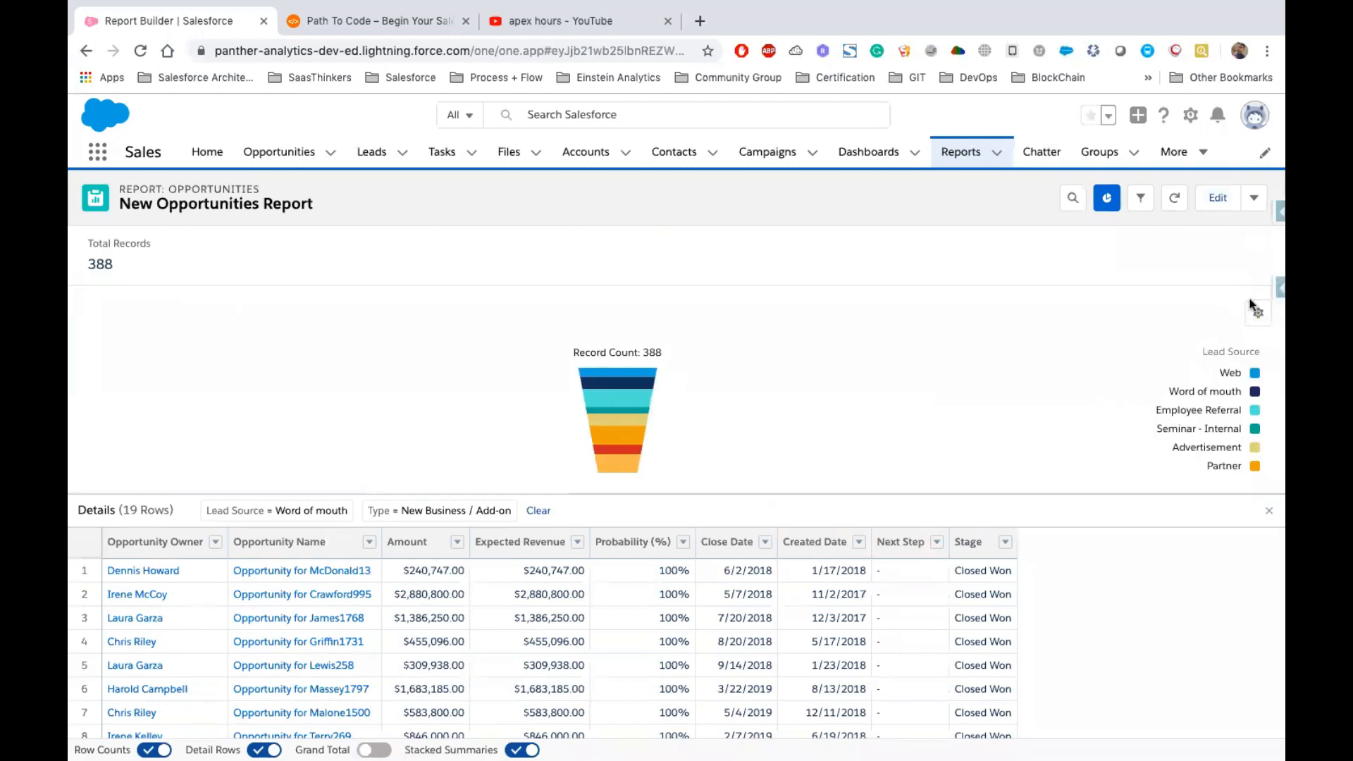
click(1258, 314)
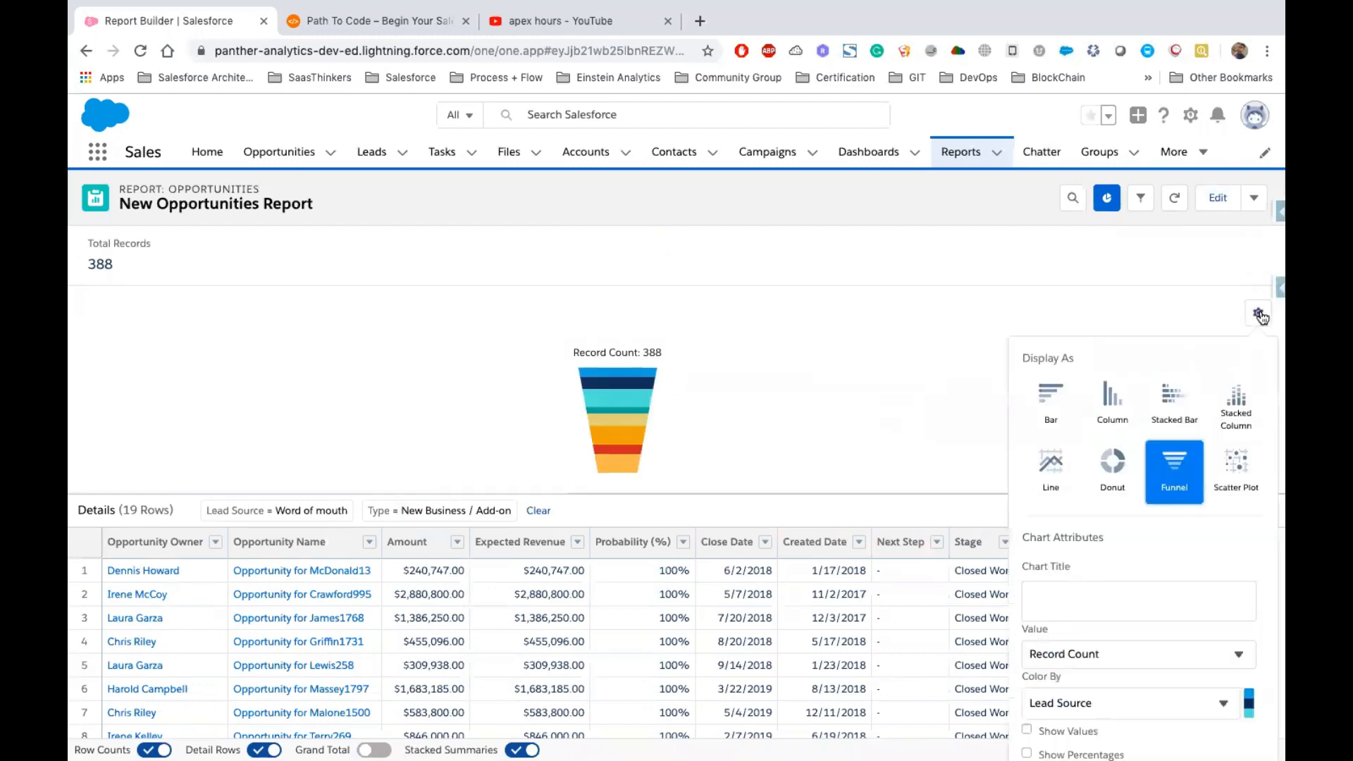
click(1236, 462)
scroll(1237, 462, down, 3)
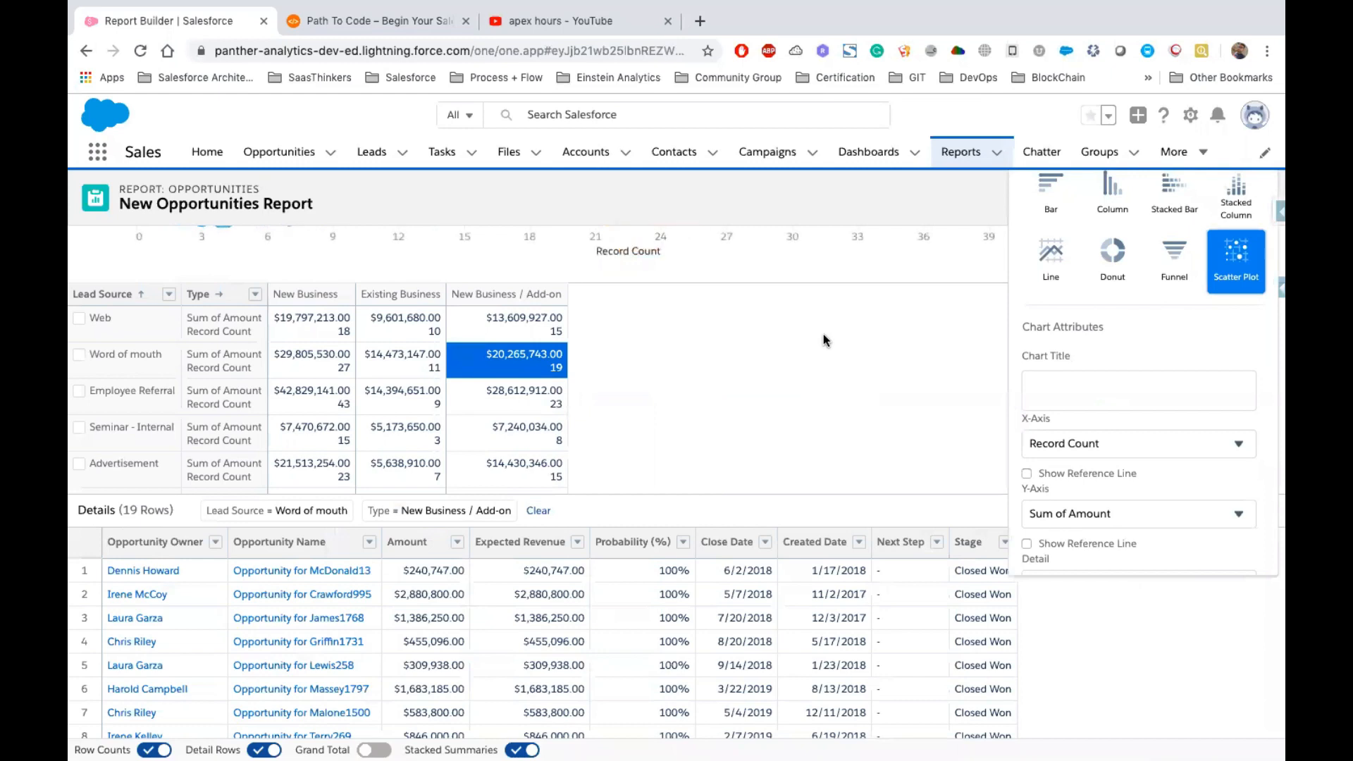
scroll(823, 334, up, 3)
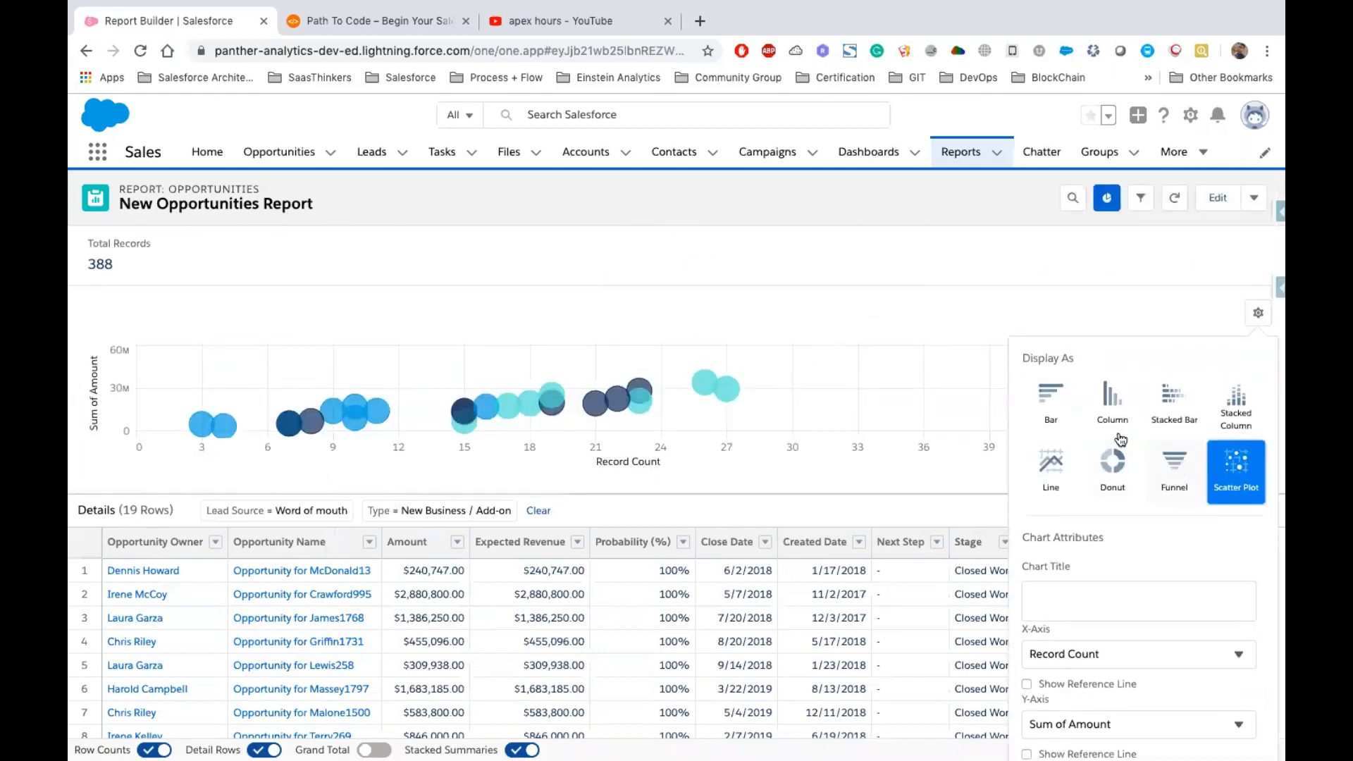
click(1232, 426)
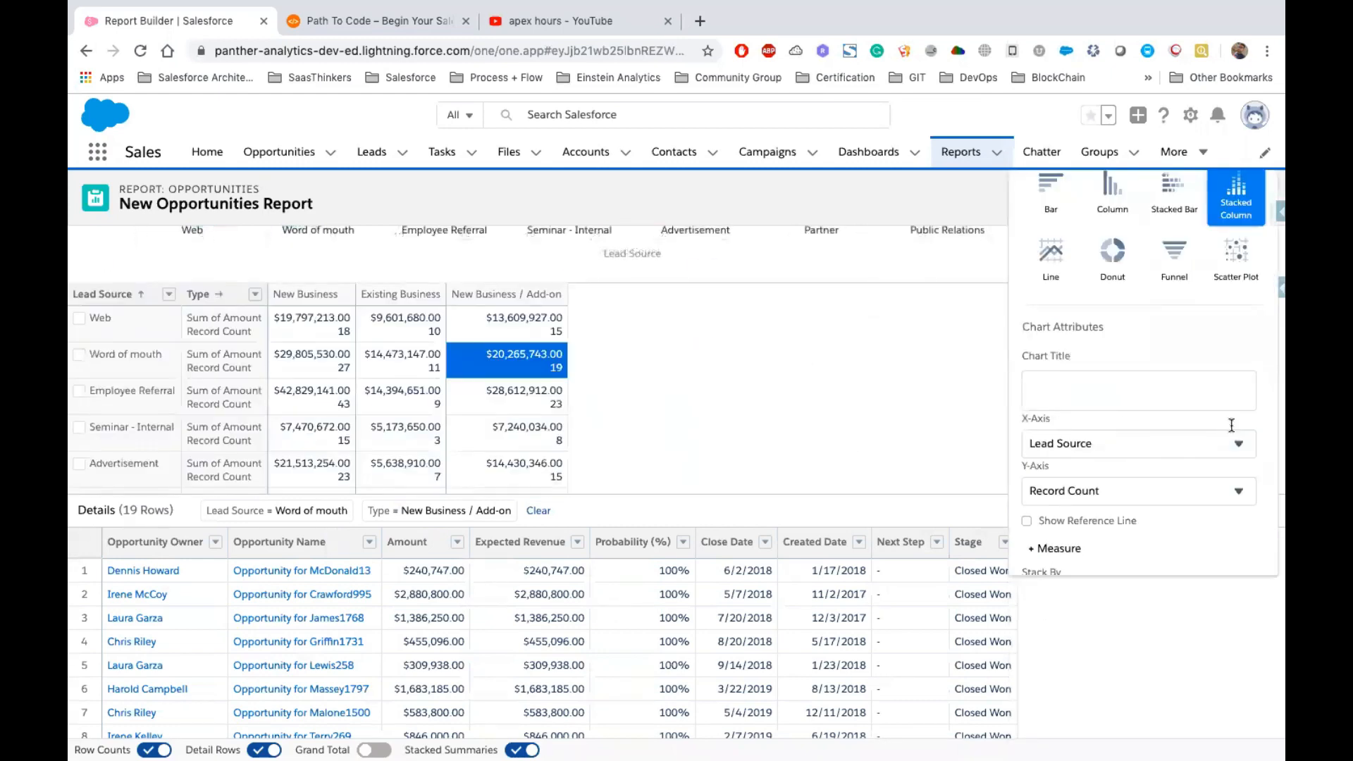
scroll(768, 313, down, 5)
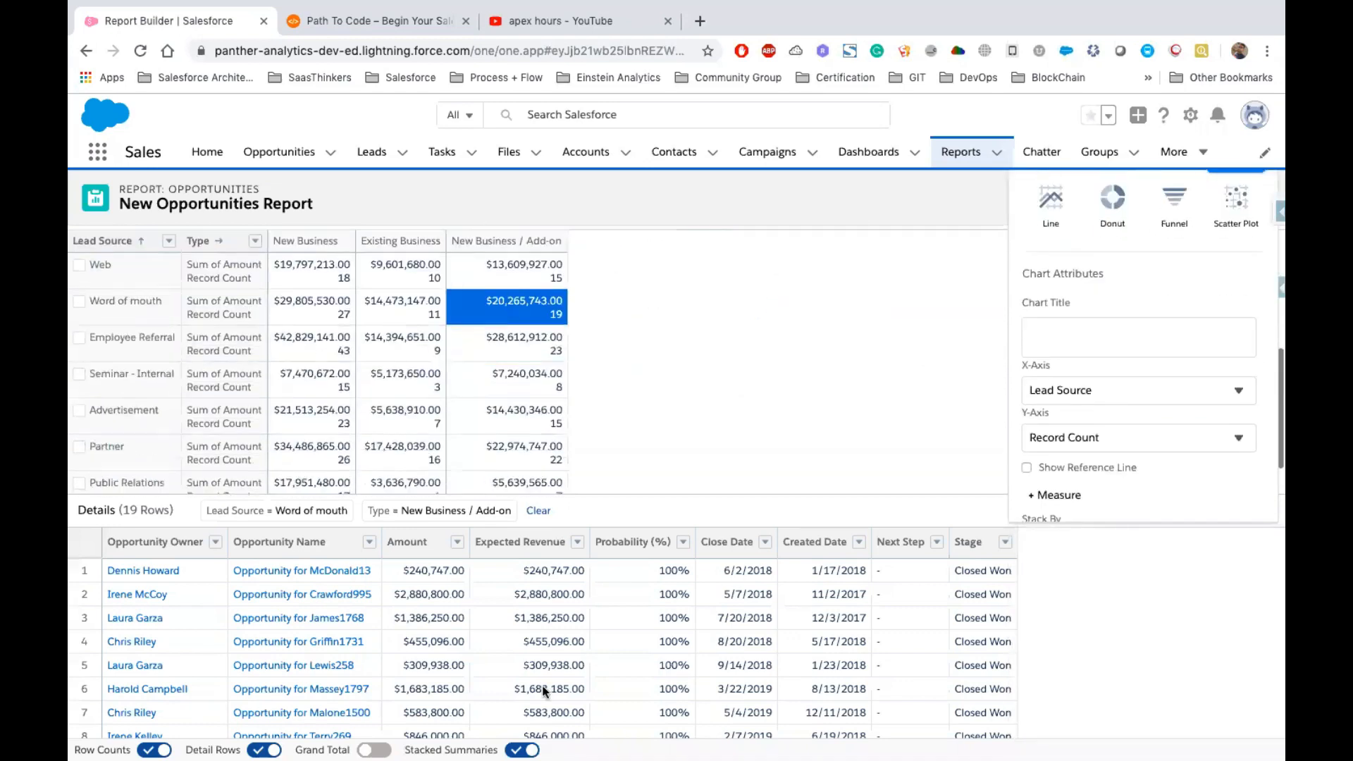
Hide the detail rows in the run report
click(264, 749)
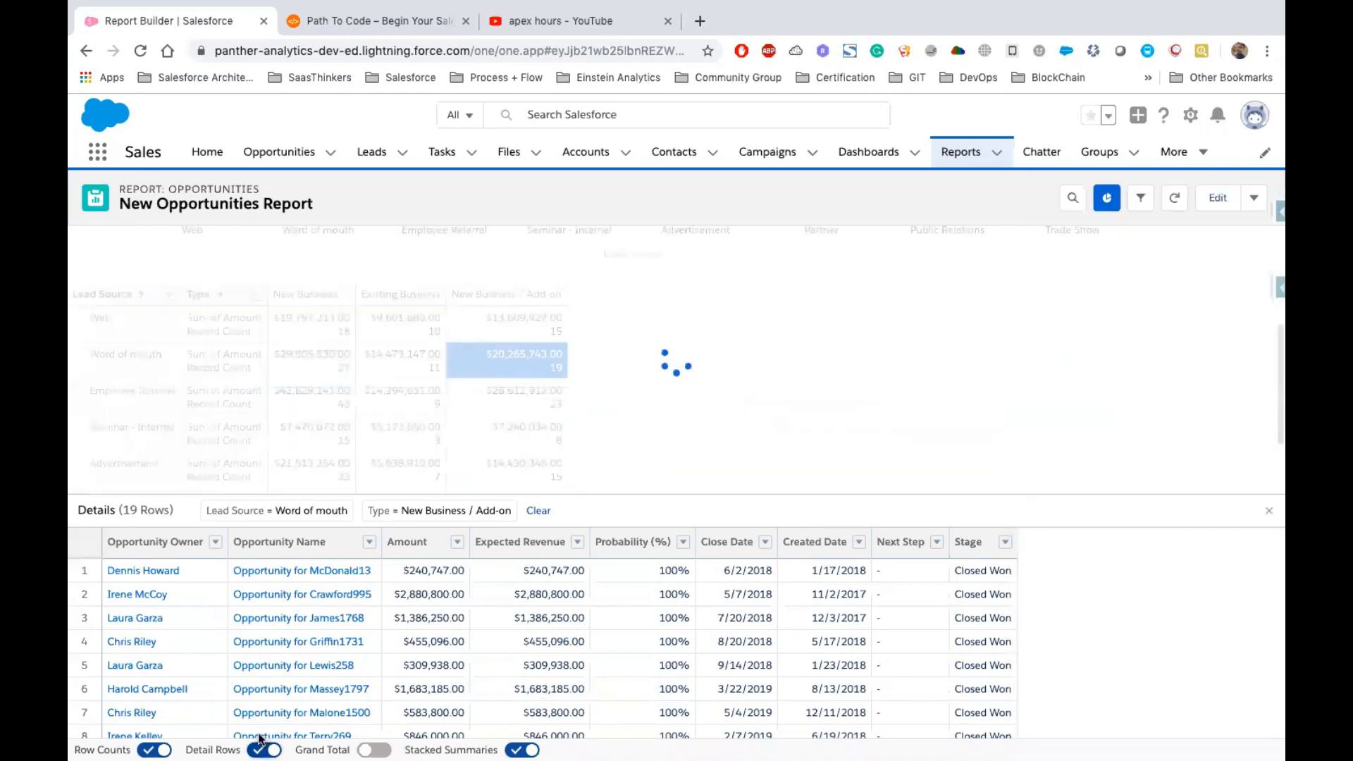
scroll(768, 679, down, 3)
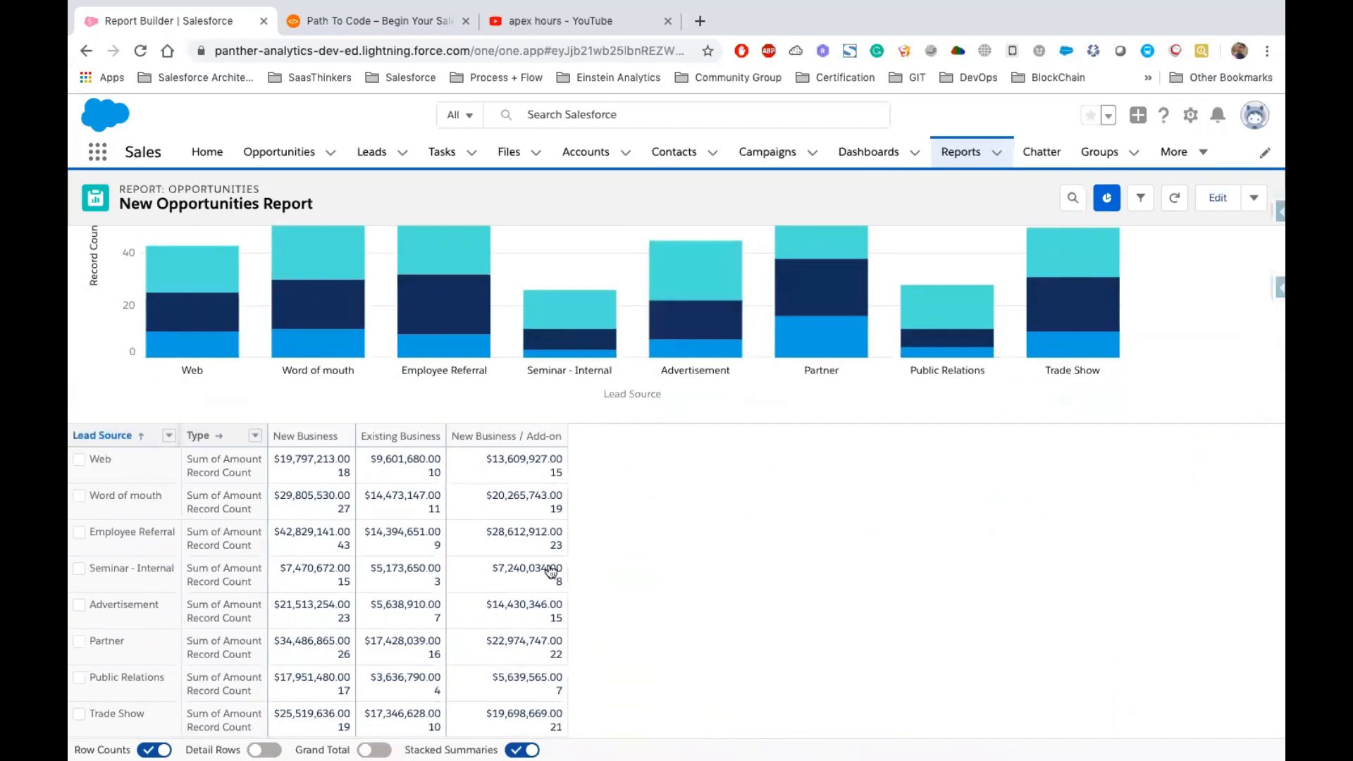
scroll(726, 661, up, 3)
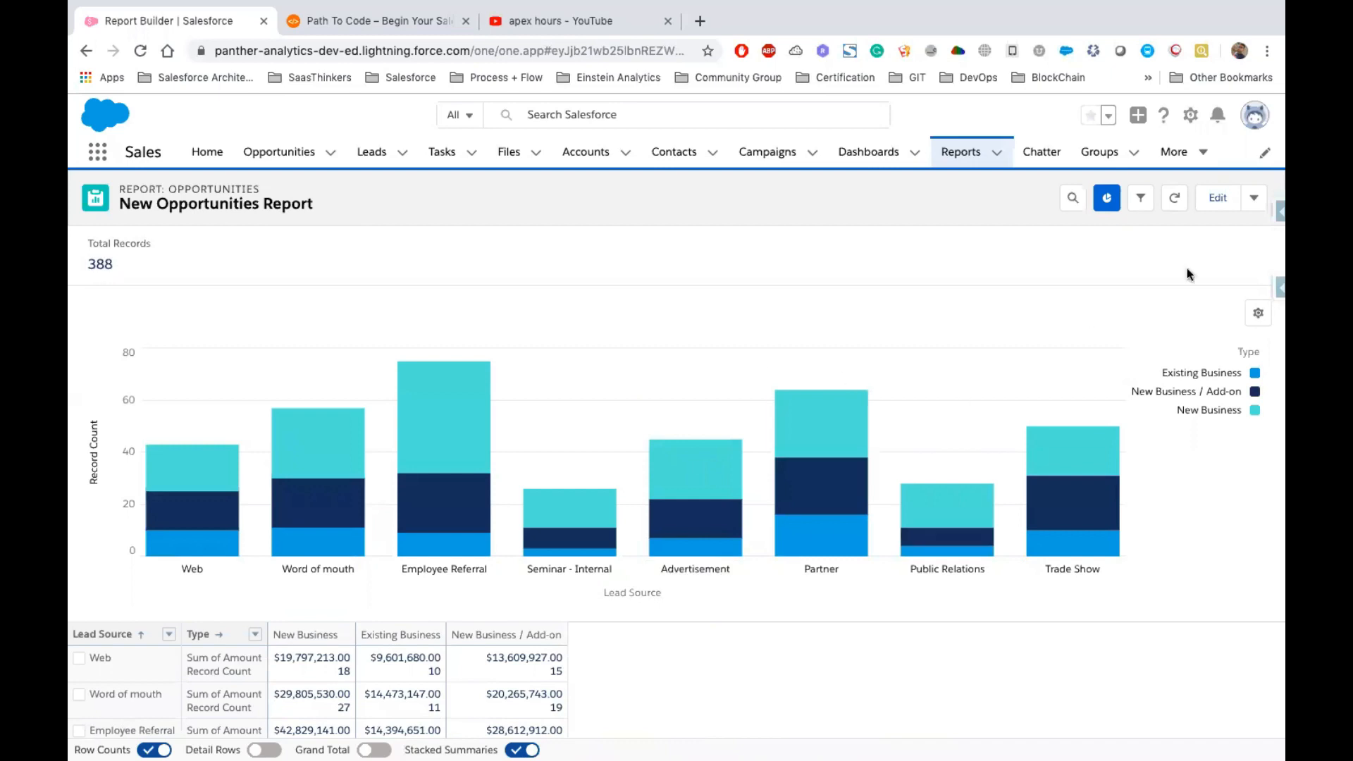
Open the save dialog and name the report All Opportunities
click(1256, 203)
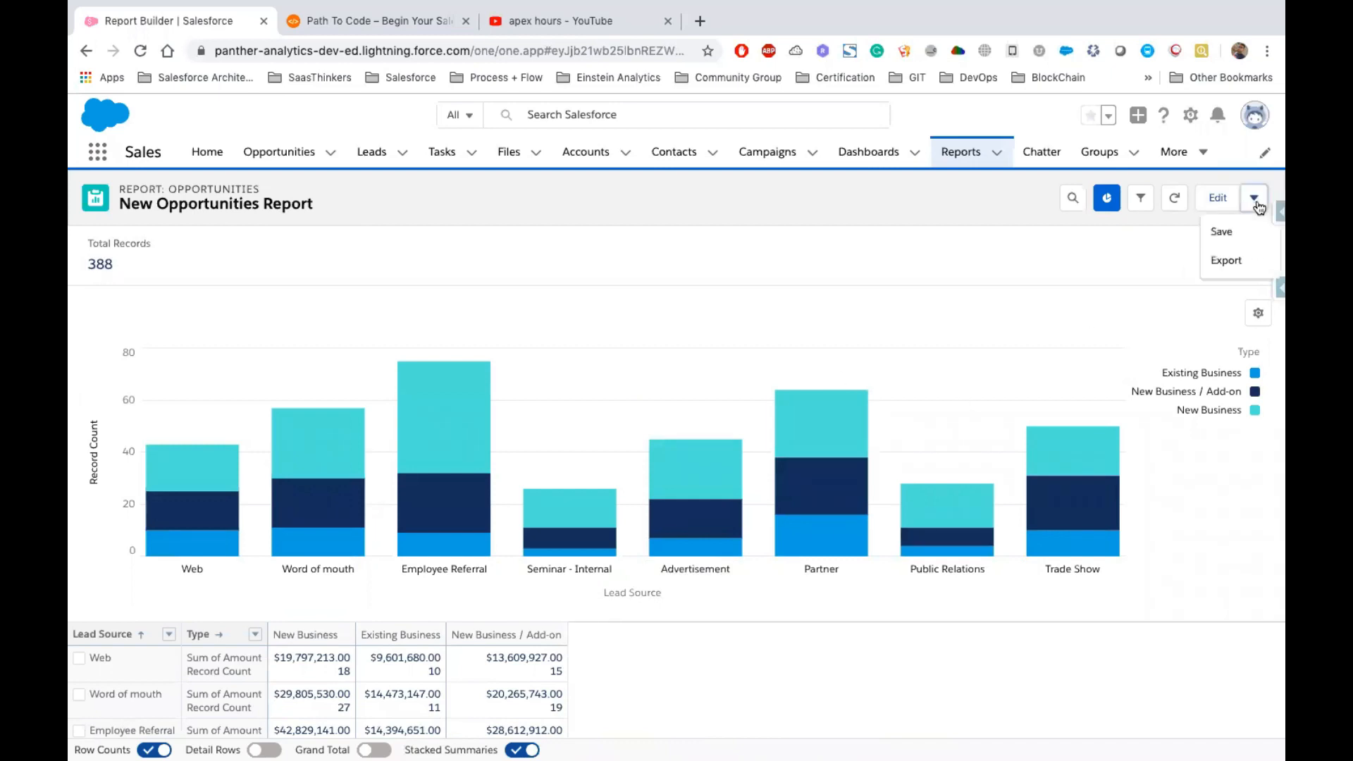
click(1232, 230)
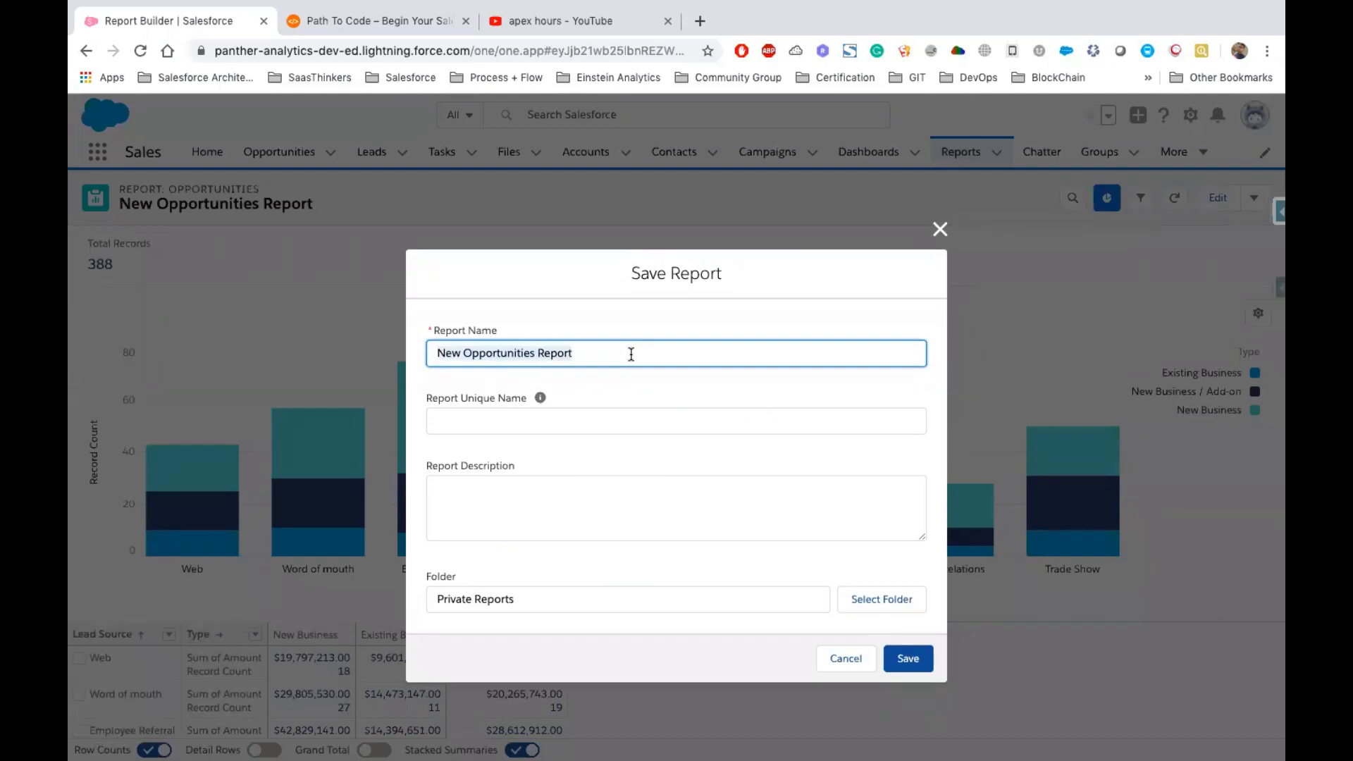
text(All Opp)
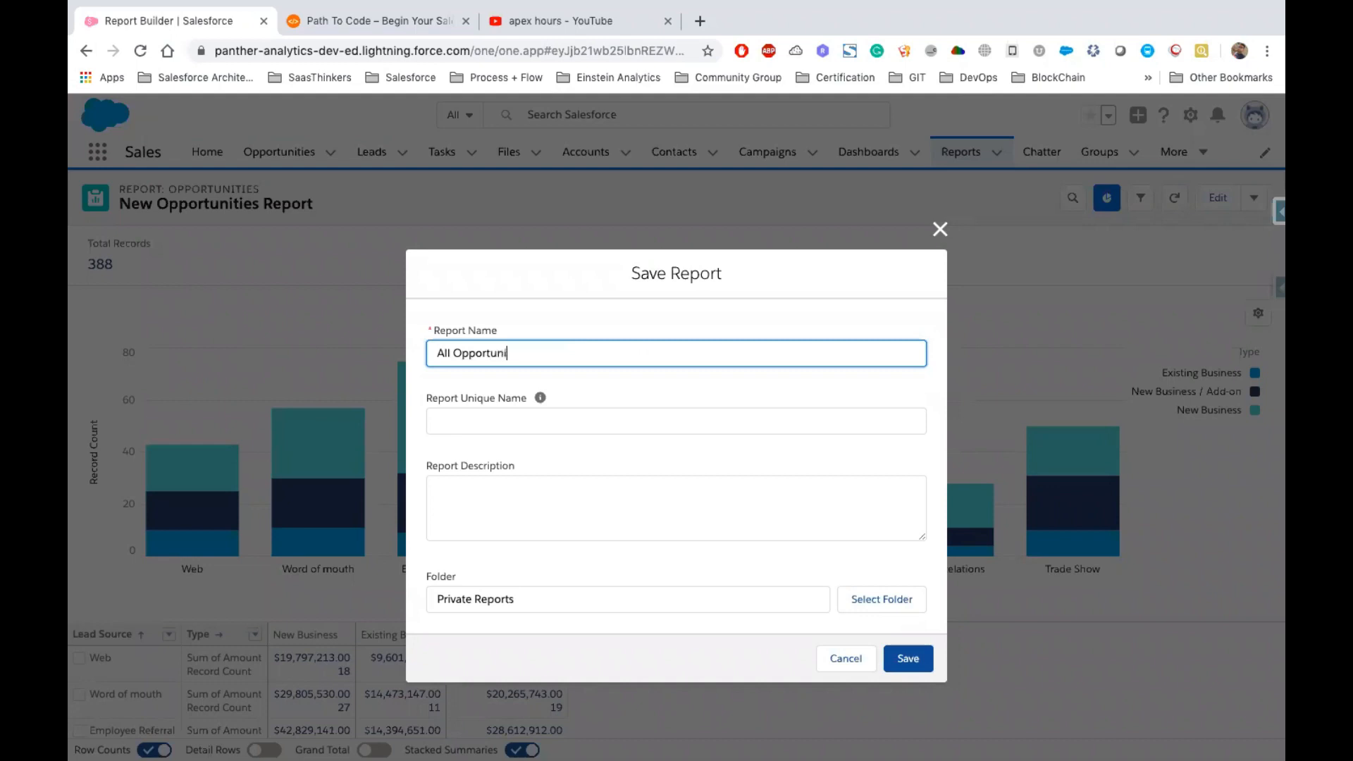
key(Tab)
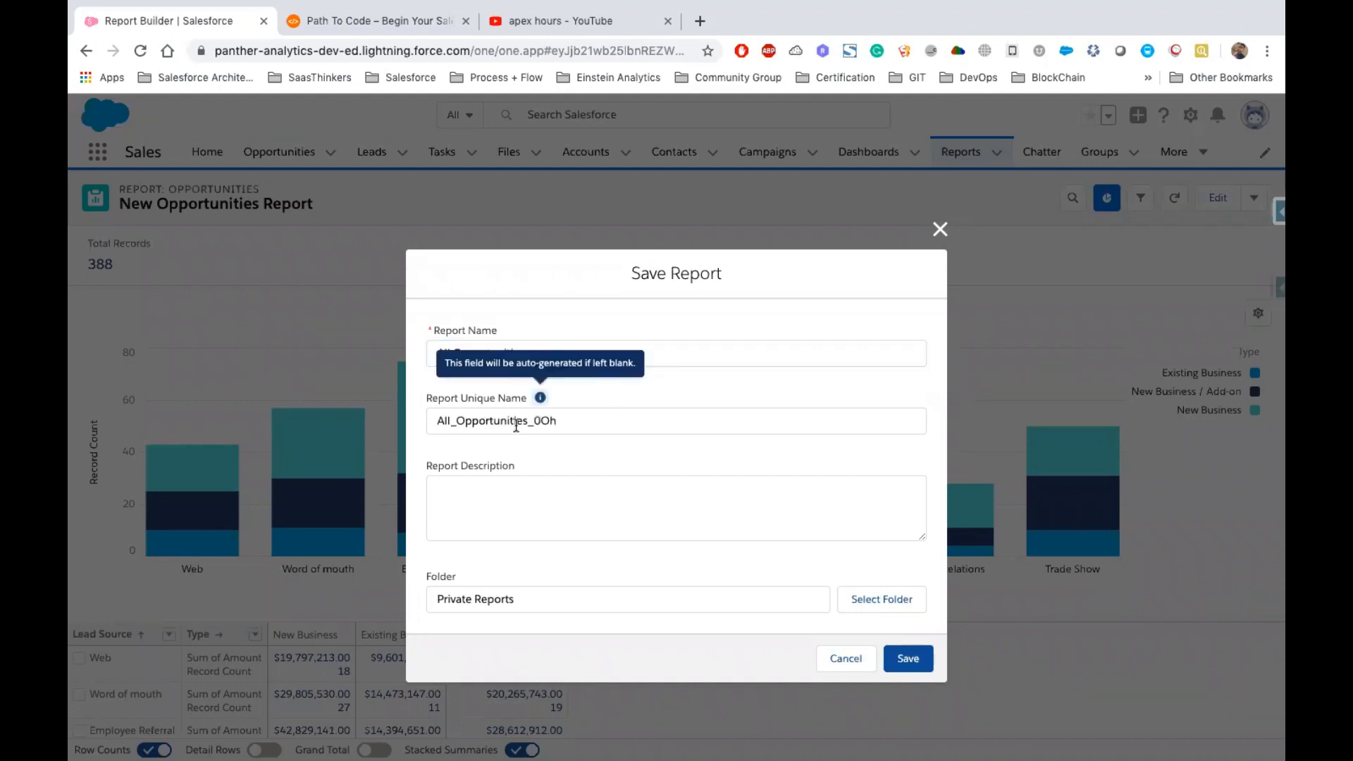
drag(564, 421, 427, 422)
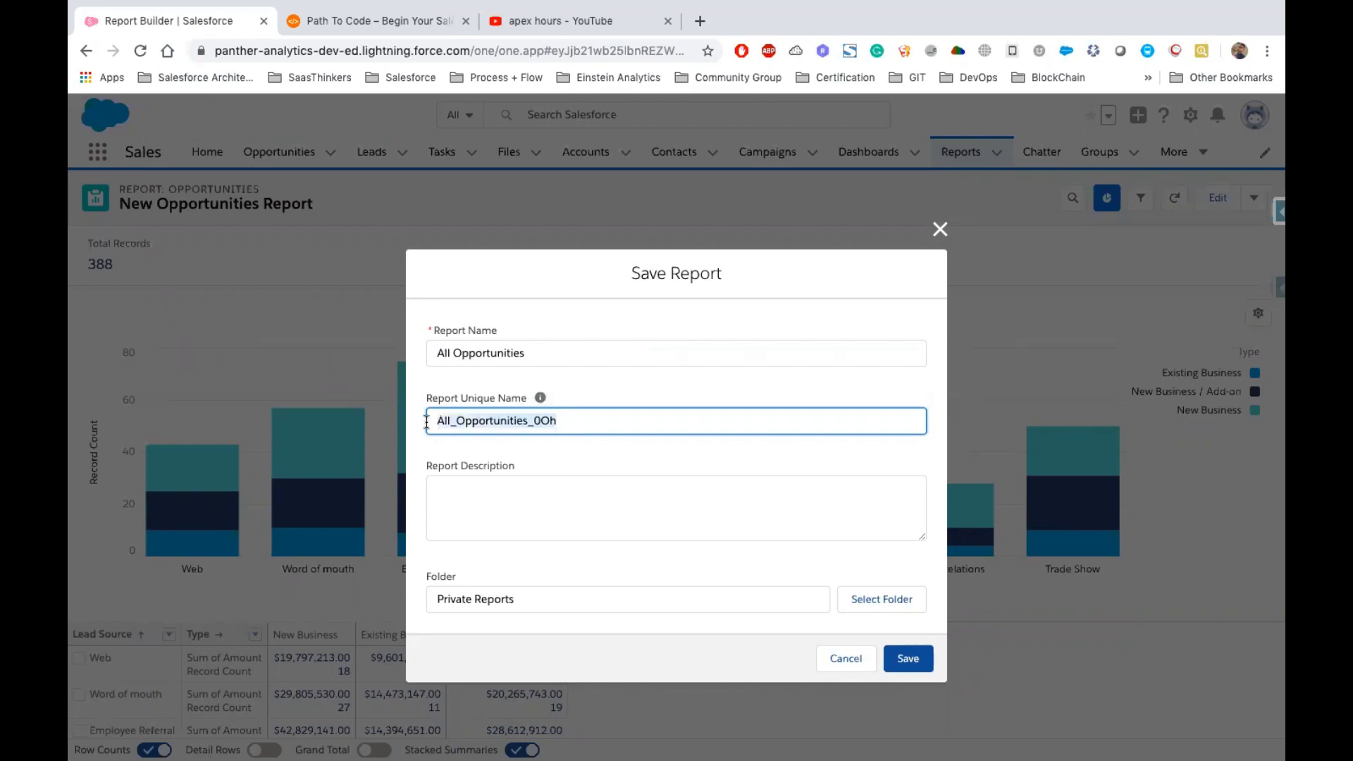
click(580, 420)
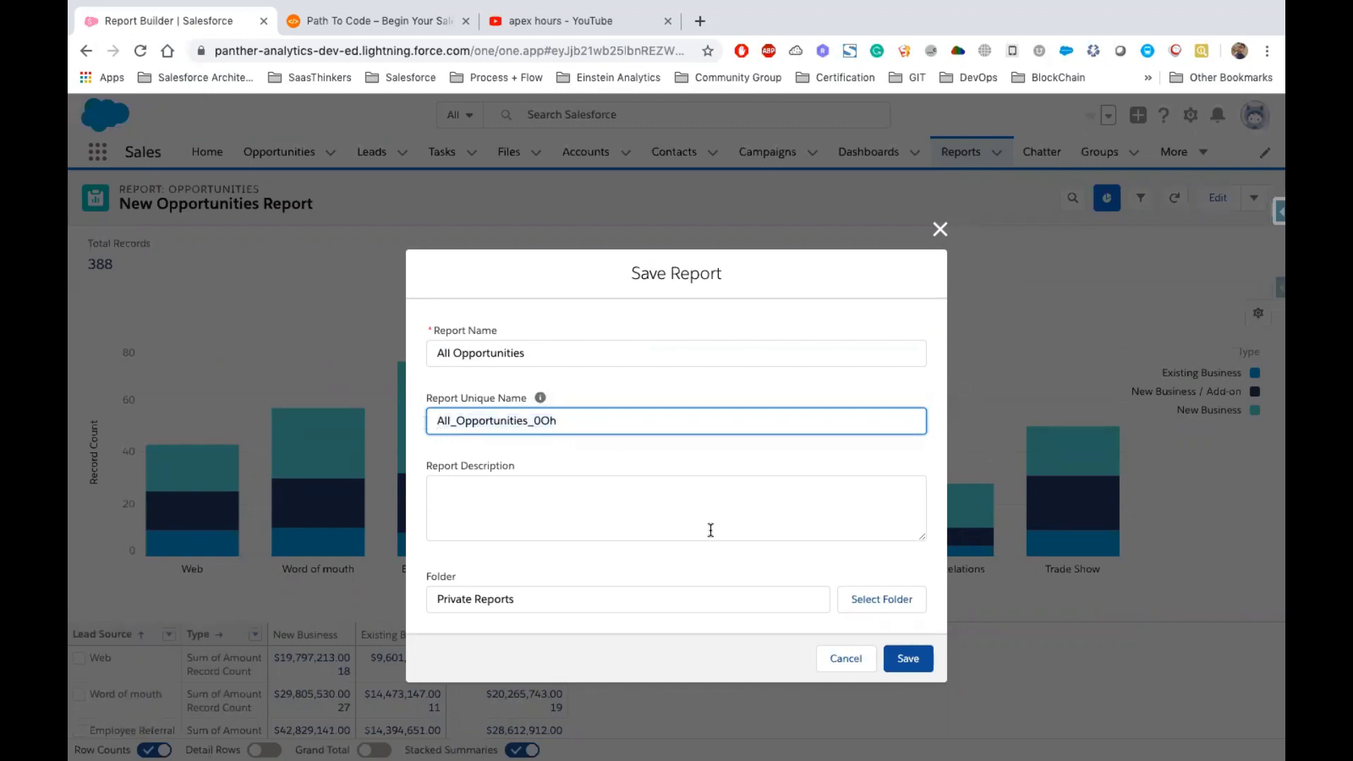
click(431, 579)
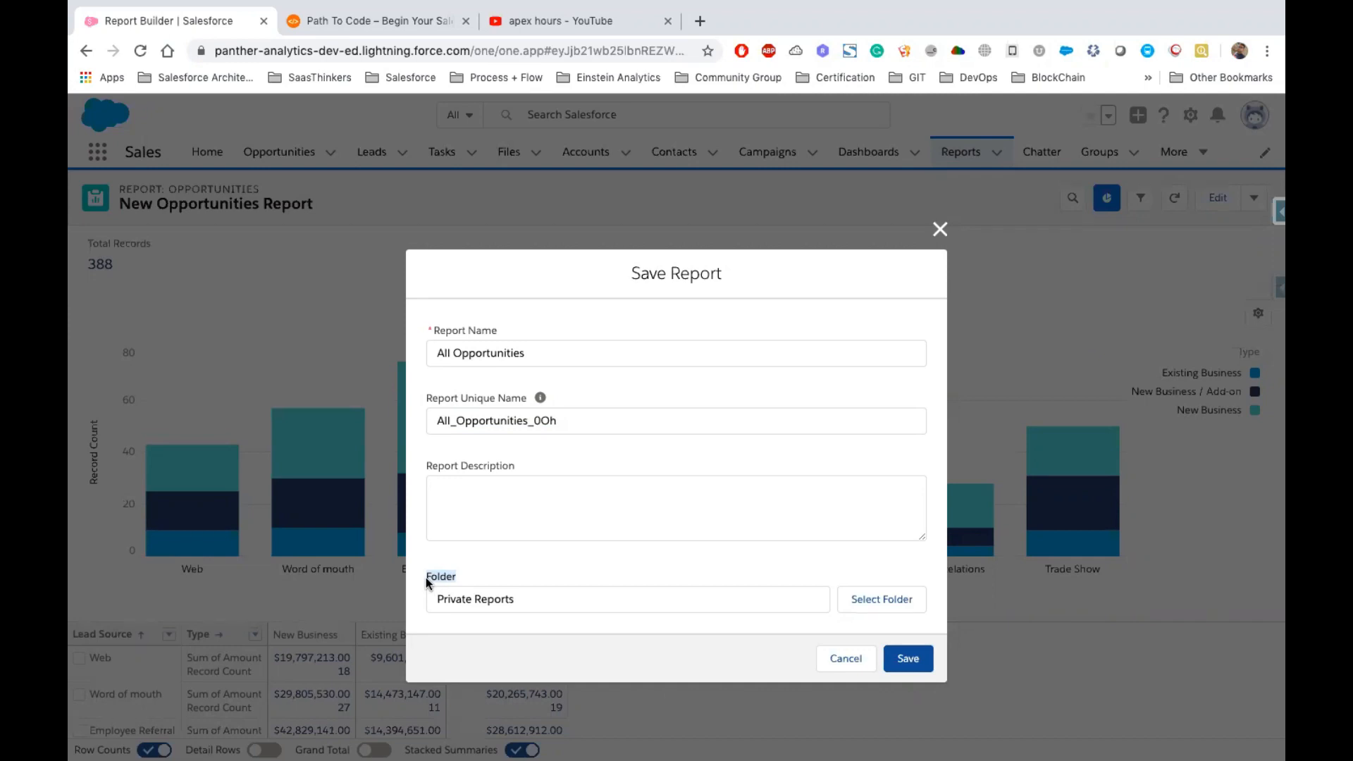
double_click(497, 599)
triple_click(528, 602)
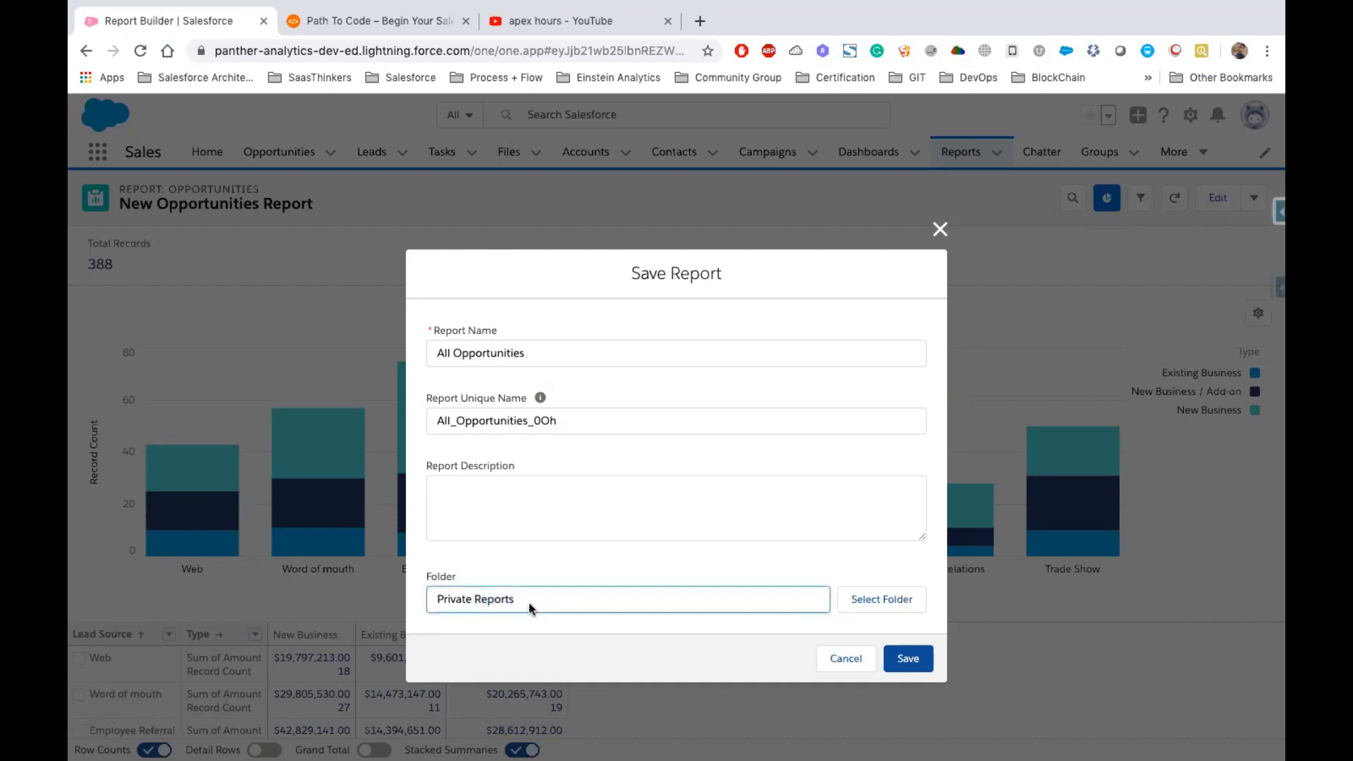
Browse the Public Reports and Shared with Me folders in the folder picker
click(880, 600)
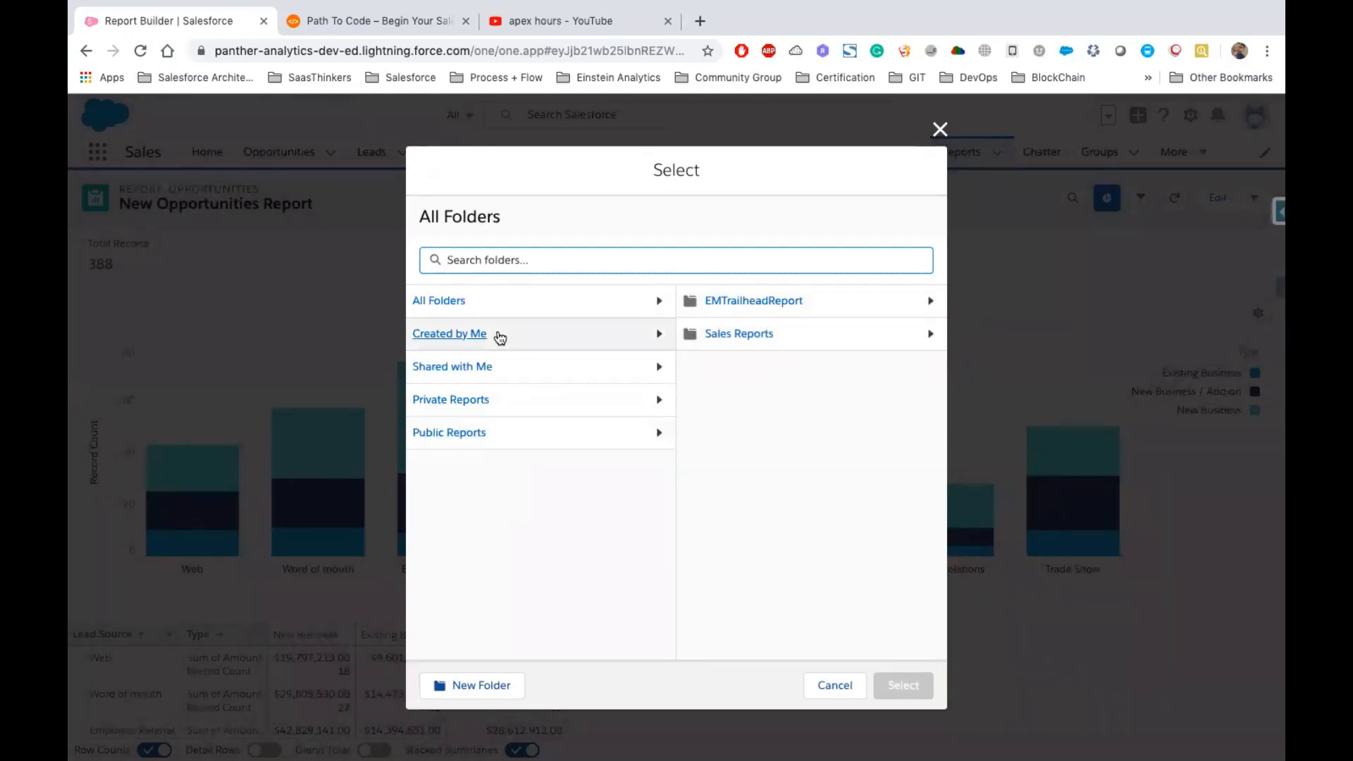
click(453, 434)
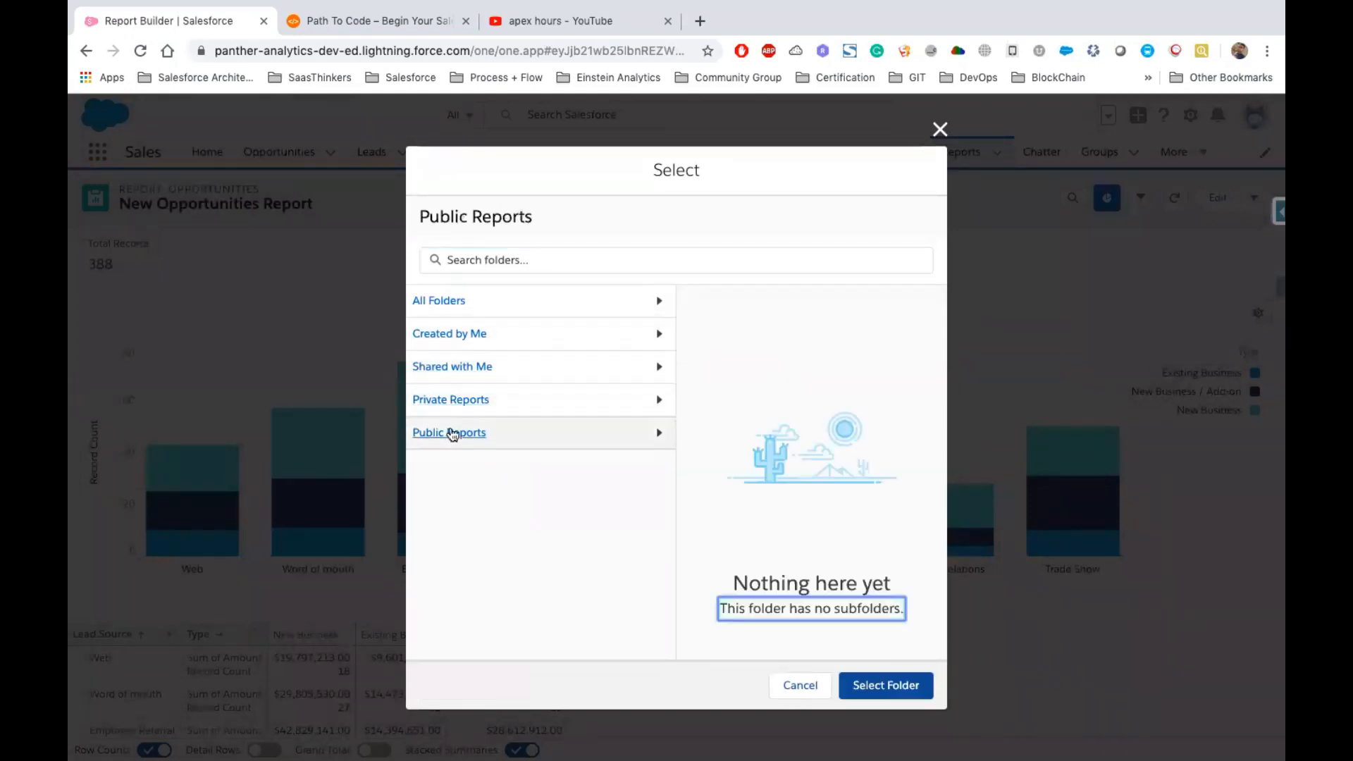
drag(733, 584, 894, 588)
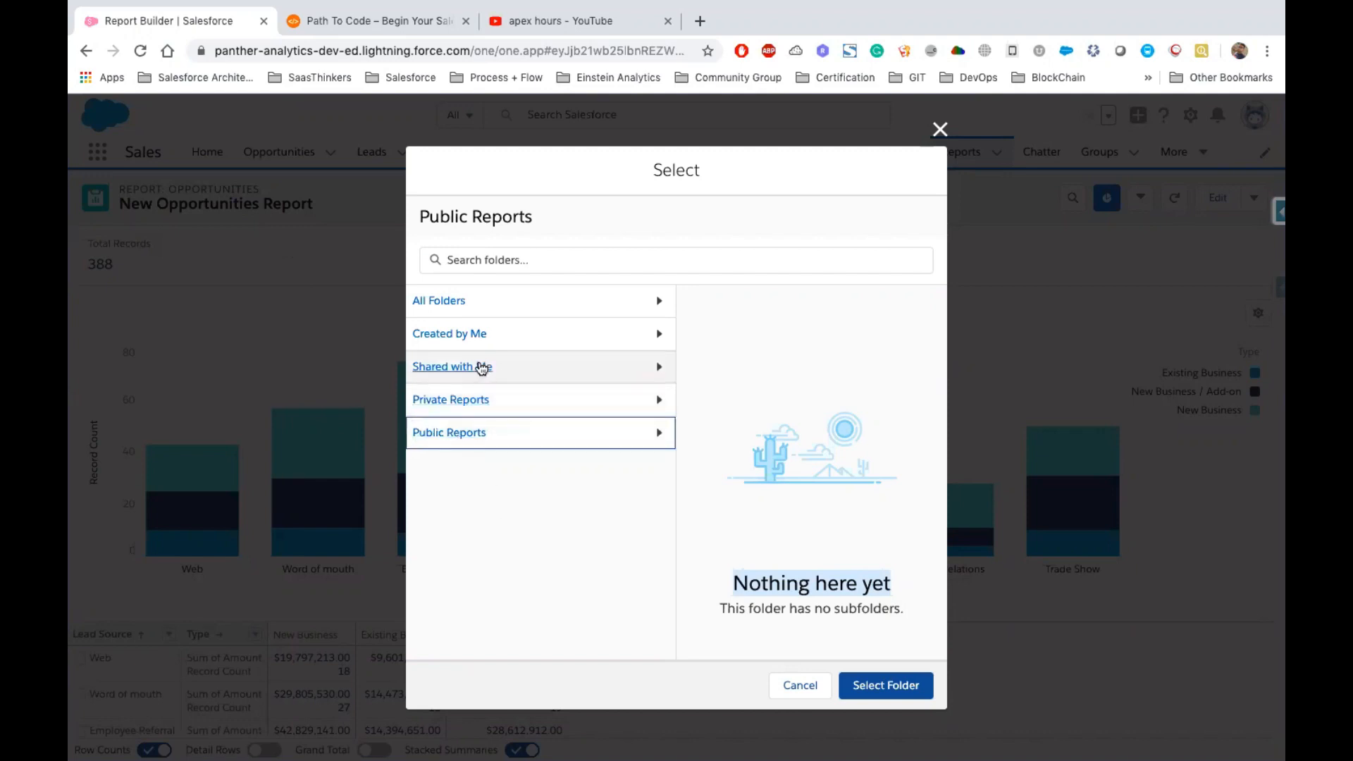
click(482, 367)
click(814, 387)
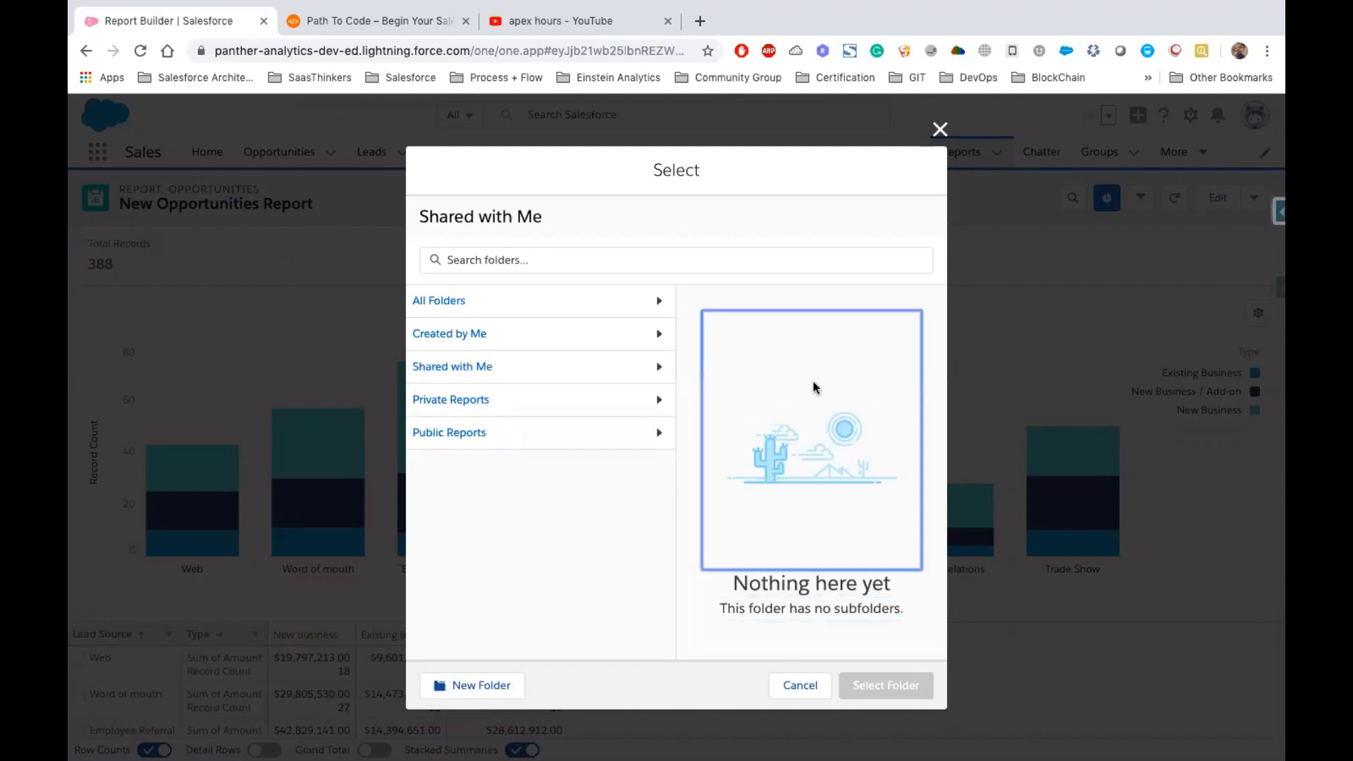
click(524, 372)
click(419, 375)
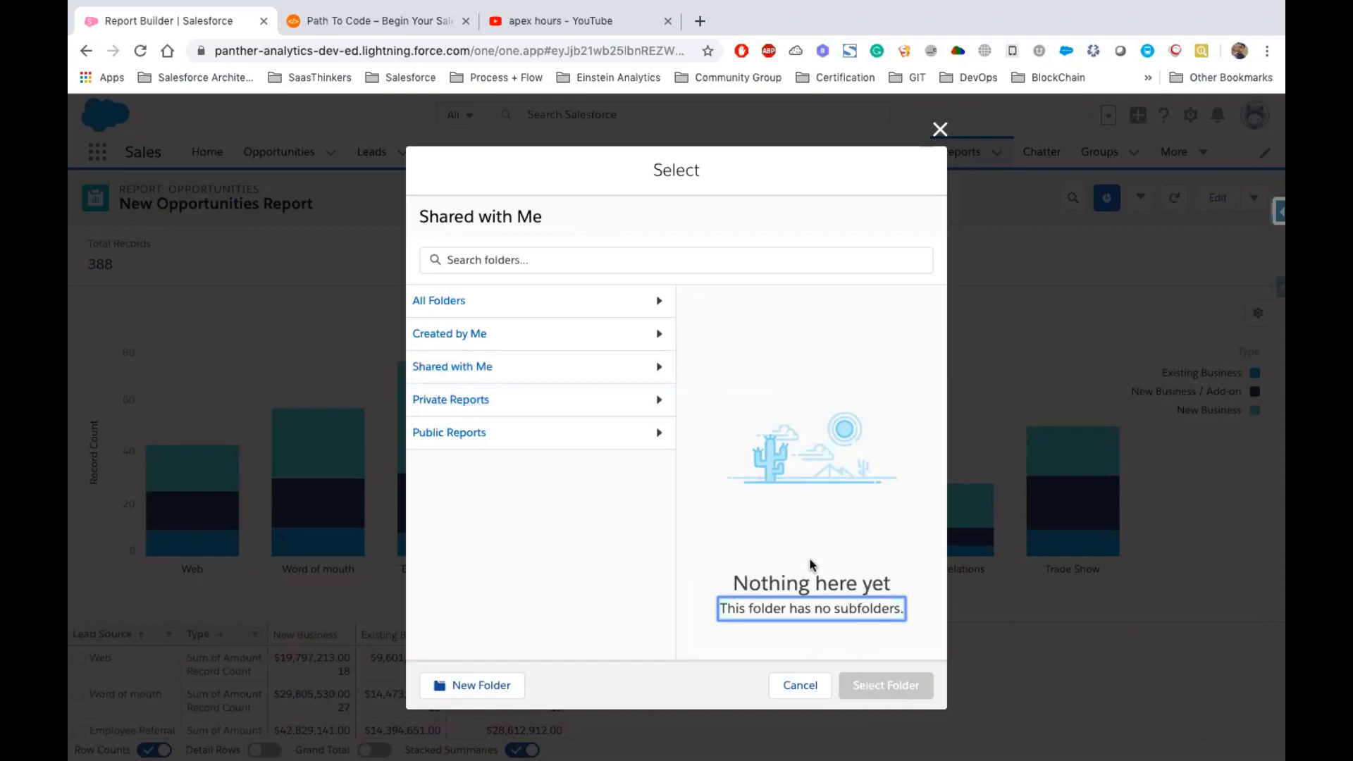
Choose the Sales Reports folder under Created by Me and save the report
click(460, 334)
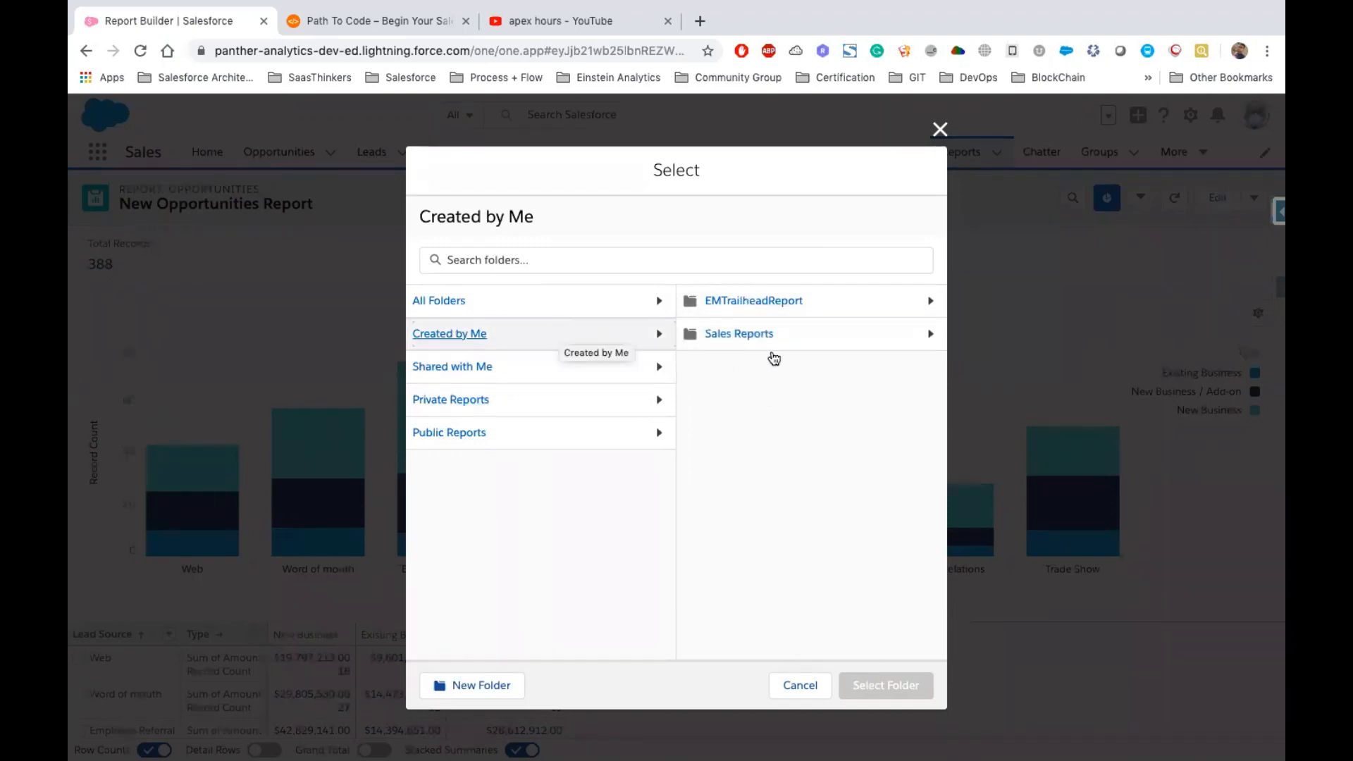
click(738, 334)
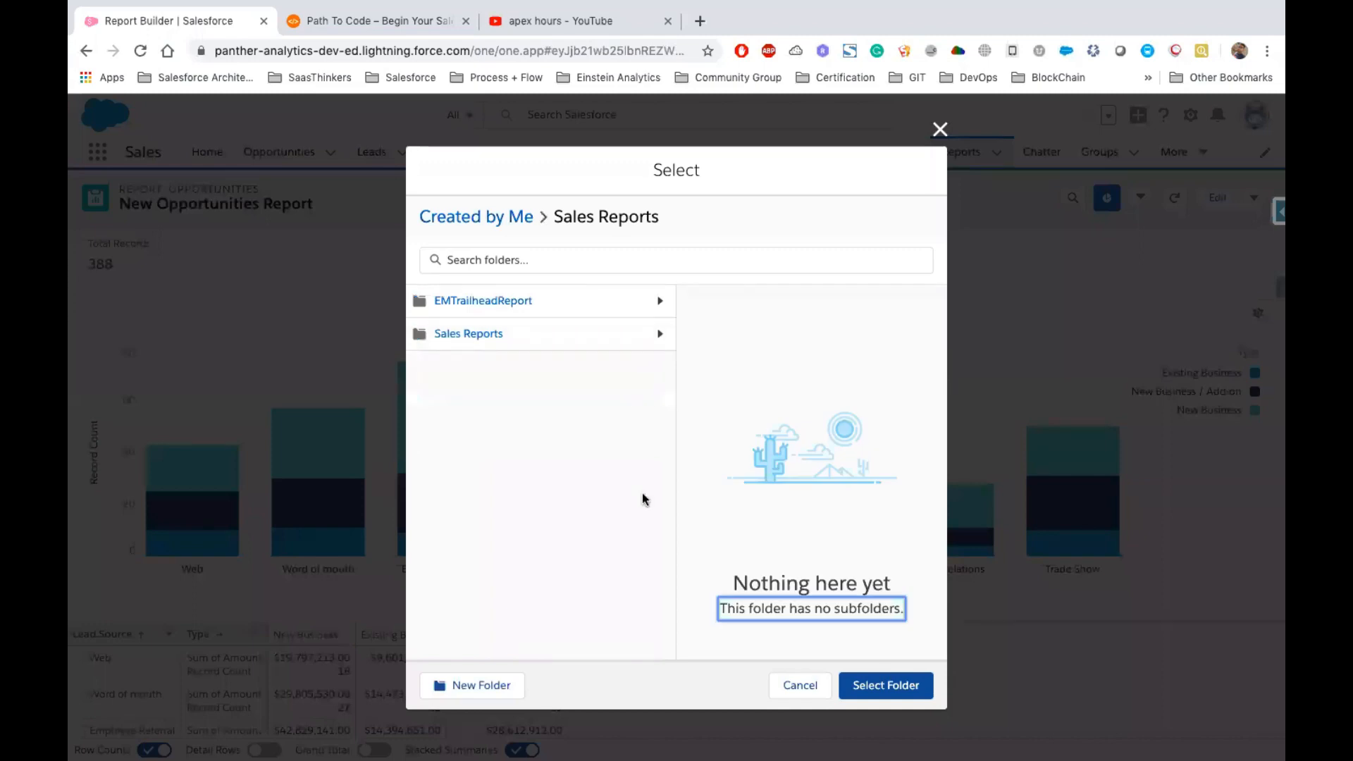
click(502, 221)
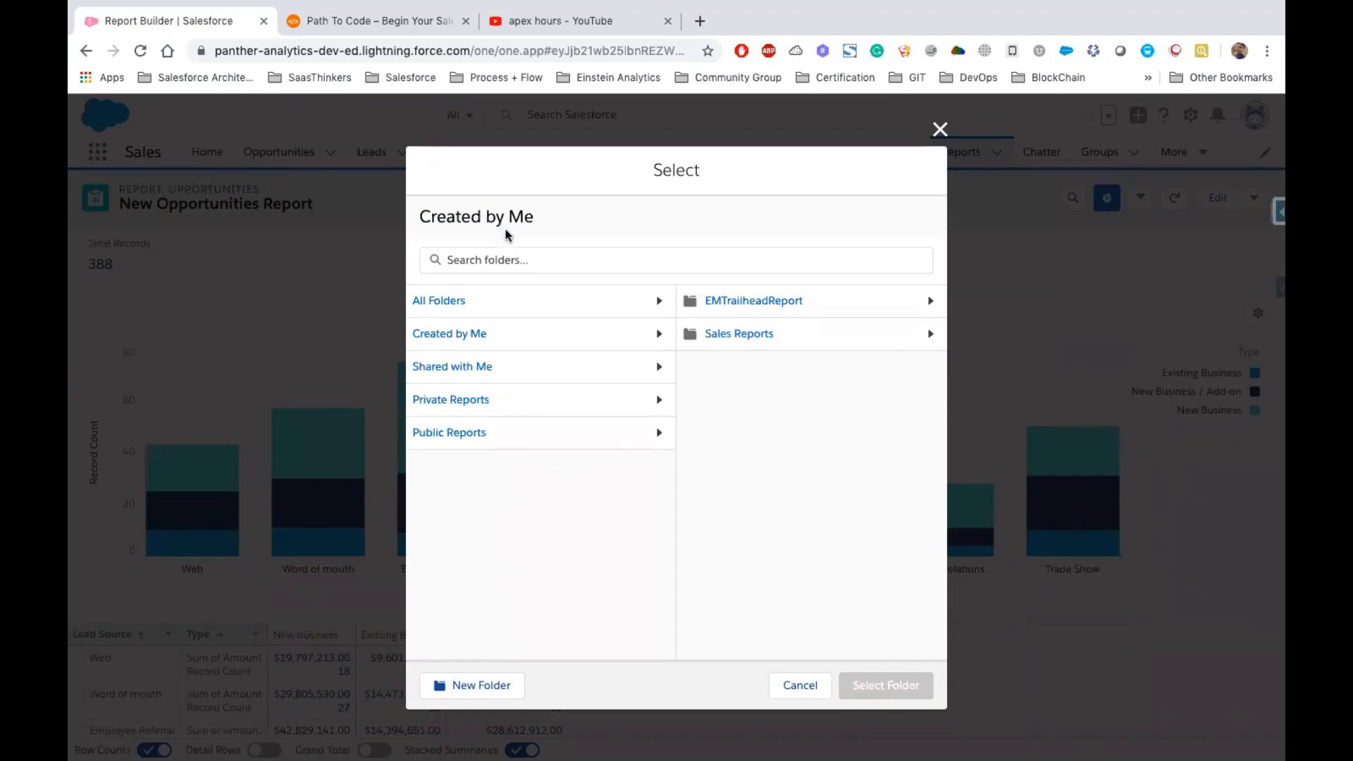
click(735, 335)
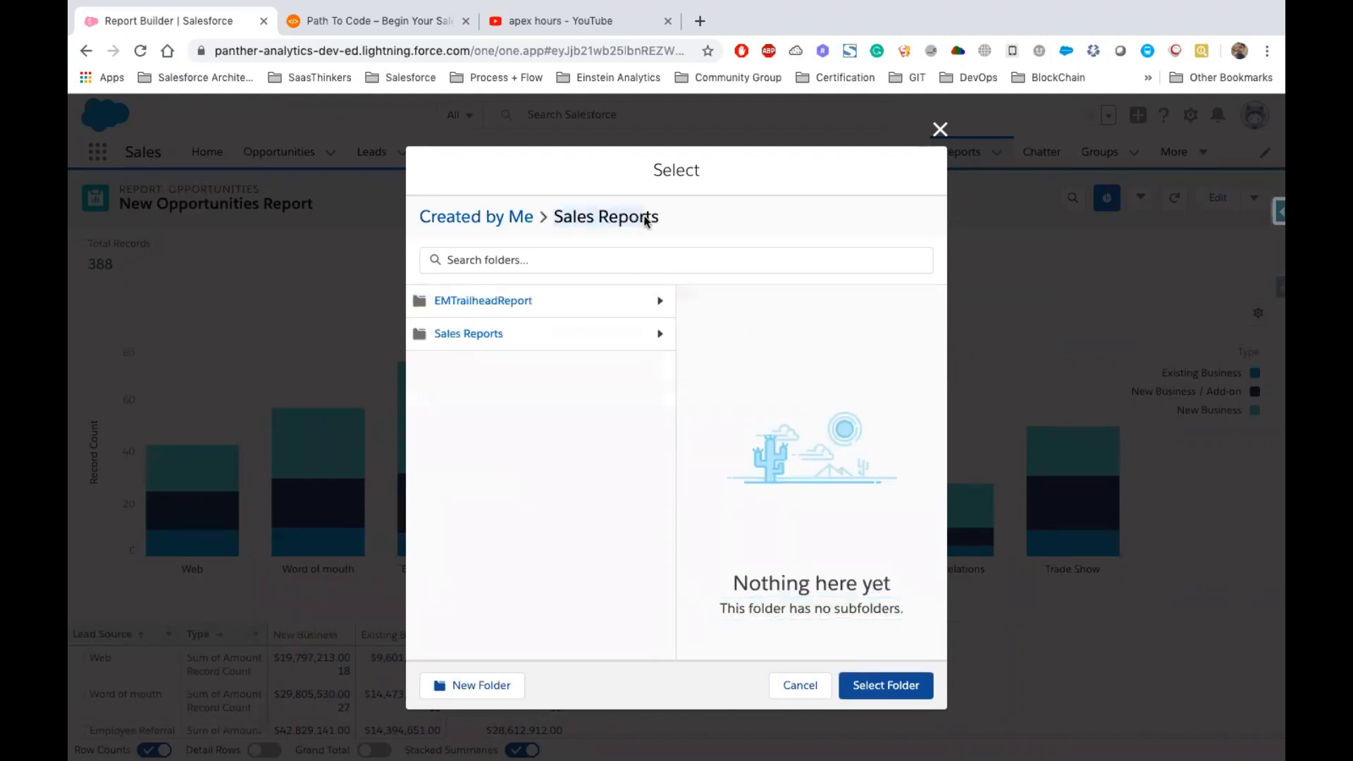
click(882, 684)
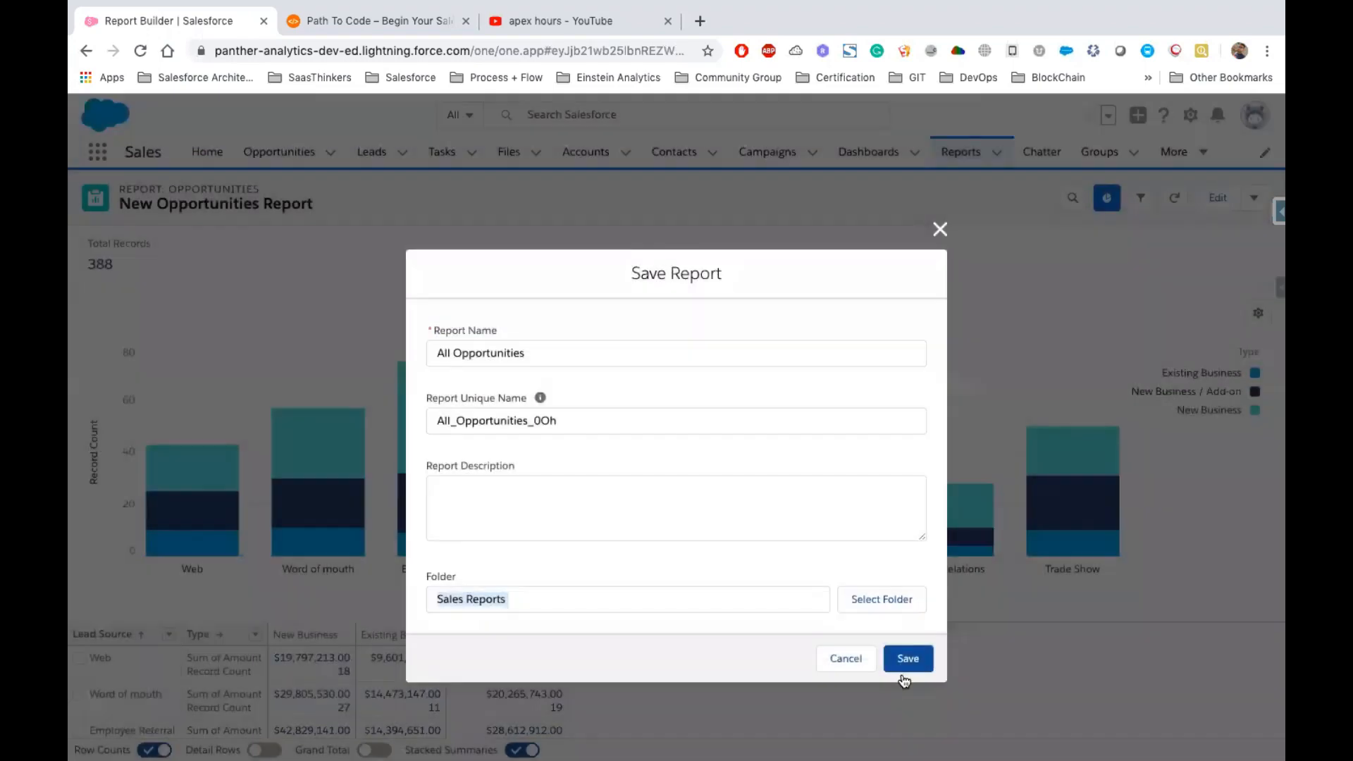
click(903, 673)
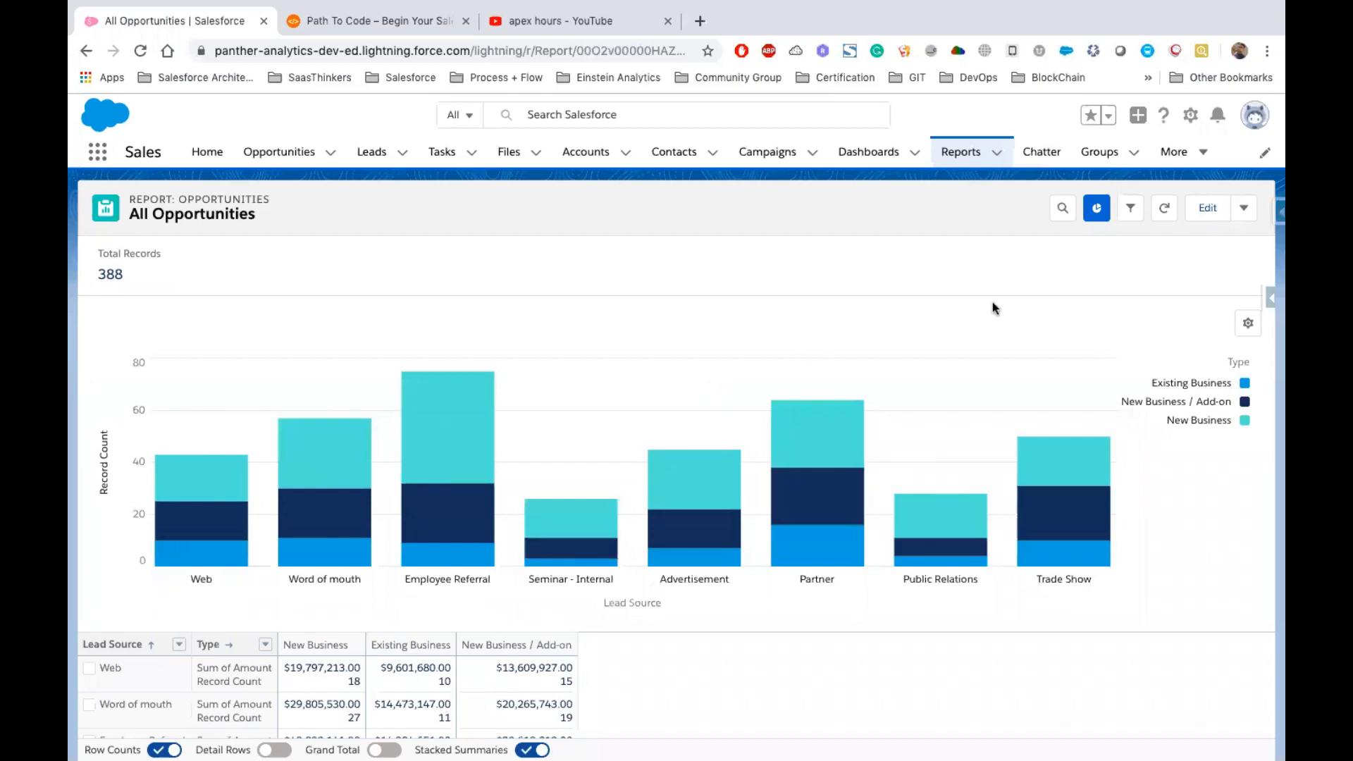
Review the saved All Opportunities report's chart and summary table
click(512, 678)
scroll(713, 682, down, 3)
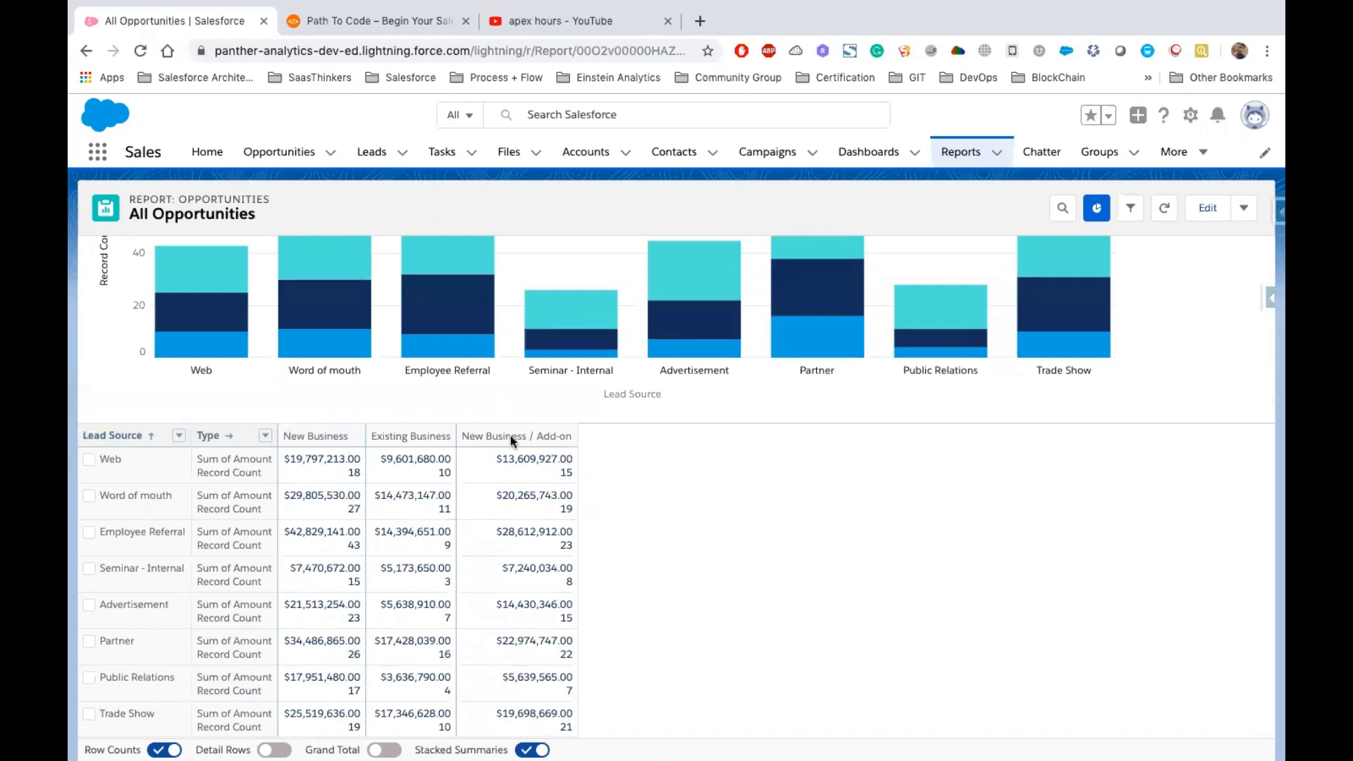
scroll(840, 475, up, 3)
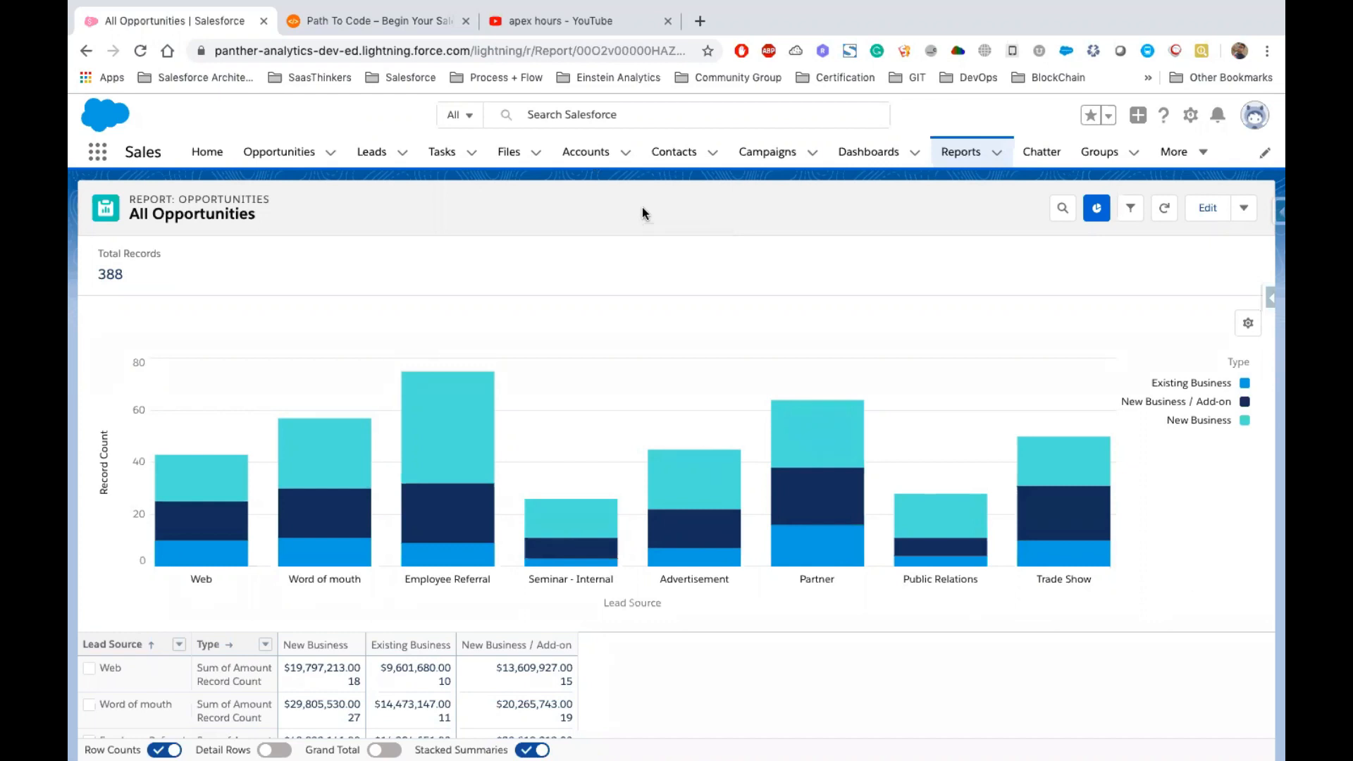
Create a new report folder named Support Reports from the Reports home
click(958, 155)
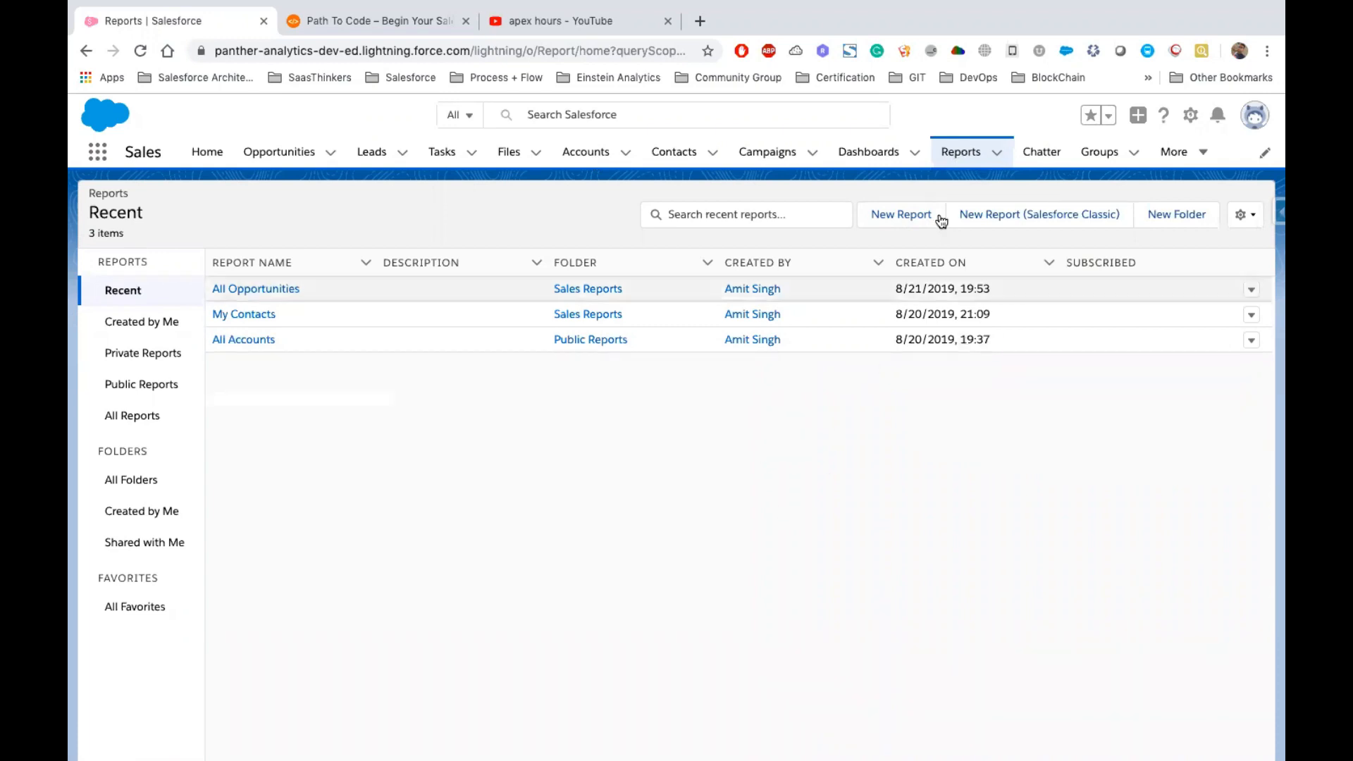
click(1166, 221)
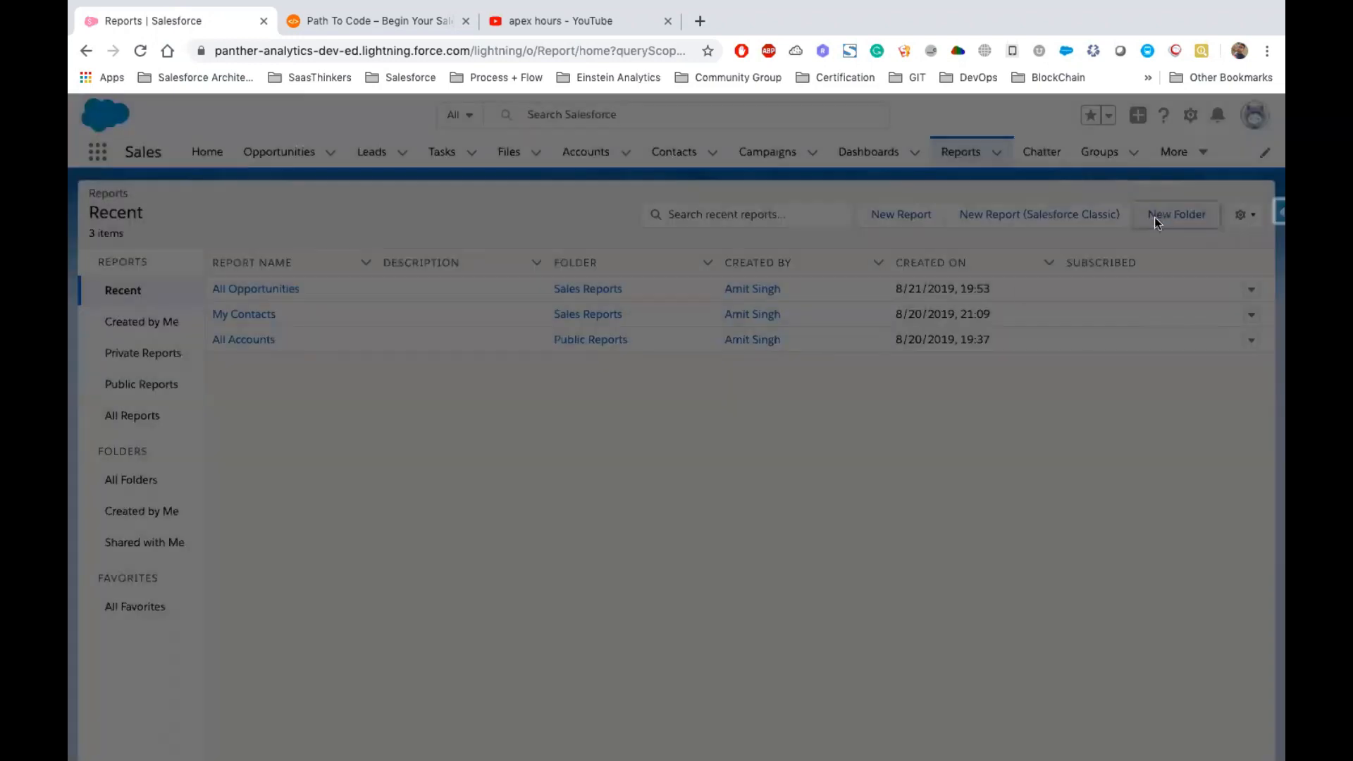
text(Support)
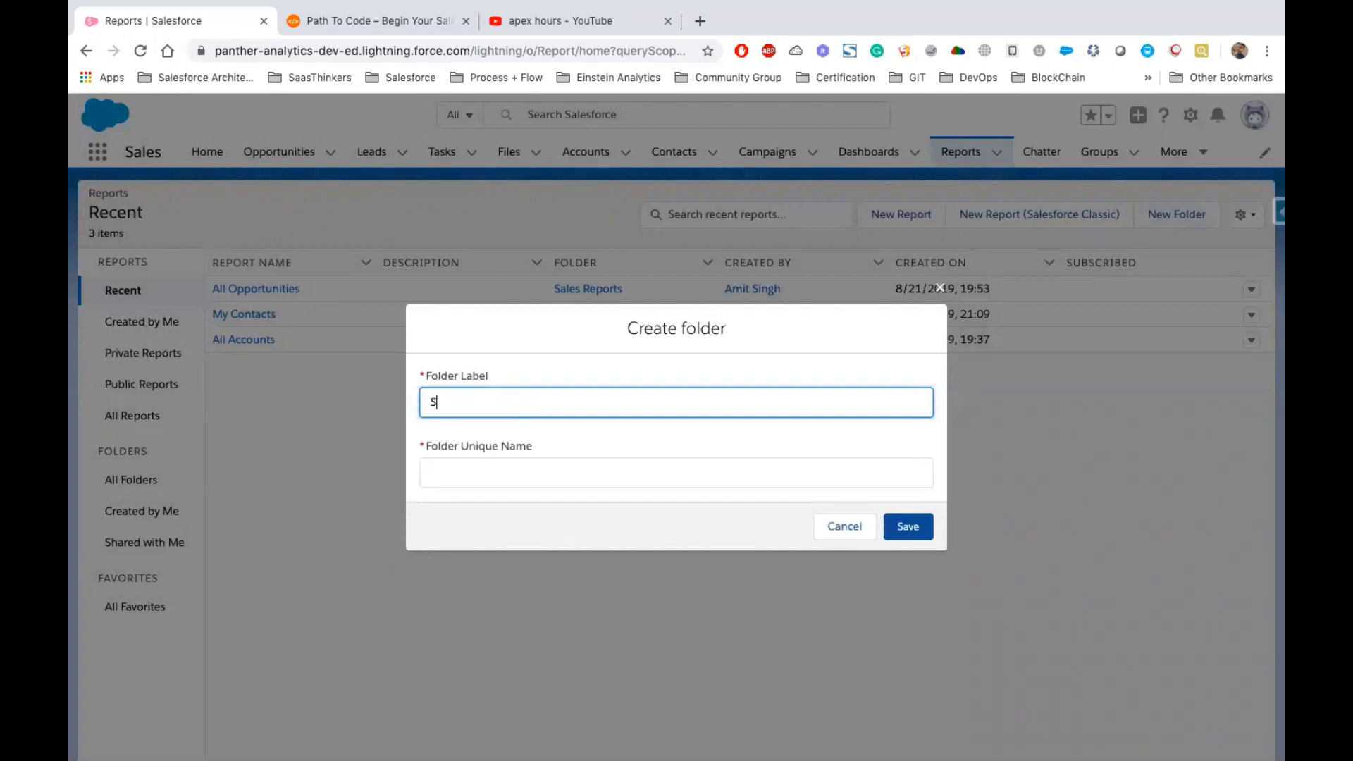
text( Reports)
click(482, 466)
drag(526, 470, 371, 476)
click(905, 527)
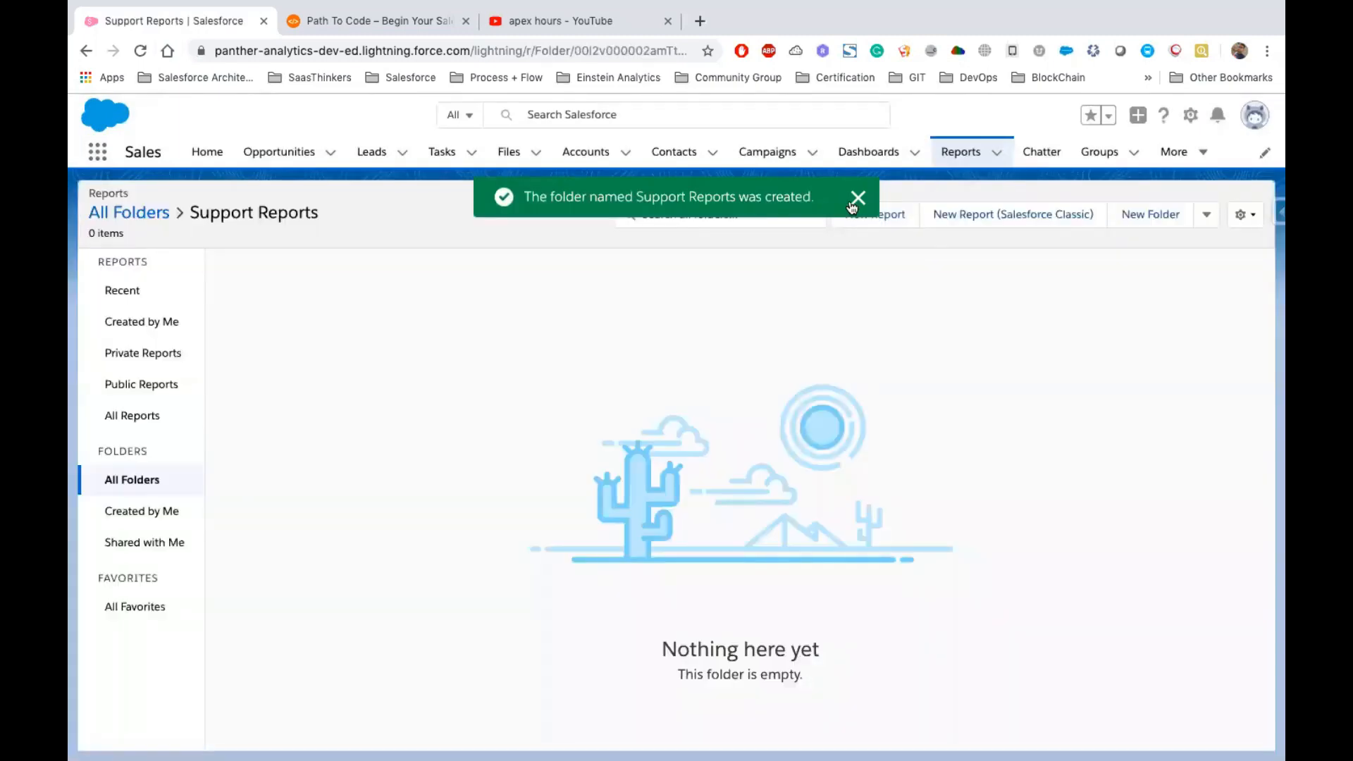
click(854, 201)
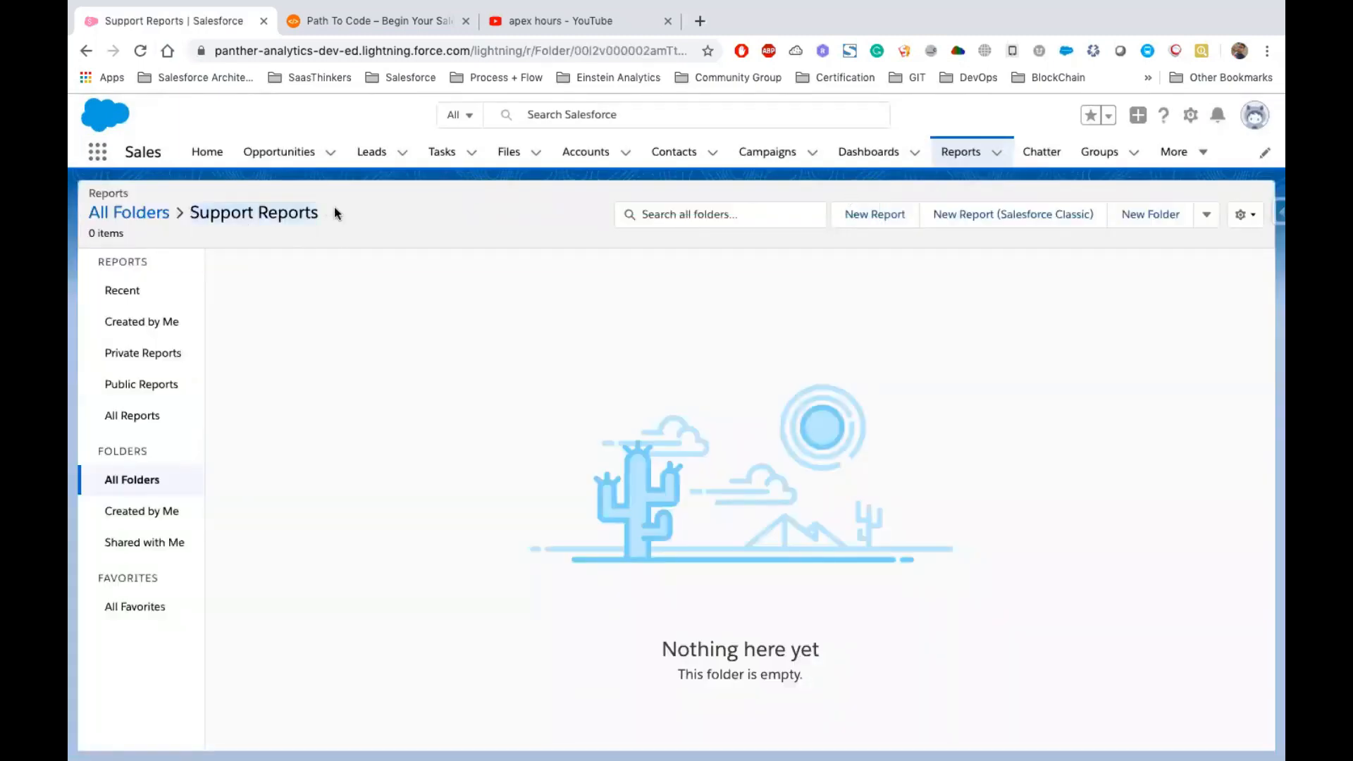
Create a subfolder named US Reports inside the Support Reports folder
click(1149, 220)
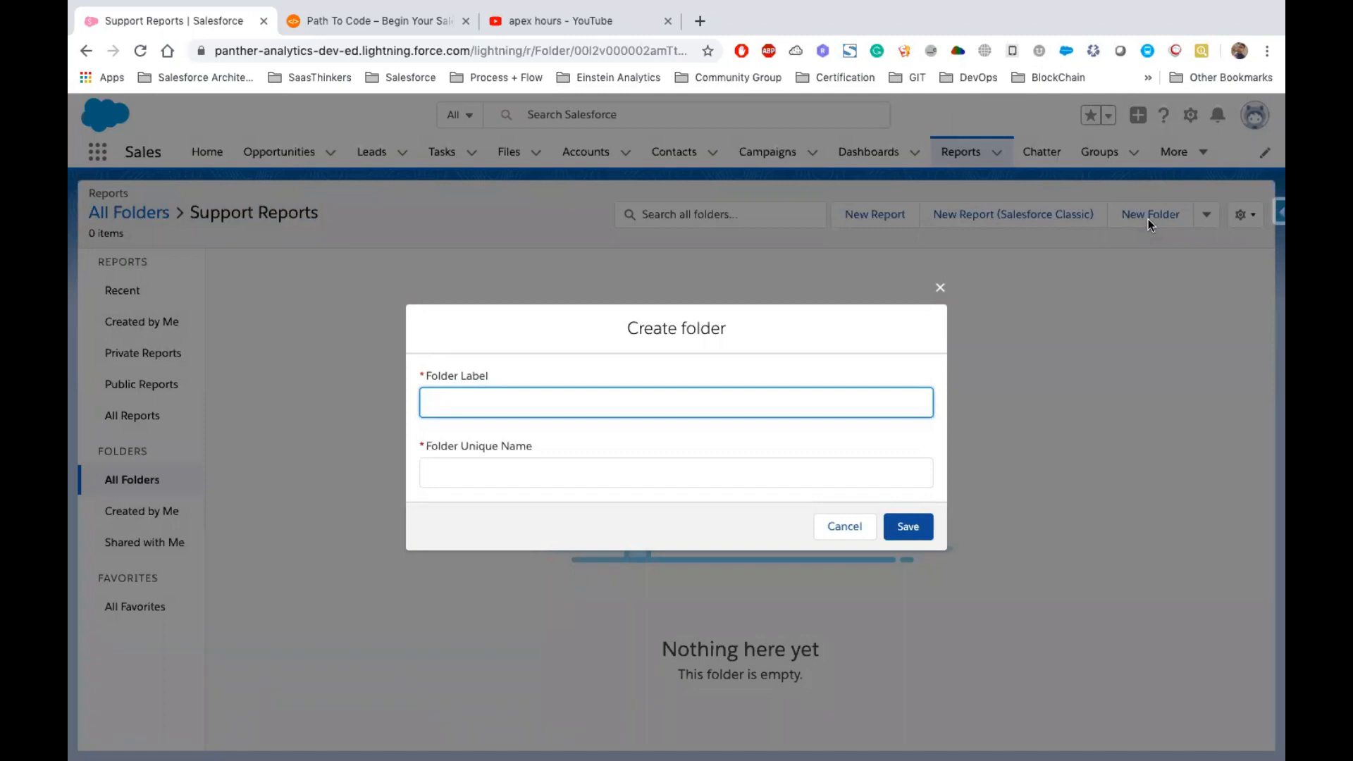
text(US)
key(Tab)
click(446, 402)
text(Repoerts)
click(892, 523)
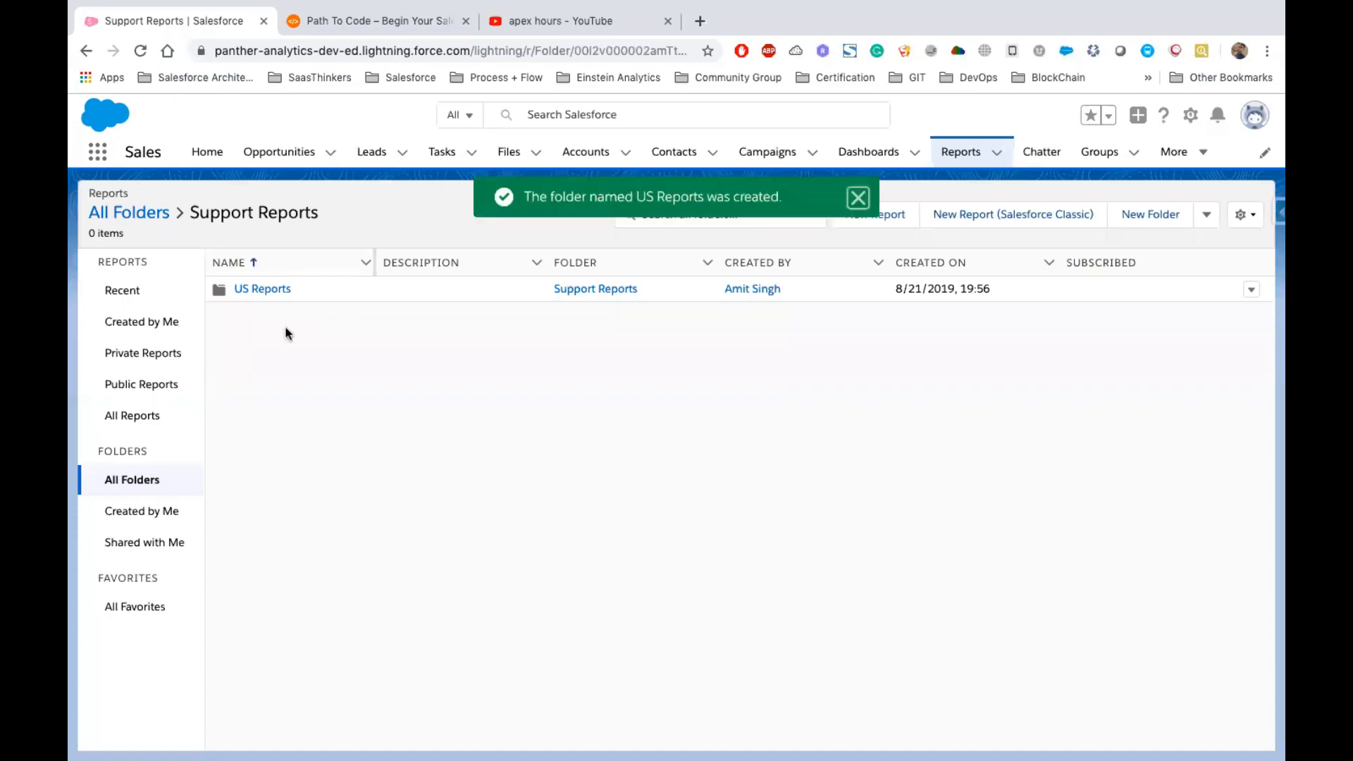
drag(291, 287, 226, 286)
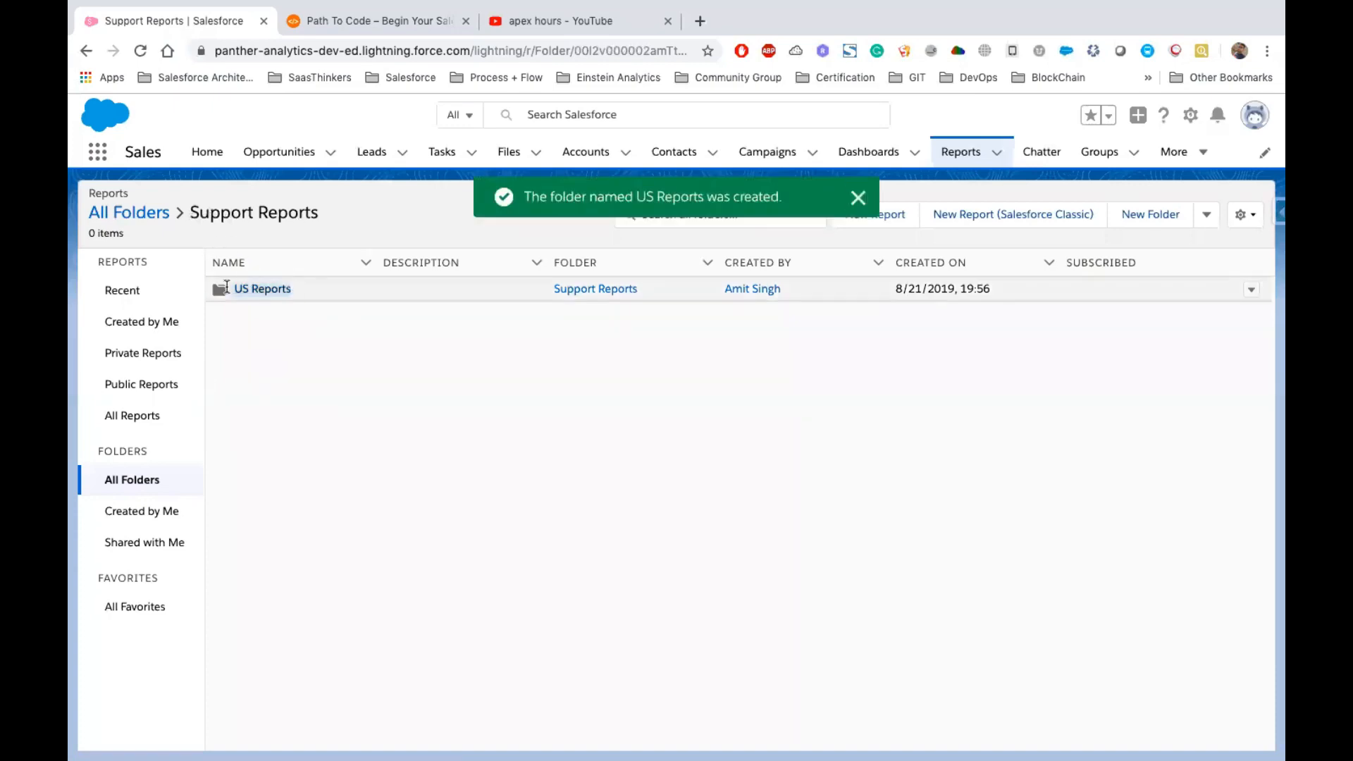
triple_click(297, 220)
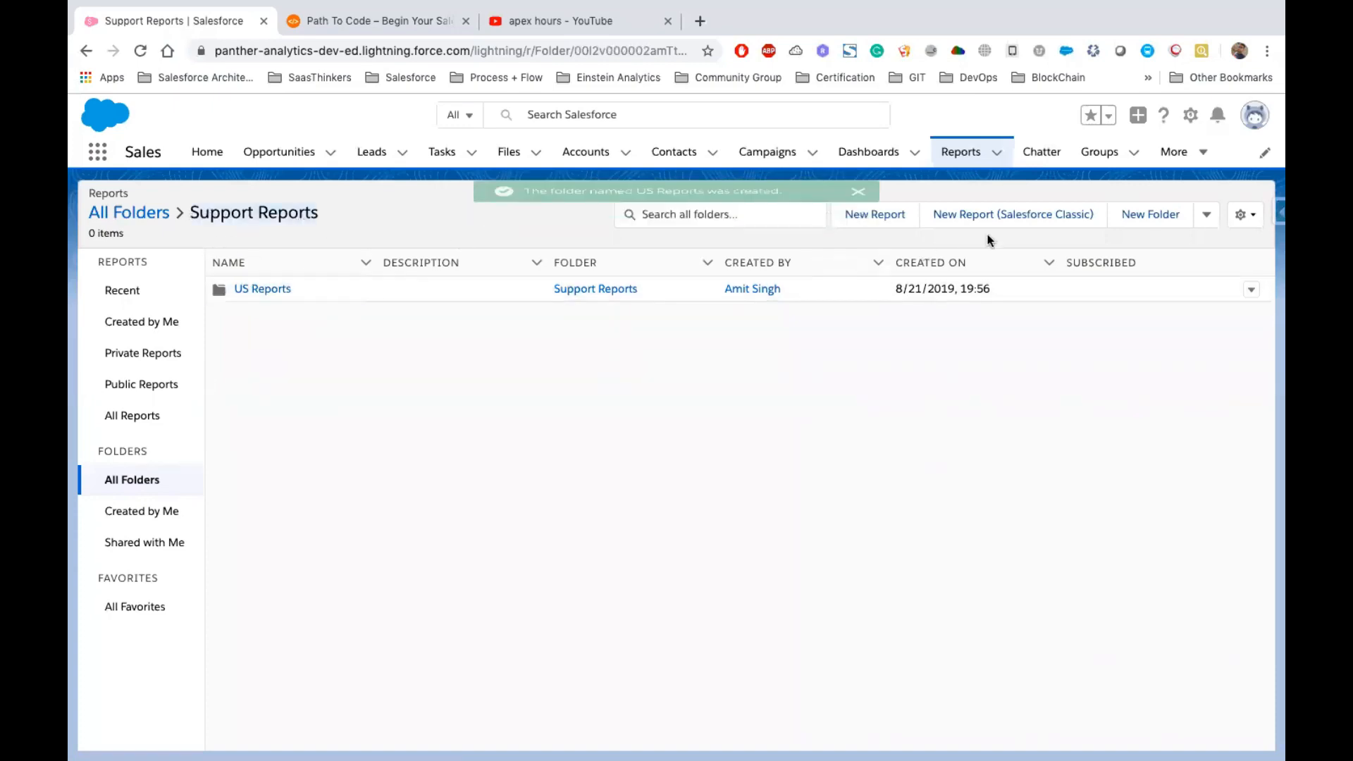
Create a second subfolder named INDIA Reports with unique name INDIAReports
click(1137, 218)
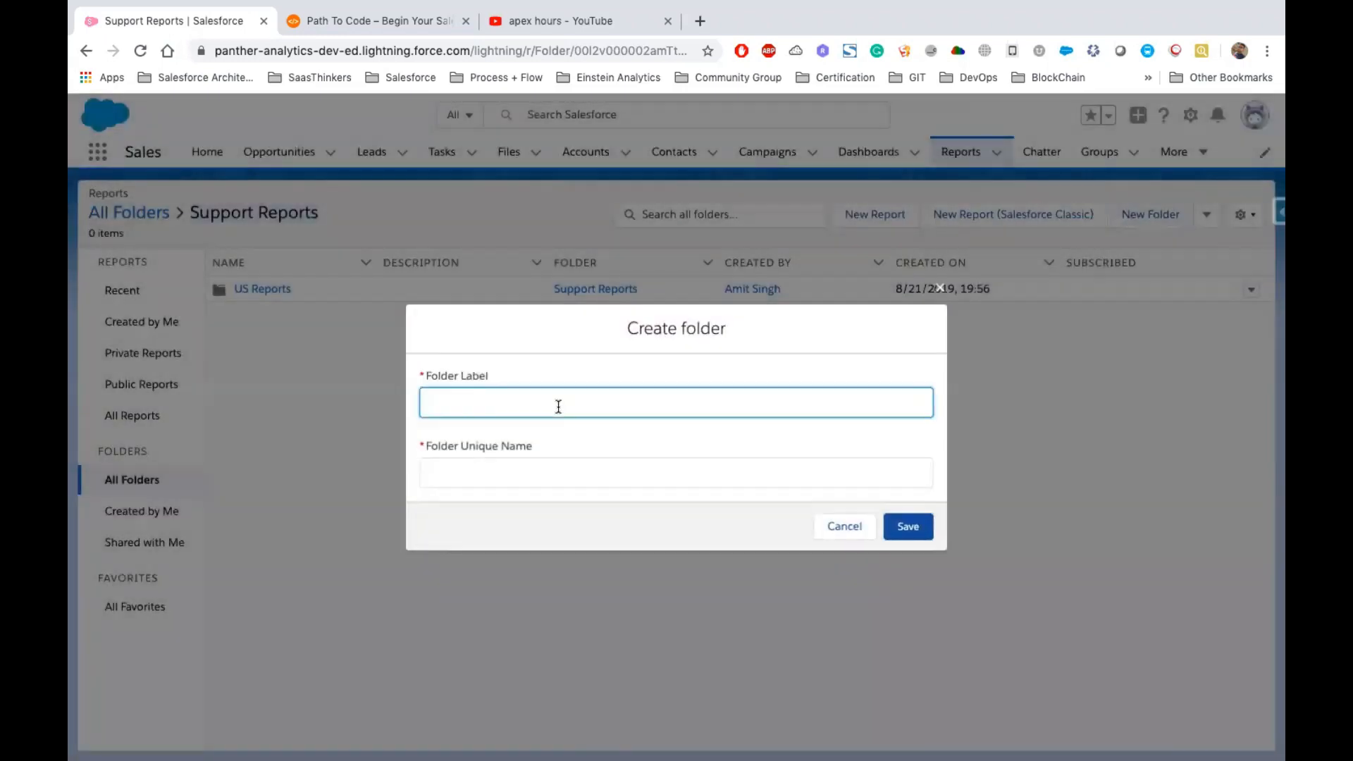
text(INDIA Reports)
key(Tab)
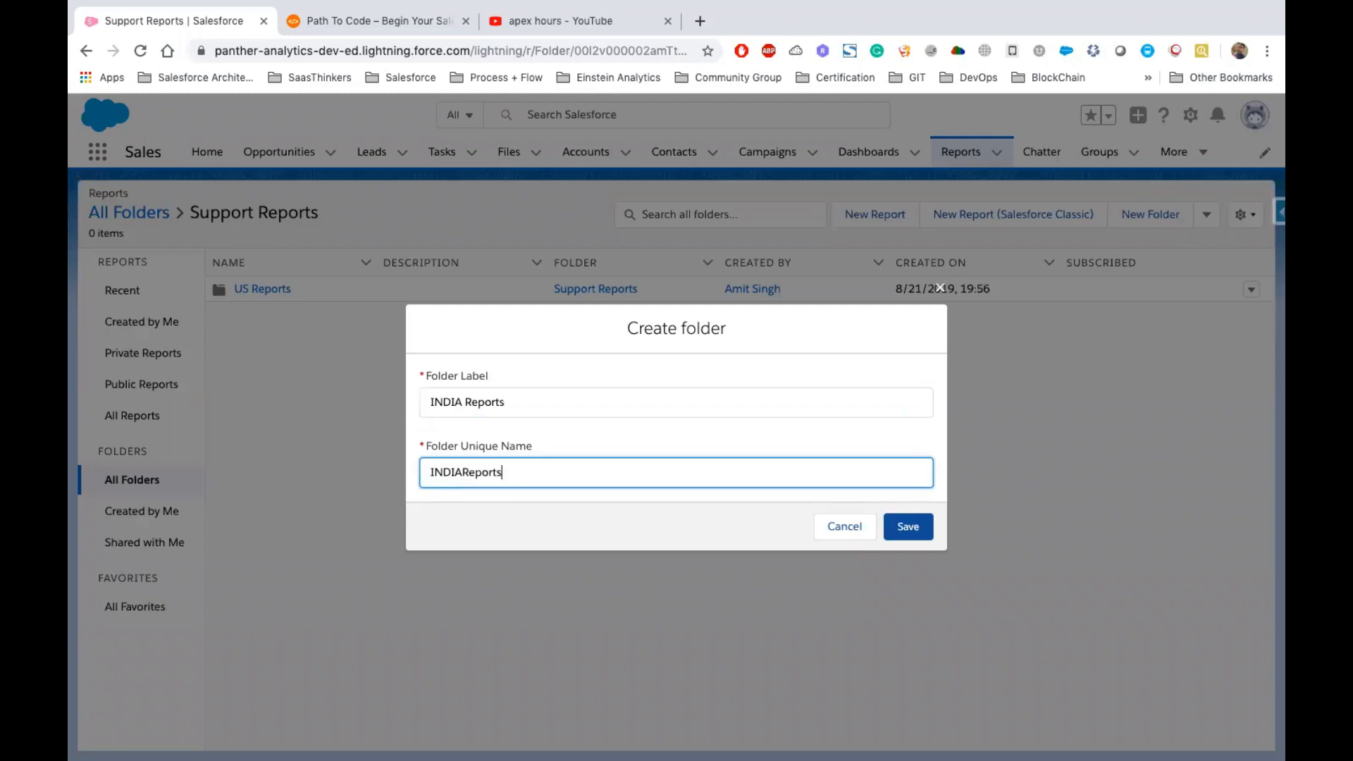
click(906, 528)
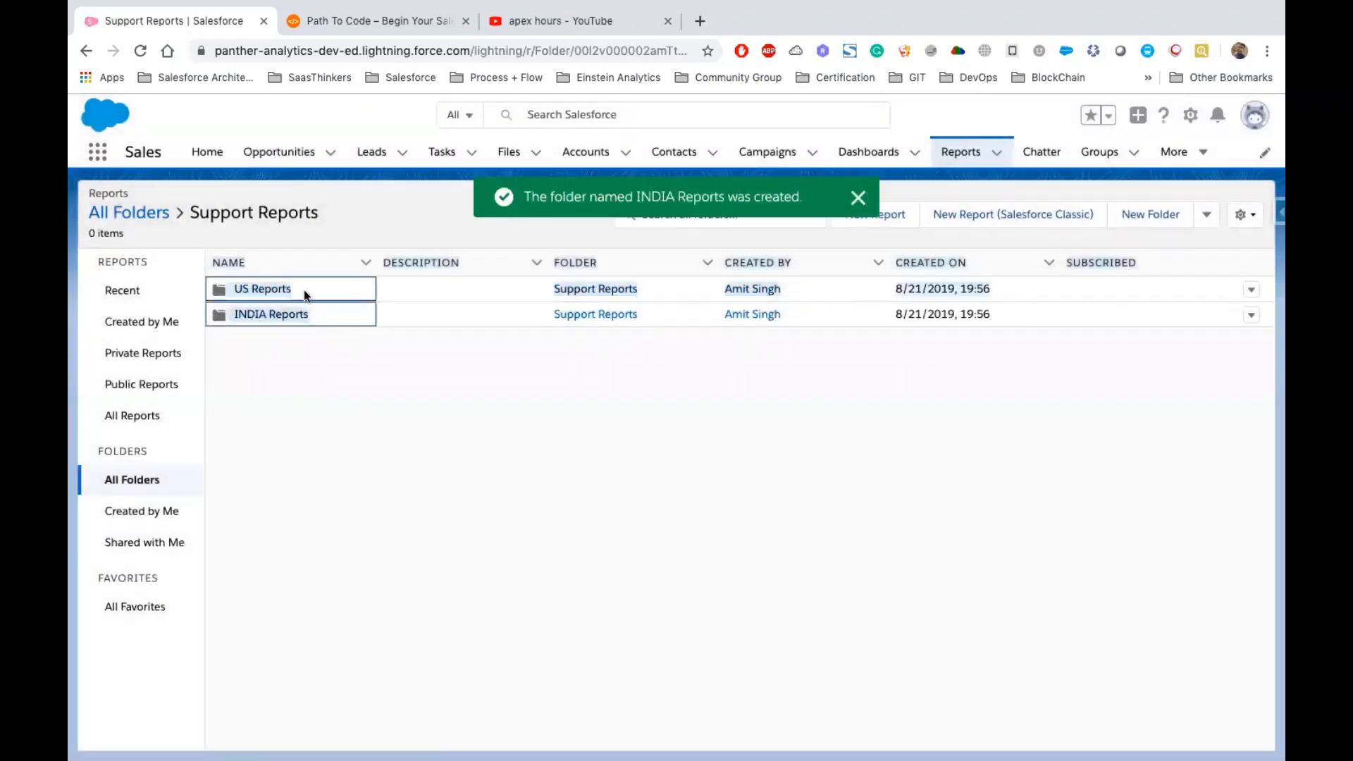
Sort the Support Reports subfolders by name and open the US Reports folder
drag(323, 317, 226, 314)
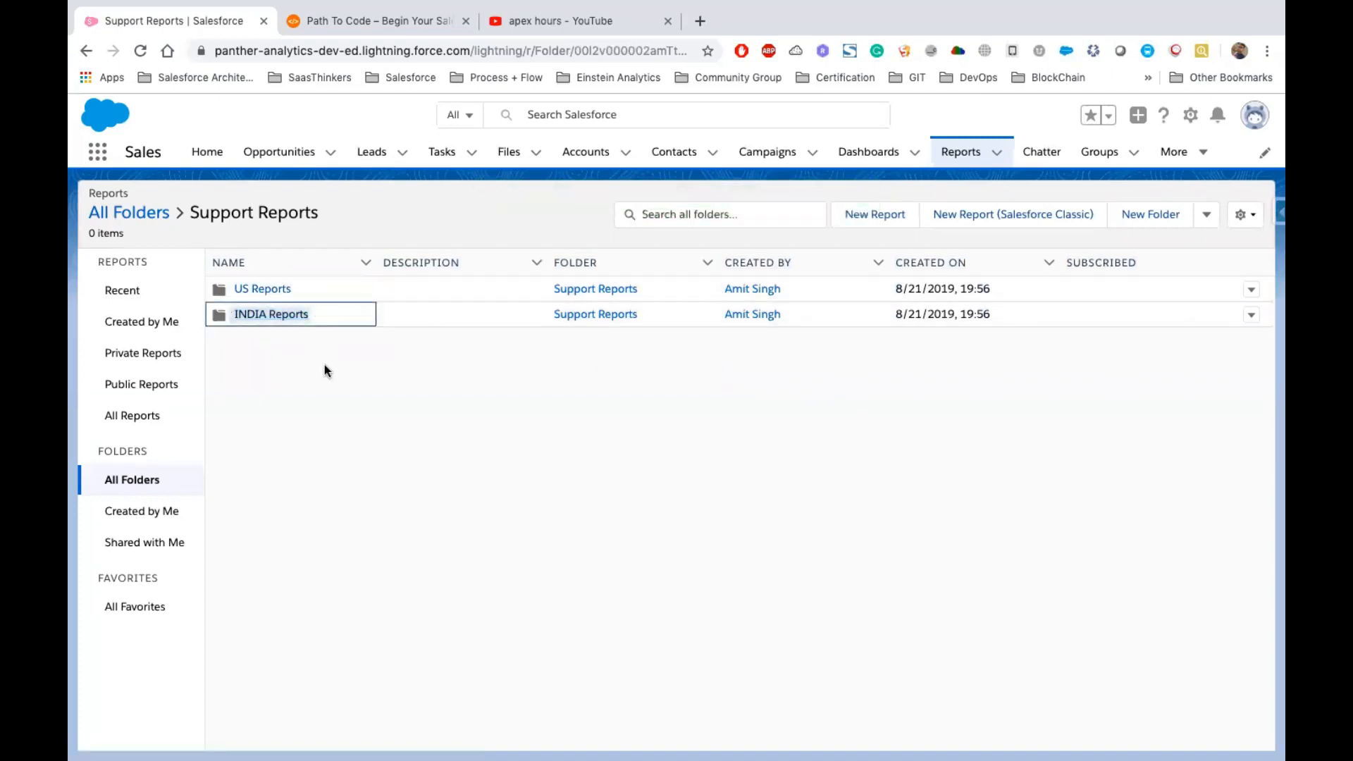
click(331, 315)
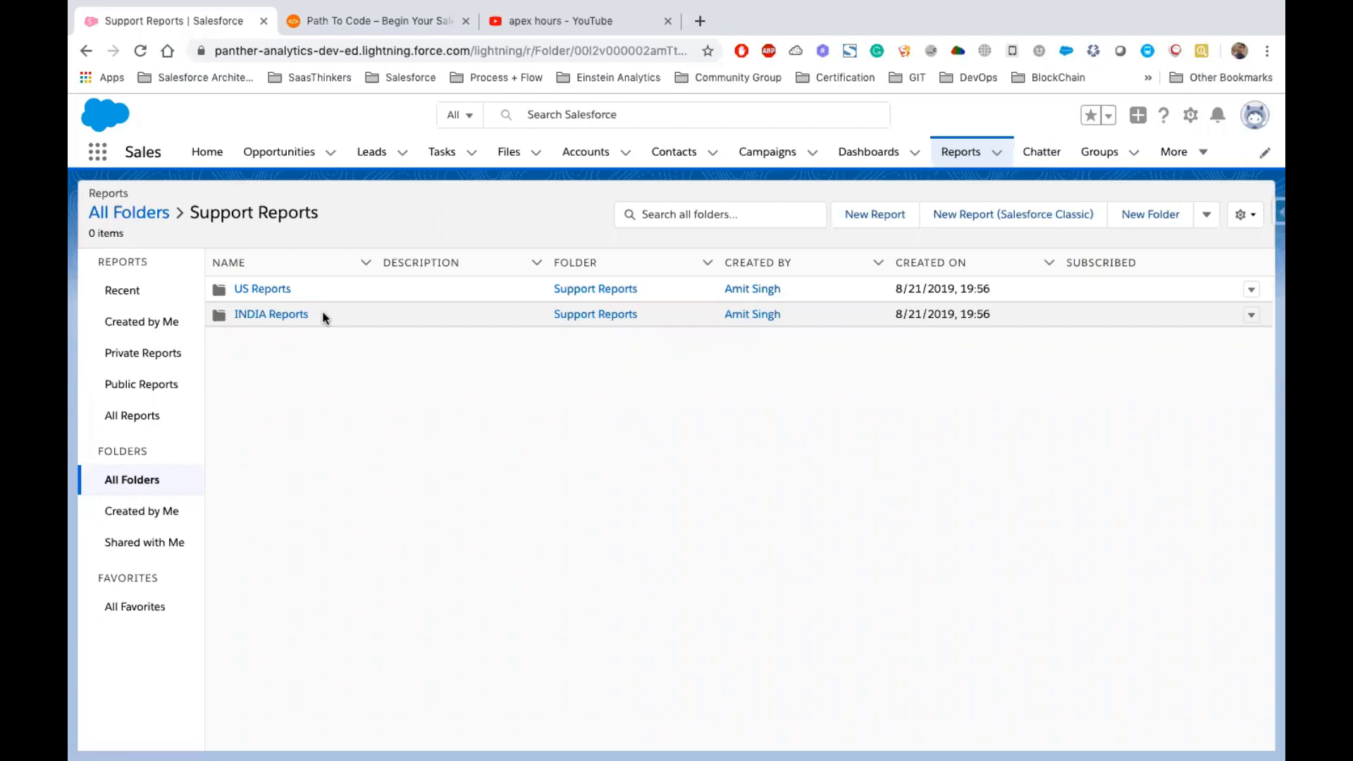
click(253, 314)
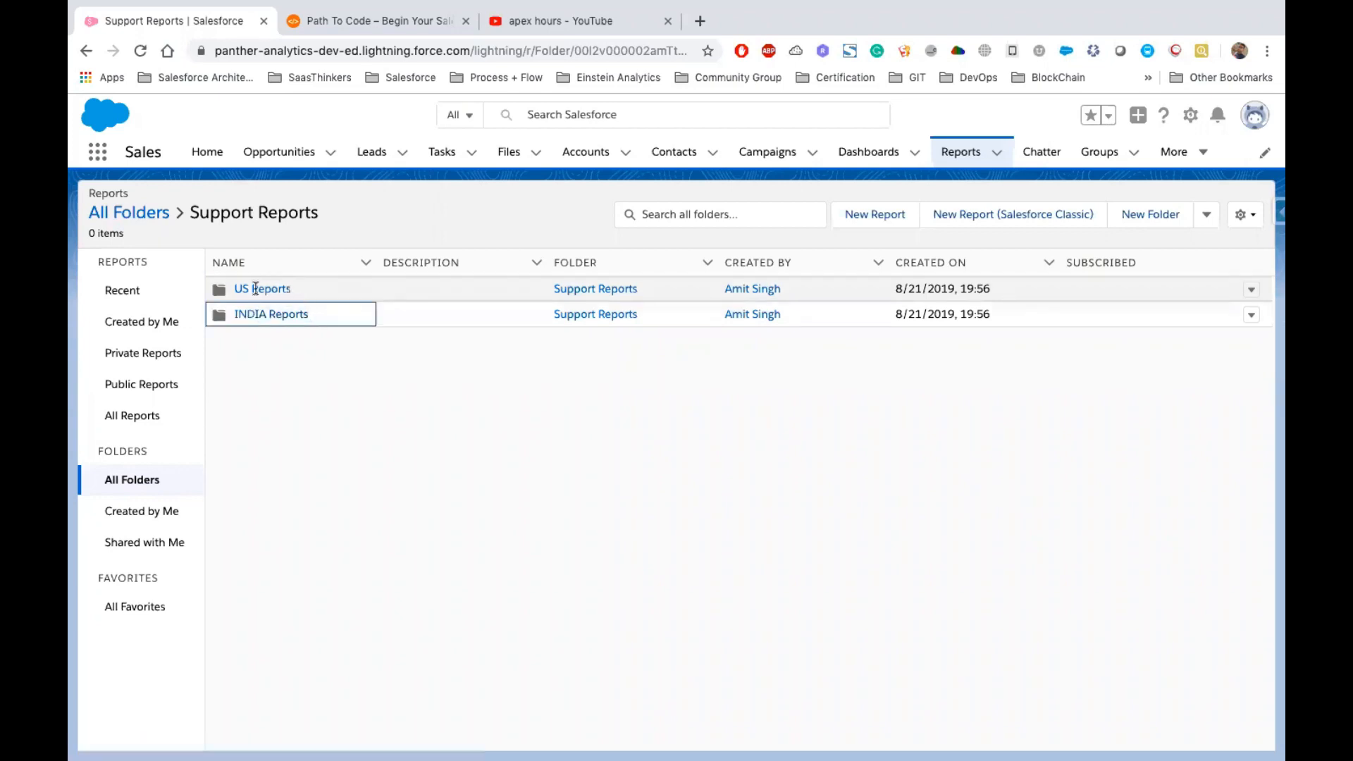
click(314, 261)
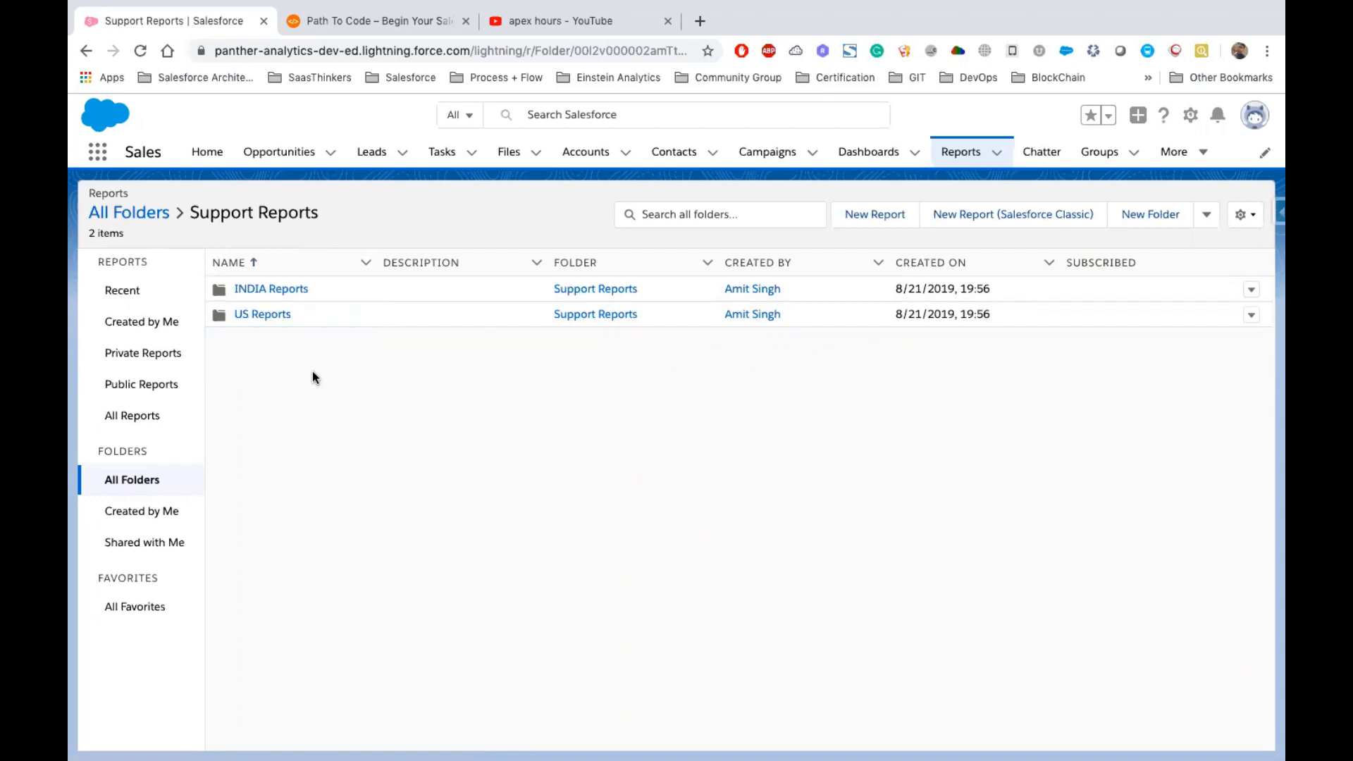
click(248, 314)
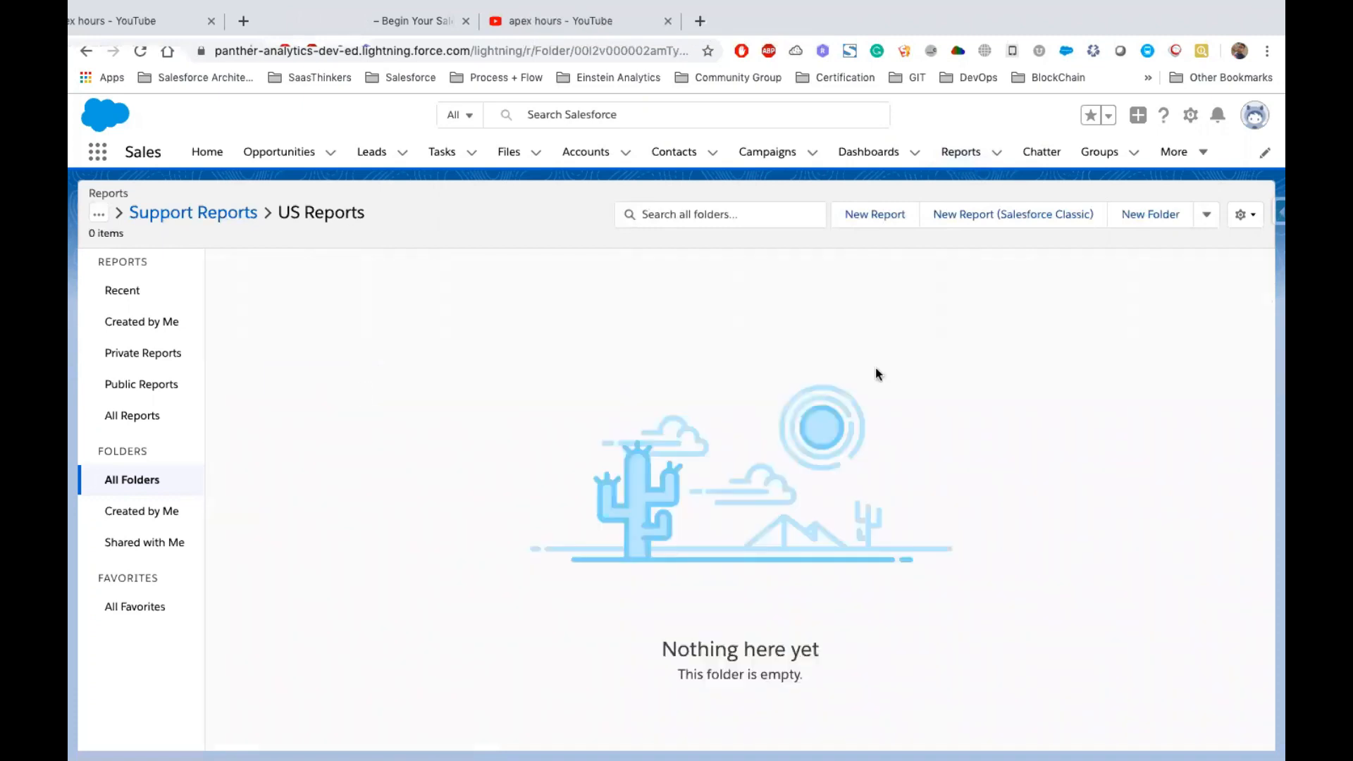
Start a new report from the Reports home using the Accounts report type
click(960, 158)
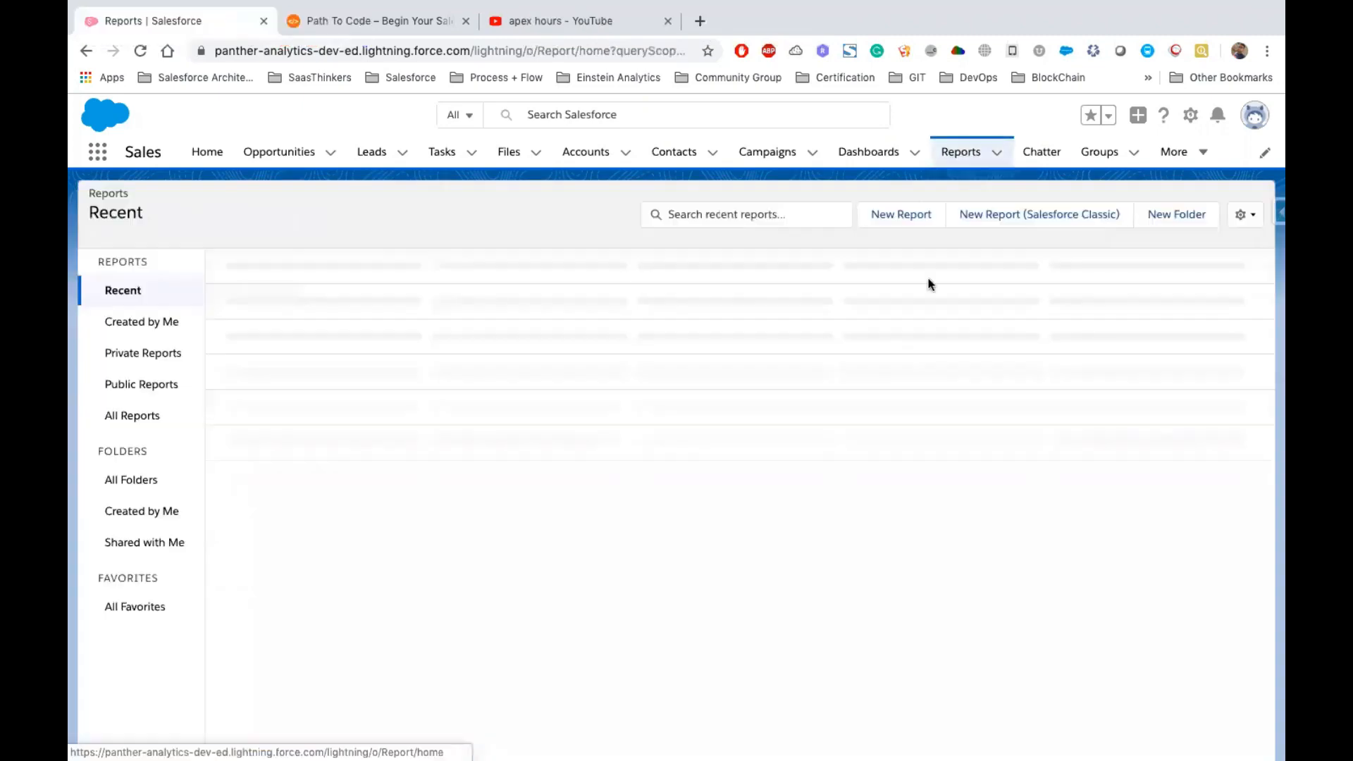
click(895, 223)
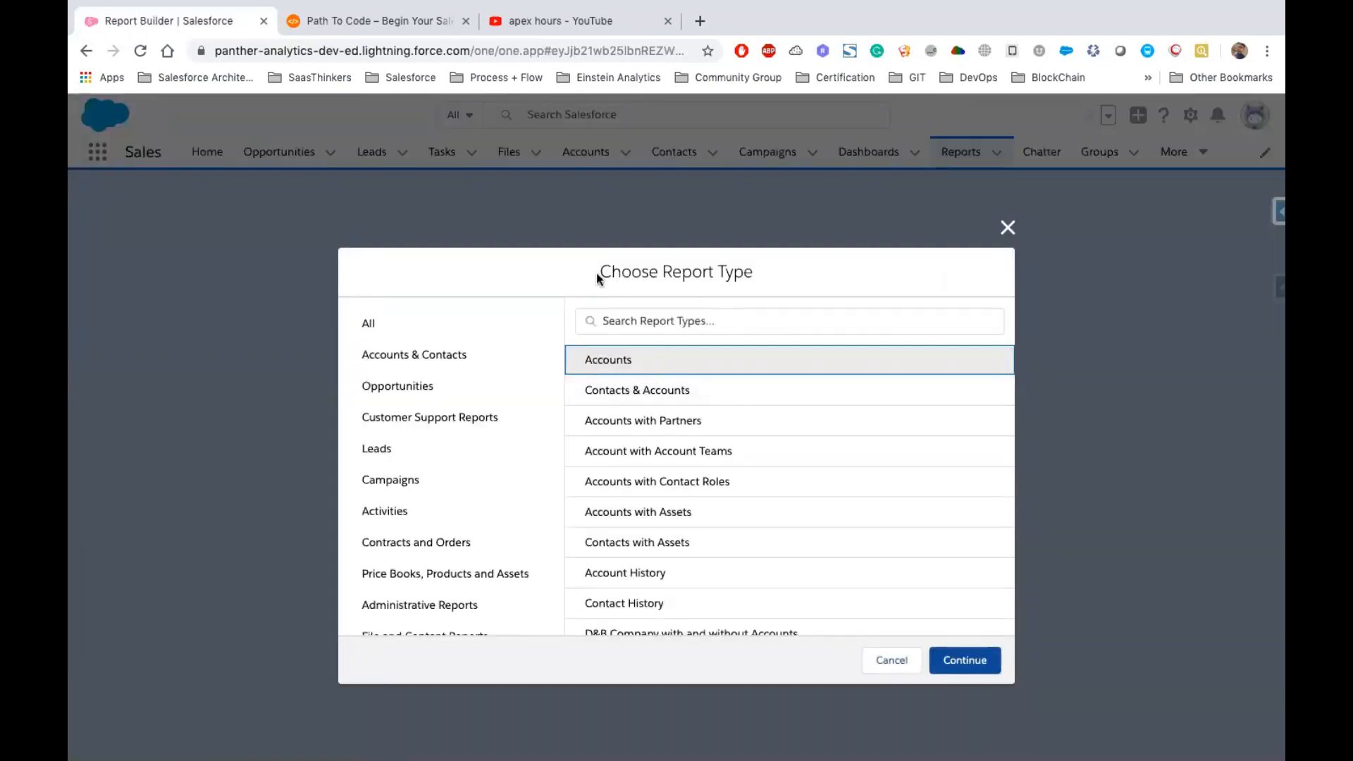
drag(596, 272, 710, 310)
click(618, 329)
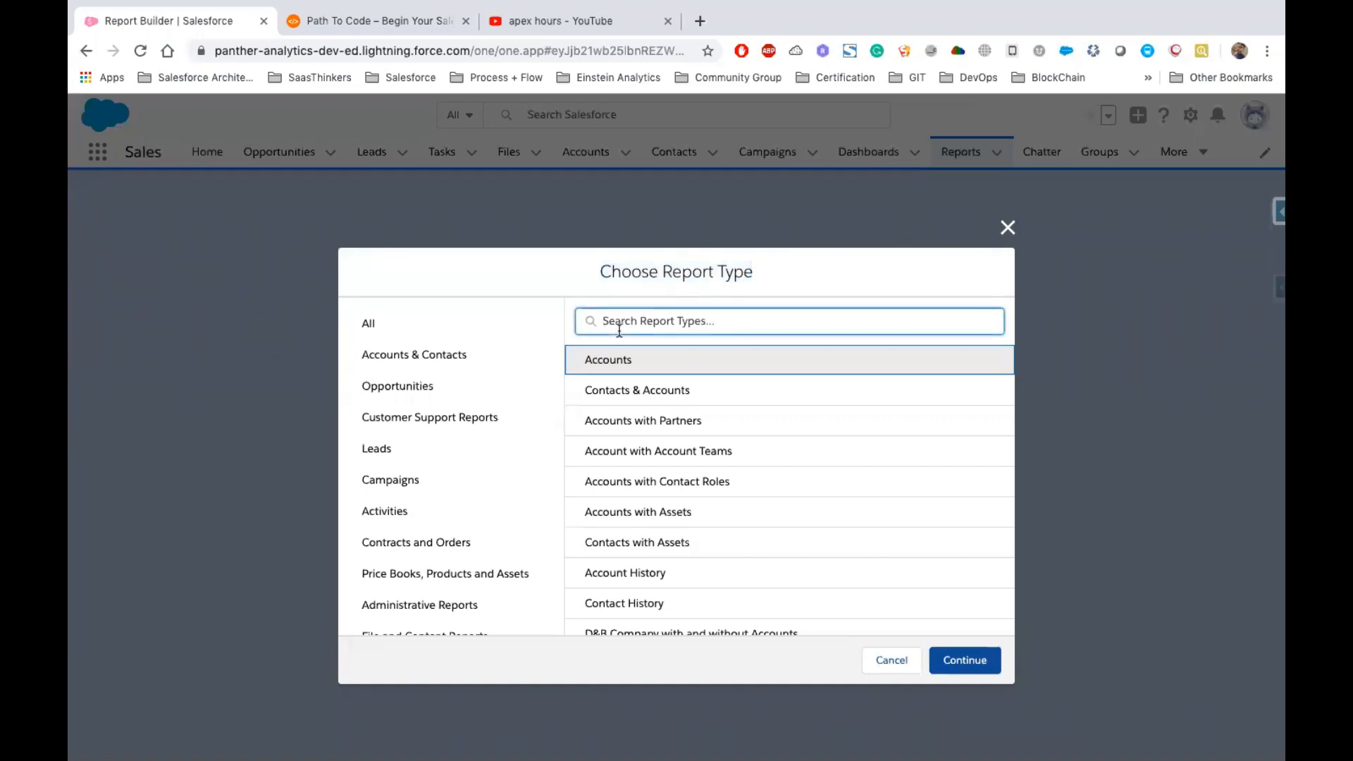
click(627, 364)
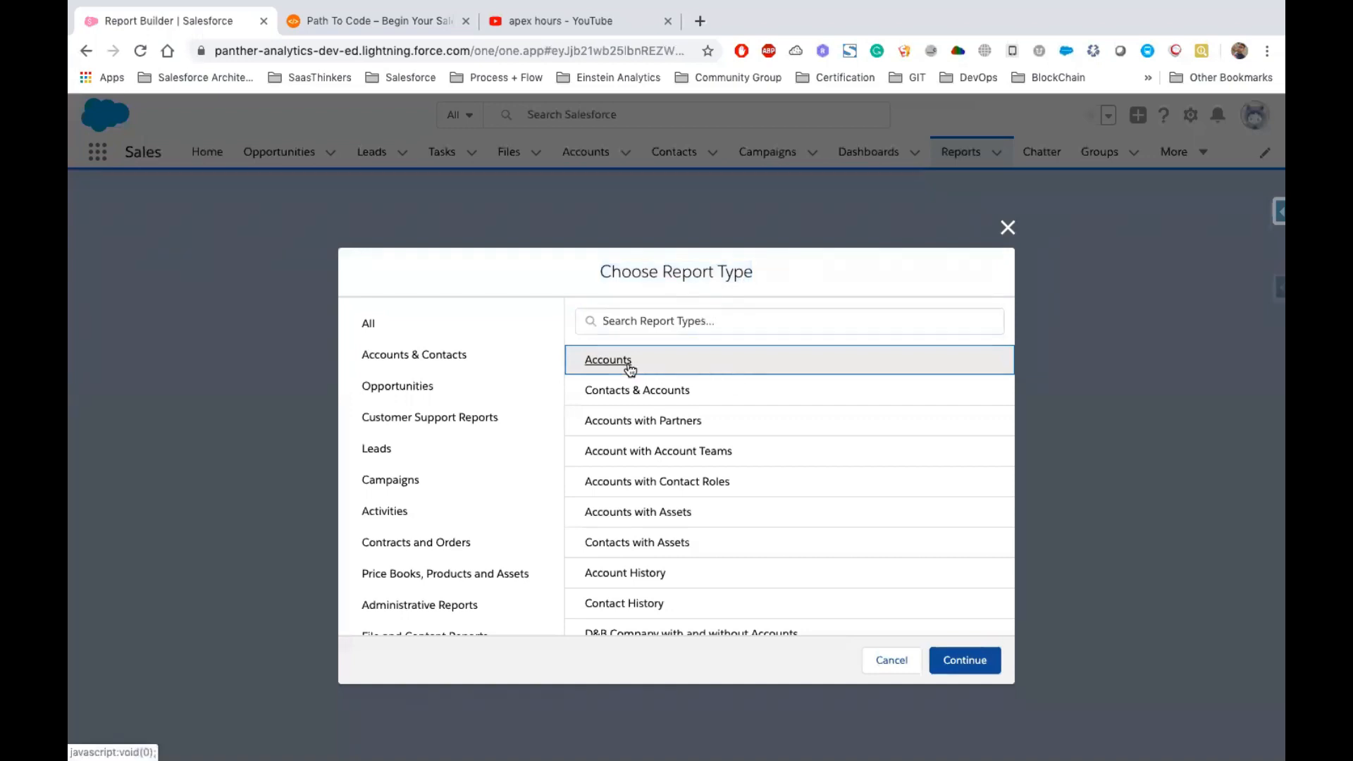
click(959, 653)
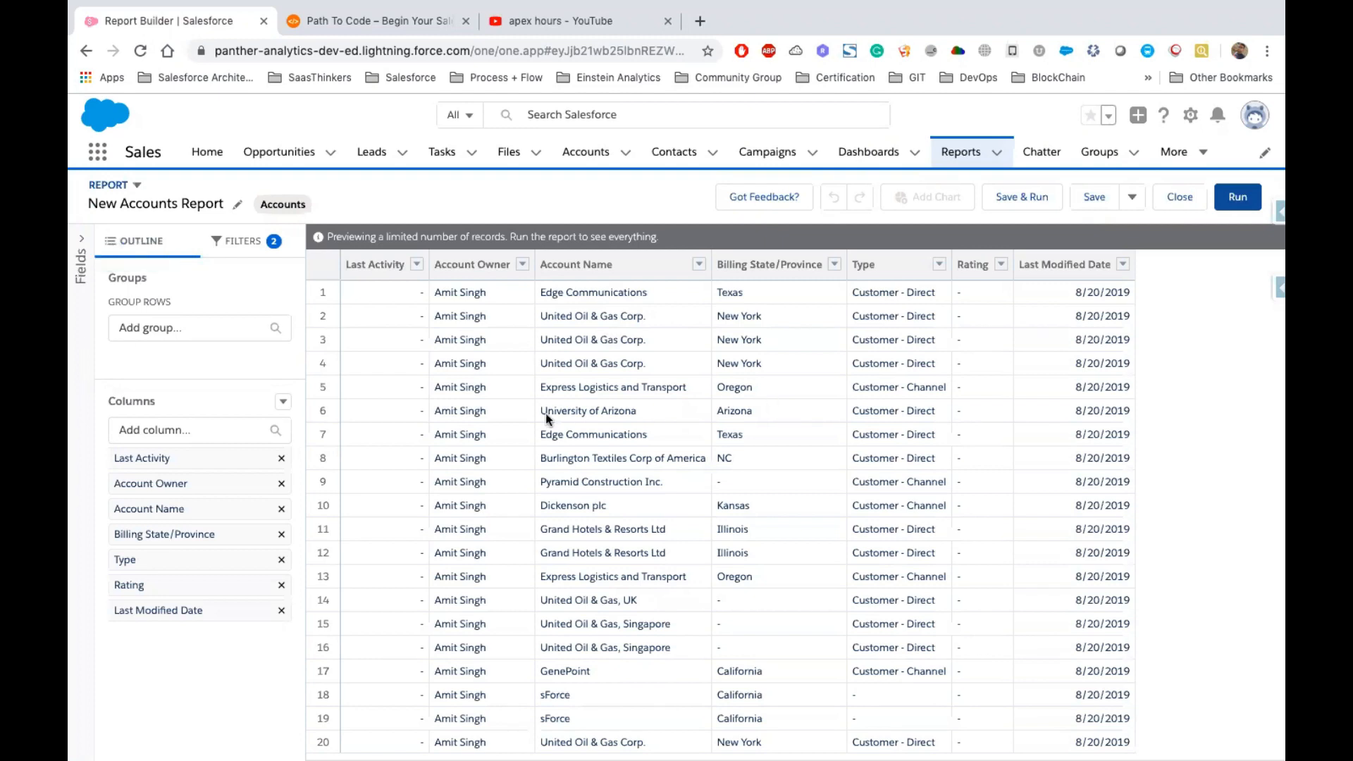
Open the report format choices to pick between Report and Joined Report
click(127, 188)
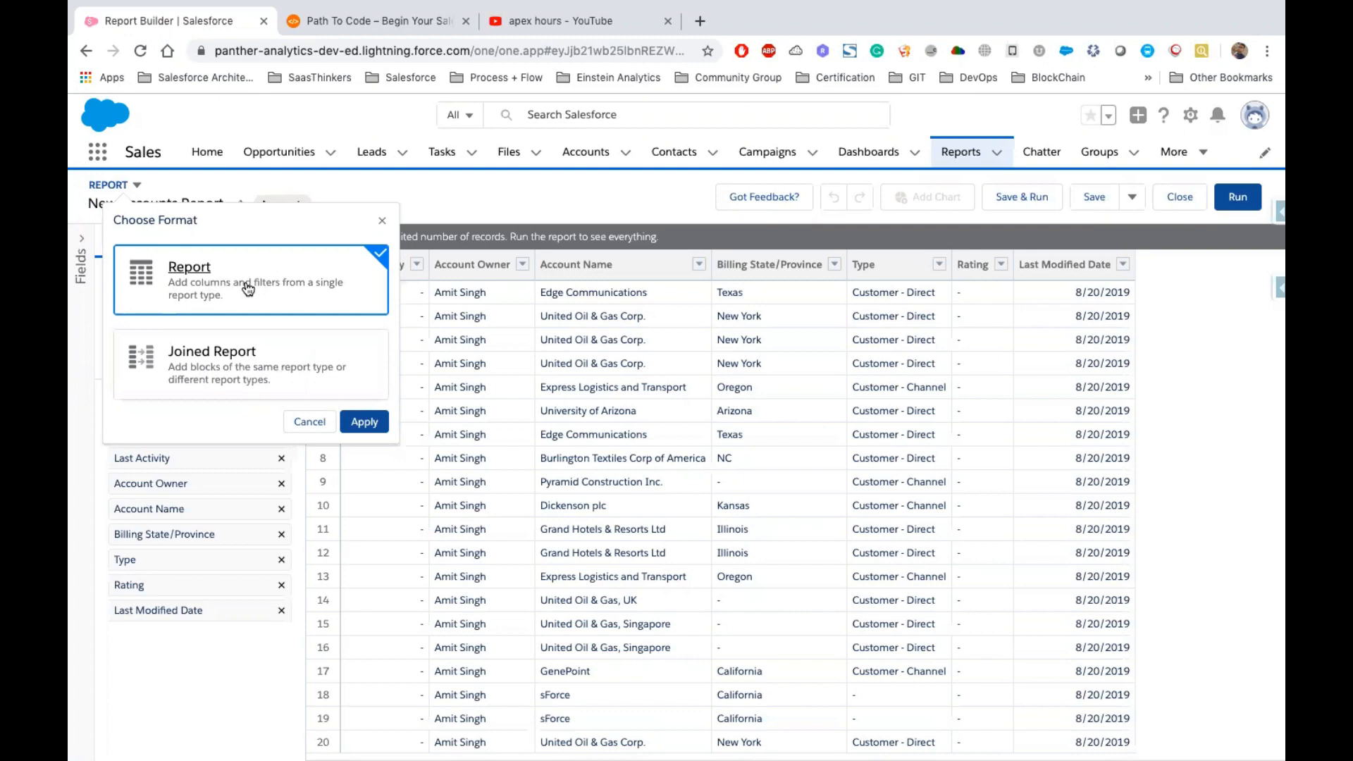
Switch the report format to Joined Report
click(248, 356)
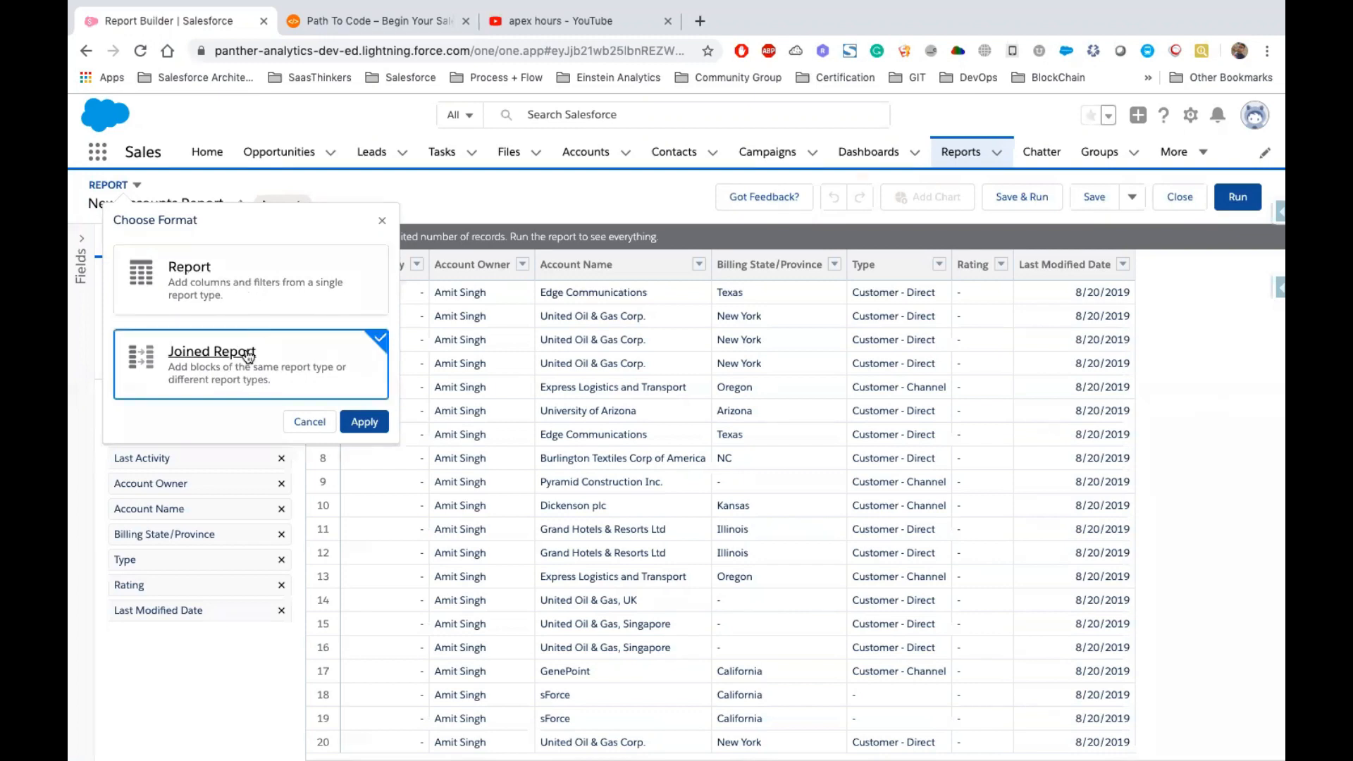
click(364, 423)
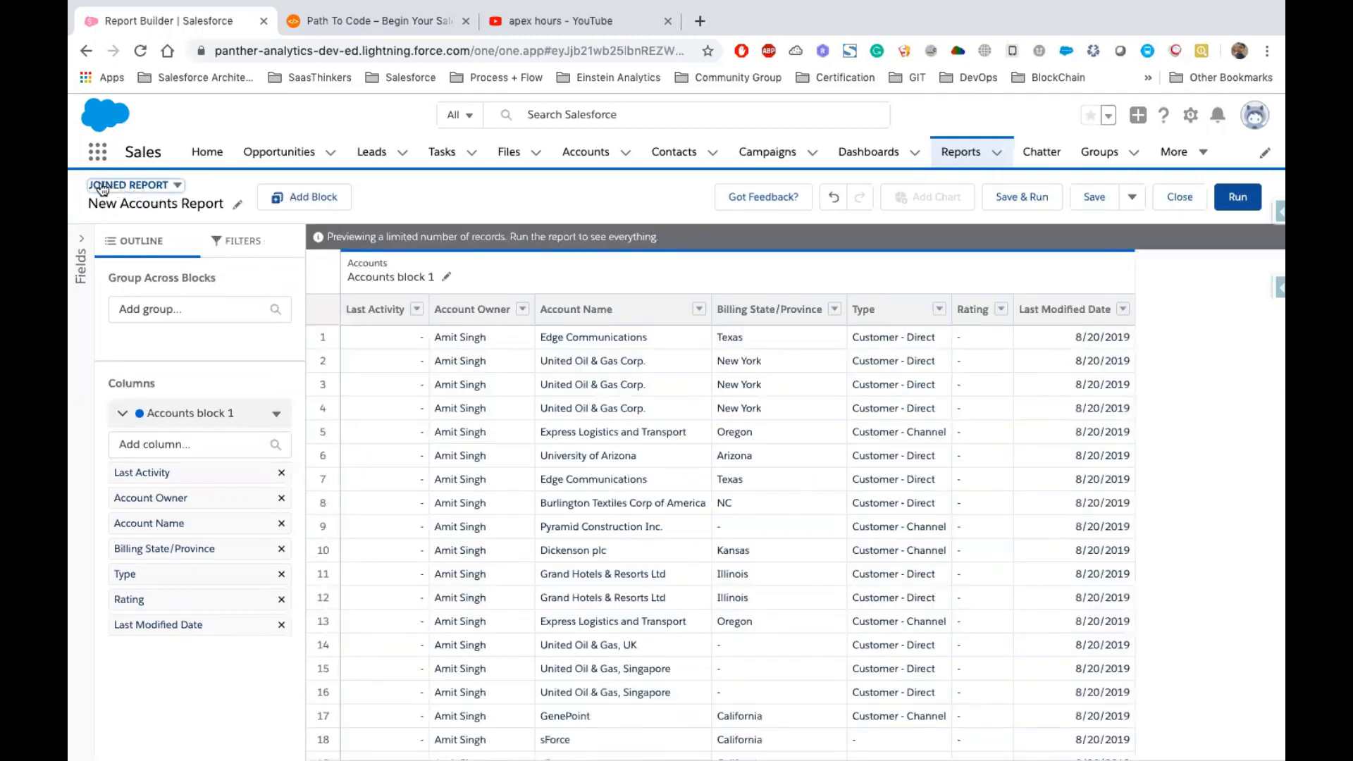
Rename the first block to Accounts Information
click(375, 198)
click(446, 281)
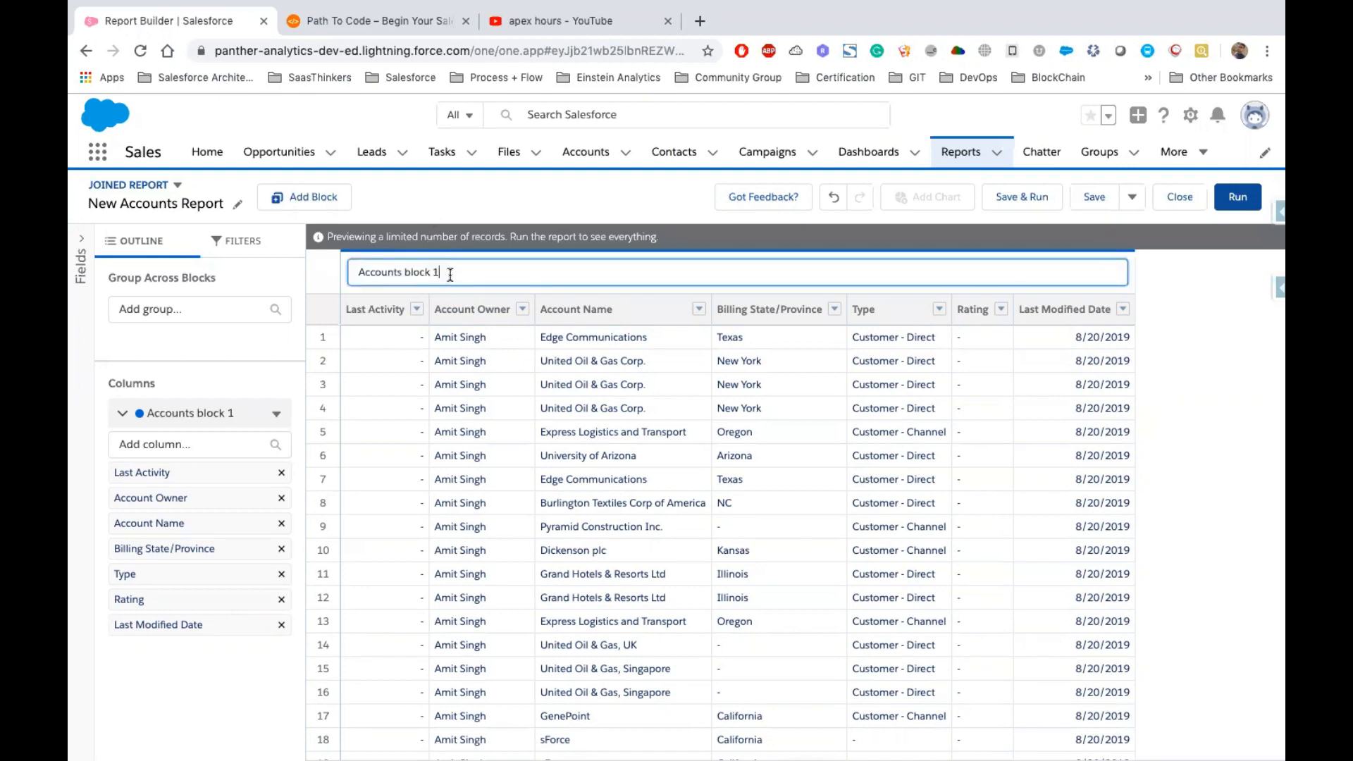
key(BackSpace)
key(BackSpace)
key(Return)
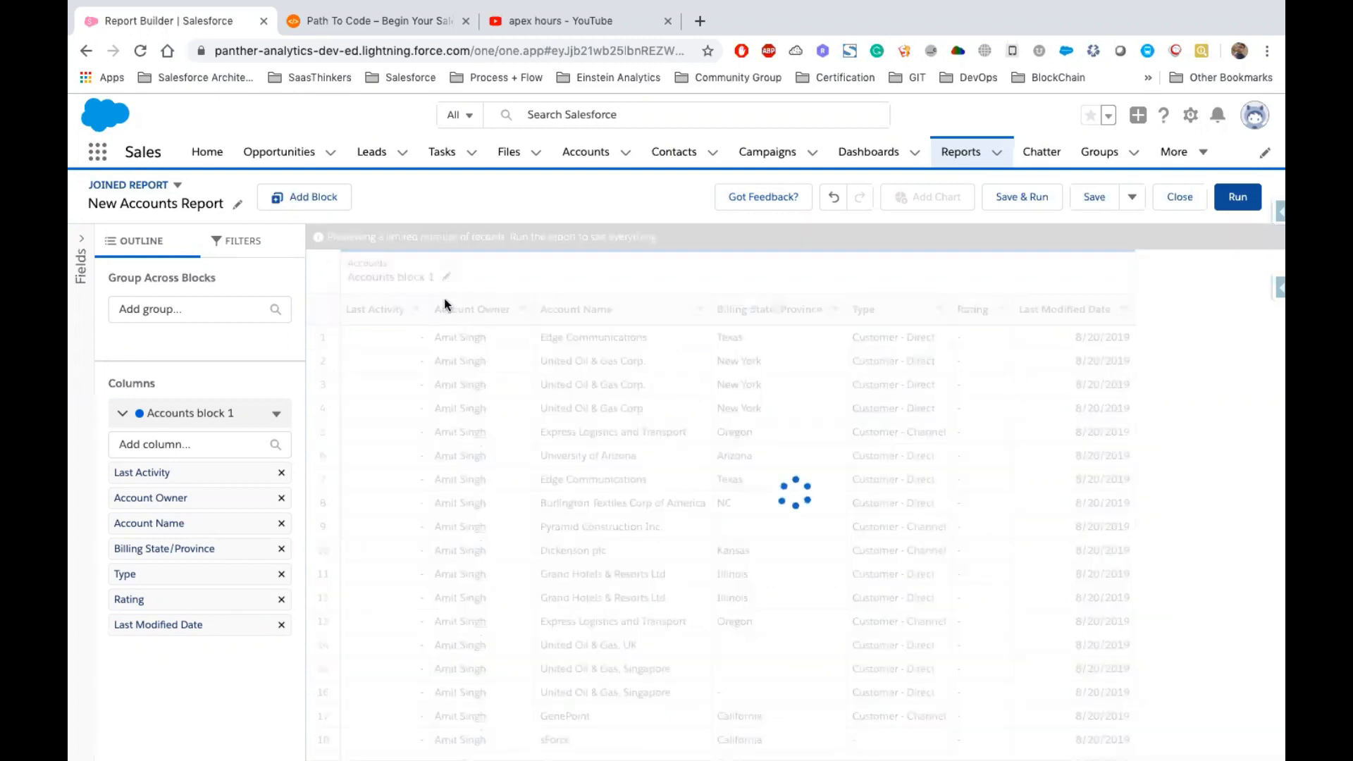
Remove the Last Activity and Rating columns from the Accounts Information block
click(416, 308)
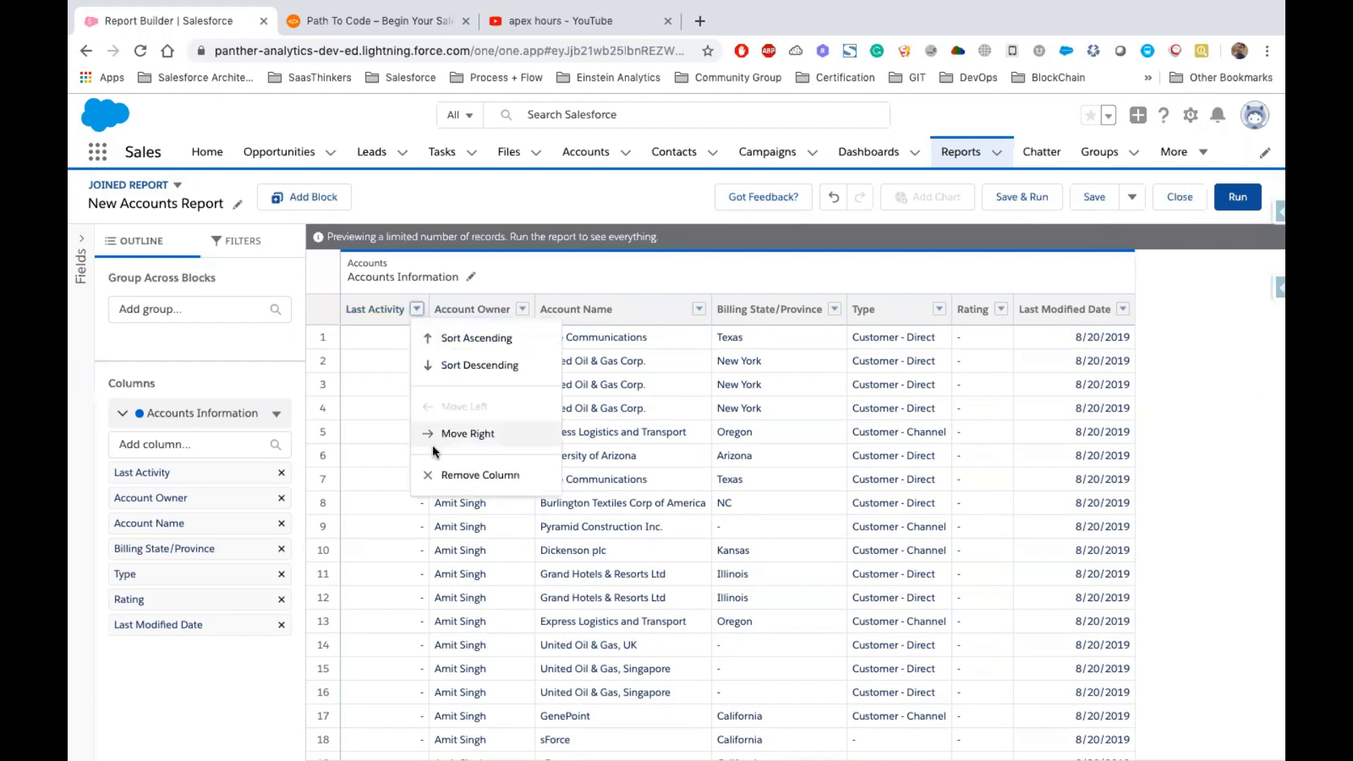
click(459, 476)
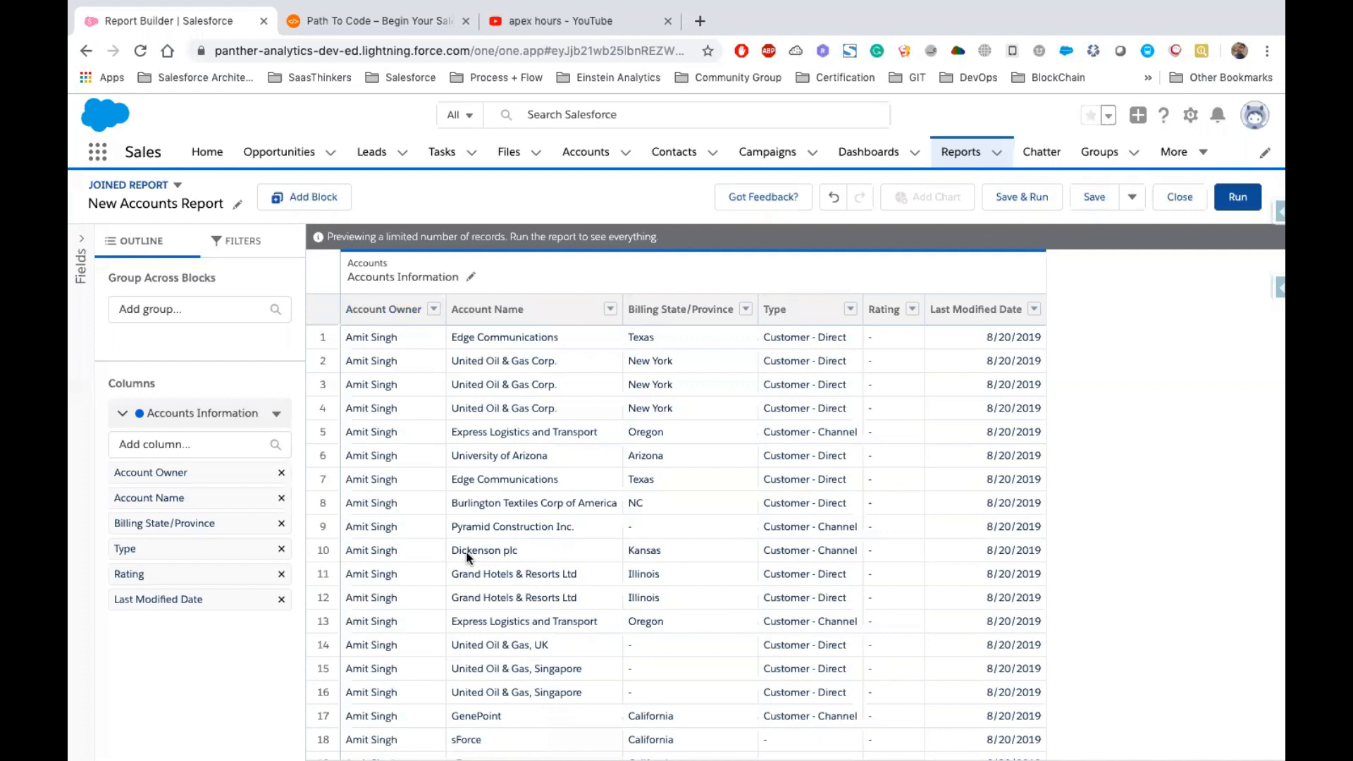
click(912, 308)
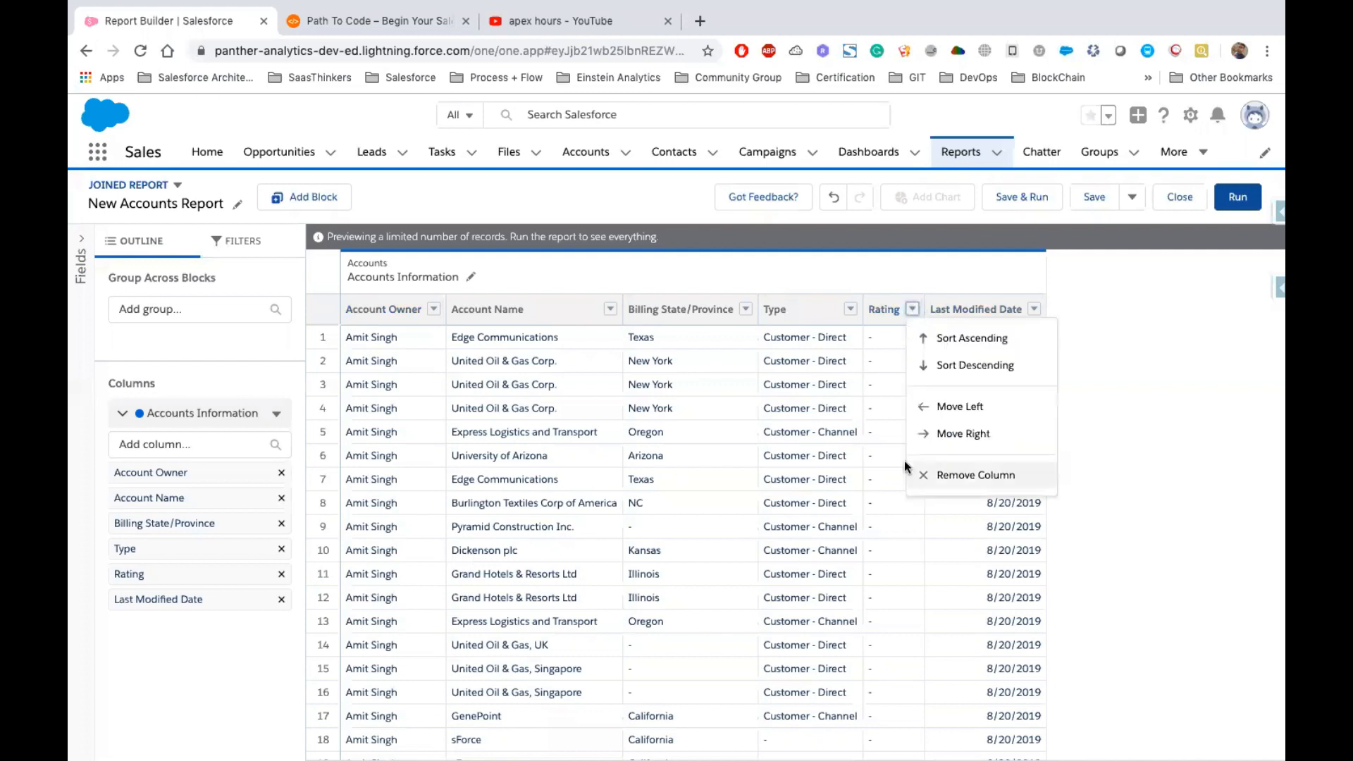
click(950, 476)
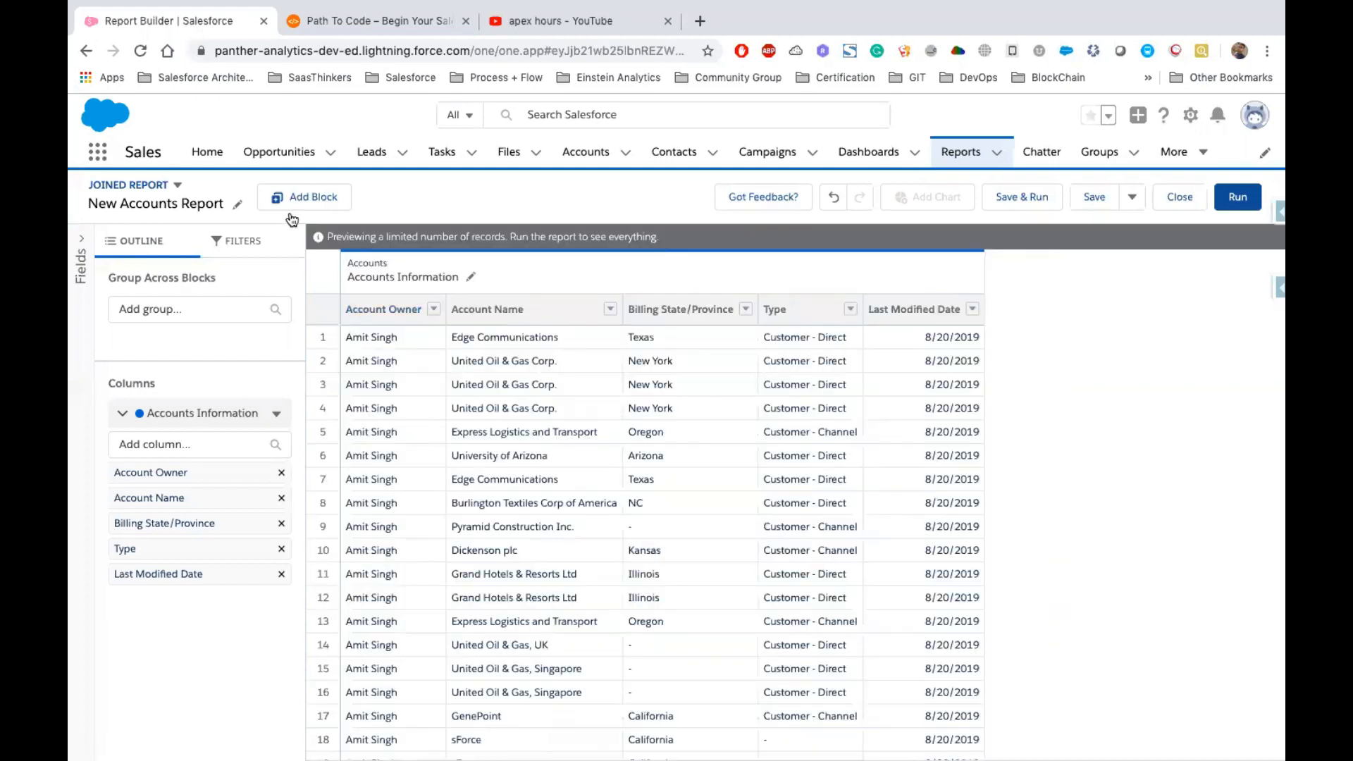
Add a second block using the Opportunities report type
click(290, 205)
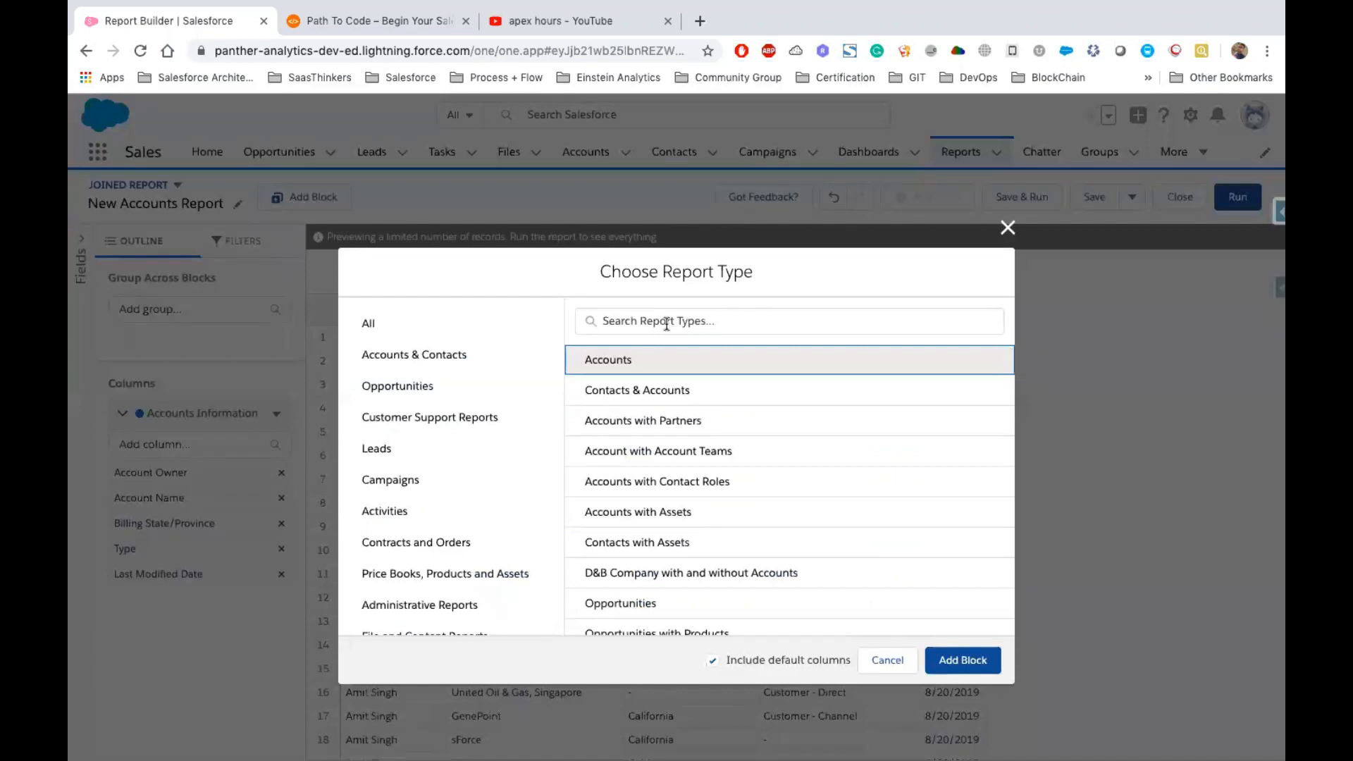
text(Opportunity)
key(BackSpace)
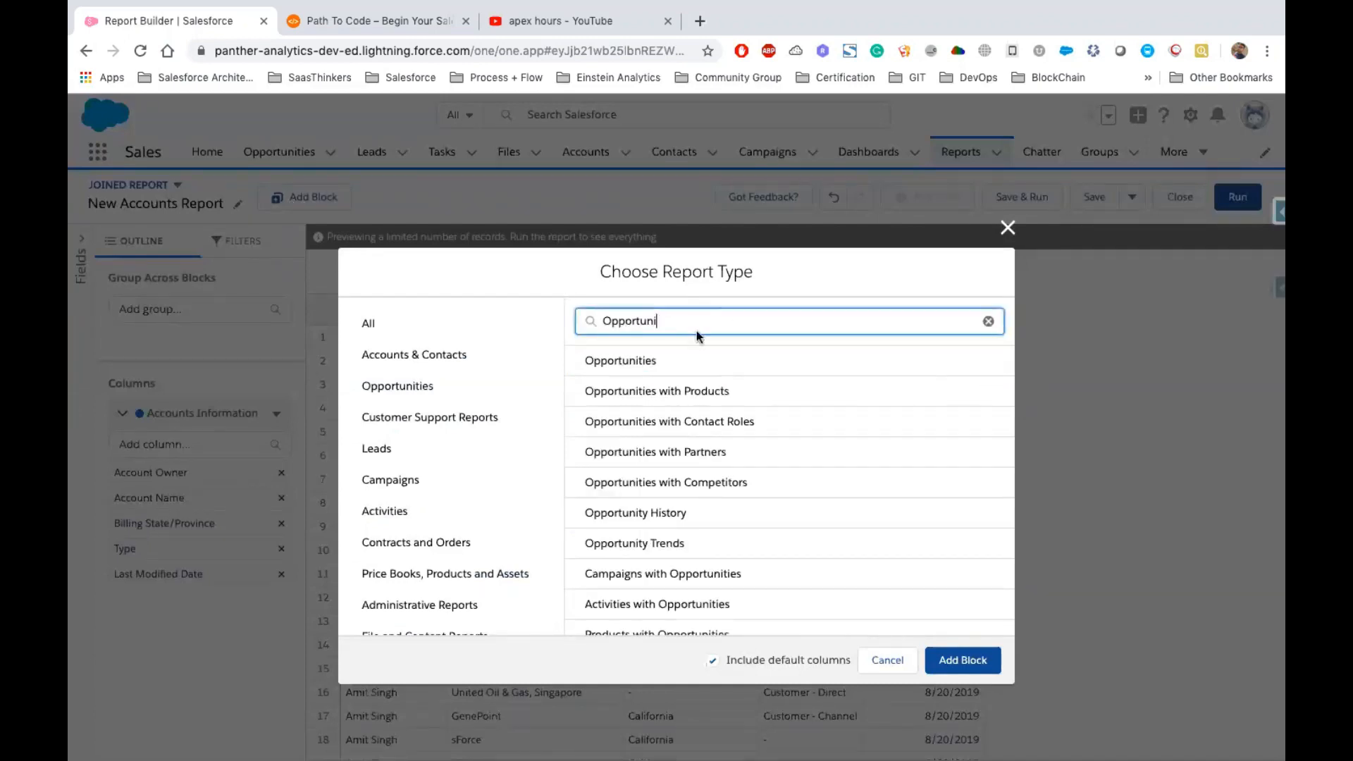
click(655, 389)
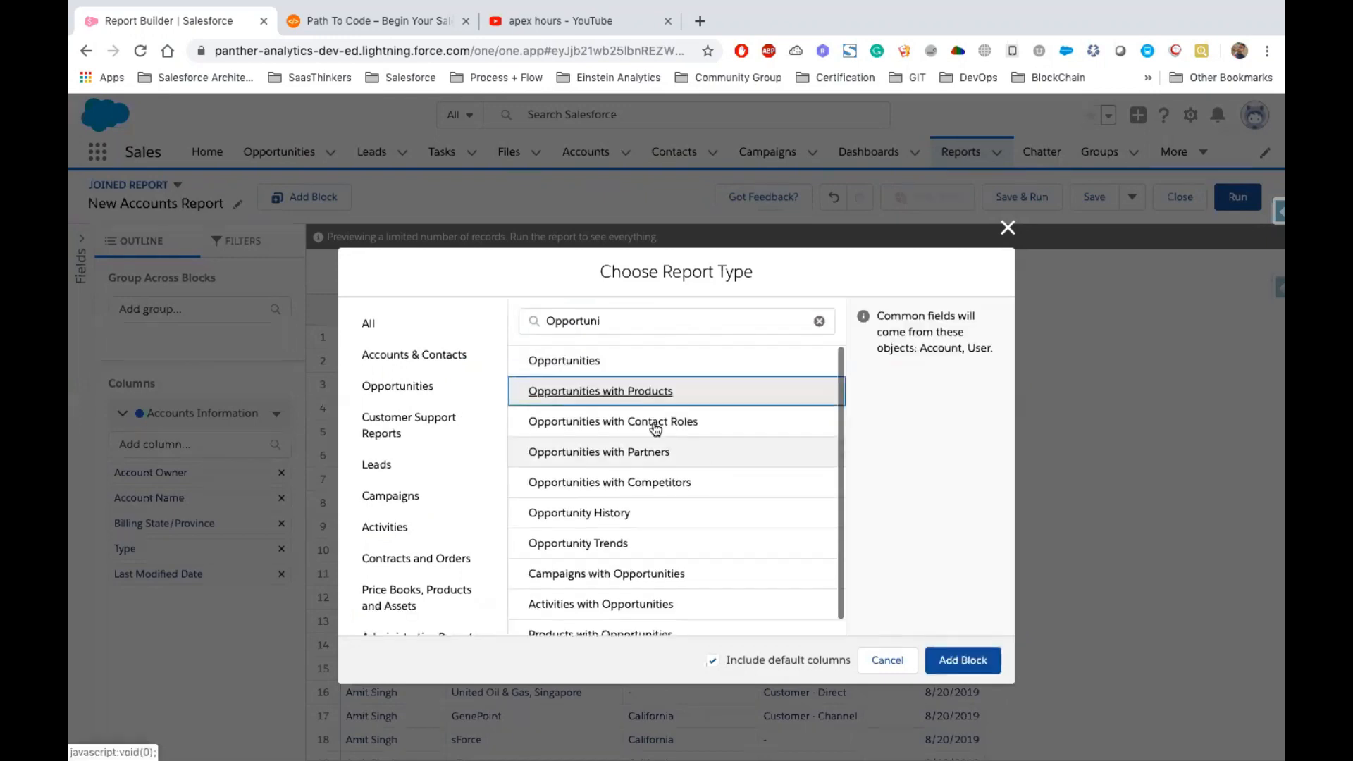
click(605, 368)
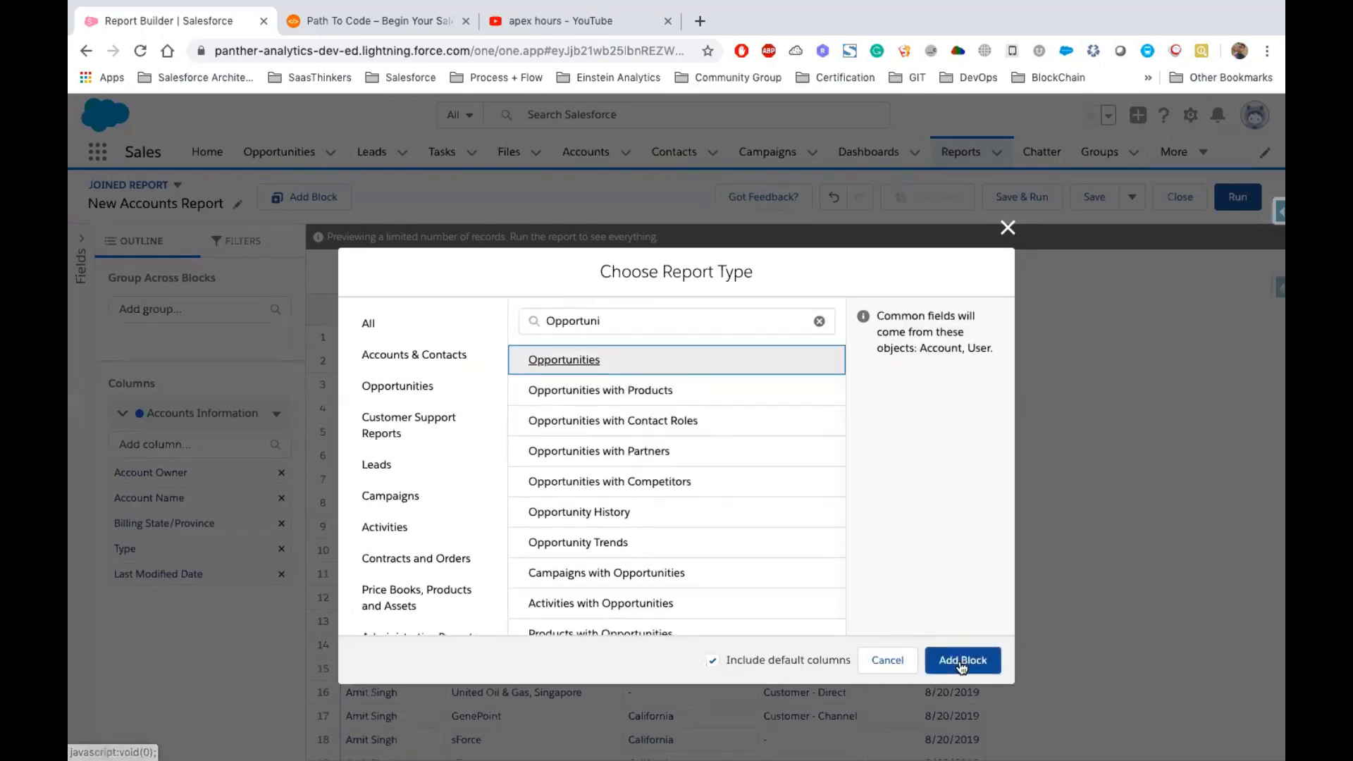
click(960, 661)
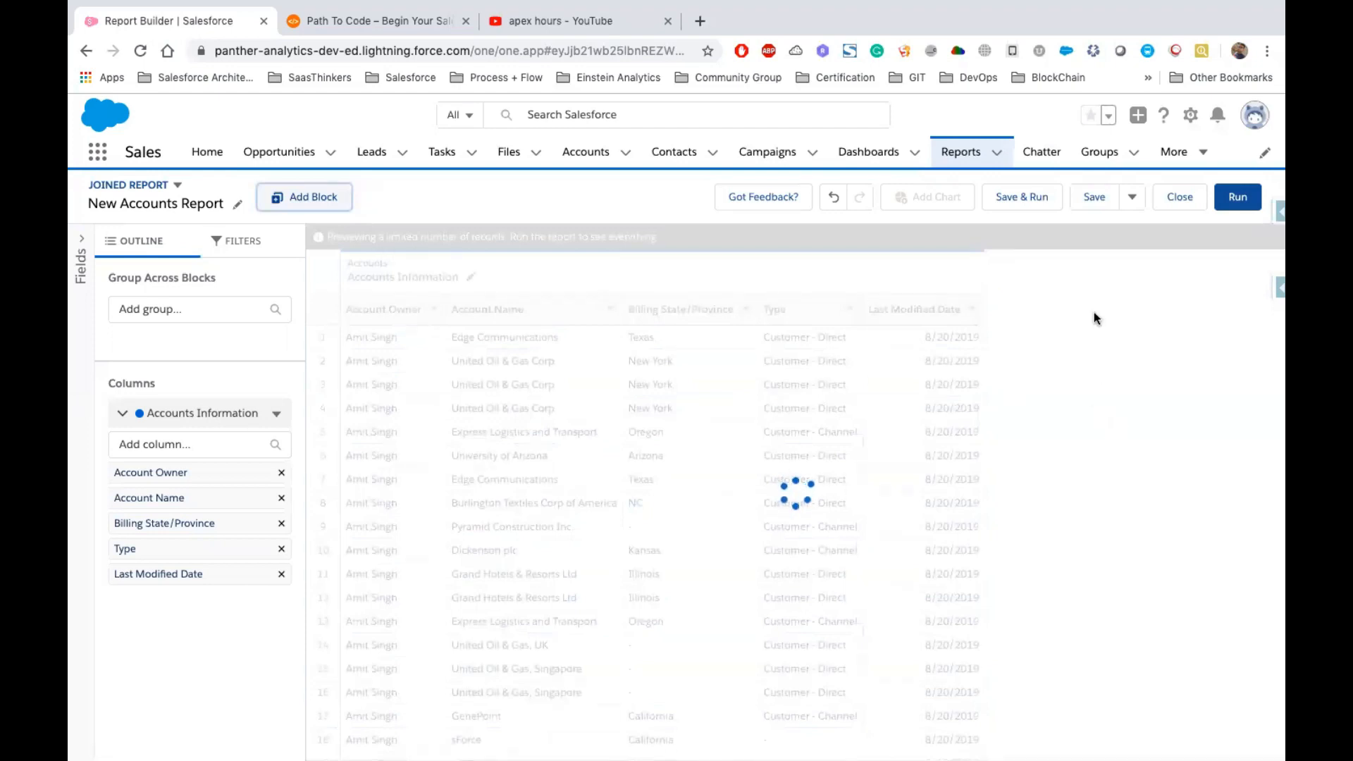
Rename the opportunities block to Opportunities Information
scroll(911, 479, right, 3)
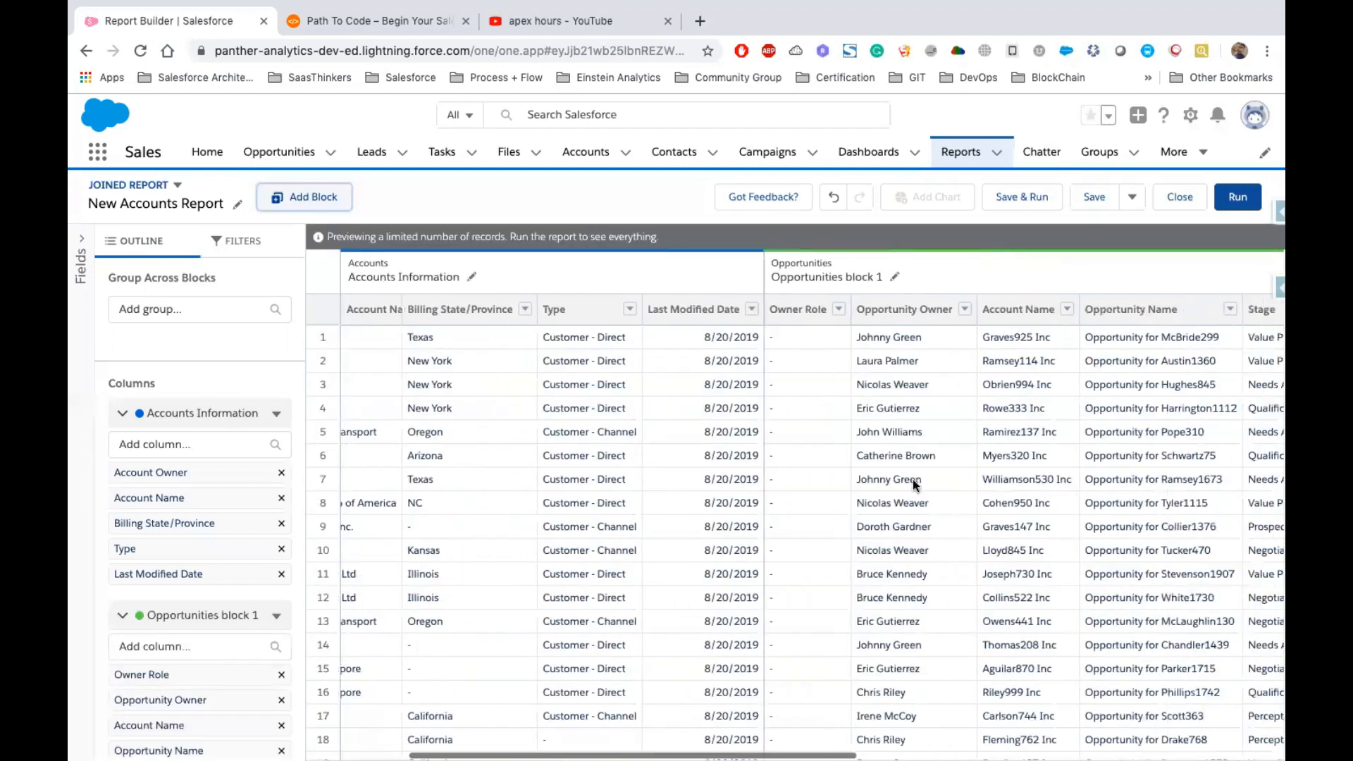
scroll(912, 479, right, 3)
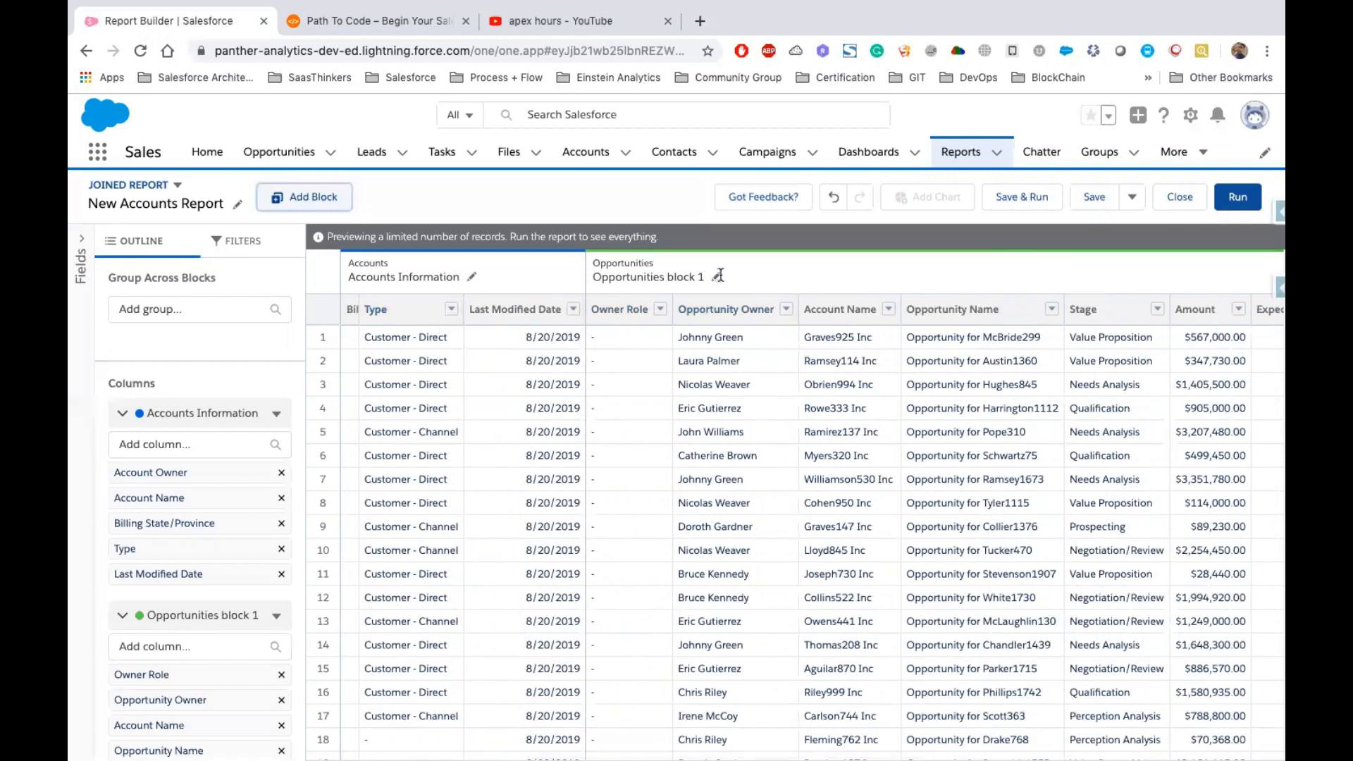
click(717, 275)
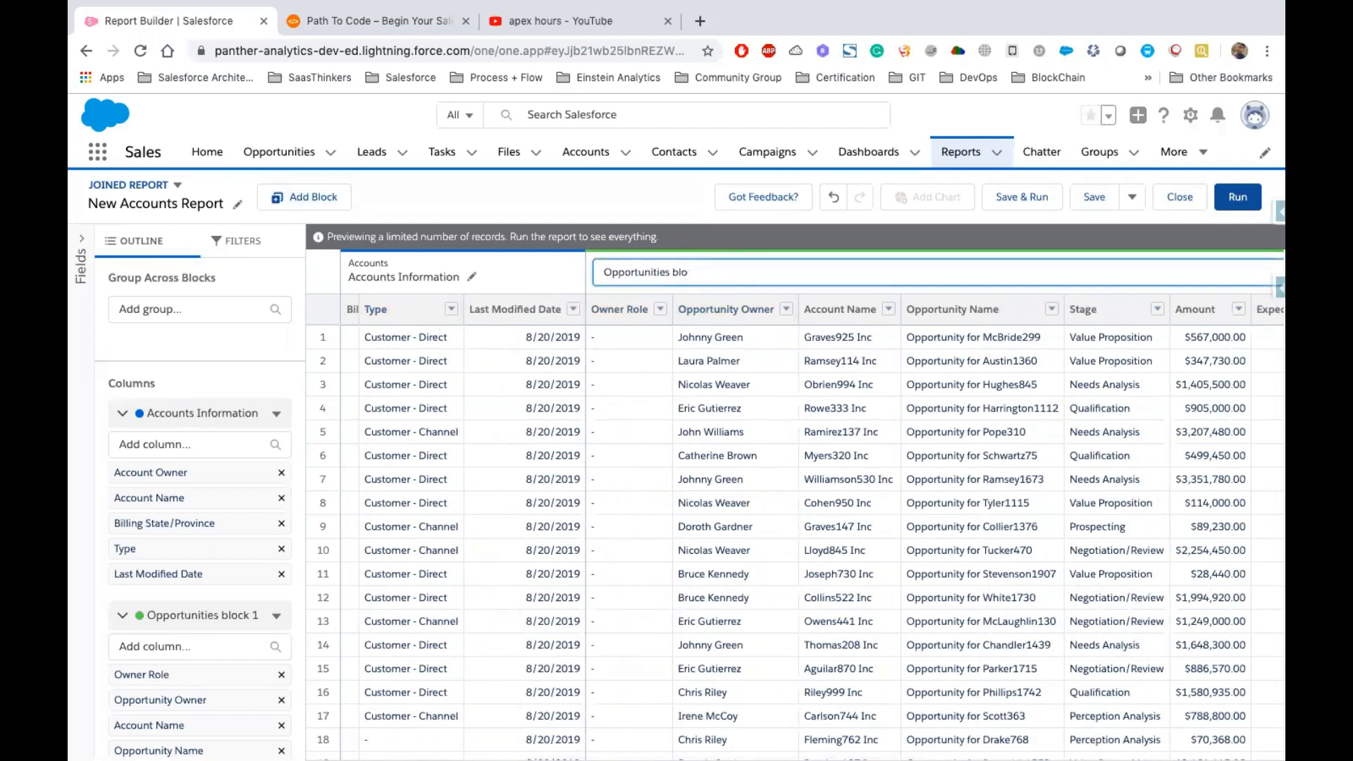
text(formation)
key(Return)
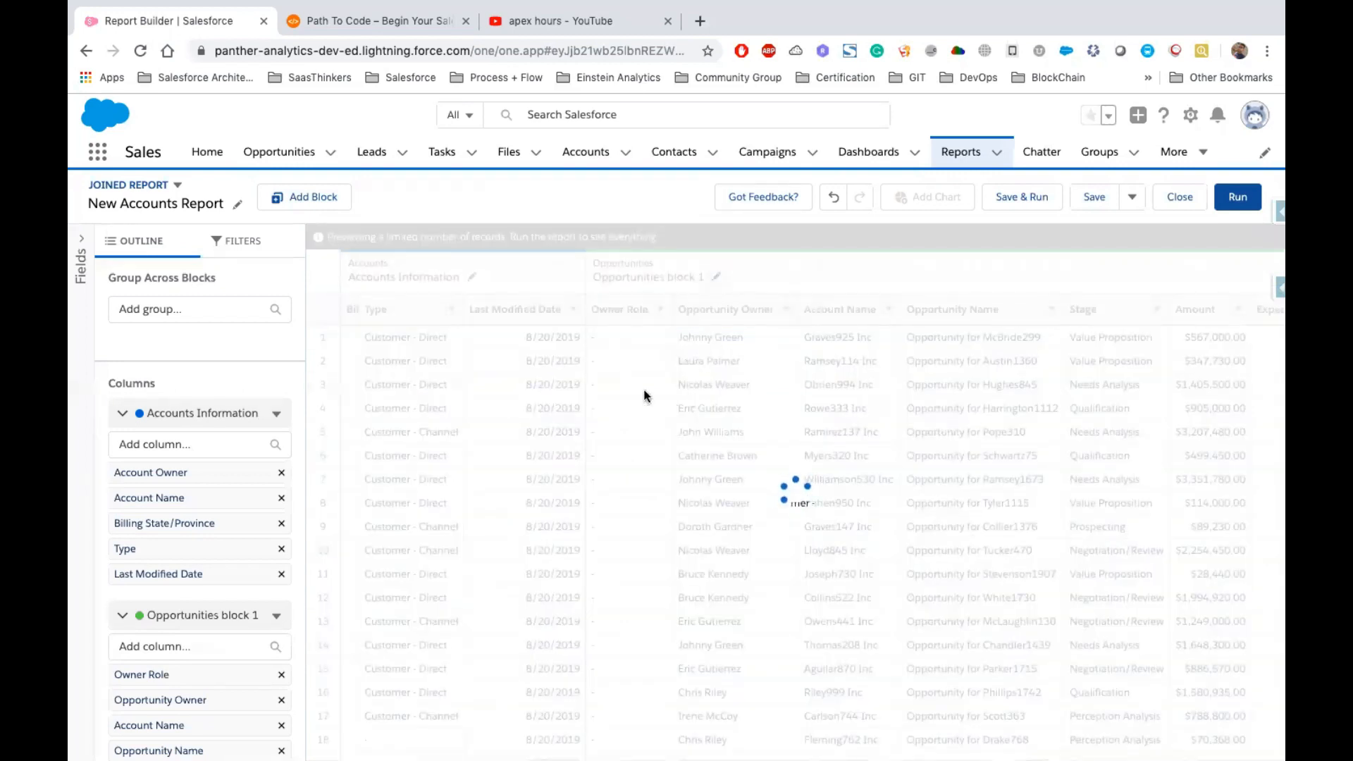
Remove the Owner Role column from the Opportunities Information block
scroll(911, 425, right, 5)
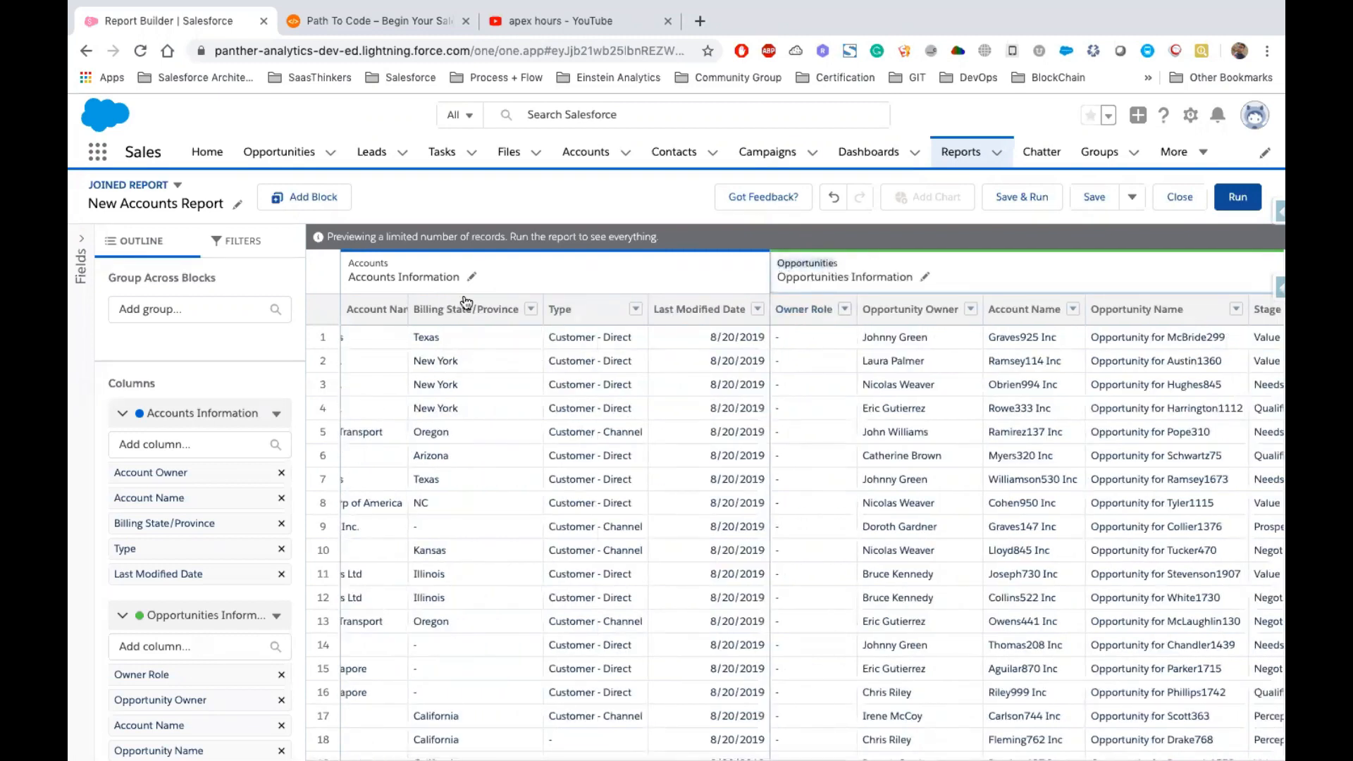
double_click(364, 262)
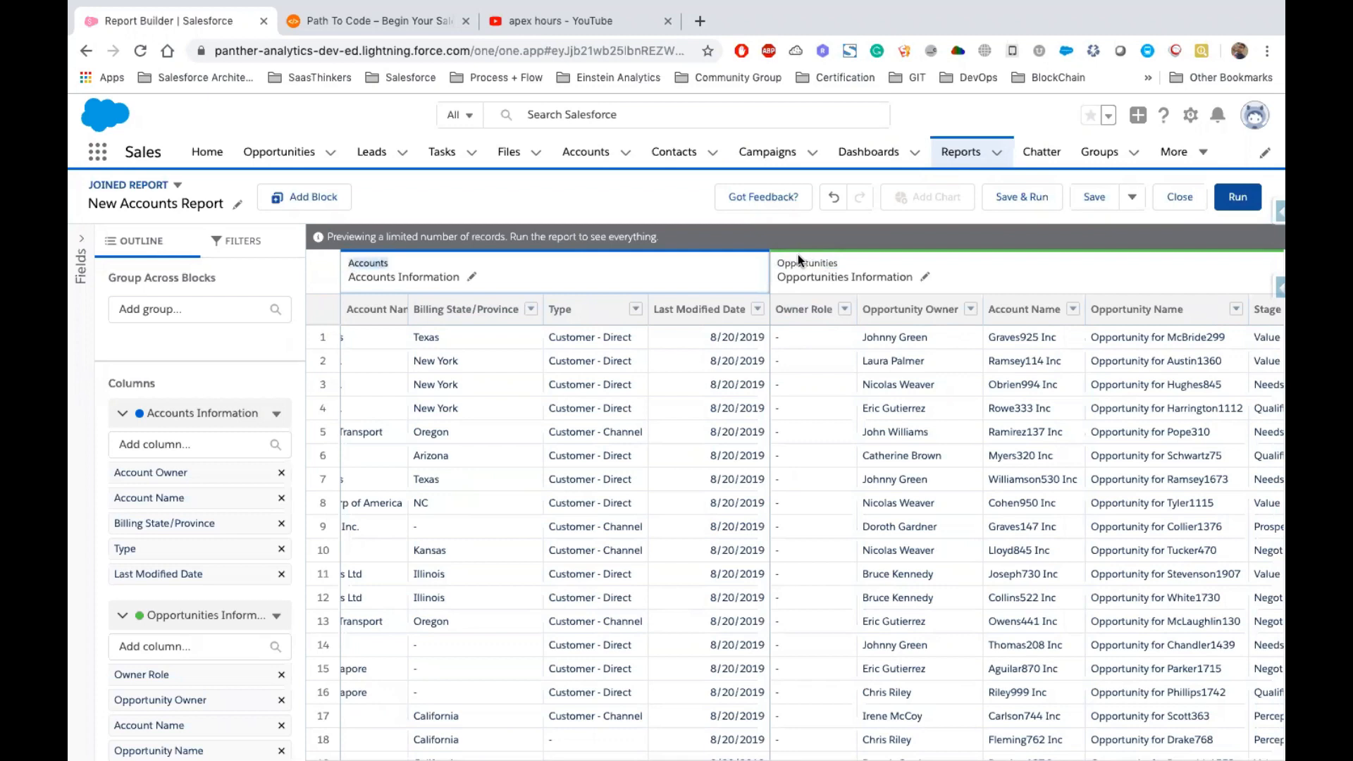
click(844, 308)
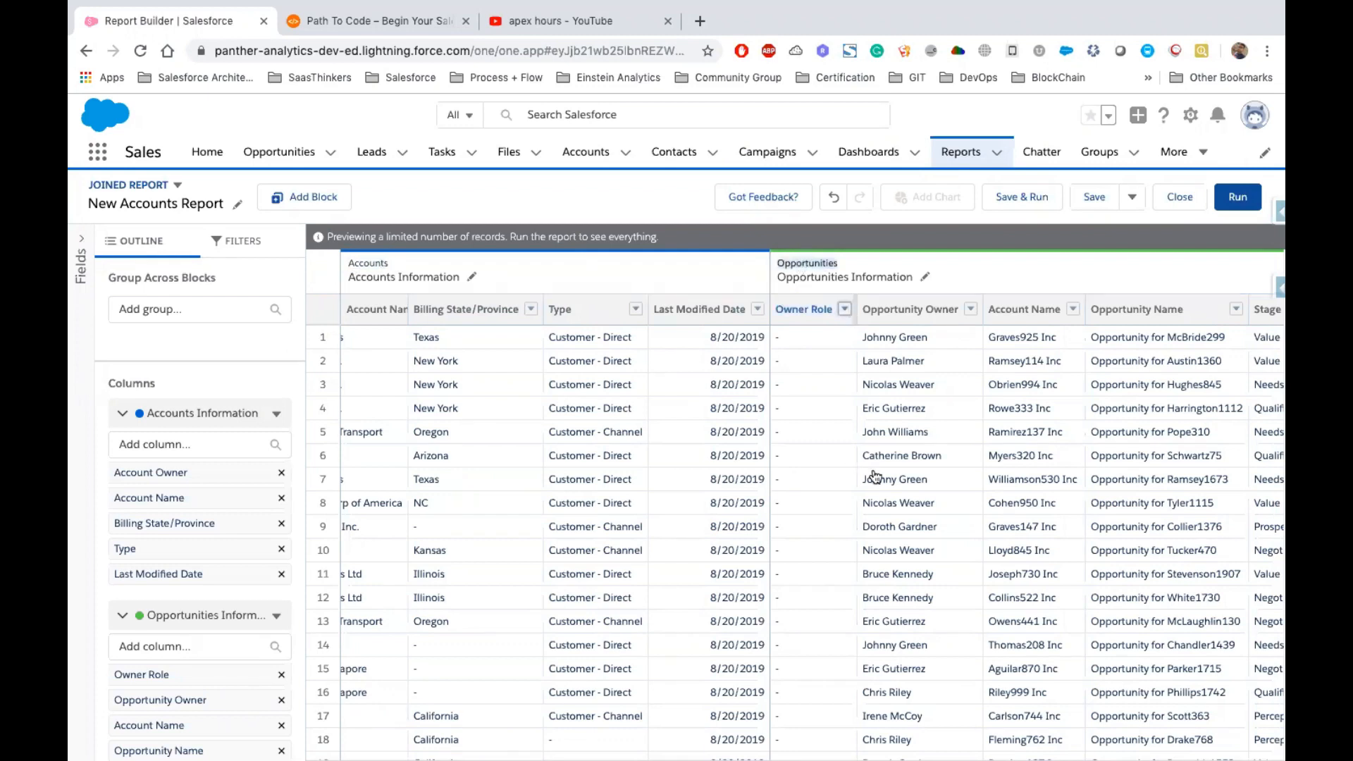
click(881, 476)
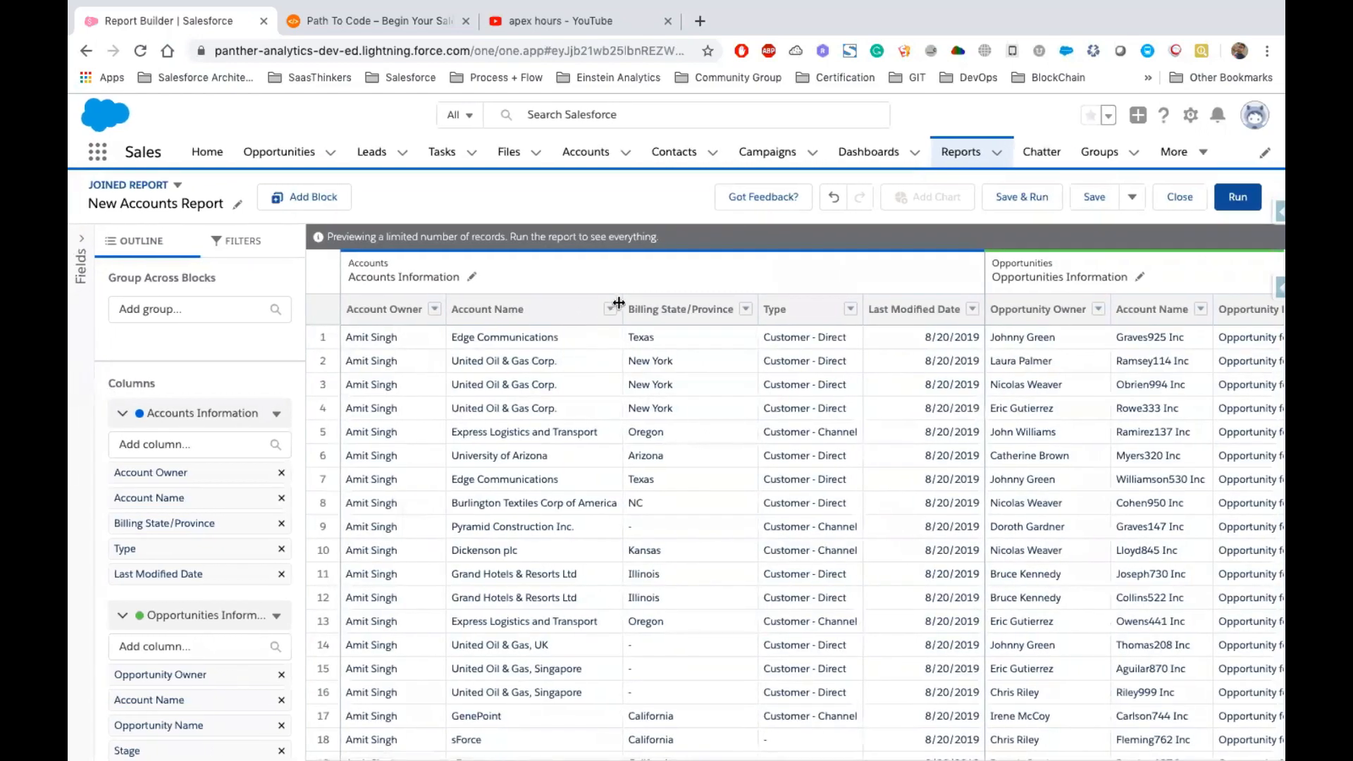
click(611, 310)
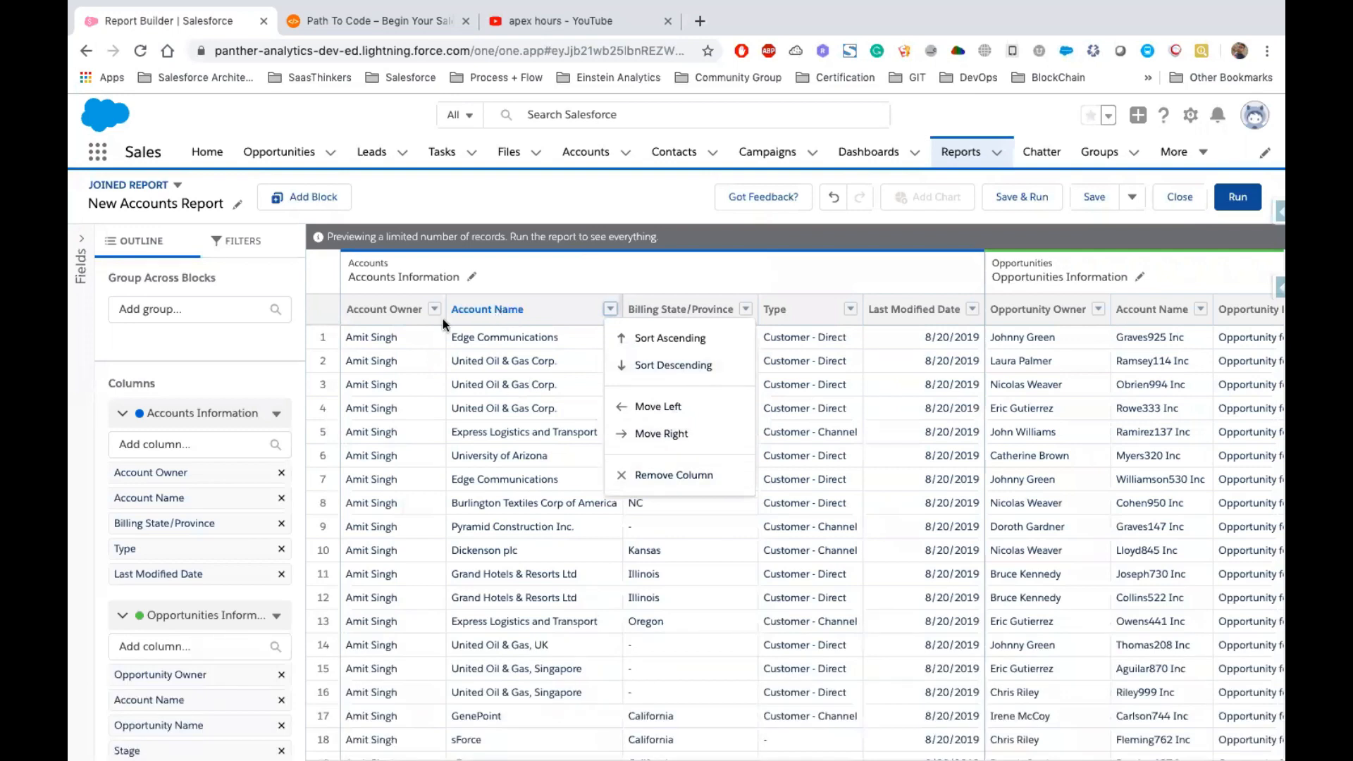
click(489, 384)
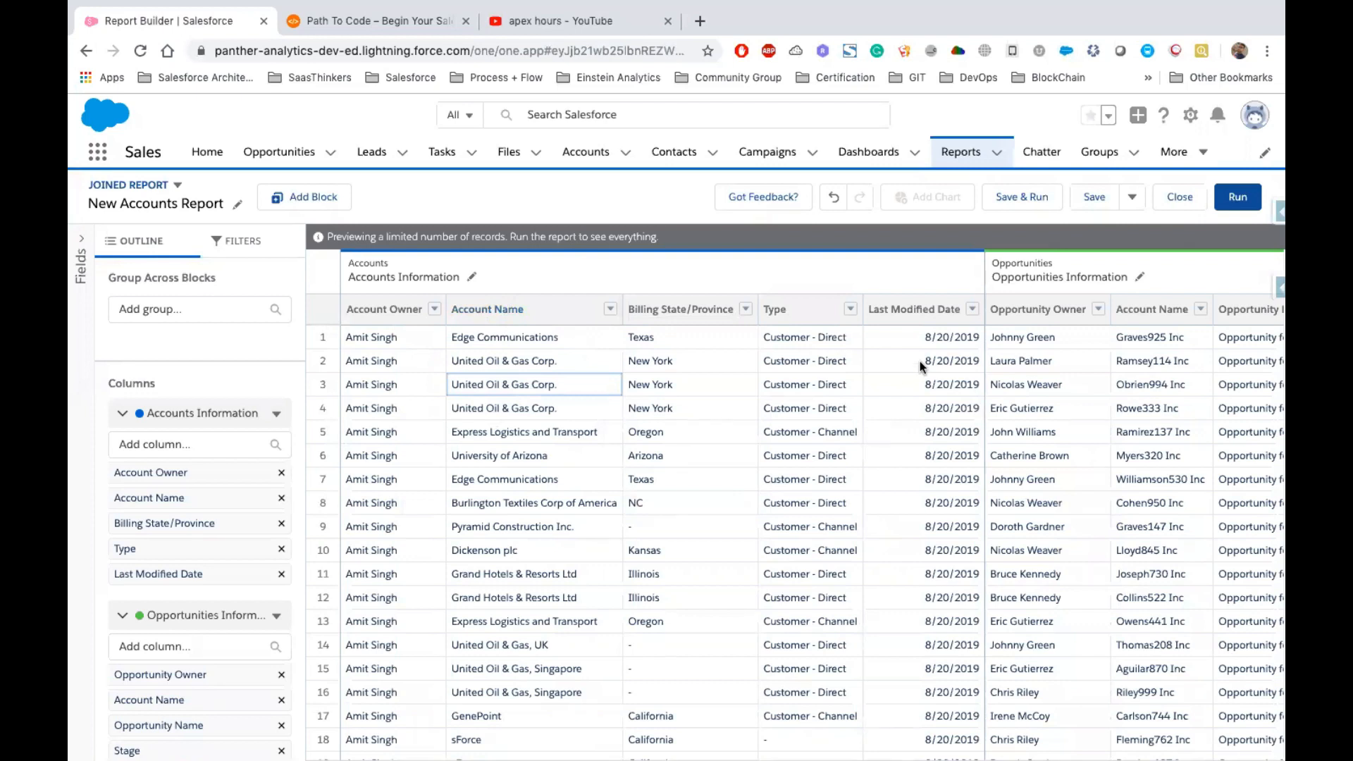
click(180, 303)
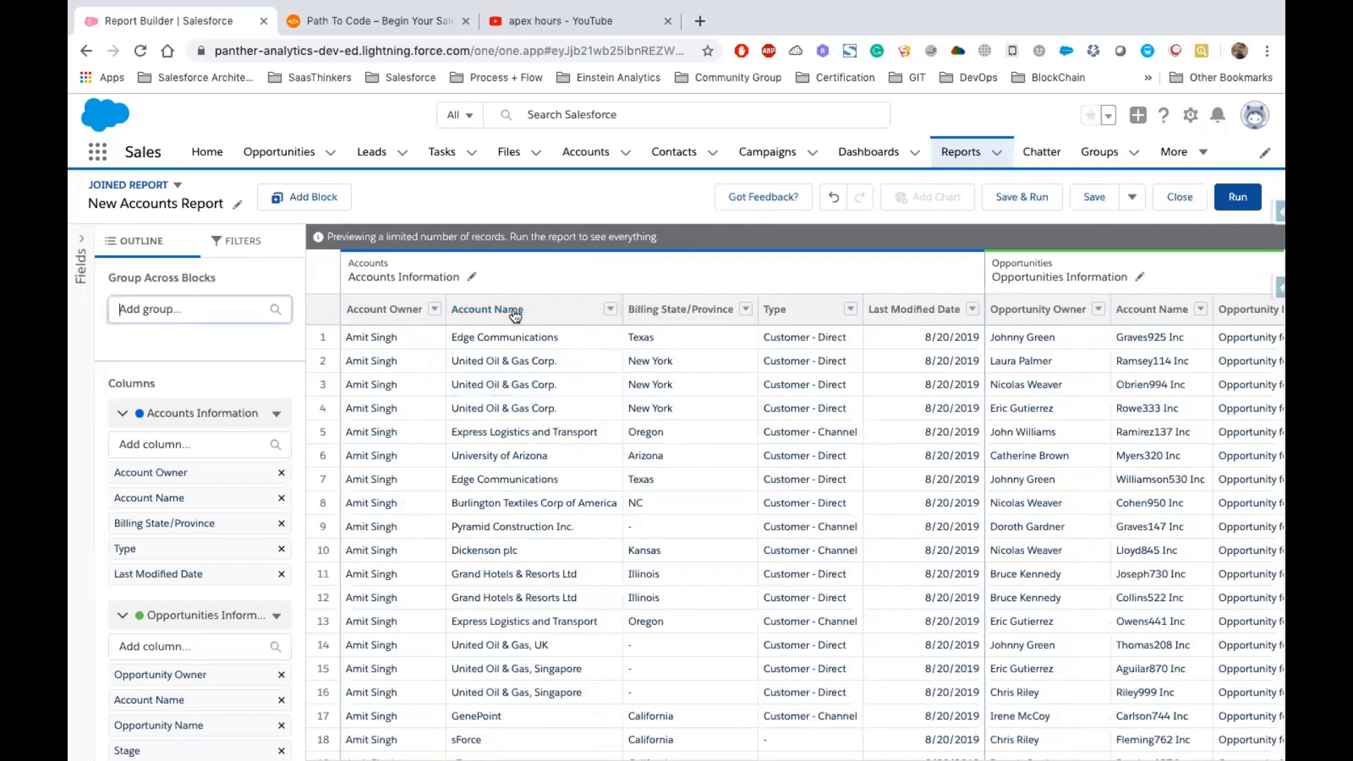
click(610, 313)
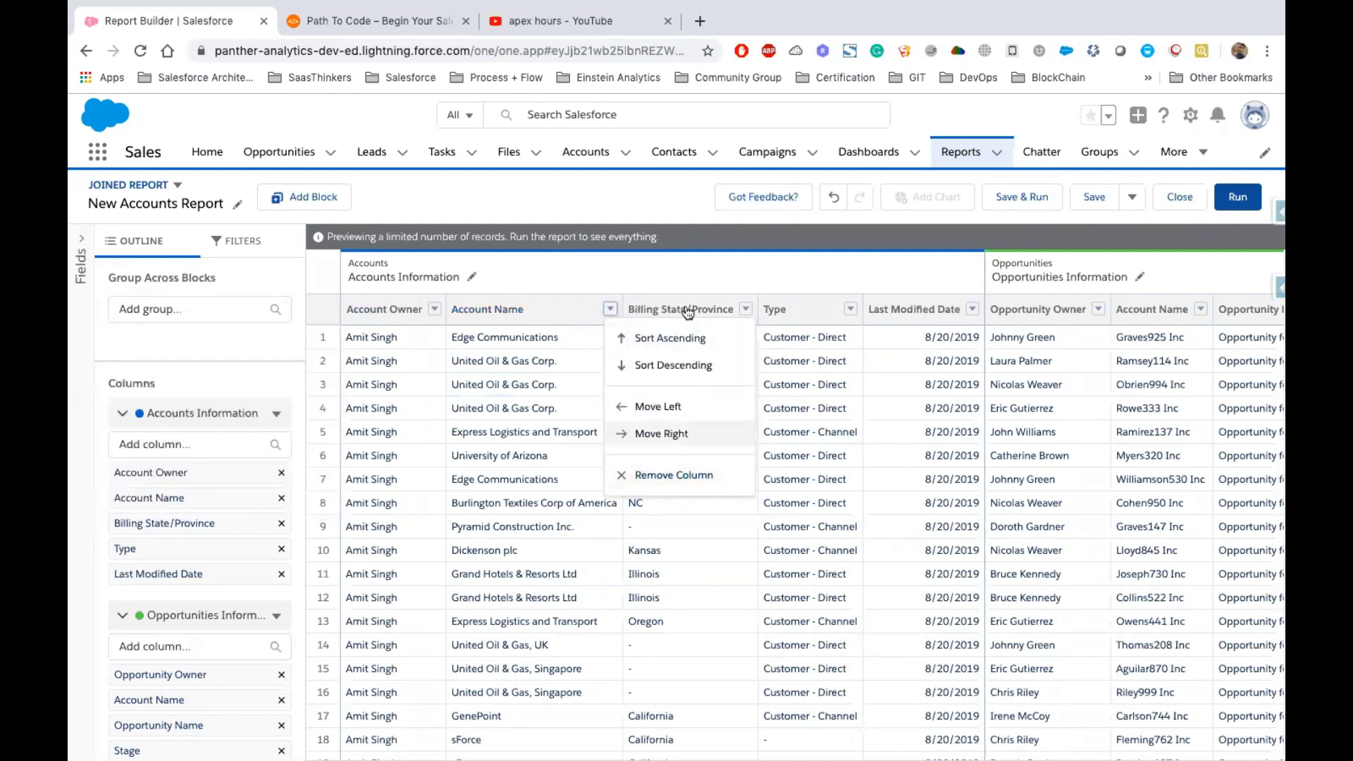
click(556, 264)
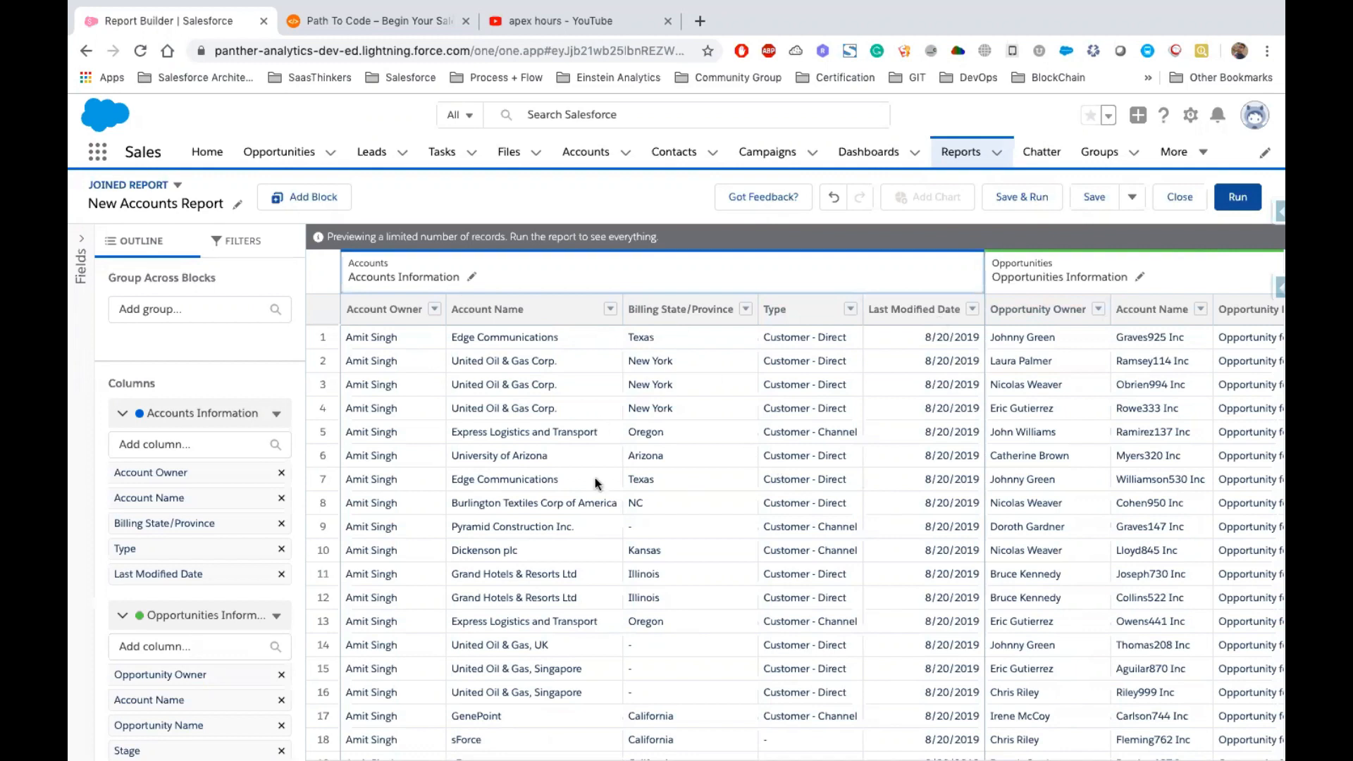
Group across both blocks by Account Name
click(162, 310)
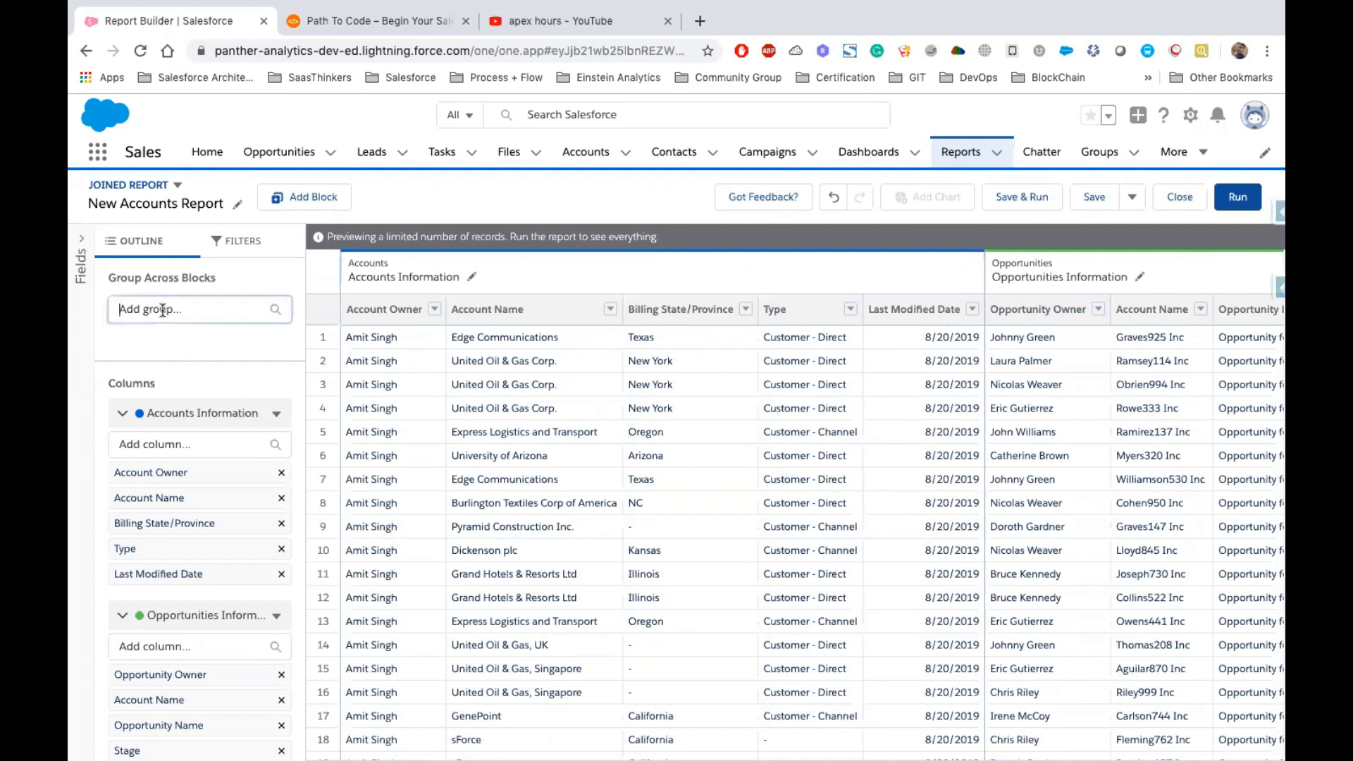
click(106, 280)
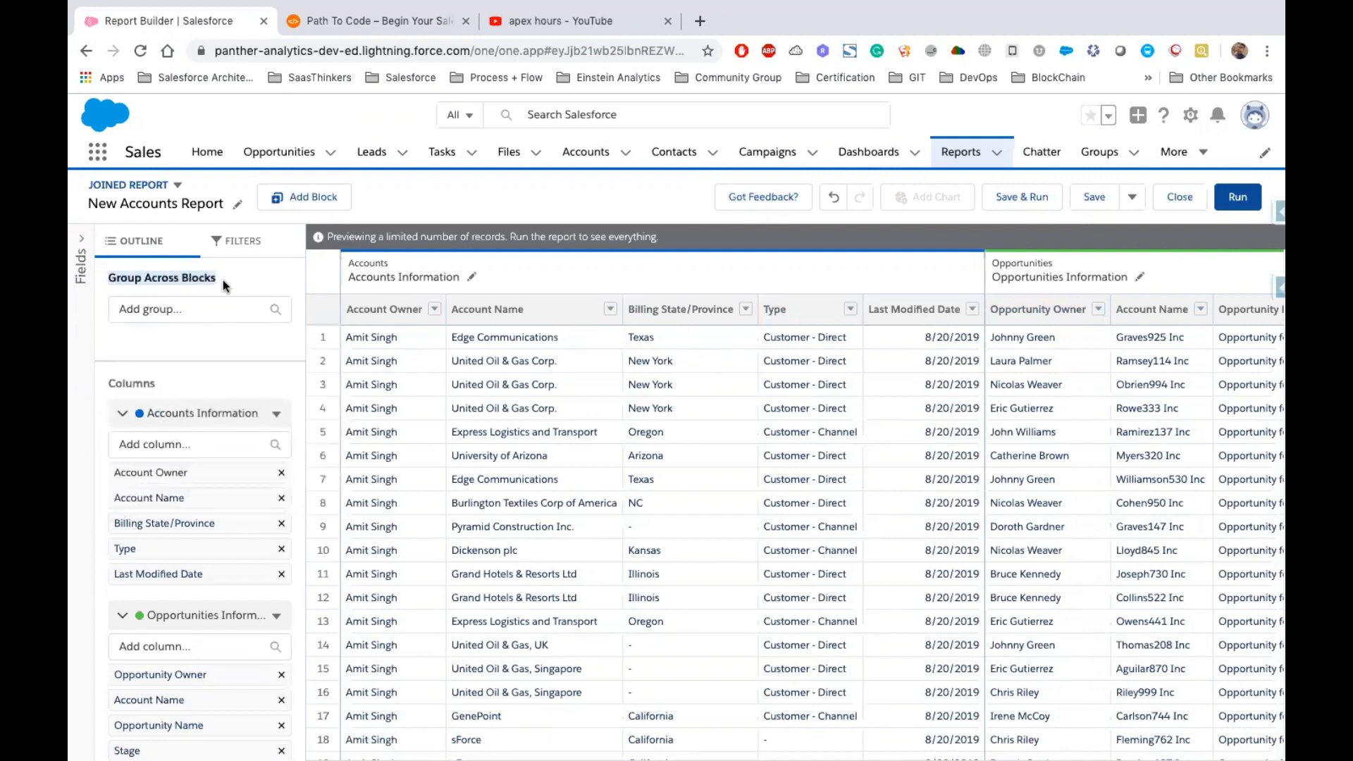
click(160, 310)
text(Accou)
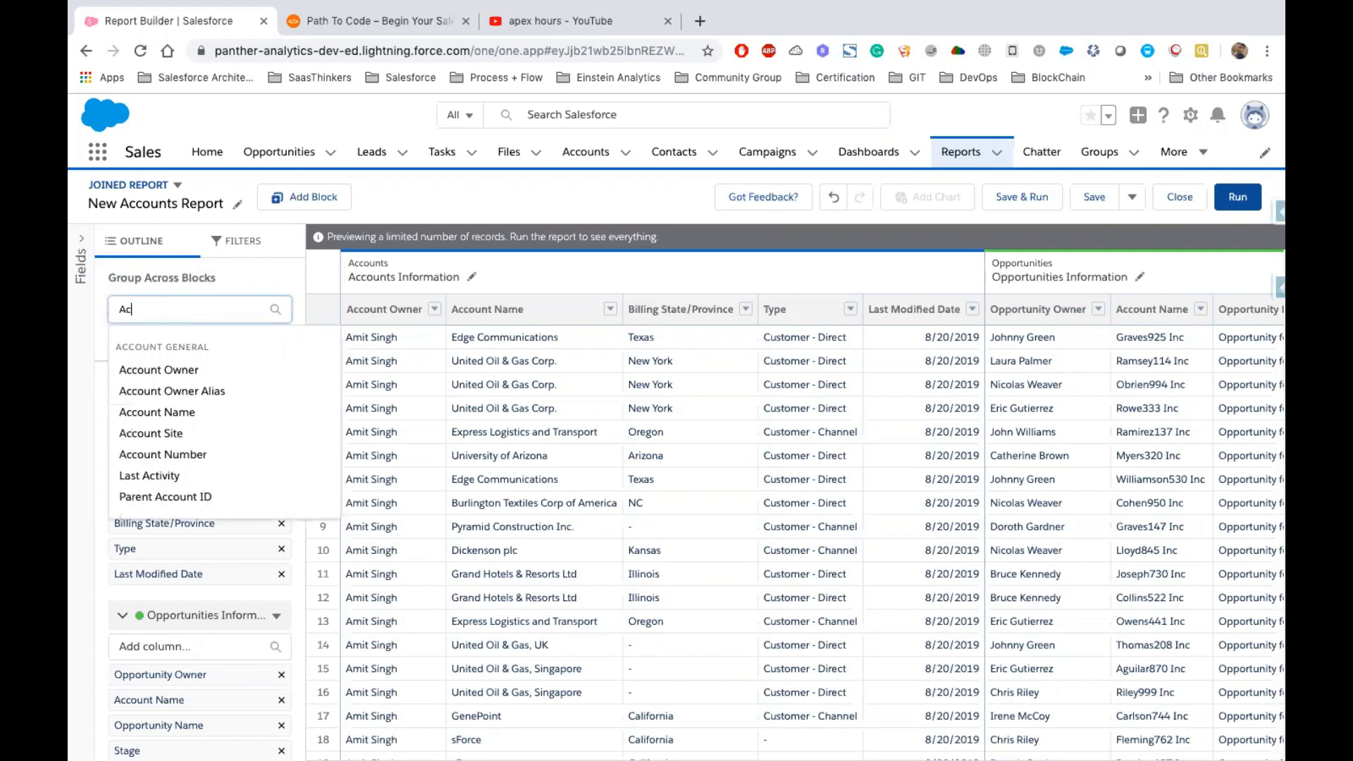
click(198, 413)
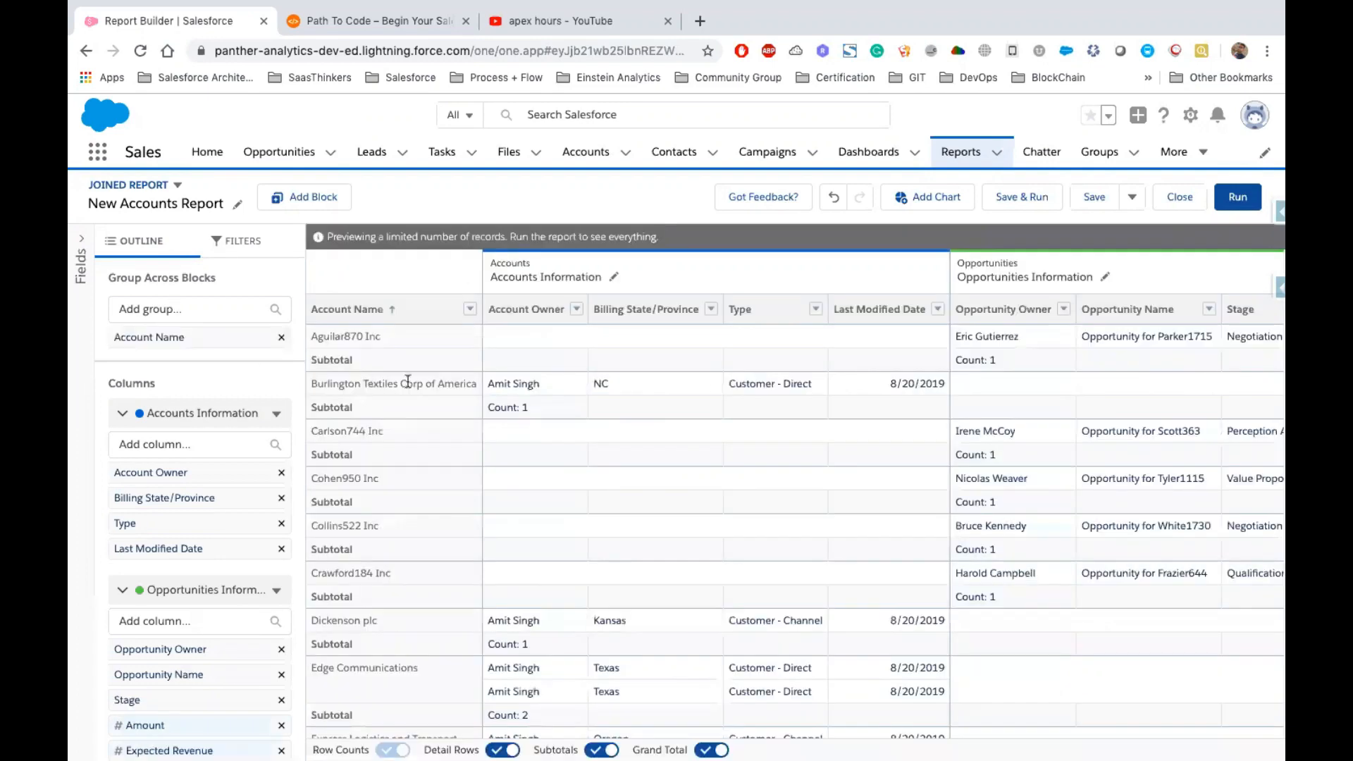
Review the grouped rows and subtotals across the Accounts and Opportunities blocks
scroll(603, 386, right, 10)
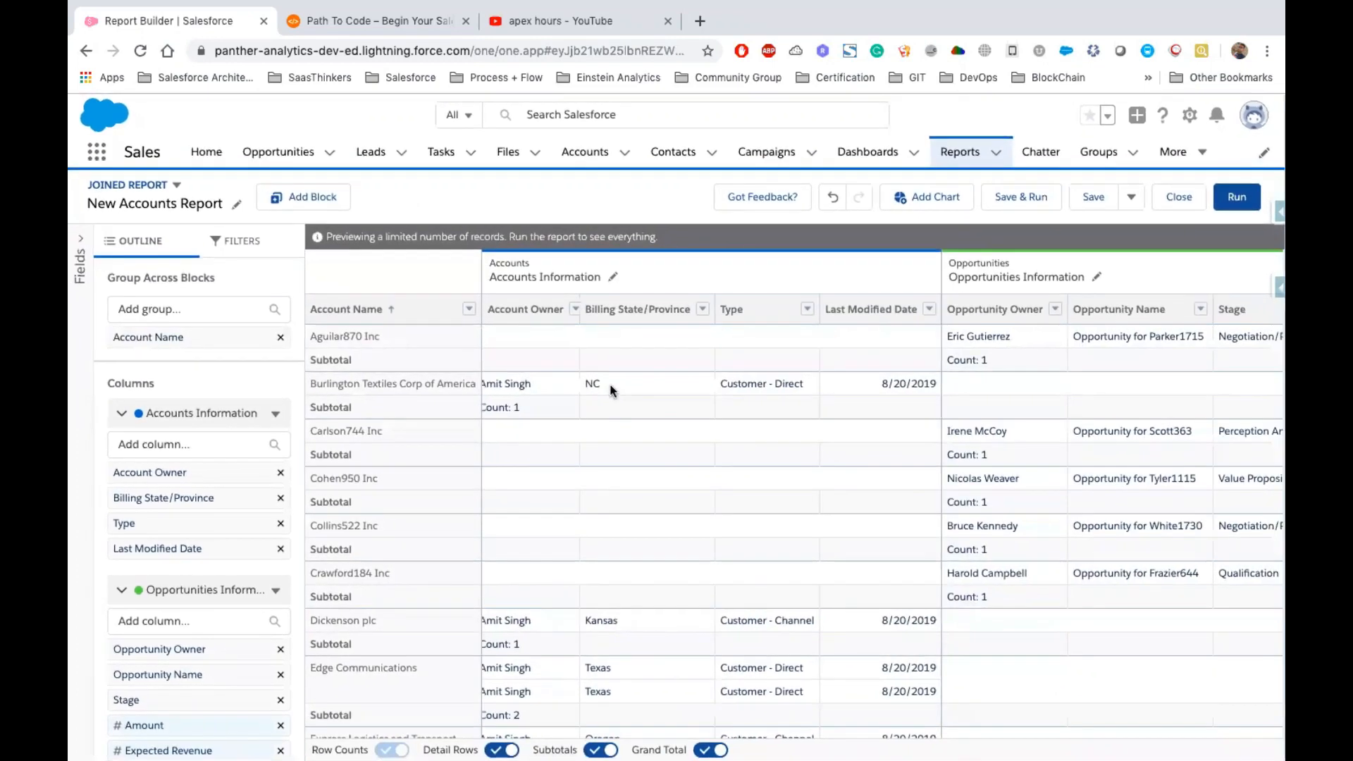
scroll(916, 478, right, 5)
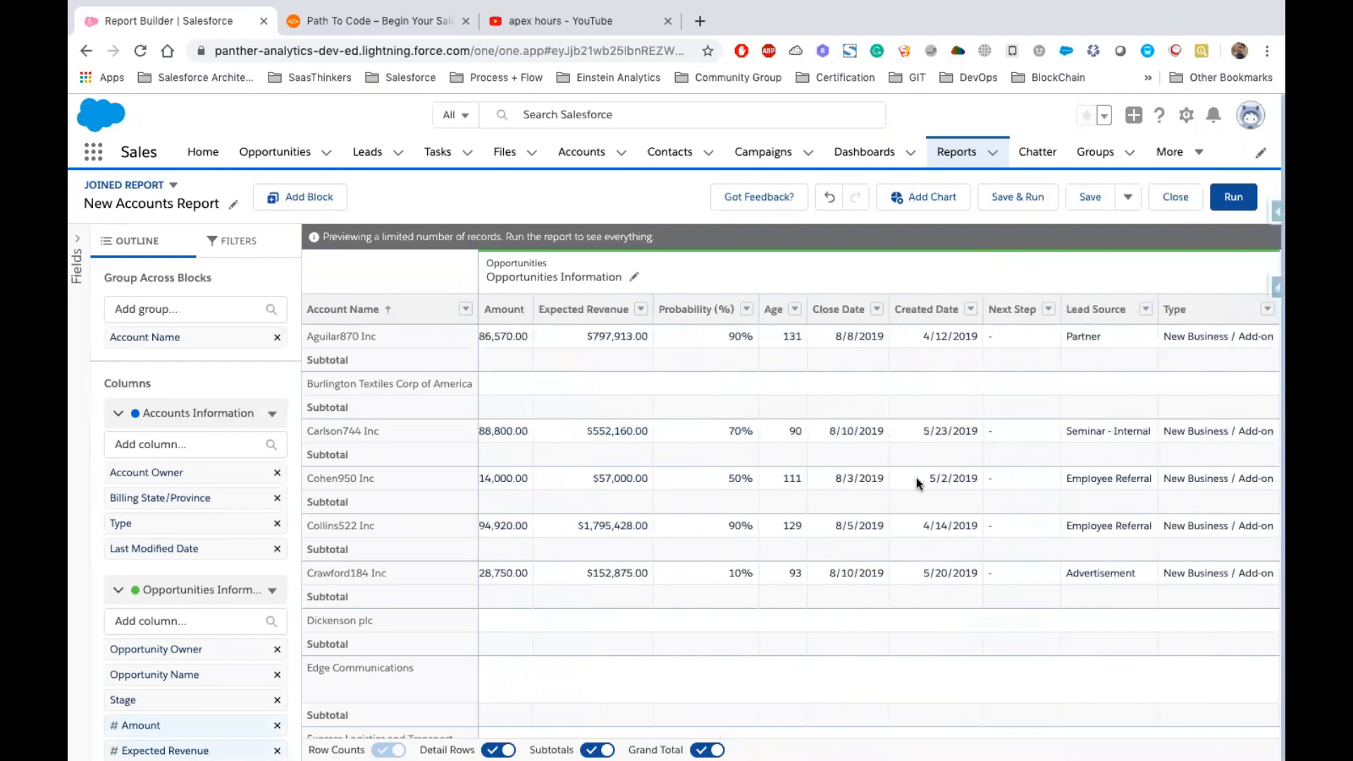
scroll(915, 477, left, 15)
click(386, 338)
drag(386, 337, 300, 339)
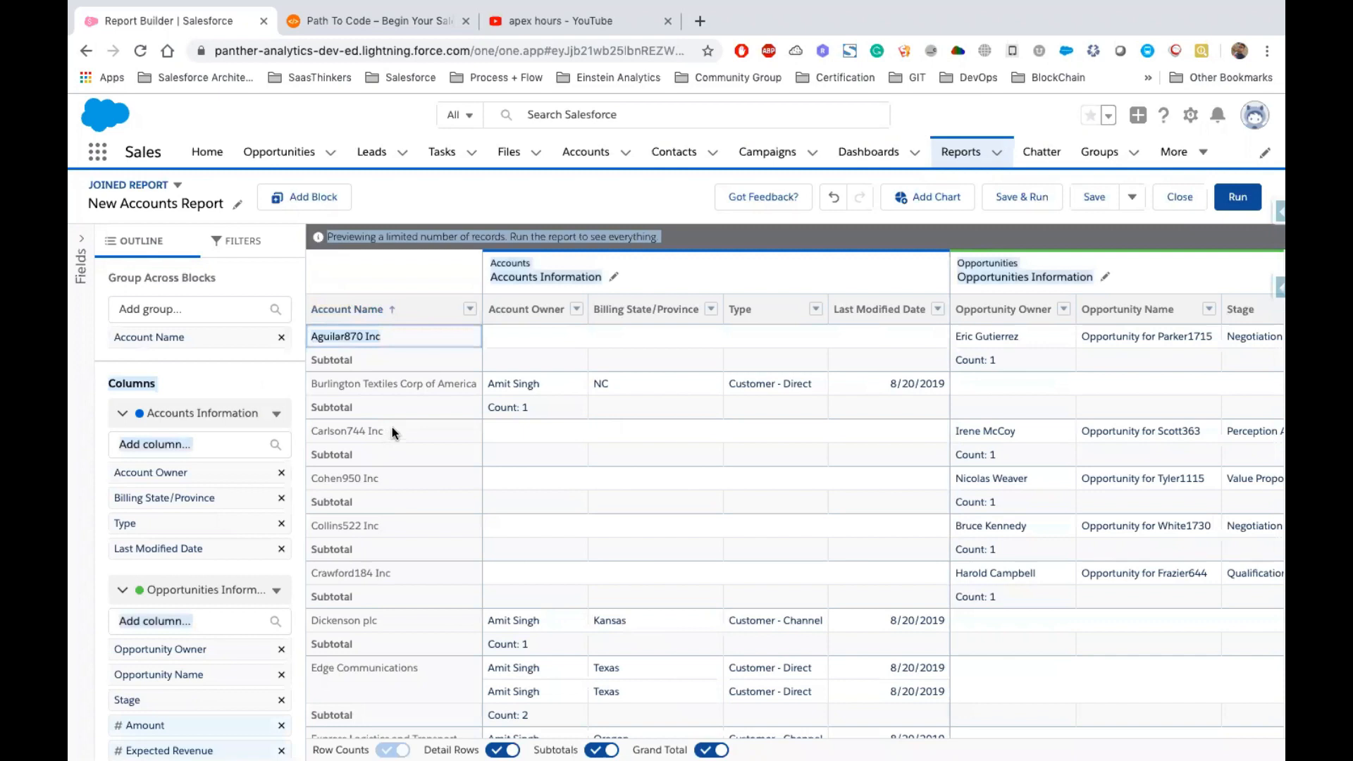
click(468, 382)
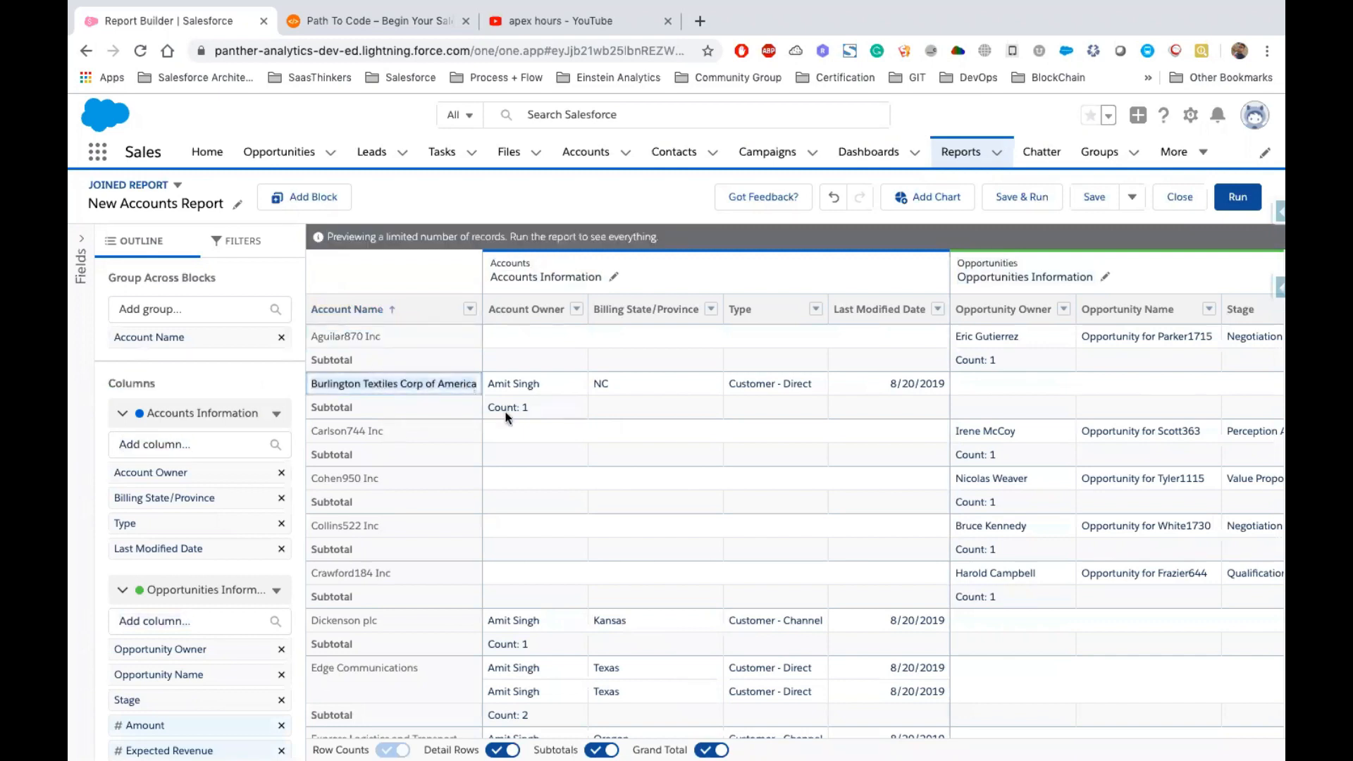
scroll(556, 603, down, 15)
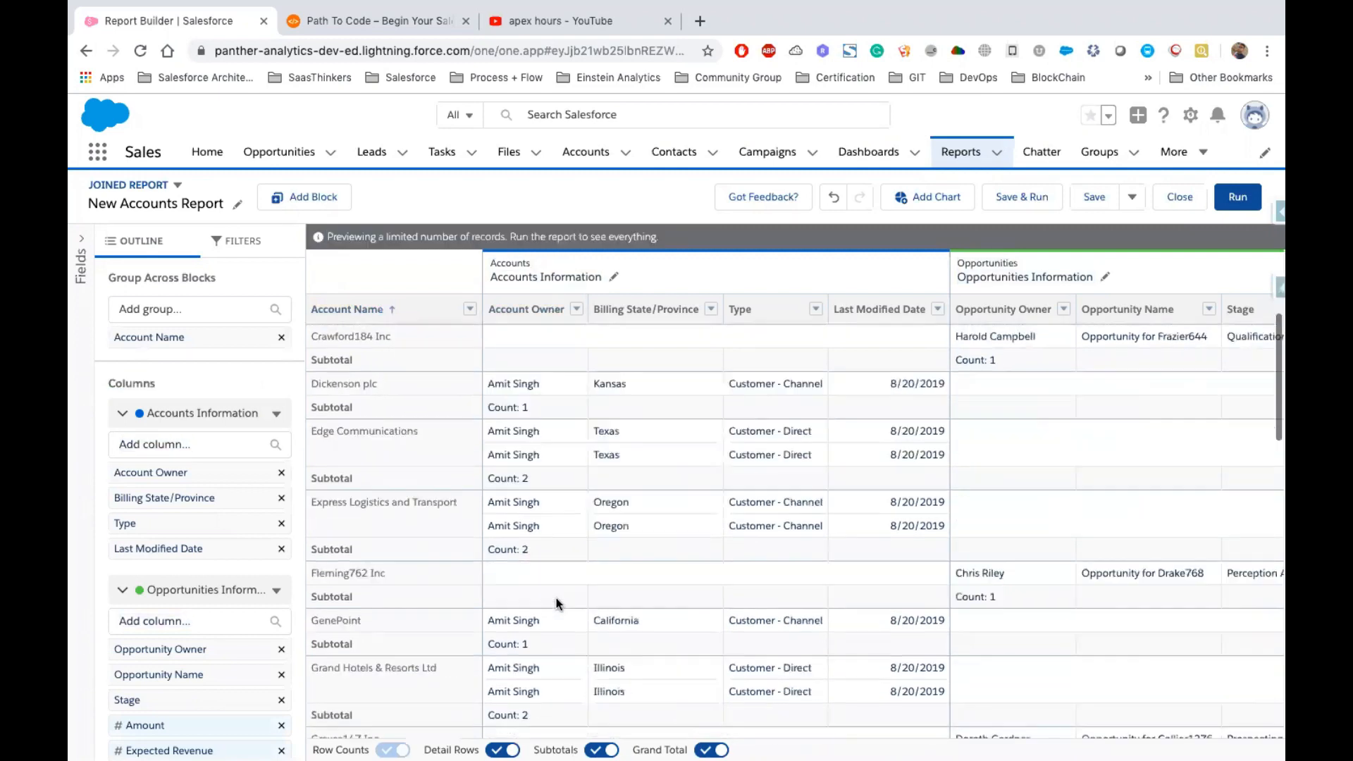
Examine the grouped account rows and their entries across the Accounts and Opportunities blocks
scroll(556, 603, down, 3)
scroll(556, 603, up, 16)
scroll(556, 603, down, 14)
scroll(556, 598, up, 10)
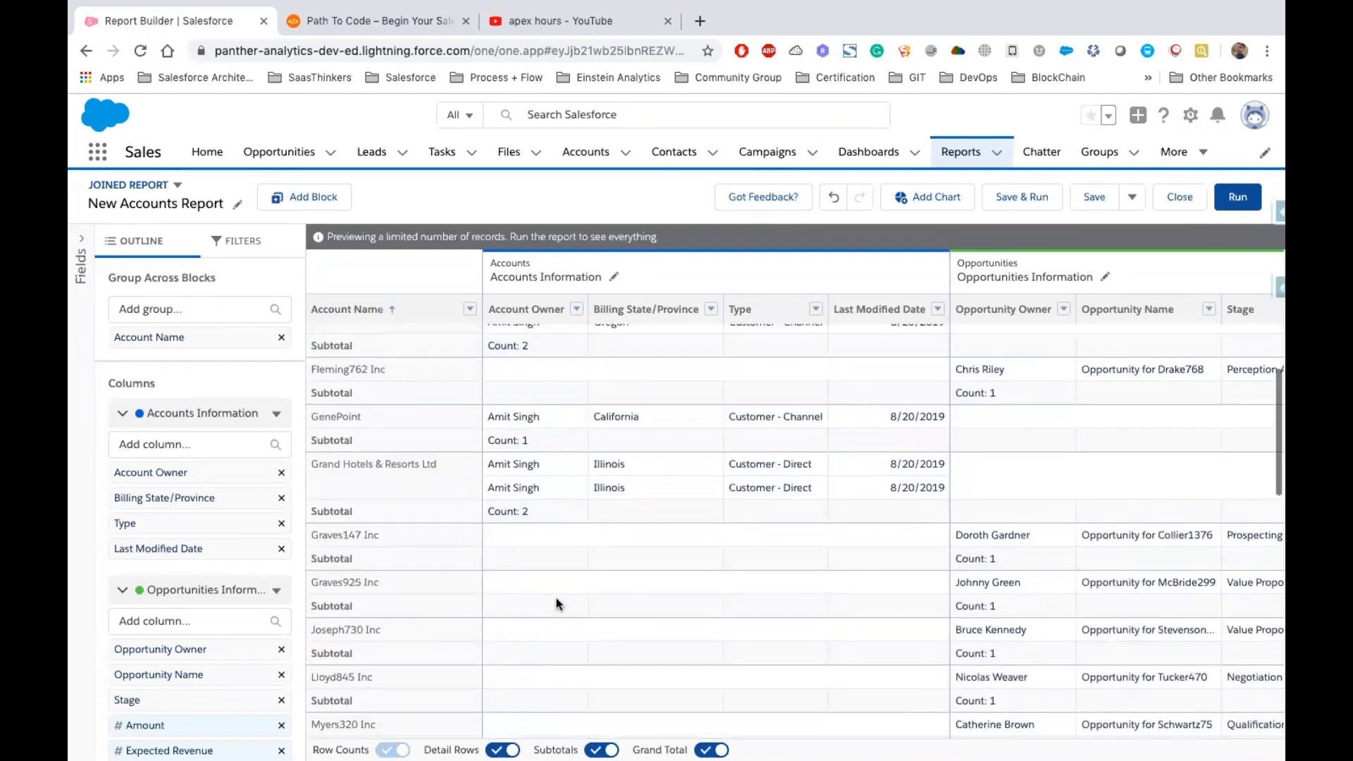
click(311, 488)
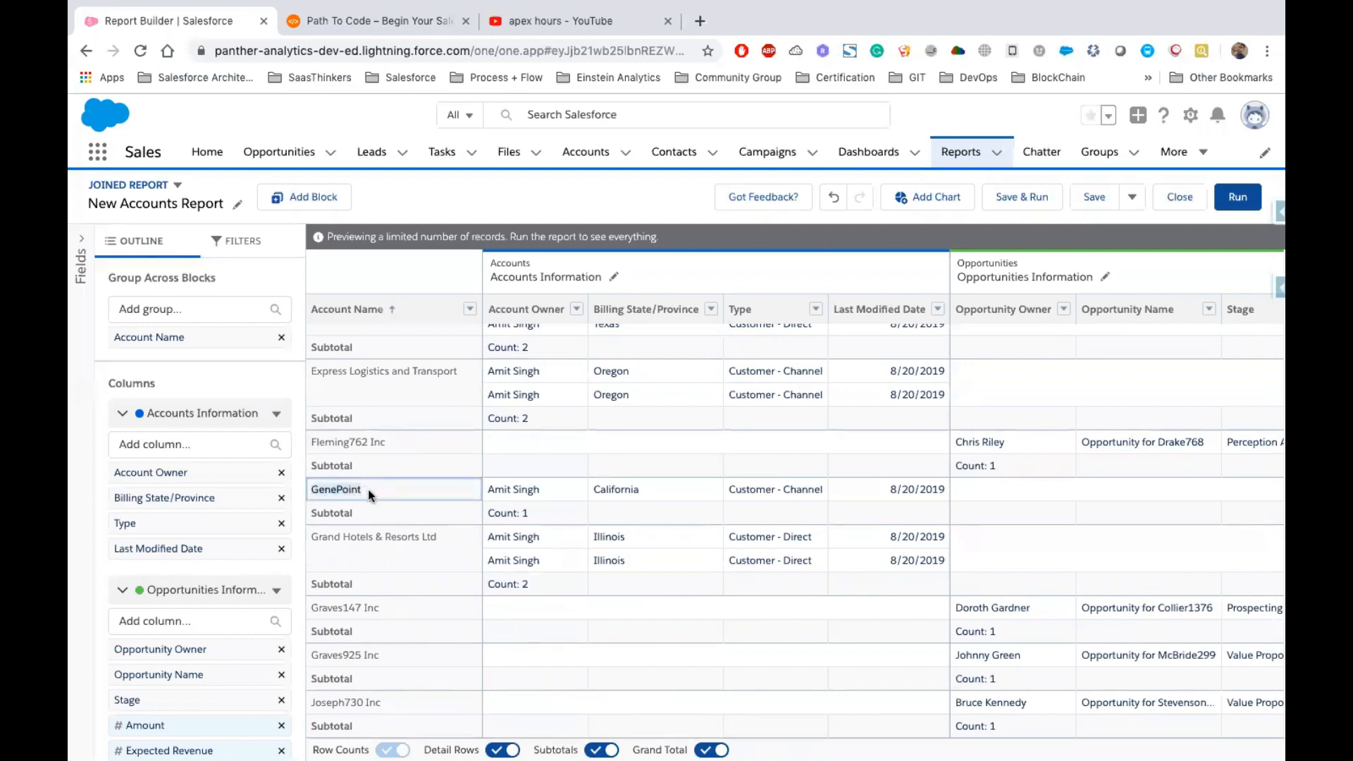
click(976, 494)
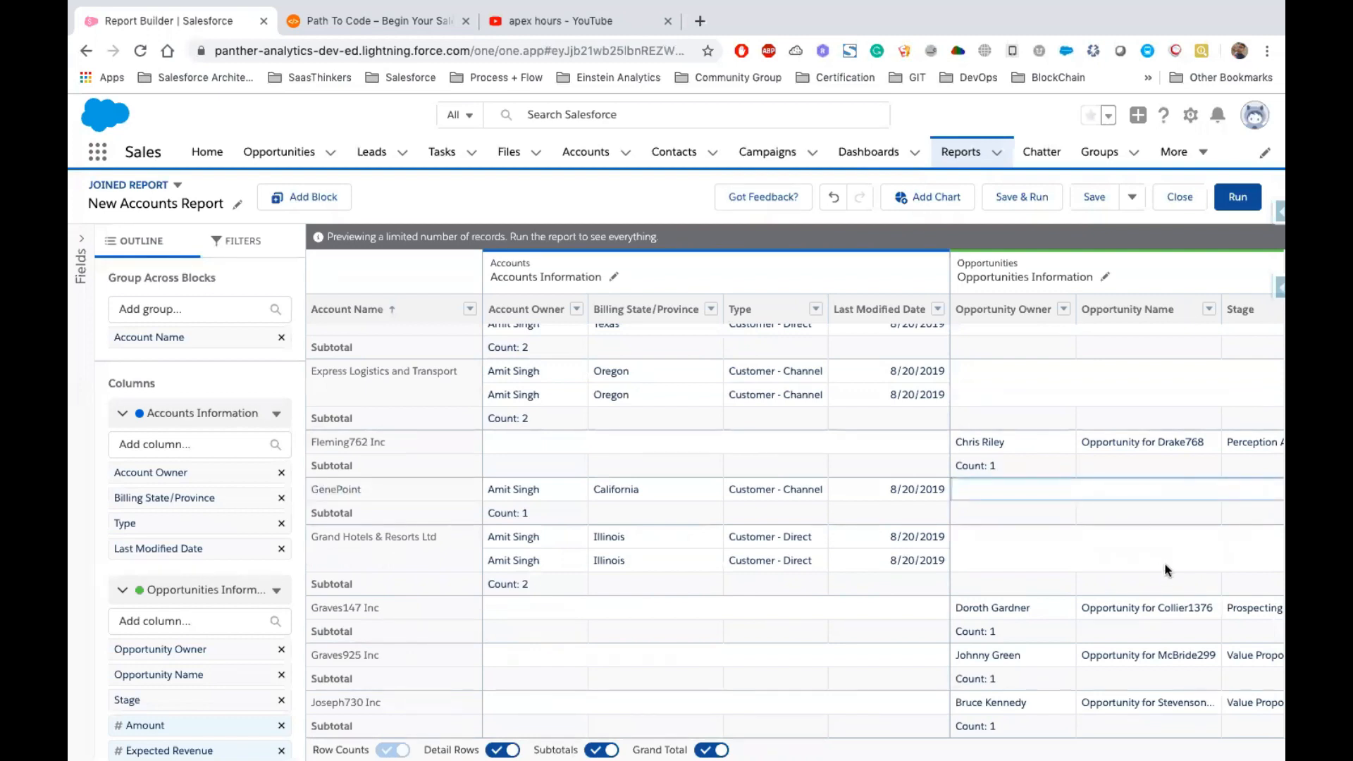
click(444, 537)
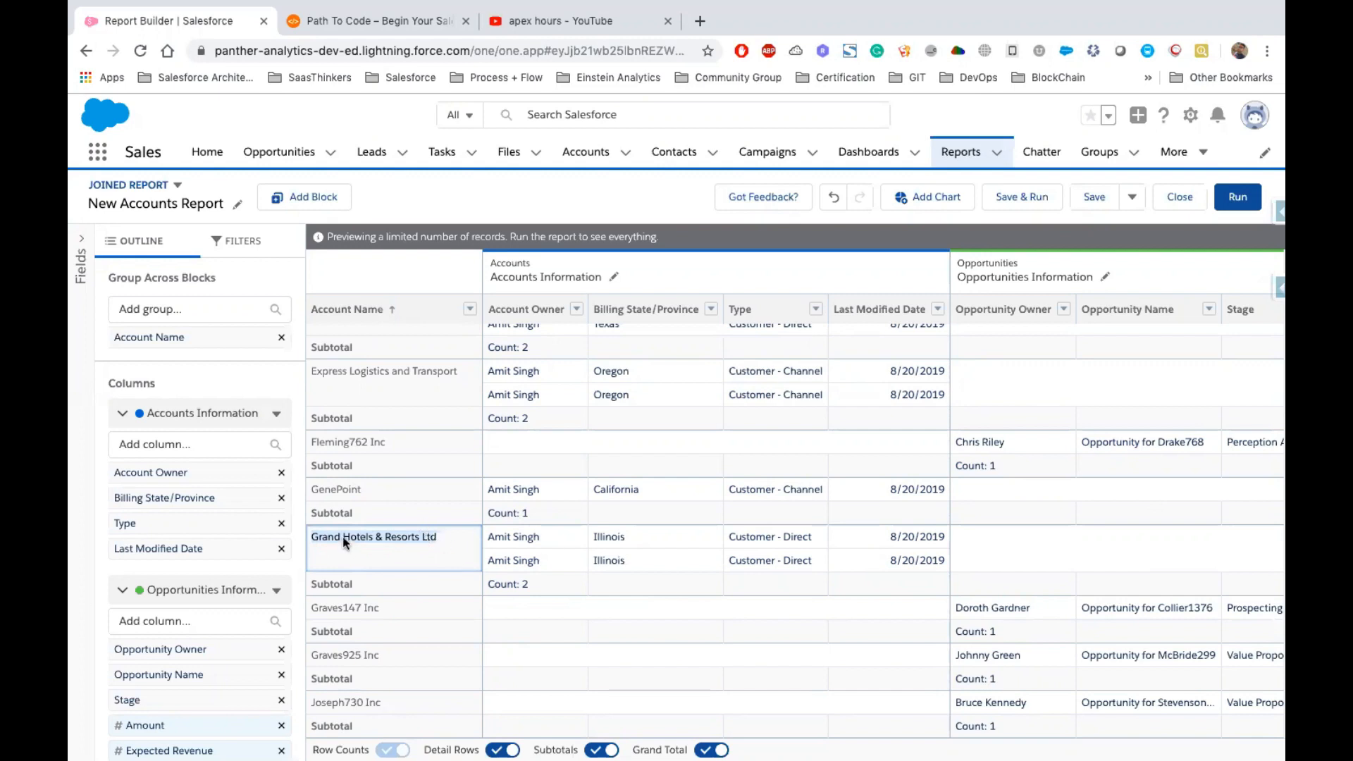
scroll(1012, 539, right, 3)
scroll(1012, 539, right, 8)
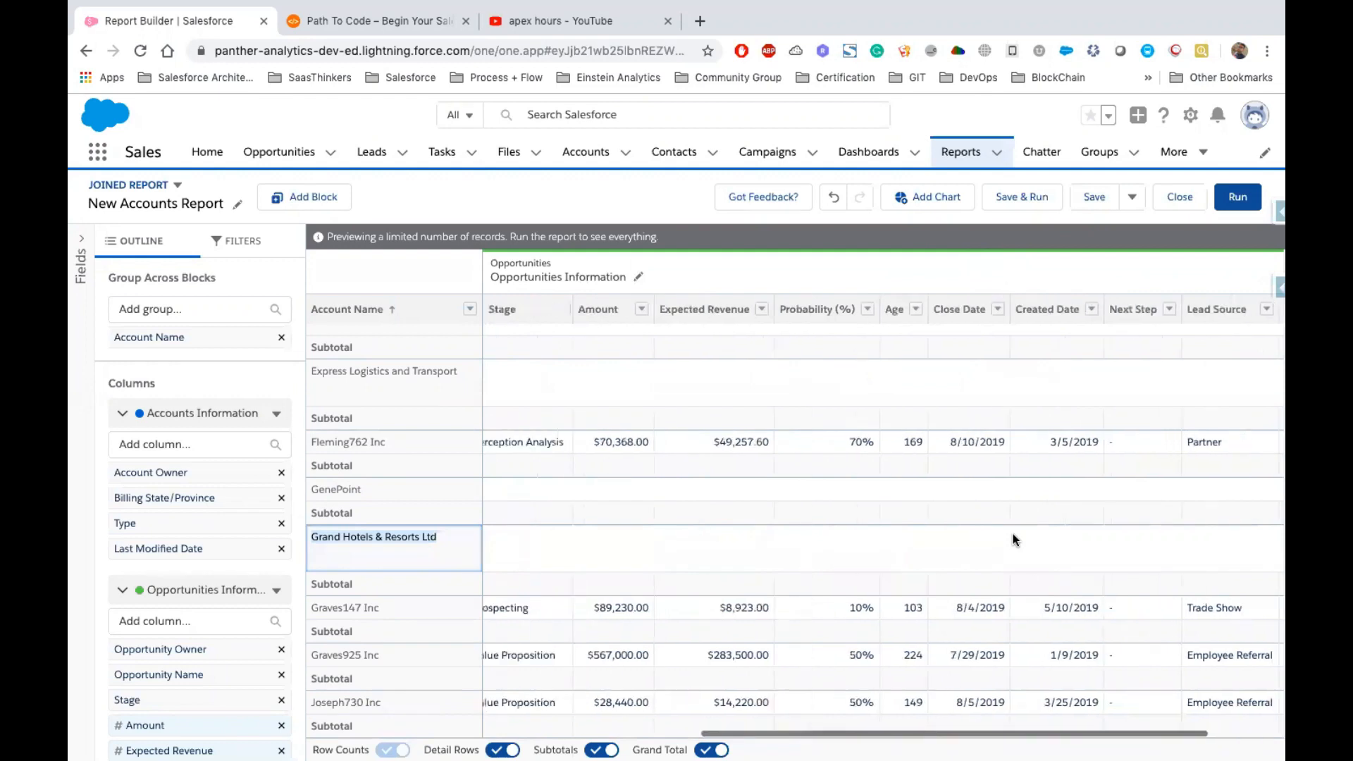
scroll(1012, 539, left, 11)
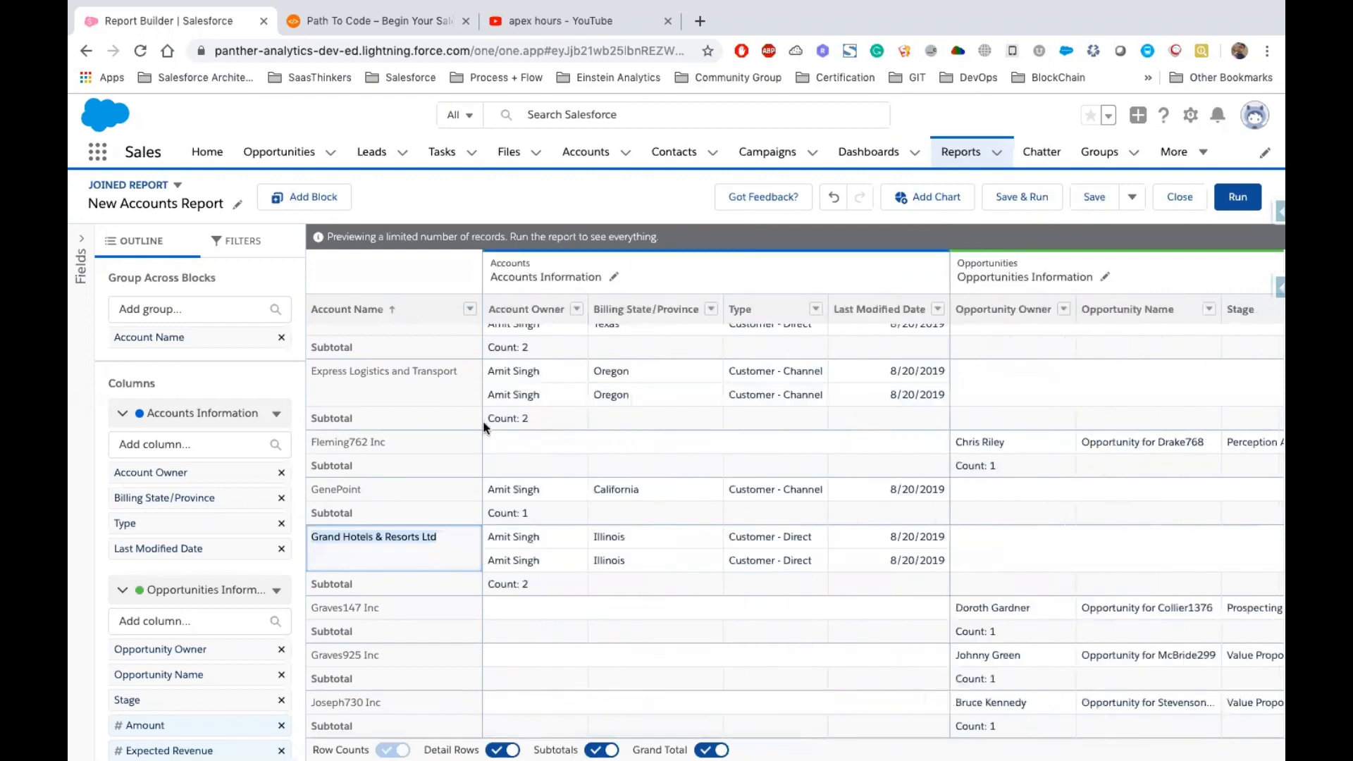
Add a new block to the joined report using the Cases report type
click(315, 199)
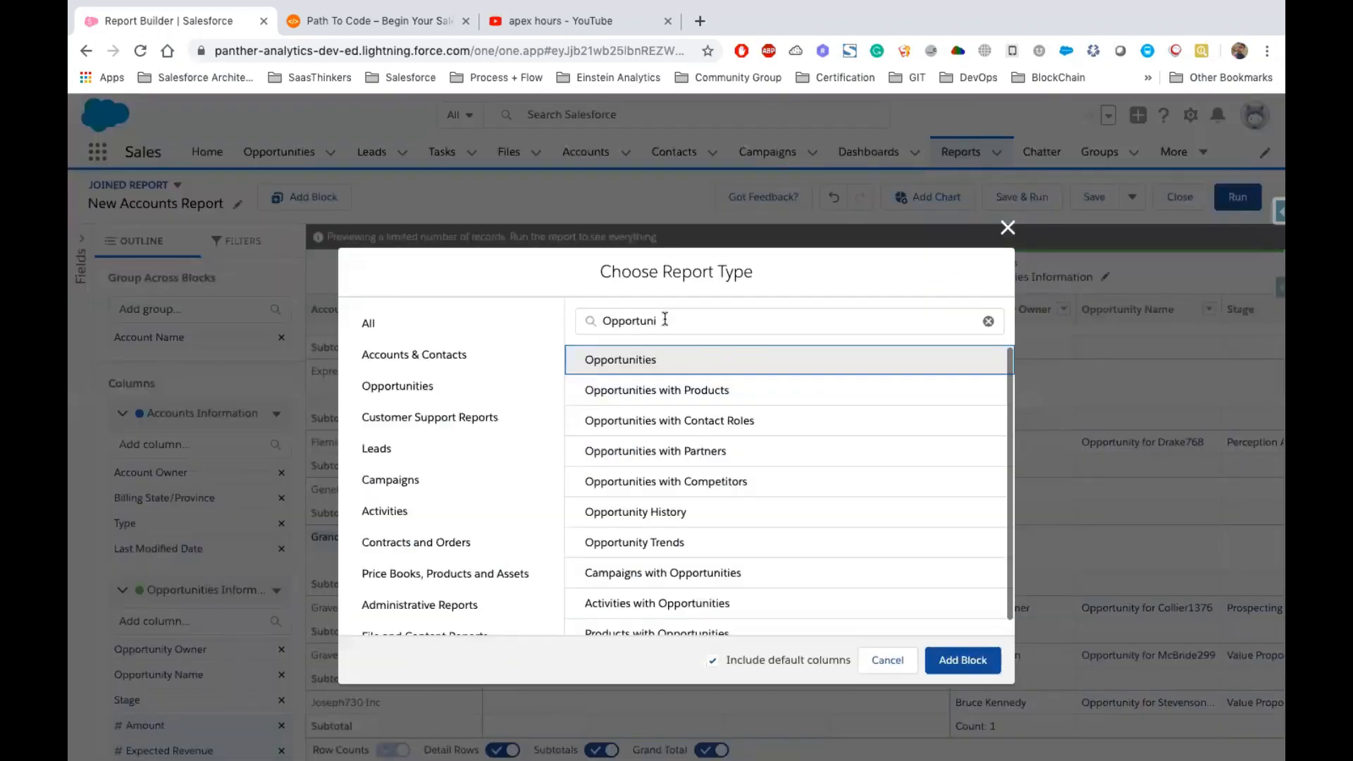
double_click(665, 319)
text(Contac)
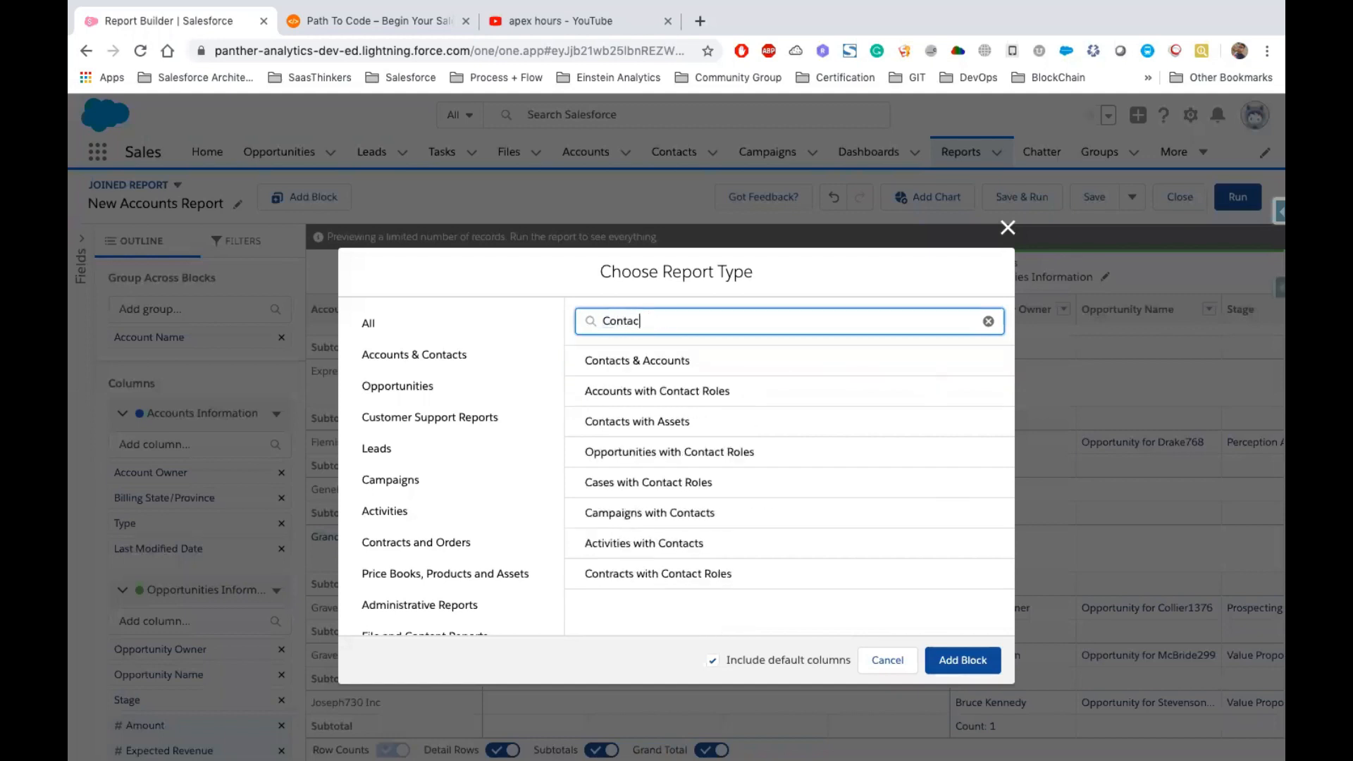
text(t)
key(BackSpace)
key(BackSpace)
key(BackSpace)
key(BackSpace)
key(BackSpace)
key(BackSpace)
text(ase)
click(619, 362)
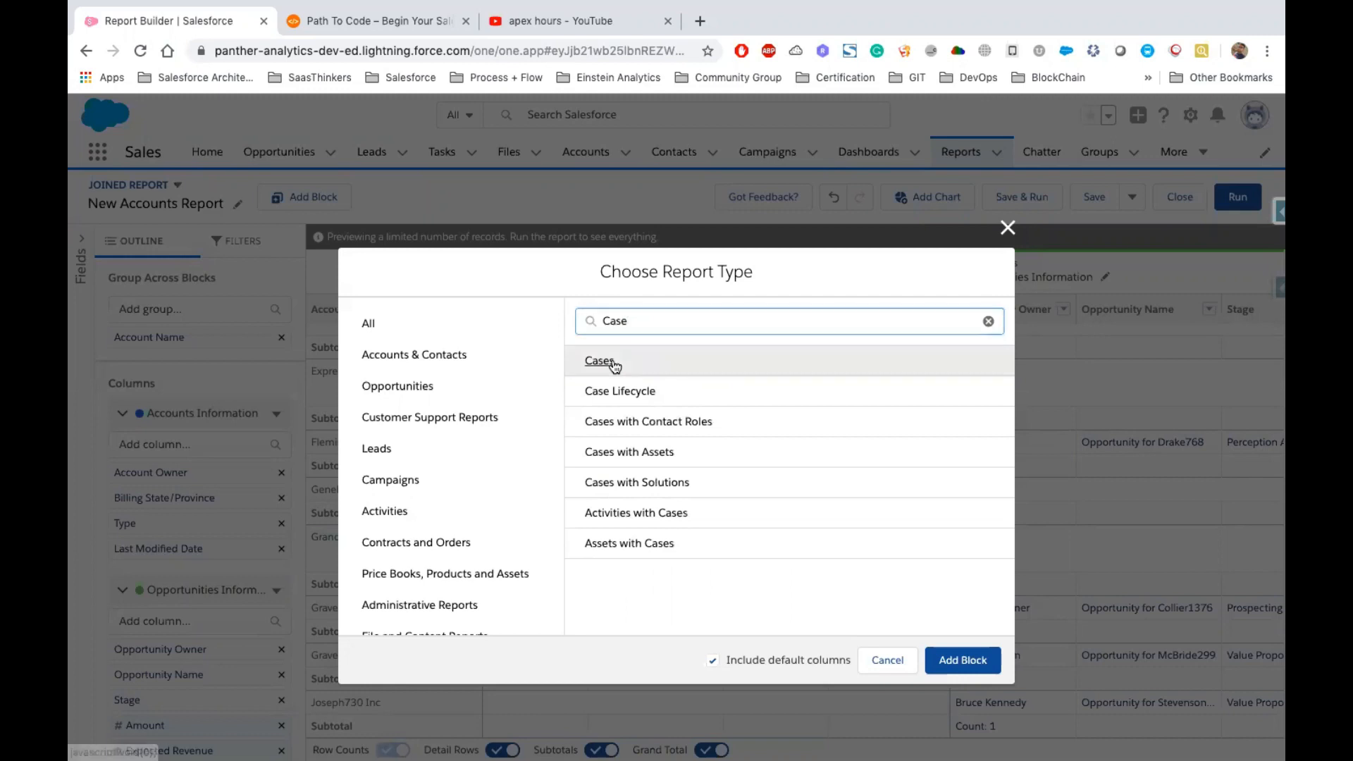
click(954, 661)
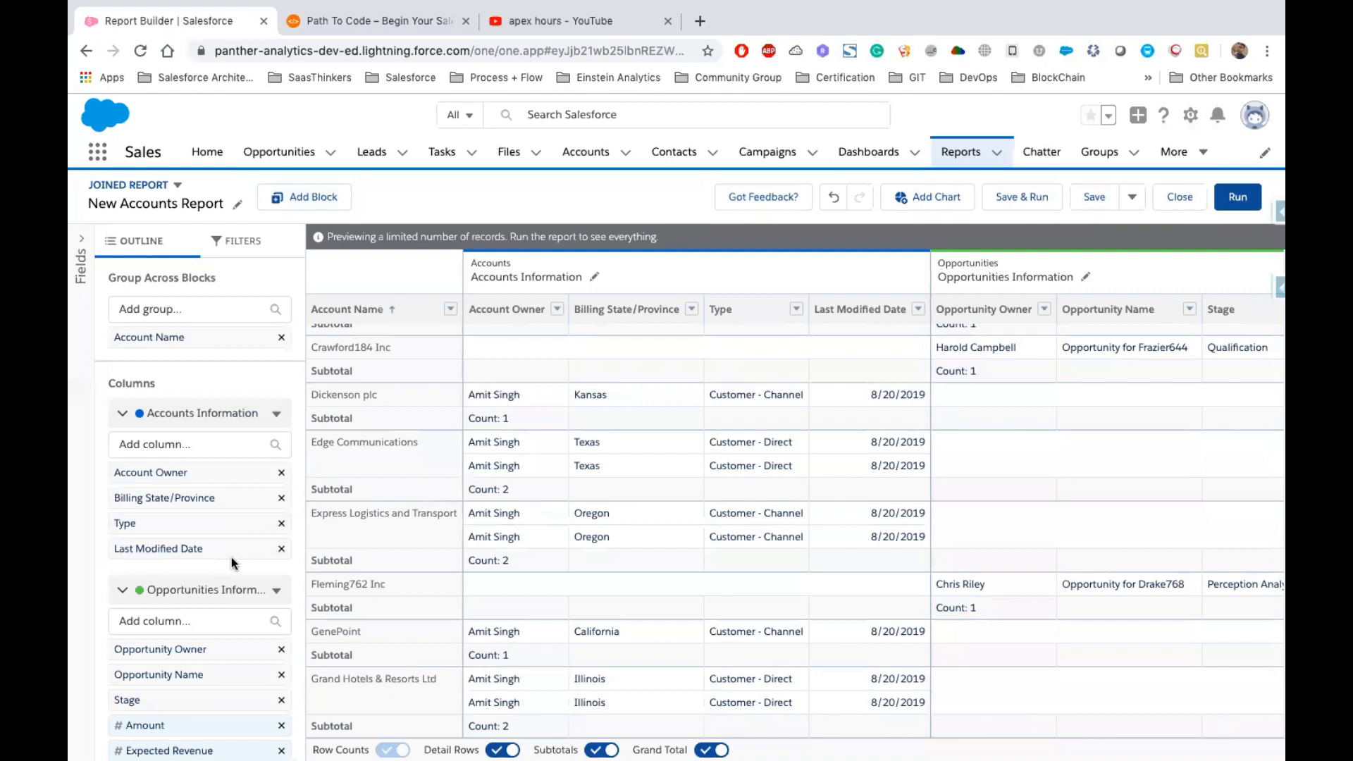
Rename the new cases block to Case Information
scroll(211, 451, down, 3)
scroll(211, 456, down, 5)
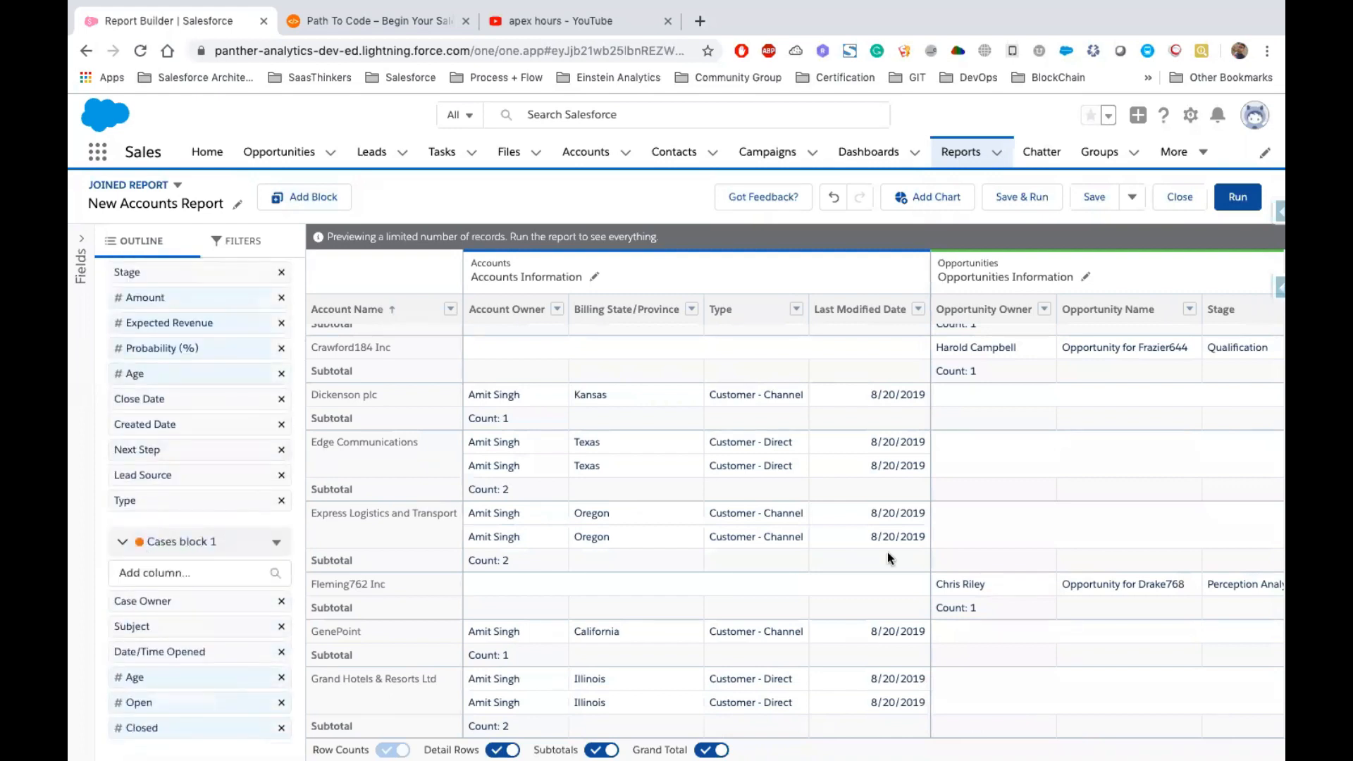
scroll(886, 551, right, 15)
click(861, 276)
key(BackSpace)
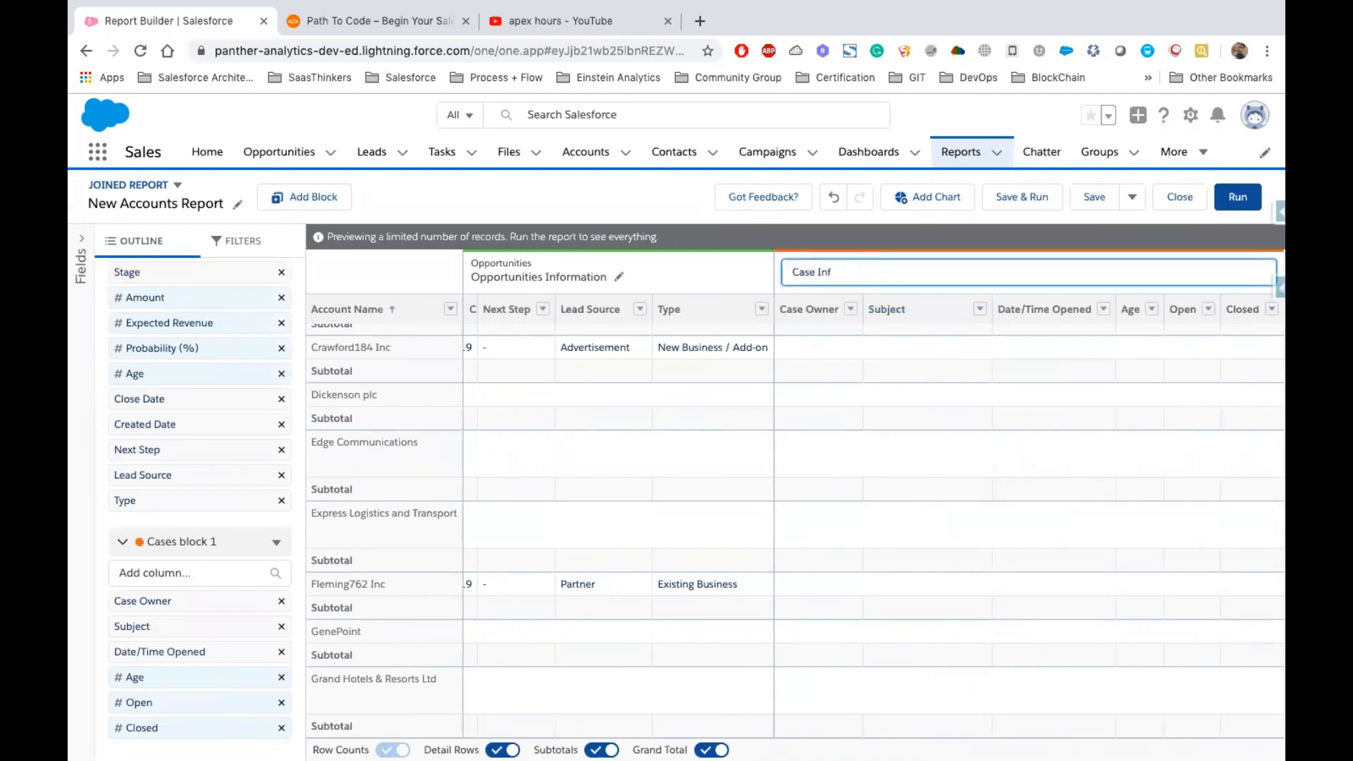
text(Case Informati)
click(891, 438)
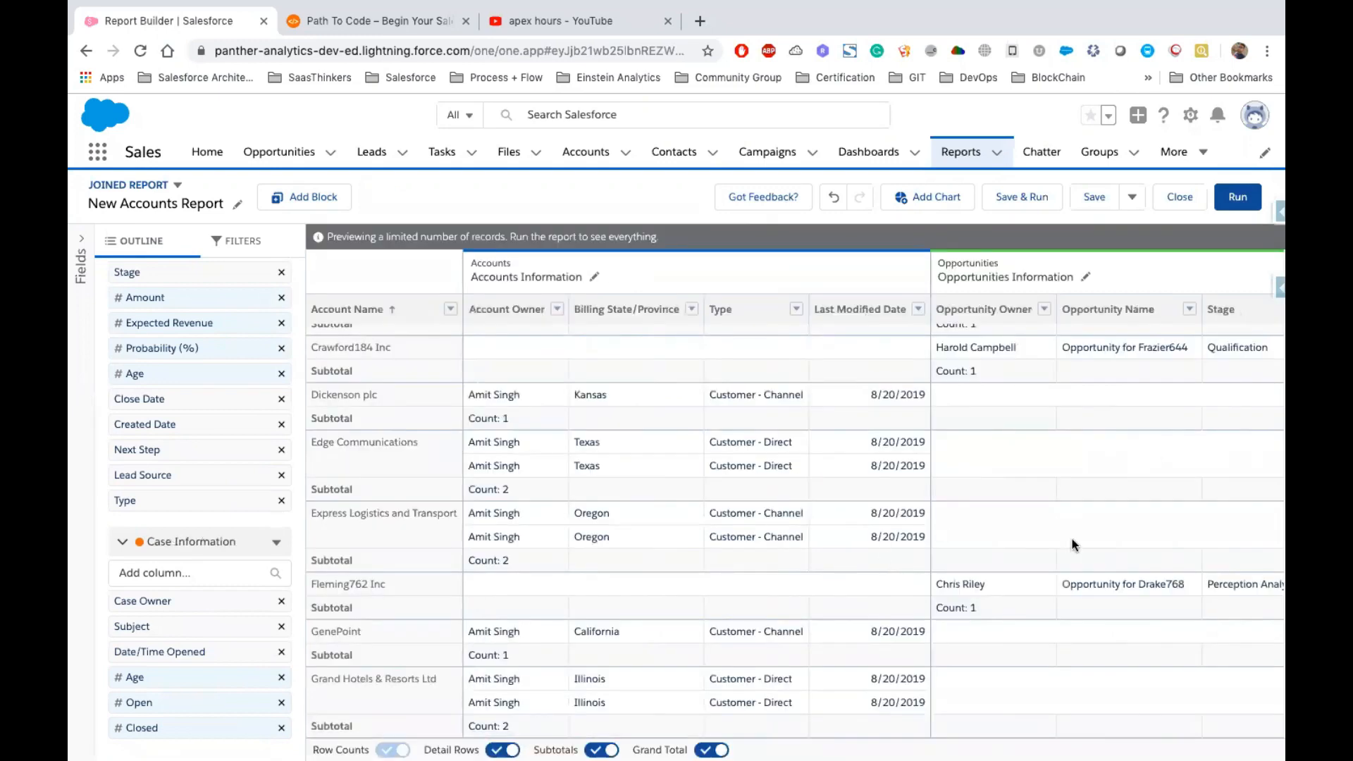
Review the account rows across the Opportunities Information and Case Information blocks
scroll(1071, 539, right, 6)
scroll(966, 568, down, 15)
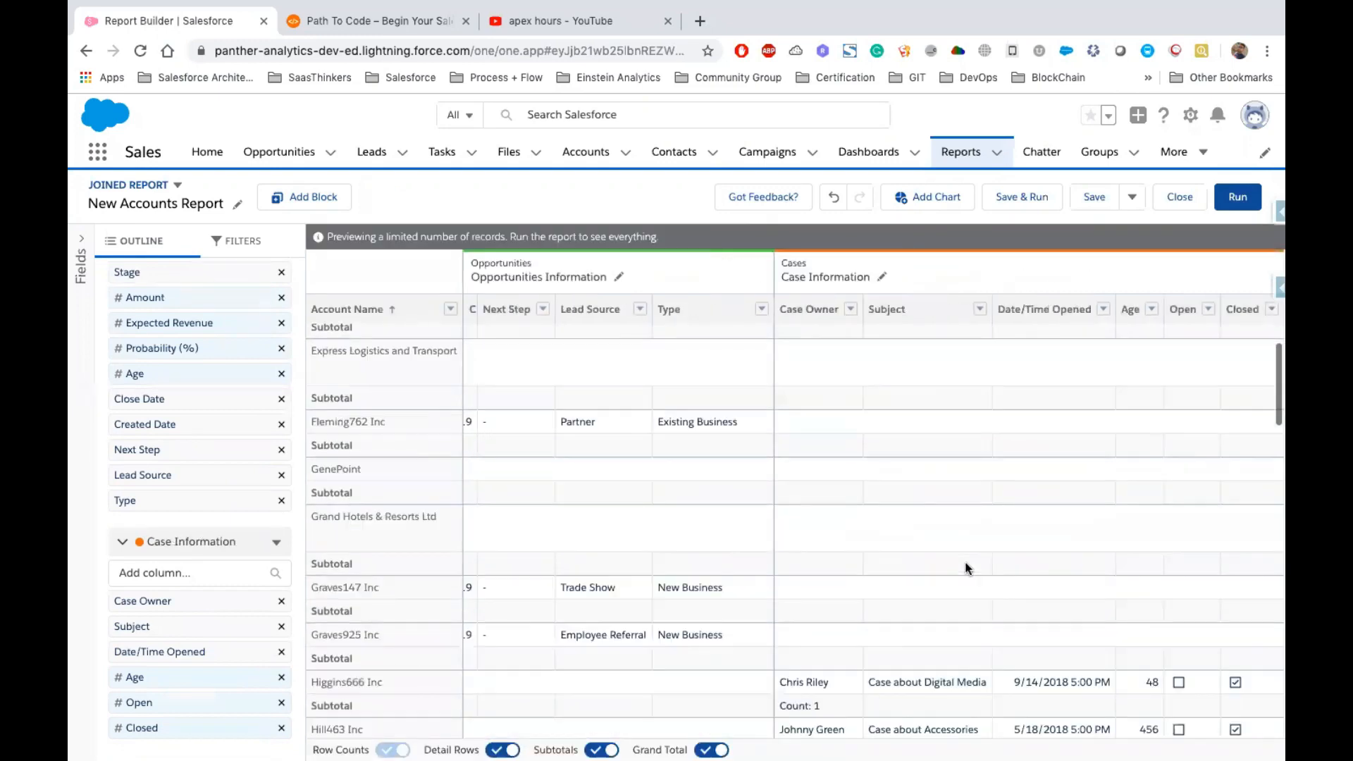
scroll(966, 568, down, 6)
scroll(966, 568, up, 20)
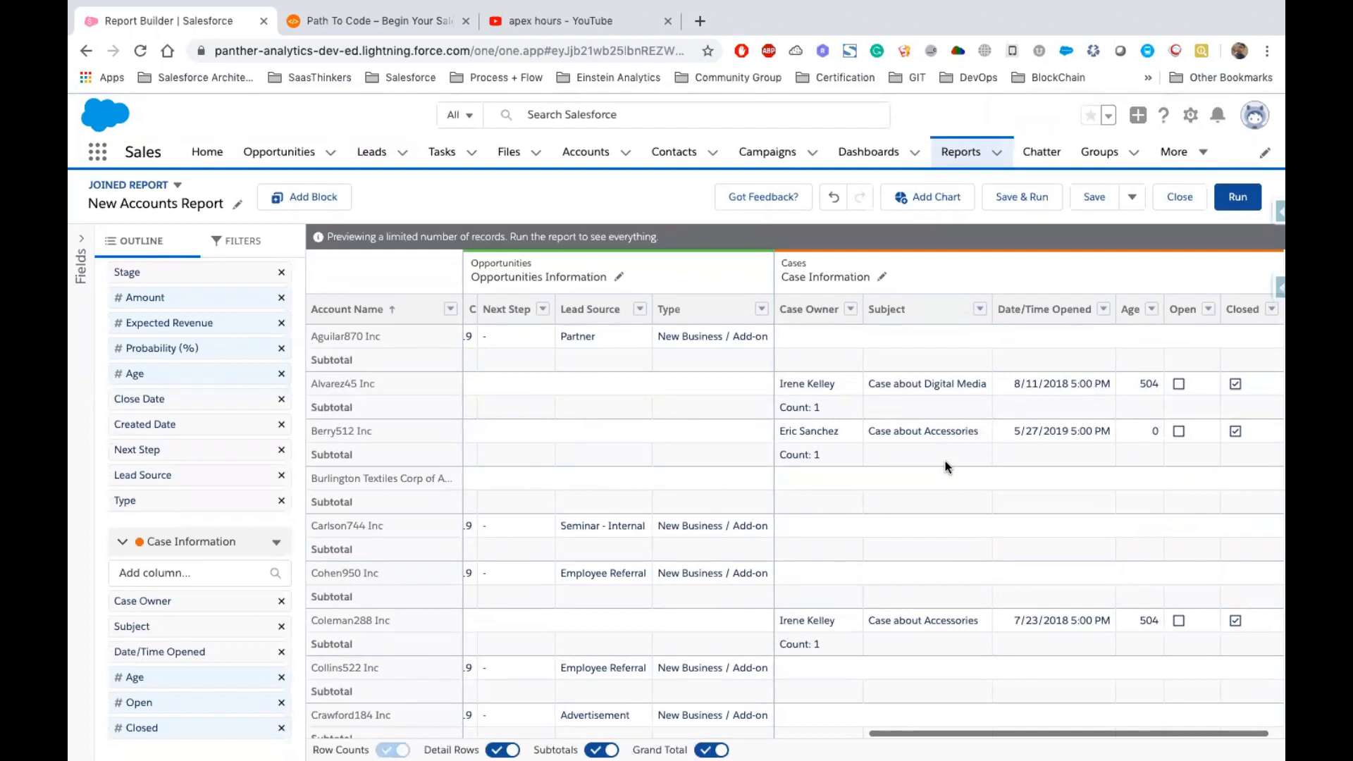
scroll(947, 467, left, 15)
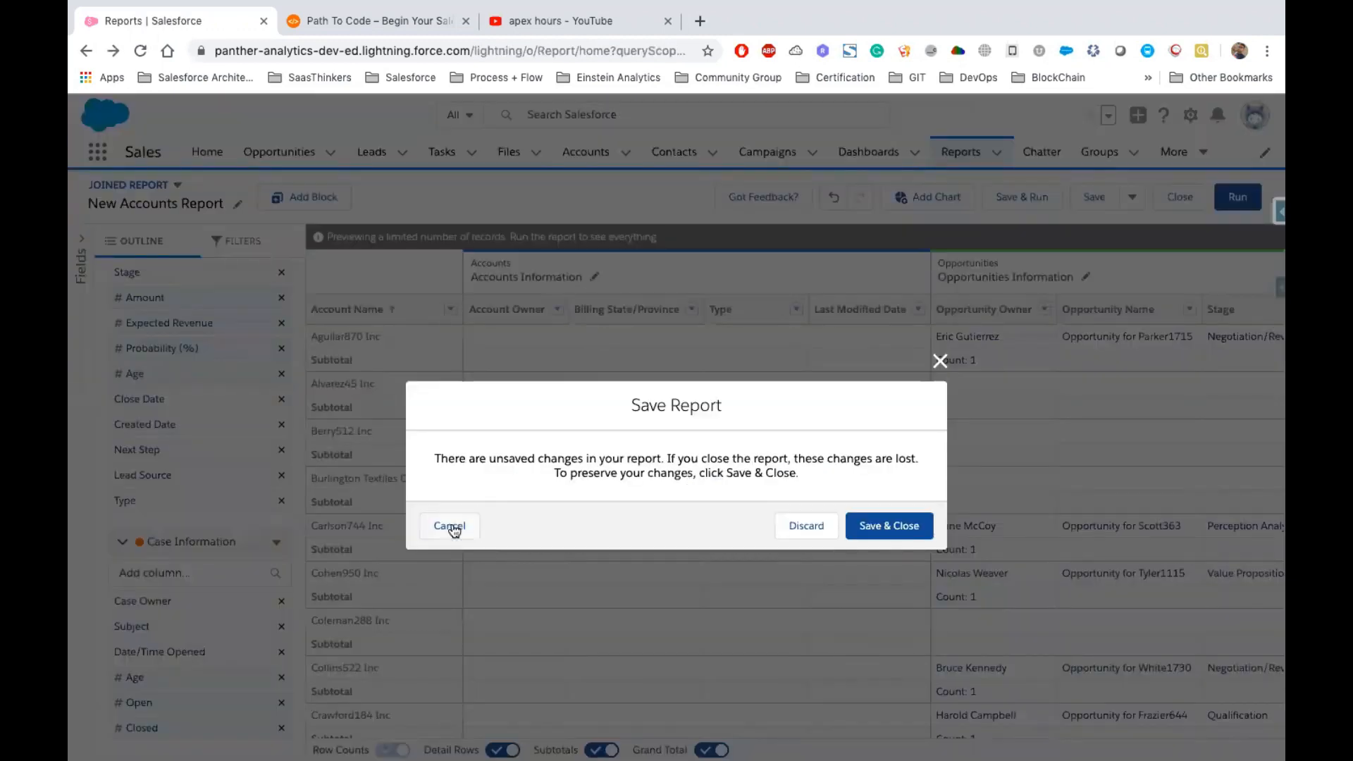
click(449, 527)
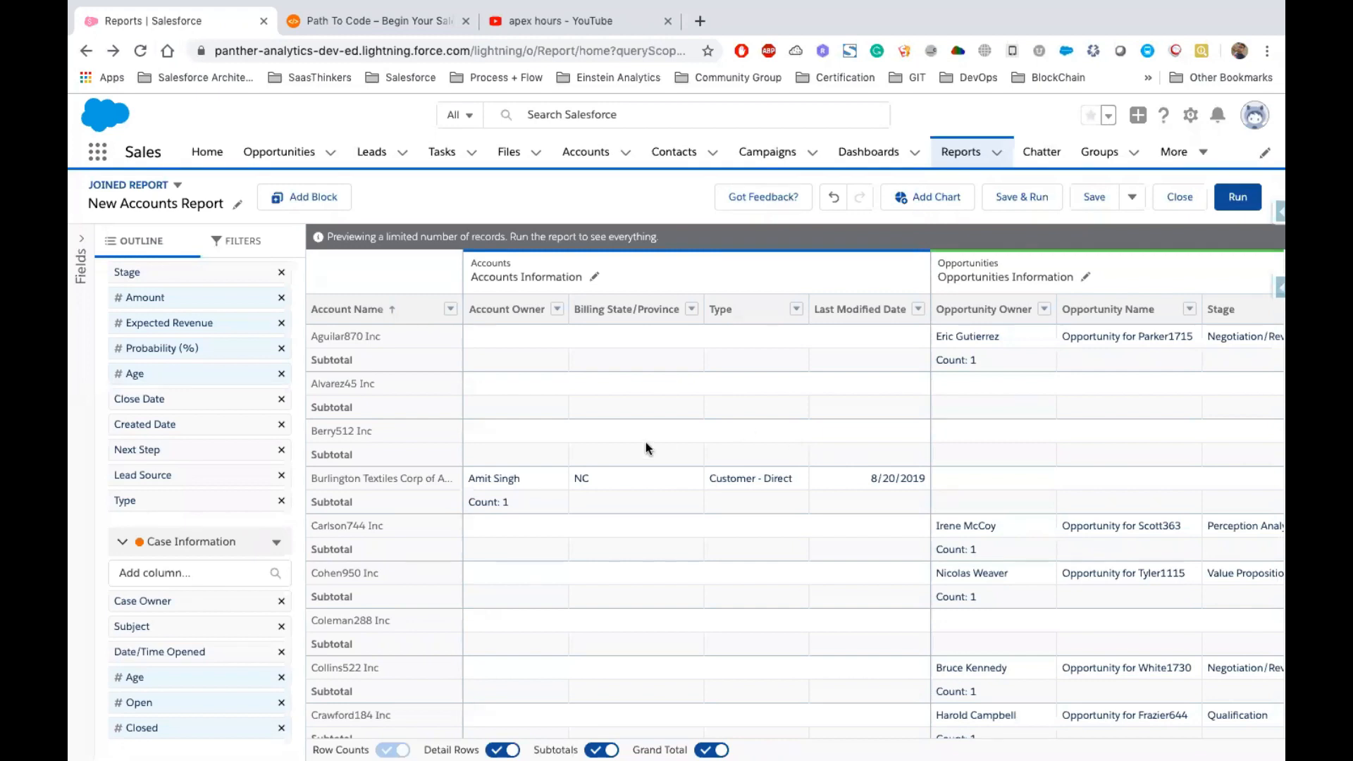
scroll(912, 476, right, 15)
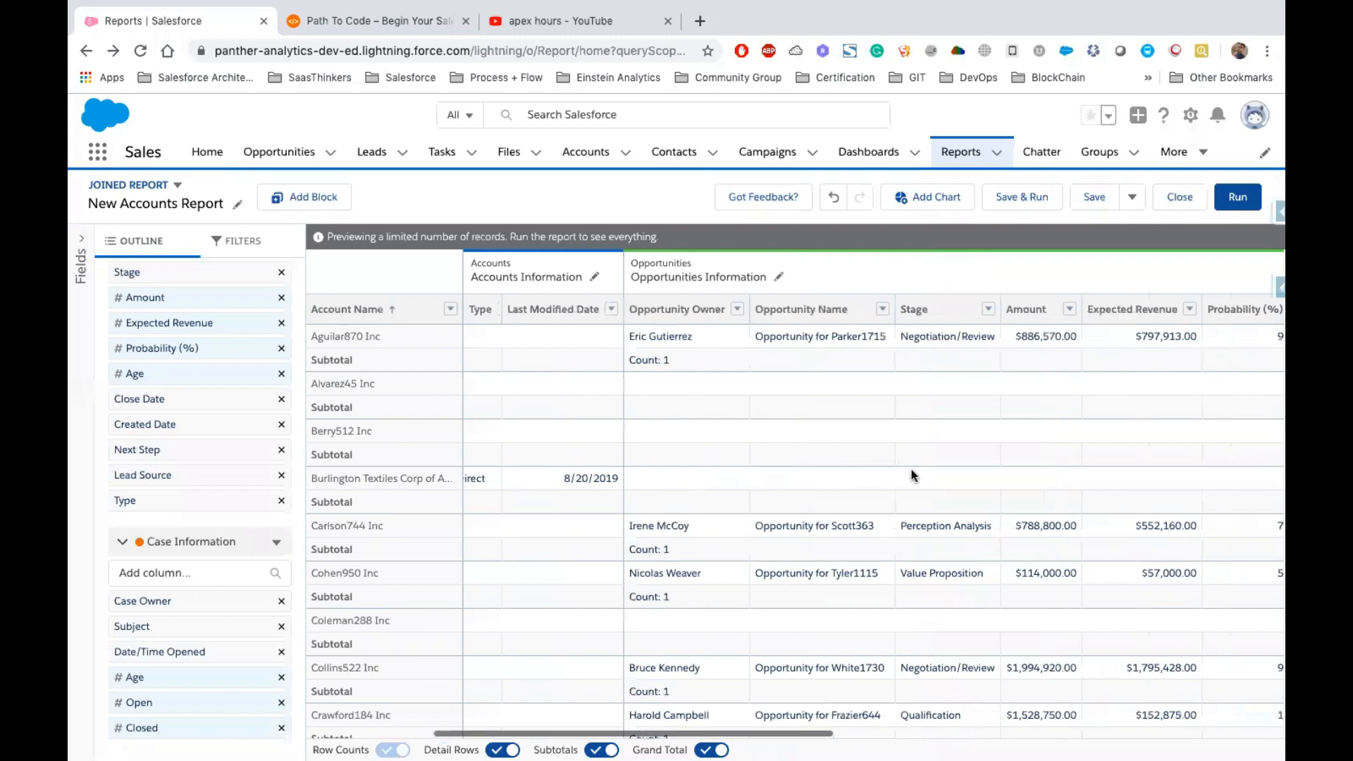
scroll(912, 475, right, 10)
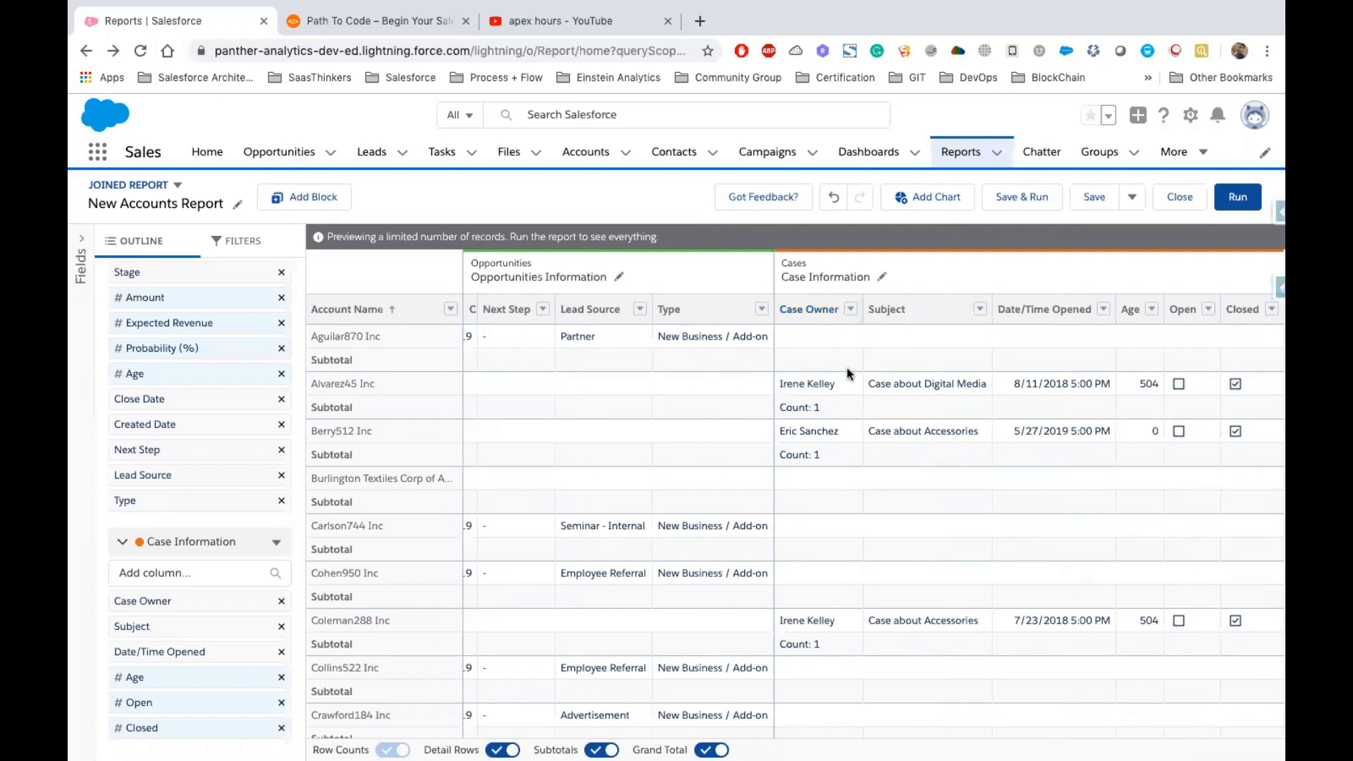
drag(310, 339, 403, 335)
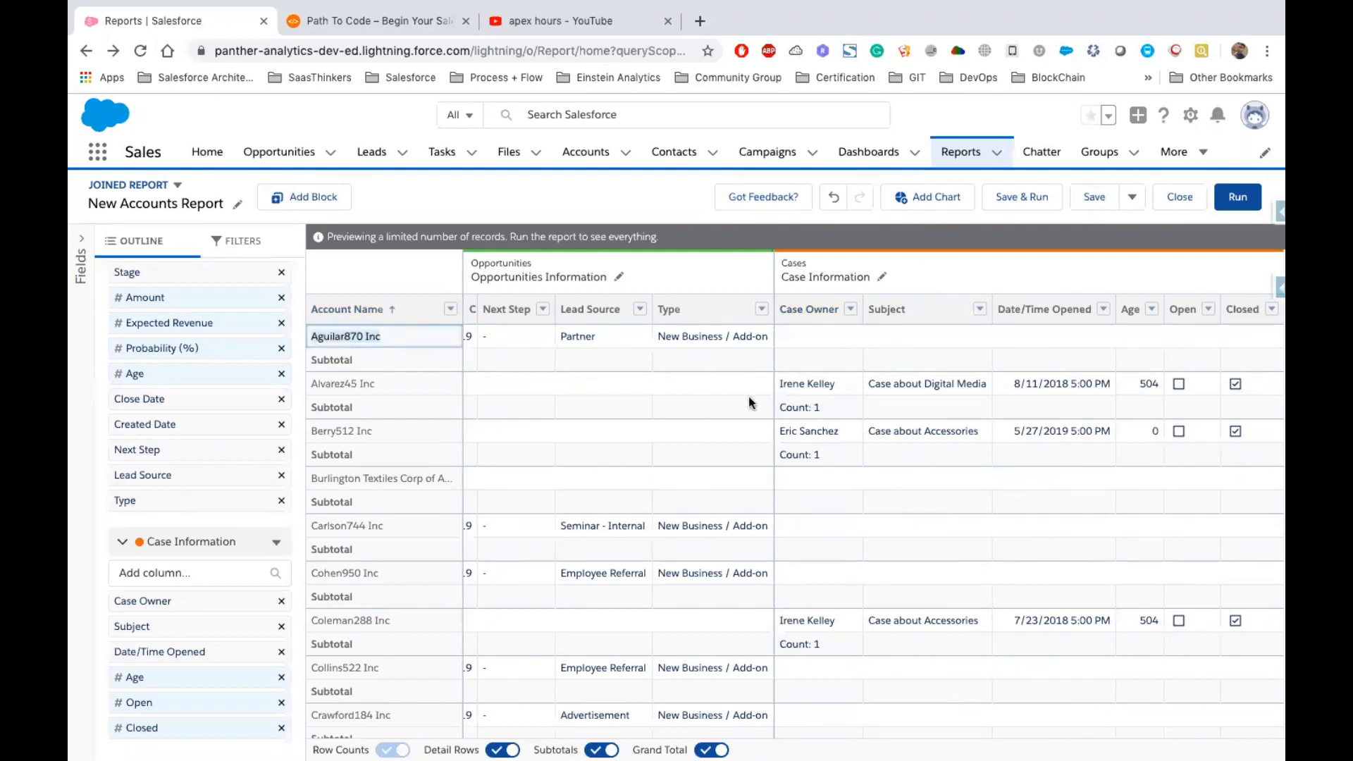
Save the report as Accounts With Cases & Opportunities in the Support Reports > US Reports folder
click(1026, 198)
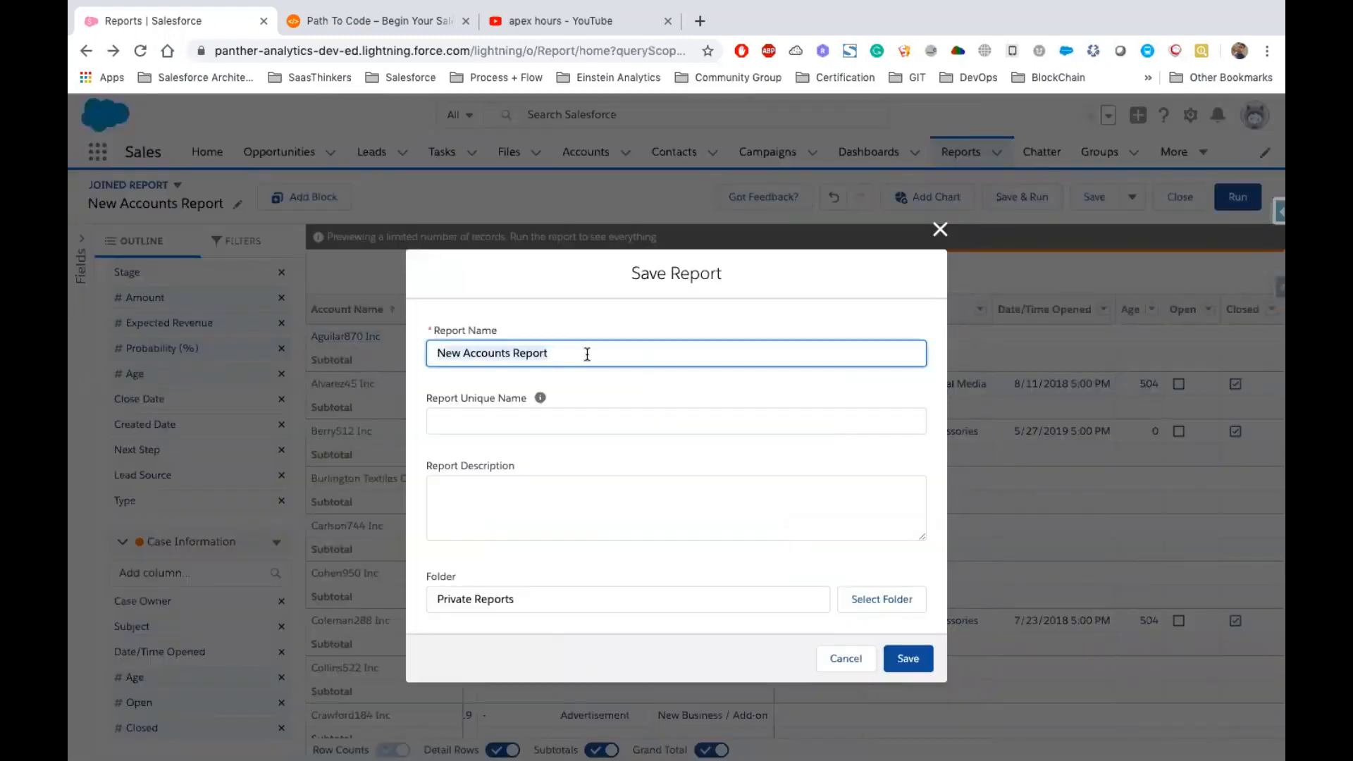
text(Accounts With Cases)
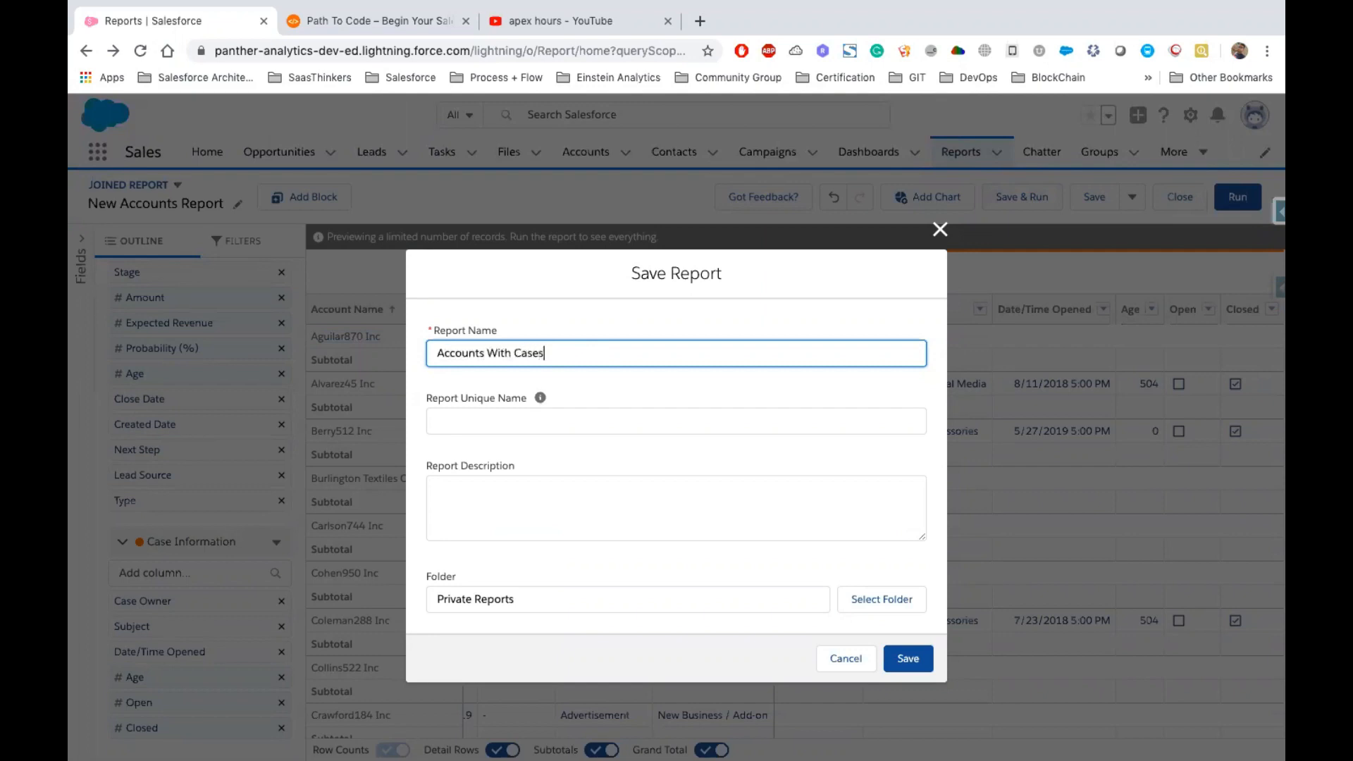
text( & Opportunities)
key(Tab)
drag(519, 599, 433, 602)
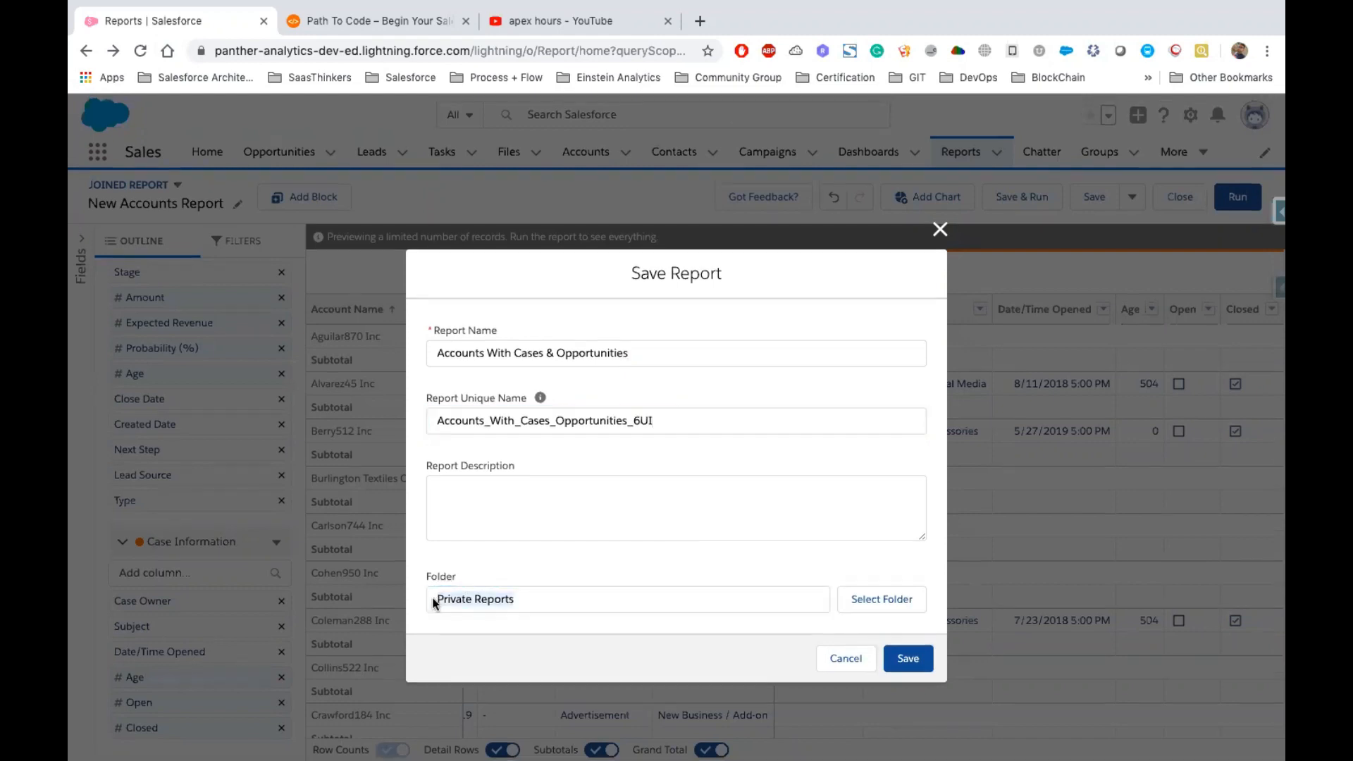
click(882, 598)
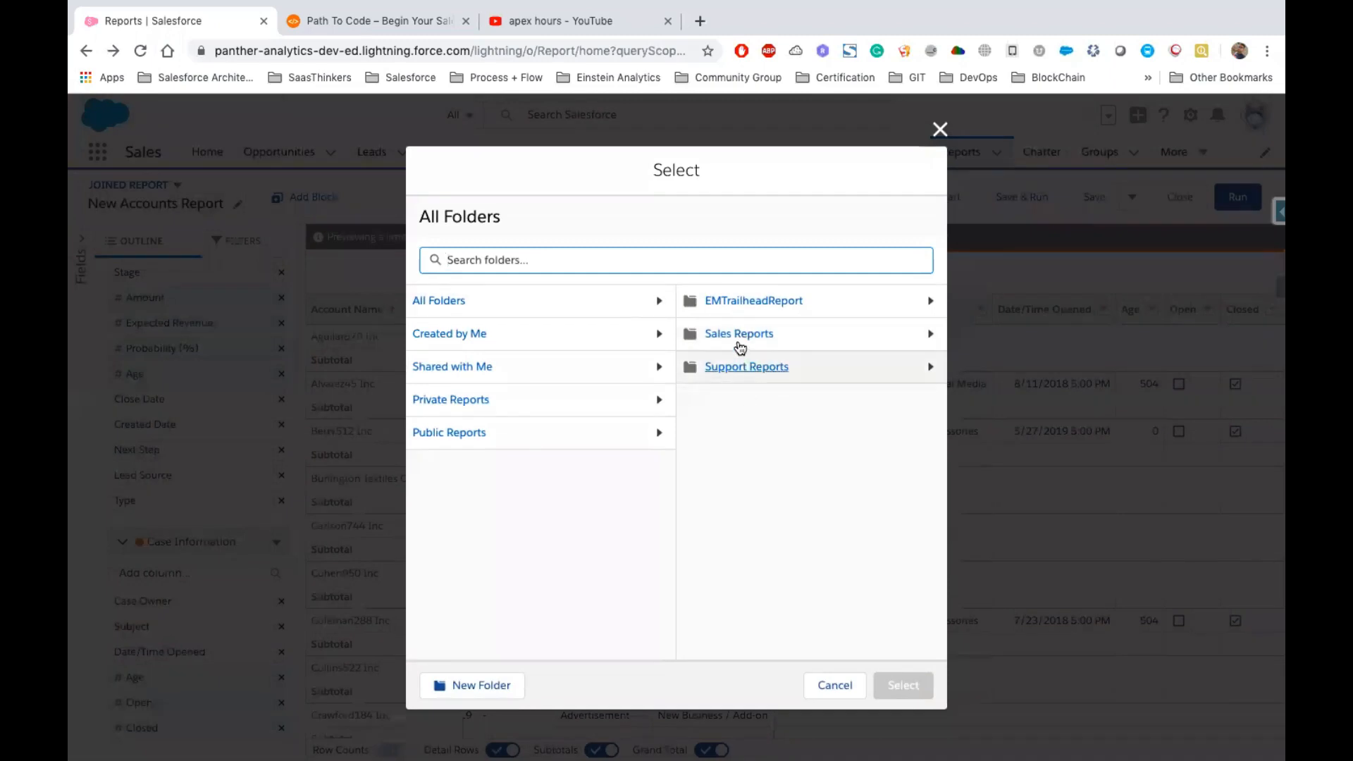
click(768, 367)
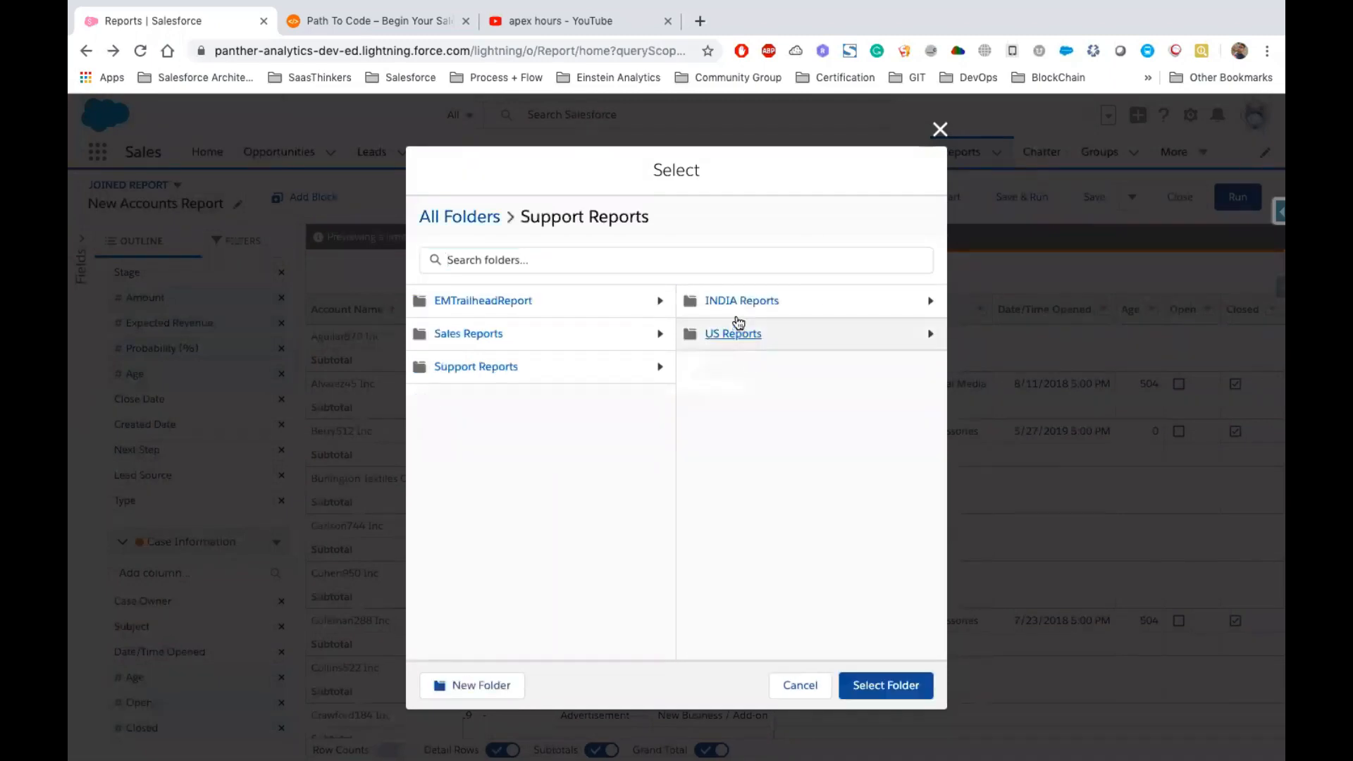
click(737, 332)
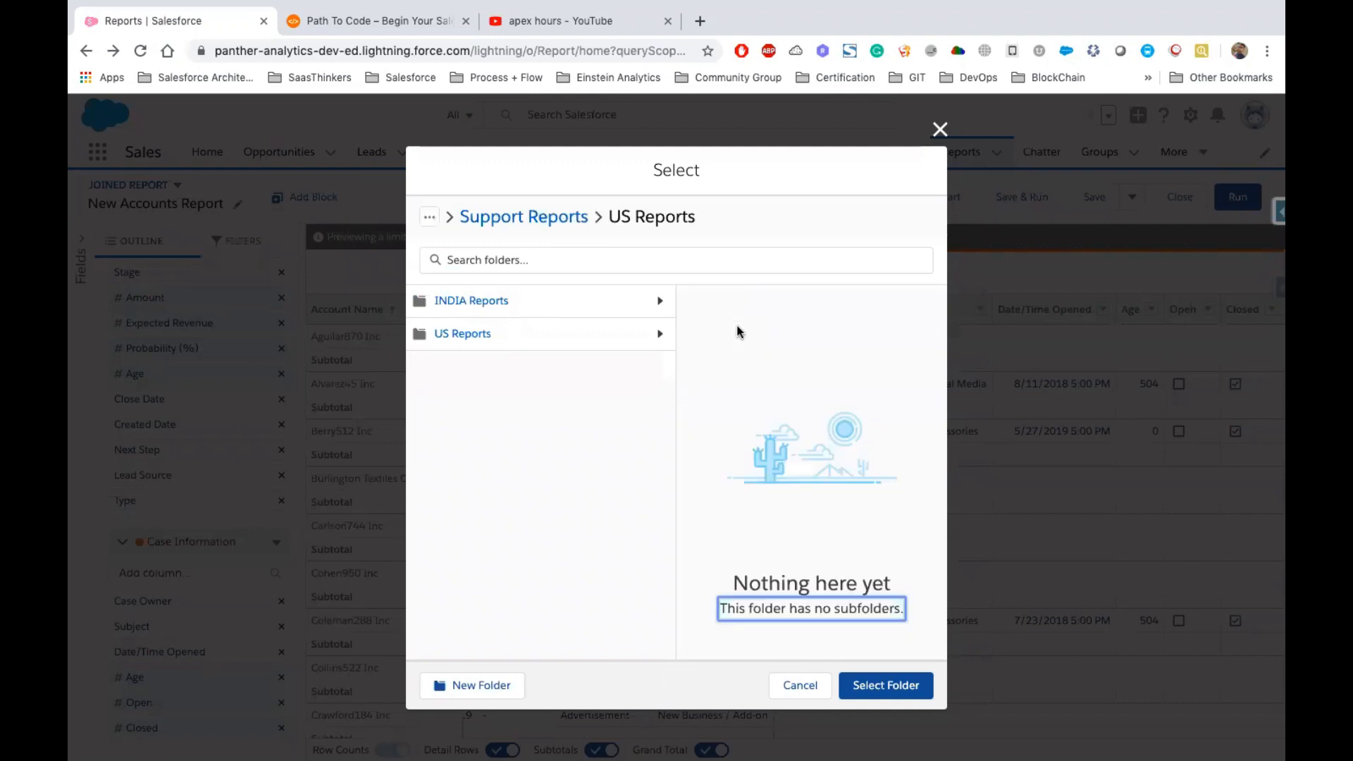
drag(692, 220, 610, 221)
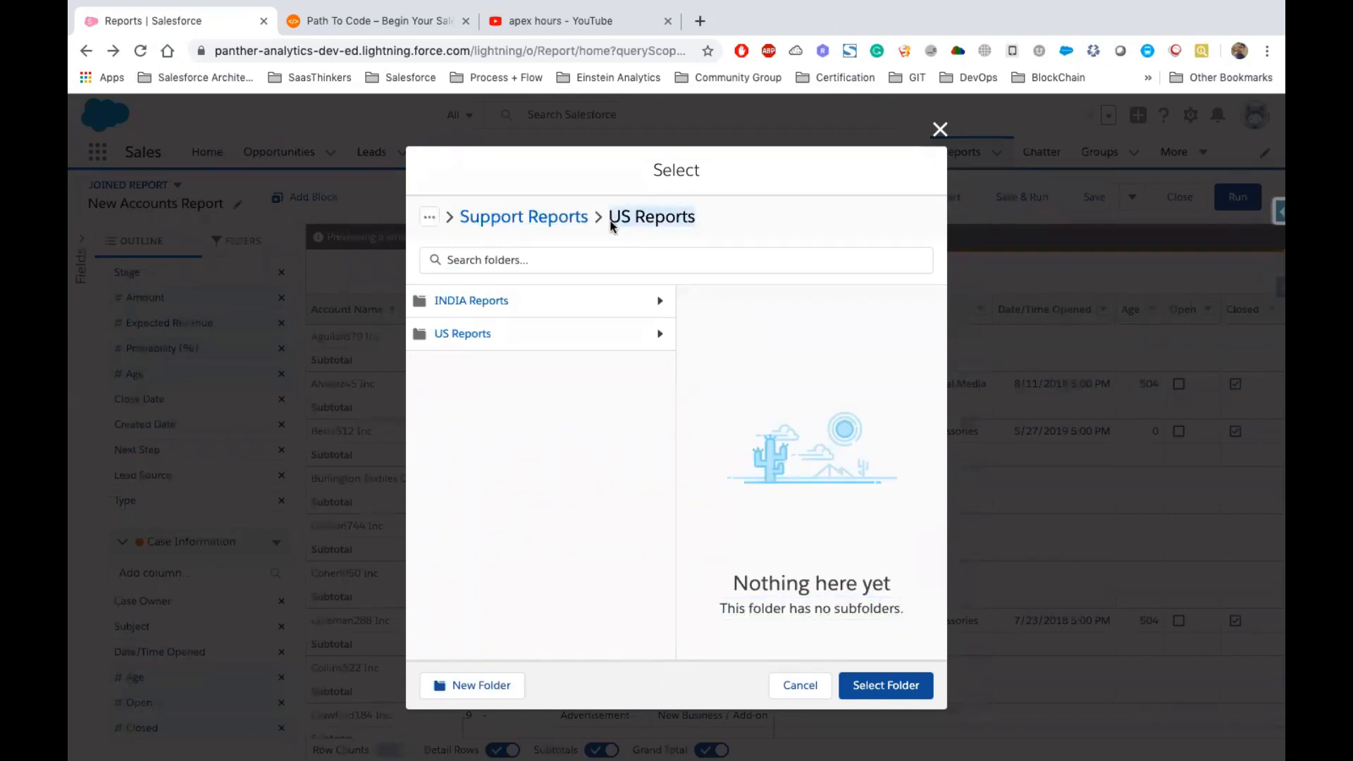
click(885, 687)
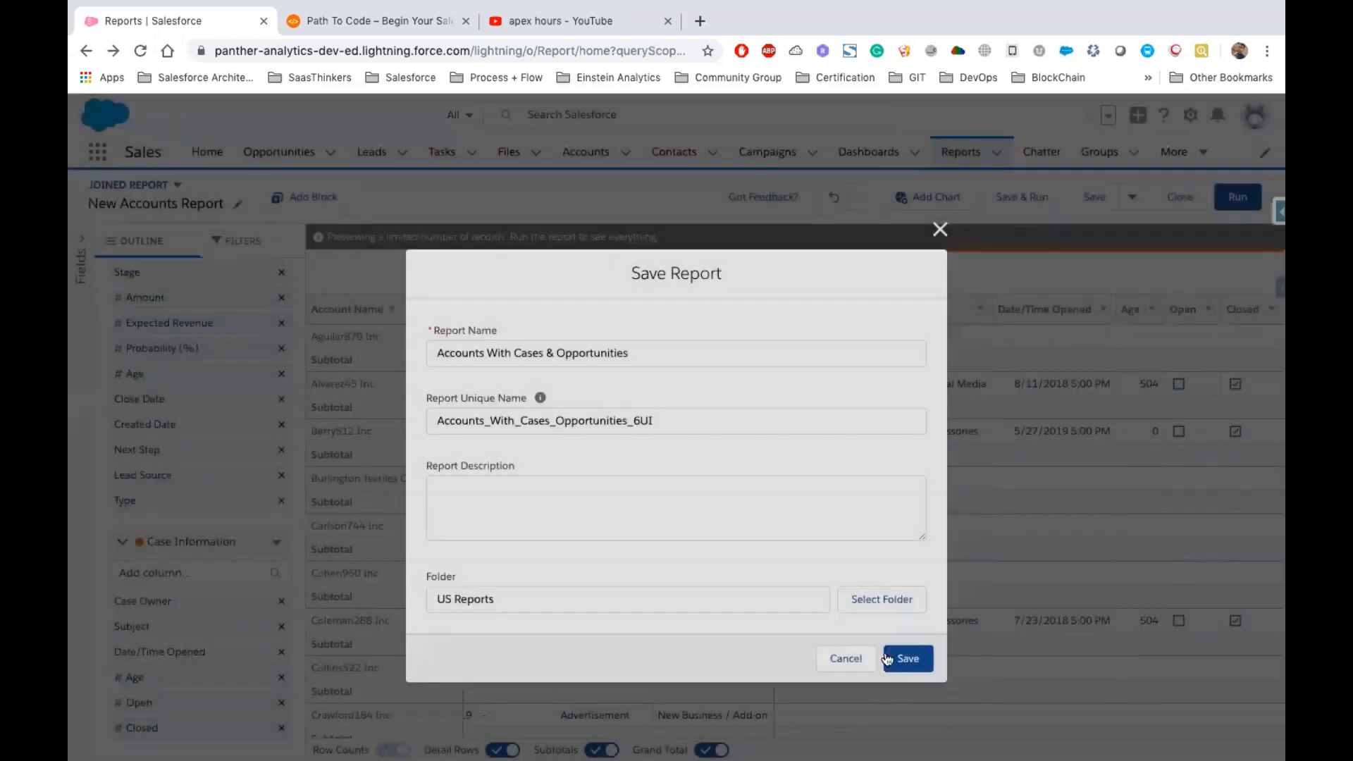
click(910, 658)
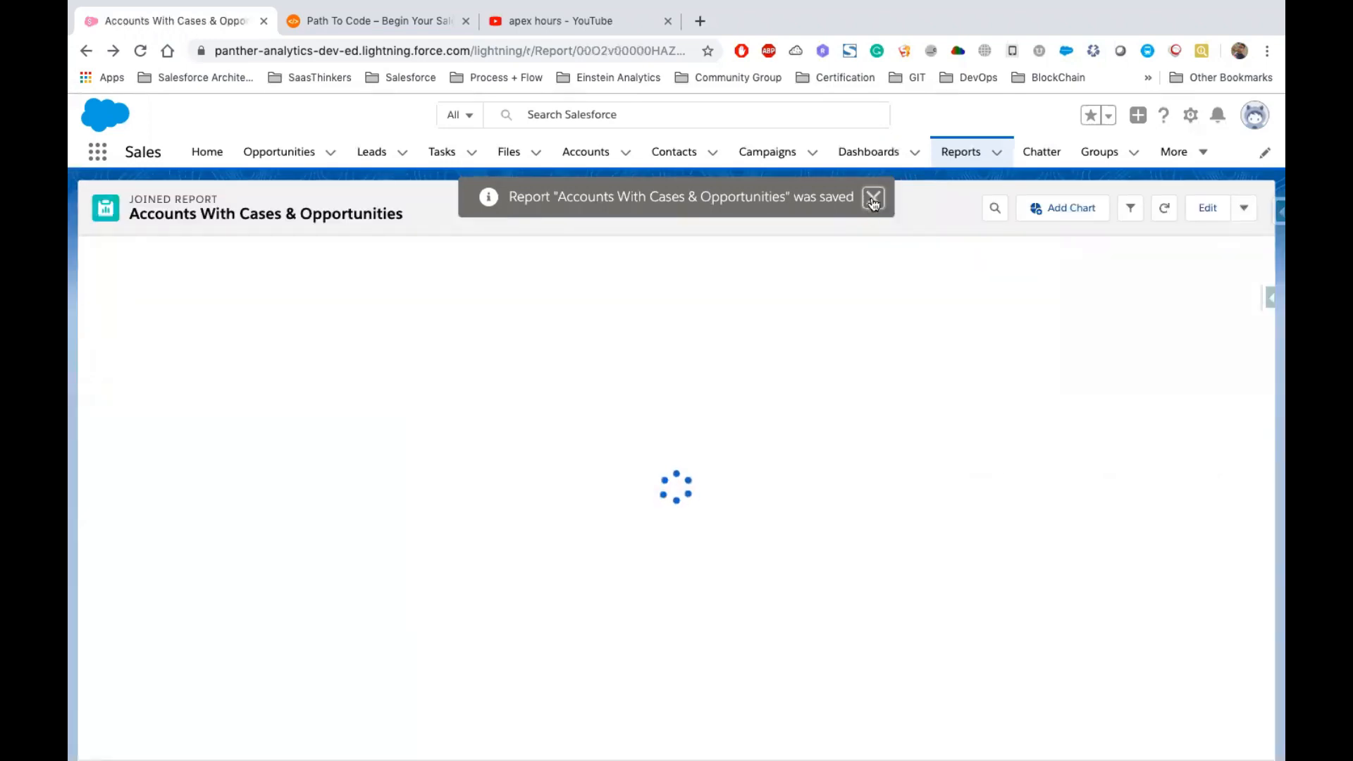
Review the rows of the saved joined report across its blocks
click(873, 200)
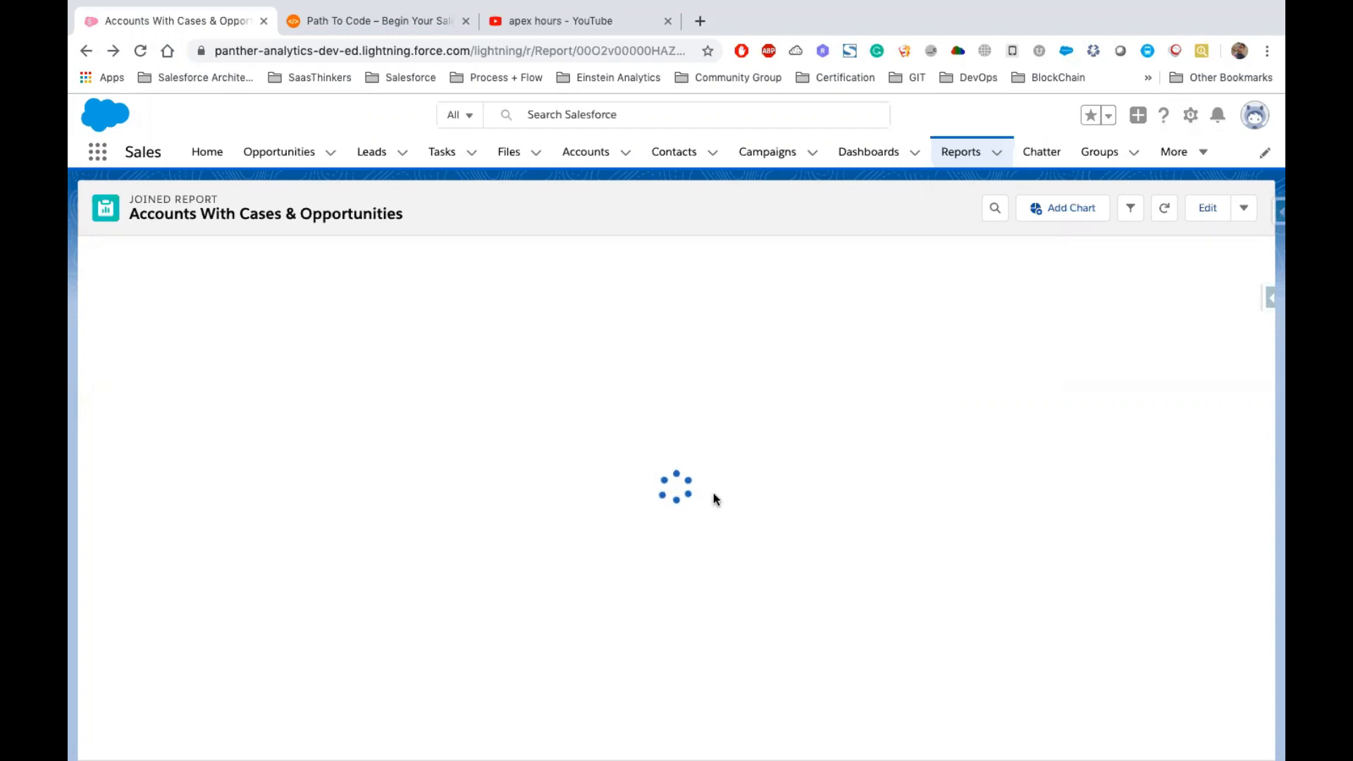
scroll(383, 400, left, 3)
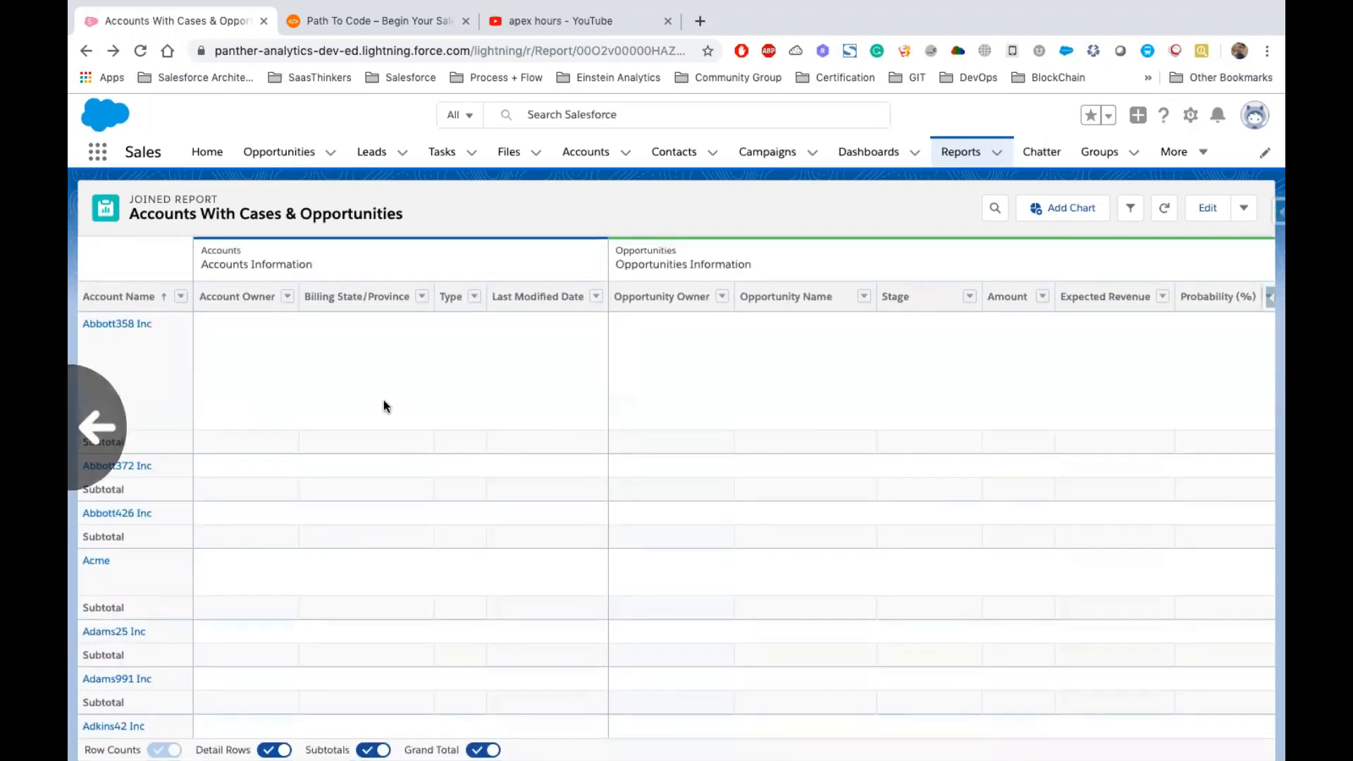
drag(201, 263, 772, 293)
click(440, 416)
click(400, 441)
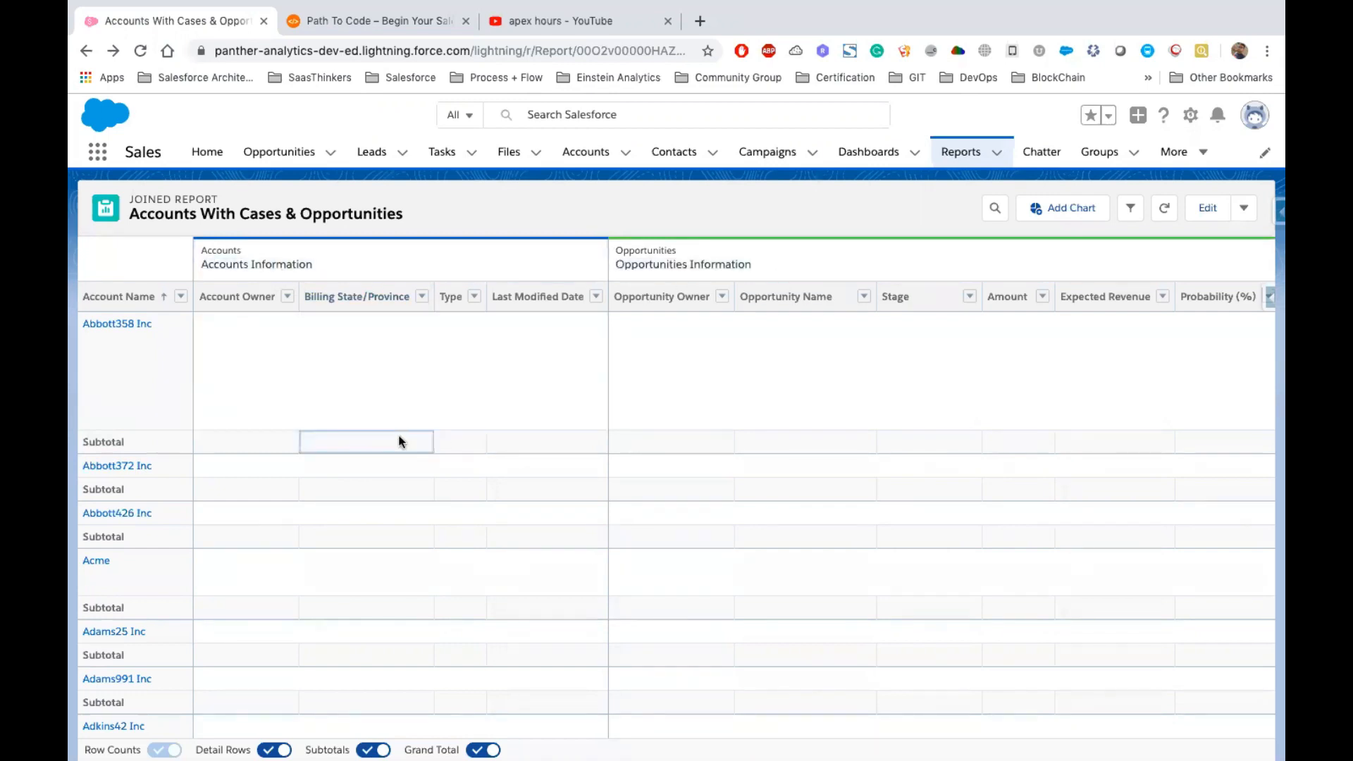
scroll(871, 458, down, 15)
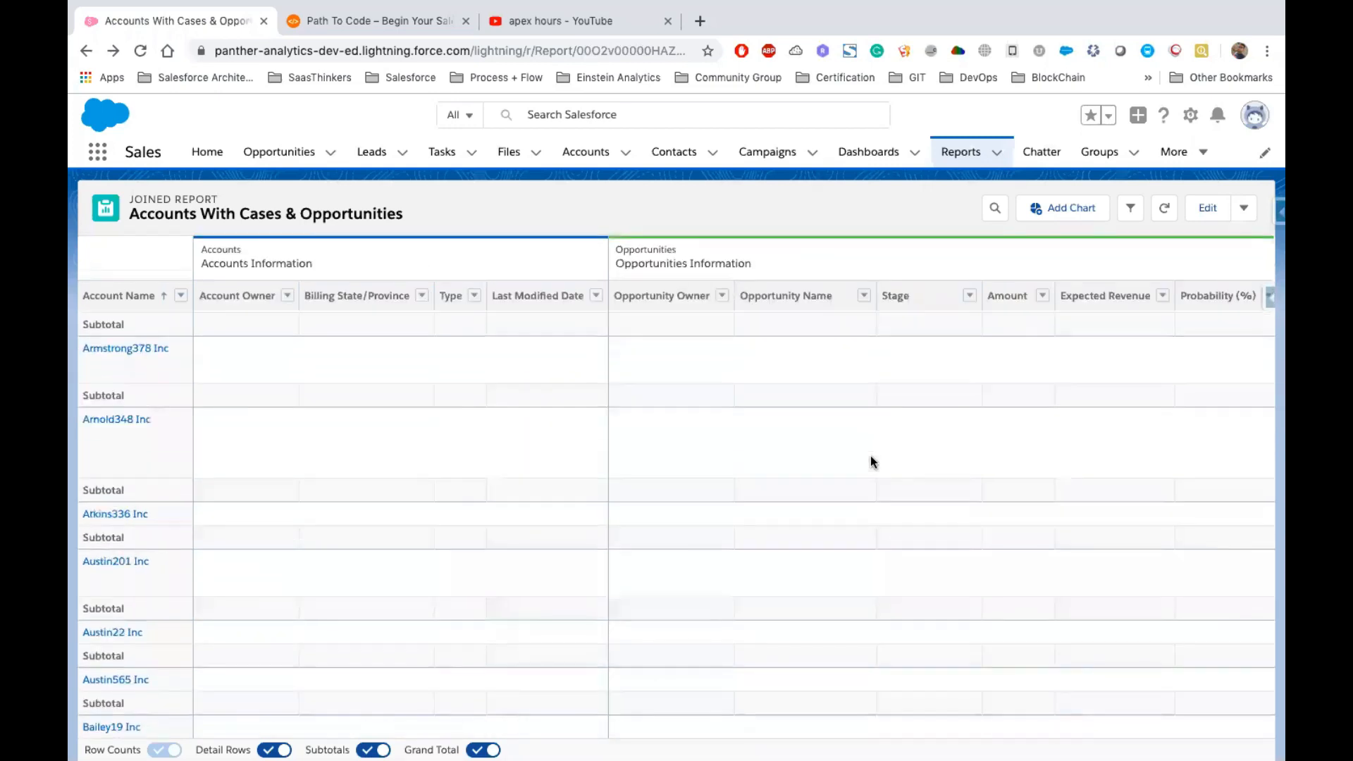
scroll(869, 455, down, 5)
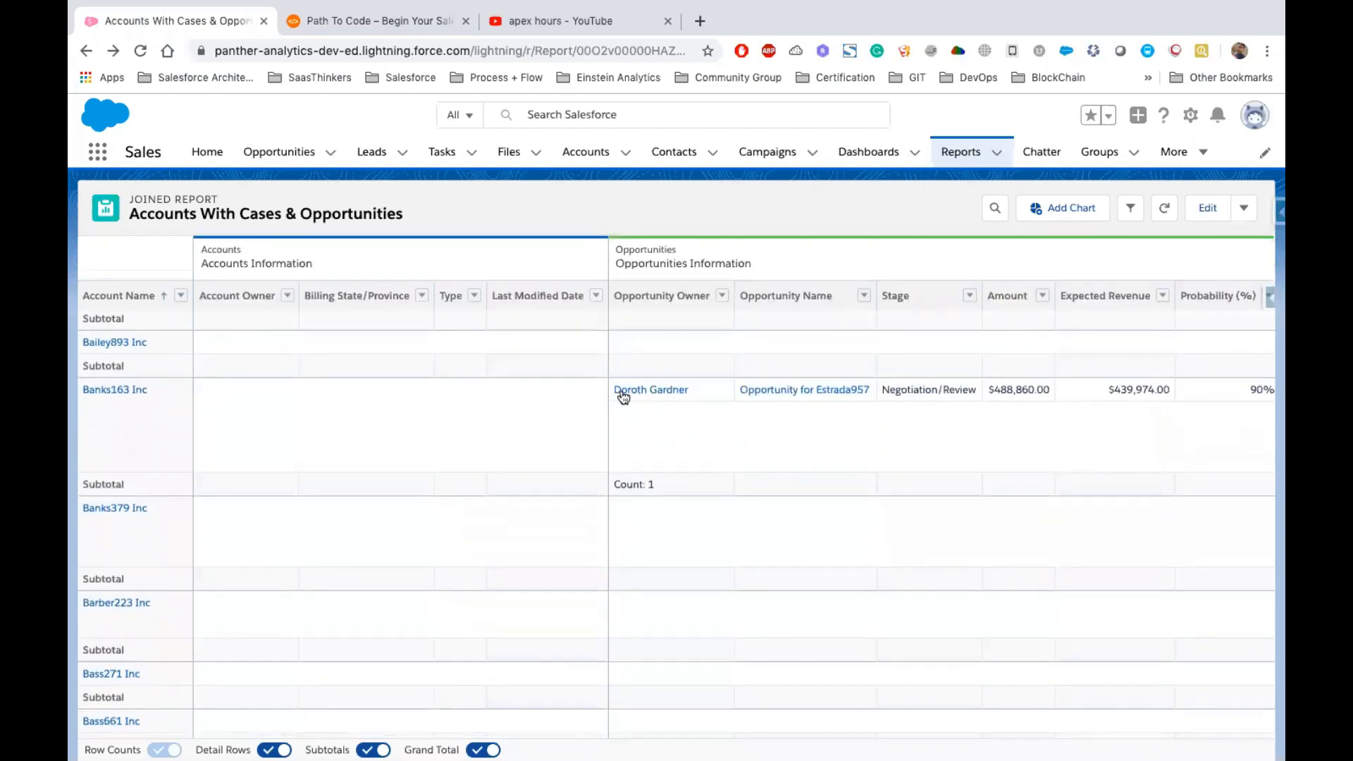
scroll(782, 443, down, 10)
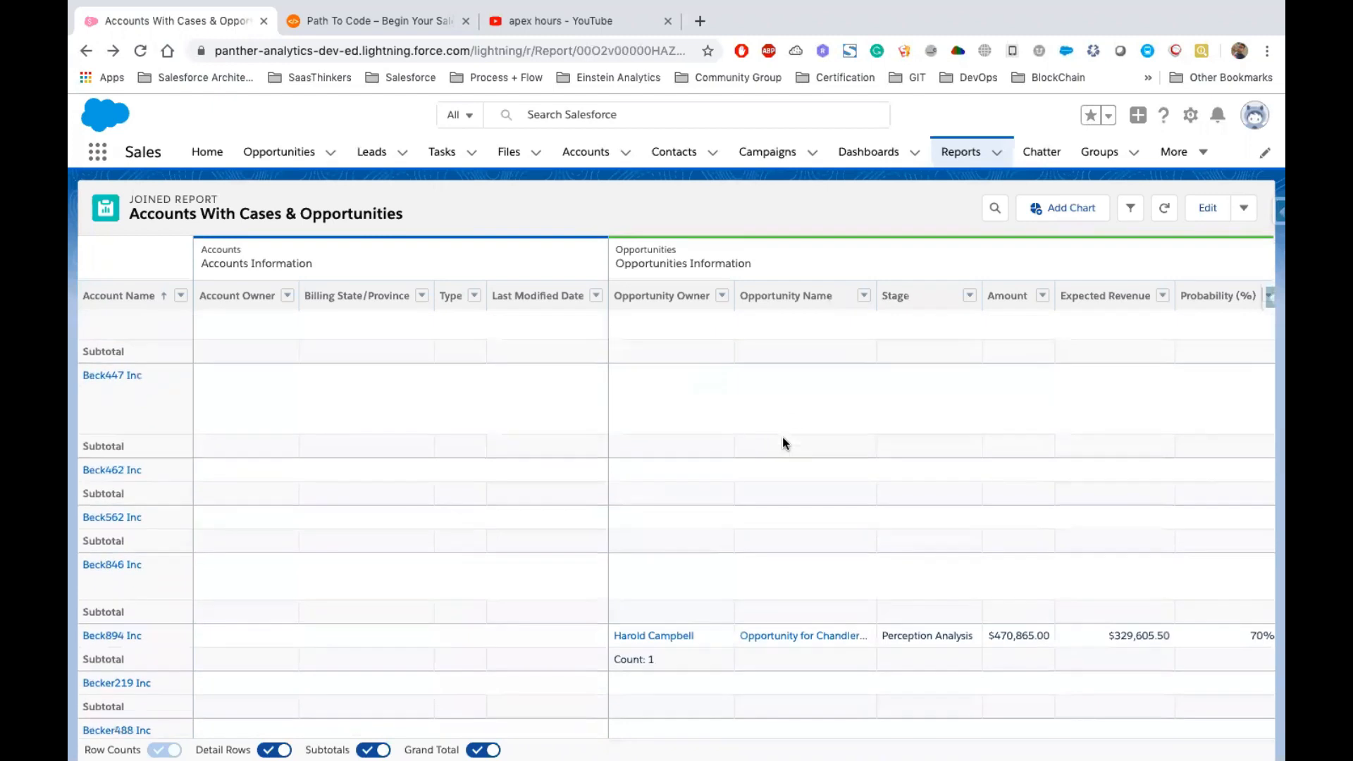
Hide the detail rows and the subtotals in the joined report
scroll(725, 570, down, 10)
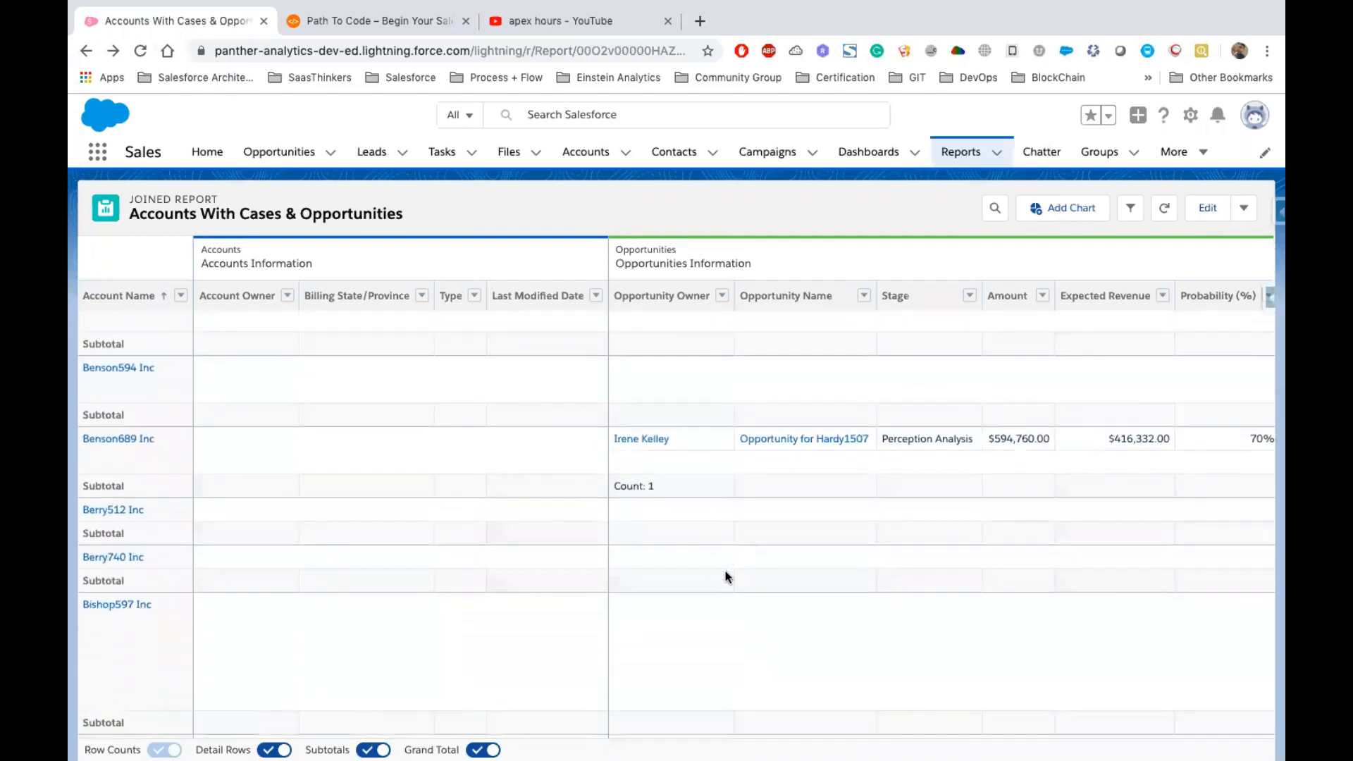
scroll(725, 573, up, 20)
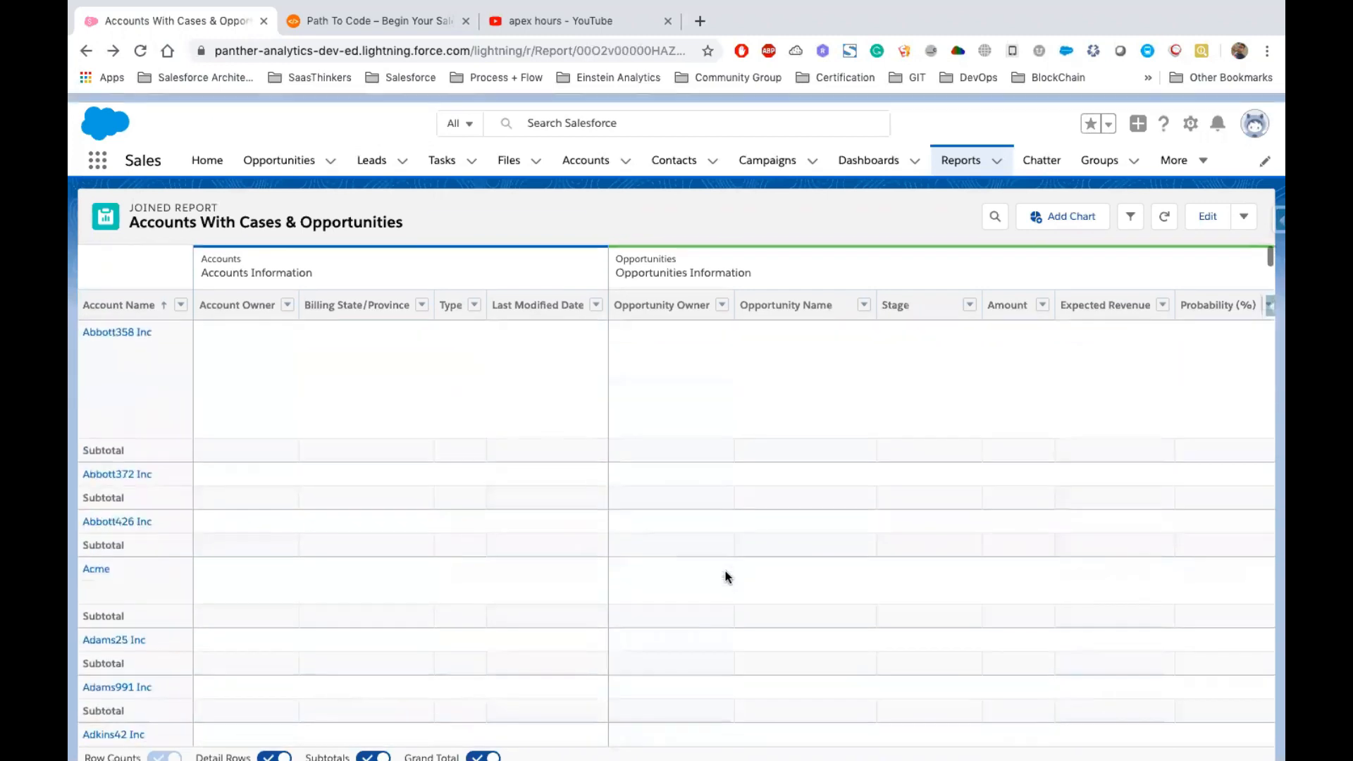
click(274, 750)
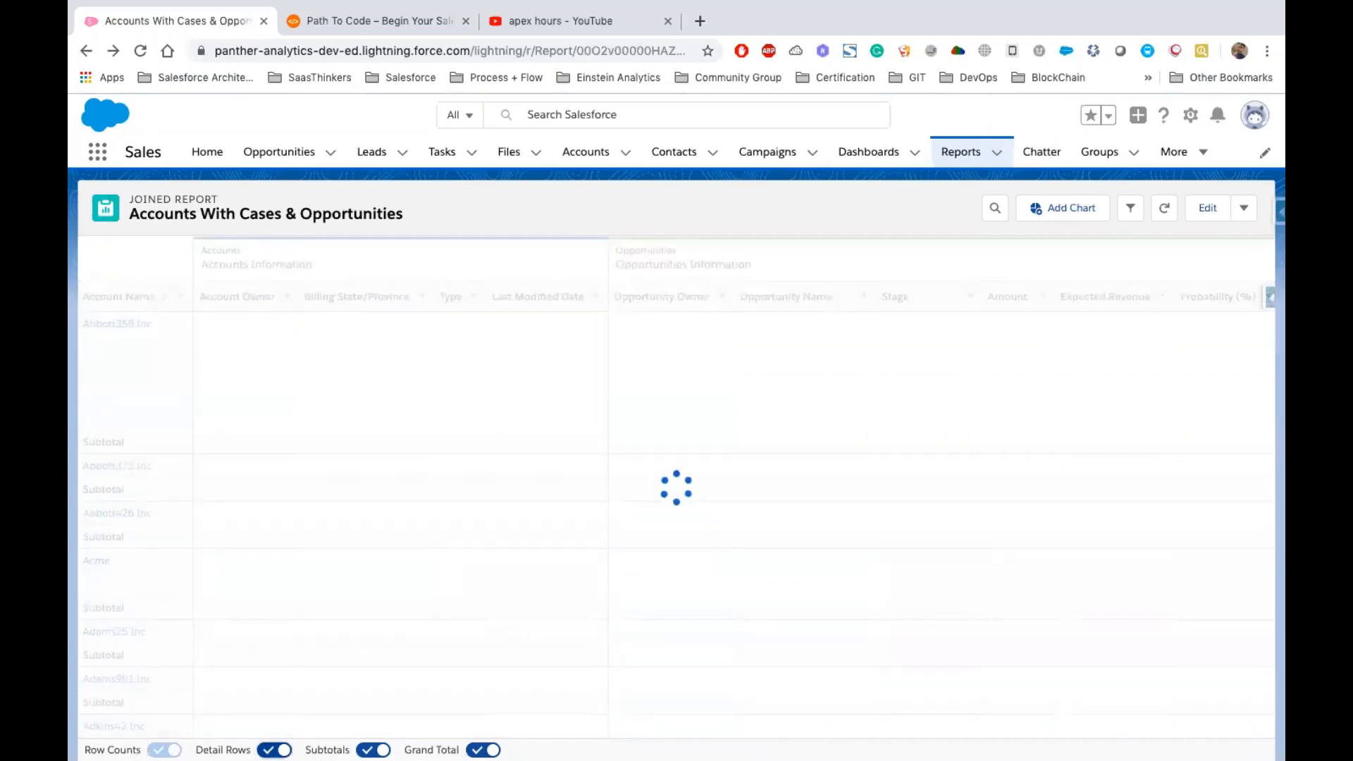
scroll(409, 565, down, 20)
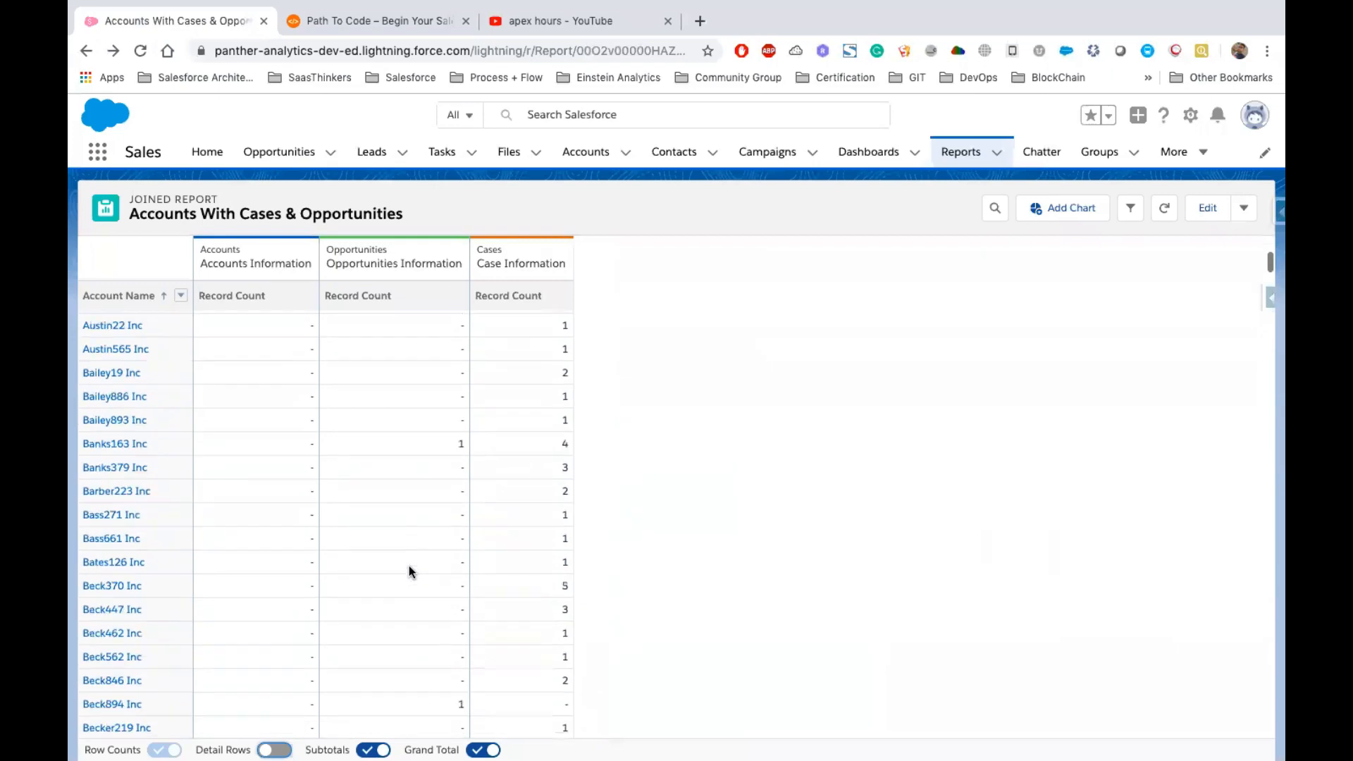
scroll(408, 571, up, 20)
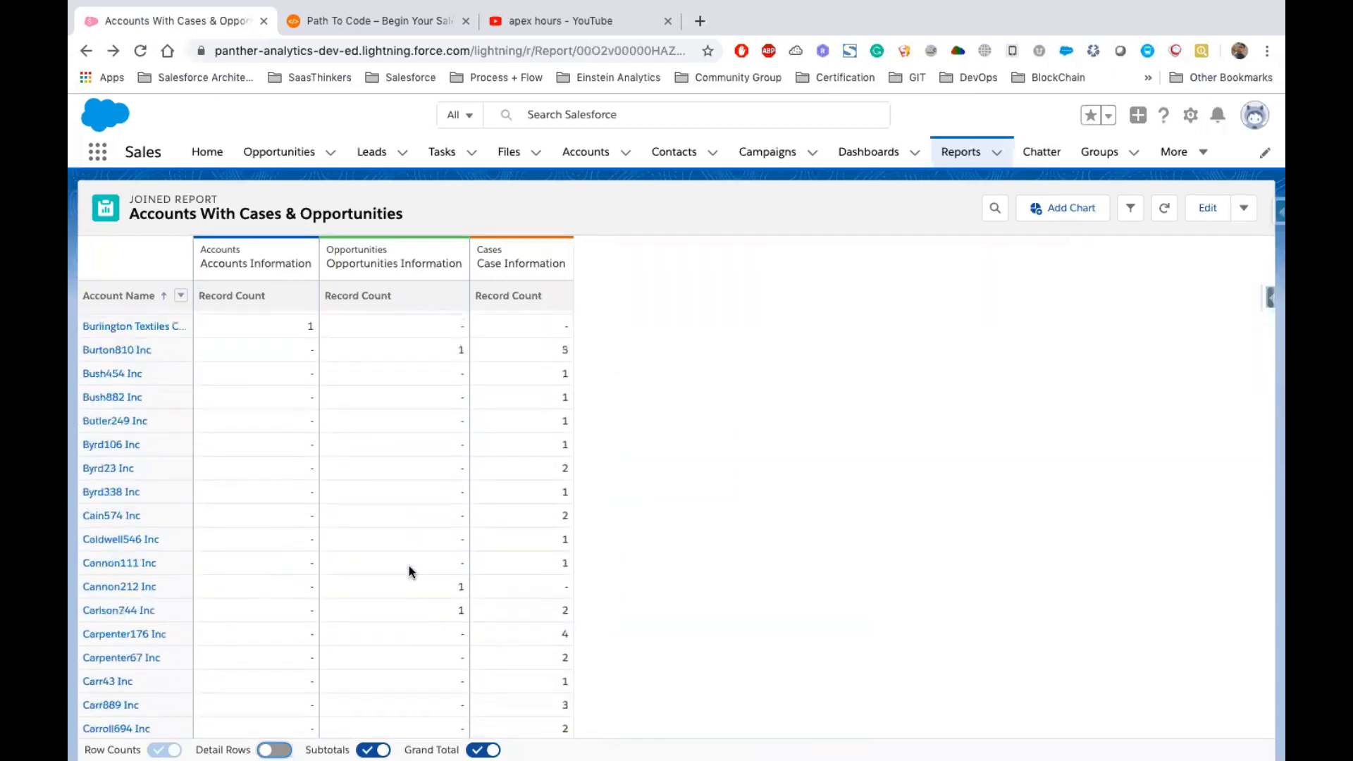
click(373, 751)
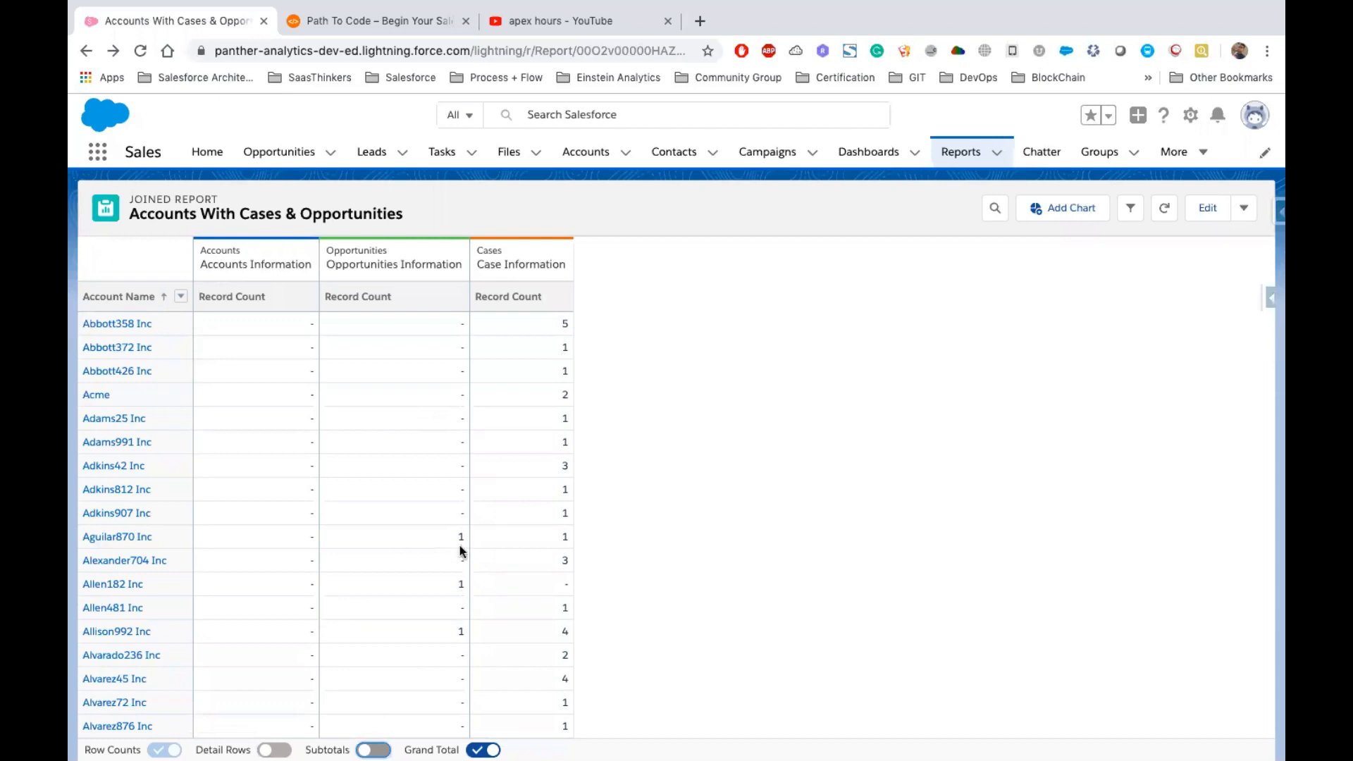
Add a chart to the joined report and change its display type to a line chart
click(1045, 208)
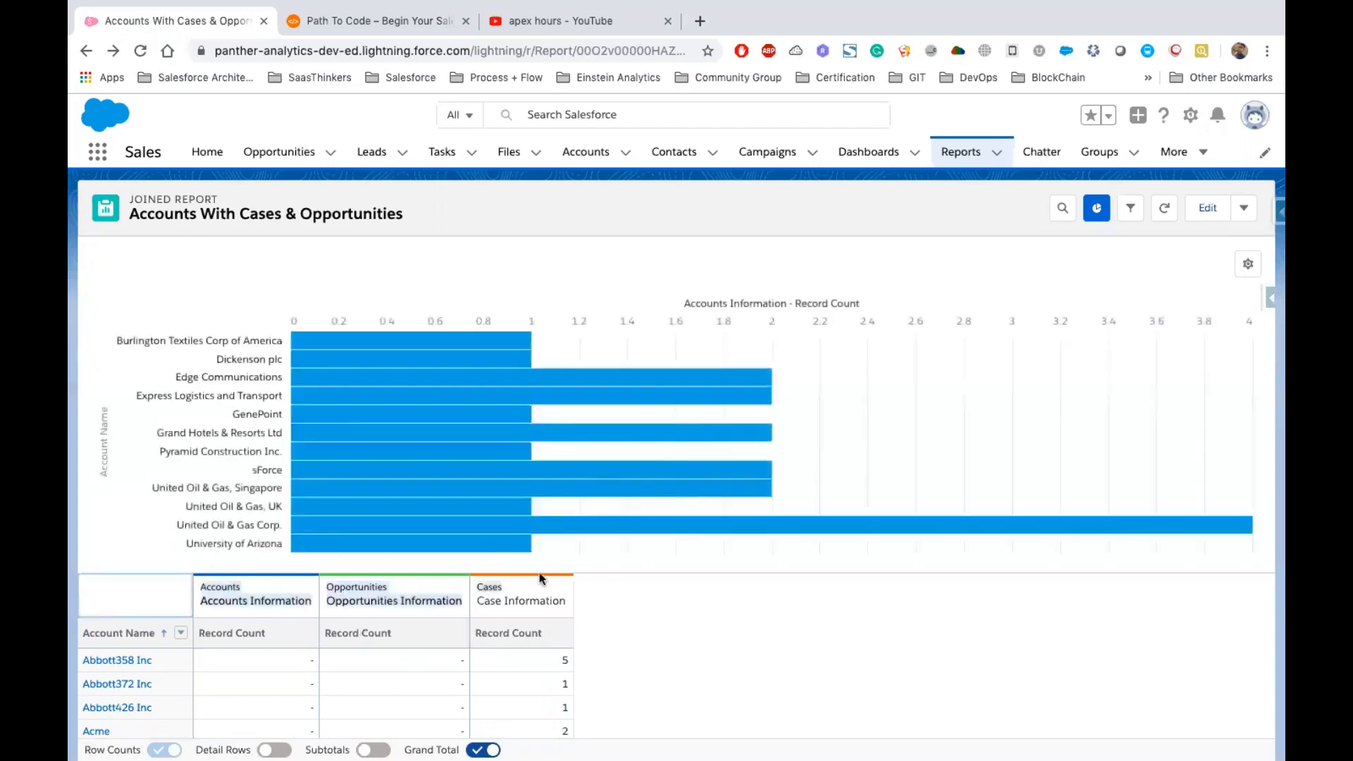
scroll(743, 442, down, 2)
scroll(743, 441, up, 2)
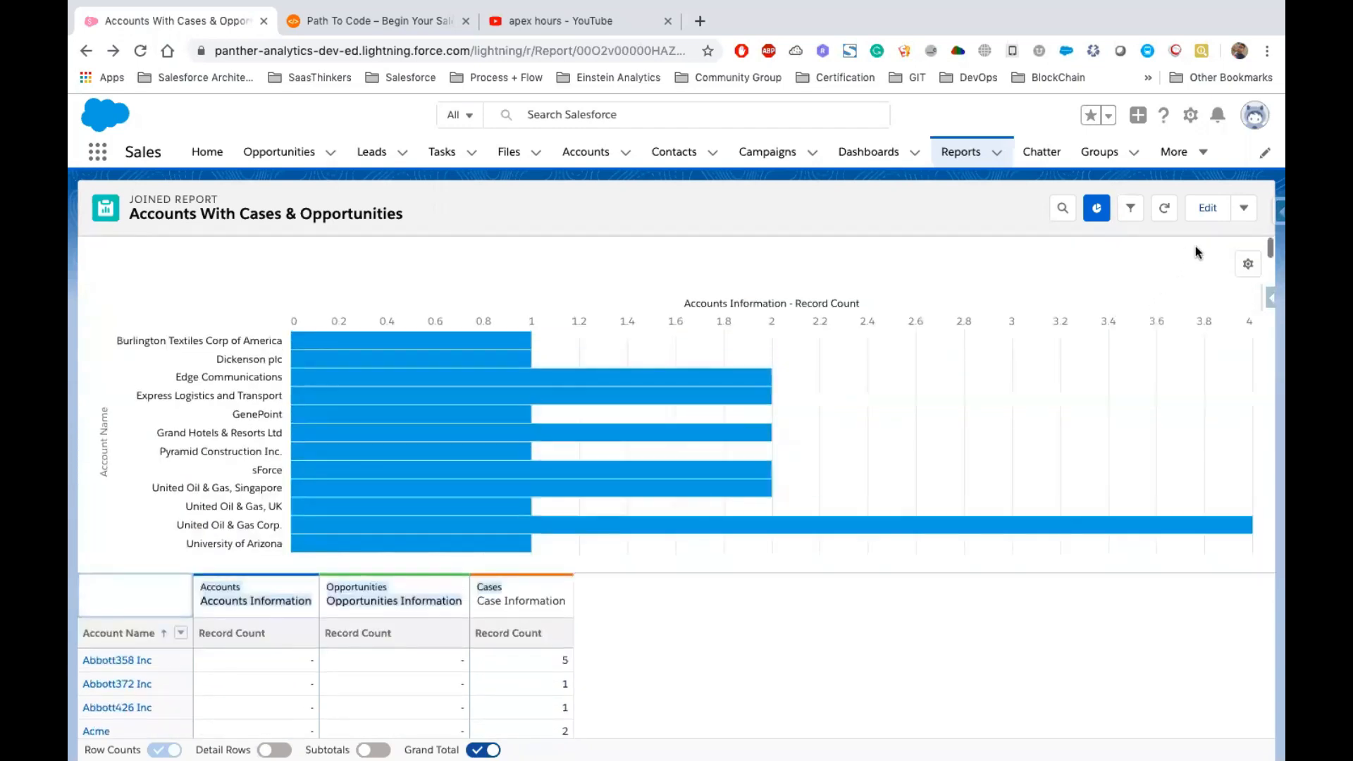
click(1248, 264)
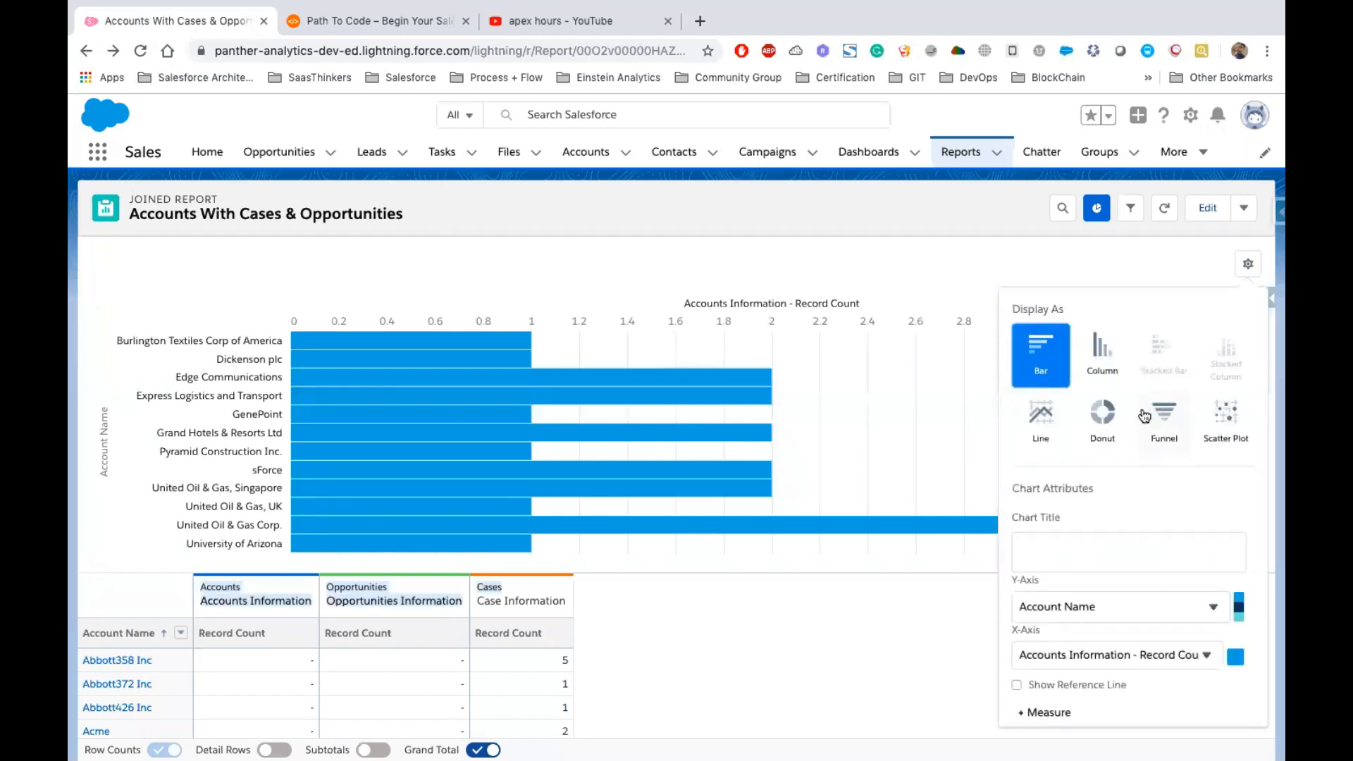
click(1051, 419)
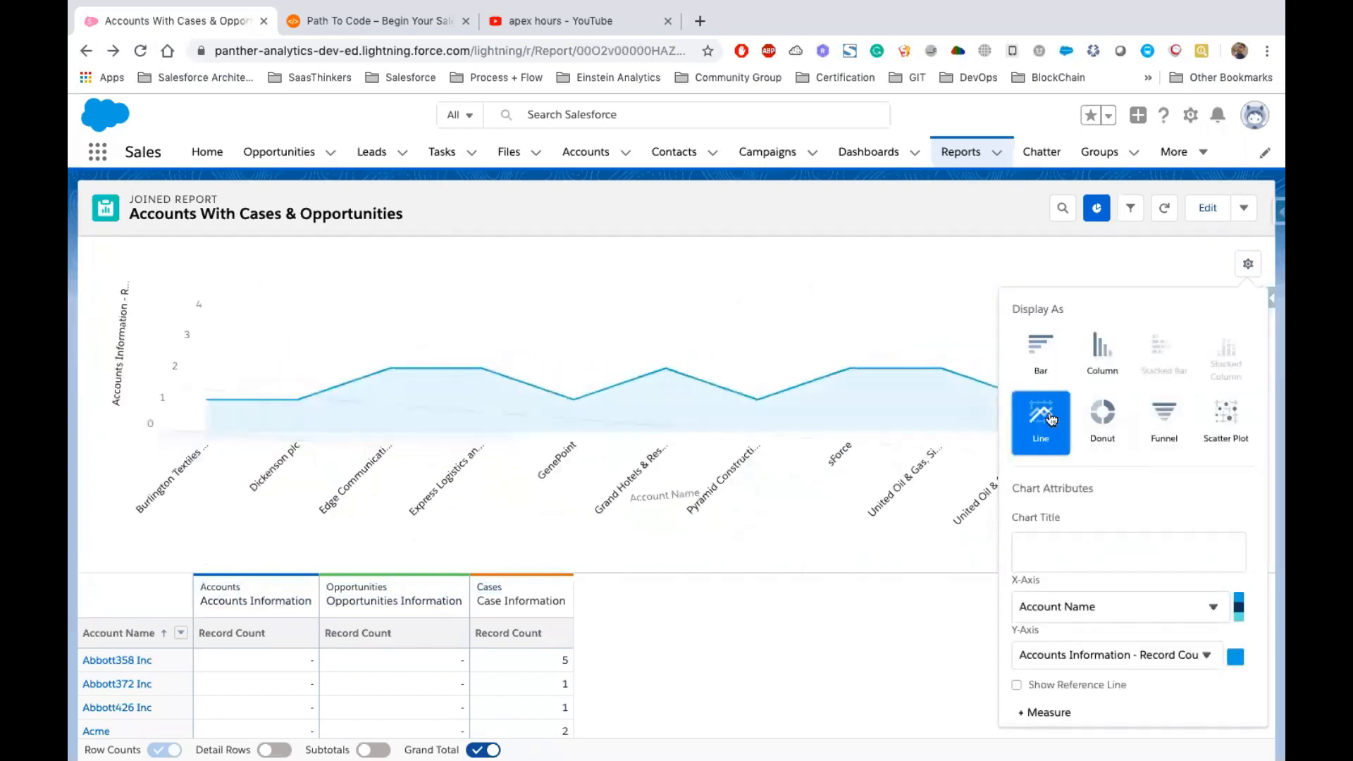
scroll(756, 452, down, 1)
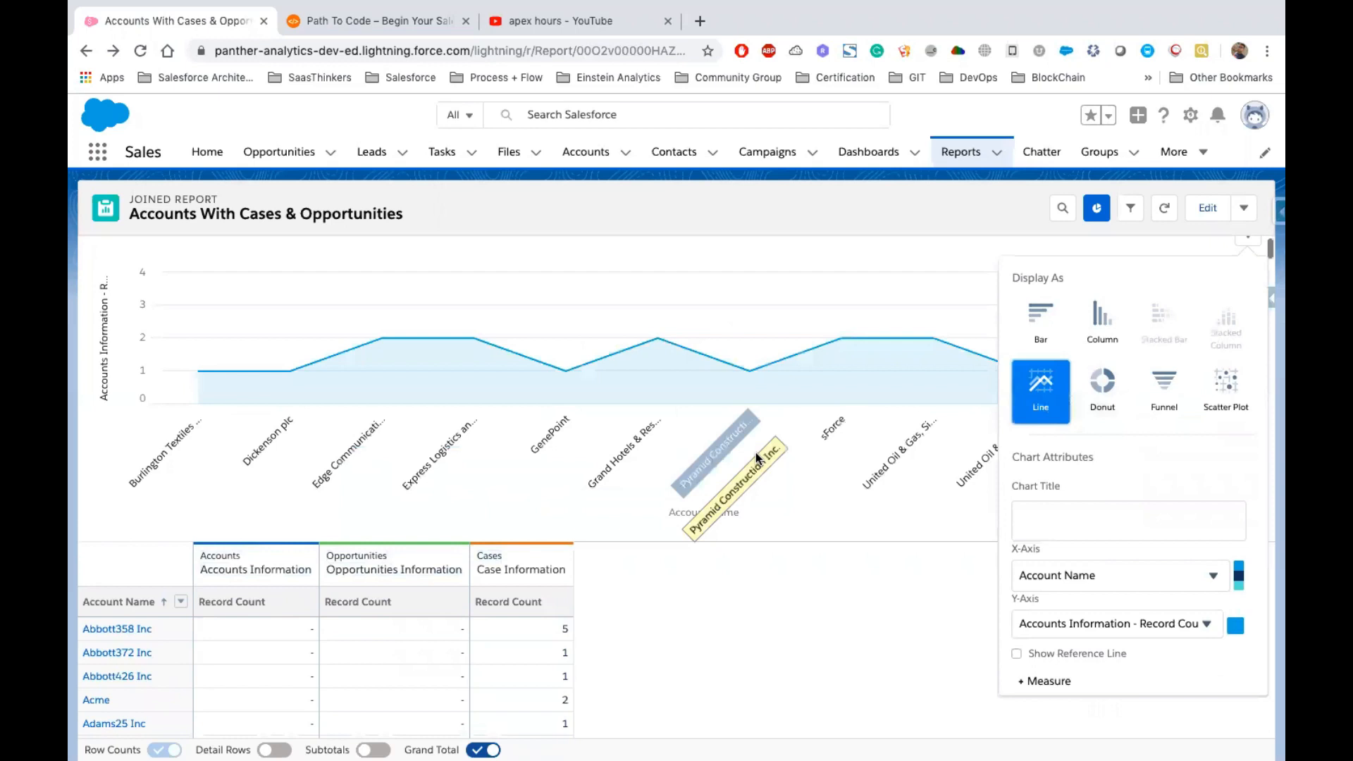
scroll(758, 457, down, 4)
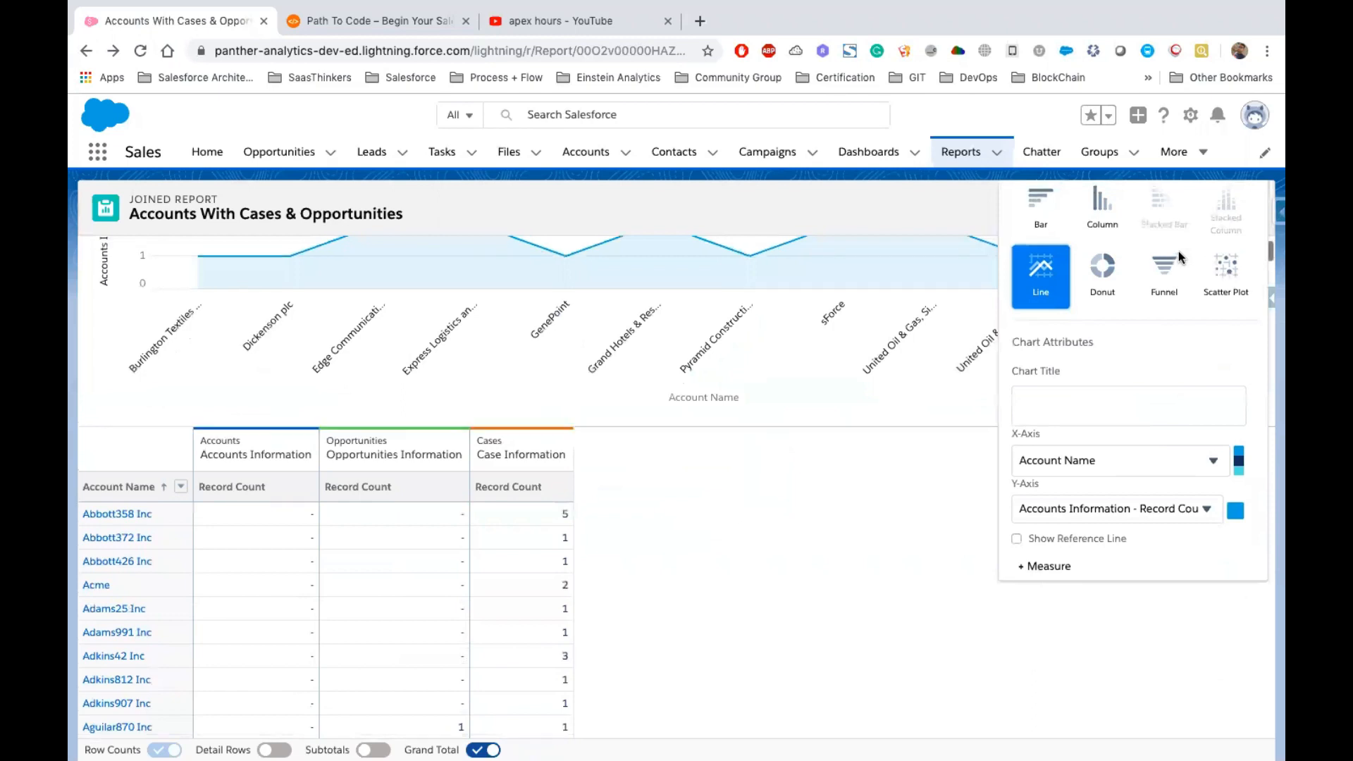
scroll(1178, 251, up, 5)
click(461, 278)
click(1244, 209)
click(1147, 299)
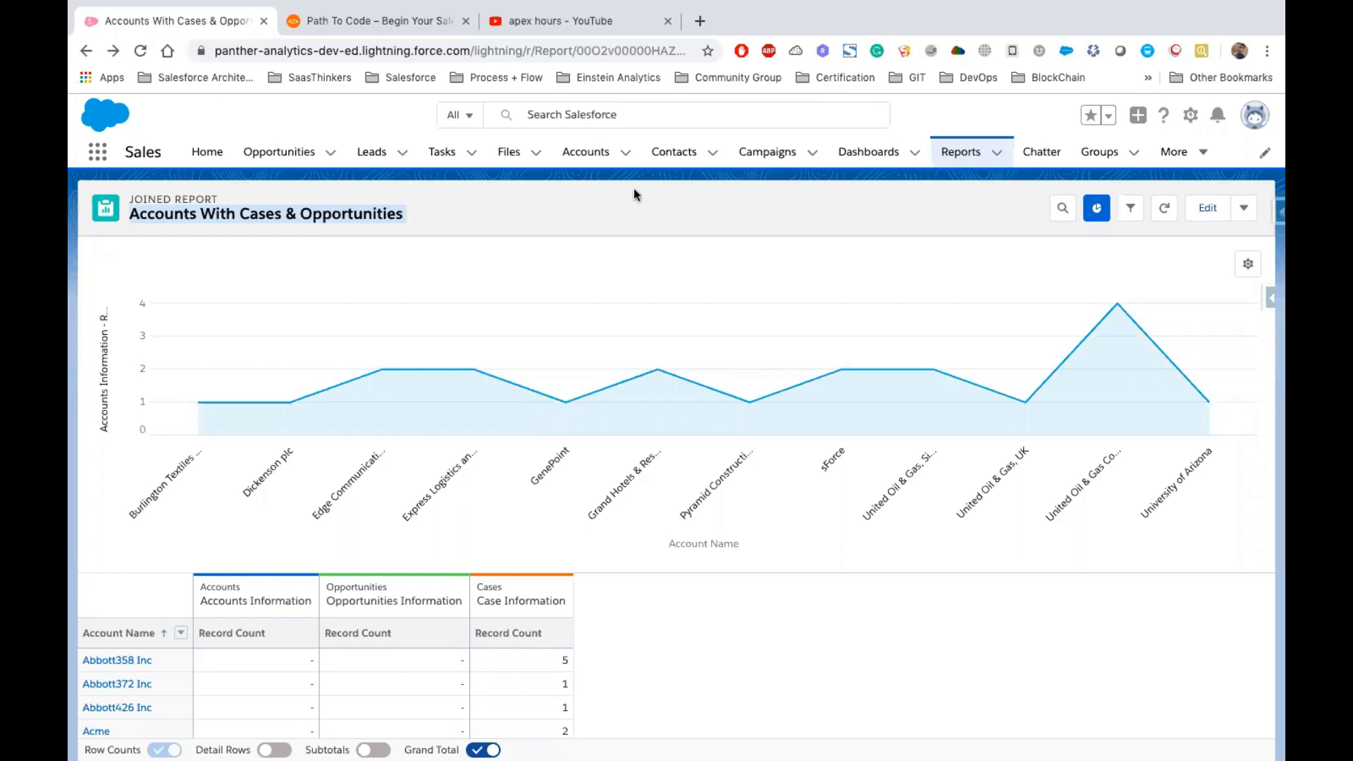
key(super+Tab)
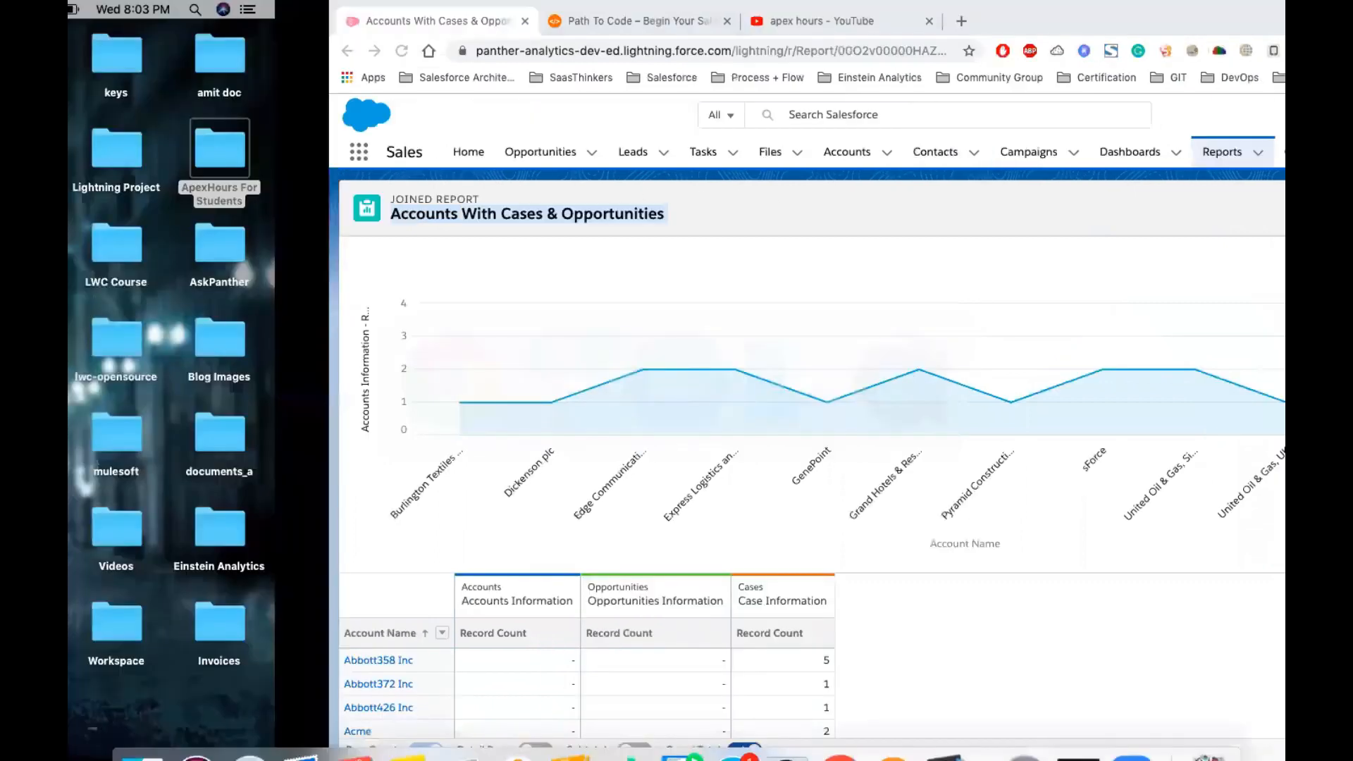
key(ctrl+Right)
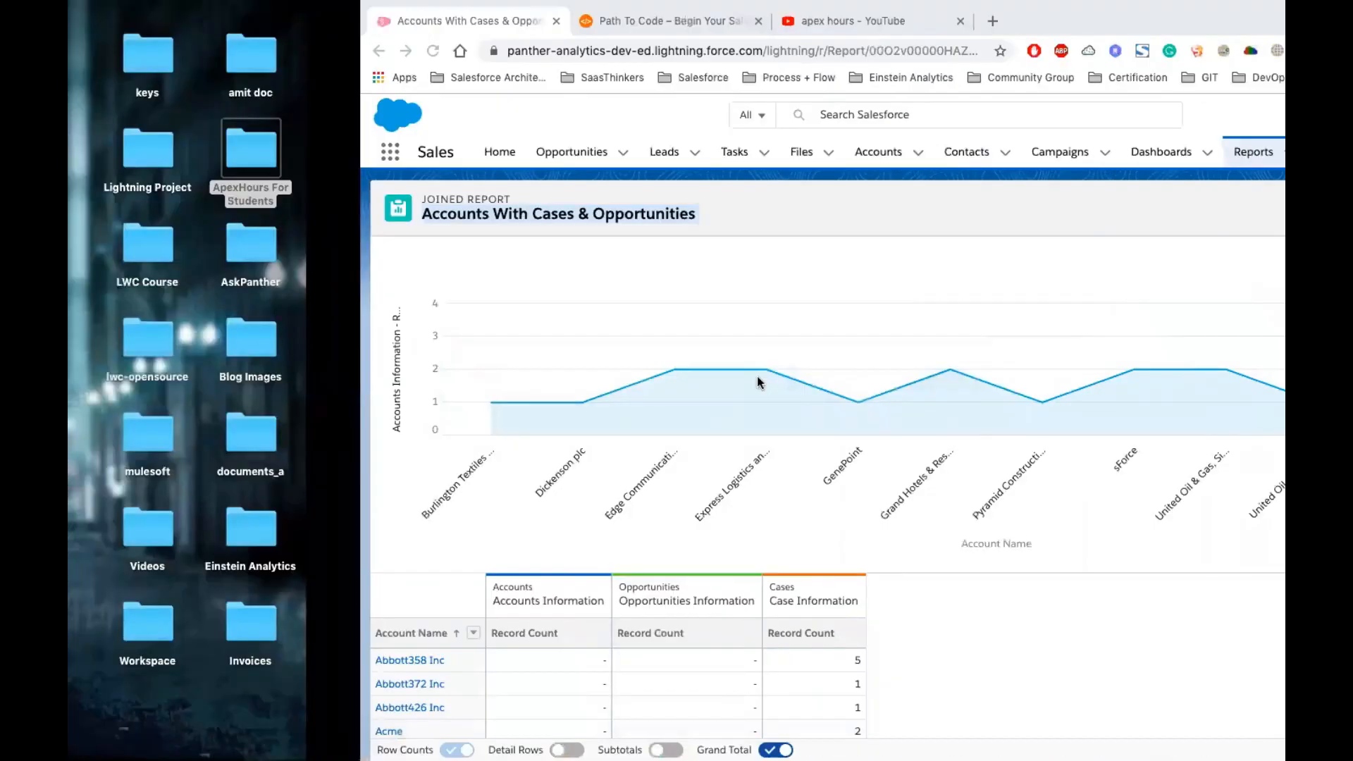
key(ctrl+Right)
key(ctrl+Right)
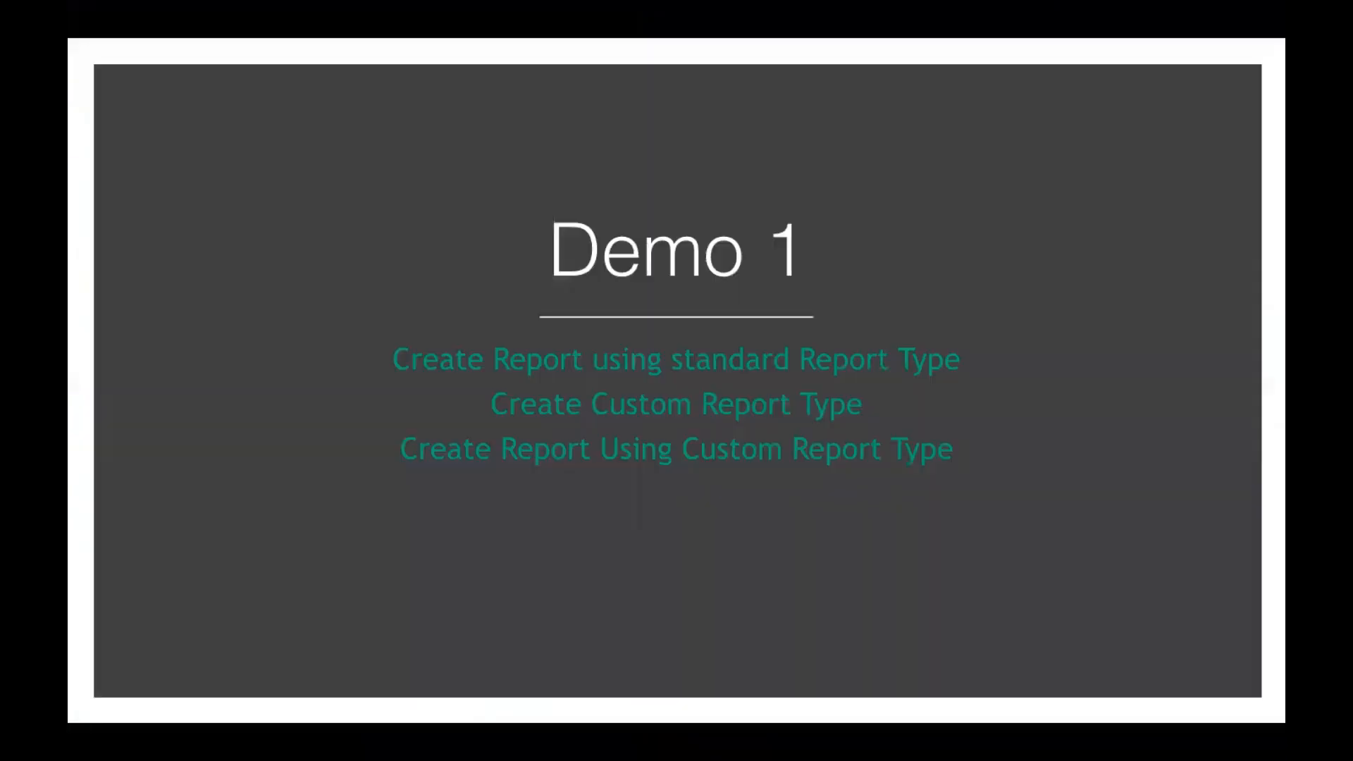
key(Right)
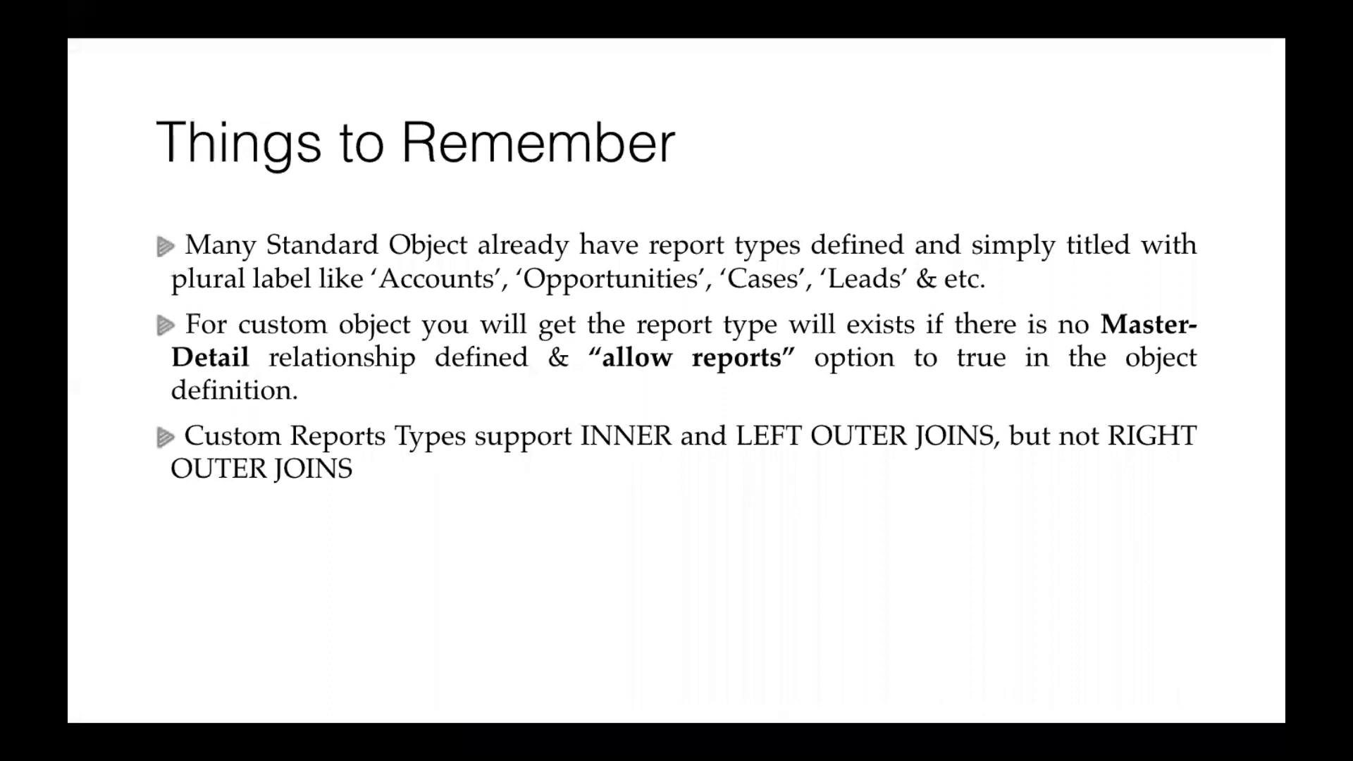
key(Right)
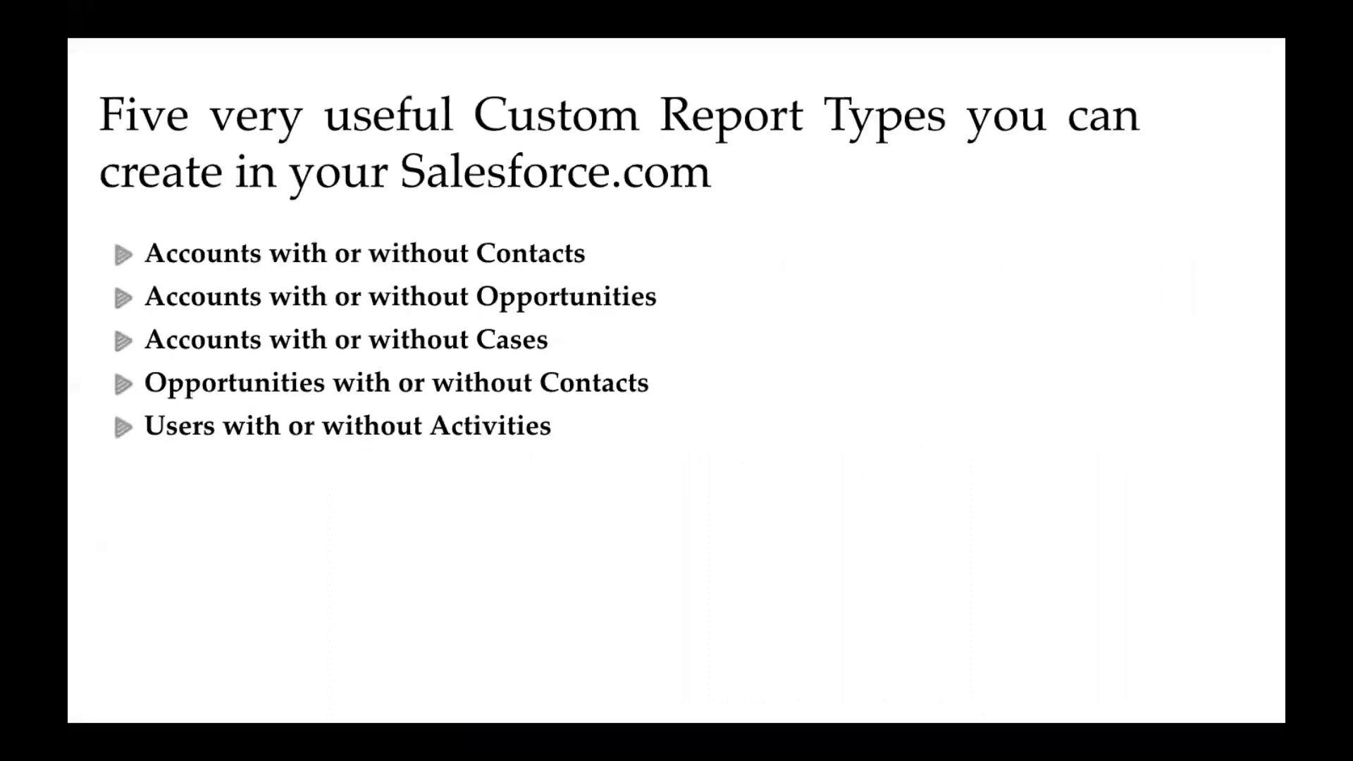
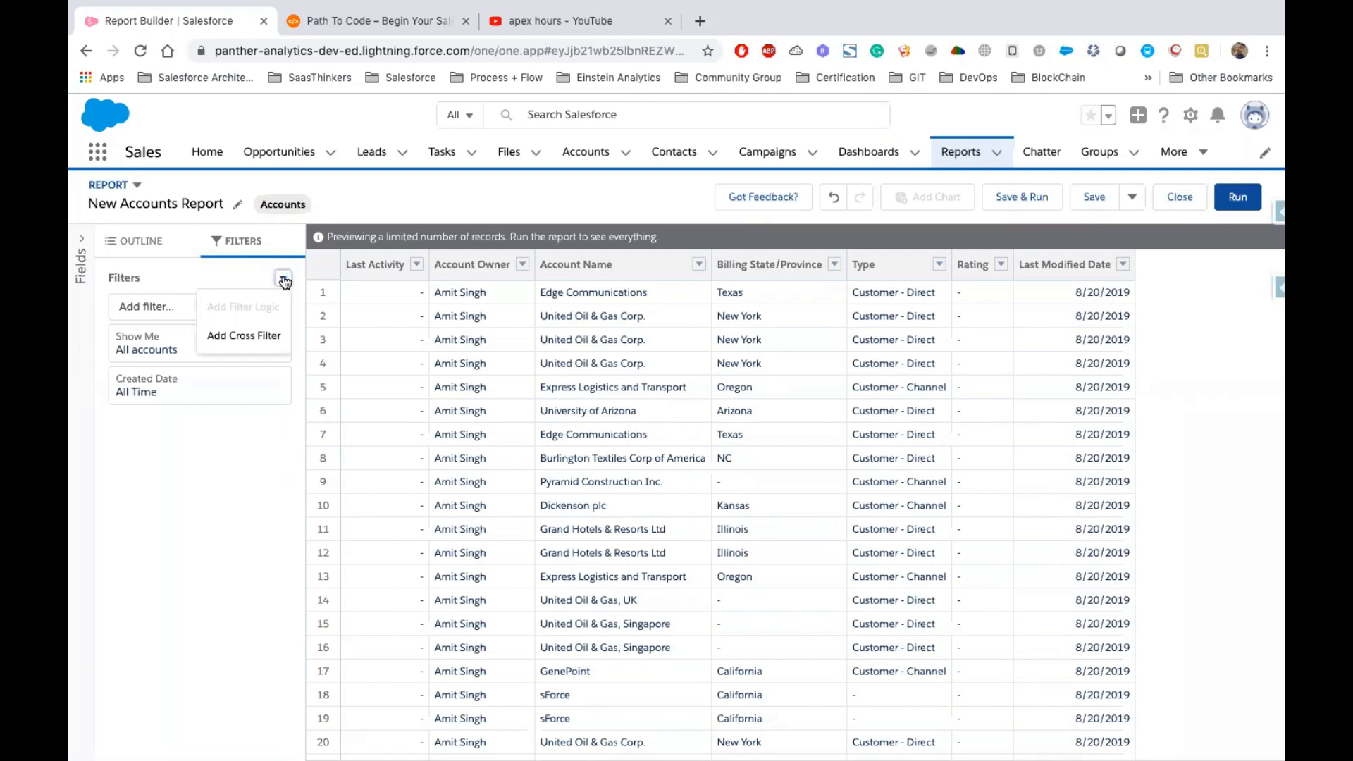
Add a cross filter to the report showing Accounts with Contacts
click(231, 339)
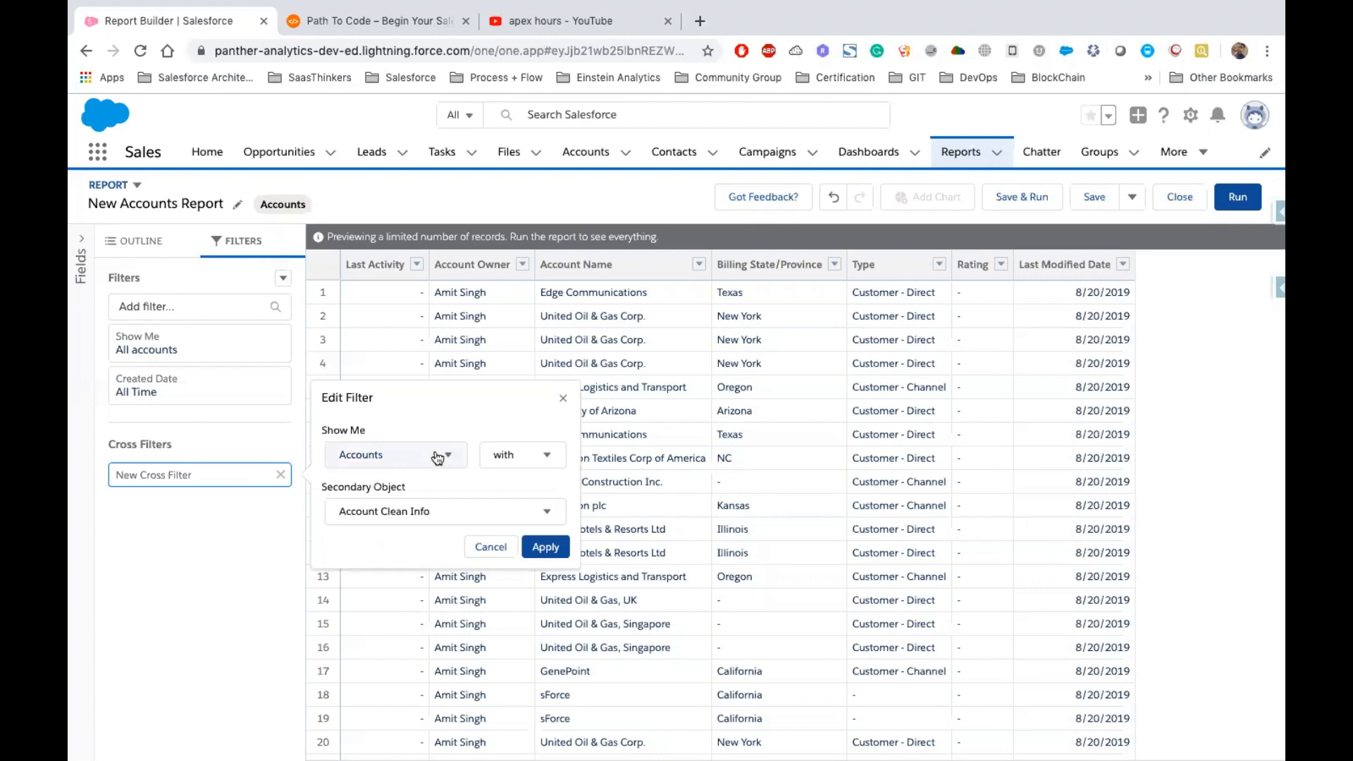
click(511, 461)
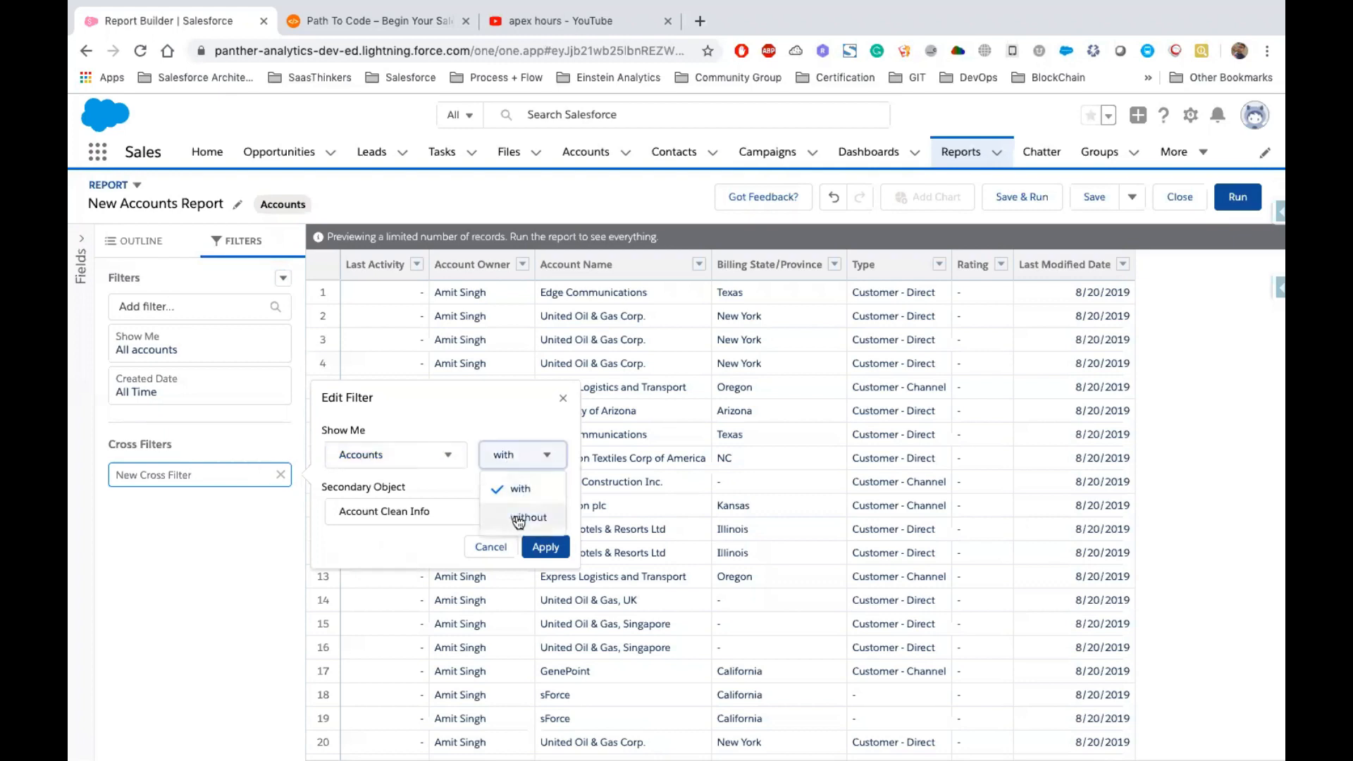
click(522, 462)
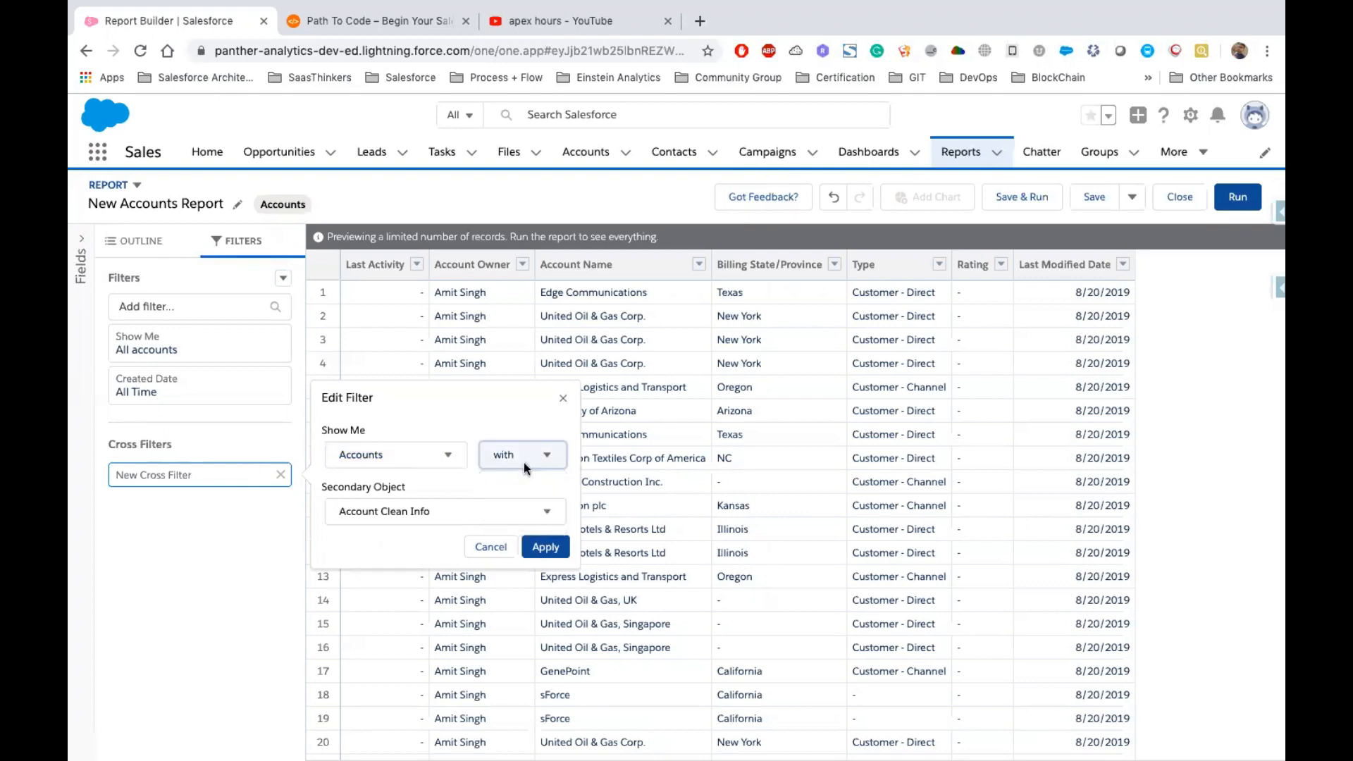
click(422, 520)
scroll(407, 617, down, 5)
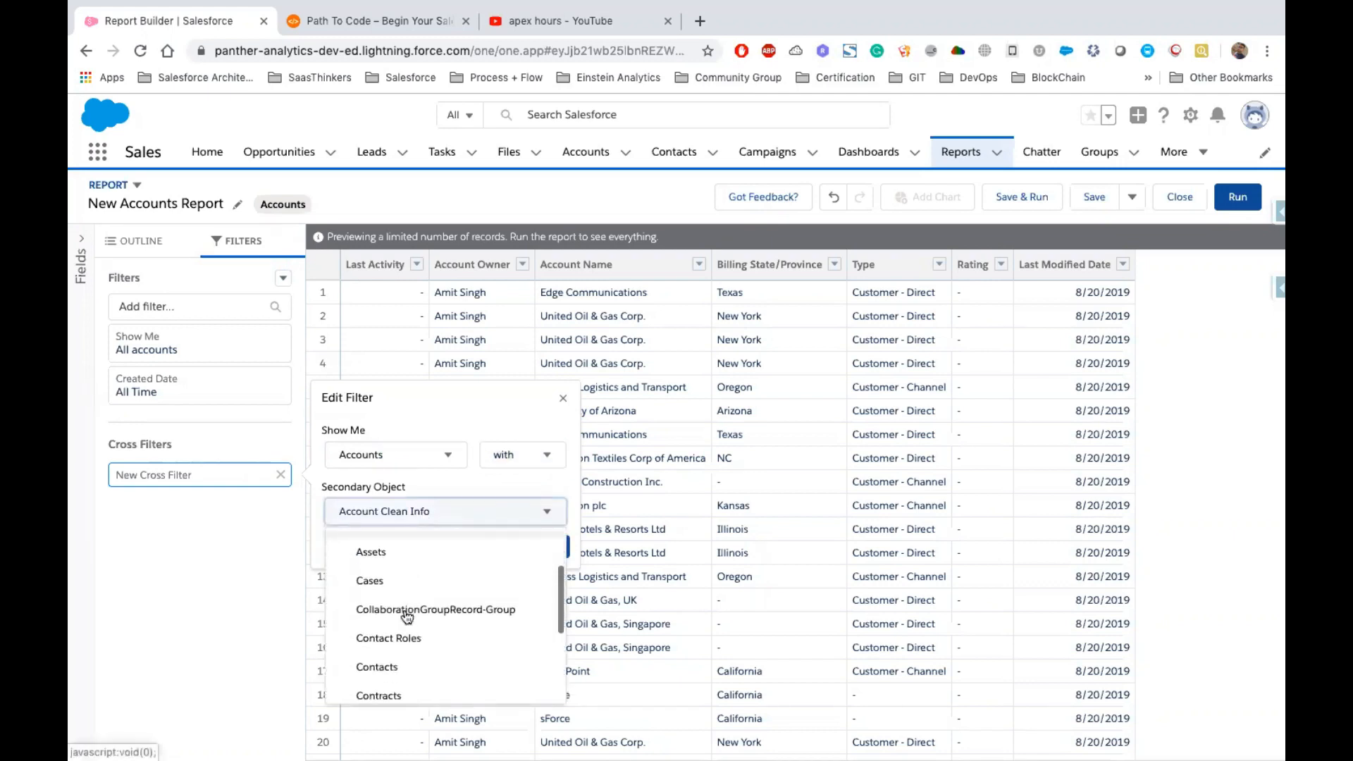
click(414, 605)
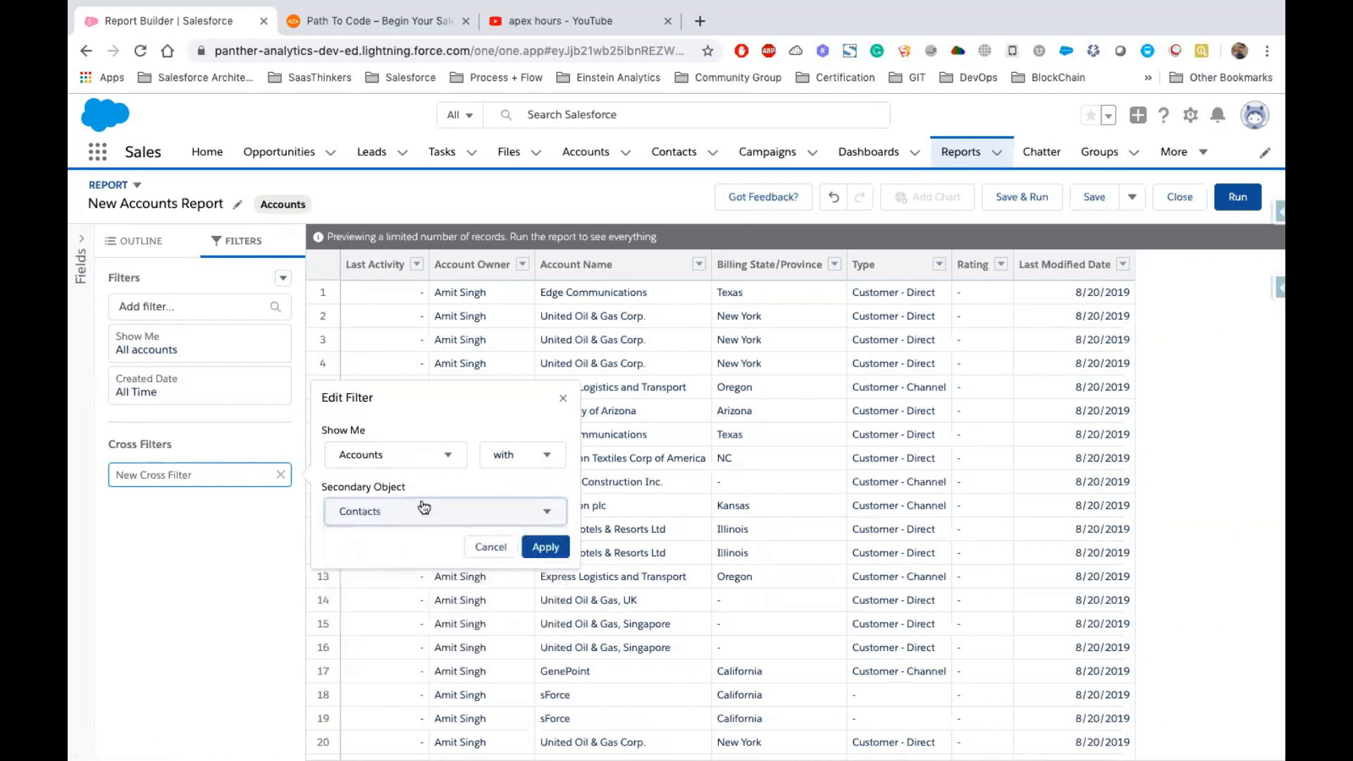
click(554, 548)
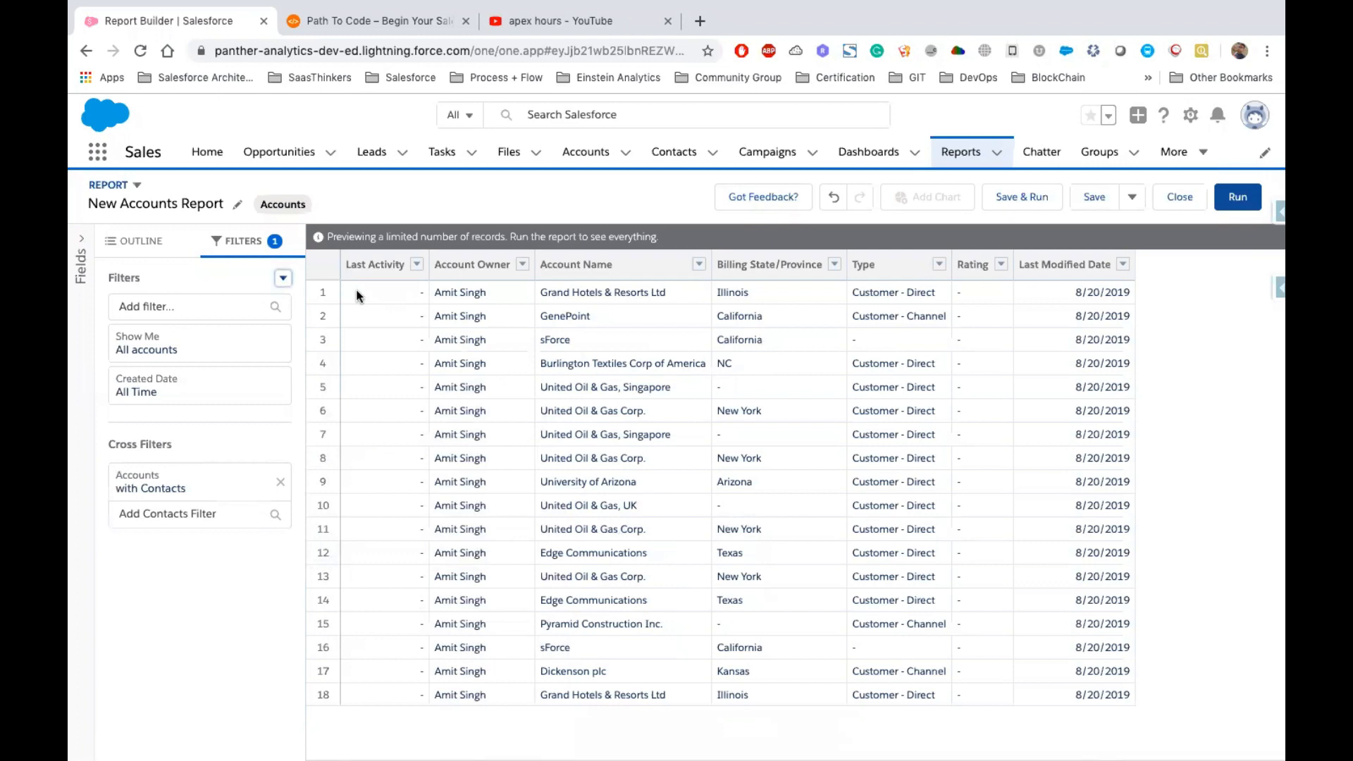
Remove the Last Activity column from the report
drag(356, 295, 1130, 695)
click(412, 672)
click(416, 265)
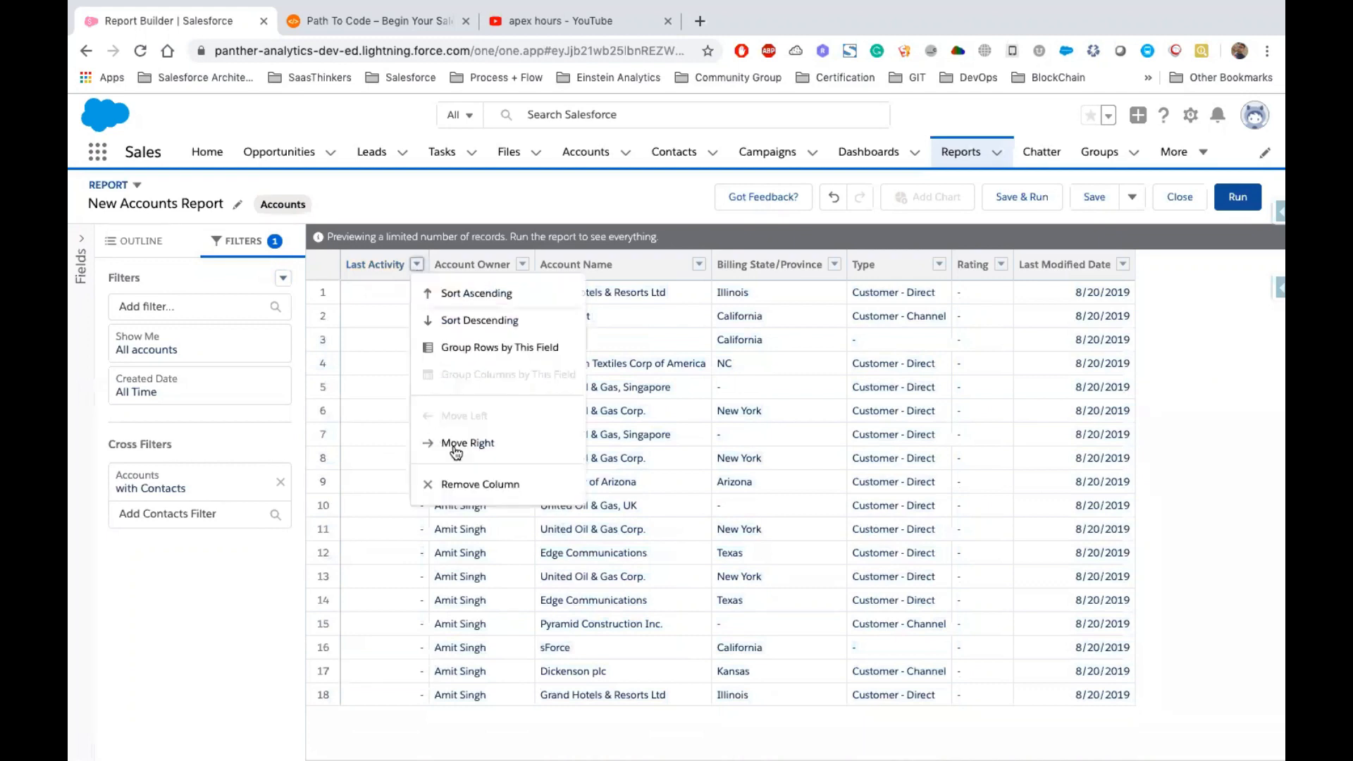
click(476, 484)
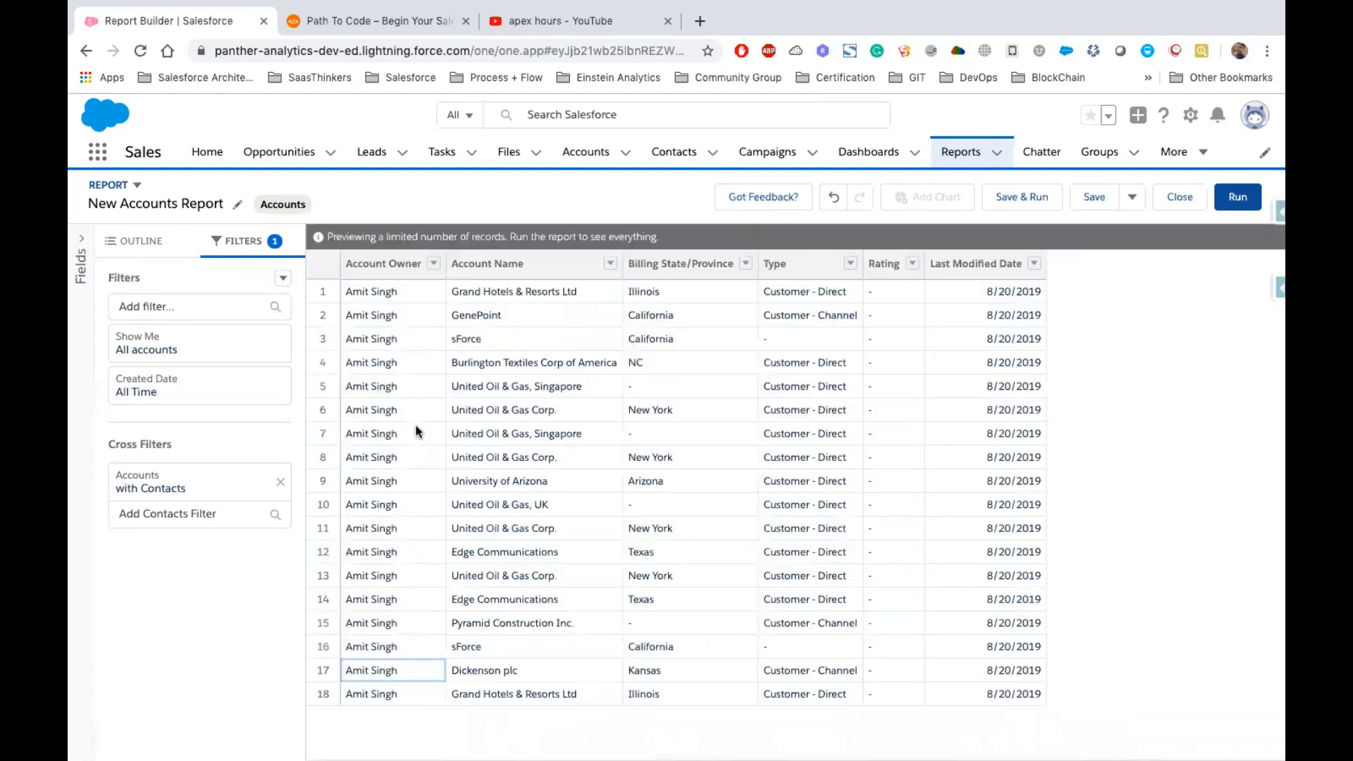
Add a second cross filter showing Accounts without Contacts
click(225, 513)
click(87, 530)
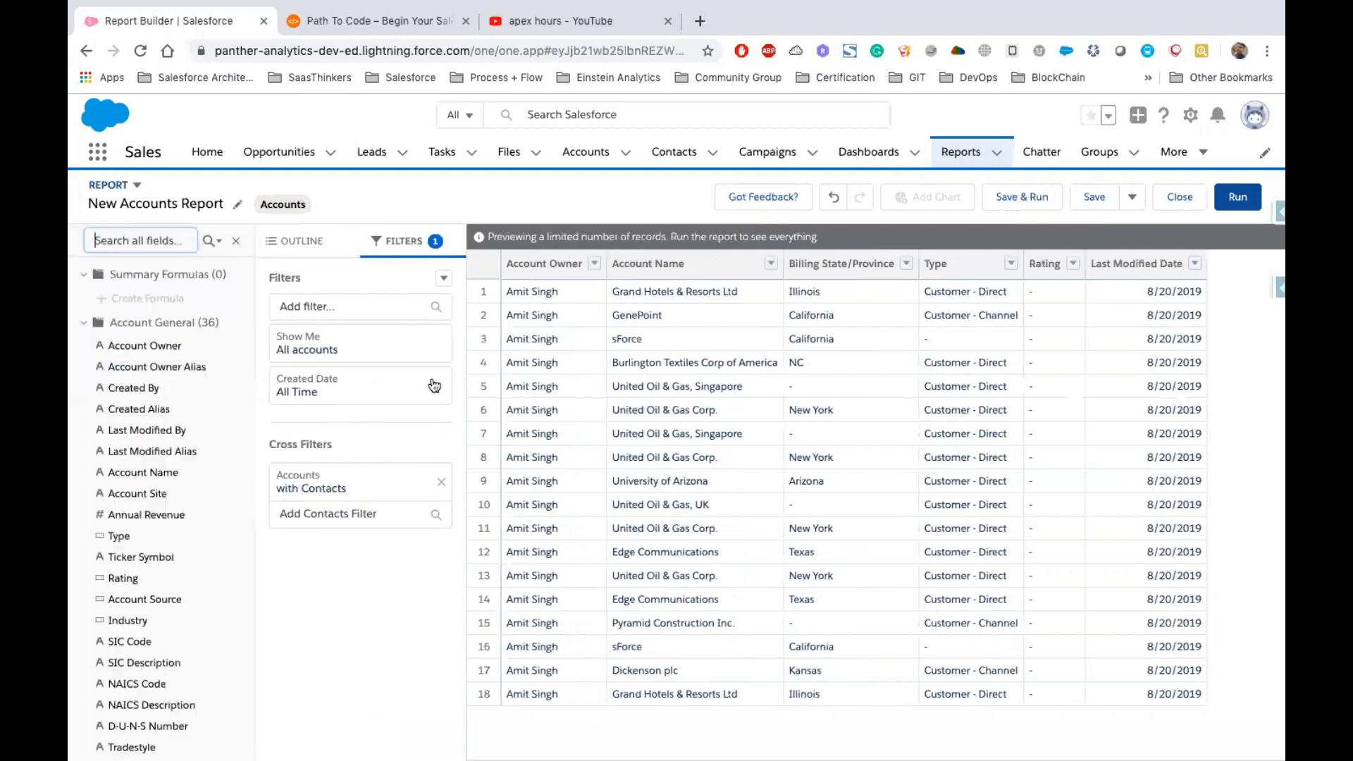
click(509, 278)
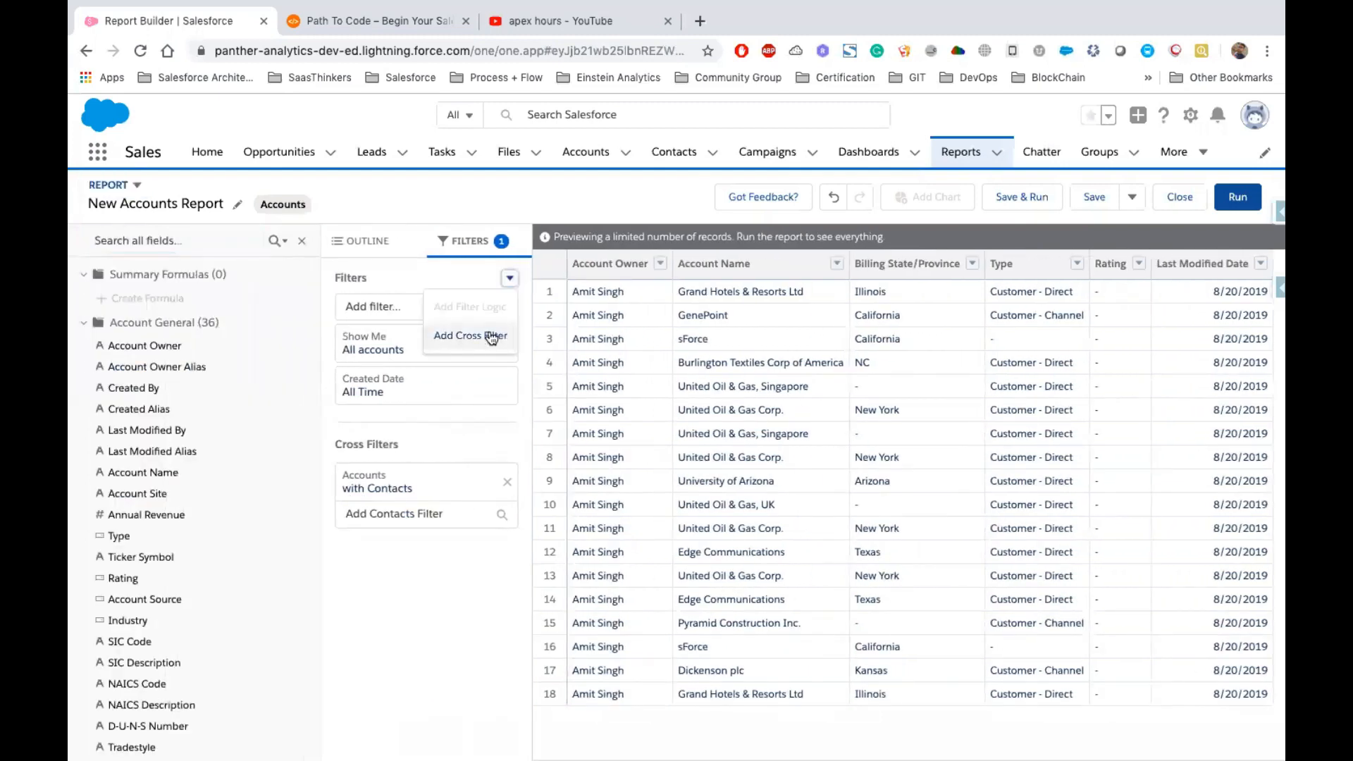
click(491, 338)
click(749, 523)
click(757, 584)
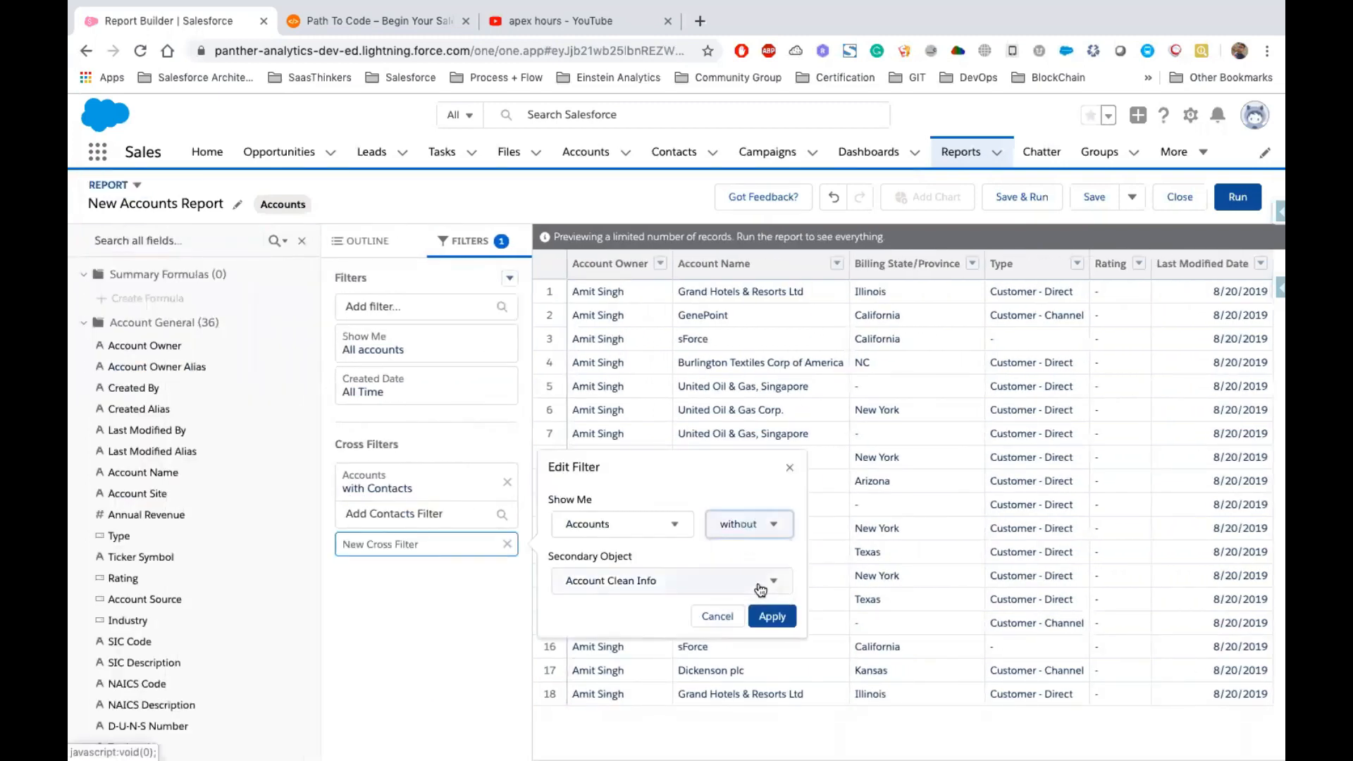
click(661, 579)
scroll(634, 491, down, 1)
click(640, 531)
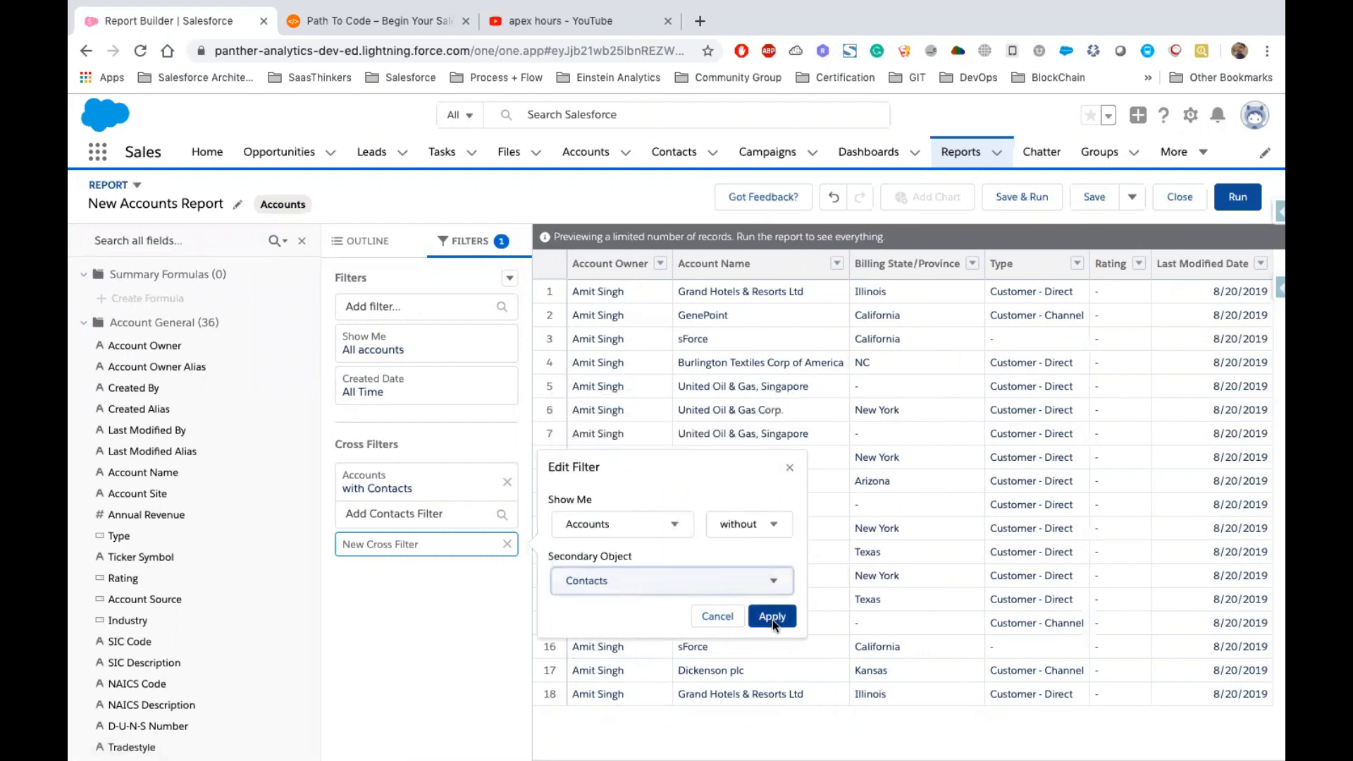
click(772, 616)
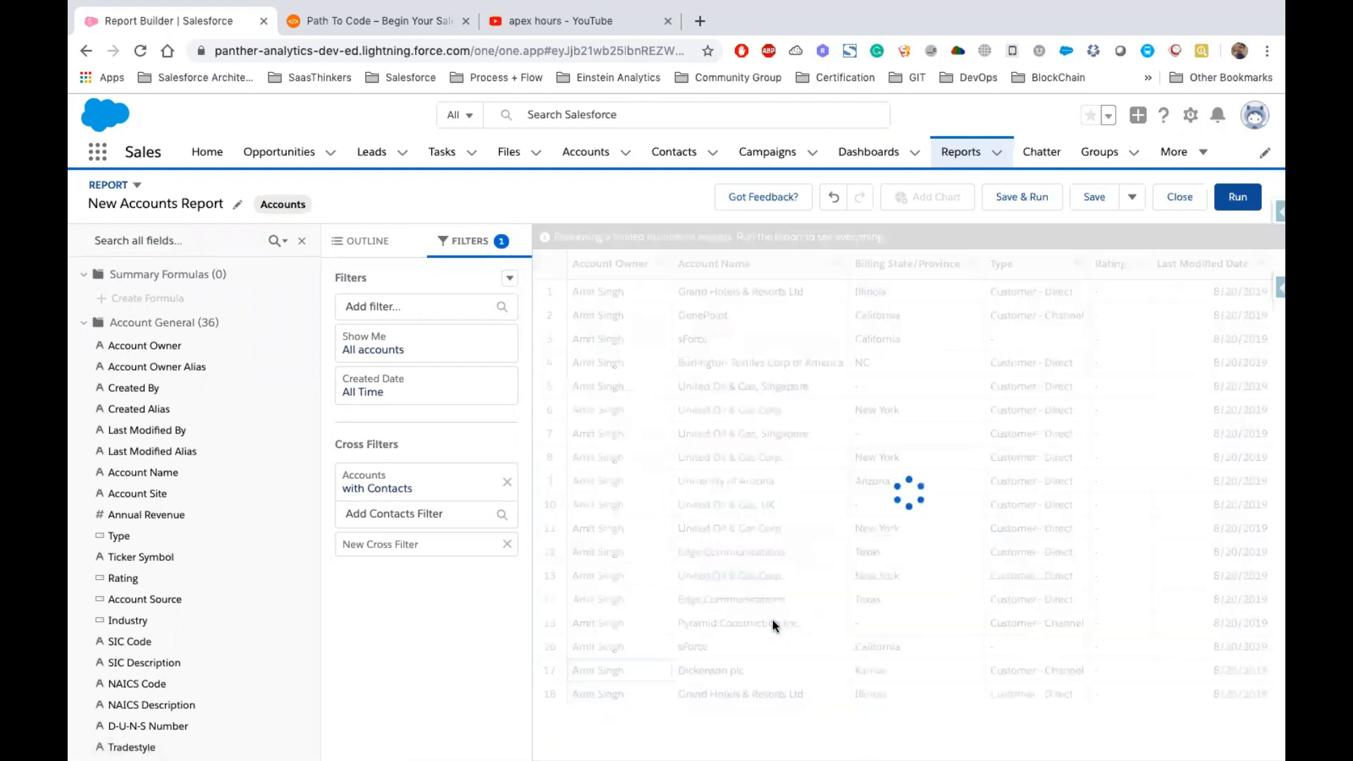
click(302, 240)
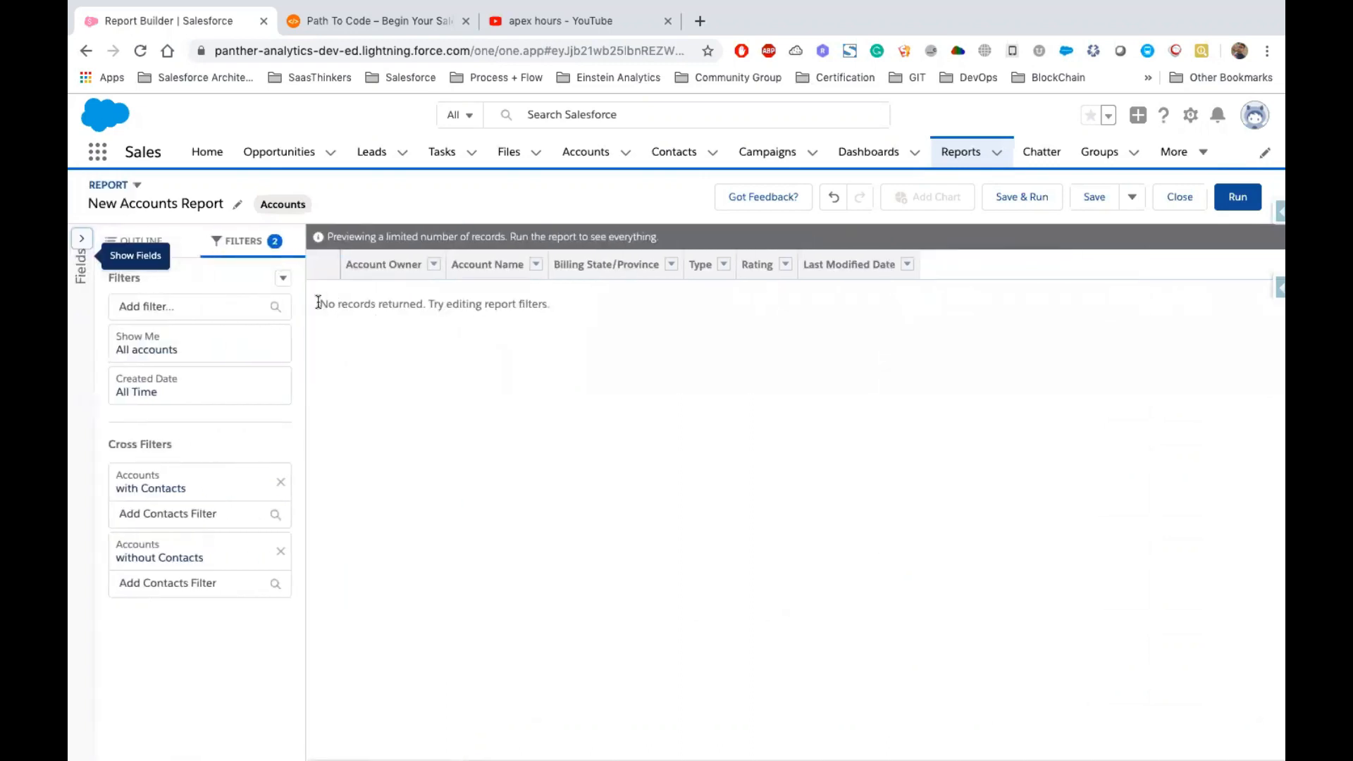
drag(319, 302, 571, 312)
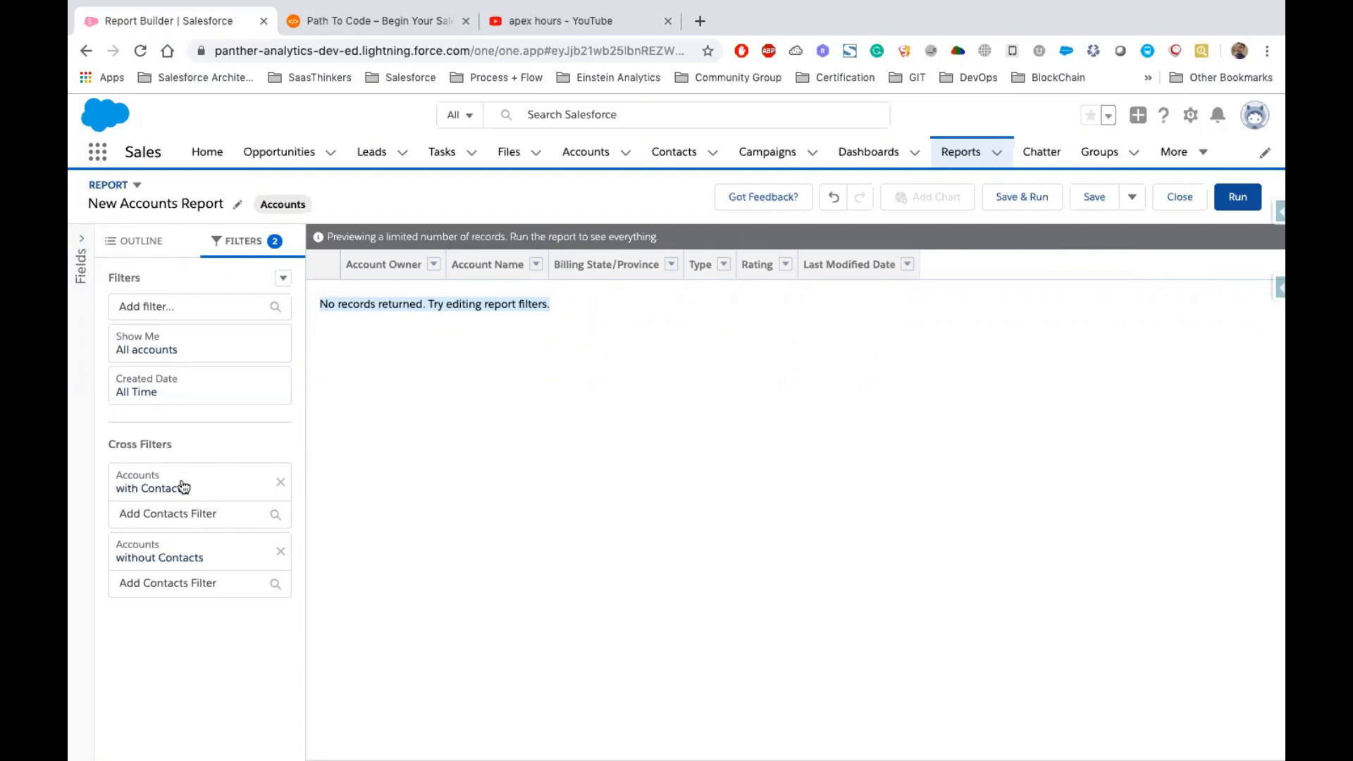
drag(241, 608, 103, 441)
click(138, 450)
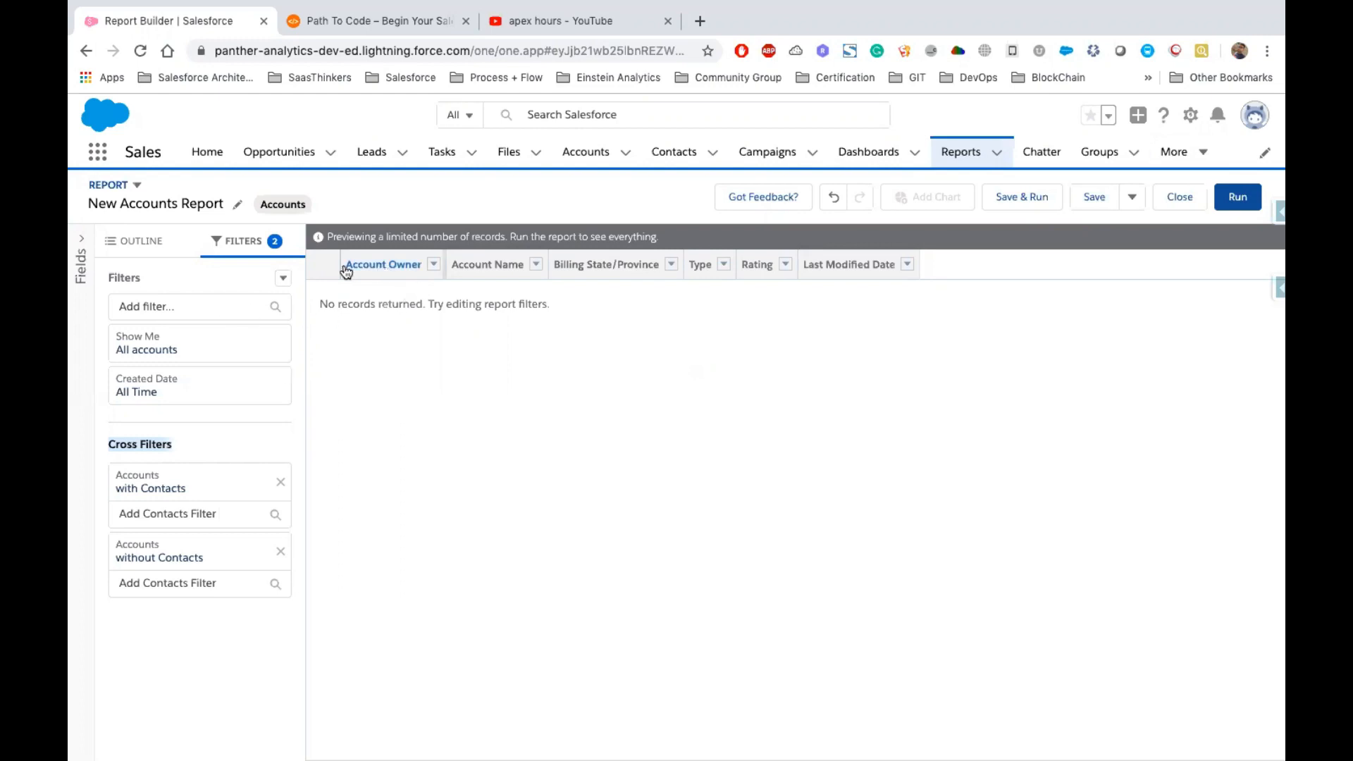
drag(372, 265, 408, 314)
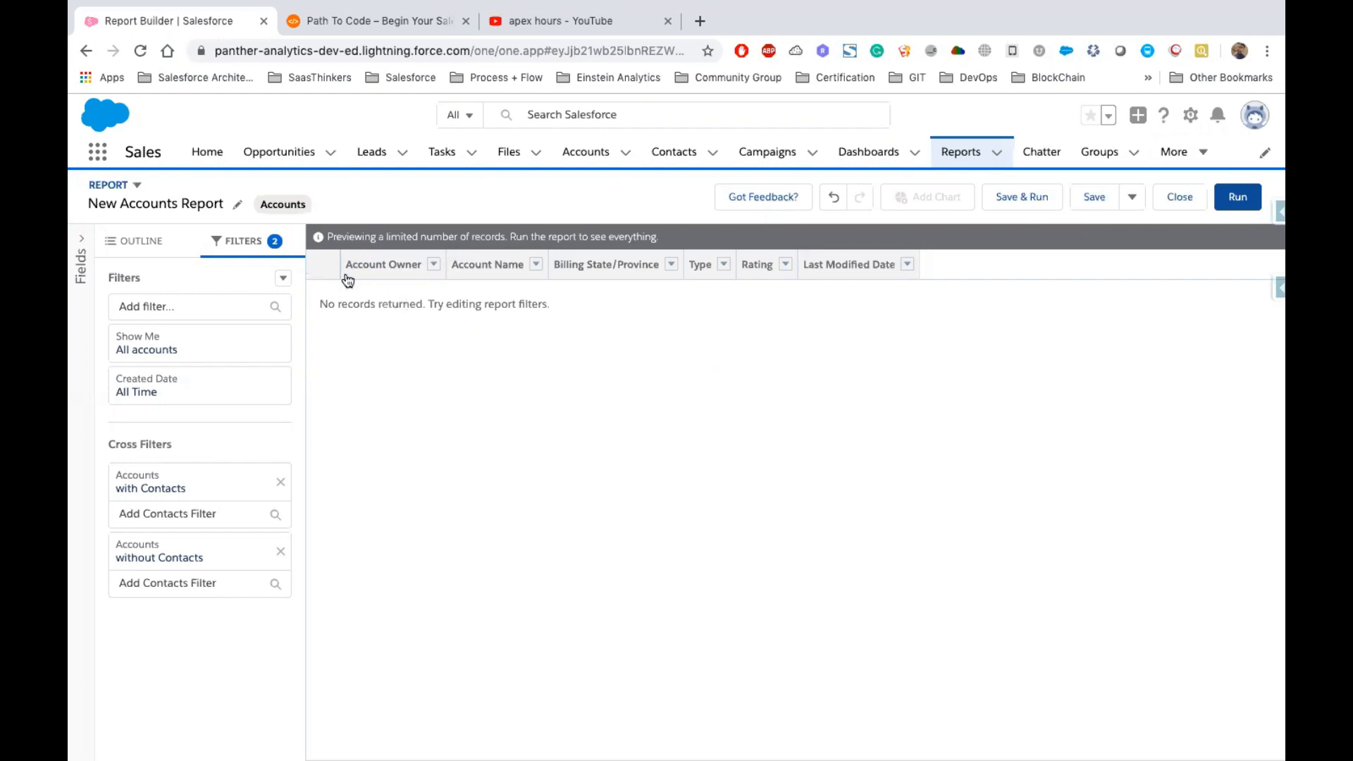
Open Setup in a new tab and navigate to Report Types using Quick Find
click(1190, 115)
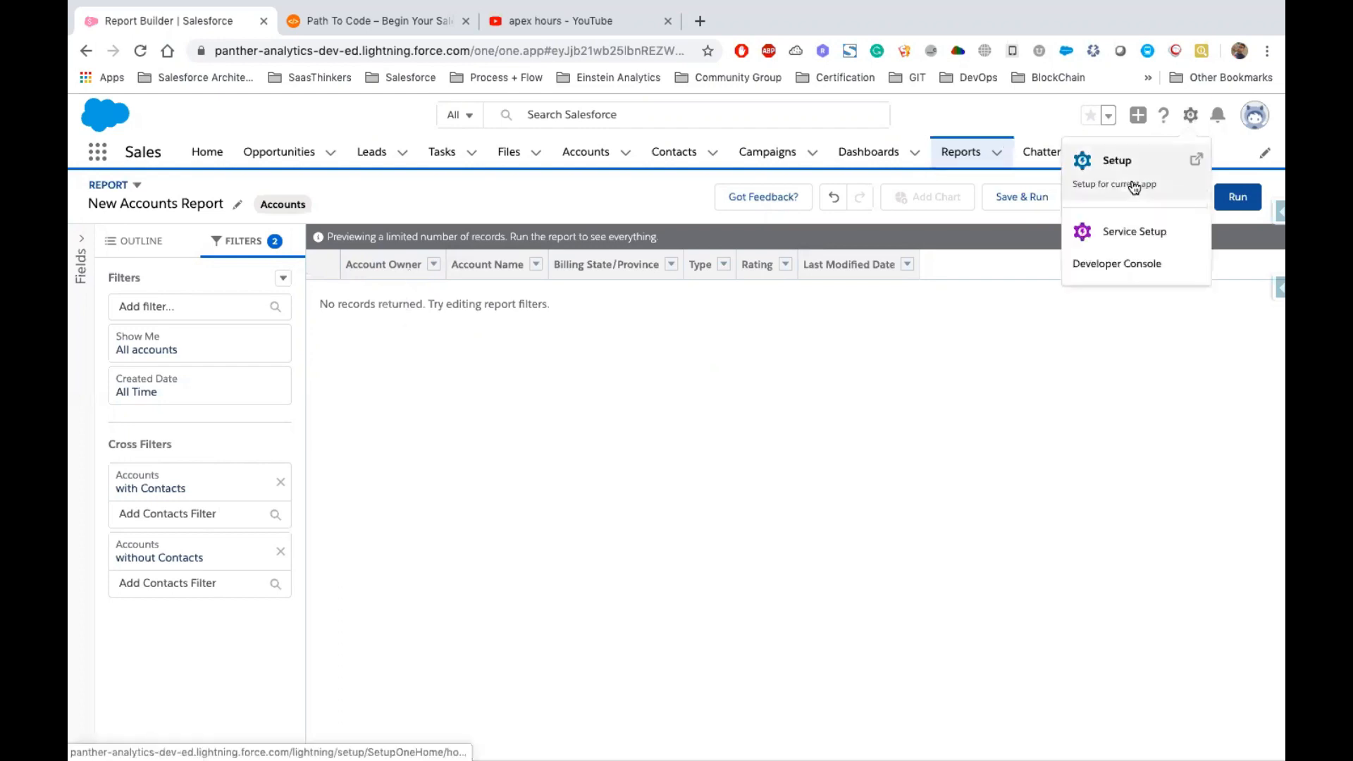
click(1135, 184)
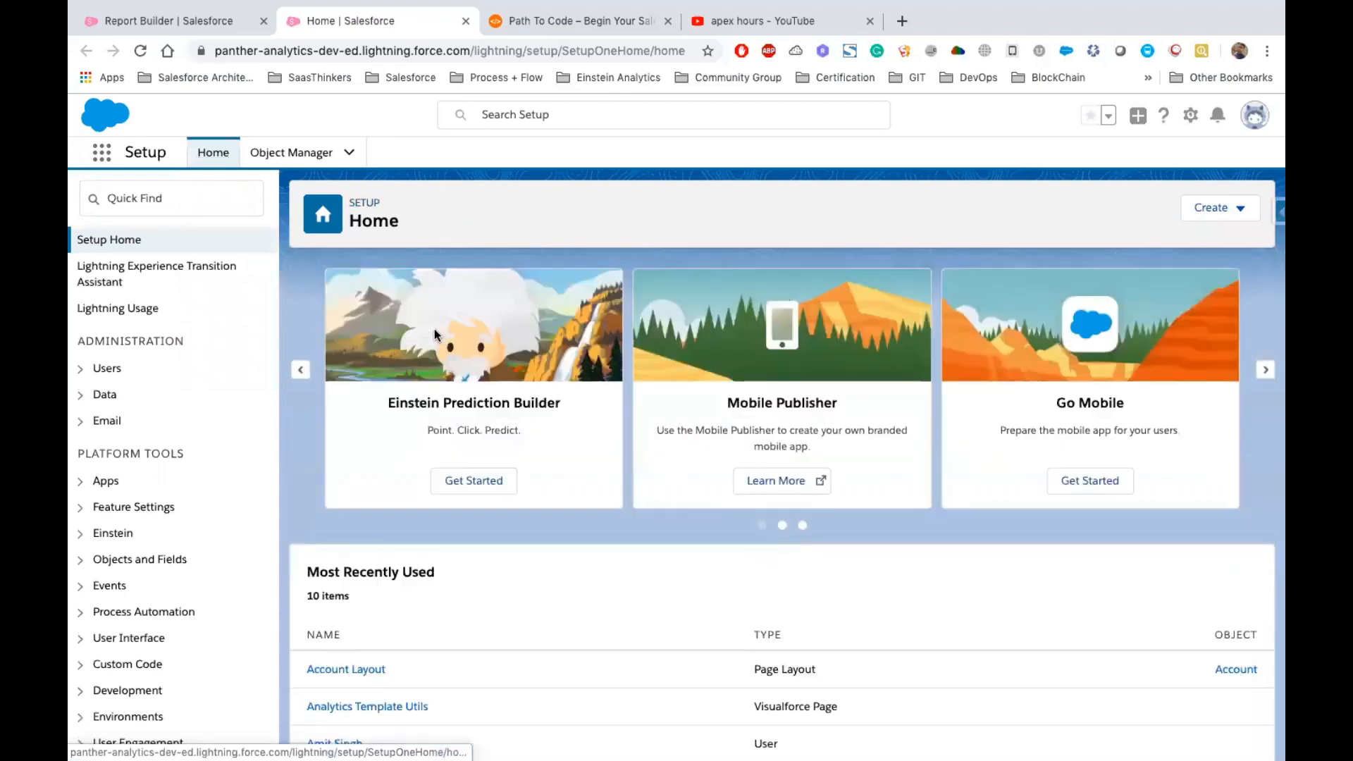
click(166, 198)
text(C)
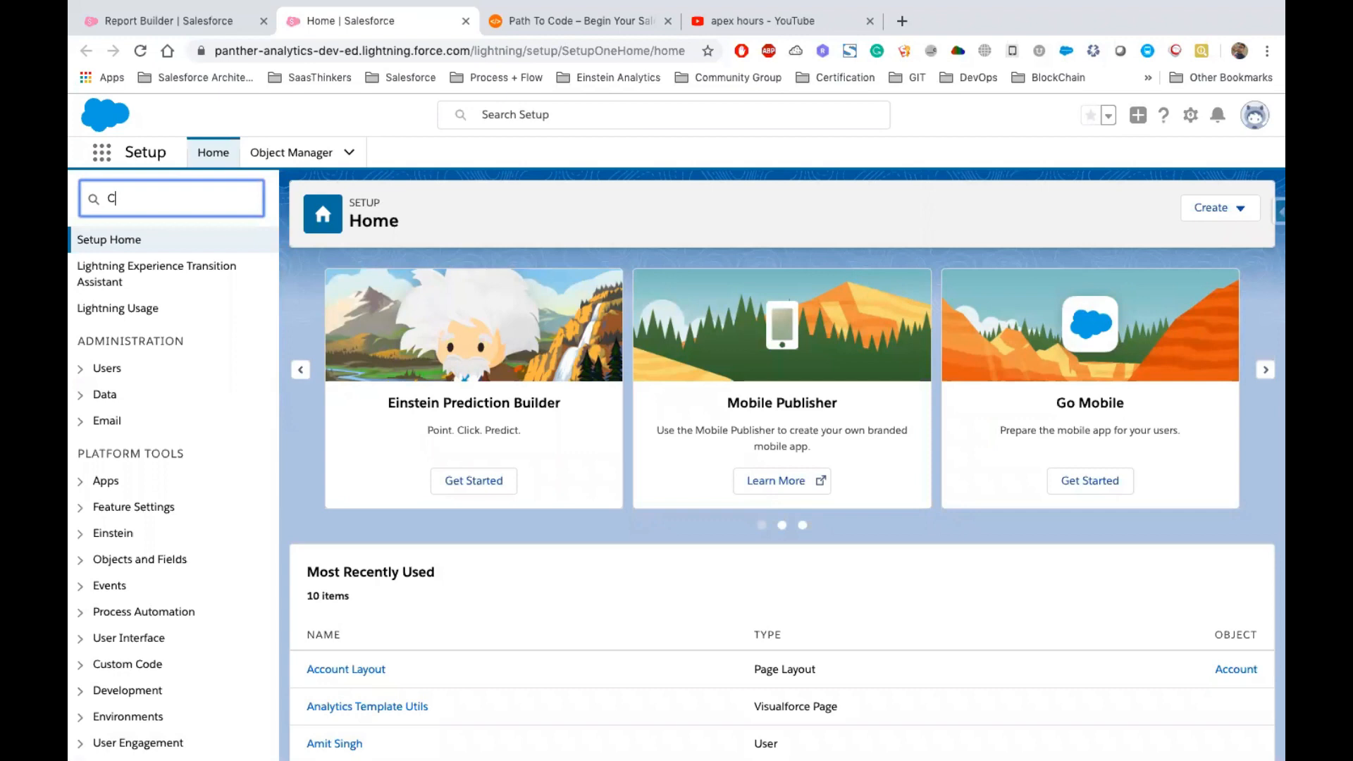
text(ustom fie)
key(BackSpace)
key(BackSpace)
key(BackSpace)
key(BackSpace)
key(BackSpace)
key(BackSpace)
key(BackSpace)
key(BackSpace)
key(BackSpace)
key(BackSpace)
text(Report)
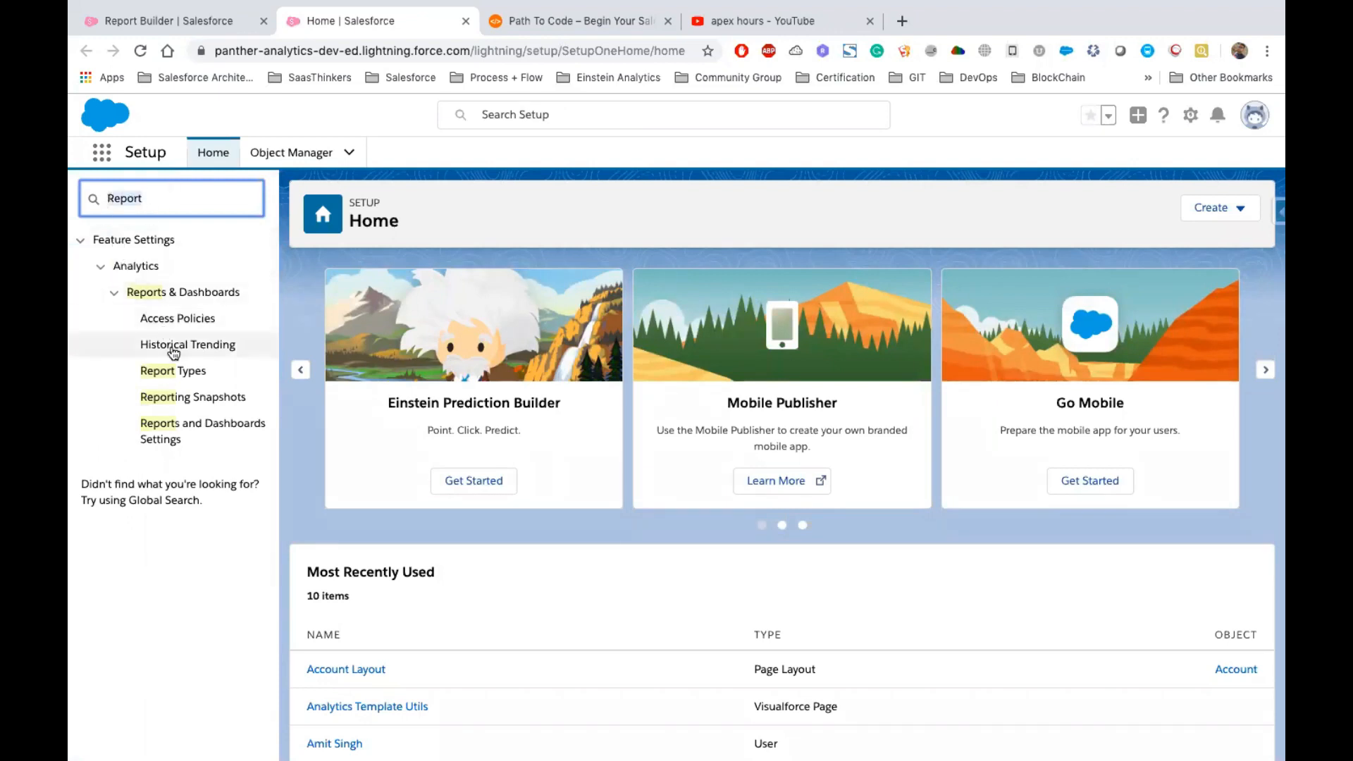
click(179, 376)
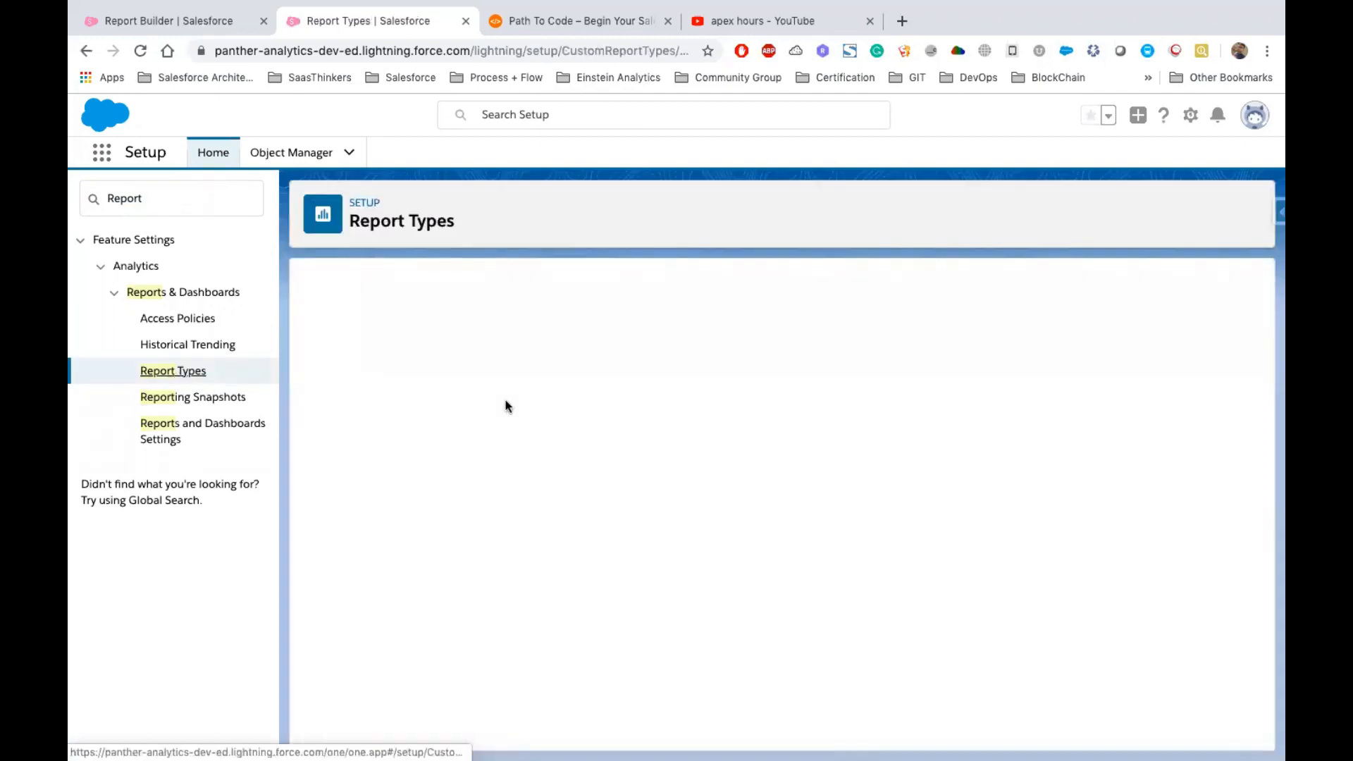
Start a new custom report type with Accounts as the primary object
click(780, 583)
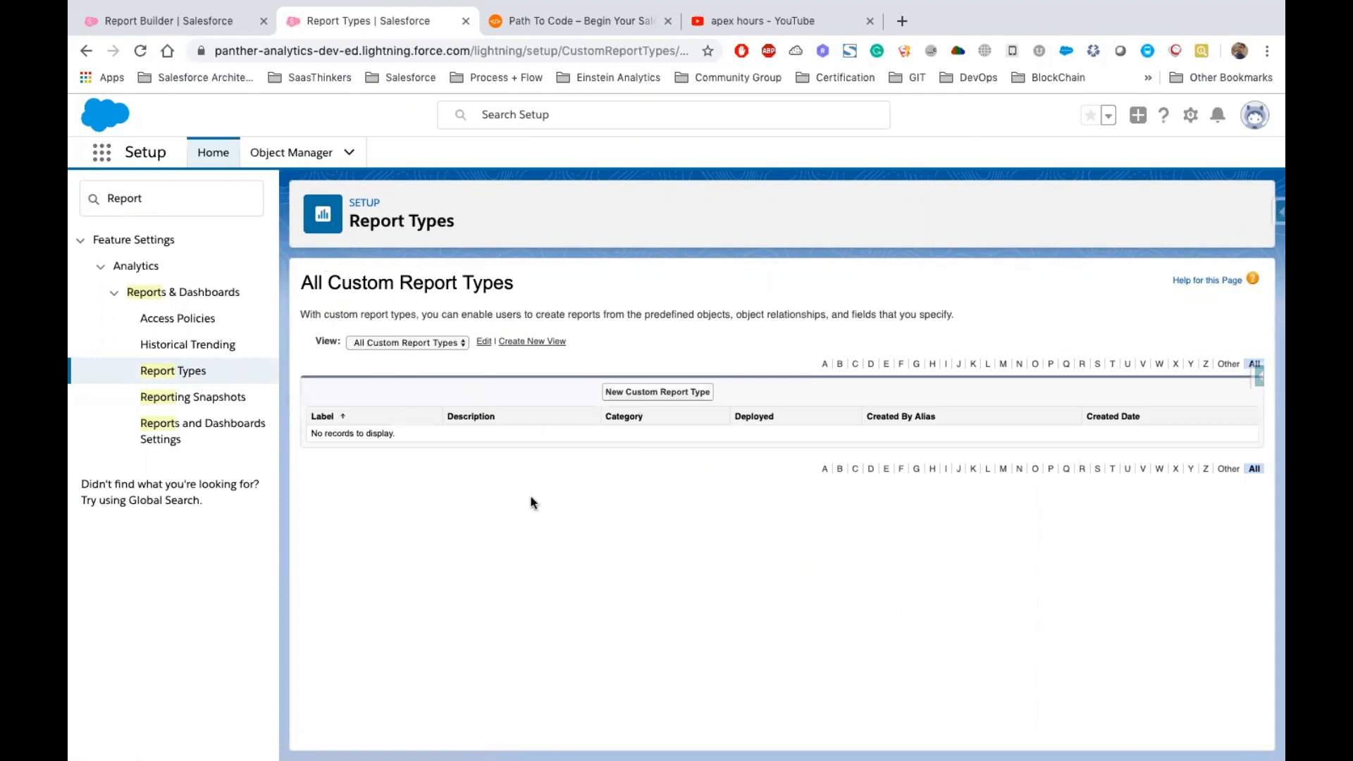
click(644, 393)
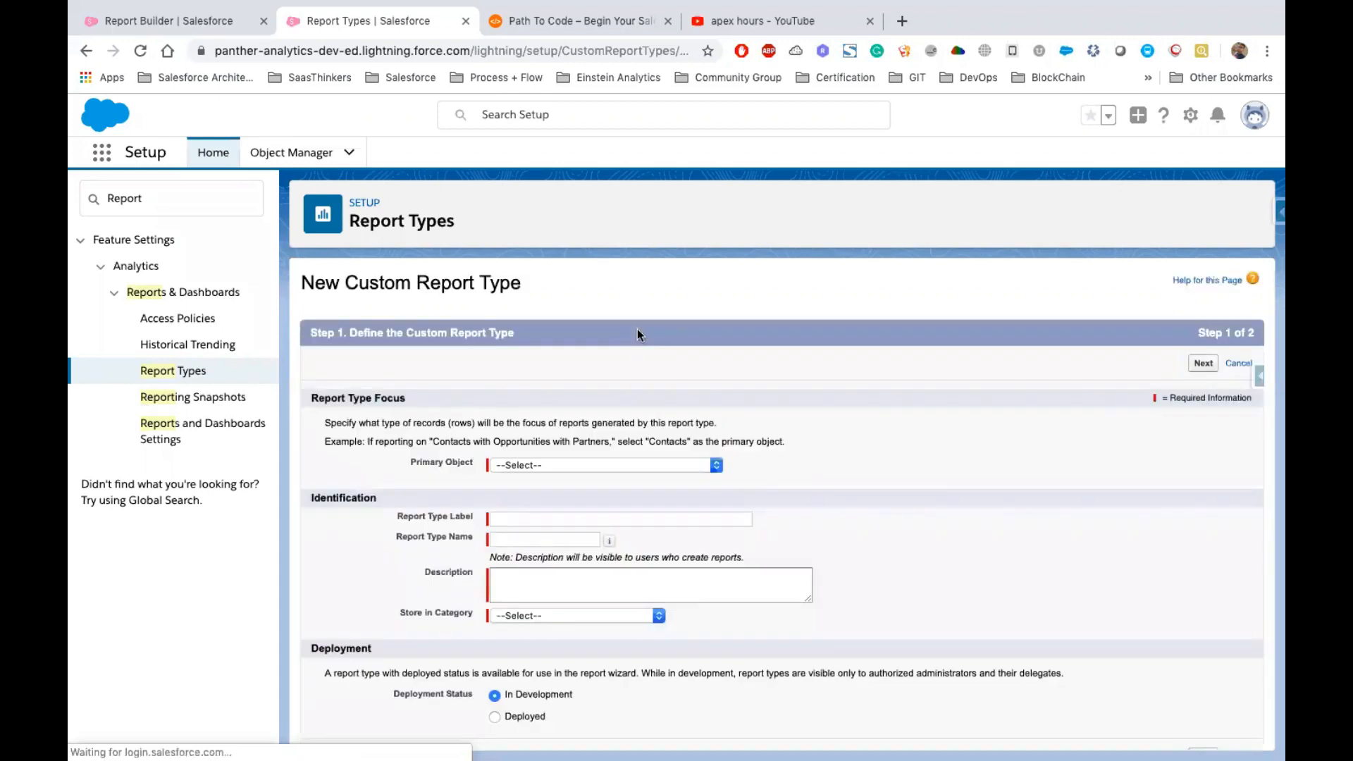
scroll(515, 409, down, 1)
drag(405, 436, 523, 437)
click(532, 409)
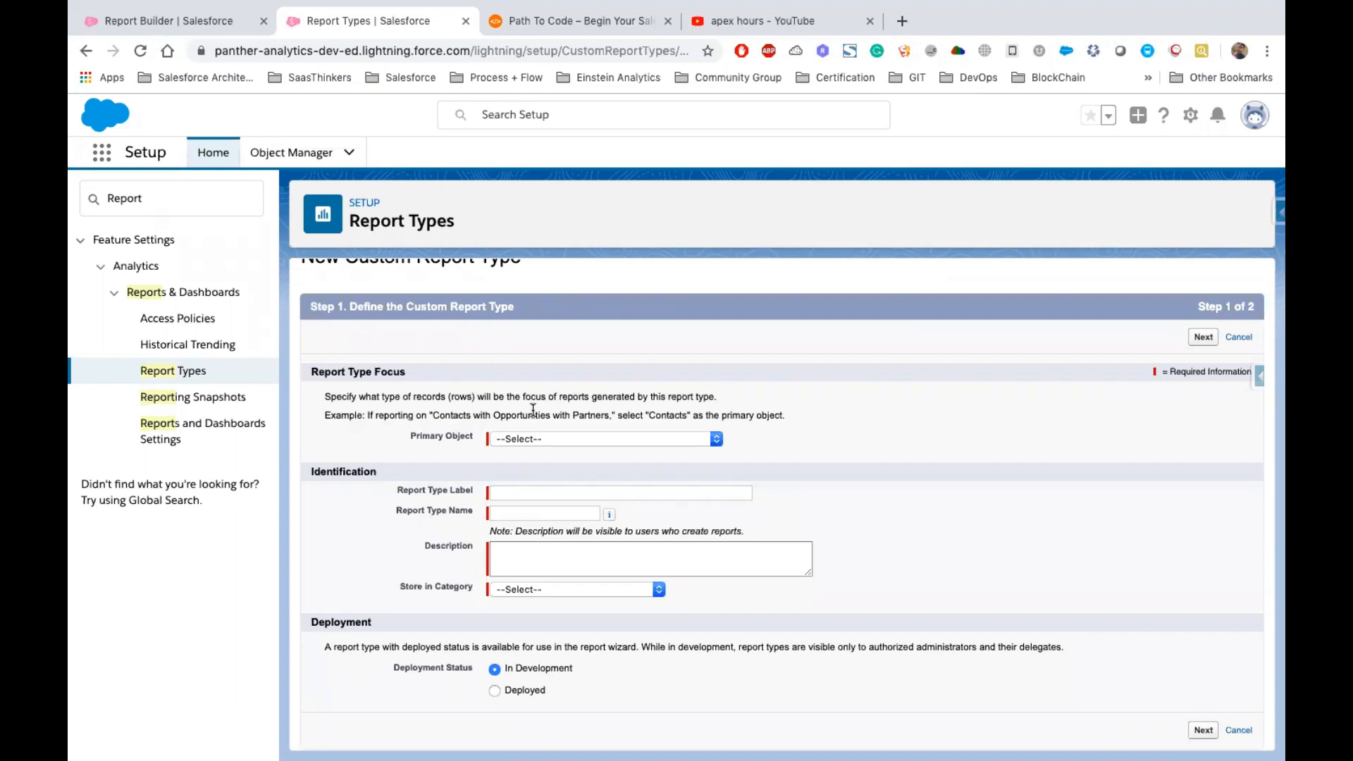
double_click(623, 410)
click(634, 438)
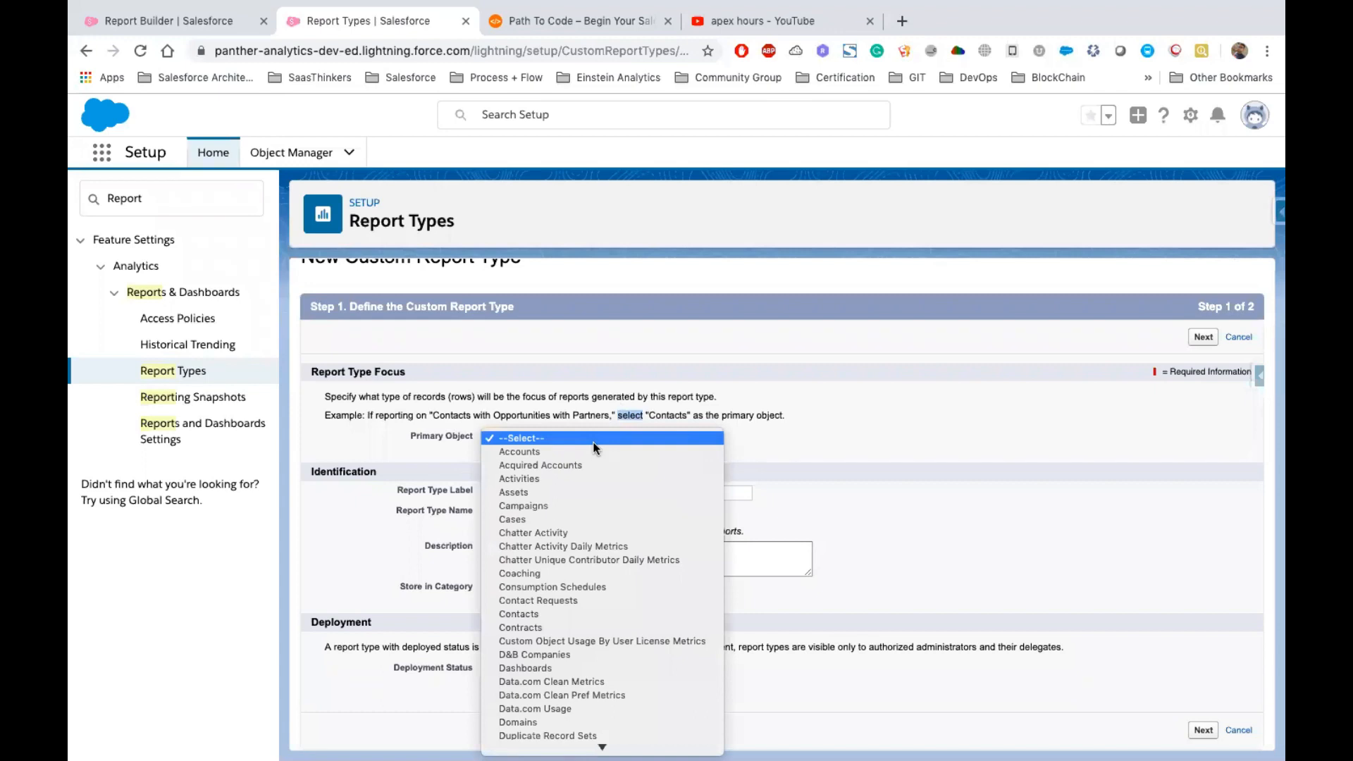
click(554, 453)
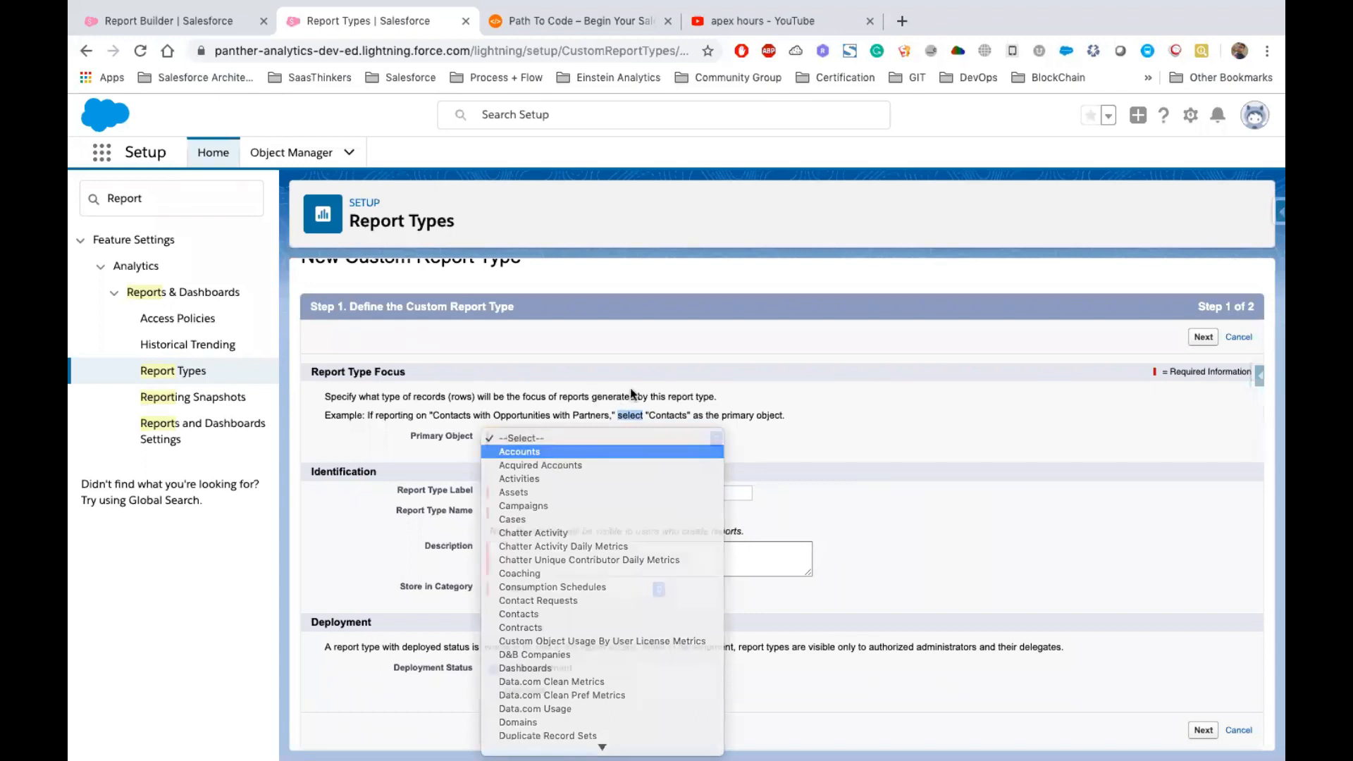
click(633, 388)
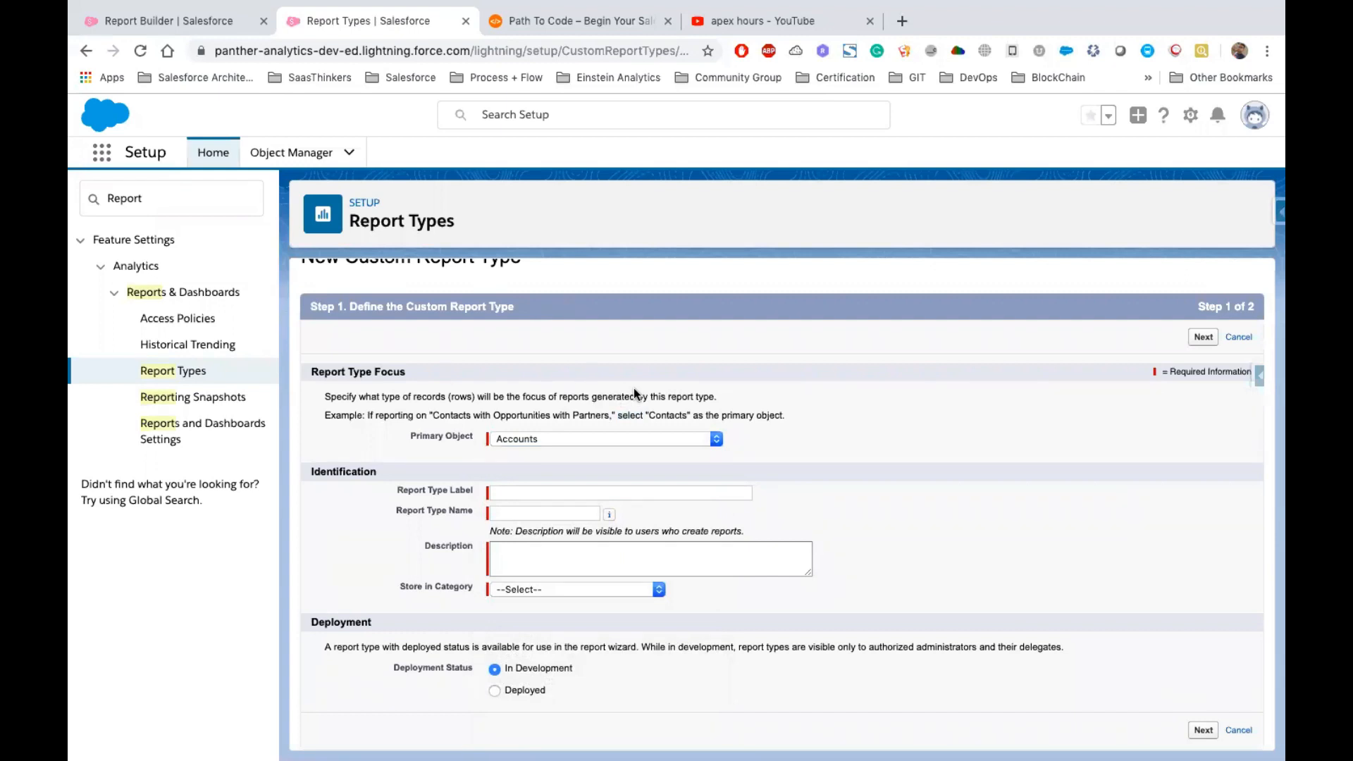
Set the report type label to Accounts With or Without Contacts
drag(408, 435, 472, 441)
click(580, 416)
triple_click(469, 437)
click(523, 492)
text(A)
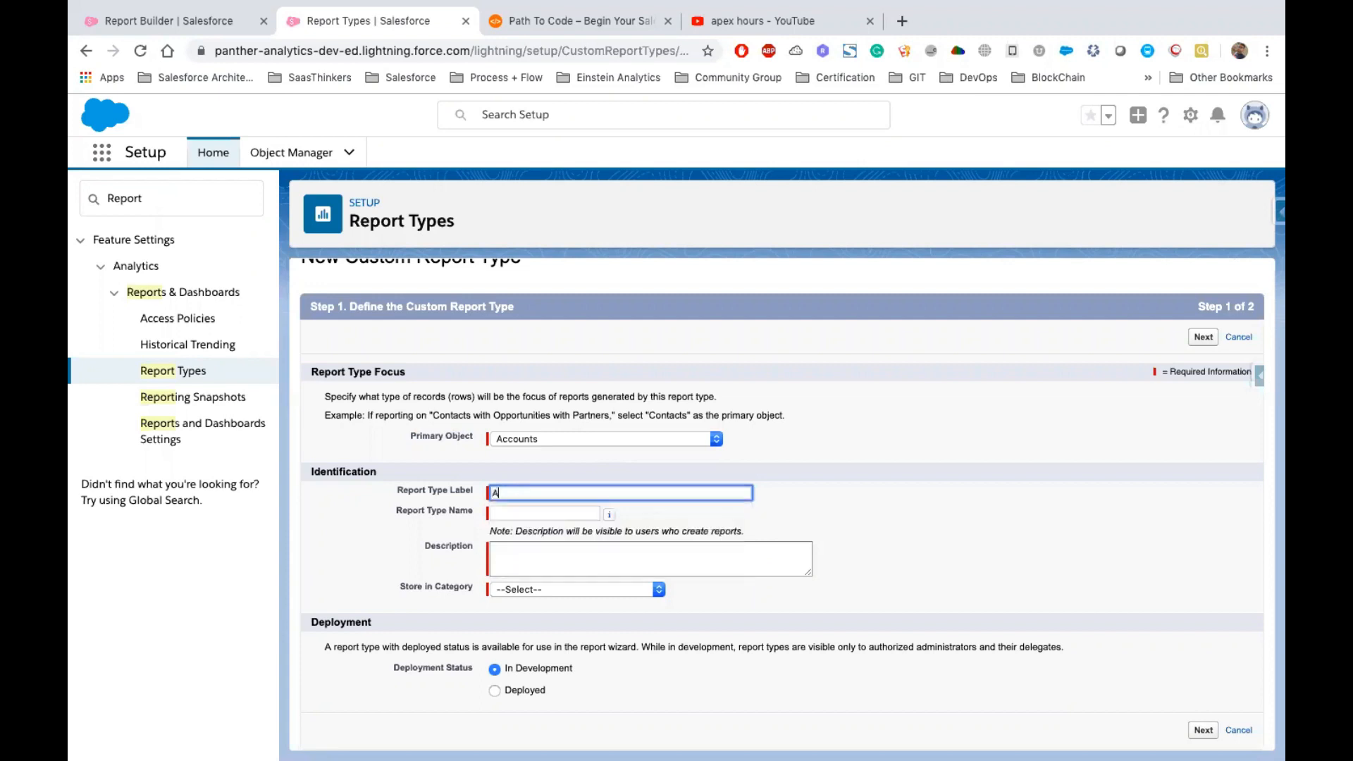
text(ccounts With or Without Contacts)
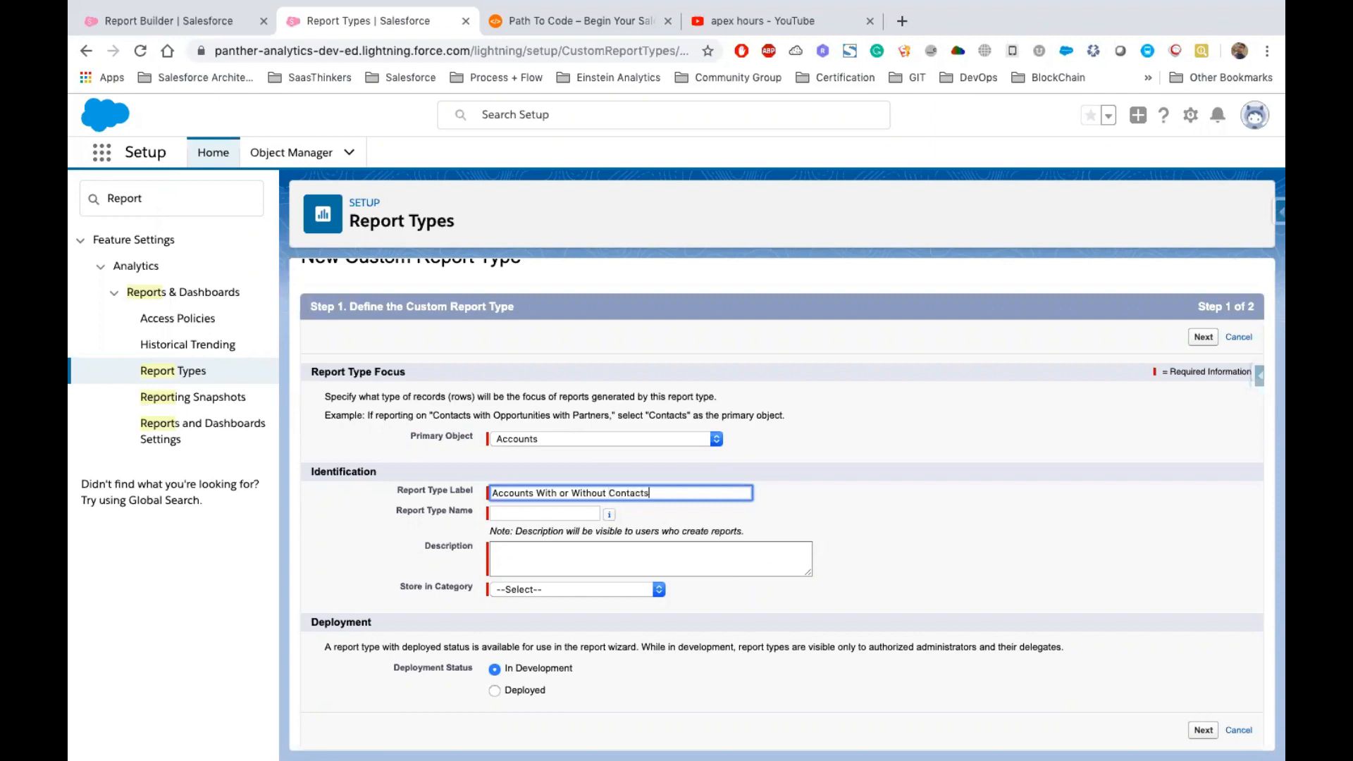
key(Tab)
Fill the description with Accounts With or Without Contacts by copying the label
click(551, 548)
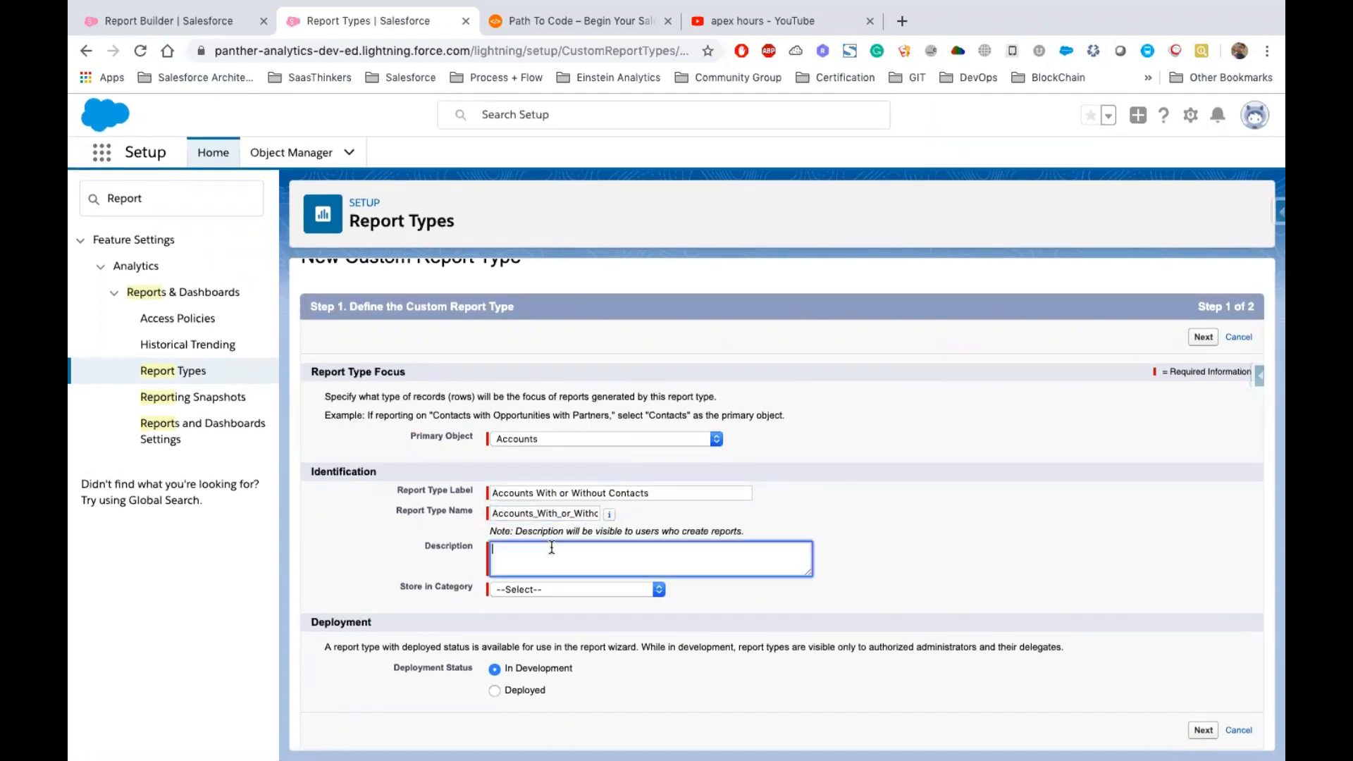
triple_click(555, 495)
key(super+c)
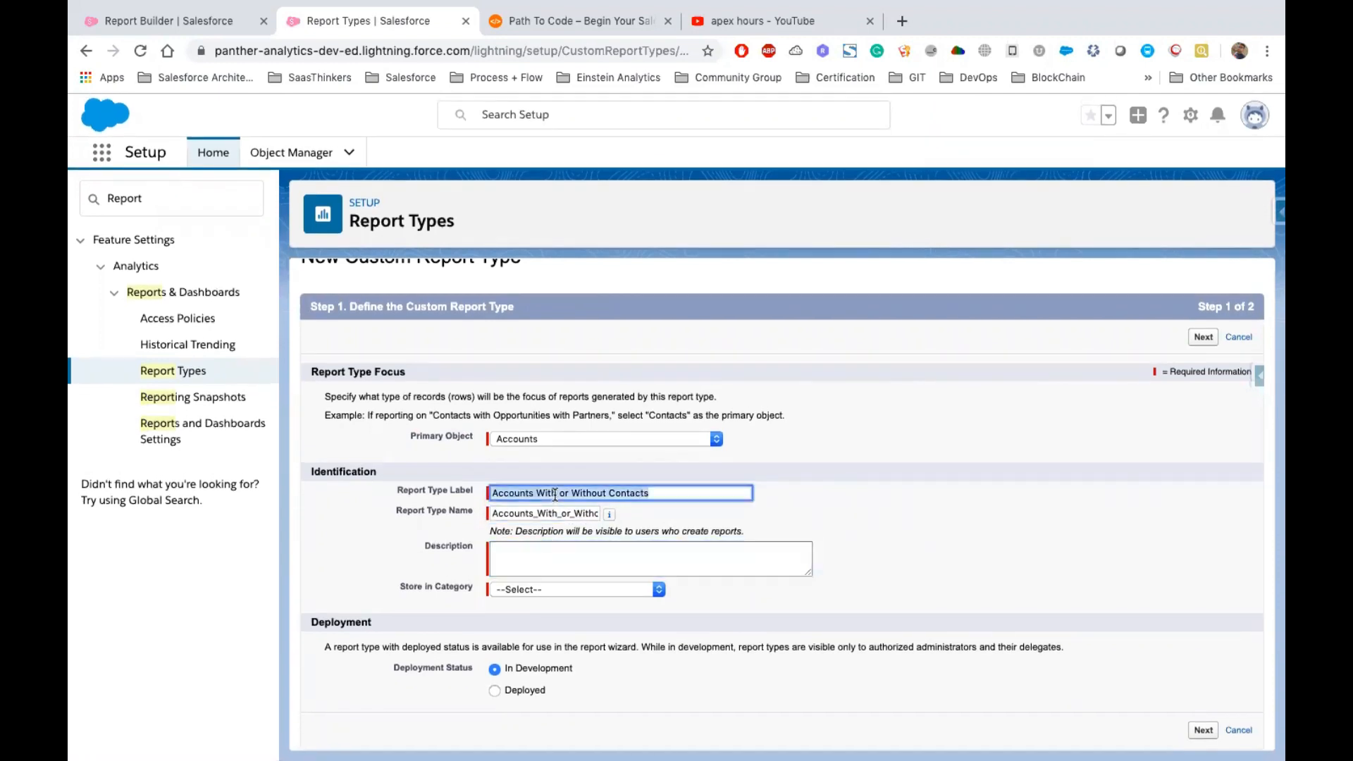
click(546, 560)
key(super+v)
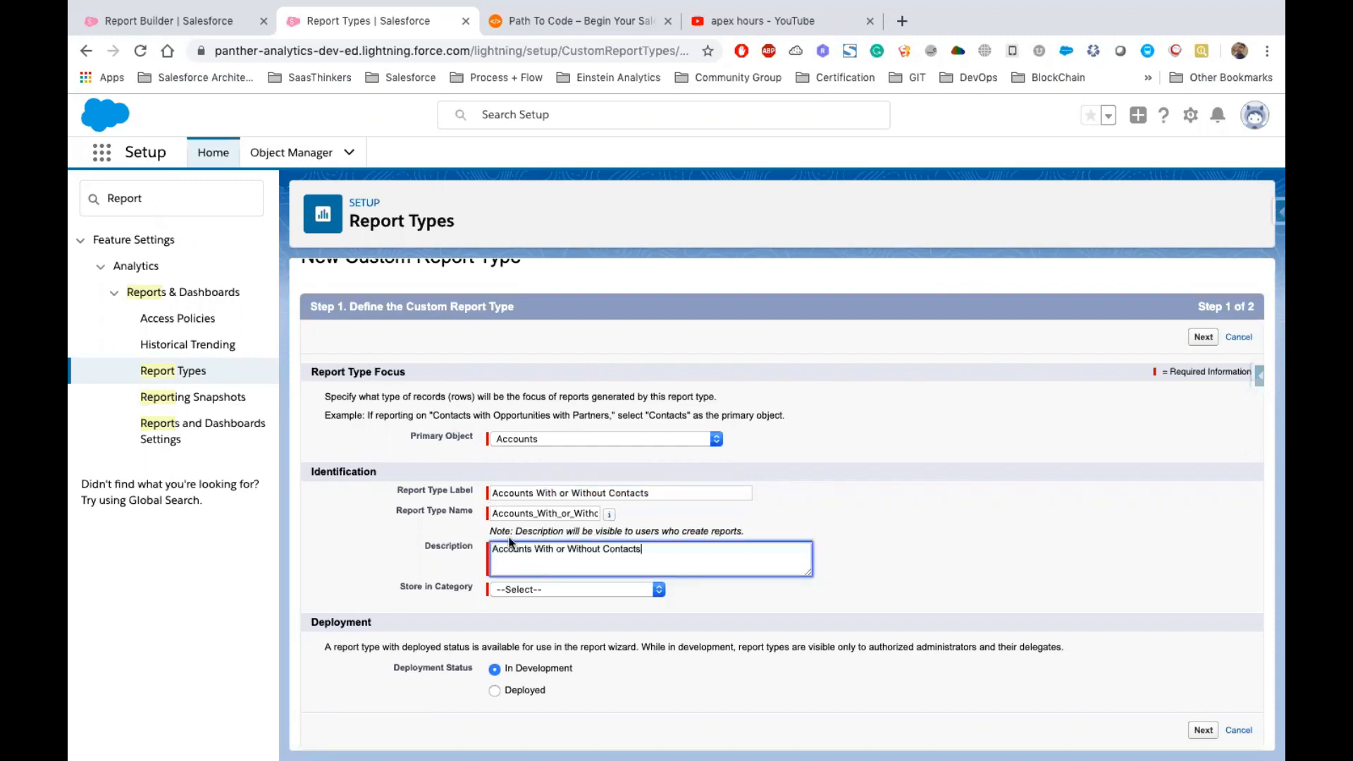
drag(491, 548, 663, 548)
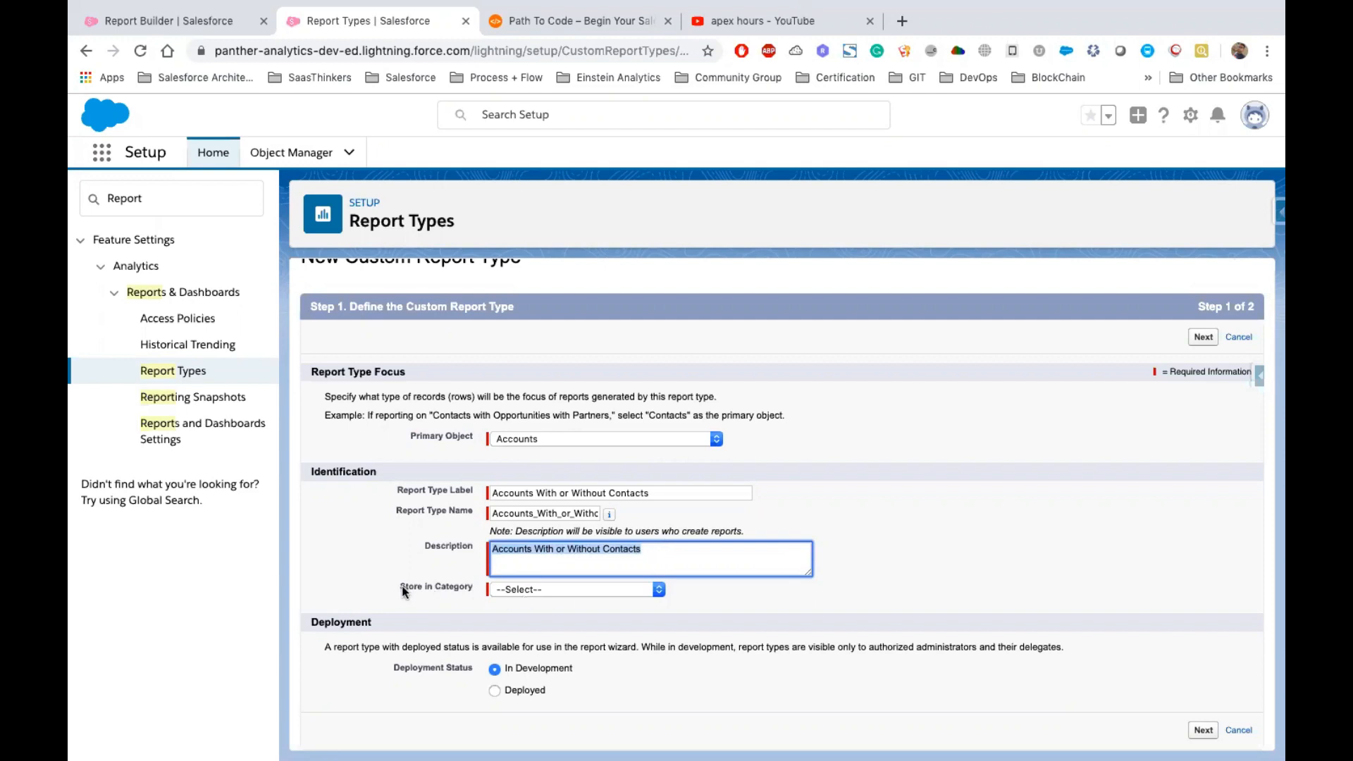
Store the report type in the Accounts & Contacts category
drag(402, 585, 472, 590)
click(541, 597)
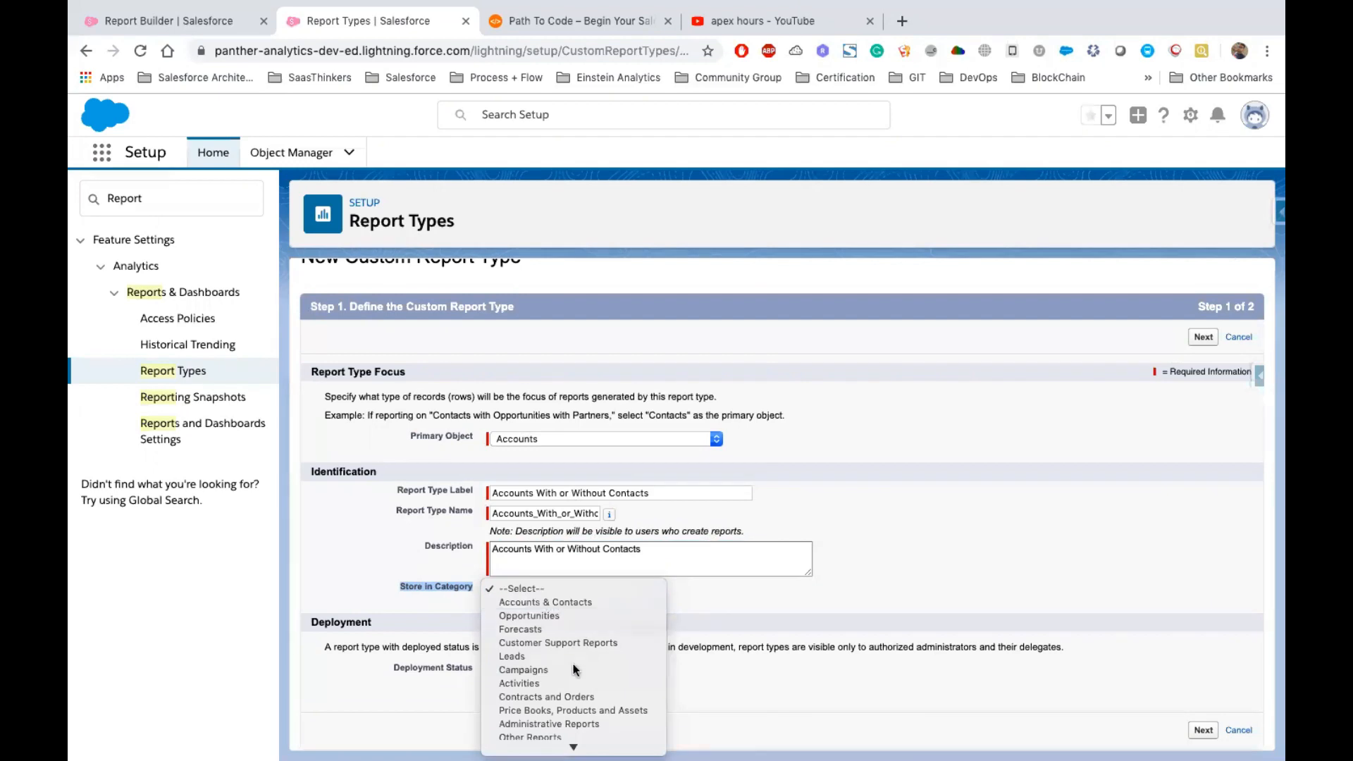
scroll(577, 669, down, 2)
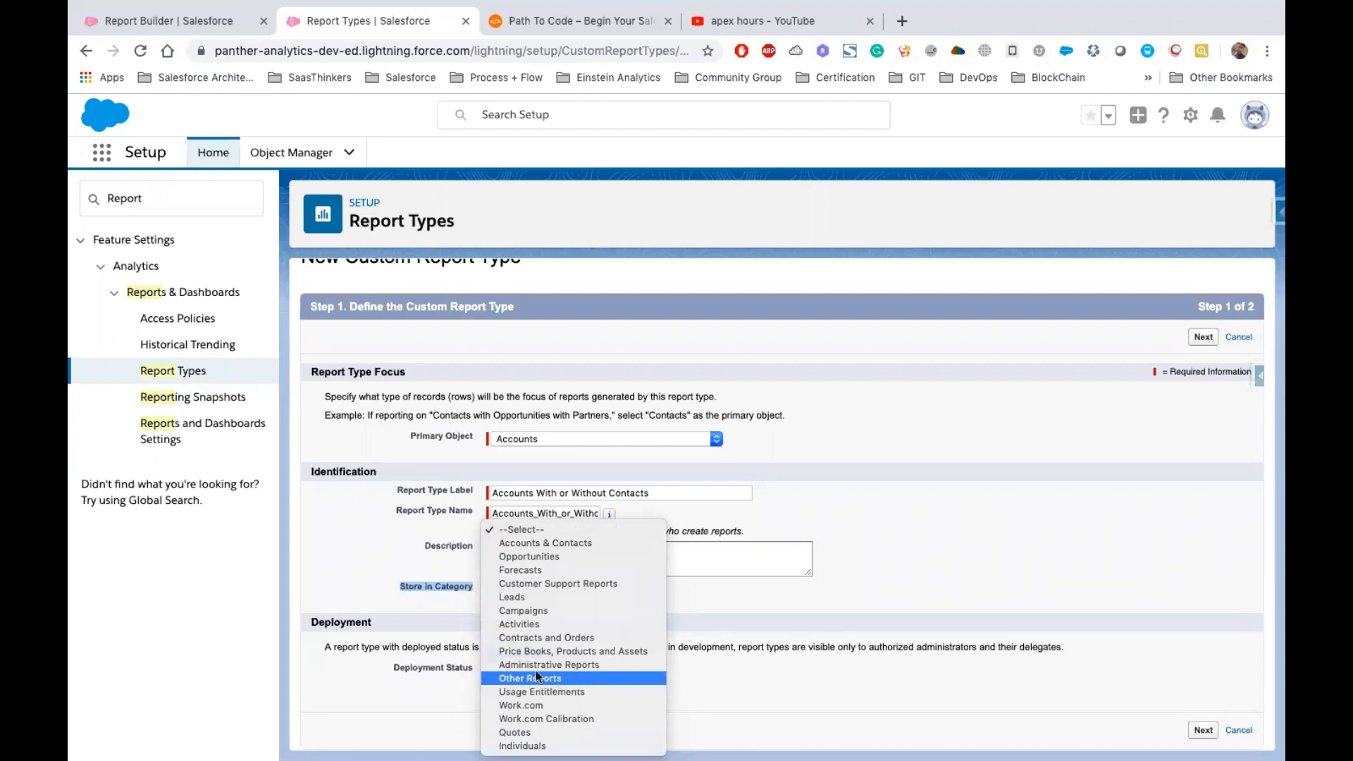
click(528, 543)
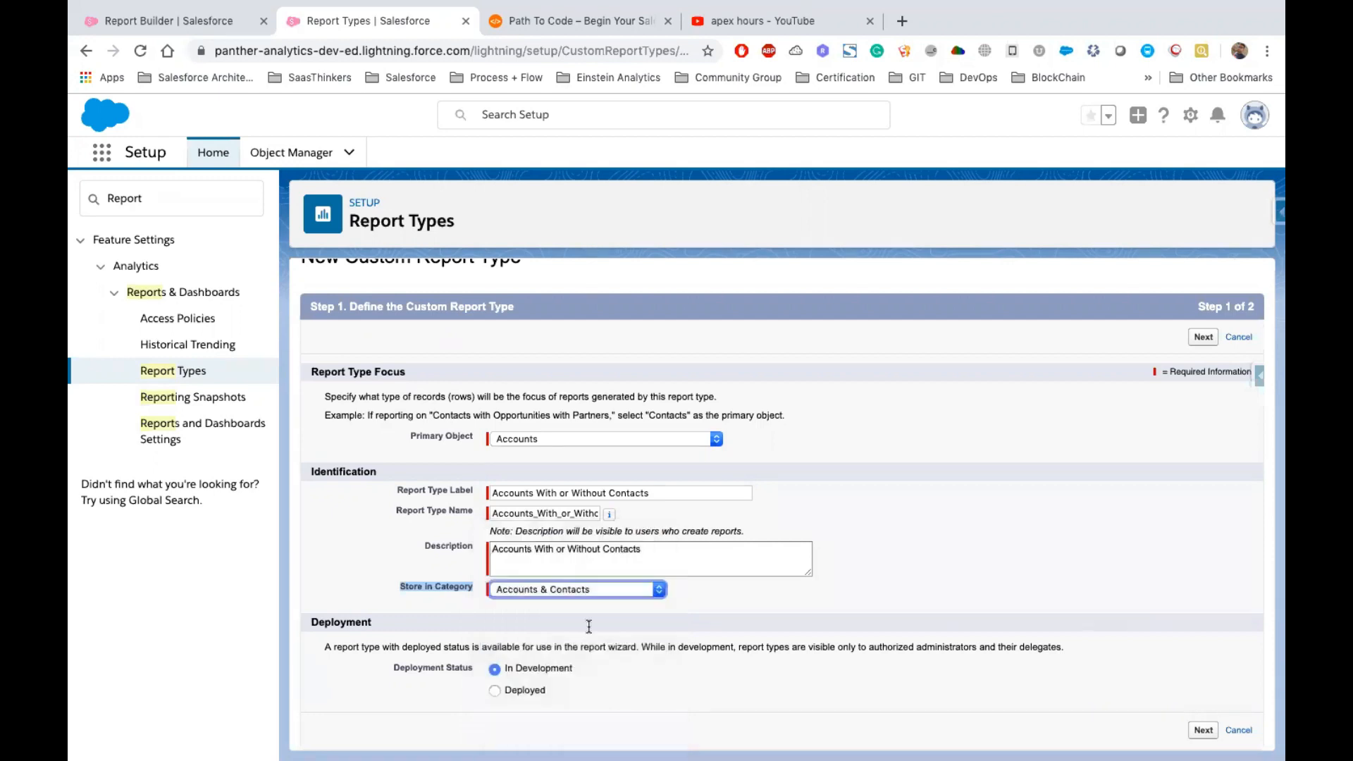
Set the deployment status to Deployed and continue to the record set definition
click(310, 620)
drag(310, 620, 515, 669)
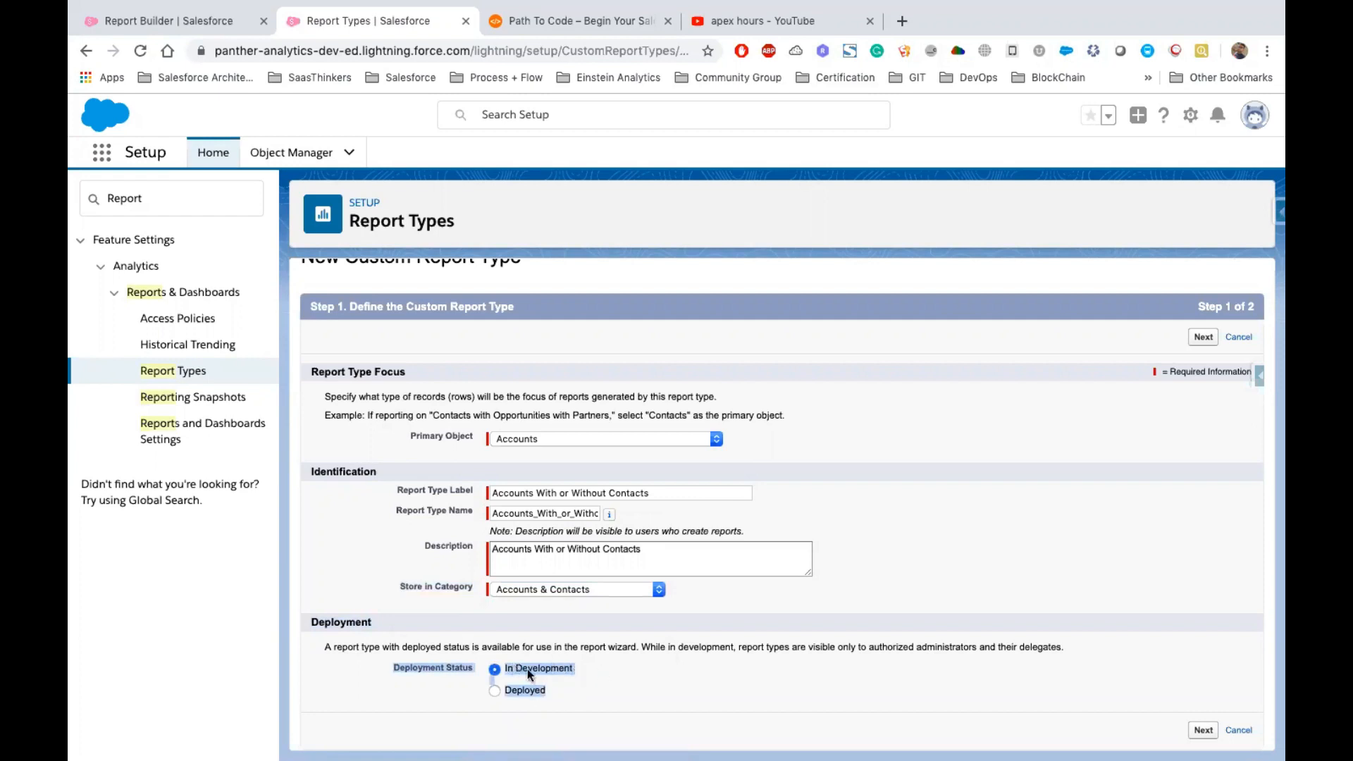
click(530, 689)
click(616, 636)
double_click(527, 691)
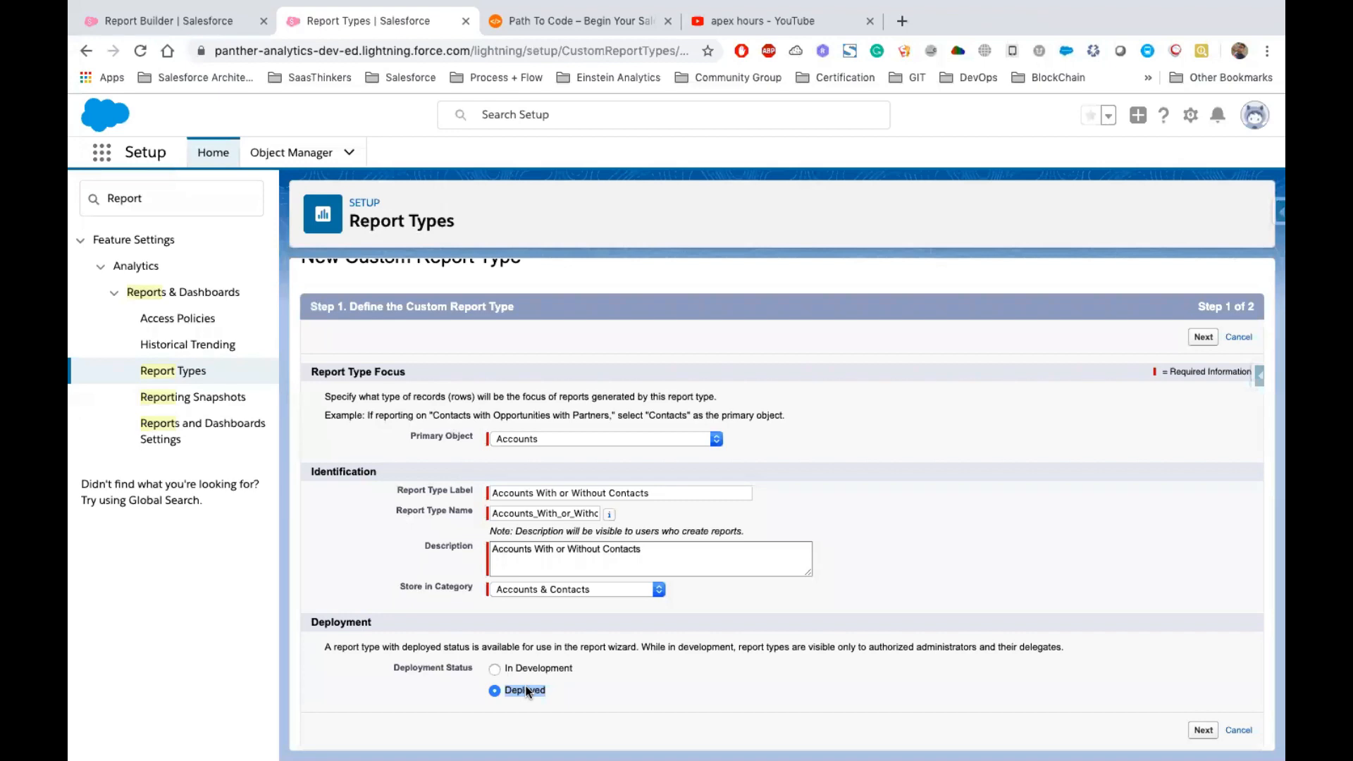
click(571, 688)
click(1203, 336)
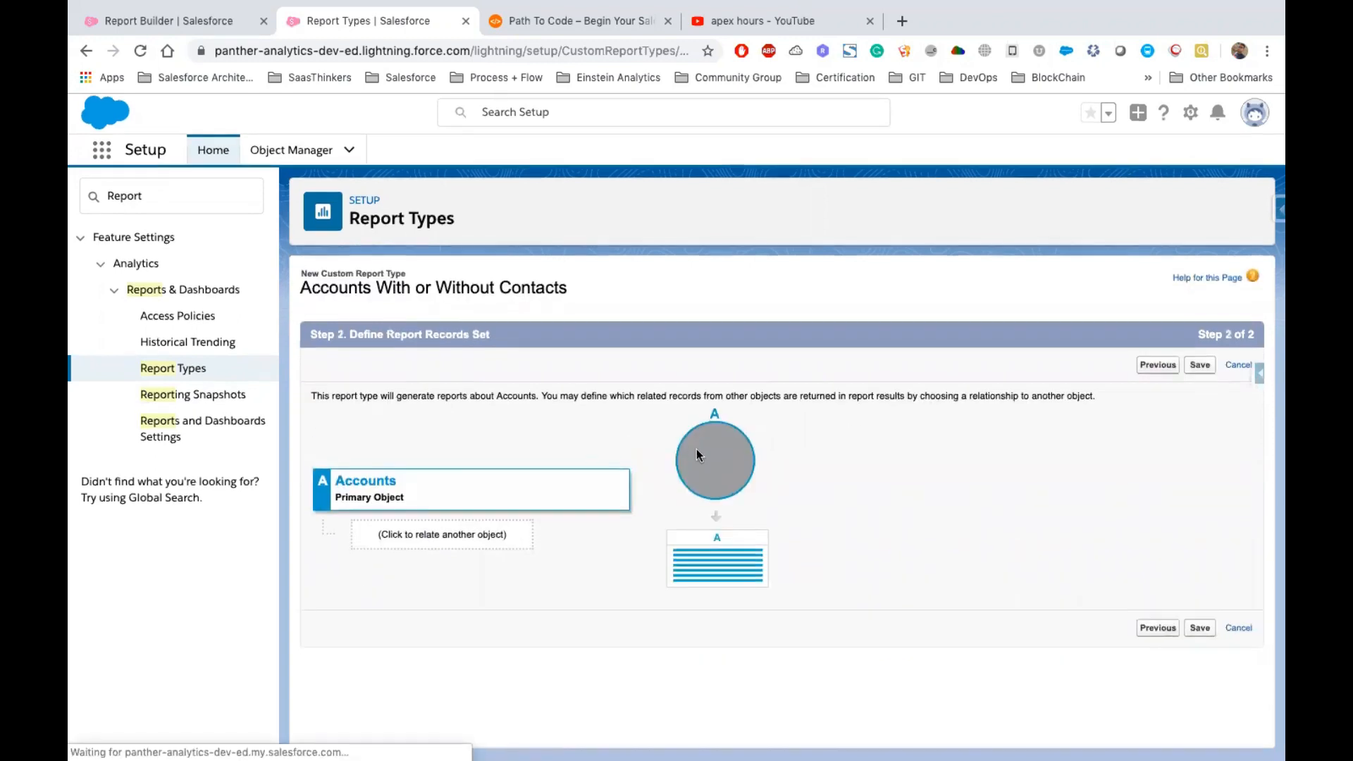
Relate Contacts to Accounts so that Accounts records may or may not have related Contacts
double_click(406, 484)
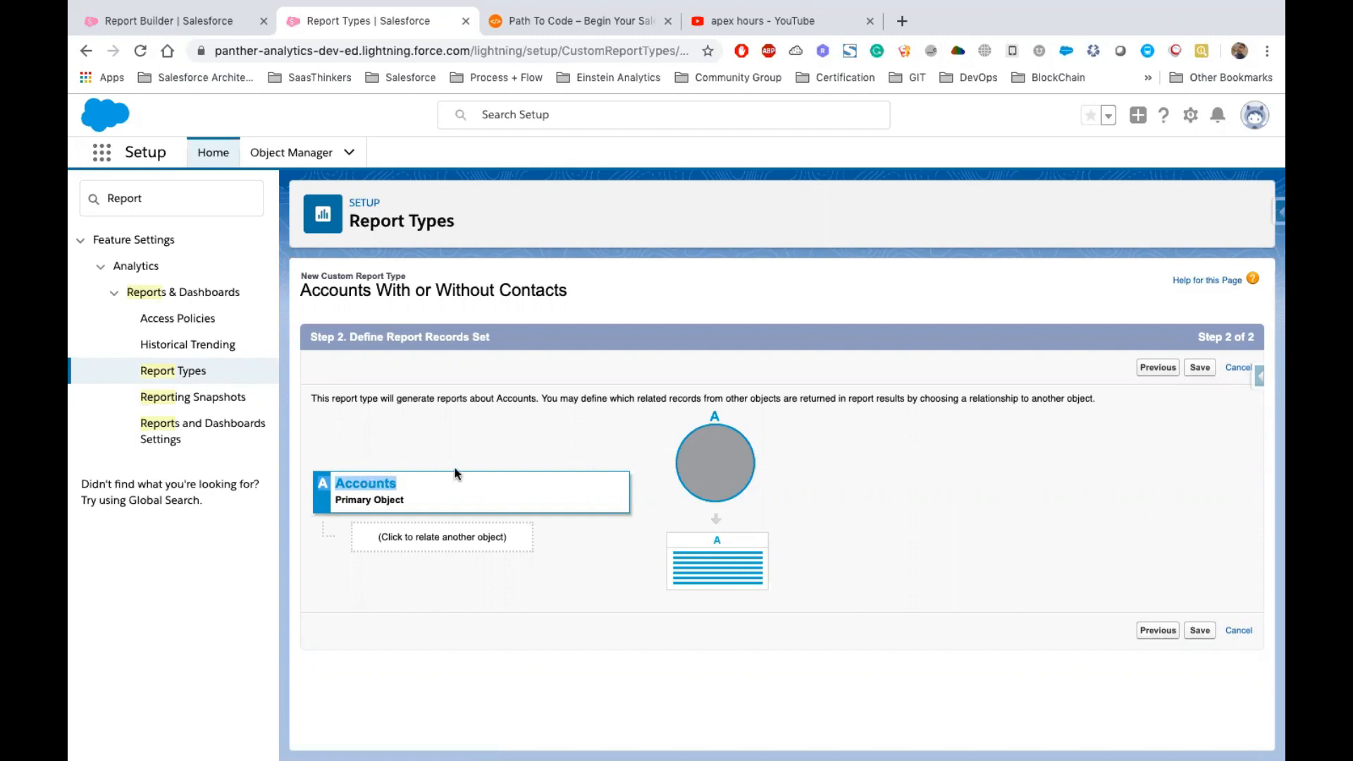
click(482, 537)
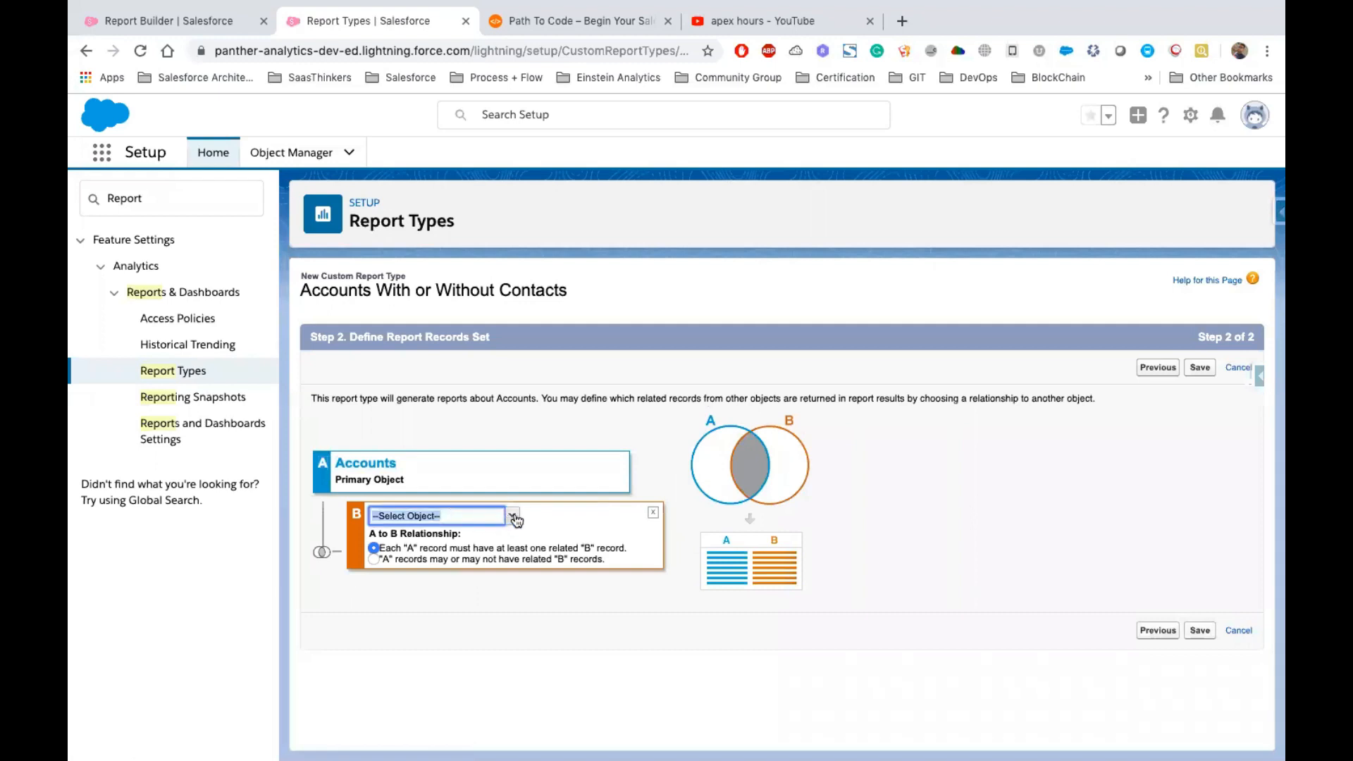
click(513, 517)
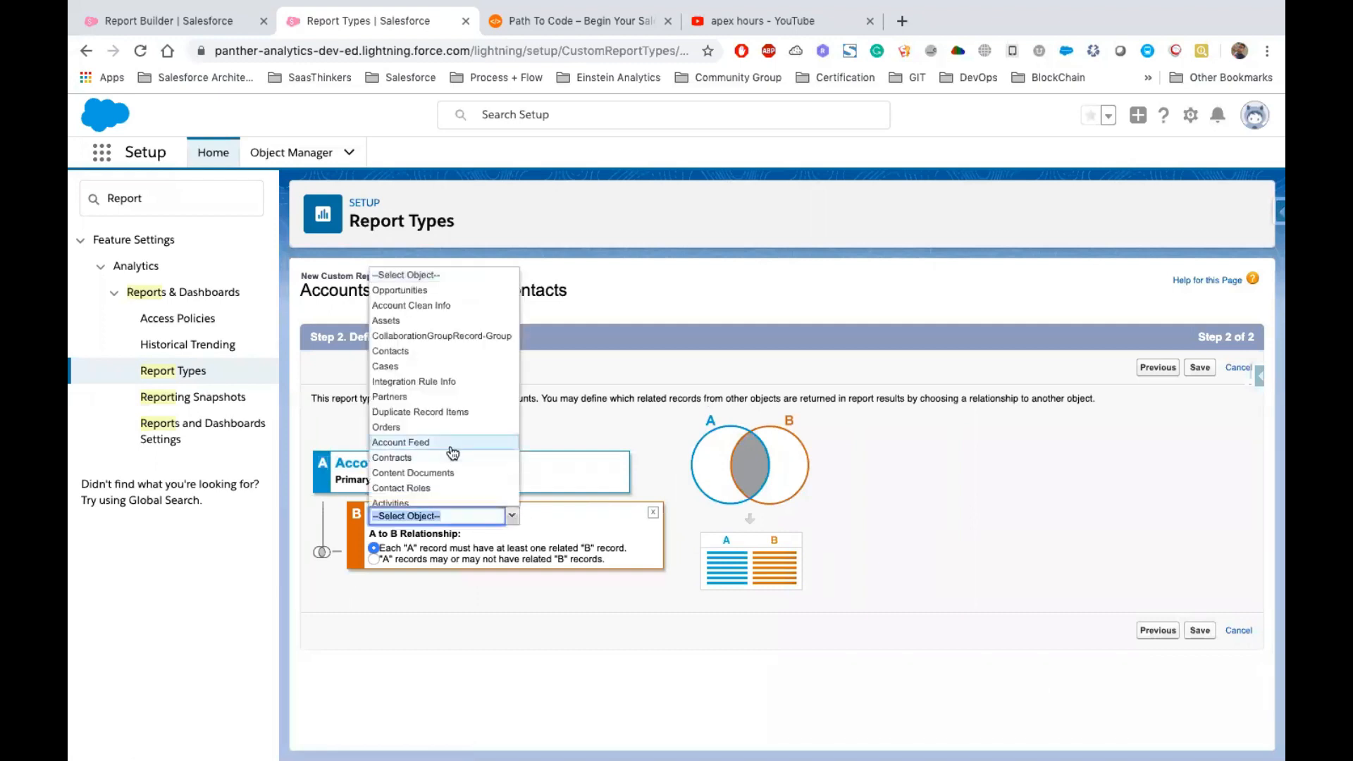
scroll(452, 465, up, 1)
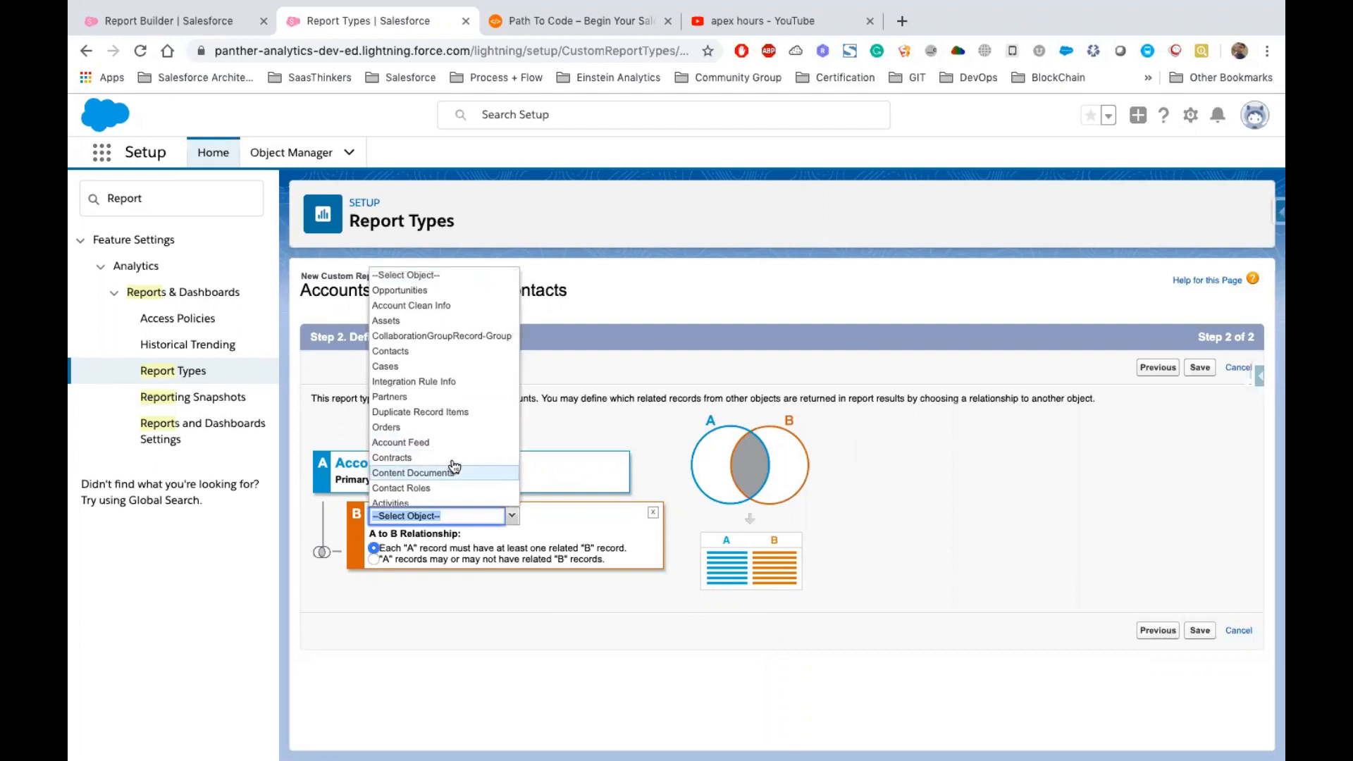
click(414, 350)
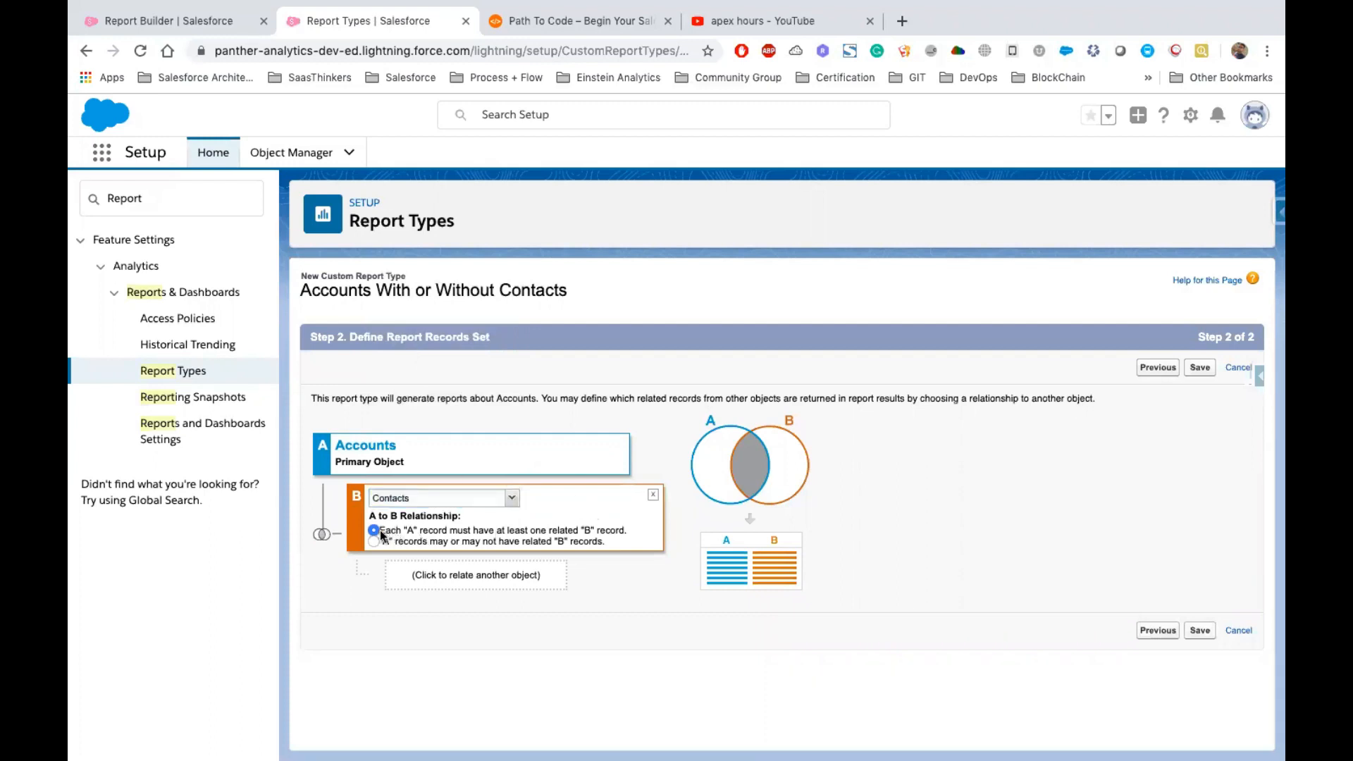
drag(380, 534, 407, 530)
click(320, 448)
double_click(357, 495)
drag(624, 535, 384, 534)
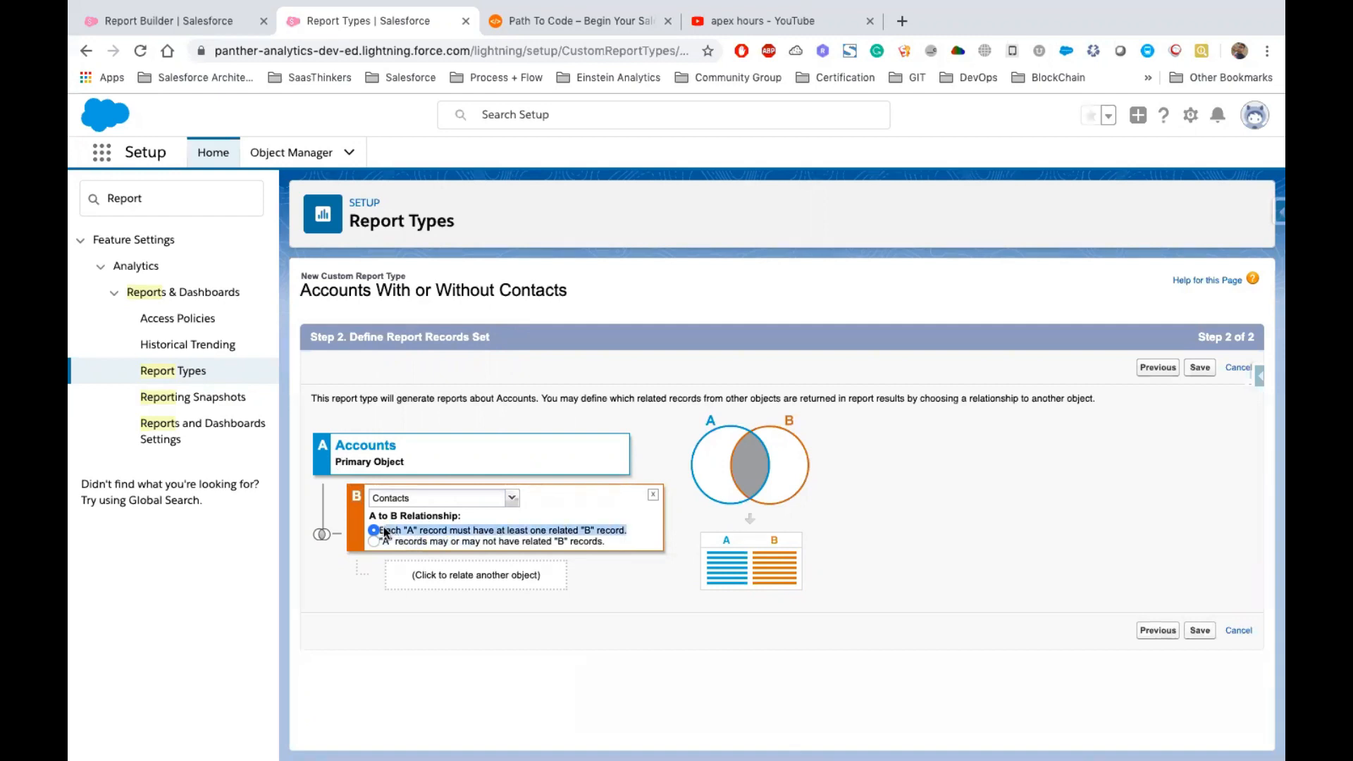
click(400, 543)
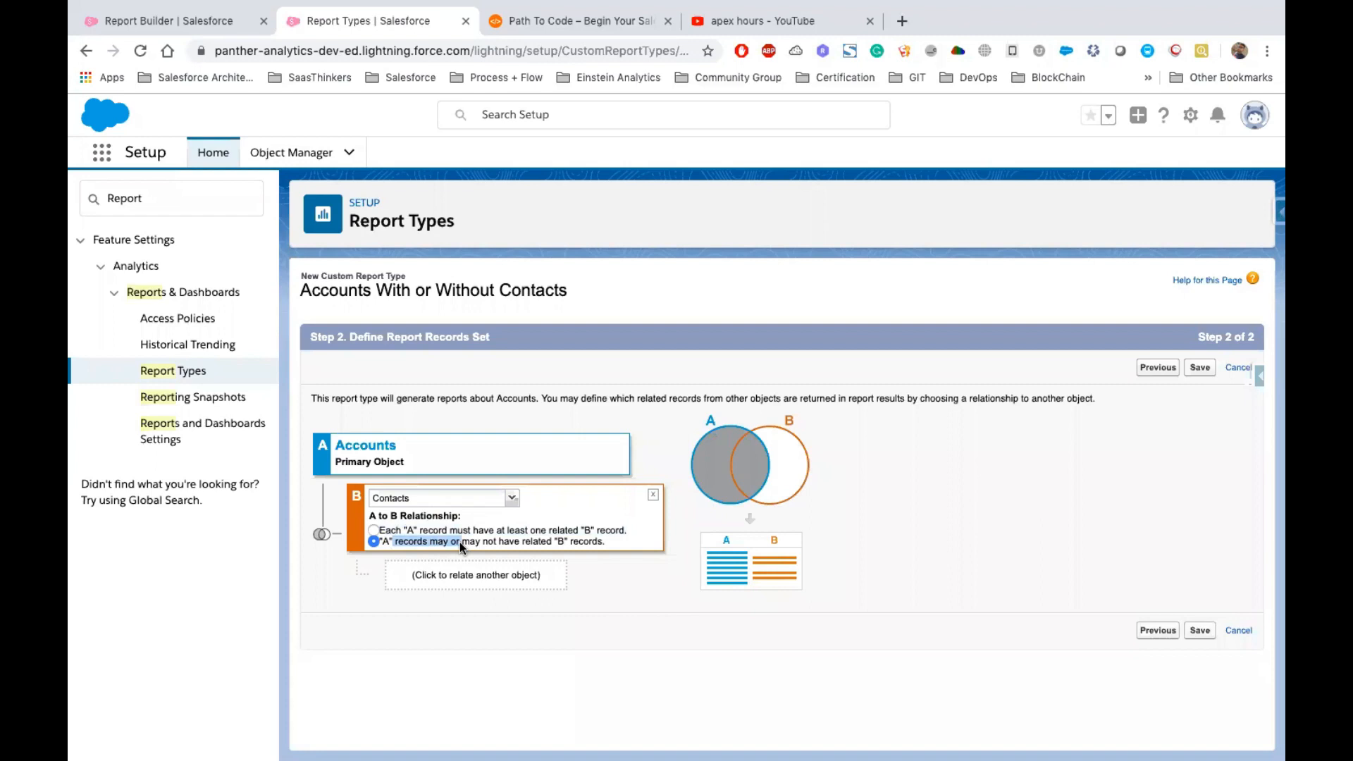
double_click(477, 544)
click(372, 615)
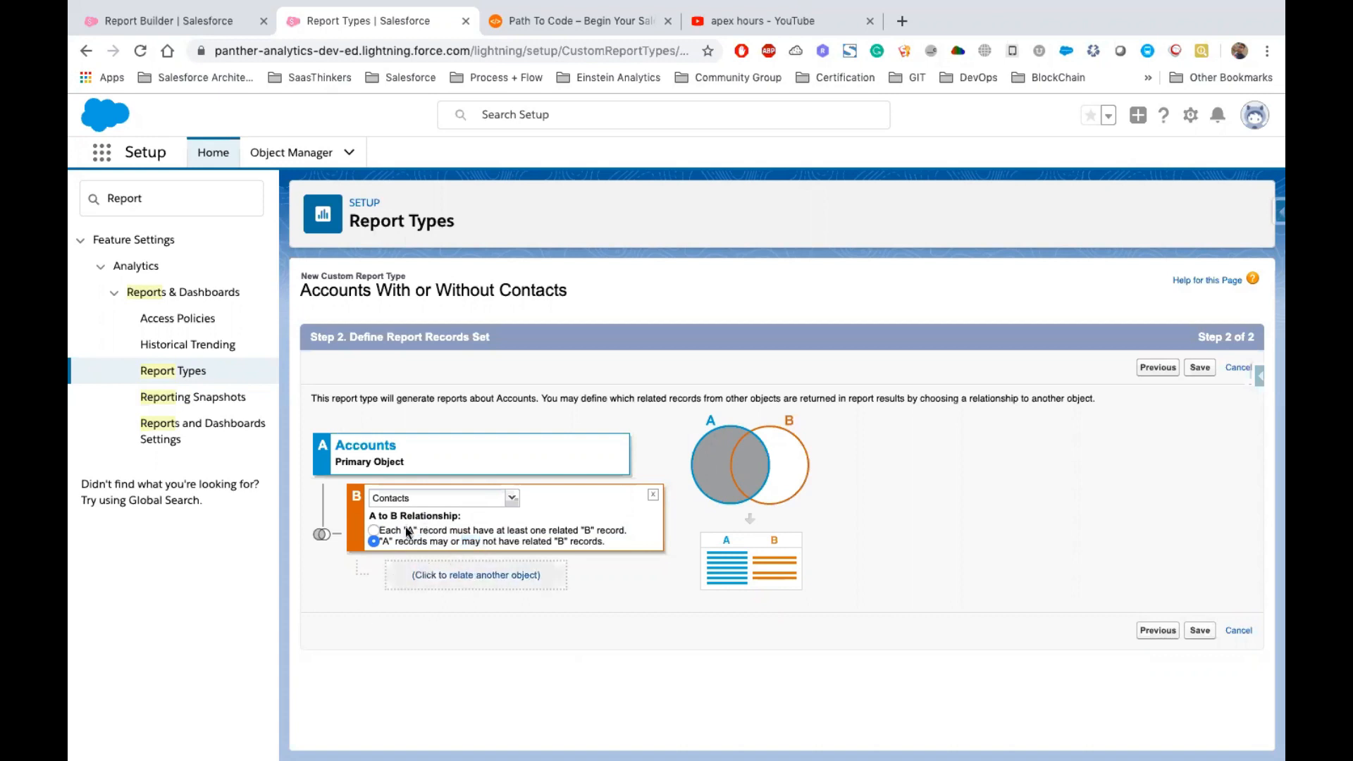
Relate Cases to Contacts so that Contacts records may or may not have related Cases
click(437, 576)
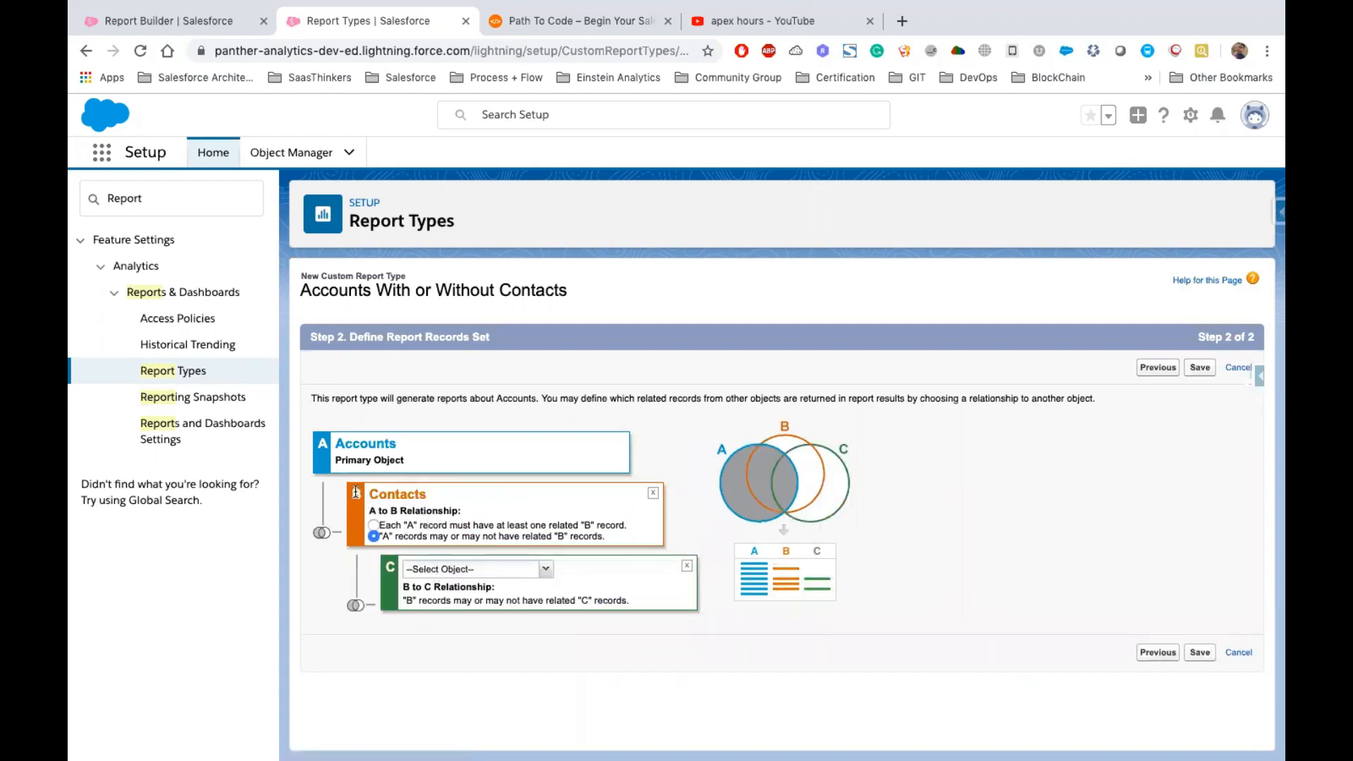
drag(355, 492, 427, 495)
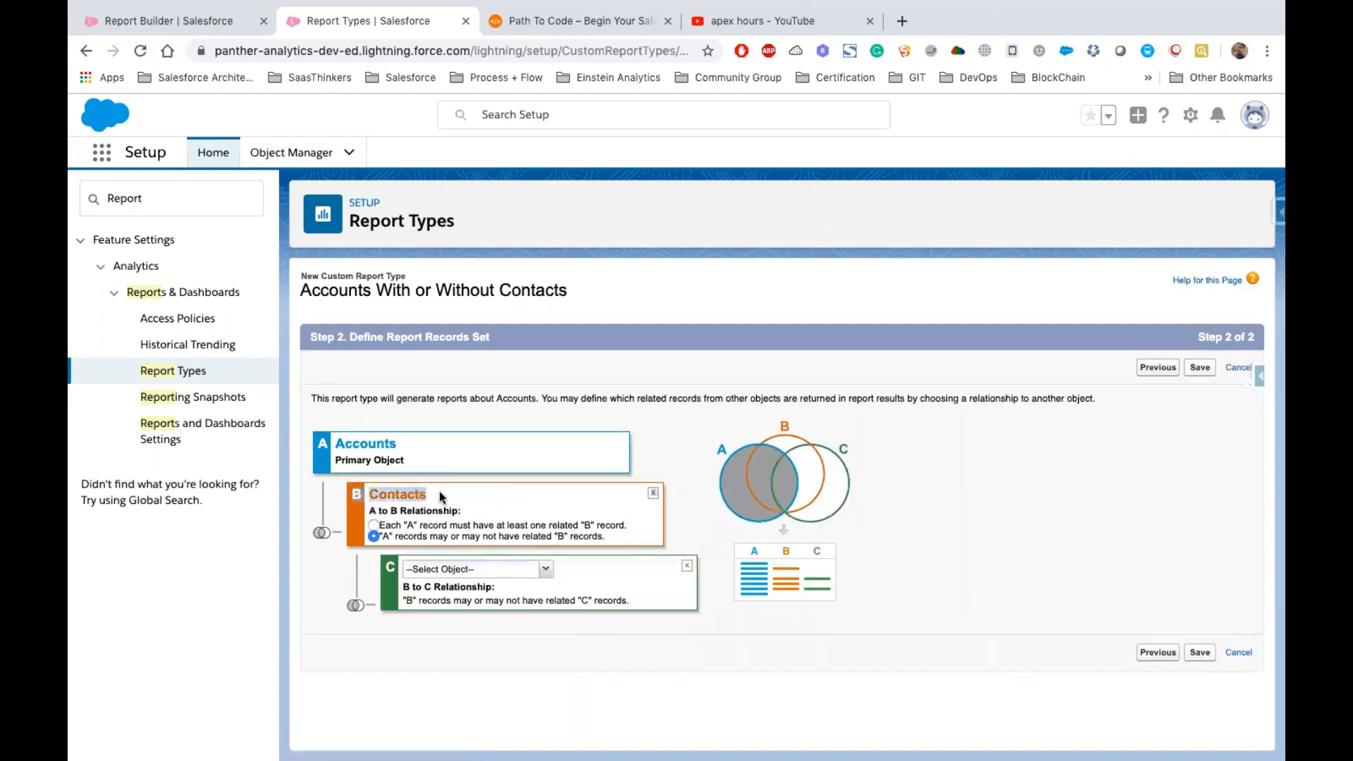
click(547, 570)
scroll(481, 493, down, 1)
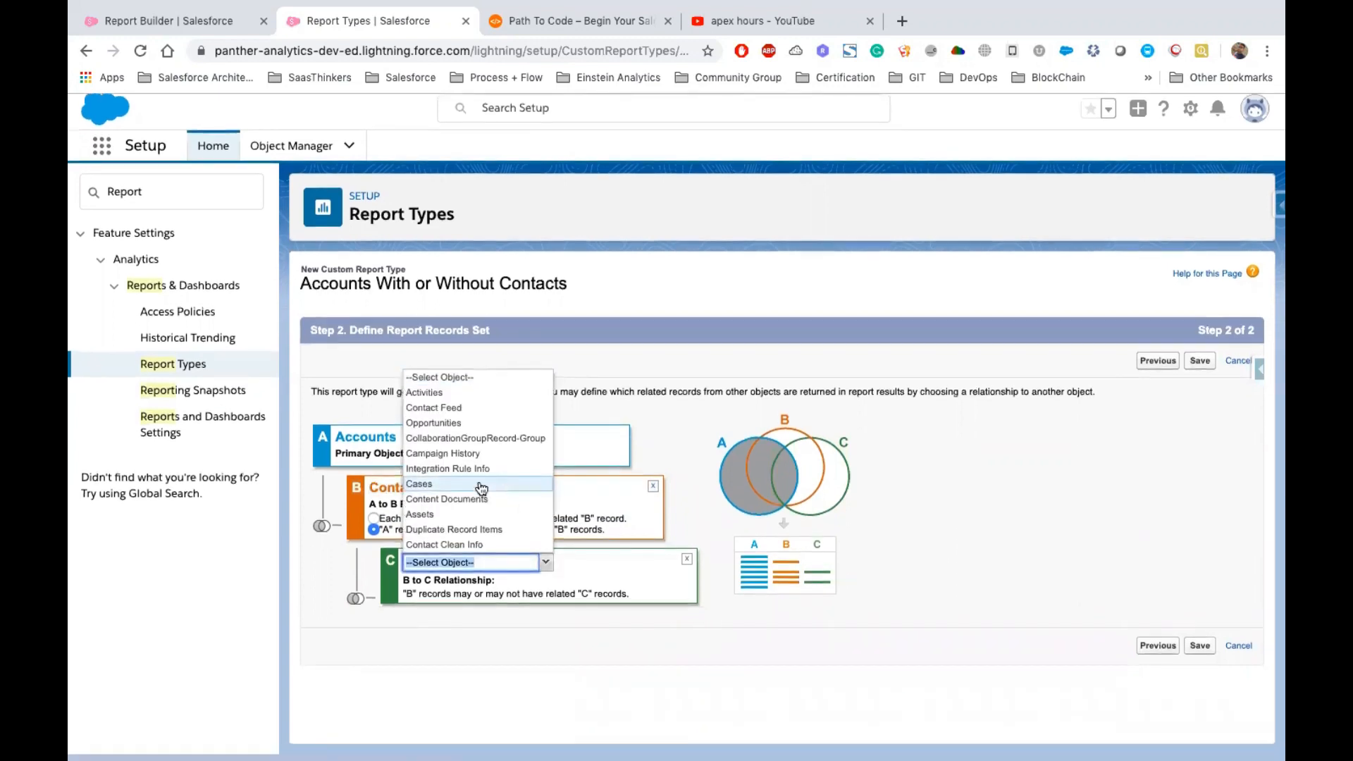
click(445, 491)
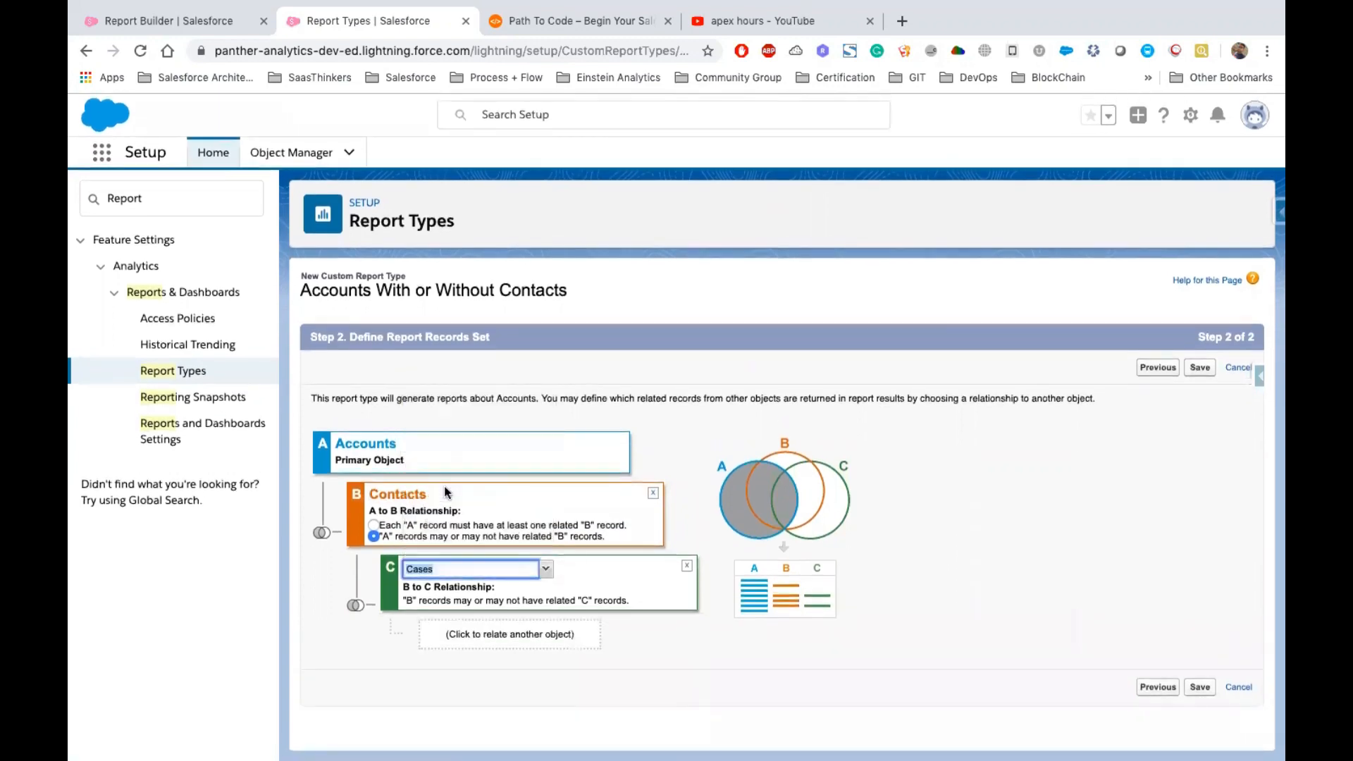
drag(403, 601, 485, 607)
click(371, 526)
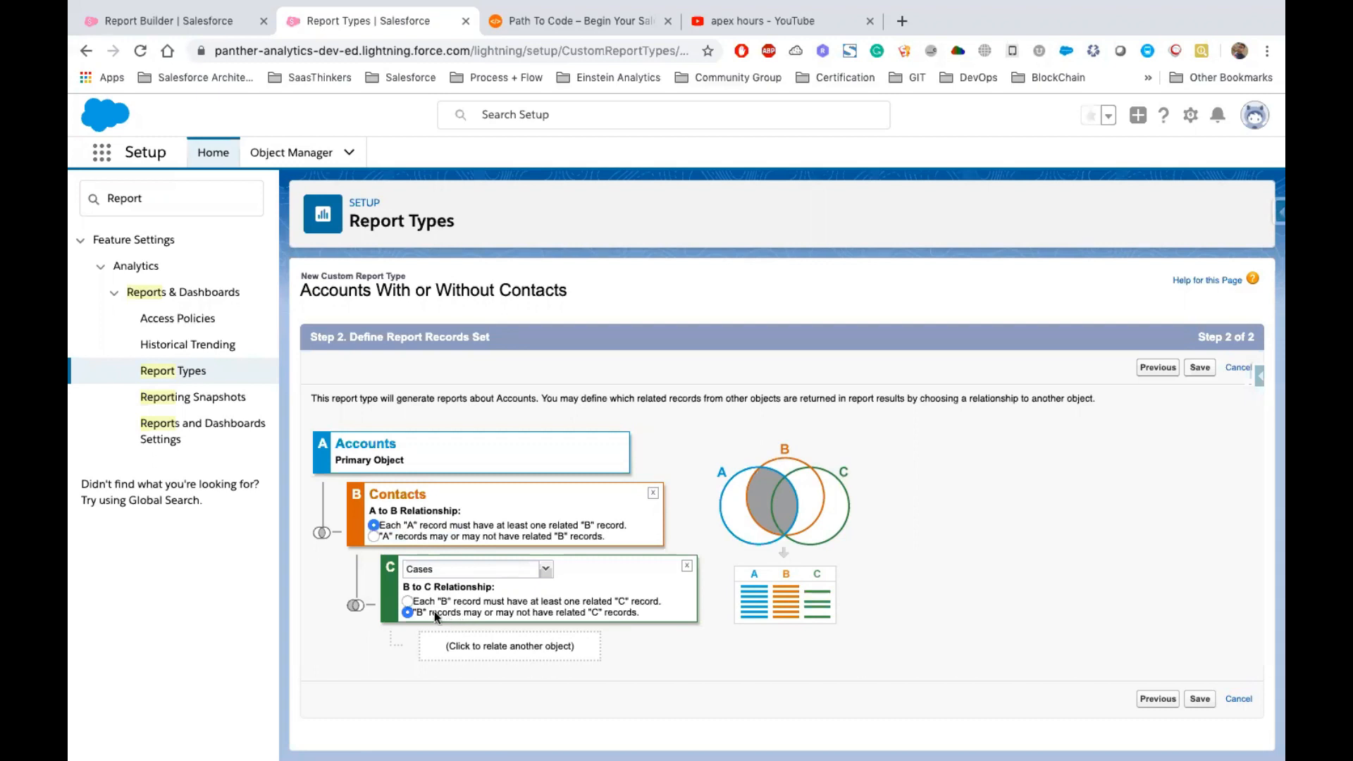
click(405, 536)
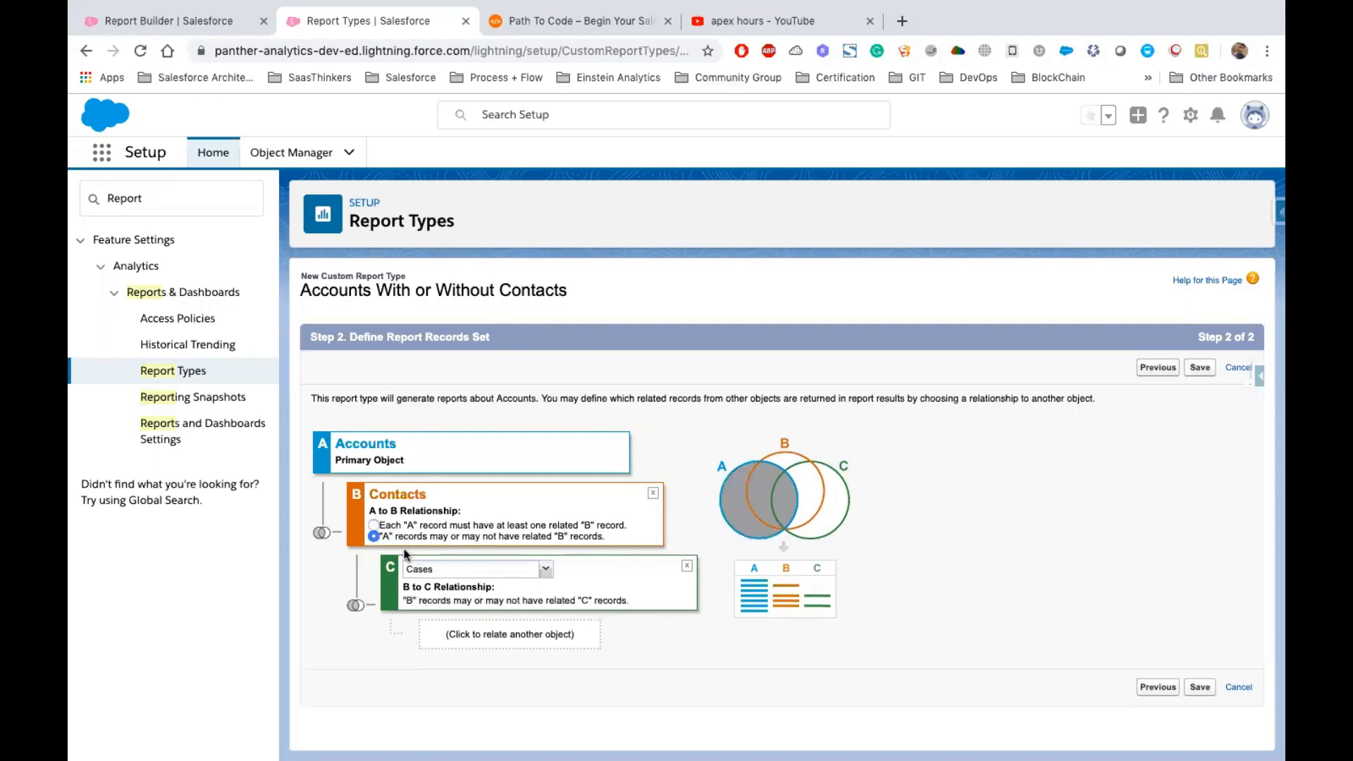
Relate Solutions as a fourth object under Cases, then remove it
double_click(453, 501)
click(520, 639)
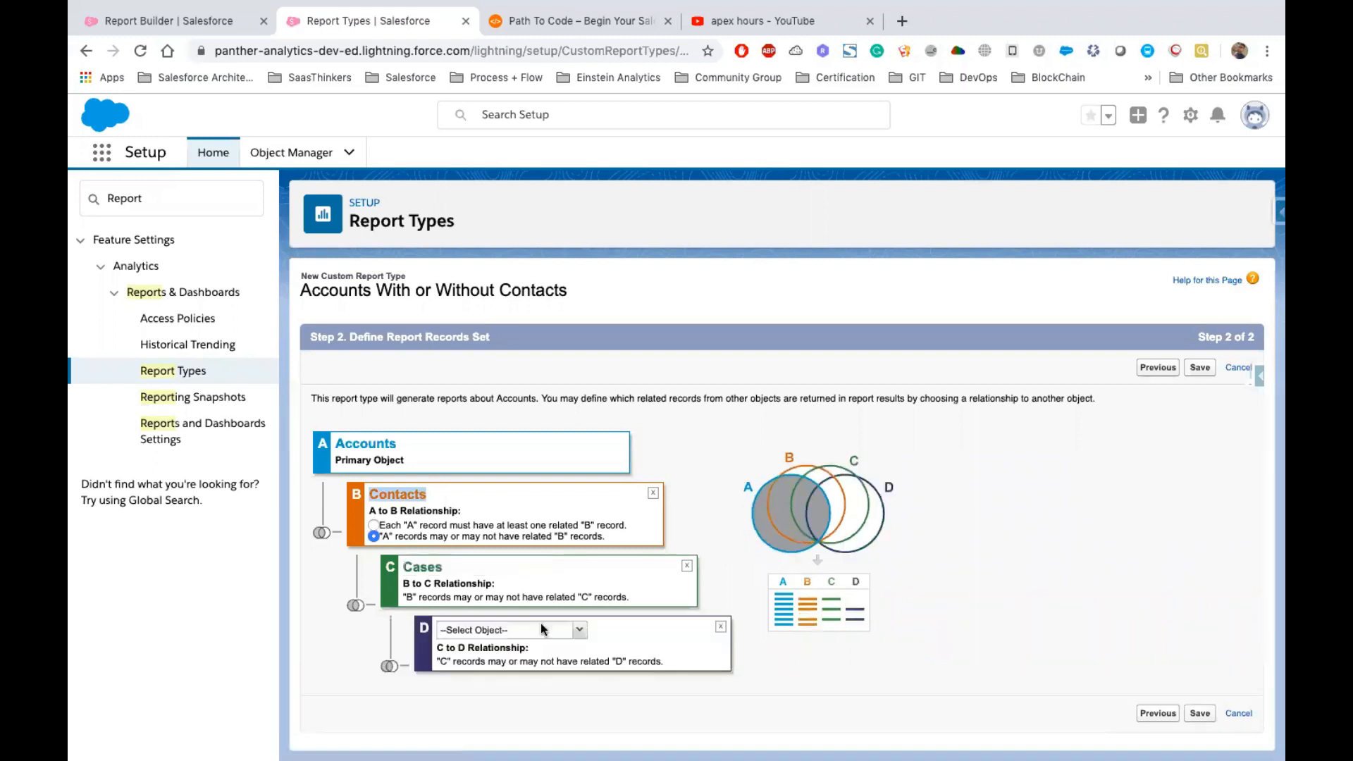
click(579, 630)
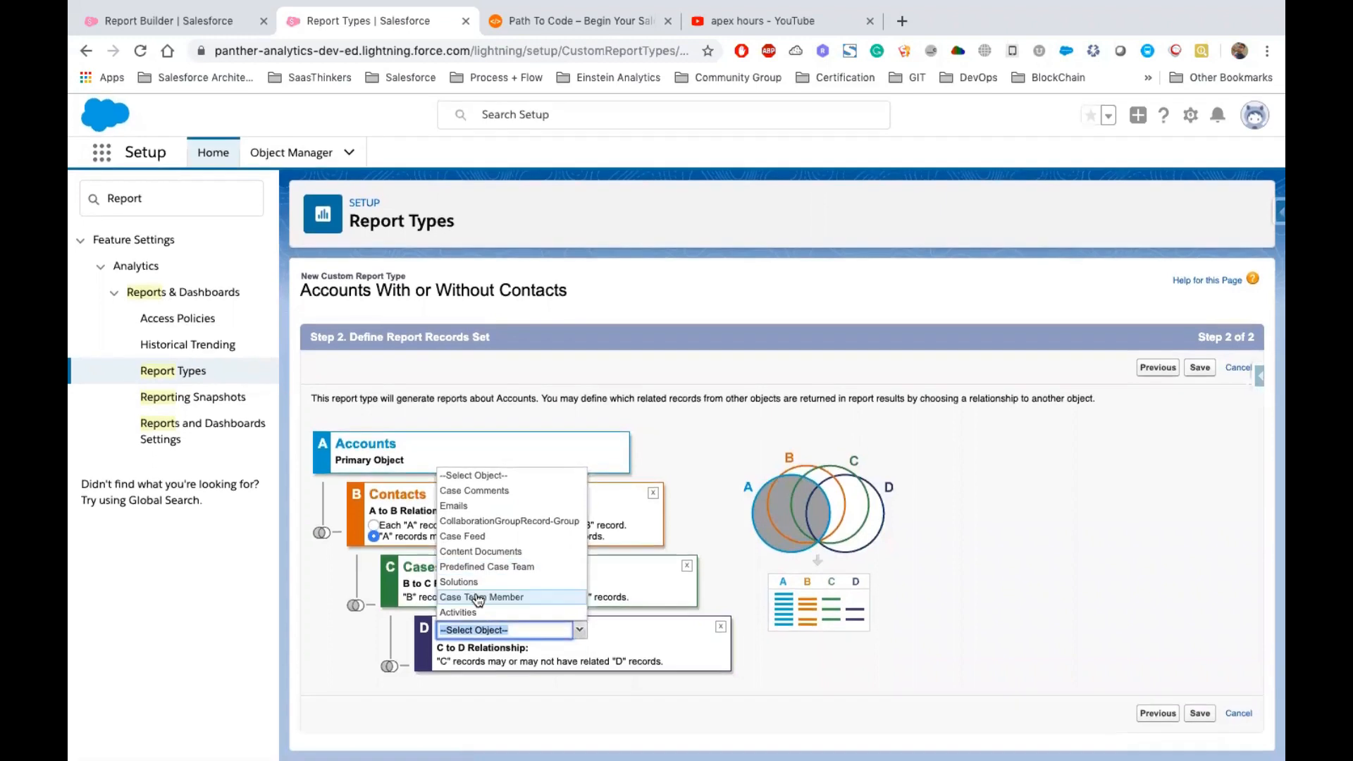
click(472, 581)
scroll(658, 633, down, 1)
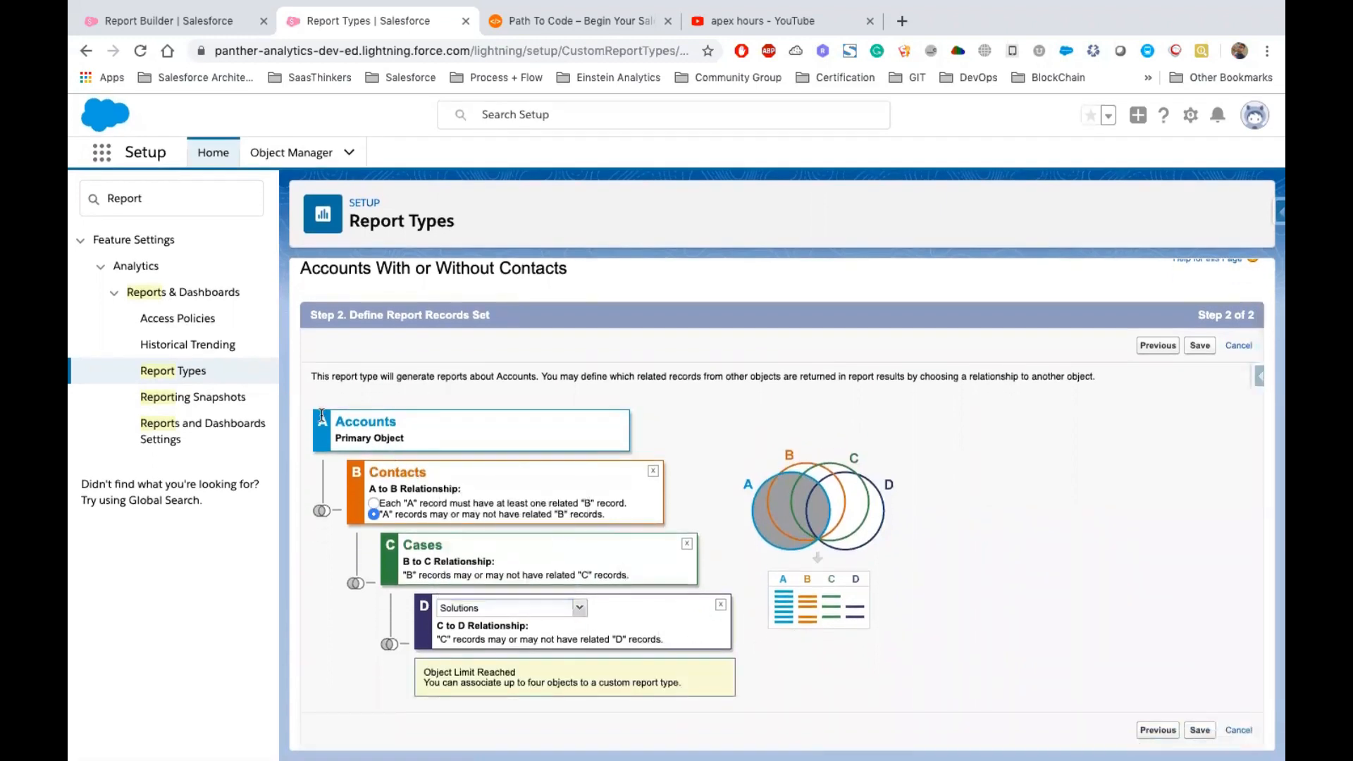
drag(333, 421, 733, 646)
click(821, 667)
click(720, 604)
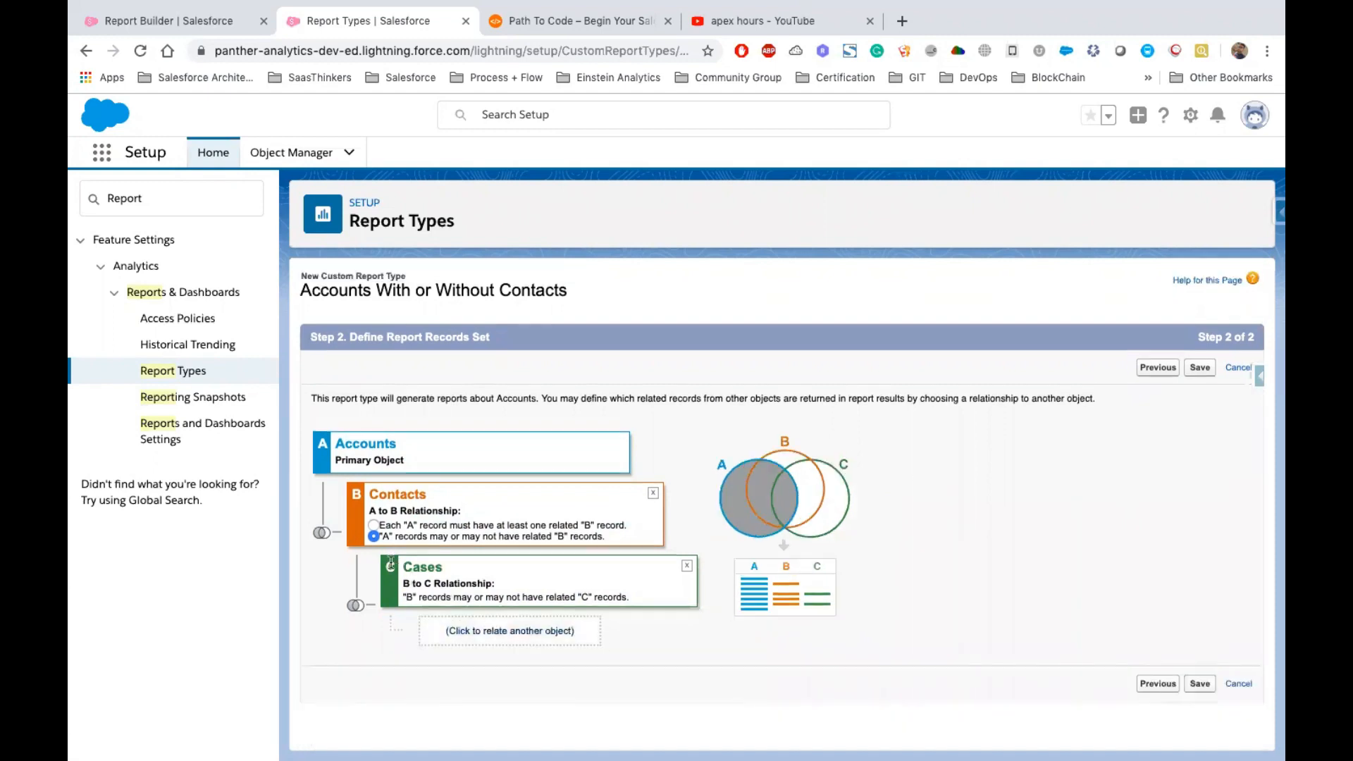
double_click(432, 567)
click(345, 564)
drag(589, 489, 613, 523)
click(397, 489)
double_click(398, 490)
double_click(345, 444)
double_click(389, 491)
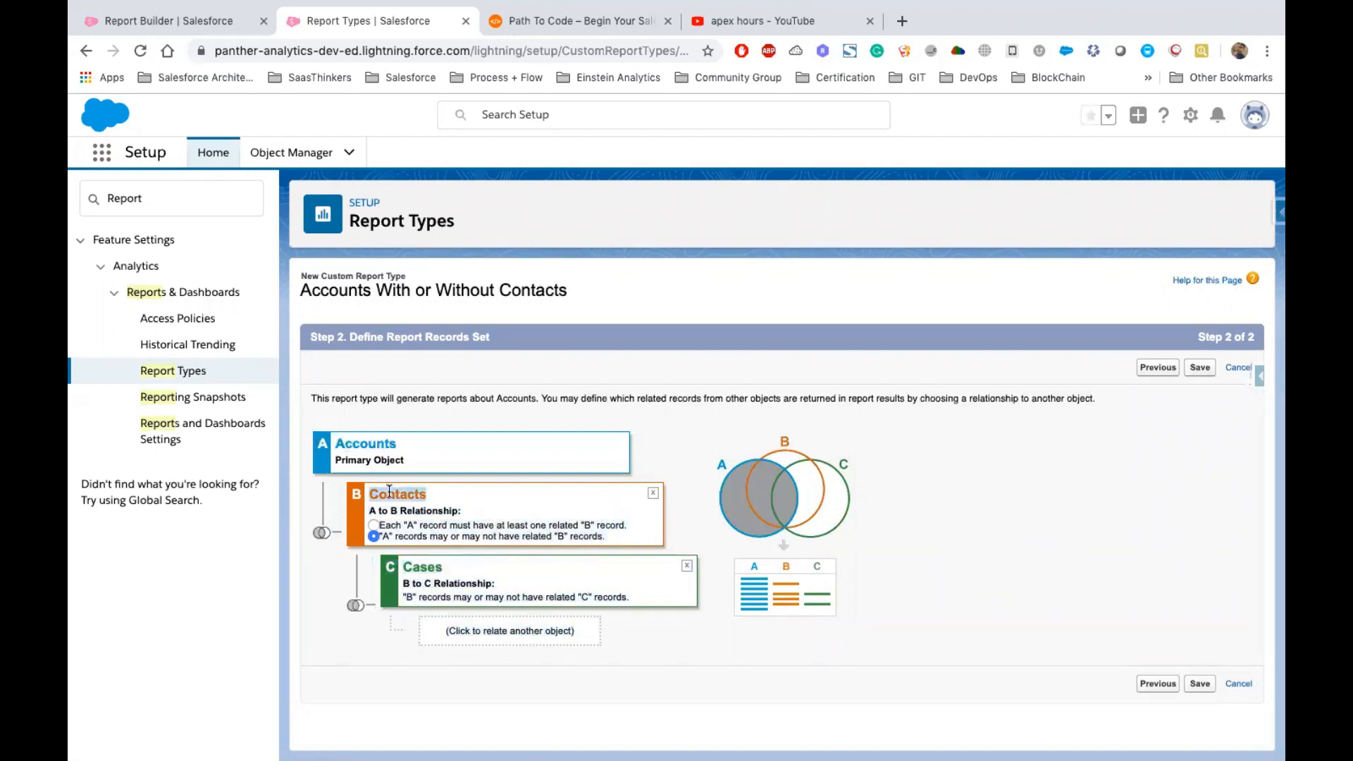
double_click(422, 567)
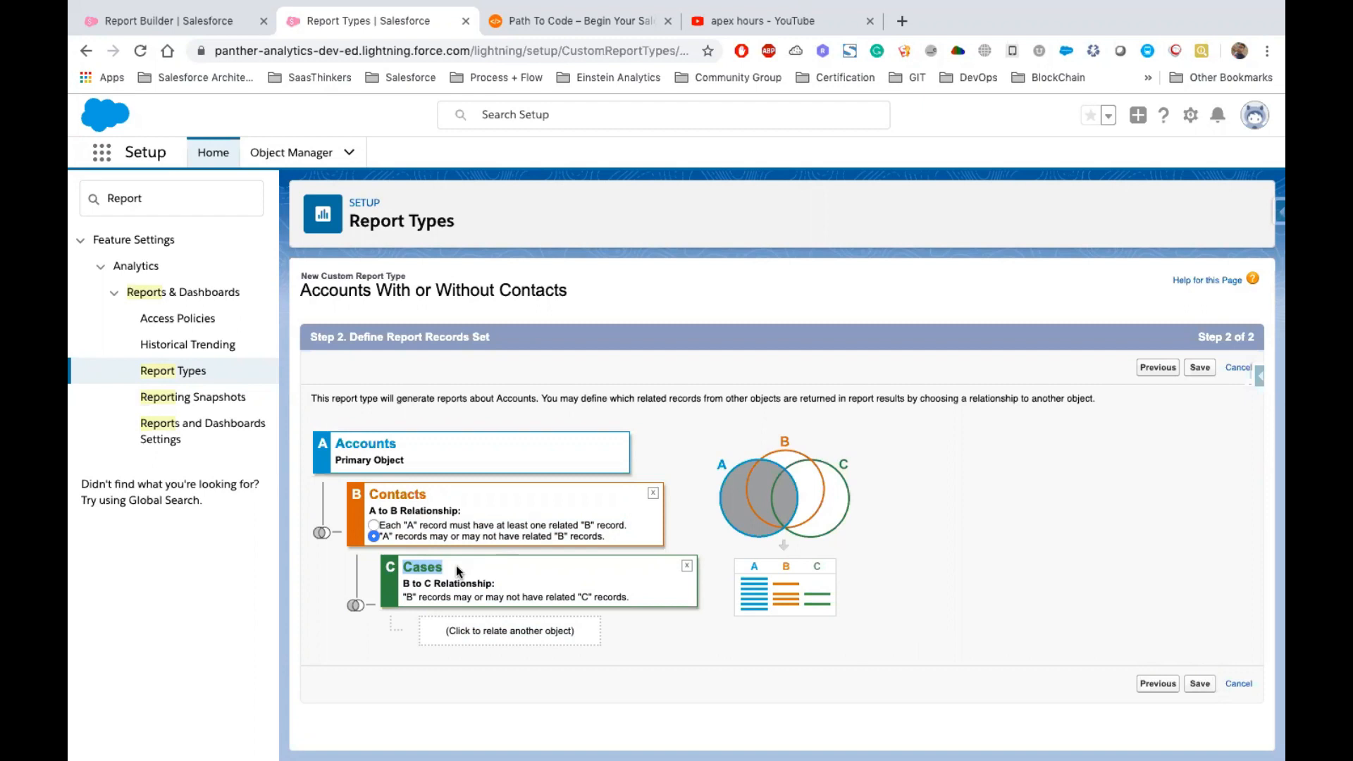
Save the custom report type and review its object relationships and fields available for reports
click(1198, 367)
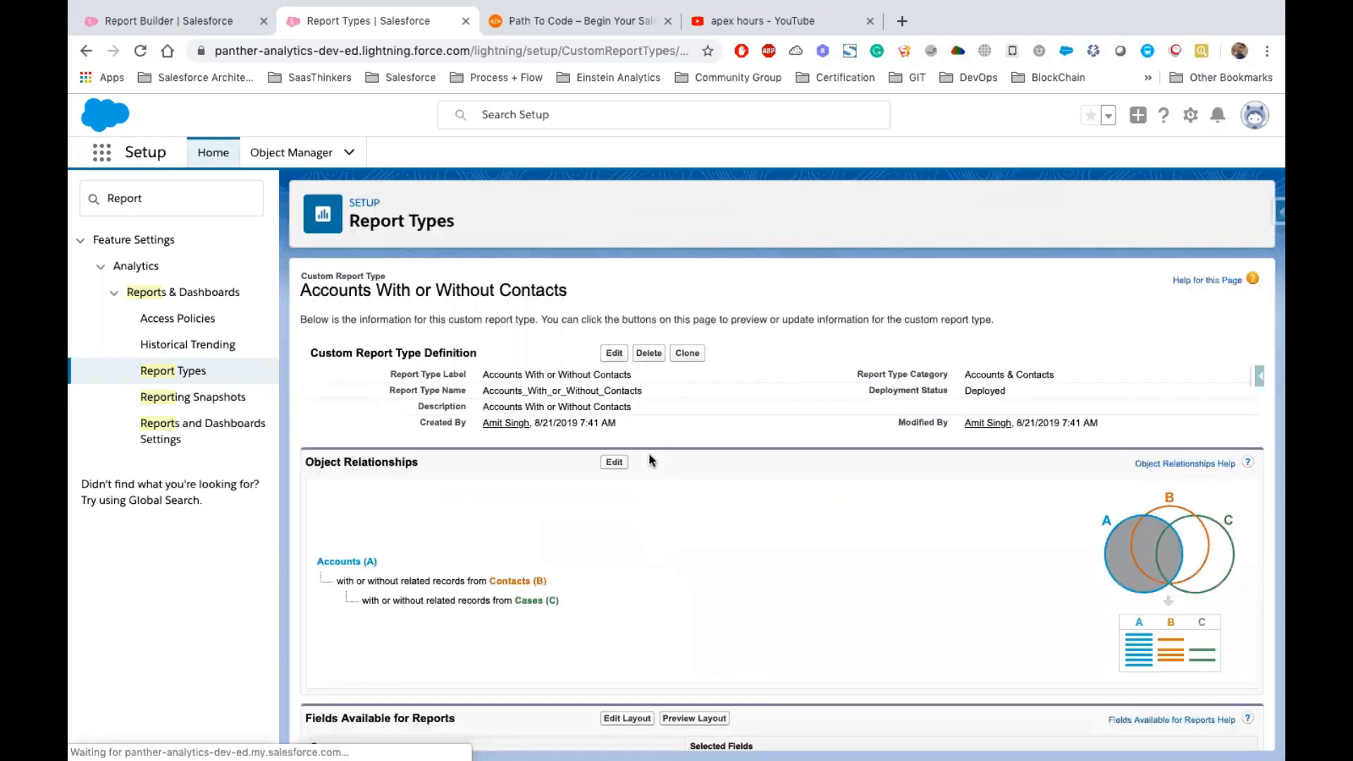
scroll(649, 460, down, 1)
drag(421, 403, 308, 402)
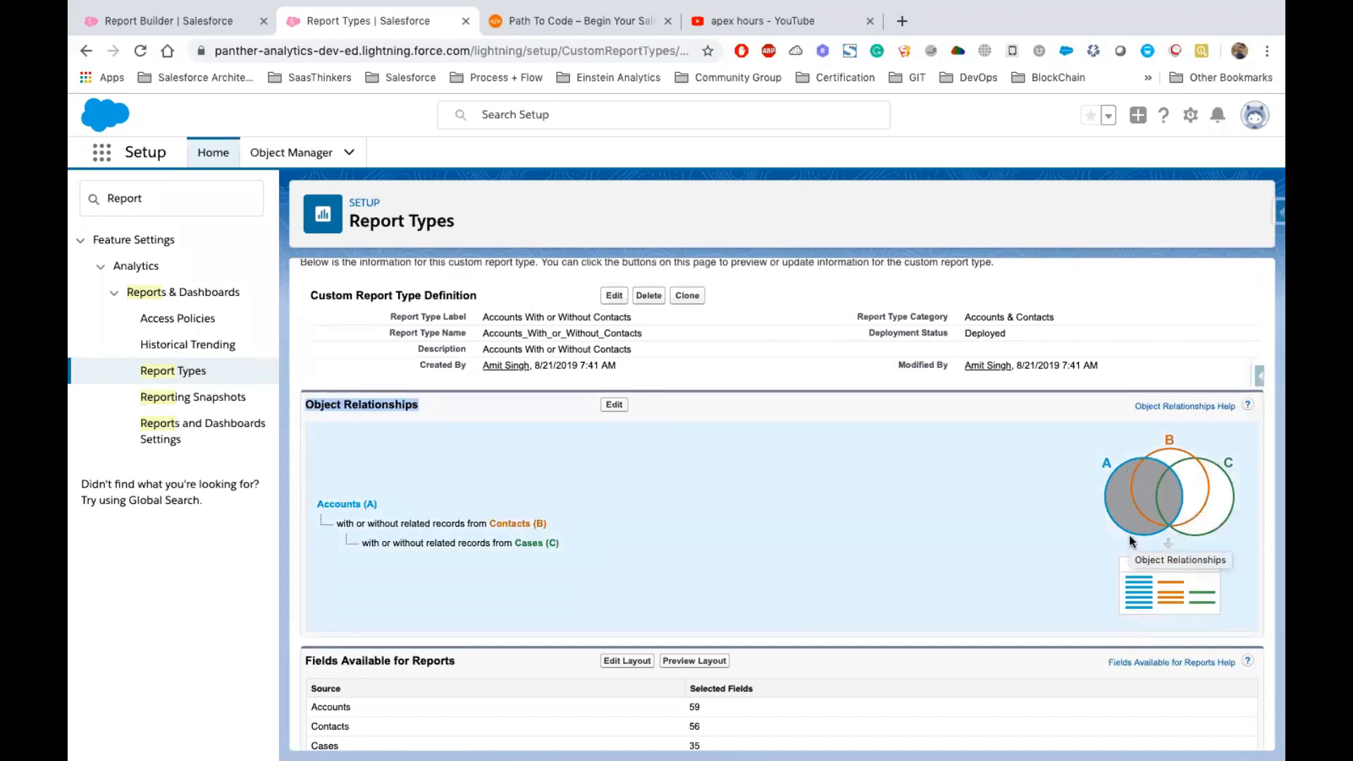
scroll(798, 534, down, 1)
drag(304, 639, 475, 646)
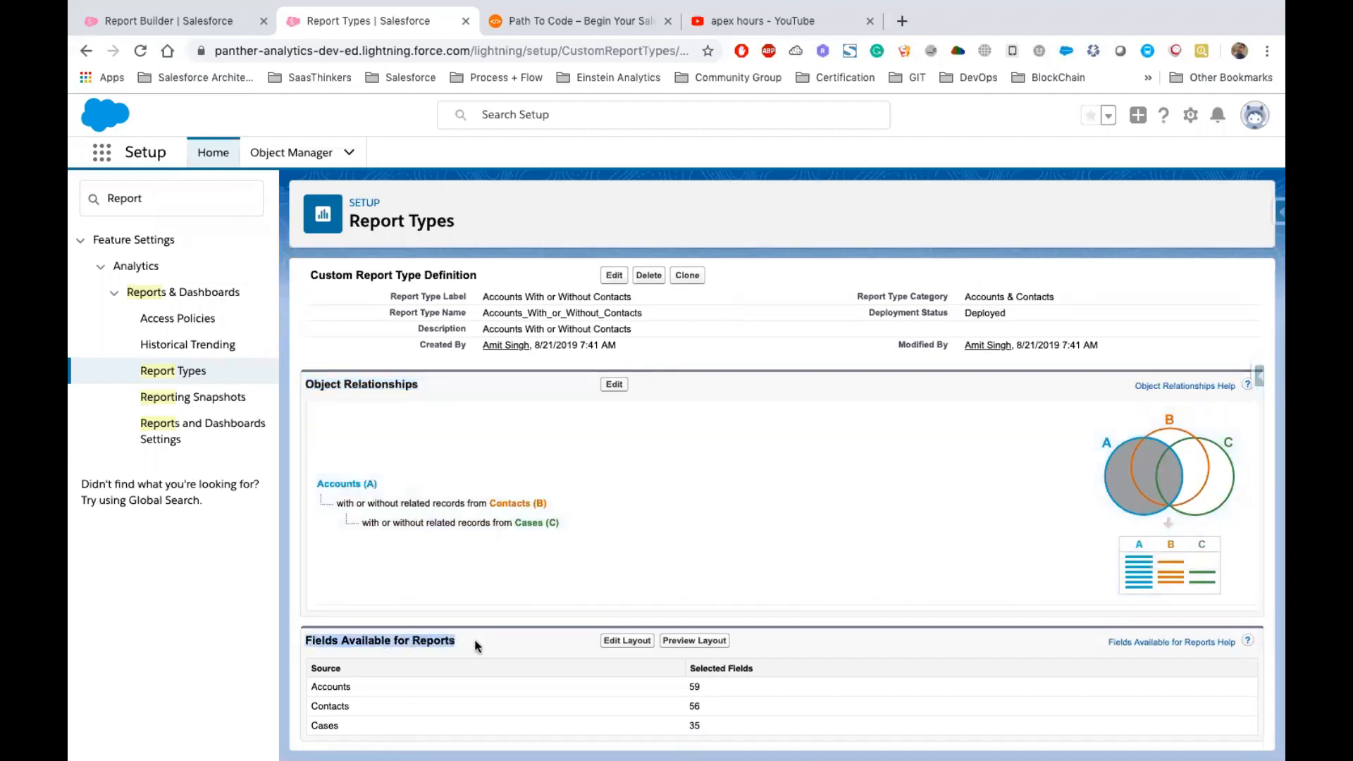
click(696, 703)
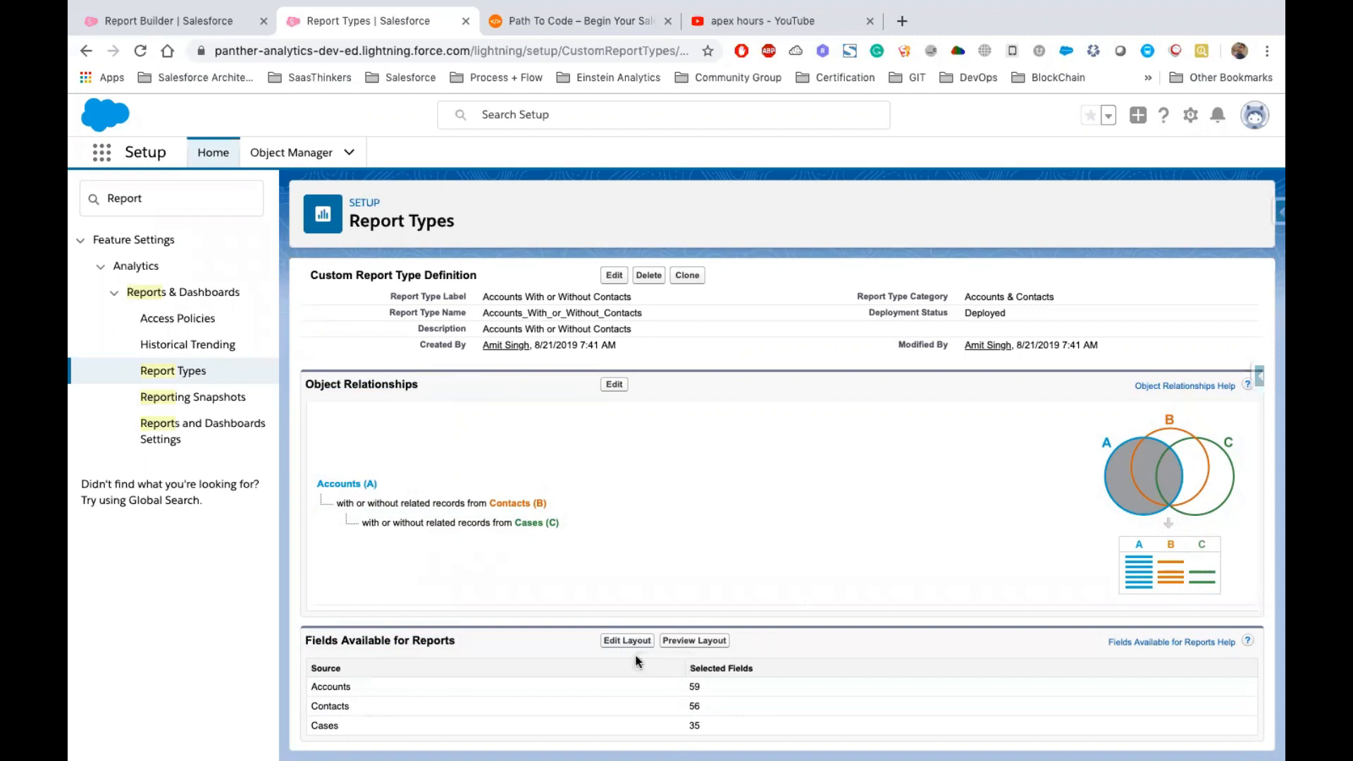
drag(709, 724, 431, 673)
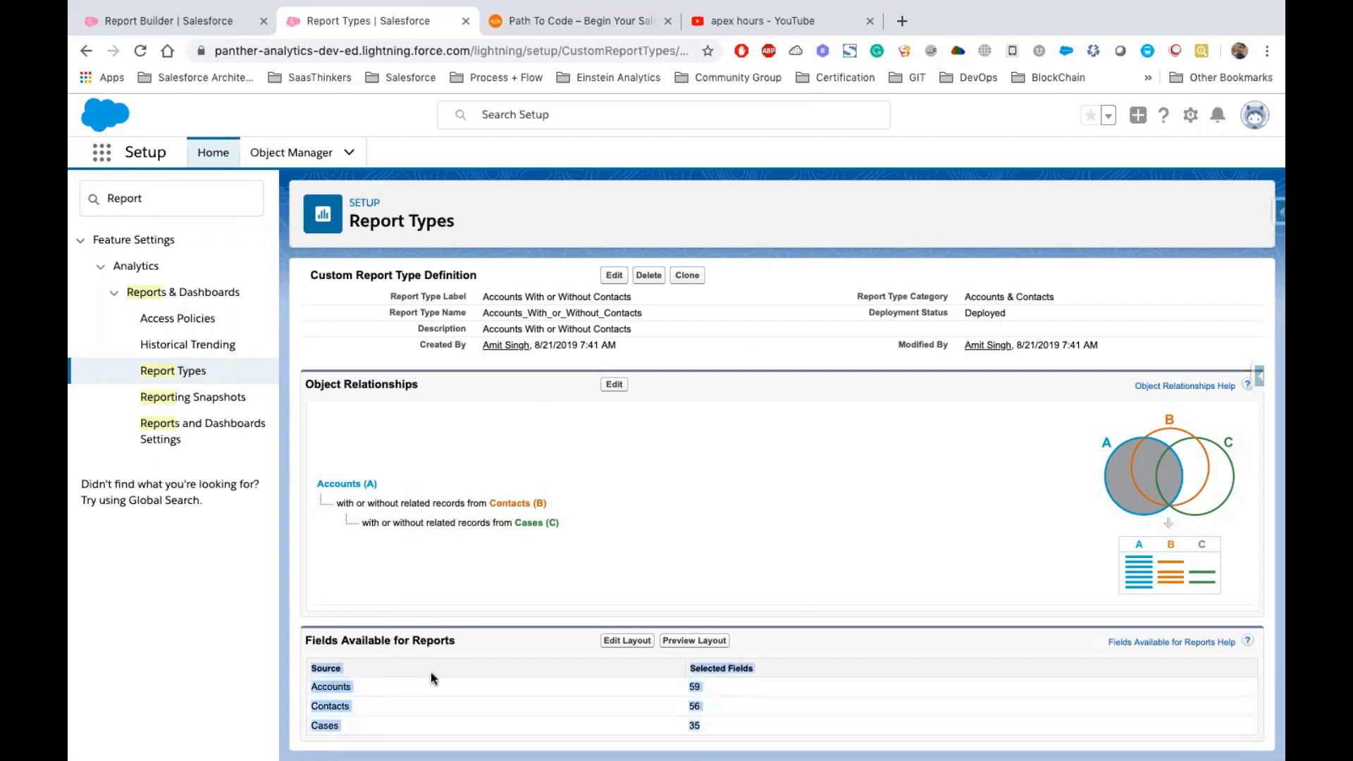
click(639, 685)
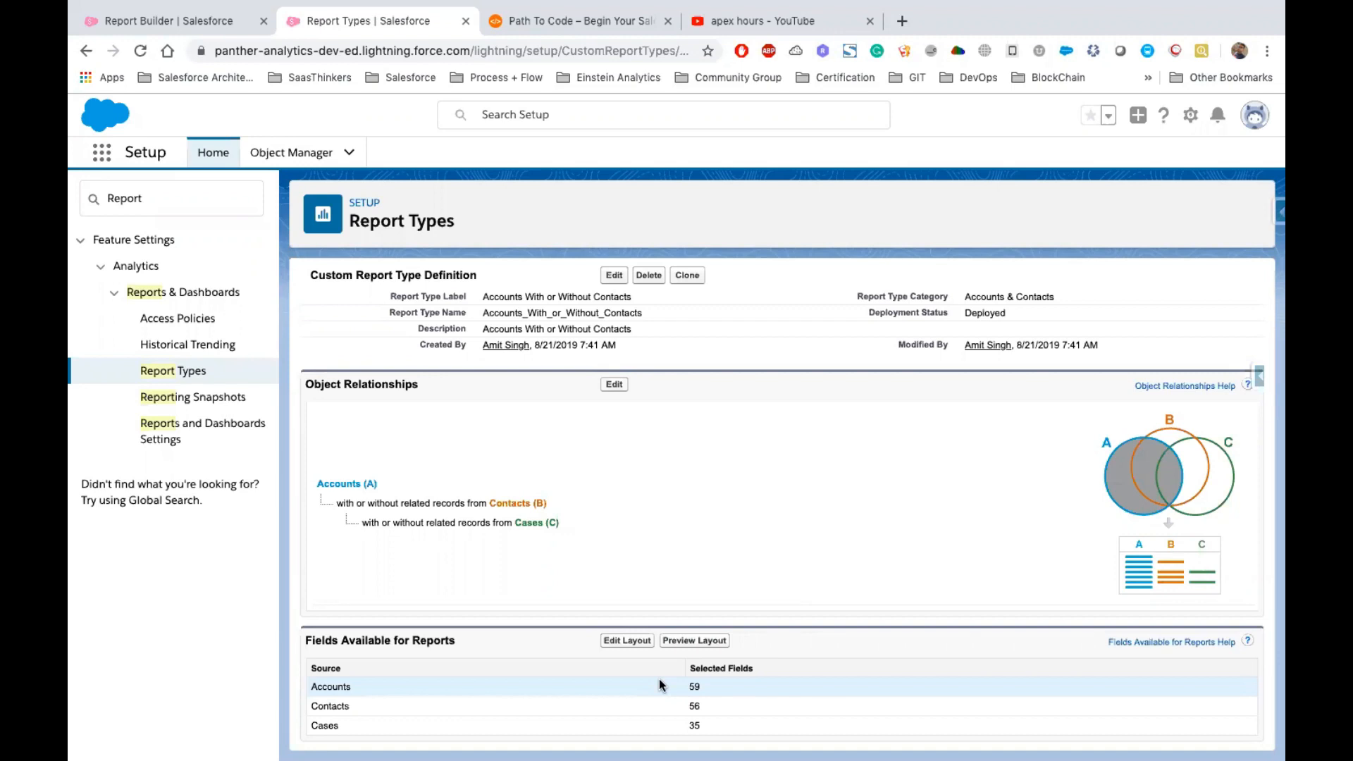
Open the field layout editor and page through the Accounts fields list
click(623, 641)
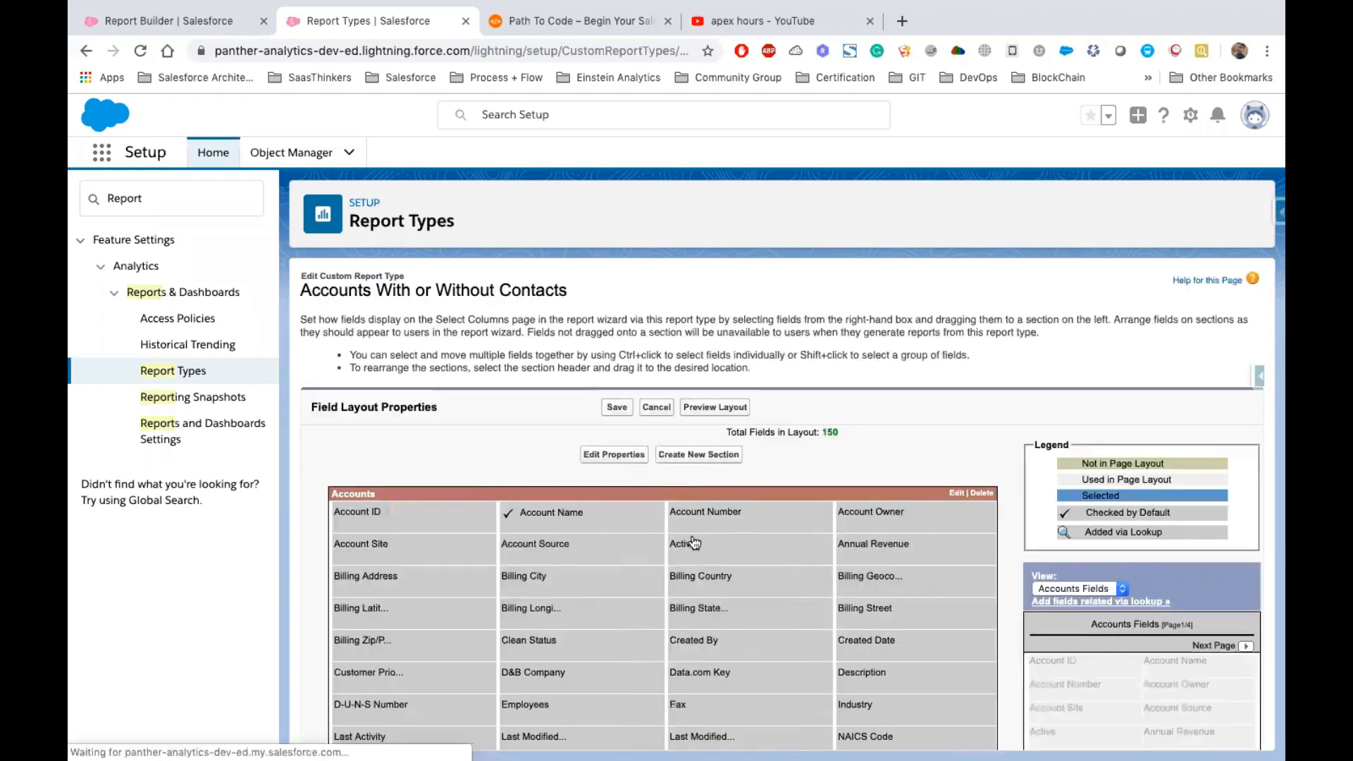
scroll(775, 493, down, 3)
scroll(1115, 468, down, 1)
scroll(1116, 468, up, 1)
click(1227, 395)
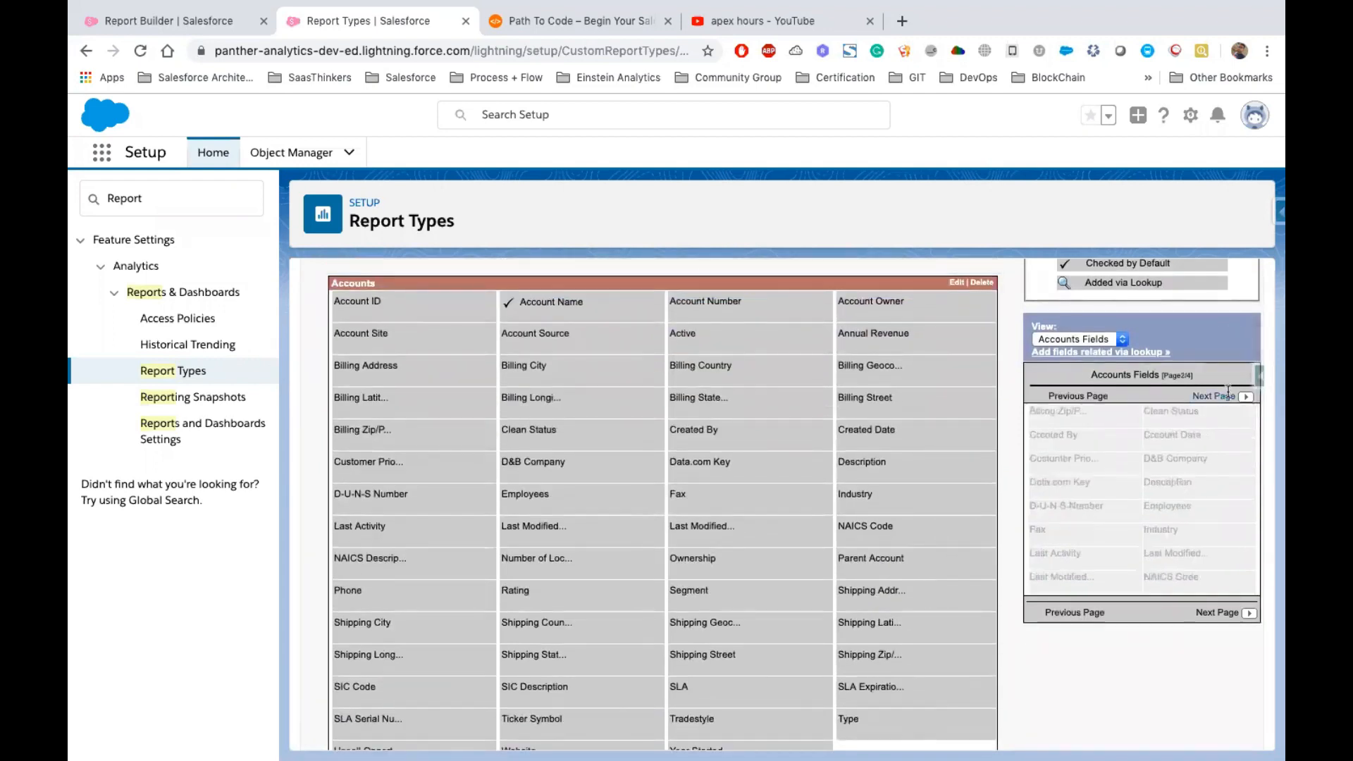
click(1227, 395)
click(1227, 395)
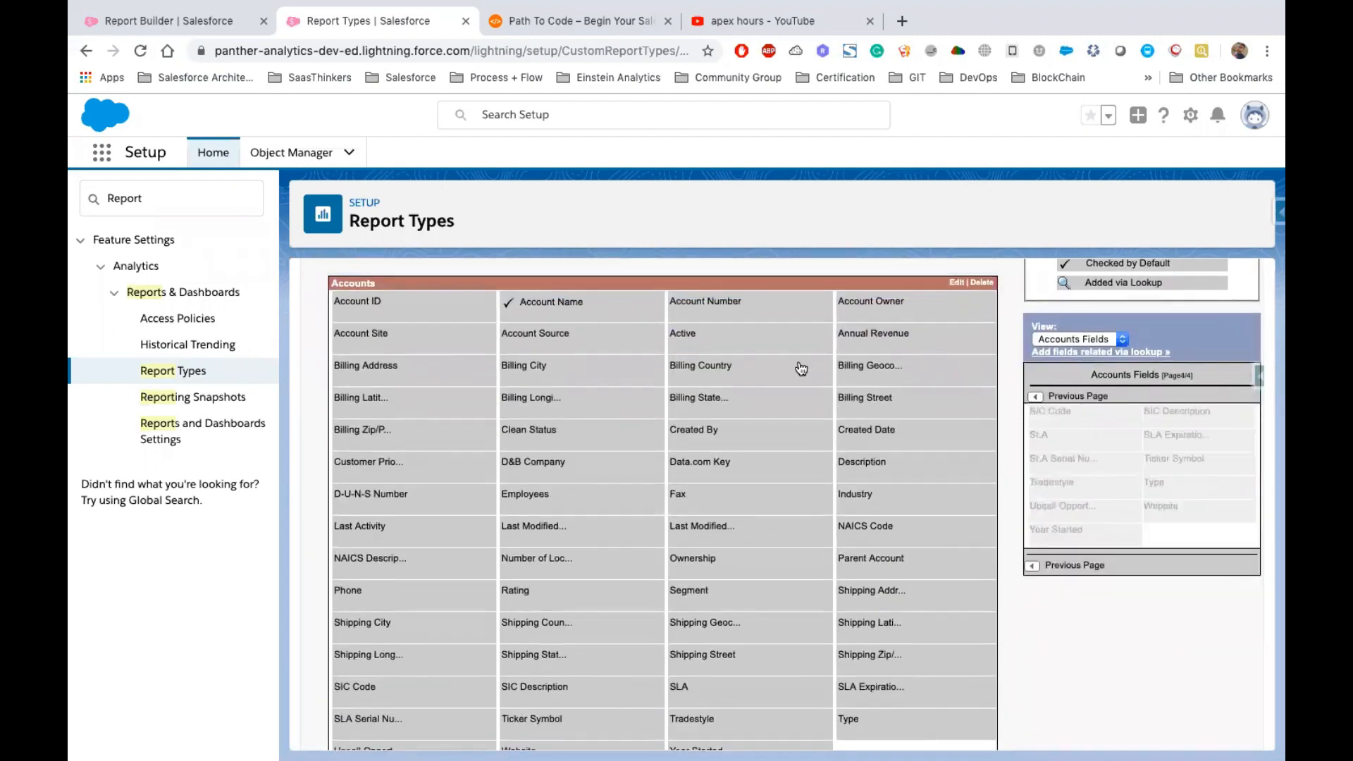
Switch the available fields to Contacts Fields and add the Contacts' Account Name field to the Accounts section
scroll(820, 604, down, 2)
scroll(823, 604, up, 3)
scroll(822, 604, up, 1)
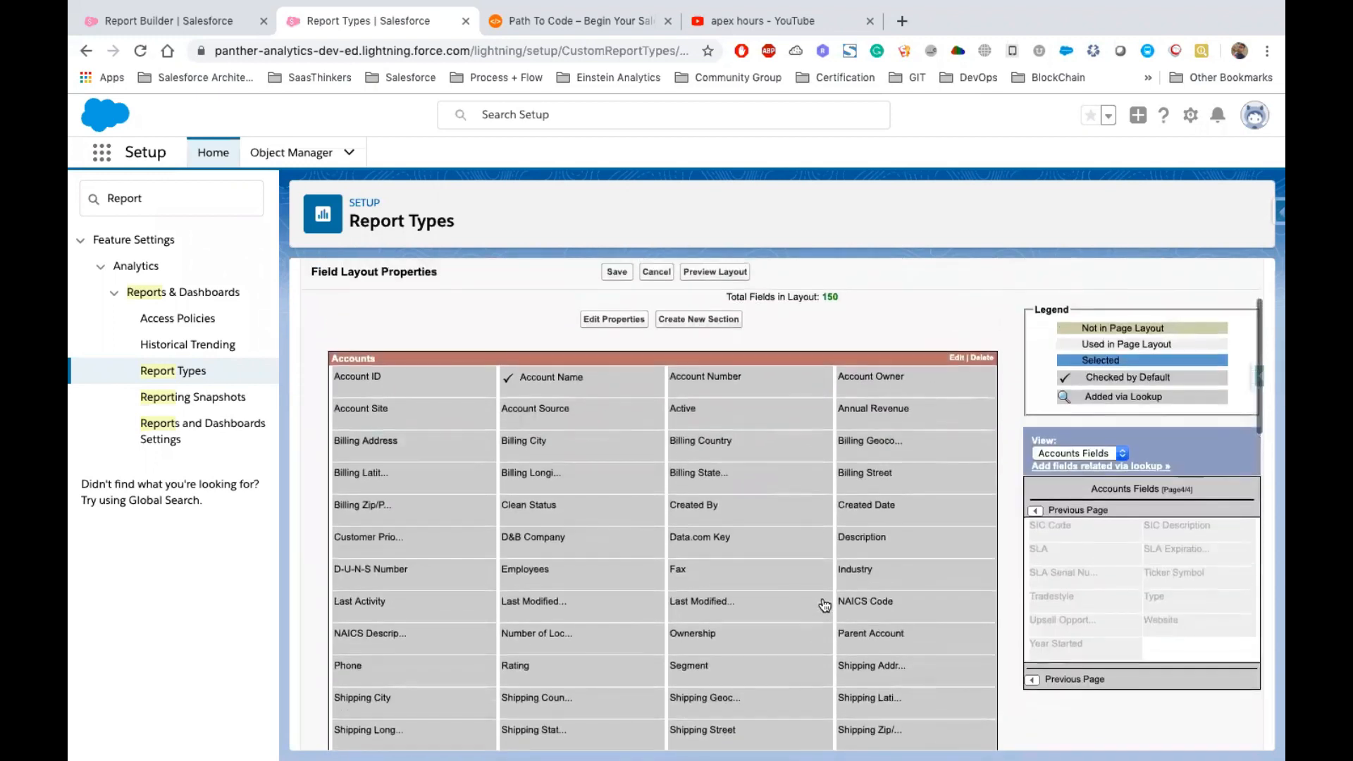
scroll(823, 605, down, 4)
click(1078, 340)
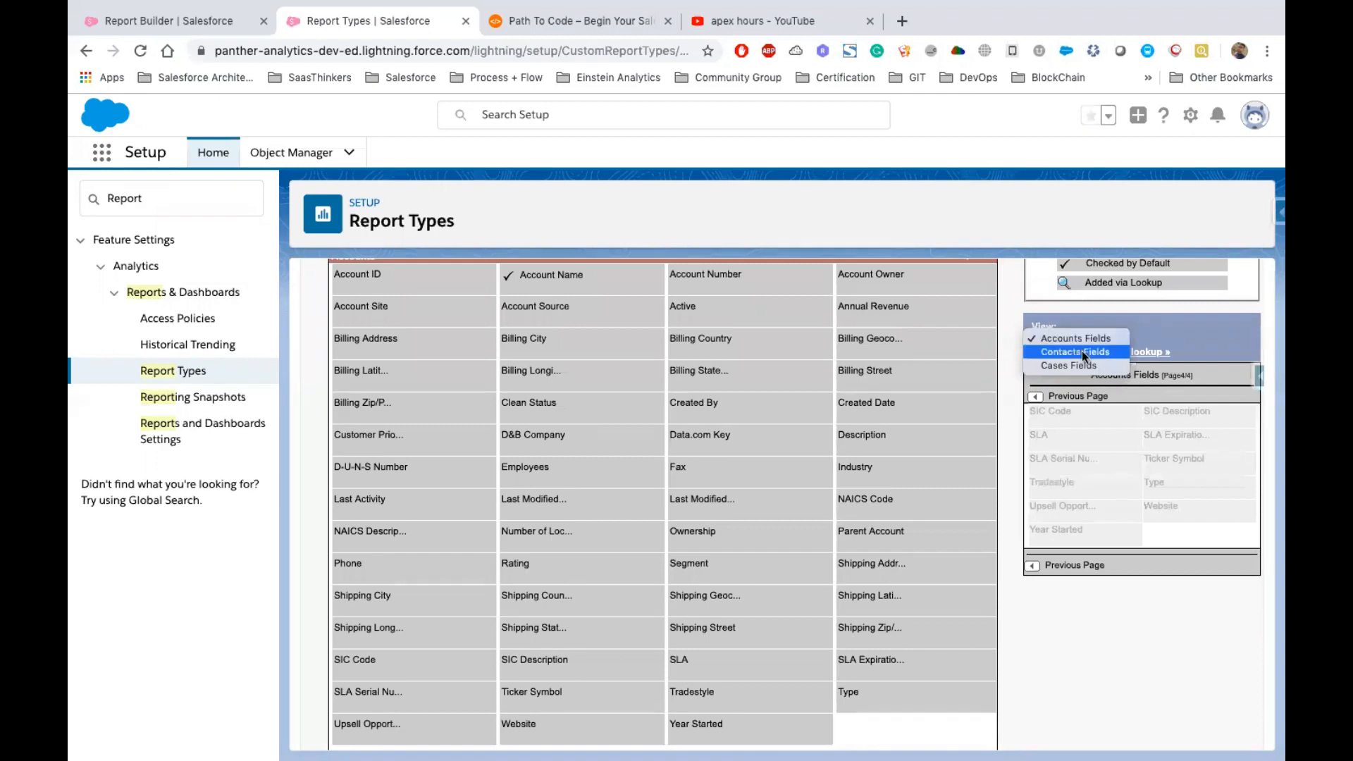
click(1080, 351)
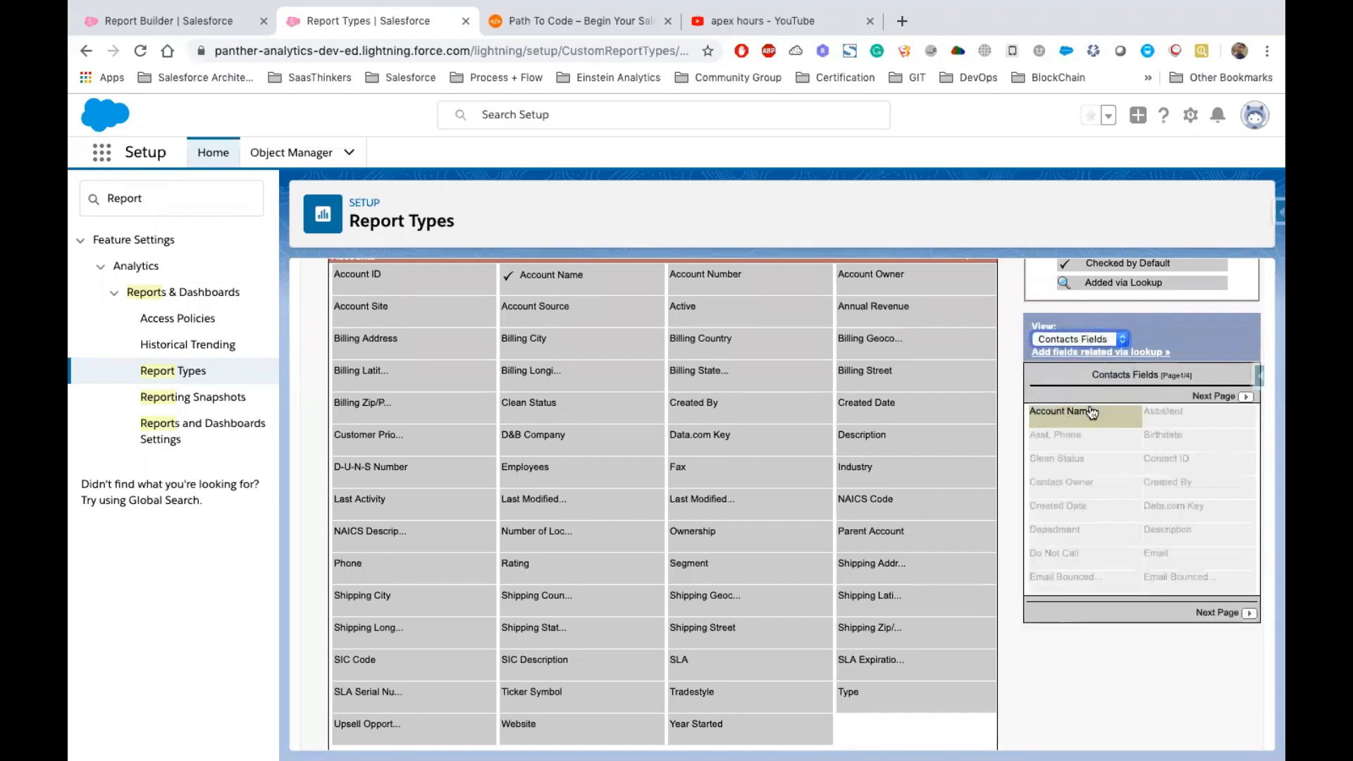
scroll(875, 551, down, 2)
scroll(875, 551, down, 3)
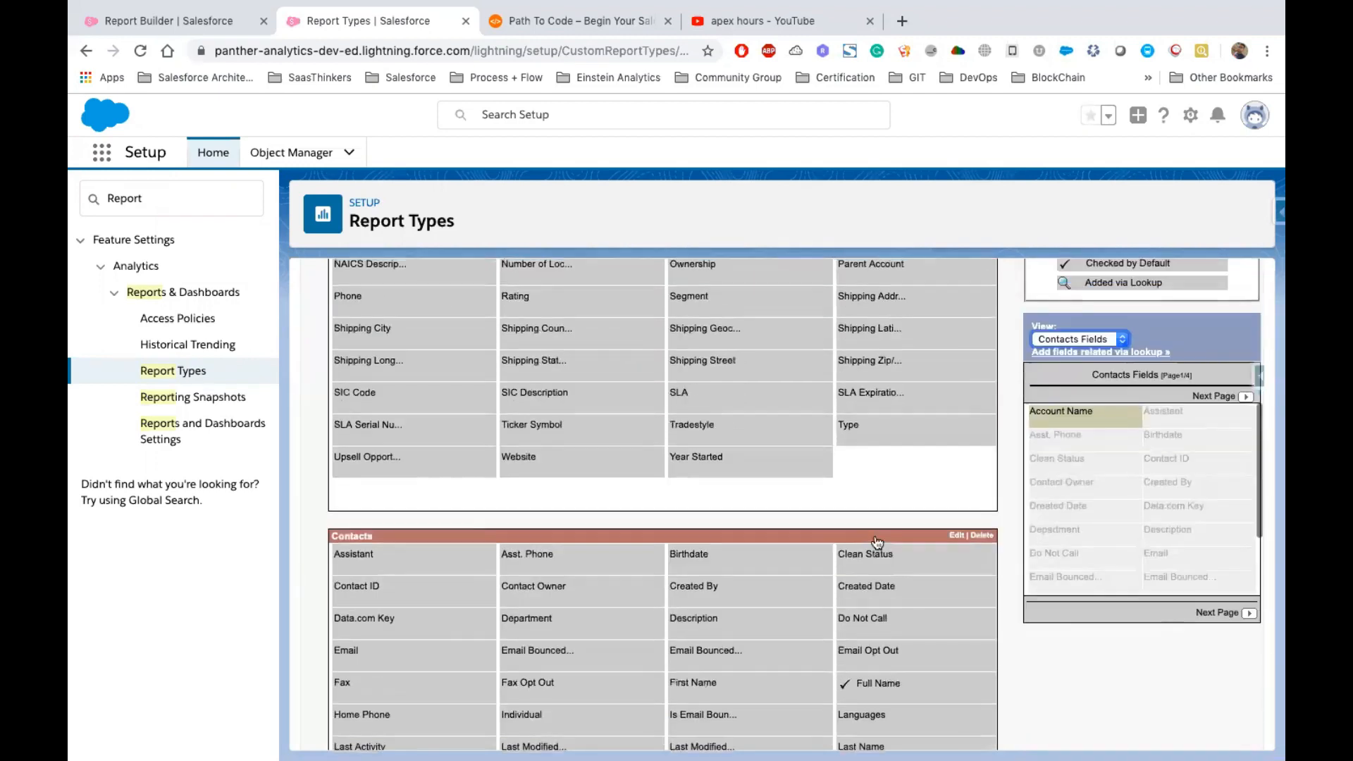
mouse_move(1074, 410)
mouse_down()
mouse_move(878, 470)
mouse_move(1059, 430)
mouse_up()
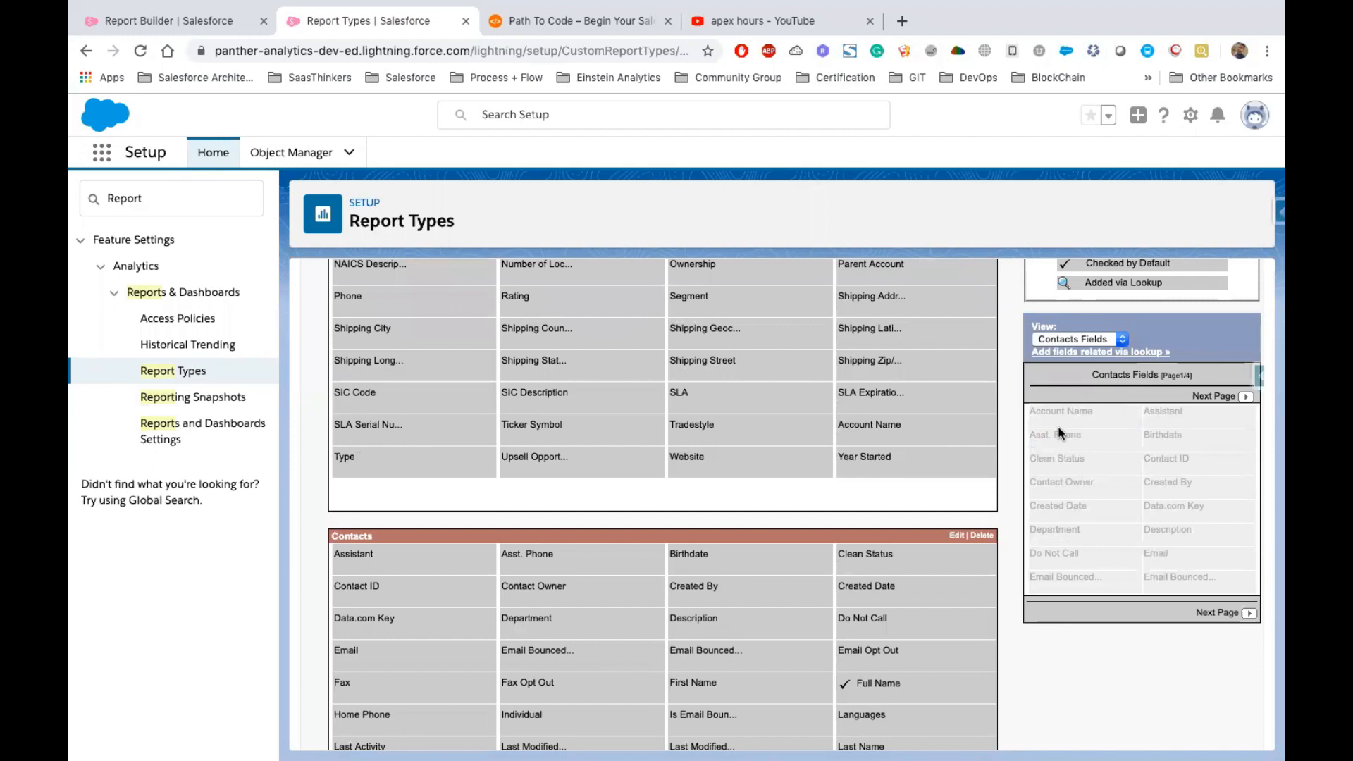
Add all Contact Owner fields via lookup to the Contacts section of the layout
scroll(1057, 423, up, 3)
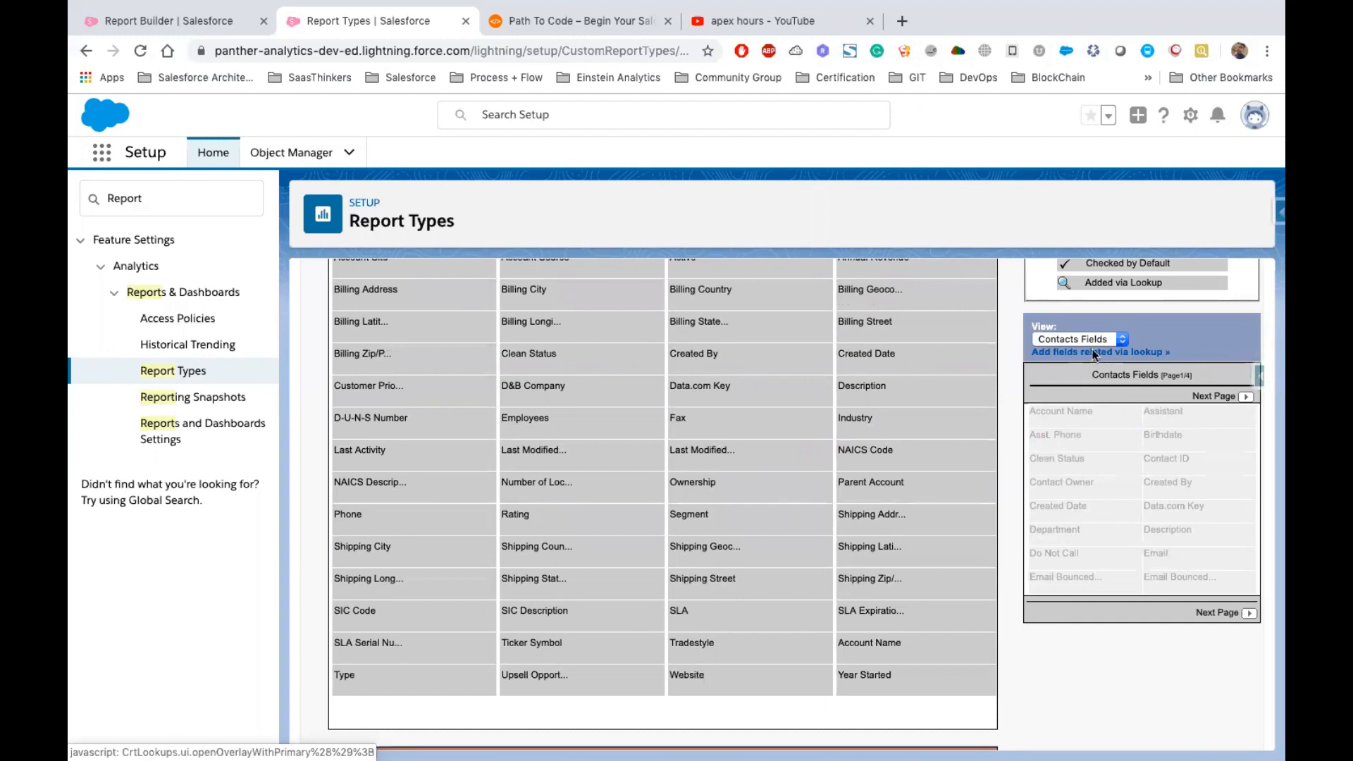
click(1095, 353)
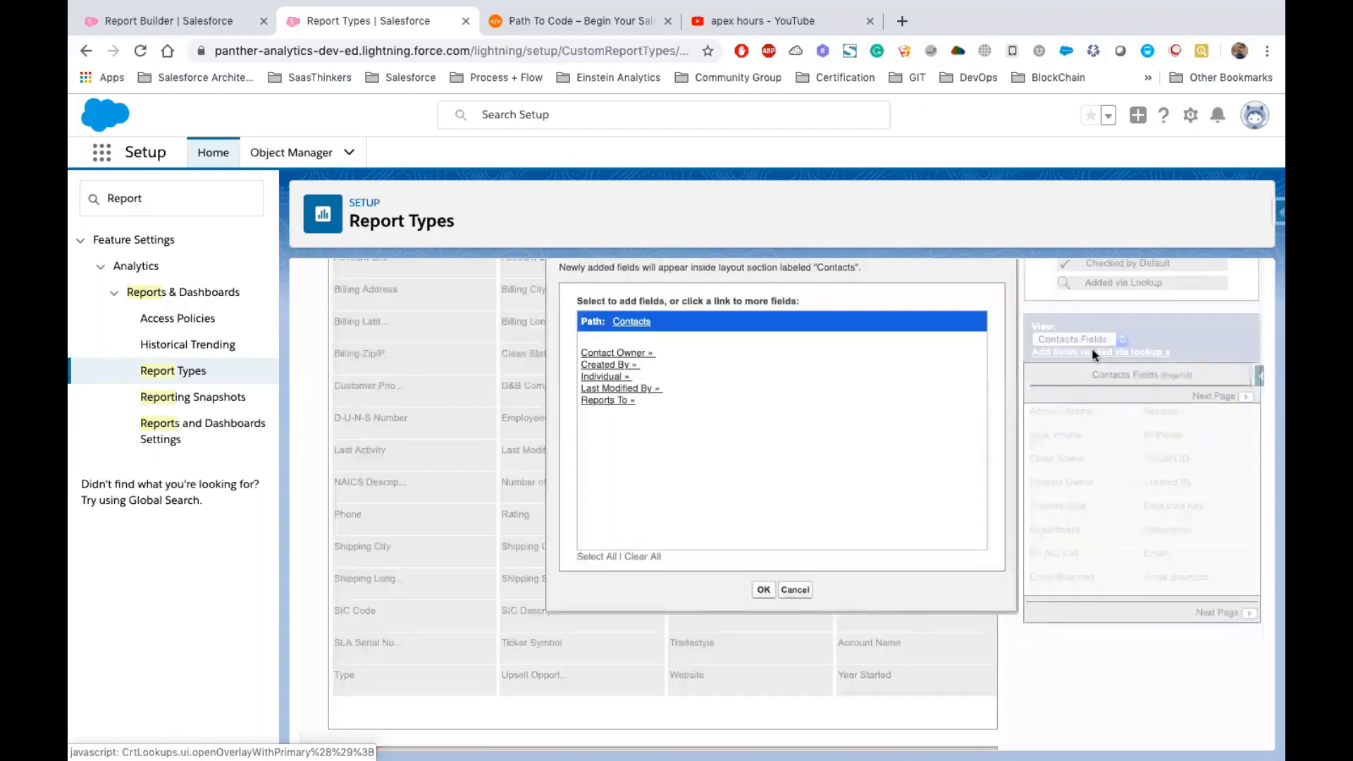
click(600, 352)
scroll(633, 453, down, 3)
scroll(633, 453, down, 6)
scroll(633, 453, up, 4)
scroll(632, 454, up, 9)
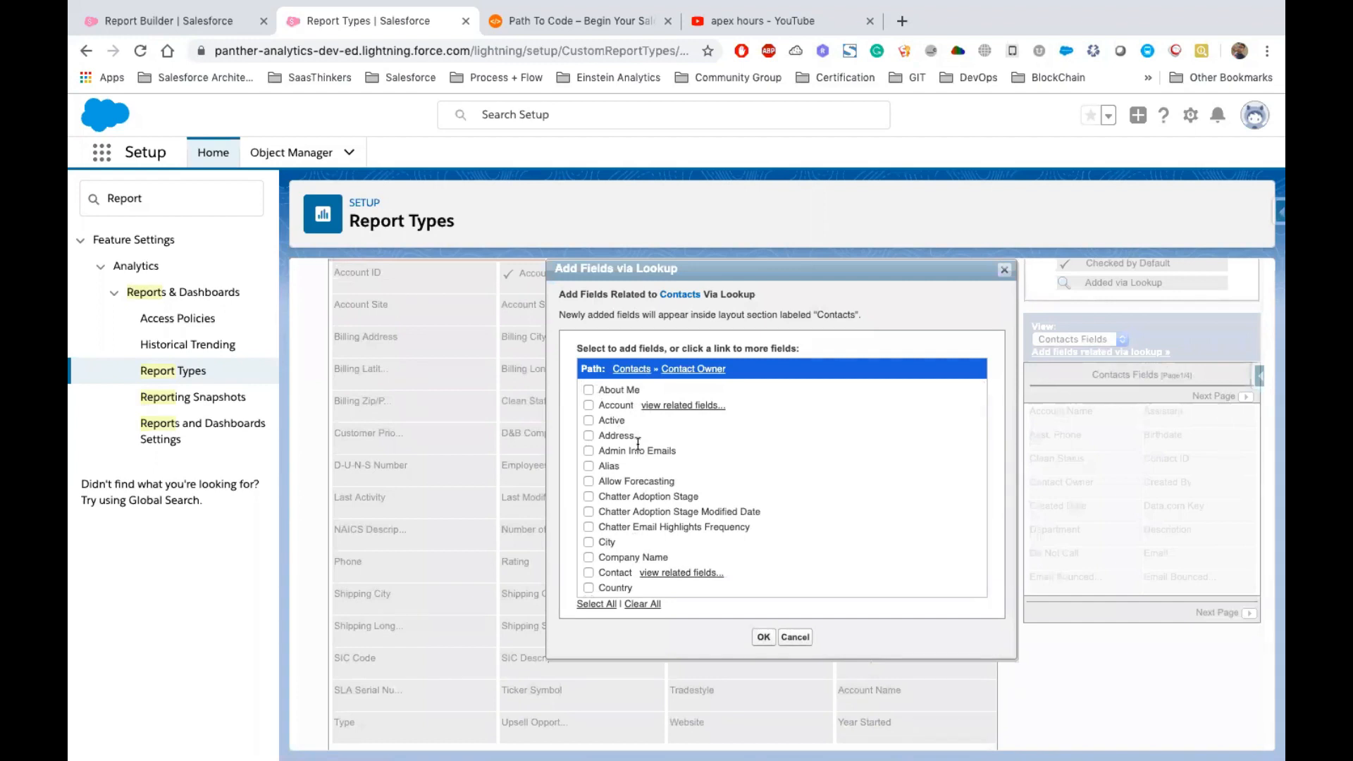
click(596, 604)
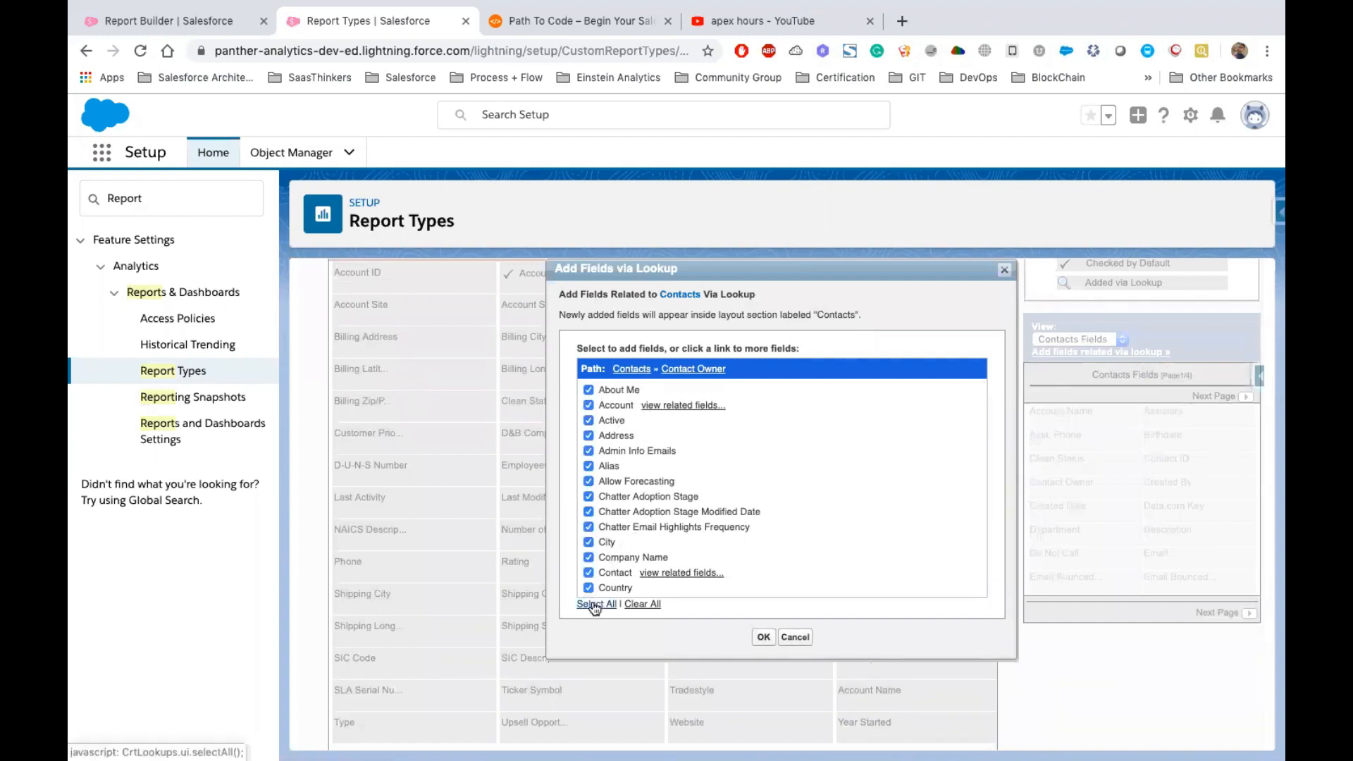
click(763, 638)
Change the Account Owner field's display label to Account Leader
scroll(818, 517, down, 5)
scroll(818, 522, up, 10)
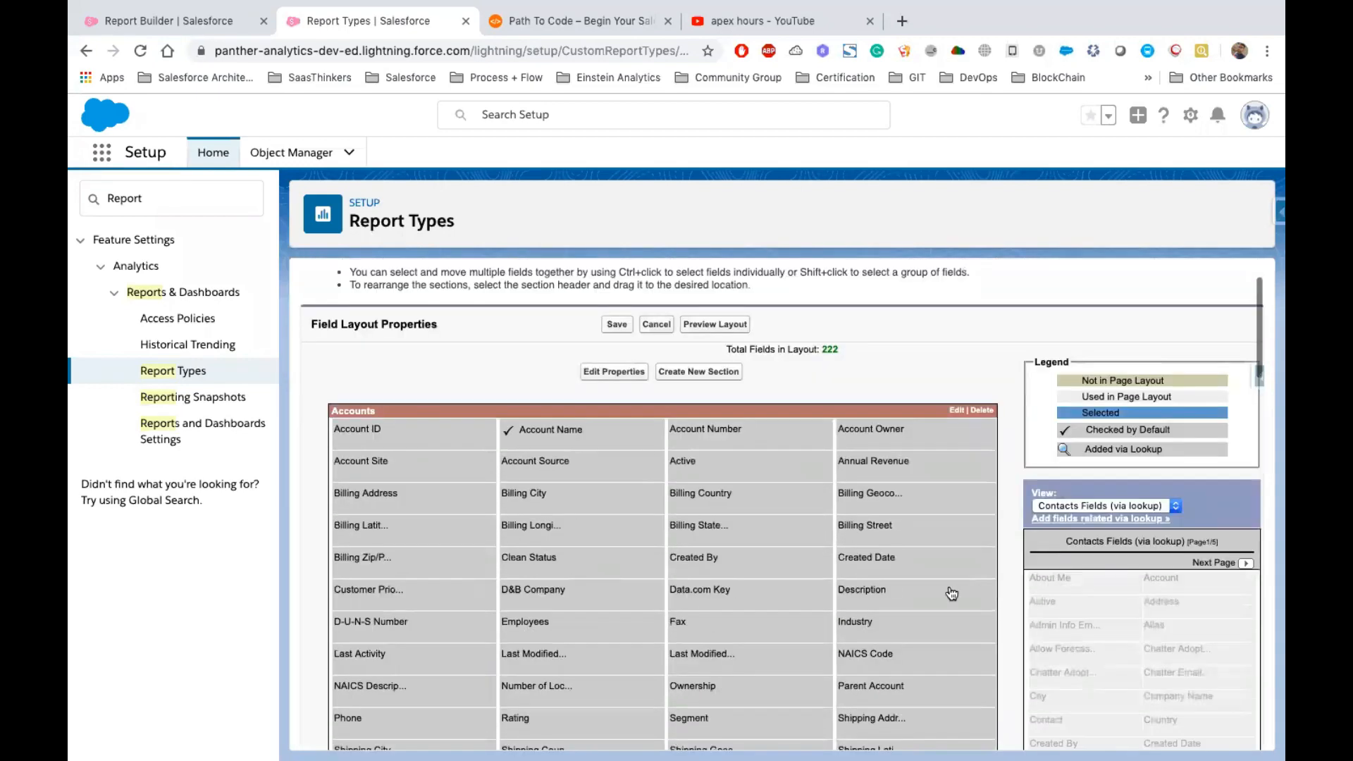
scroll(757, 551, down, 1)
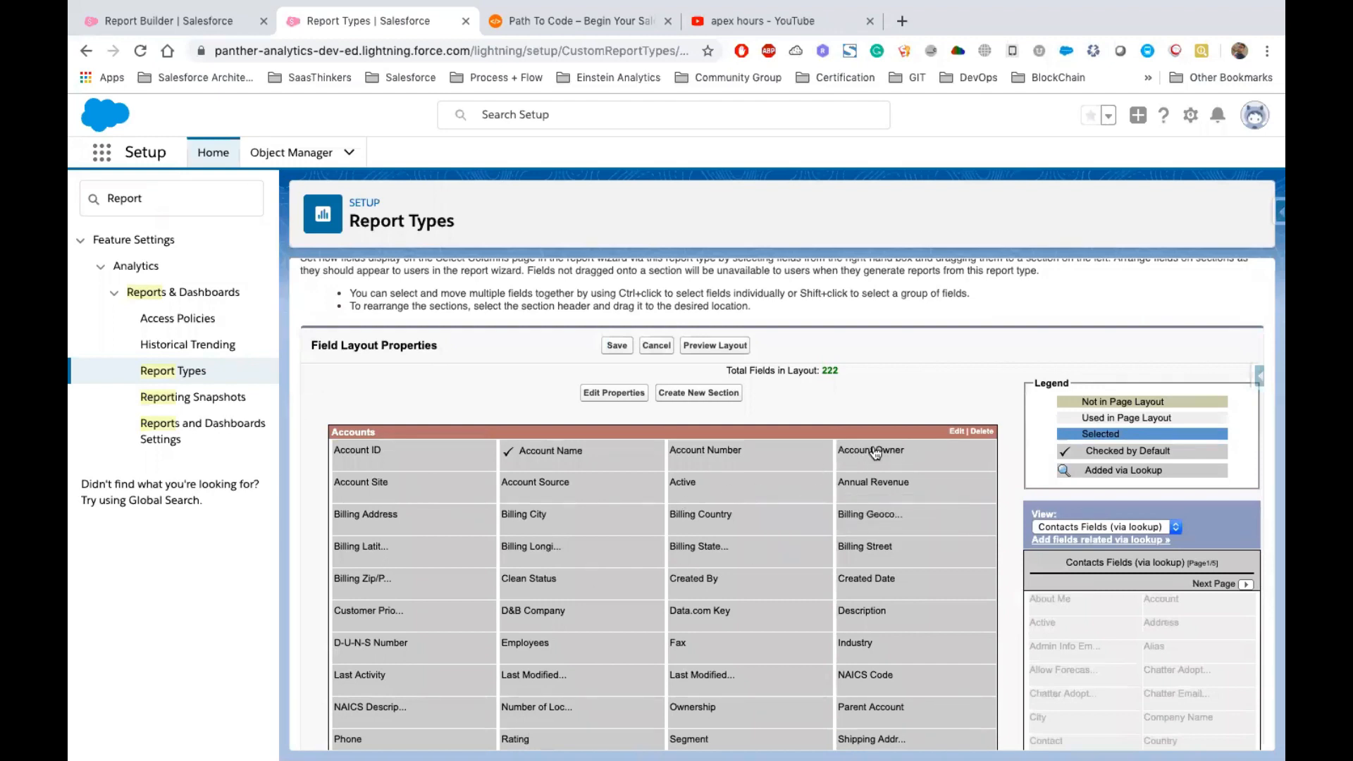
mouse_move(874, 454)
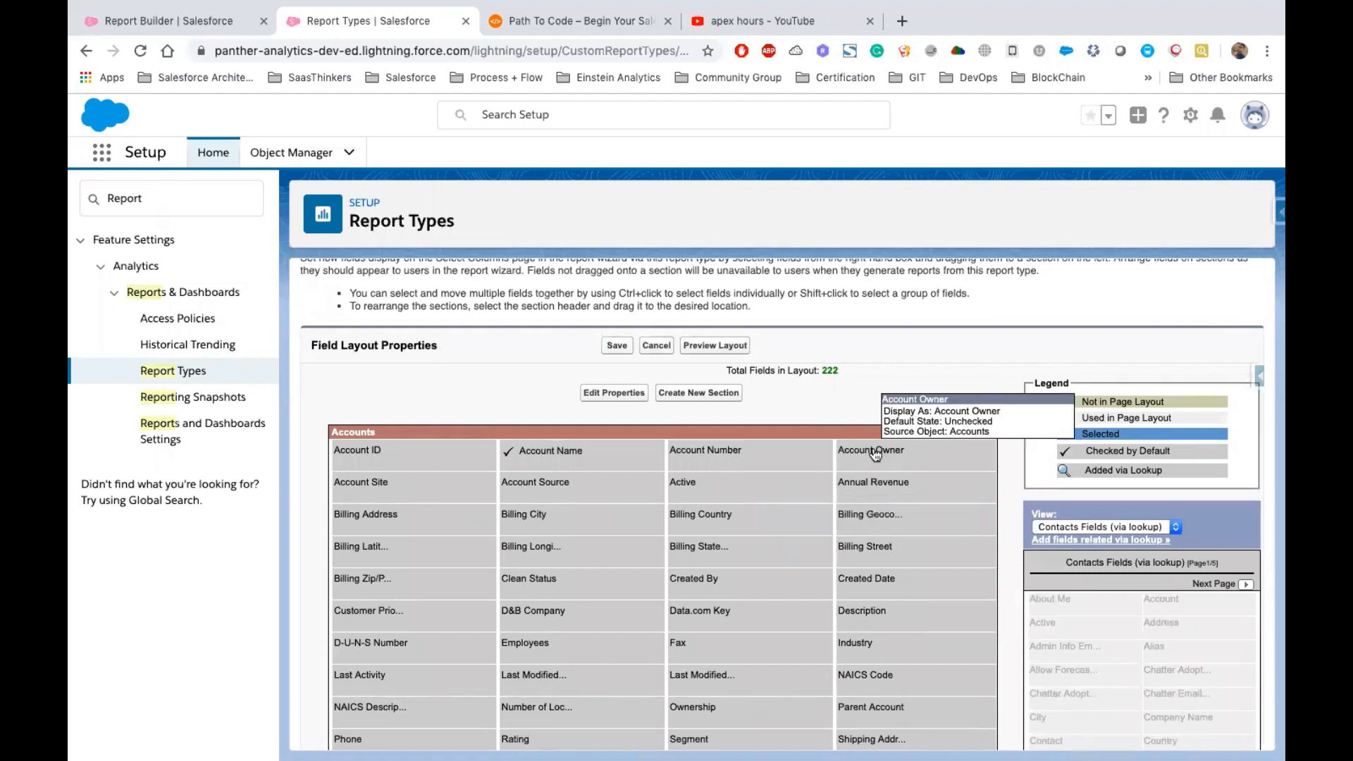
click(874, 451)
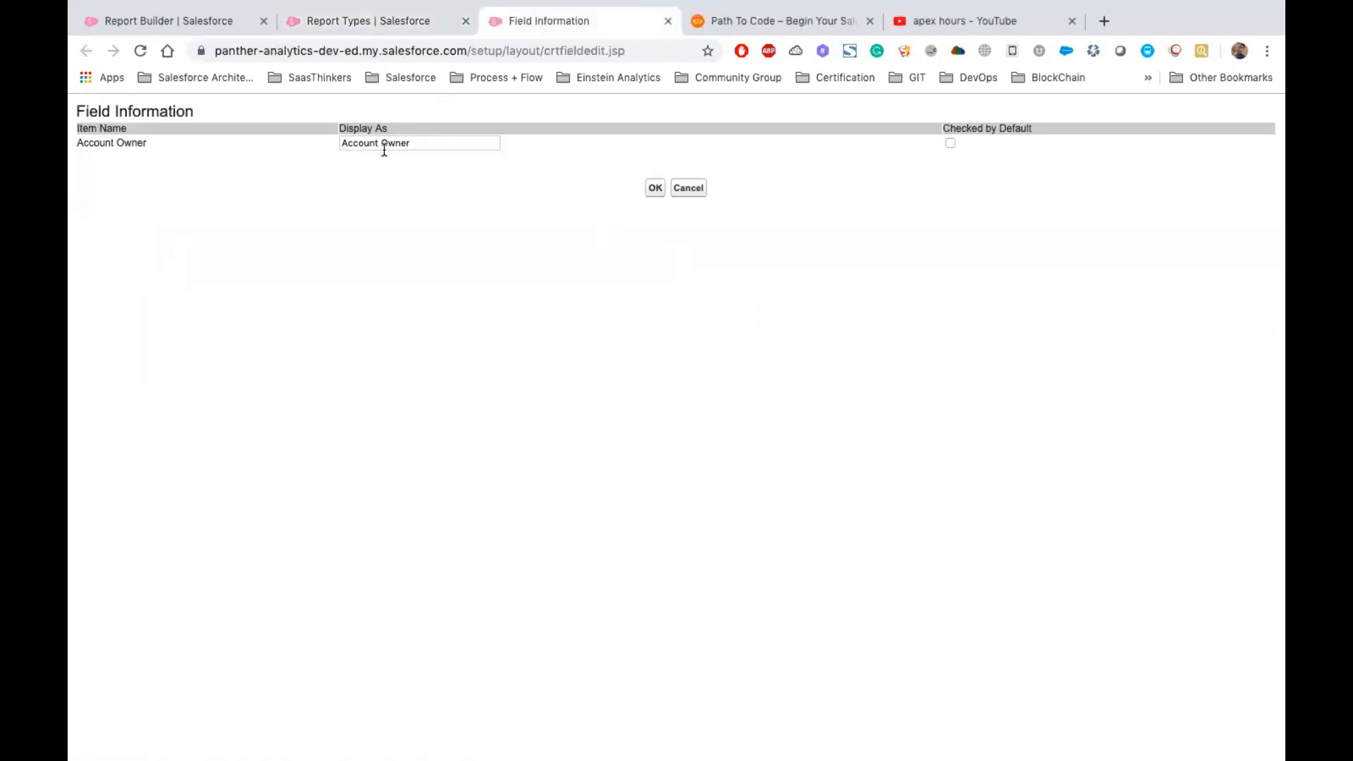
click(426, 140)
triple_click(385, 127)
double_click(397, 143)
text(Le)
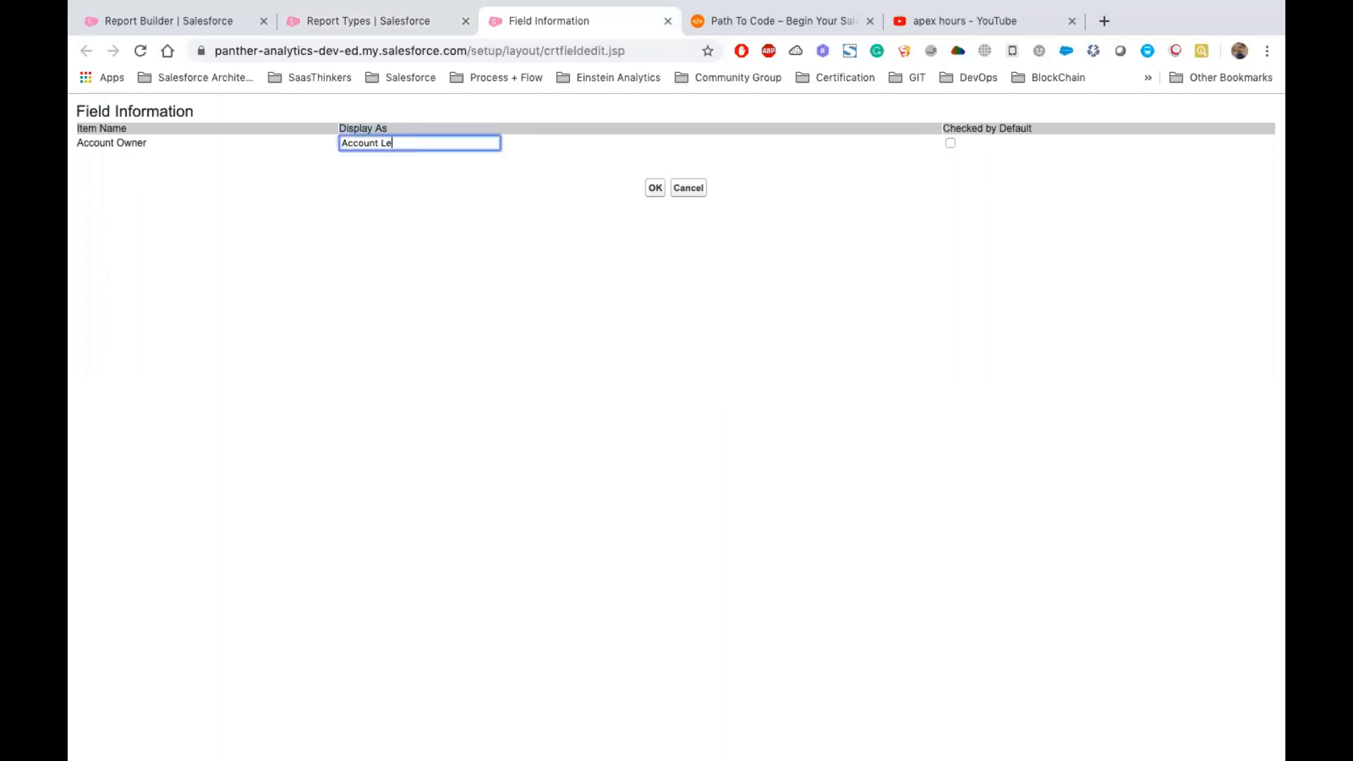
click(654, 188)
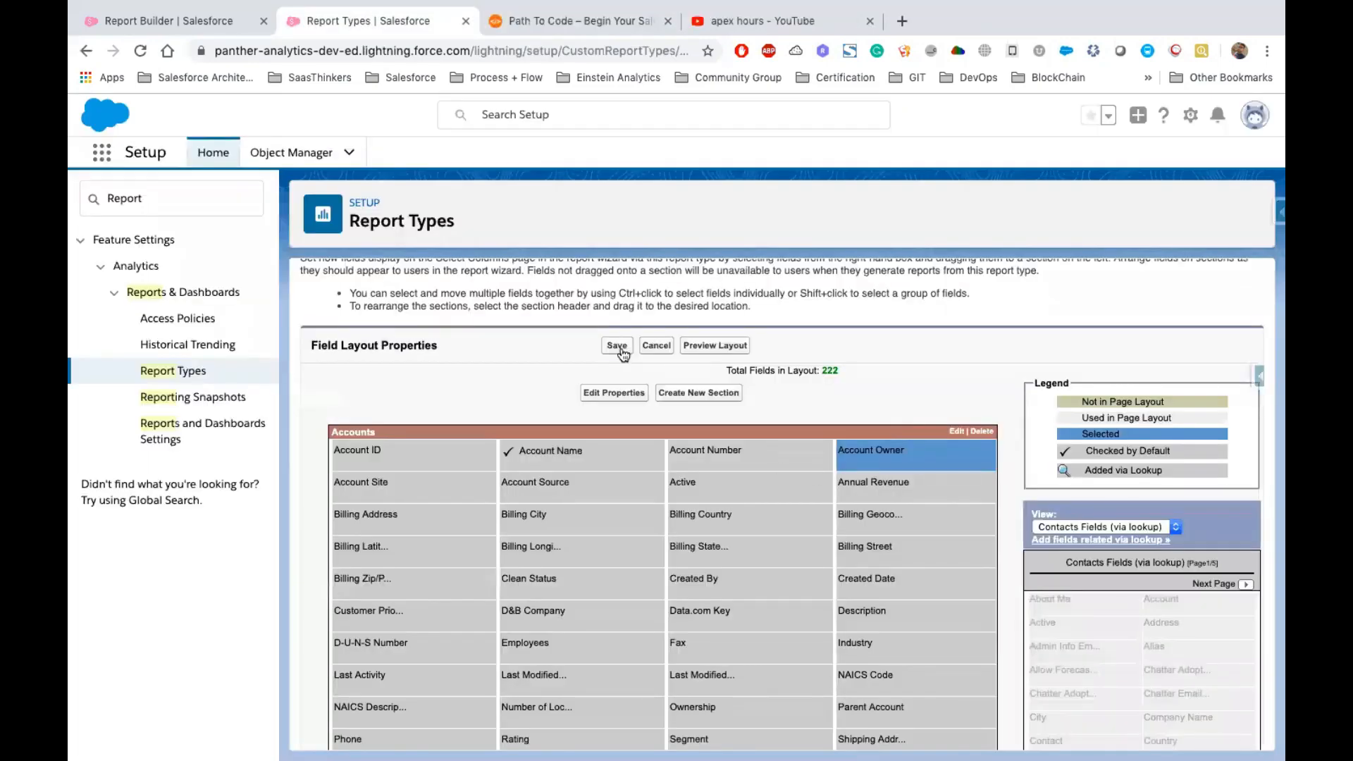
Save the field layout of the custom report type
click(617, 346)
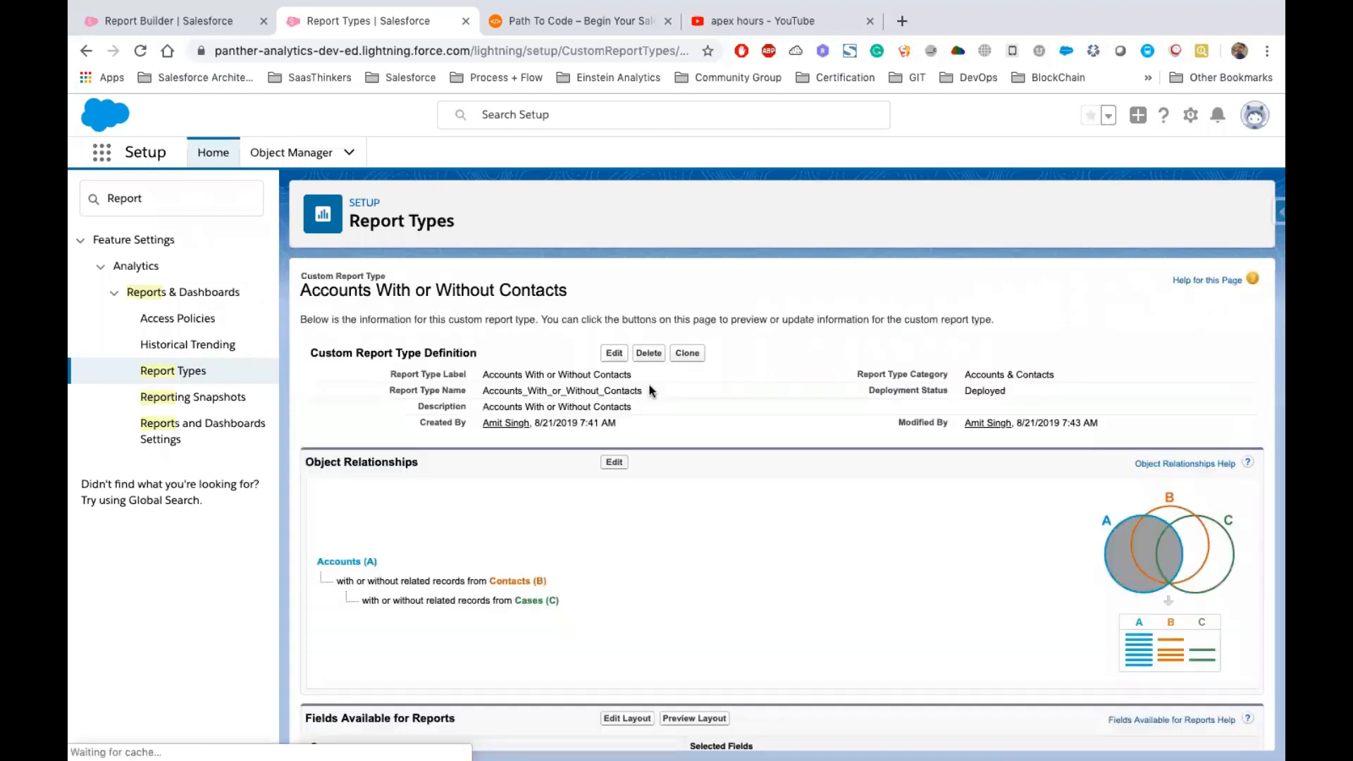
drag(485, 374, 645, 376)
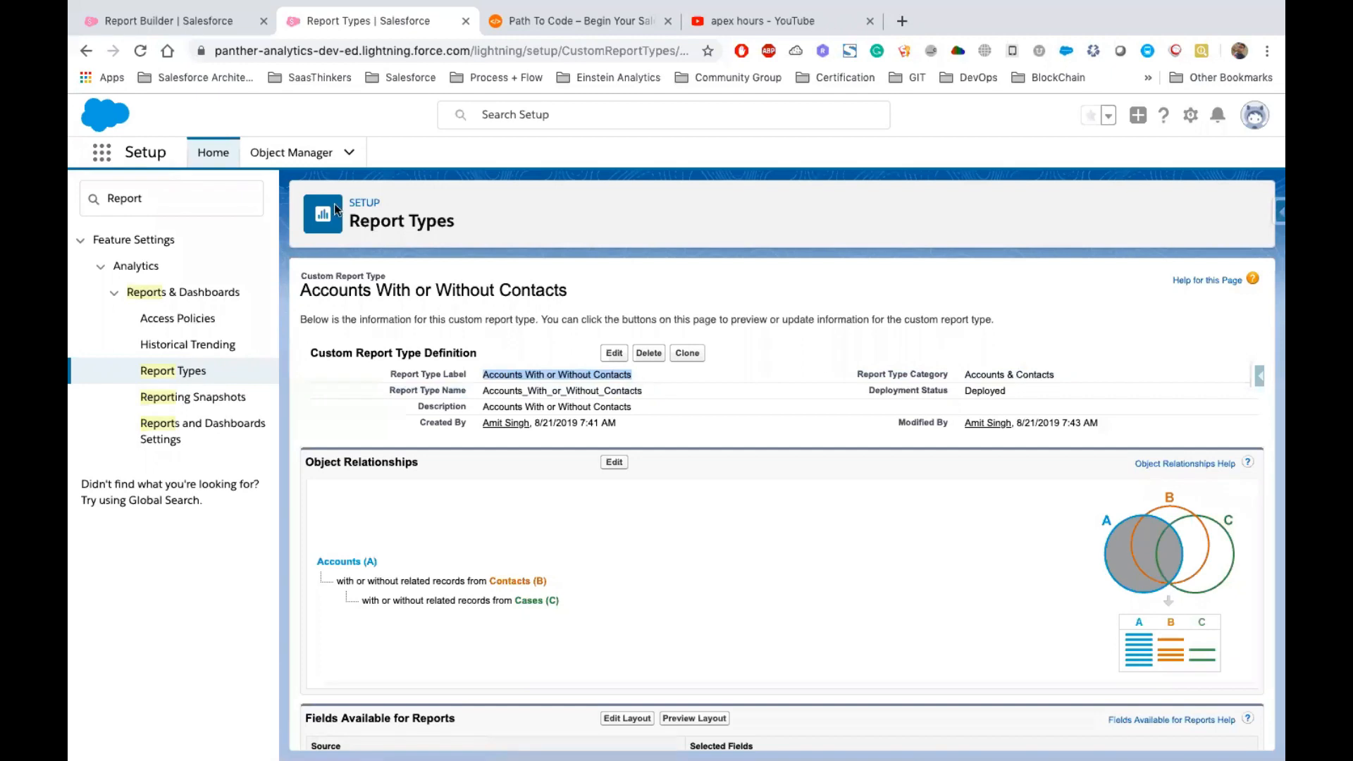
Return to the report builder and discard the unsaved accounts report
click(185, 21)
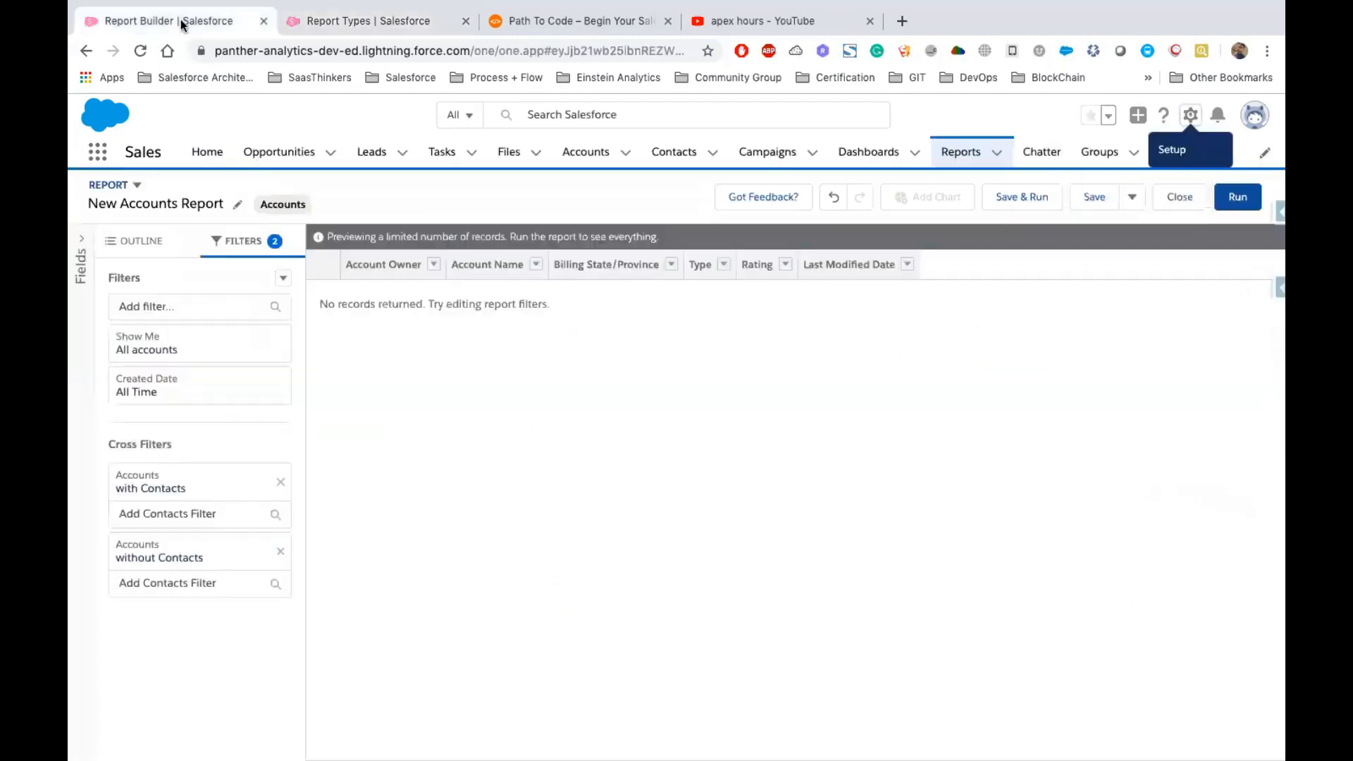
click(961, 152)
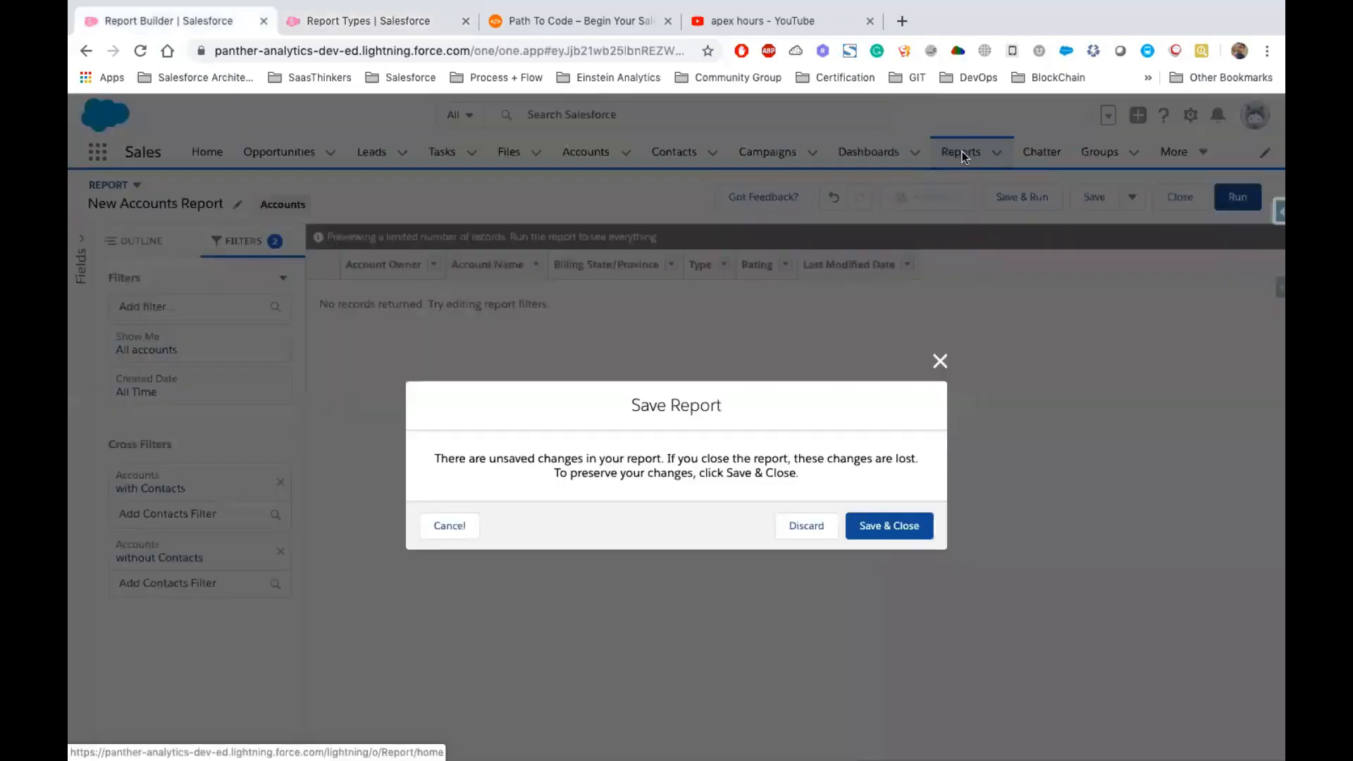
click(789, 530)
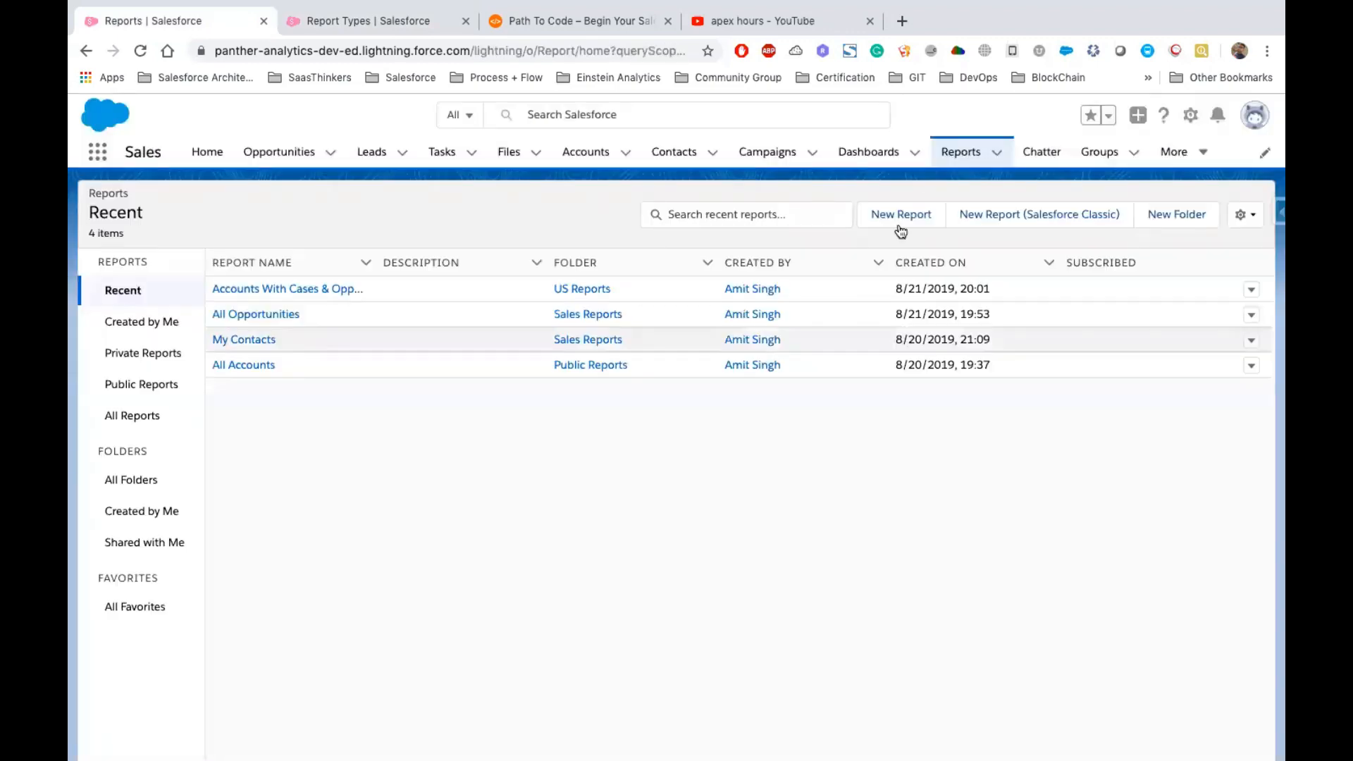
Start a new report using the Accounts With or Without Contacts report type
click(901, 214)
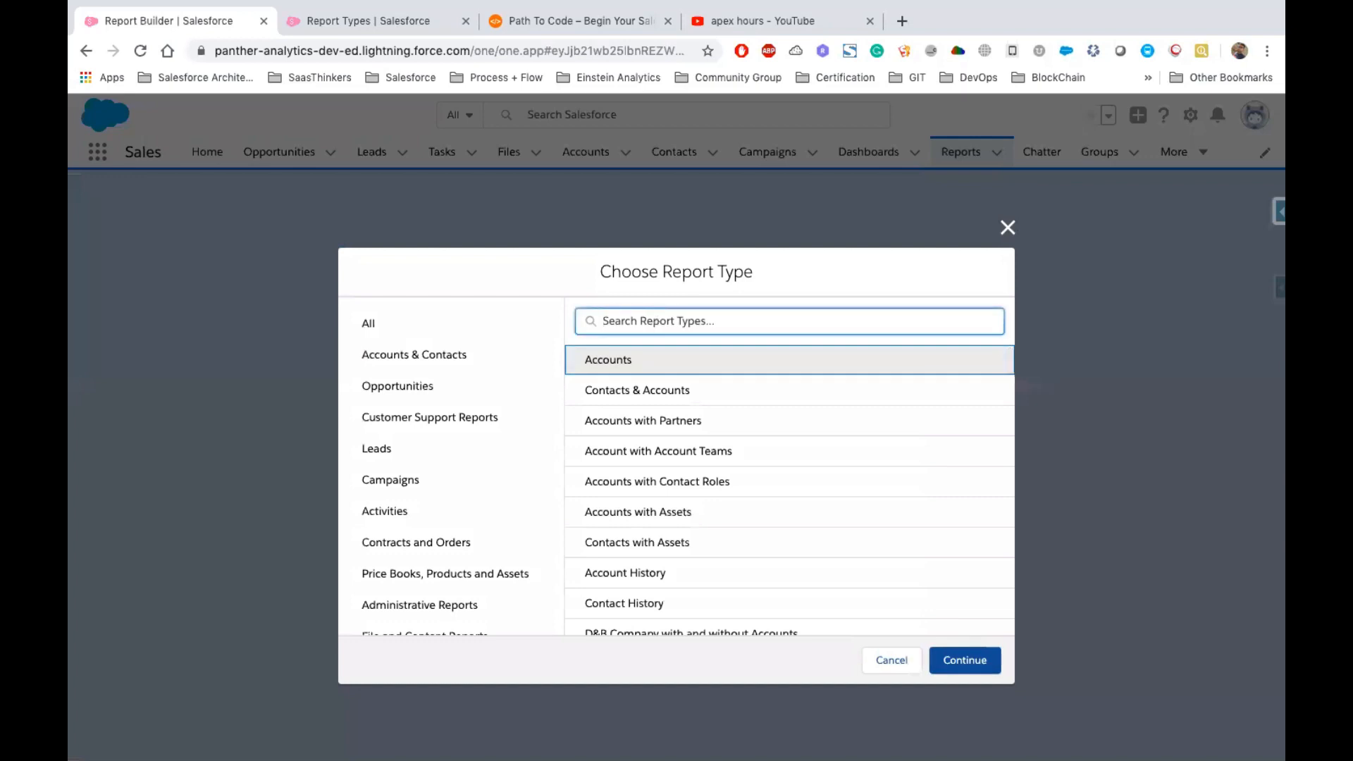
text(Account)
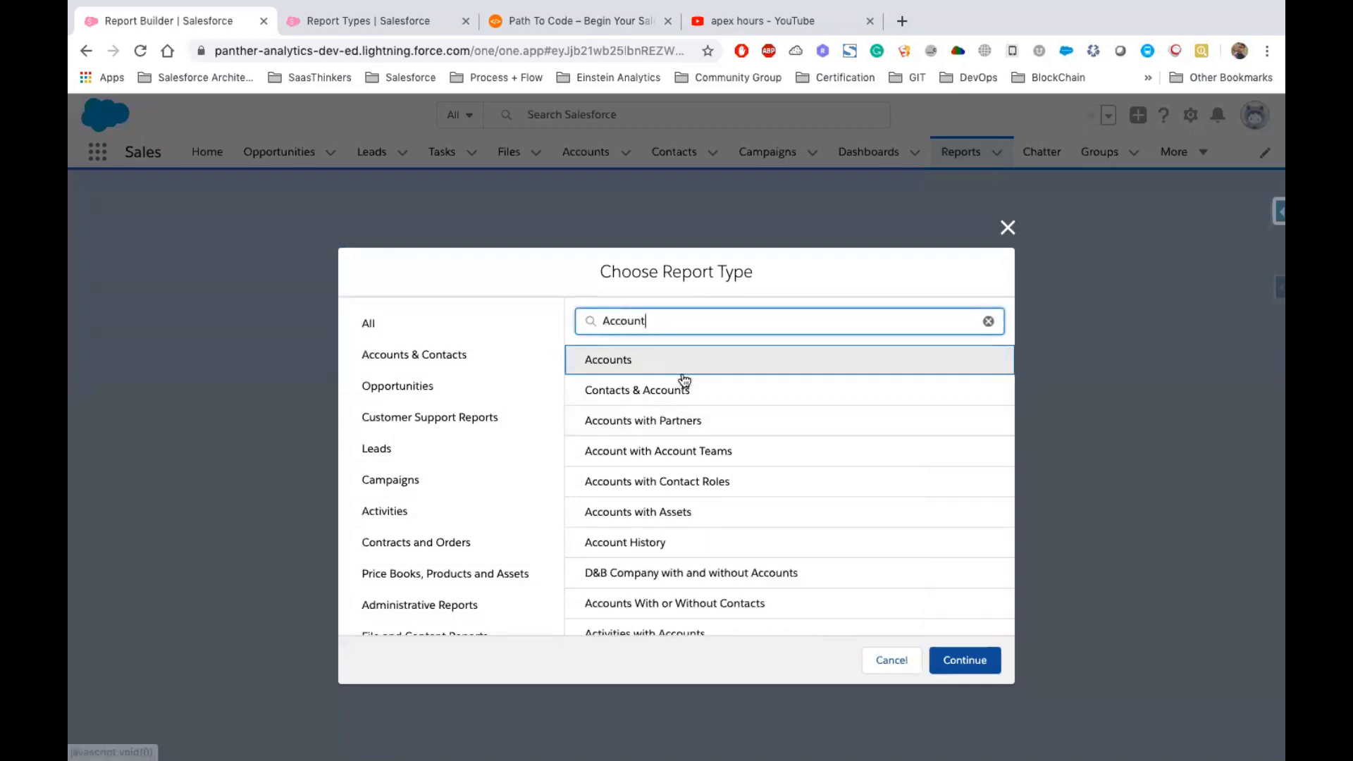
text(s wi)
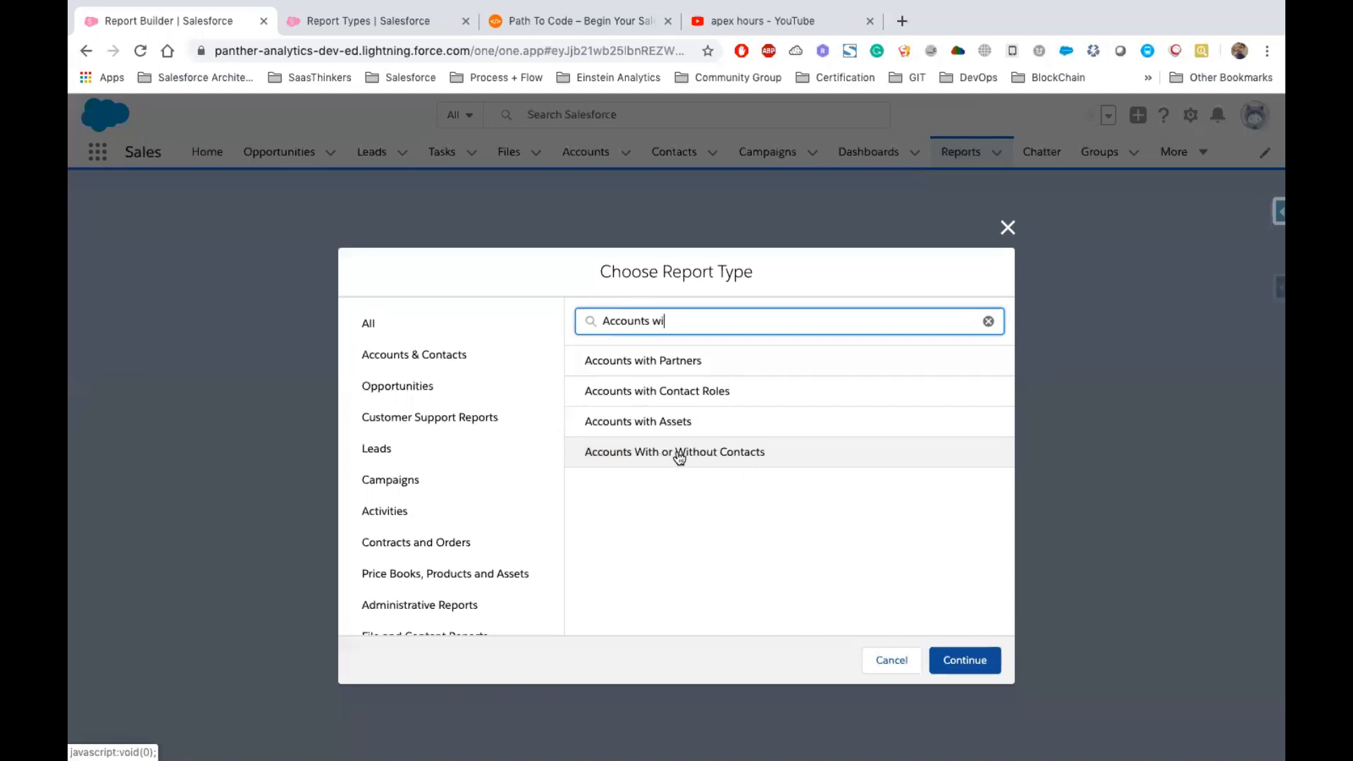
click(678, 456)
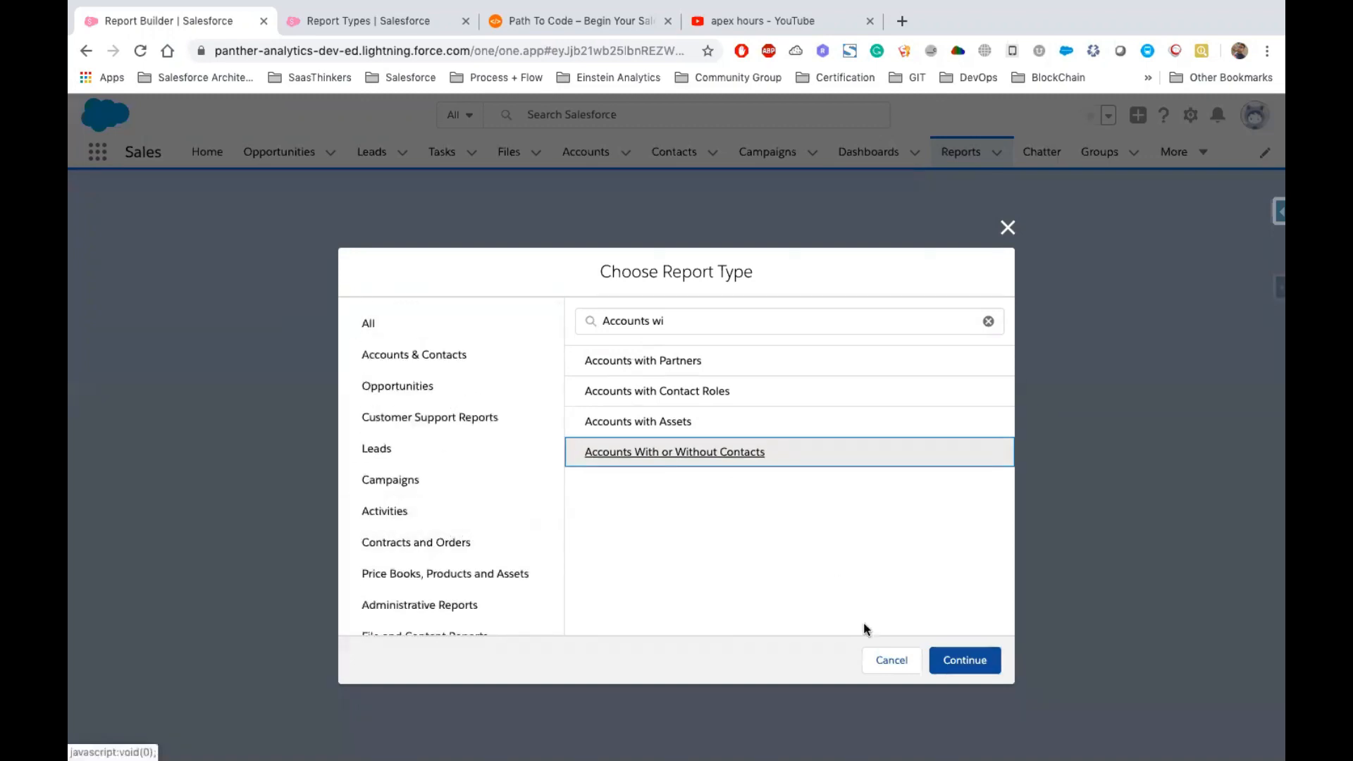
click(964, 666)
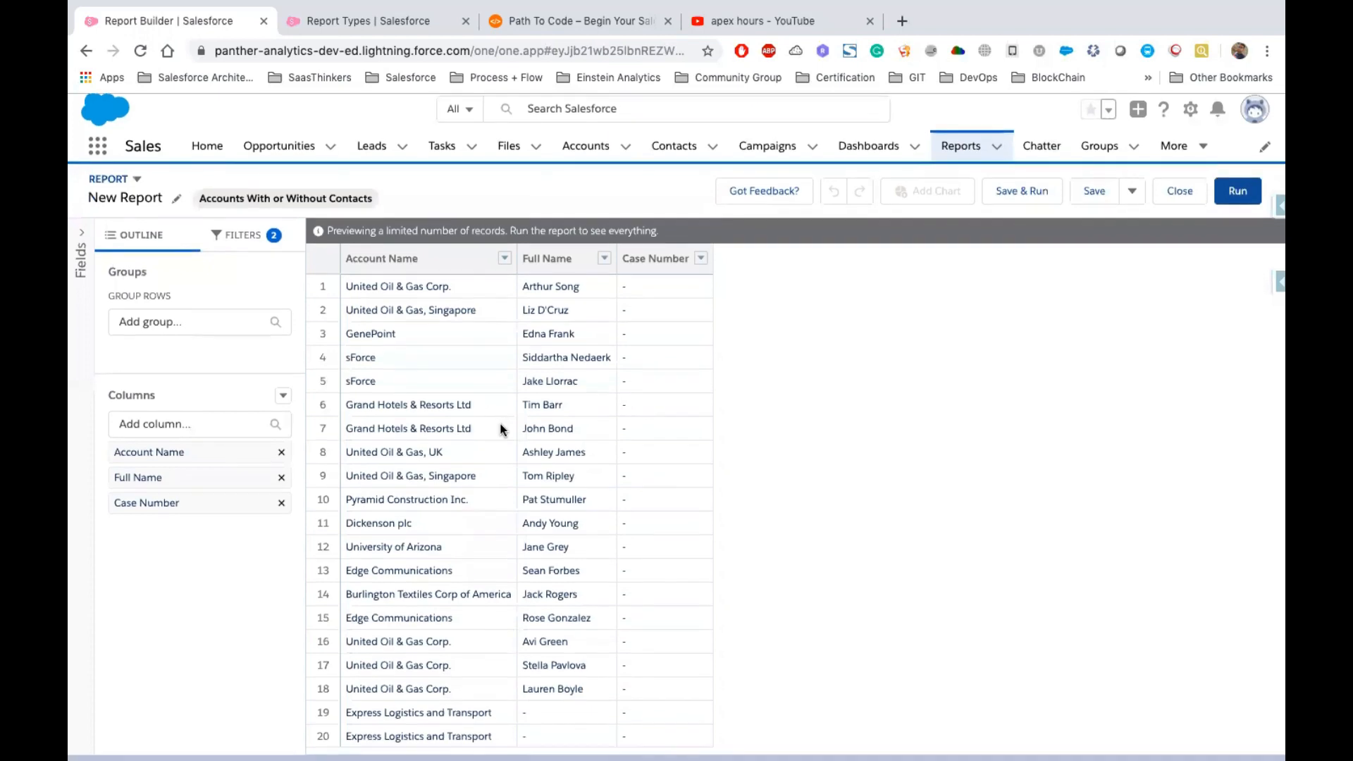
Browse the report's field folders and add the Account Leader field as a column
click(80, 248)
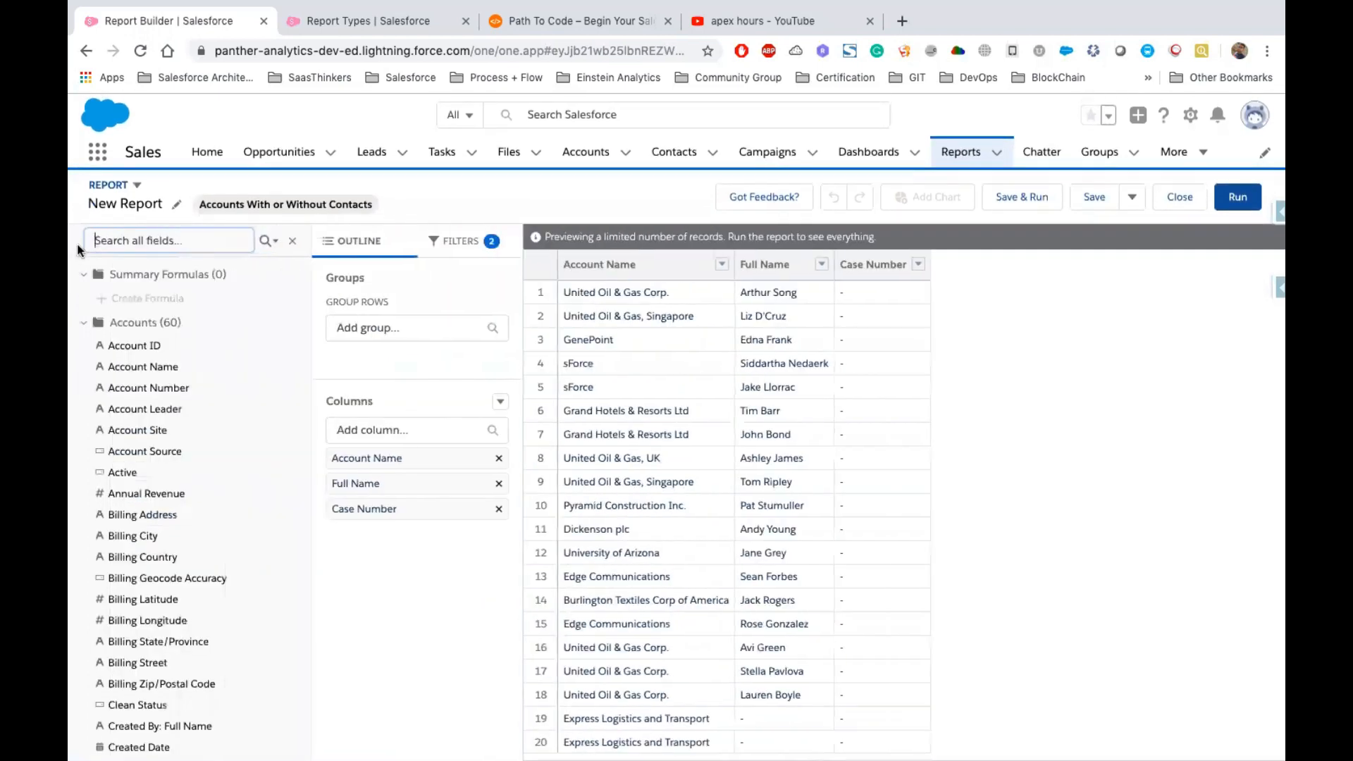
click(84, 324)
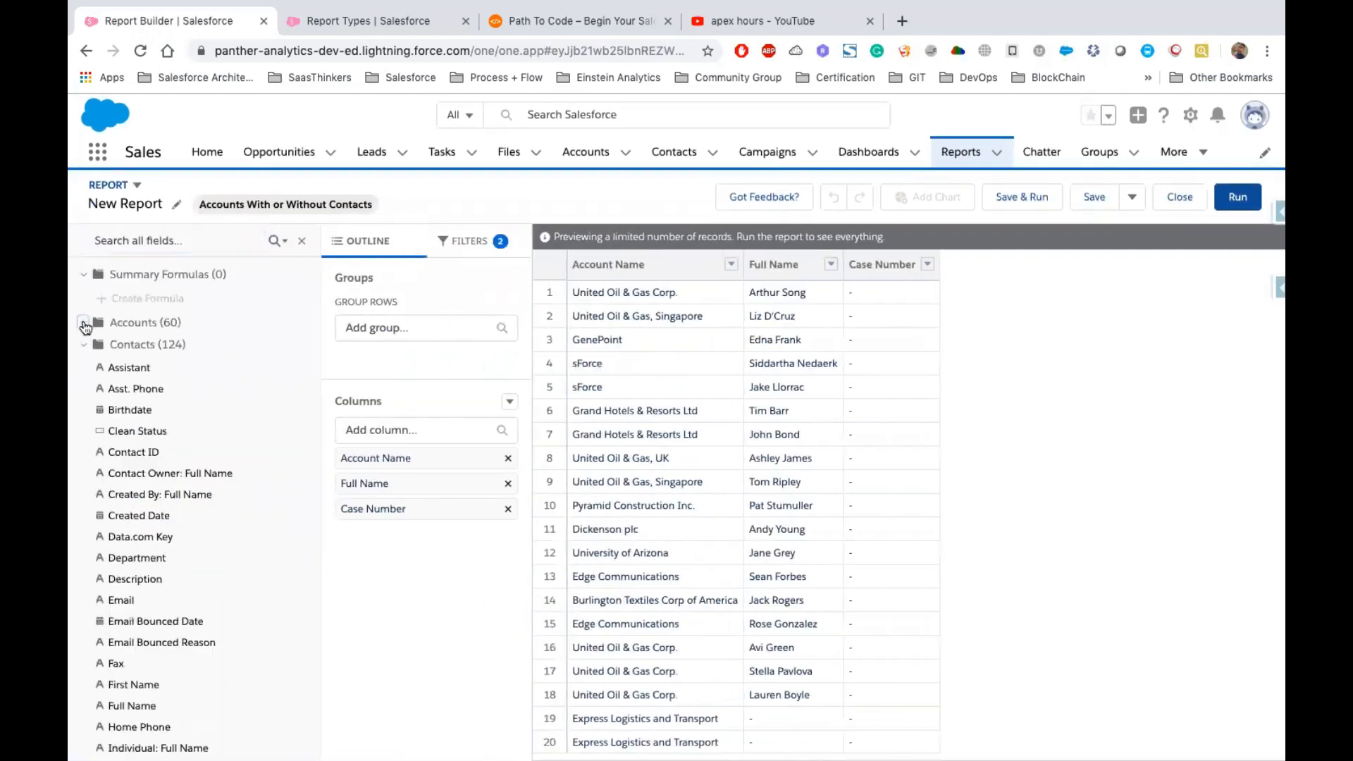
click(89, 346)
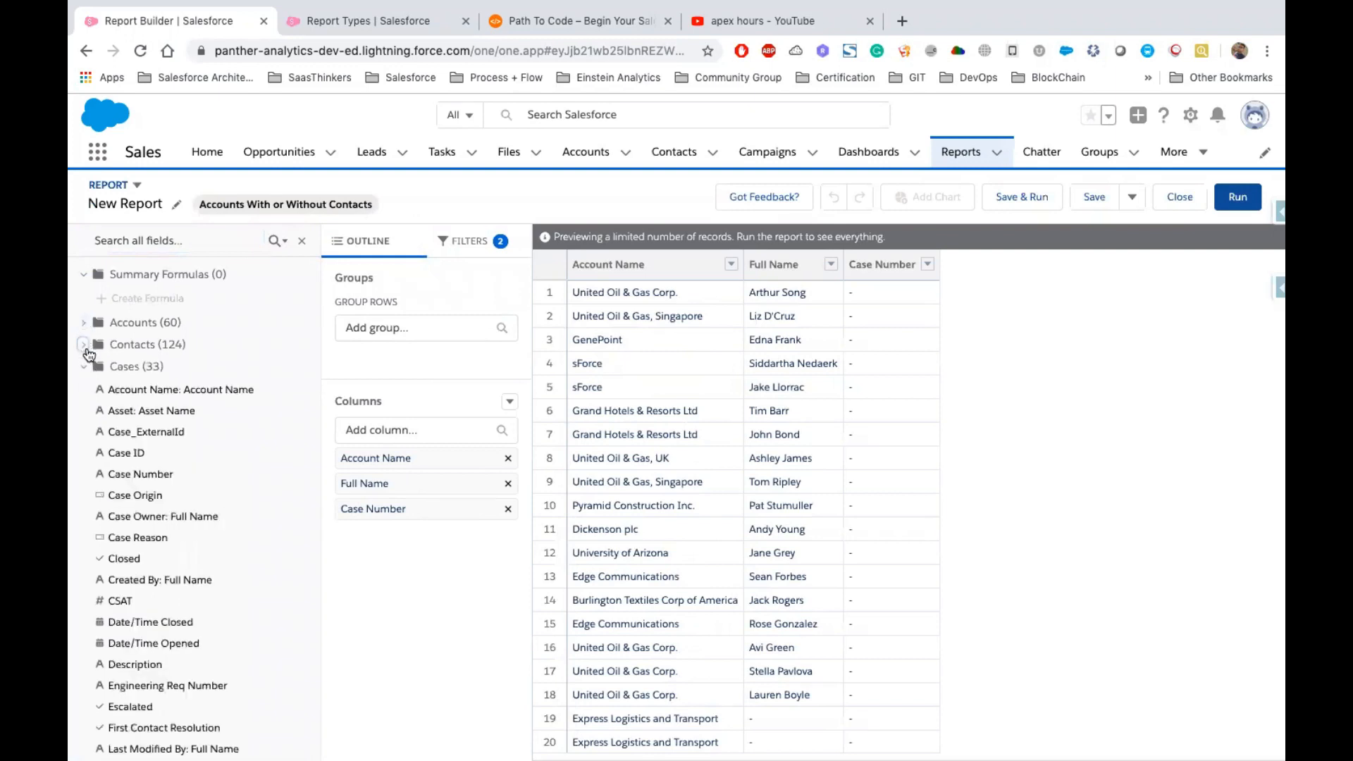
click(86, 366)
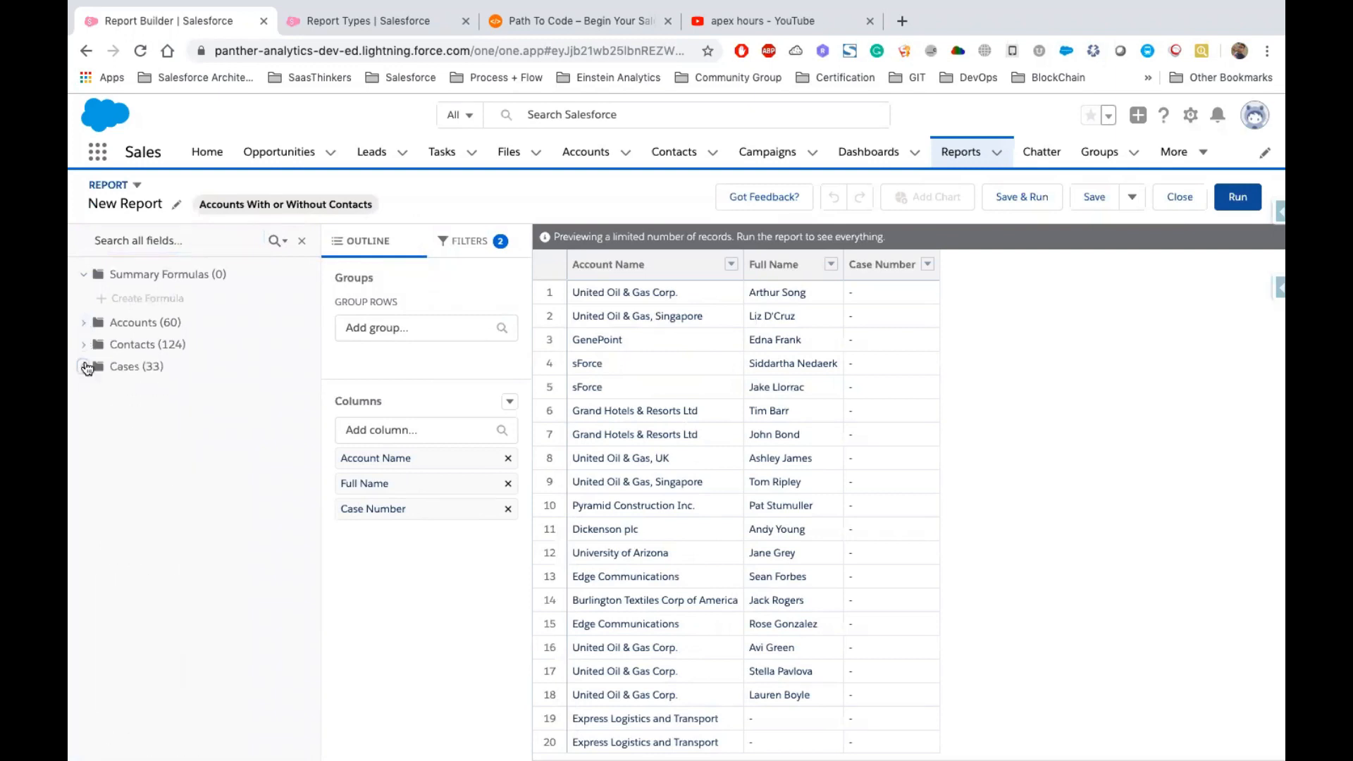
click(85, 324)
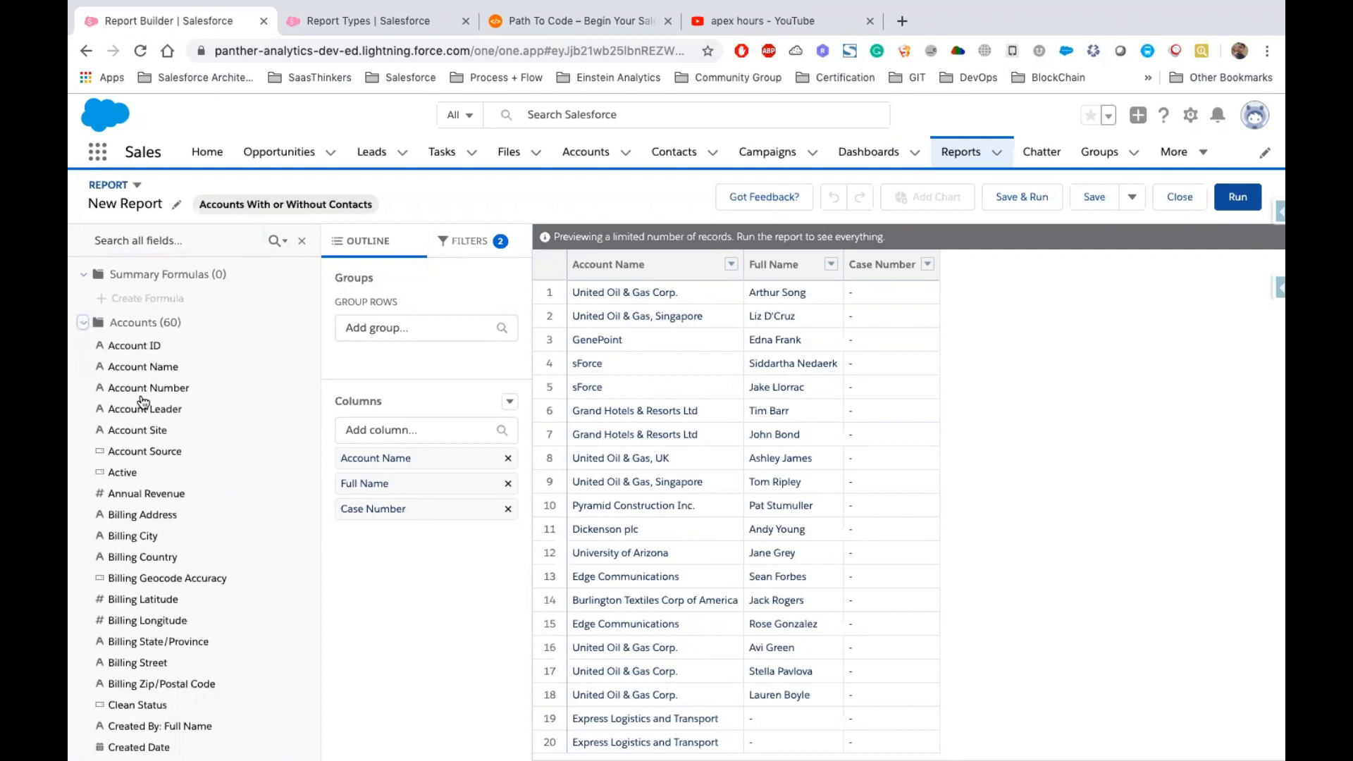
drag(157, 412, 935, 371)
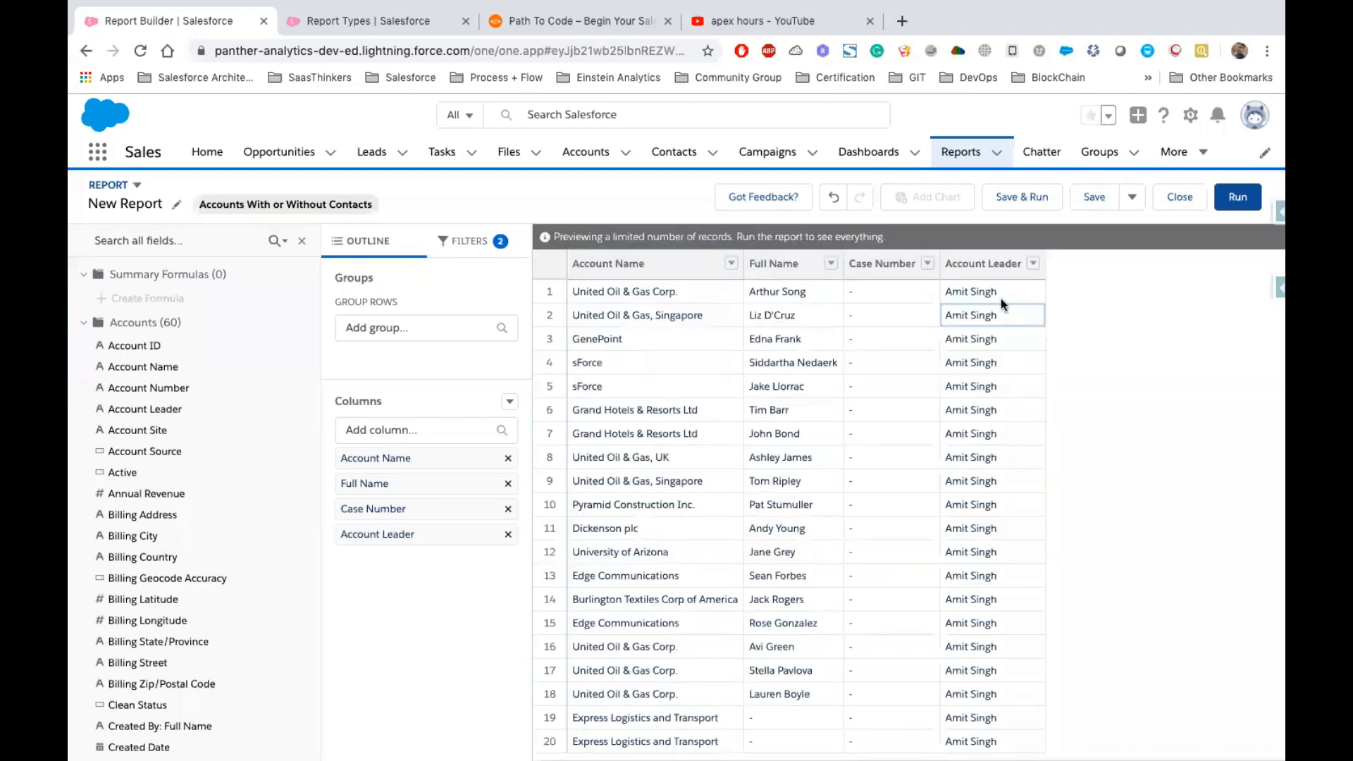
mouse_move(947, 265)
mouse_down()
mouse_move(1005, 264)
mouse_move(966, 271)
mouse_up()
scroll(793, 458, down, 1)
scroll(658, 696, up, 1)
click(304, 252)
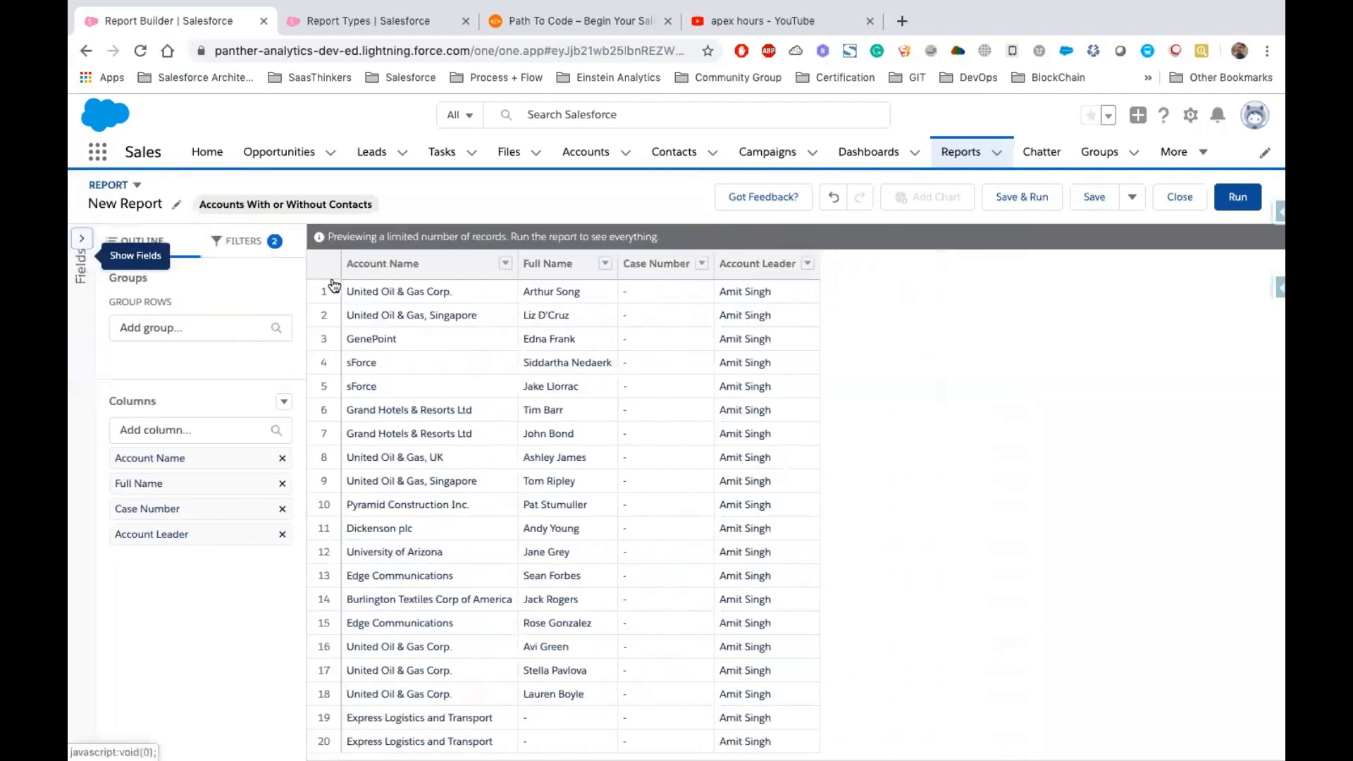
Change the report's Show Me filter to All accounts
click(246, 241)
click(190, 349)
click(367, 349)
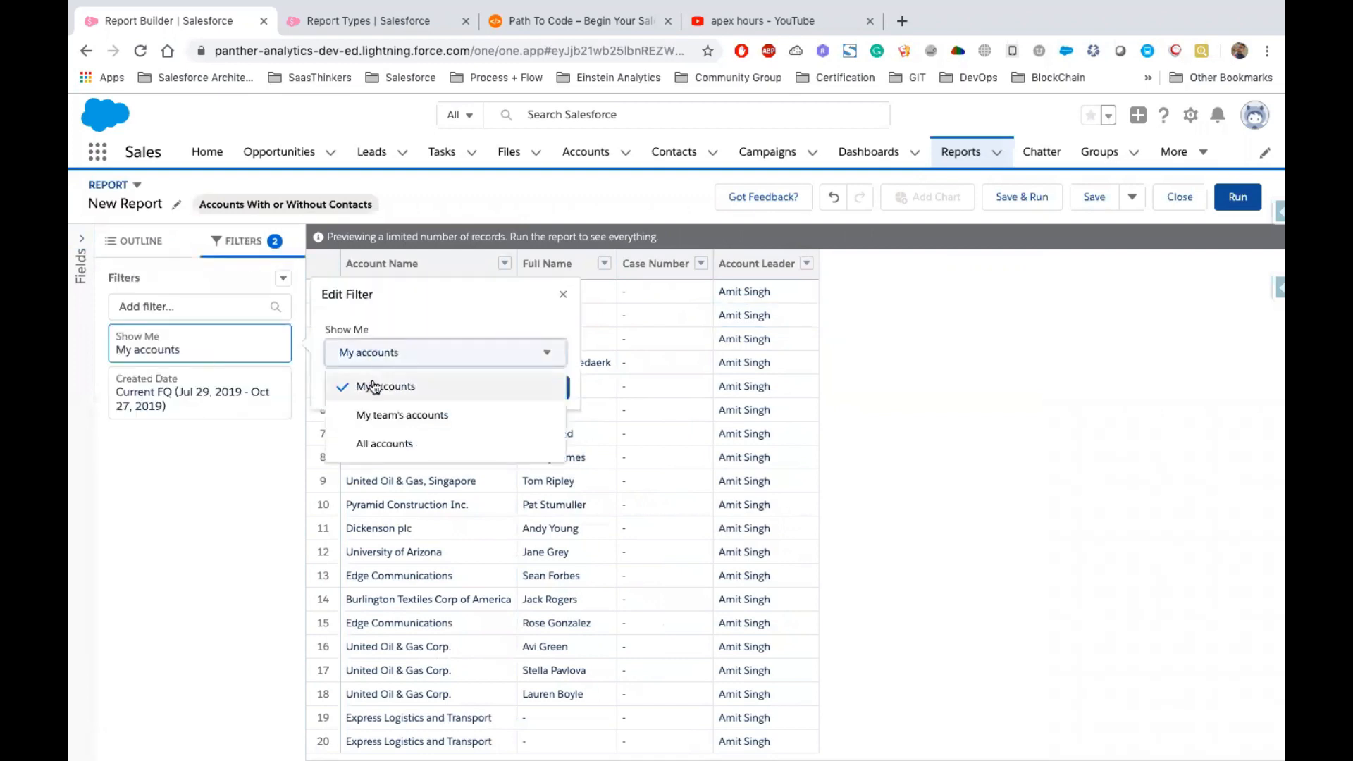
click(381, 442)
click(525, 387)
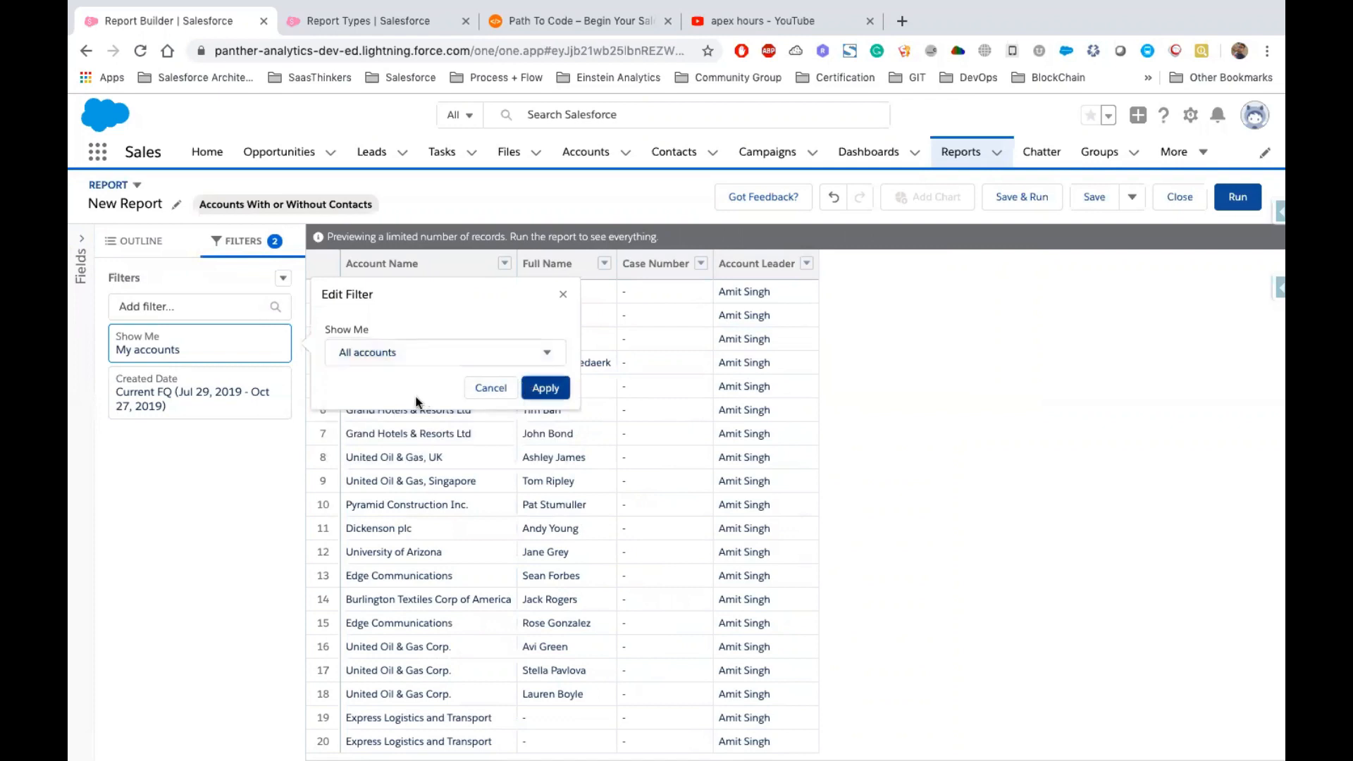
Set the Created Date filter range to All Time
click(215, 404)
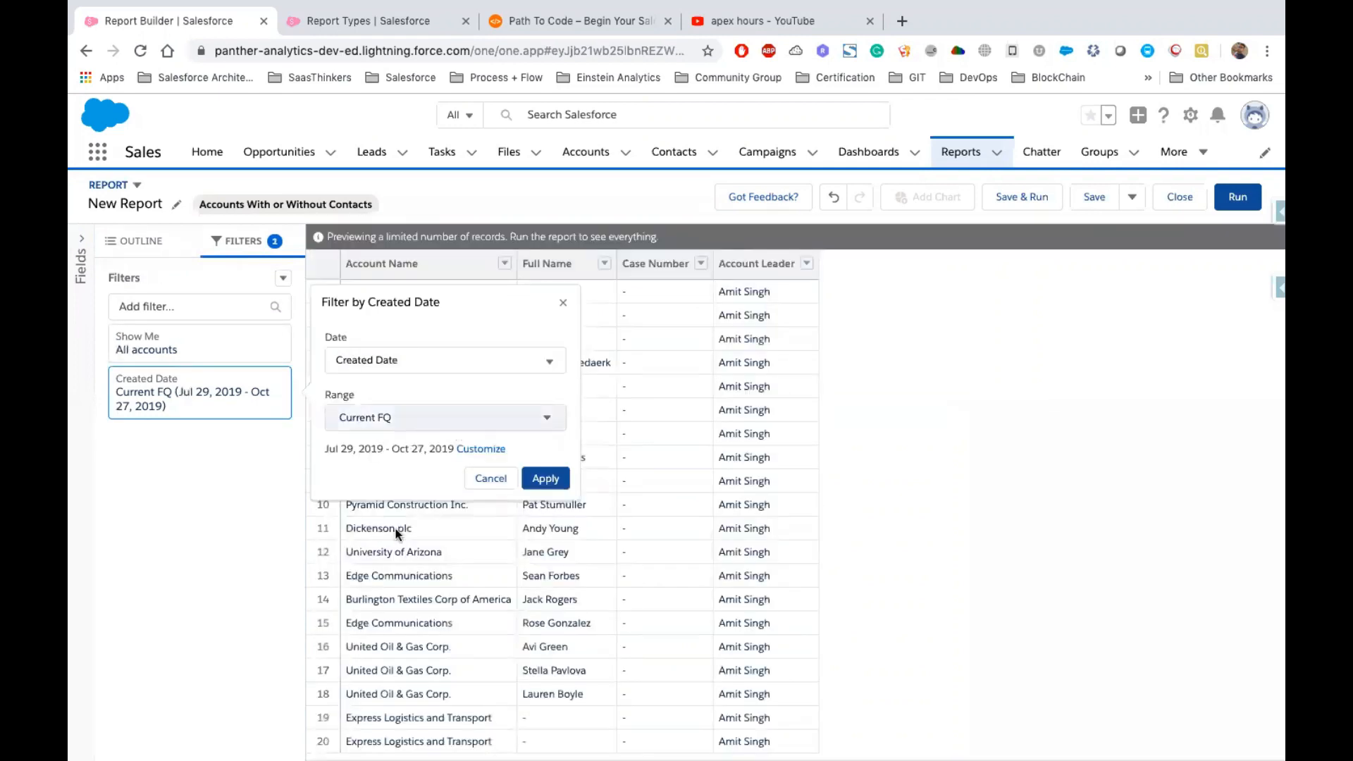
click(380, 421)
click(542, 479)
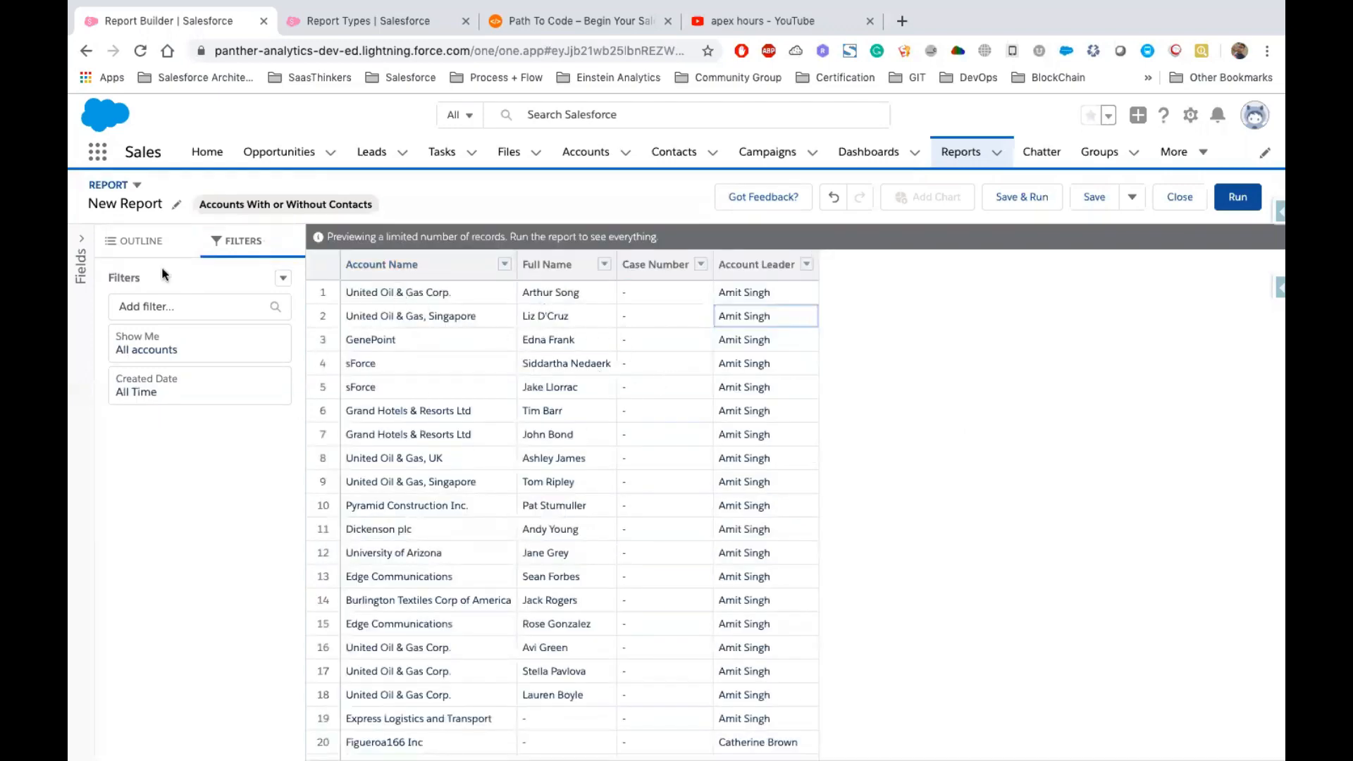
Browse the Contacts field folder and add the contact Email field as a report column
click(85, 257)
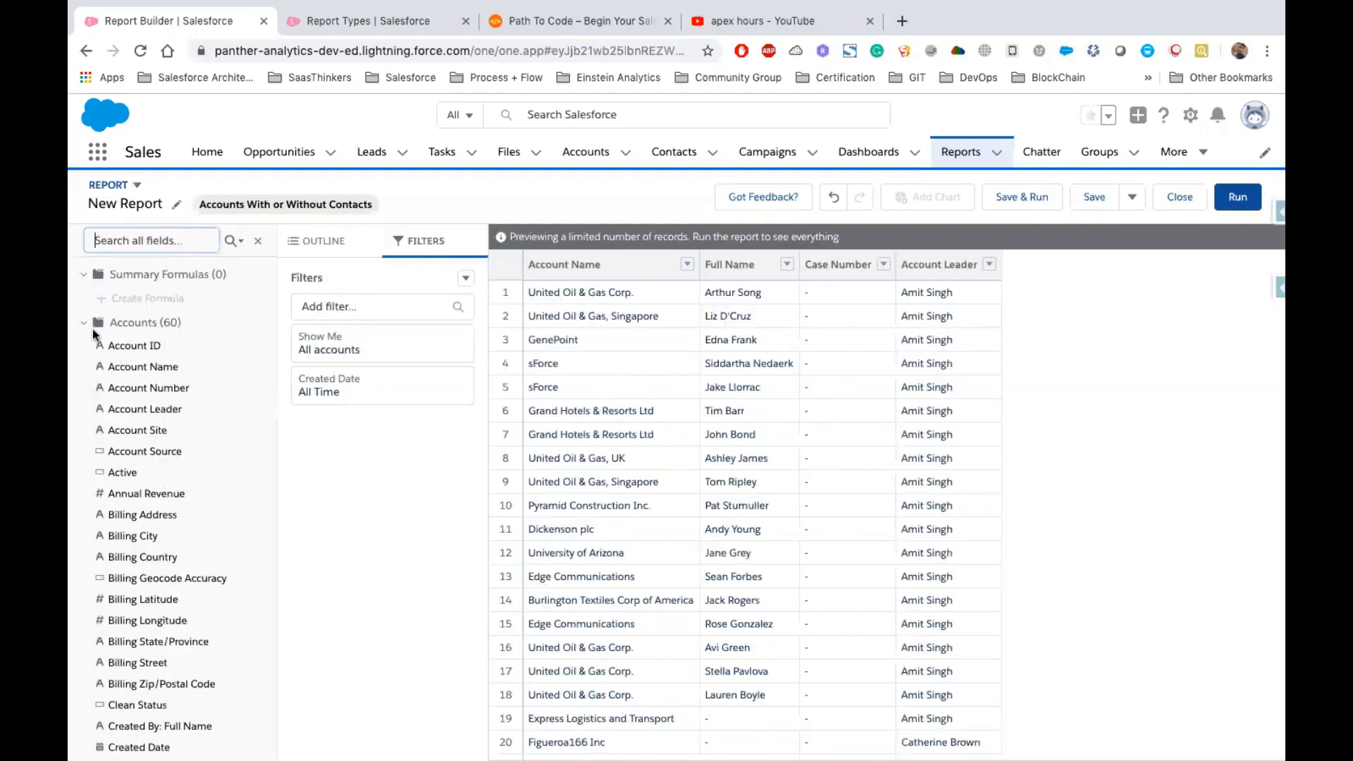
click(84, 326)
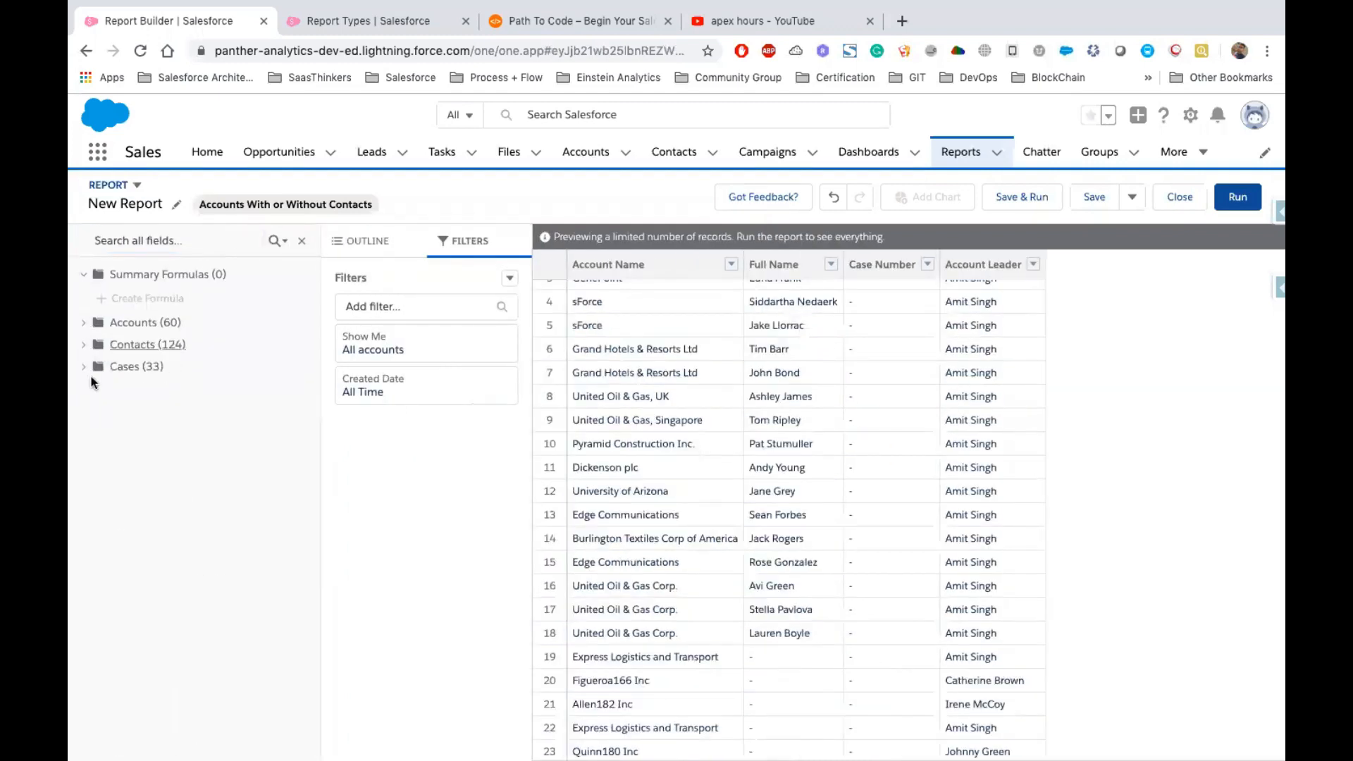
click(83, 345)
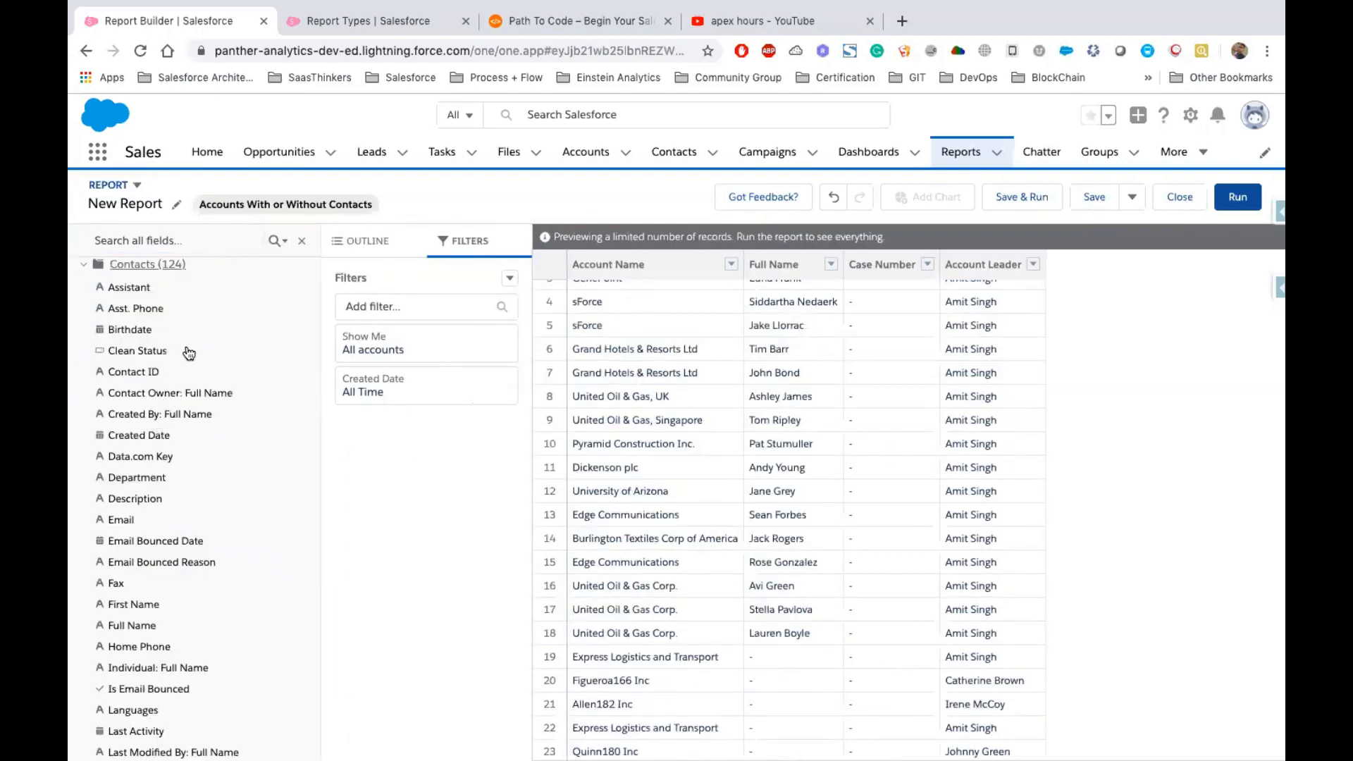
scroll(184, 345, up, 2)
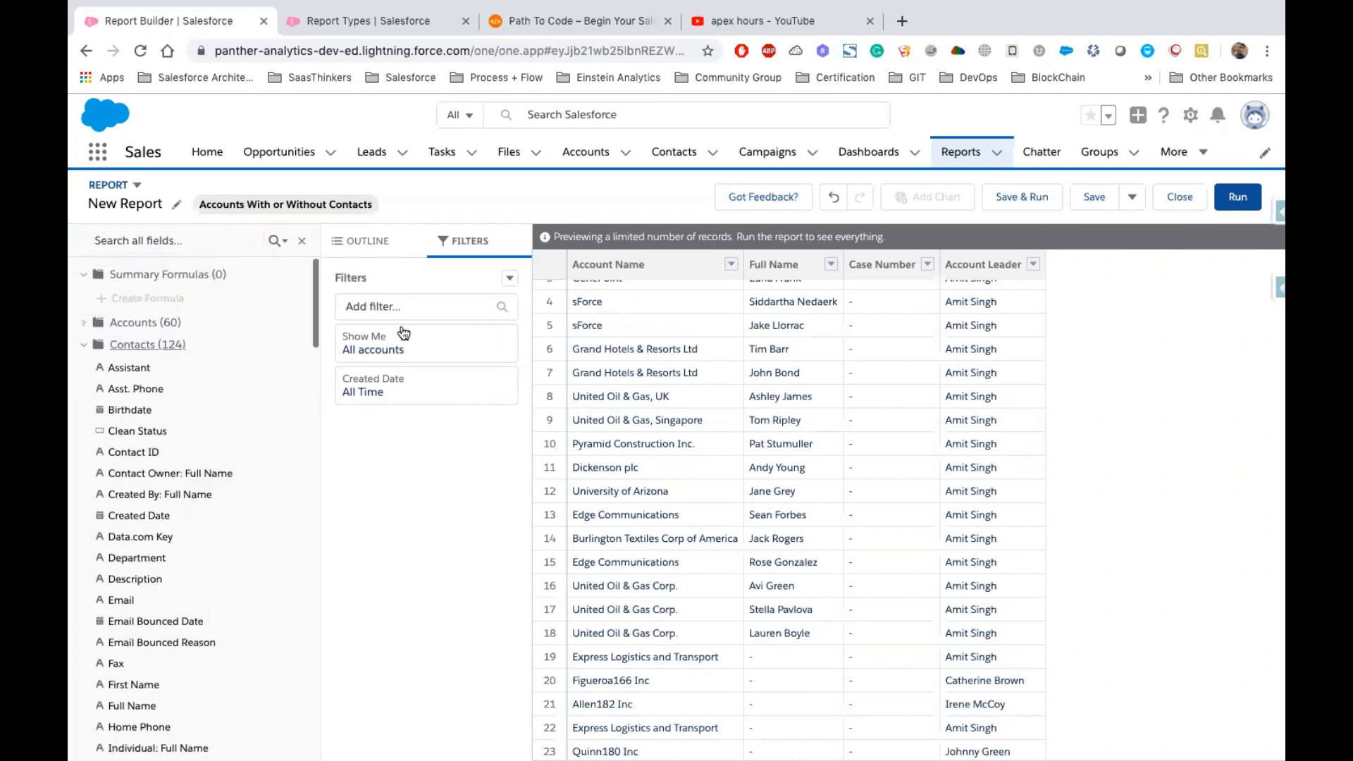
click(367, 246)
click(388, 431)
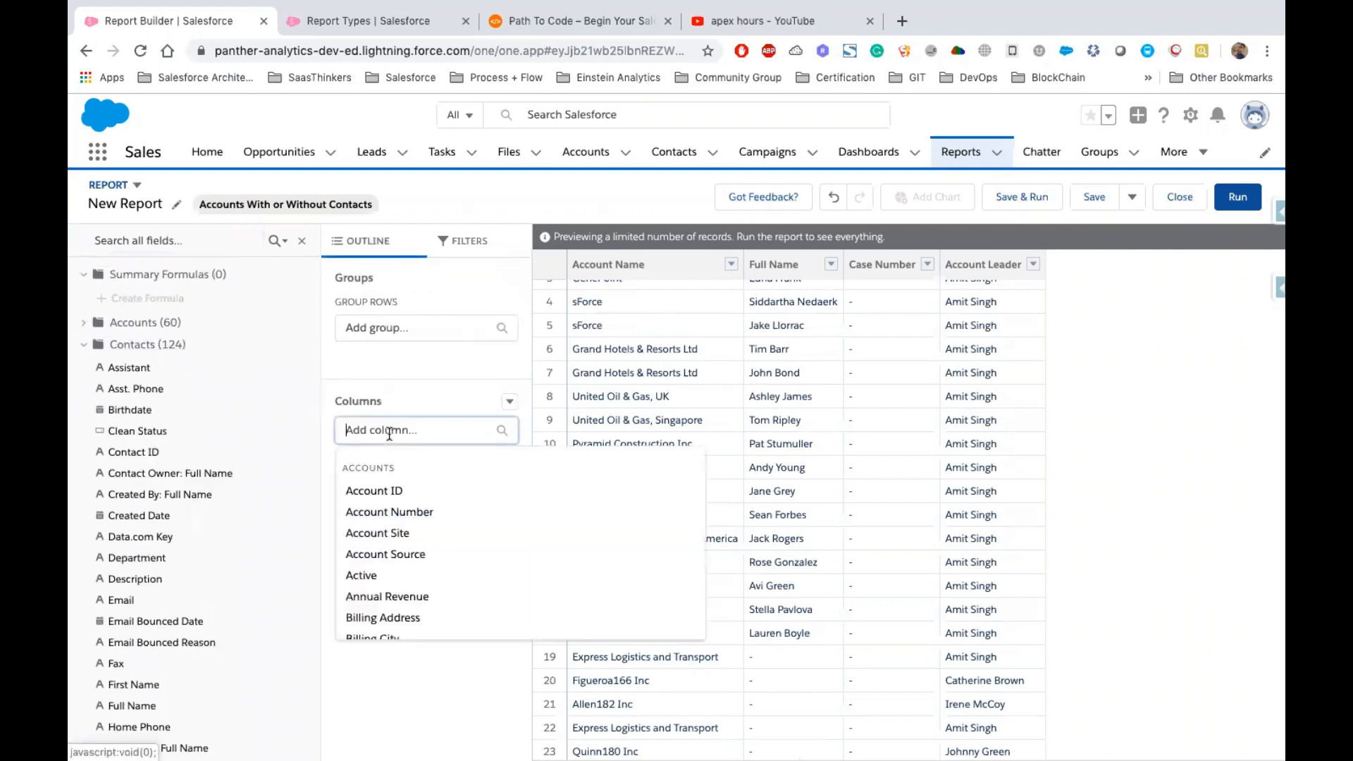
text(Emai)
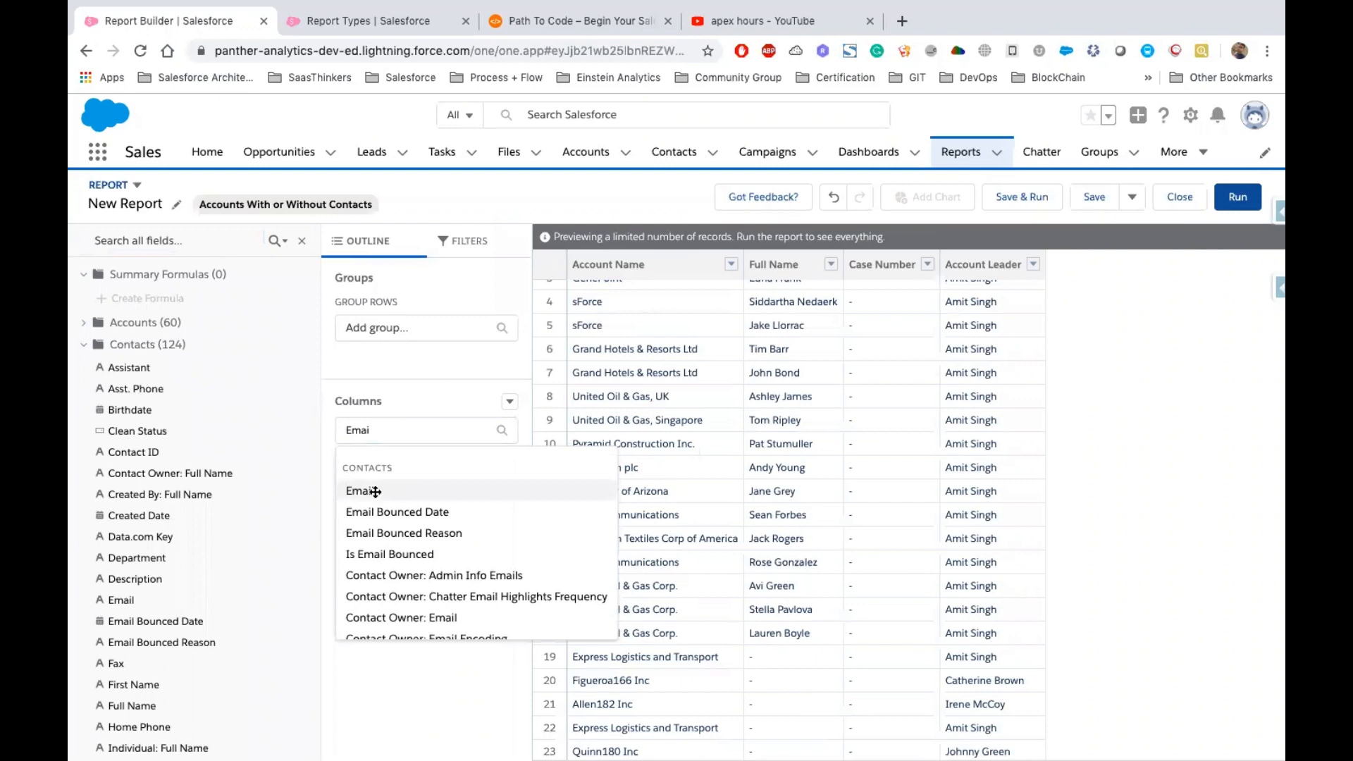
click(376, 493)
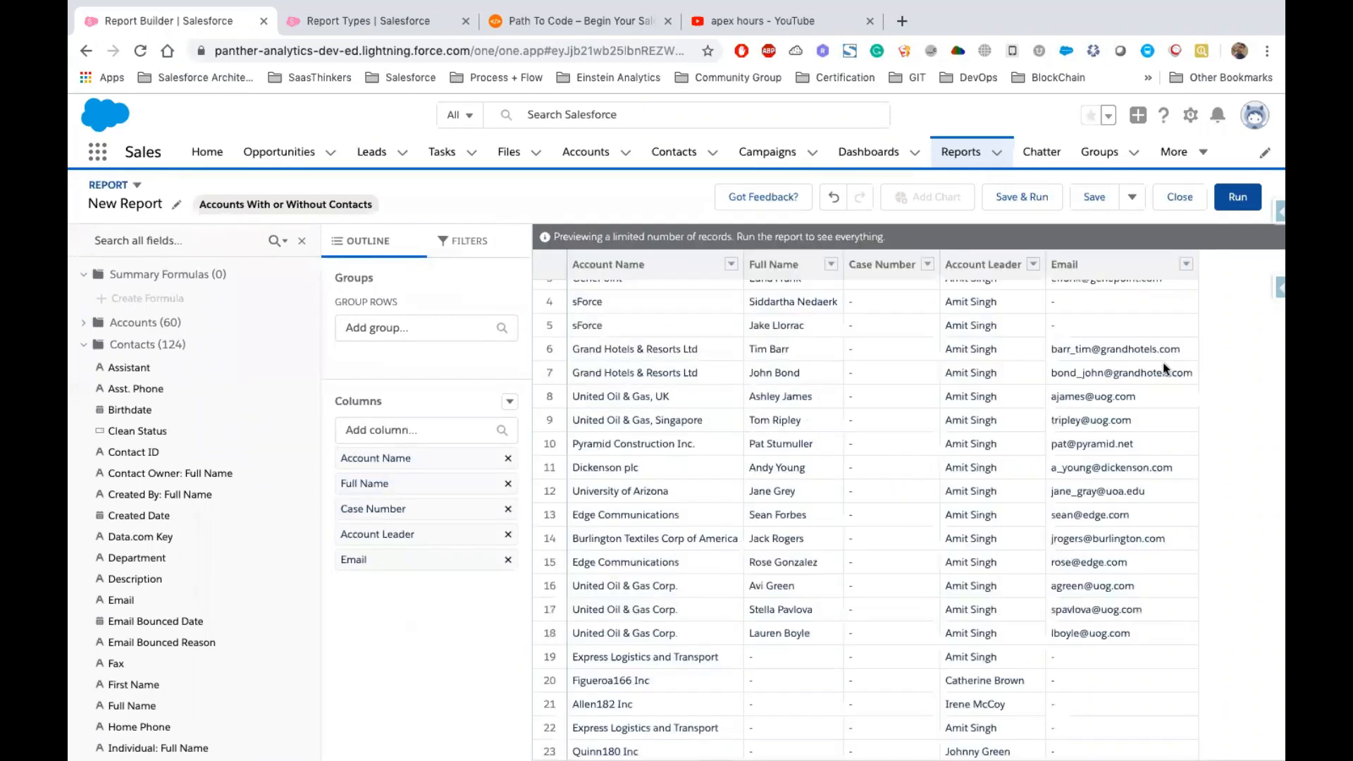
Add the account Annual Revenue field as a report column
scroll(1168, 511, up, 2)
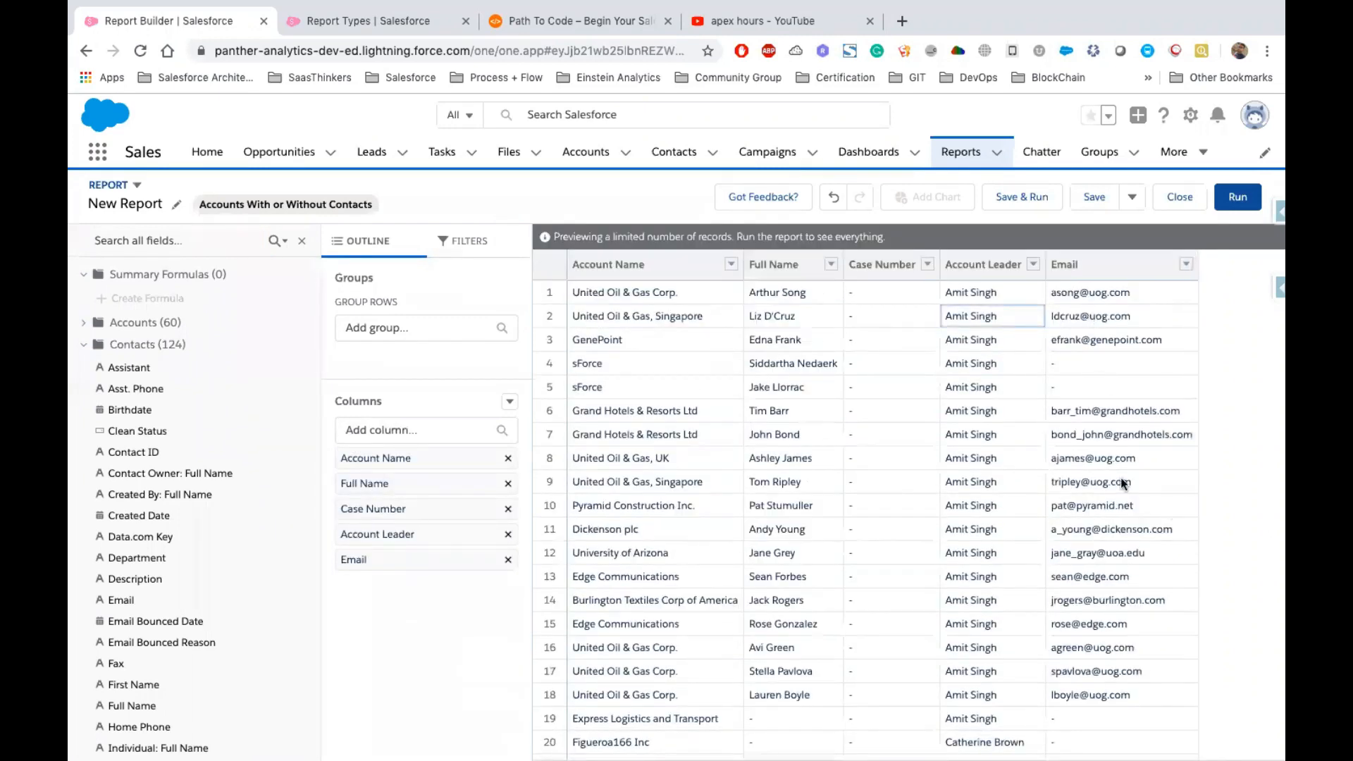
scroll(1120, 477, down, 2)
scroll(1120, 477, down, 10)
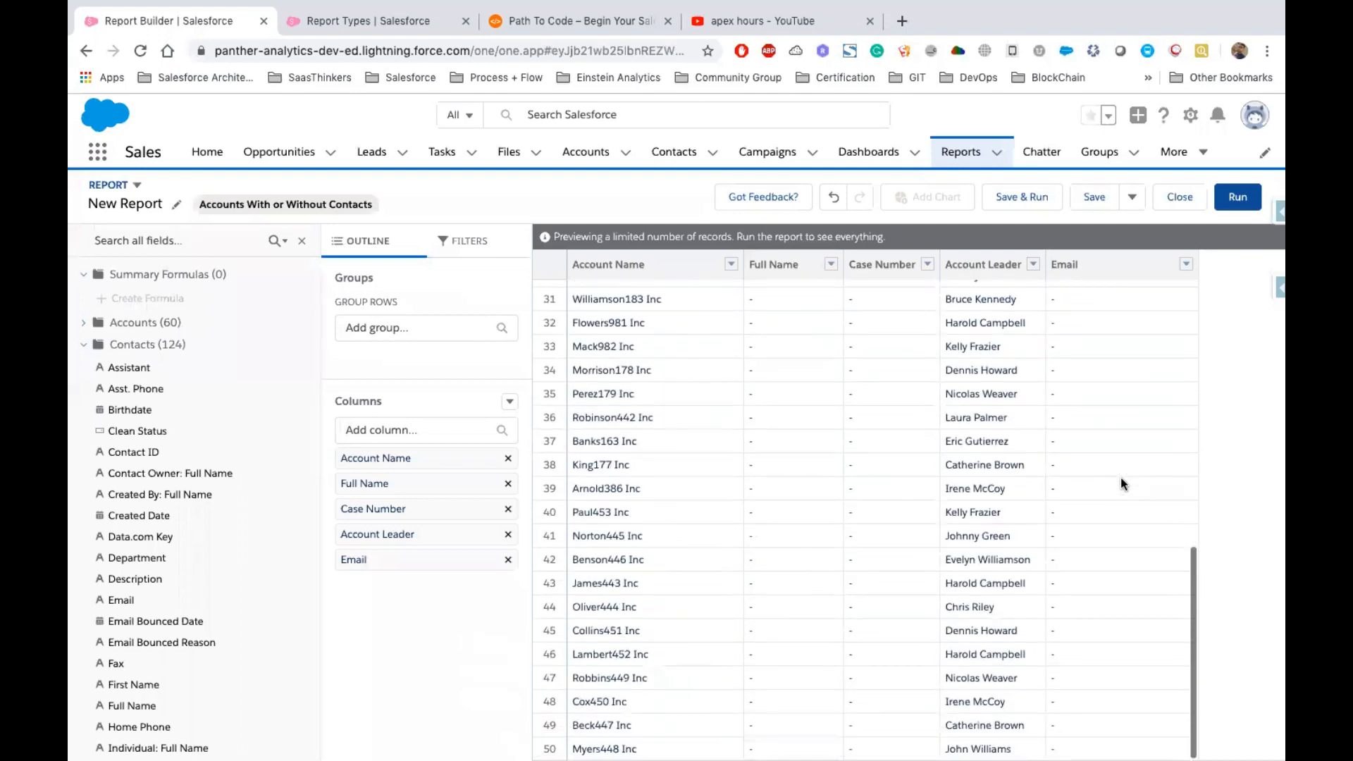
scroll(1120, 477, up, 10)
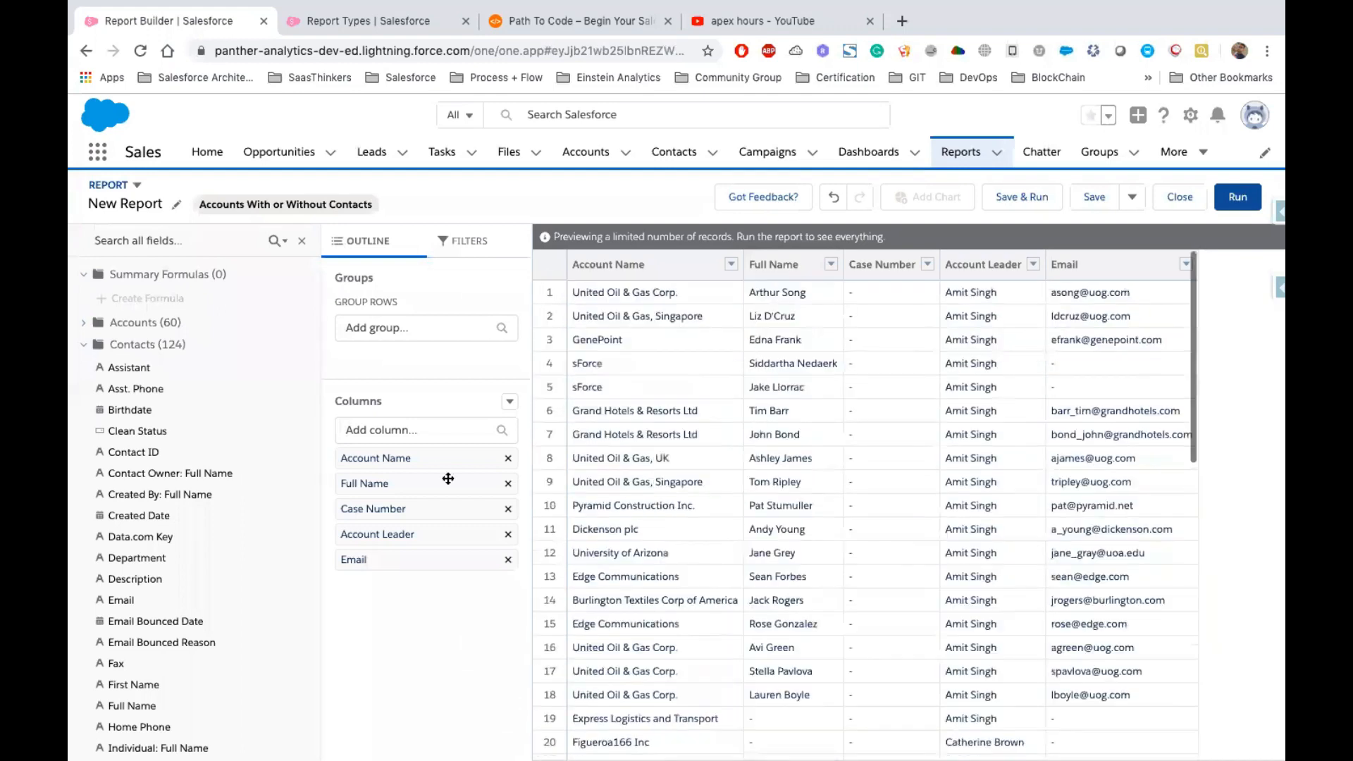
click(384, 431)
scroll(408, 525, down, 3)
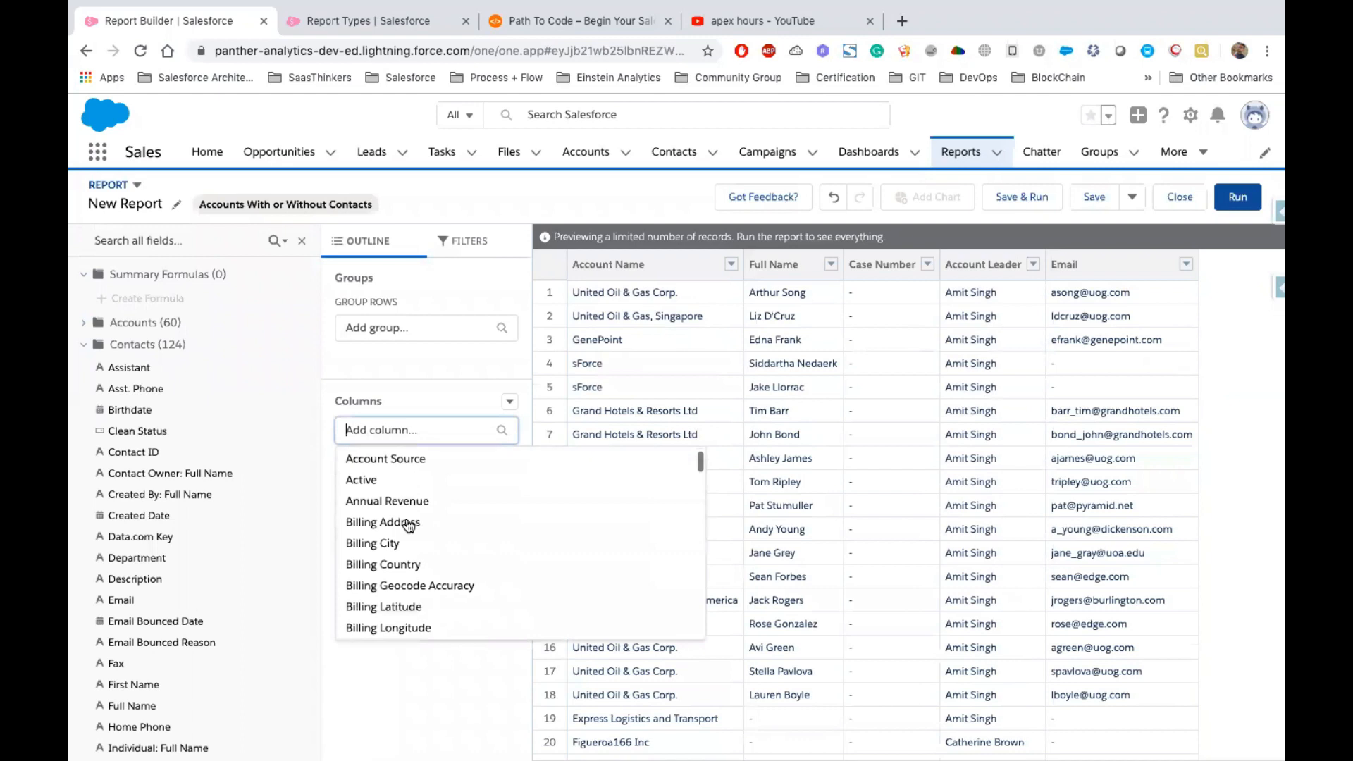
scroll(408, 525, up, 1)
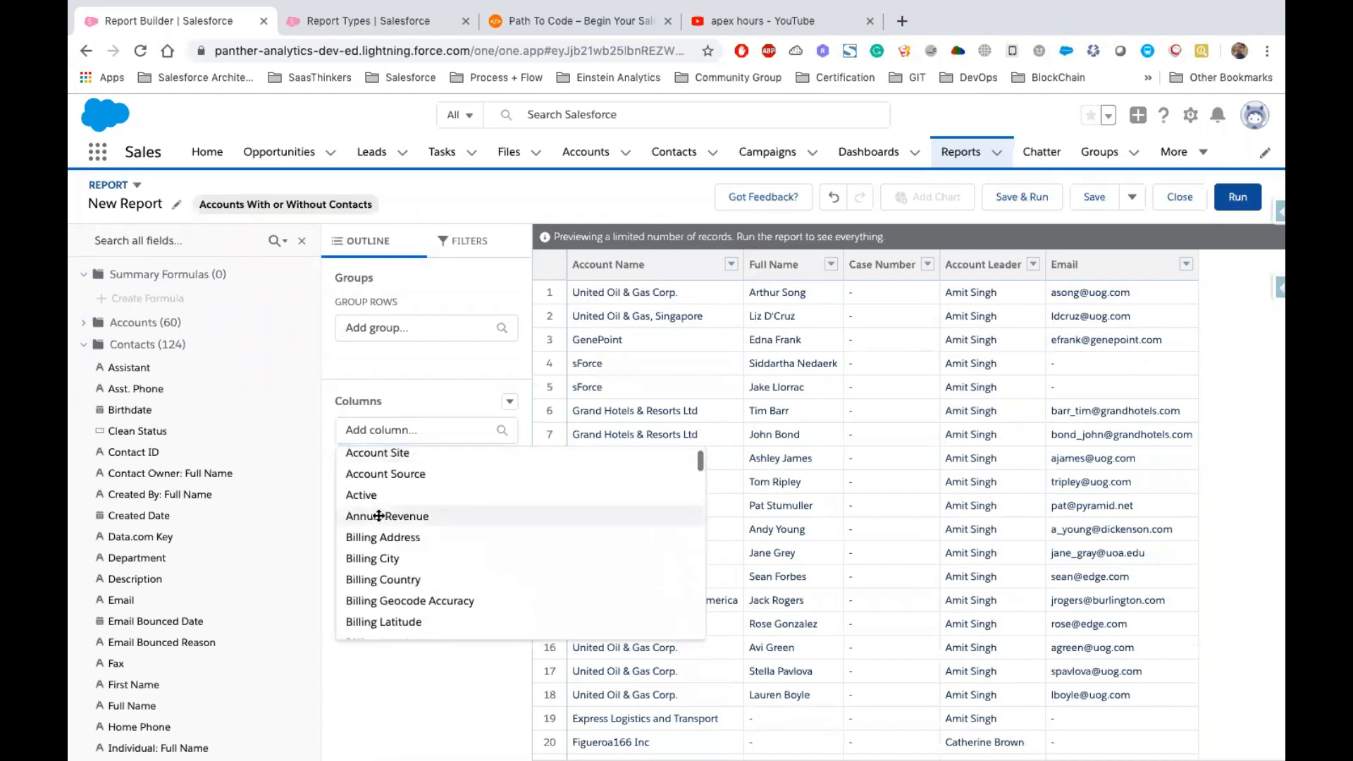
click(373, 518)
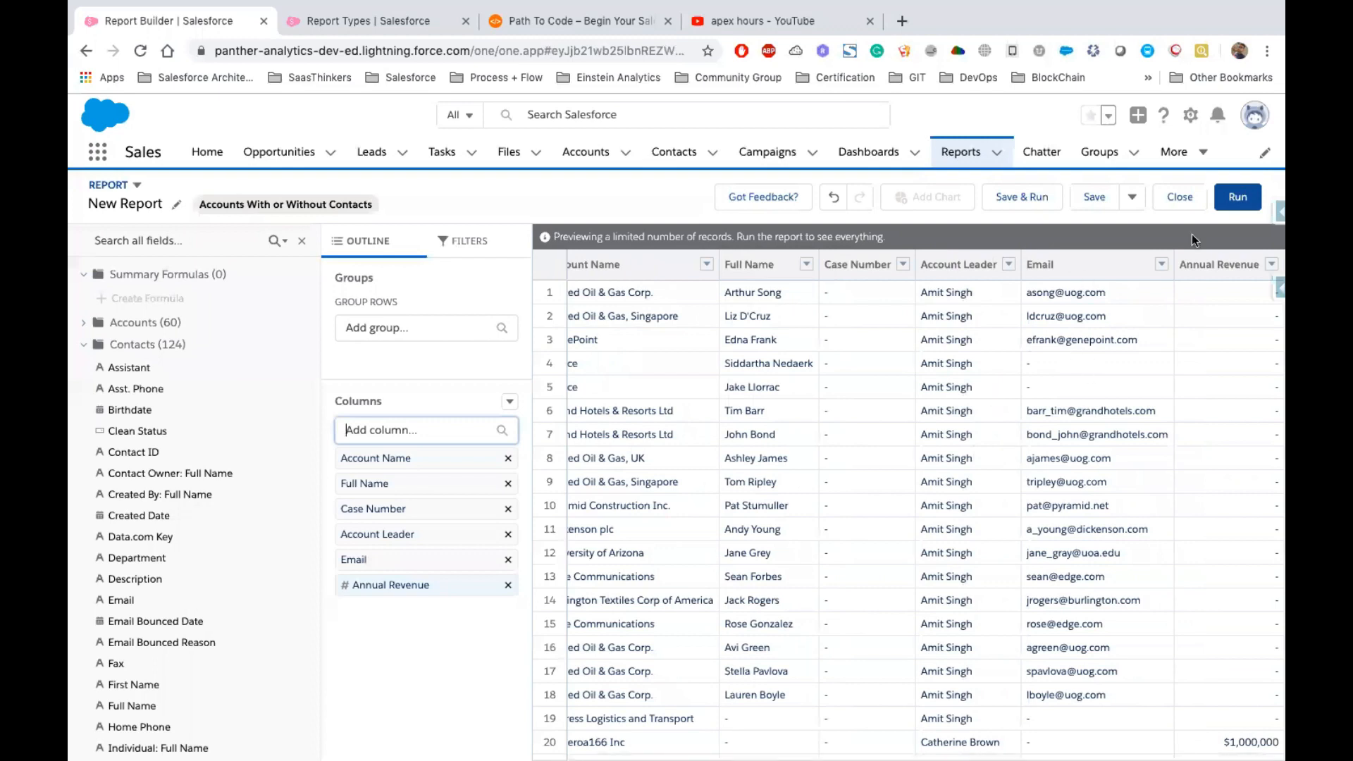
Group the report rows by Account Name and hide the fields panel
scroll(639, 340, left, 1)
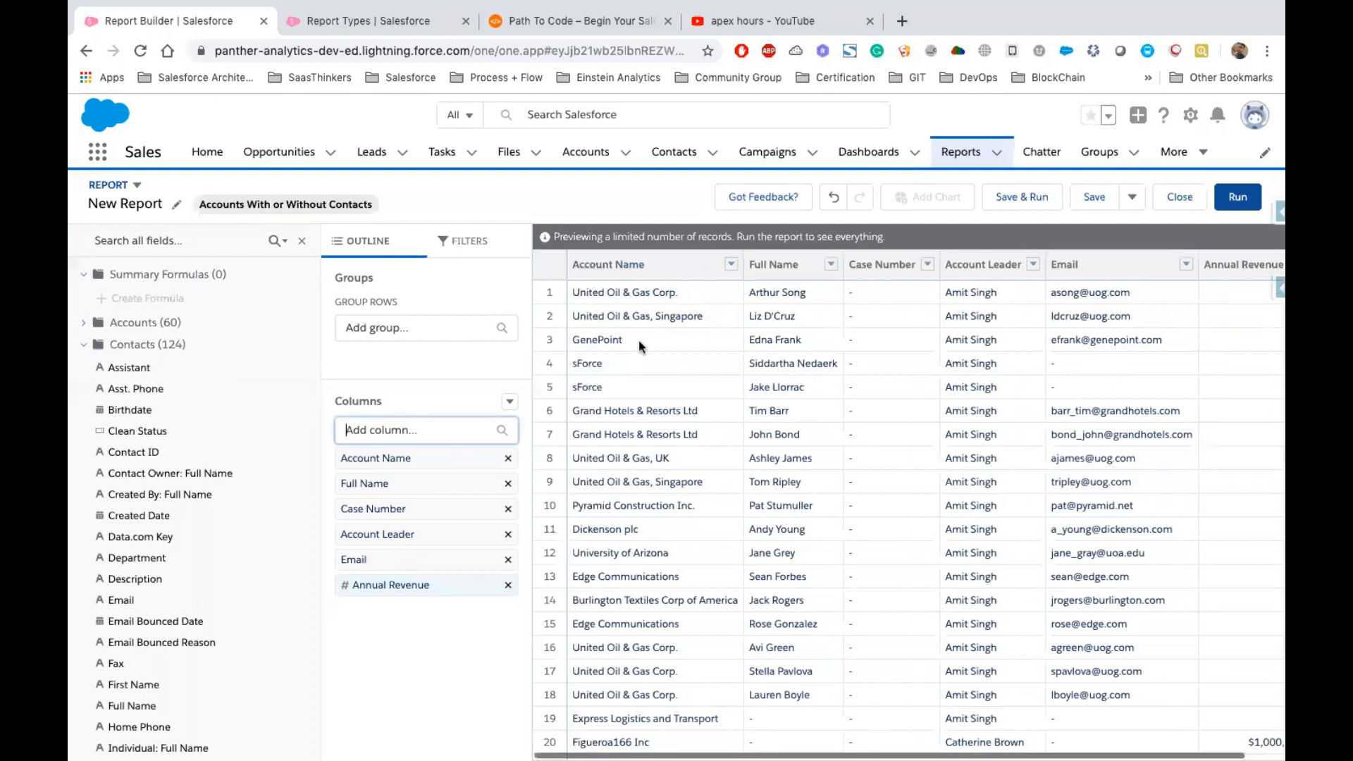
click(733, 266)
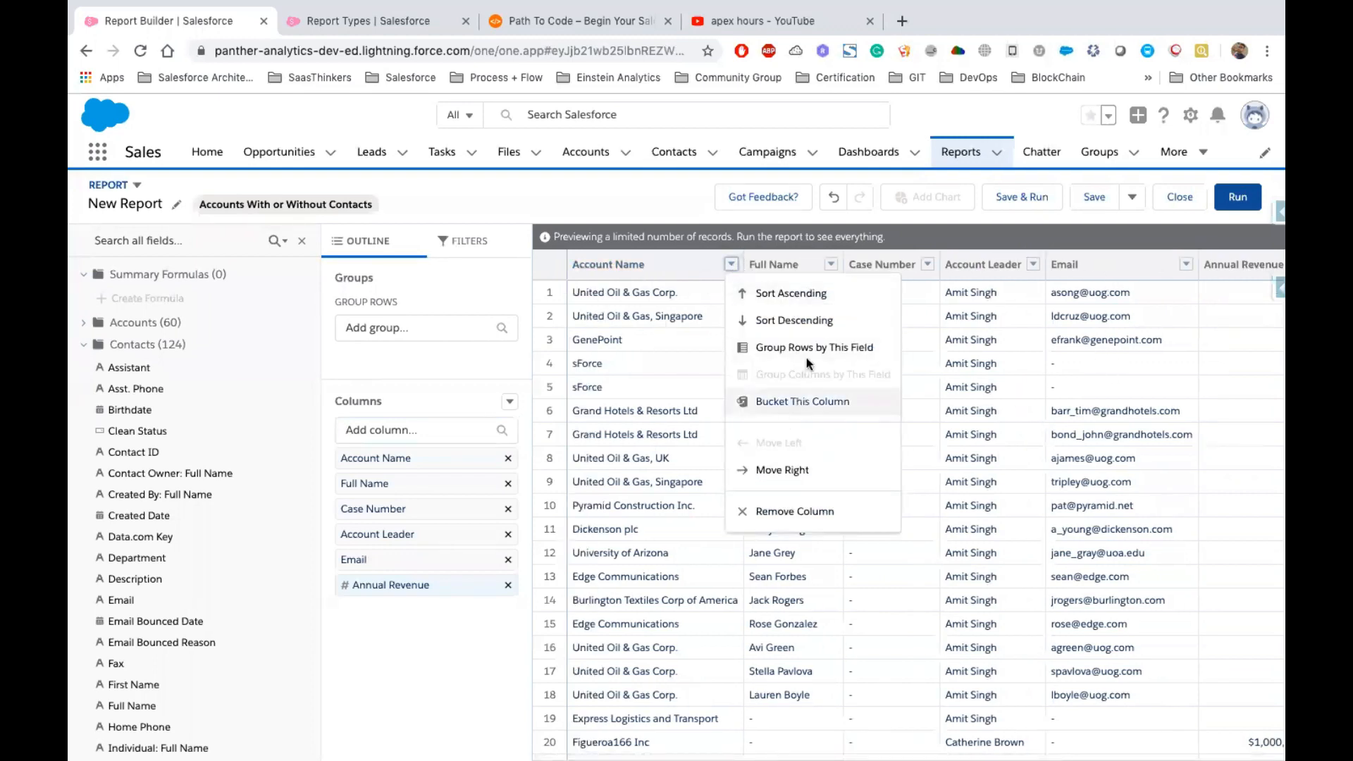
click(791, 345)
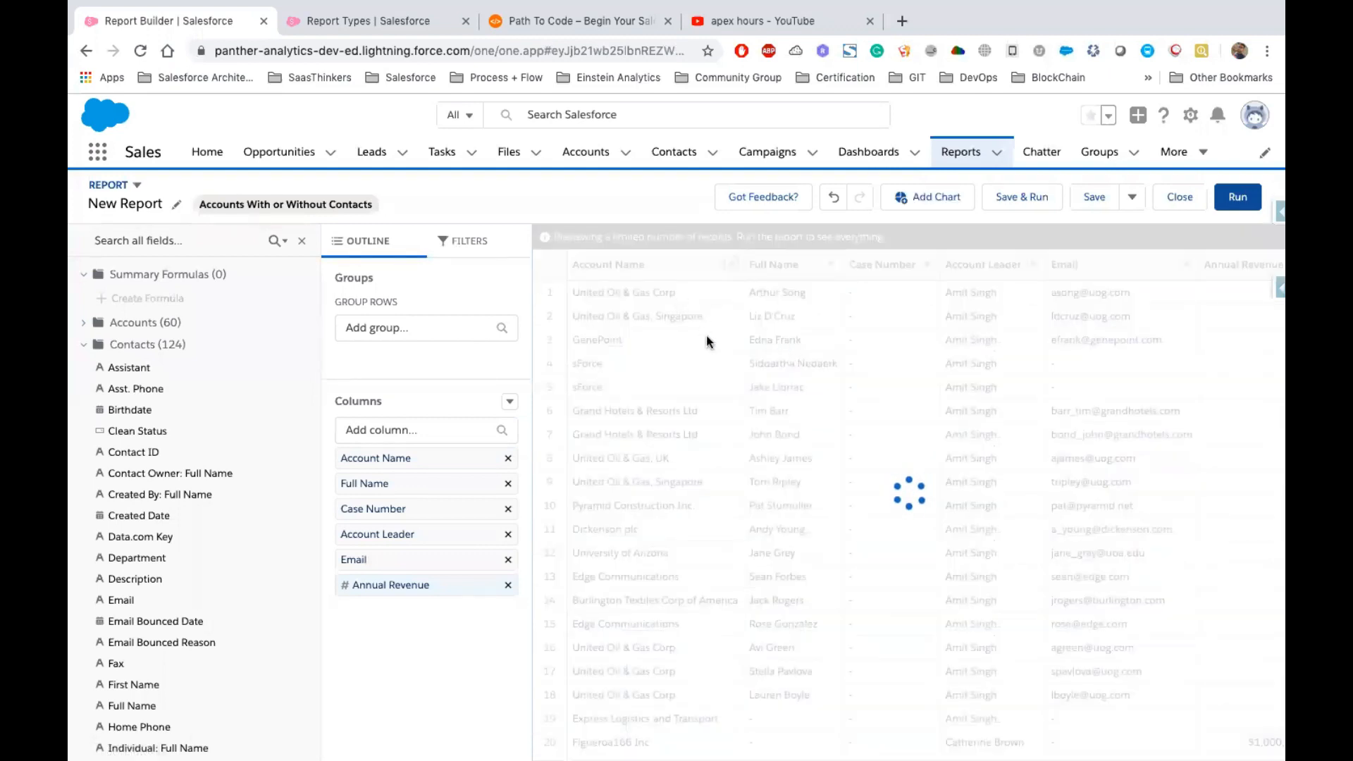
click(302, 240)
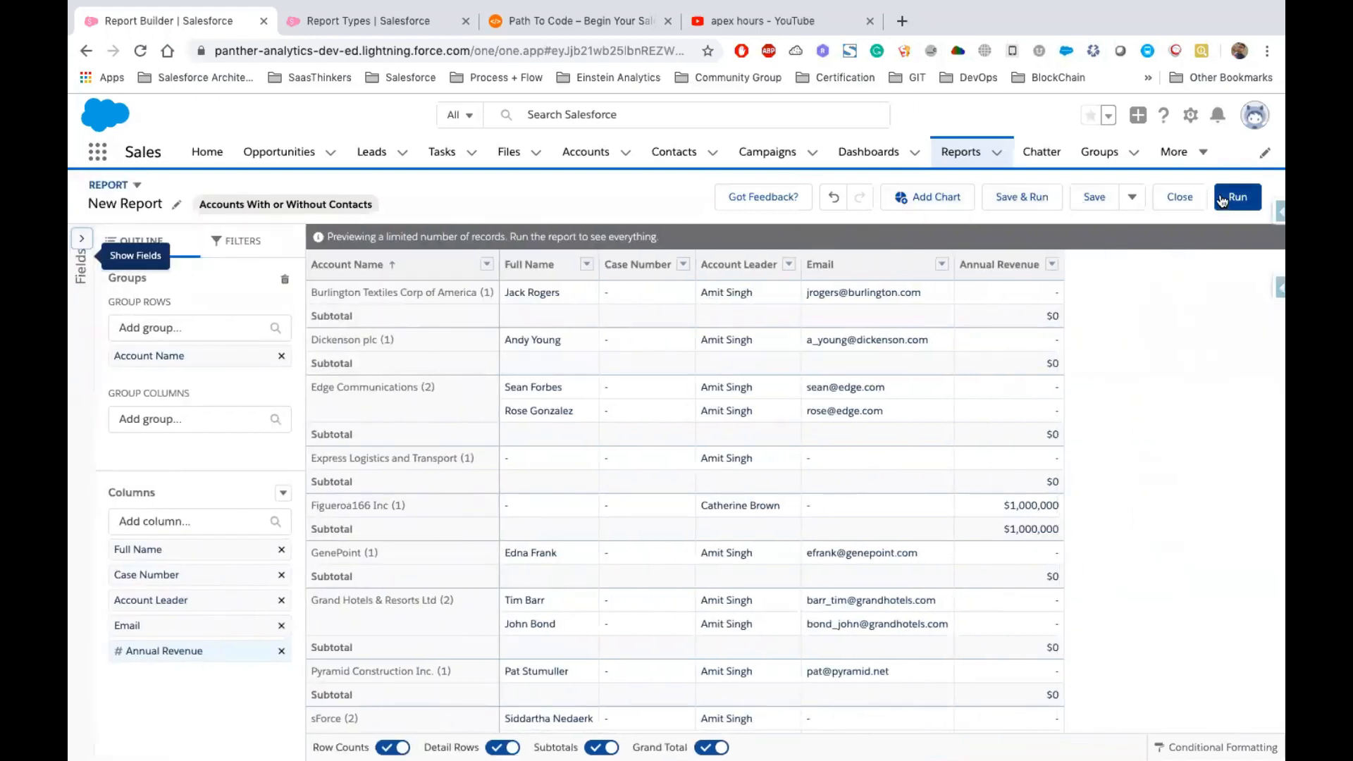
Start saving the report and name it Accounts With or Without Contacts
click(1099, 200)
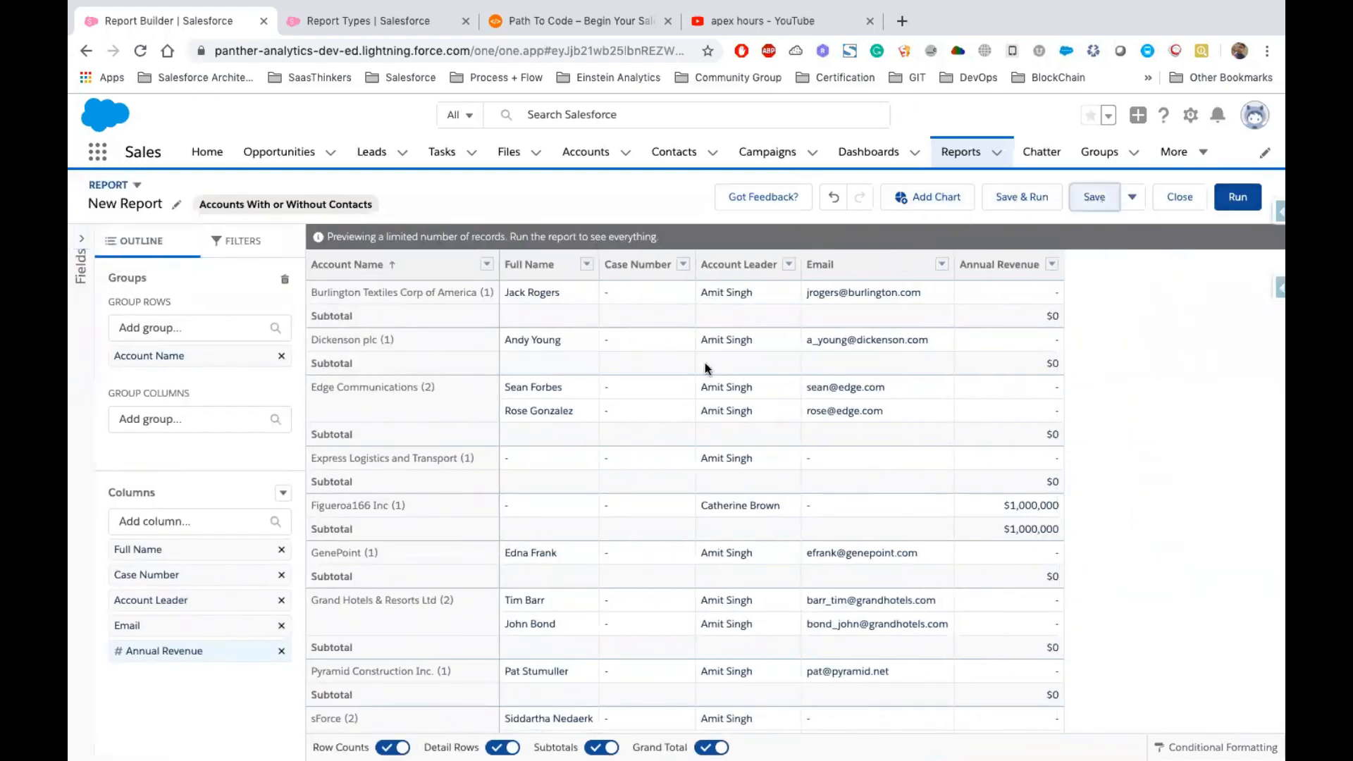
text(Account W)
key(BackSpace)
key(BackSpace)
key(BackSpace)
key(BackSpace)
key(BackSpace)
key(BackSpace)
text(pun)
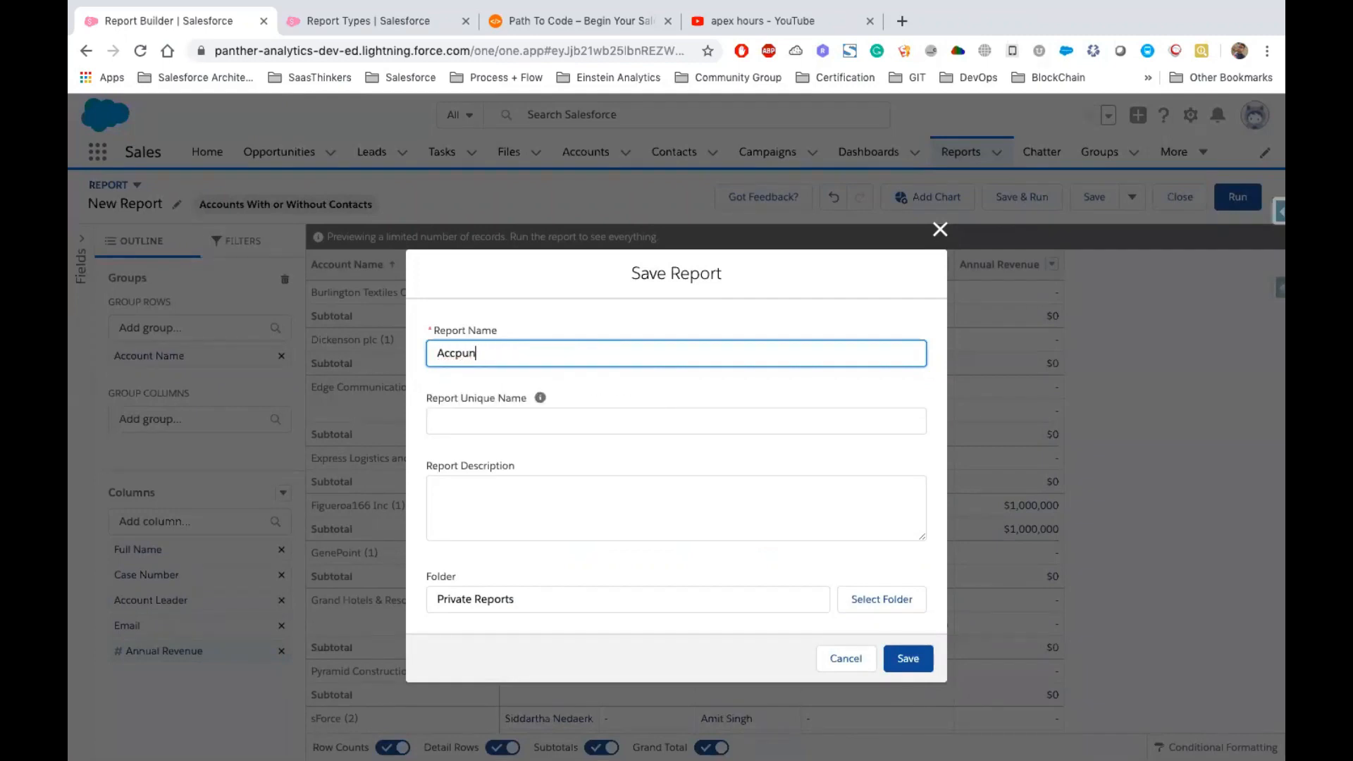
key(BackSpace)
key(BackSpace)
key(BackSpace)
text(ounts)
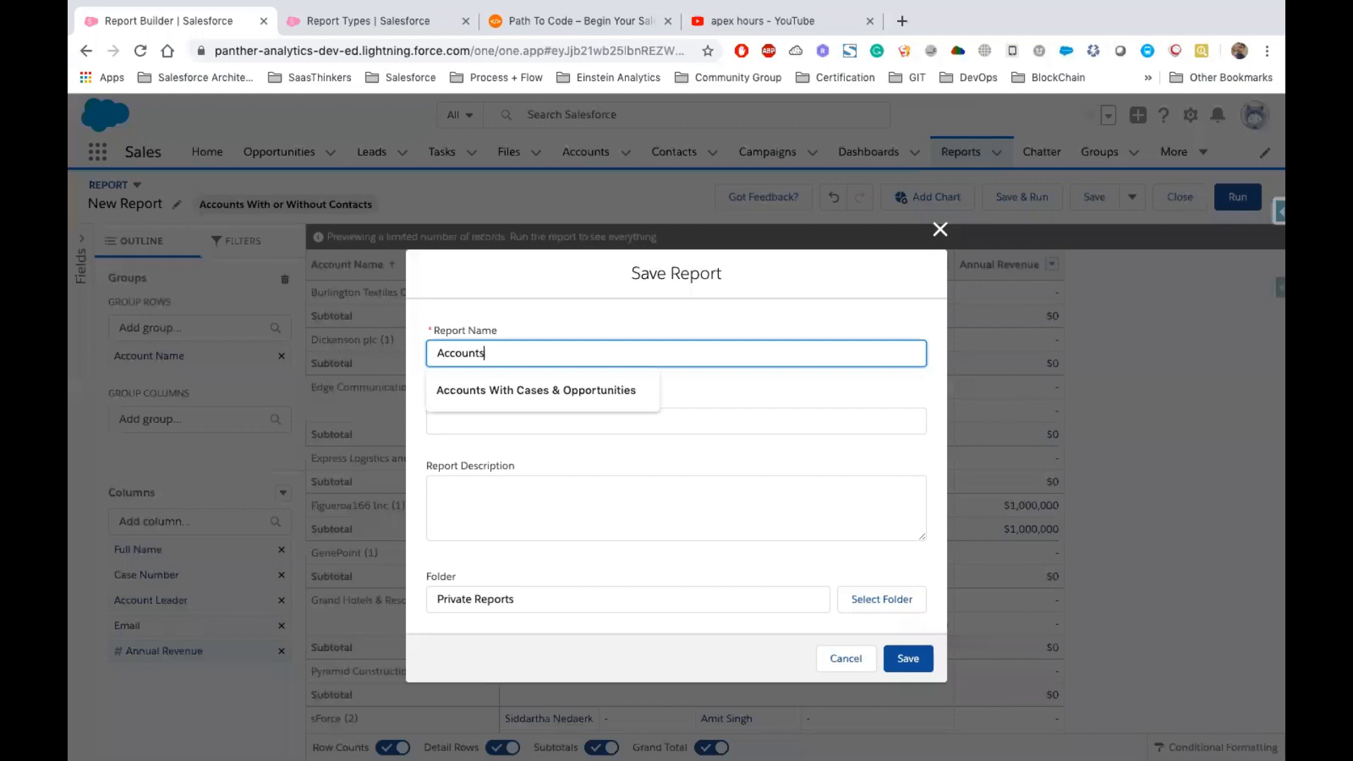
key(Down)
key(Return)
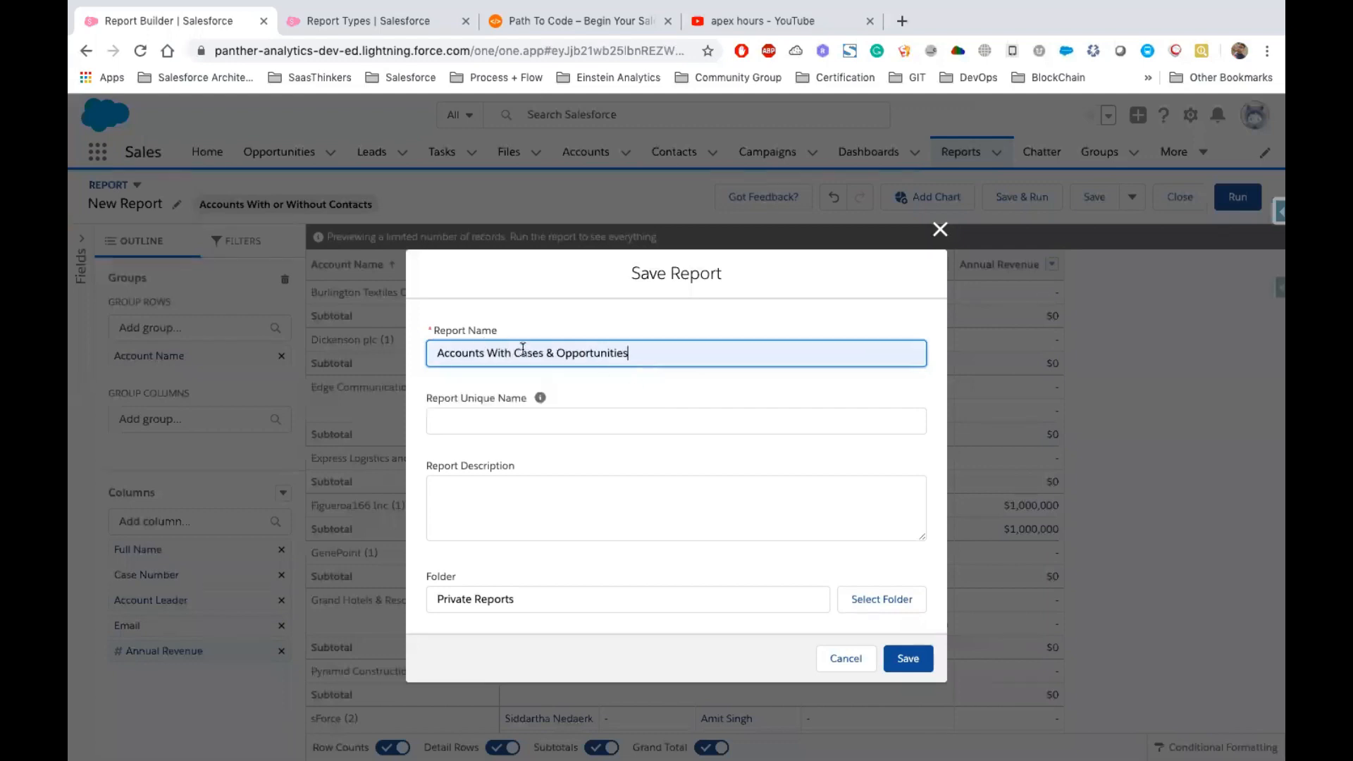
key(BackSpace)
key(BackSpace)
key(BackSpace)
key(BackSpace)
key(BackSpace)
key(BackSpace)
key(BackSpace)
key(BackSpace)
key(BackSpace)
key(BackSpace)
key(BackSpace)
key(BackSpace)
key(BackSpace)
key(BackSpace)
key(BackSpace)
key(BackSpace)
key(BackSpace)
key(BackSpace)
key(BackSpace)
key(BackSpace)
text(or)
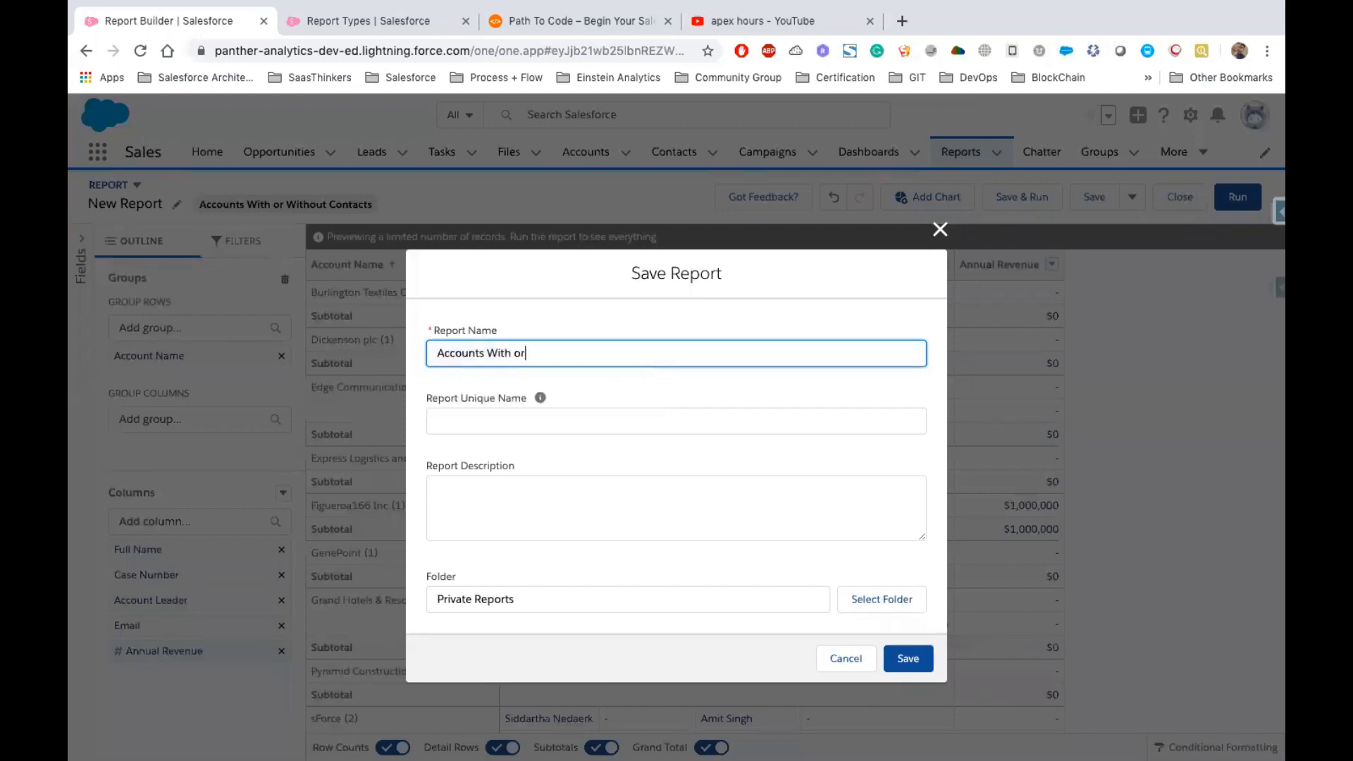
text( Without Contacts)
key(Tab)
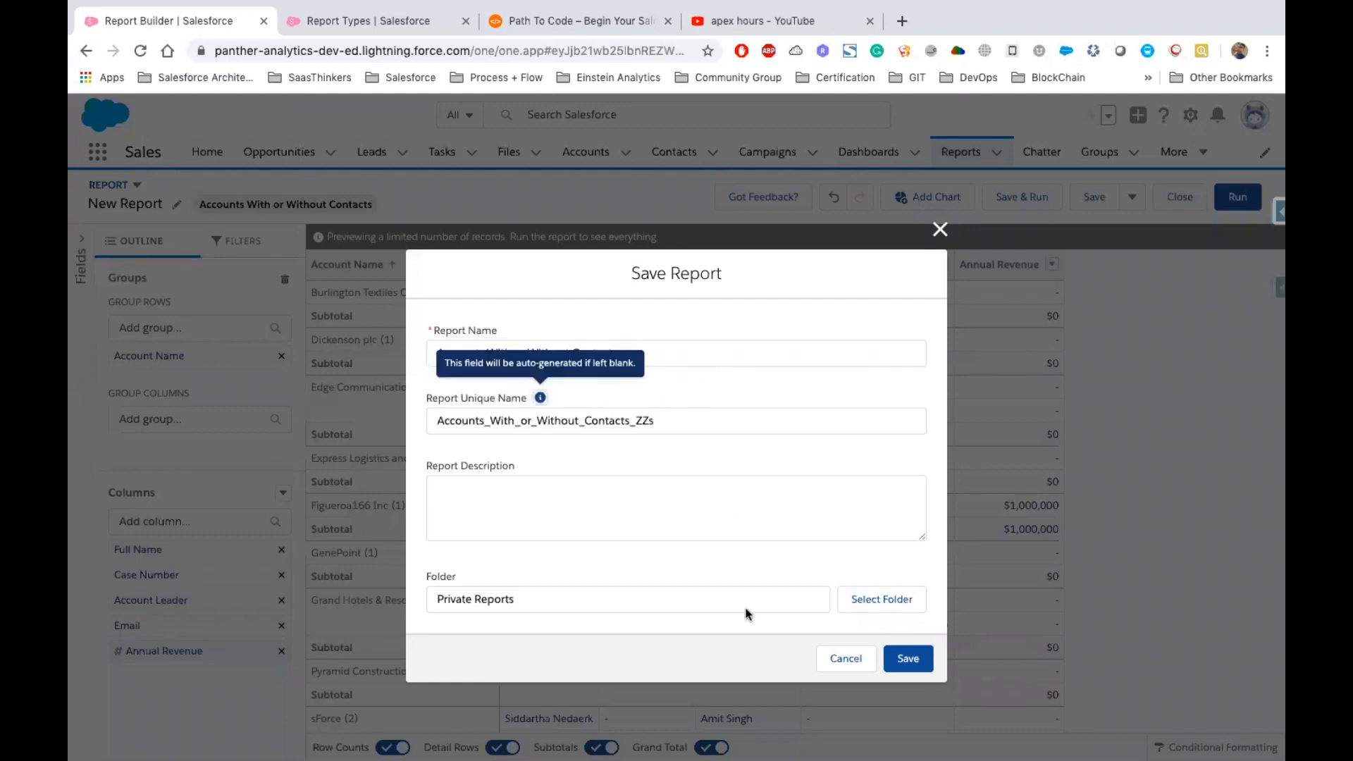
Choose the Sales Reports folder under Created by Me and save the report there
click(865, 604)
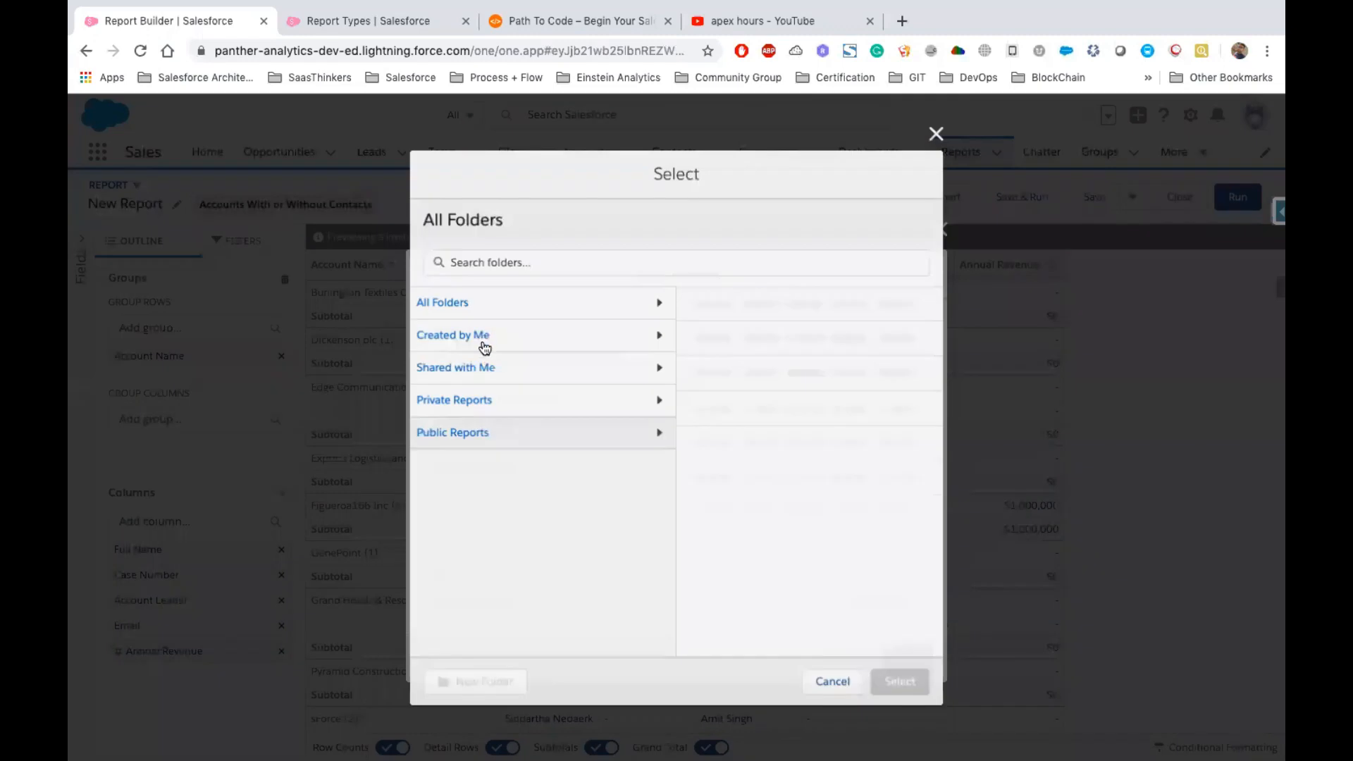
click(471, 338)
click(745, 340)
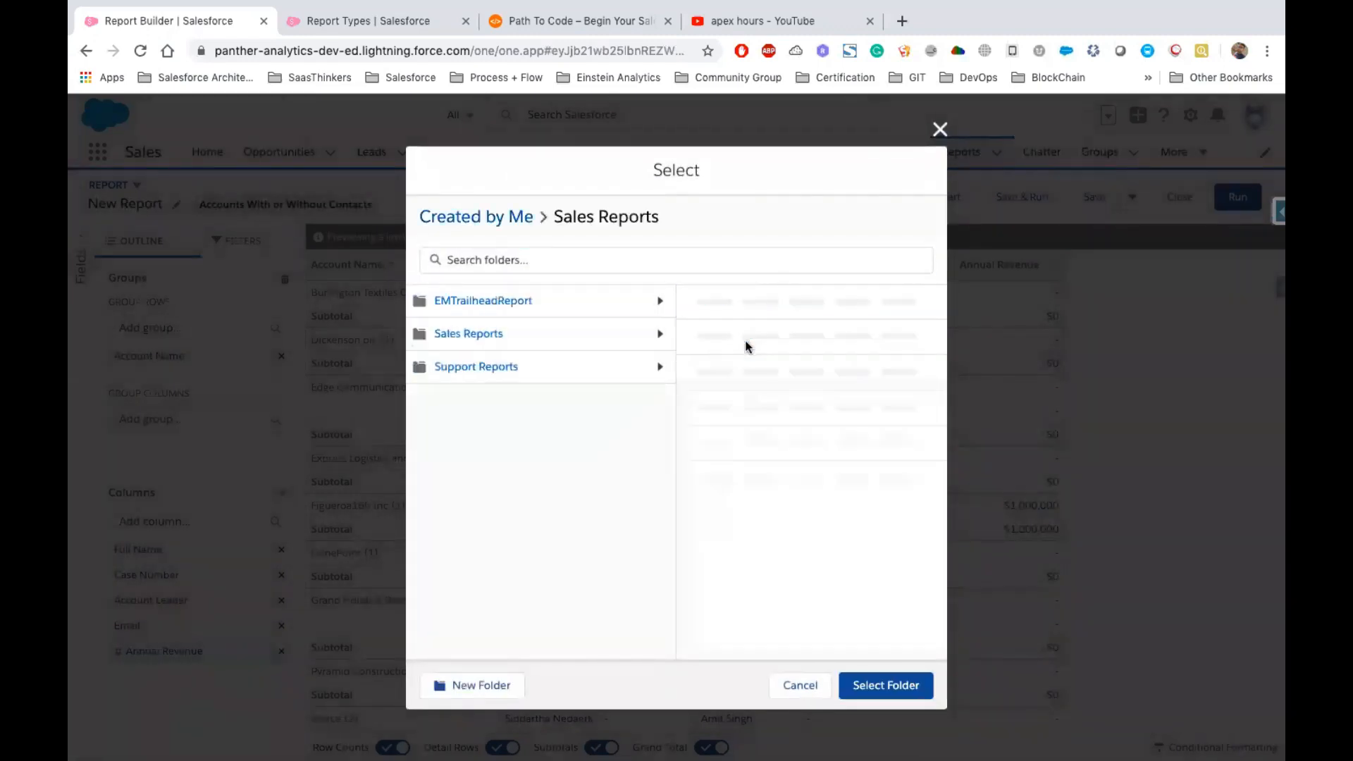
click(890, 685)
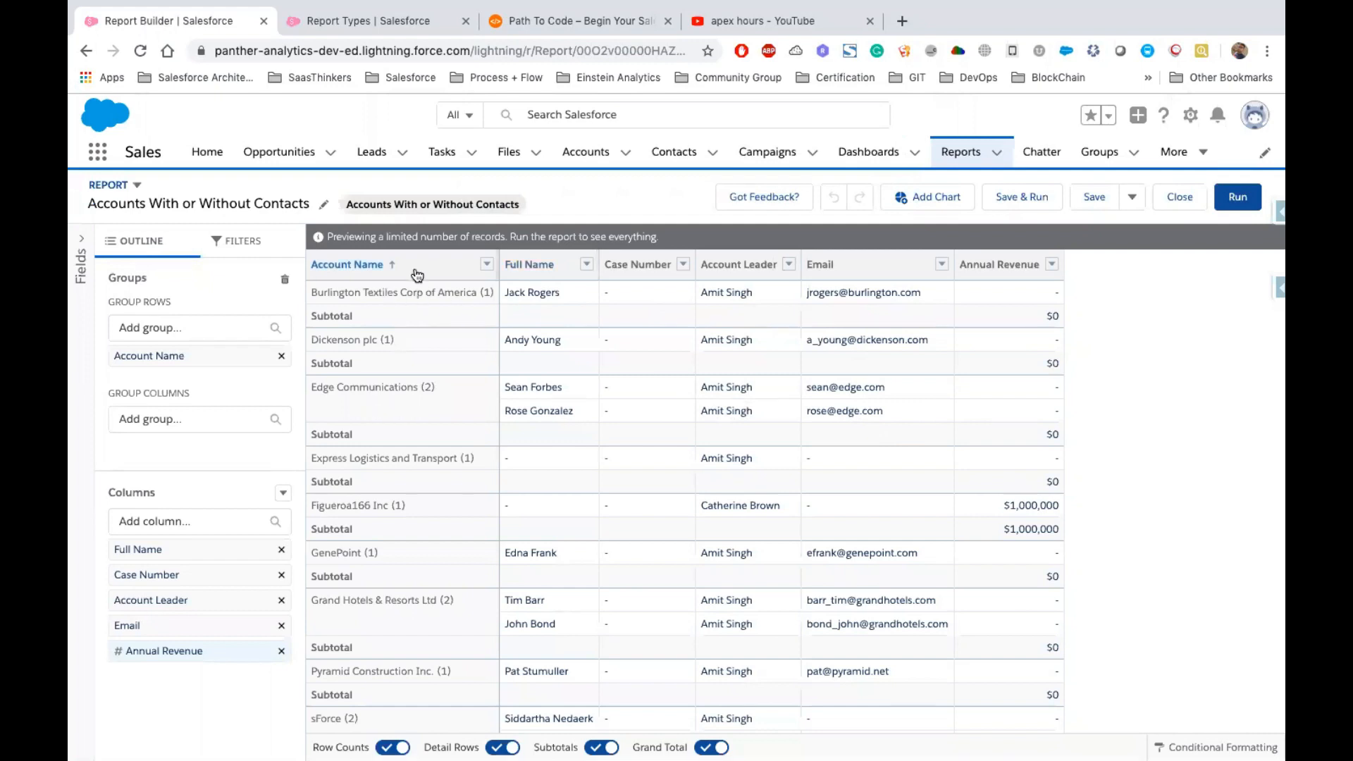
click(502, 290)
click(544, 460)
Add the account Type field as a report column and reopen the fields panel
scroll(590, 459, down, 5)
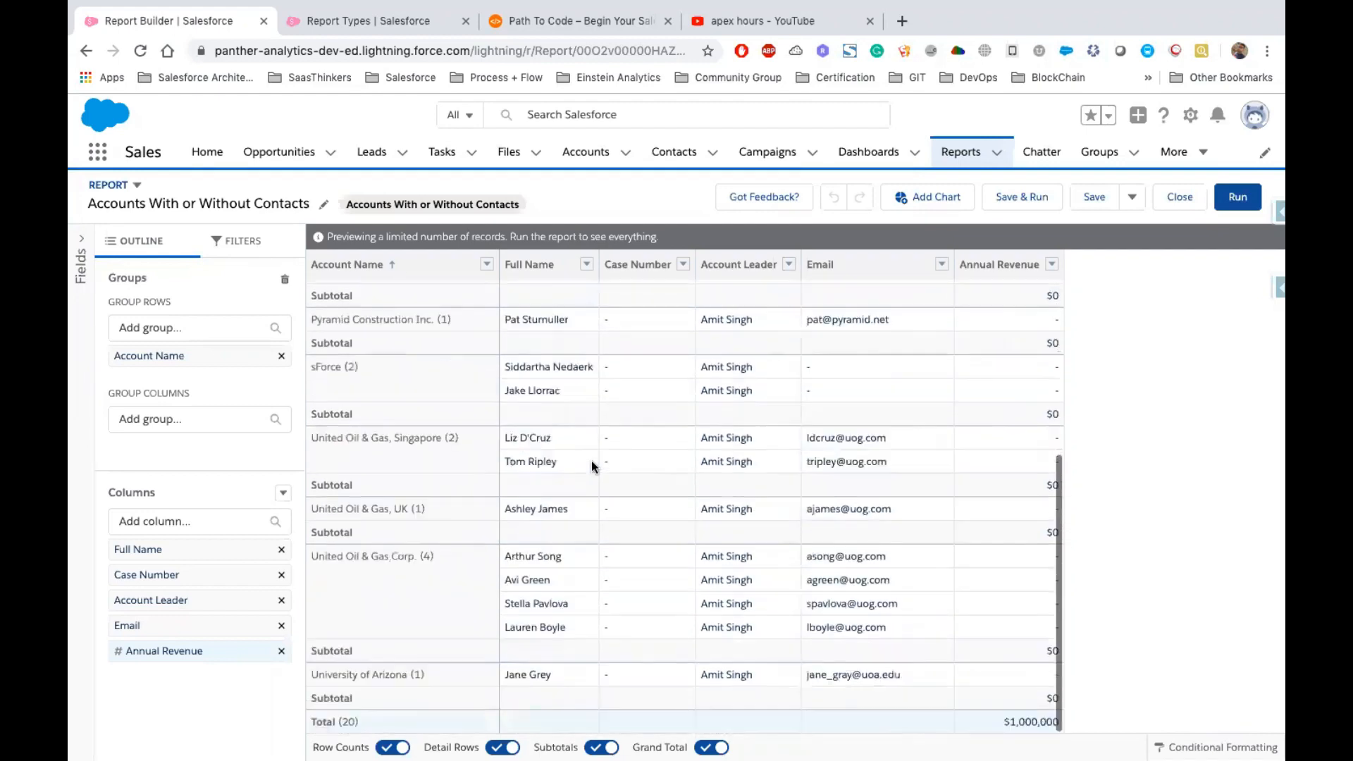
scroll(592, 465, up, 5)
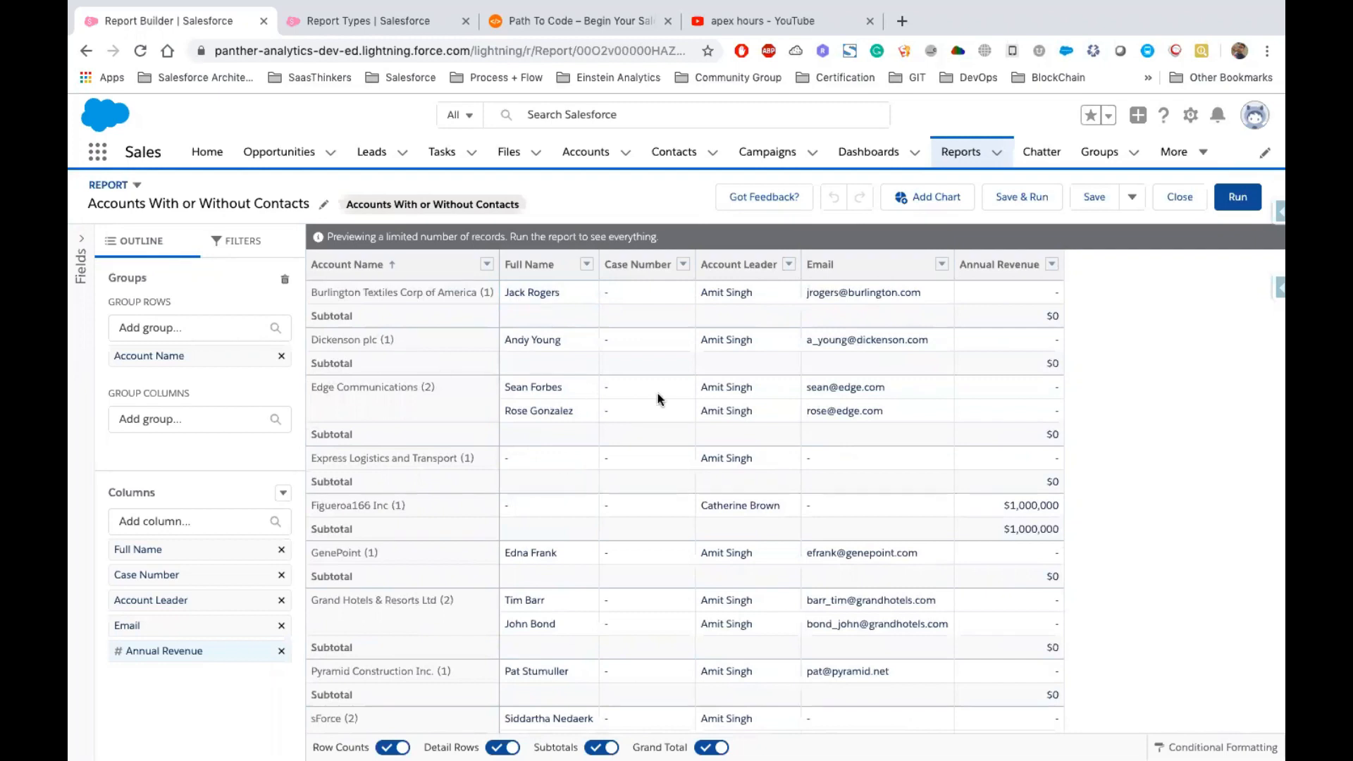
click(203, 520)
text(Type)
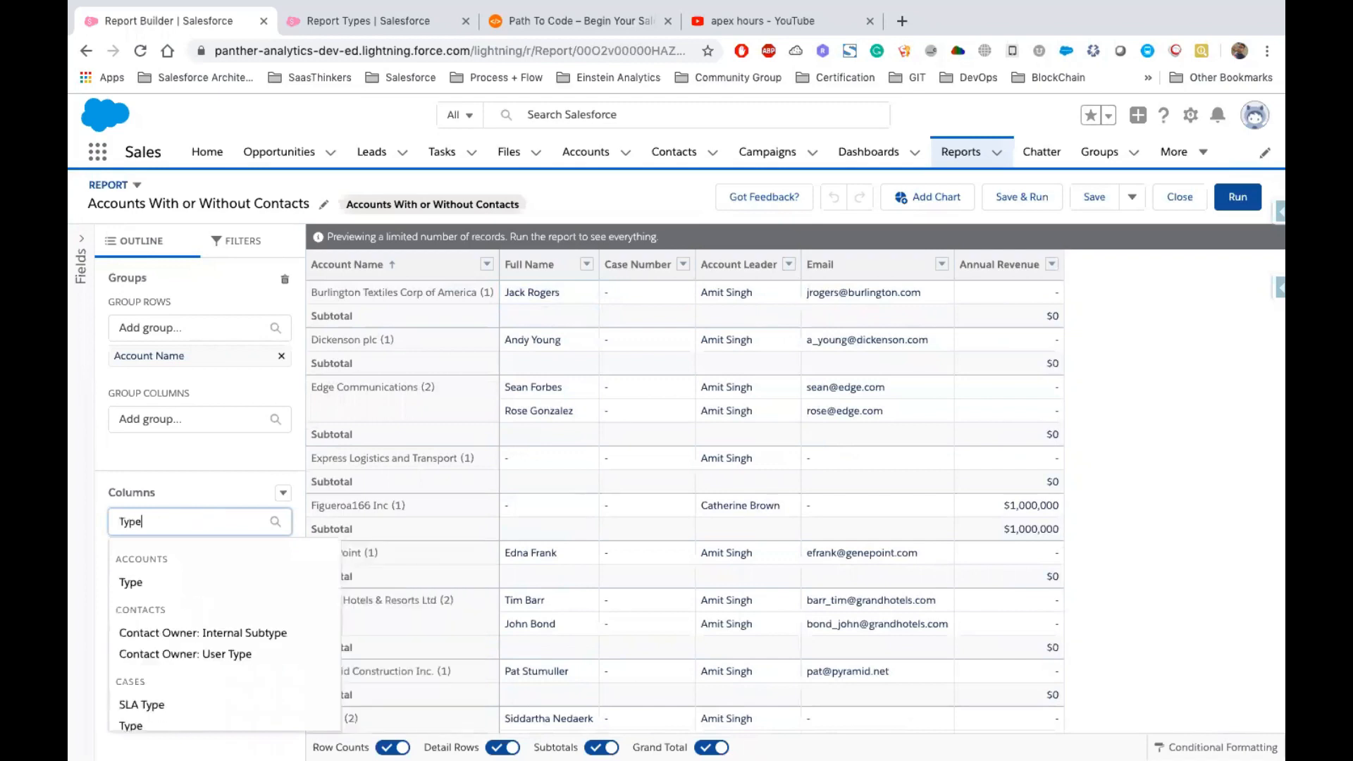
click(157, 582)
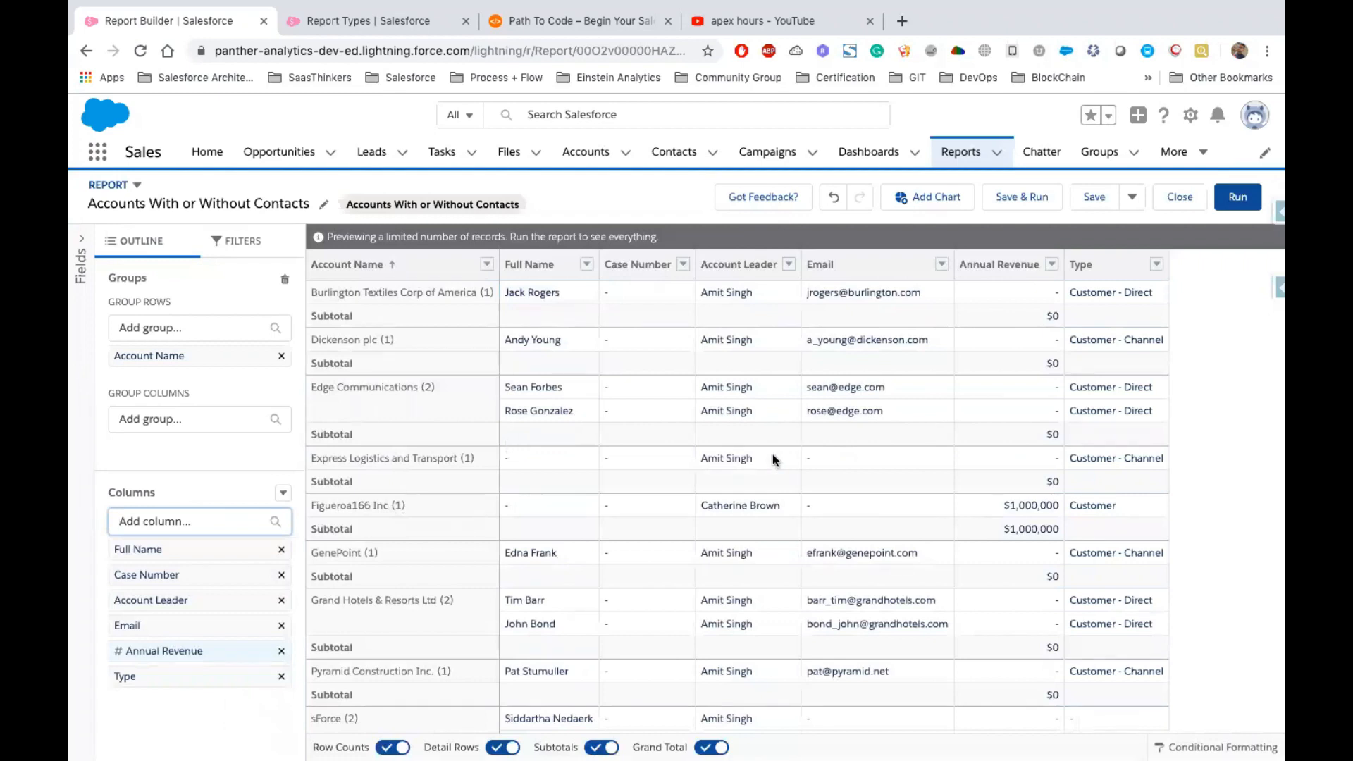
click(82, 240)
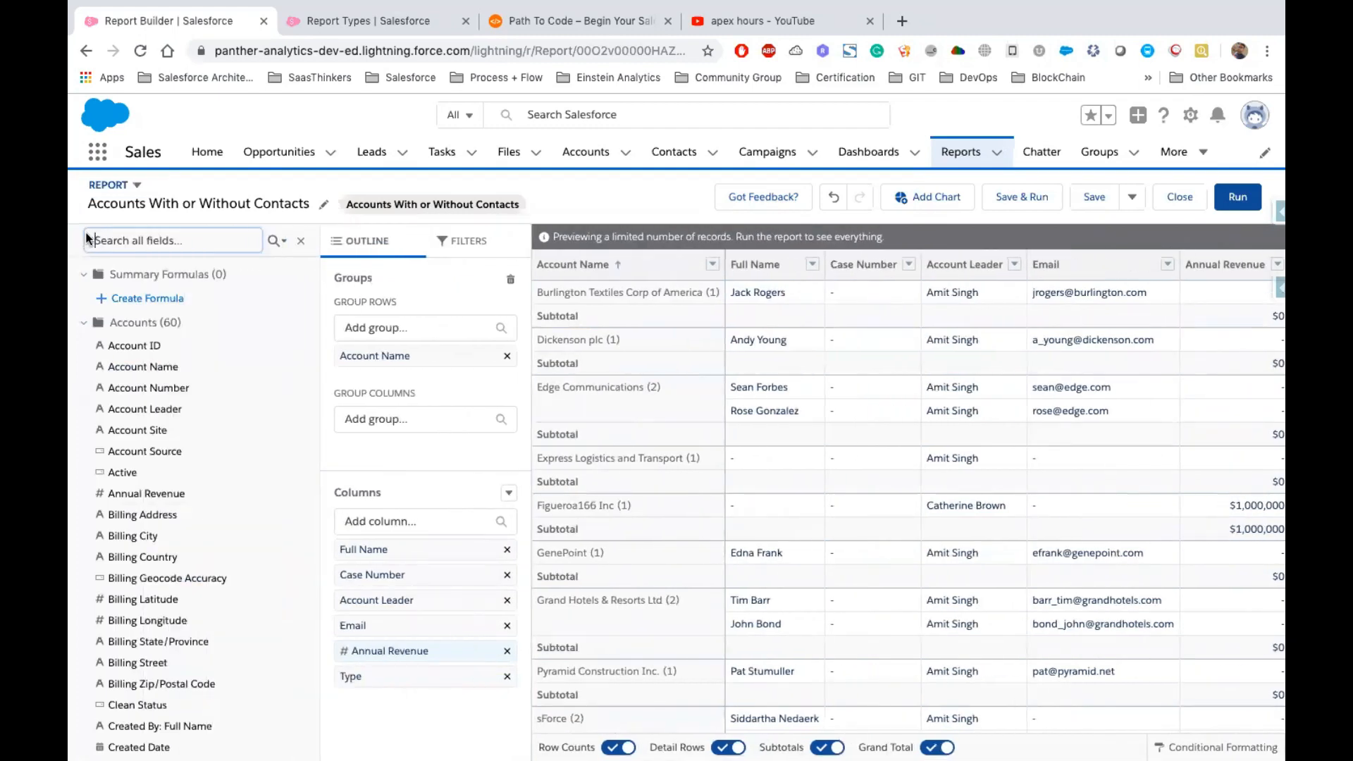
Hide the fields panel, review the account Type values, and sort the report rows by Type ascending
click(301, 245)
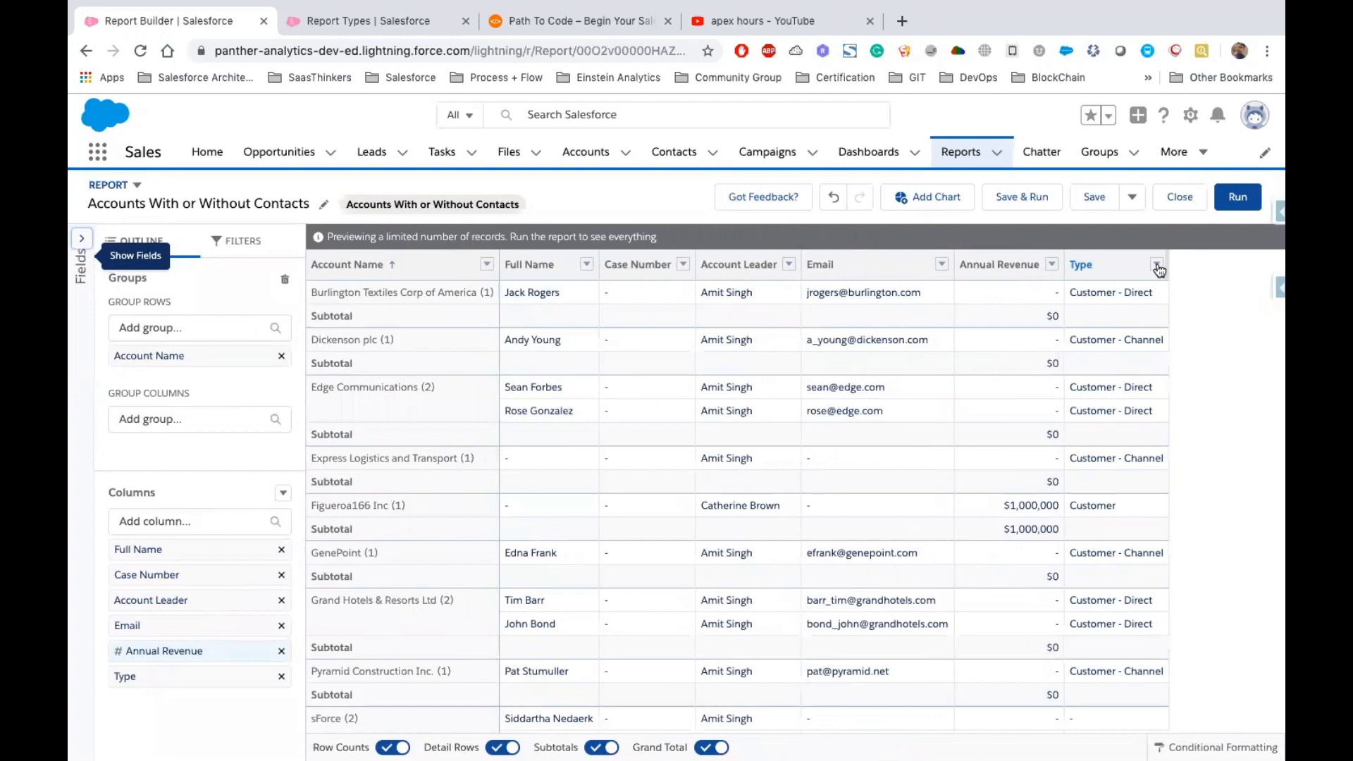
click(1157, 265)
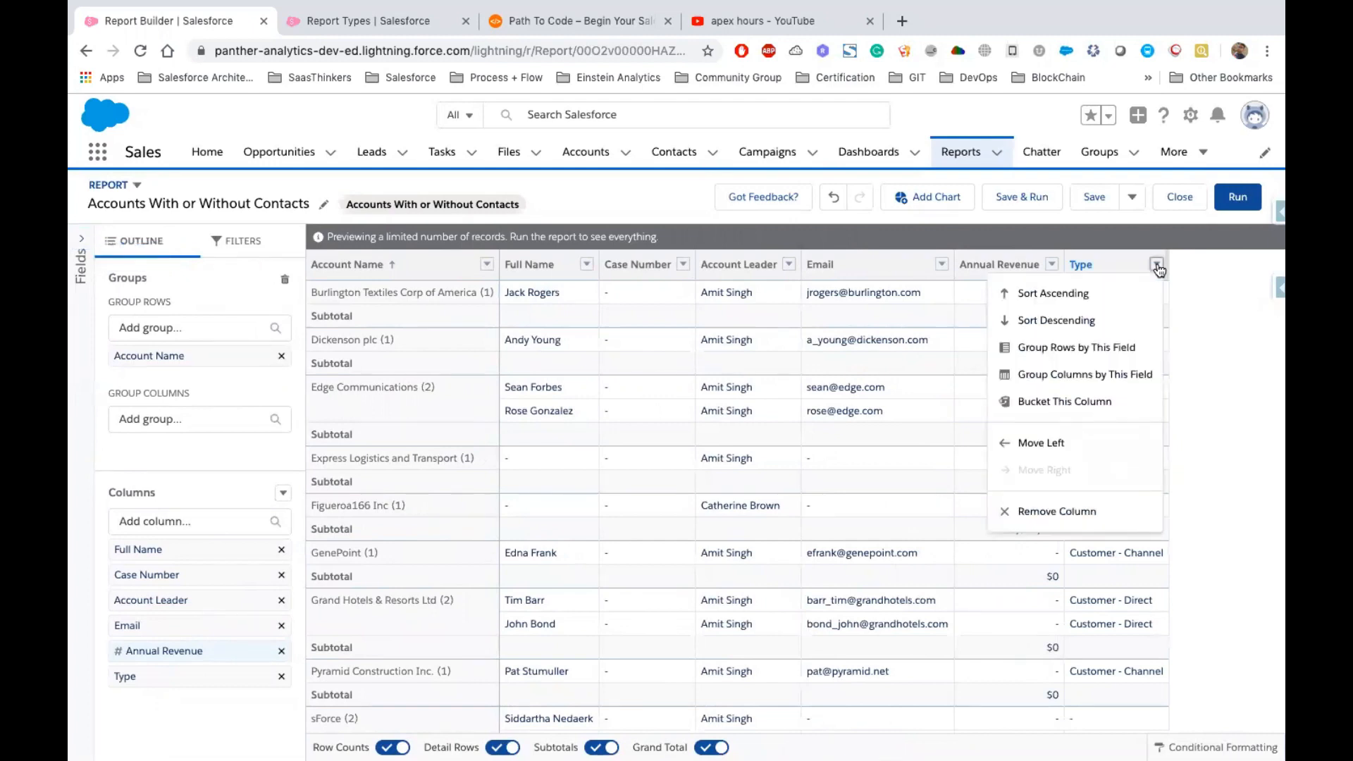
click(1156, 266)
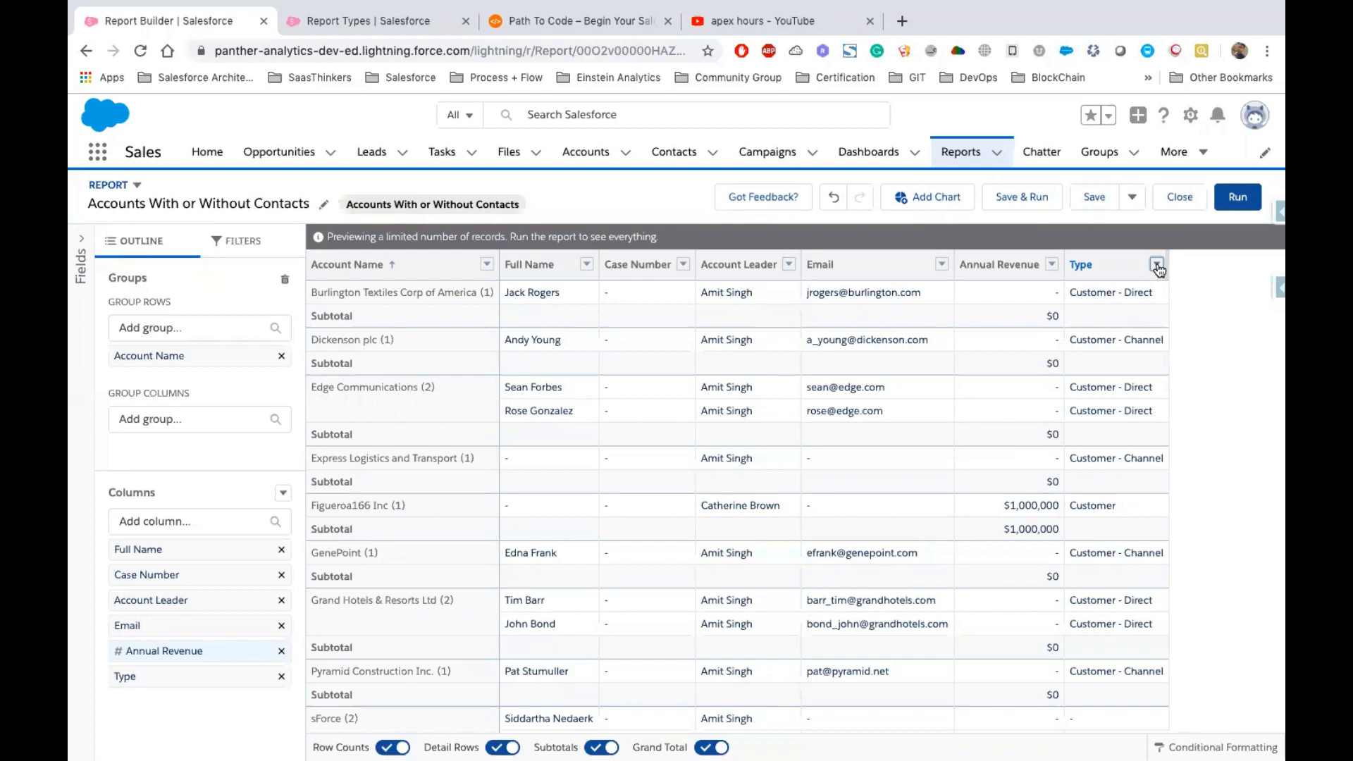
click(1129, 296)
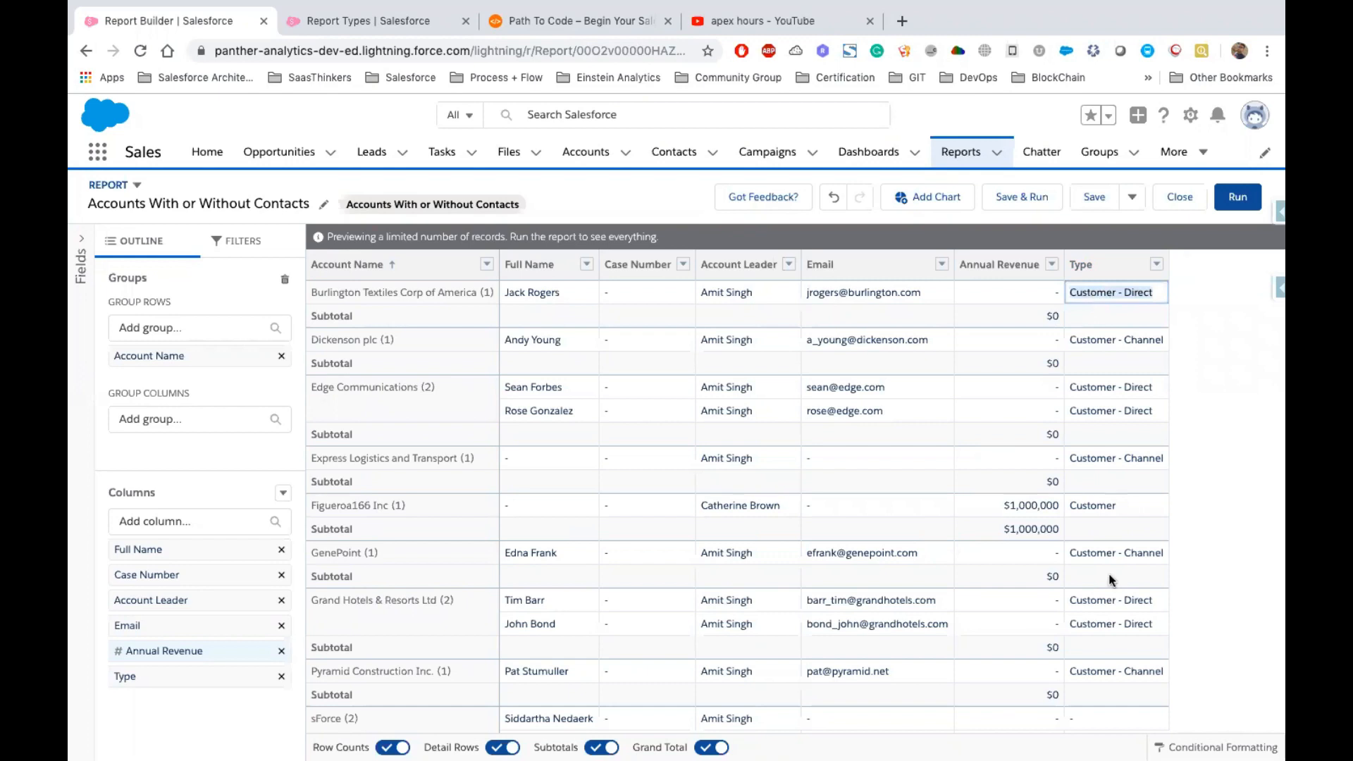
scroll(1110, 579, down, 4)
scroll(1110, 580, up, 4)
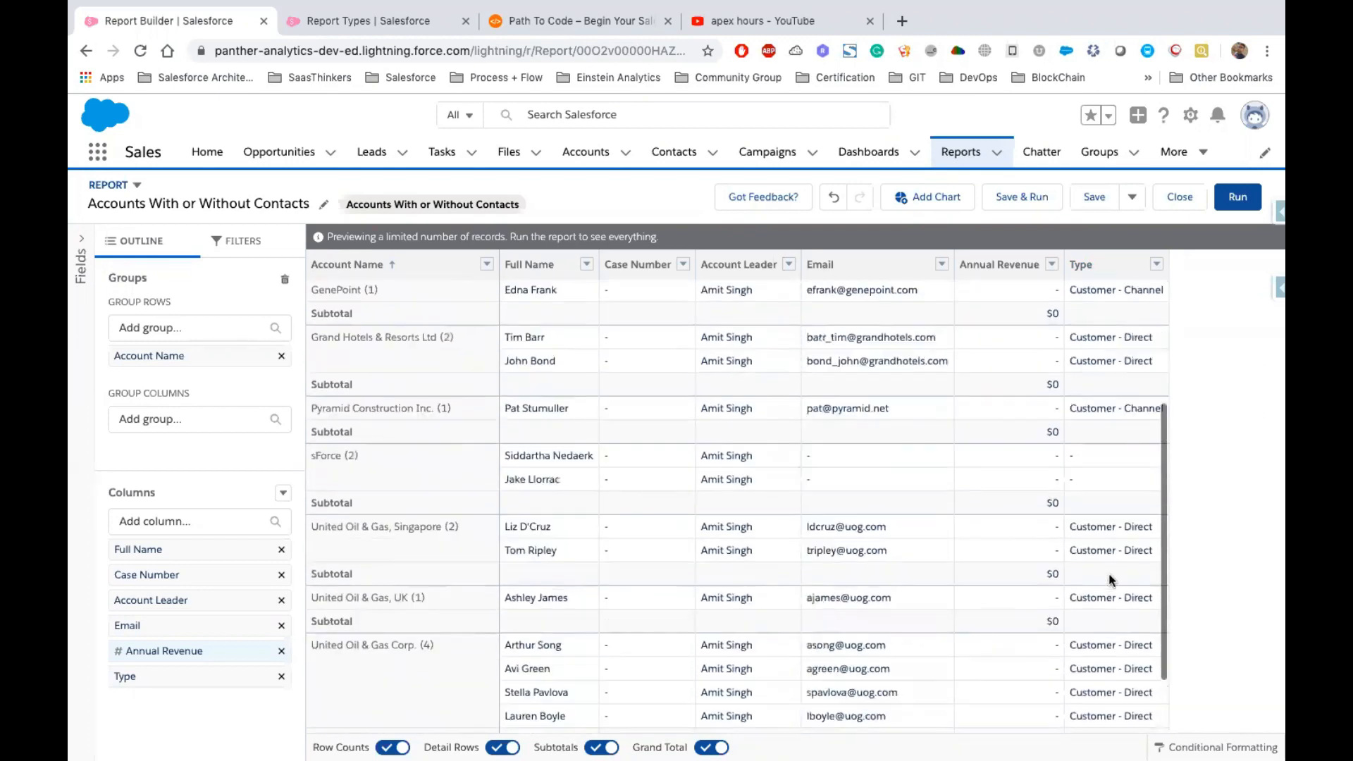
click(1101, 349)
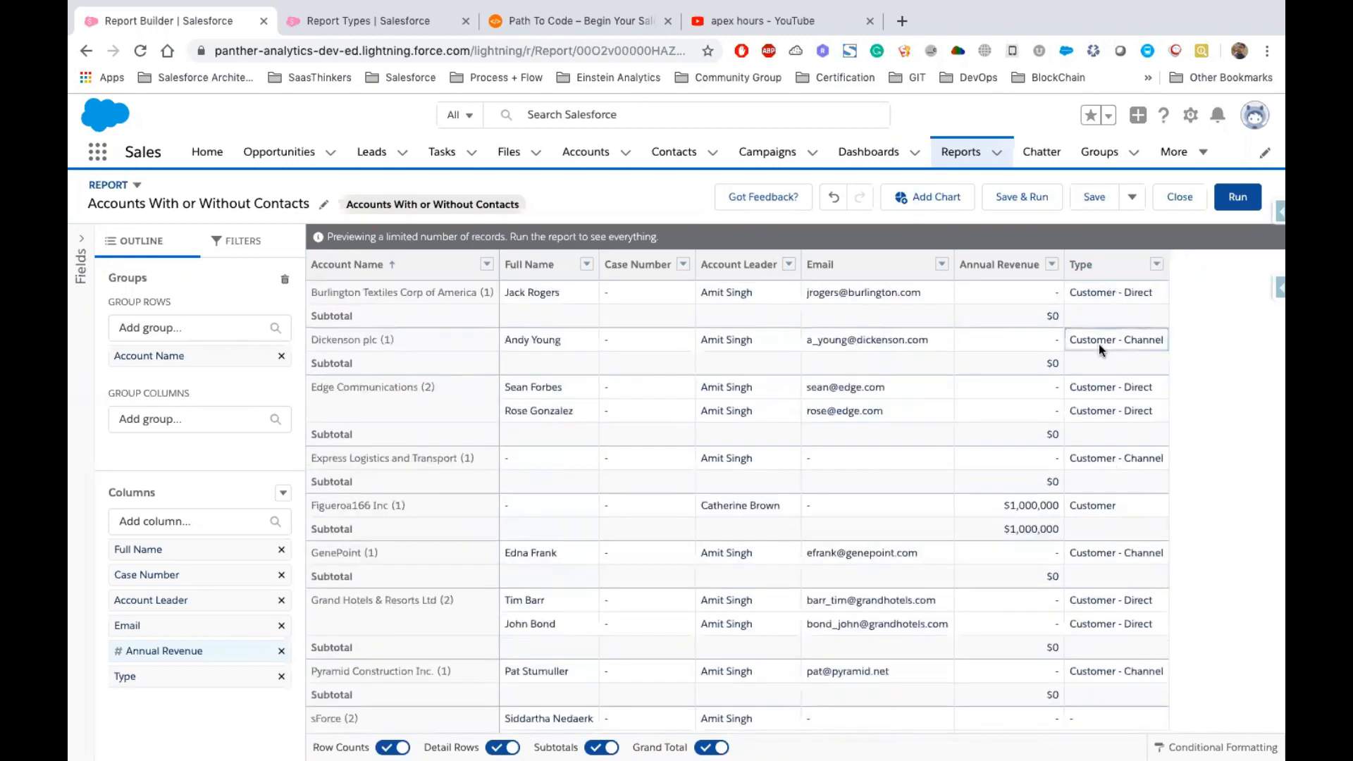
click(1100, 388)
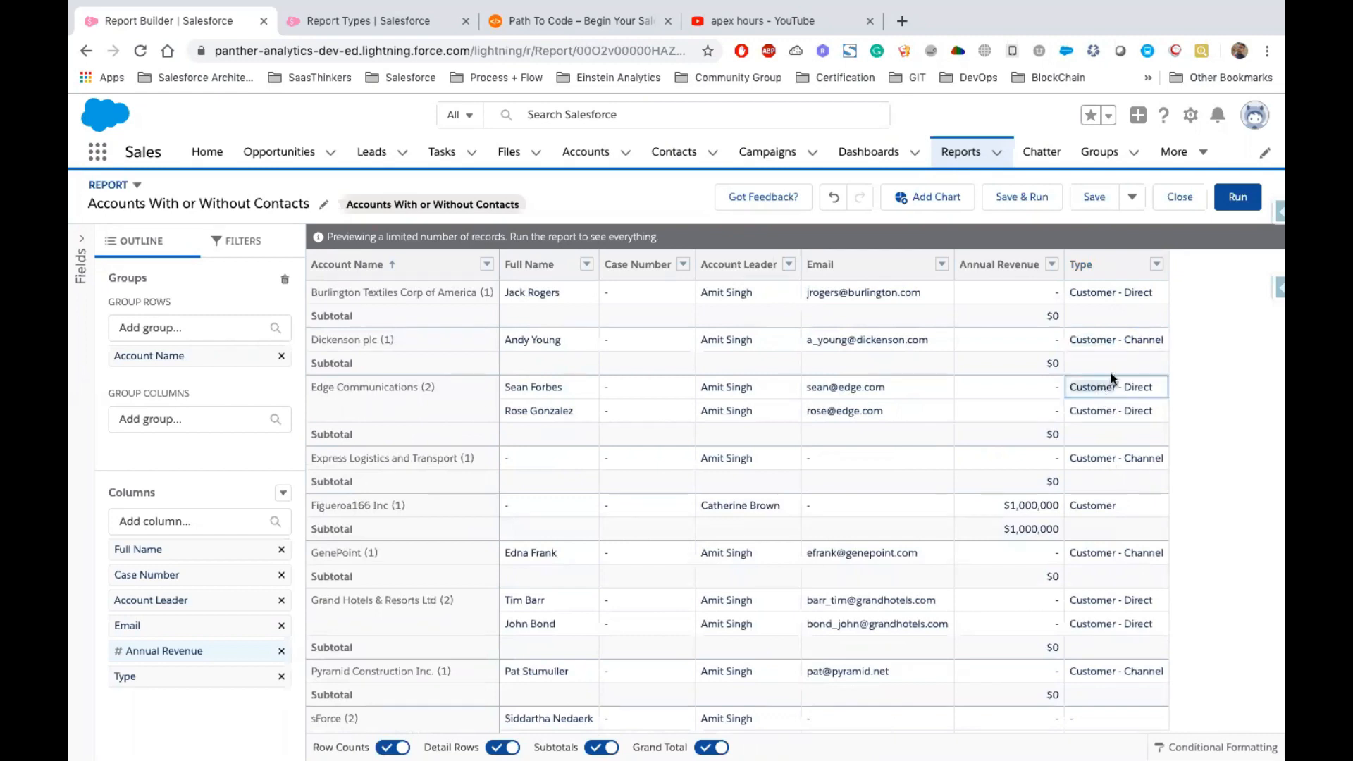
click(1100, 294)
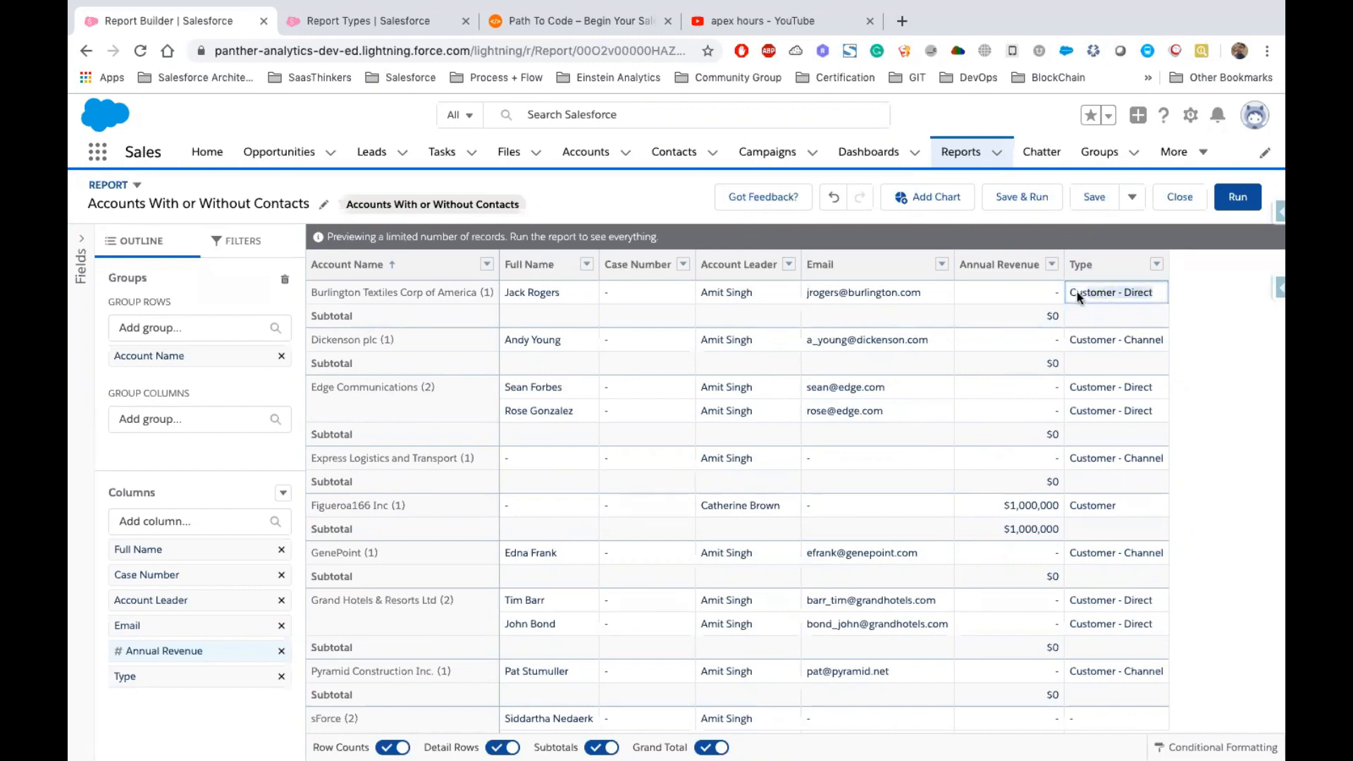
double_click(1129, 289)
click(1129, 340)
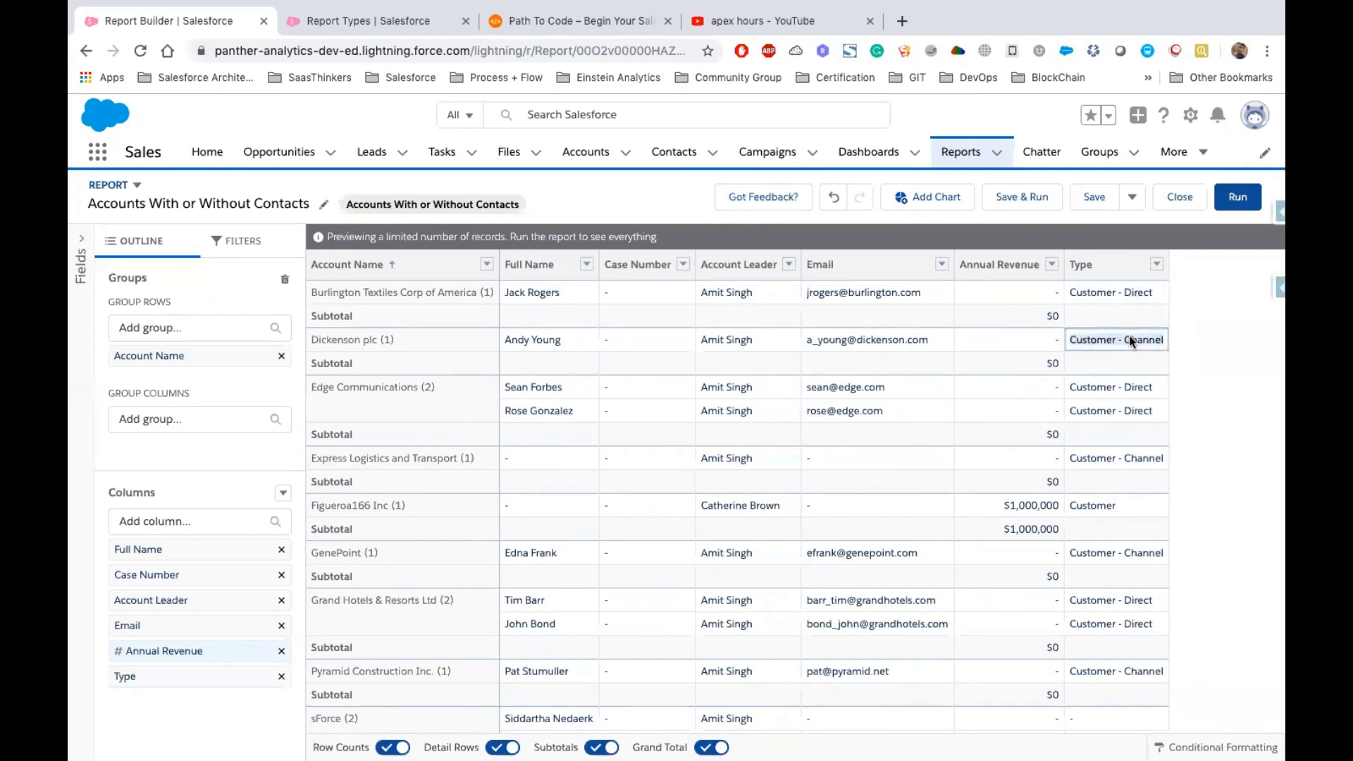
double_click(1141, 341)
click(1156, 265)
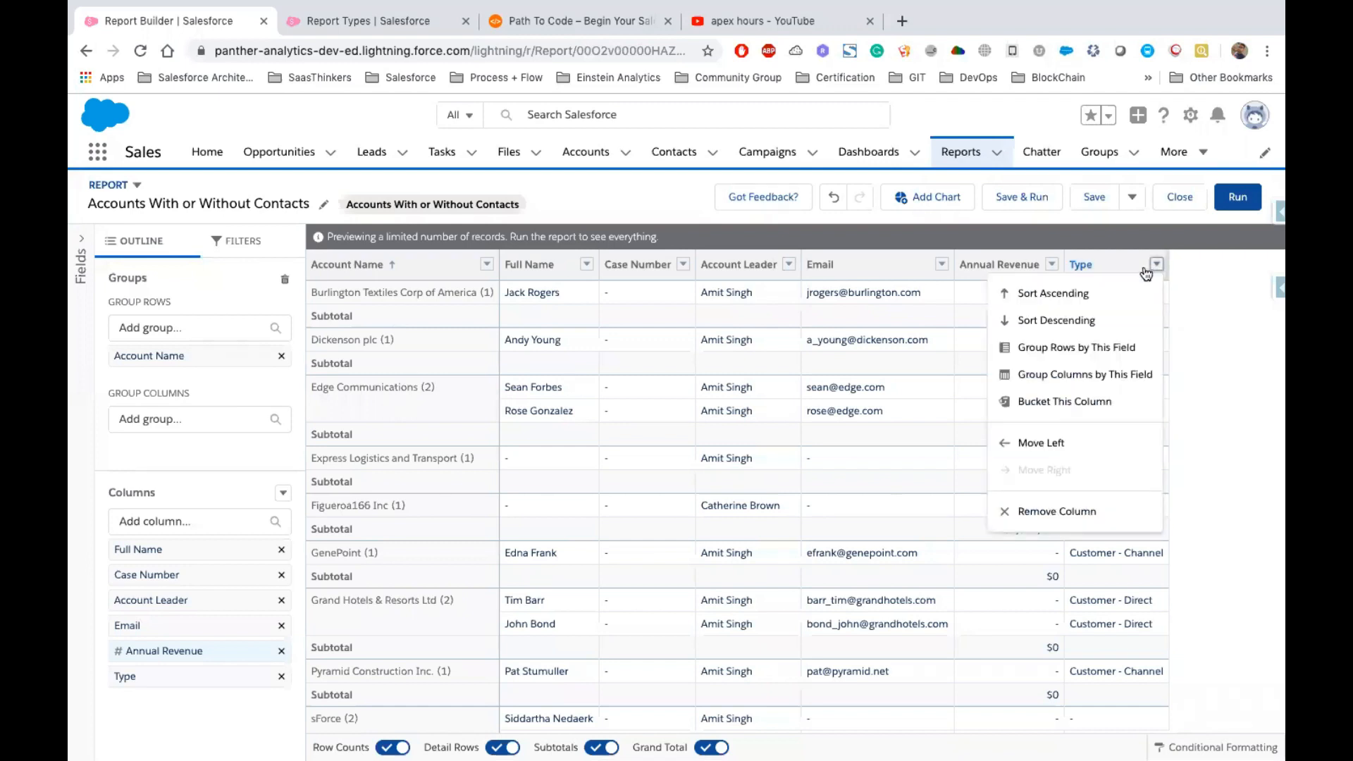
click(1101, 267)
Start a bucket column from the Type field and add two buckets named Customers and Channels
click(1156, 267)
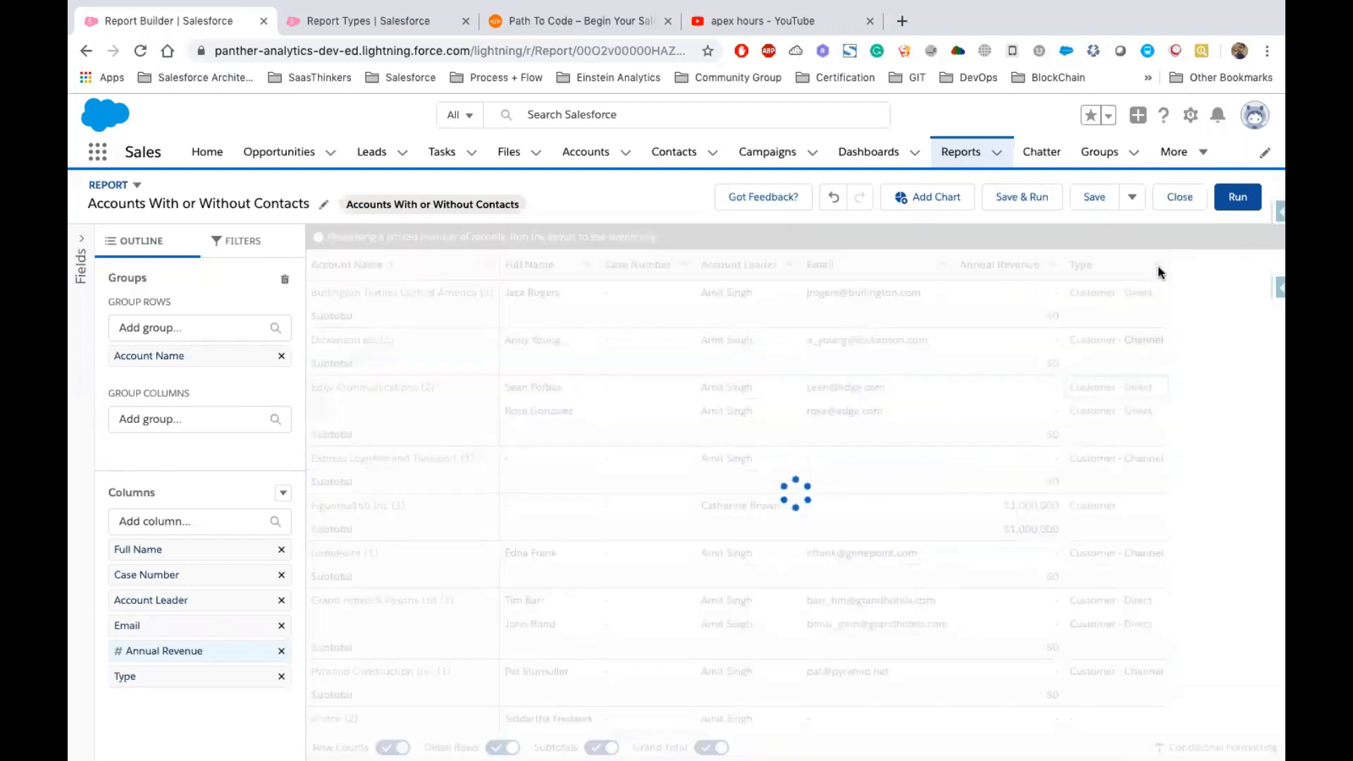
click(1156, 265)
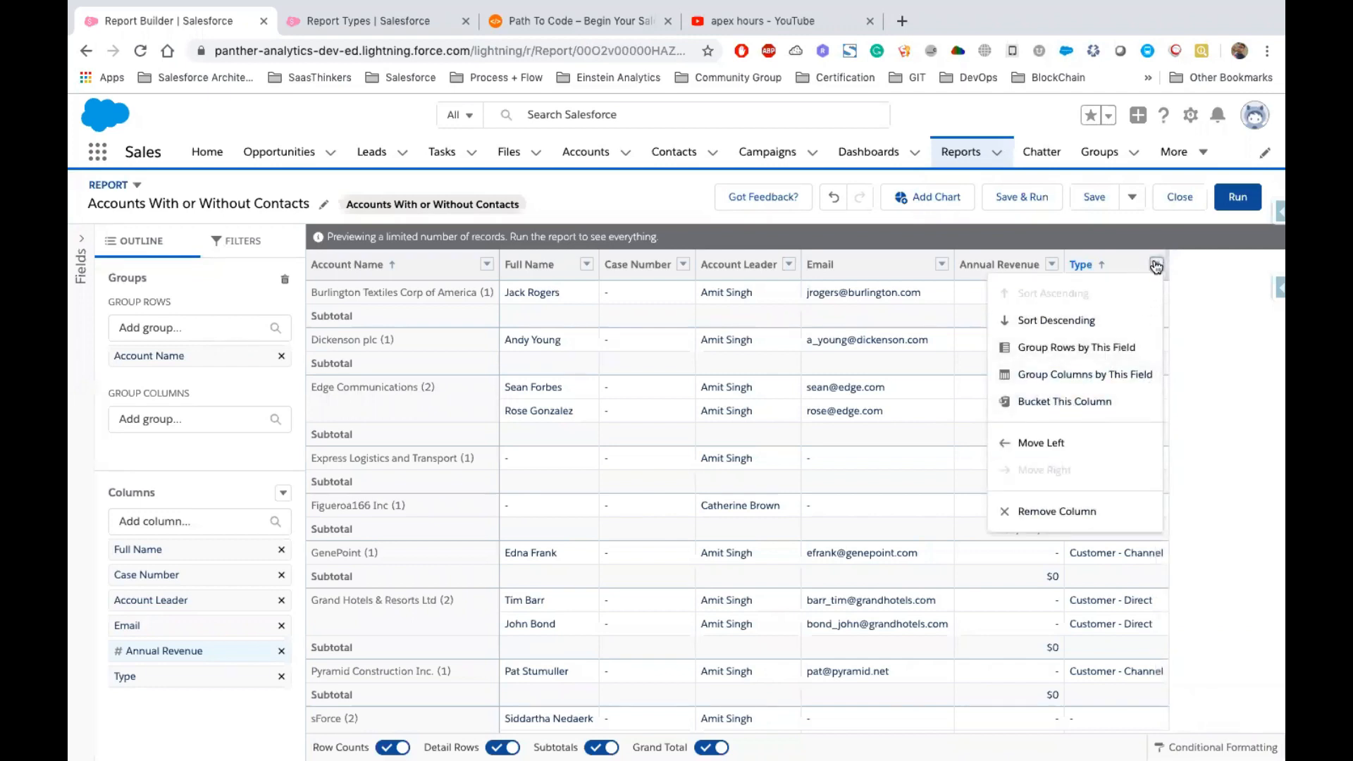
click(1065, 400)
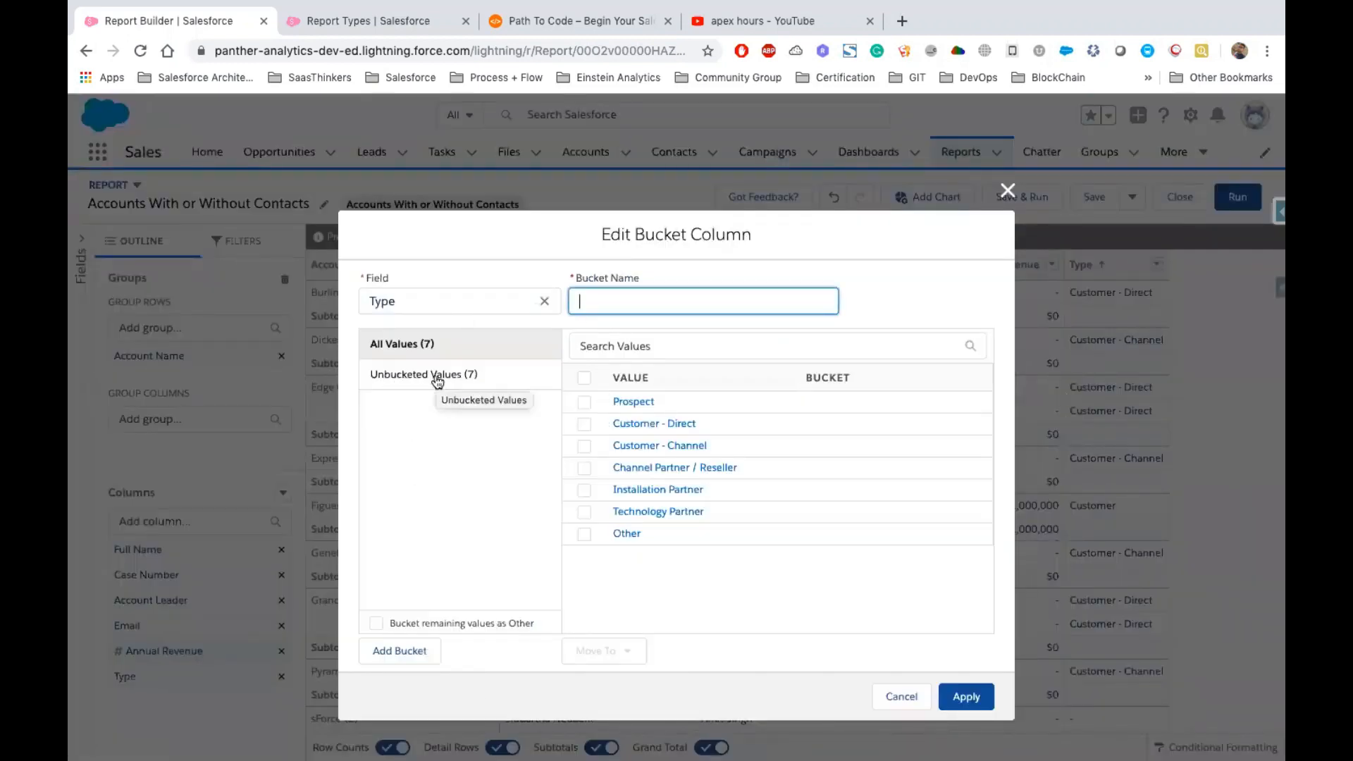
click(397, 652)
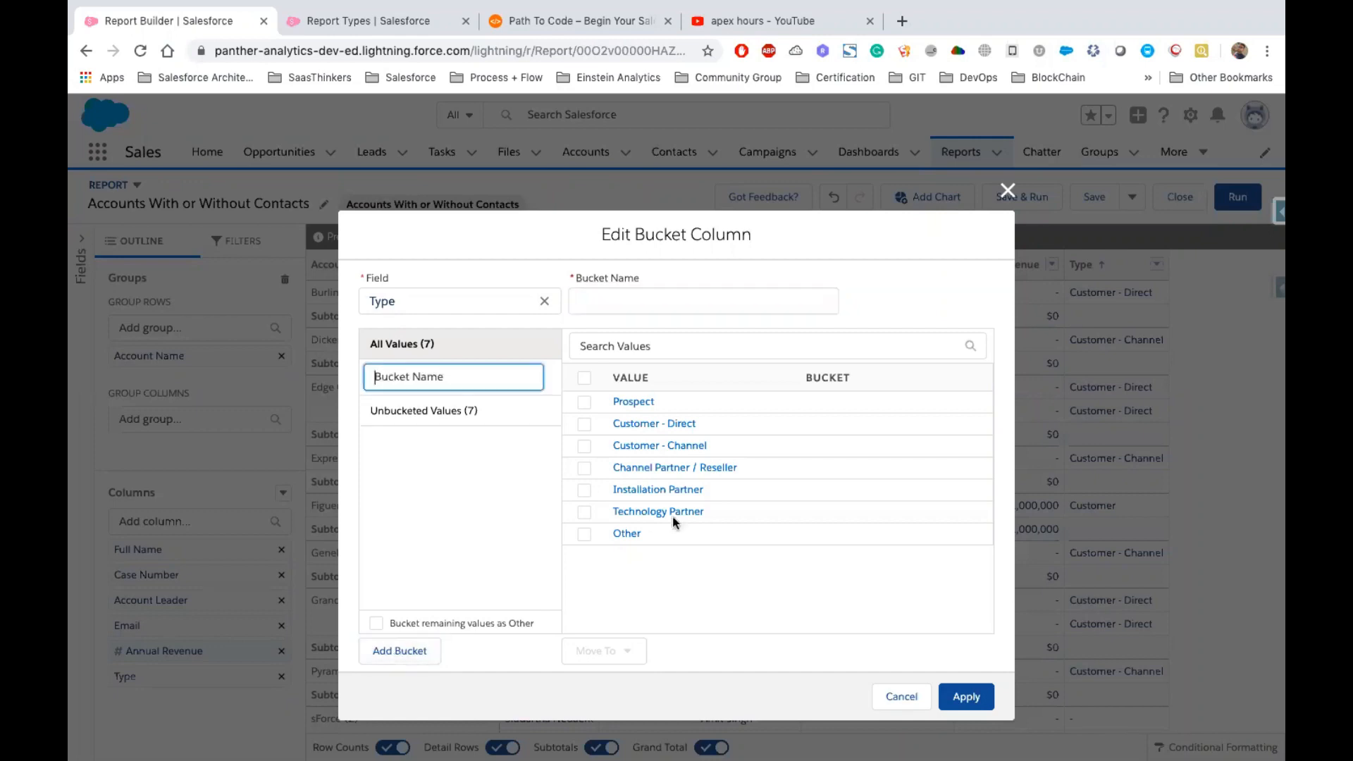
text(Customers)
key(Return)
click(408, 648)
text(Channels)
key(Return)
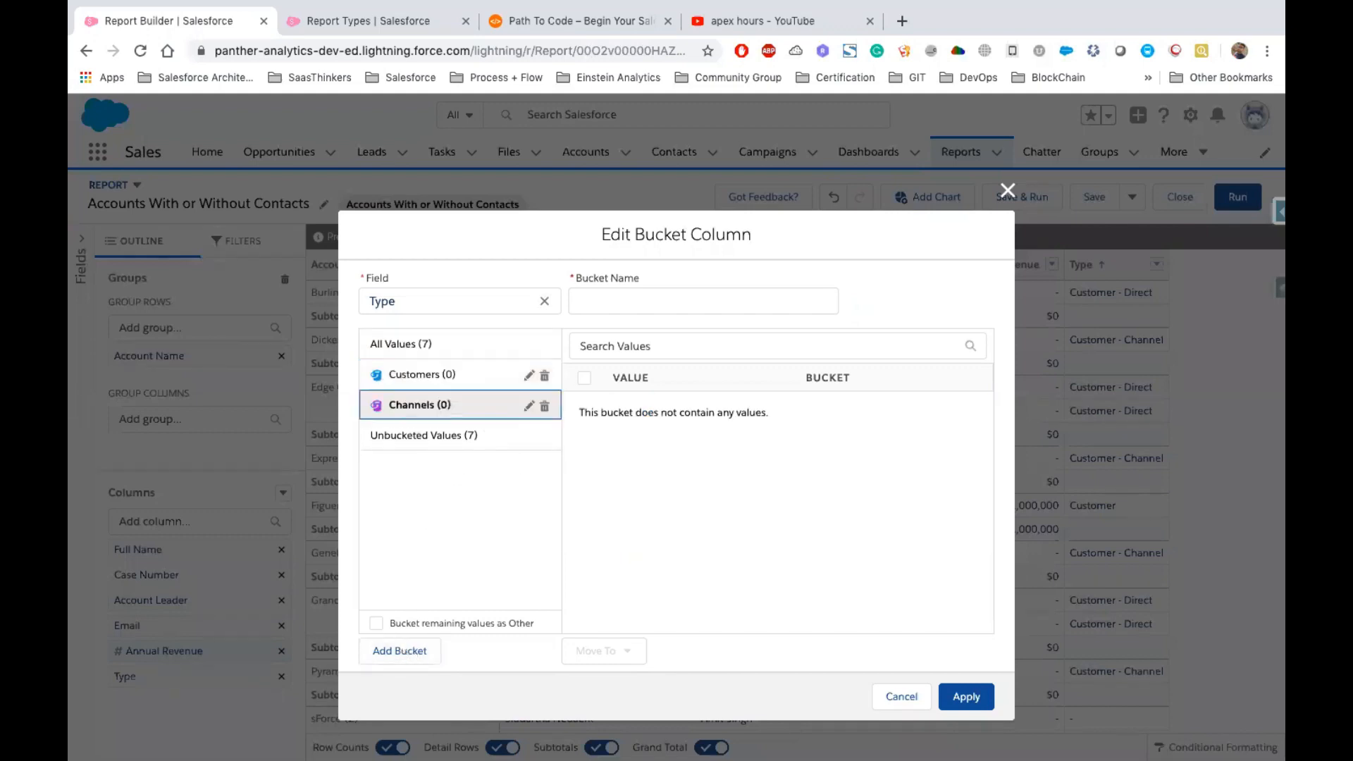
Move the Customer - Direct and Customer - Channel values into the Customers bucket
click(450, 368)
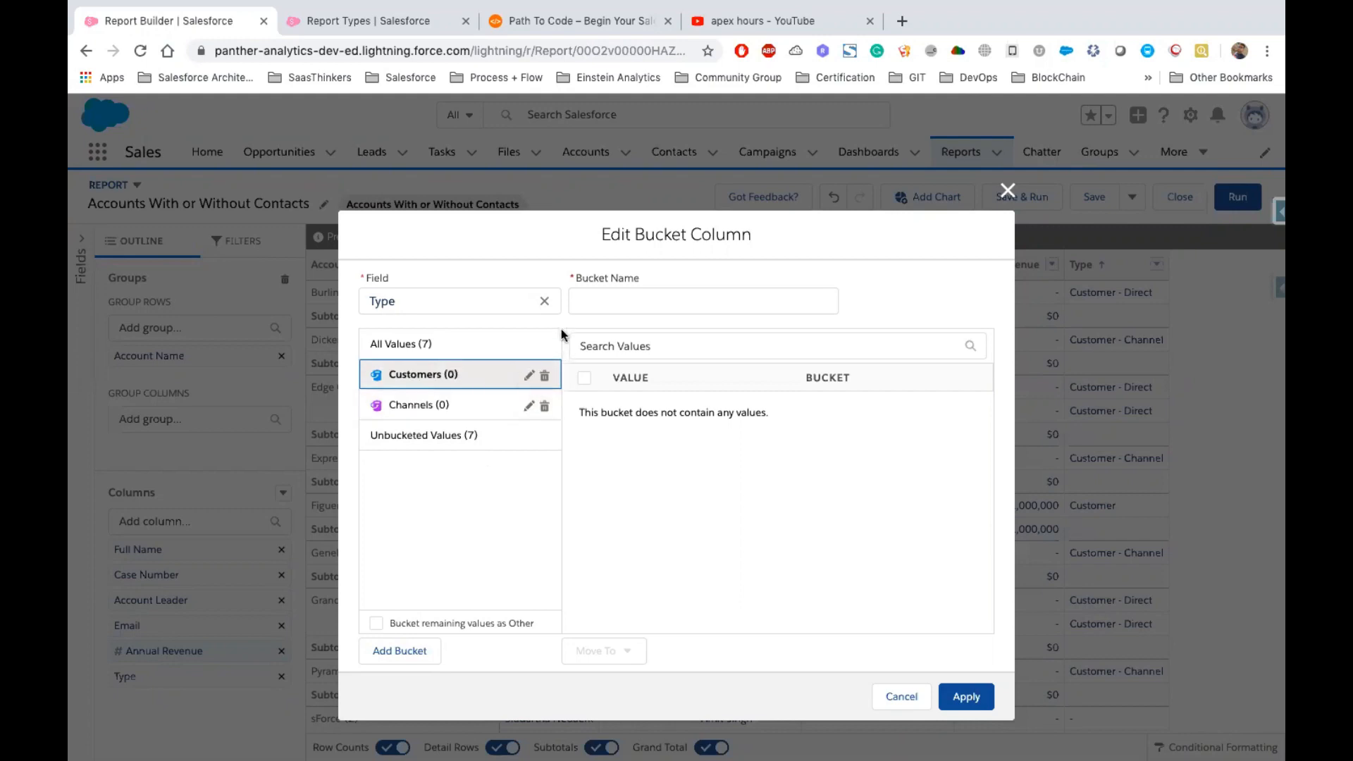
click(417, 349)
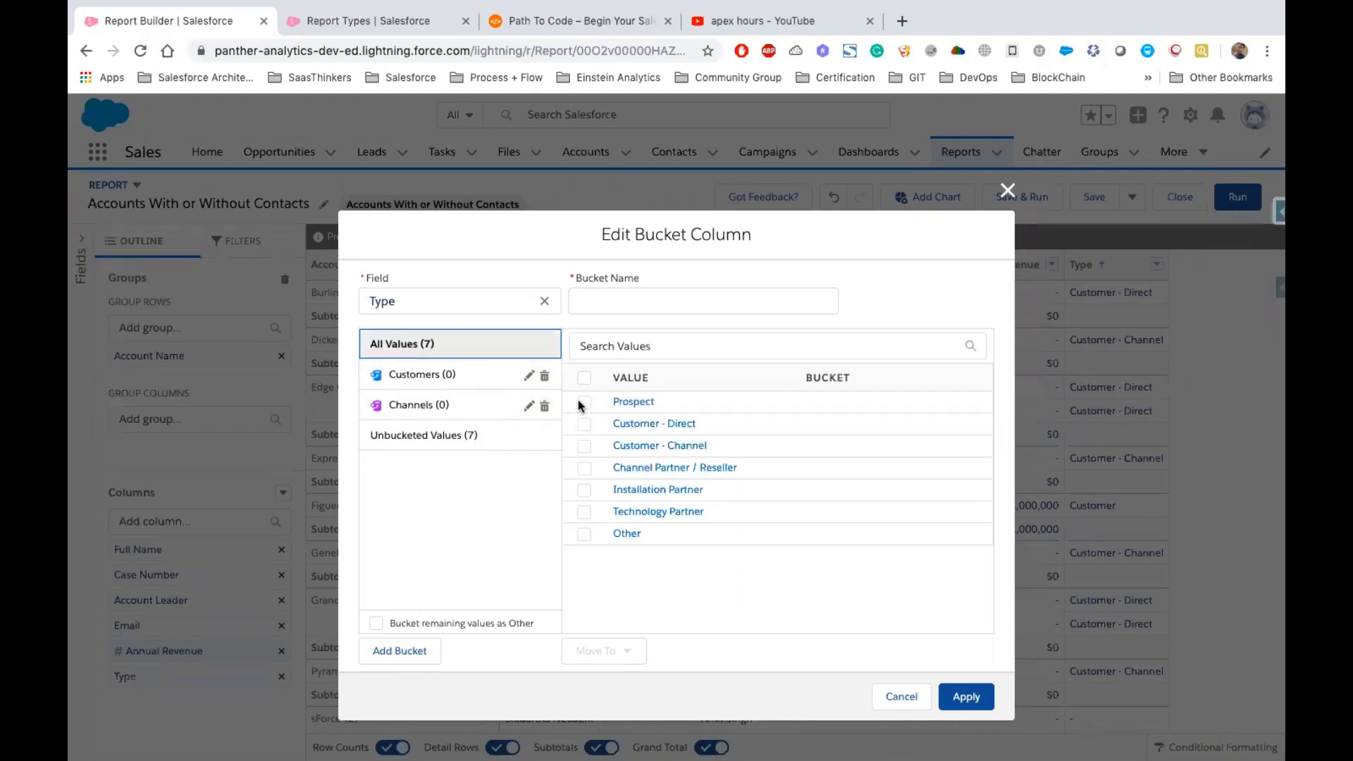
click(582, 425)
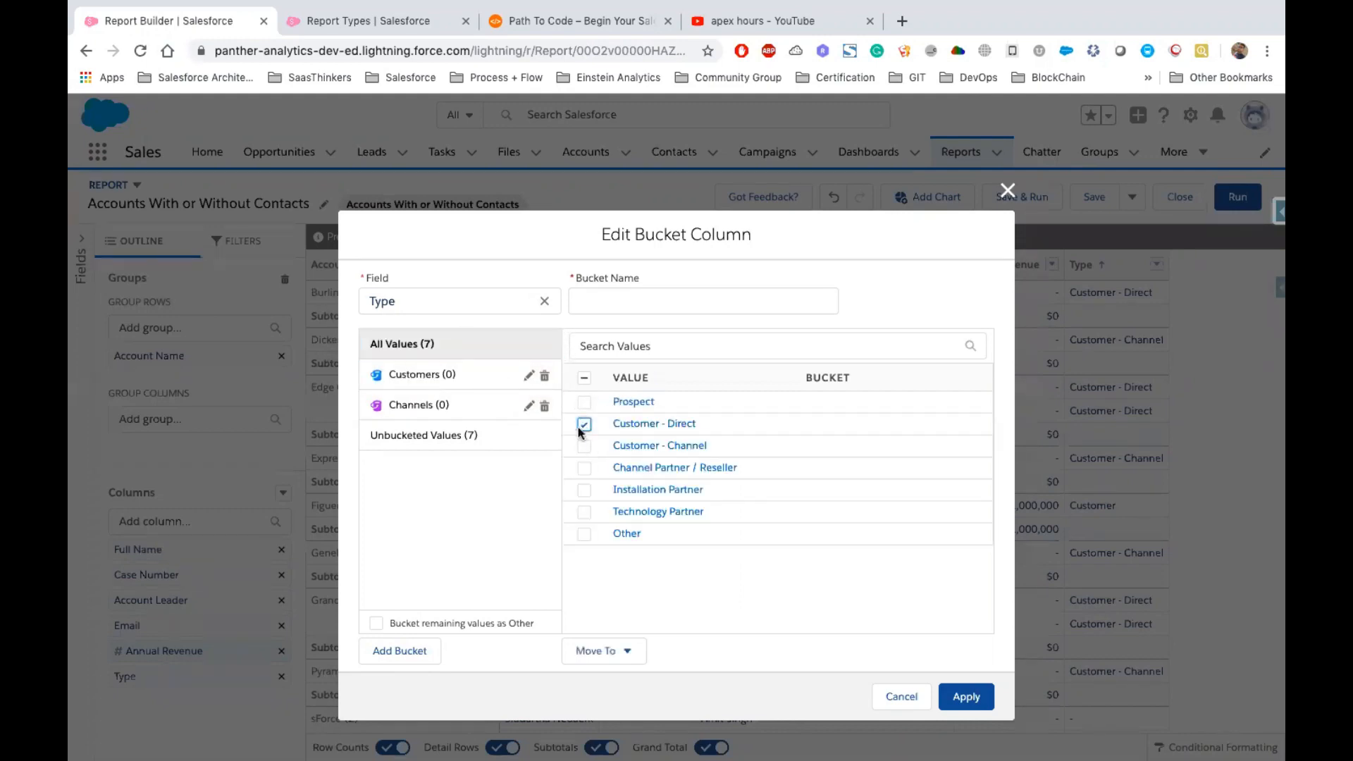
click(583, 447)
click(623, 650)
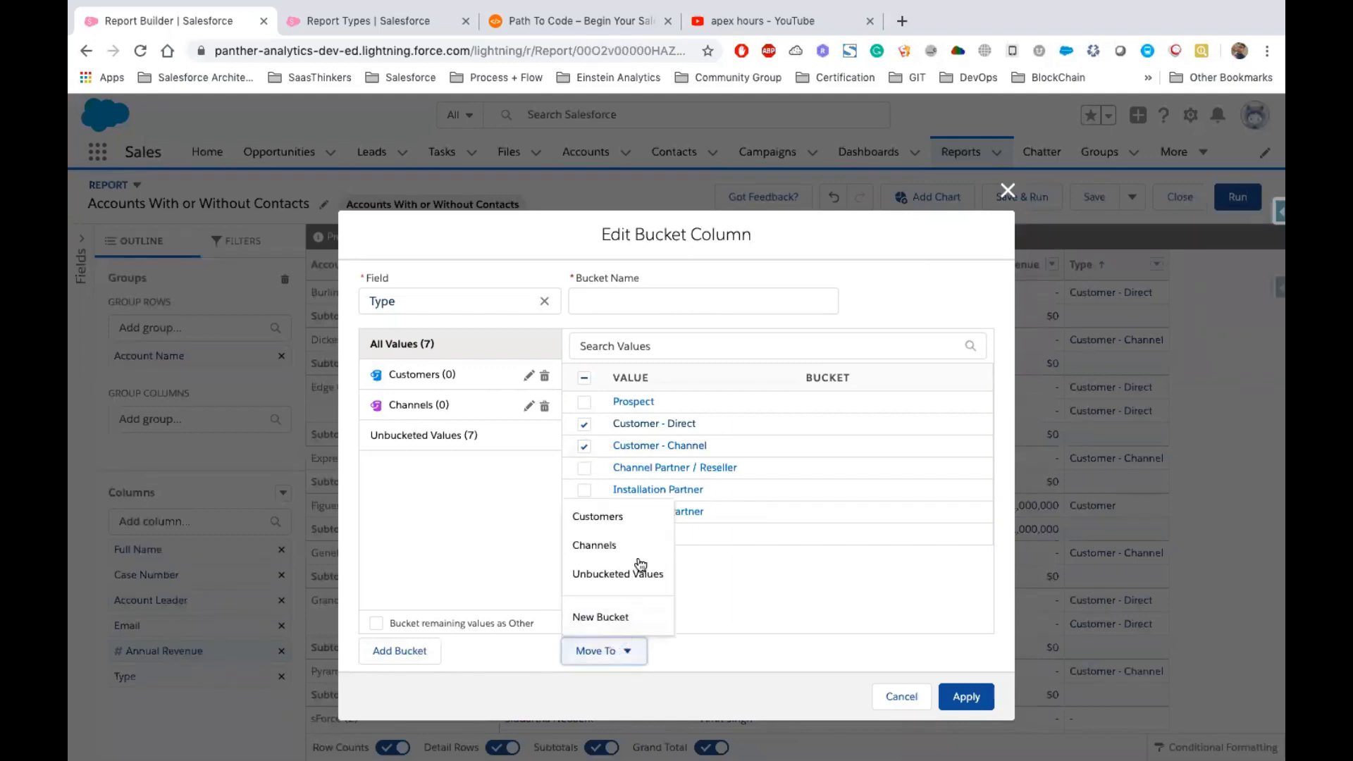
click(600, 519)
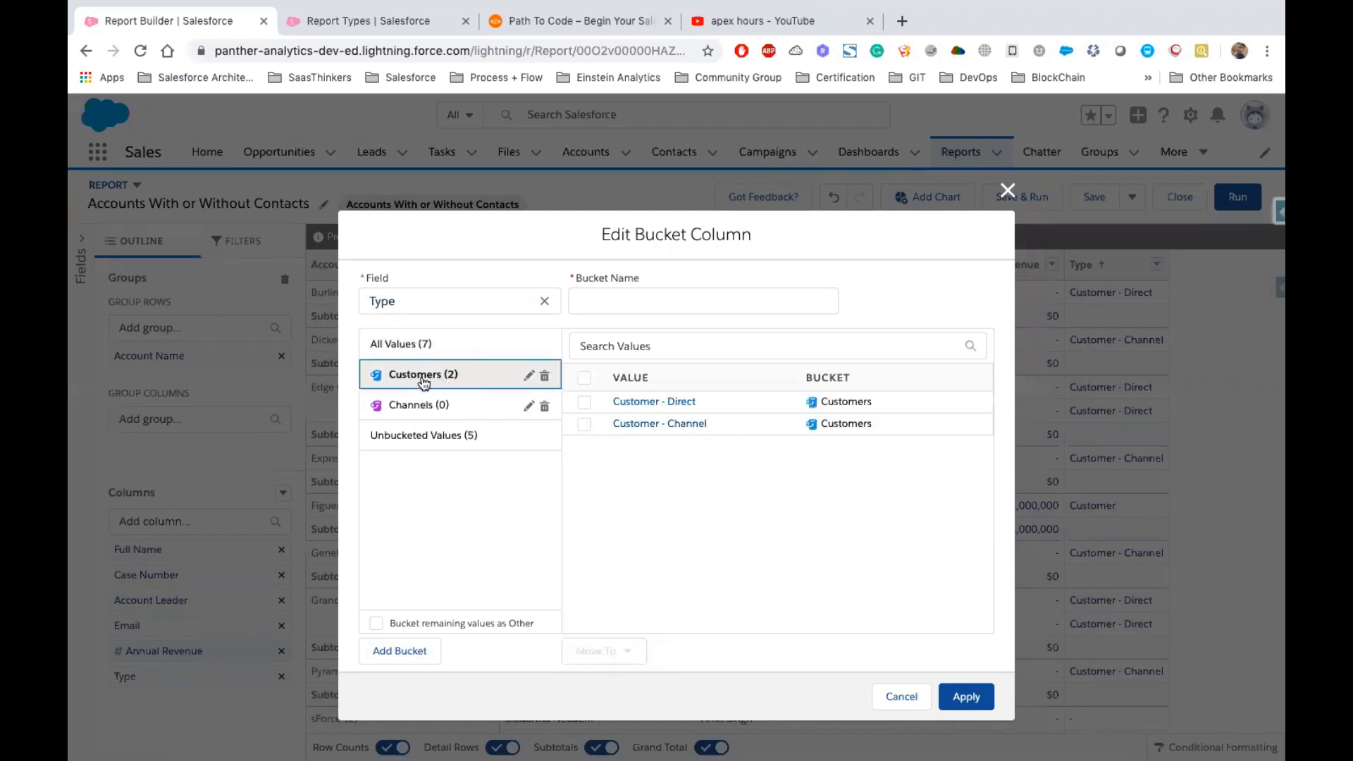
Move Channel Partner / Reseller, Installation Partner and Technology Partner into the Channels bucket
click(413, 346)
click(582, 467)
click(582, 490)
click(583, 512)
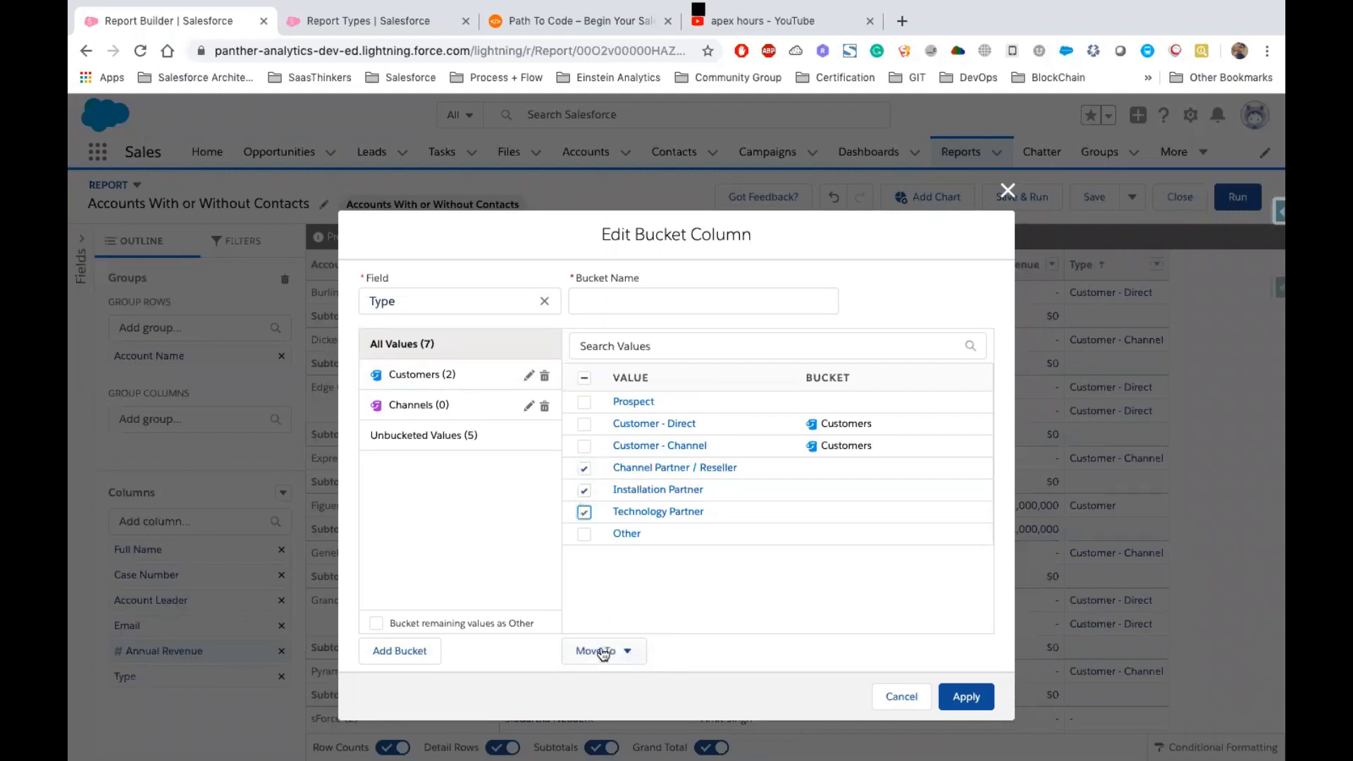
click(627, 650)
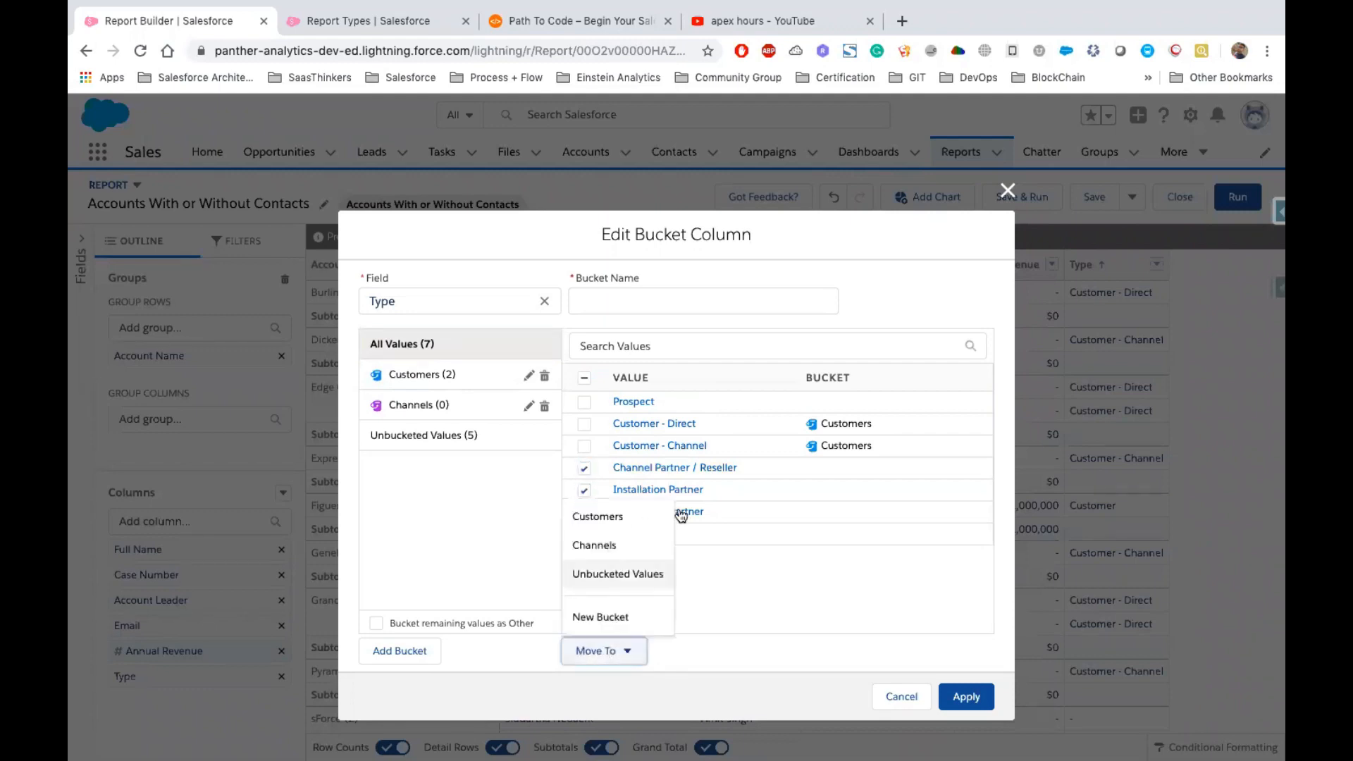
click(598, 548)
Set the bucket column to place all remaining values in Other
click(432, 345)
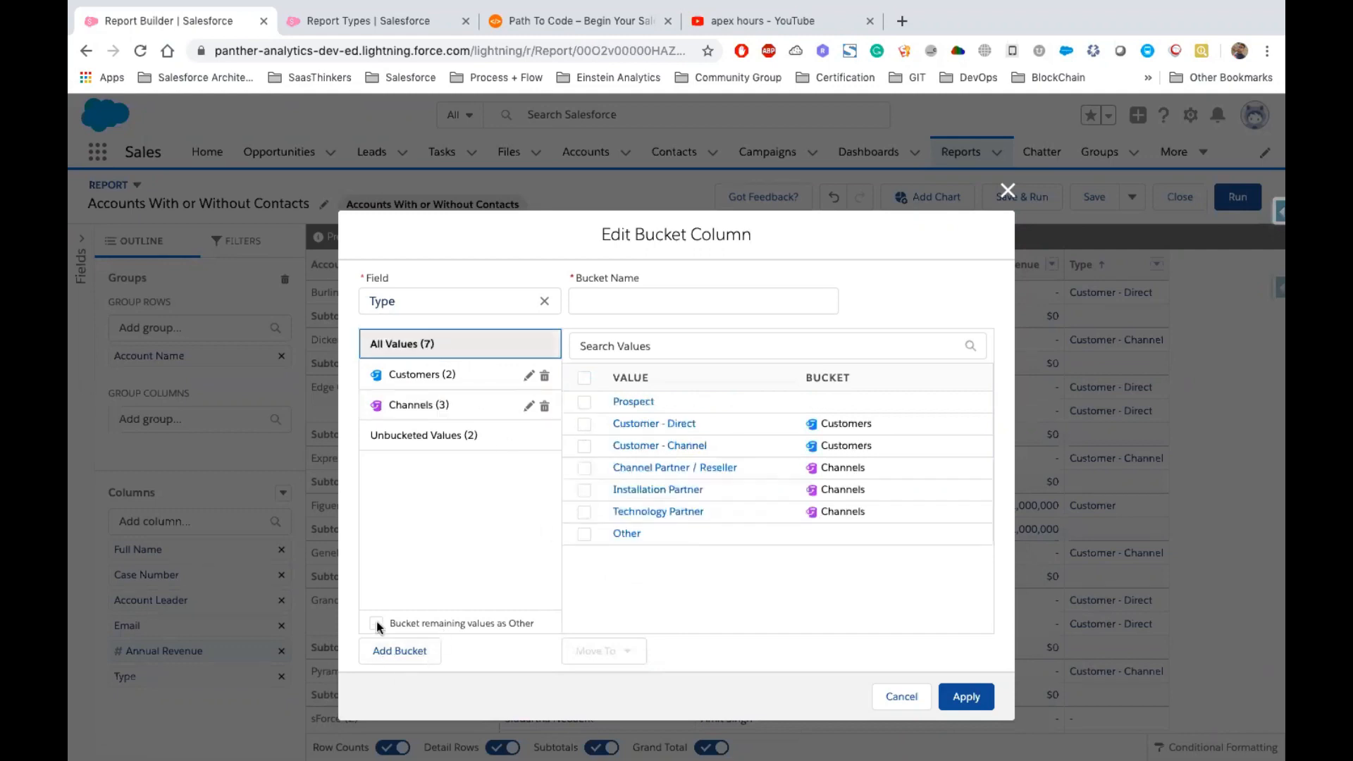
drag(387, 624, 486, 627)
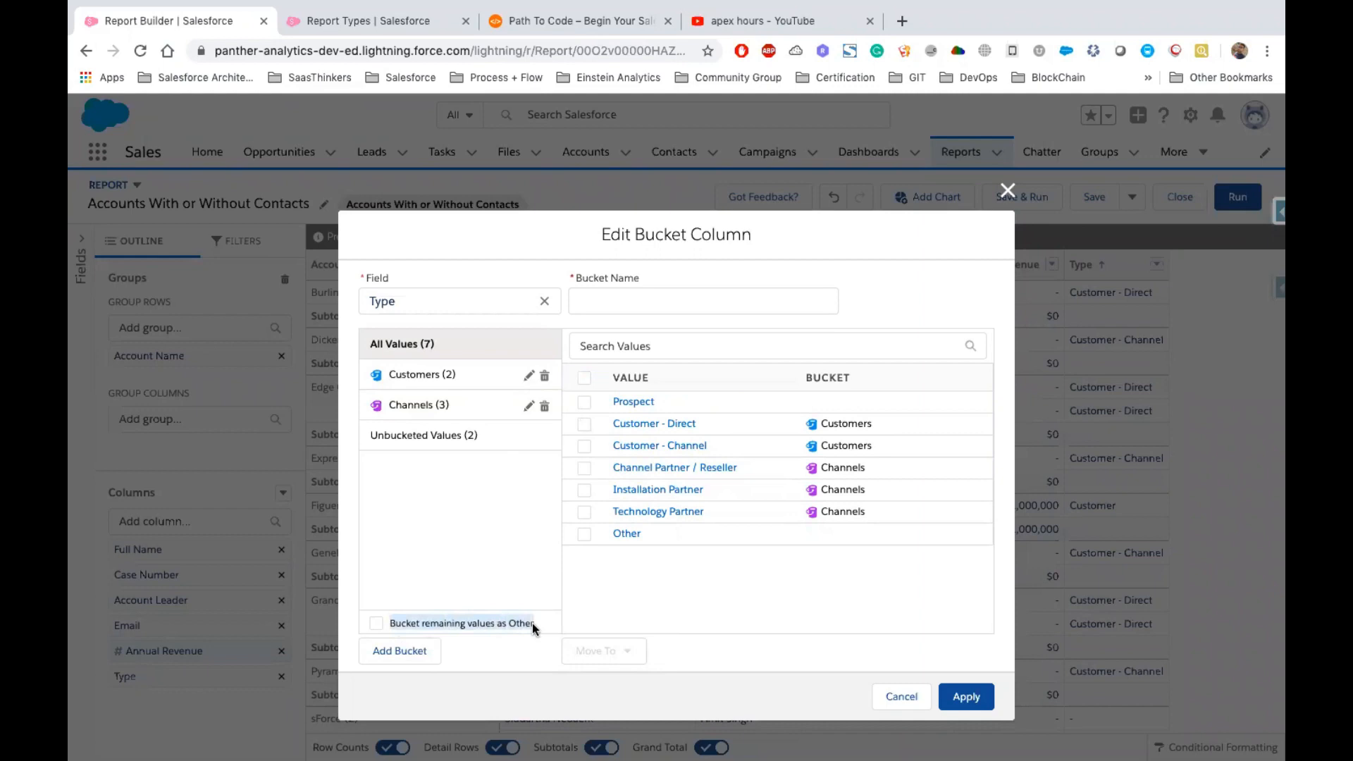
click(375, 623)
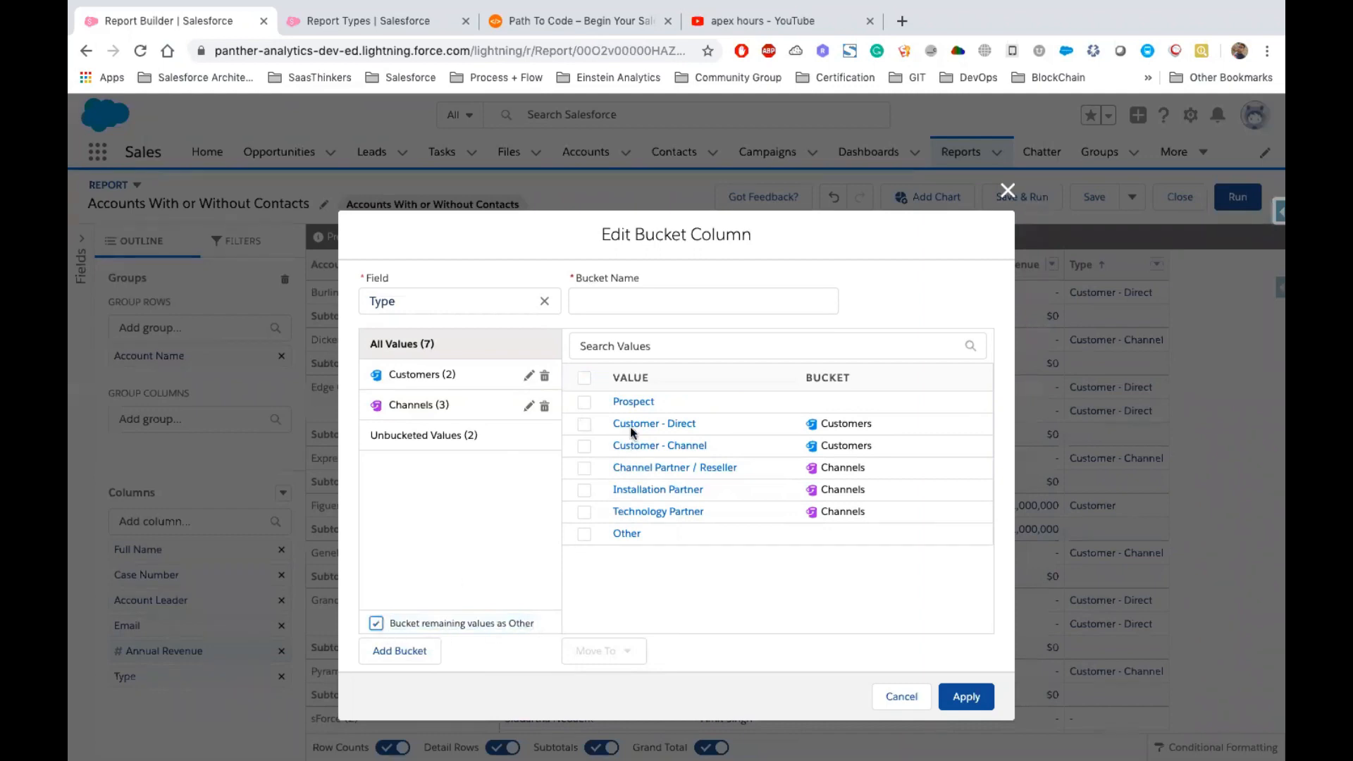
double_click(655, 402)
drag(654, 533, 600, 533)
click(668, 556)
Name the bucket column Contact Type and apply it to the report
click(620, 310)
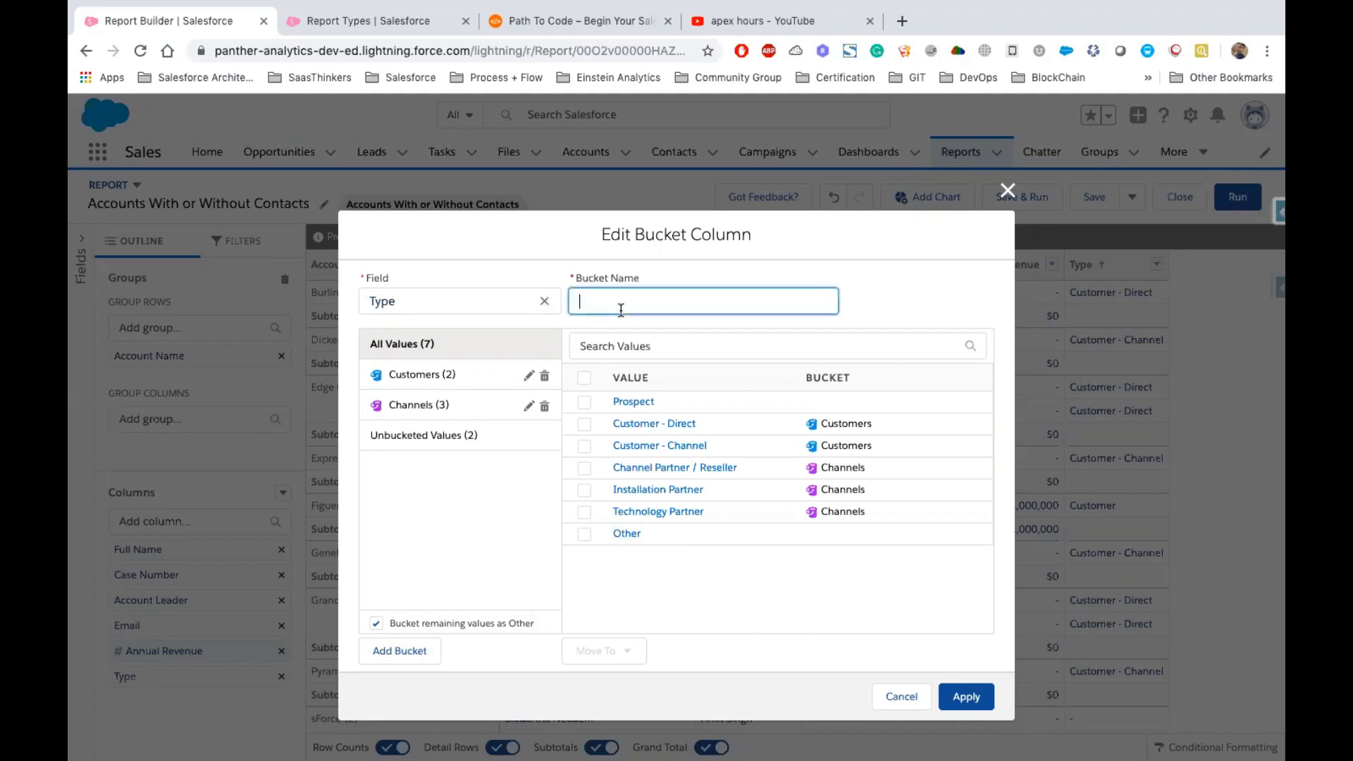
text(Type)
click(959, 693)
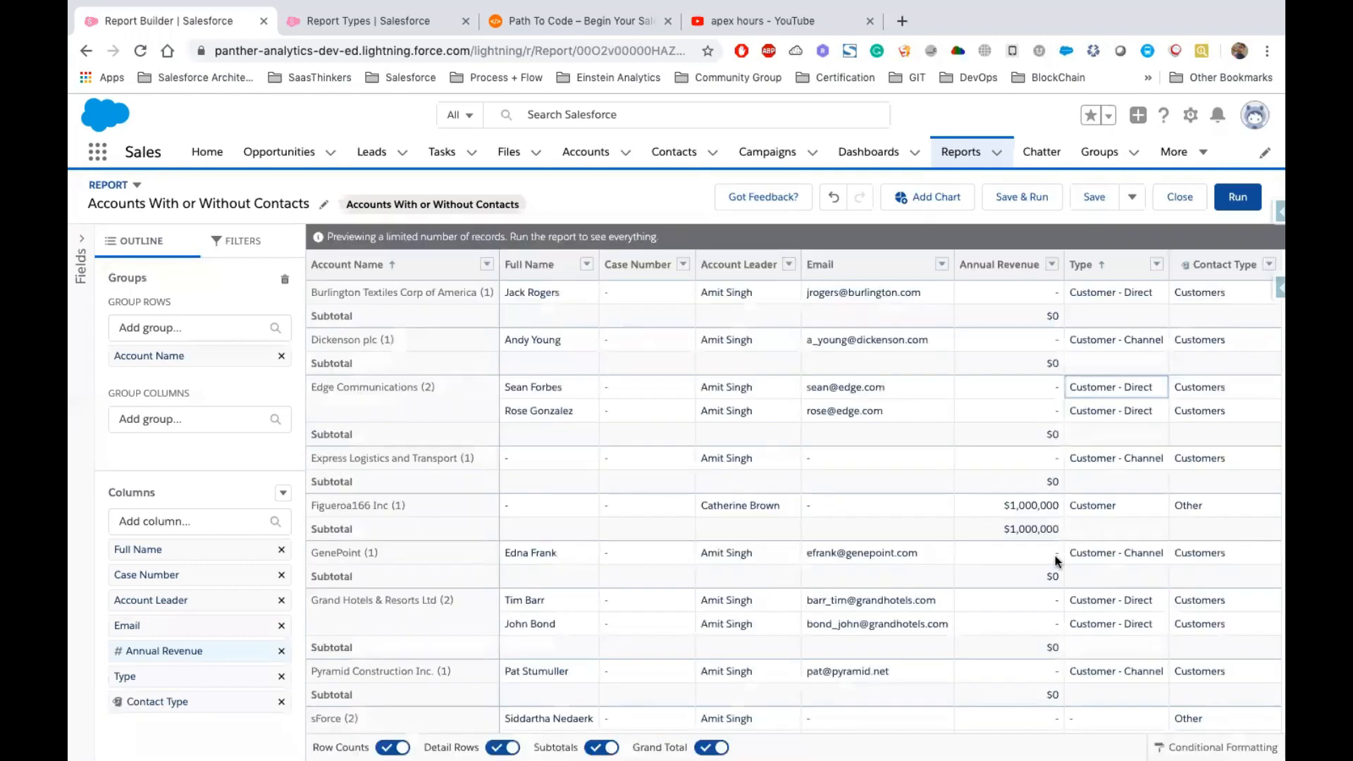
Remove the original Type column and review the Contact Type values across the report rows
click(1156, 264)
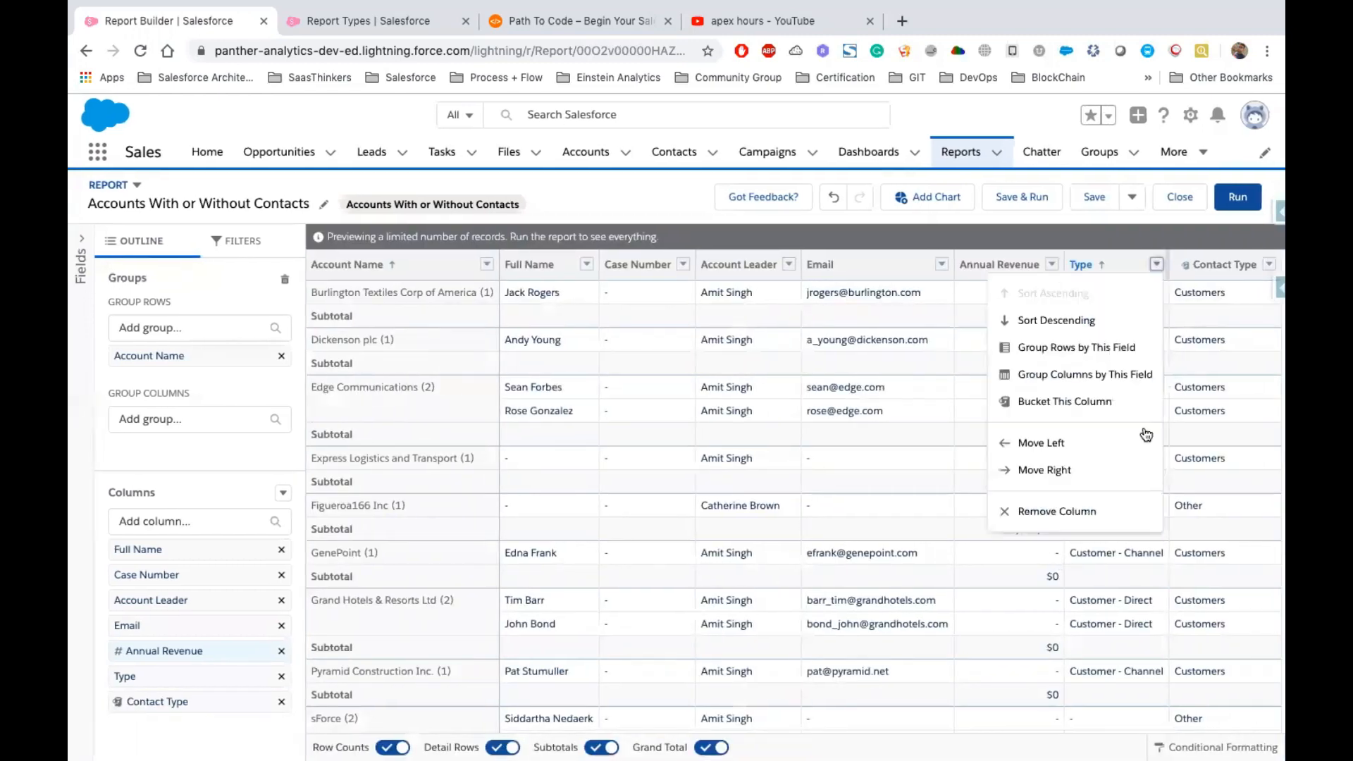
click(1083, 511)
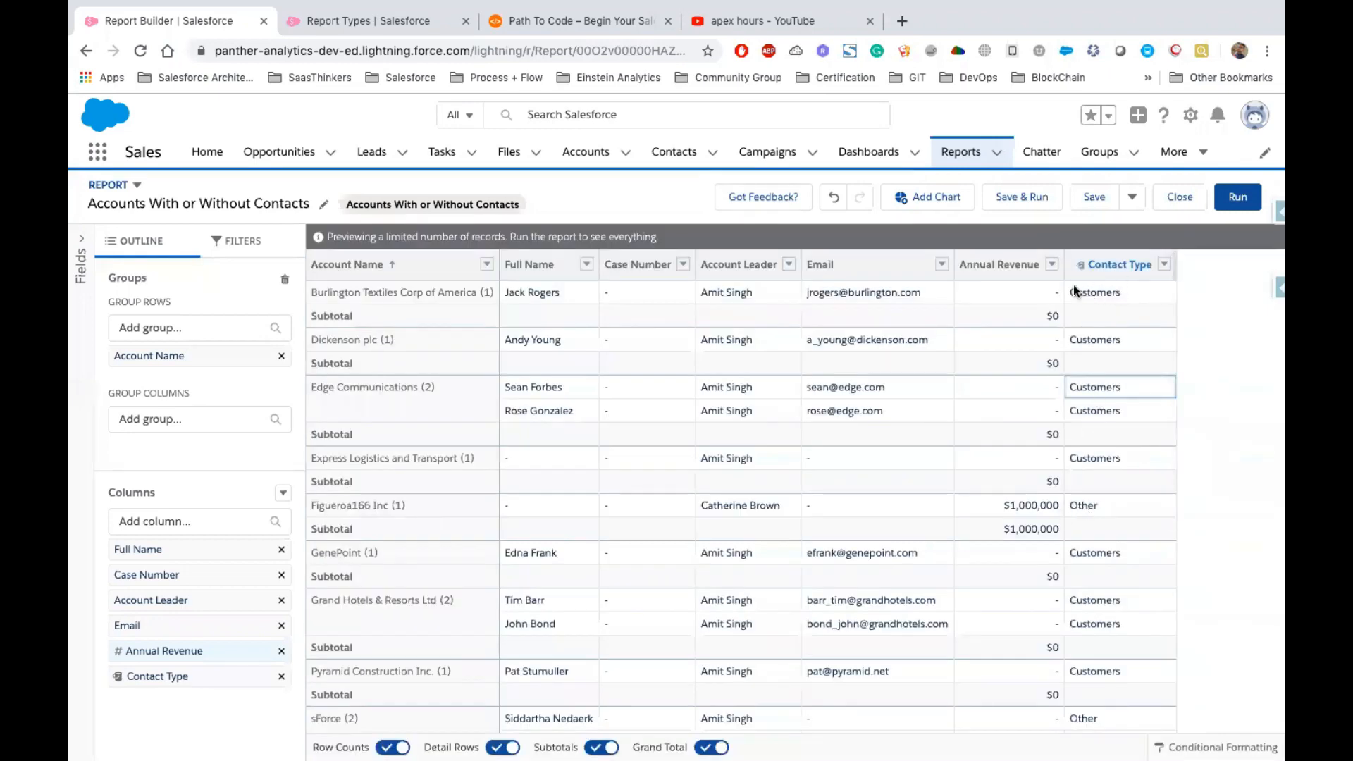
click(1072, 289)
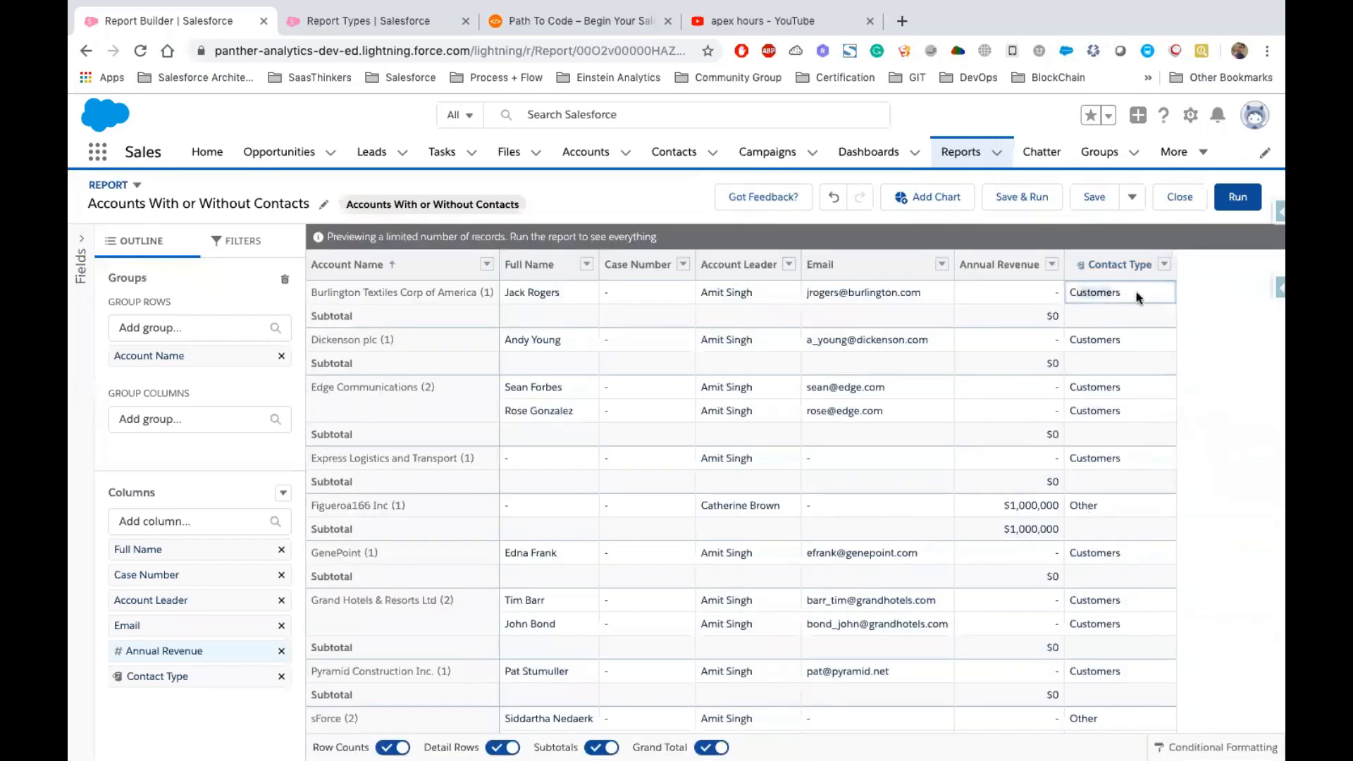
scroll(1137, 532, down, 3)
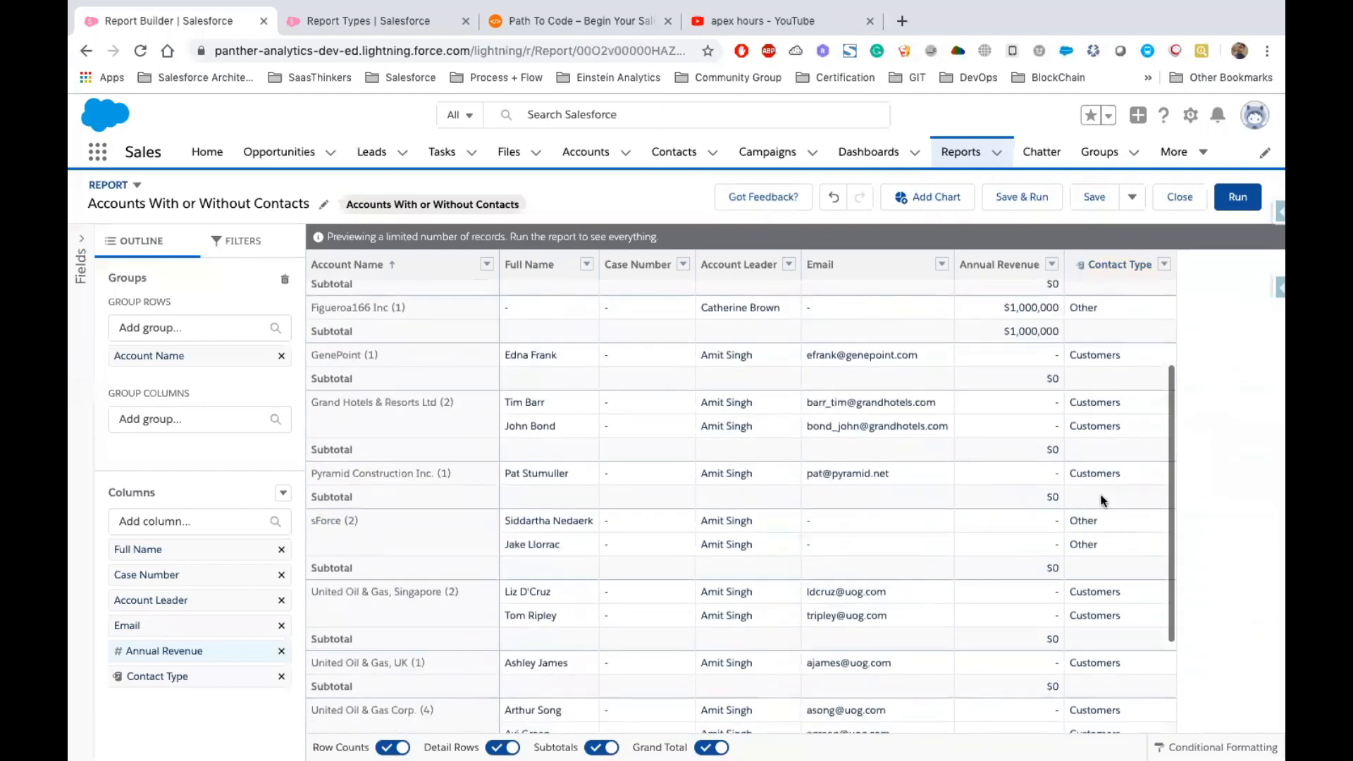
scroll(1099, 539, down, 2)
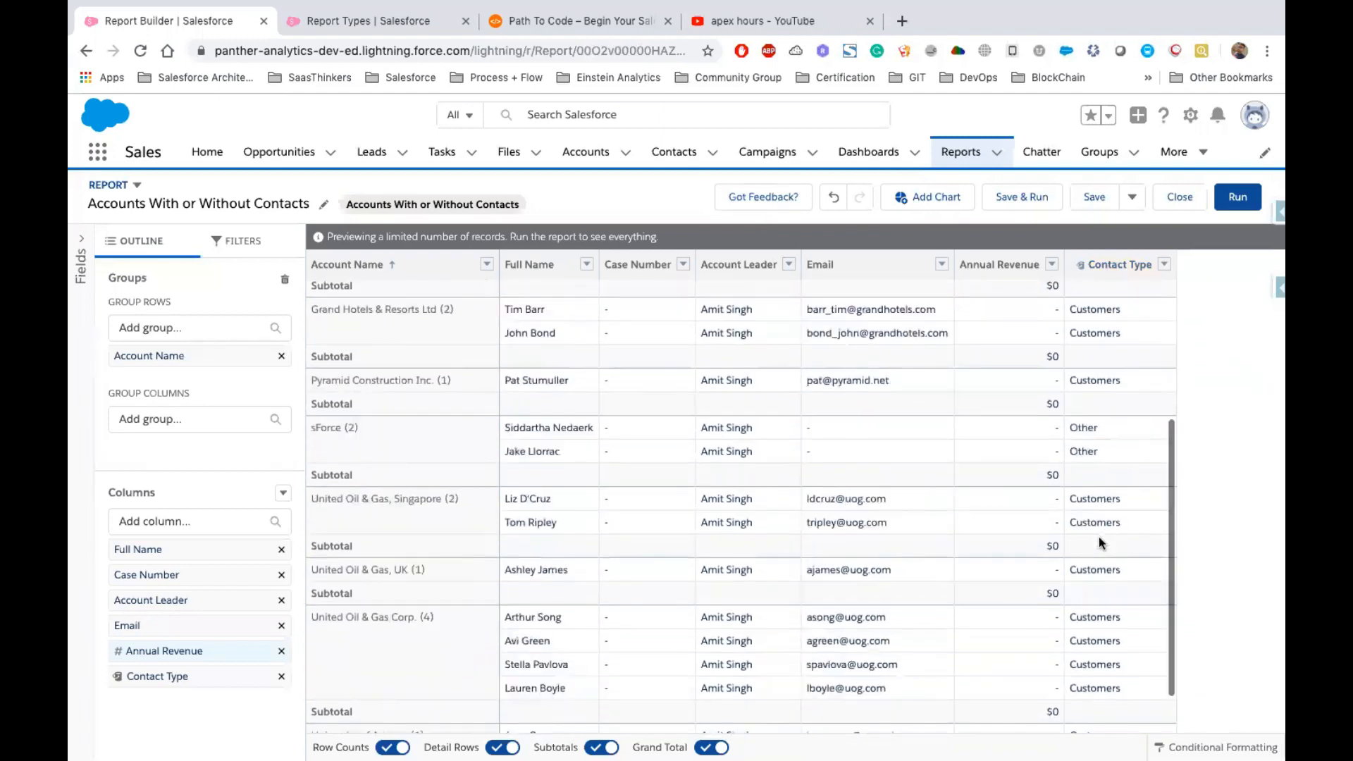
scroll(1105, 585, down, 1)
scroll(1107, 601, up, 3)
click(1106, 550)
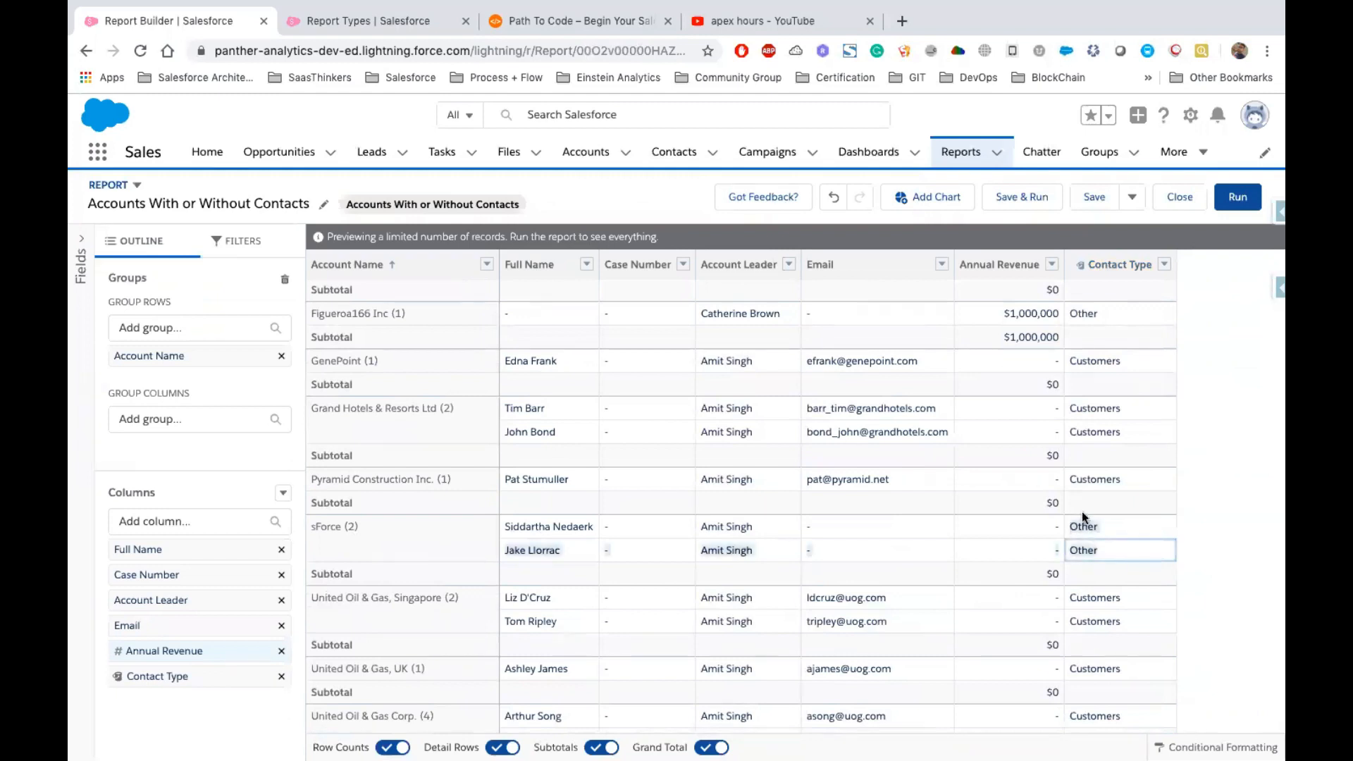
scroll(1081, 511, up, 3)
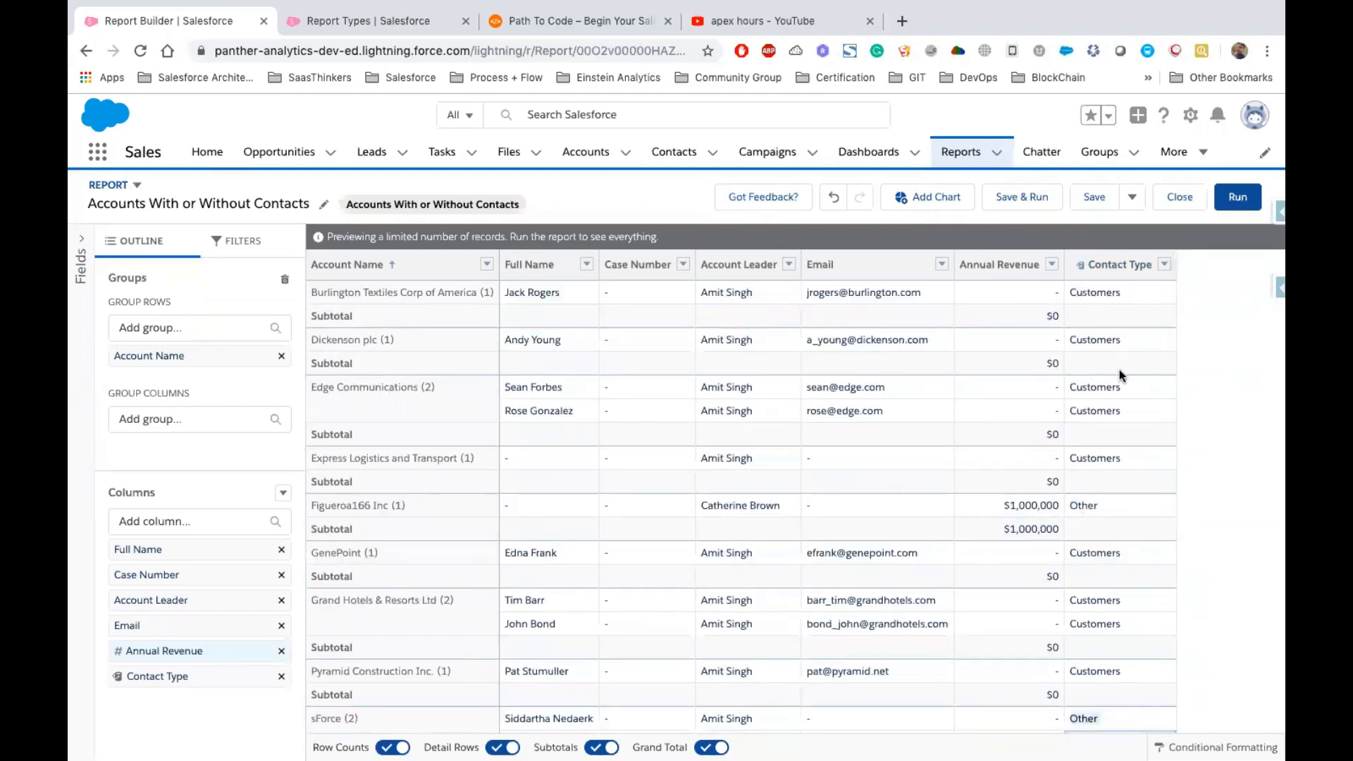
Group the report rows by the Contact Type bucket column
click(1164, 264)
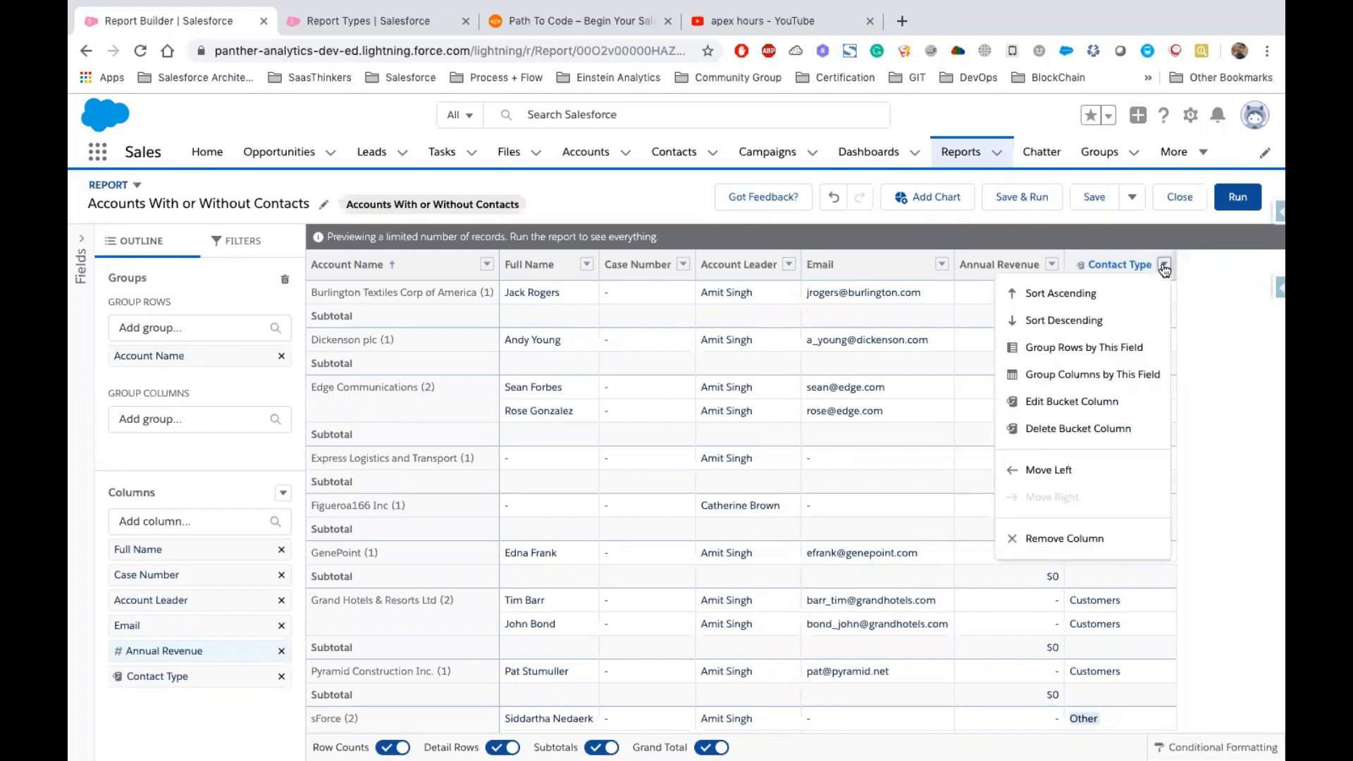
click(1088, 348)
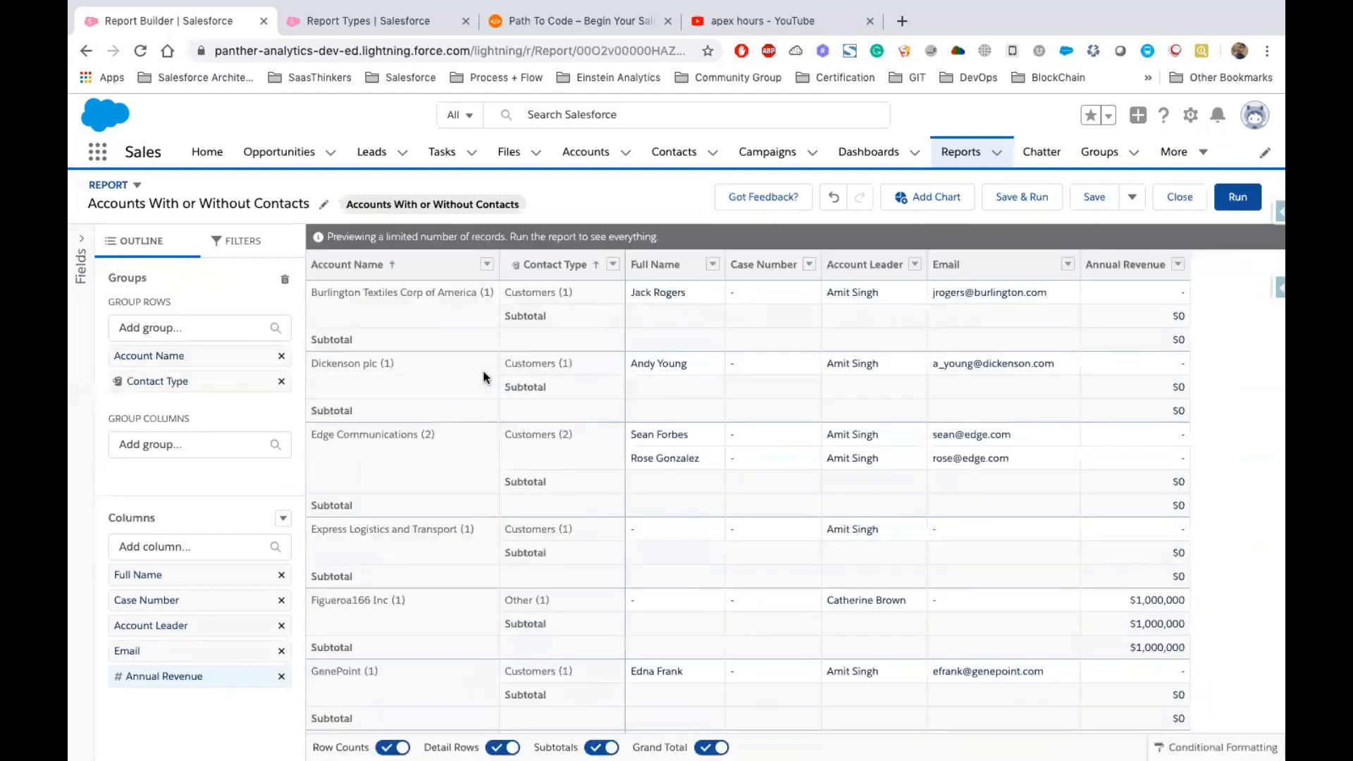
Add a chart to the report and turn off the detail rows to show a summary view
drag(312, 291, 573, 291)
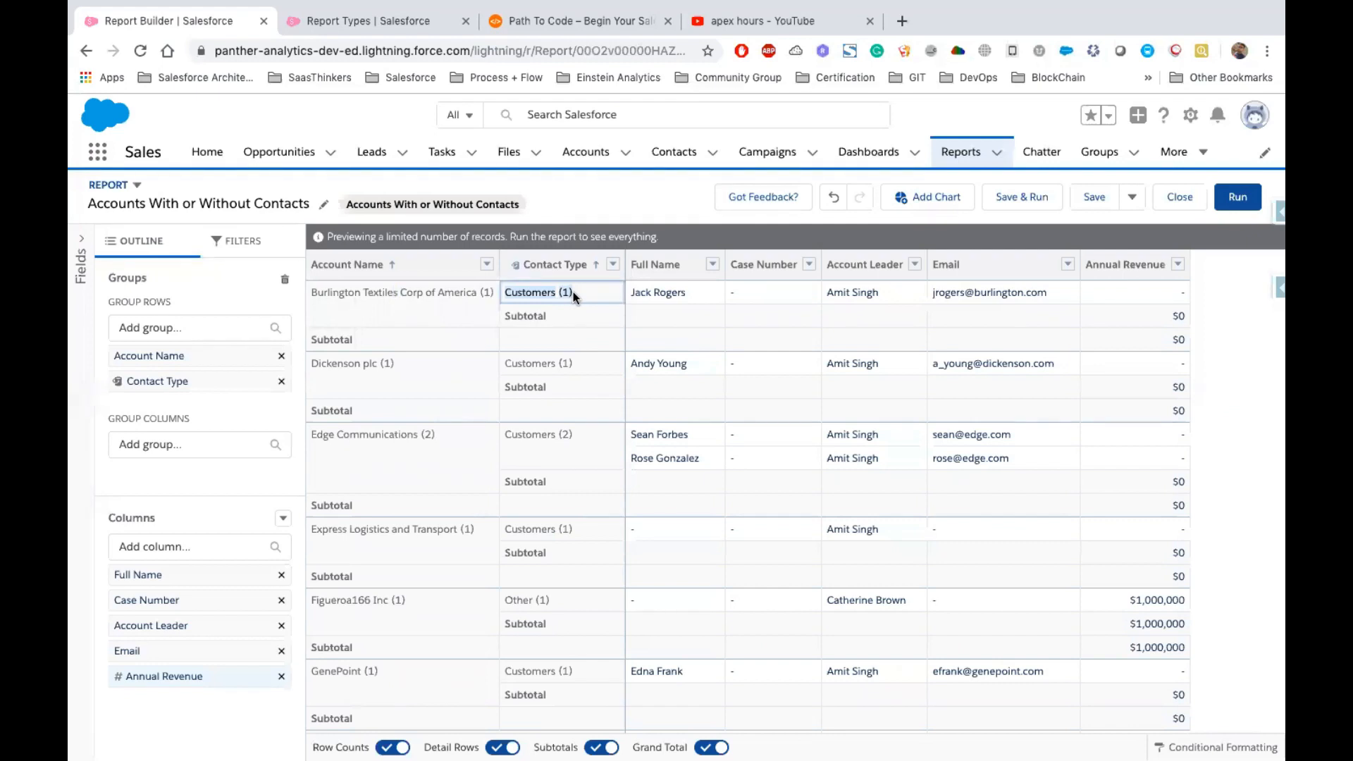
double_click(522, 294)
click(938, 201)
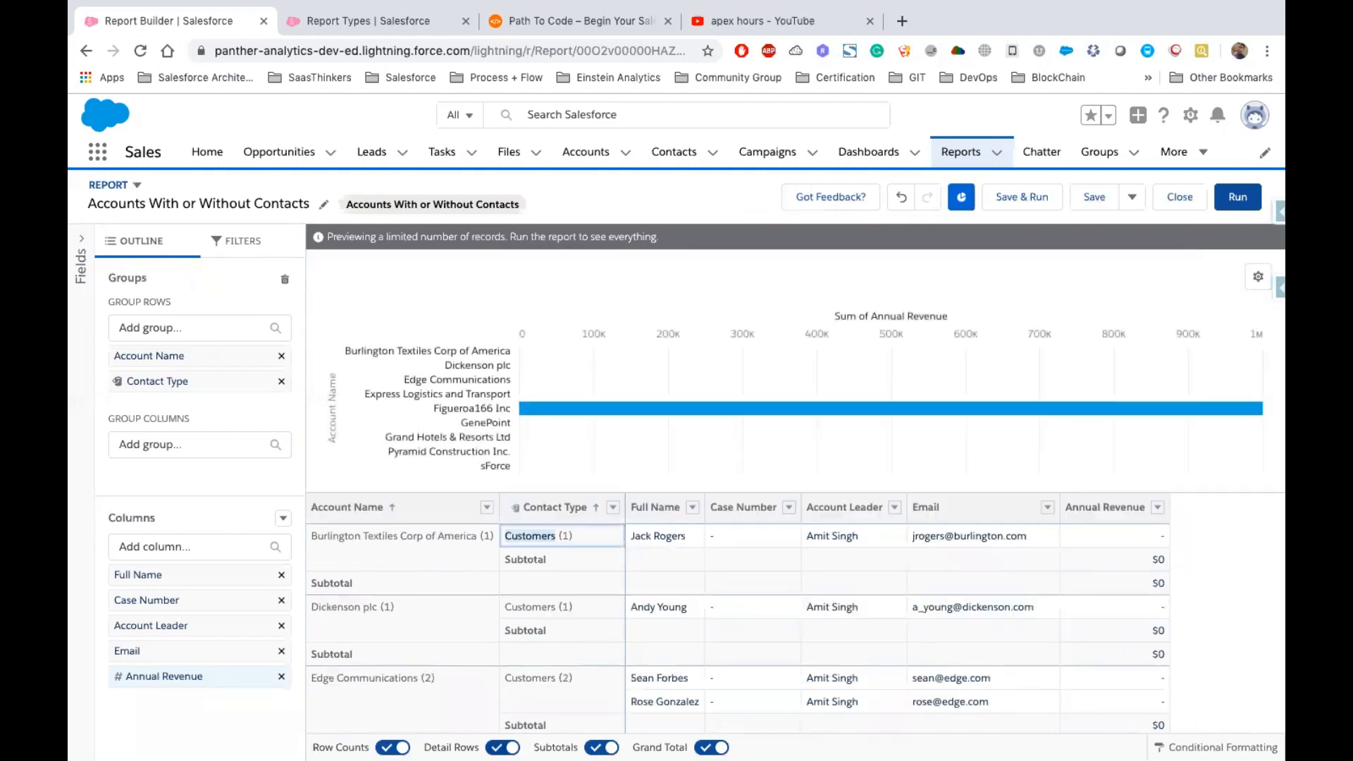
click(655, 510)
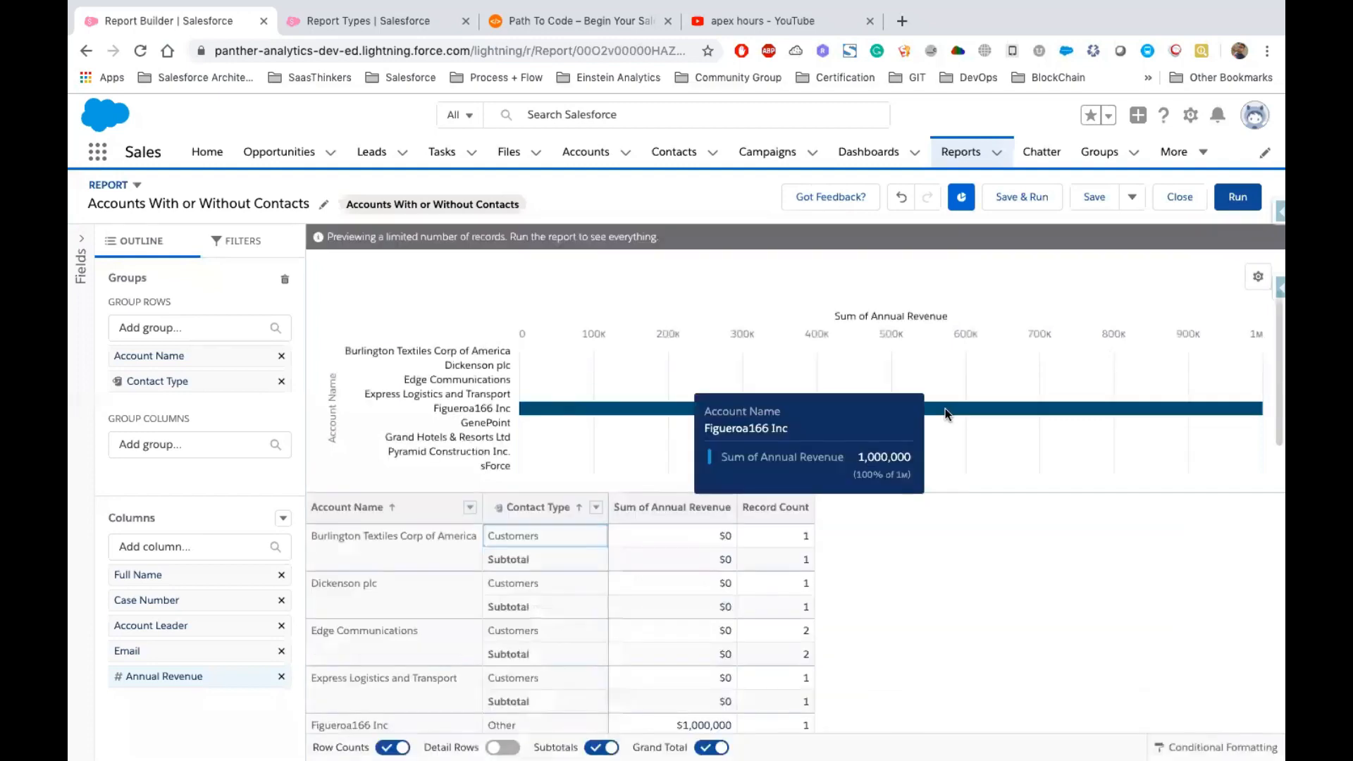
Change the chart's display type to Stacked Column in the chart settings
click(1257, 277)
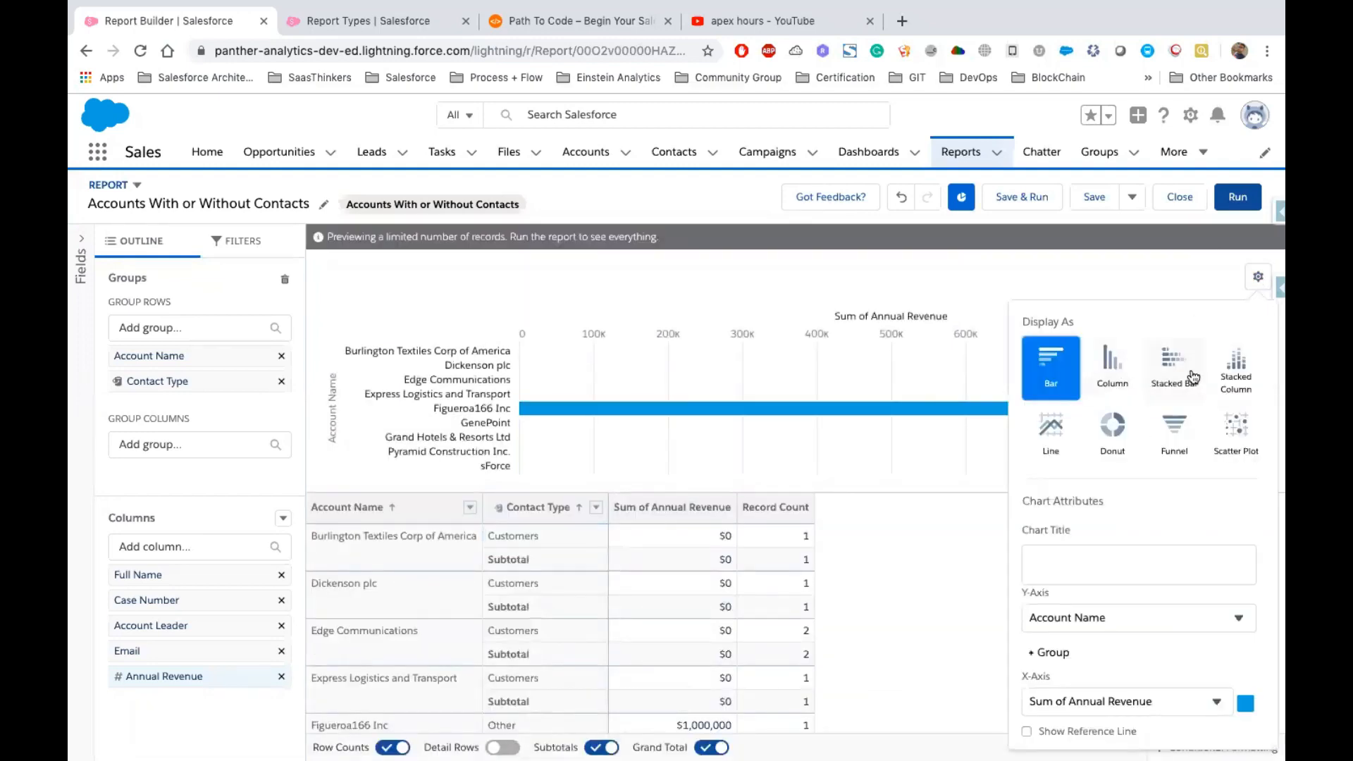
click(1242, 372)
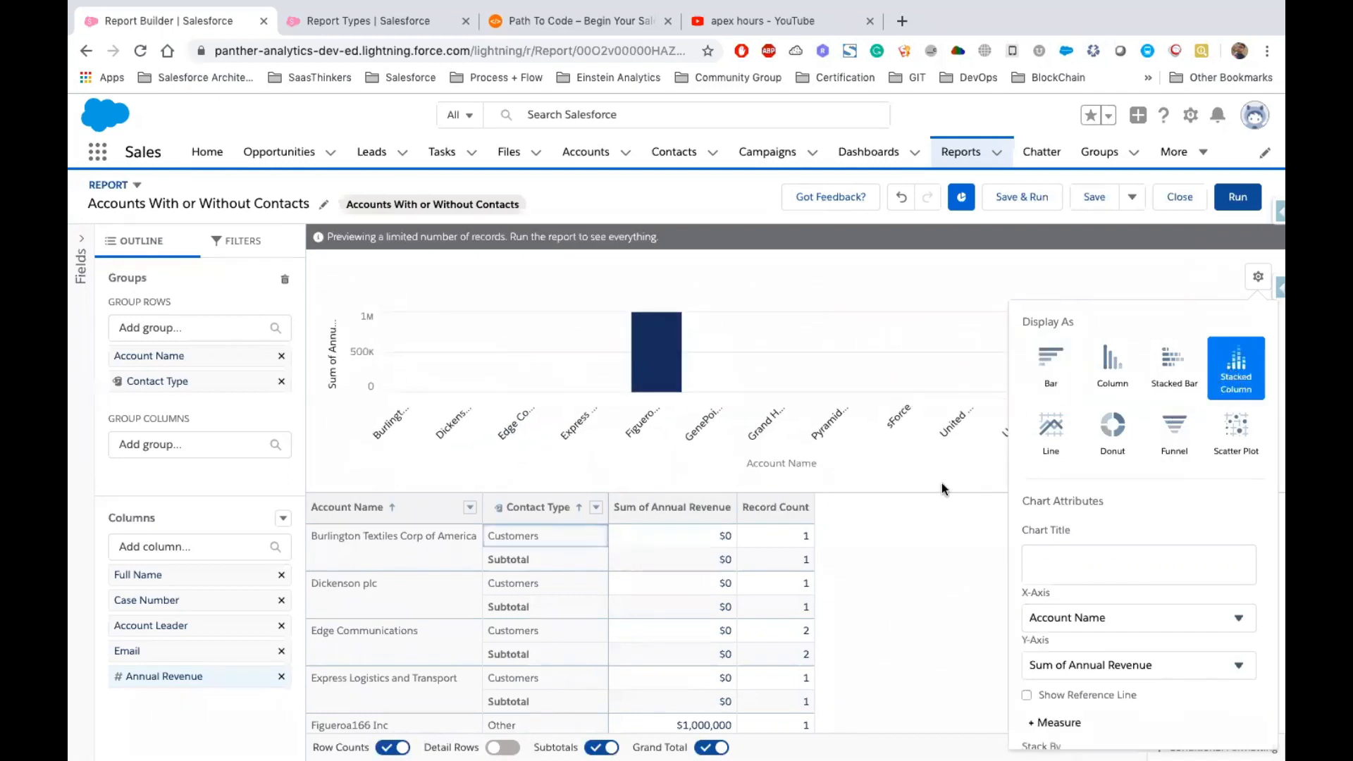
click(1257, 277)
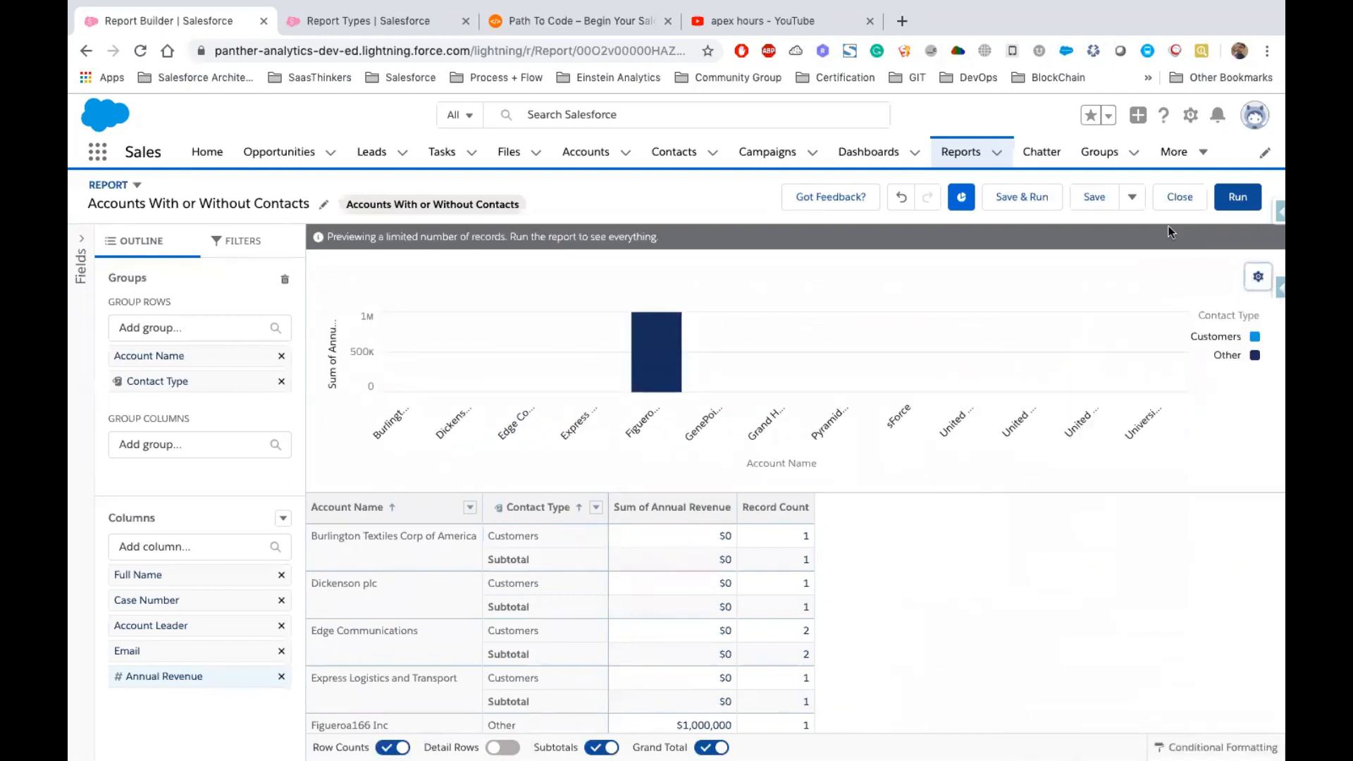
Save the report and run it, dismissing the save notification
click(1096, 205)
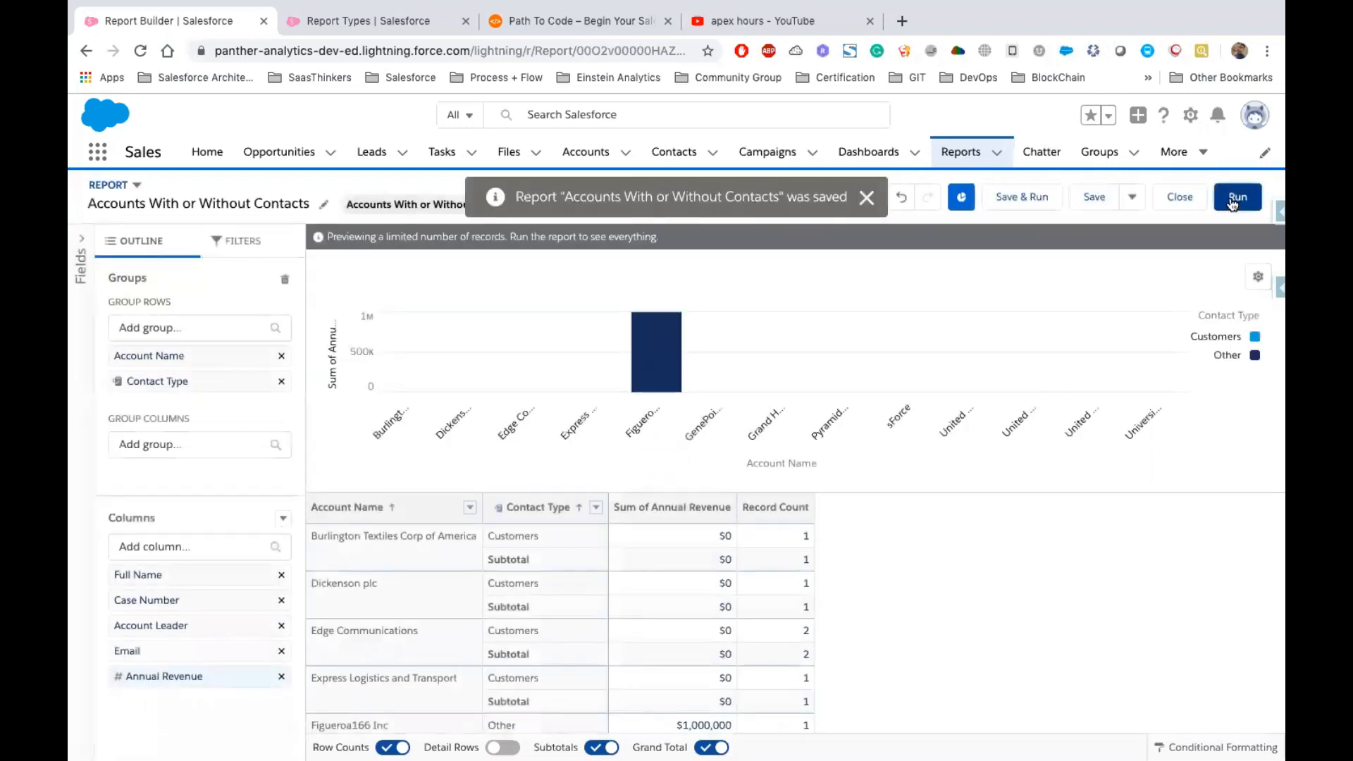
click(1236, 198)
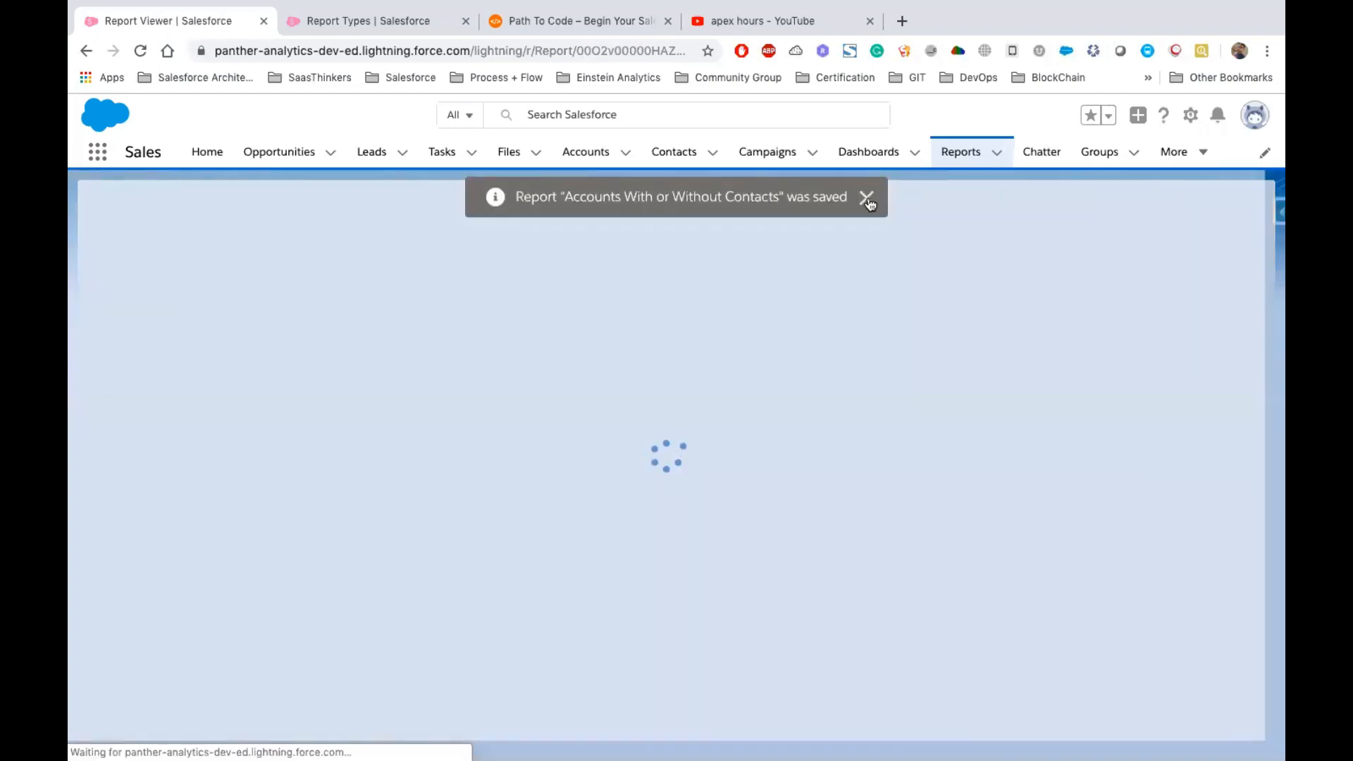
click(867, 197)
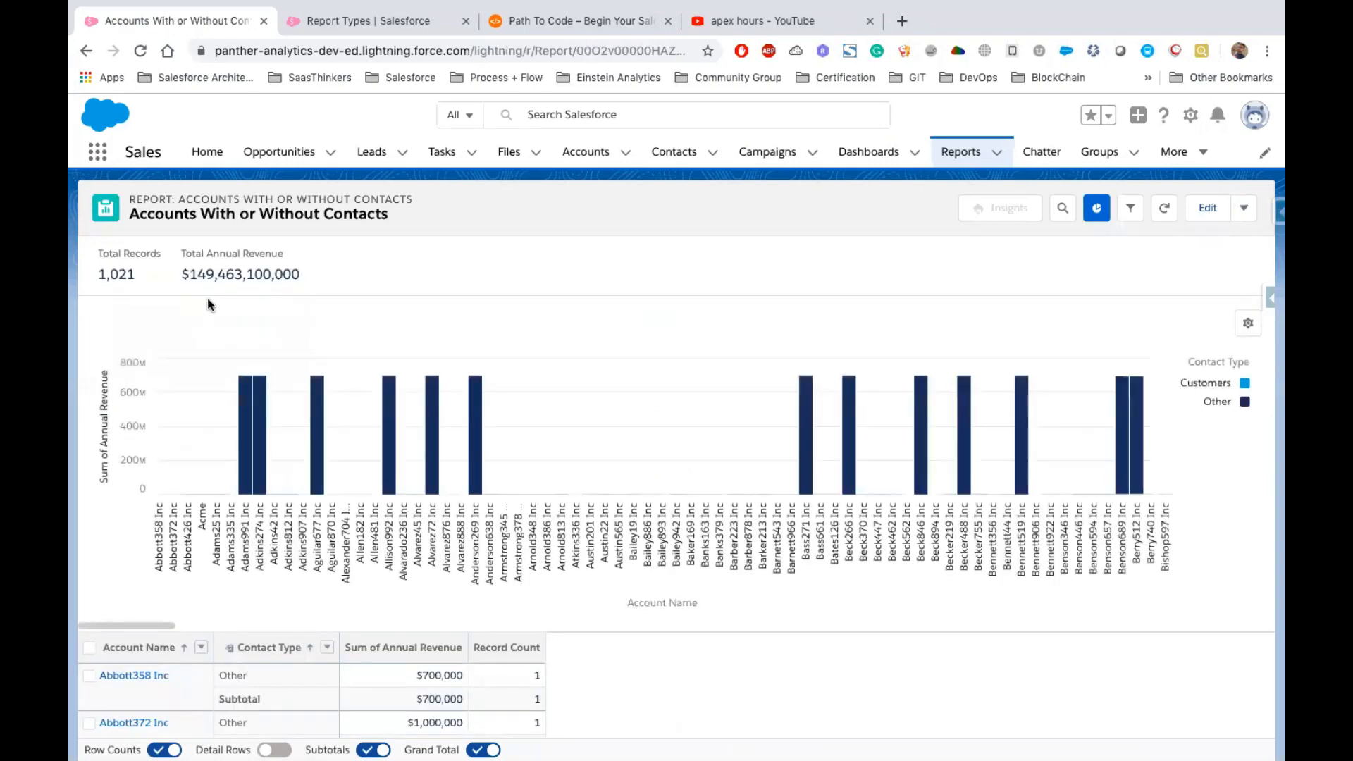
Review the run report's total records, total annual revenue, chart and Contact Type rows
drag(181, 275, 310, 275)
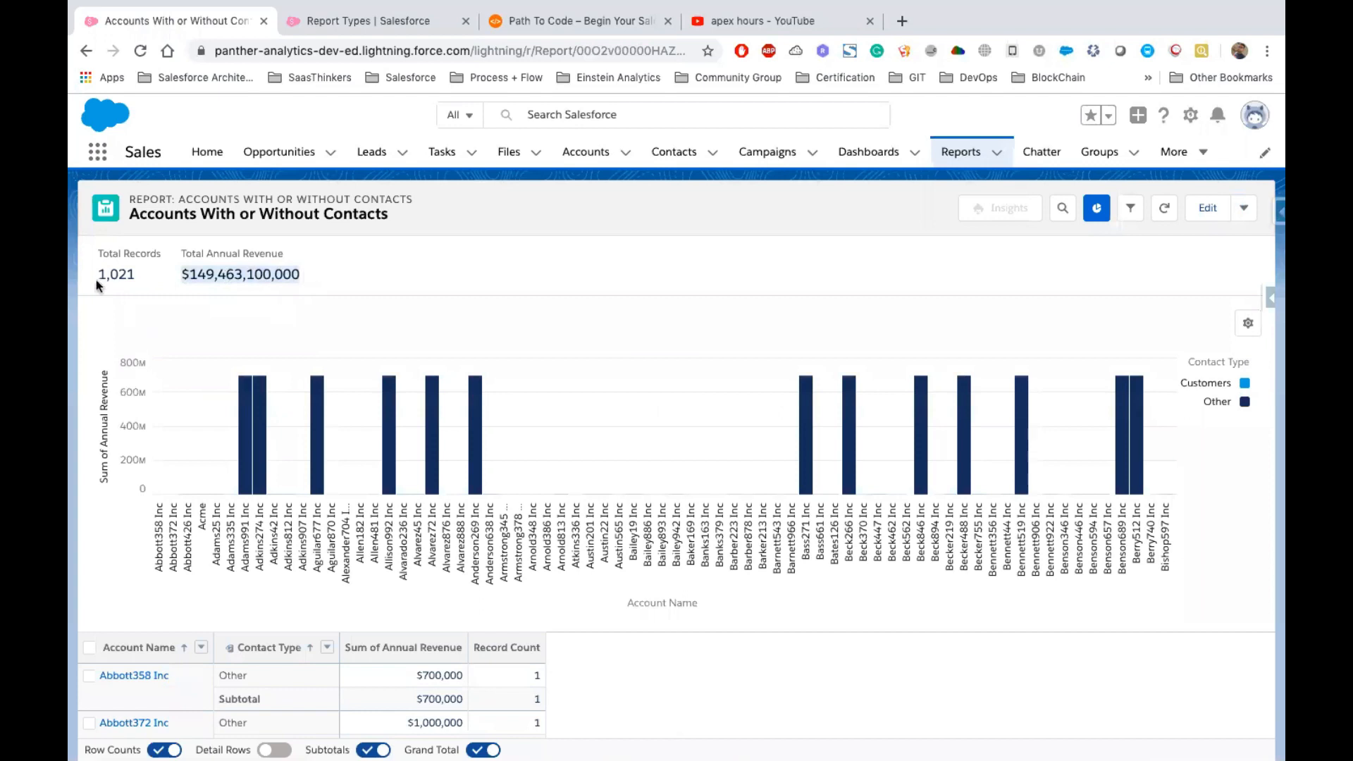
drag(95, 276, 142, 282)
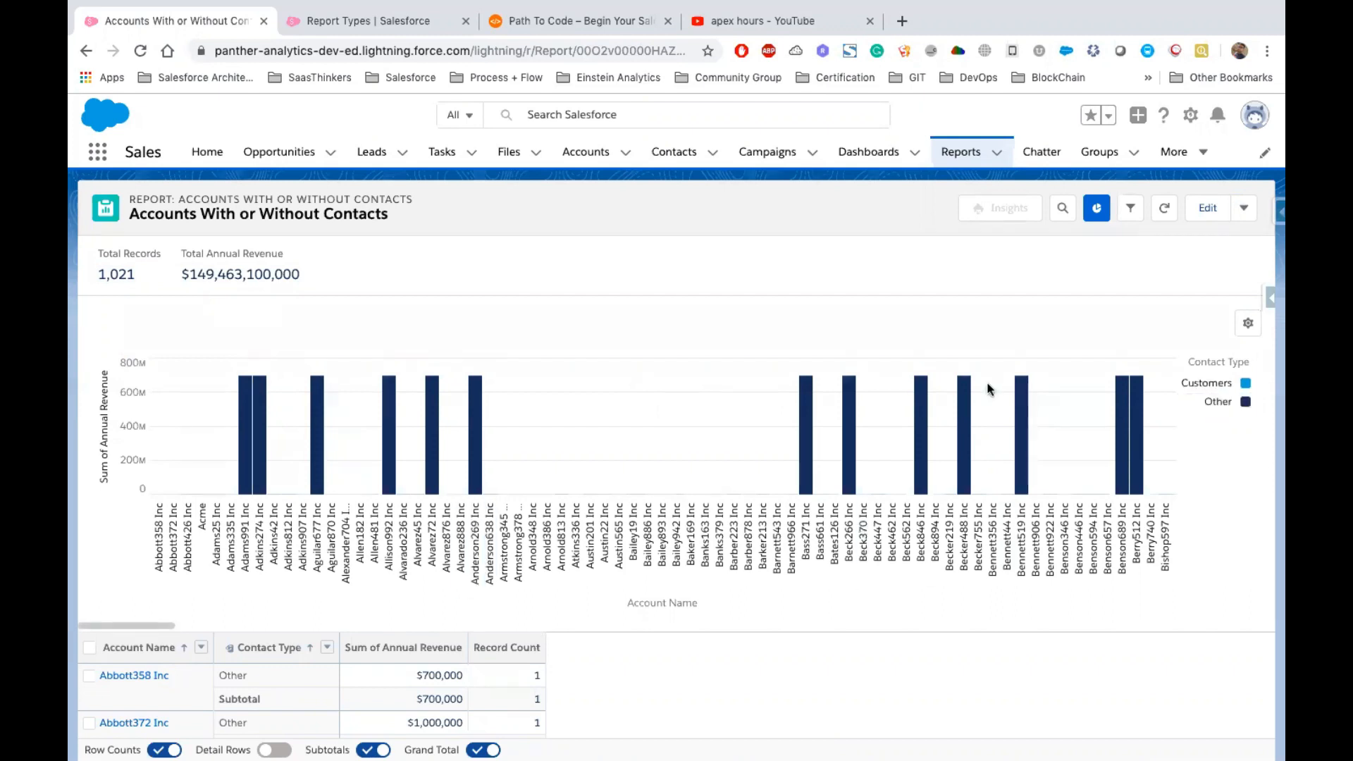
scroll(352, 656, down, 10)
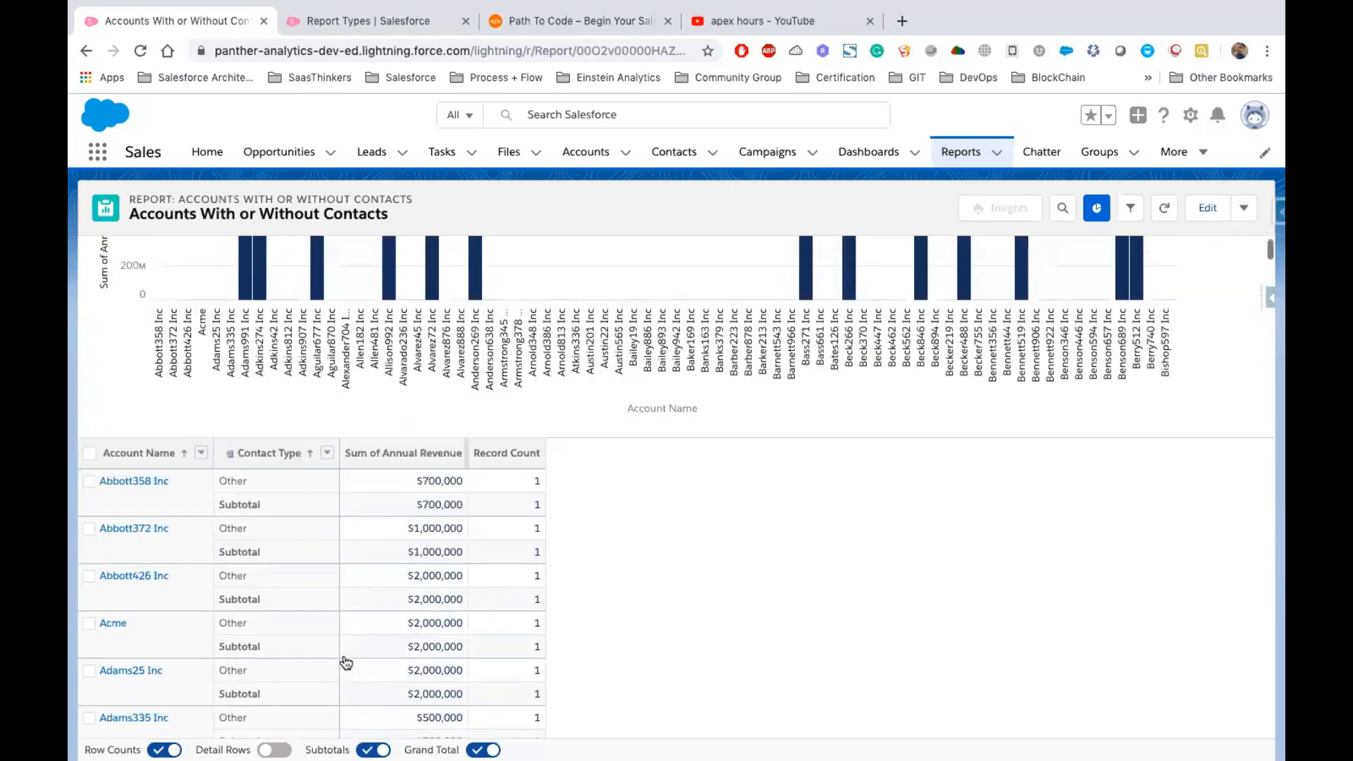
scroll(335, 462, up, 3)
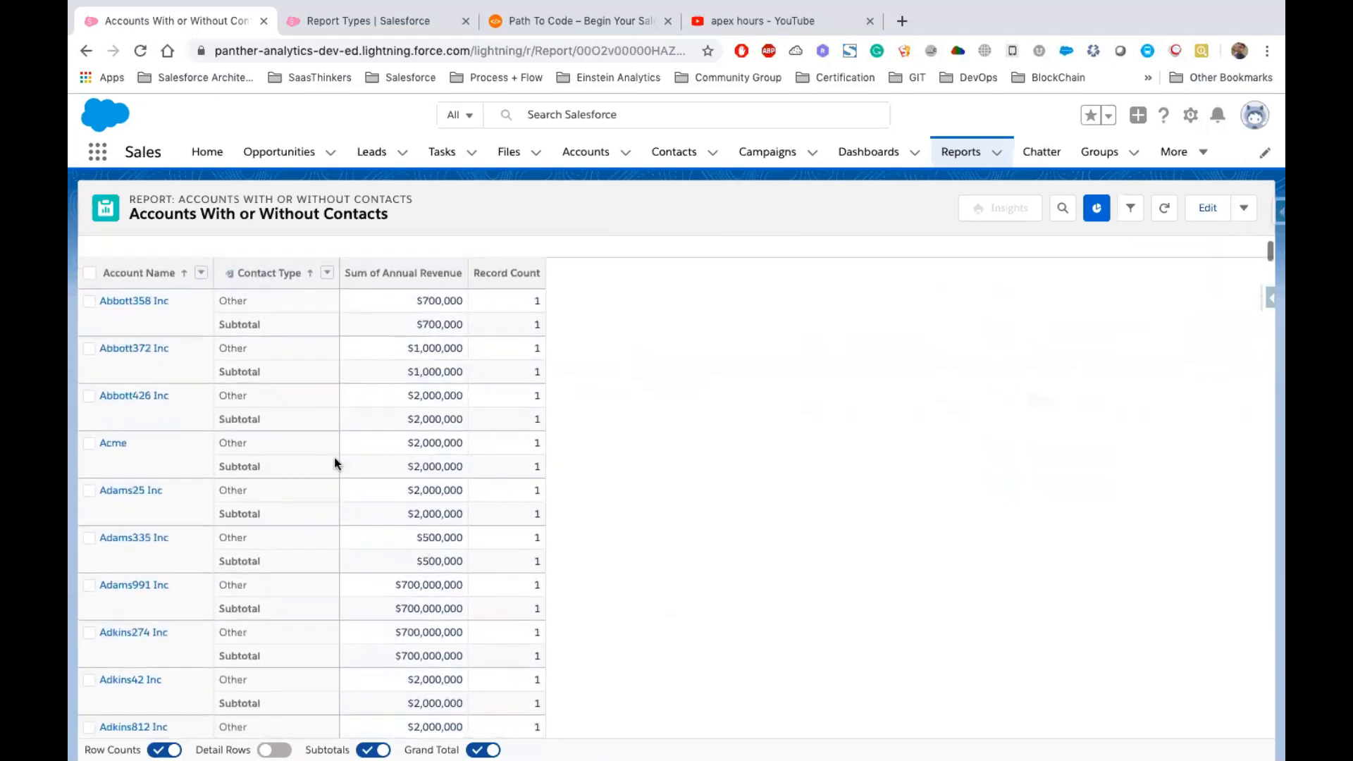
click(220, 300)
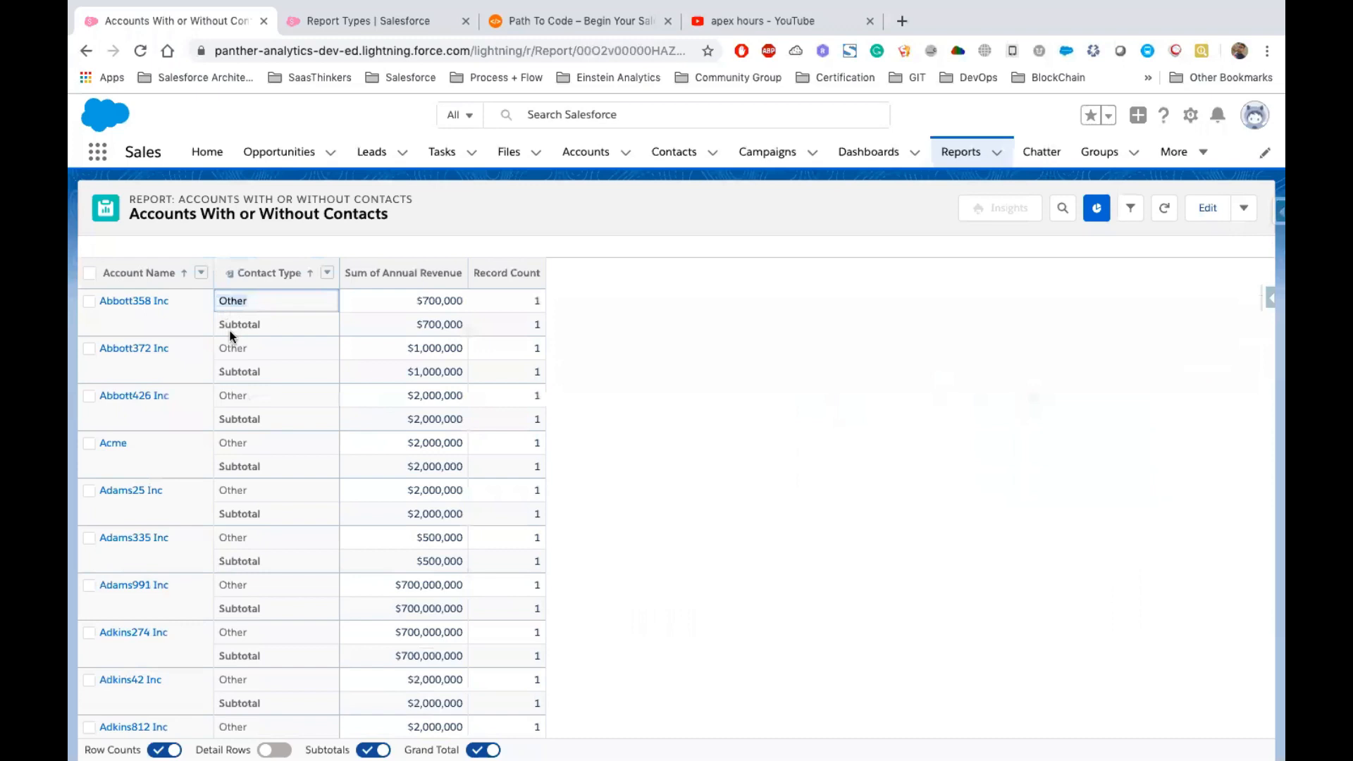
click(165, 303)
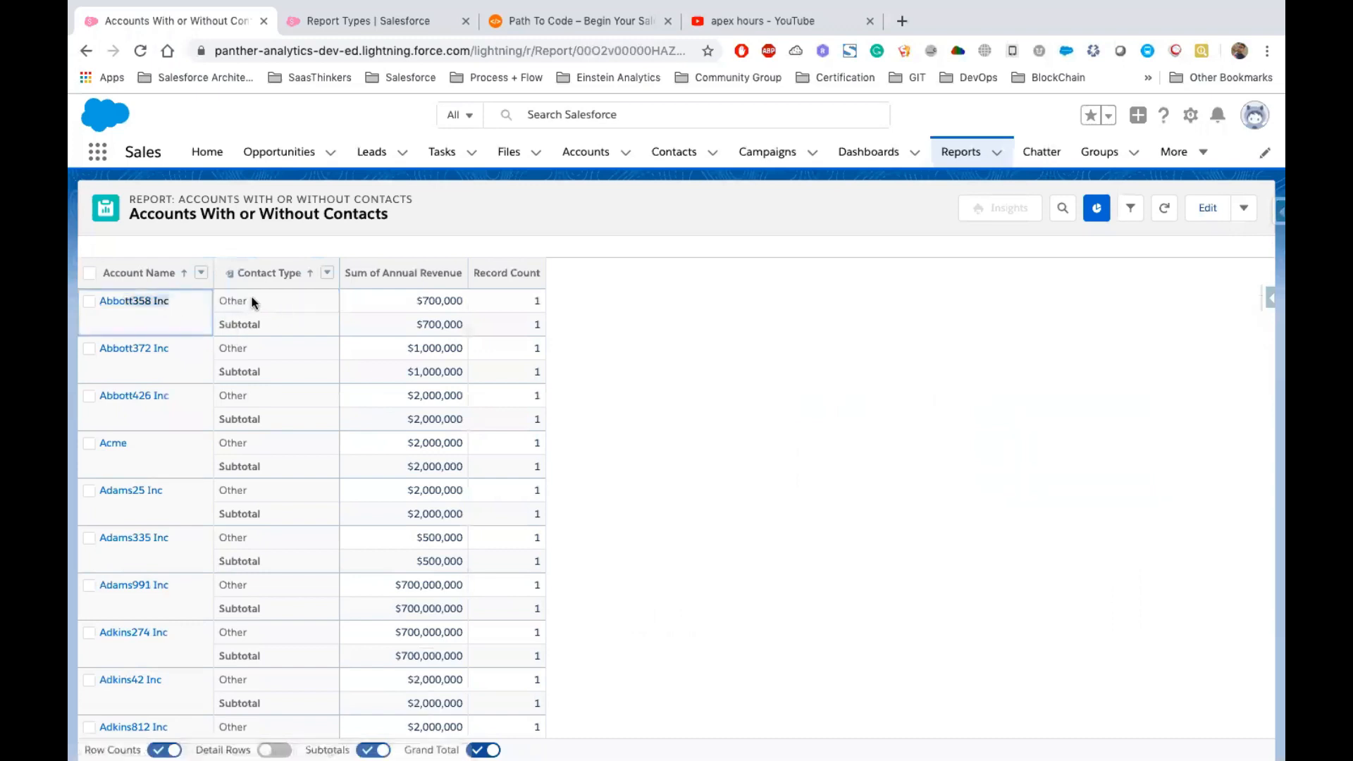
scroll(286, 466, down, 15)
scroll(286, 467, down, 20)
scroll(286, 467, down, 20)
scroll(286, 466, down, 20)
scroll(286, 466, down, 20)
scroll(286, 471, down, 20)
scroll(286, 468, down, 10)
scroll(302, 572, down, 15)
scroll(302, 572, down, 10)
scroll(621, 455, up, 18)
scroll(621, 462, up, 20)
scroll(622, 461, up, 20)
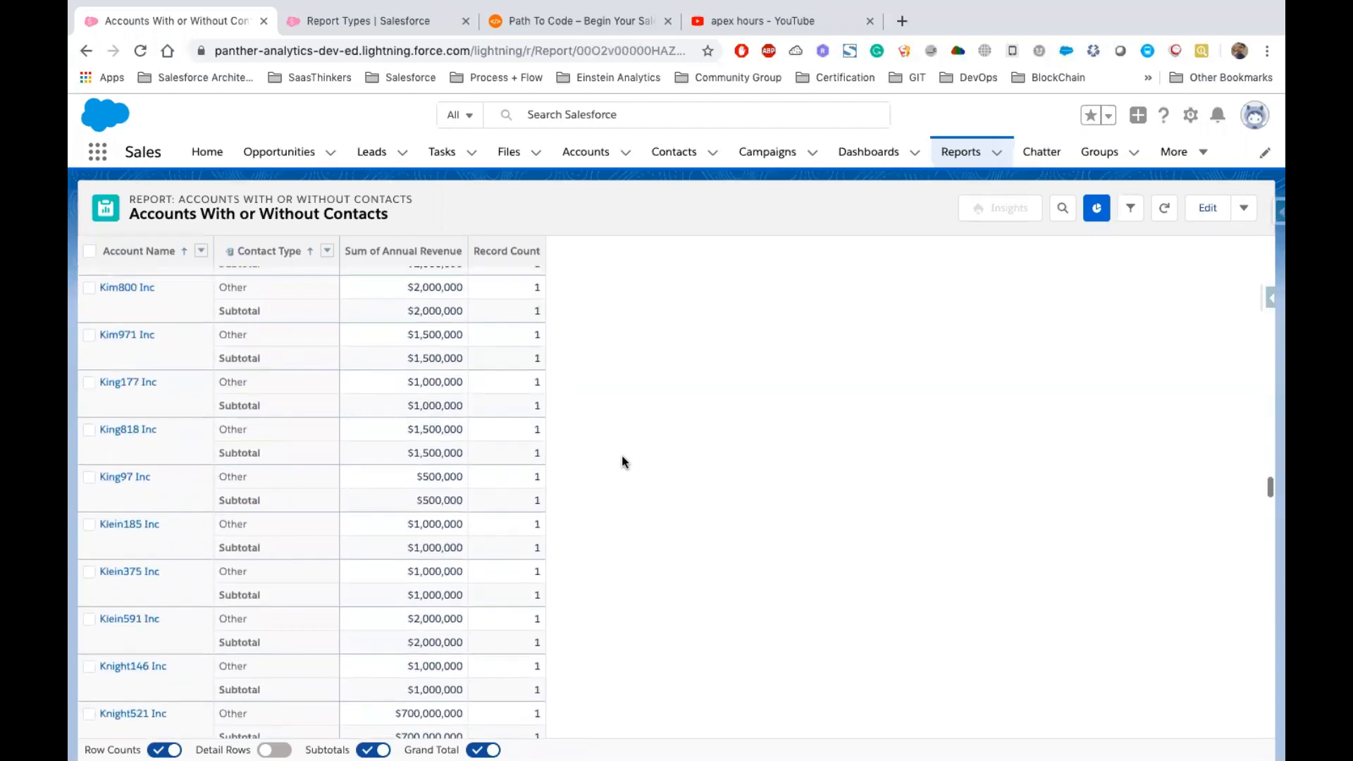
scroll(622, 458, up, 20)
scroll(622, 462, up, 20)
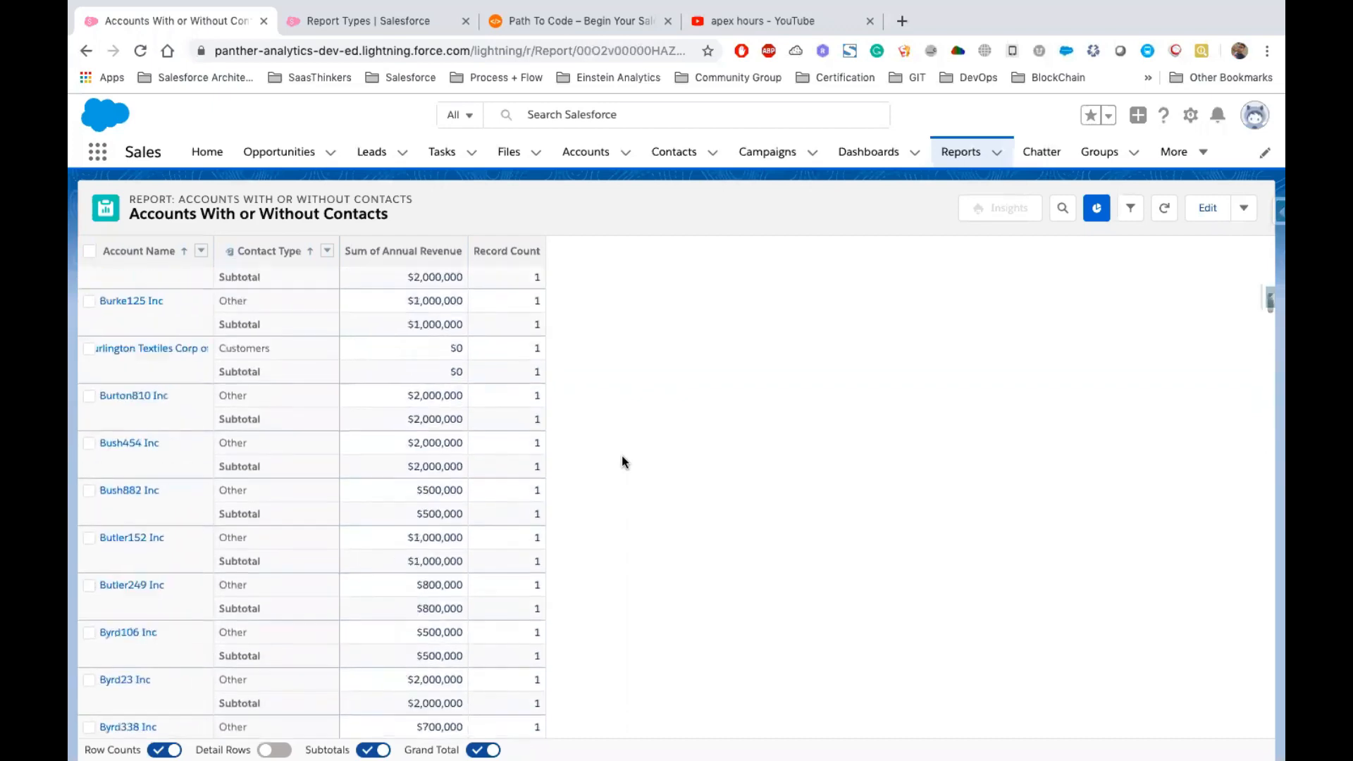
scroll(621, 462, up, 10)
scroll(621, 463, up, 10)
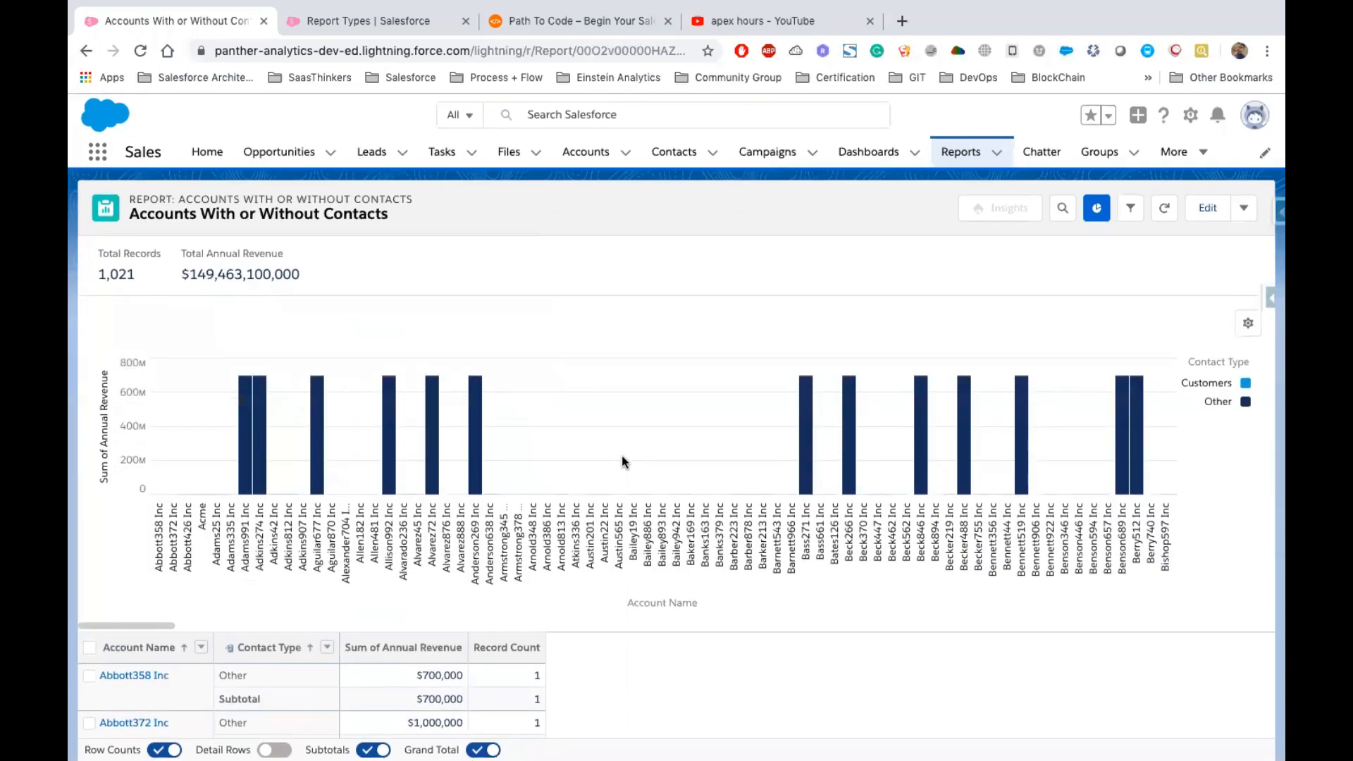
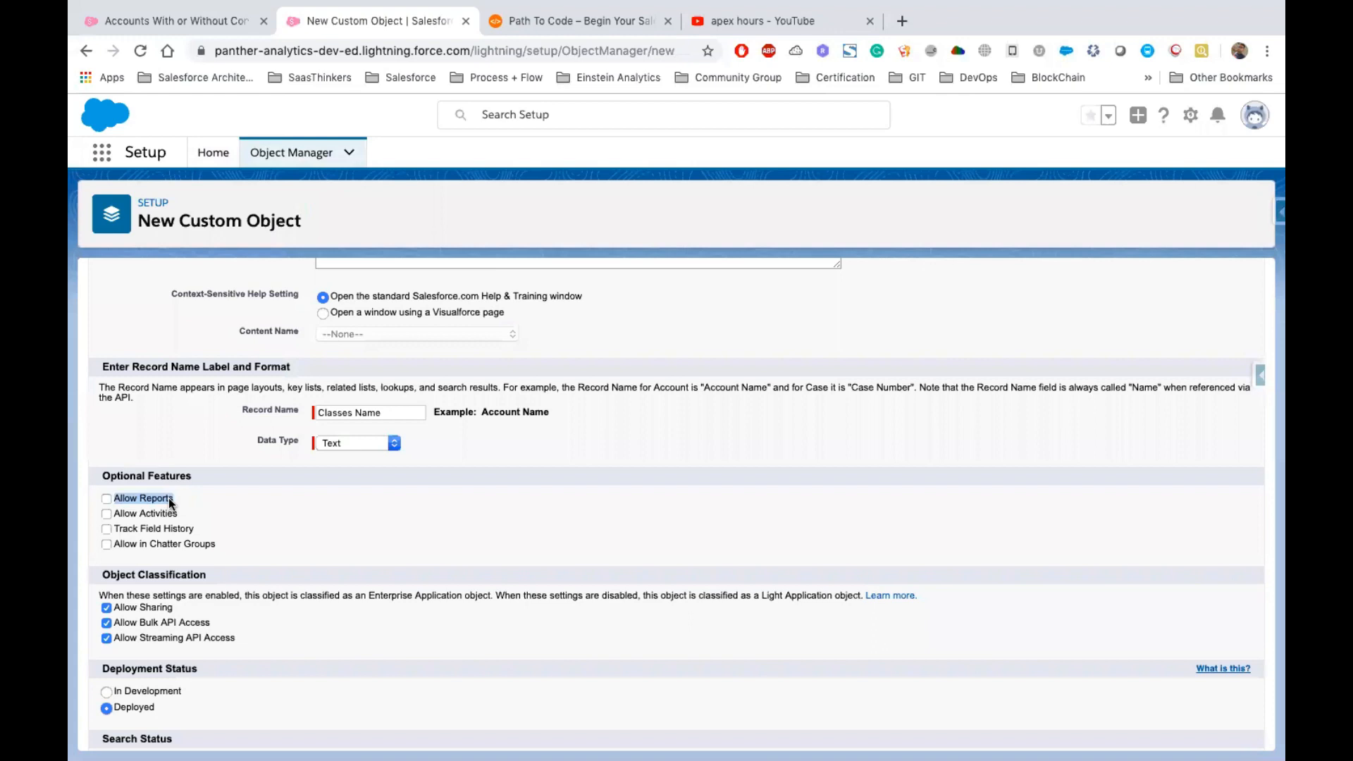
Save the new Classes custom object
scroll(417, 517, down, 2)
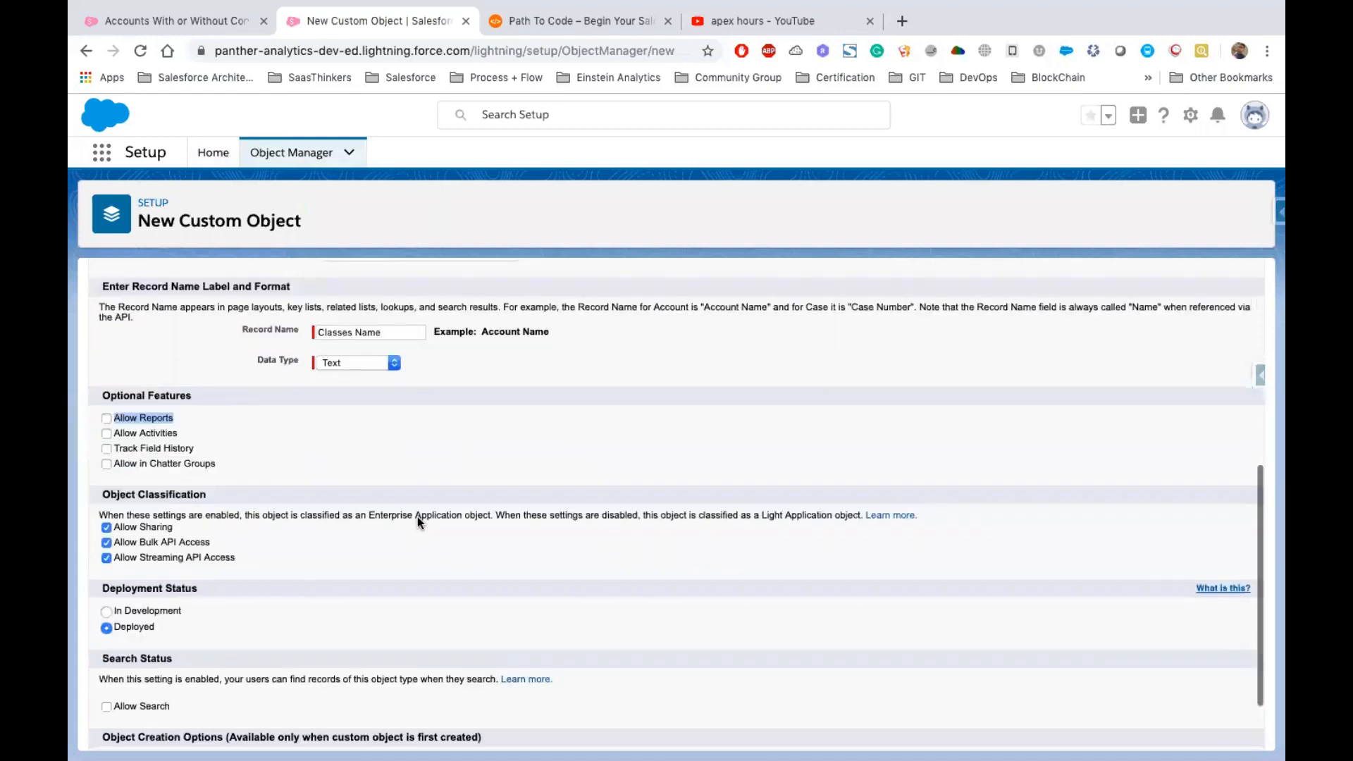
scroll(628, 538, down, 2)
key(Return)
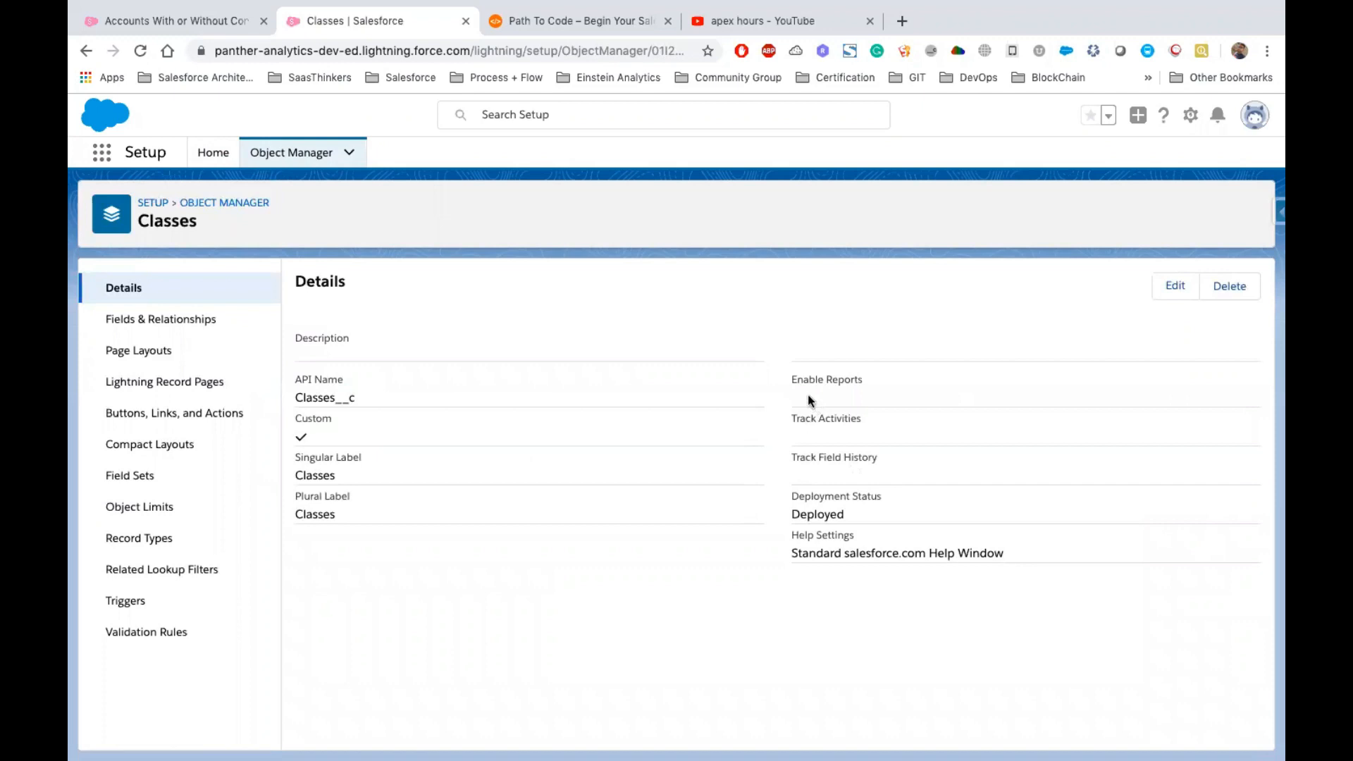
Start a new report and search the report types for Class
drag(790, 381, 875, 379)
click(176, 22)
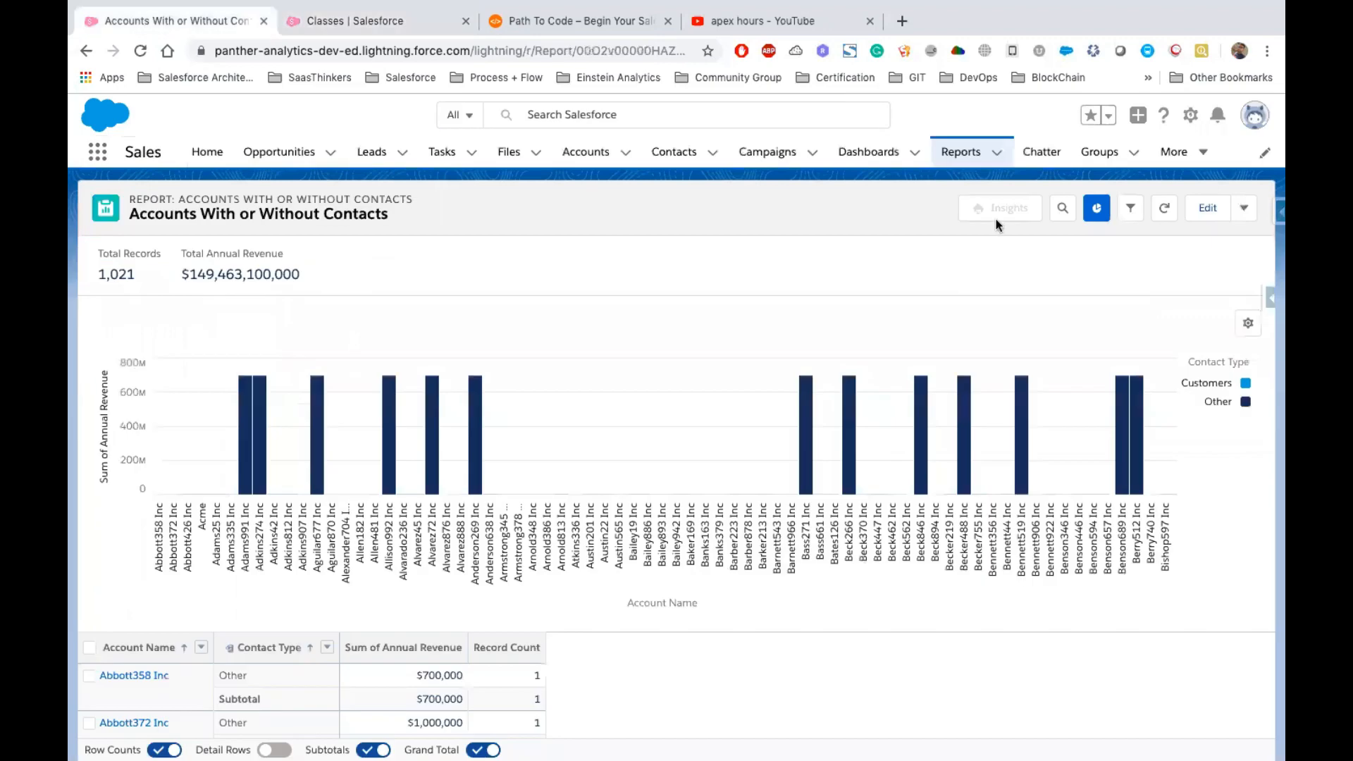
click(960, 153)
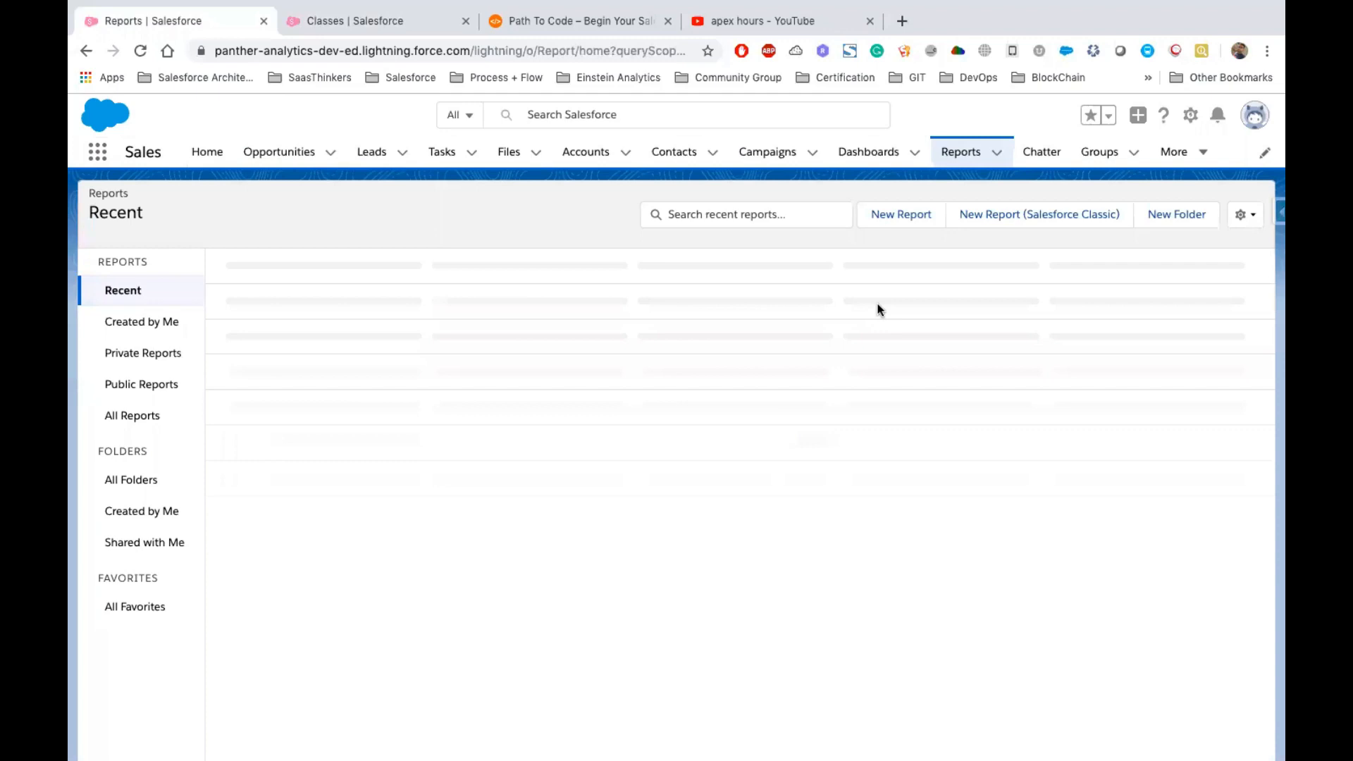
click(901, 215)
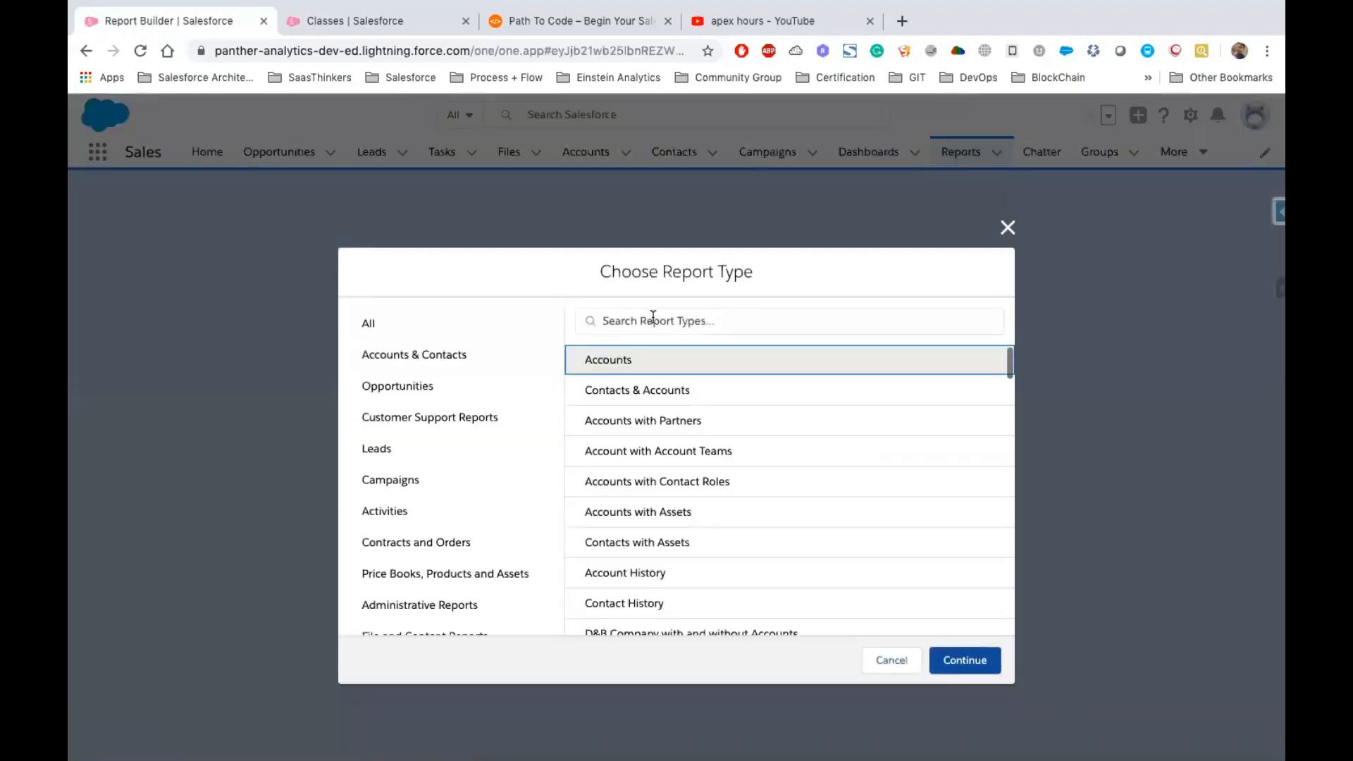
click(652, 319)
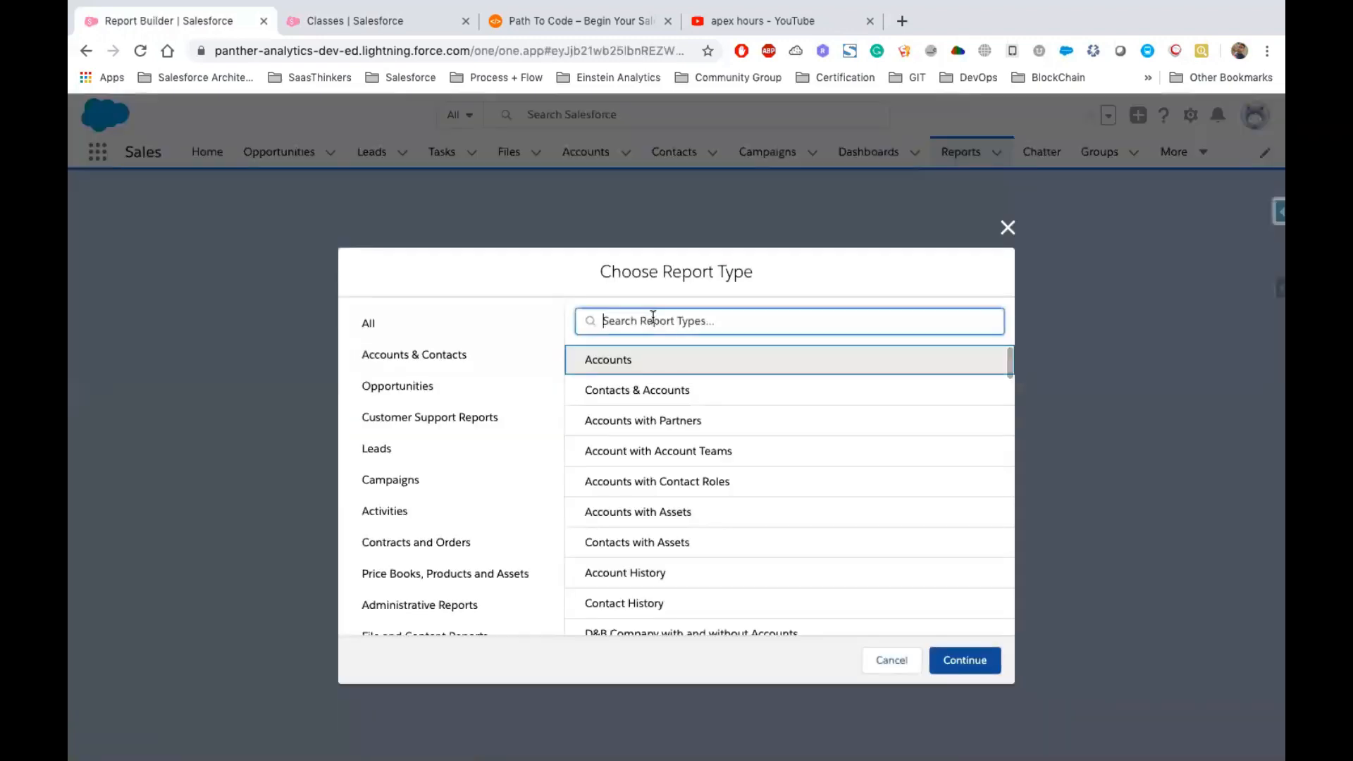
text(Class)
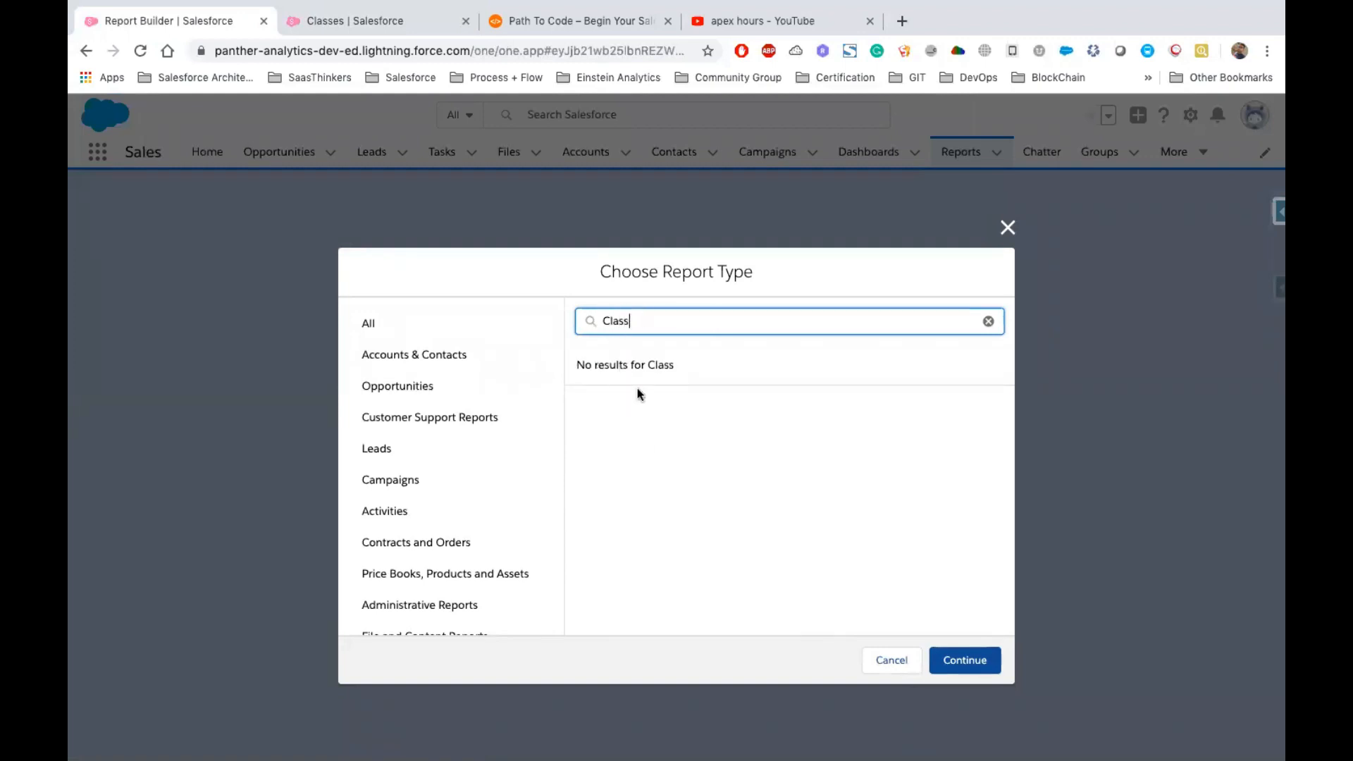
Review the Classes object's edit page and the list of custom report types in Setup
click(353, 20)
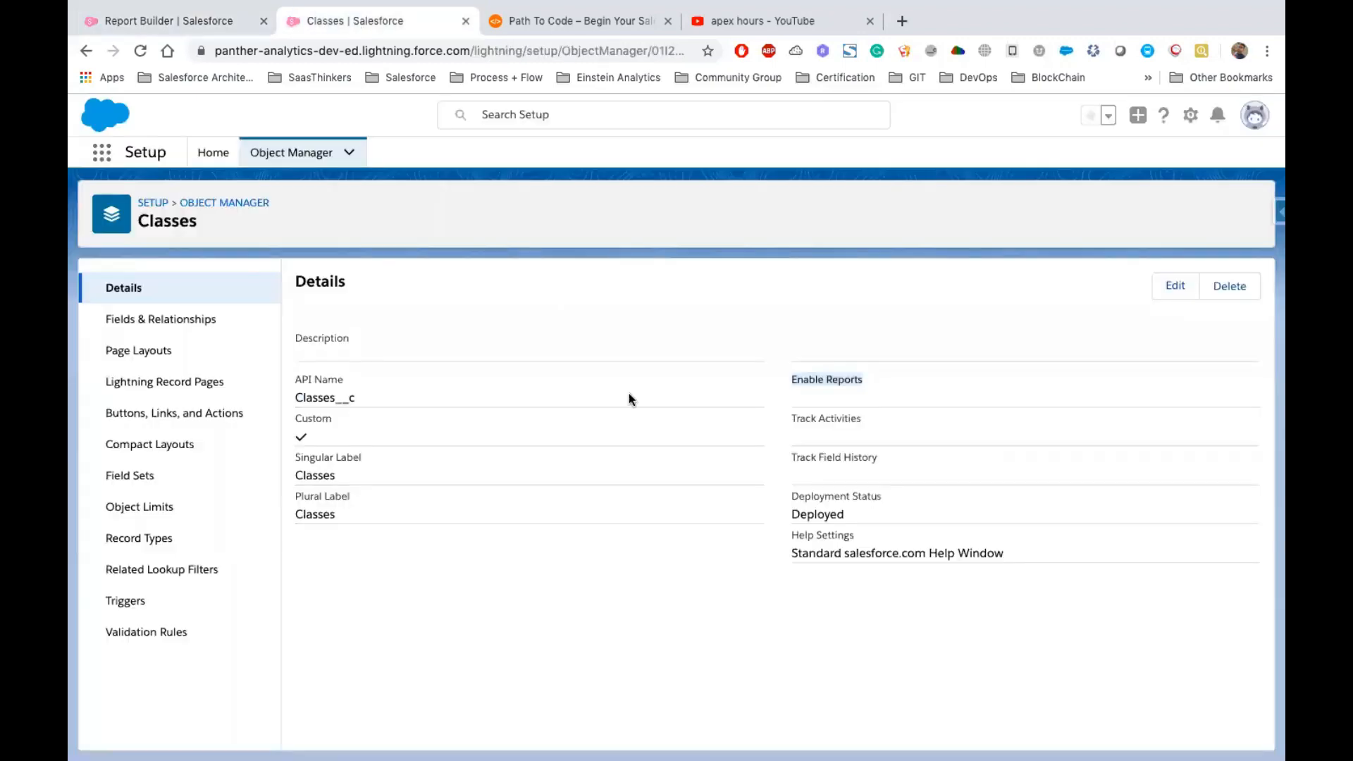
click(1175, 286)
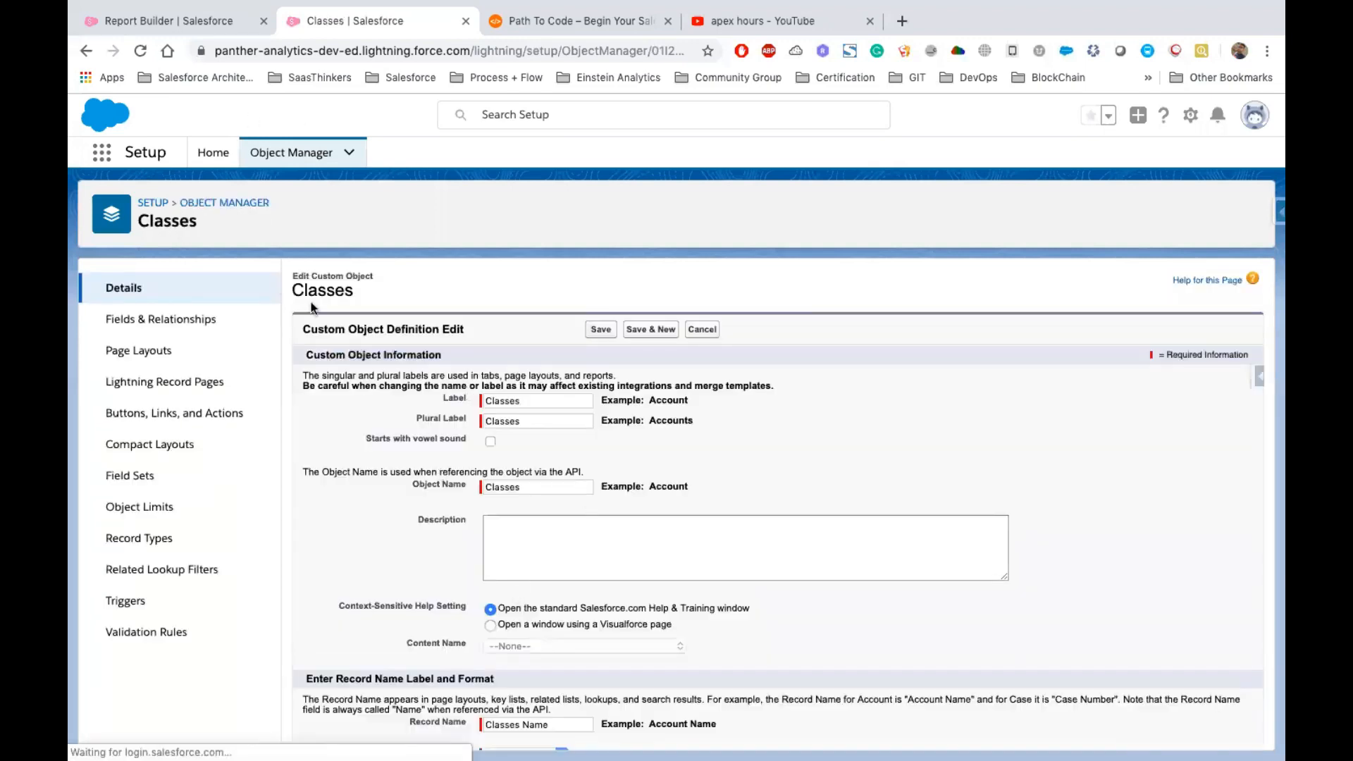
click(214, 152)
click(168, 194)
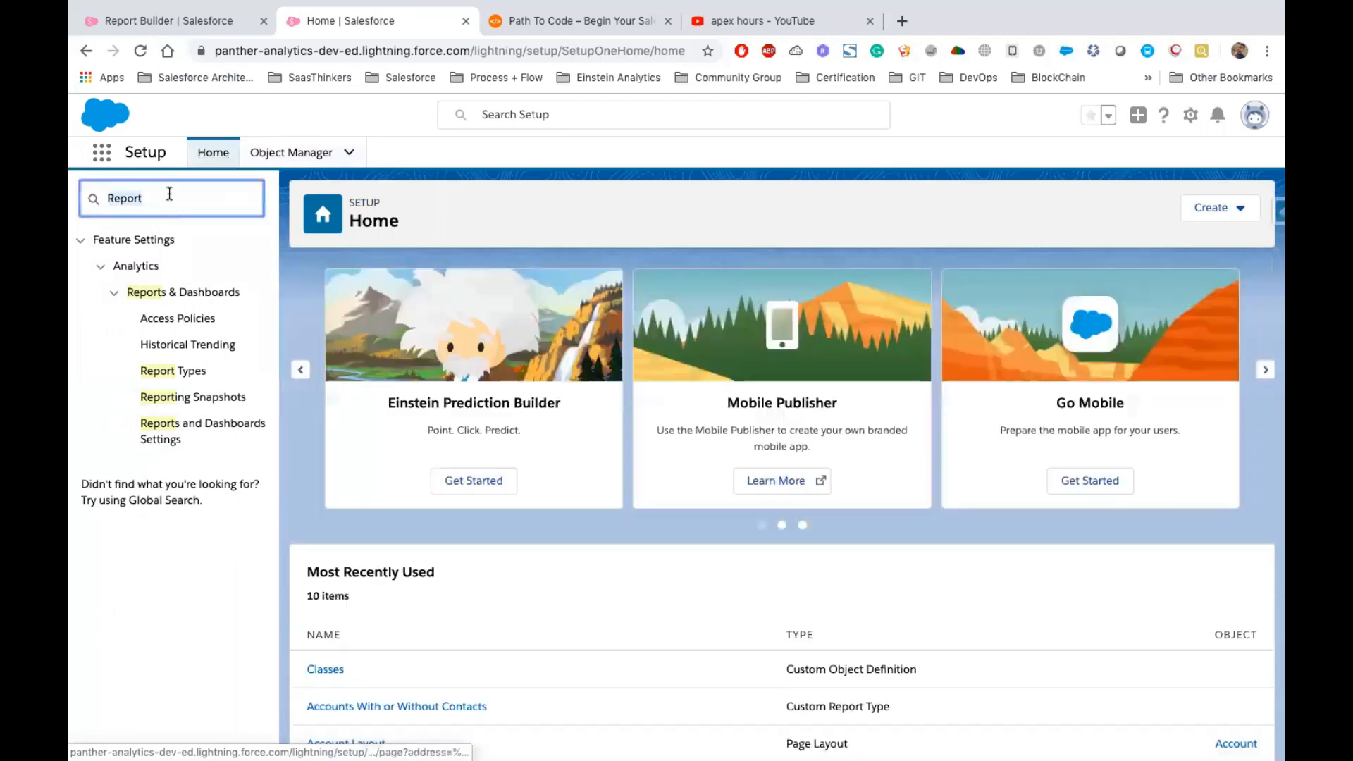
click(194, 372)
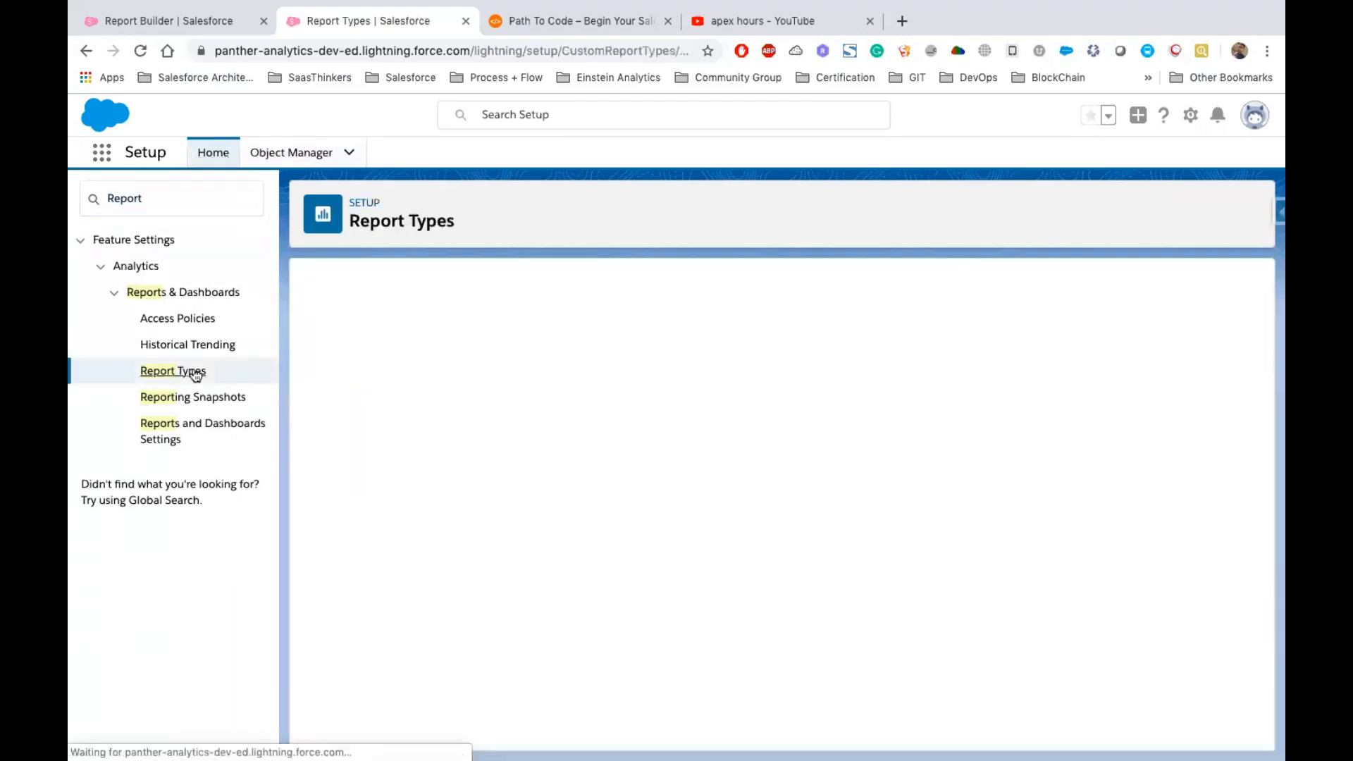
click(781, 584)
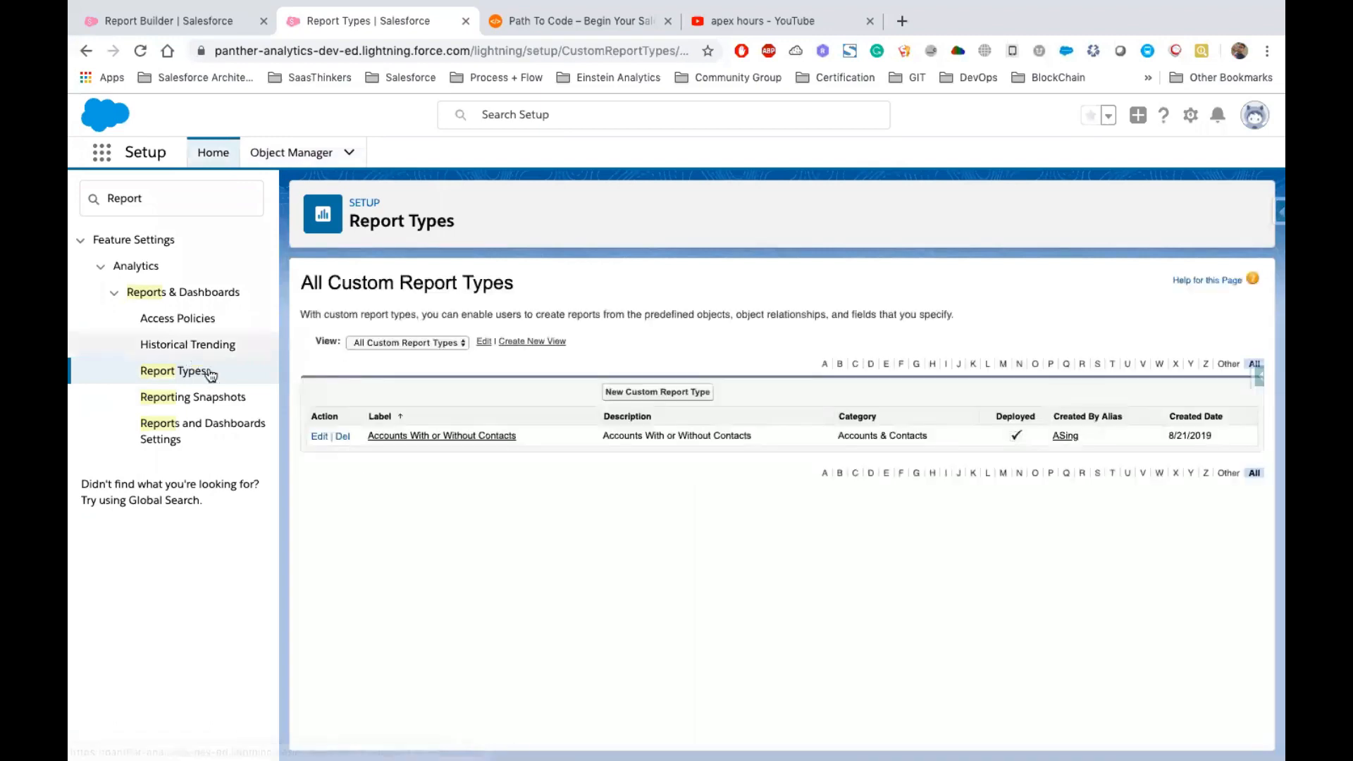
Open the Classes object in Object Manager, enable Allow Reports in its definition and save
click(295, 158)
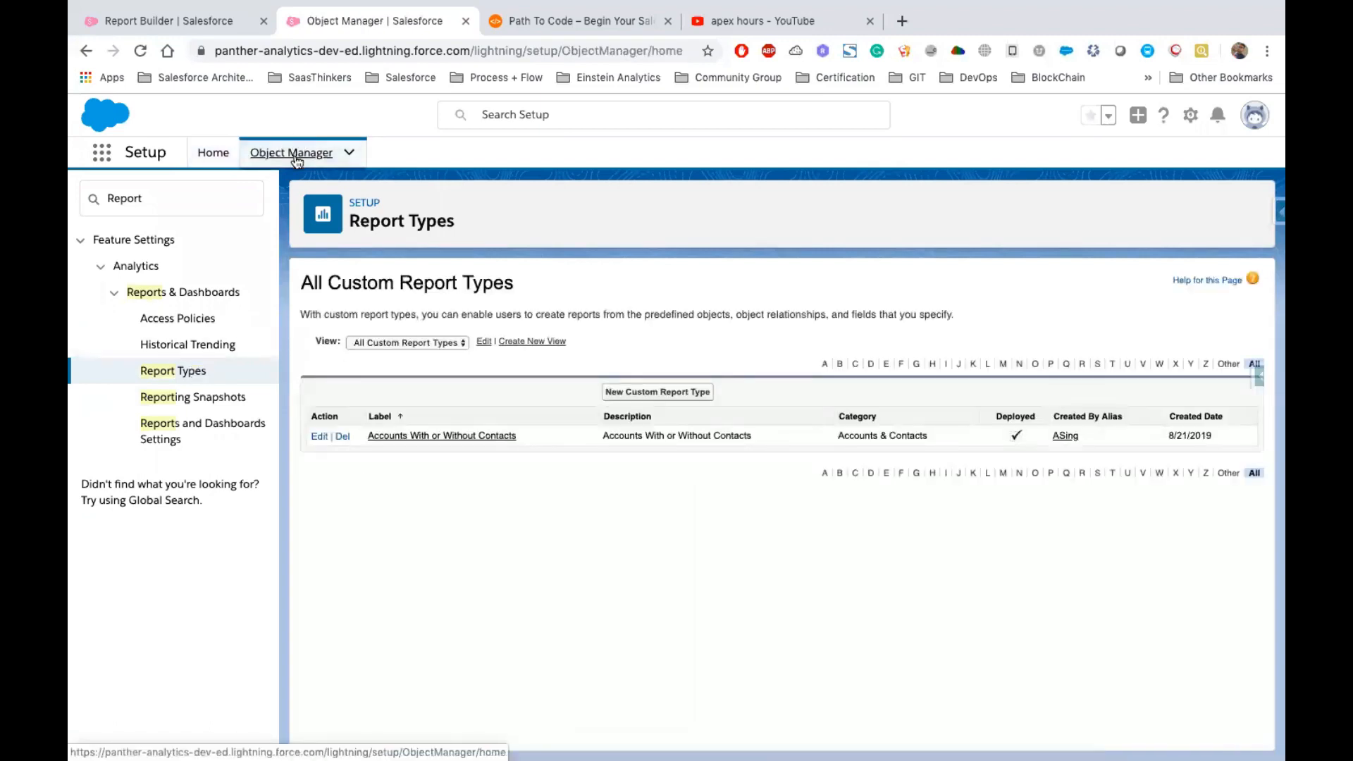
click(940, 209)
text(Classes)
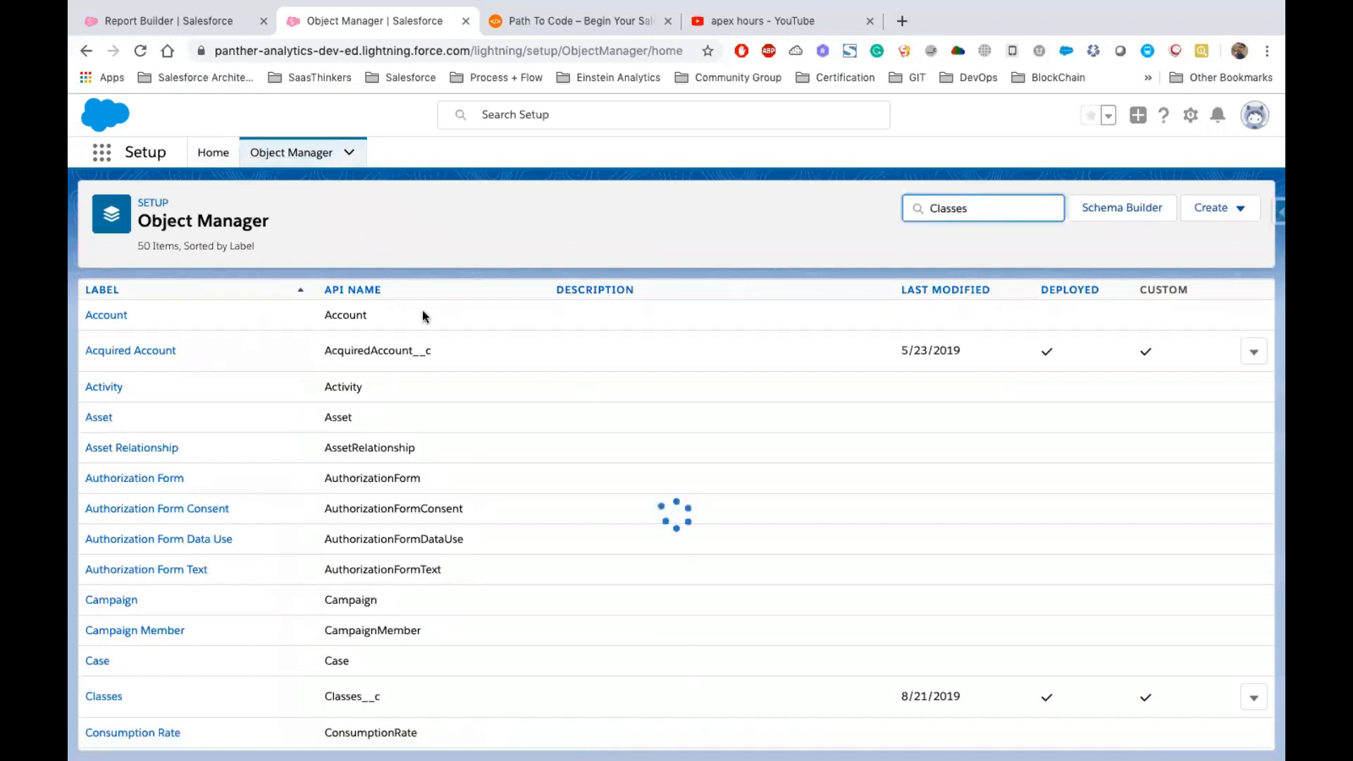
click(107, 323)
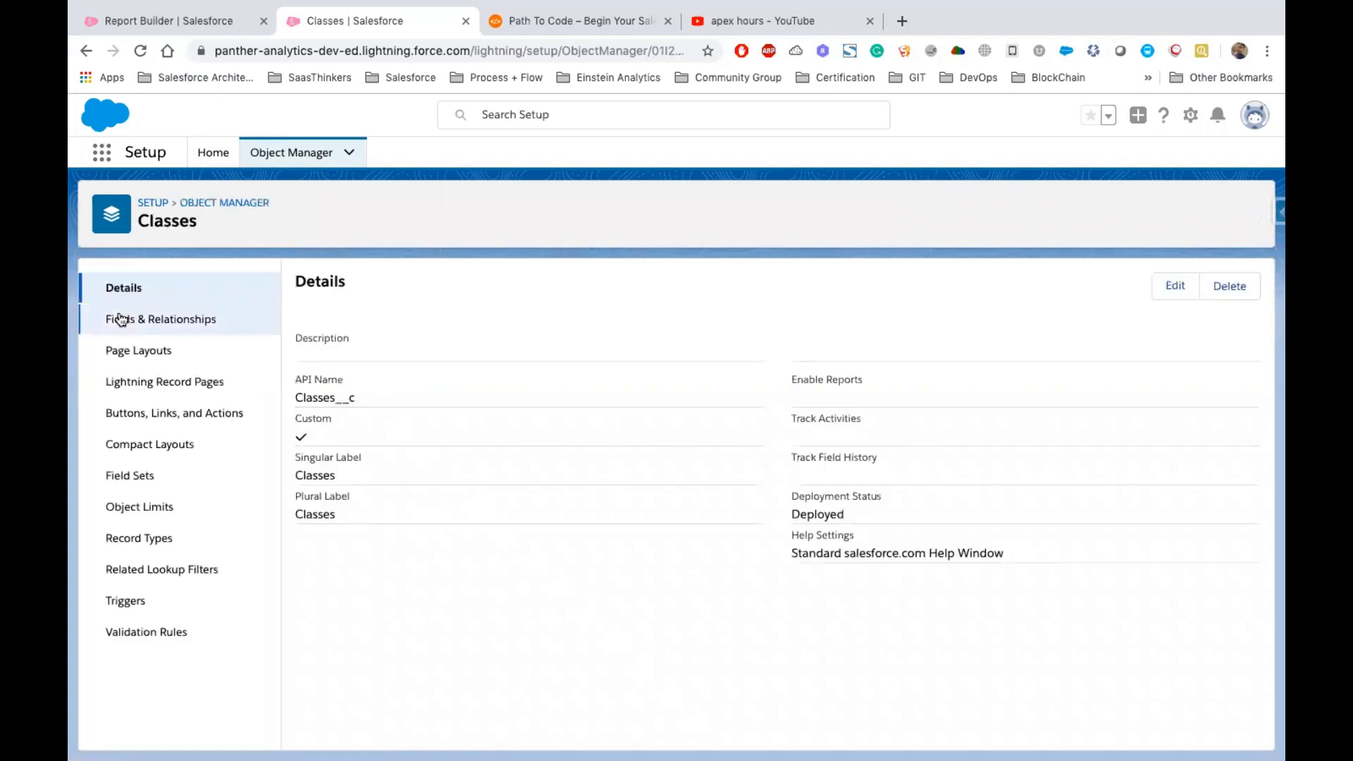
click(141, 320)
click(121, 289)
click(1175, 283)
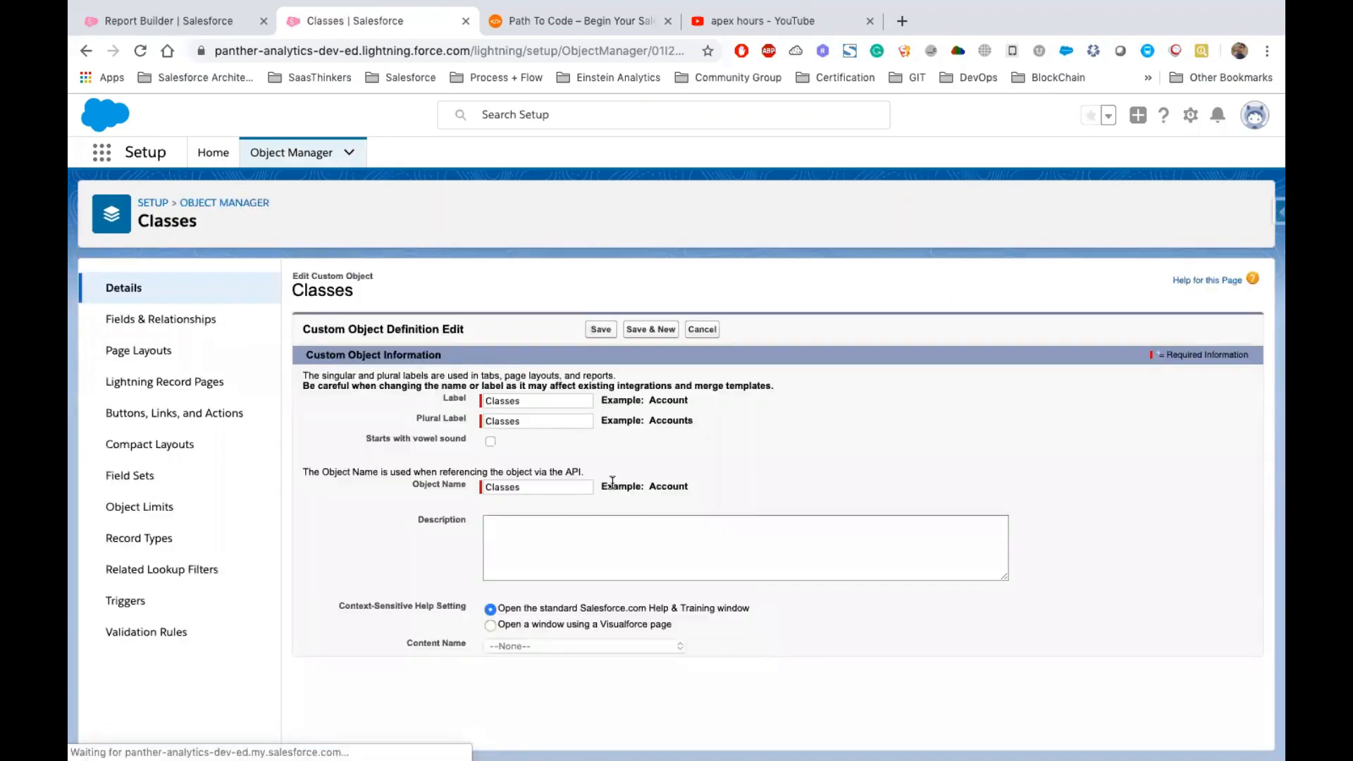
scroll(353, 398, down, 6)
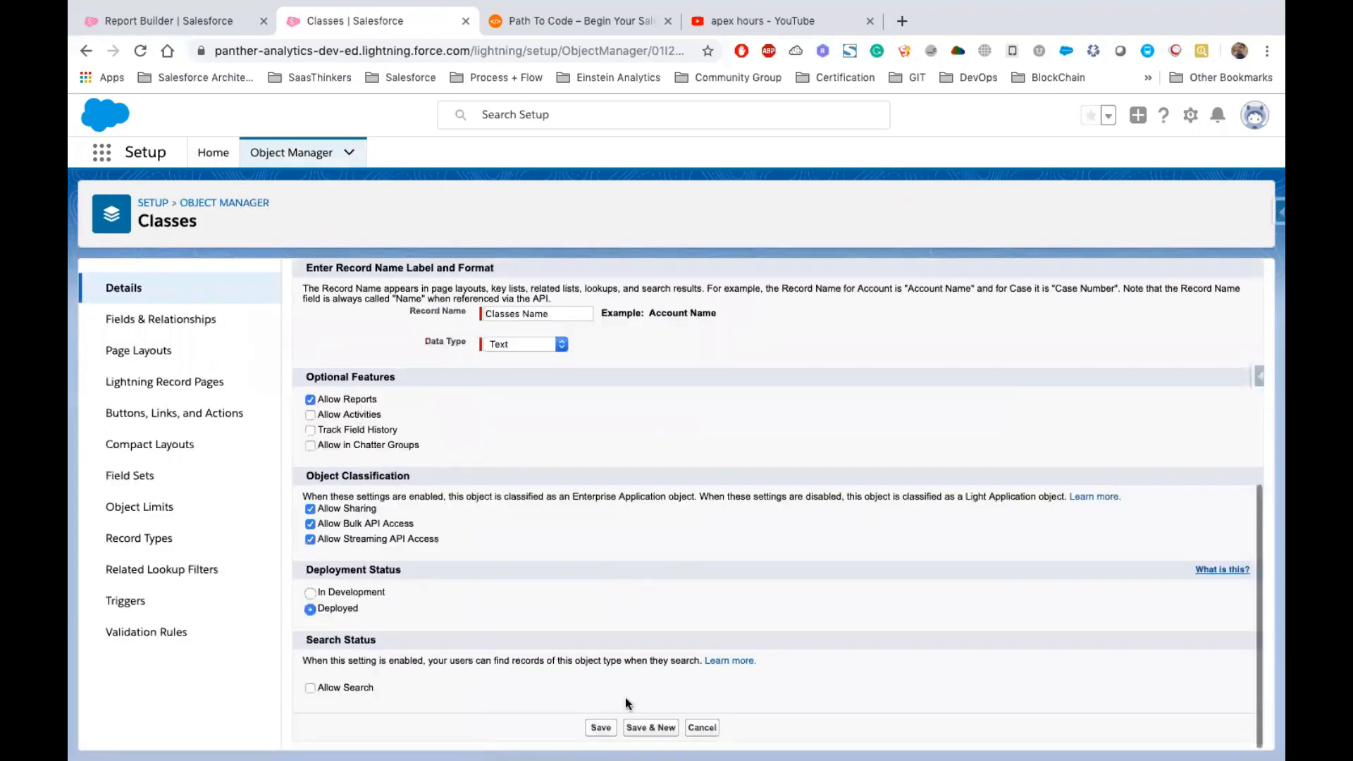
click(601, 727)
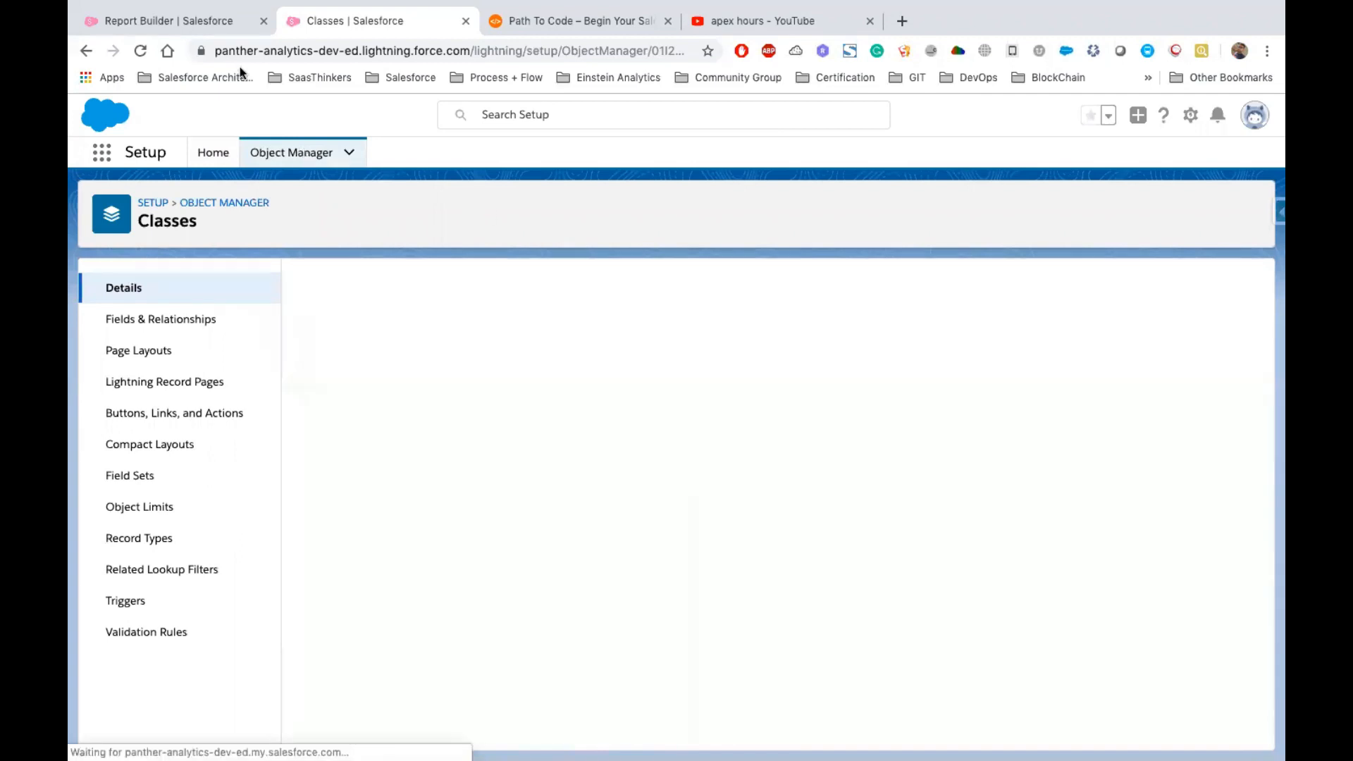
Reload the report builder and search the report types for Cla
click(184, 21)
key(super+r)
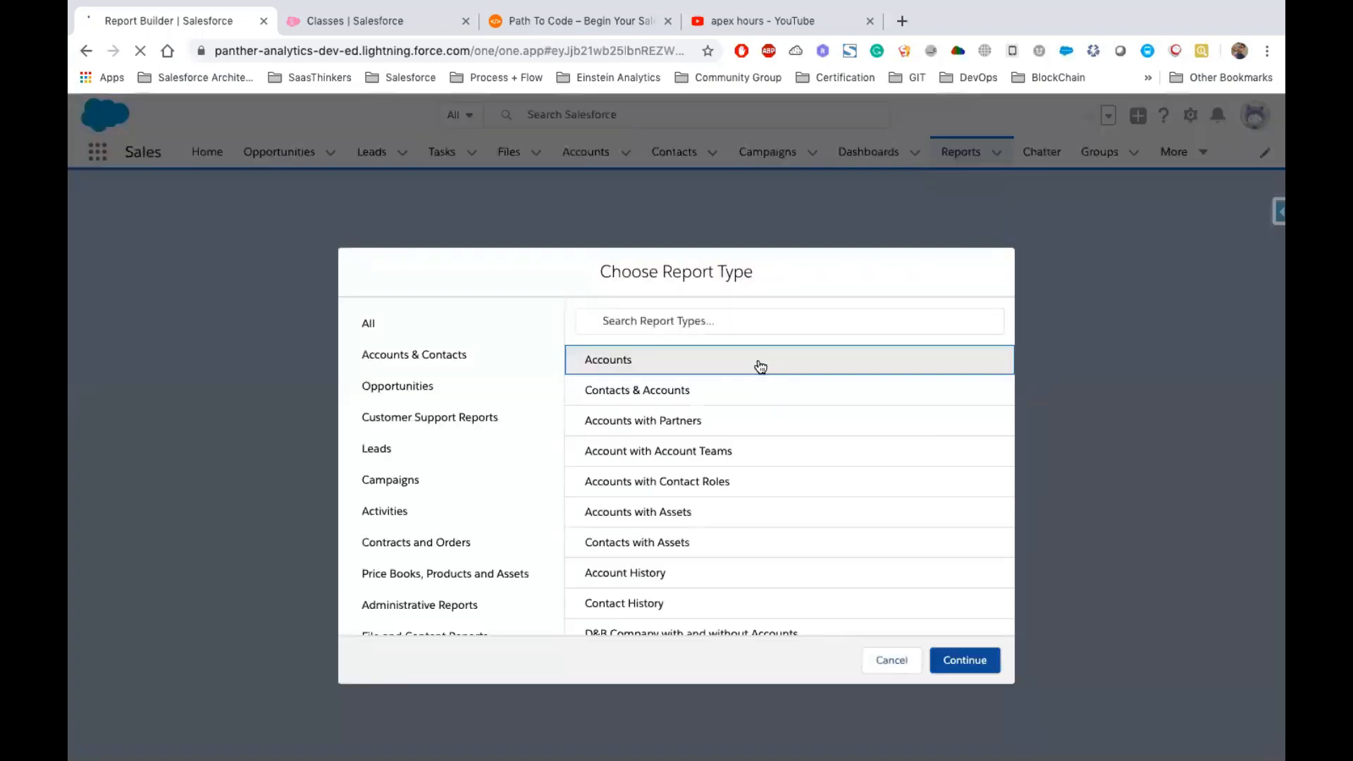
text(Clas)
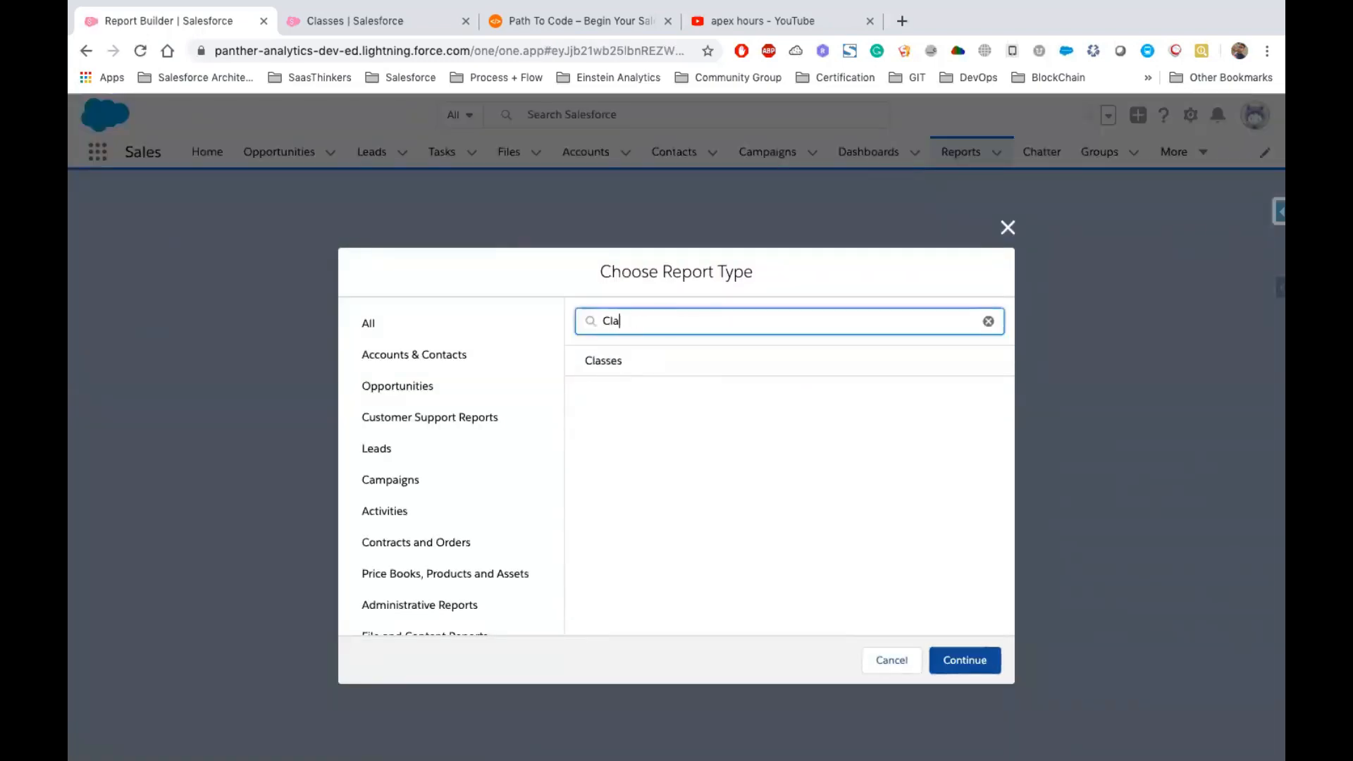
key(BackSpace)
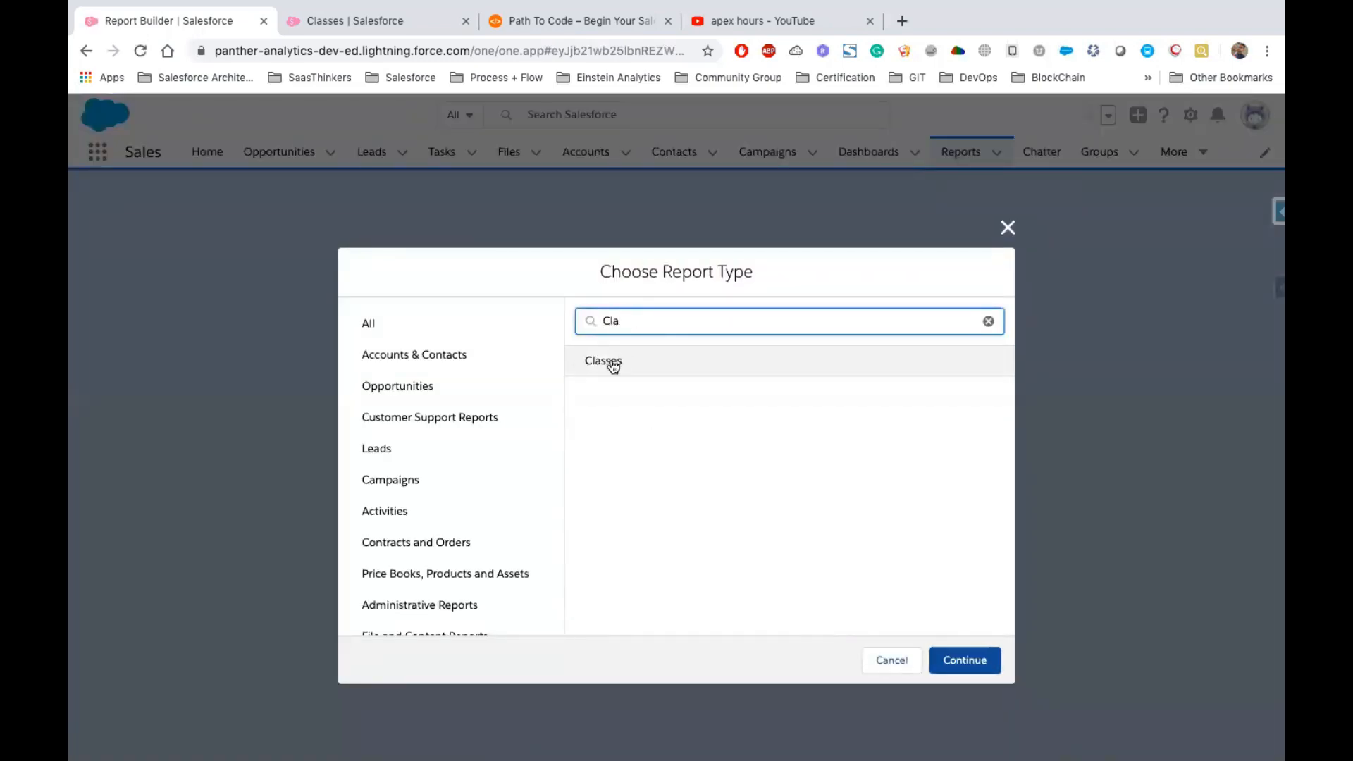
key(ctrl+Right)
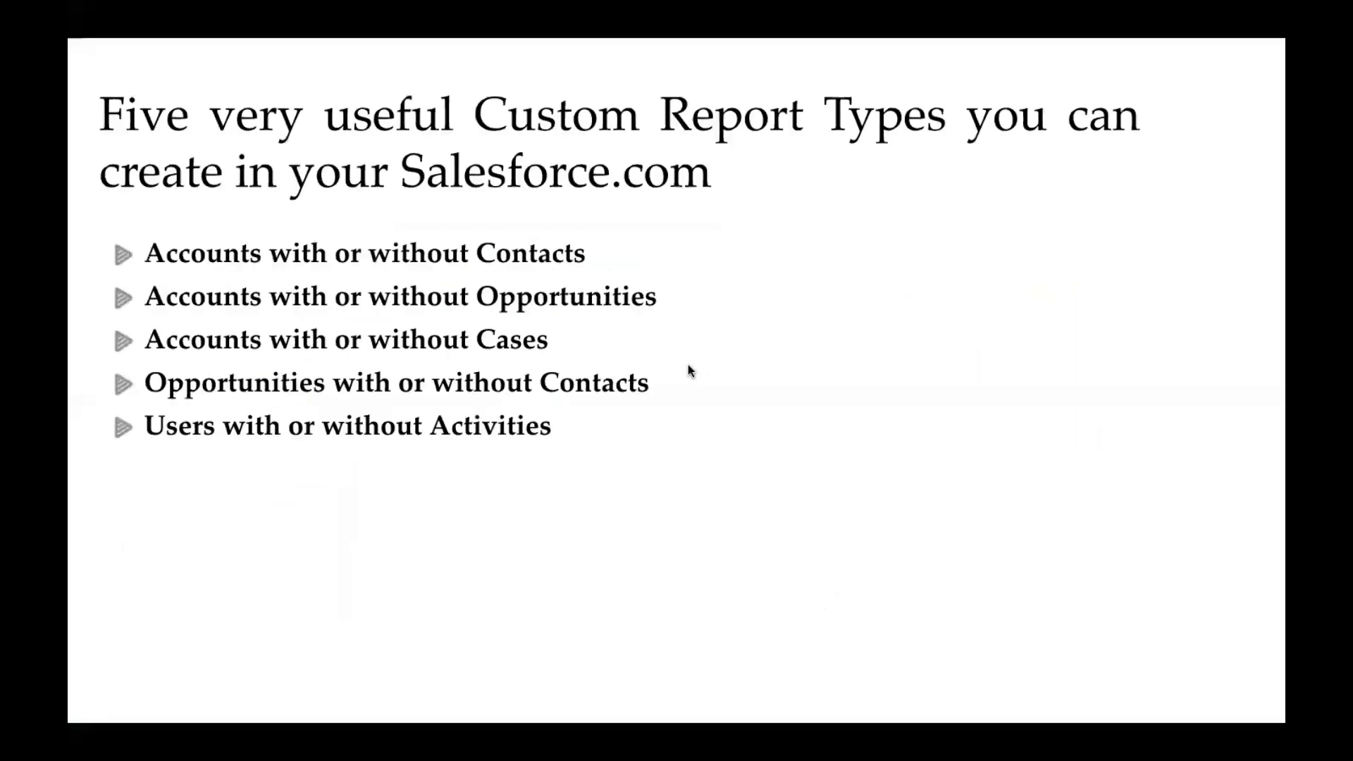
key(Right)
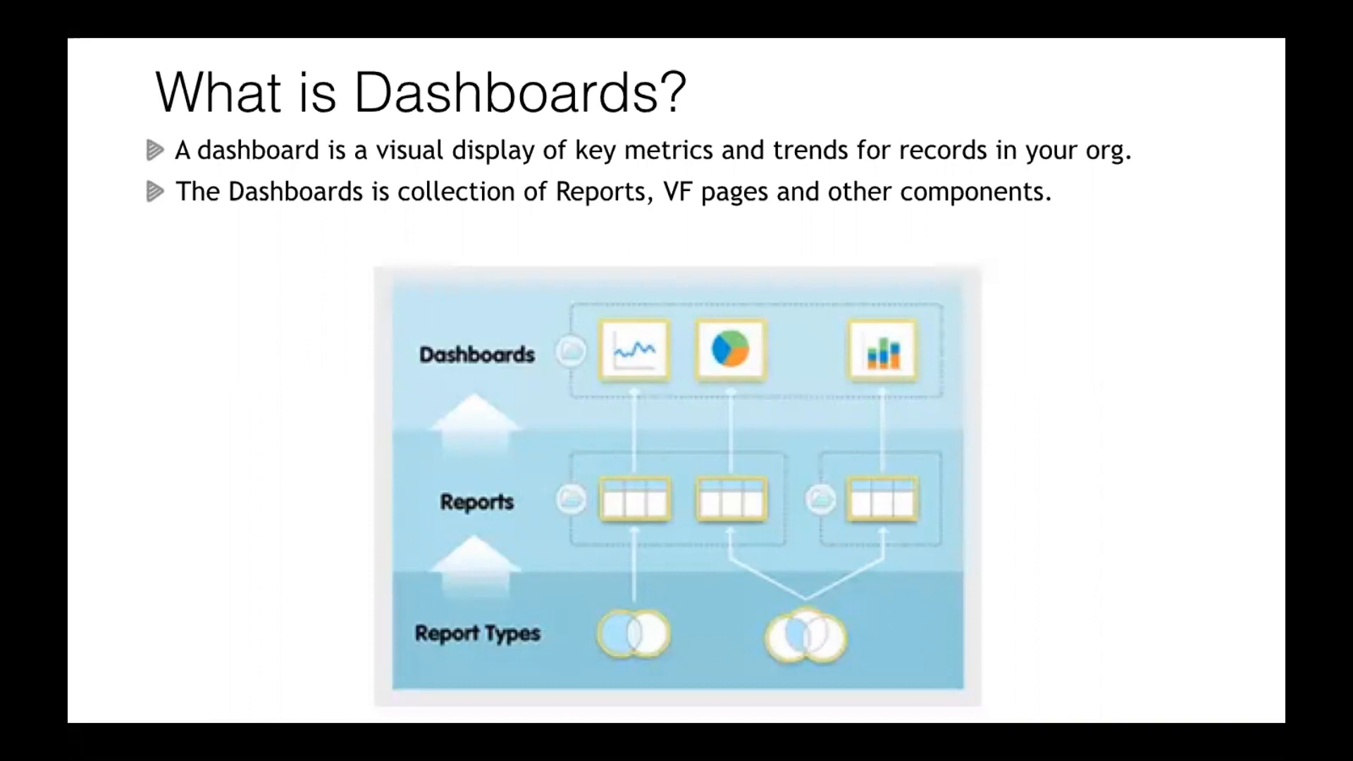
key(Right)
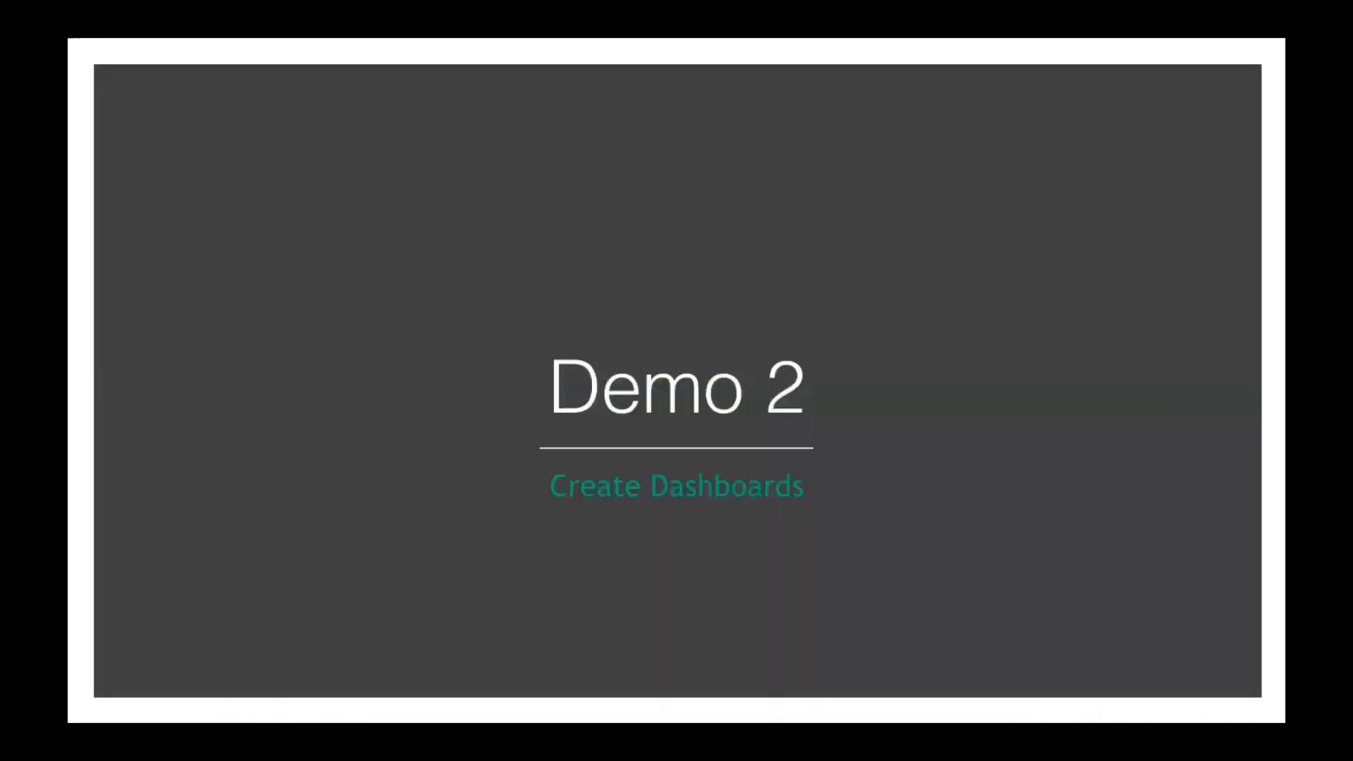
key(ctrl+Left)
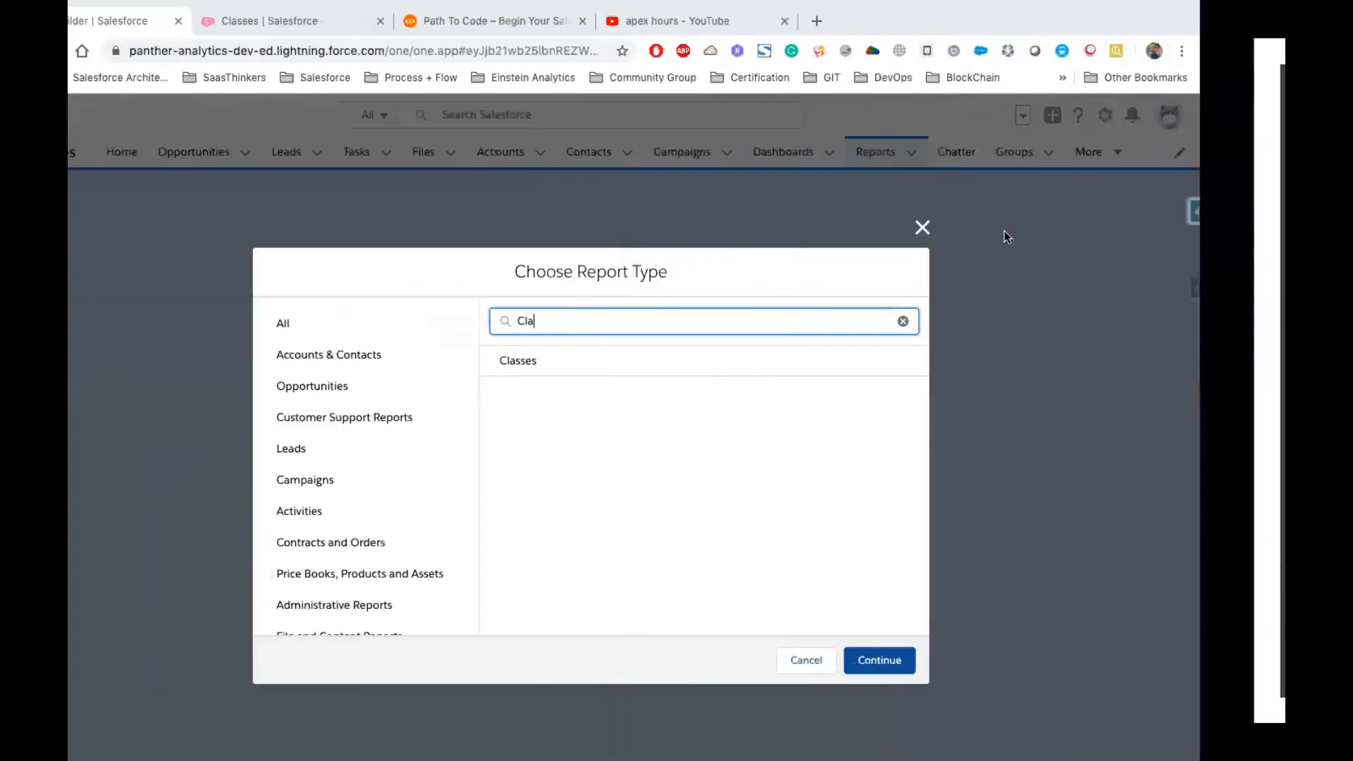
Close the report type chooser and, in Dashboards, create a new folder named Support Dashboards
click(1007, 228)
click(970, 157)
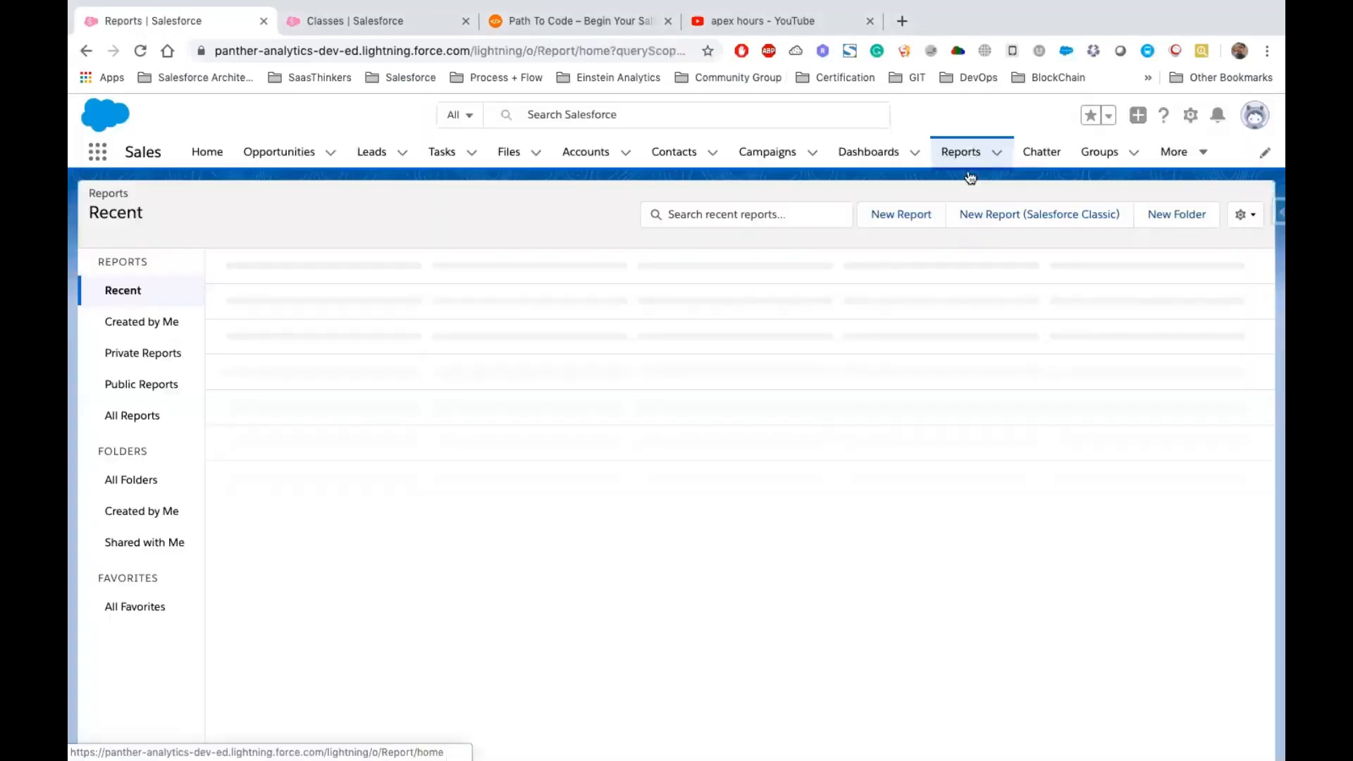
click(872, 157)
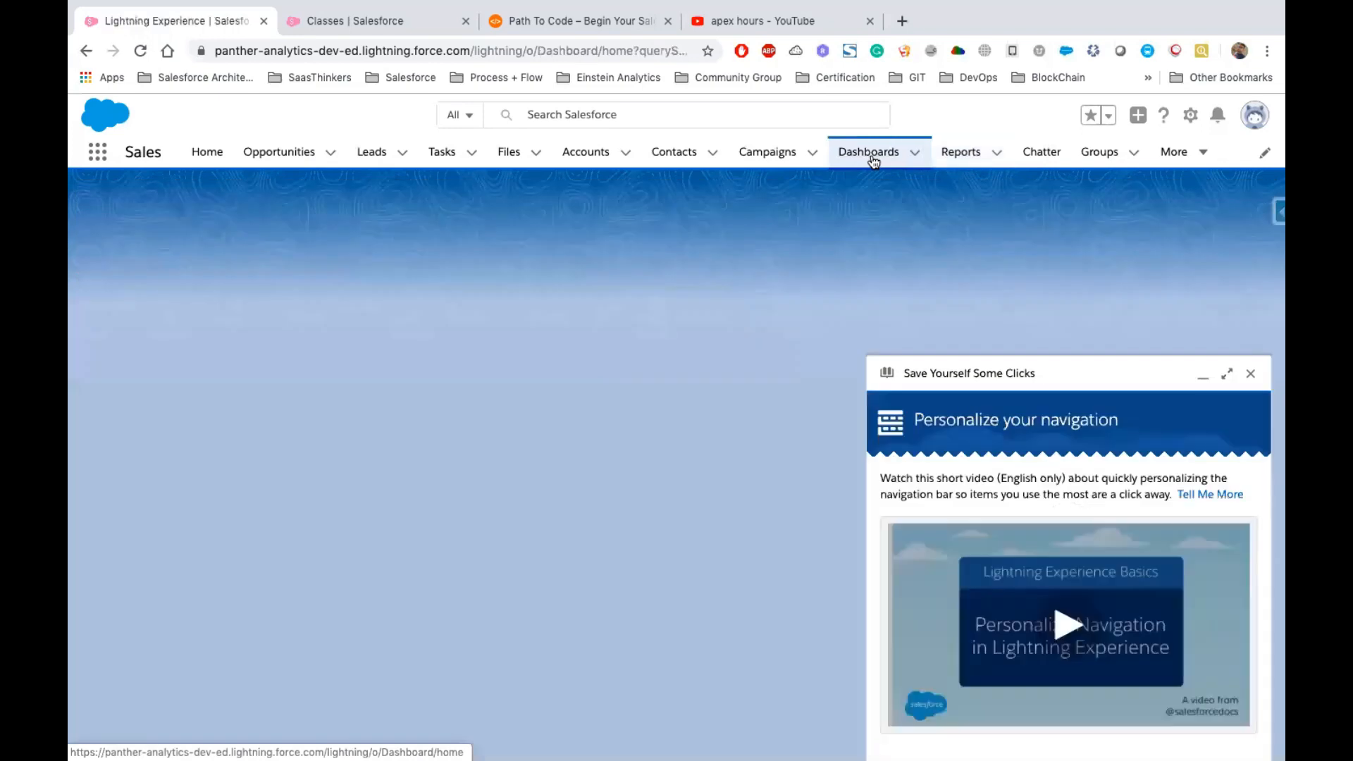
click(1248, 374)
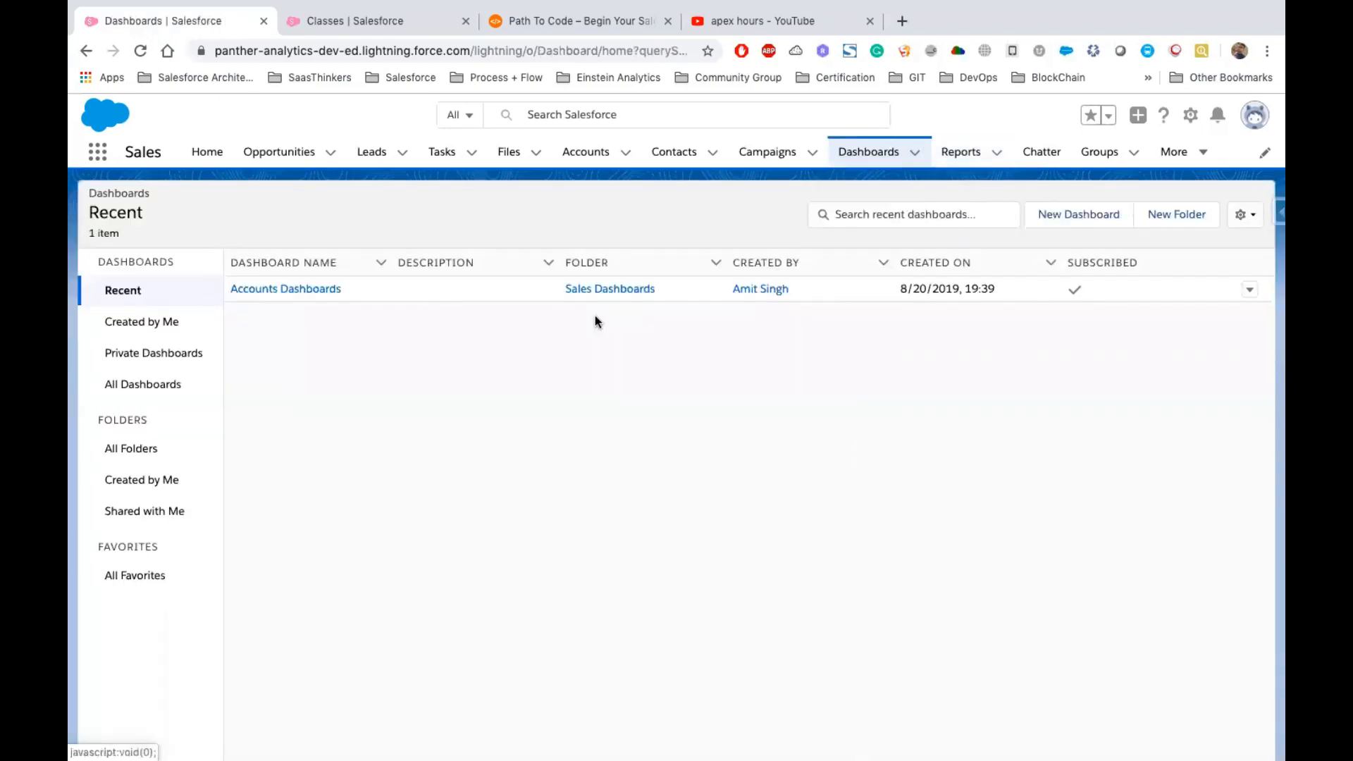
click(1171, 217)
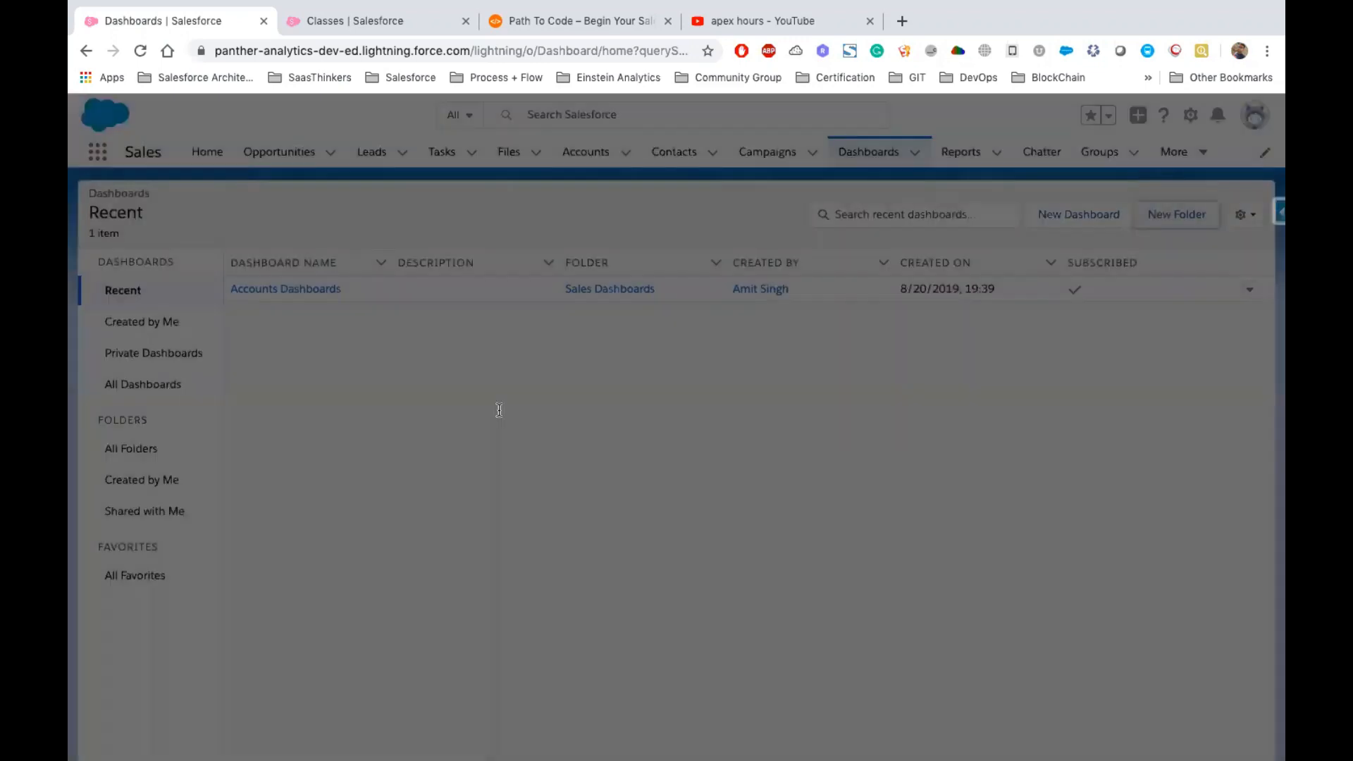
text(Support Dasjb)
key(BackSpace)
key(BackSpace)
text(hboards)
key(Tab)
click(908, 527)
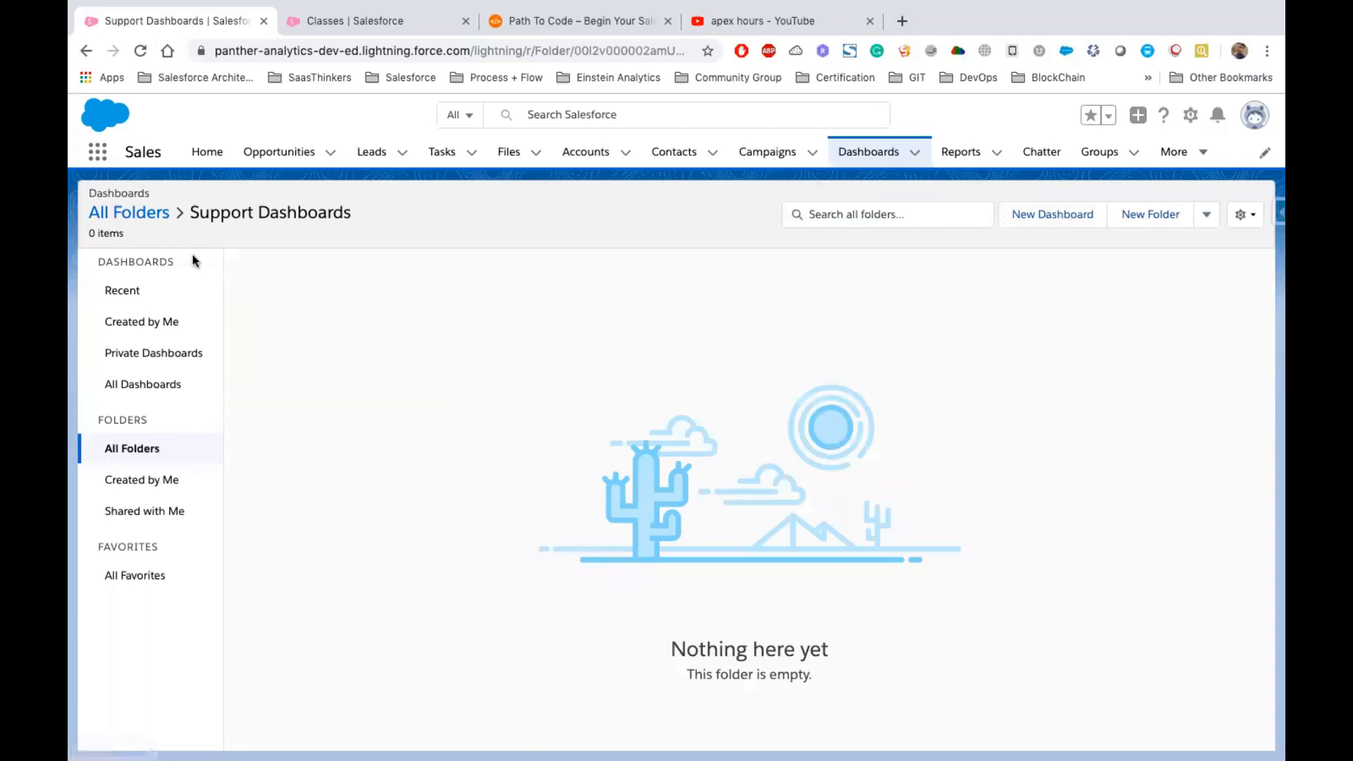
Start a new dashboard and name it Support Dashboards
drag(377, 218, 197, 214)
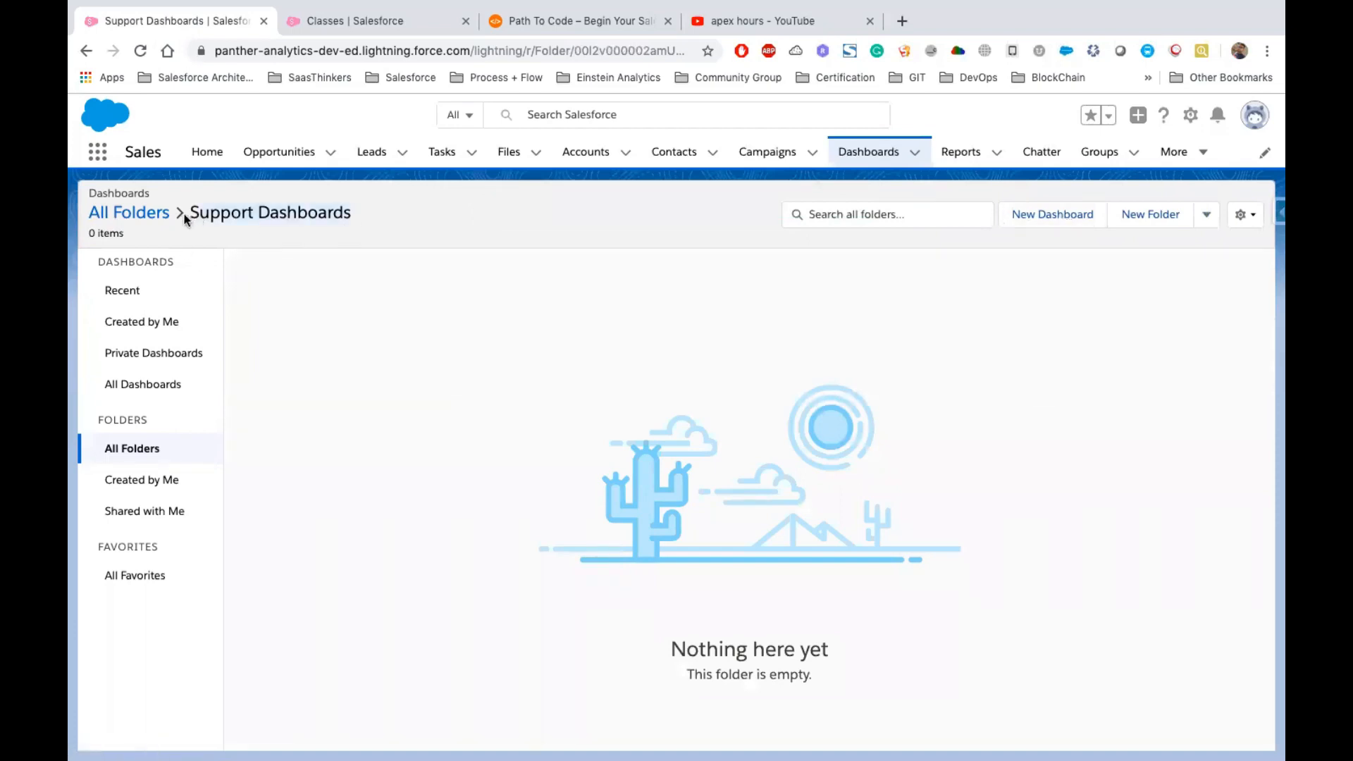
click(1048, 216)
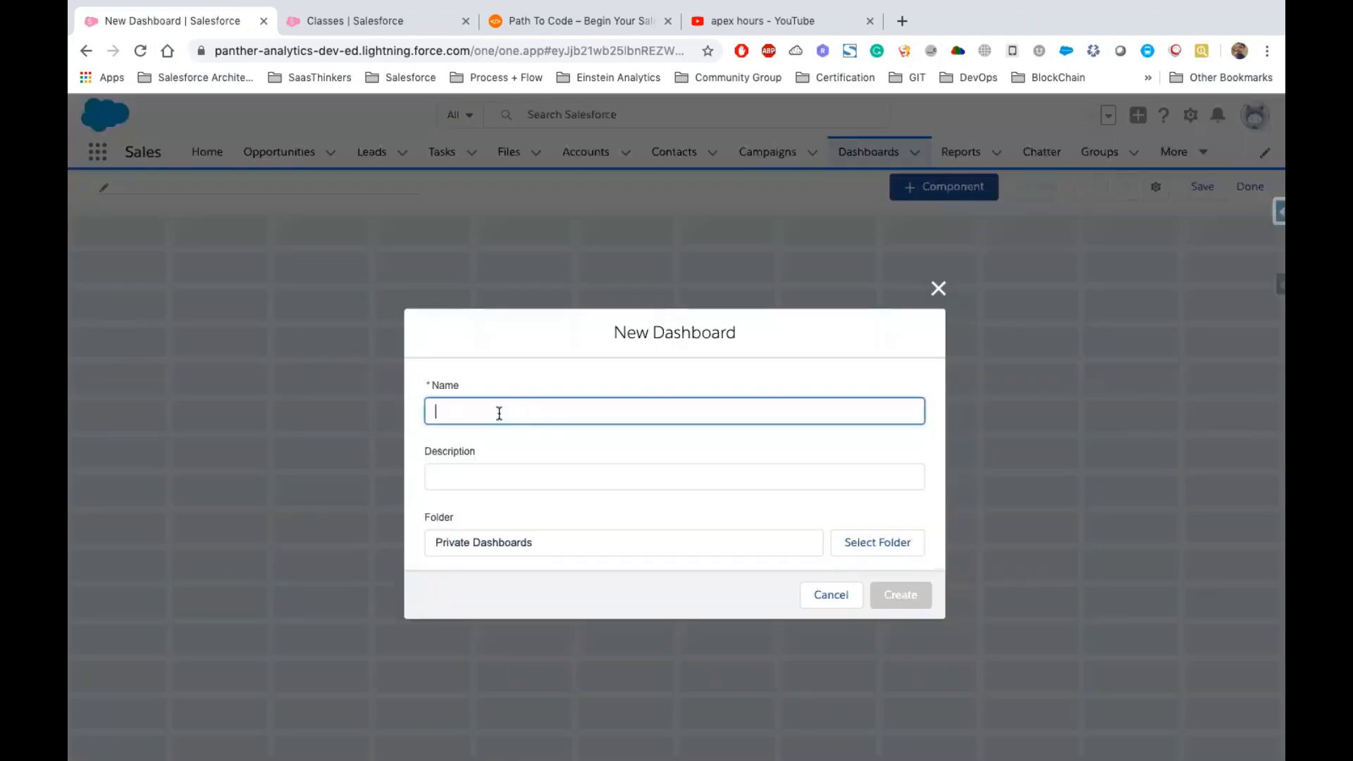
click(498, 413)
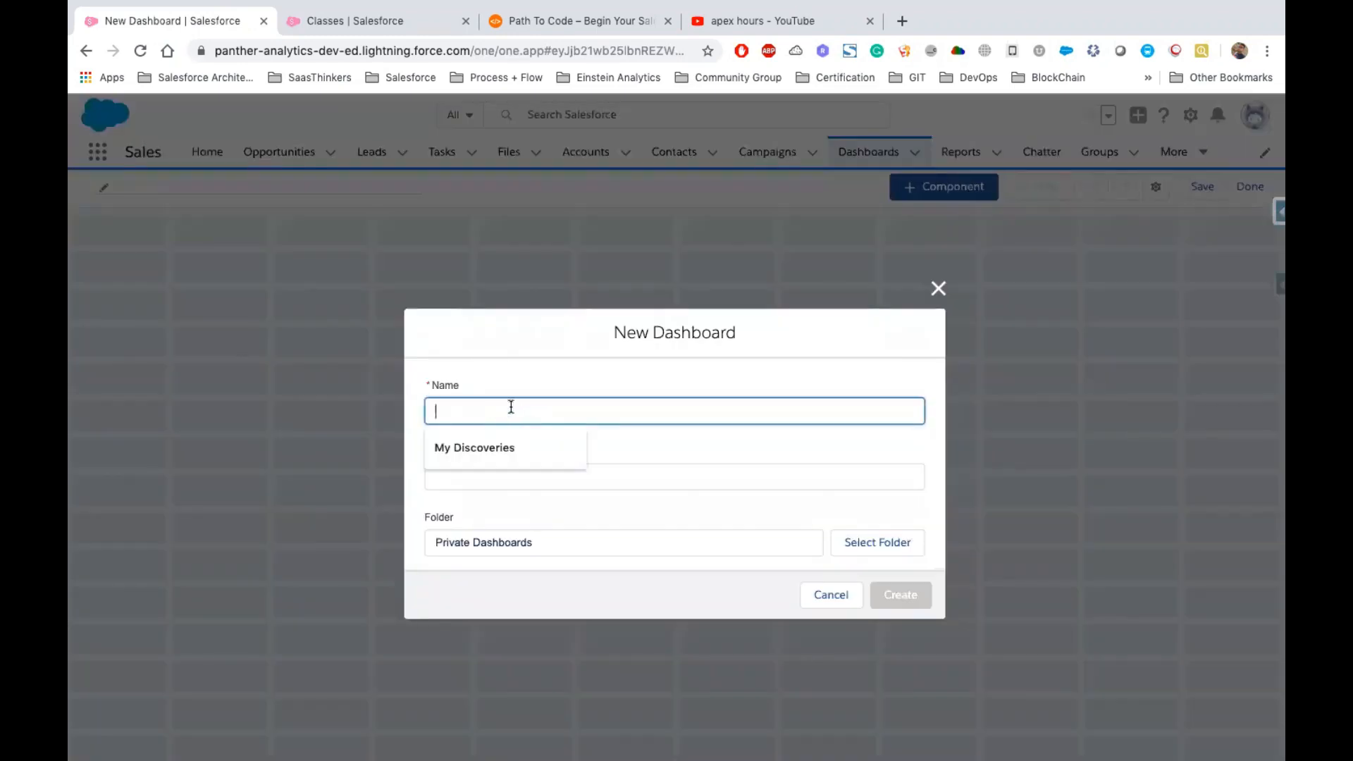
text(Sales)
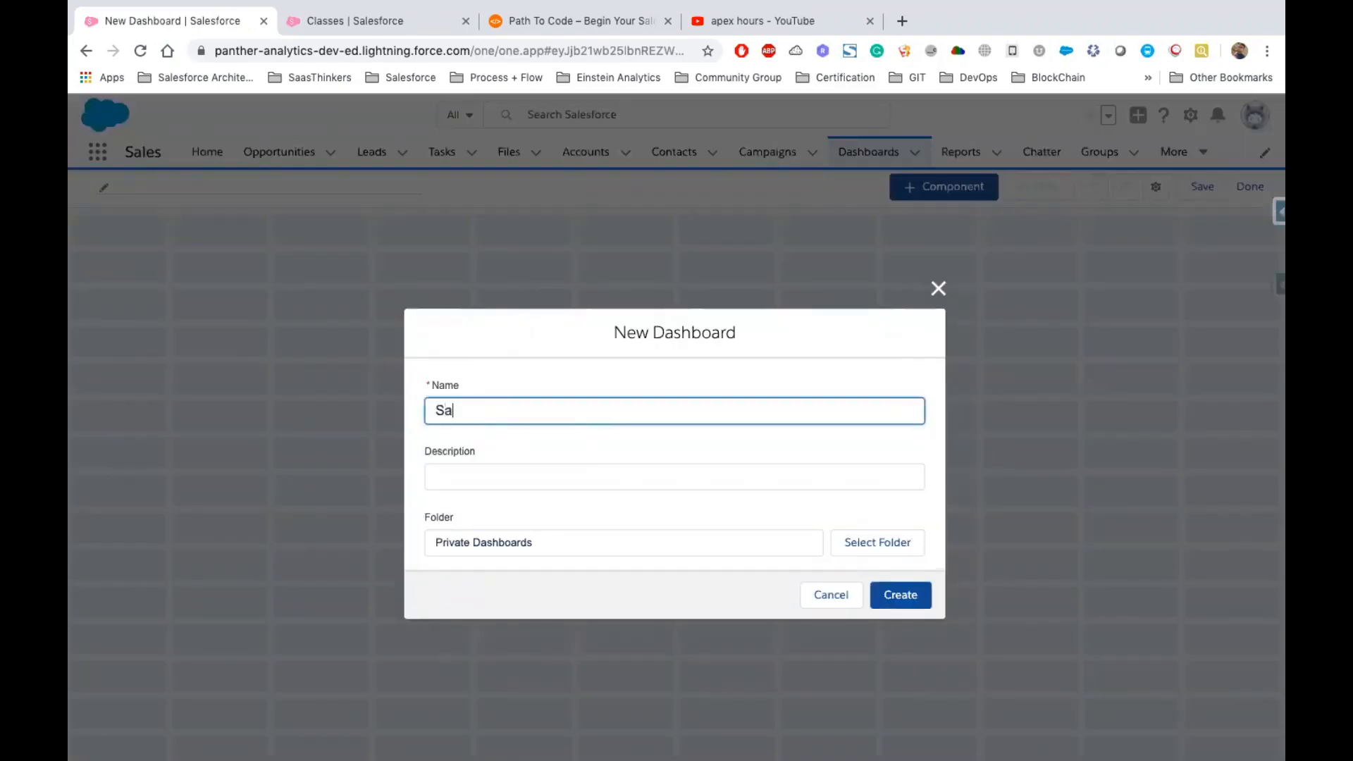
key(BackSpace)
key(BackSpace)
key(BackSpace)
key(BackSpace)
text(upport Dashboards)
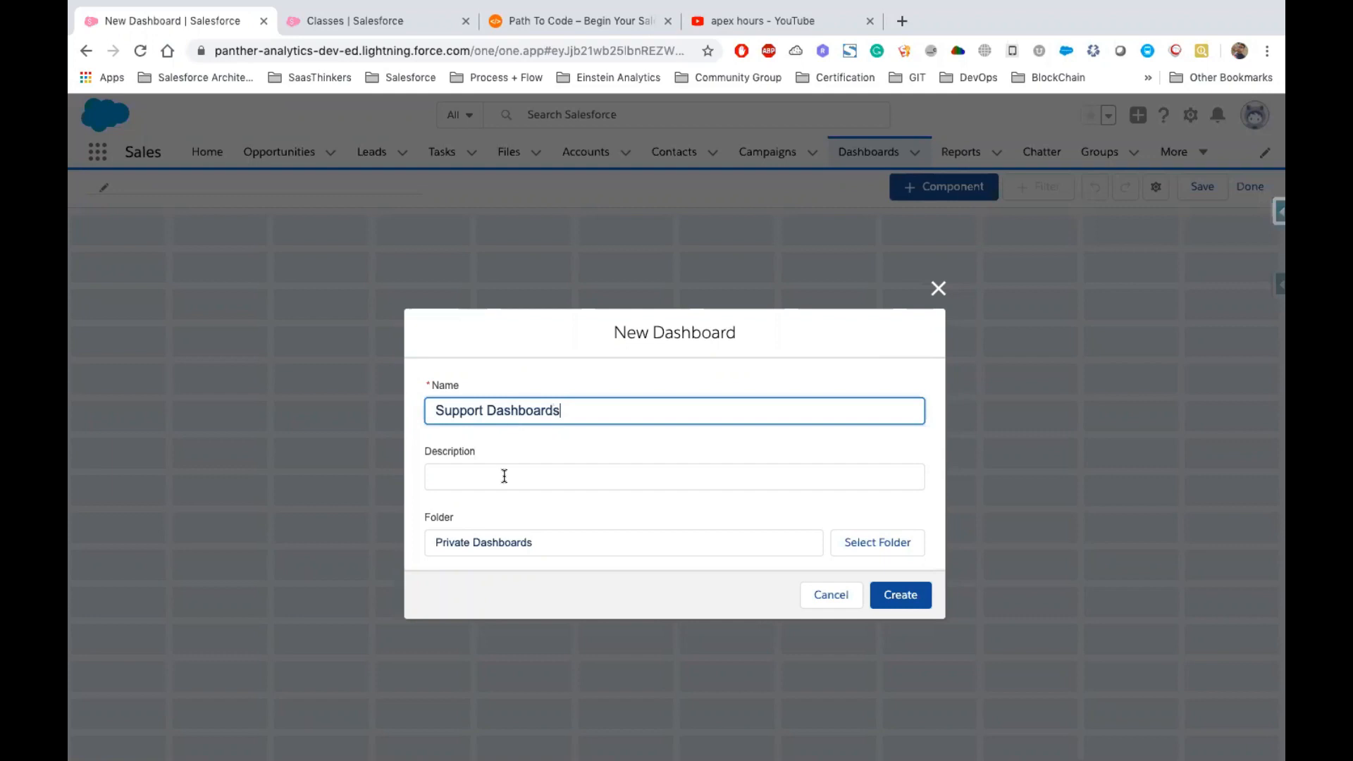
Enter the dashboard description "Contains the Key information a about Support Reps"
click(599, 476)
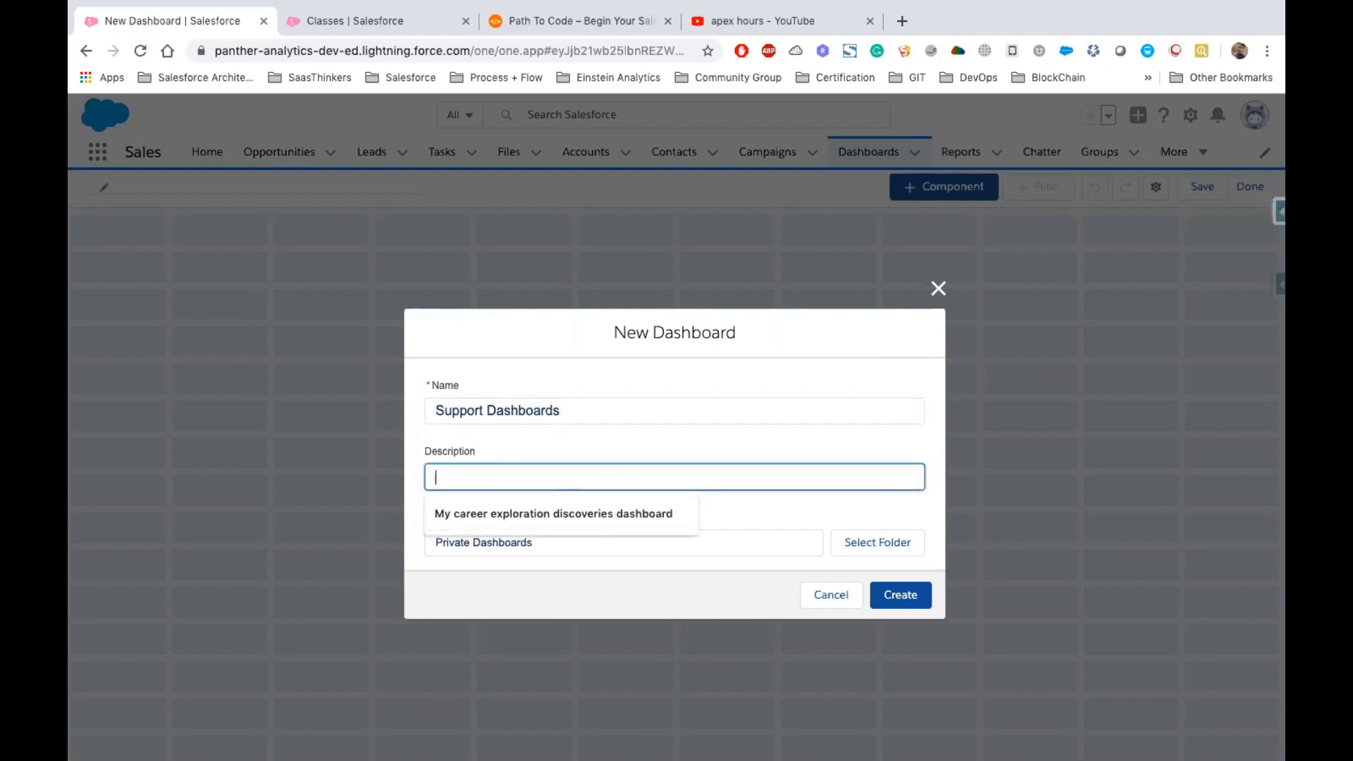
text(Contains the Ke)
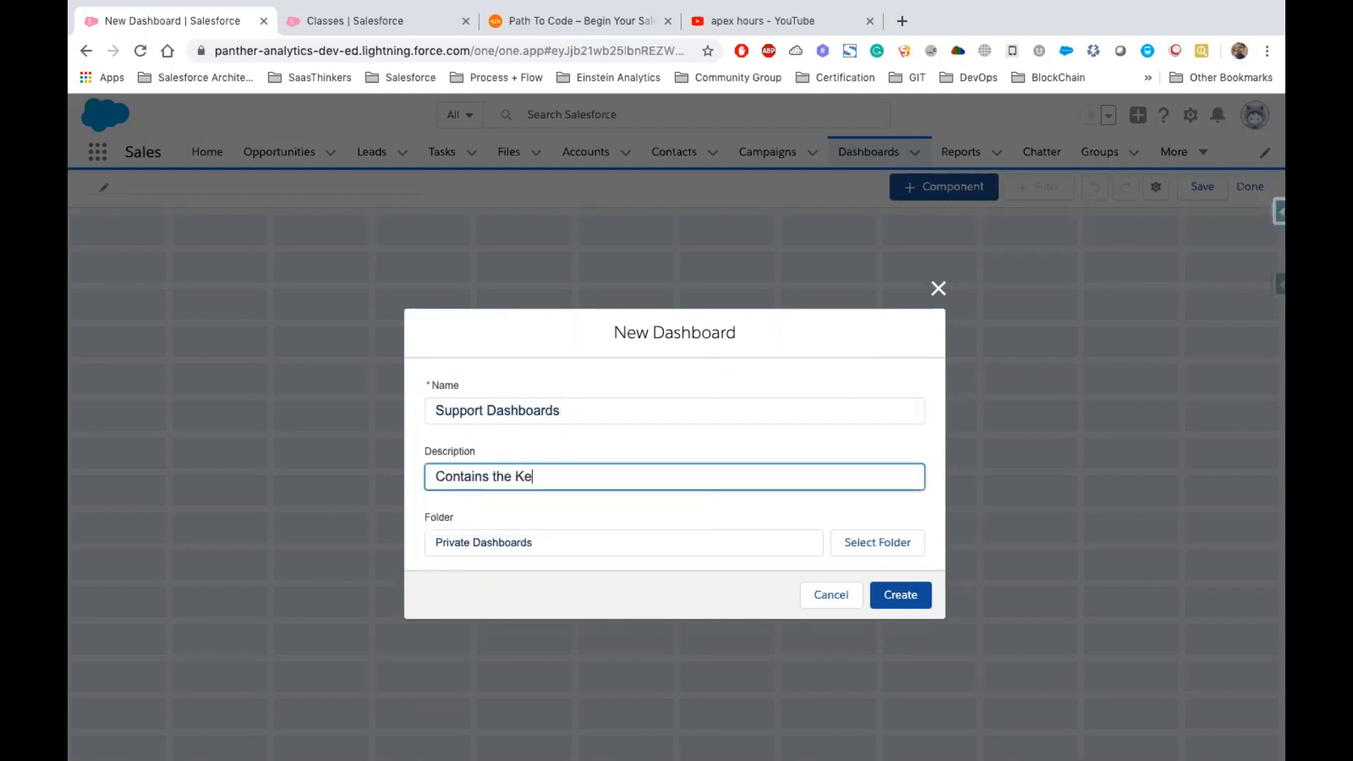
text(y onf)
key(BackSpace)
key(BackSpace)
text(nformaon a ou)
key(BackSpace)
key(BackSpace)
key(BackSpace)
text(sb)
key(BackSpace)
key(BackSpace)
text(about )
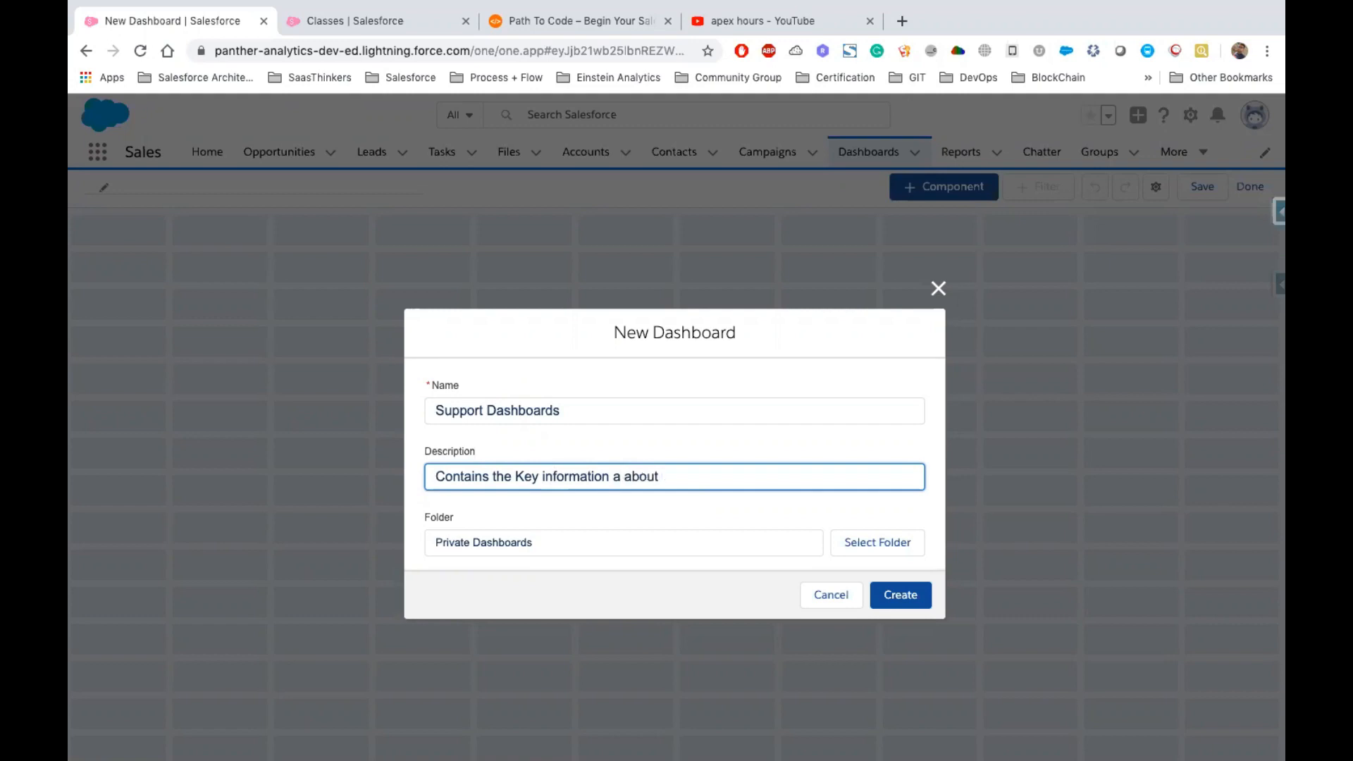
text(Support Reps)
Choose the Support Dashboards folder for the dashboard and create it
double_click(472, 549)
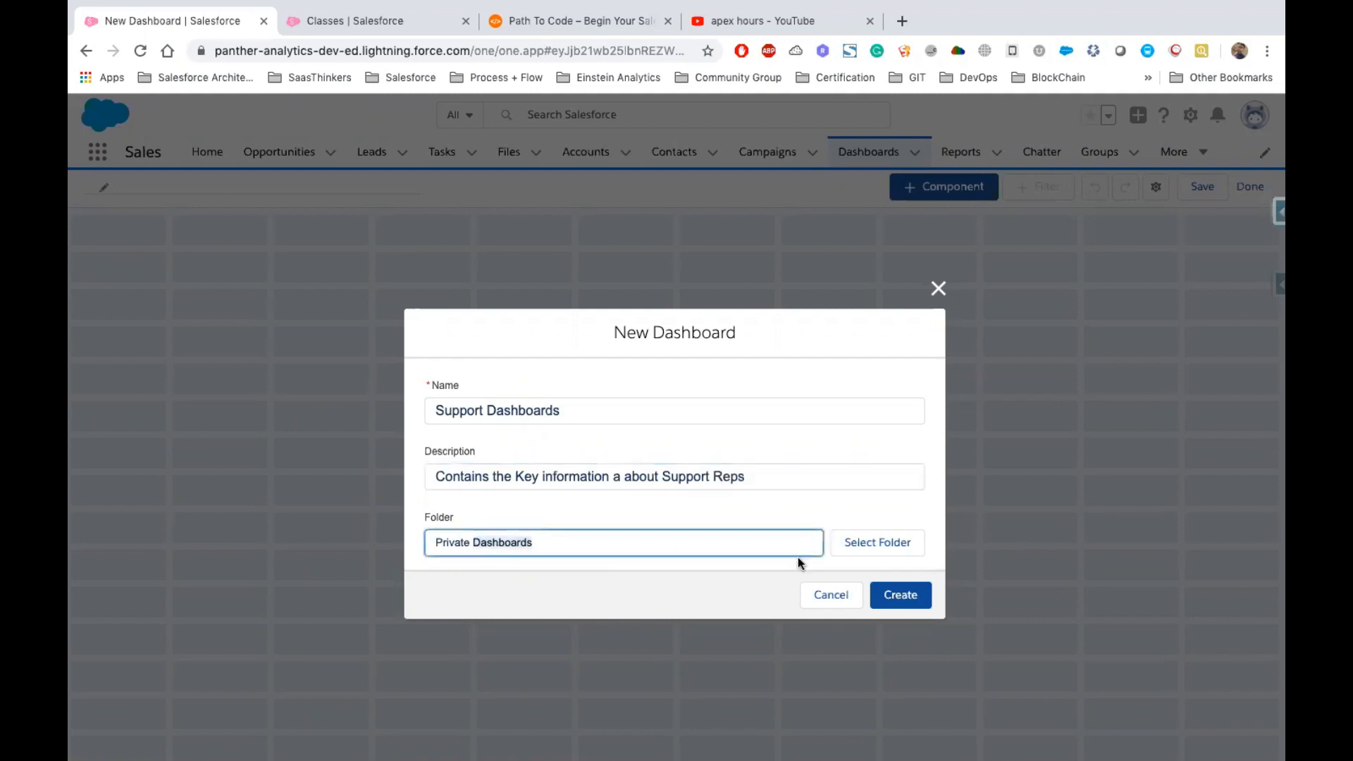
click(485, 542)
click(877, 541)
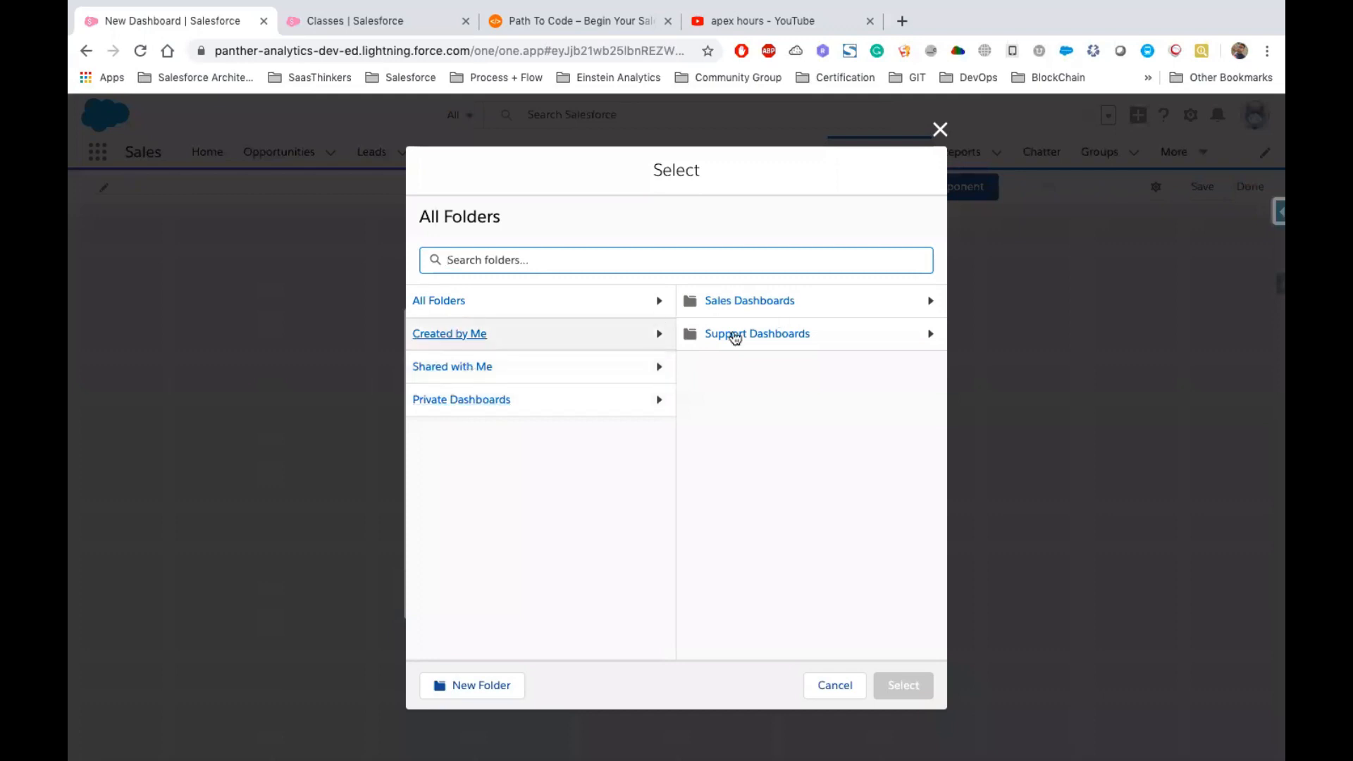
click(739, 334)
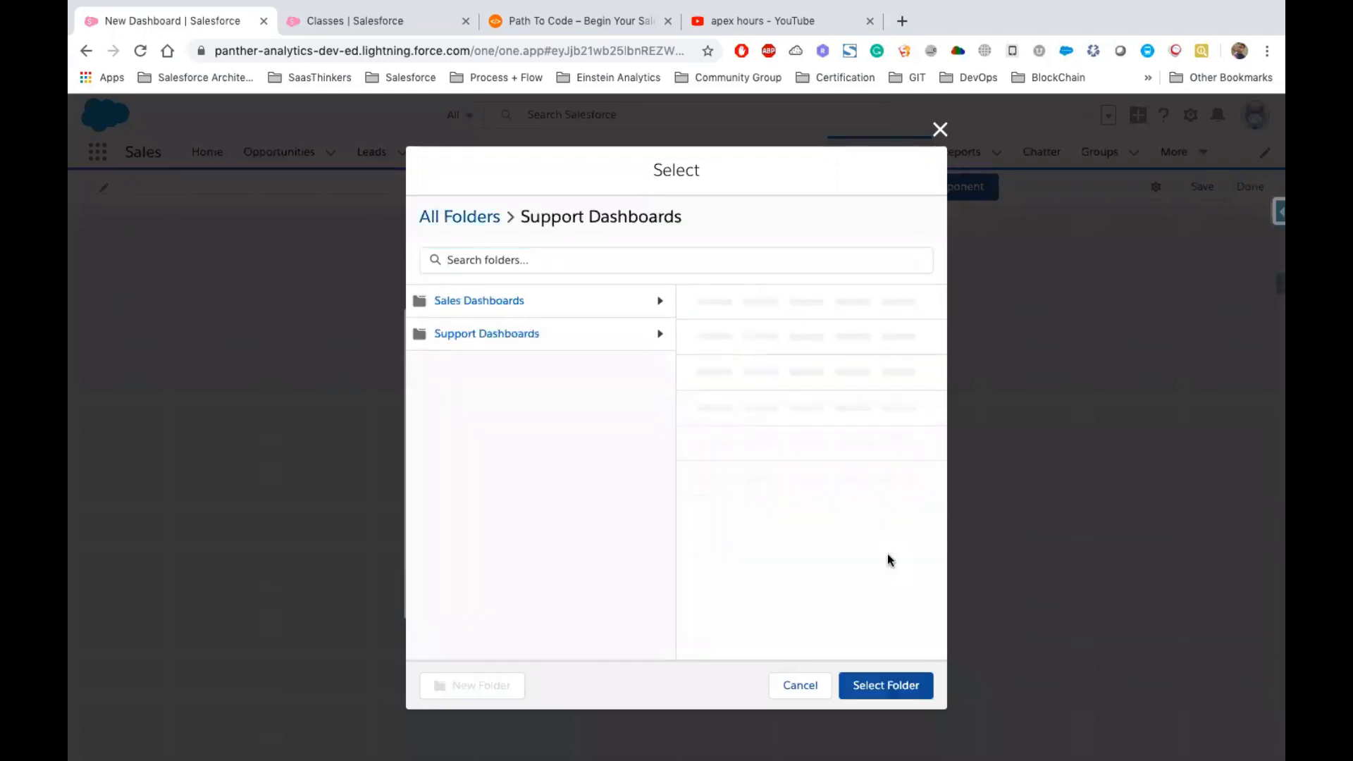
click(892, 692)
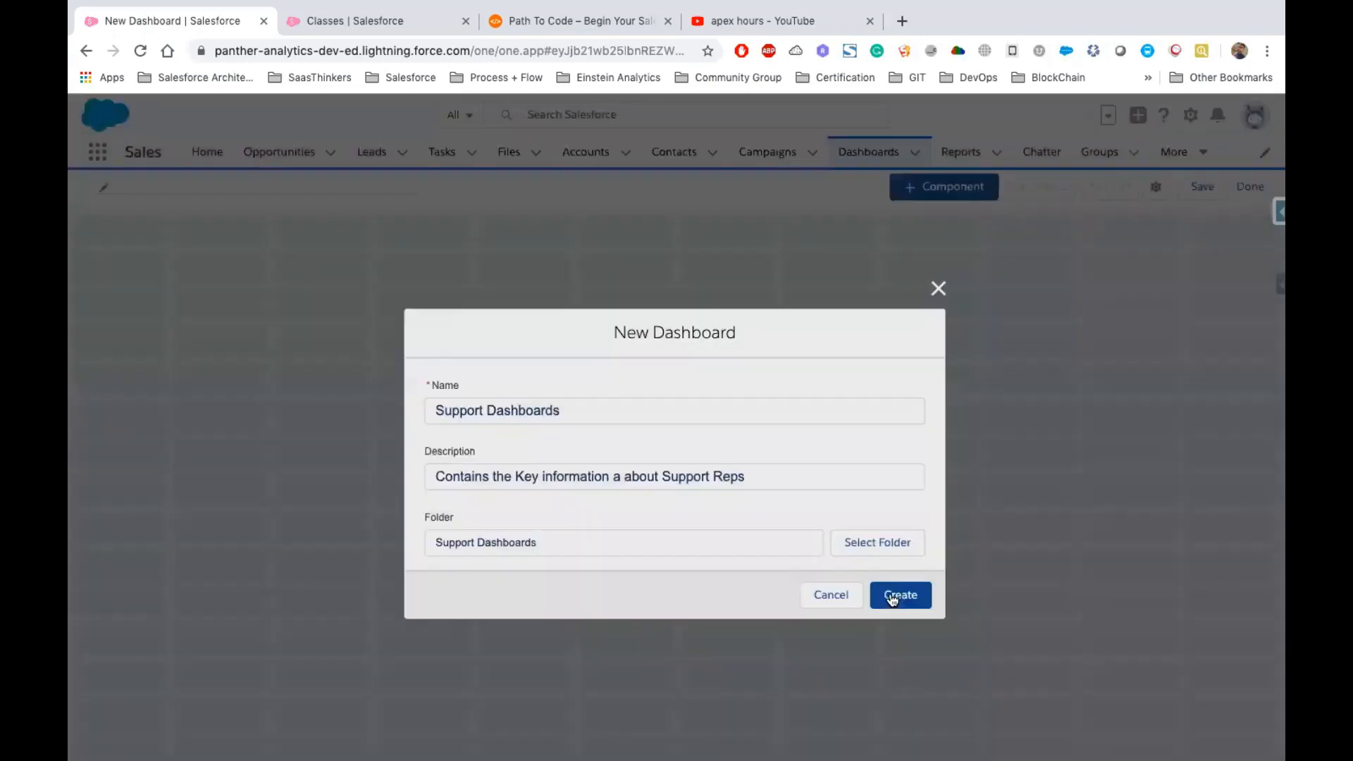
click(898, 594)
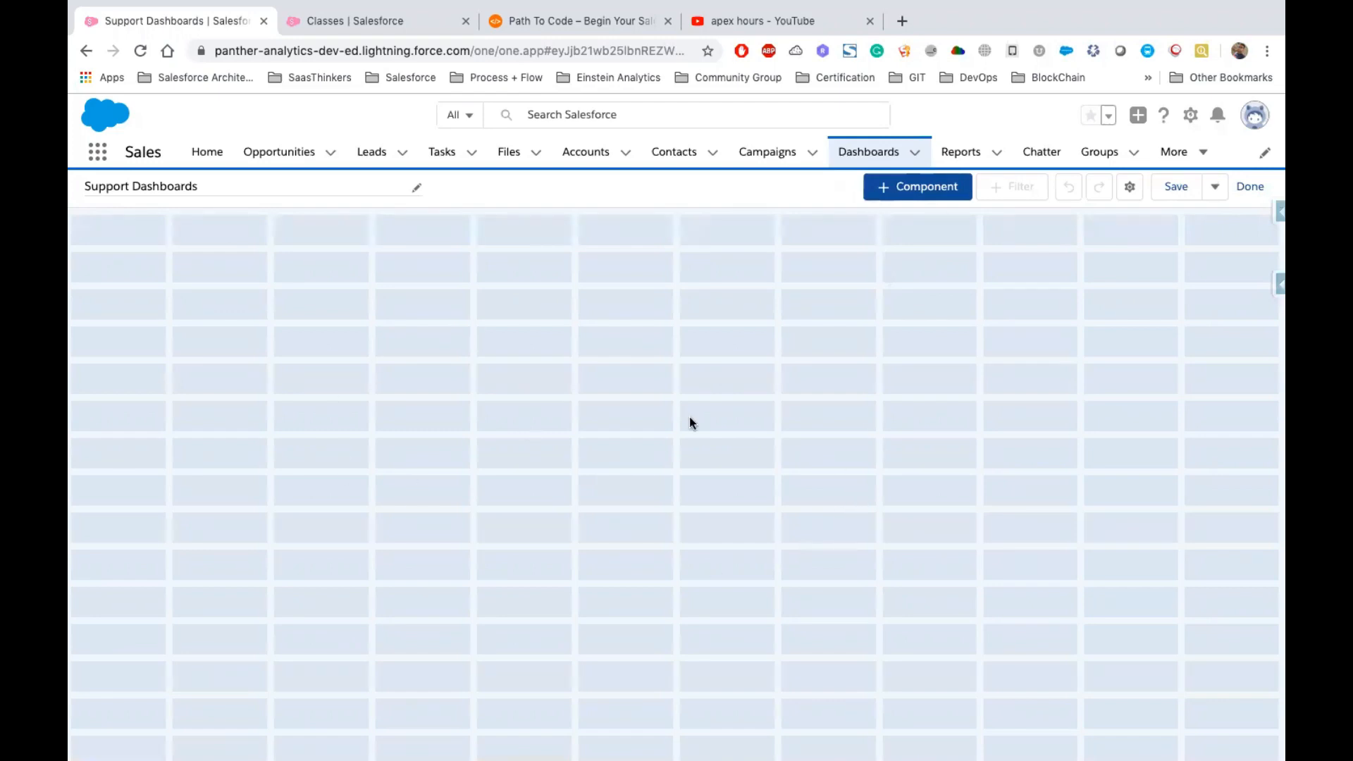
Add a Dark-themed component from the Accounts With Cases & Opportunities report and widen it on the dashboard
click(932, 190)
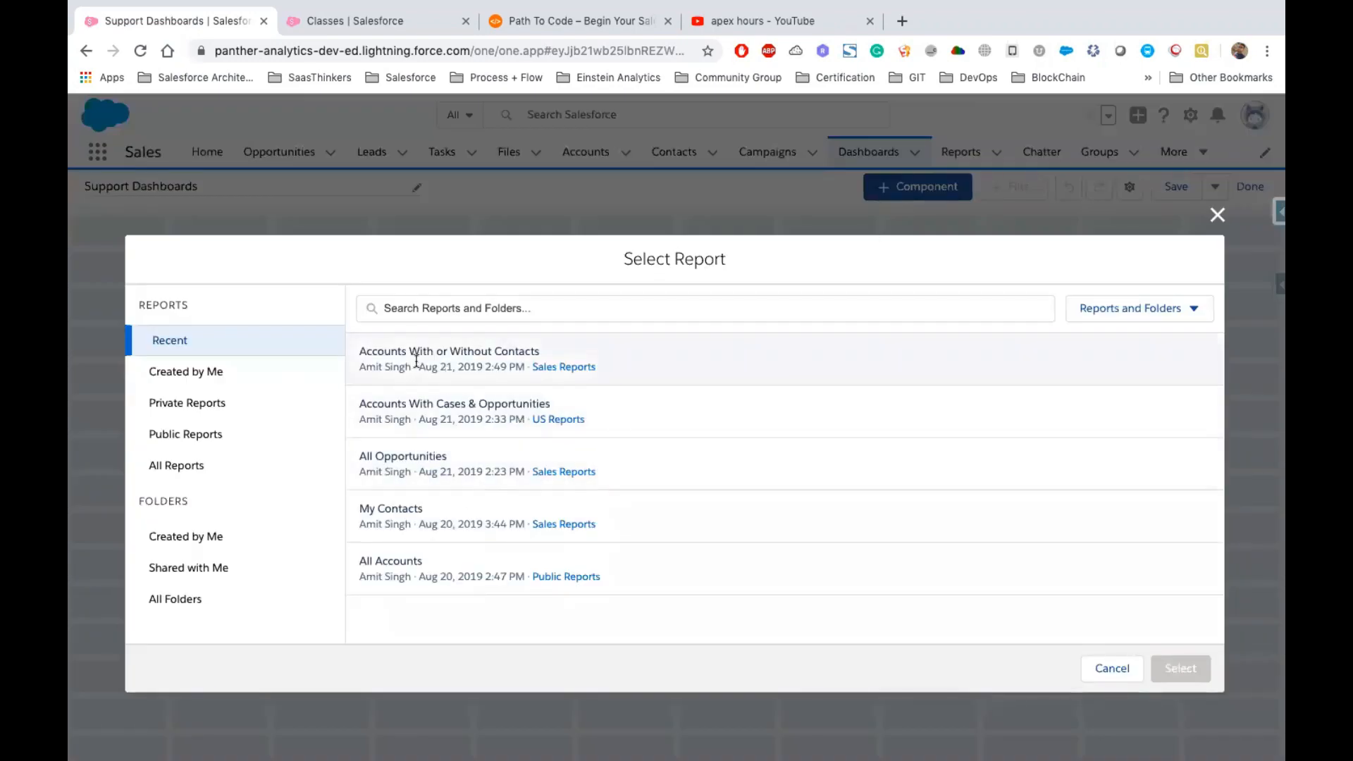
click(442, 412)
click(1181, 665)
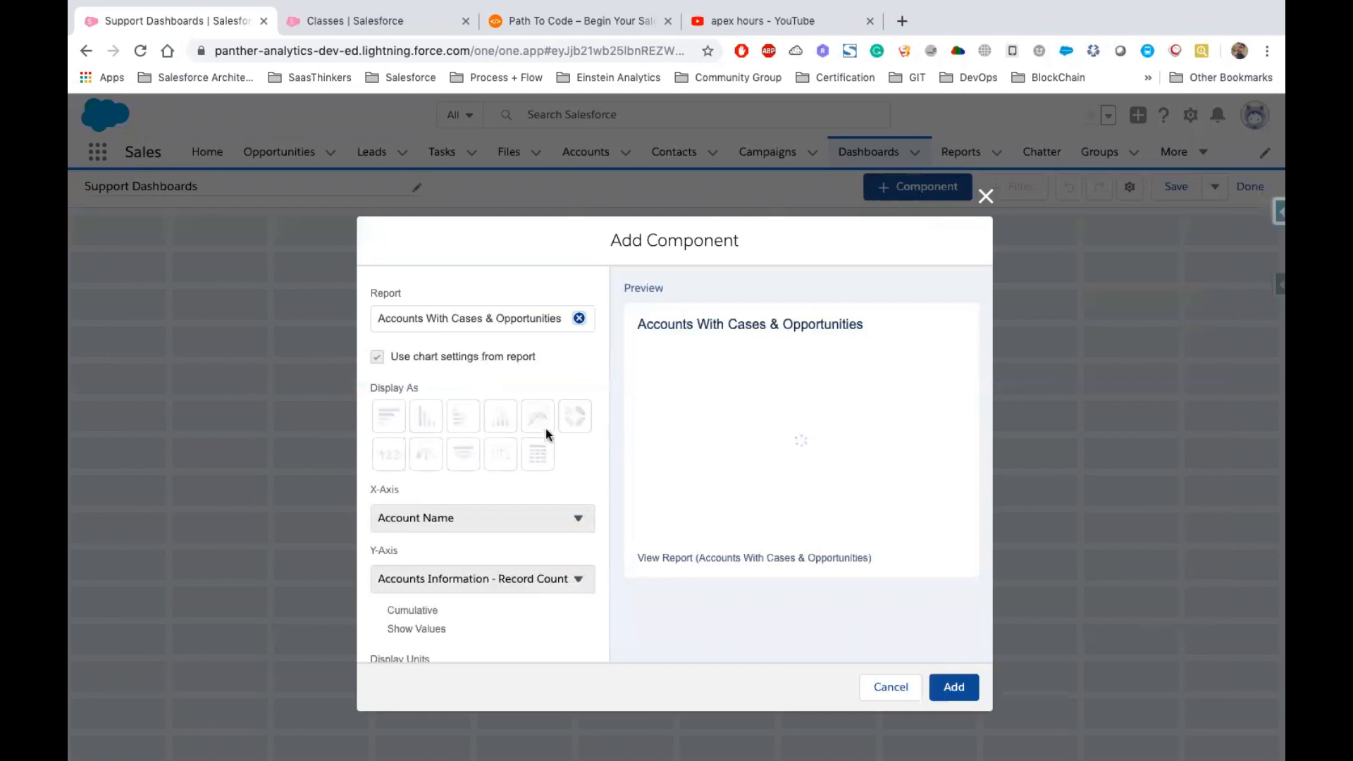
scroll(452, 452, down, 10)
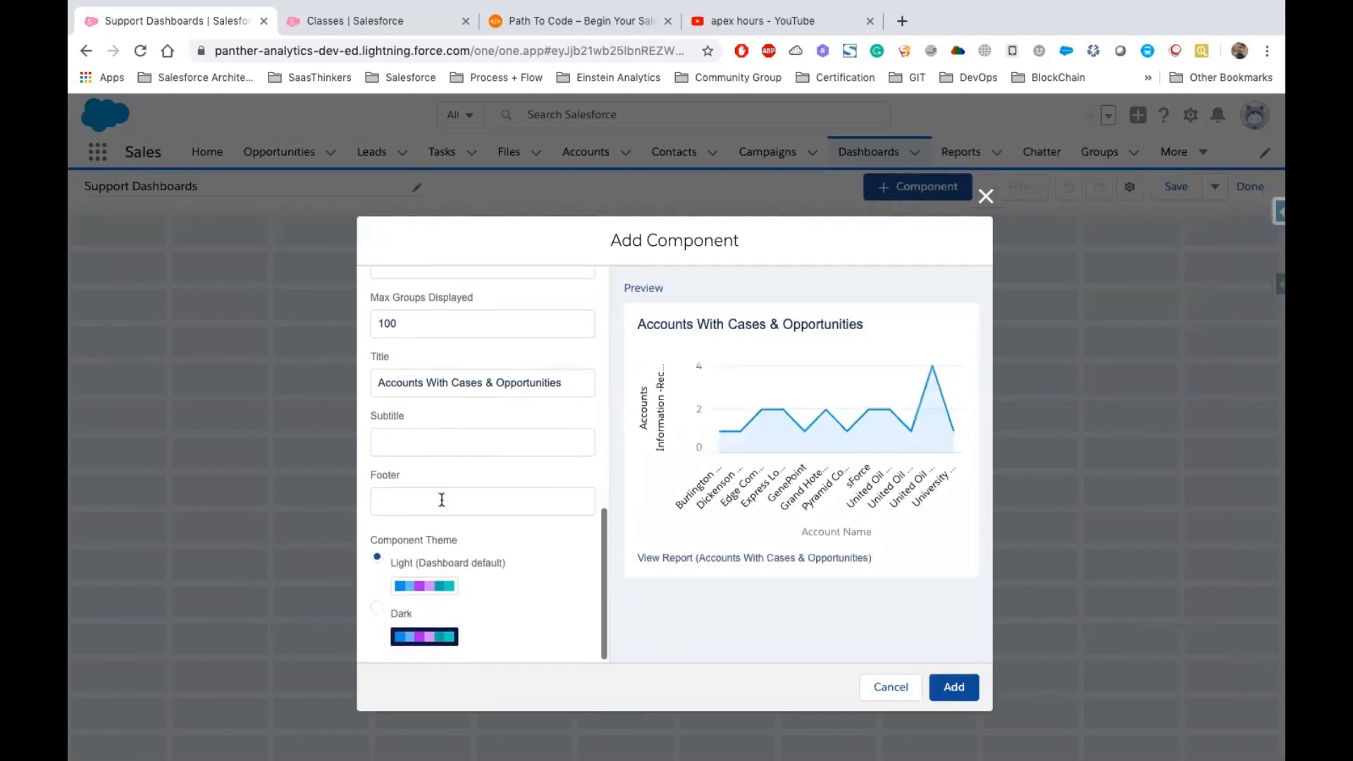
click(378, 606)
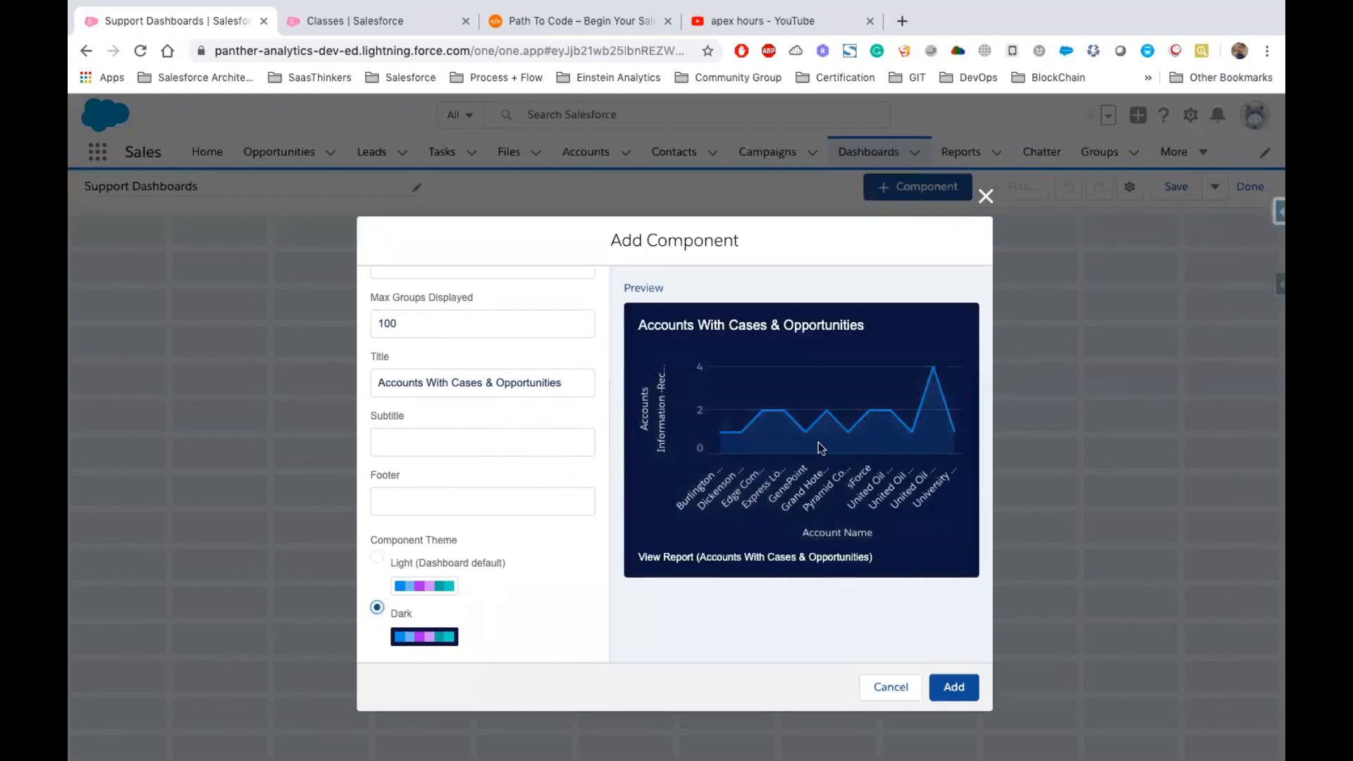
click(958, 686)
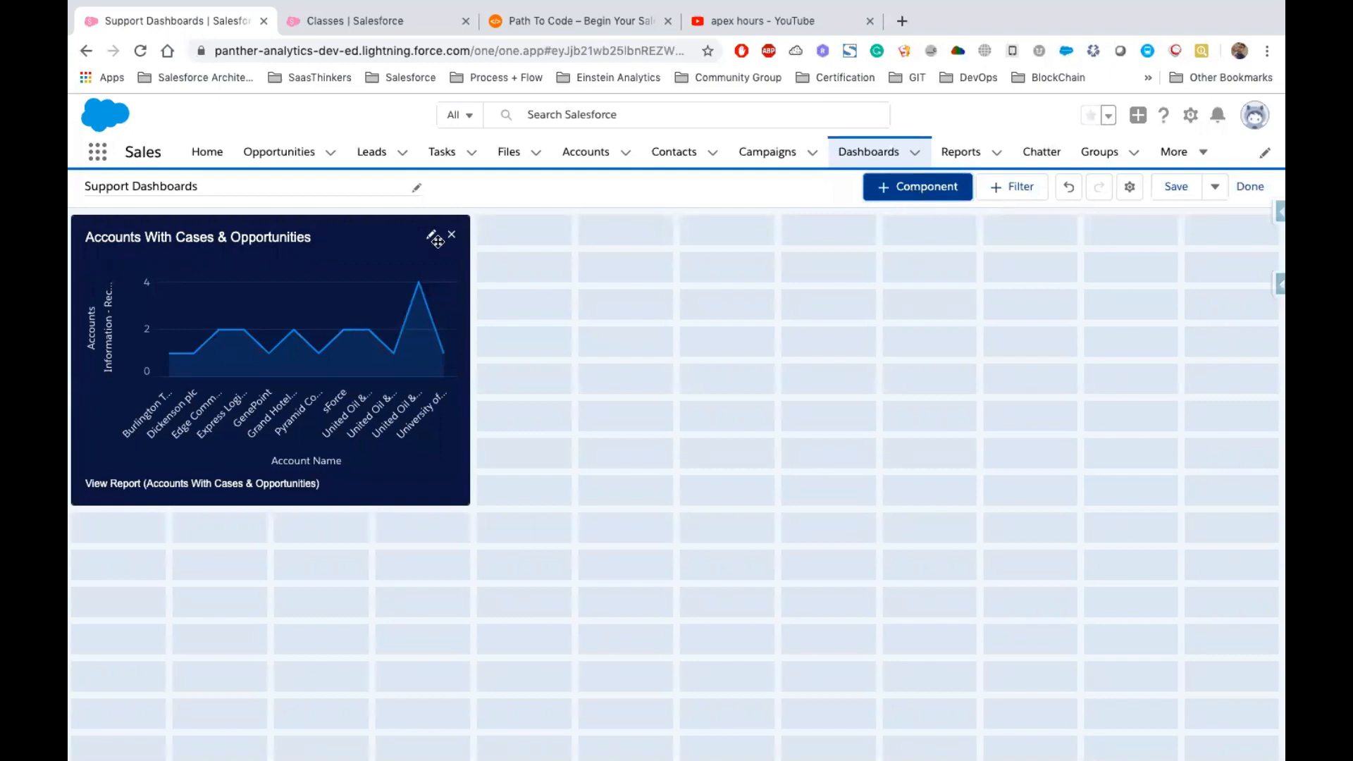
click(400, 248)
drag(468, 359, 675, 346)
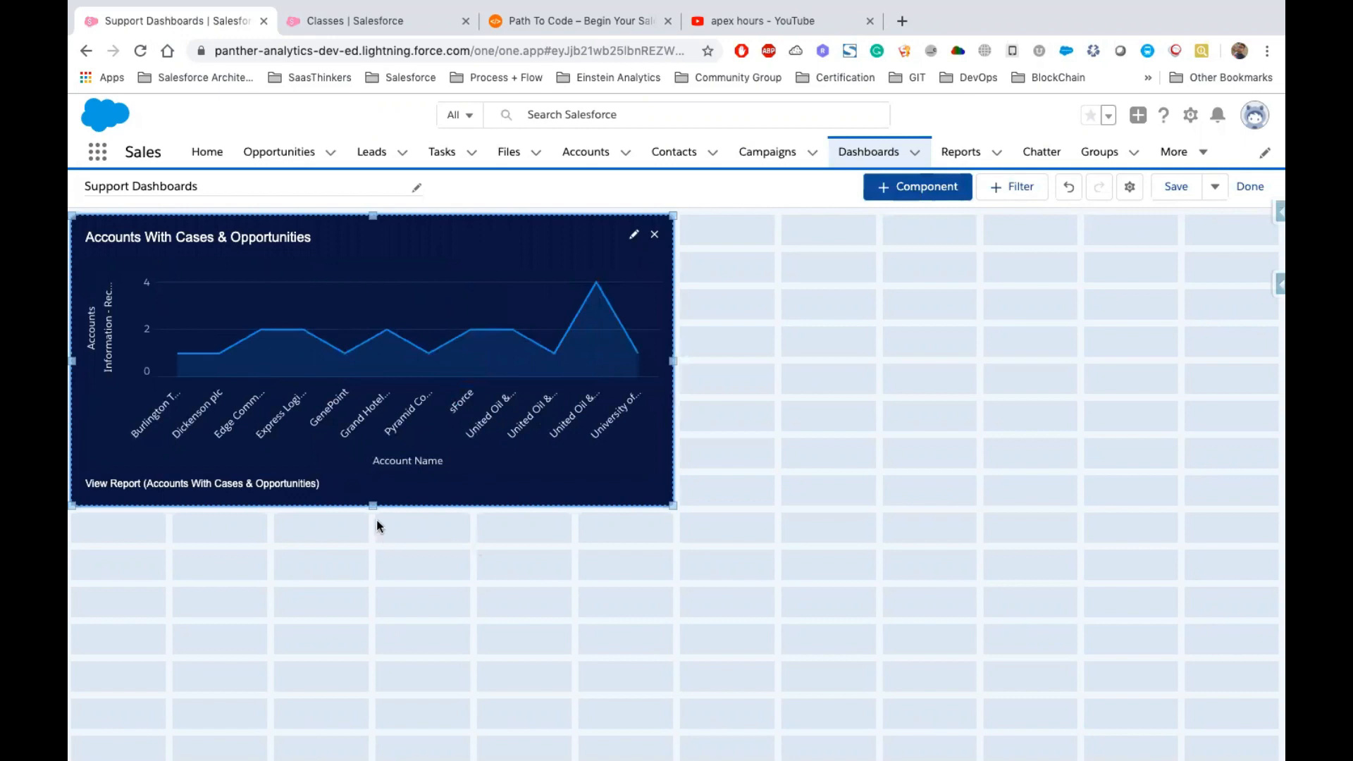
Add a second component from the All Opportunities report, displayed as a stacked vertical bar chart
click(909, 191)
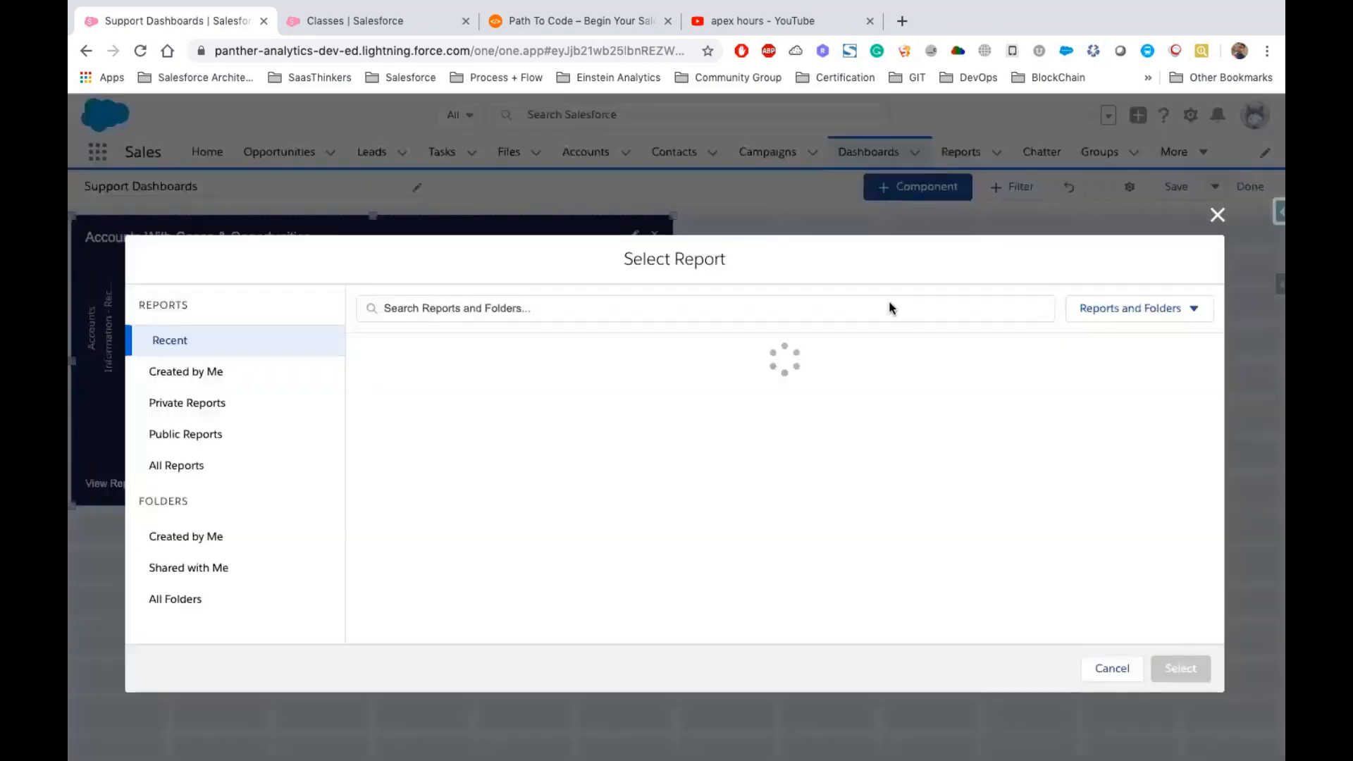
click(455, 459)
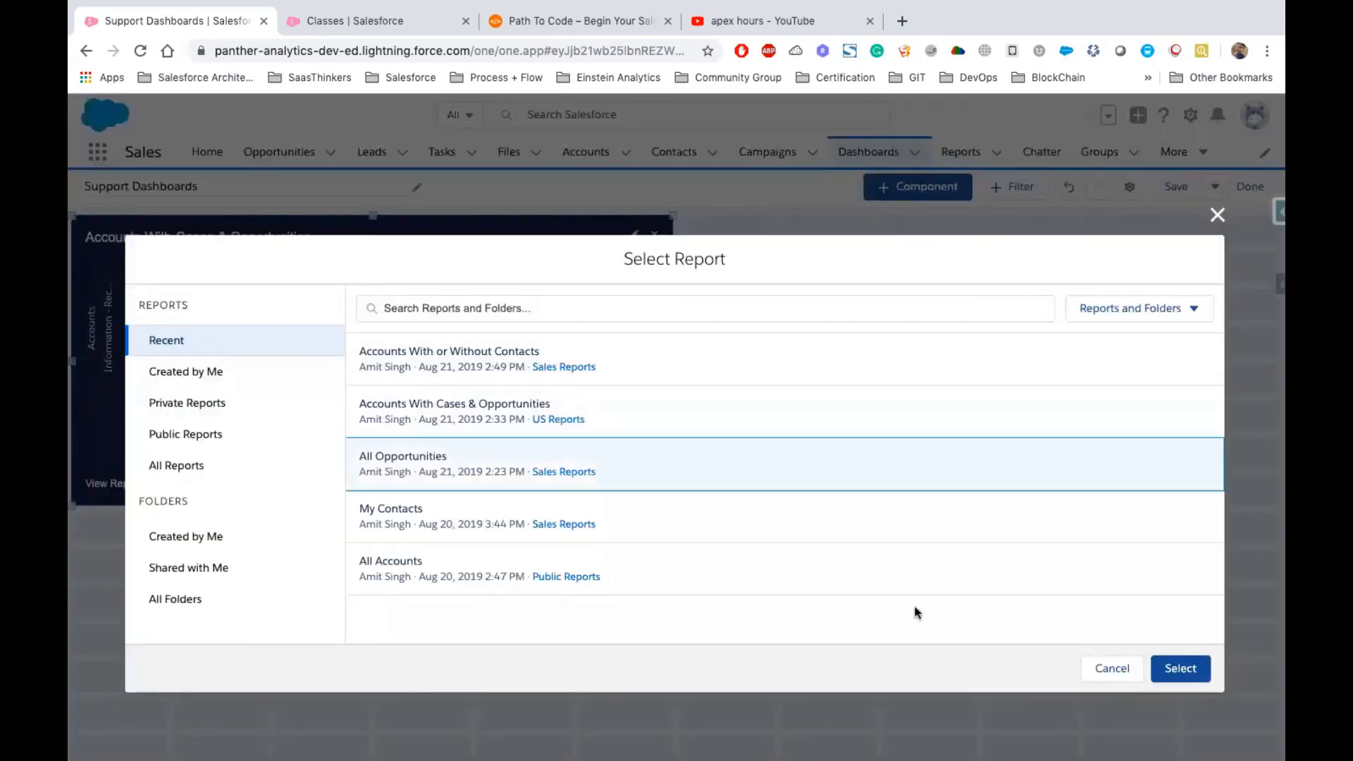
click(1180, 668)
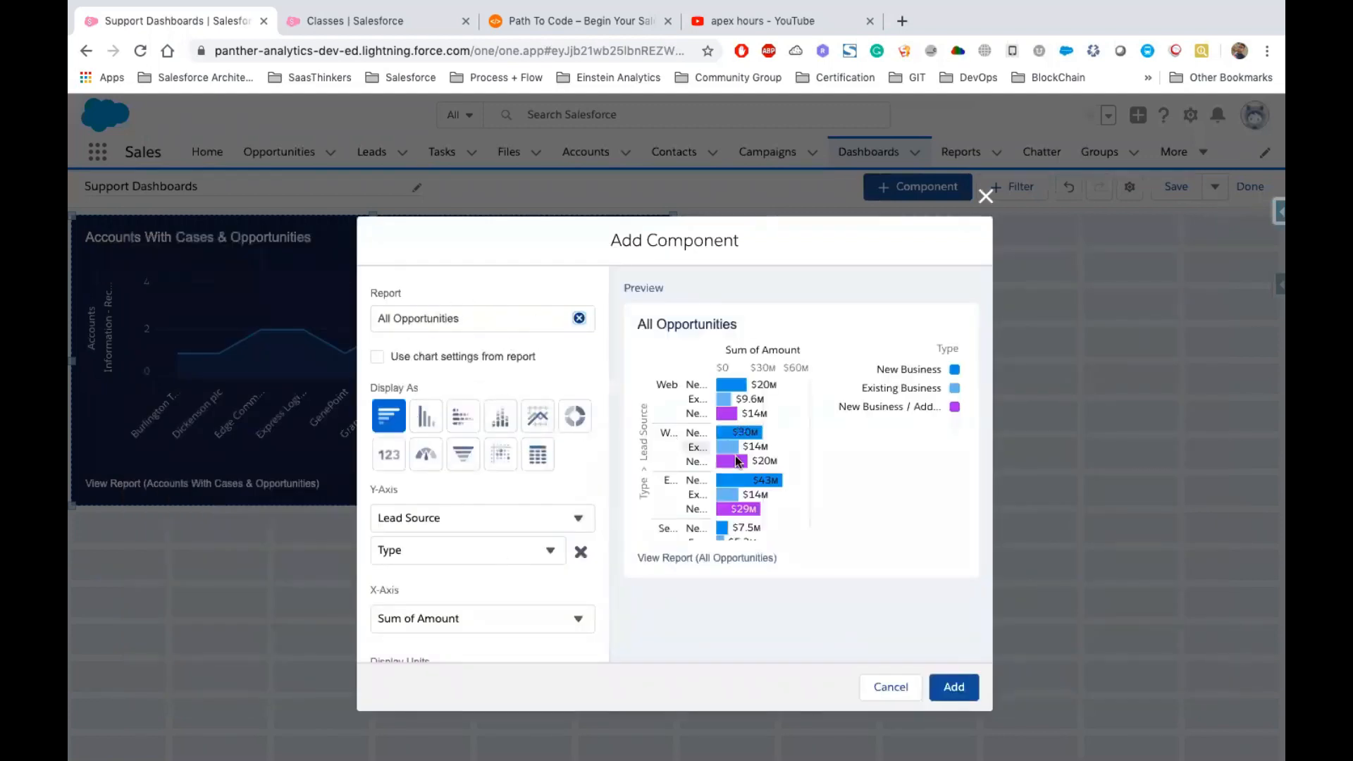
click(501, 417)
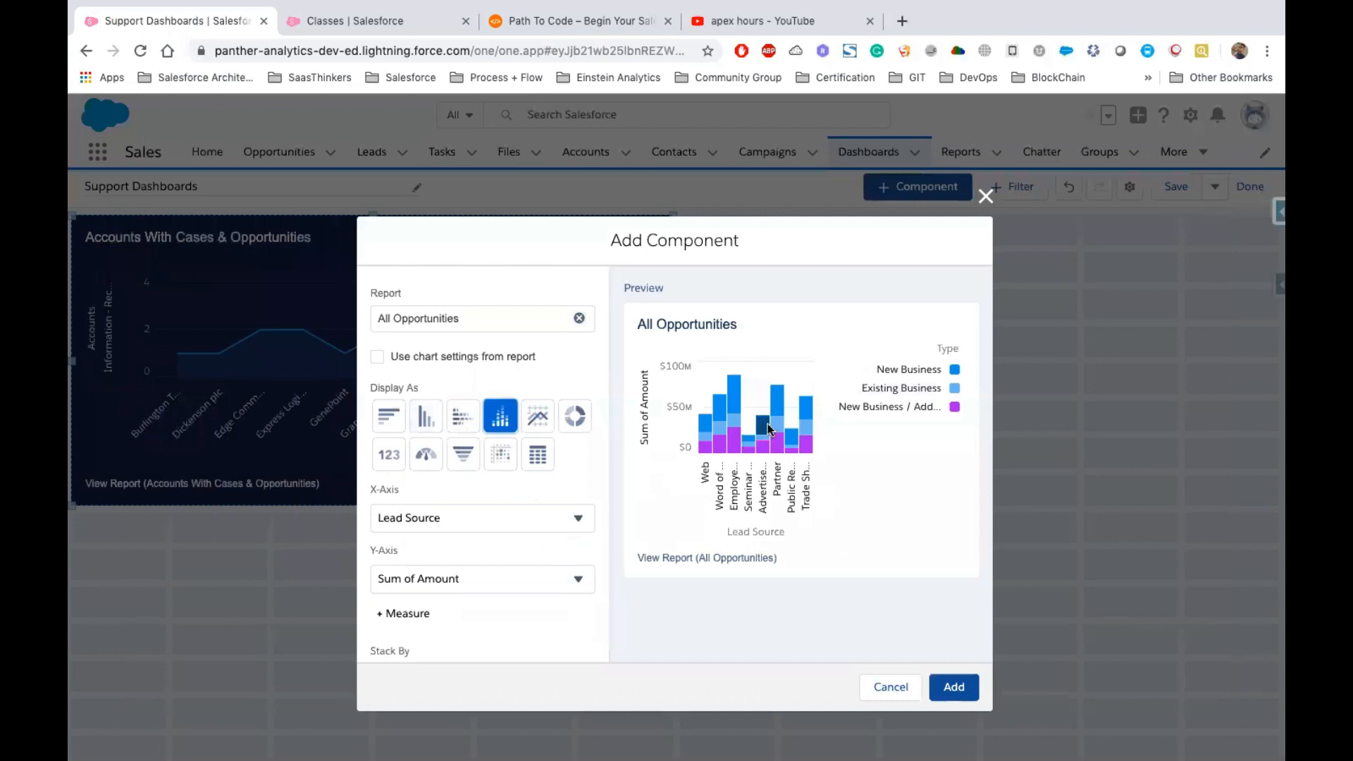
Set the chart's X-axis to Type, keeping Sum of Amount on the Y-axis
scroll(423, 507, down, 3)
click(452, 381)
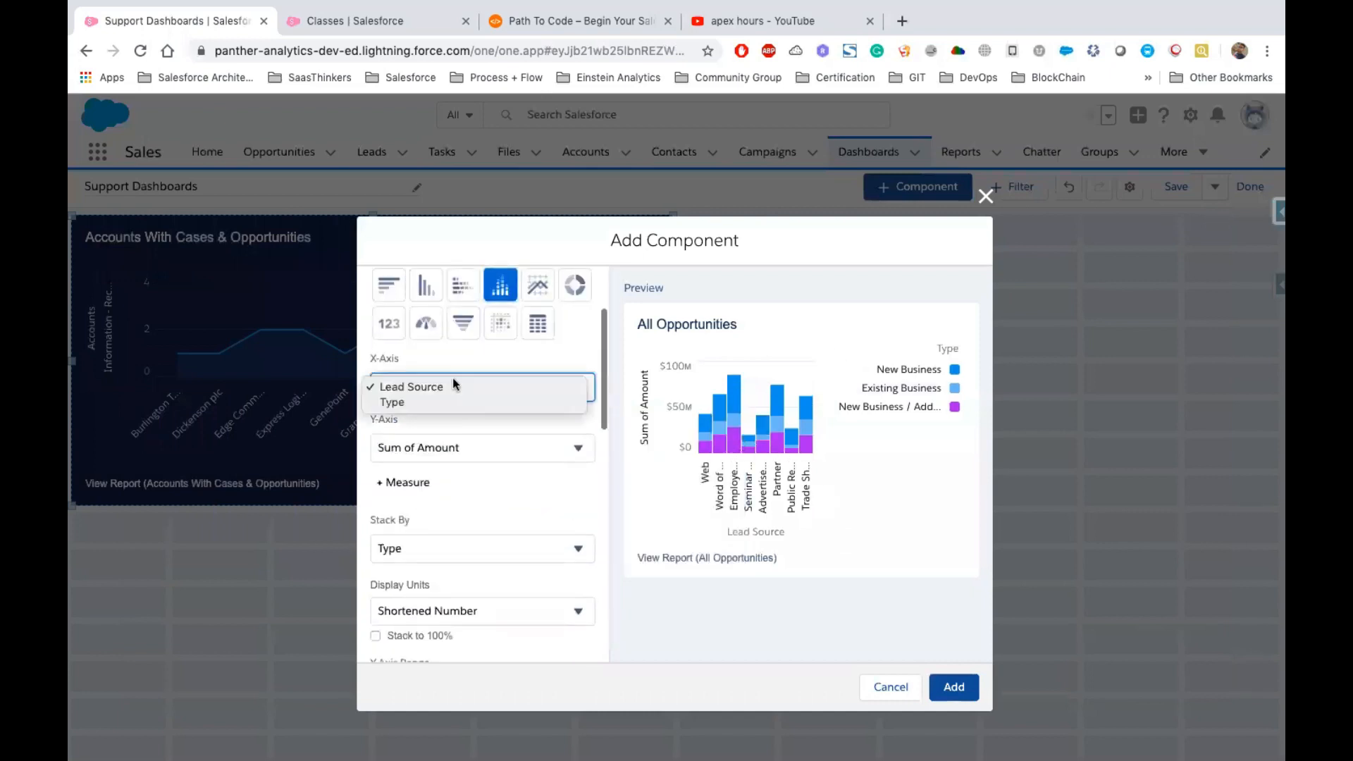
click(404, 400)
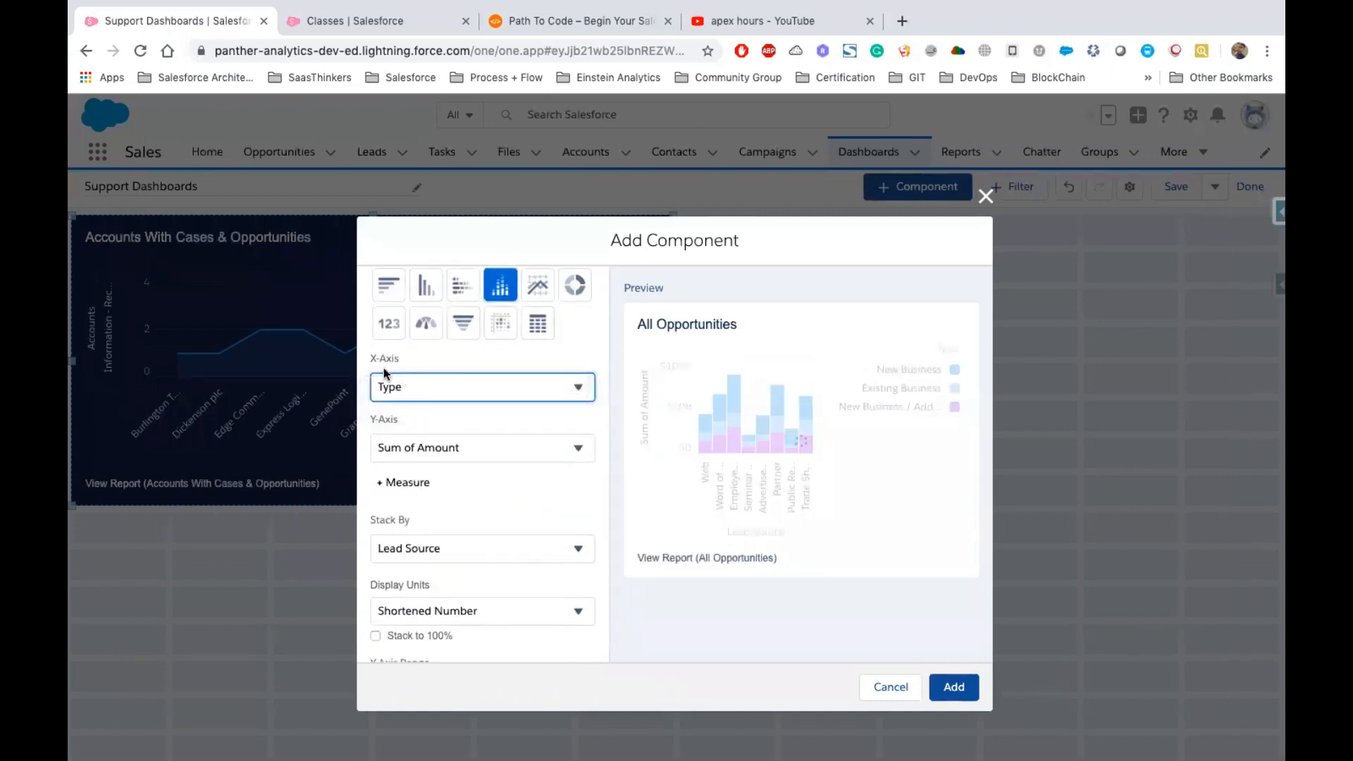
click(468, 449)
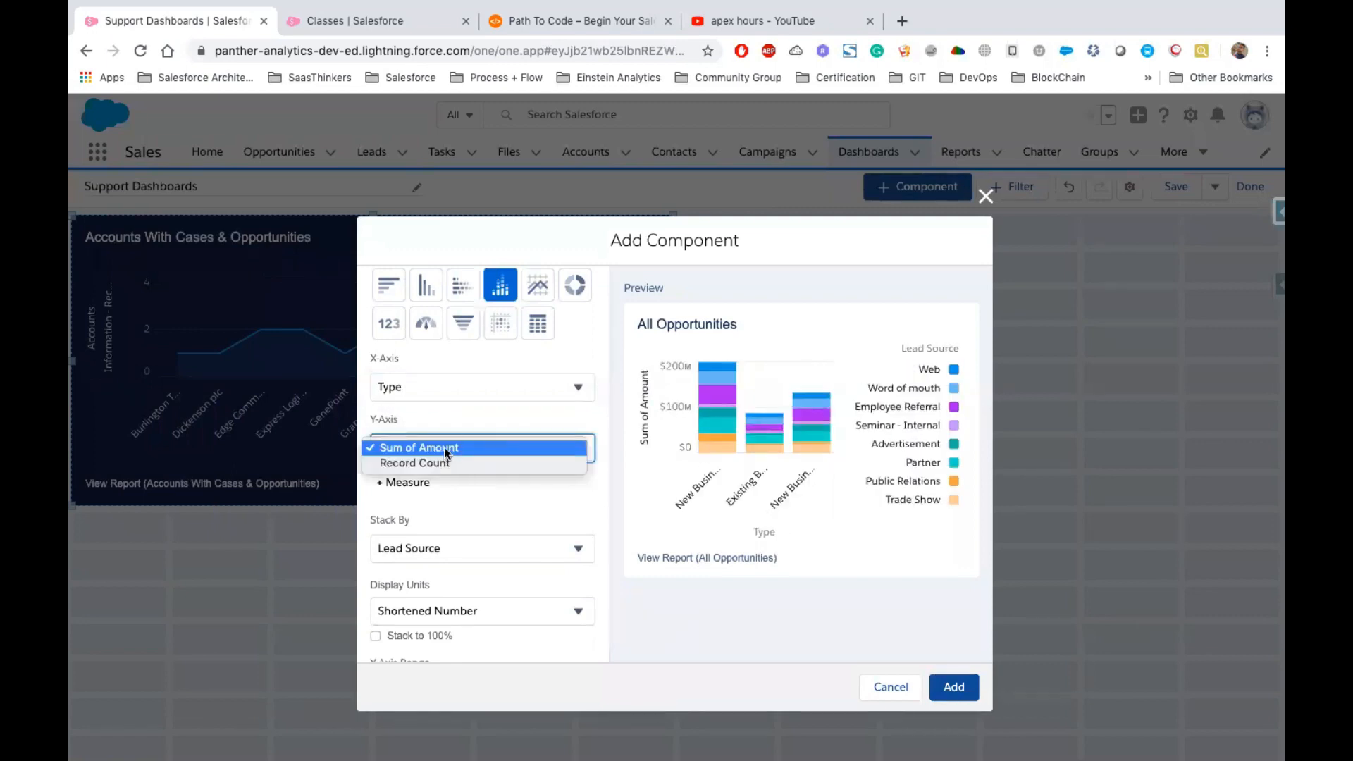
click(493, 500)
Set the chart's display units to Thousands, keeping the stacking by Lead Source
scroll(461, 471, down, 2)
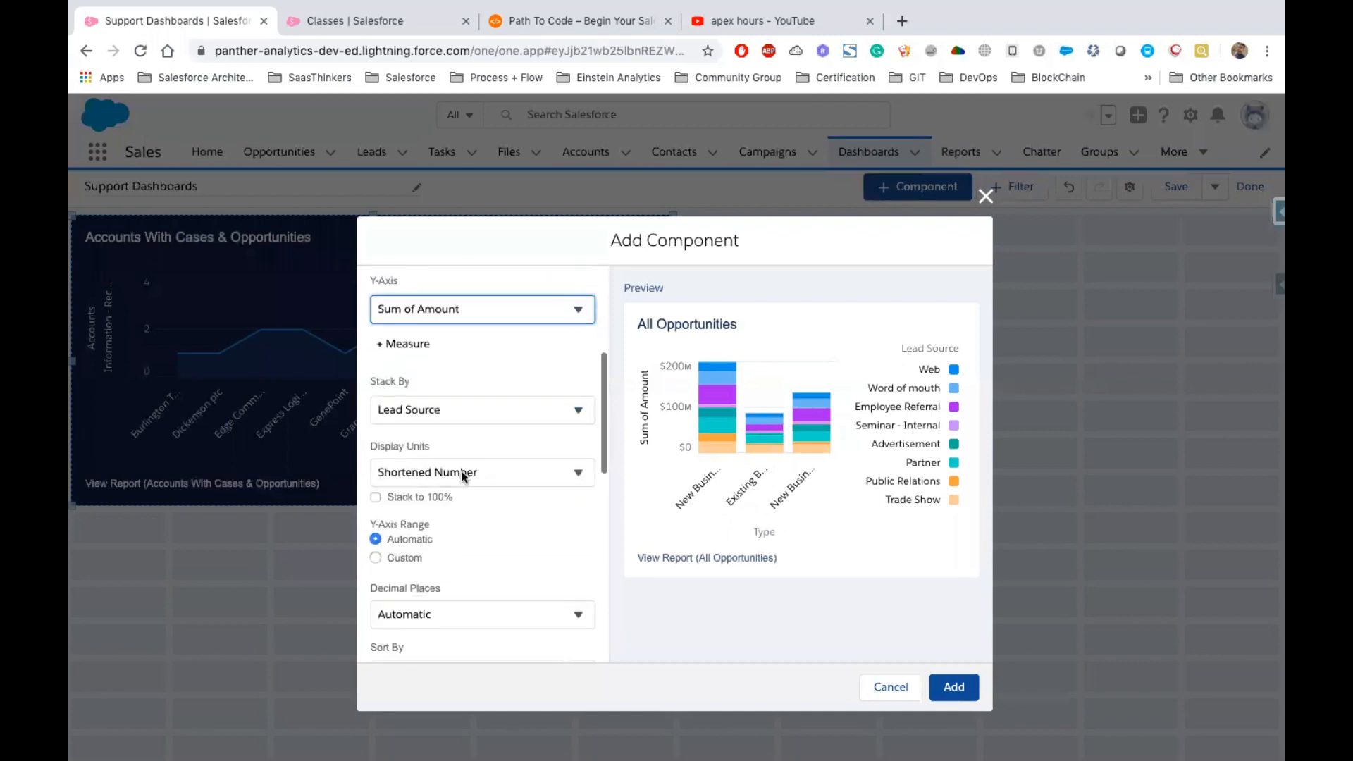
scroll(461, 474, down, 1)
click(451, 378)
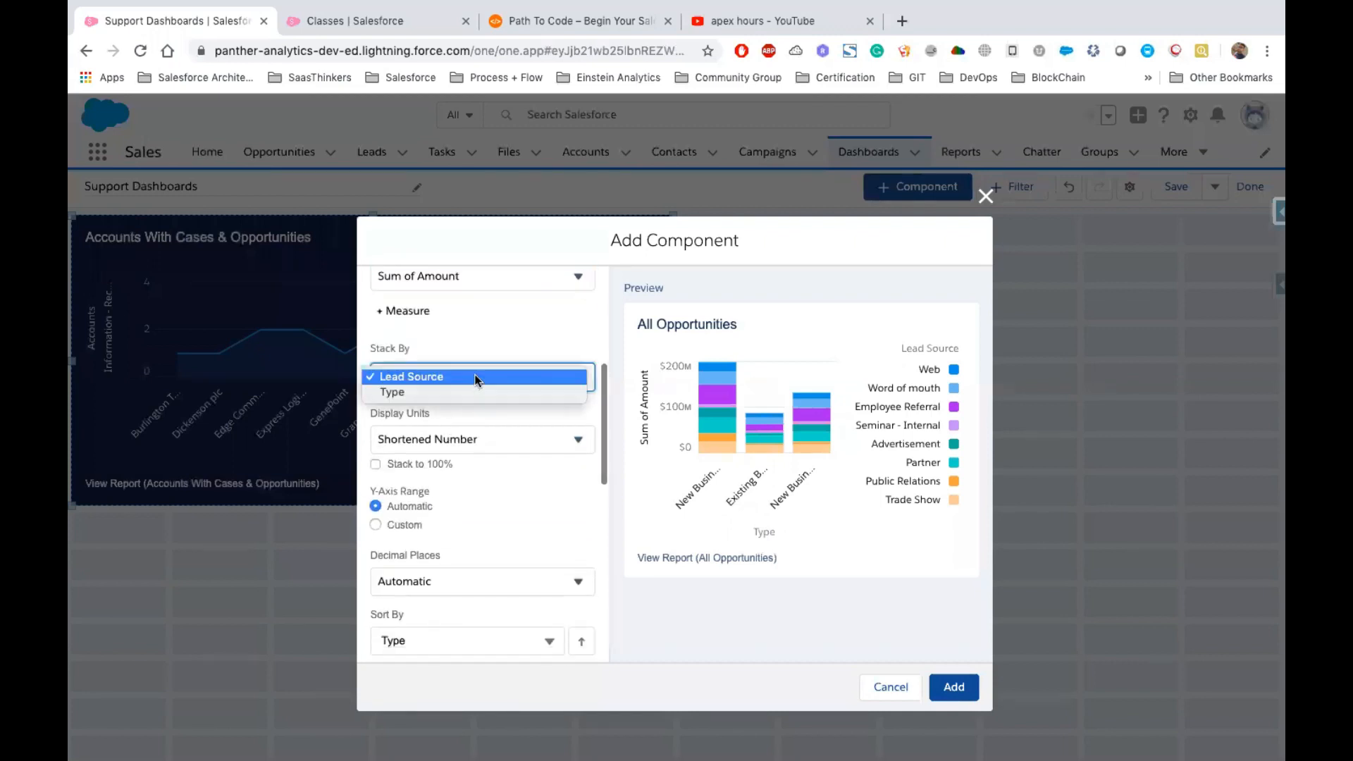
click(469, 356)
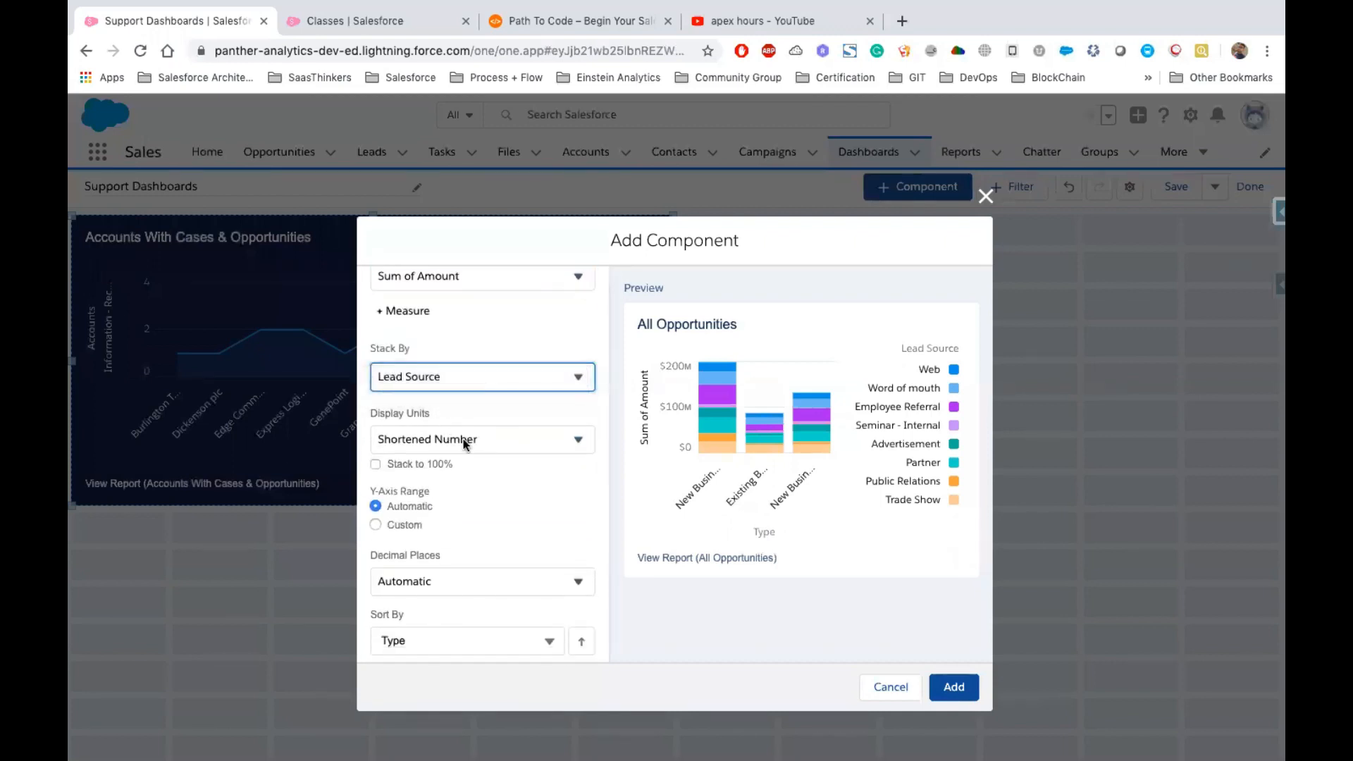
click(502, 440)
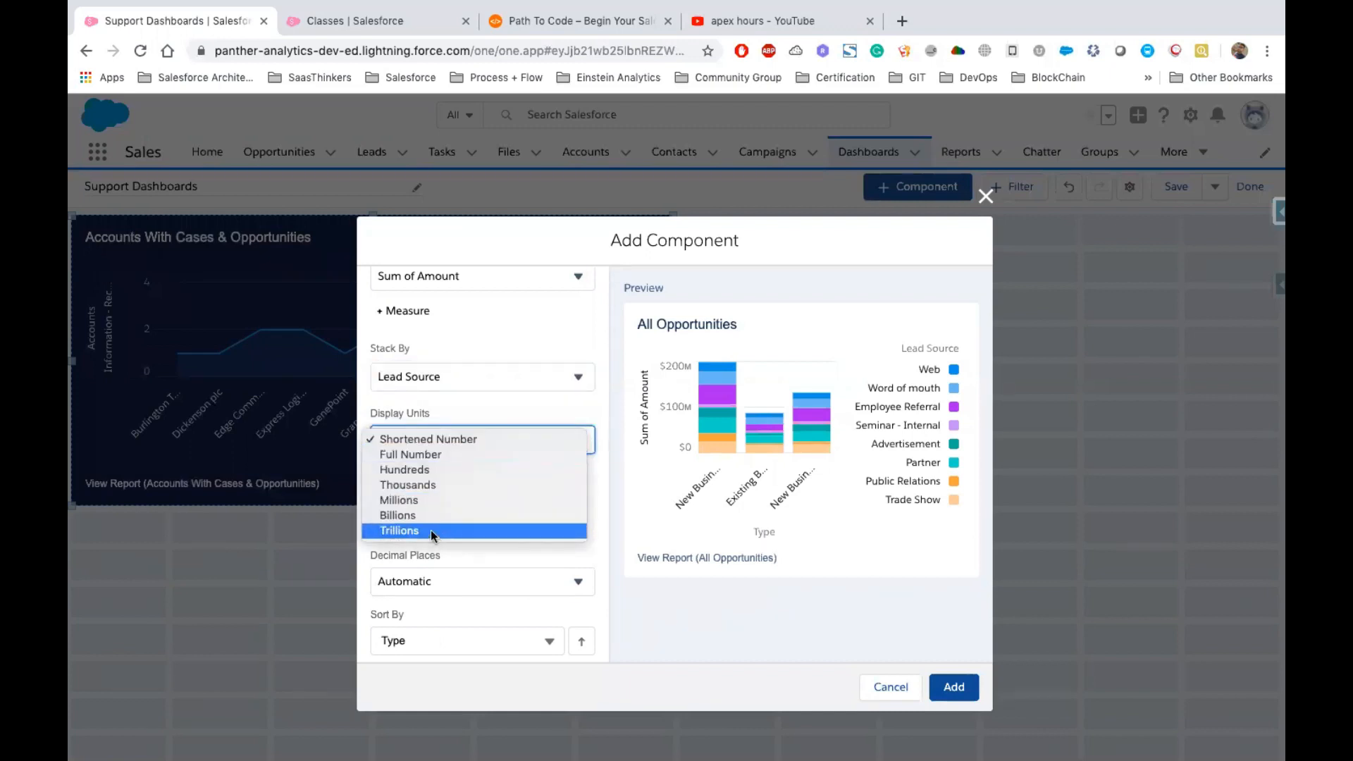
click(418, 486)
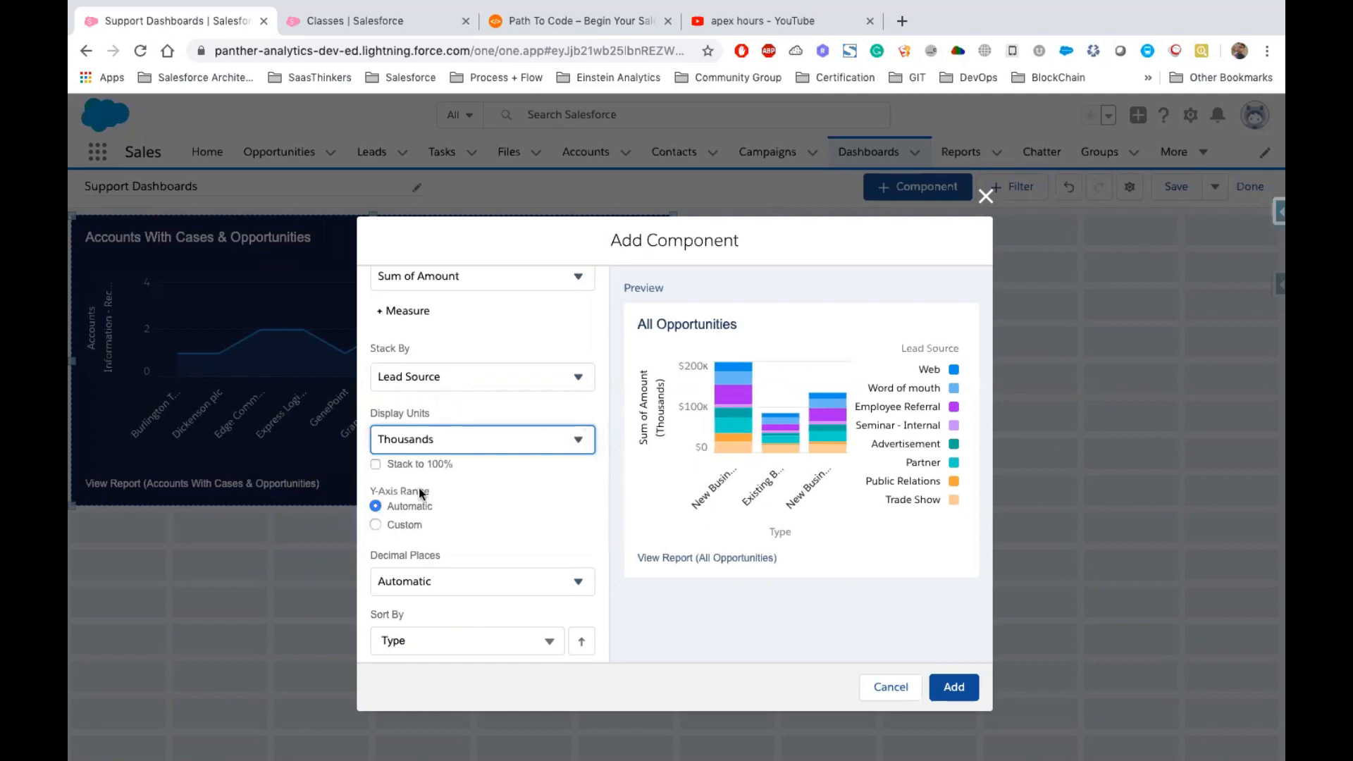
scroll(458, 493, down, 3)
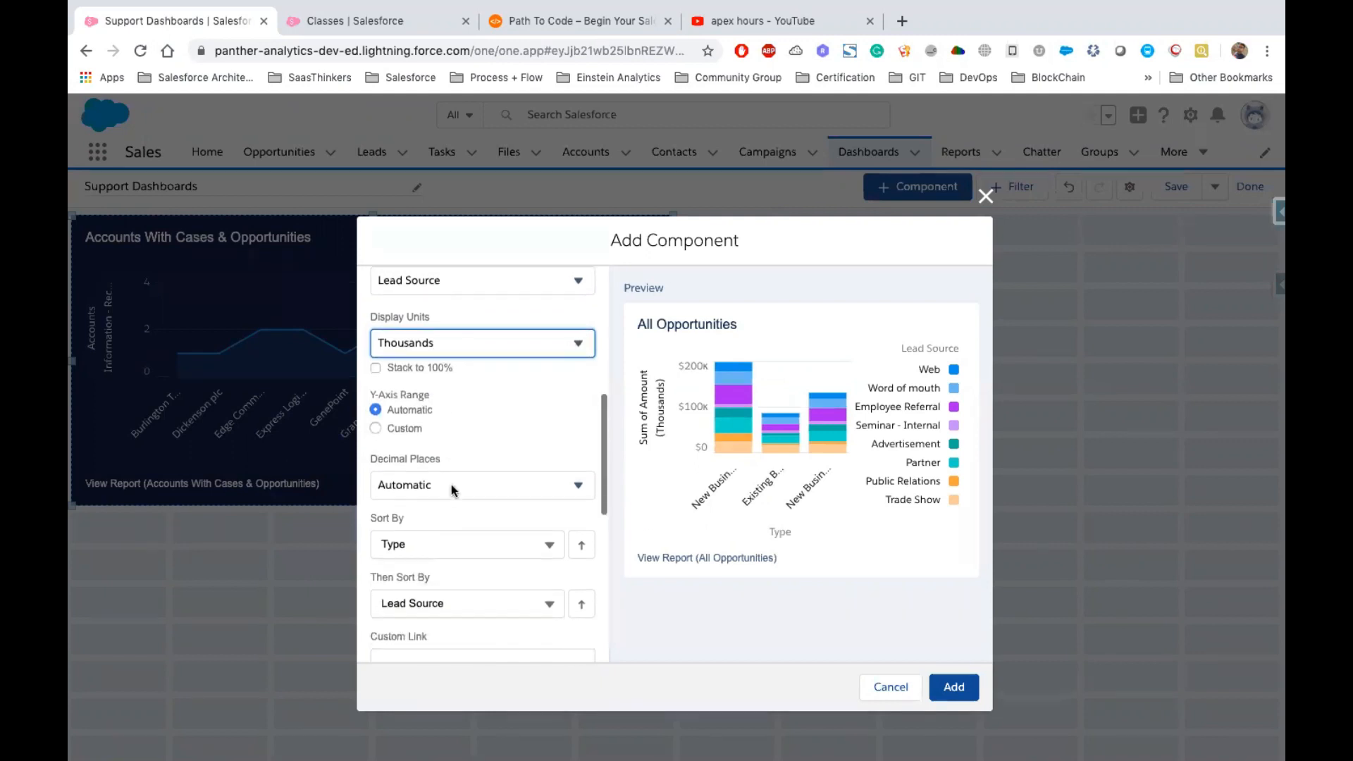
click(413, 424)
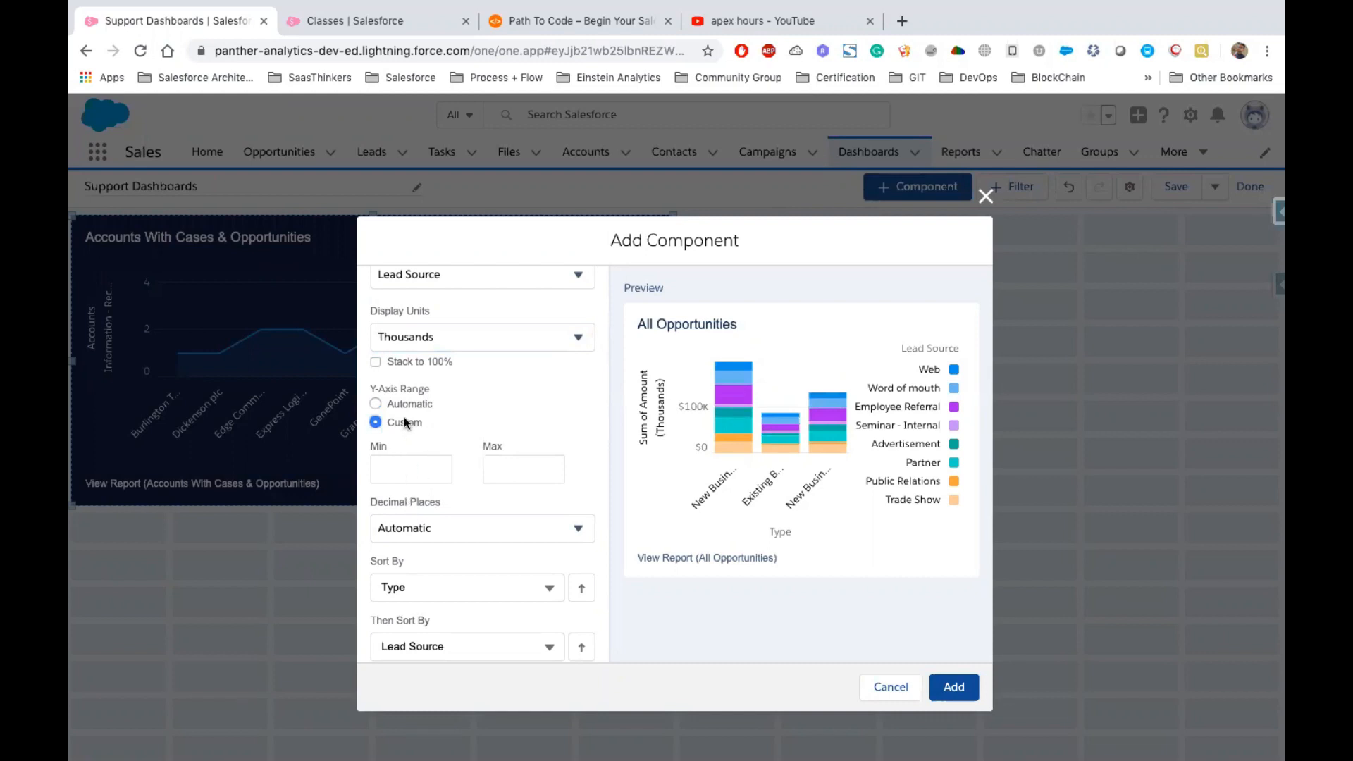
click(396, 404)
Set the chart's decimal places to 2 and switch the Type sort order to descending
scroll(459, 361, down, 3)
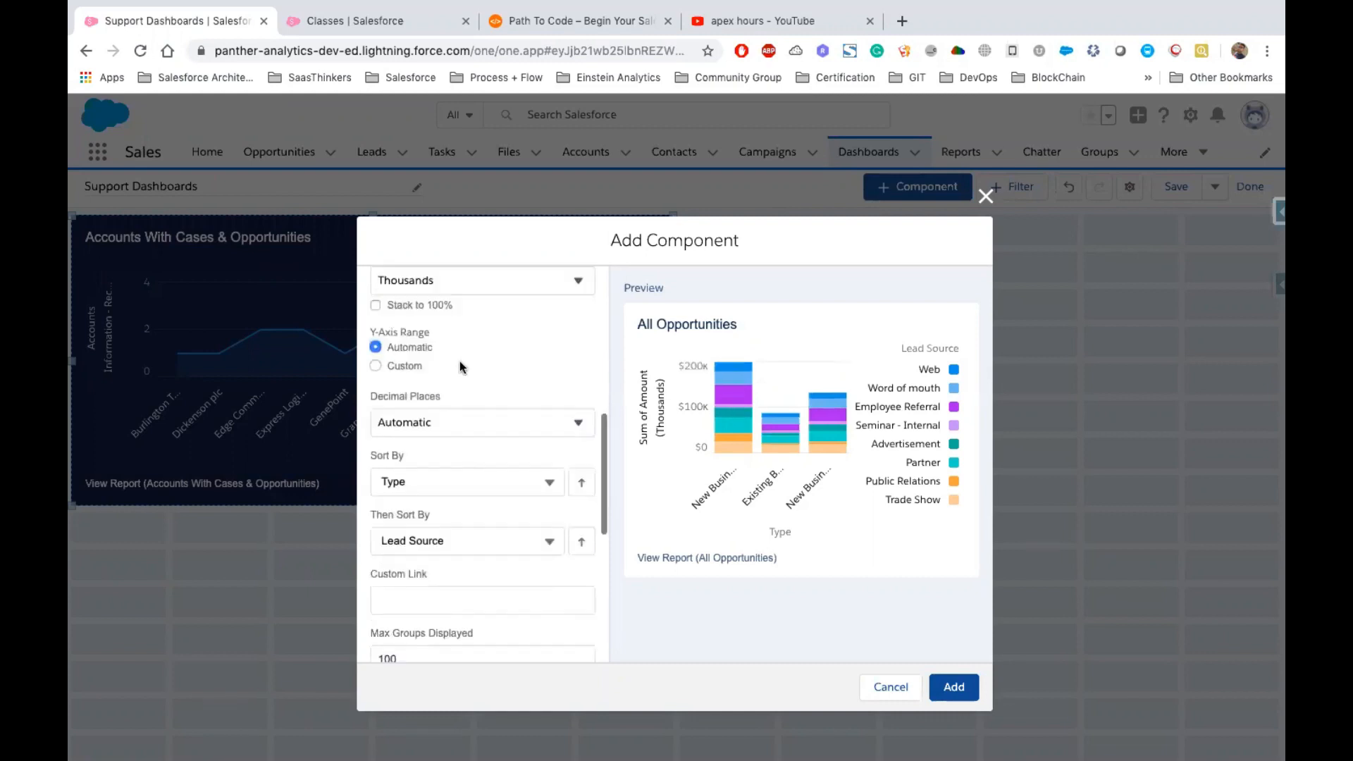
click(459, 361)
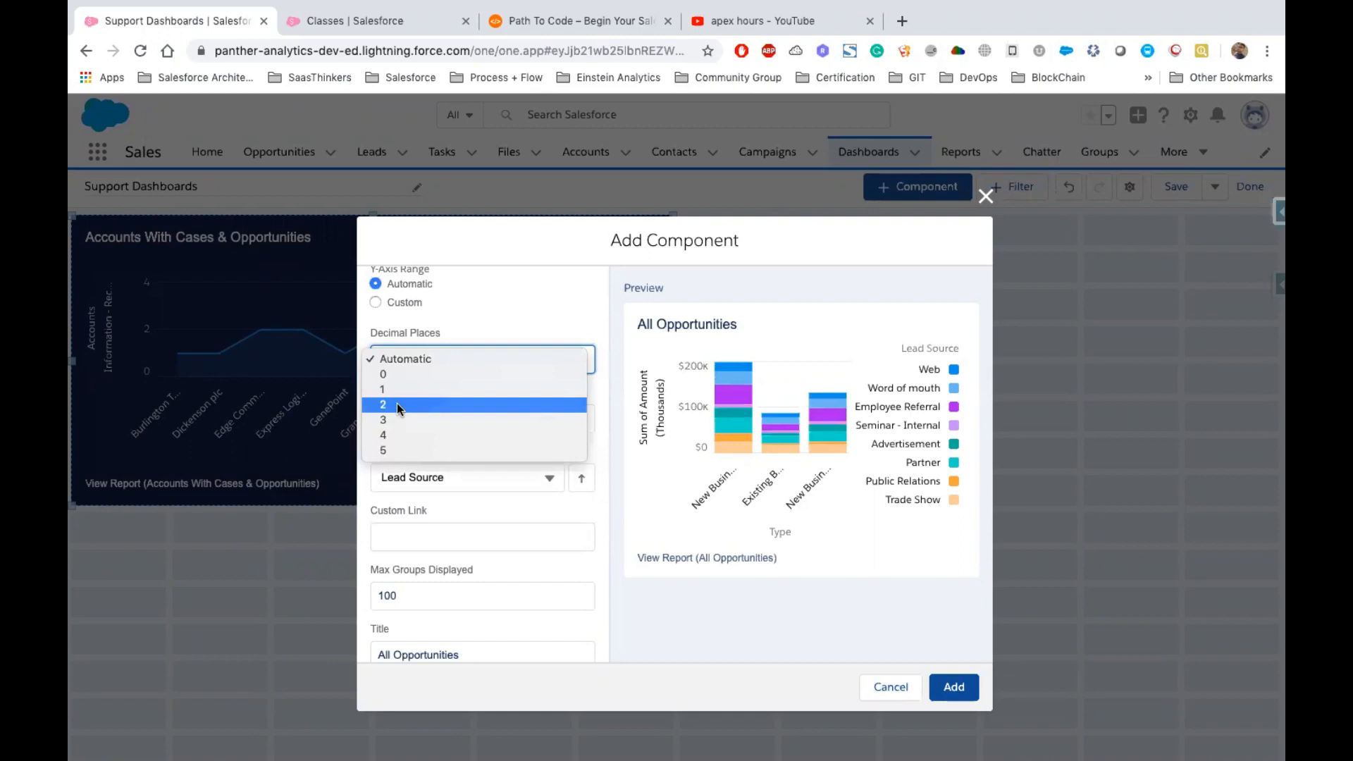
click(398, 405)
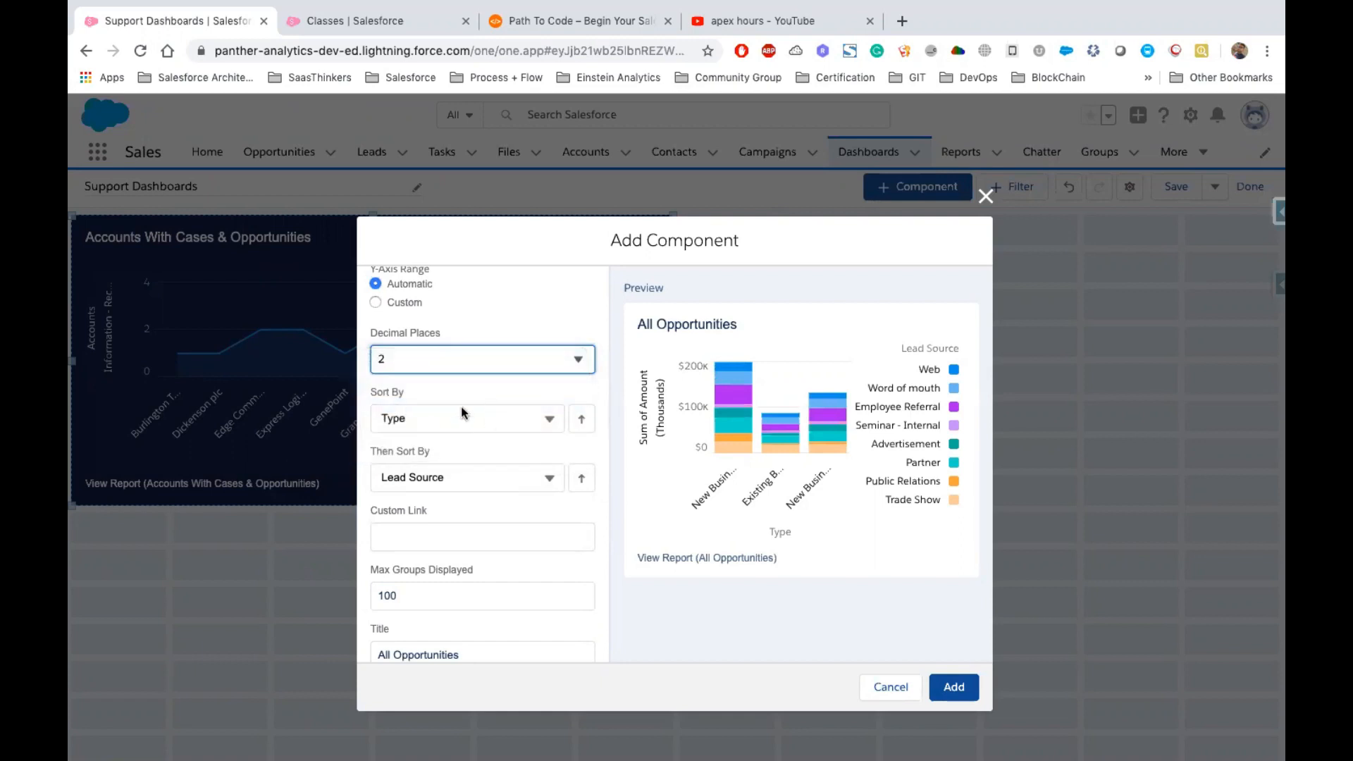
click(587, 422)
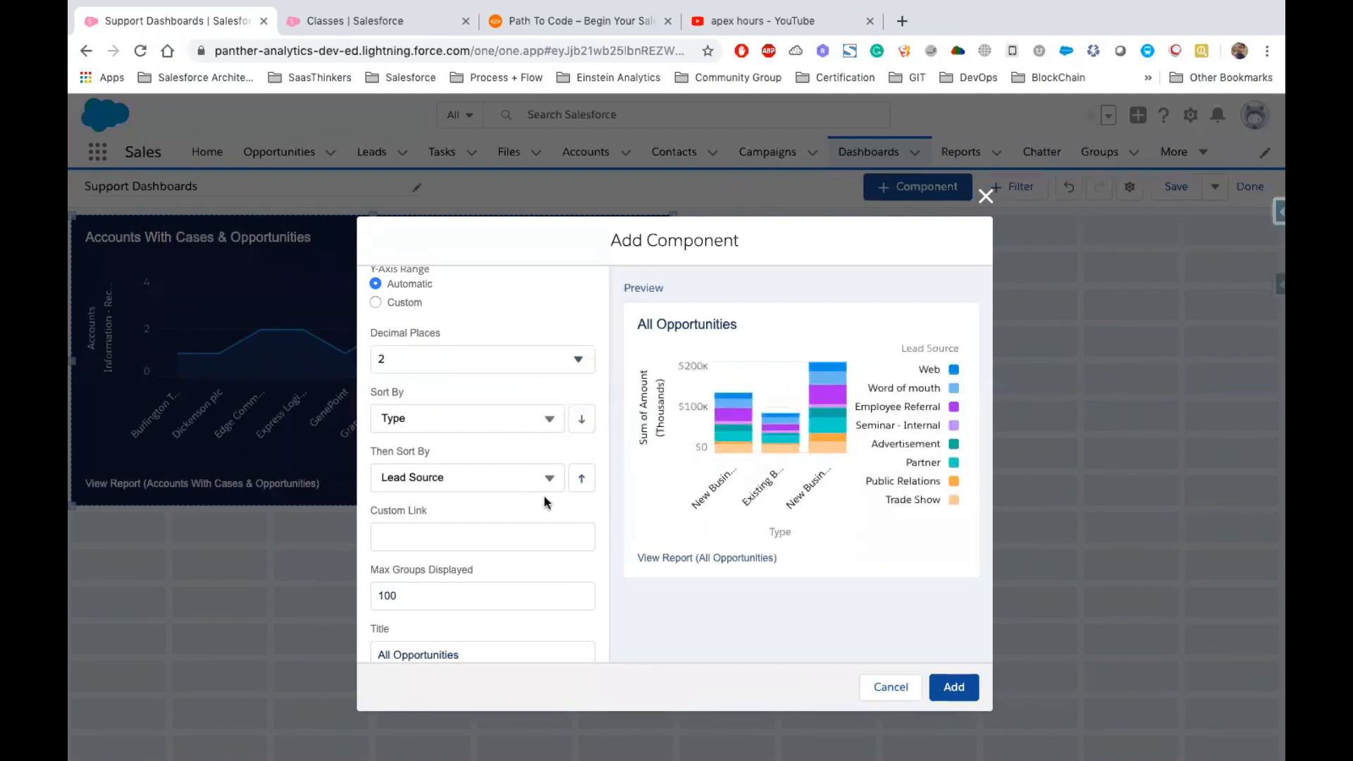
Give the component the subtitle "By Types & Lead Source"
scroll(494, 465, down, 3)
click(441, 427)
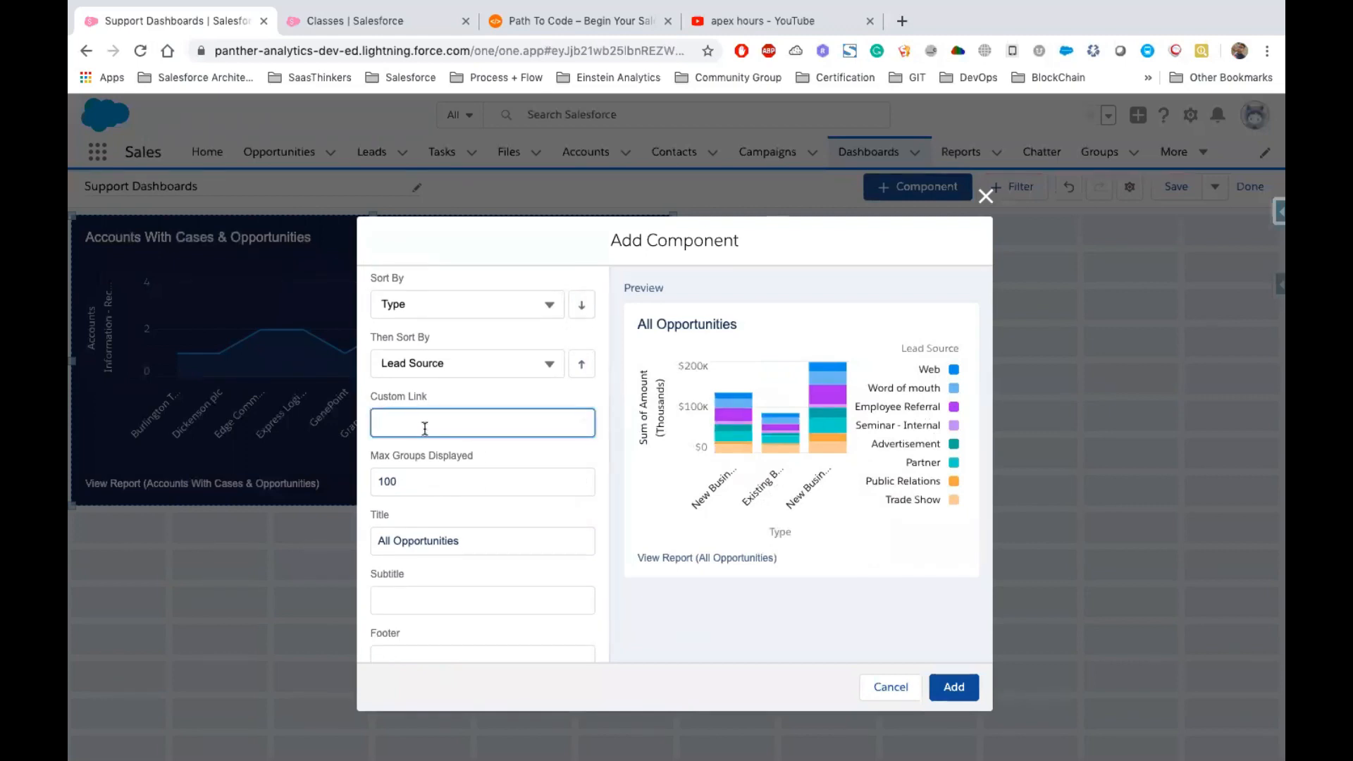
click(379, 481)
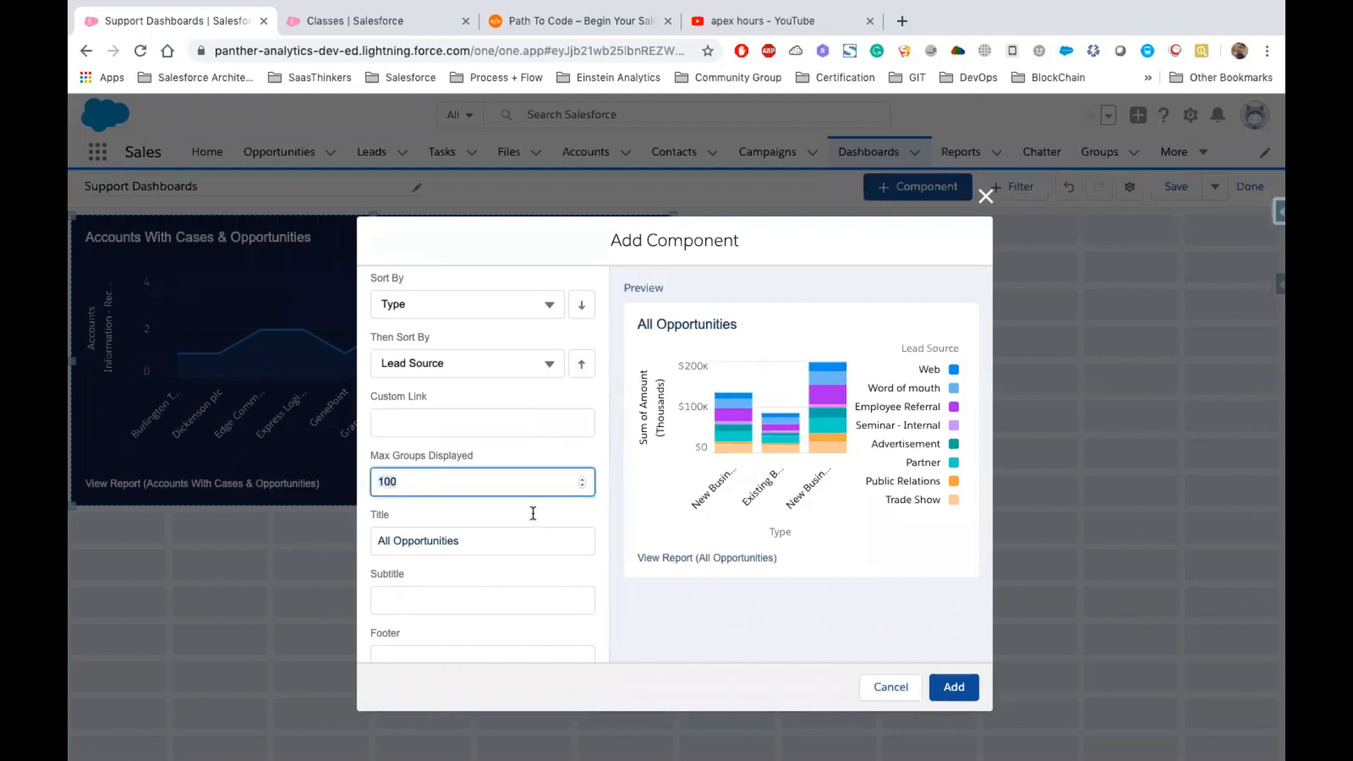
scroll(536, 521, down, 2)
click(477, 449)
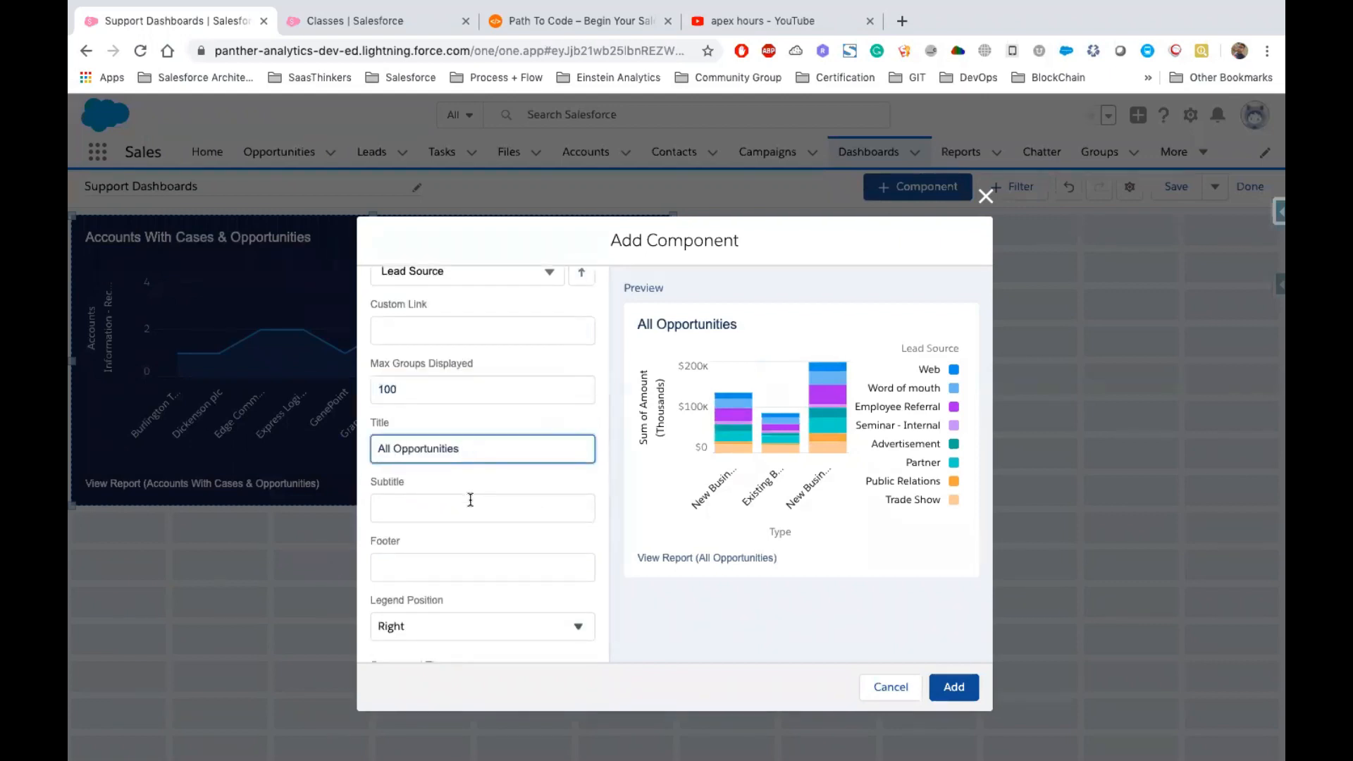
click(420, 520)
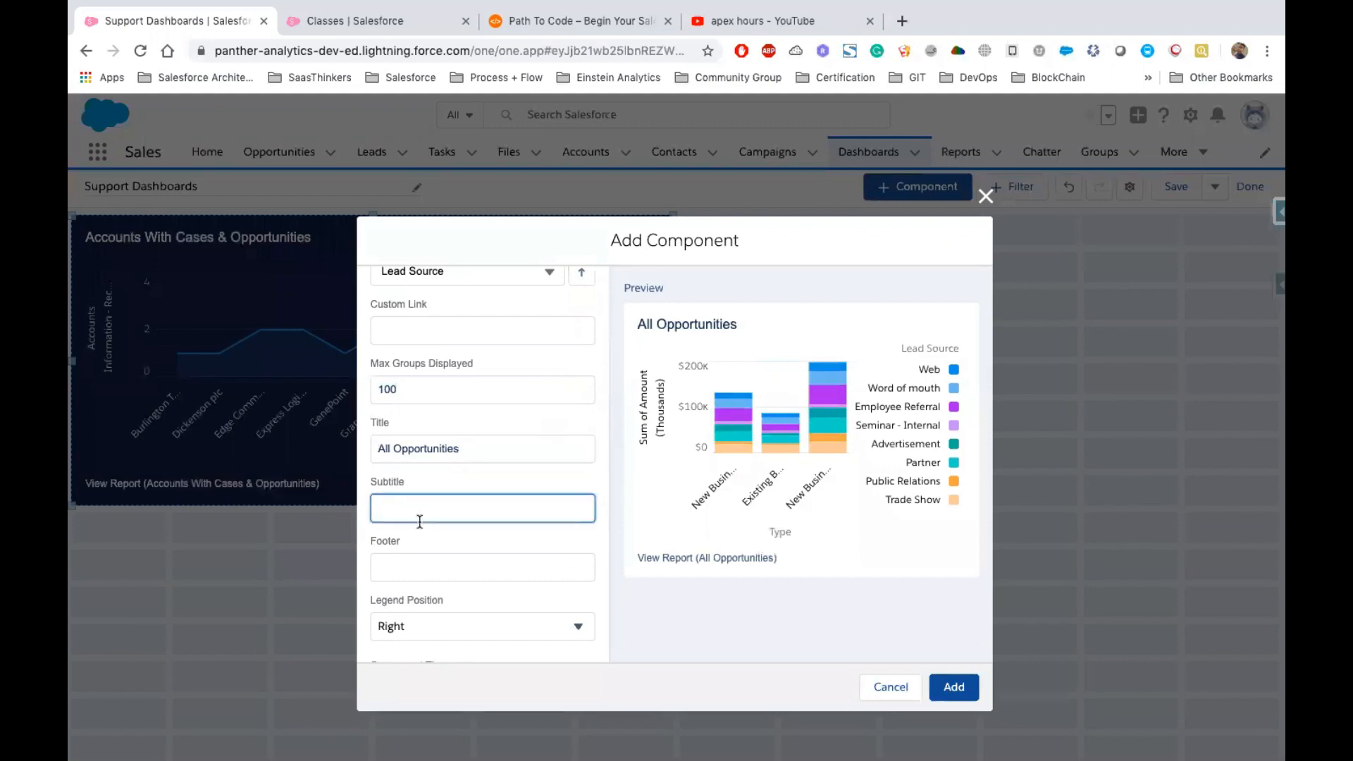
text(By Types & Lead Source)
Set the component footer to "Complete Information About Oppotunities"
click(492, 569)
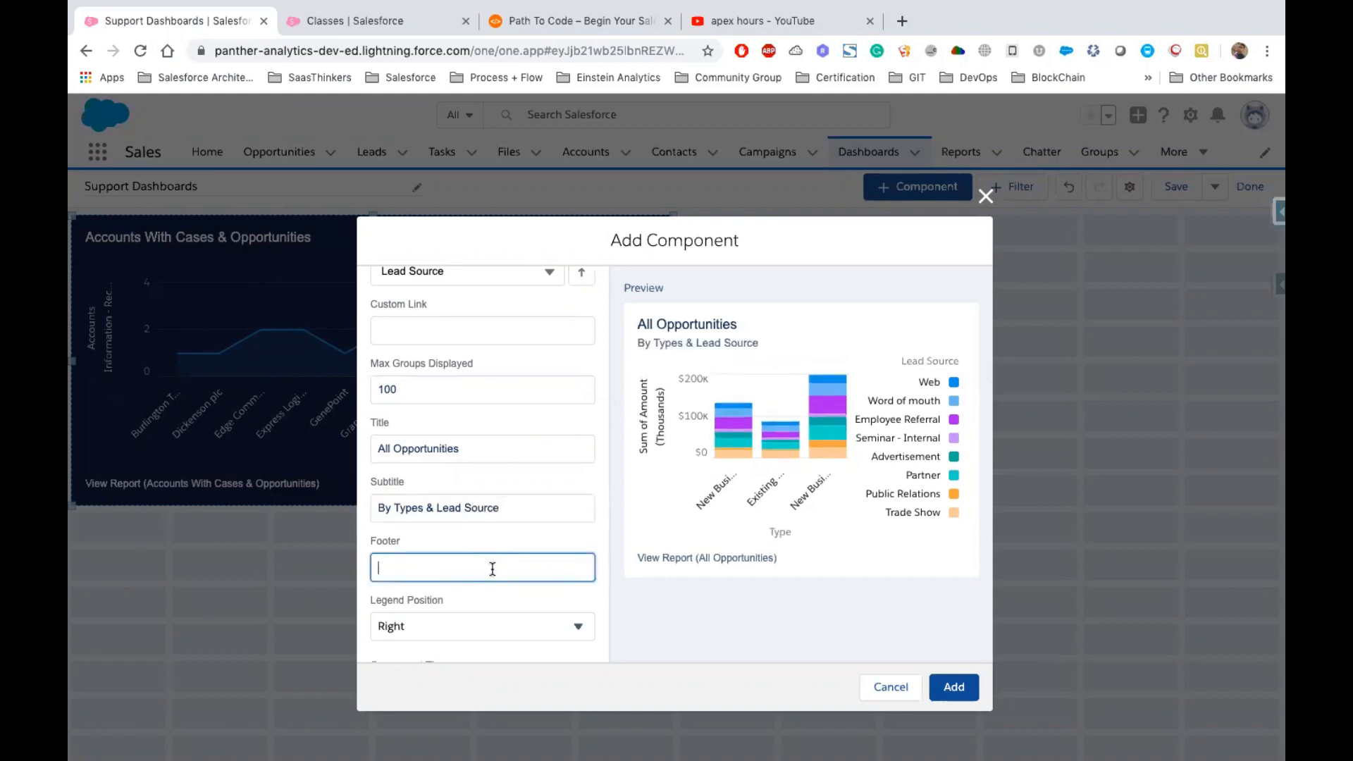
text(Complete Information About Oppotunit)
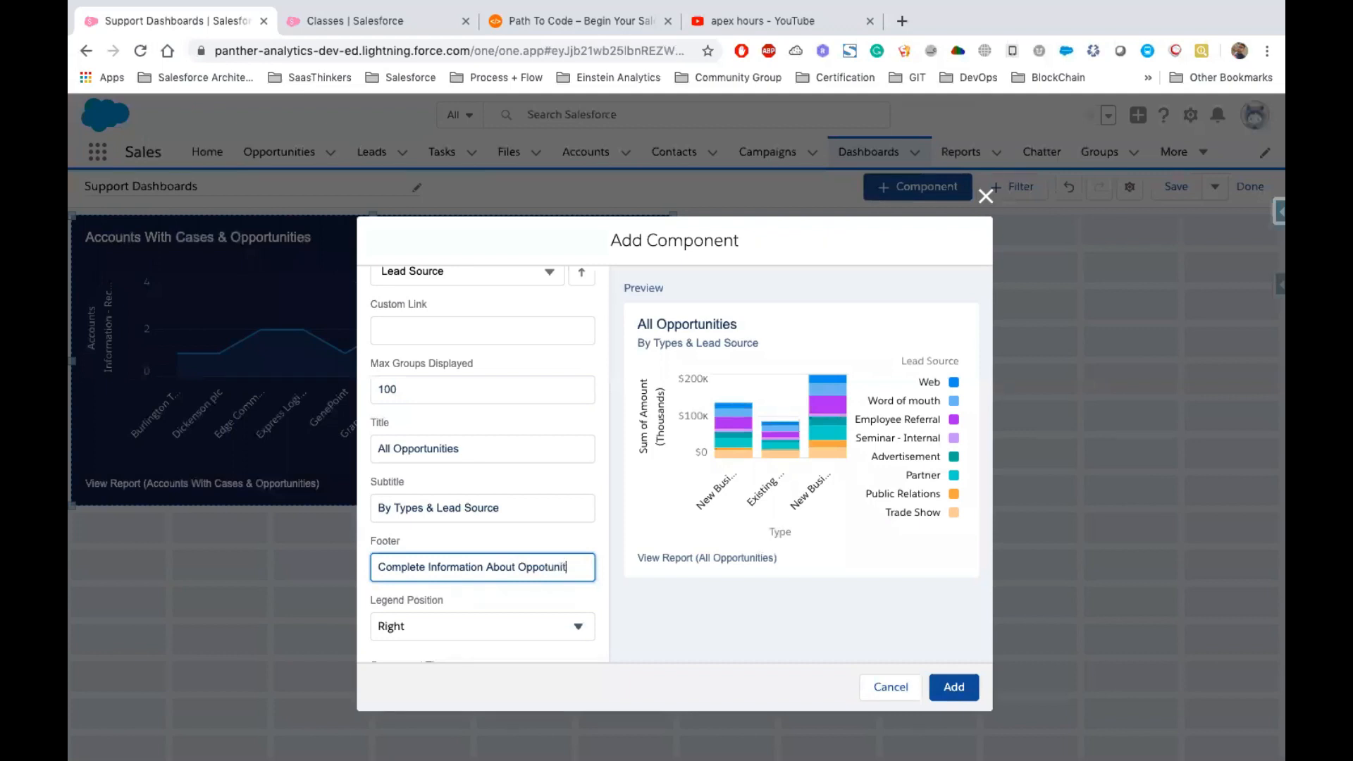
key(Tab)
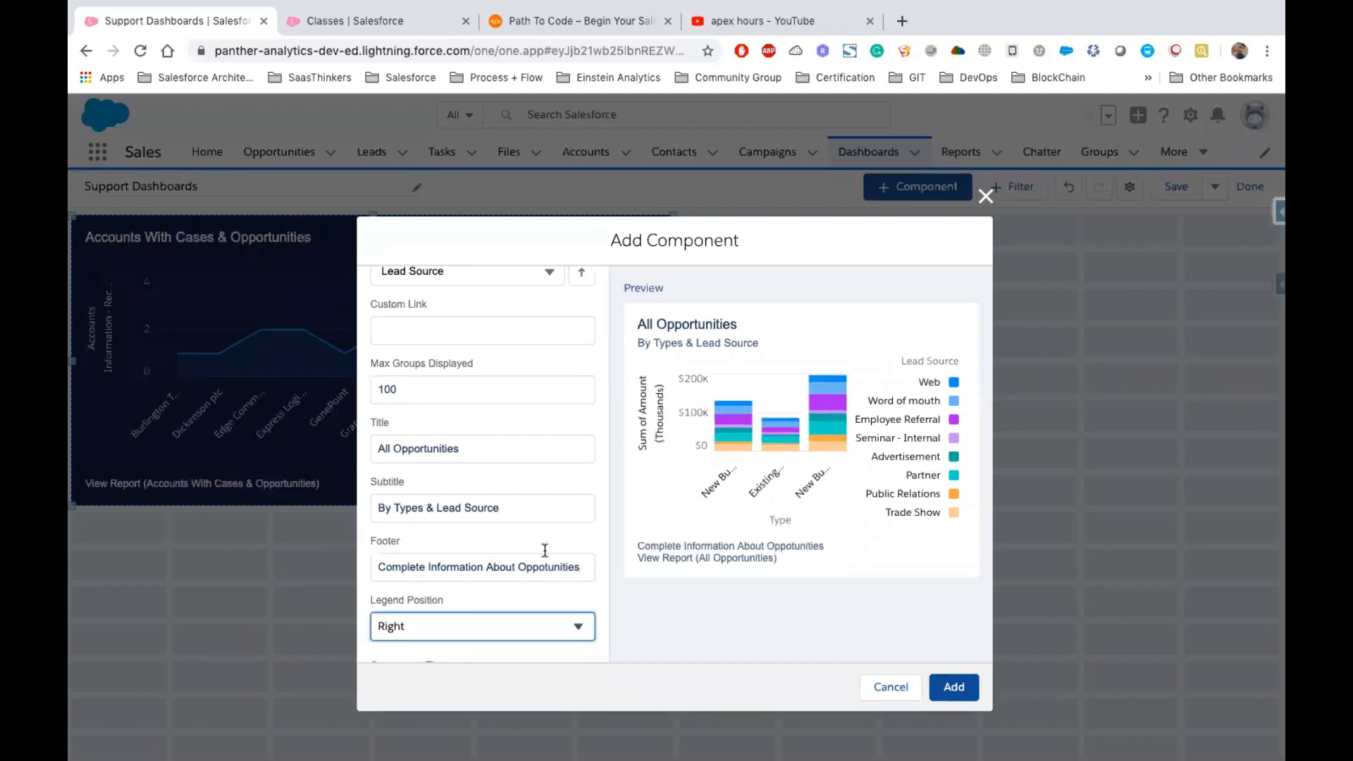
Move the legend position to Bottom and add the component to the dashboard
scroll(545, 549, down, 1)
scroll(528, 553, down, 3)
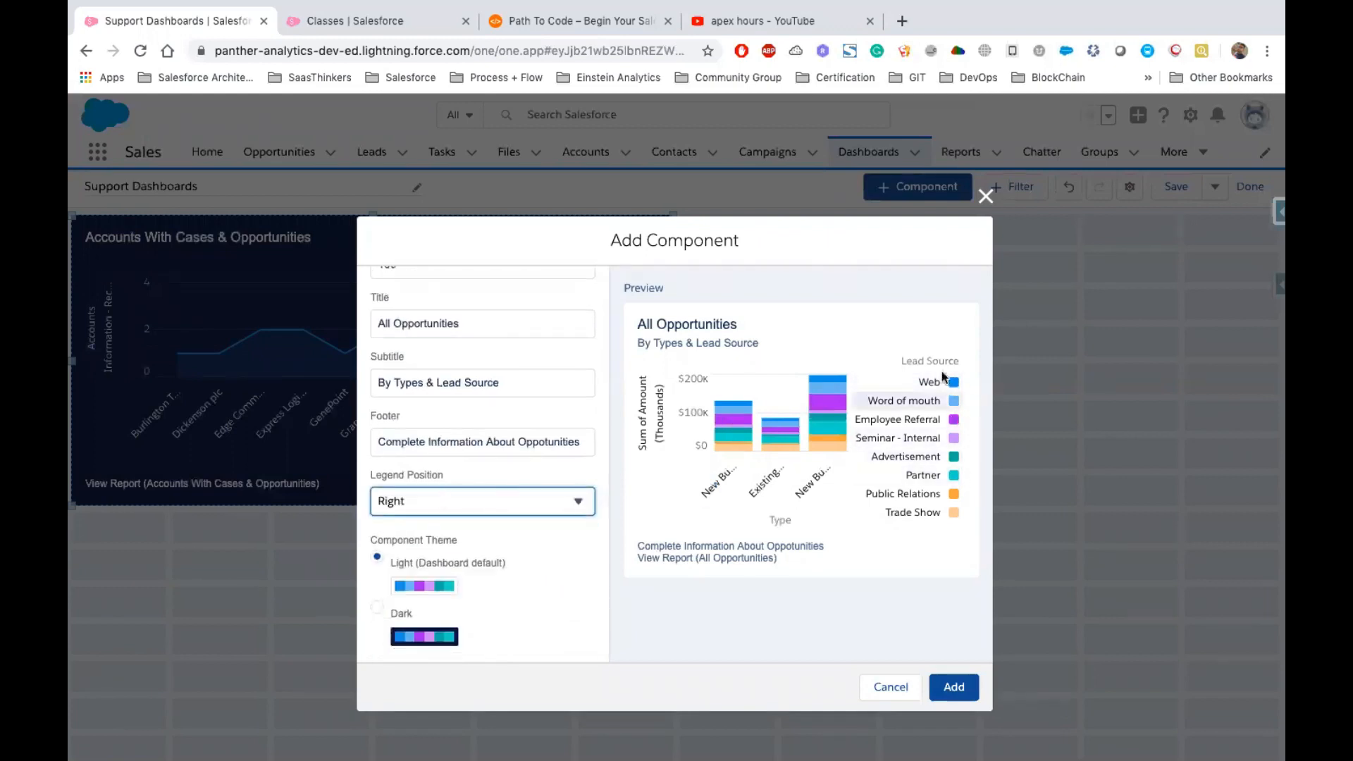
click(502, 500)
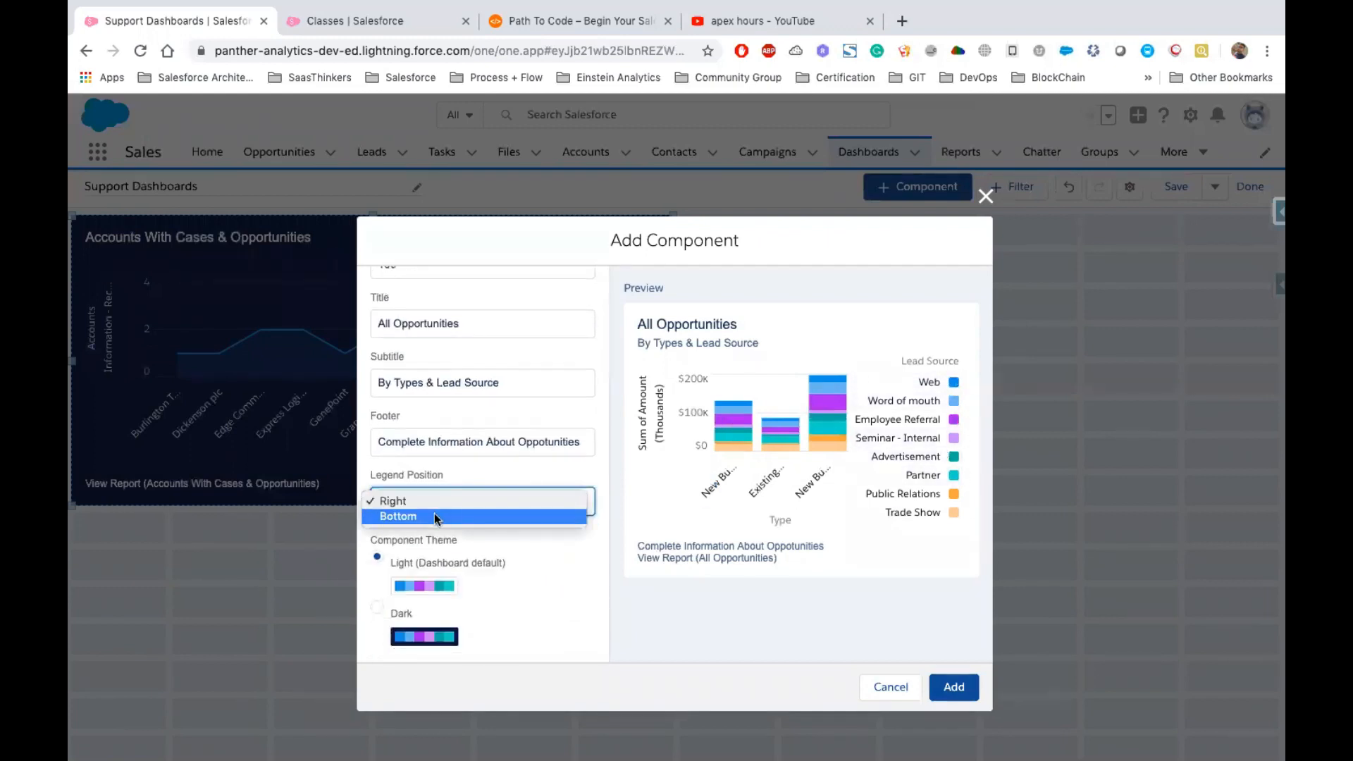
click(398, 517)
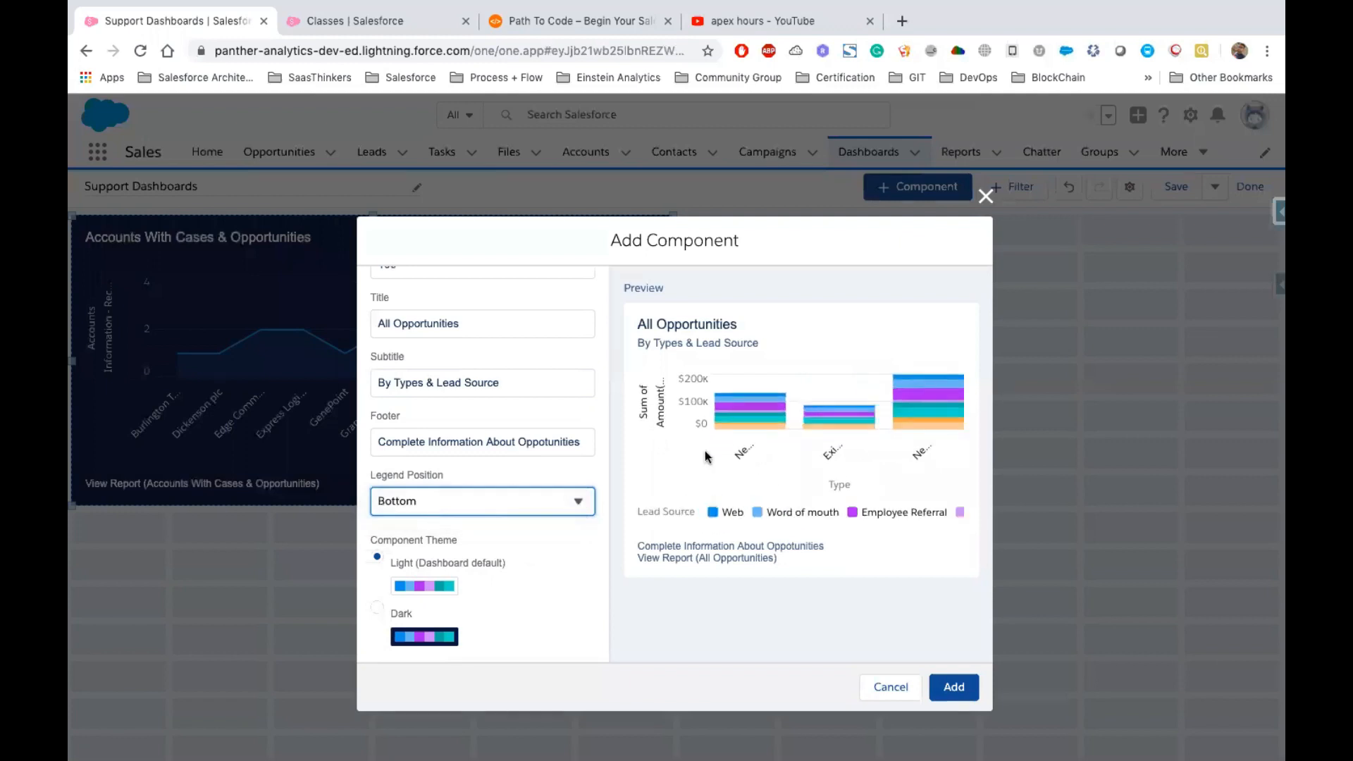
click(956, 685)
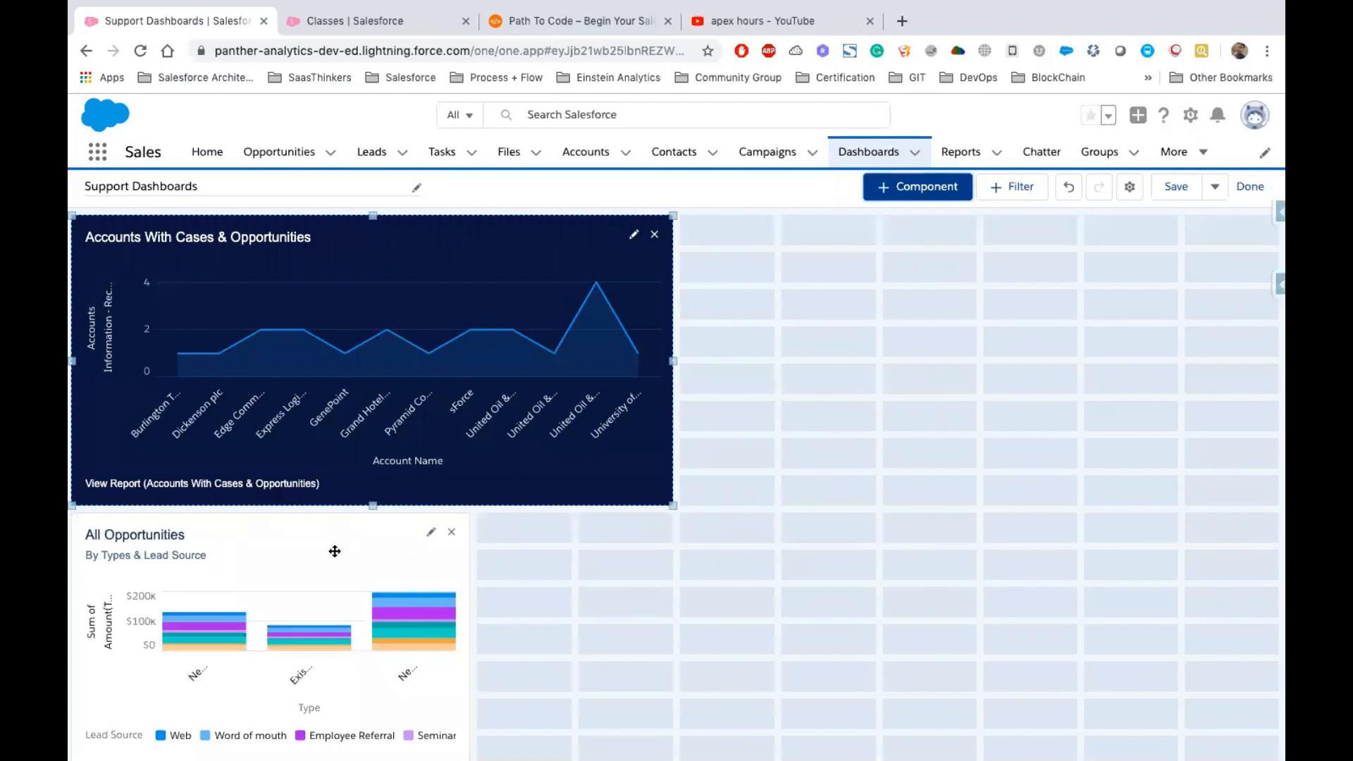
Move the All Opportunities component beside the first chart and widen it to the dashboard's edge
drag(335, 551, 948, 253)
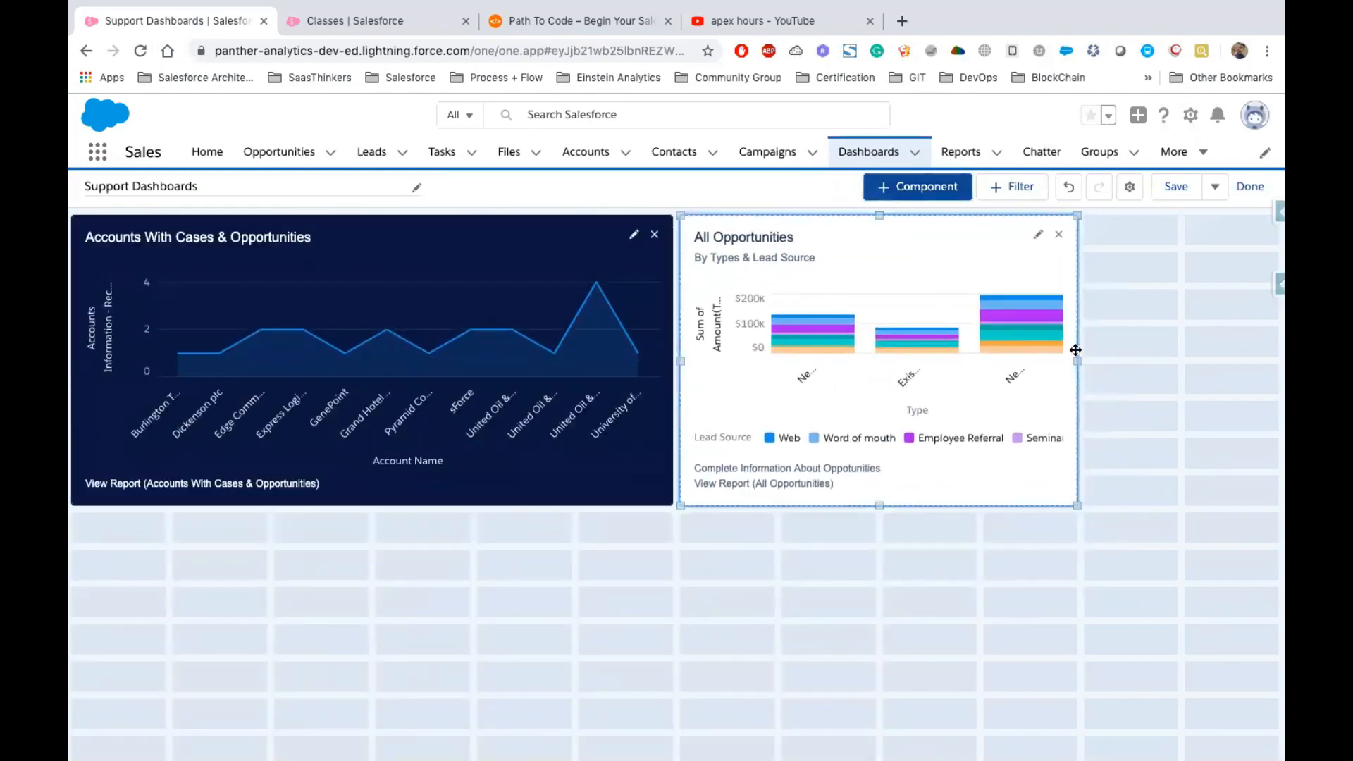
drag(1075, 351, 1246, 255)
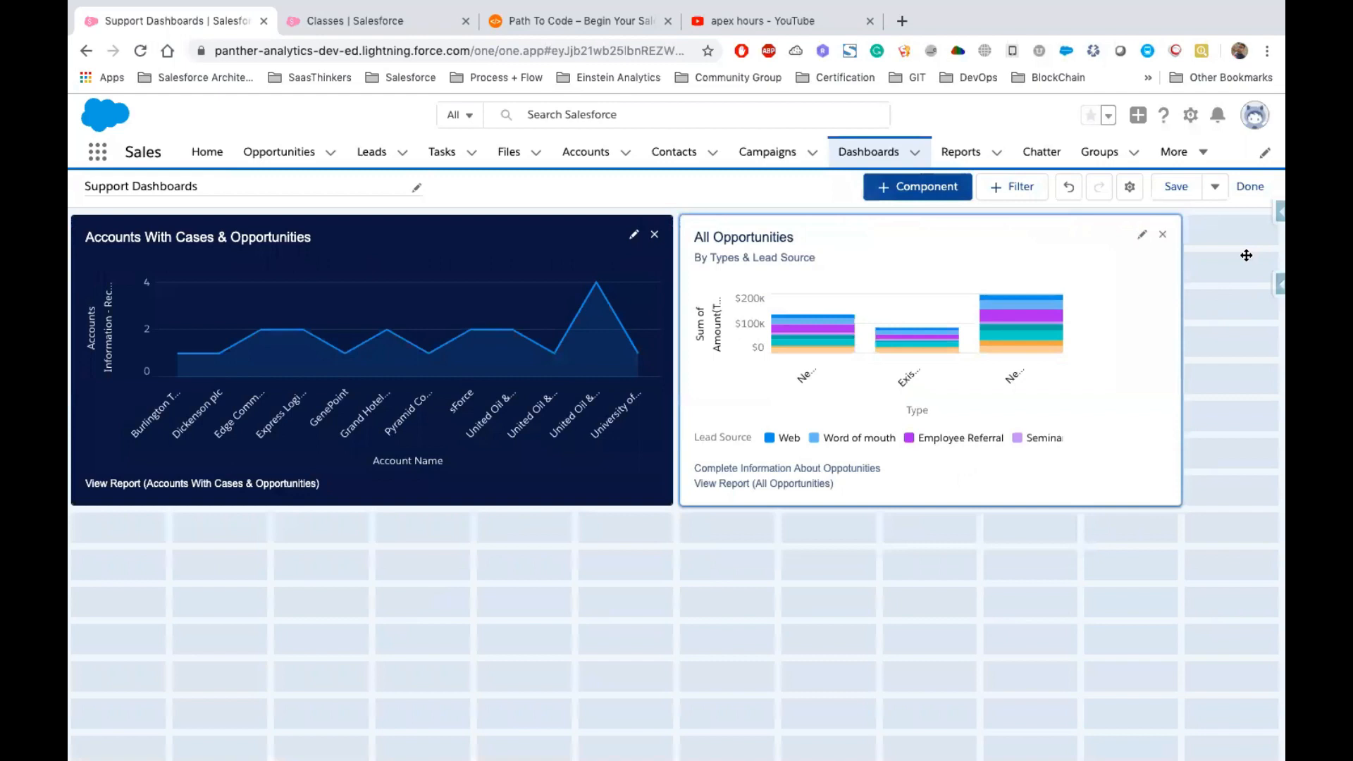
drag(1246, 255, 1244, 254)
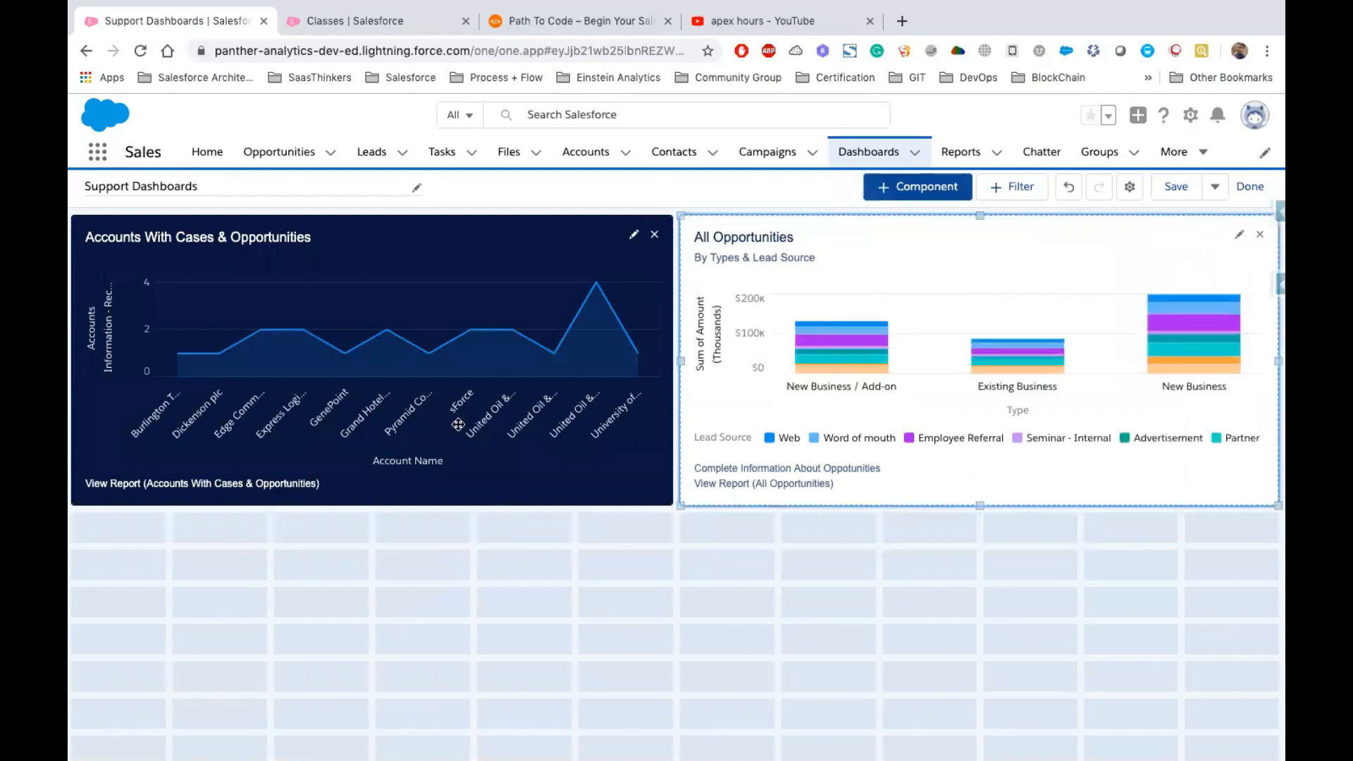
Edit the All Opportunities component and switch its theme to Dark
click(1238, 233)
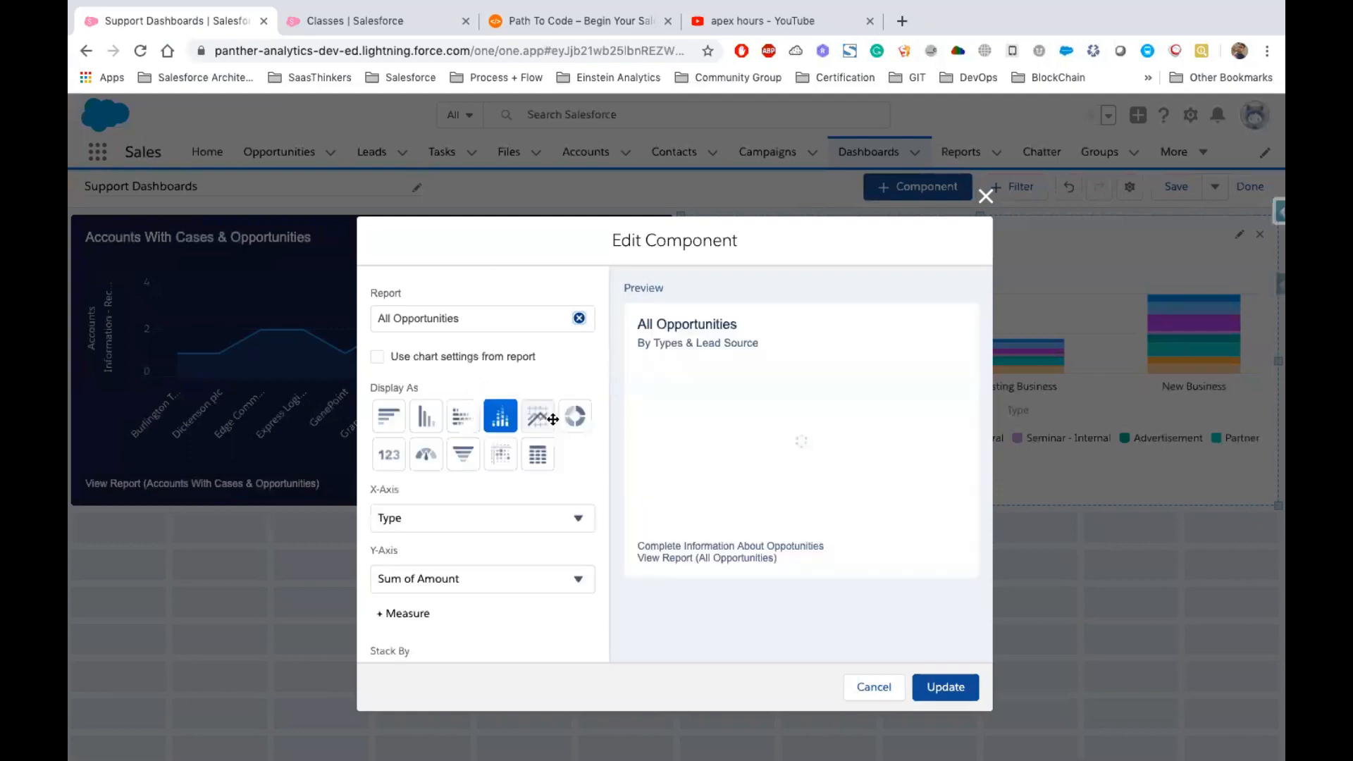
scroll(528, 529, down, 10)
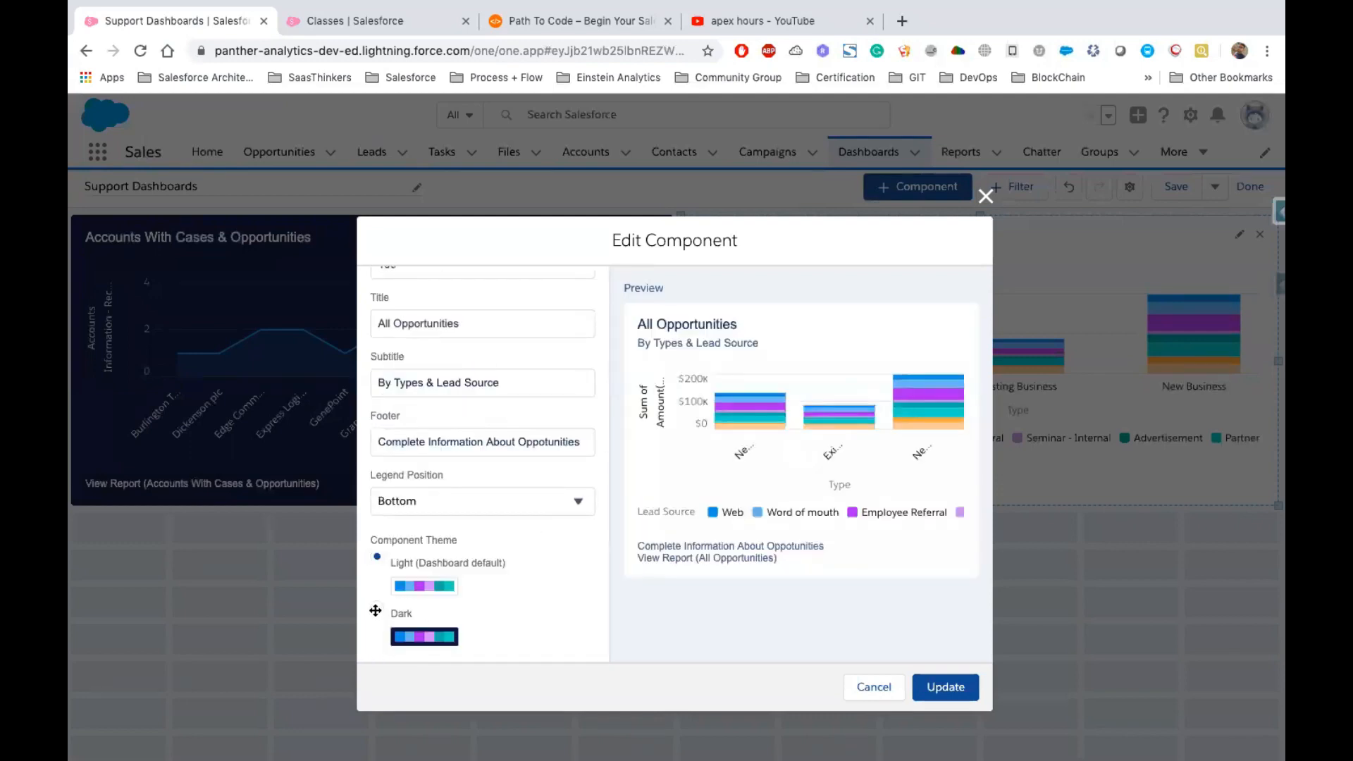
click(377, 609)
click(933, 693)
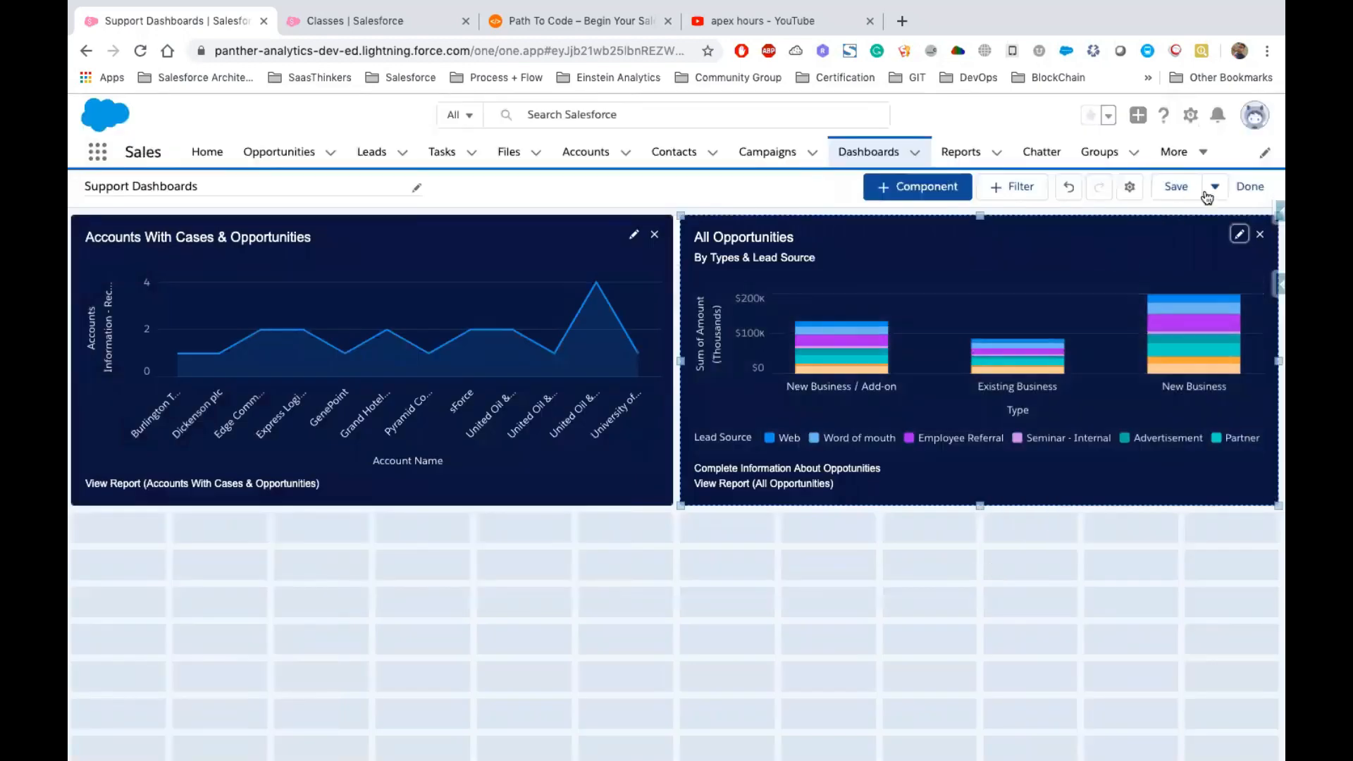
Save the dashboard and finish editing
click(1173, 188)
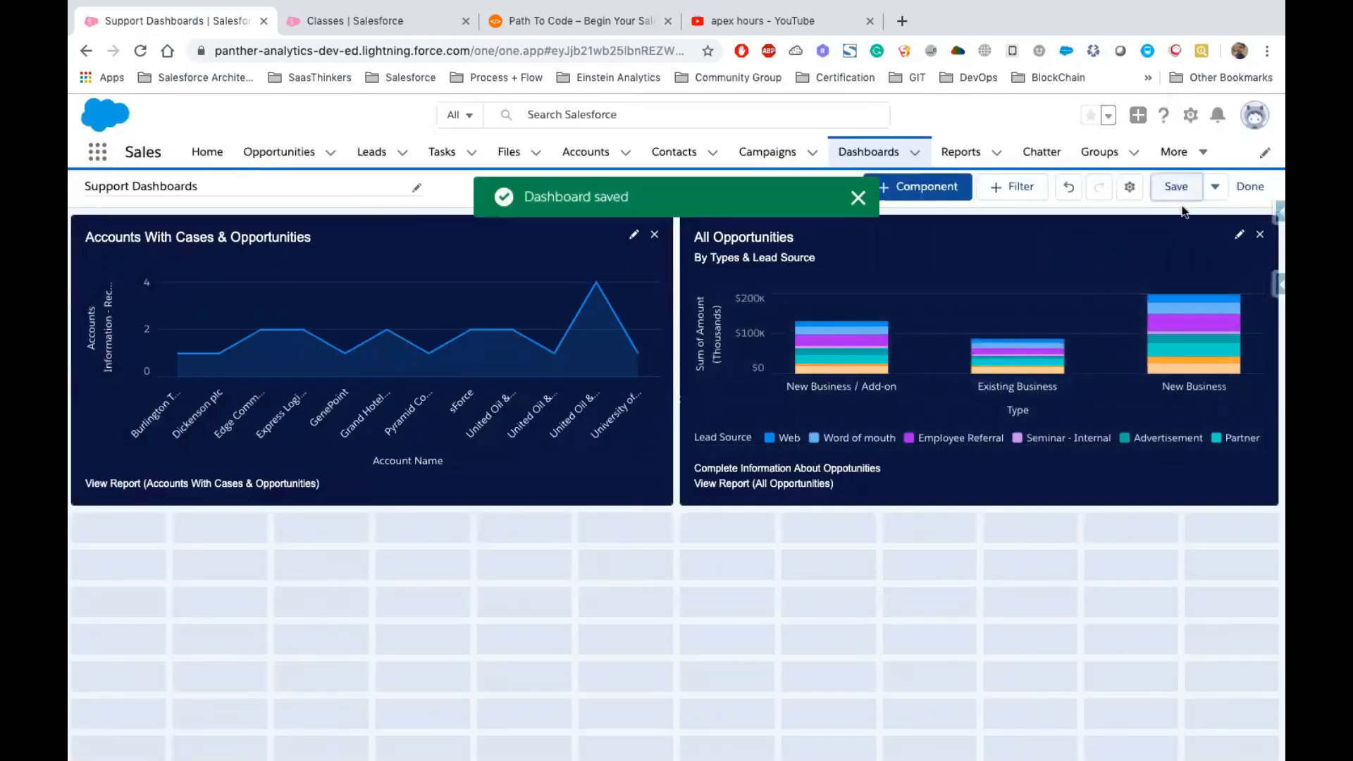
click(1247, 187)
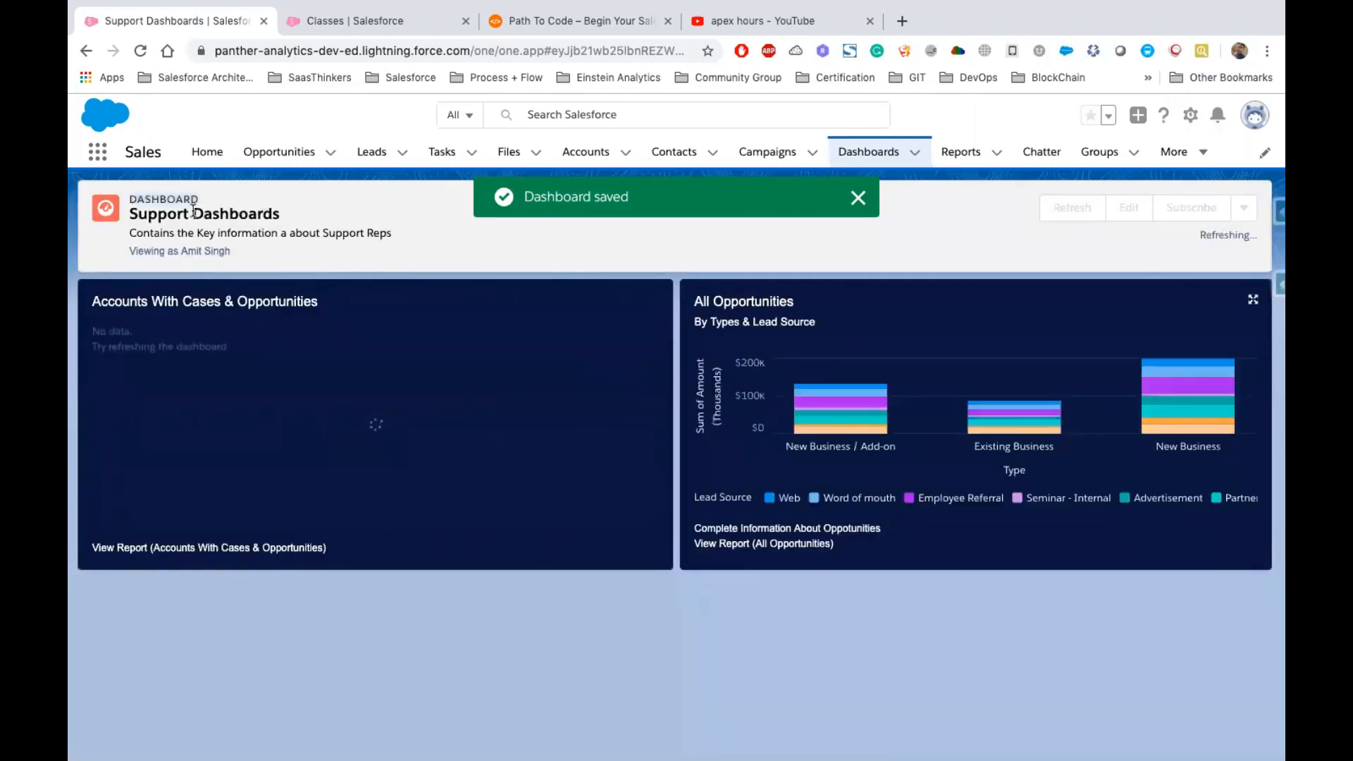
triple_click(283, 231)
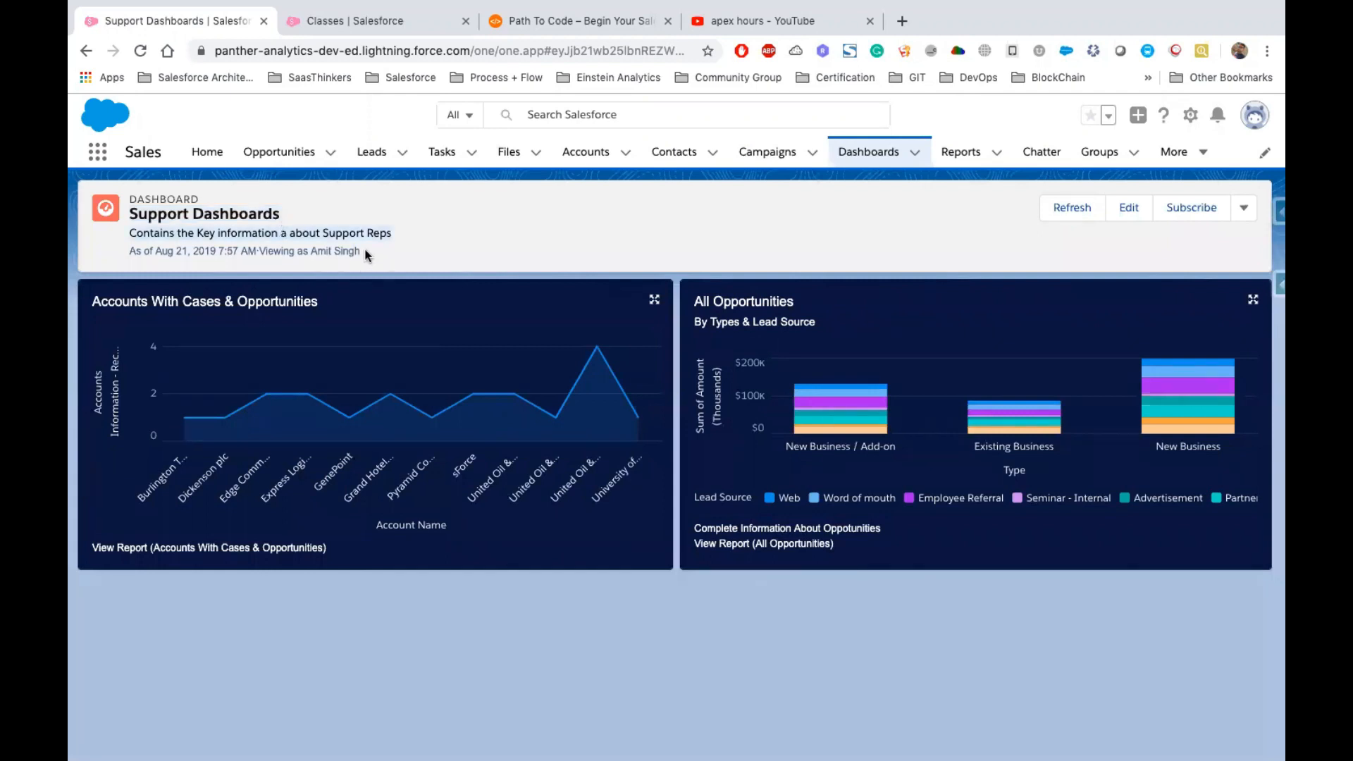
drag(366, 252, 260, 254)
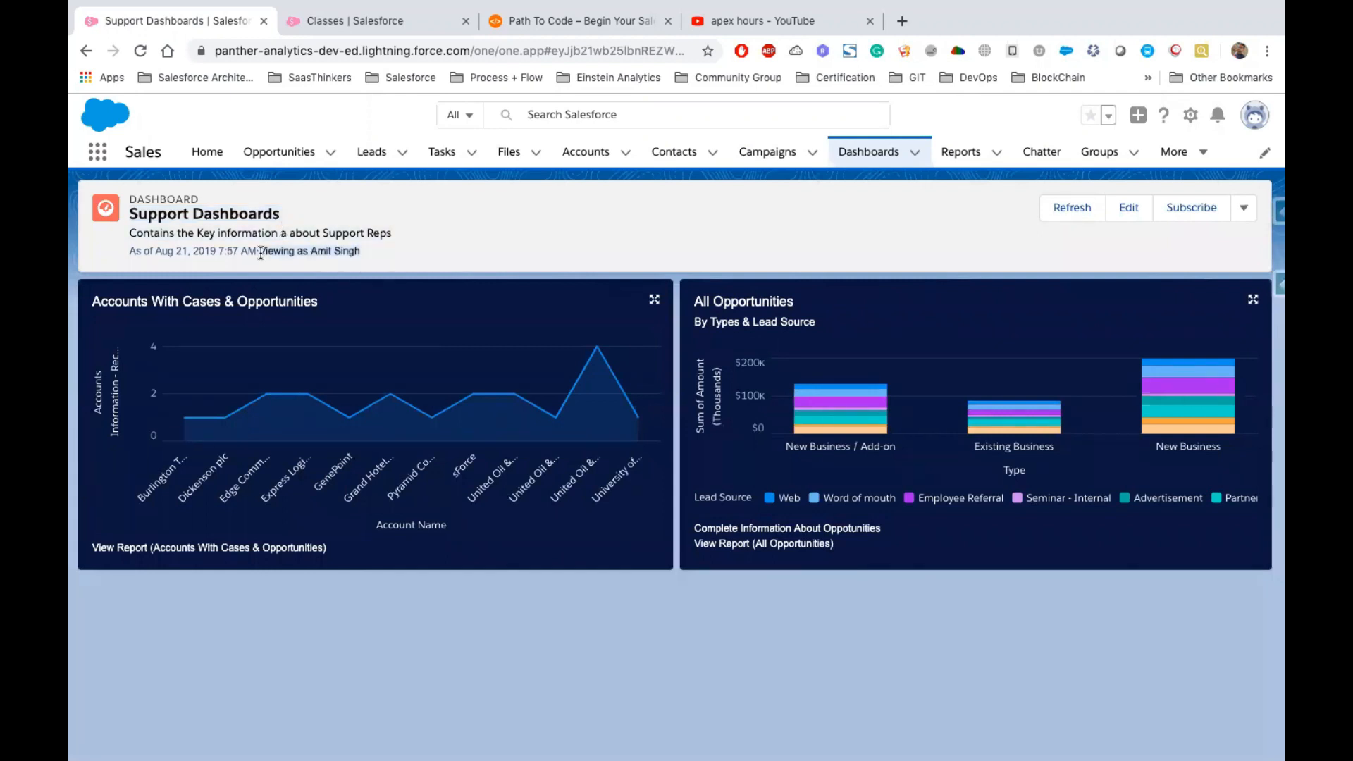
click(1244, 216)
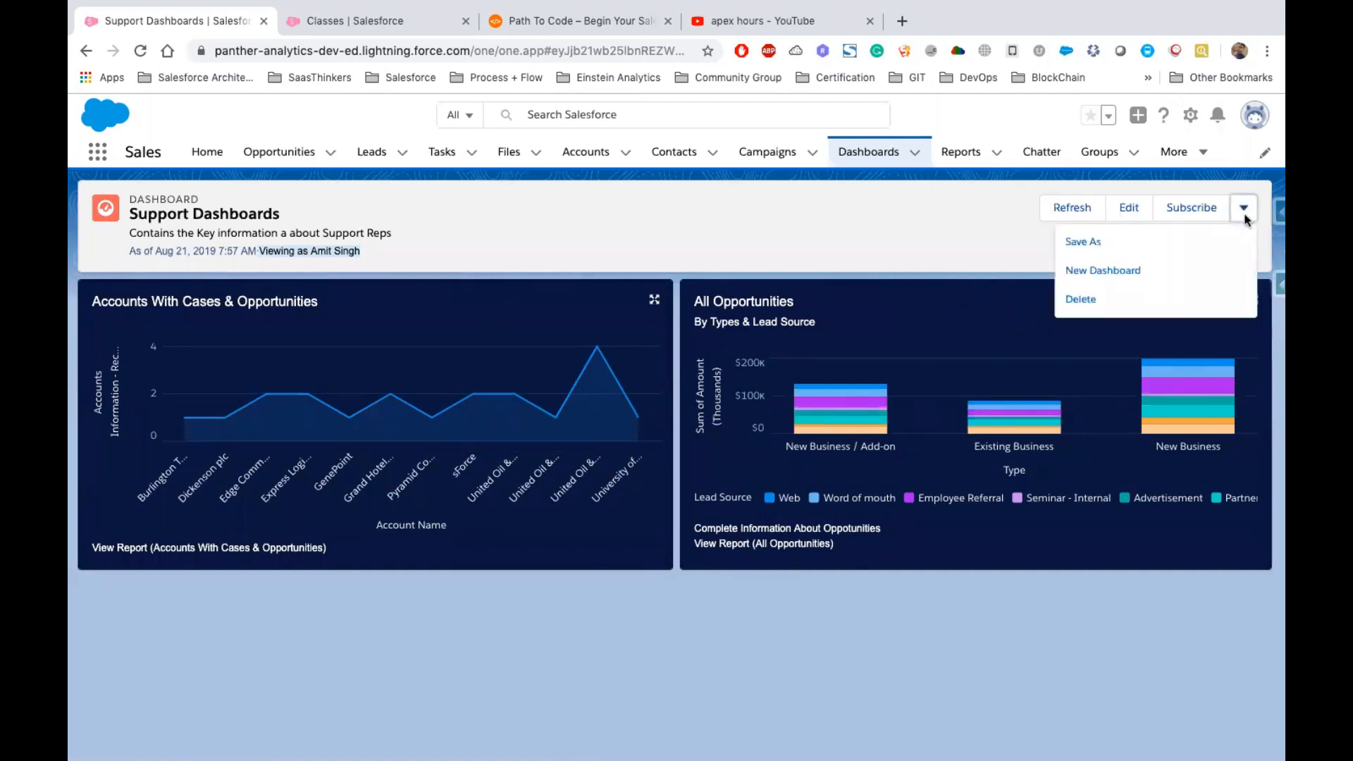
Reopen the dashboard for editing and start a dashboard filter on the Account Type field
click(1127, 210)
click(1128, 208)
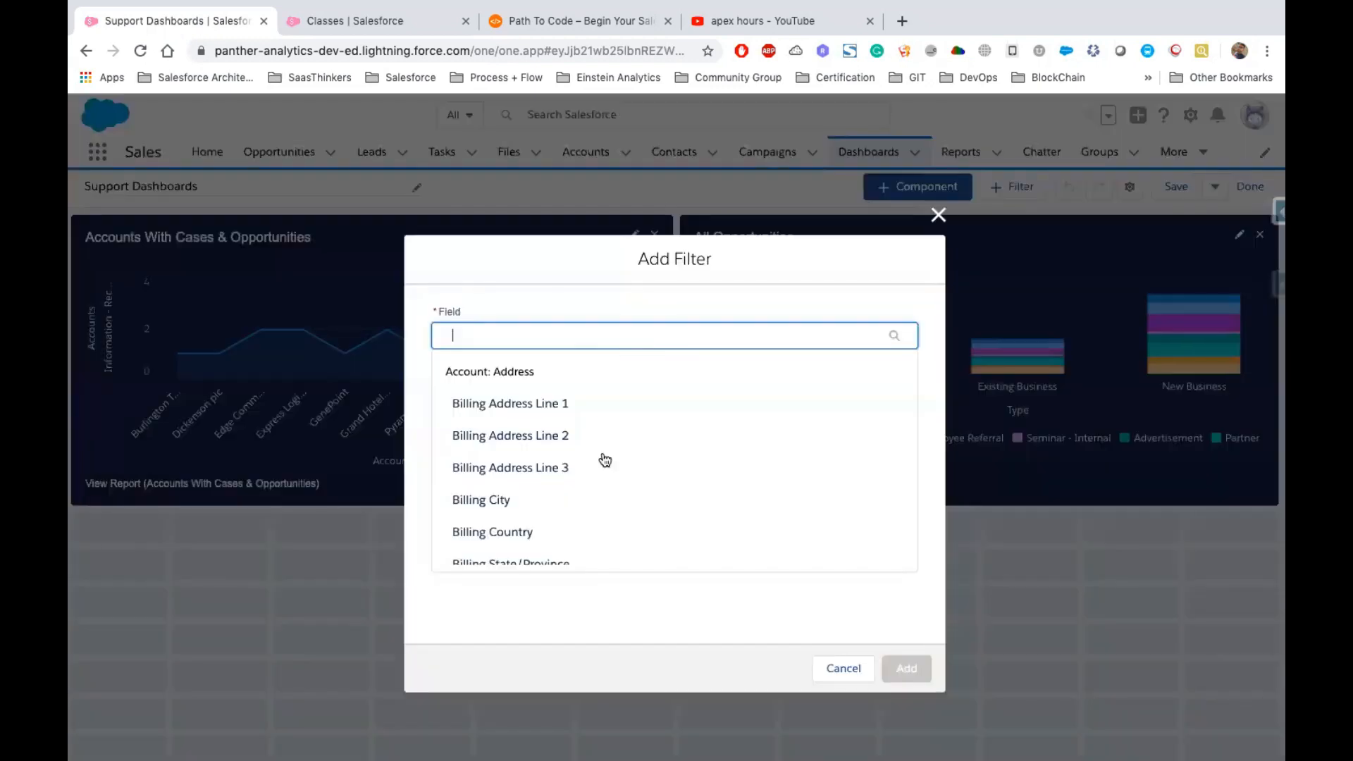
scroll(604, 460, down, 10)
scroll(557, 394, up, 8)
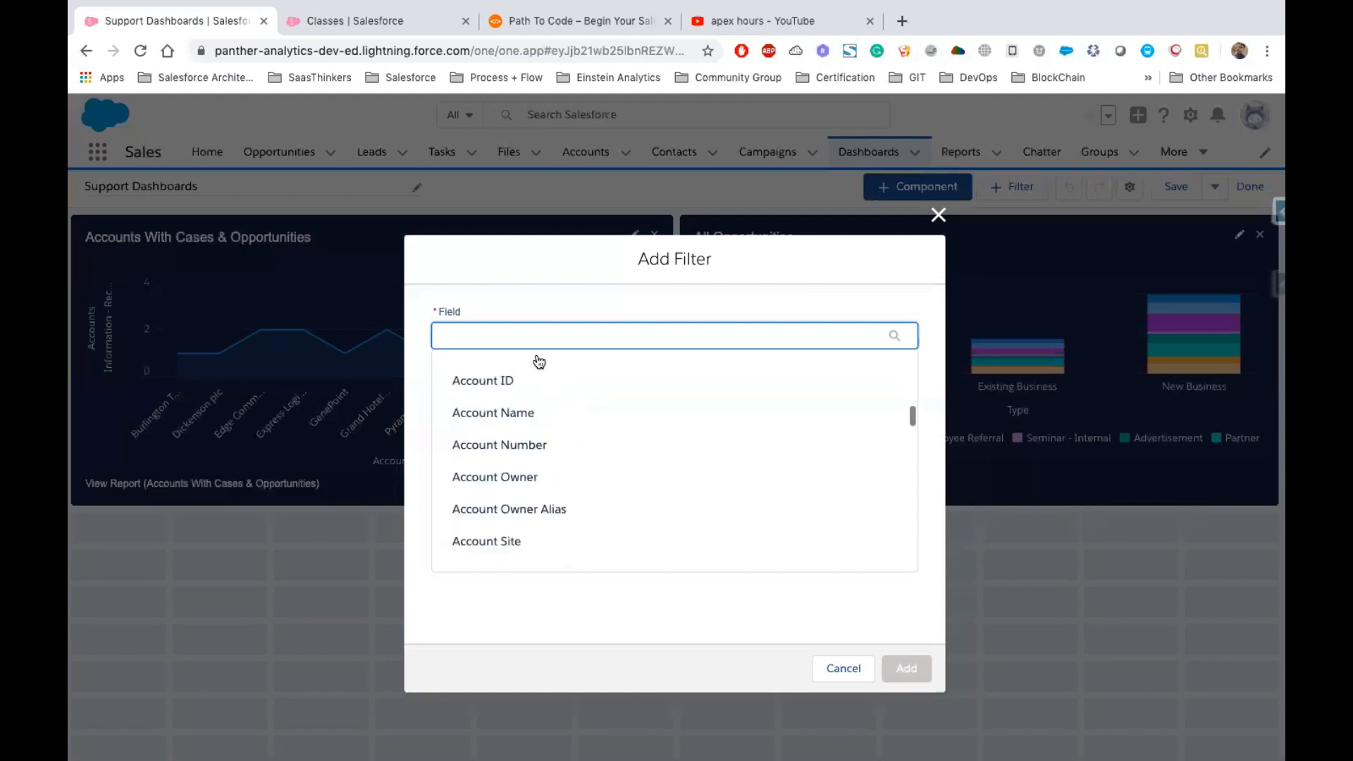
text(Acco)
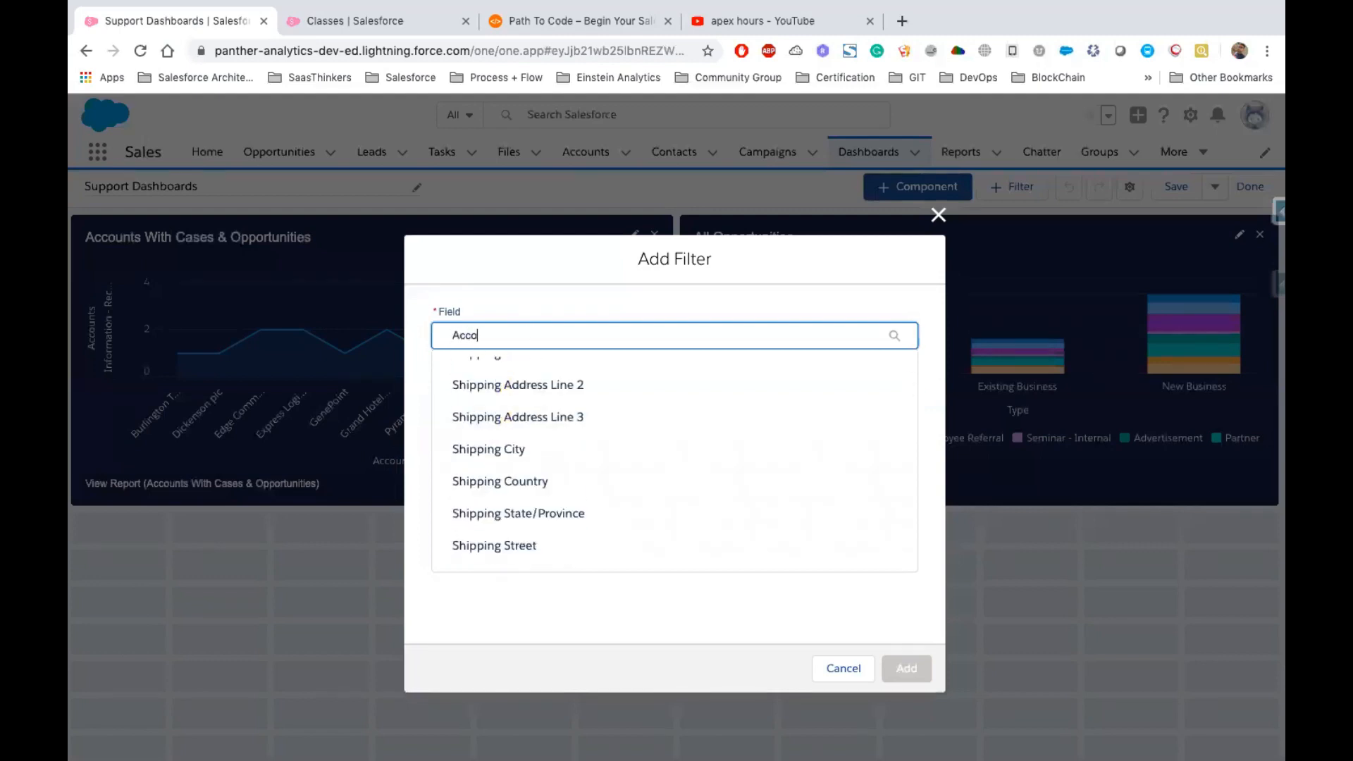
key(BackSpace)
key(BackSpace)
key(BackSpace)
key(BackSpace)
text(Type)
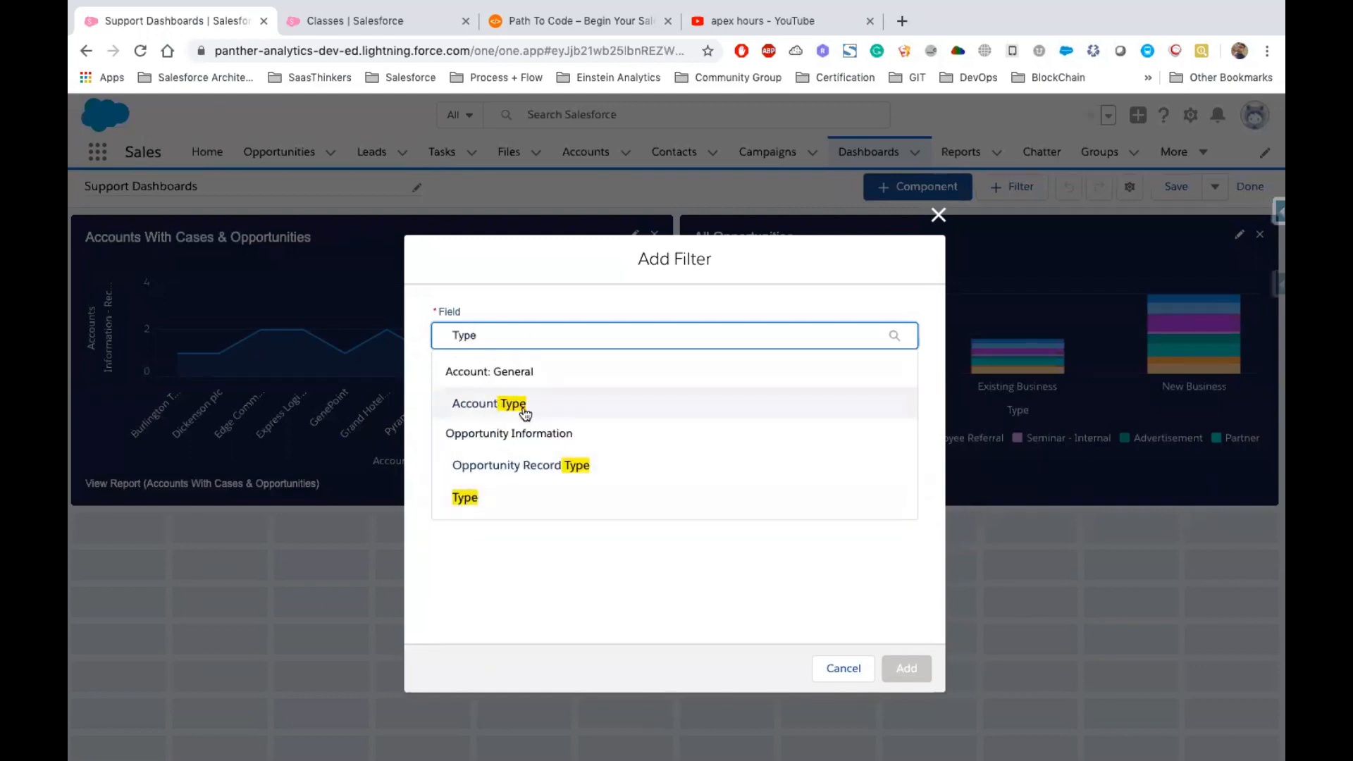
click(486, 403)
click(489, 458)
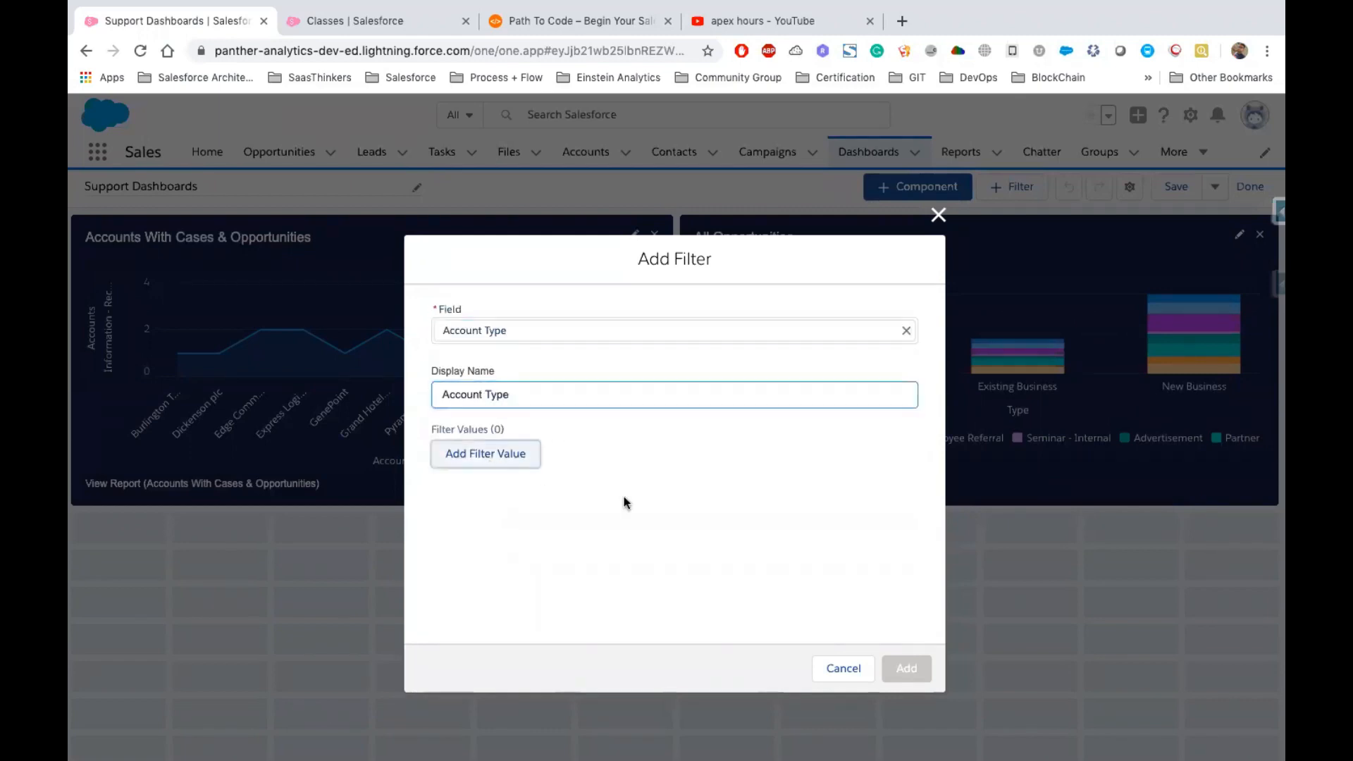
Add a filter value equal to all account types, apply it, and add the filter
click(736, 426)
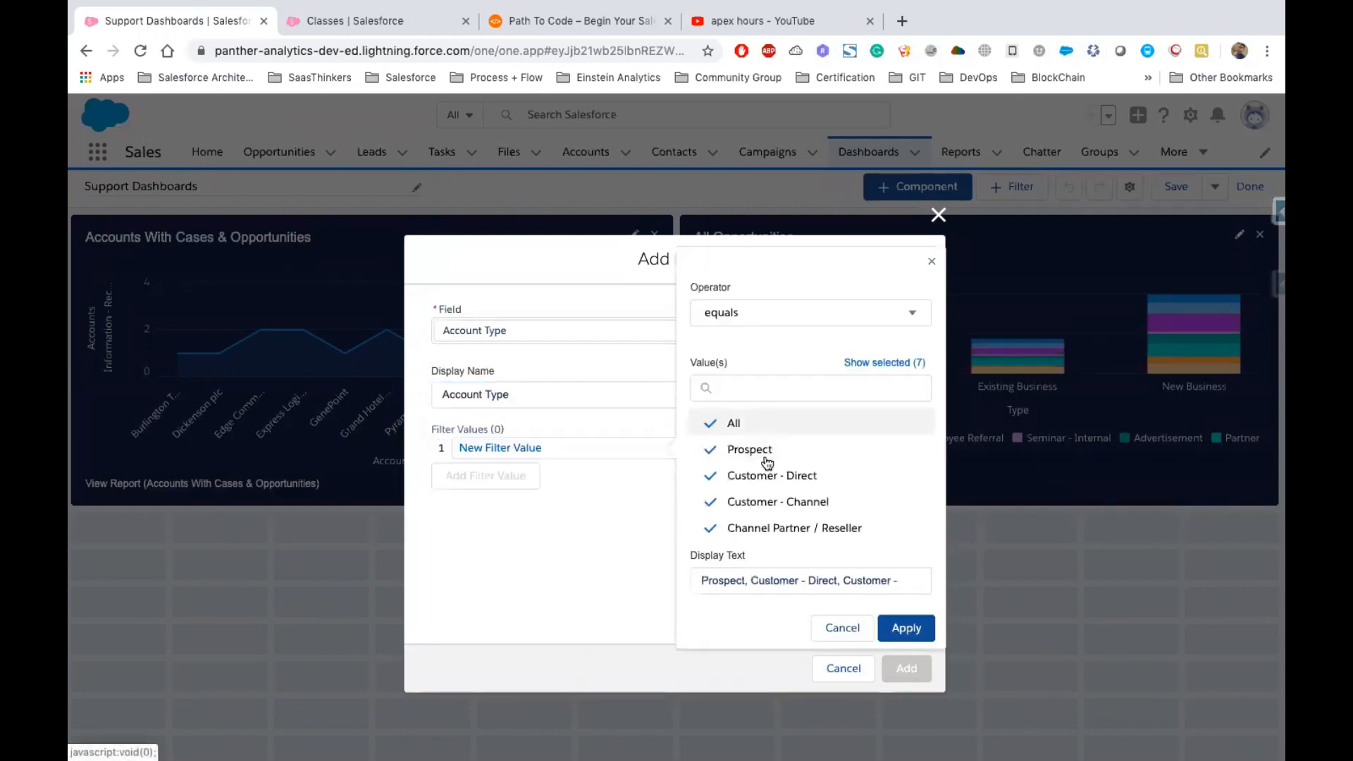
click(733, 425)
click(734, 426)
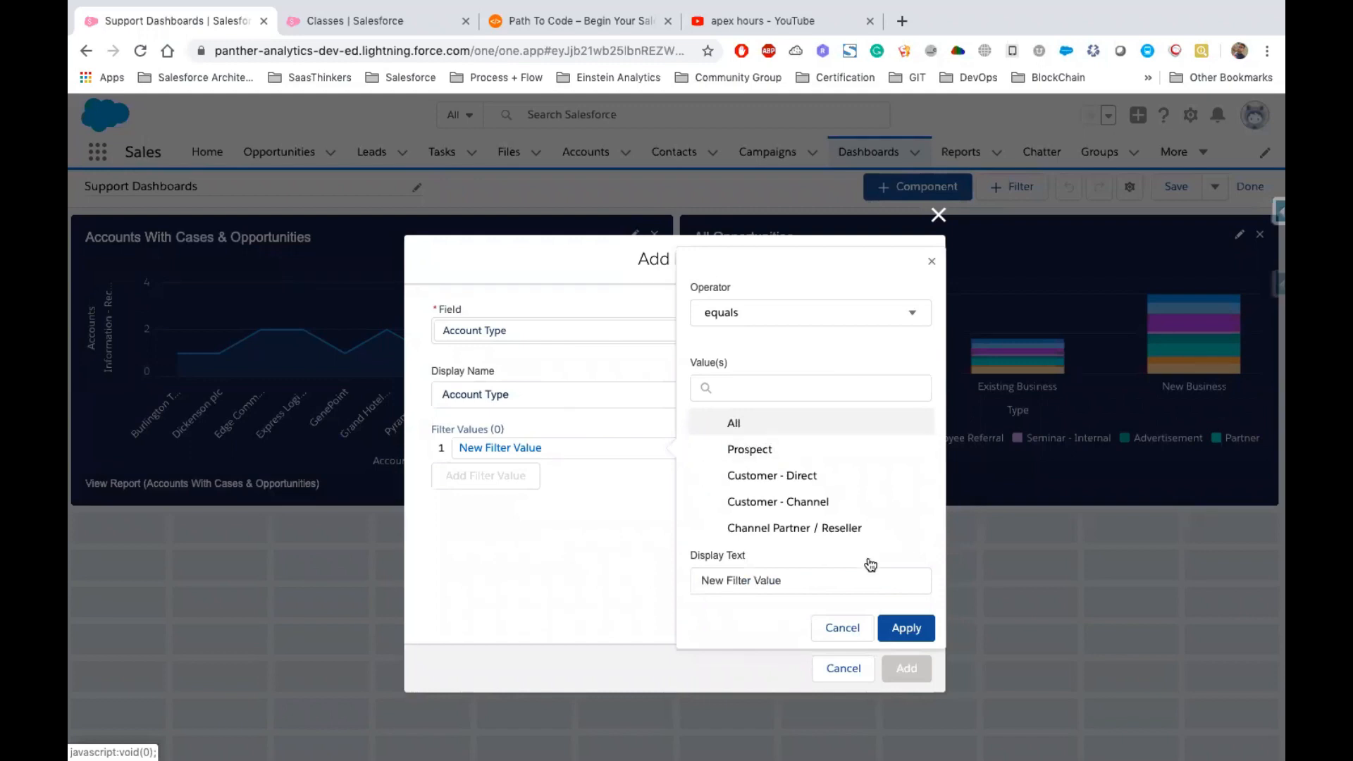
click(914, 634)
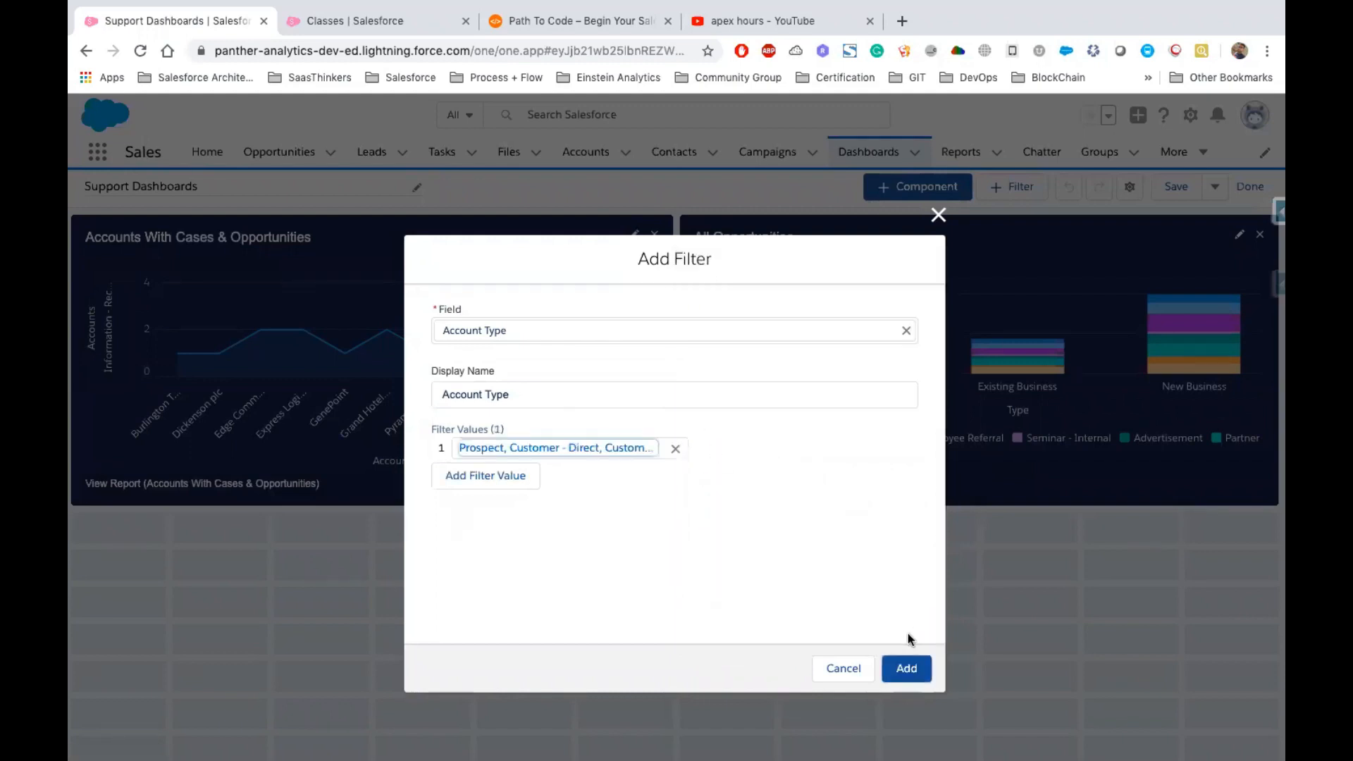
click(918, 670)
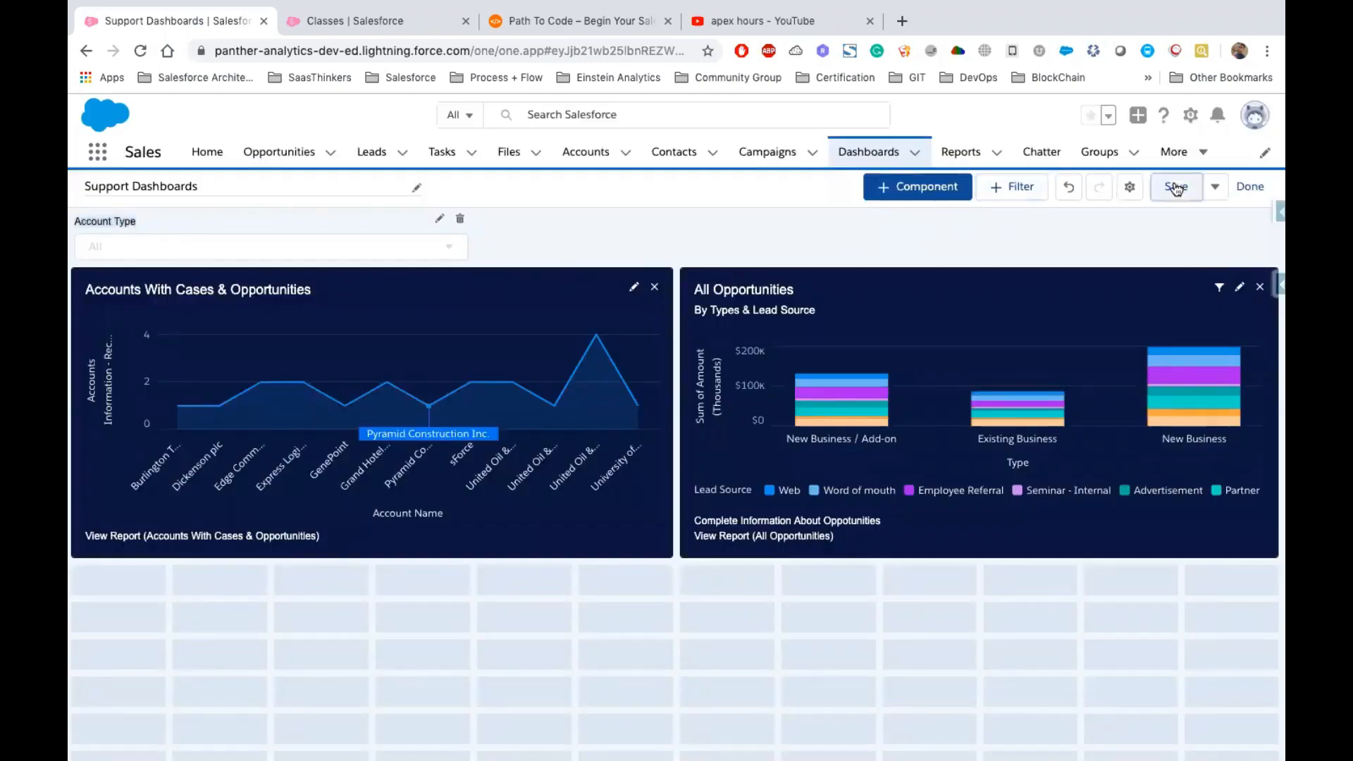
Finish editing and filter the dashboard by the Prospect, Customer - Direct, Customer account type value
click(1251, 187)
click(344, 302)
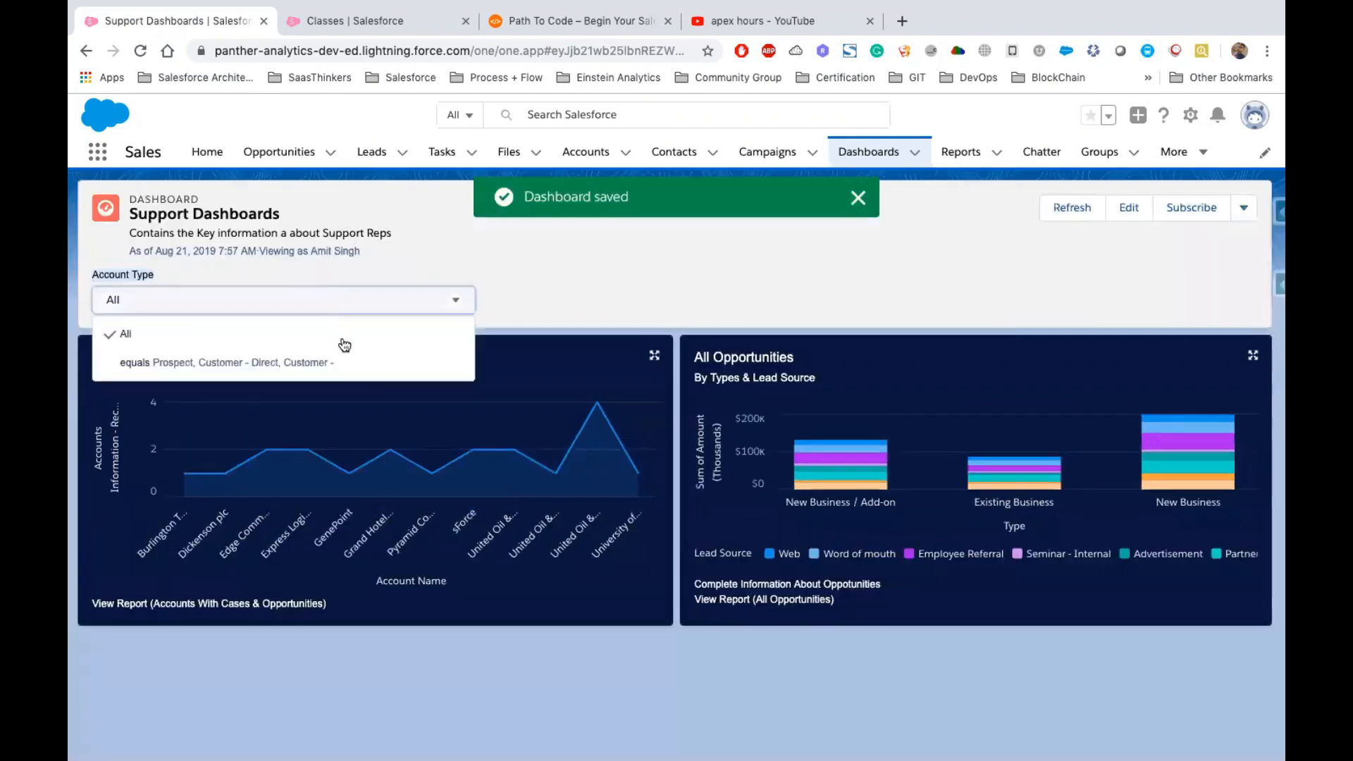
click(219, 361)
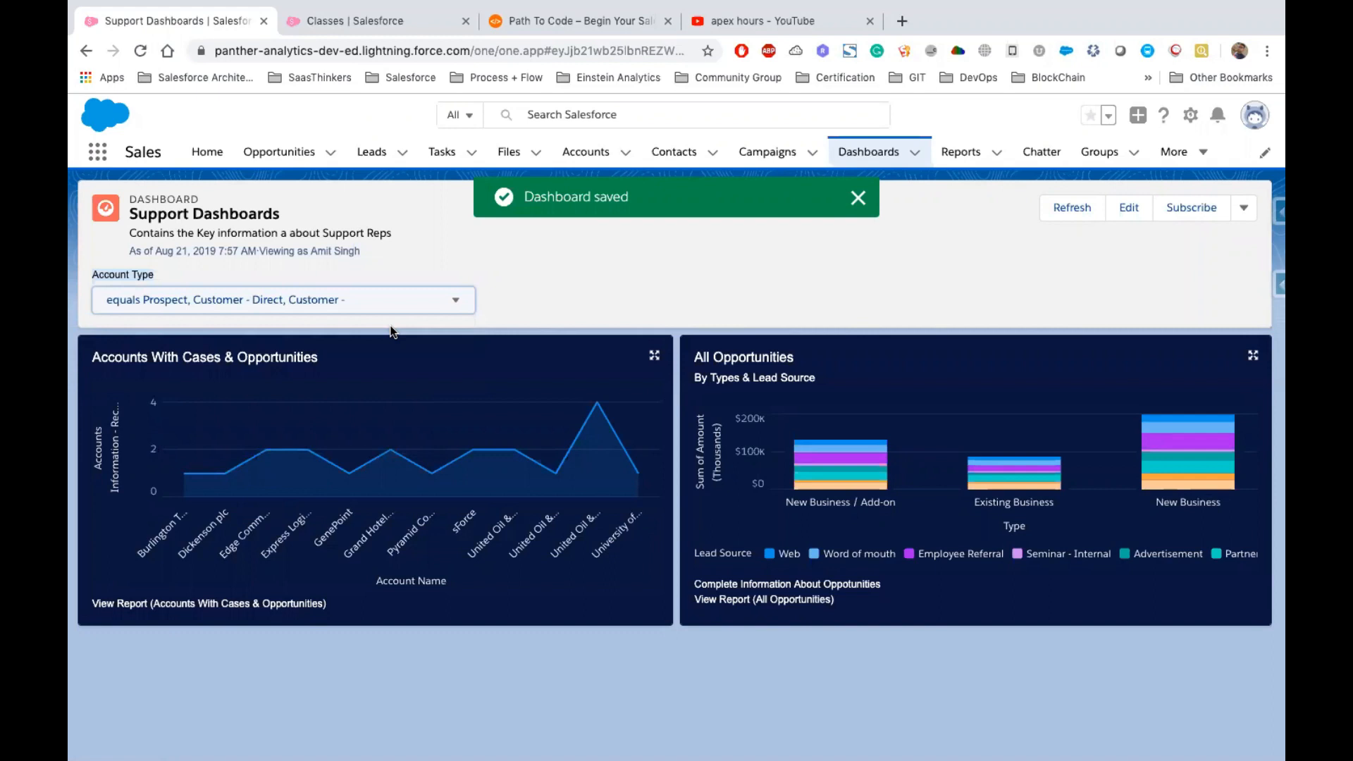
Reopen the dashboard for editing and change the Account Type filter's first value to Prospect only
click(1128, 209)
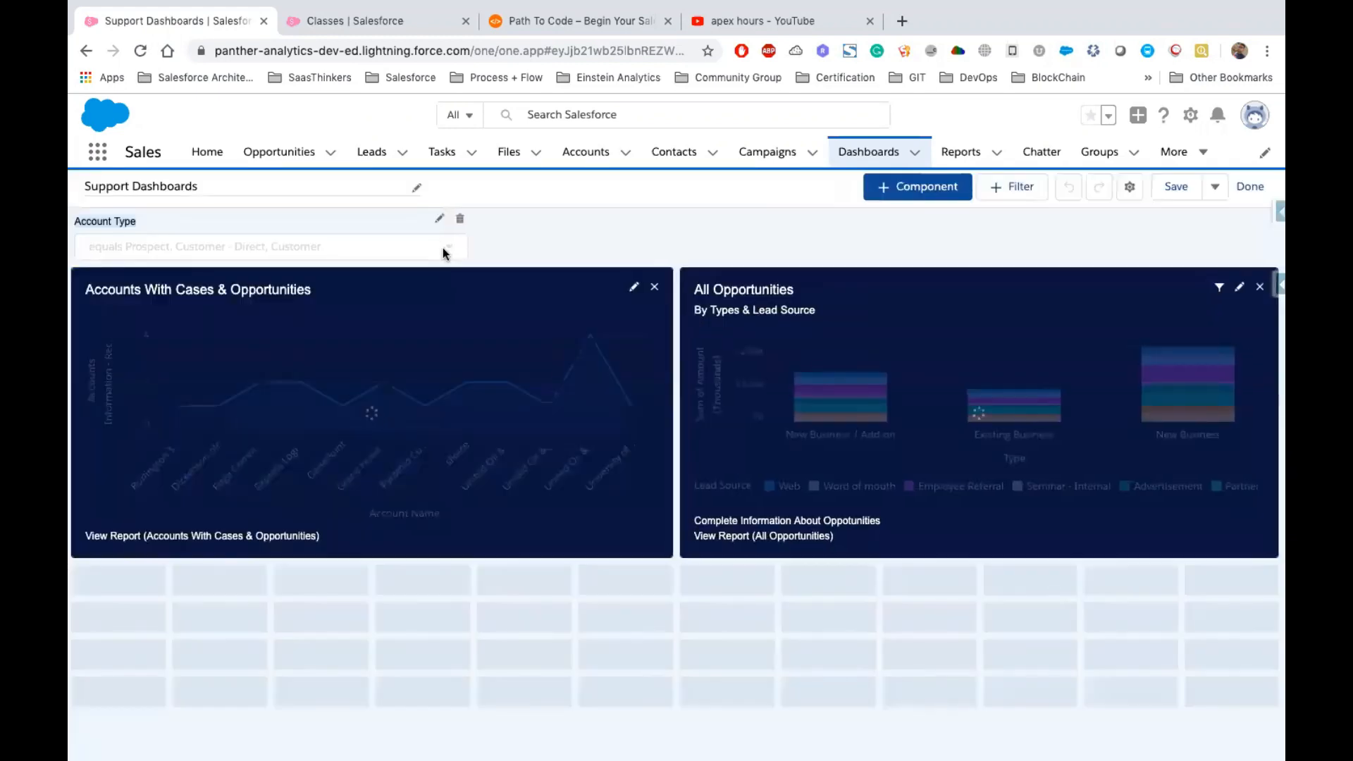
click(440, 220)
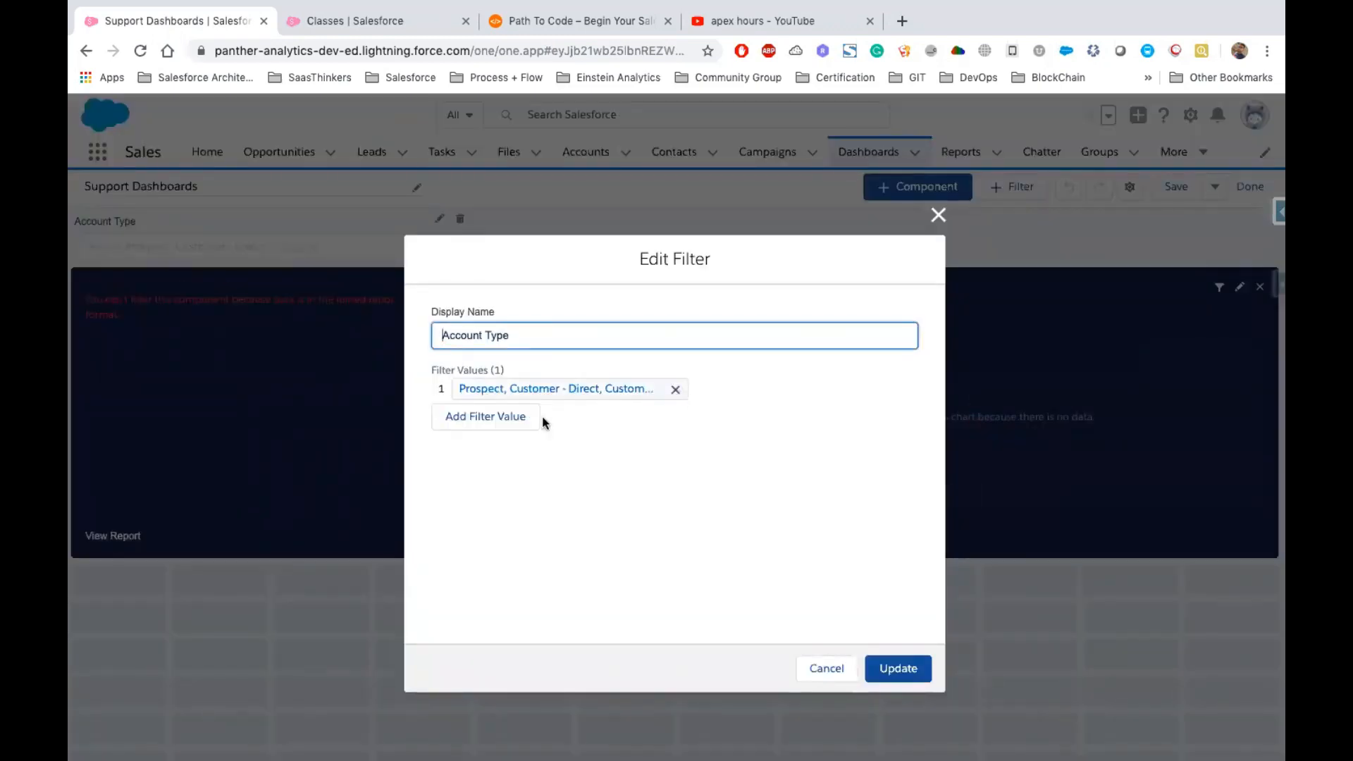
click(493, 416)
click(748, 392)
click(893, 569)
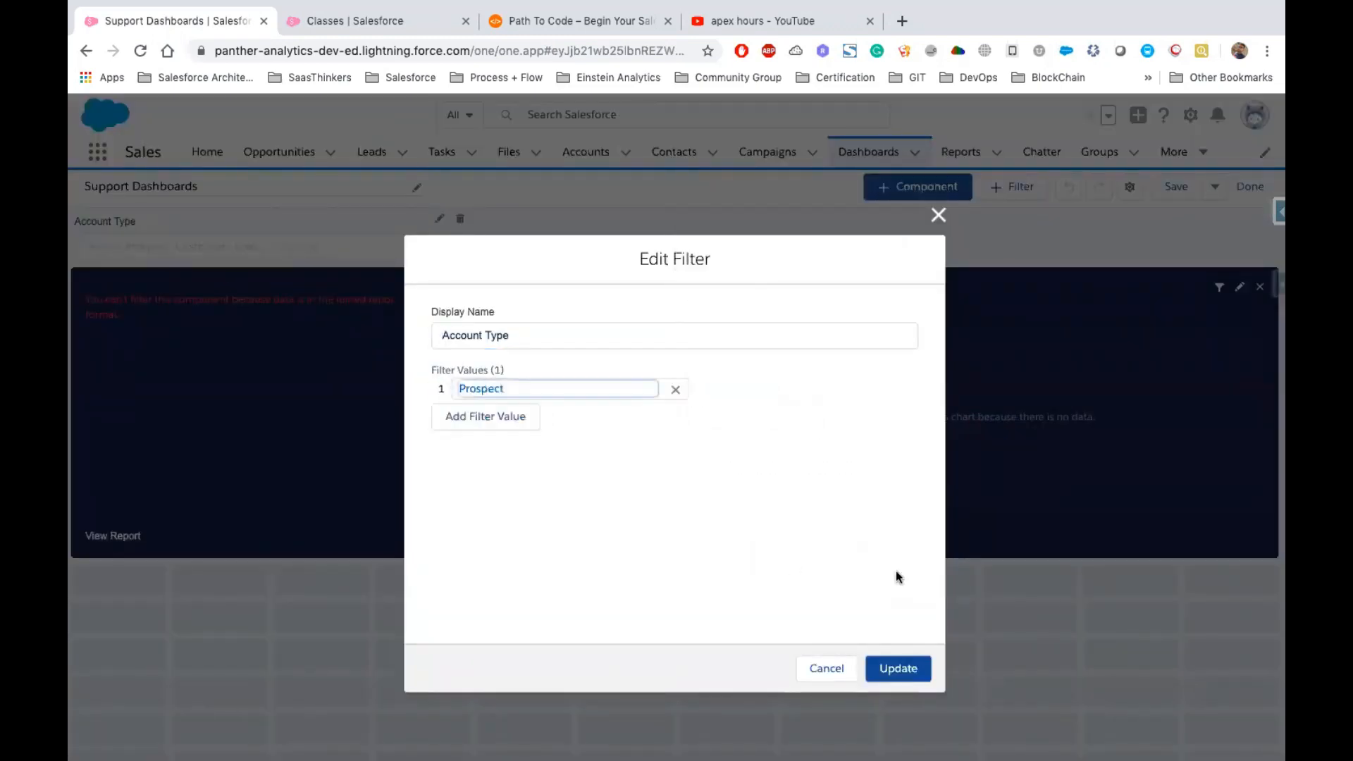
Add a second Account Type filter value equal to Customer - Direct
click(484, 423)
click(780, 444)
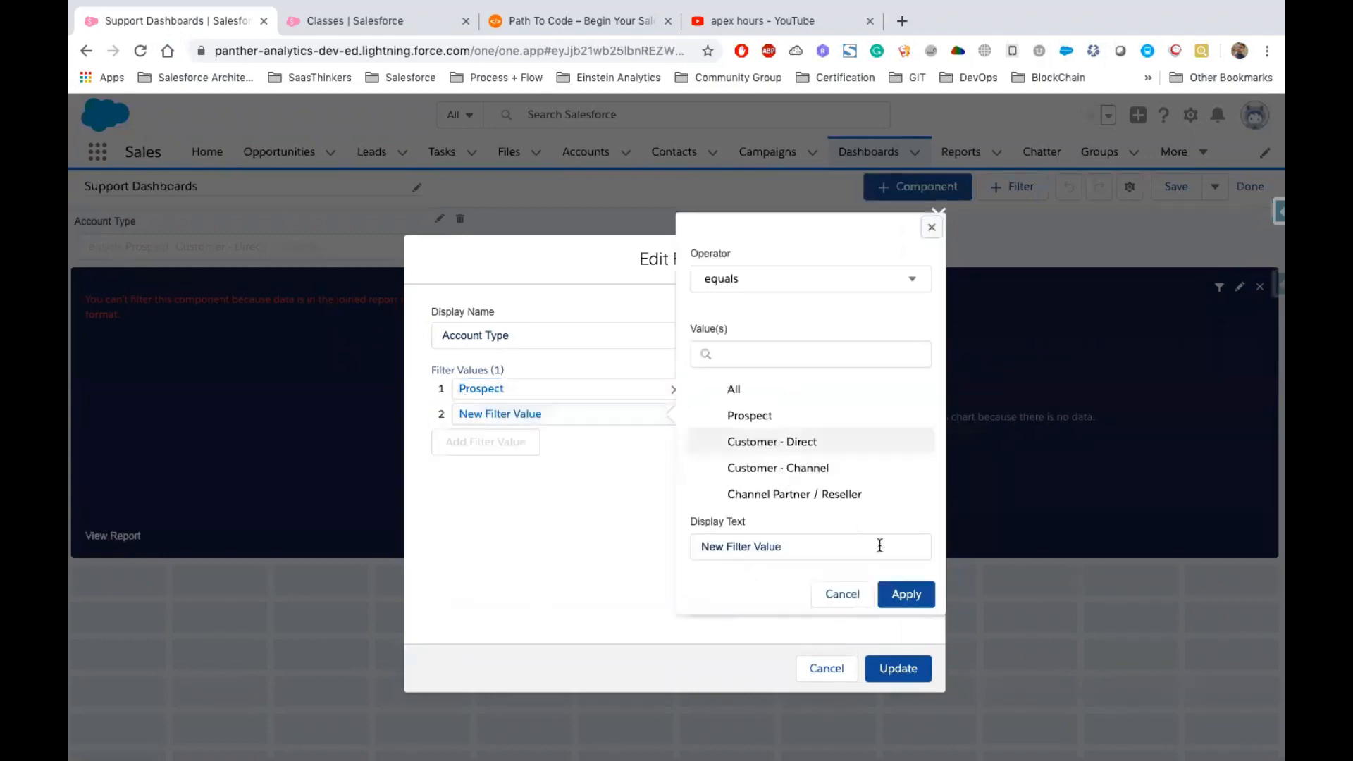
click(917, 593)
Add a third Account Type filter value equal to Customer - Channel and apply it
click(507, 451)
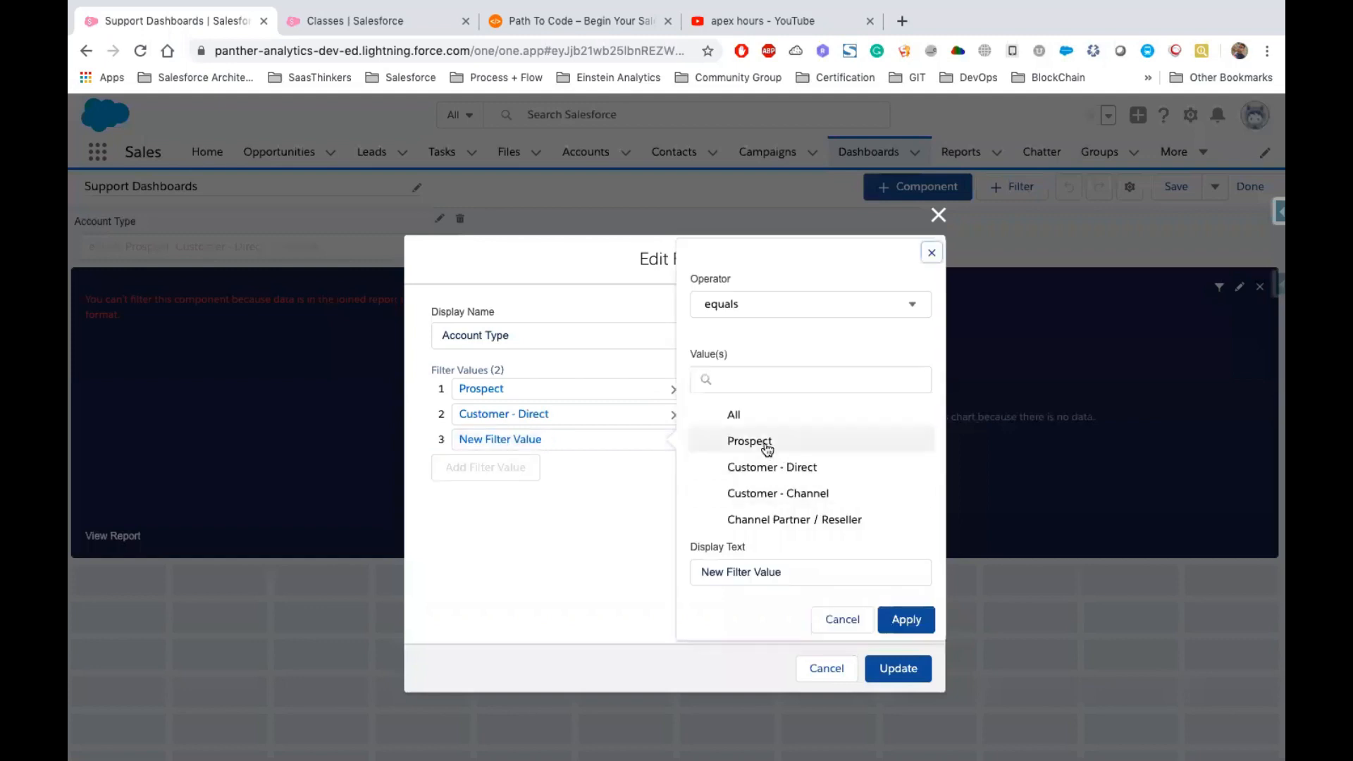
click(767, 445)
click(783, 494)
click(906, 619)
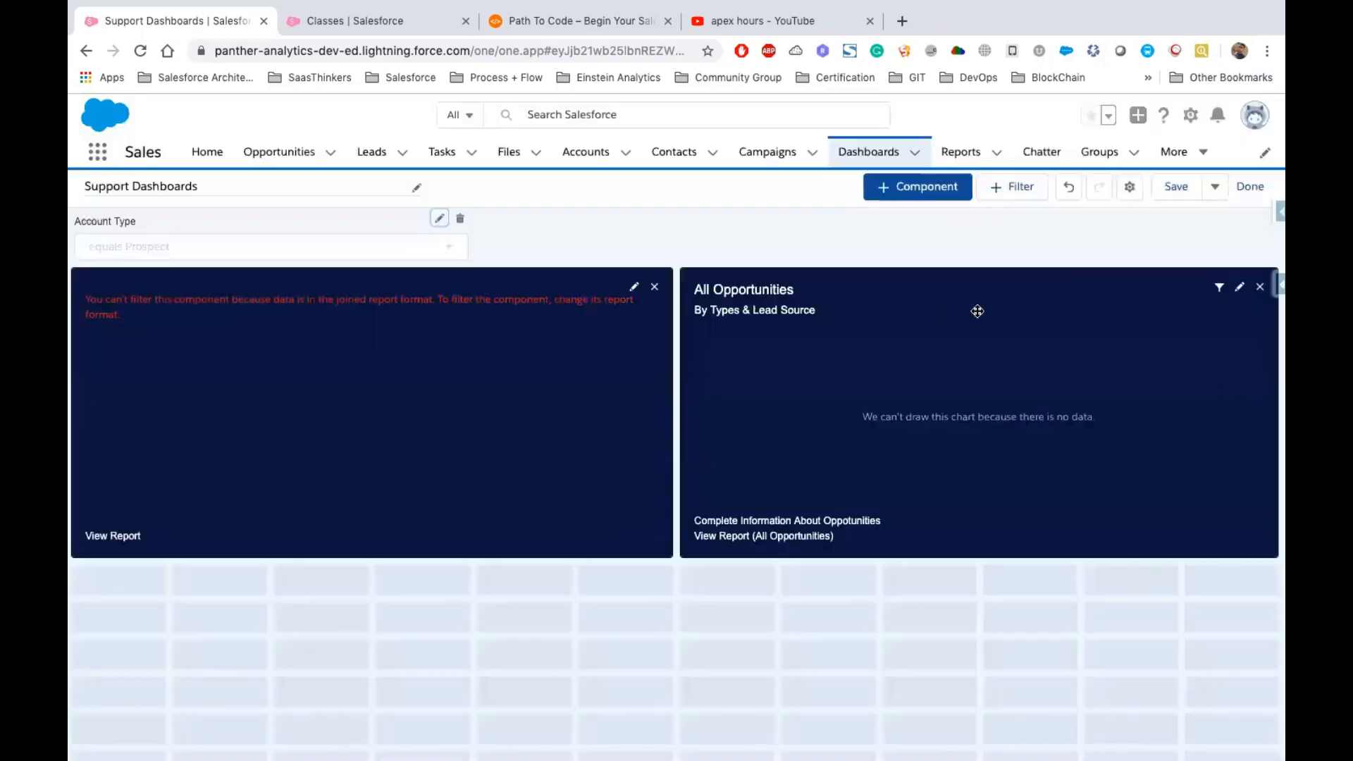
Save the dashboard changes and set the Account Type filter to All
click(1247, 189)
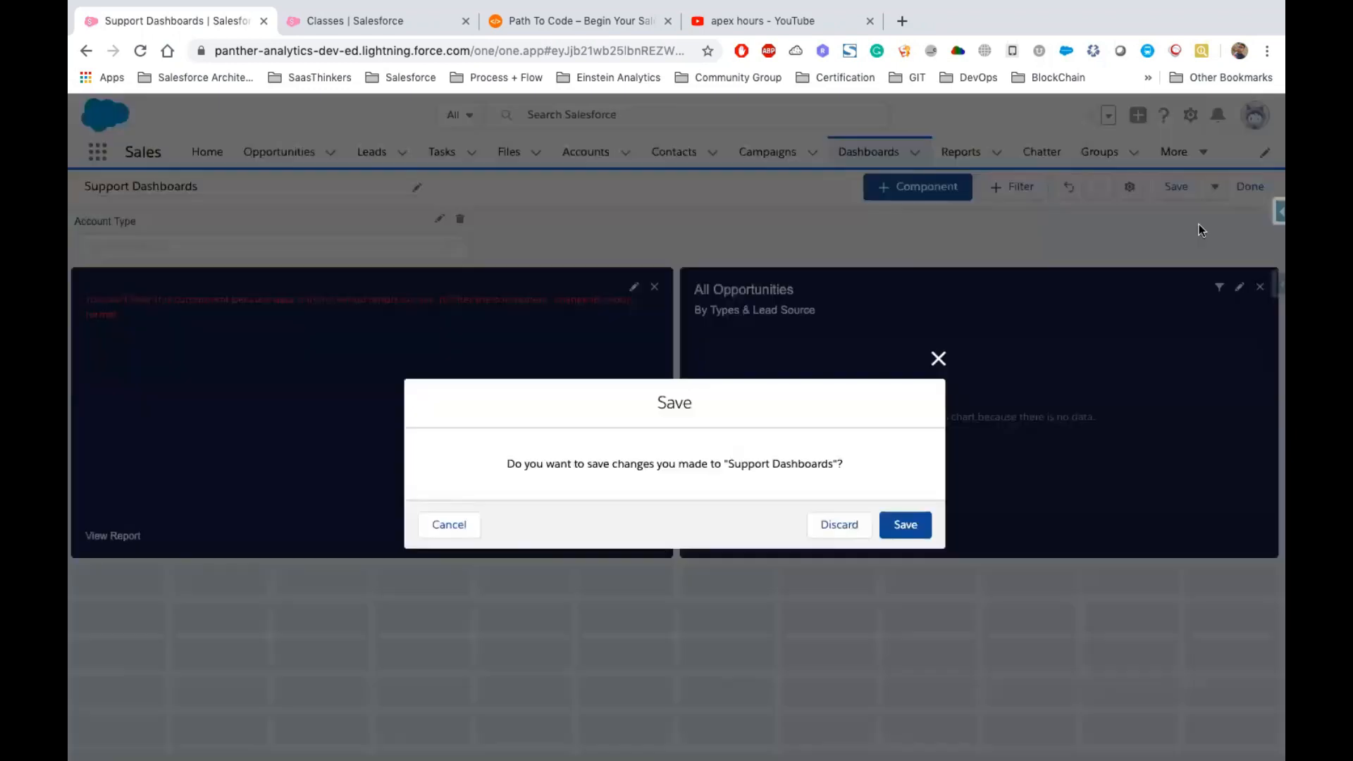
click(919, 527)
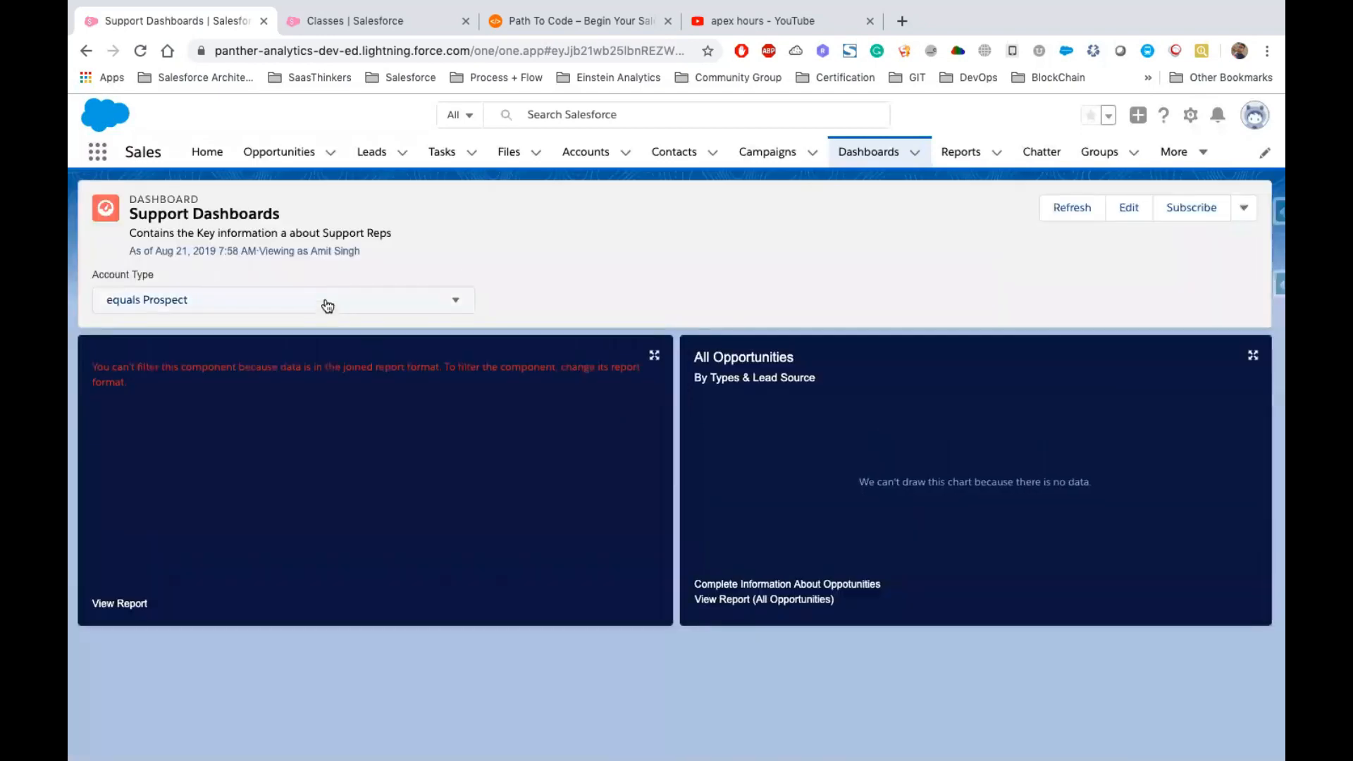
click(231, 301)
click(201, 329)
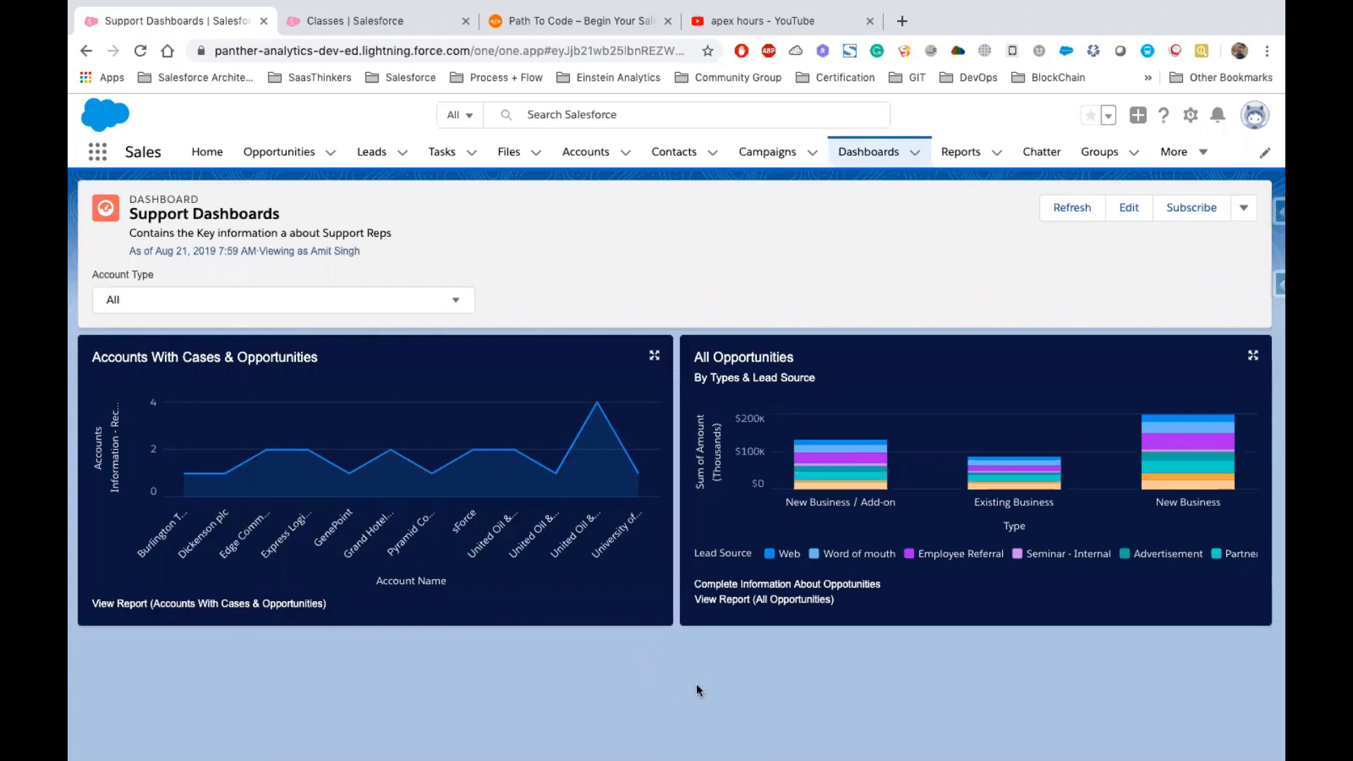
key(ctrl+Right)
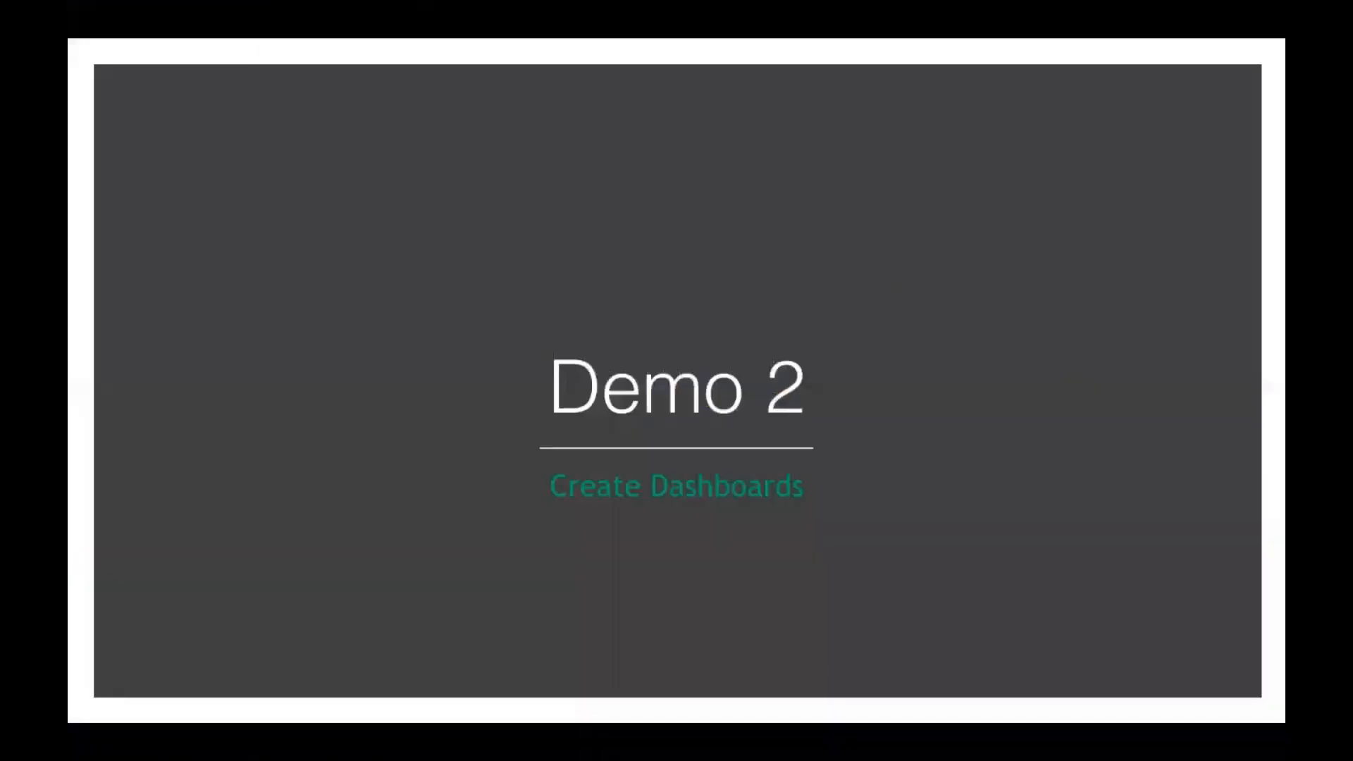
key(Right)
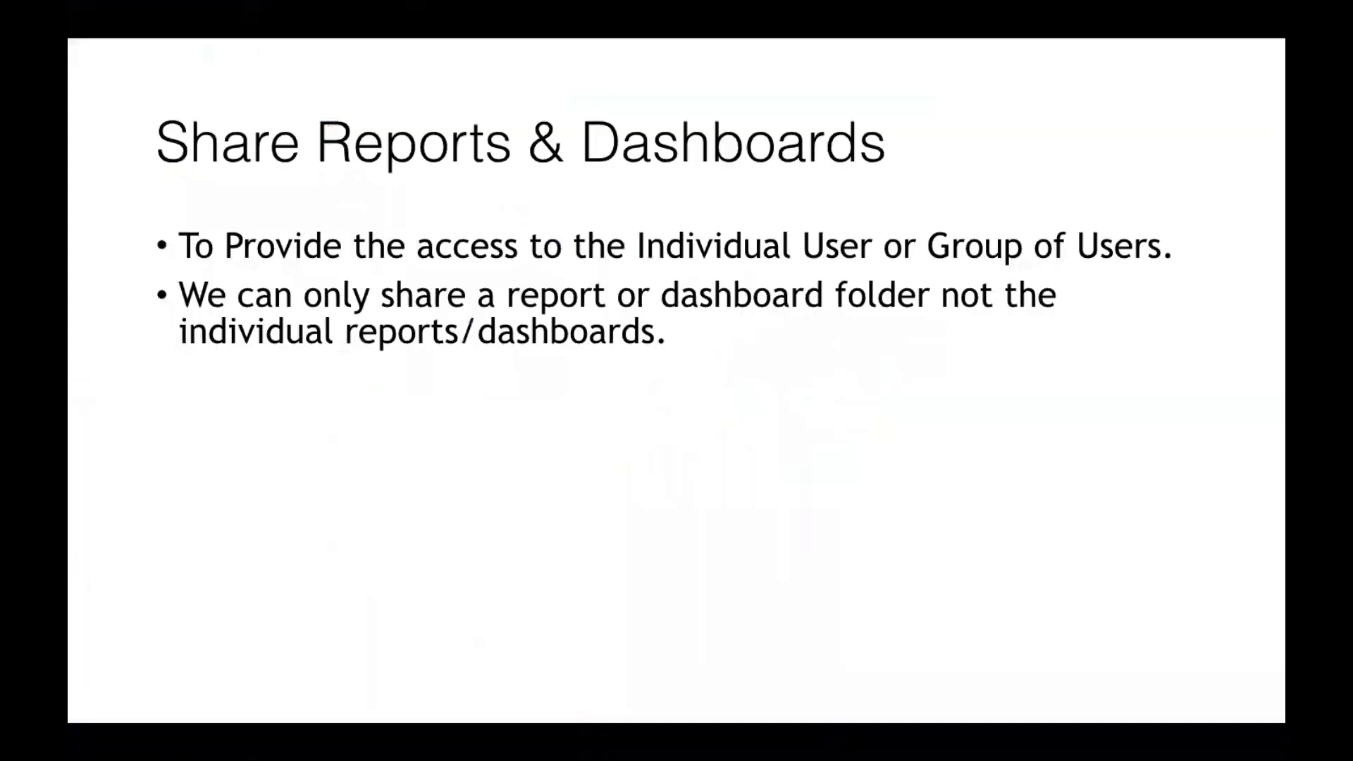
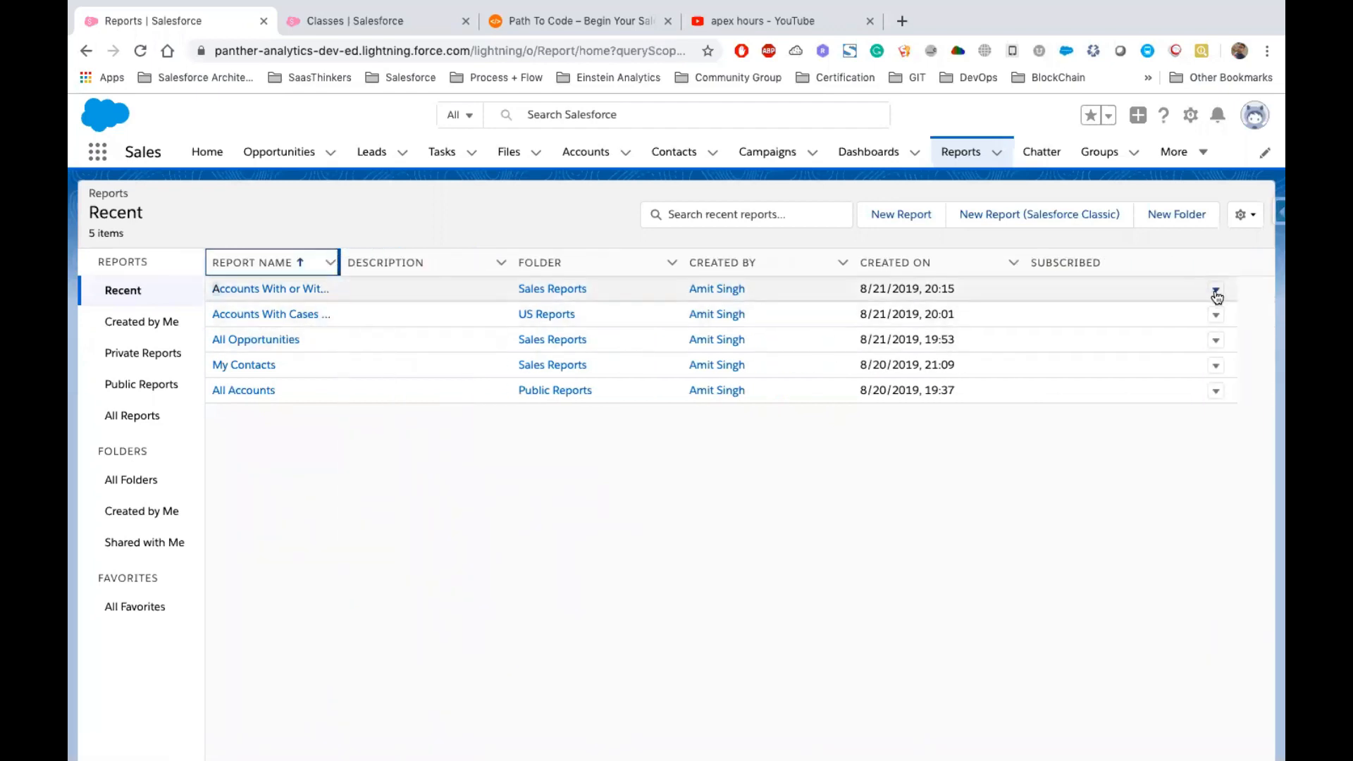
Open the Accounts With or Without Contacts report's subscription settings, review them, and close without saving
click(294, 290)
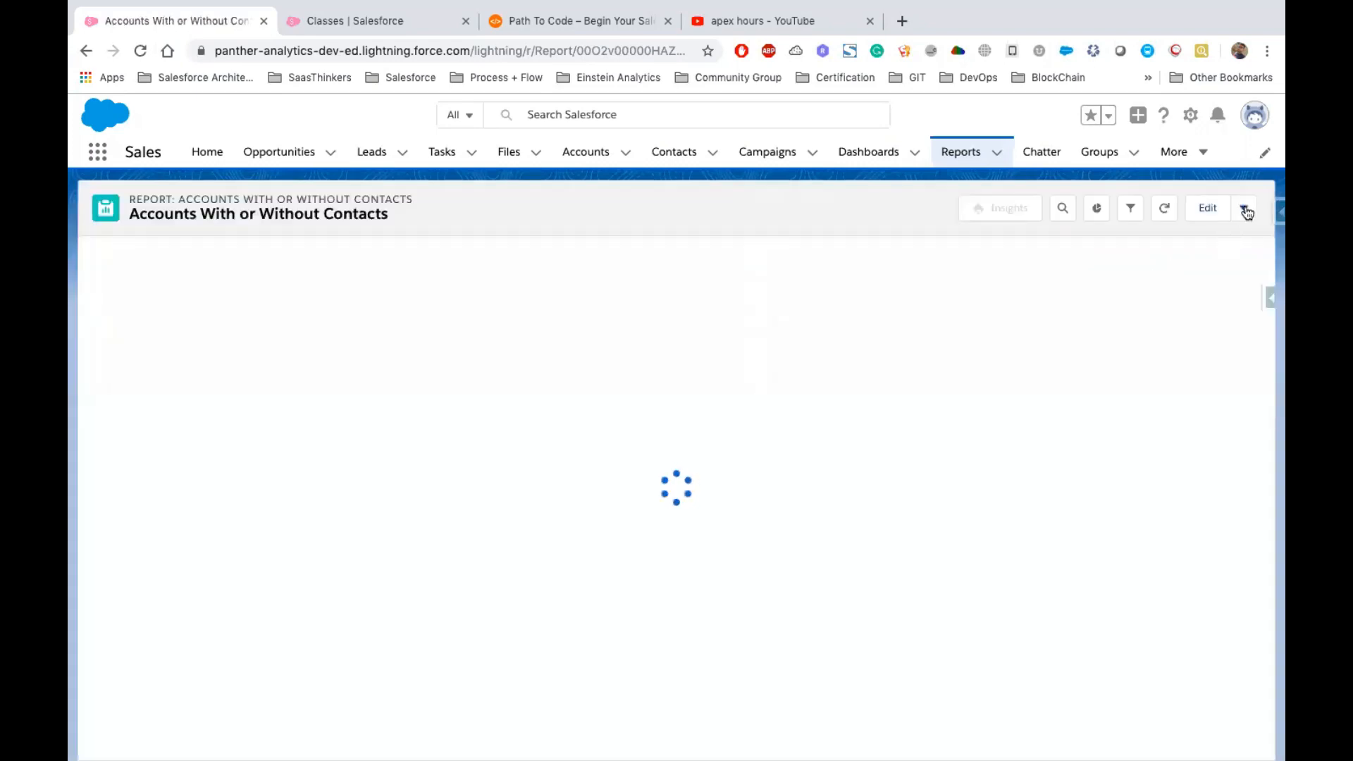
click(1245, 210)
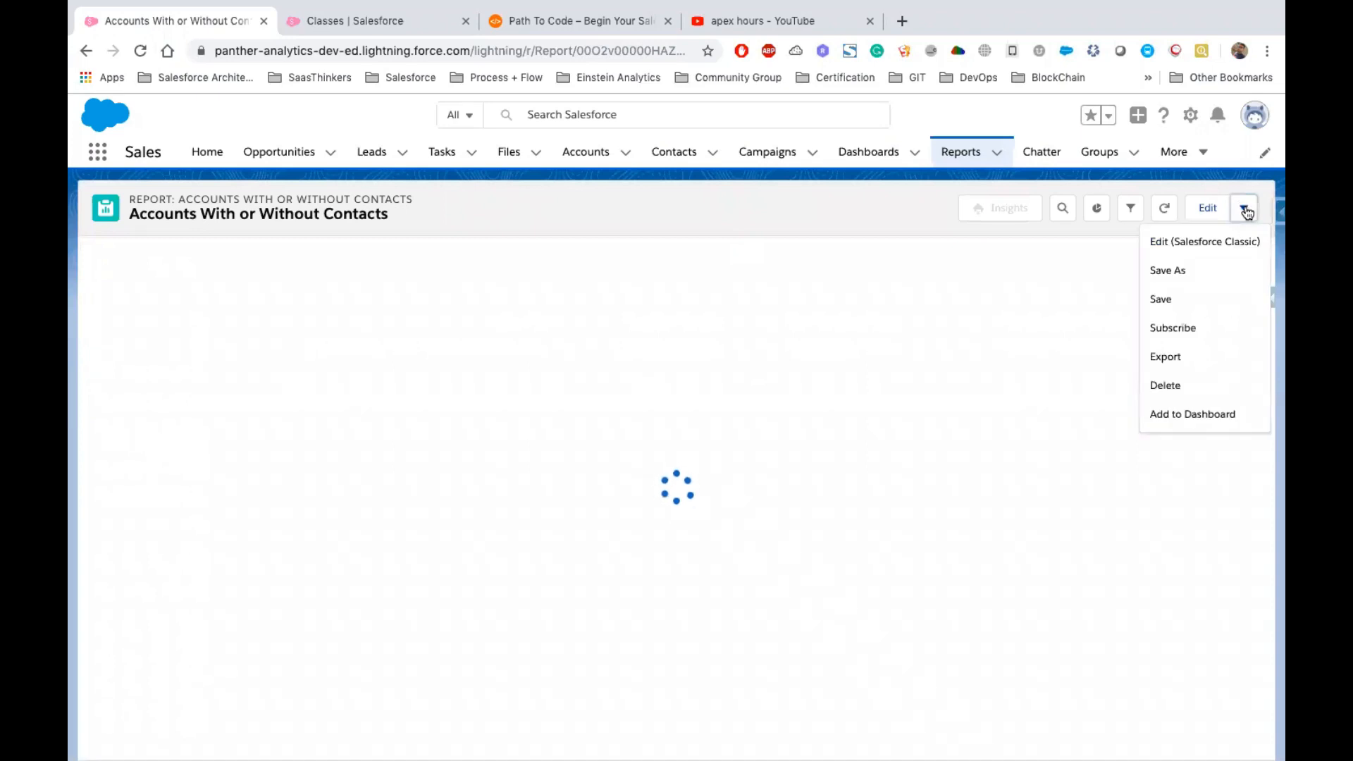
click(1181, 329)
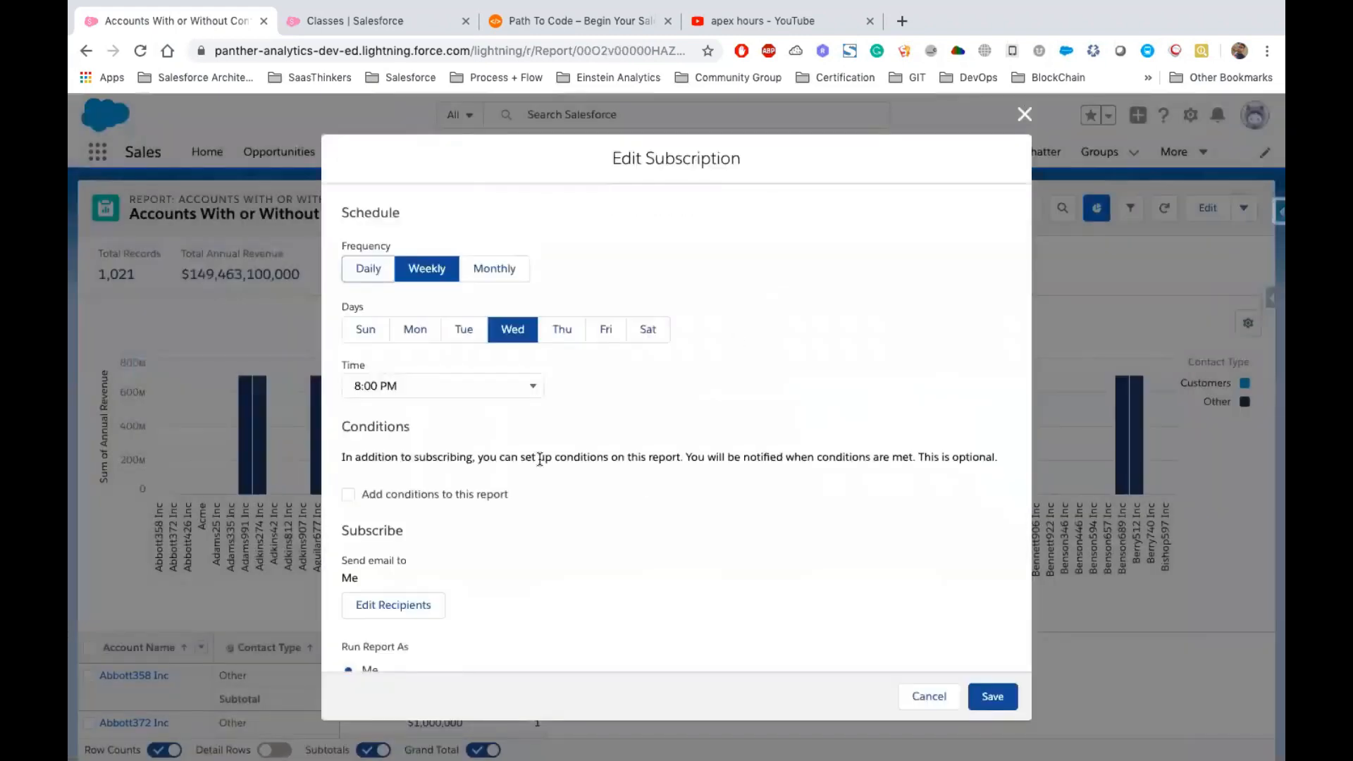
scroll(540, 460, down, 2)
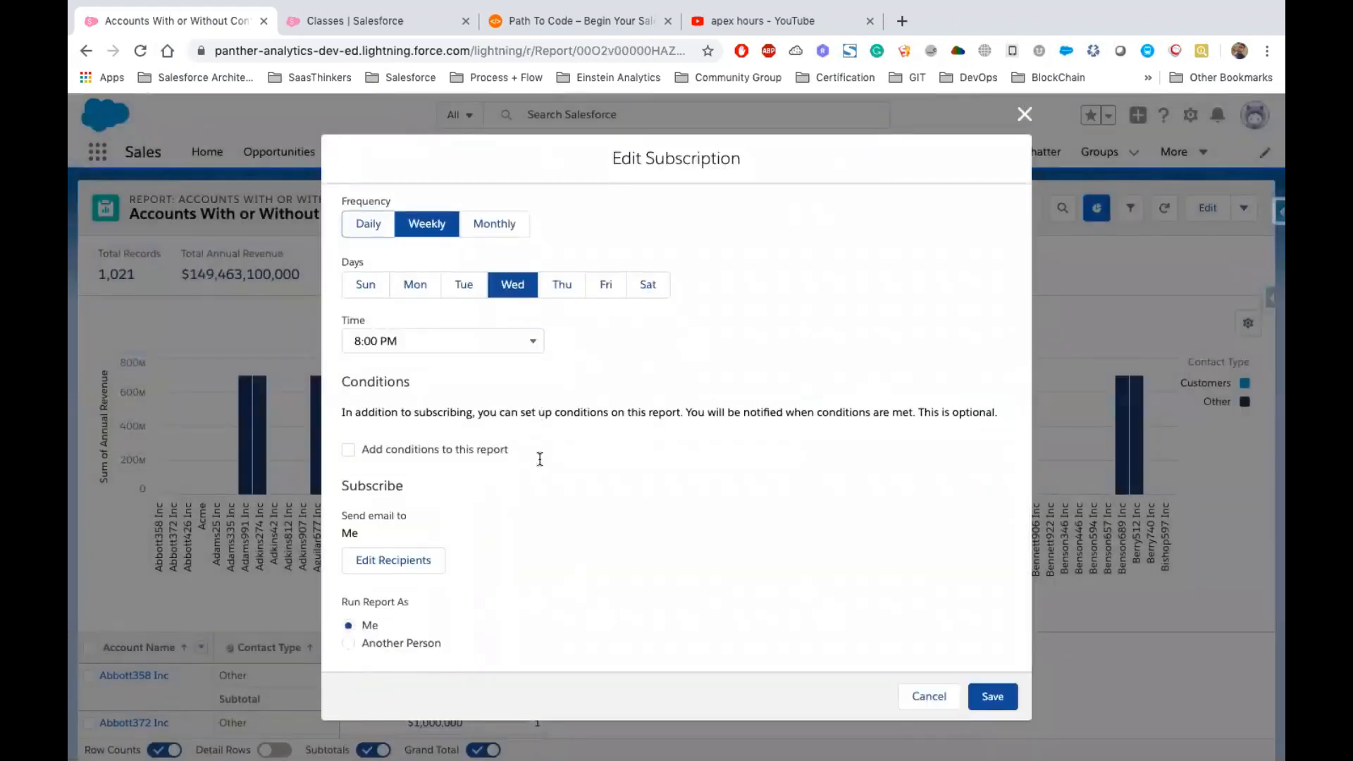
scroll(540, 459, up, 2)
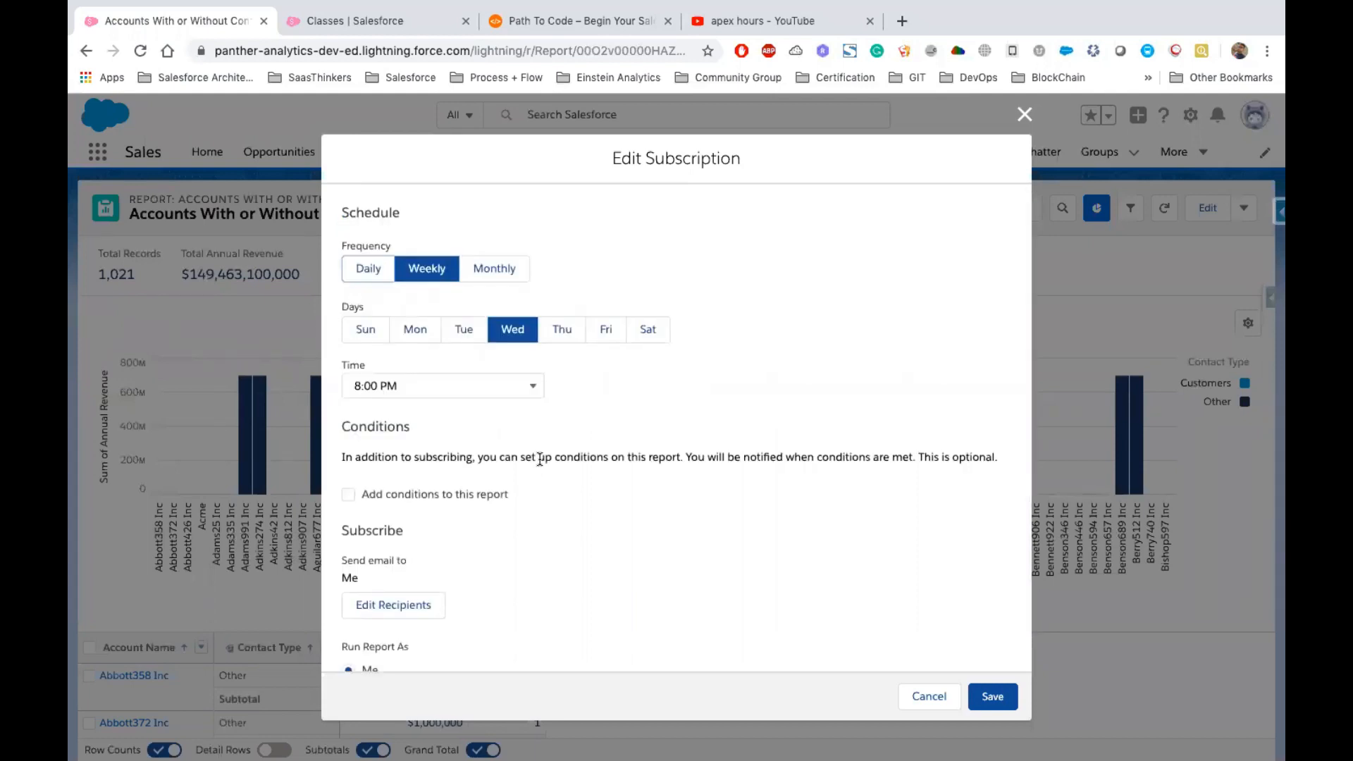
scroll(540, 459, down, 2)
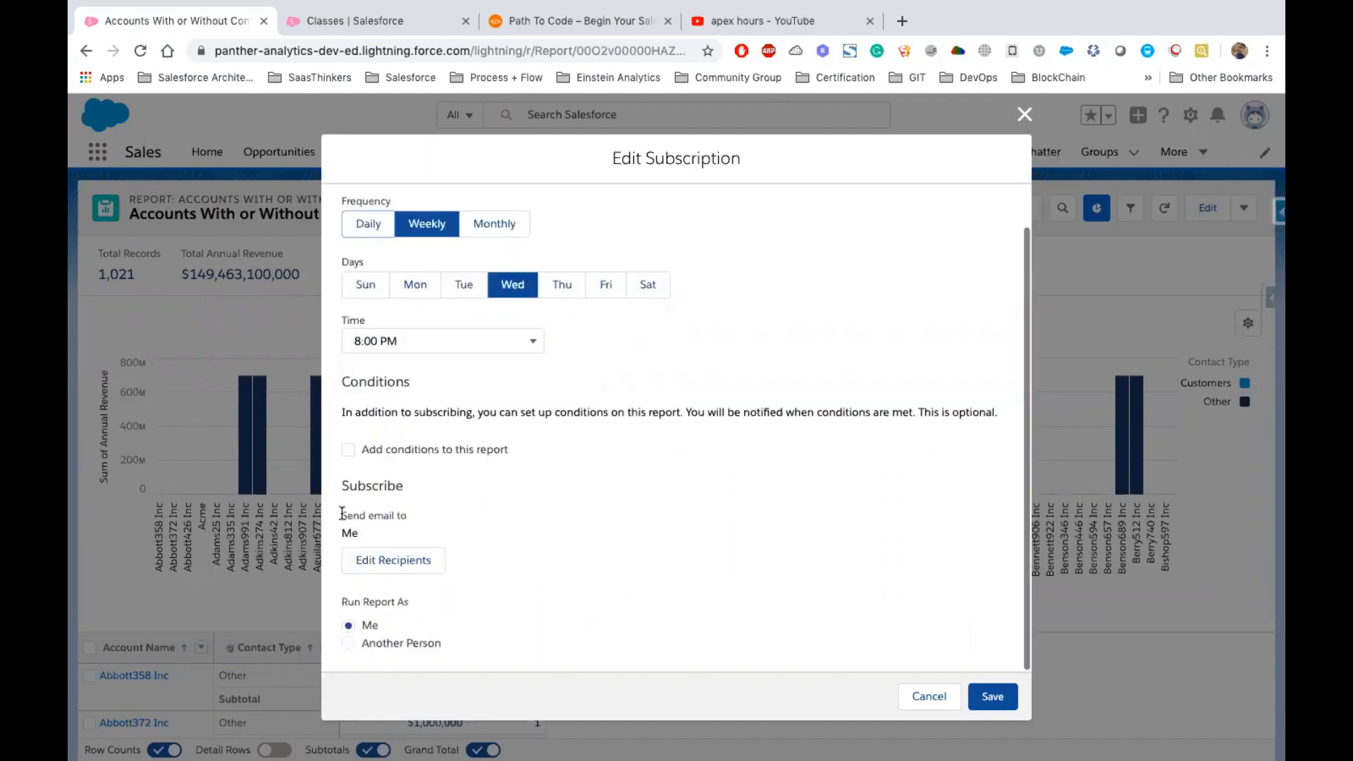
drag(342, 514, 396, 516)
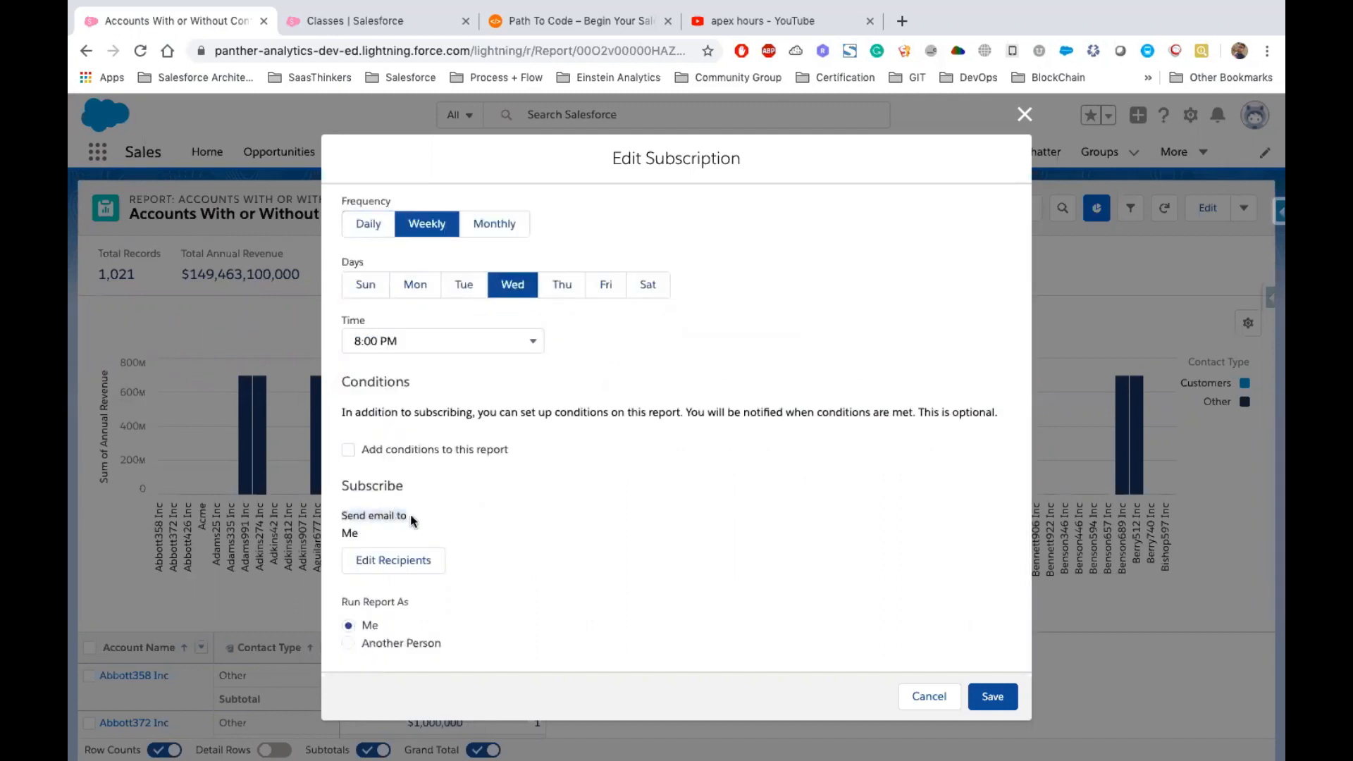
click(349, 529)
click(1025, 115)
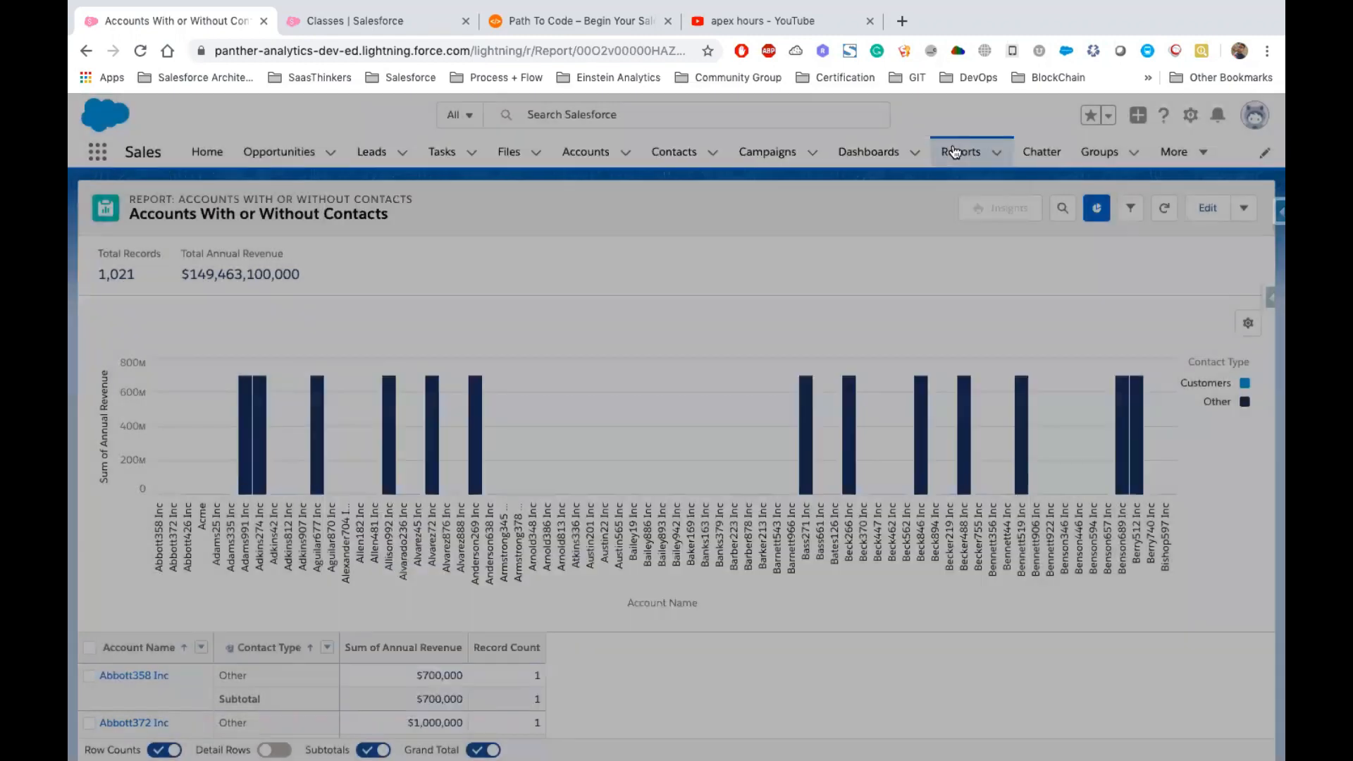
Open sharing for the Sales Reports folder and choose to share it with Users
click(954, 152)
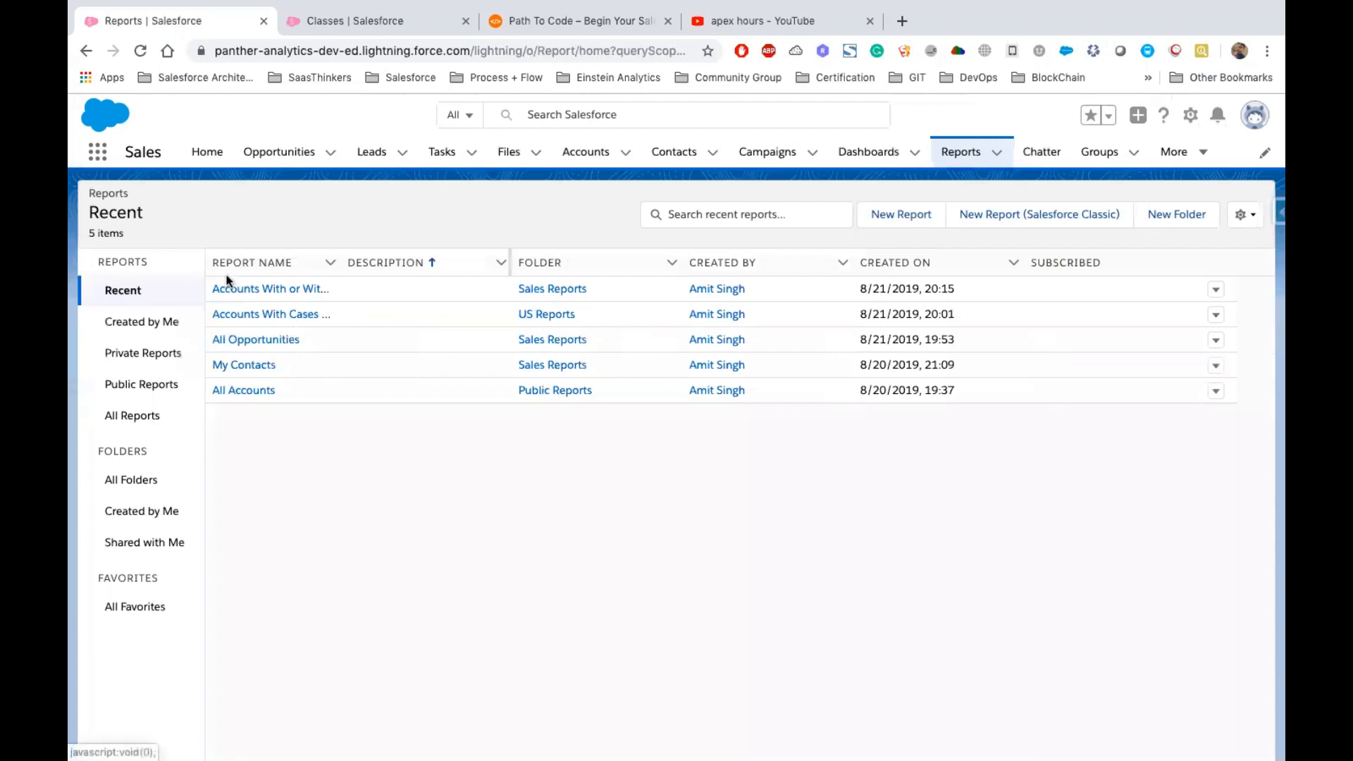
click(528, 288)
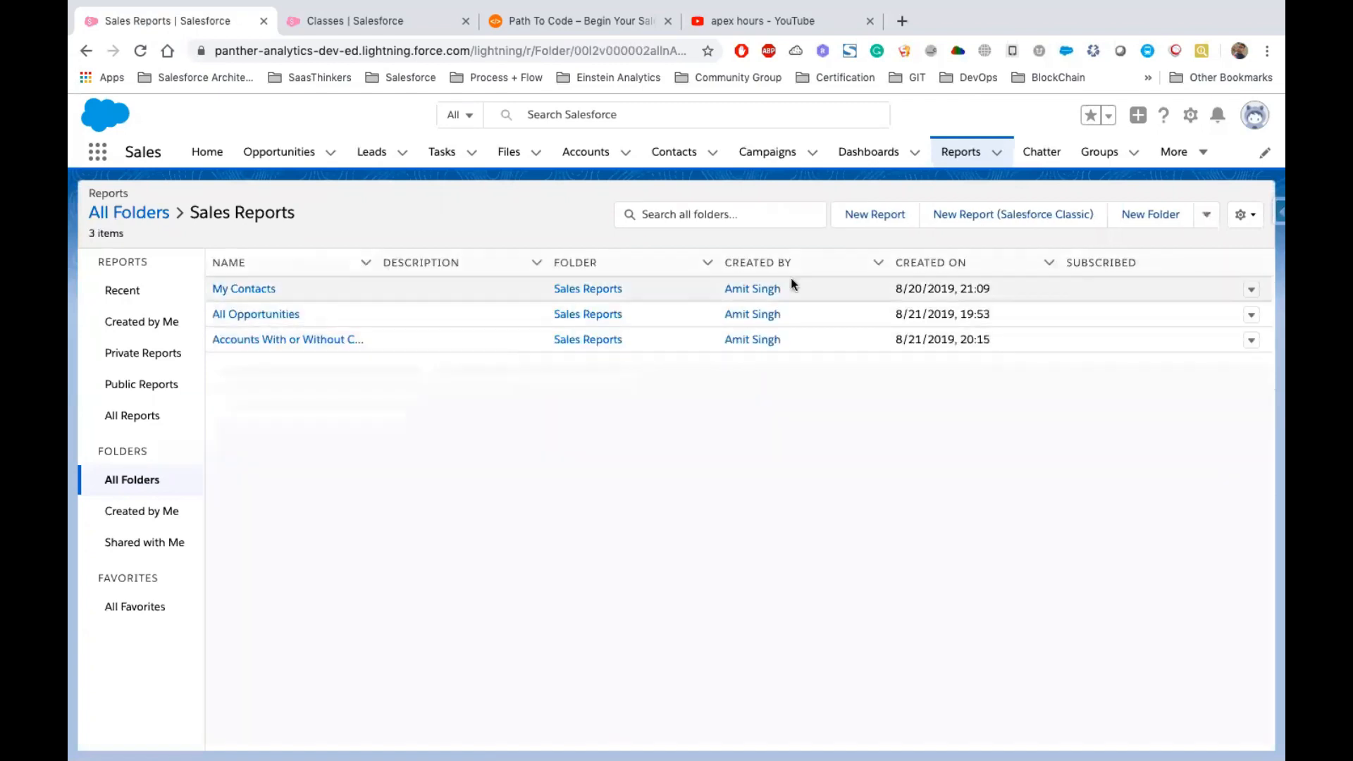
triple_click(190, 213)
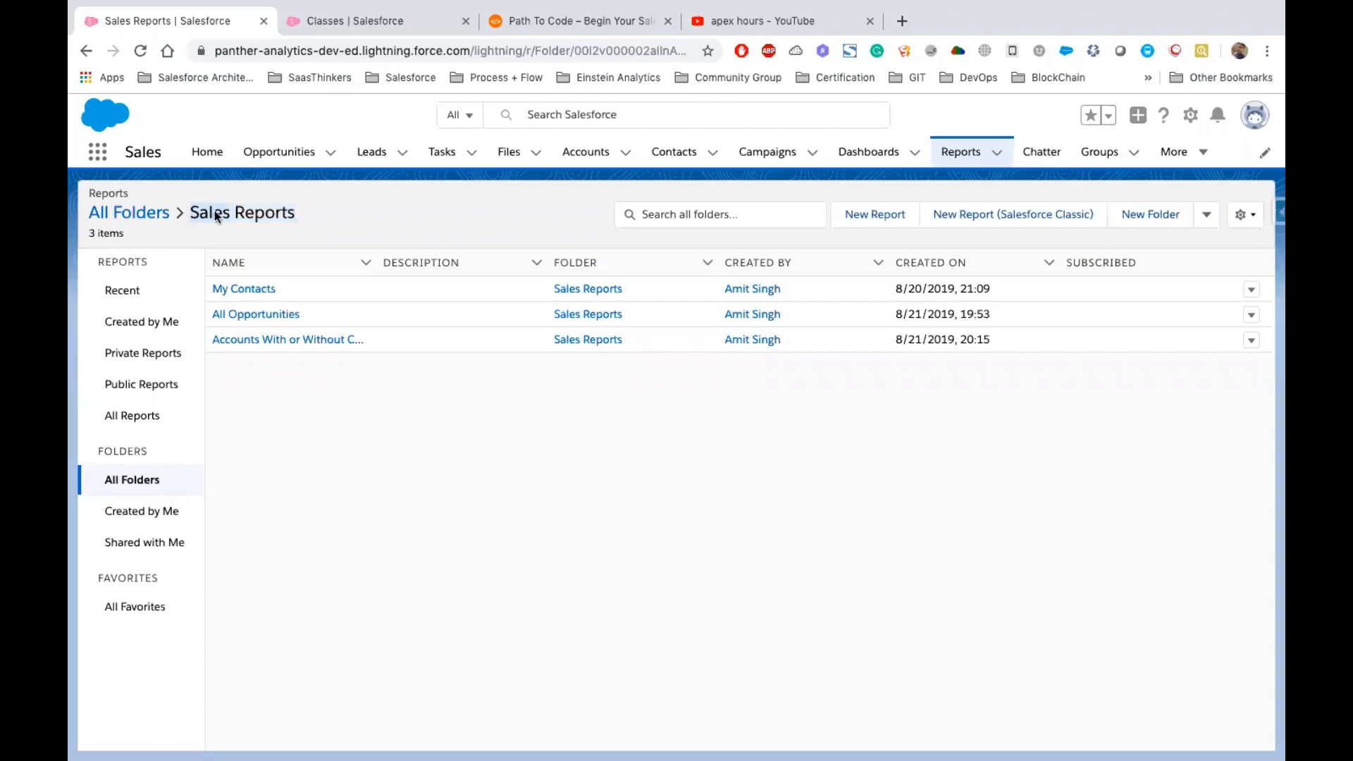
click(1207, 215)
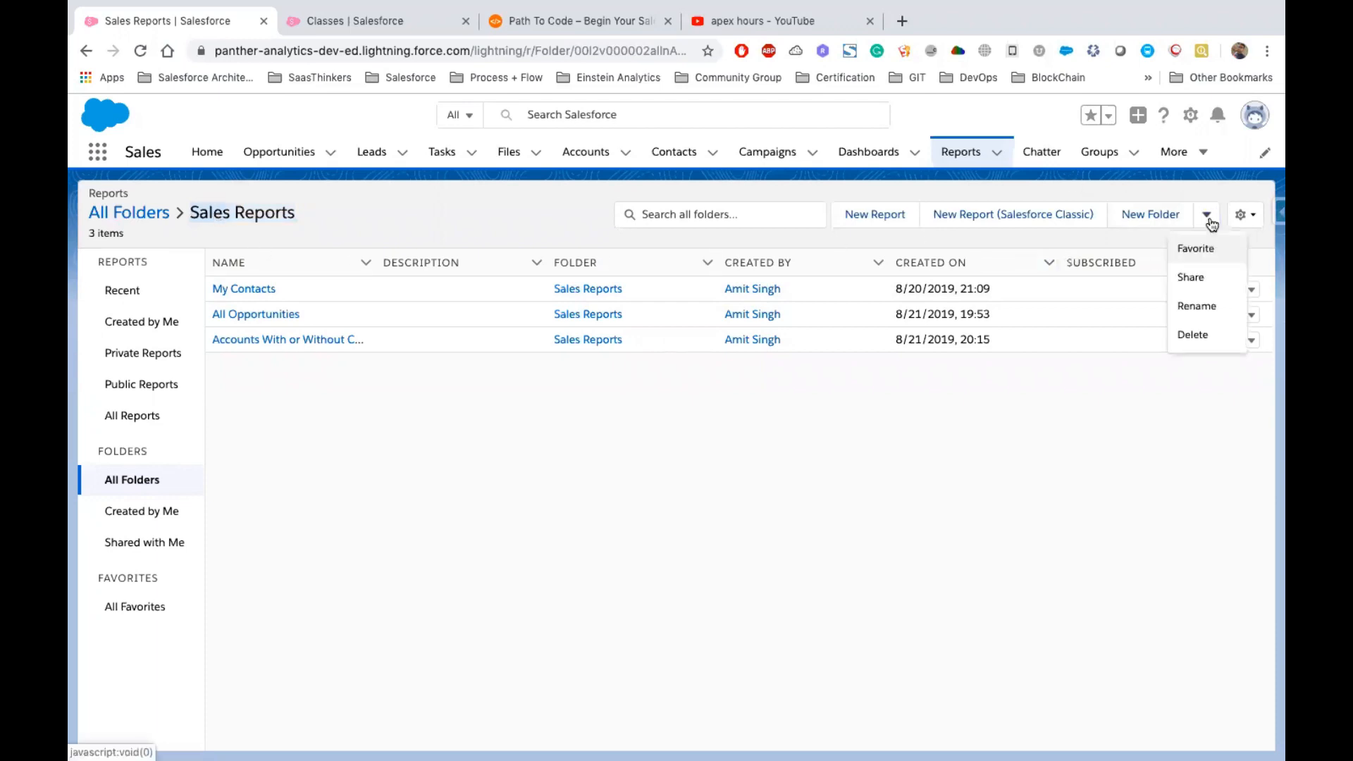
click(1197, 278)
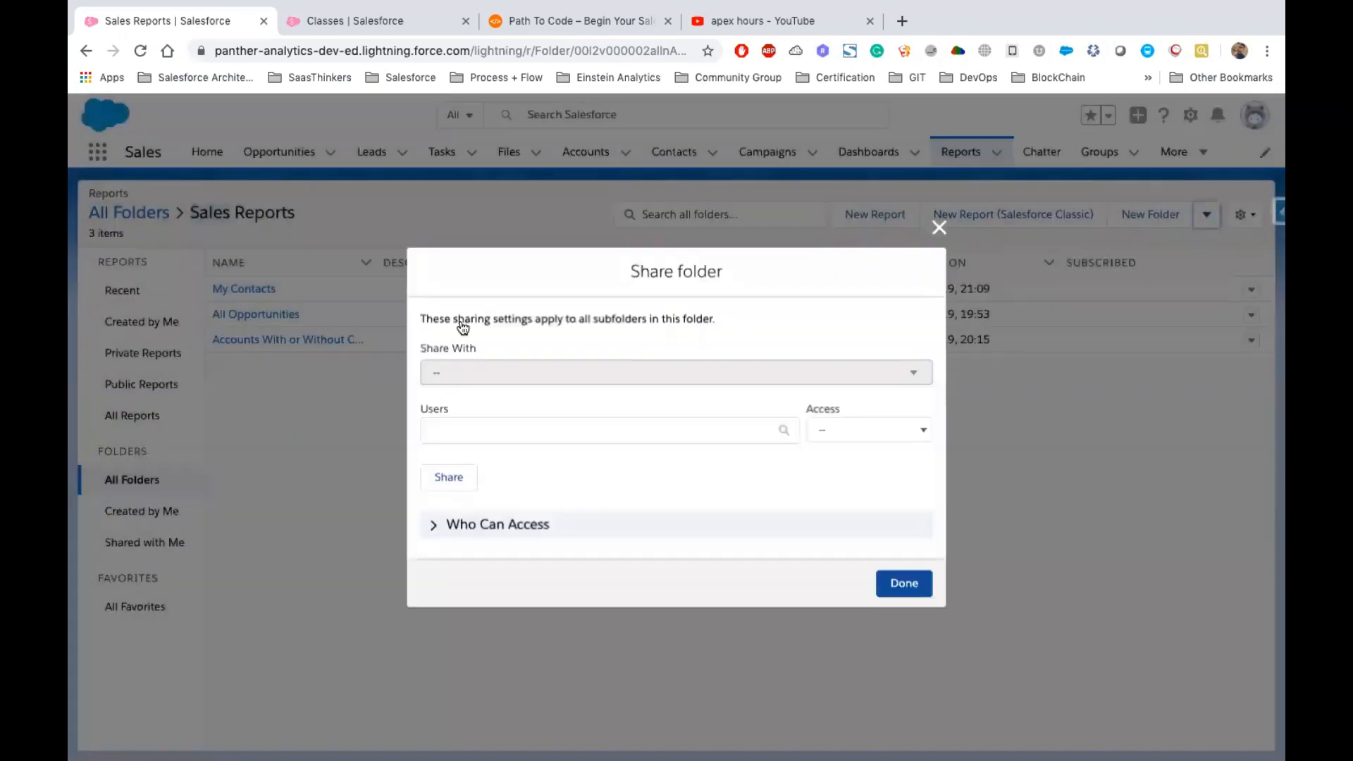
click(532, 331)
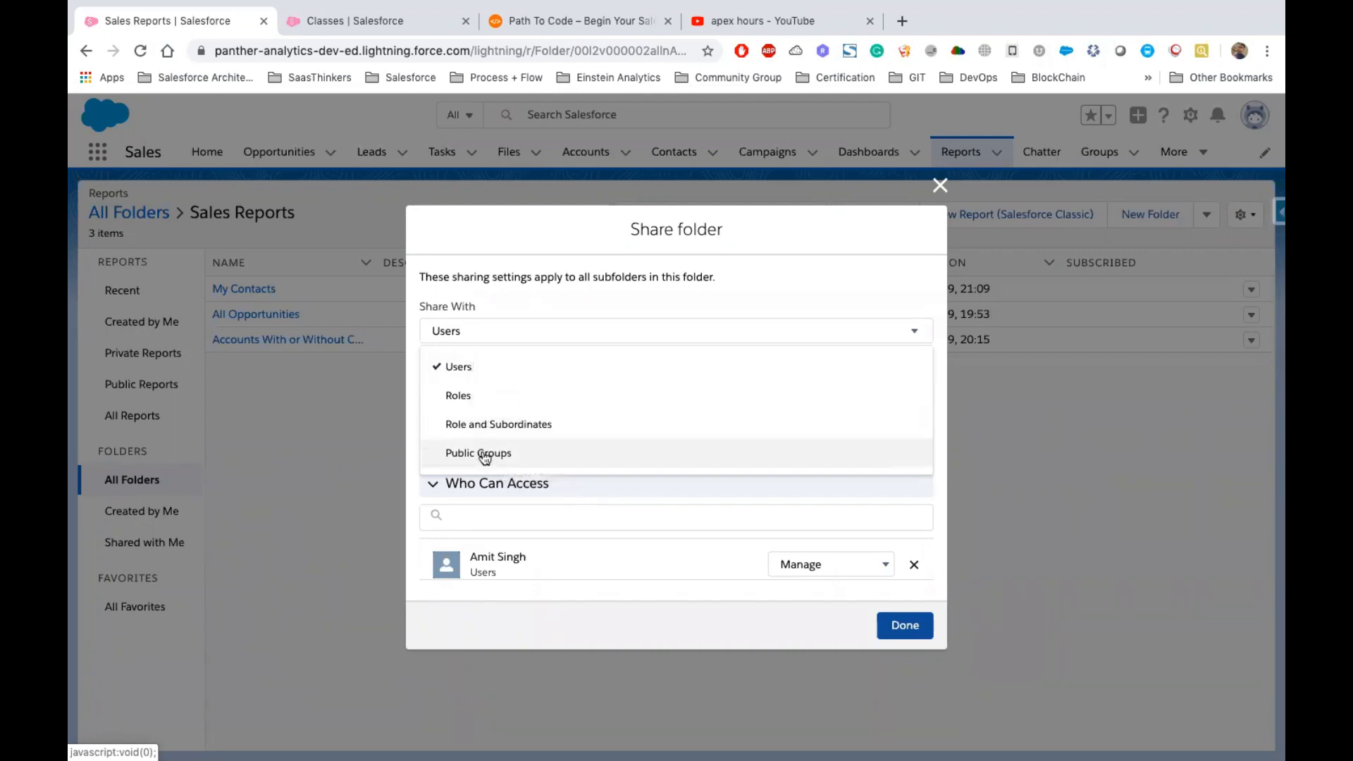
click(456, 372)
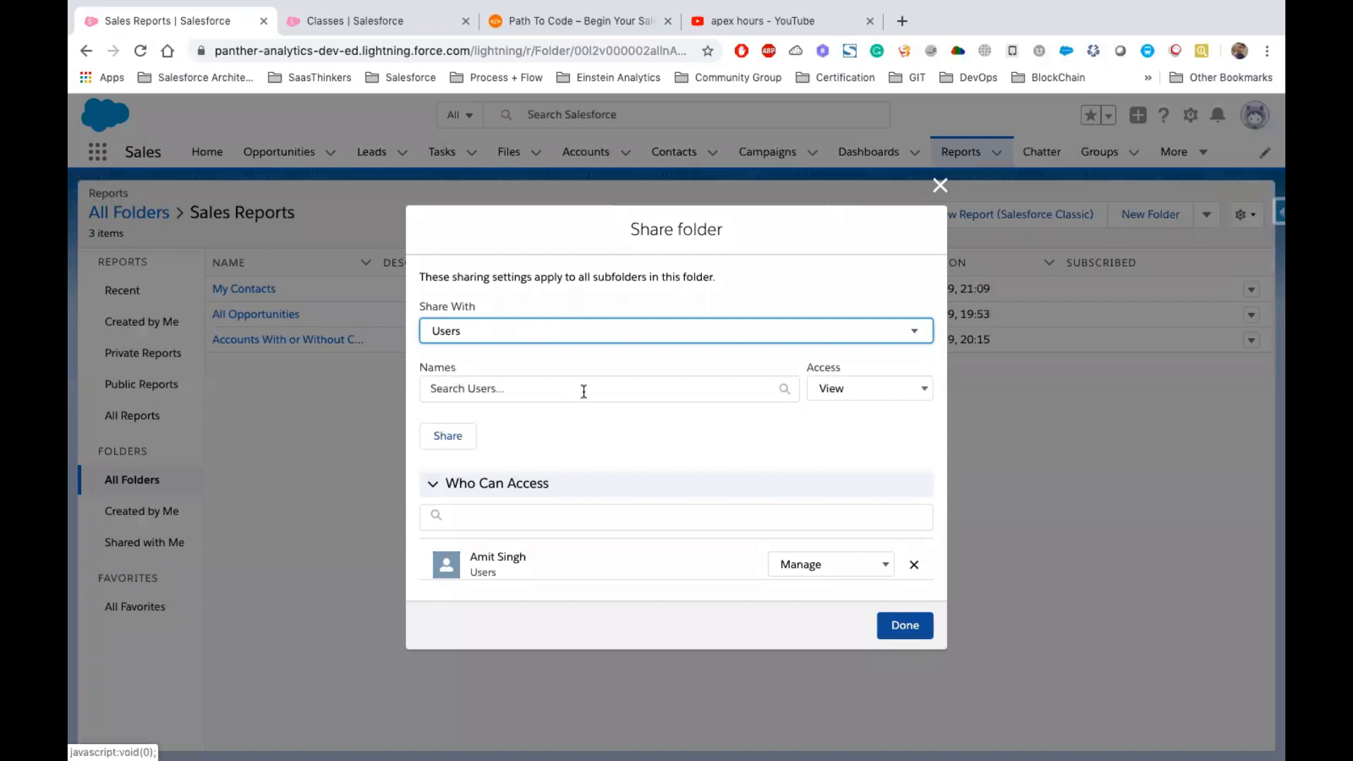
Add a named user and Integration User to the folder's share list
click(510, 386)
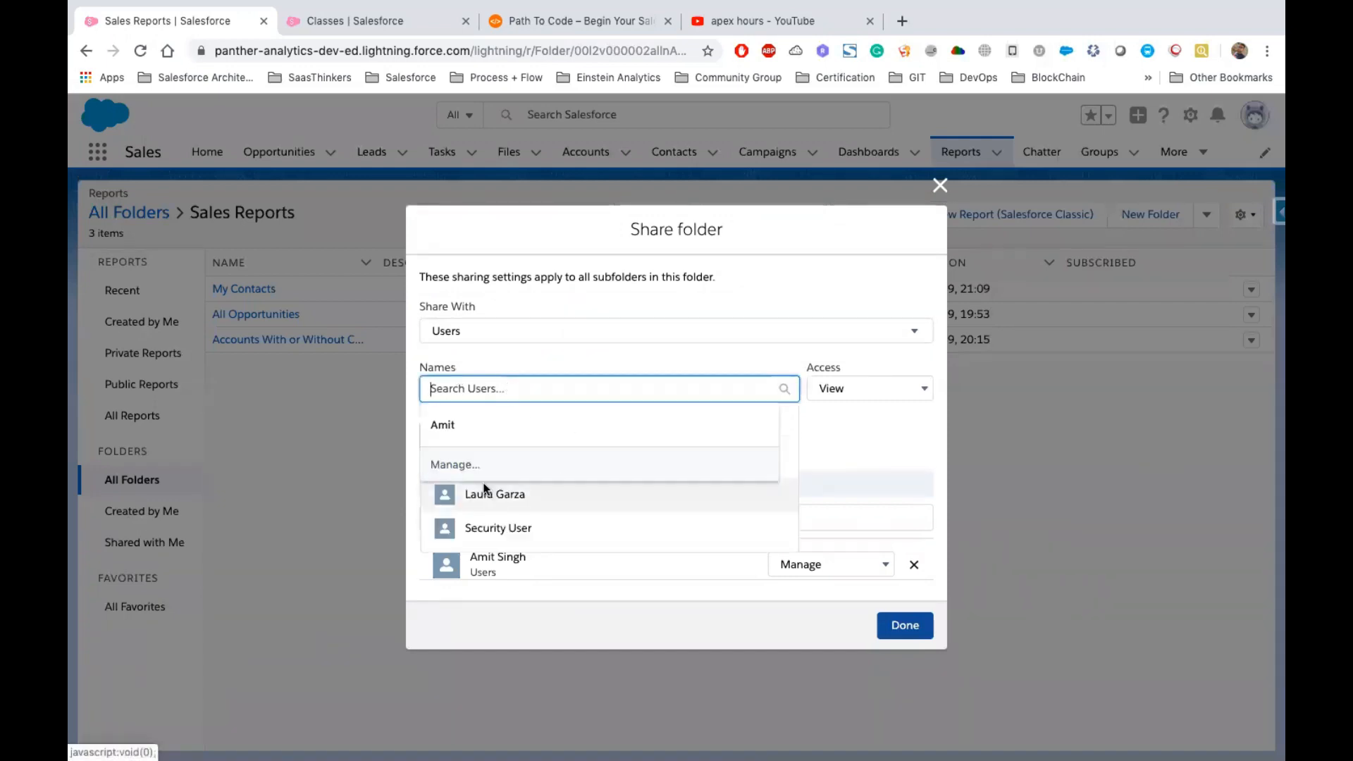
click(484, 491)
click(827, 450)
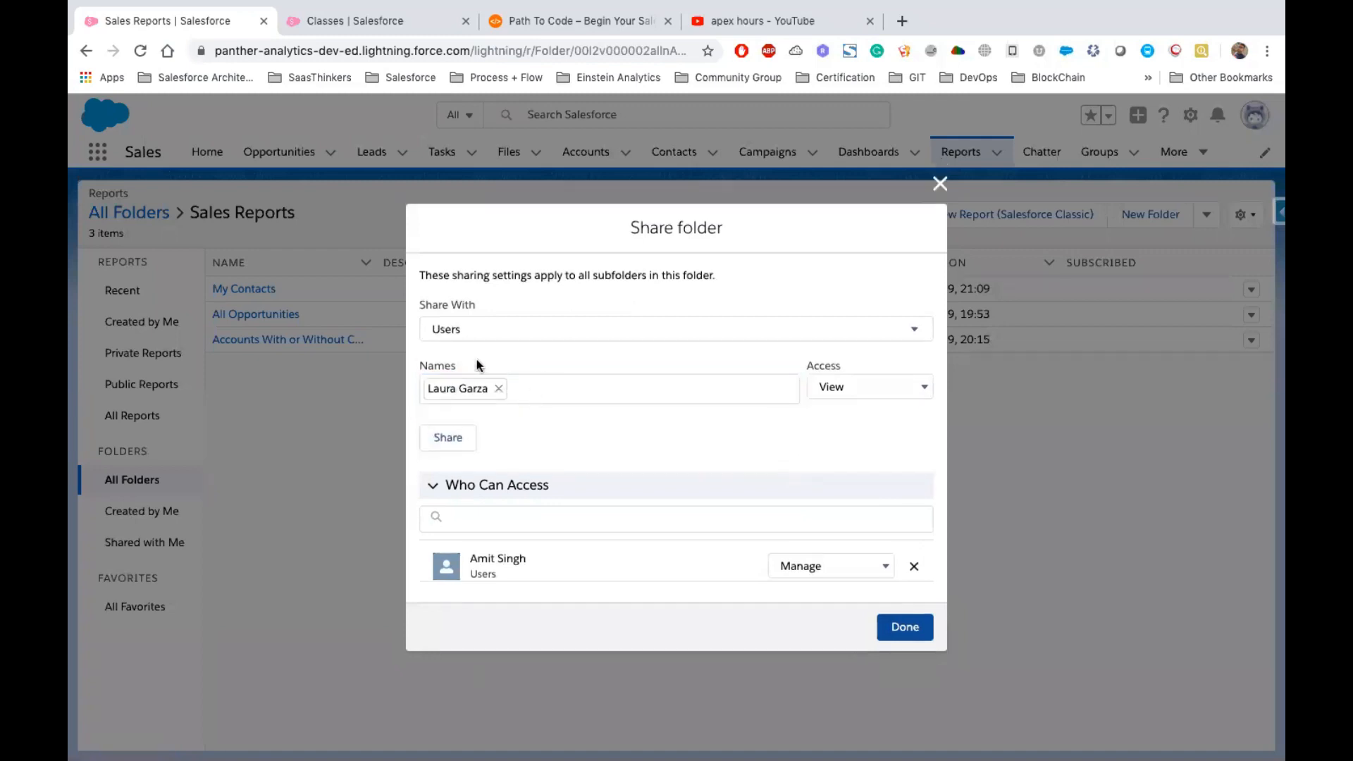
click(498, 388)
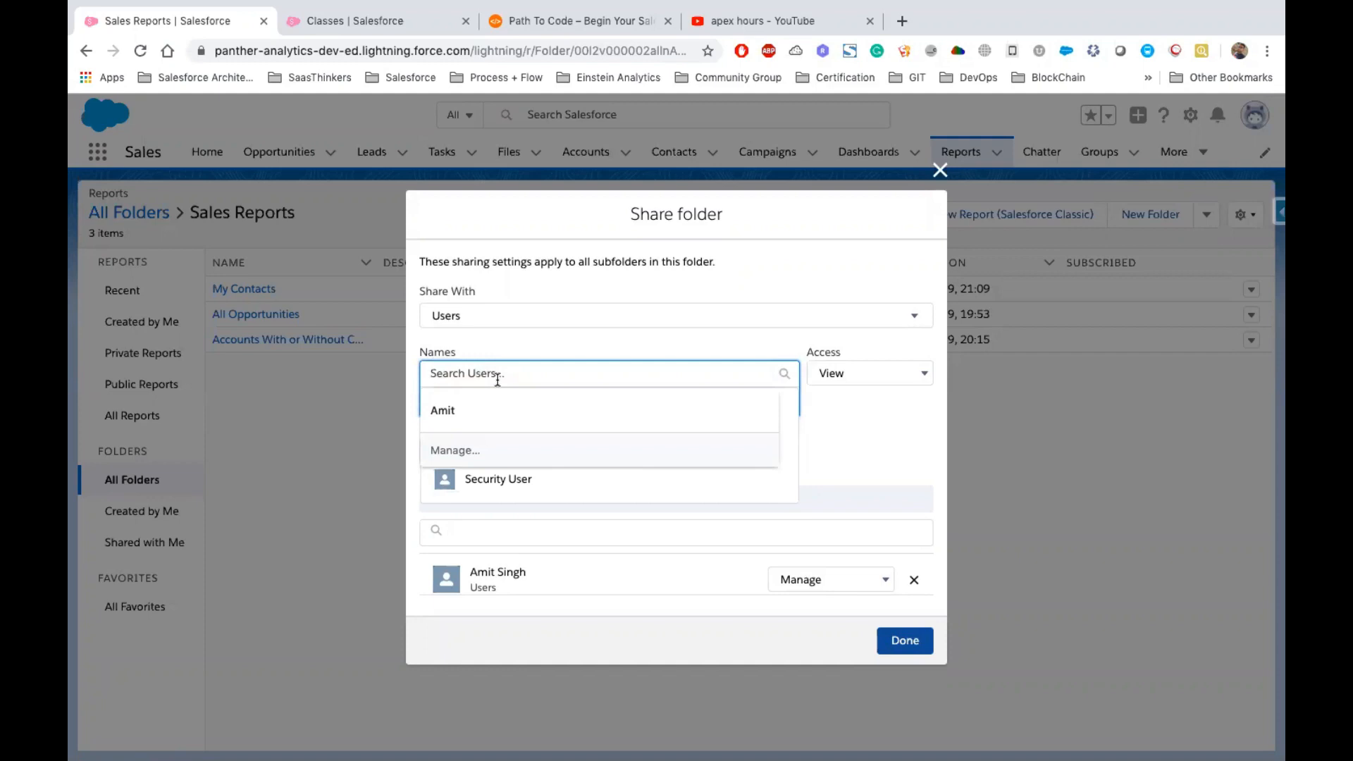
text(in)
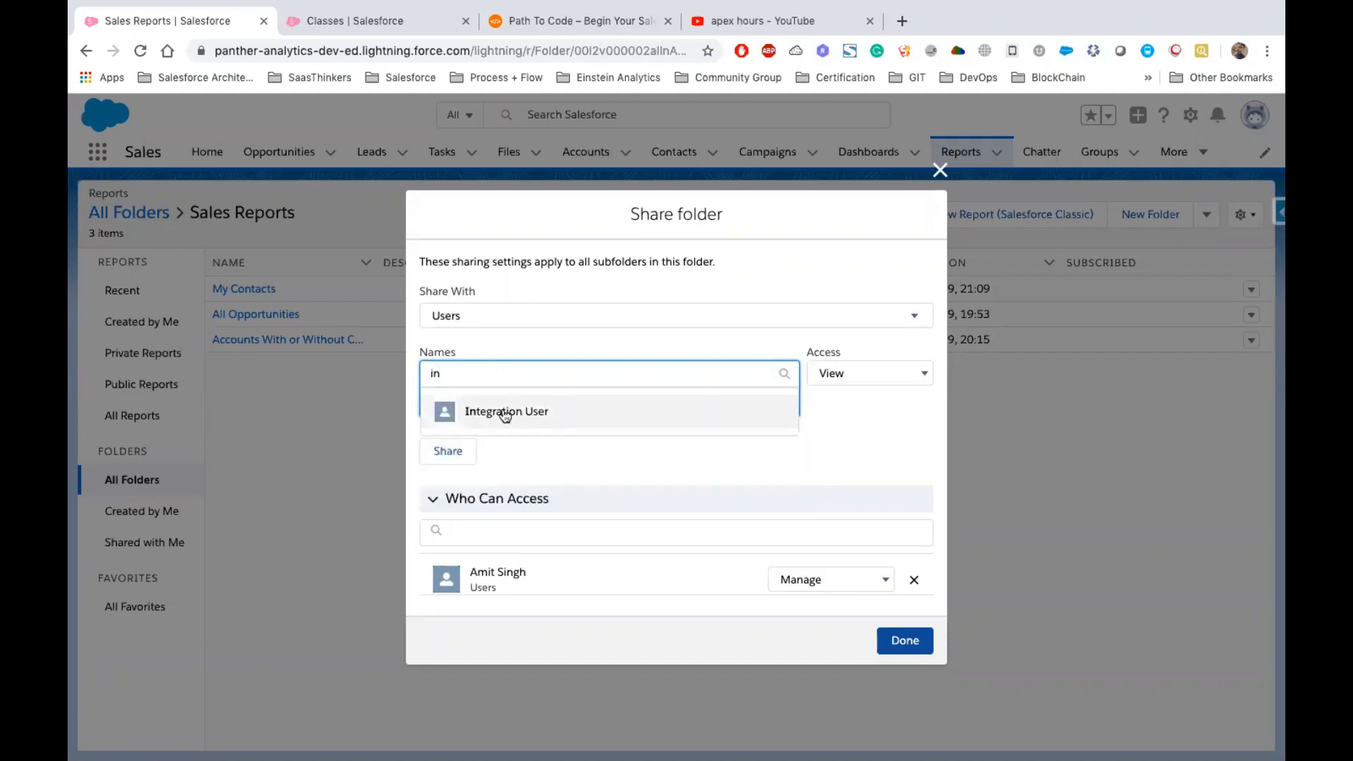
click(504, 414)
click(818, 349)
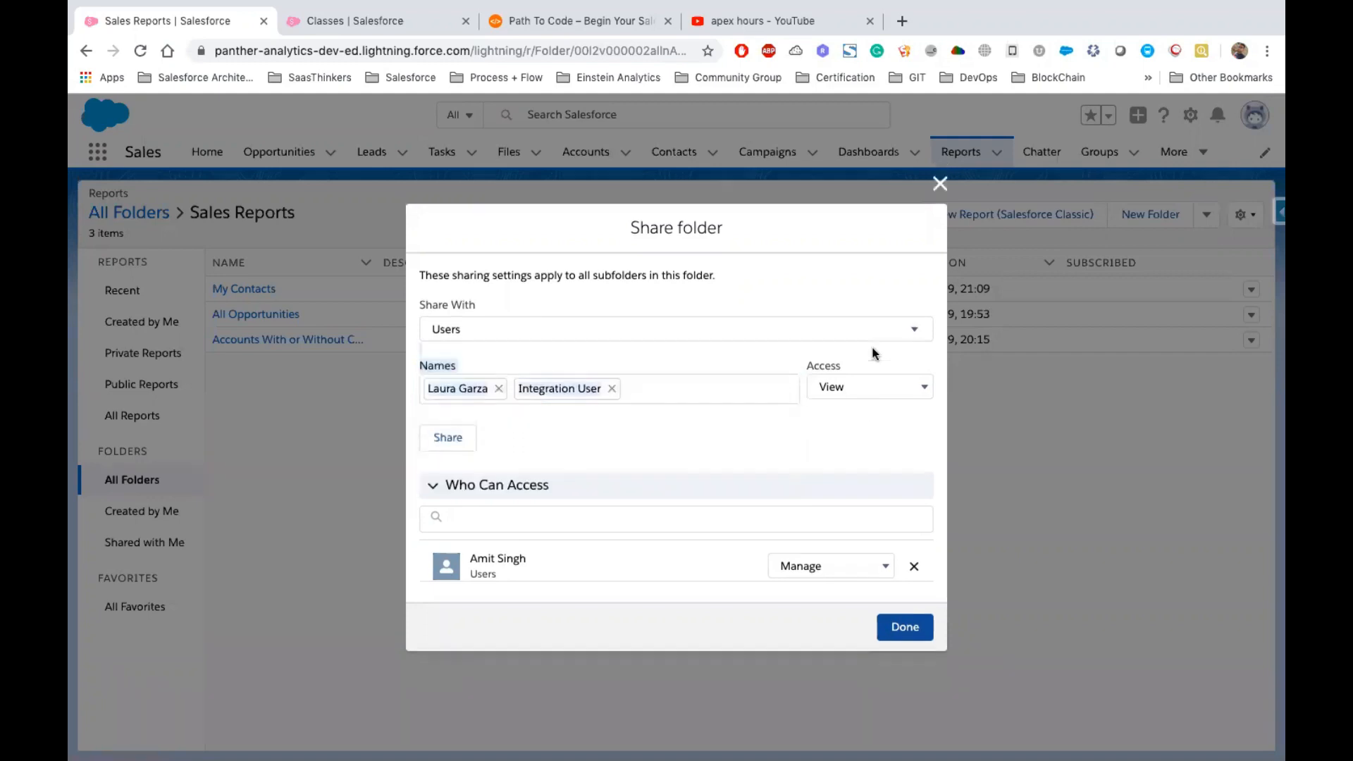
Share the Sales Reports folder with both users at View access
click(835, 366)
double_click(838, 371)
click(870, 387)
click(871, 387)
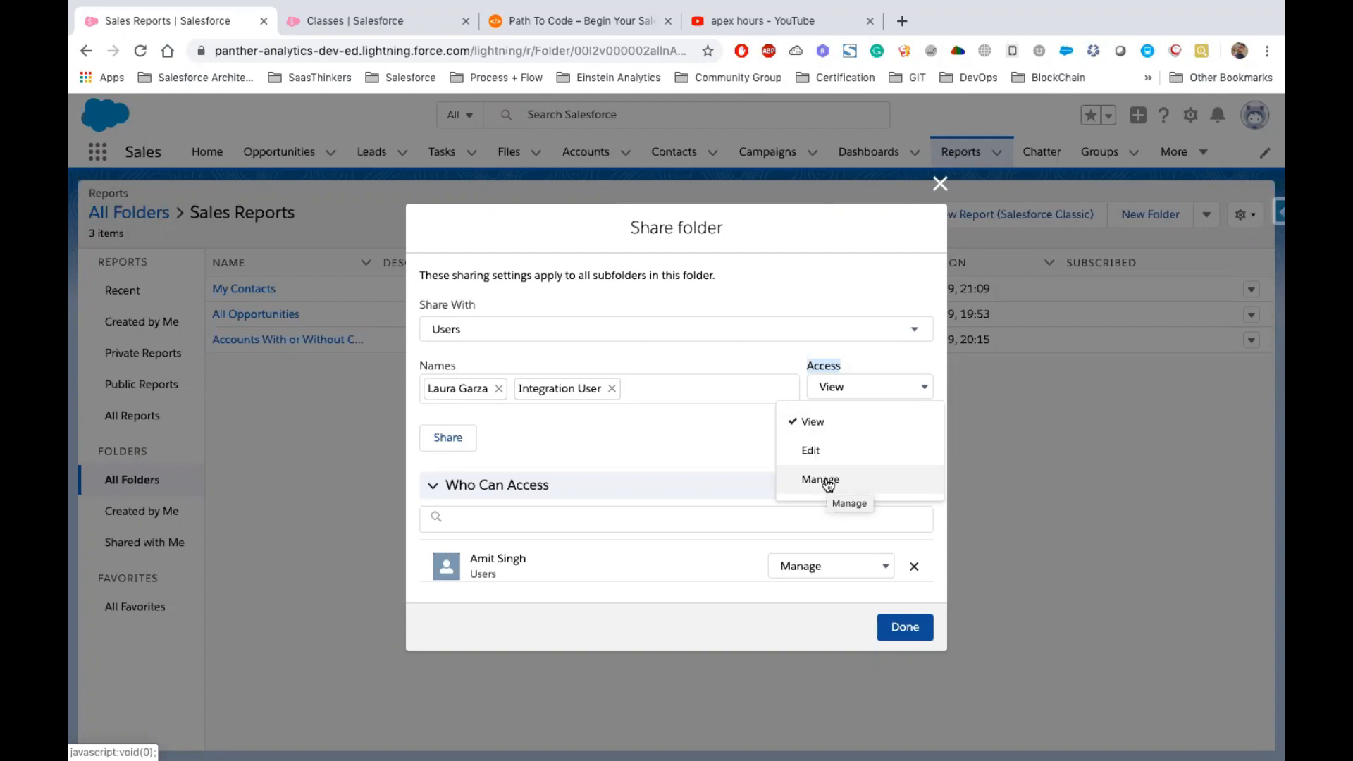
click(301, 144)
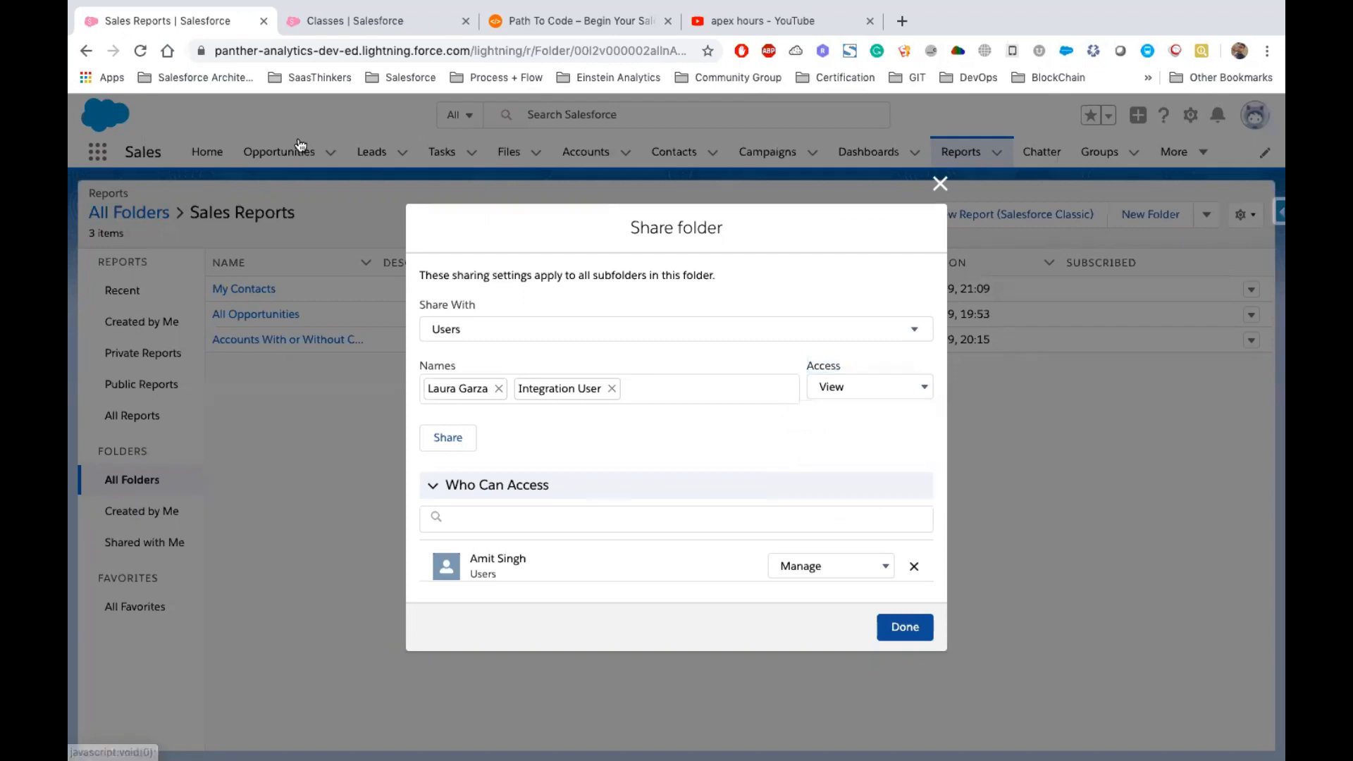
click(447, 437)
click(355, 21)
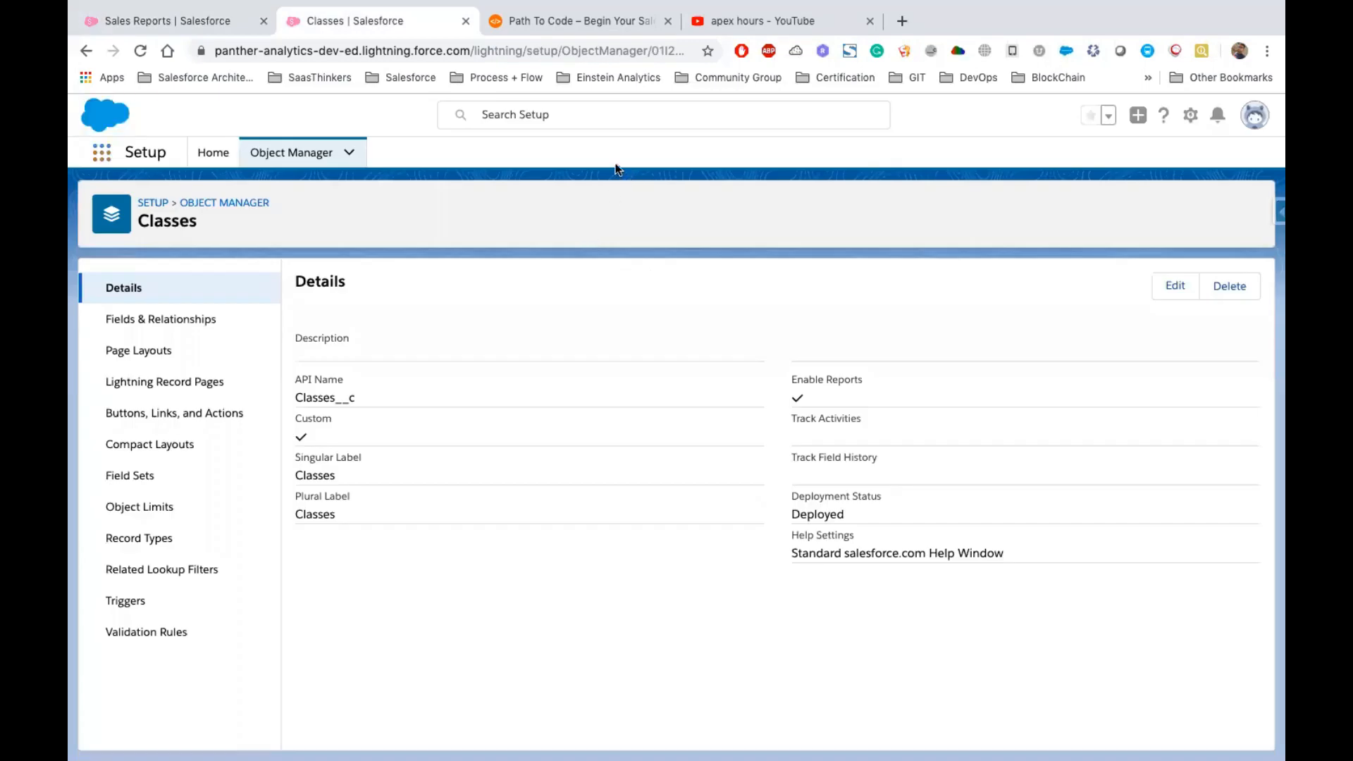
click(101, 152)
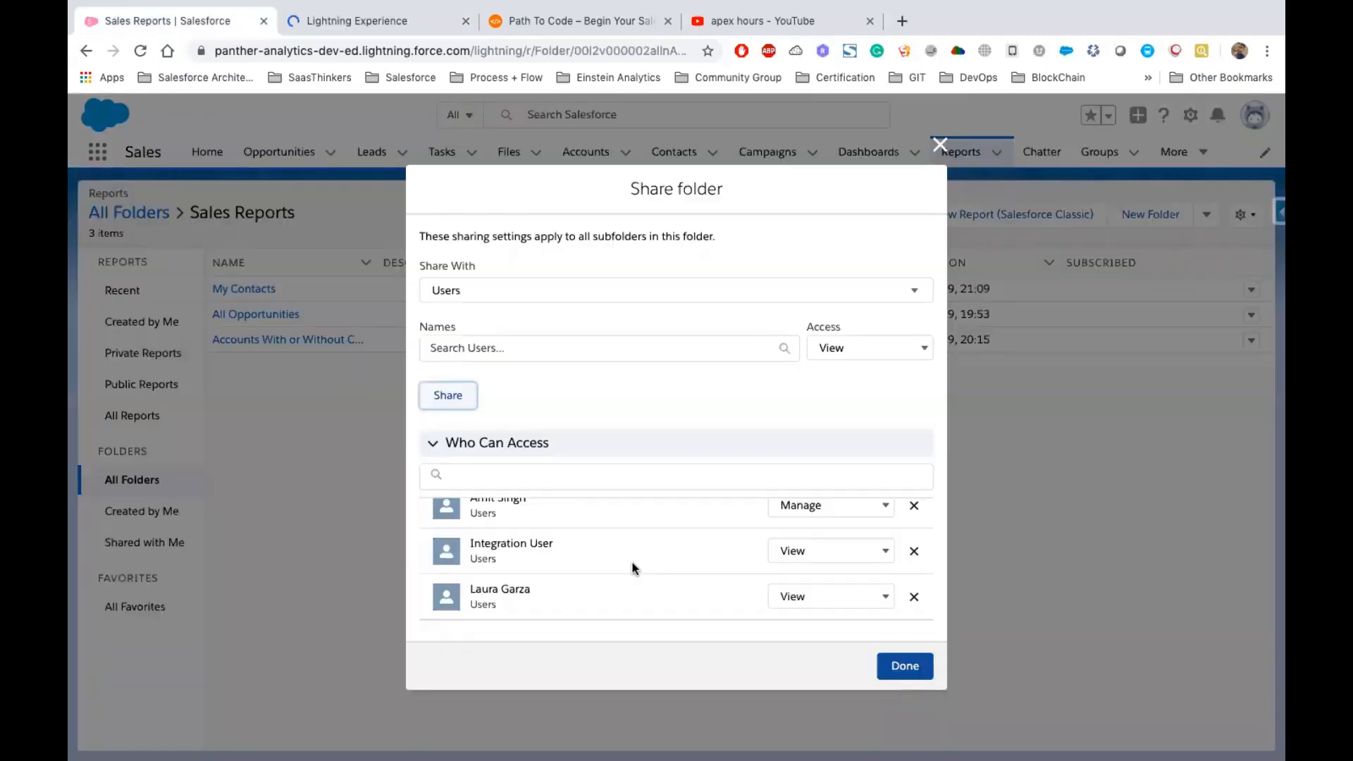
scroll(634, 568, up, 1)
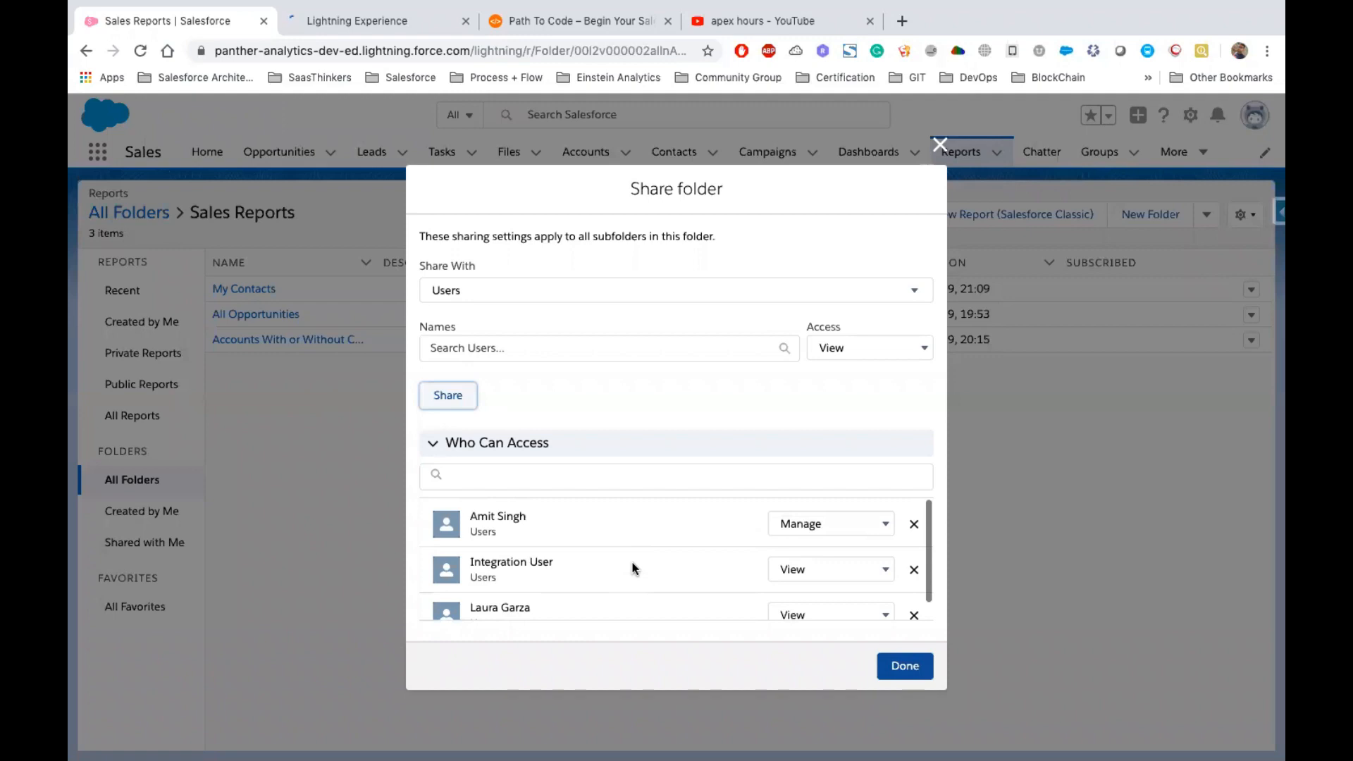
Review the folder's Who Can Access list and close the sharing dialog
scroll(624, 564, down, 1)
scroll(507, 516, up, 1)
drag(460, 517, 532, 590)
scroll(477, 551, down, 1)
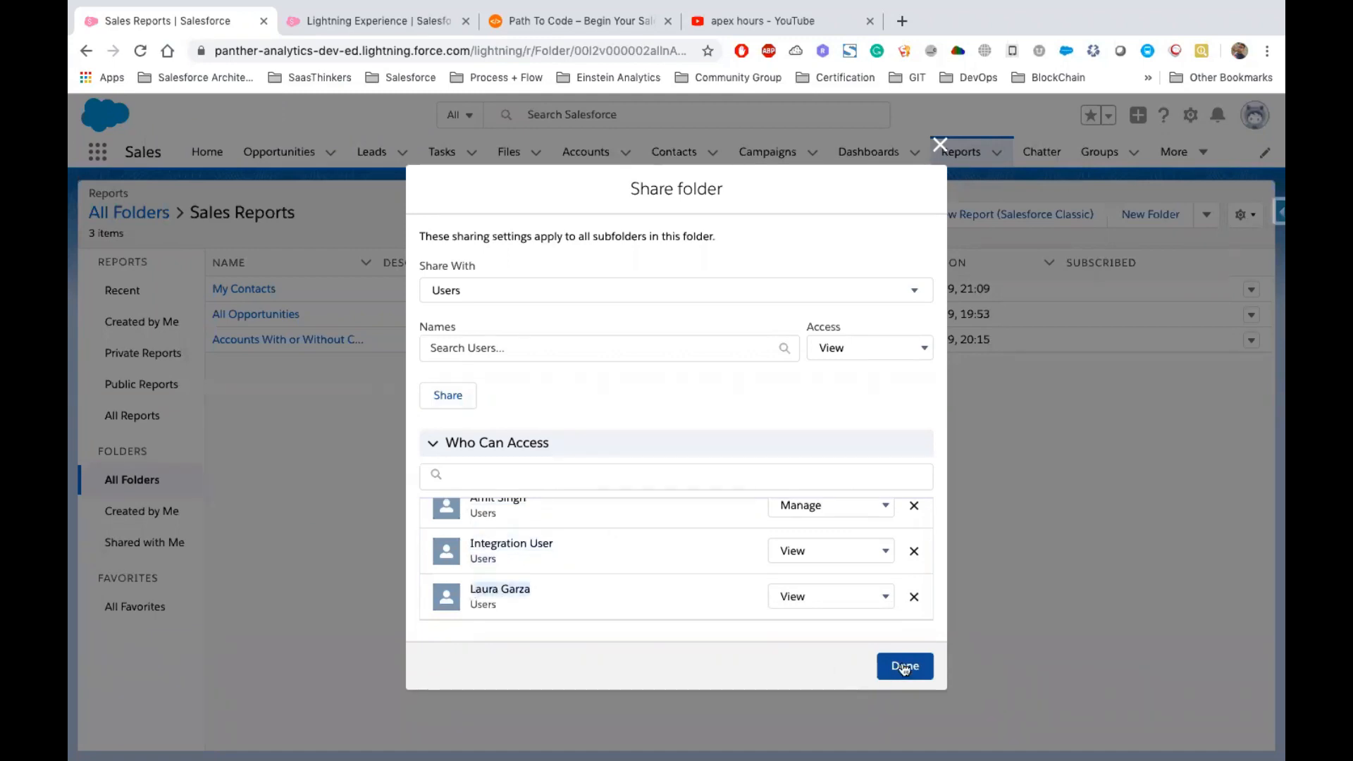
click(904, 667)
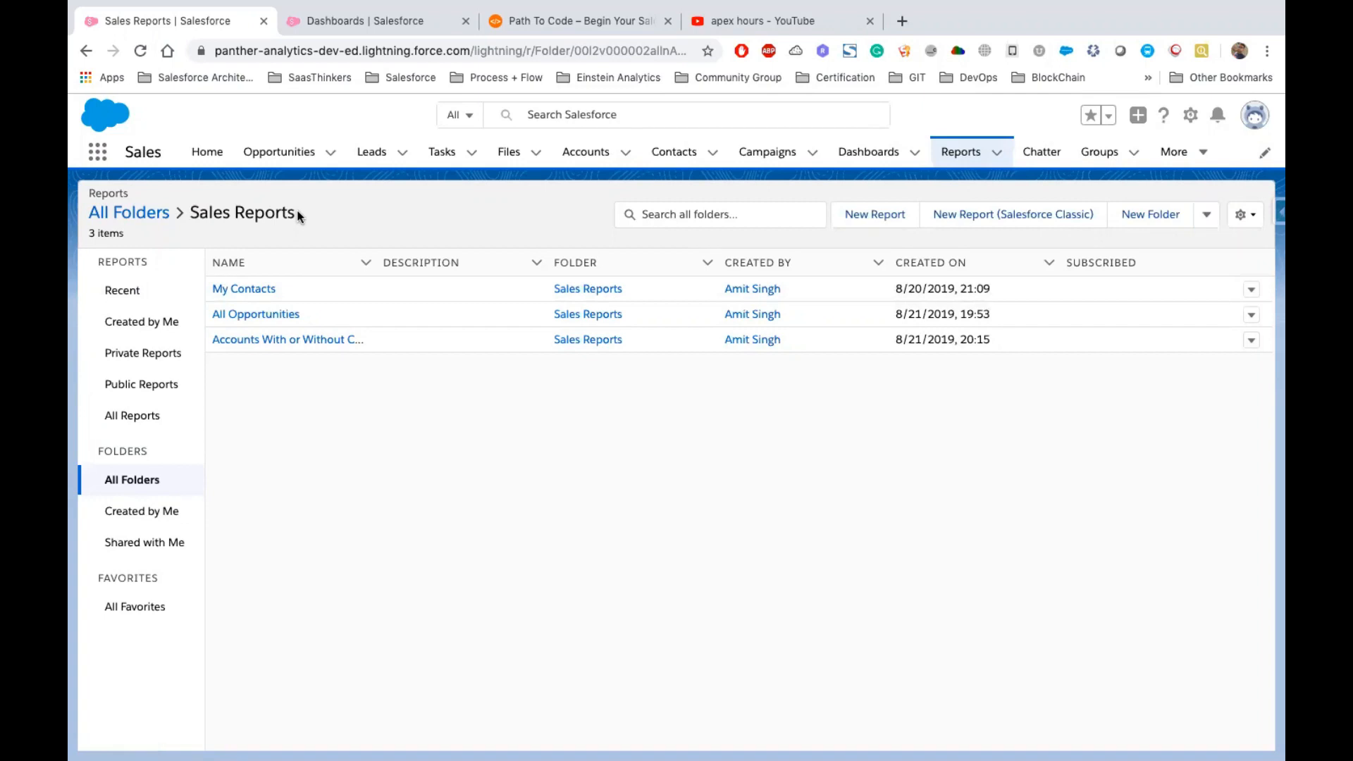
Open the Support Dashboards folder's sharing dialog and cancel it
click(332, 24)
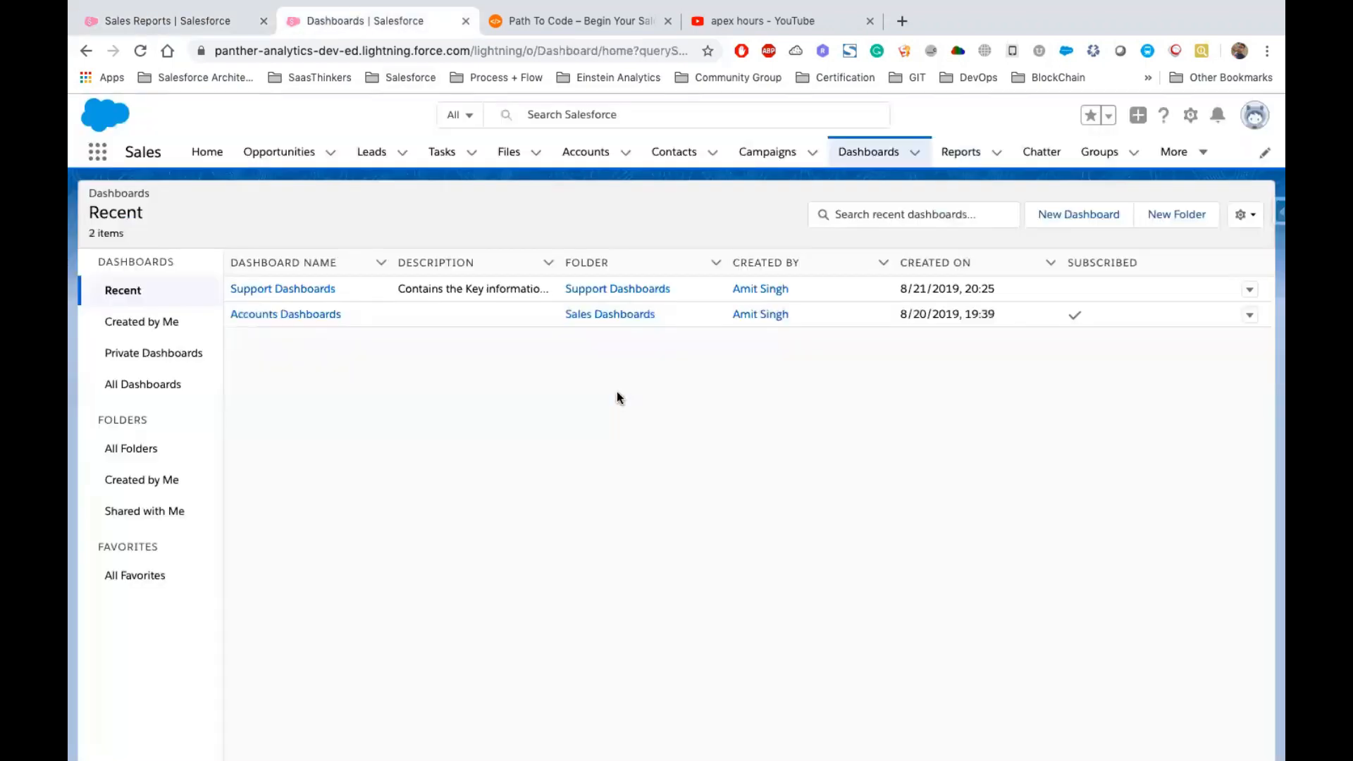
click(614, 289)
click(1249, 289)
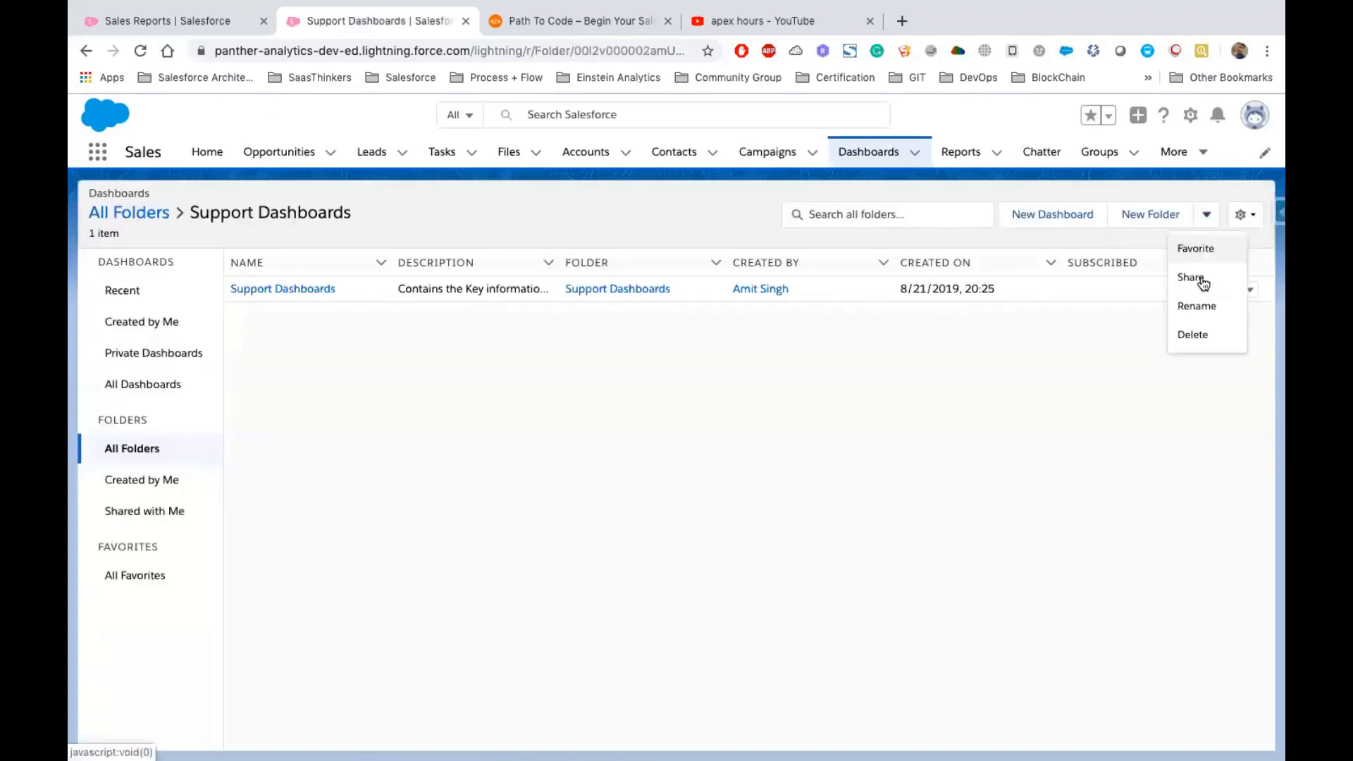
click(1191, 278)
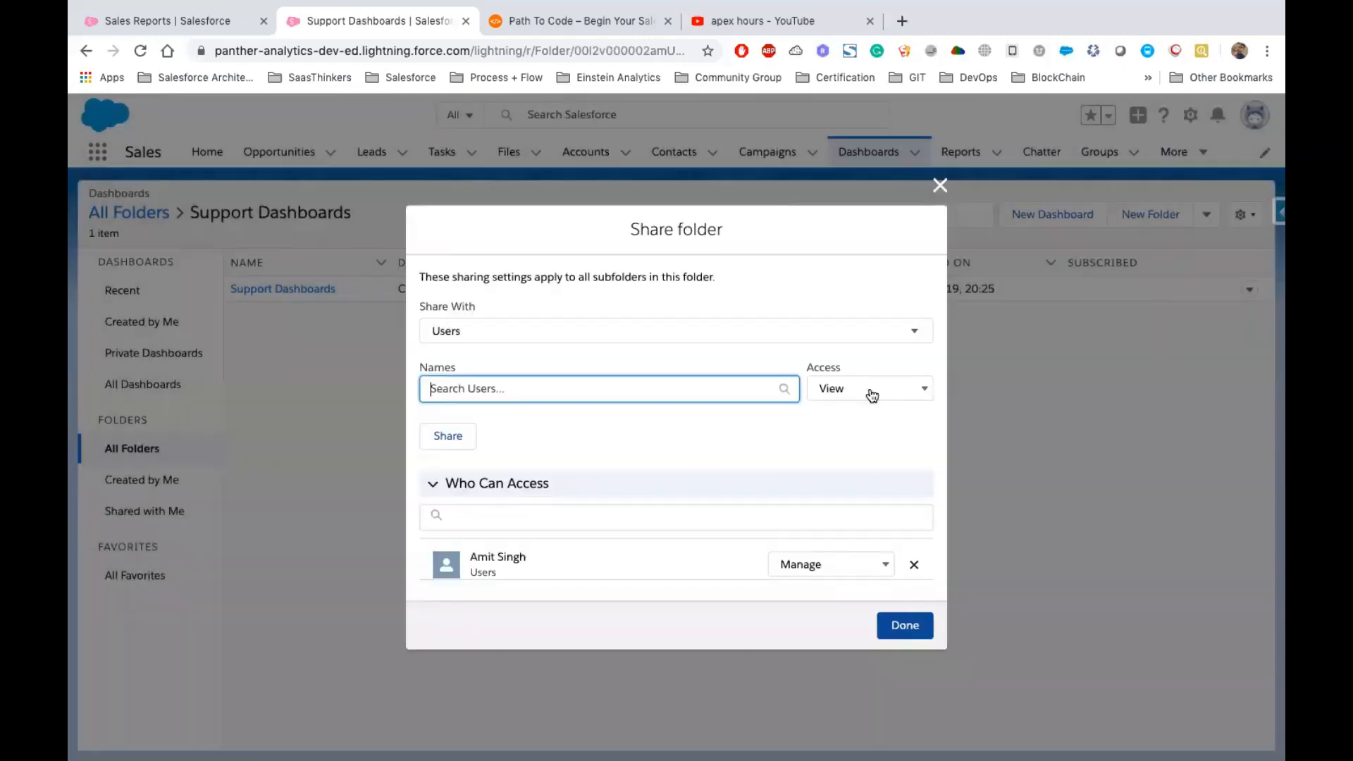
key(Tab)
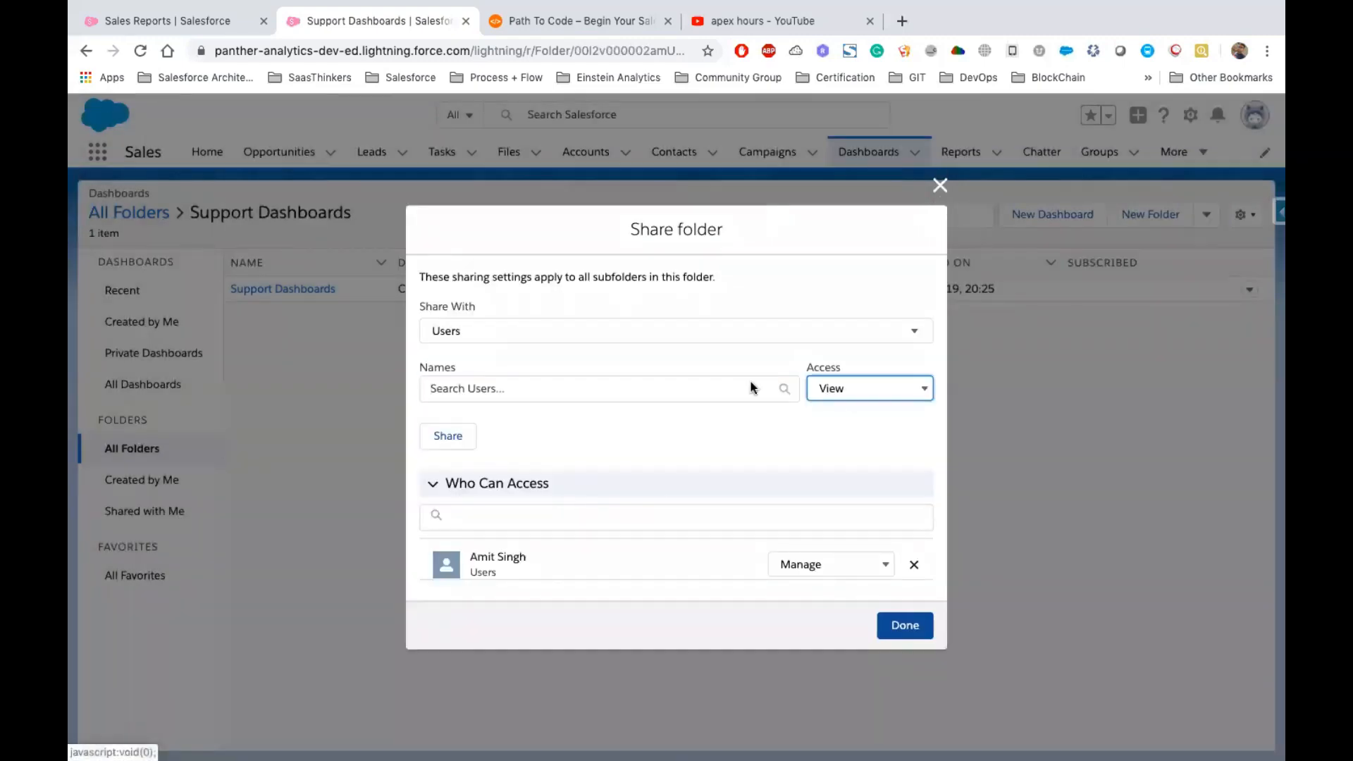
key(Escape)
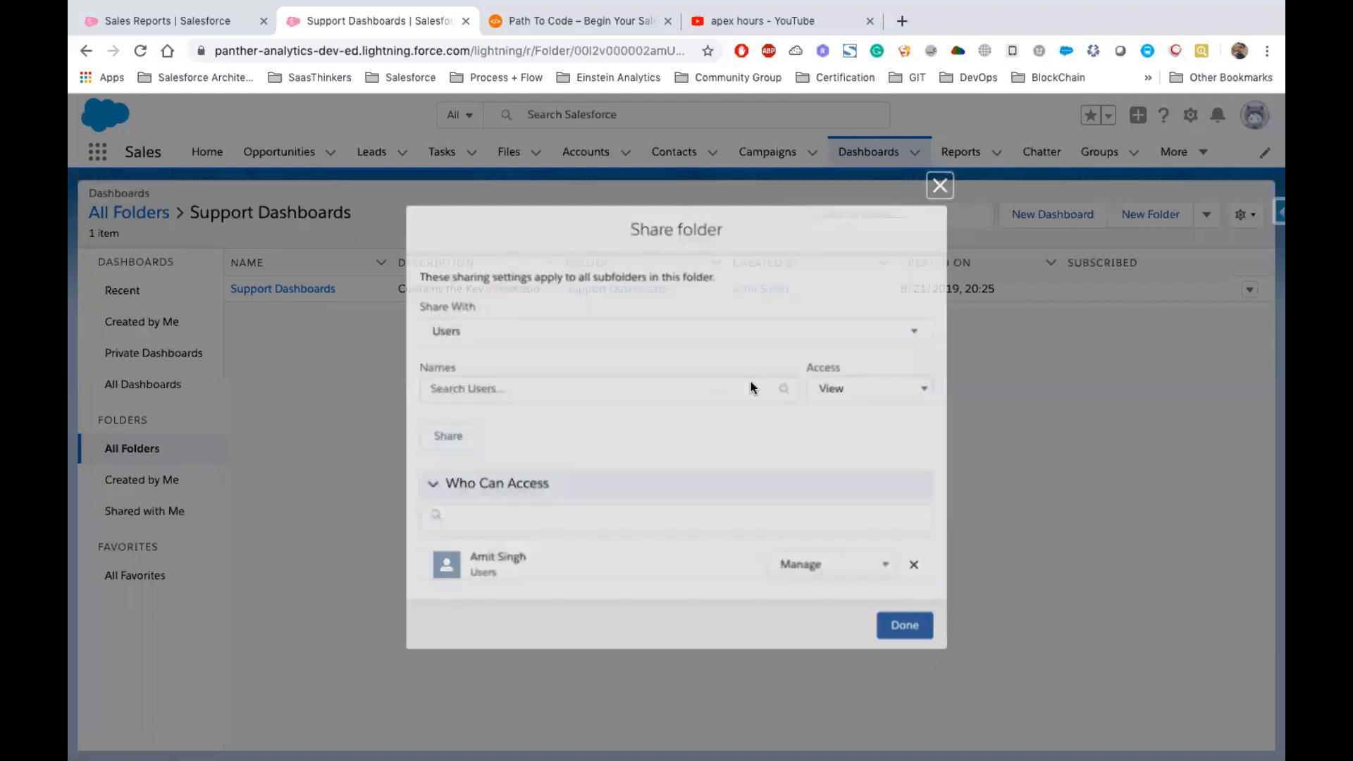
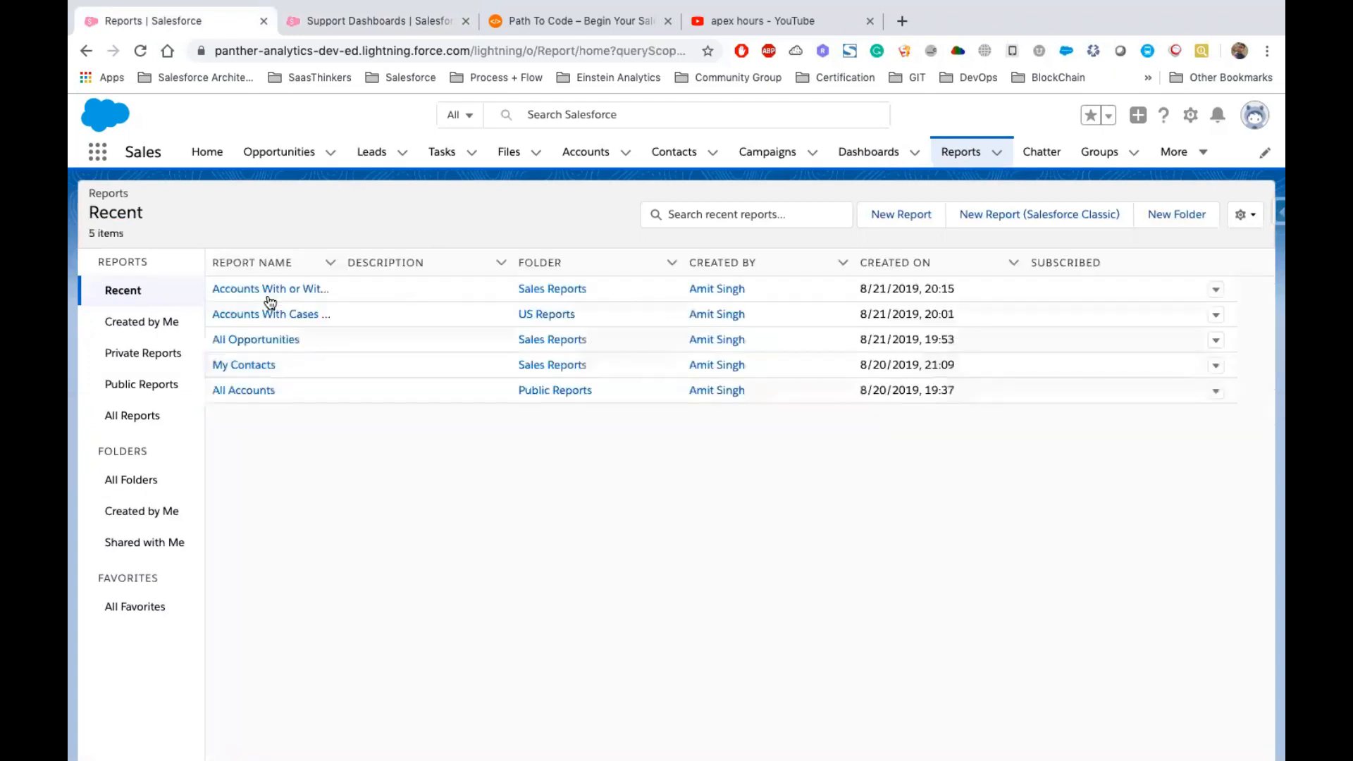
Open the Accounts With Cases & Opportunities joined report, check its actions menu, and return to the reports list
click(279, 317)
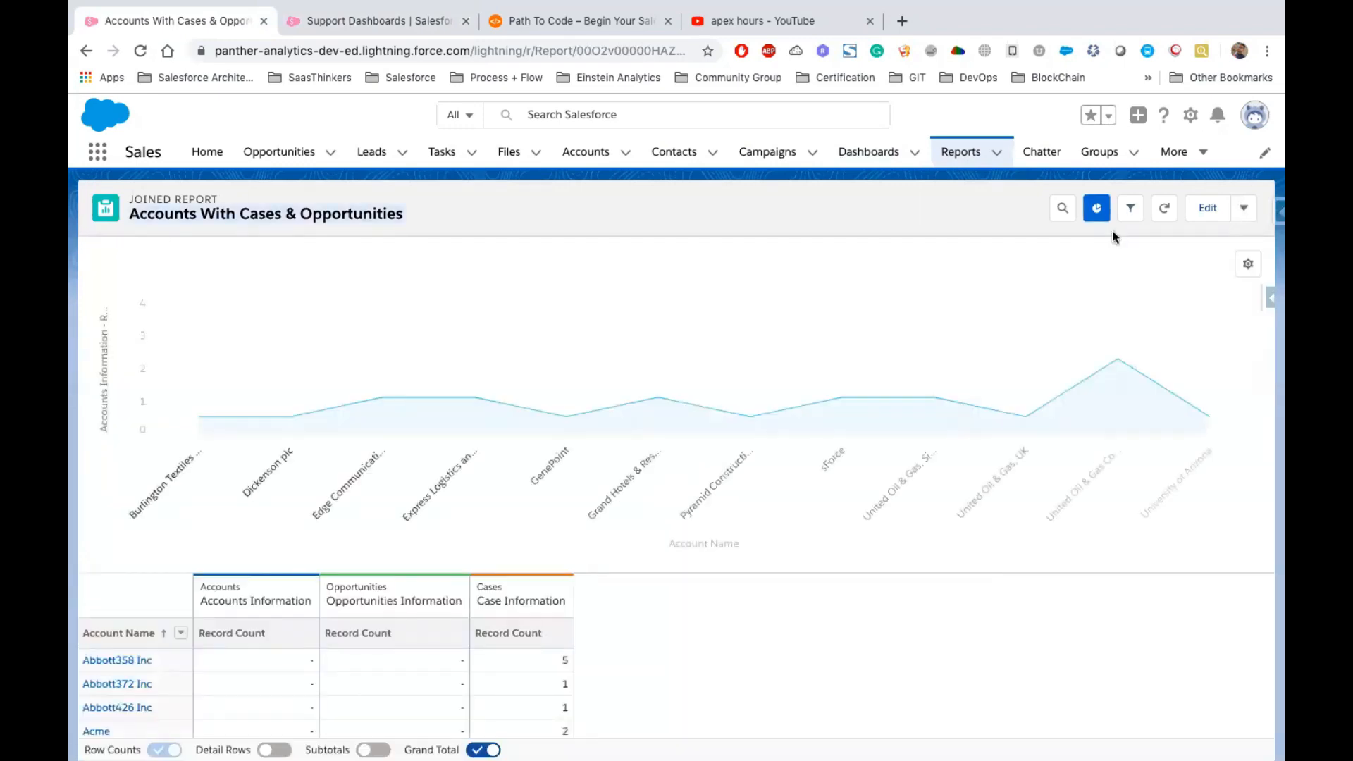
click(1244, 208)
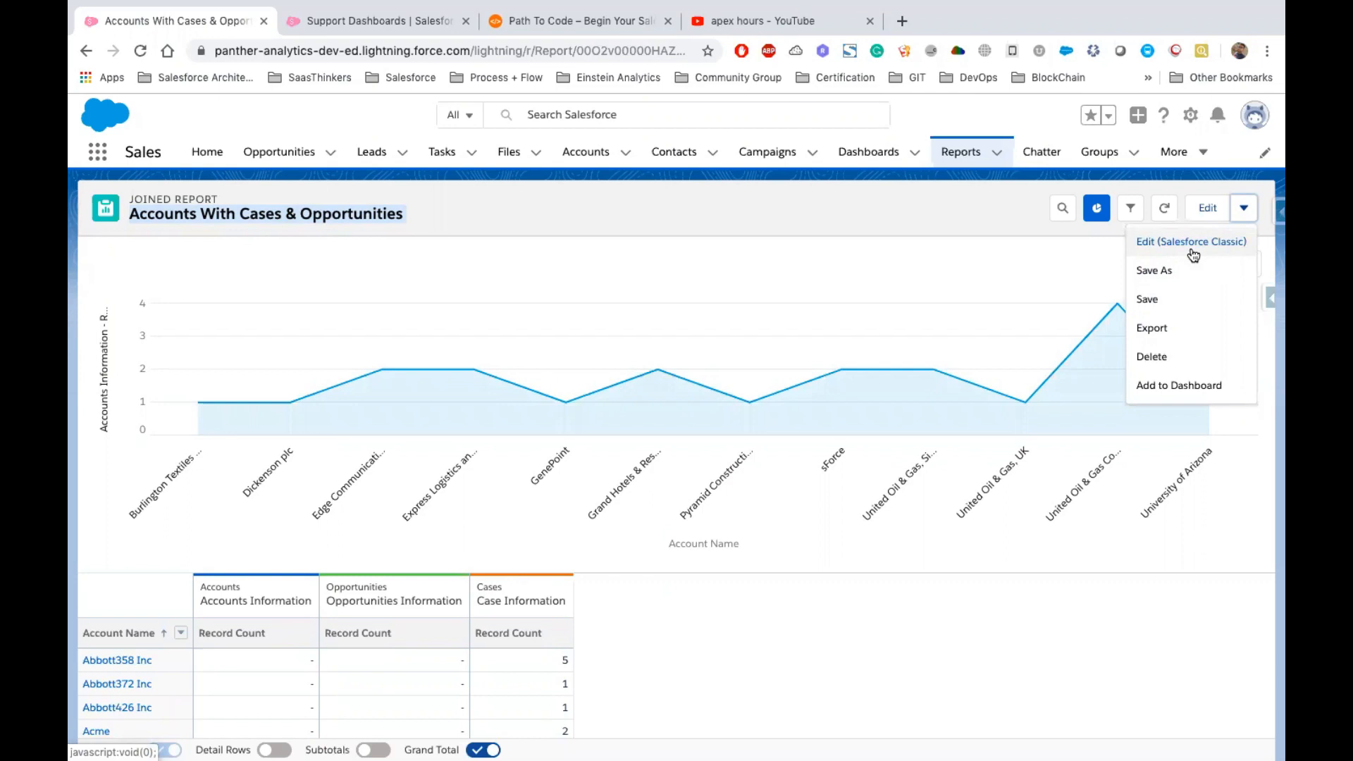
click(965, 154)
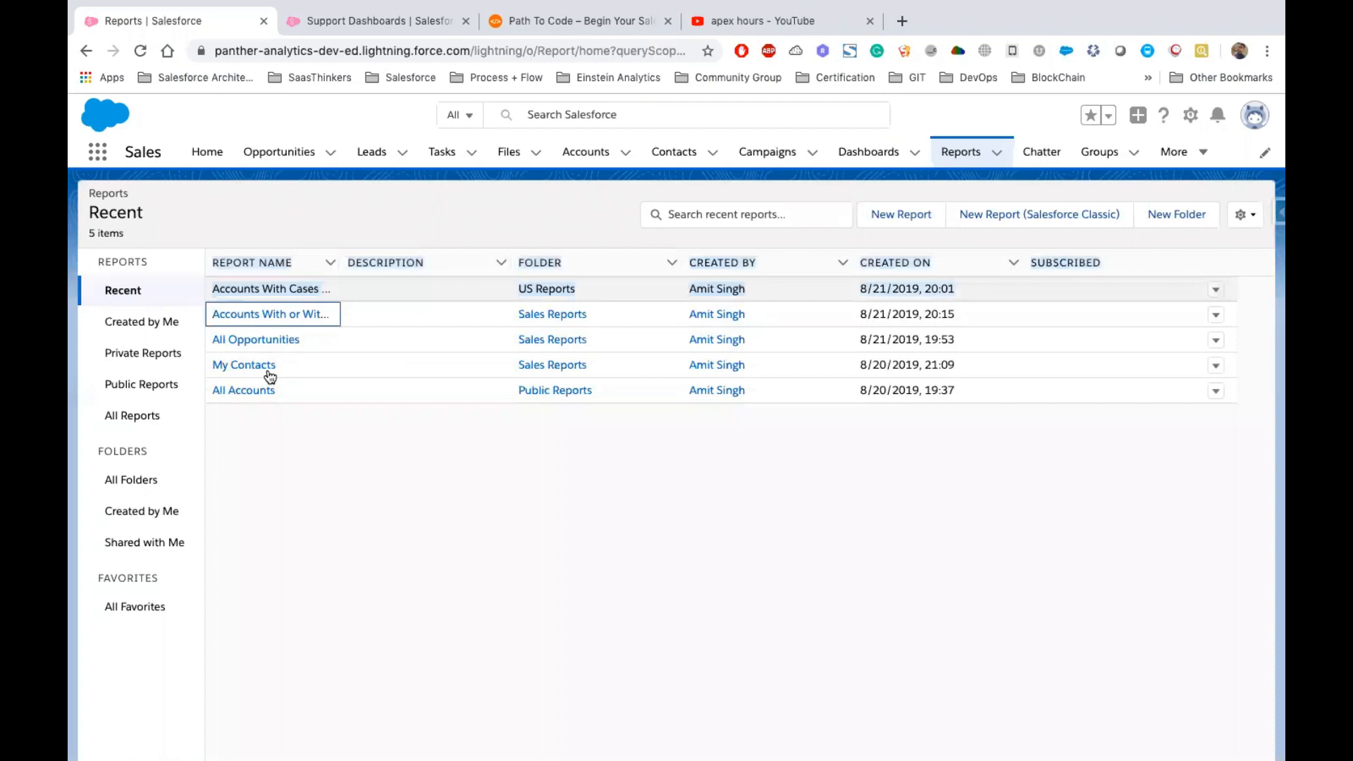
Open the All Opportunities report and start a subscription to it
click(243, 340)
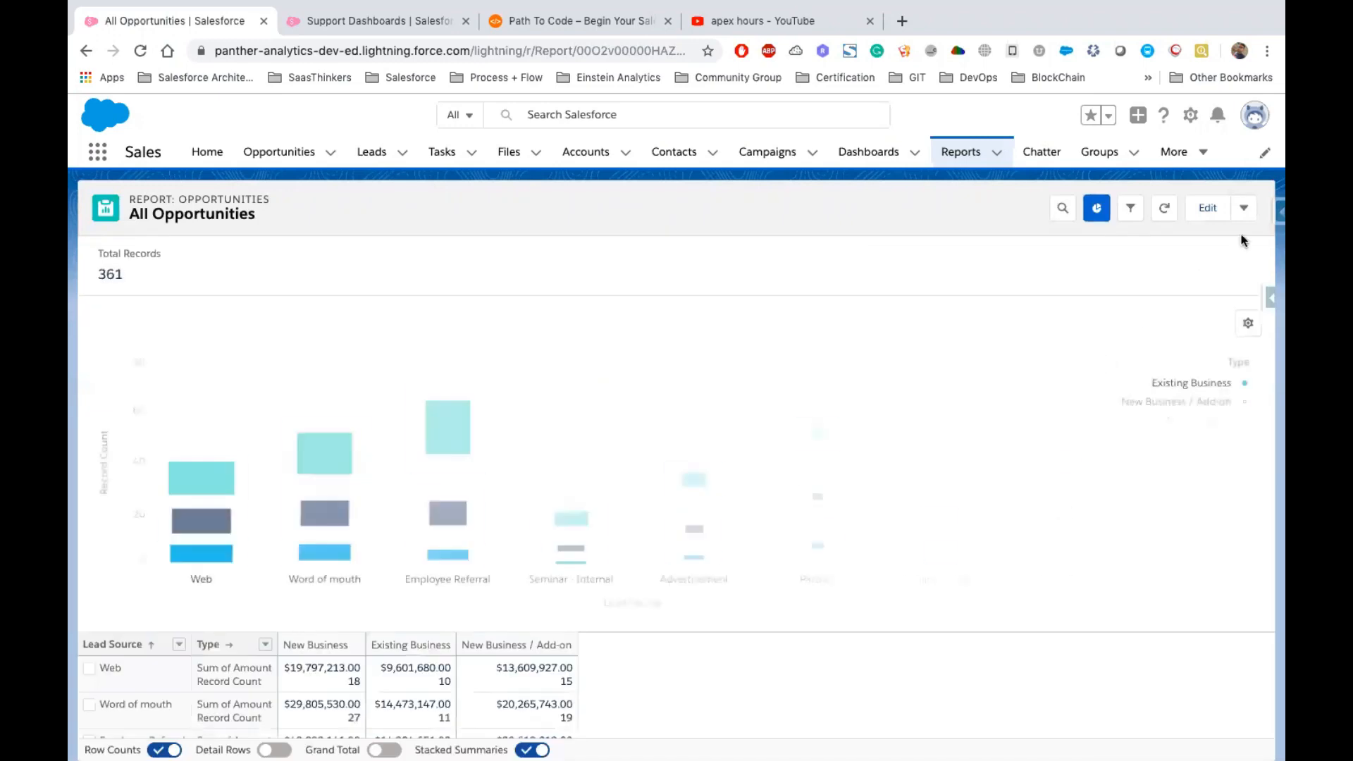
click(1245, 212)
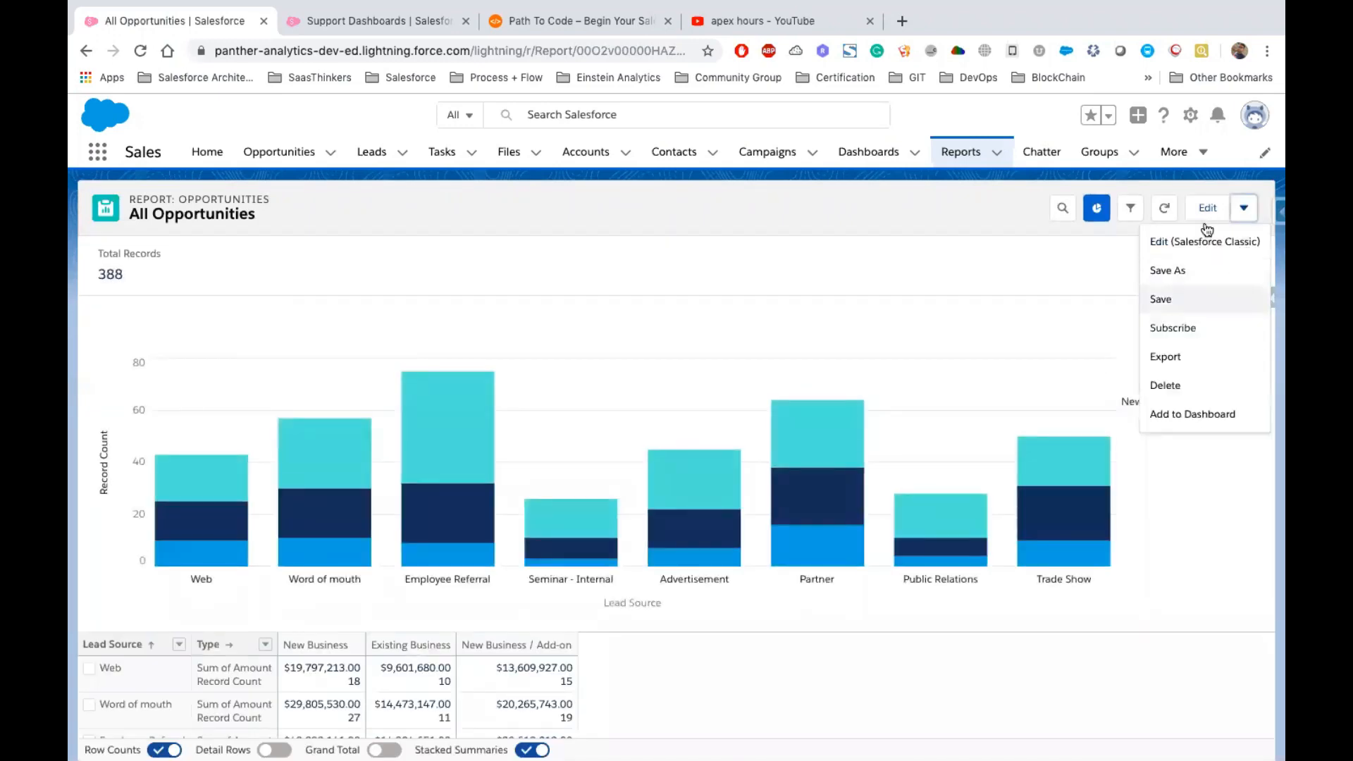
click(1178, 328)
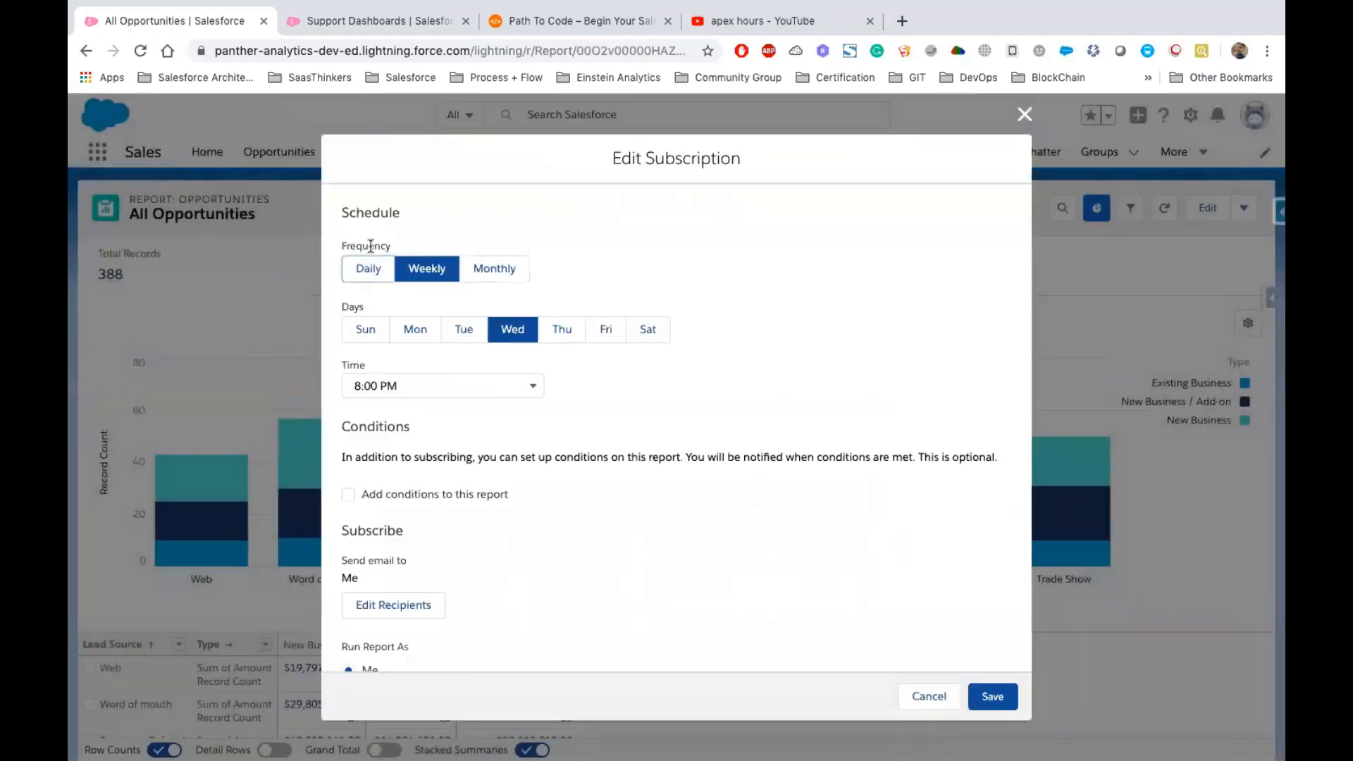
Set the subscription frequency to Weekly on Monday only
drag(371, 245, 399, 250)
click(381, 271)
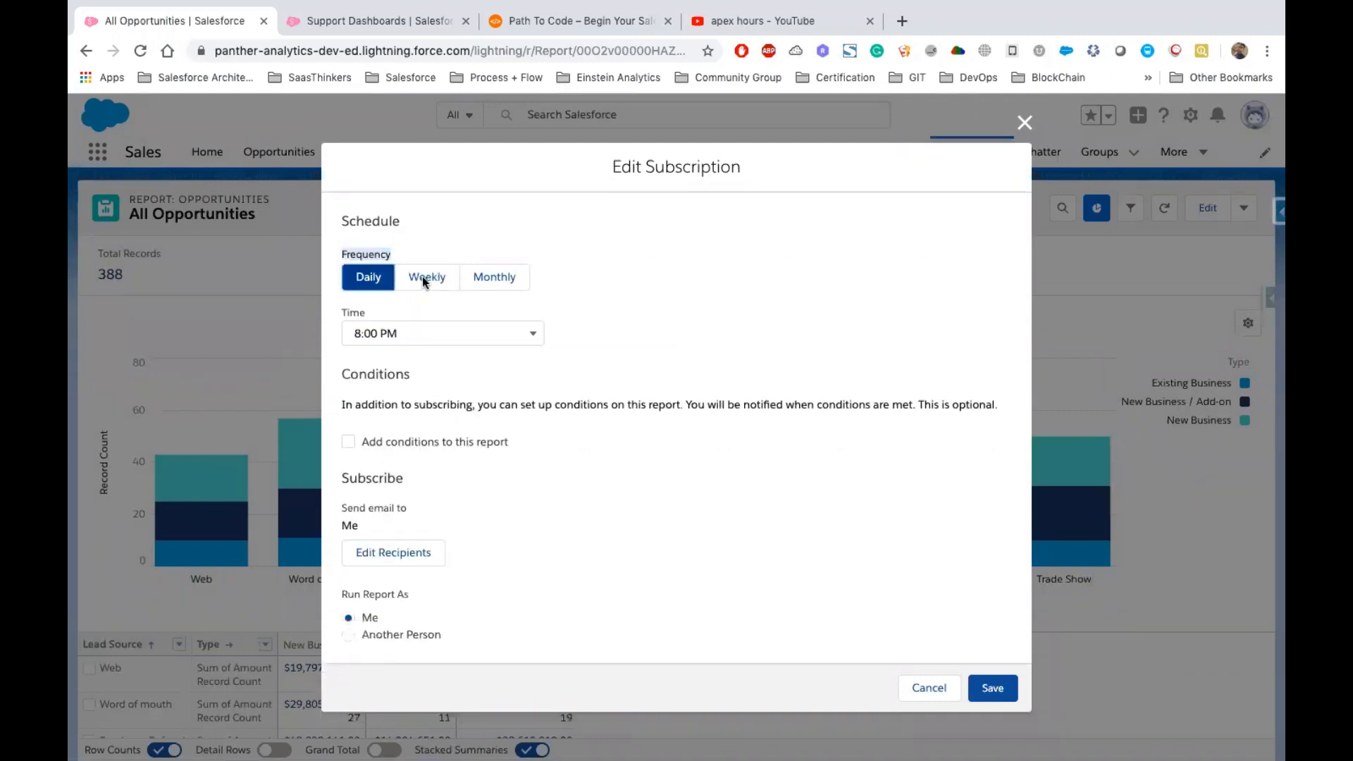
click(427, 278)
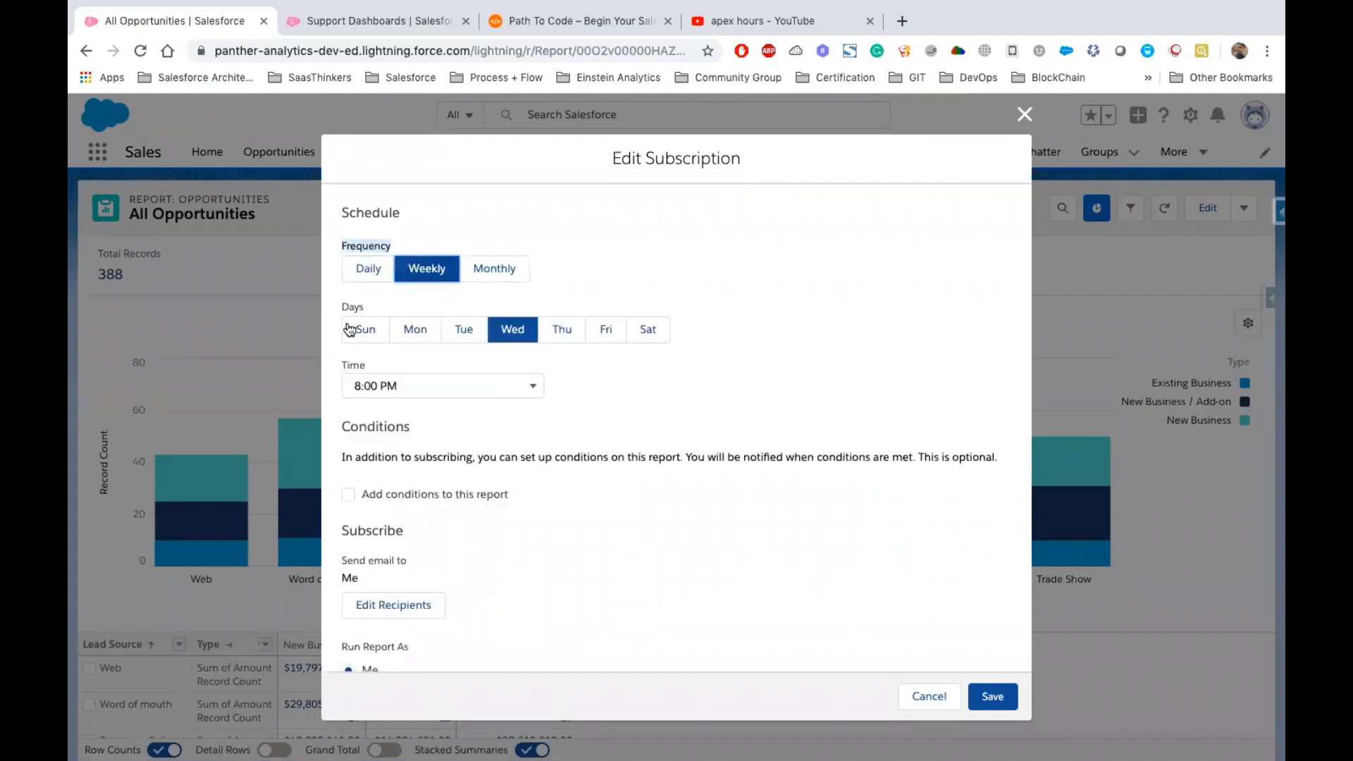
drag(498, 311, 445, 336)
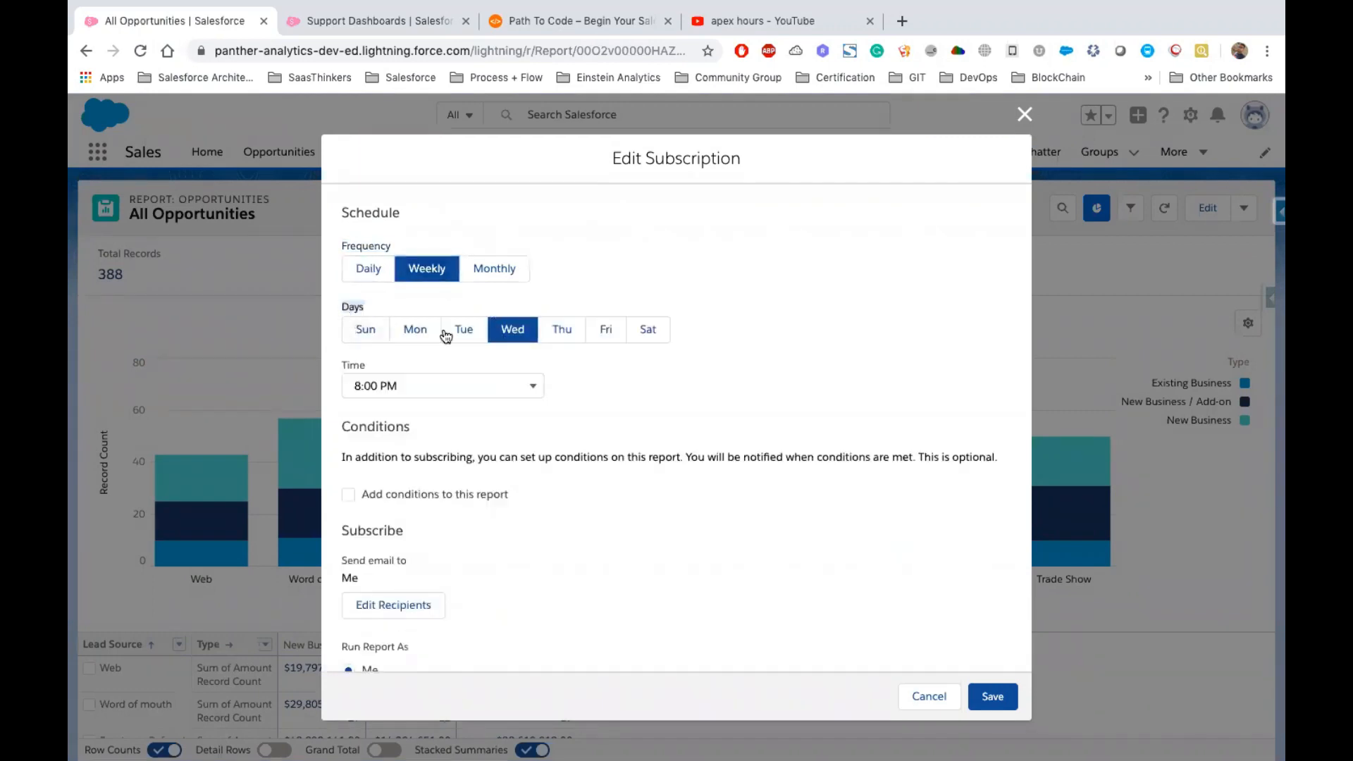
click(416, 330)
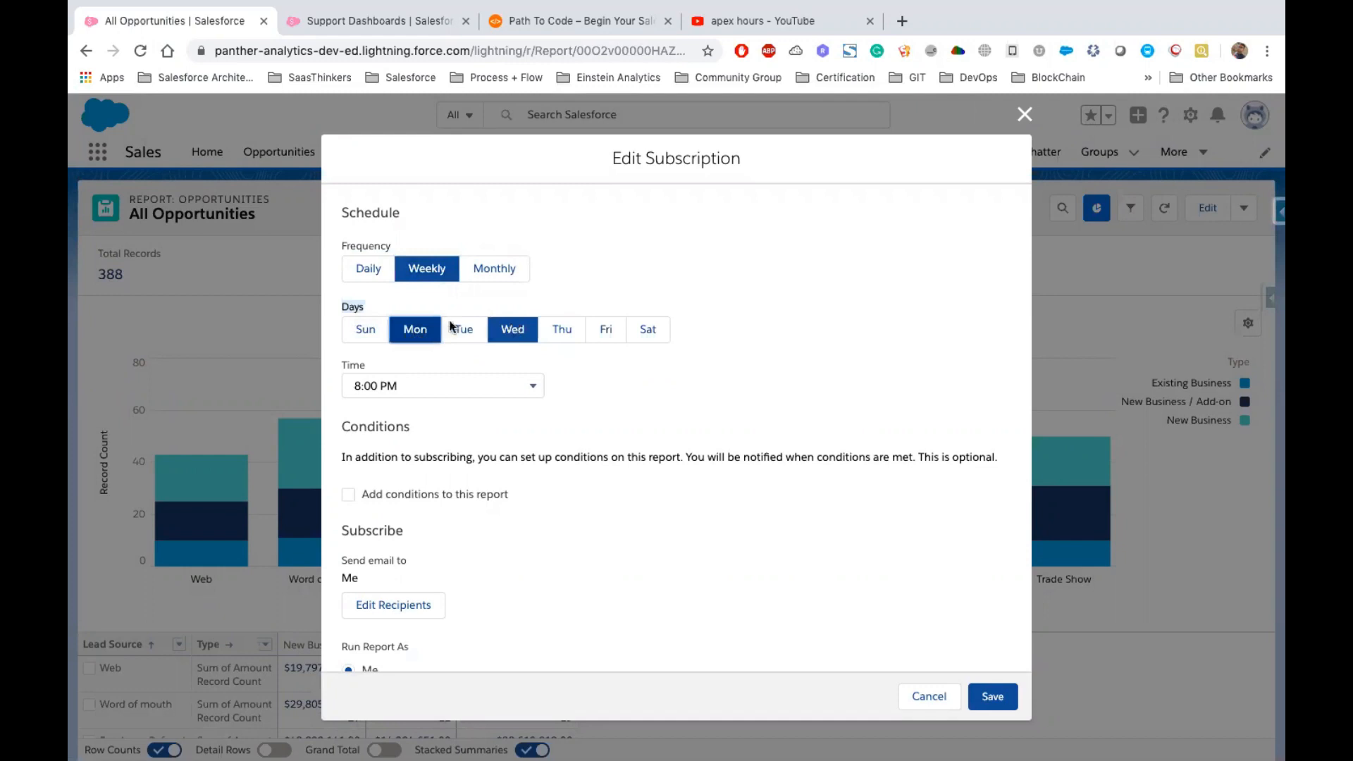
click(512, 329)
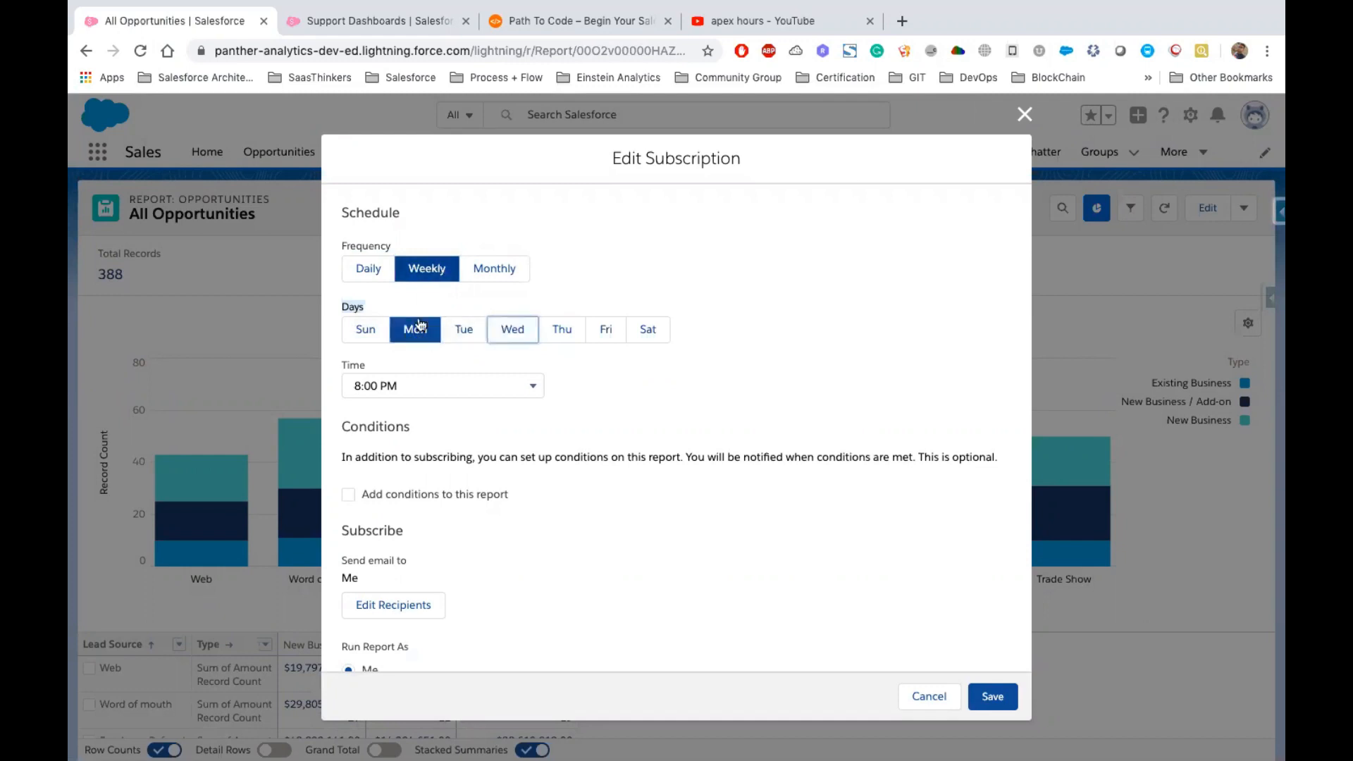
Set the subscription time to 9:00 AM
click(460, 384)
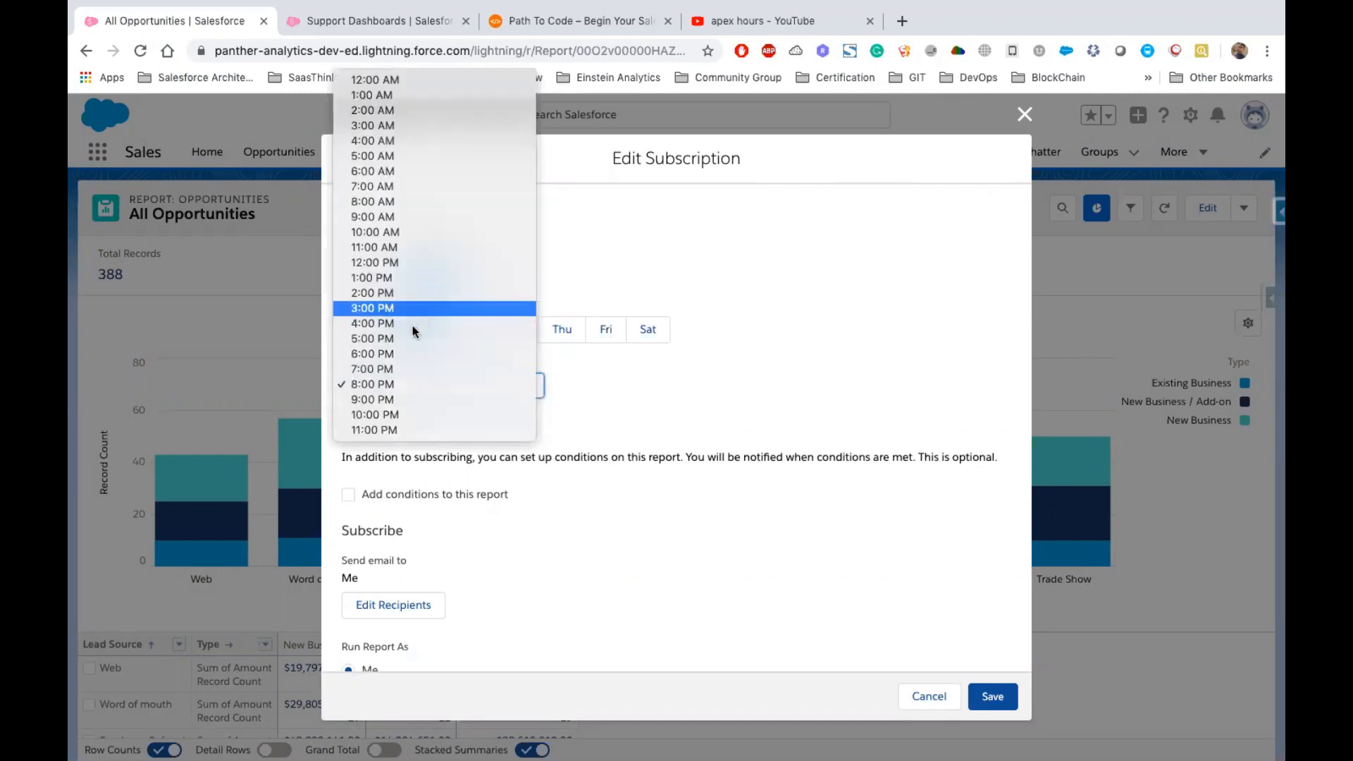
click(387, 218)
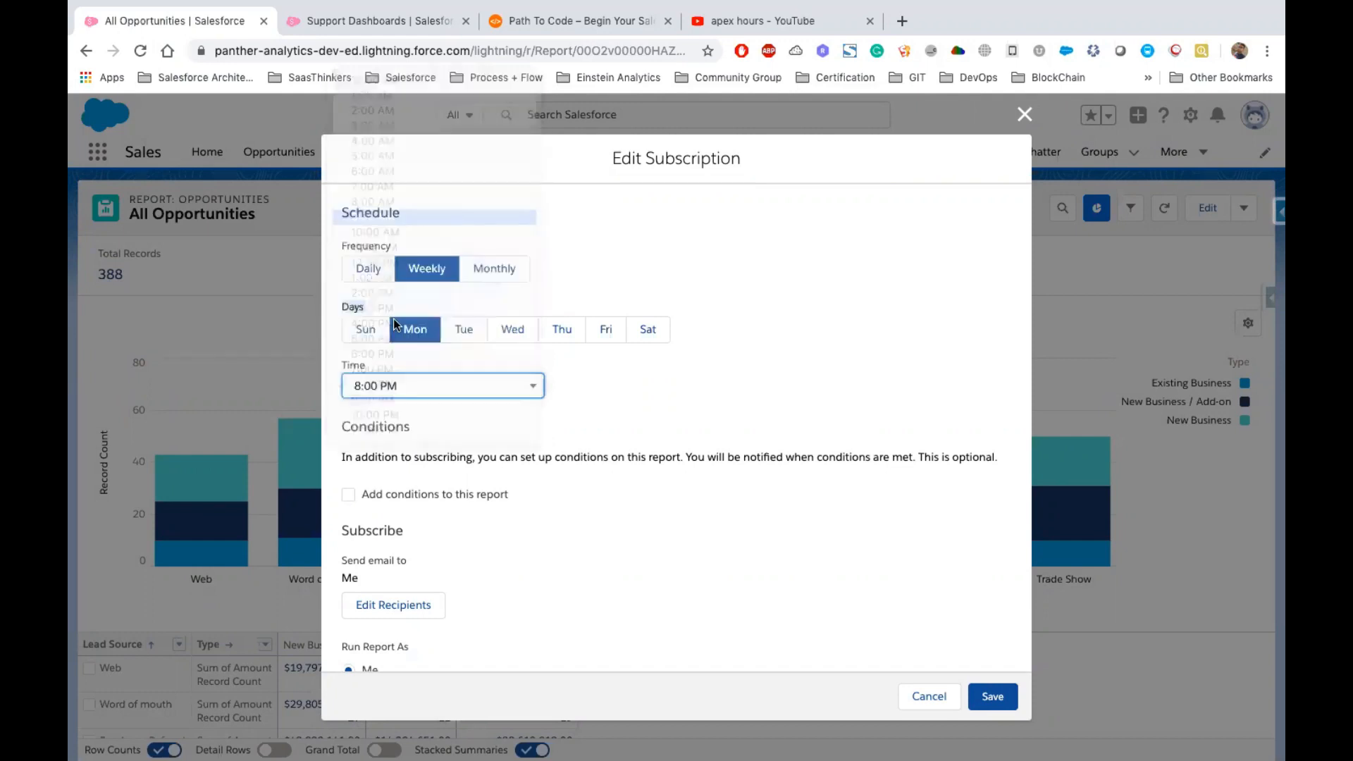
click(351, 382)
click(673, 386)
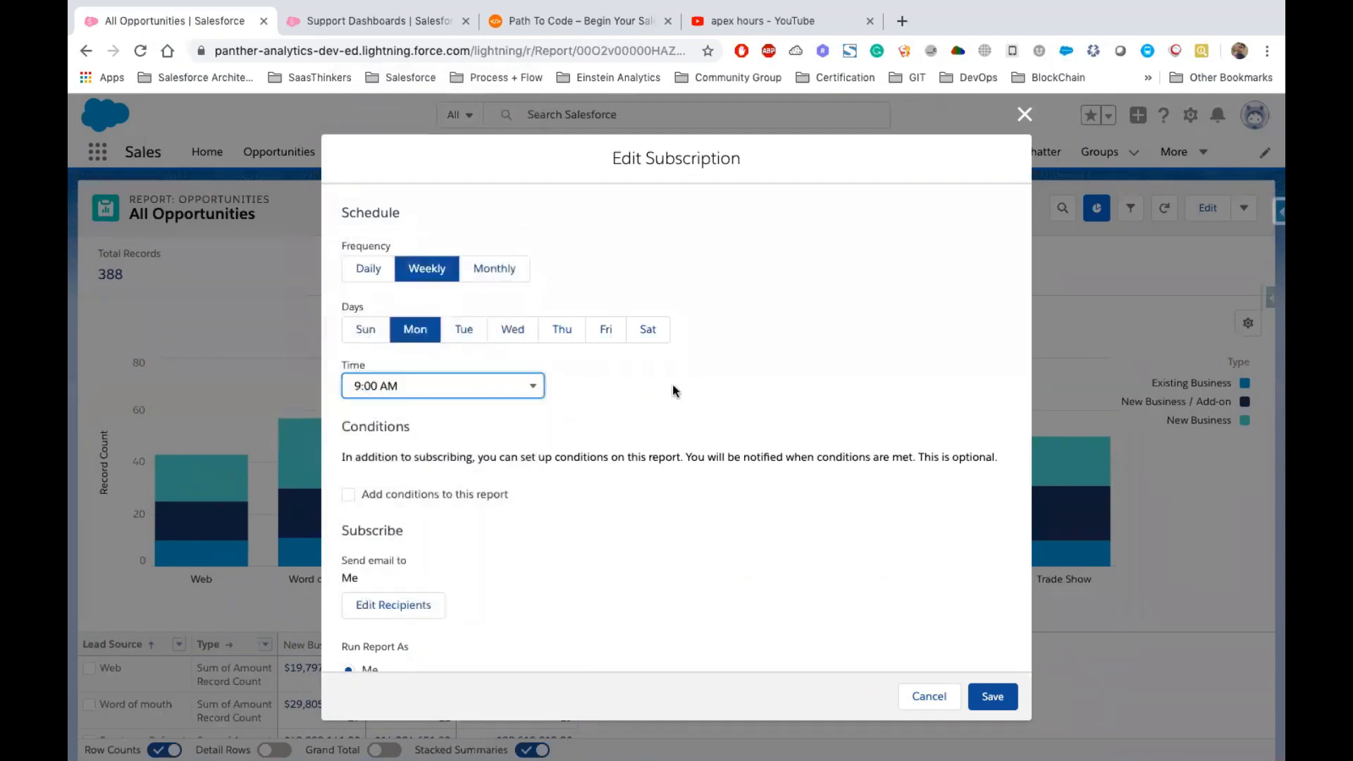
Open the recipient editor for Users and select Integration User and another named user
scroll(672, 386, down, 1)
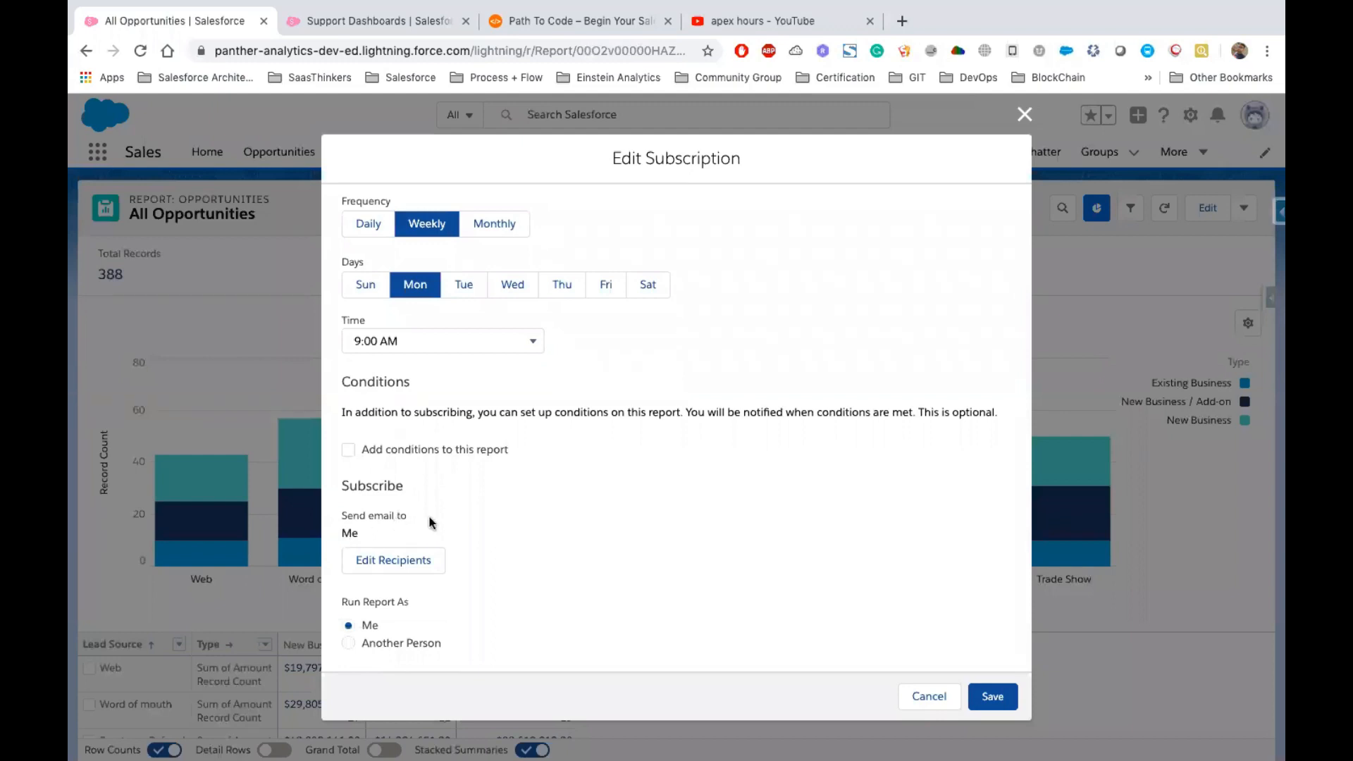
click(348, 530)
click(388, 567)
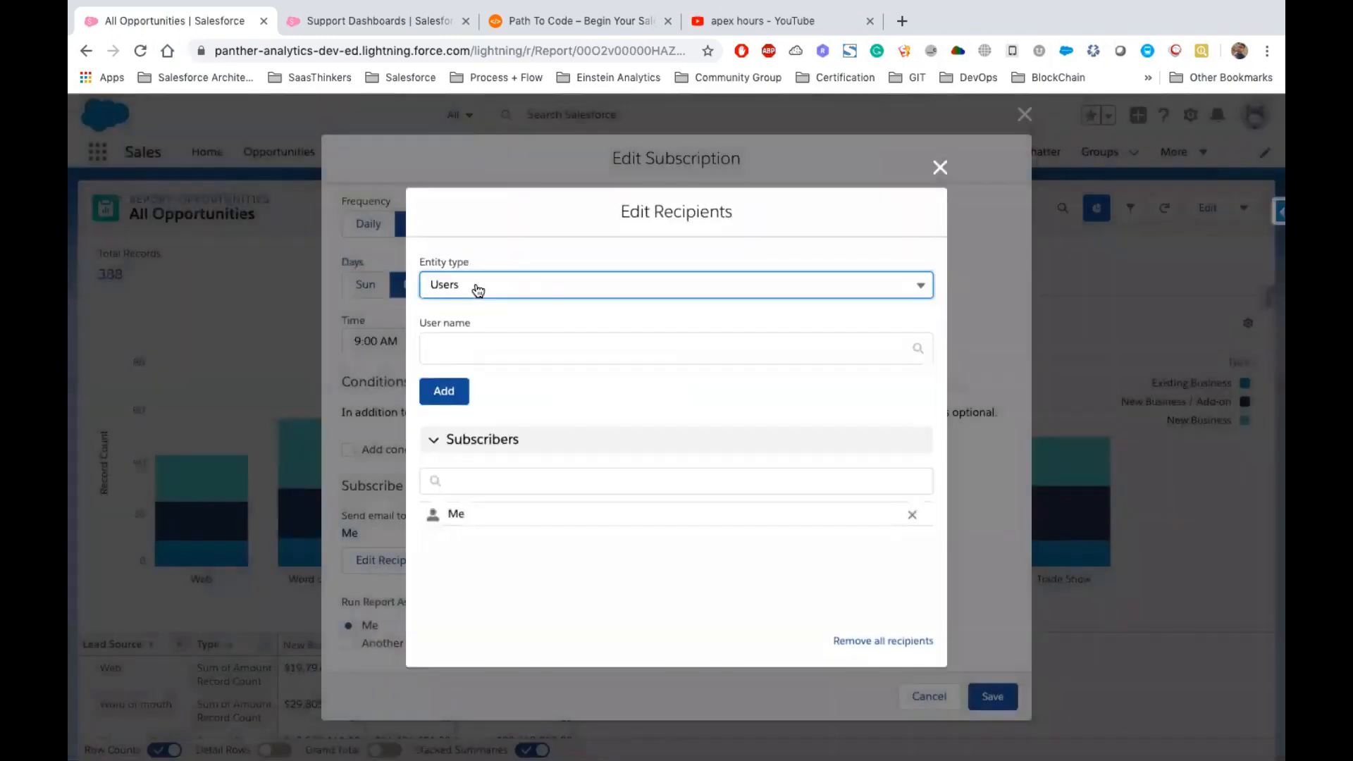
click(474, 286)
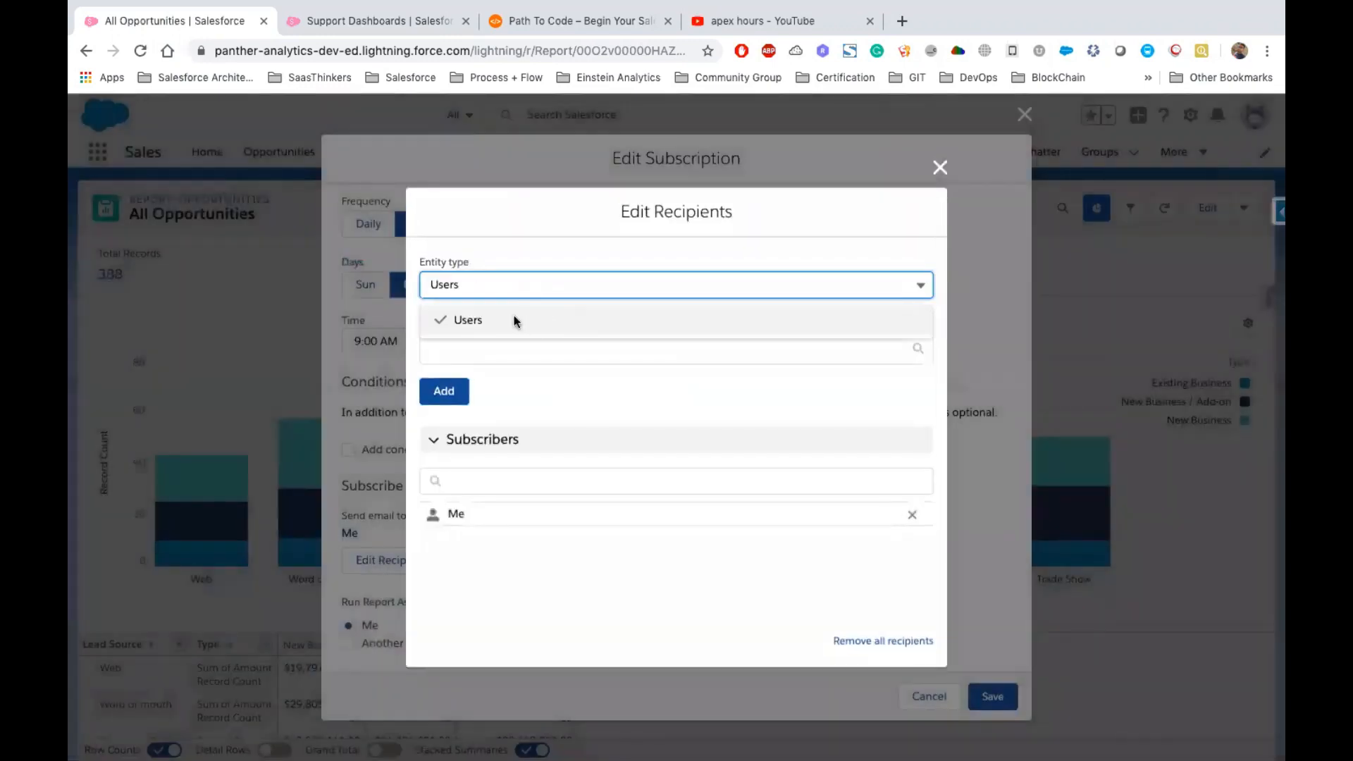
click(513, 318)
click(514, 348)
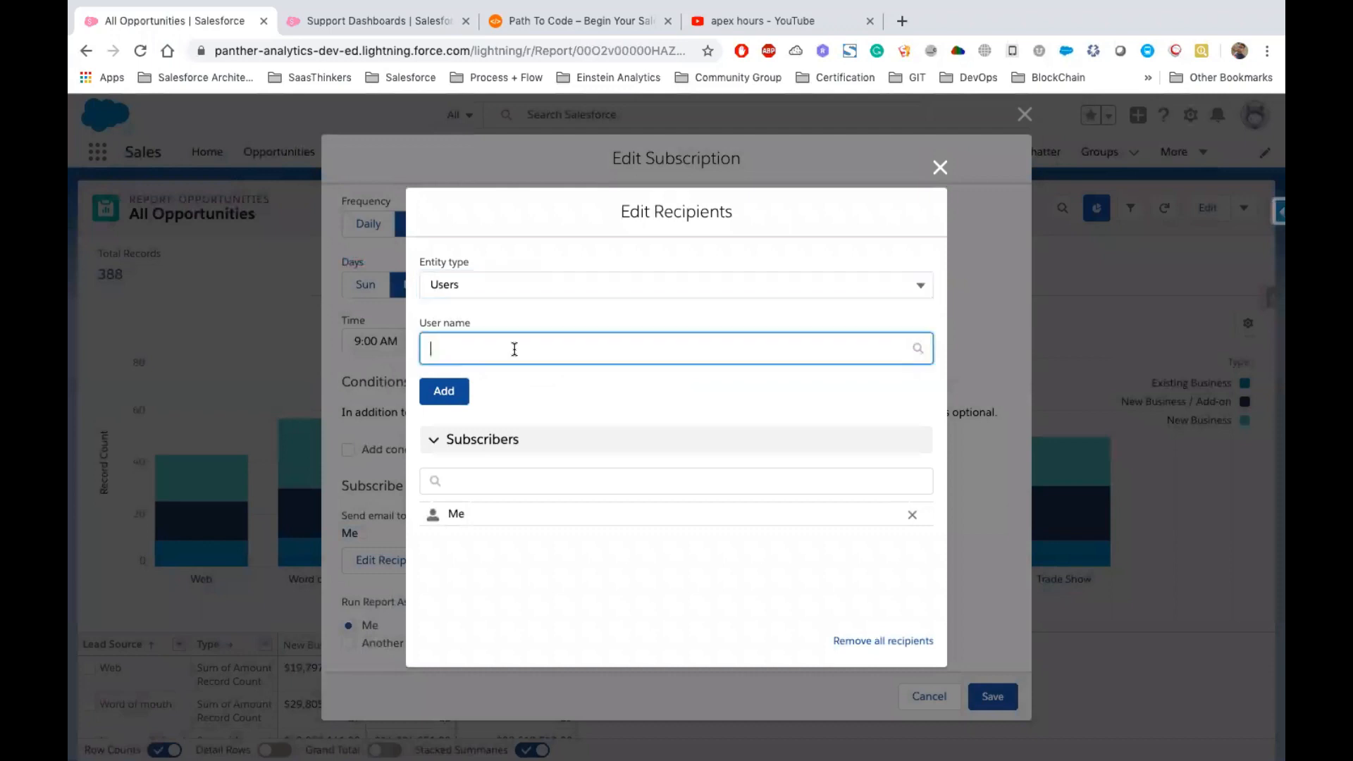
text(in)
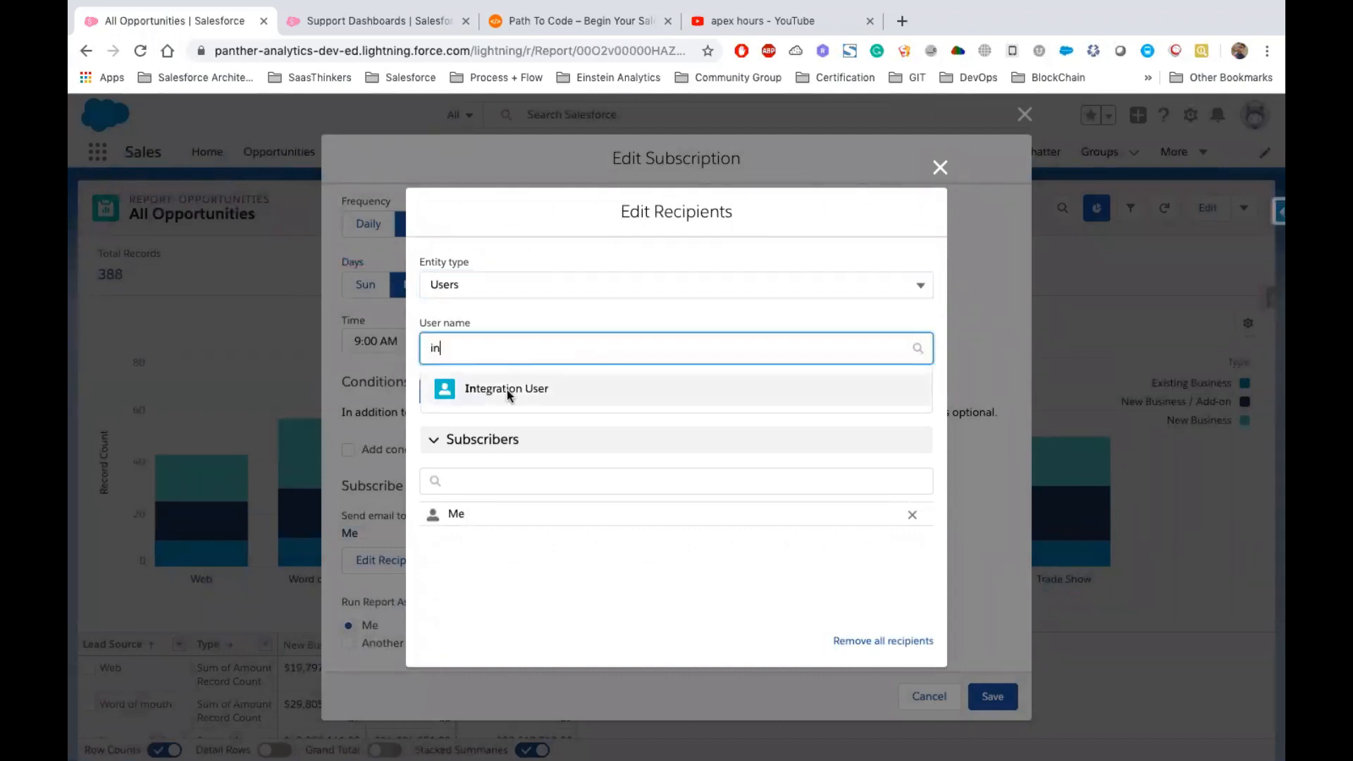
click(506, 390)
text(lau)
click(500, 369)
Add both selected users to the subscribers and close the recipient editor
text(a)
key(BackSpace)
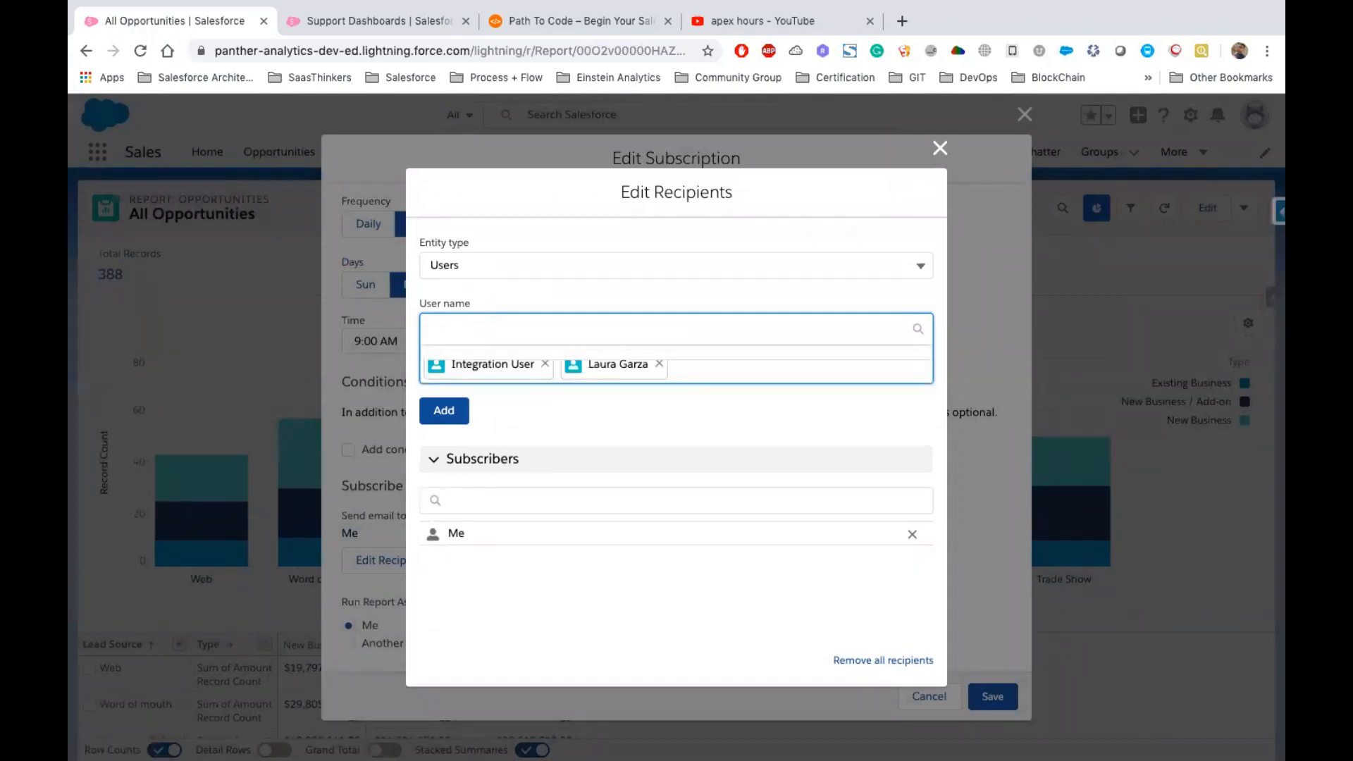
text(u)
key(BackSpace)
click(838, 391)
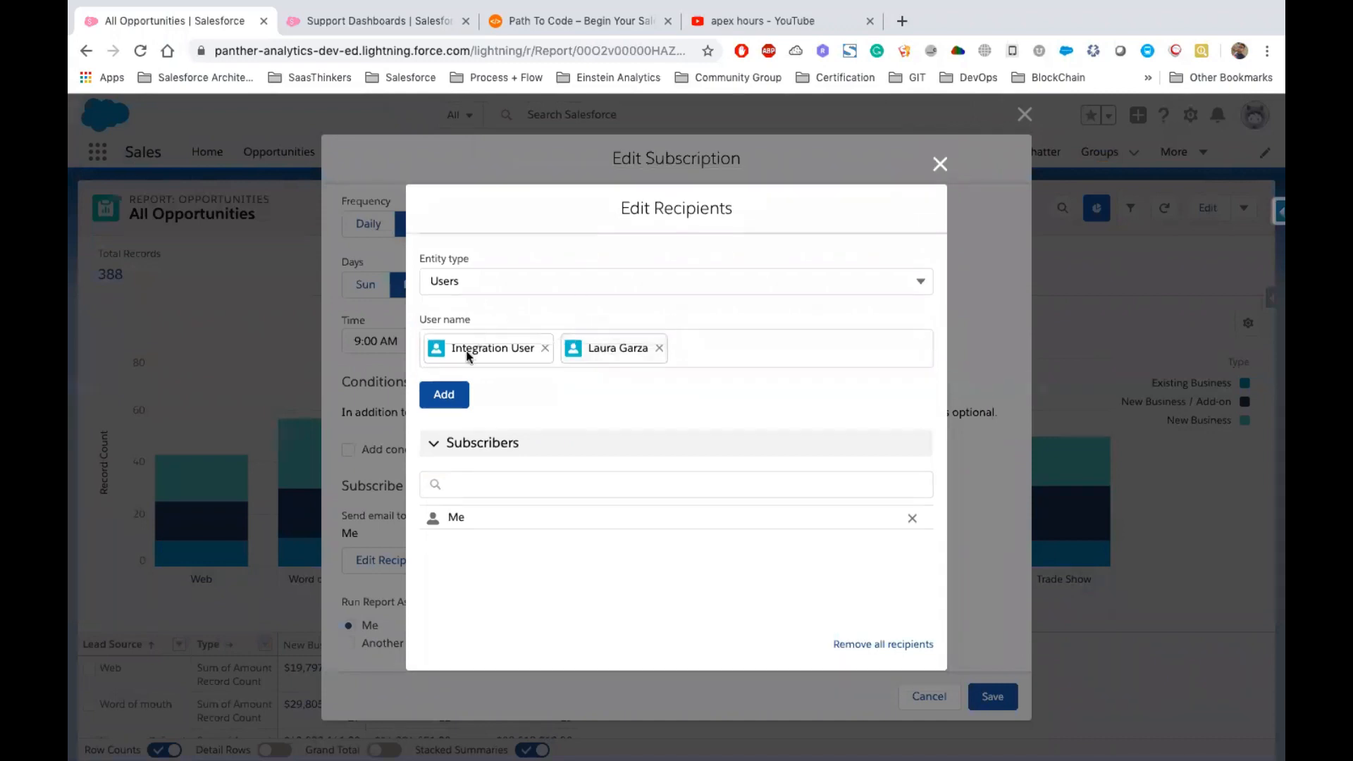
click(704, 343)
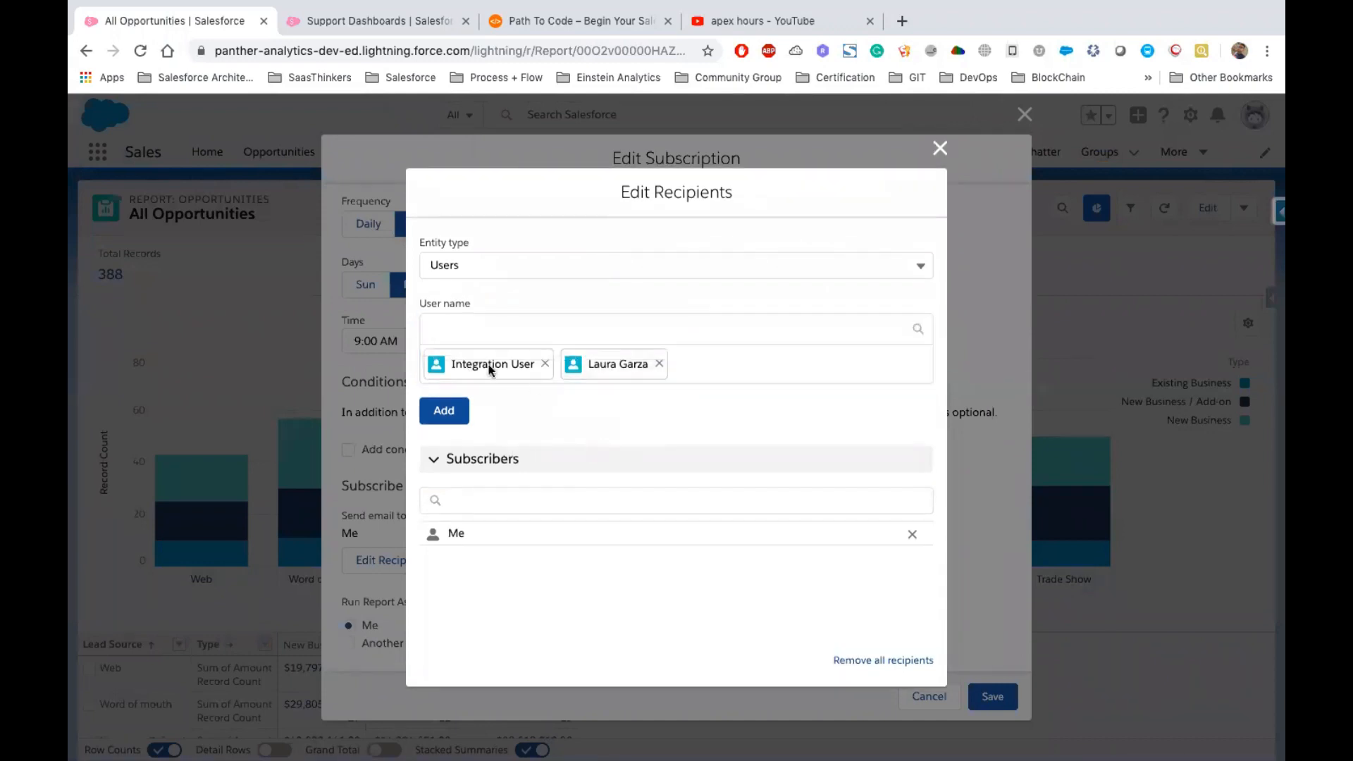
click(460, 399)
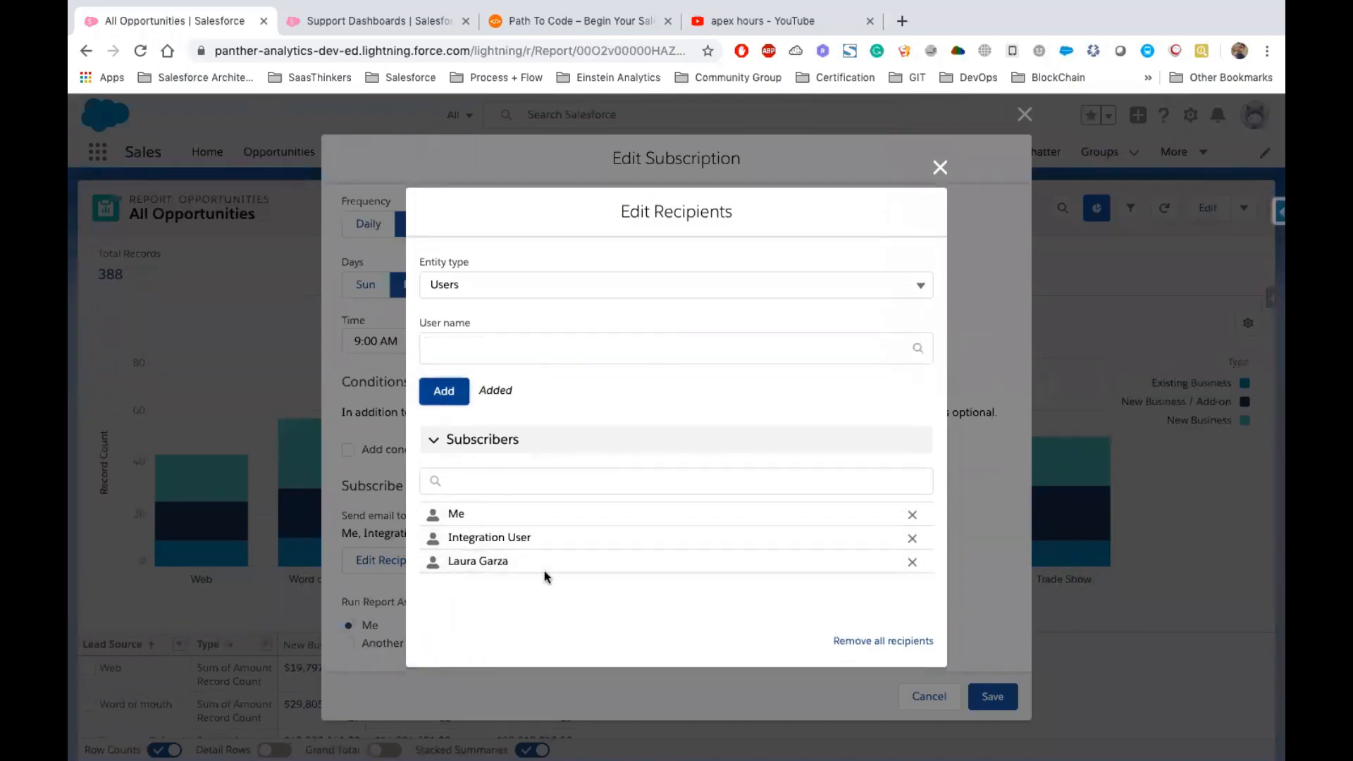
click(935, 172)
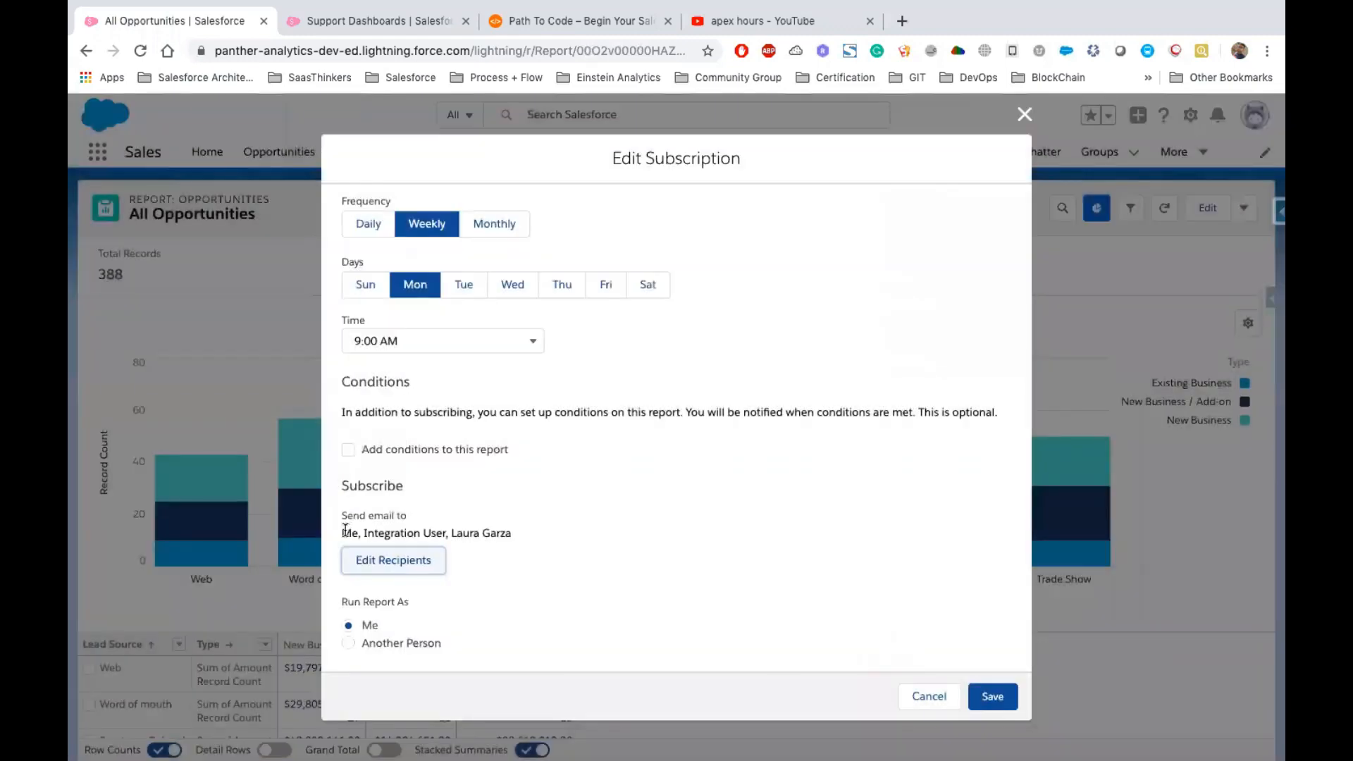
click(351, 531)
drag(364, 533, 447, 534)
double_click(470, 535)
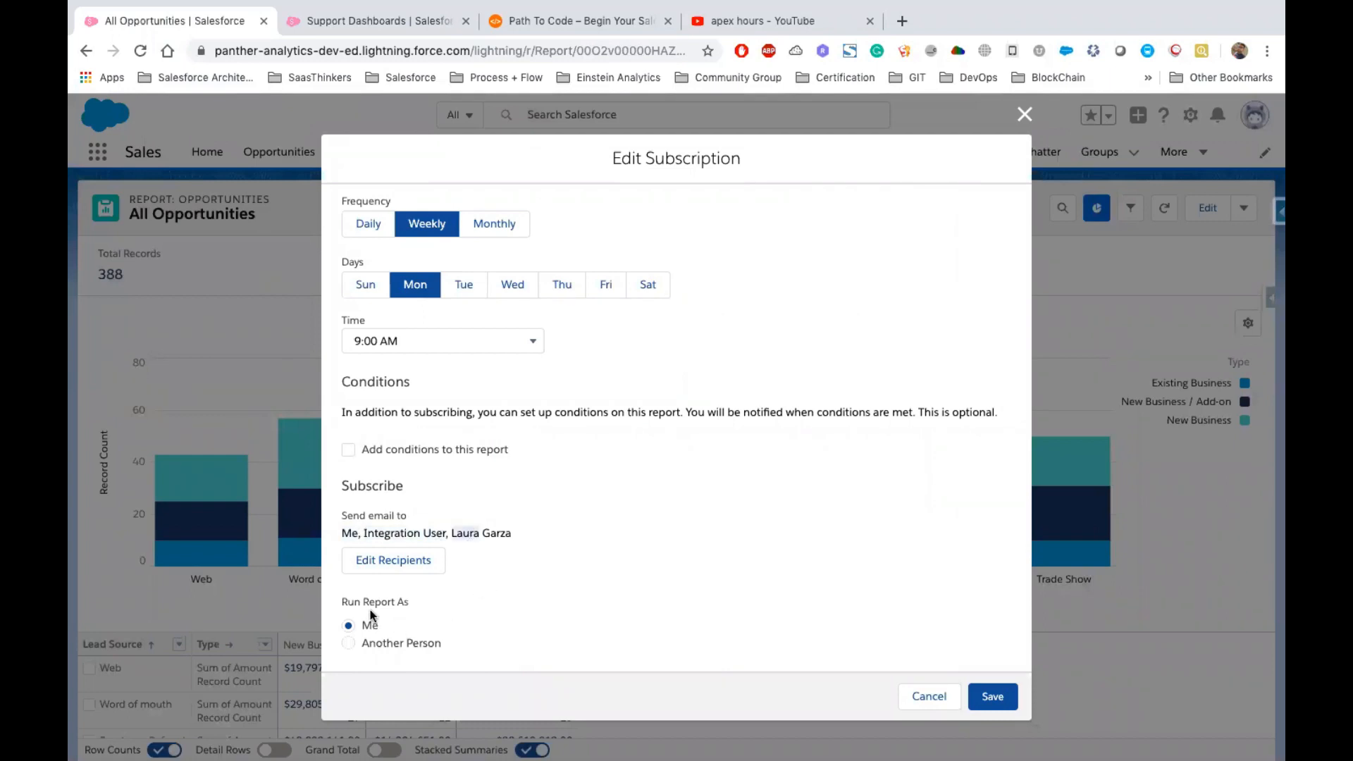
drag(343, 602, 432, 604)
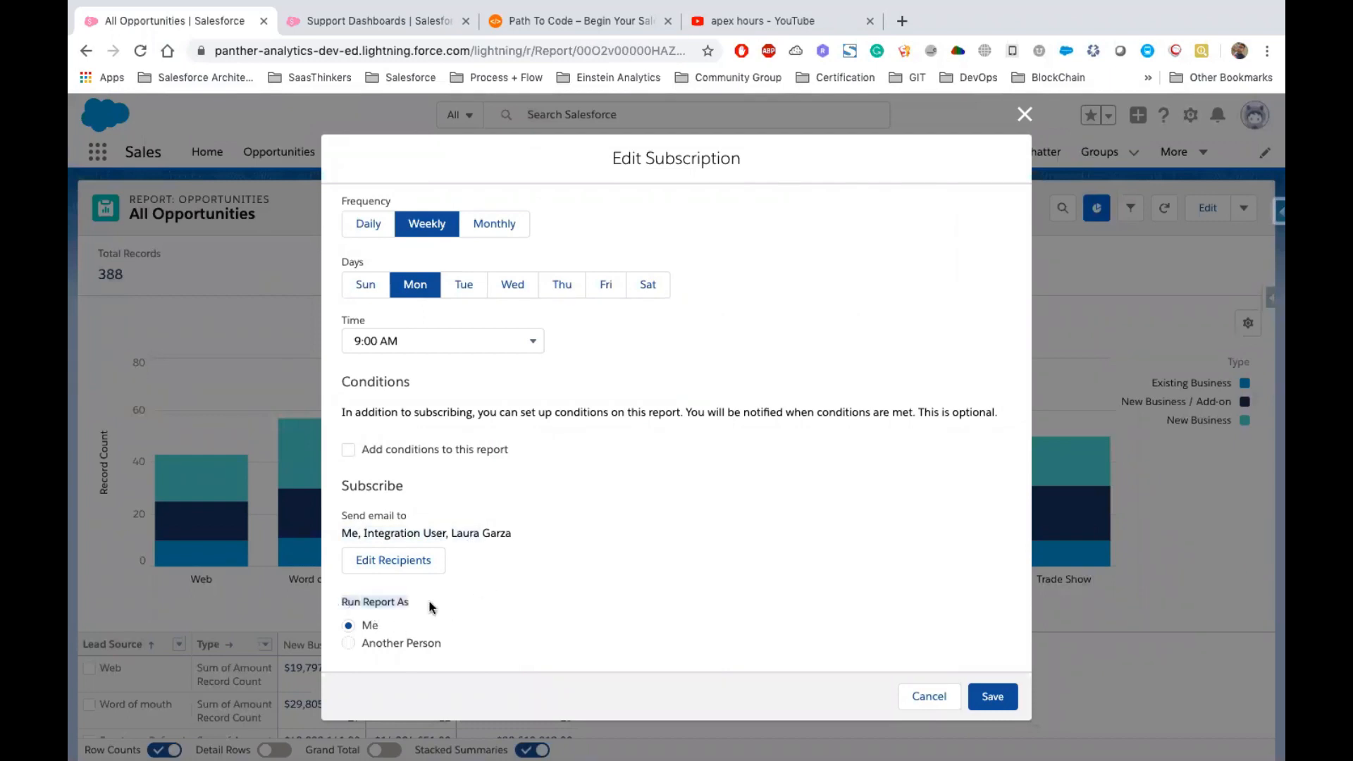
double_click(379, 600)
triple_click(400, 604)
Switch the Run Report As option to Another Person and back to Me
click(397, 644)
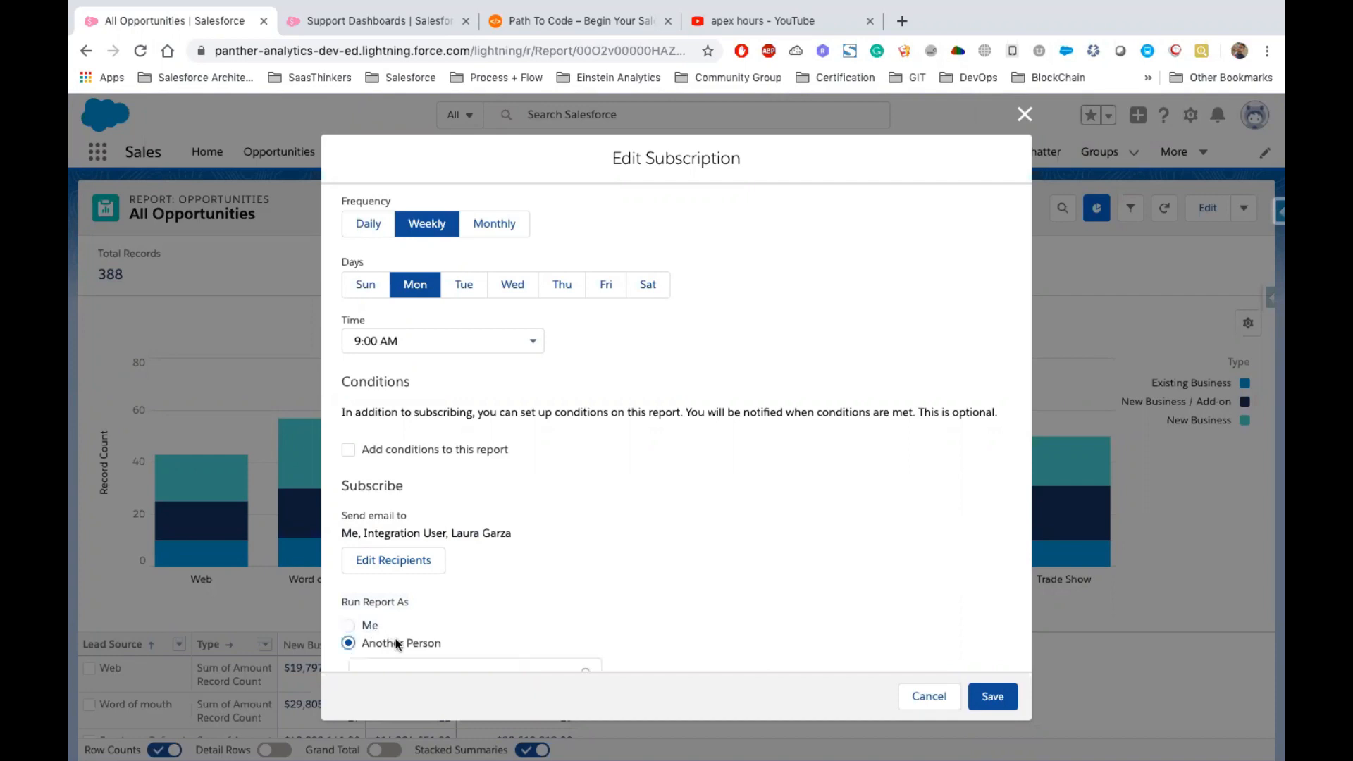
scroll(642, 578, down, 1)
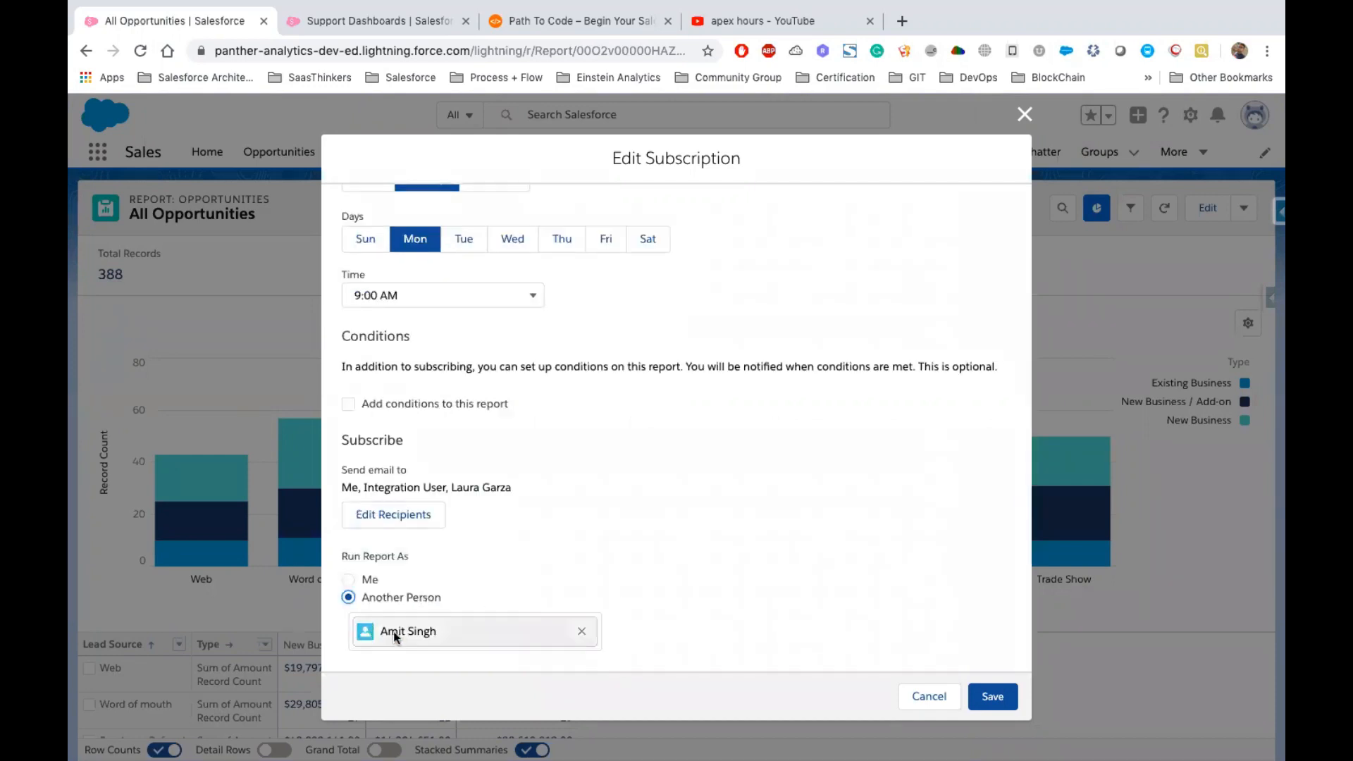
drag(384, 629, 496, 628)
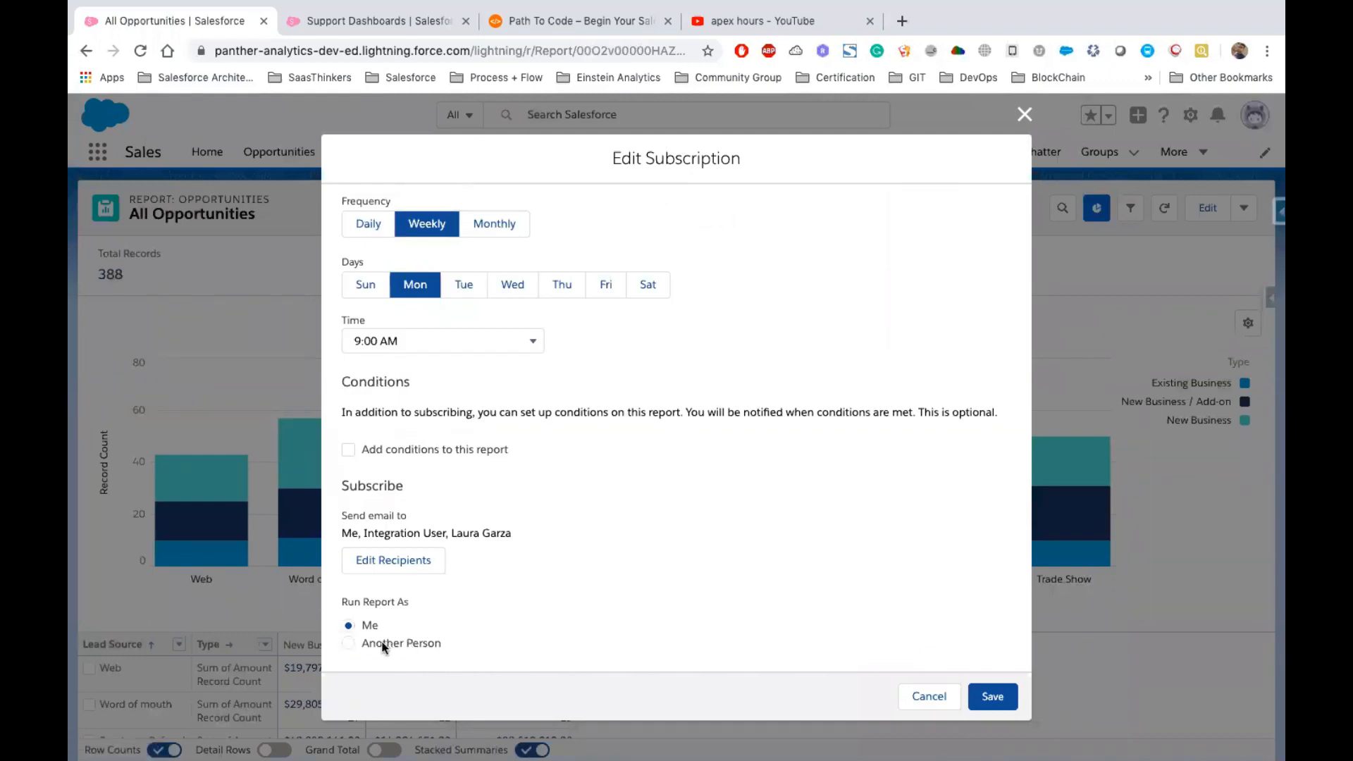
click(384, 644)
scroll(592, 561, down, 1)
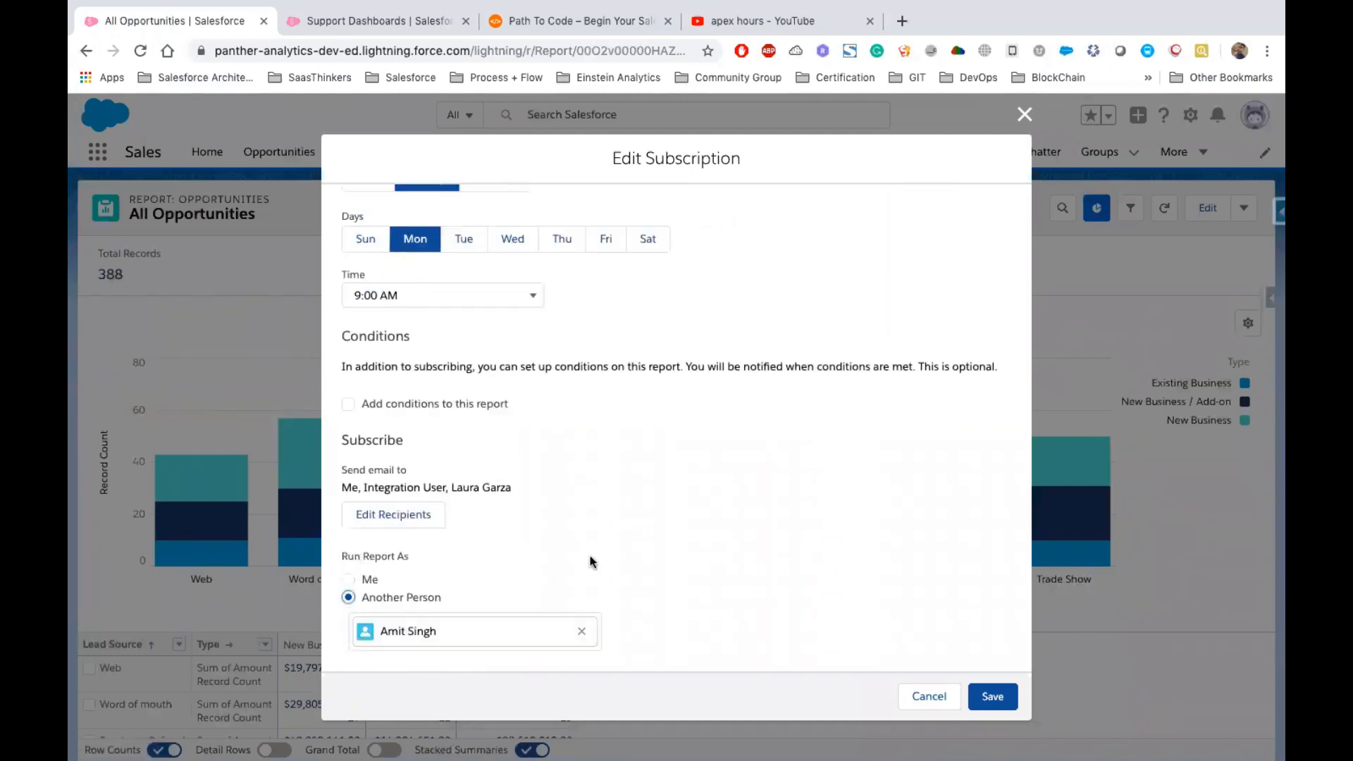
click(370, 581)
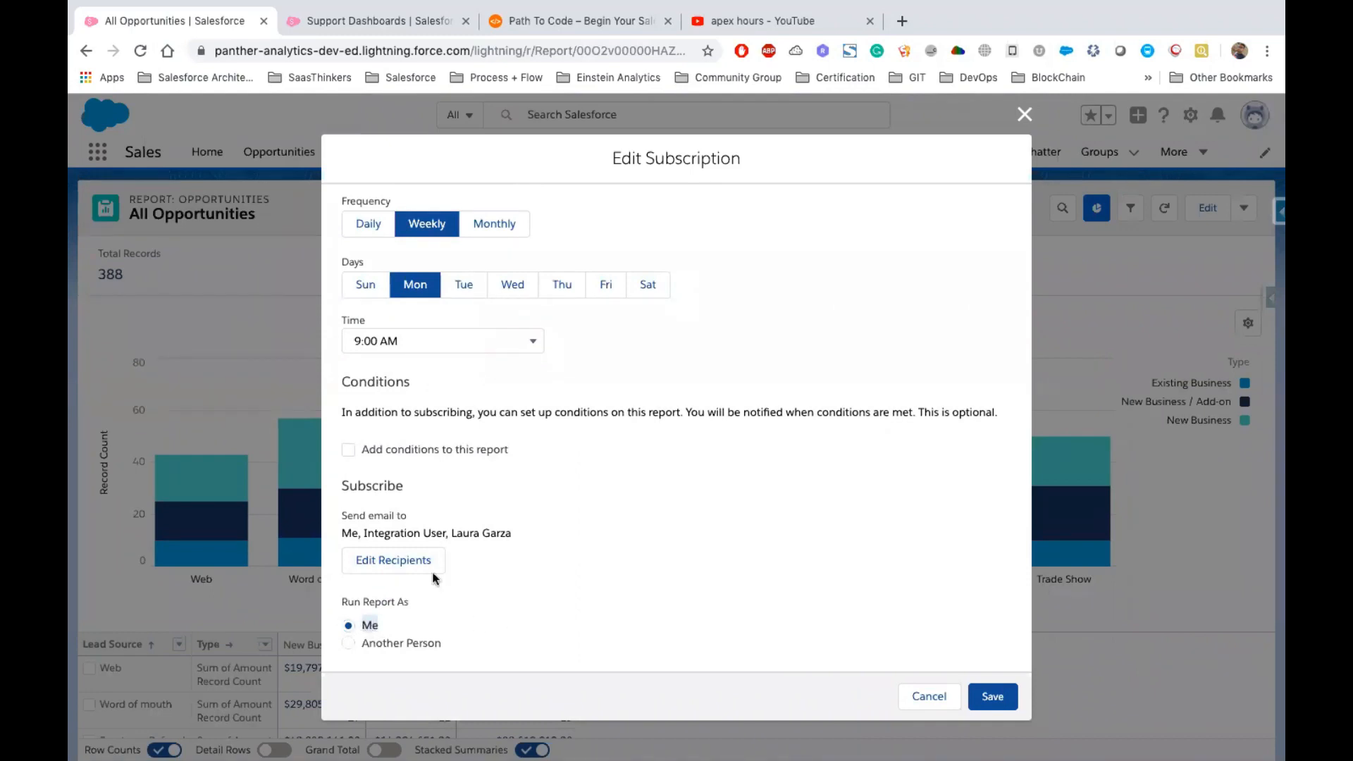
drag(364, 533, 446, 534)
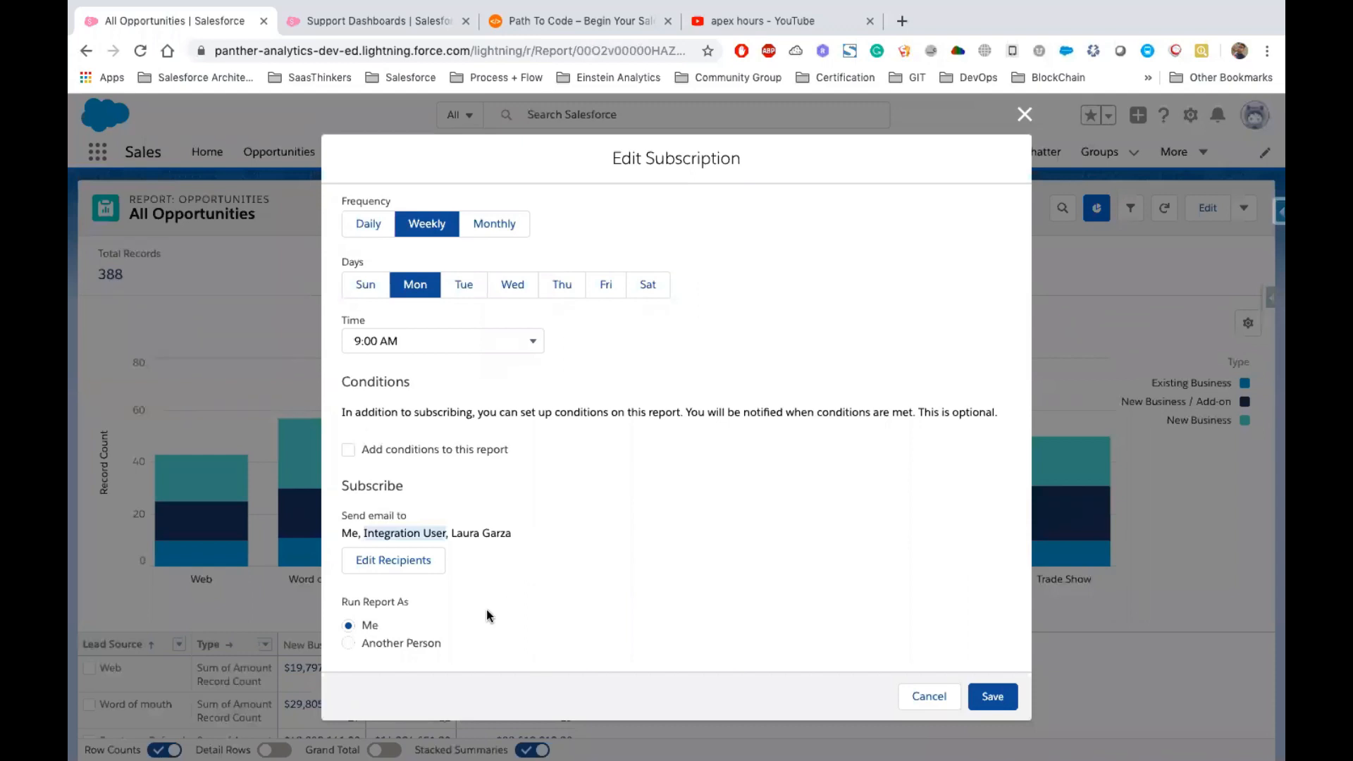
click(379, 641)
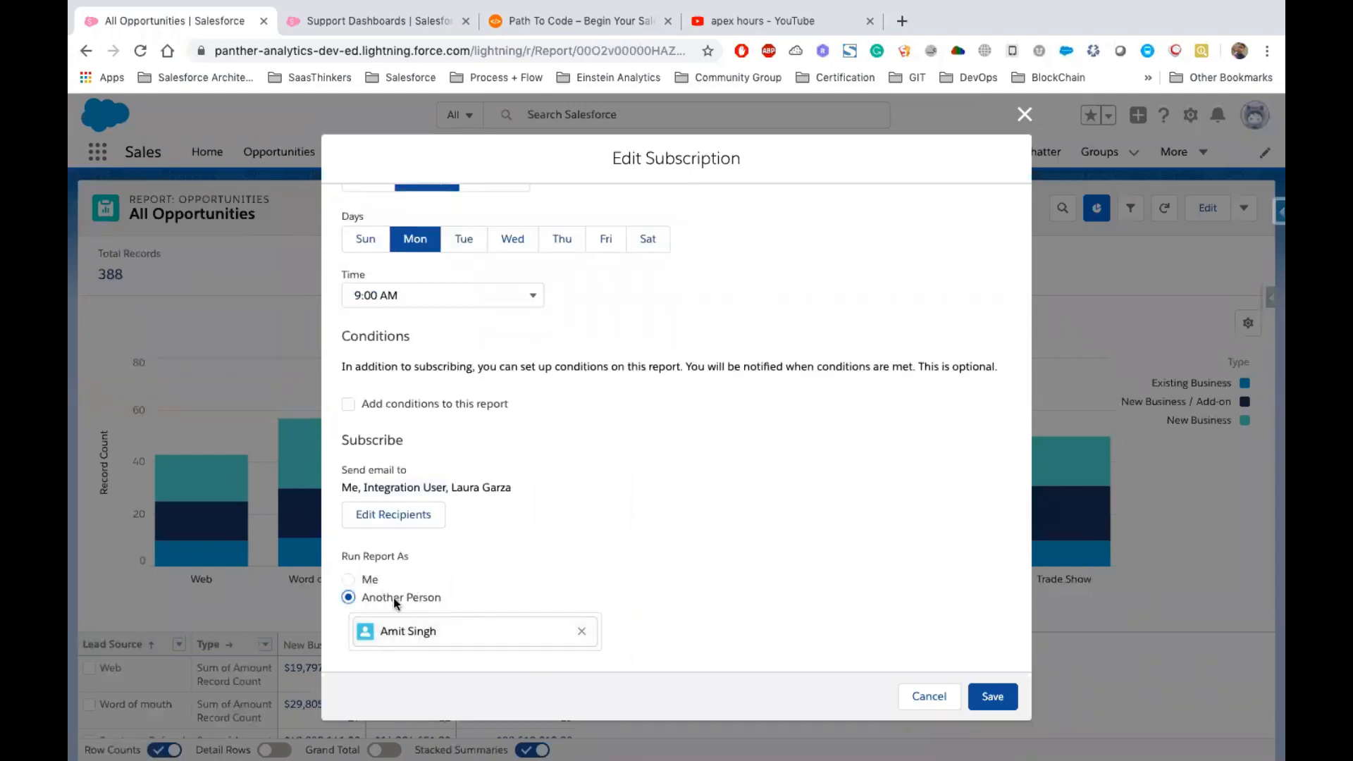
drag(362, 601, 447, 599)
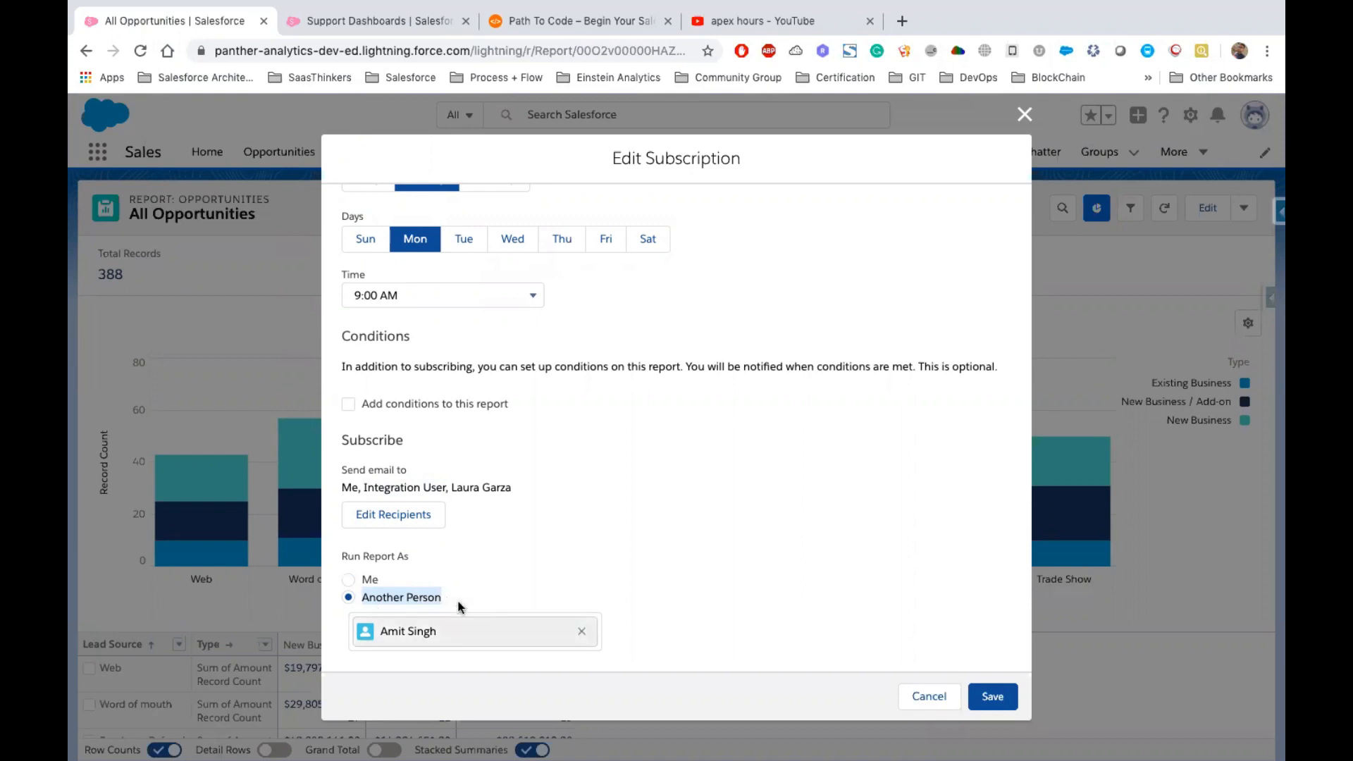
click(533, 592)
triple_click(395, 601)
click(367, 582)
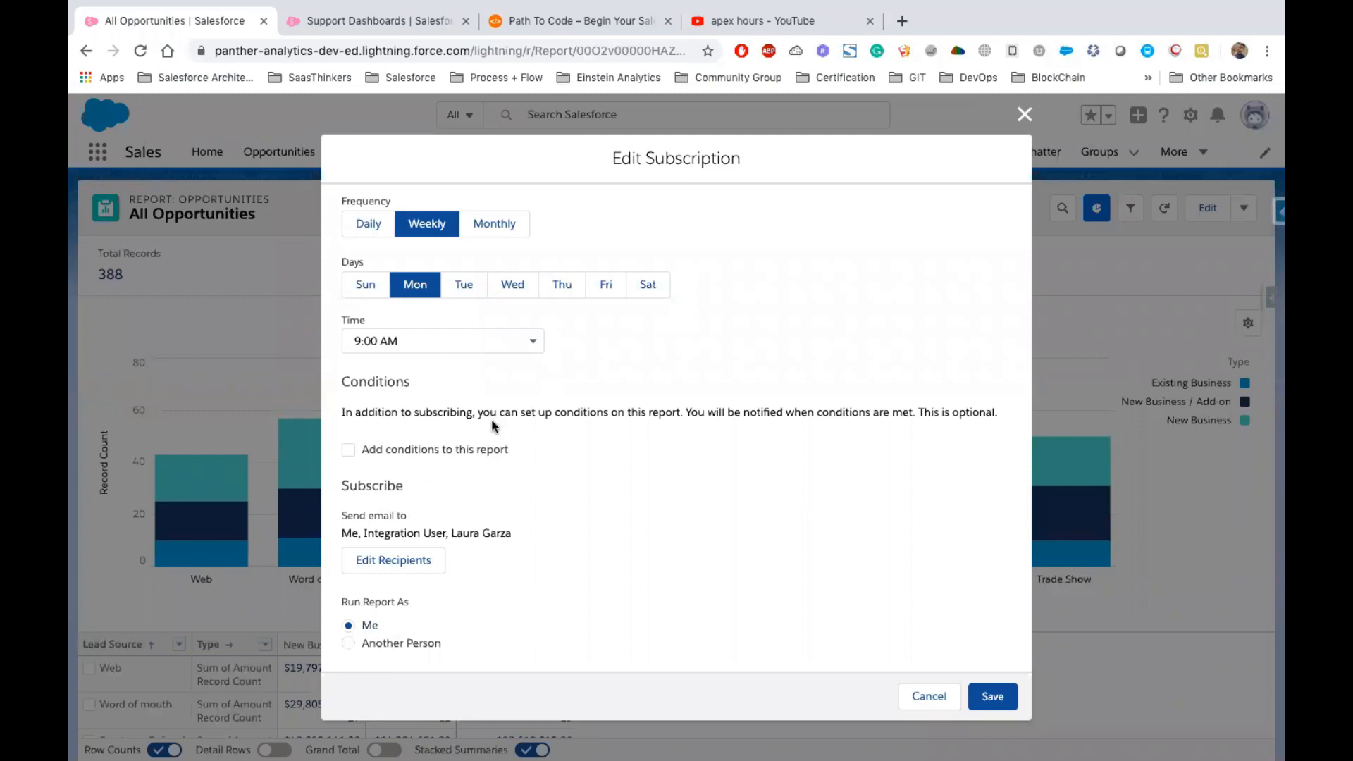
Enable report conditions and add a condition: Sum of Amount Greater than or equal 40,000
triple_click(908, 408)
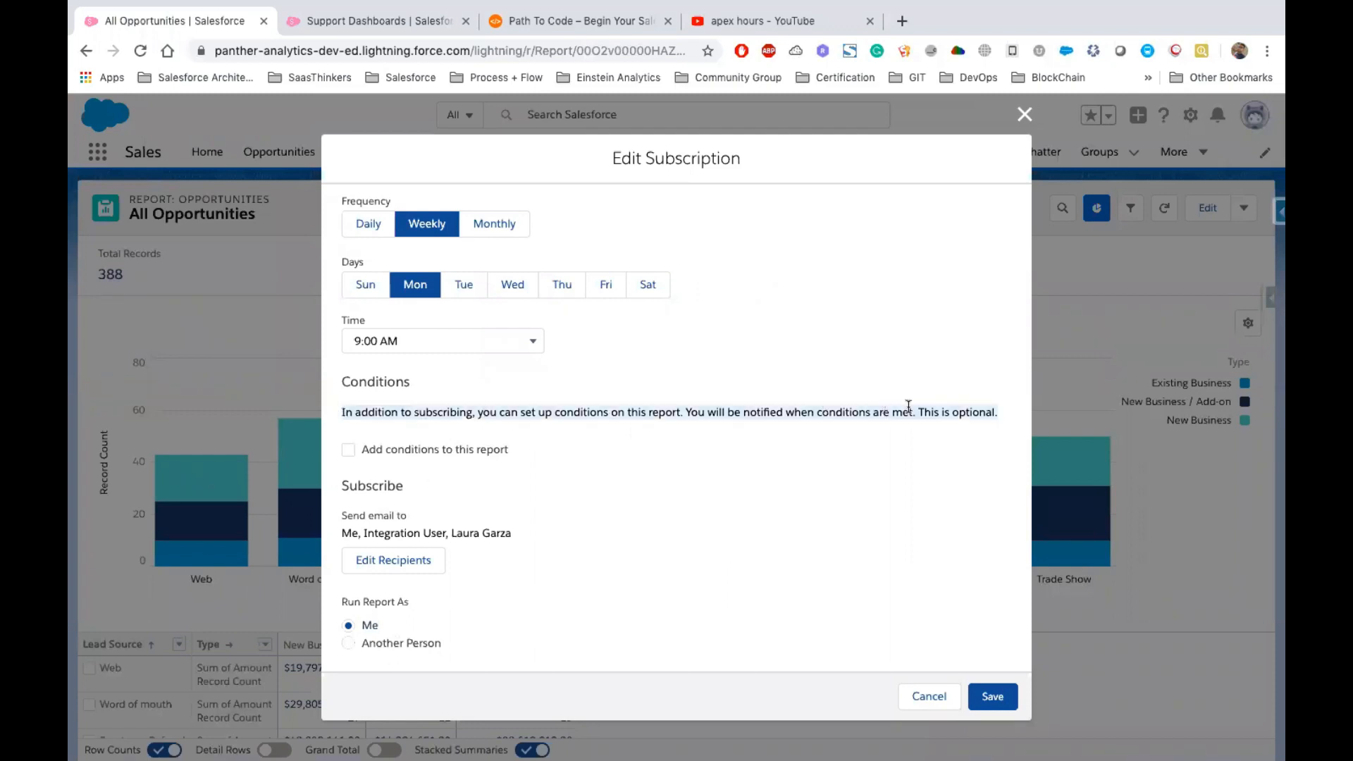
click(393, 450)
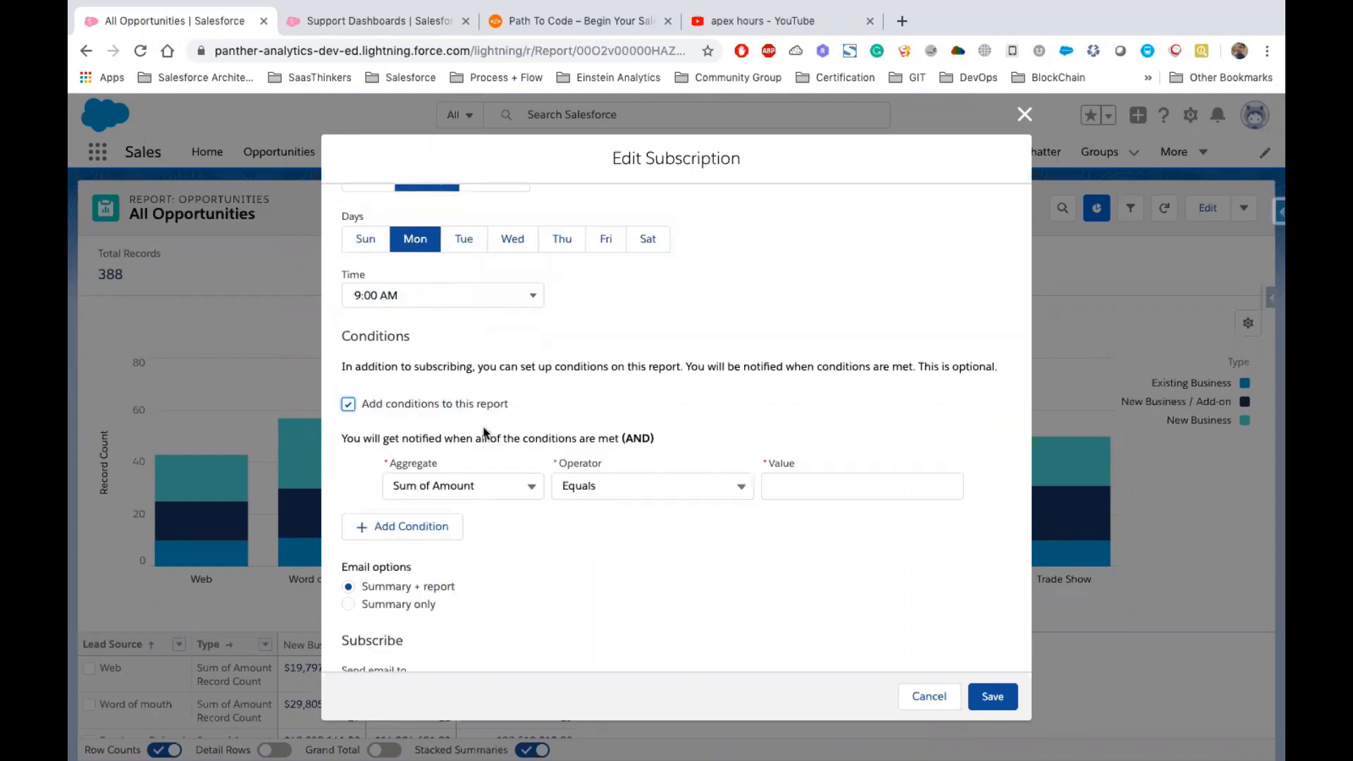
click(528, 484)
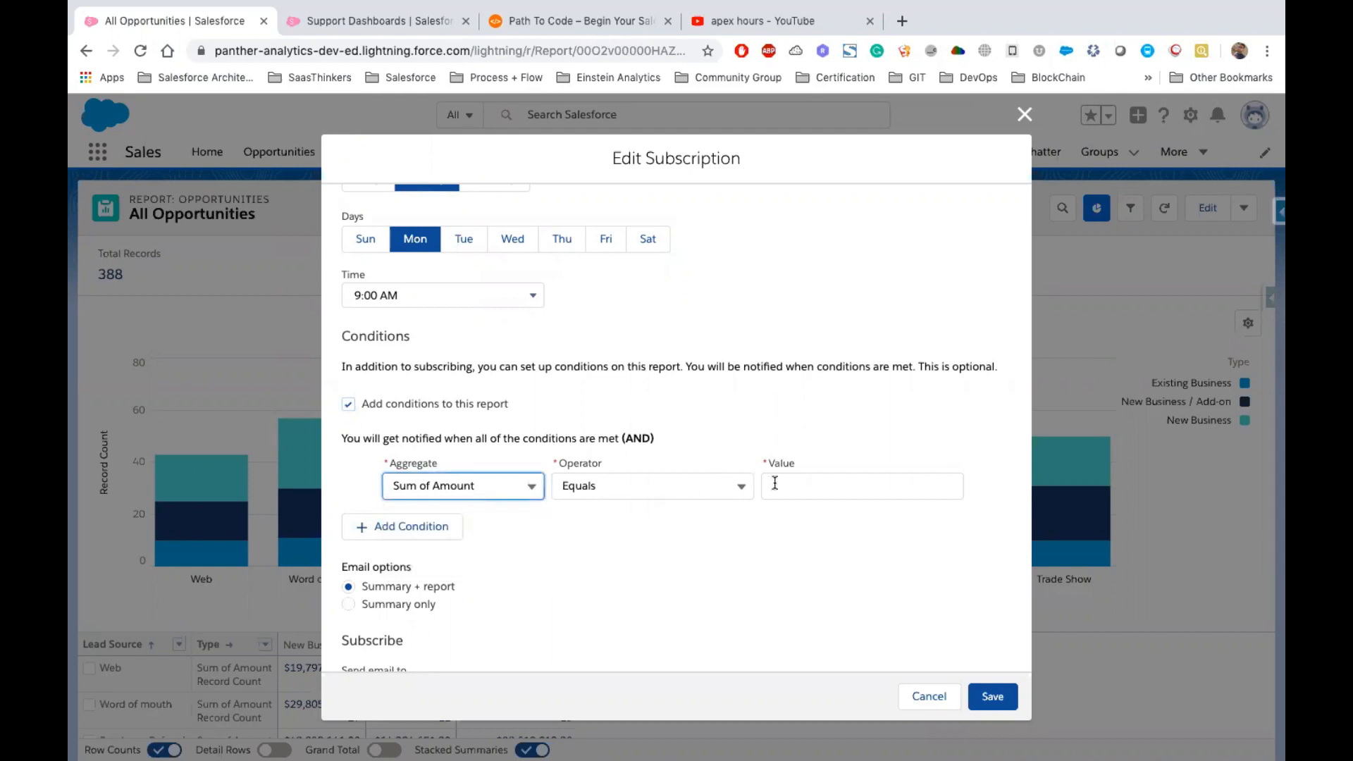
click(591, 484)
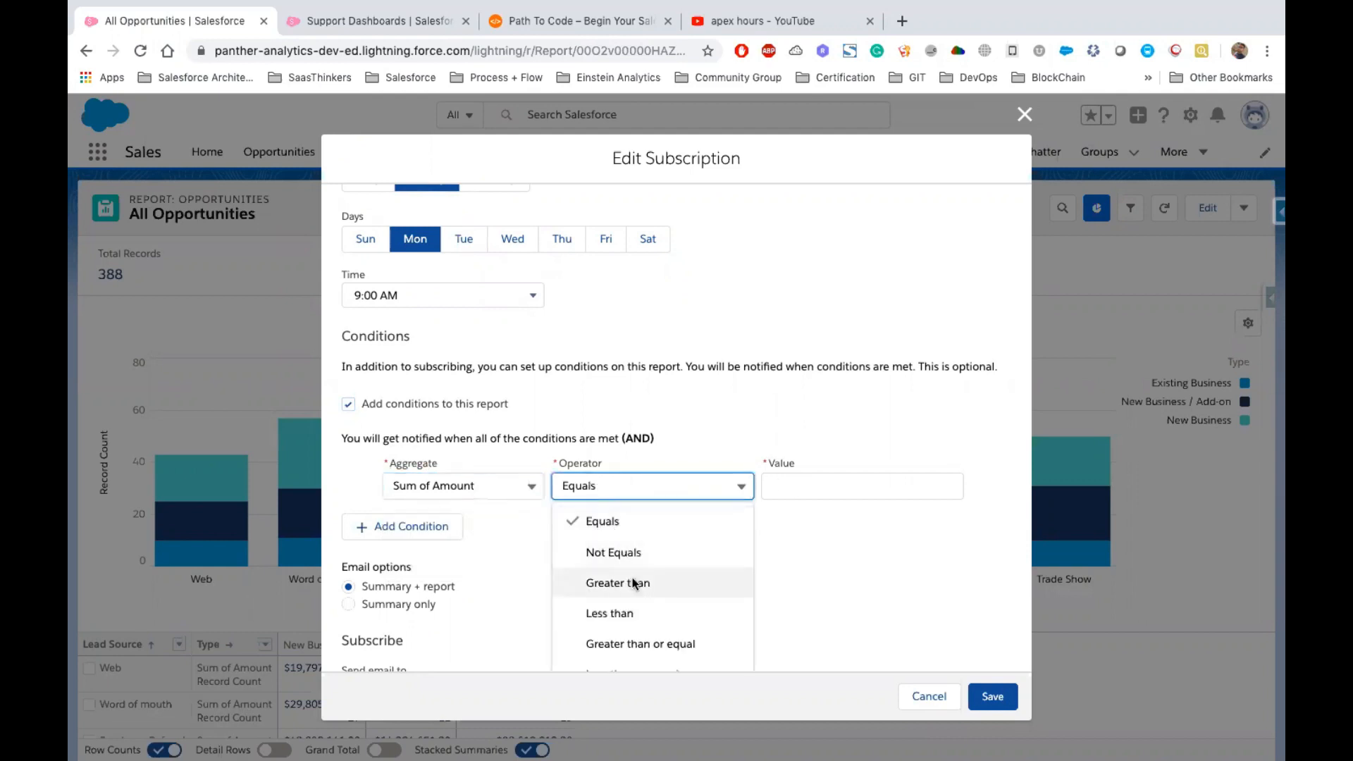
click(638, 585)
click(648, 486)
click(673, 641)
click(810, 487)
text(40000)
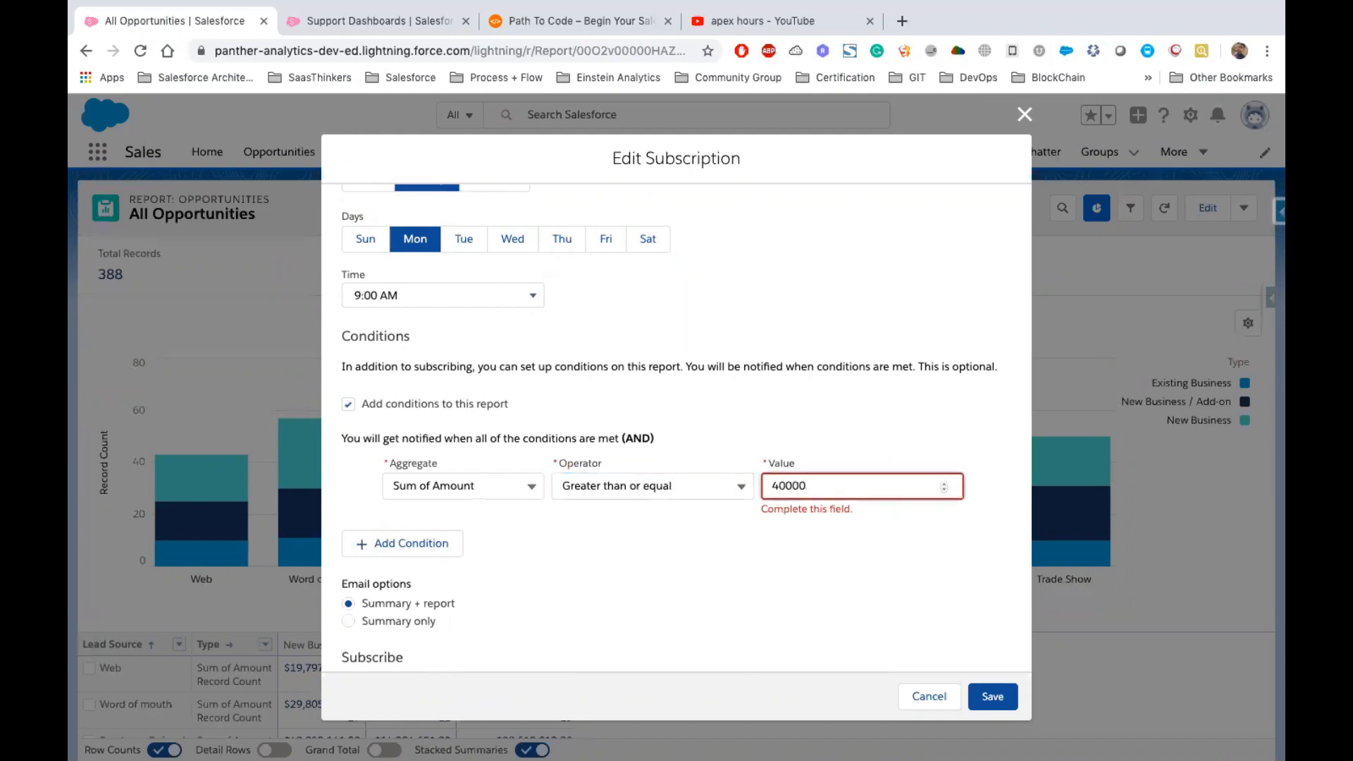
click(849, 539)
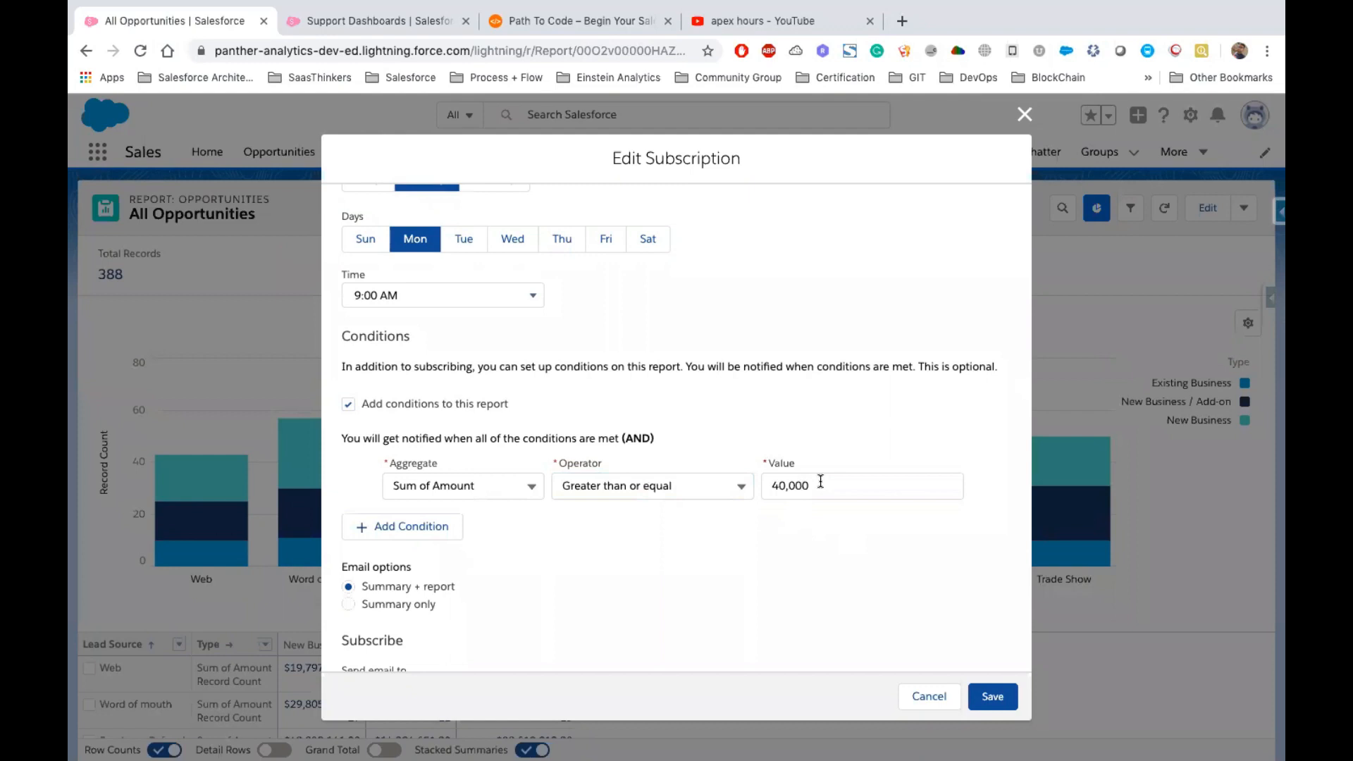
Add a second condition row to the subscription and delete it again
scroll(534, 405, up, 2)
scroll(536, 402, down, 4)
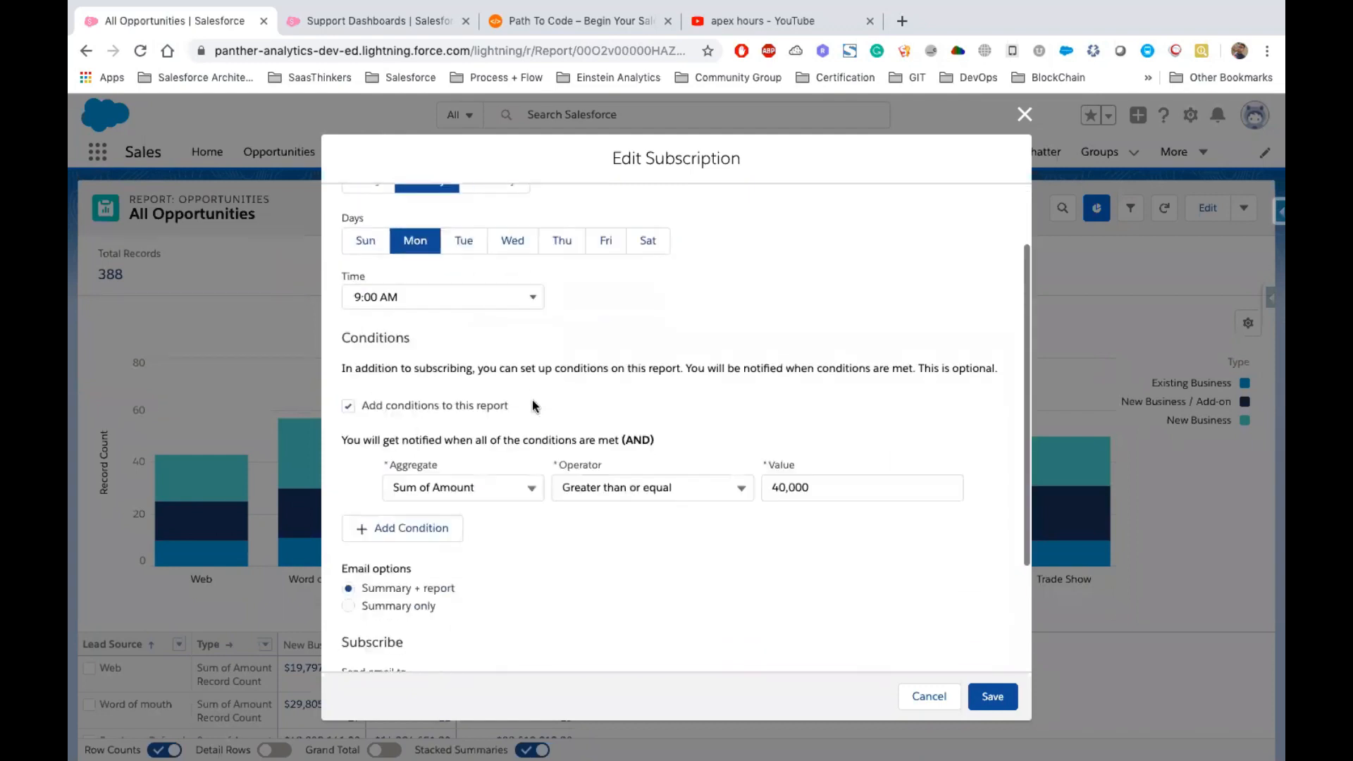
click(777, 408)
click(795, 511)
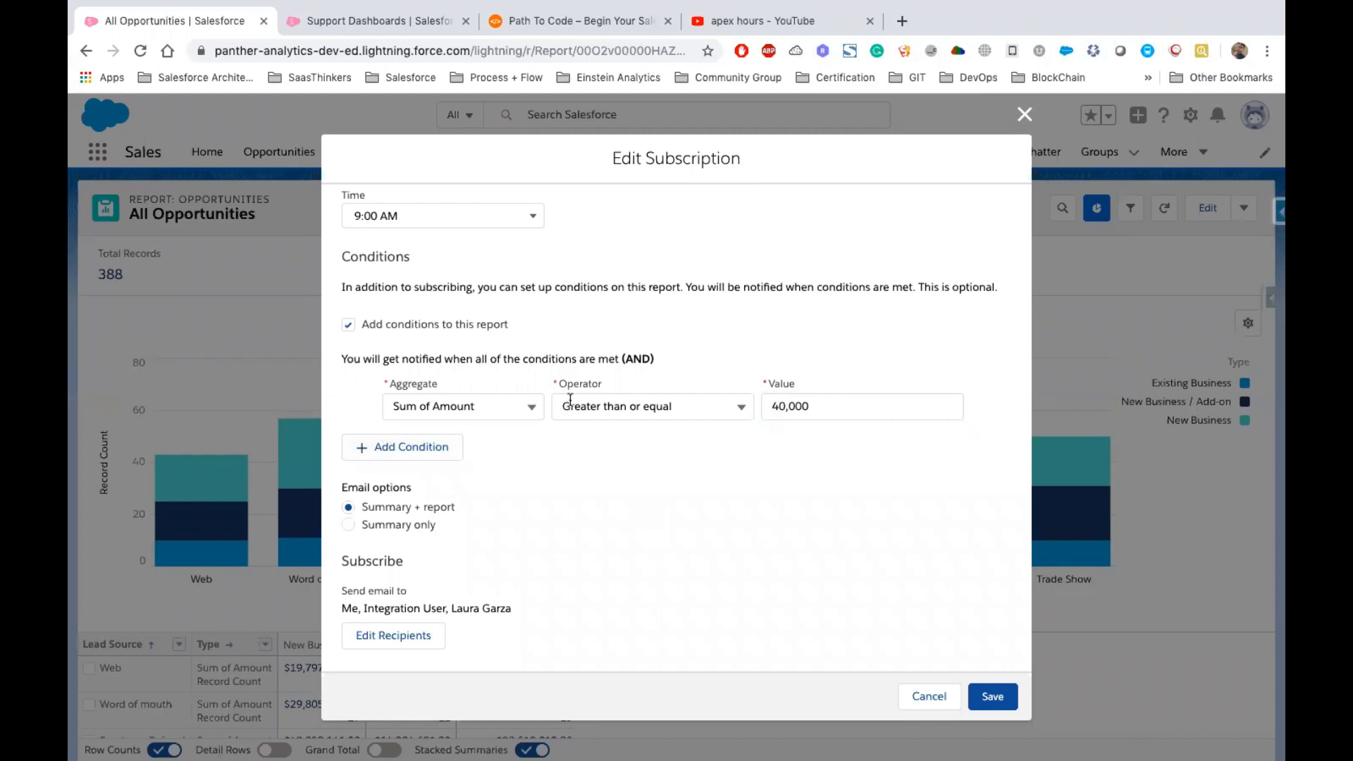
click(456, 443)
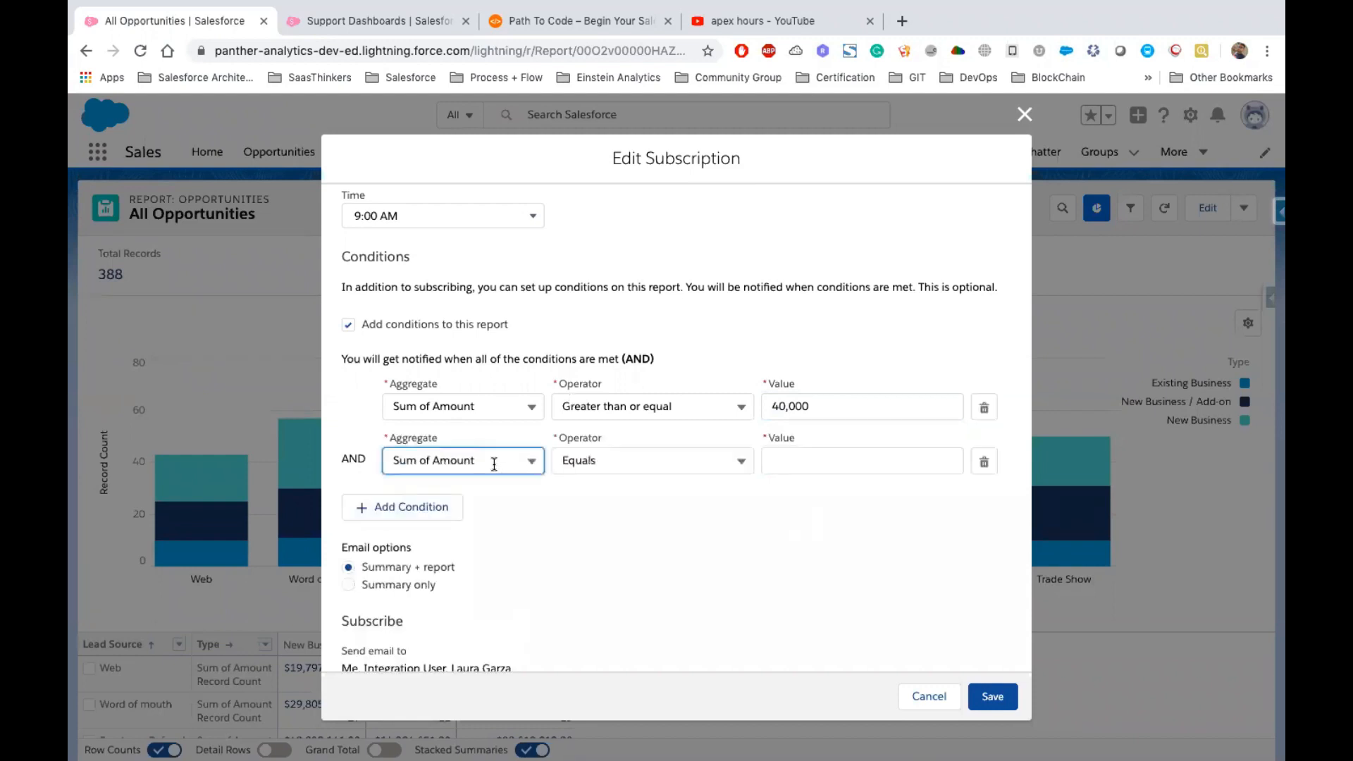
click(493, 462)
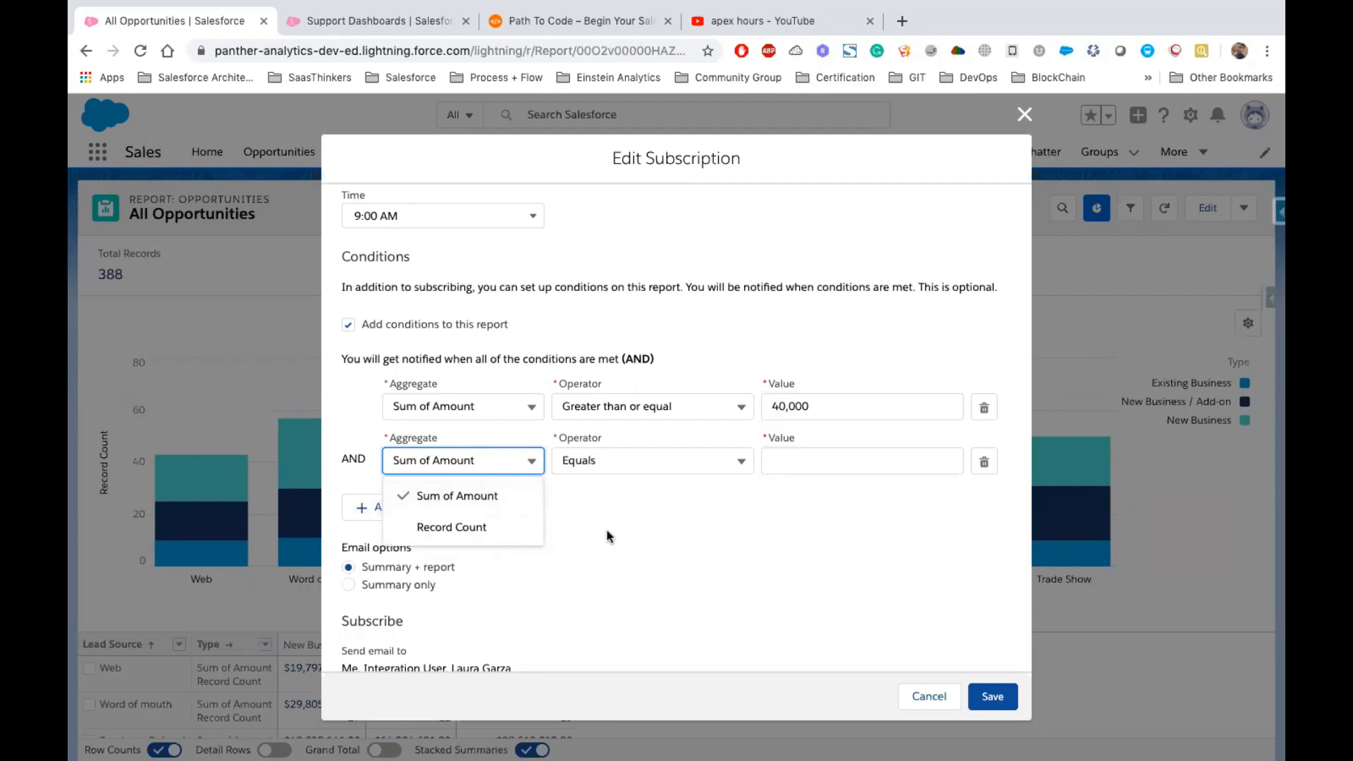
click(975, 471)
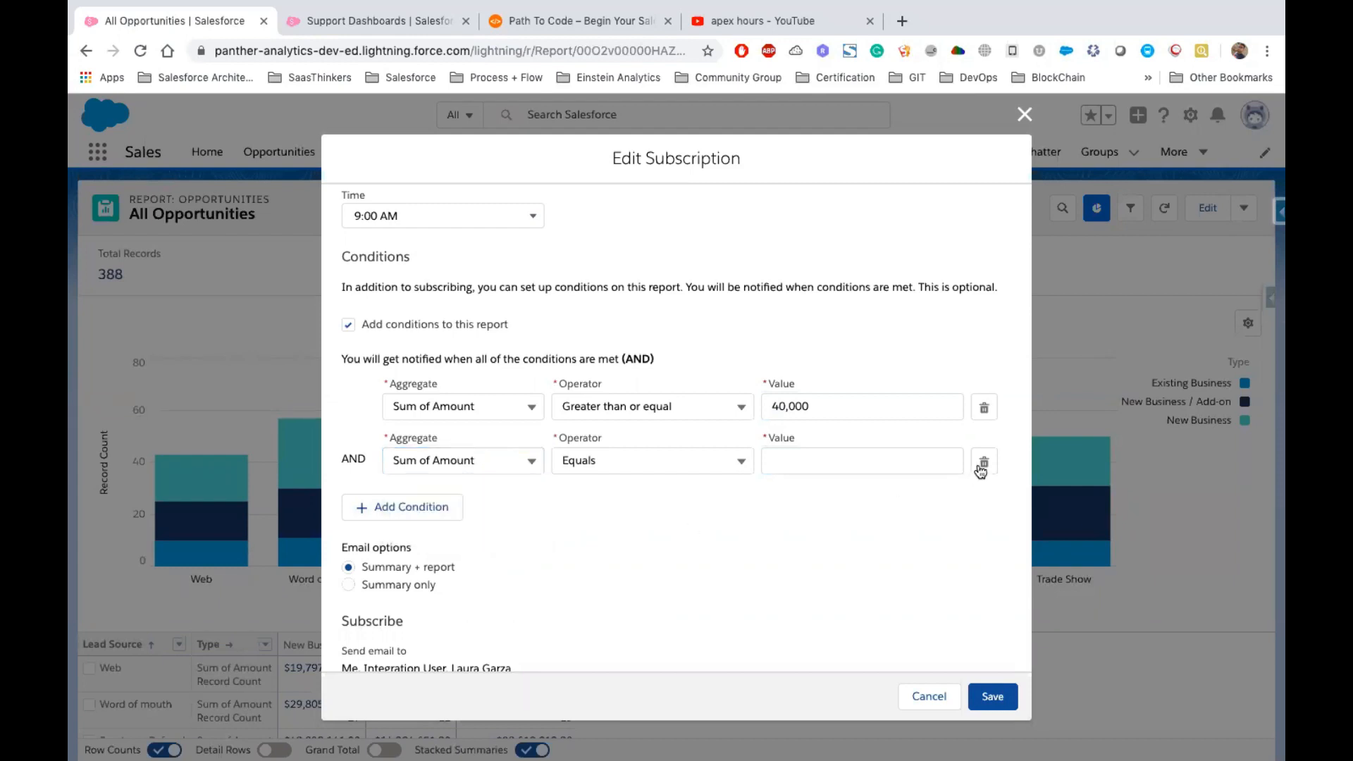
click(982, 467)
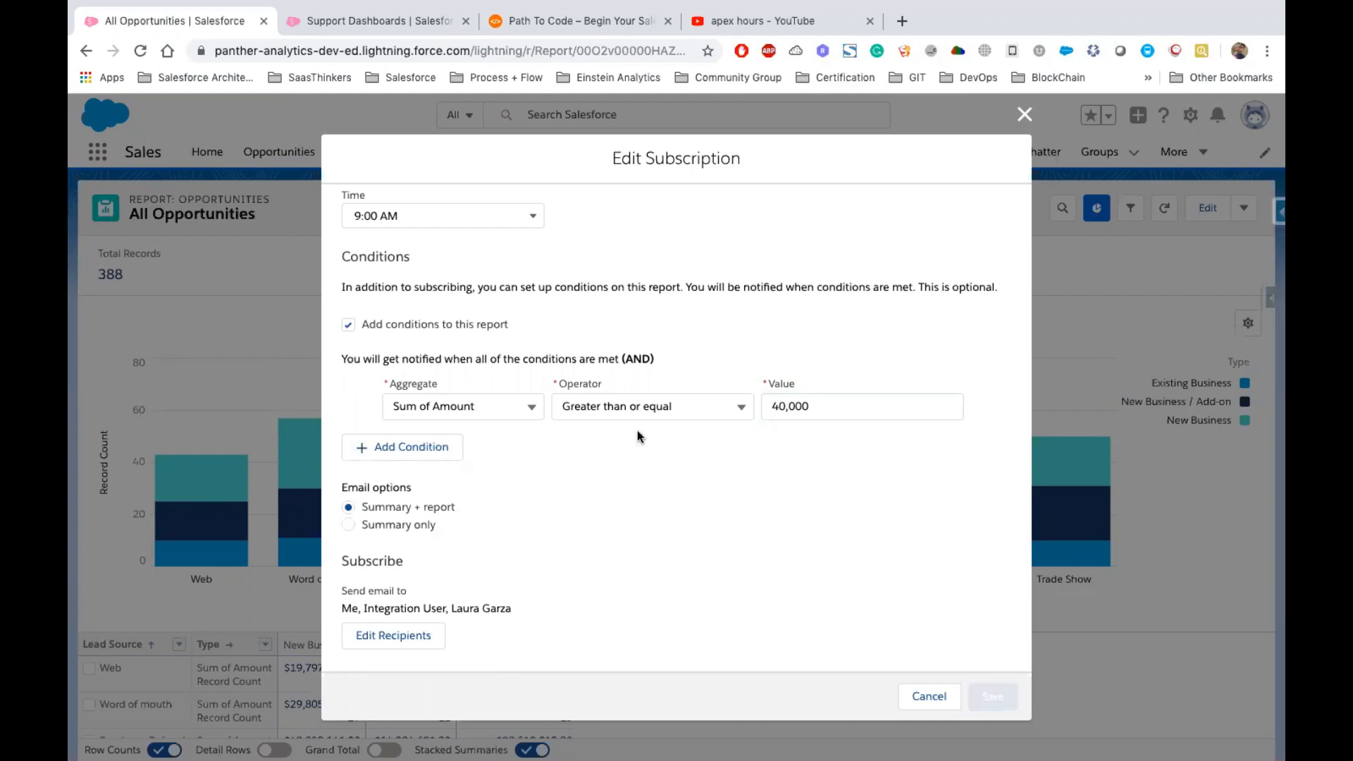
Examine the All Opportunities report chart and table, opening and closing the filters panel
scroll(451, 336, up, 3)
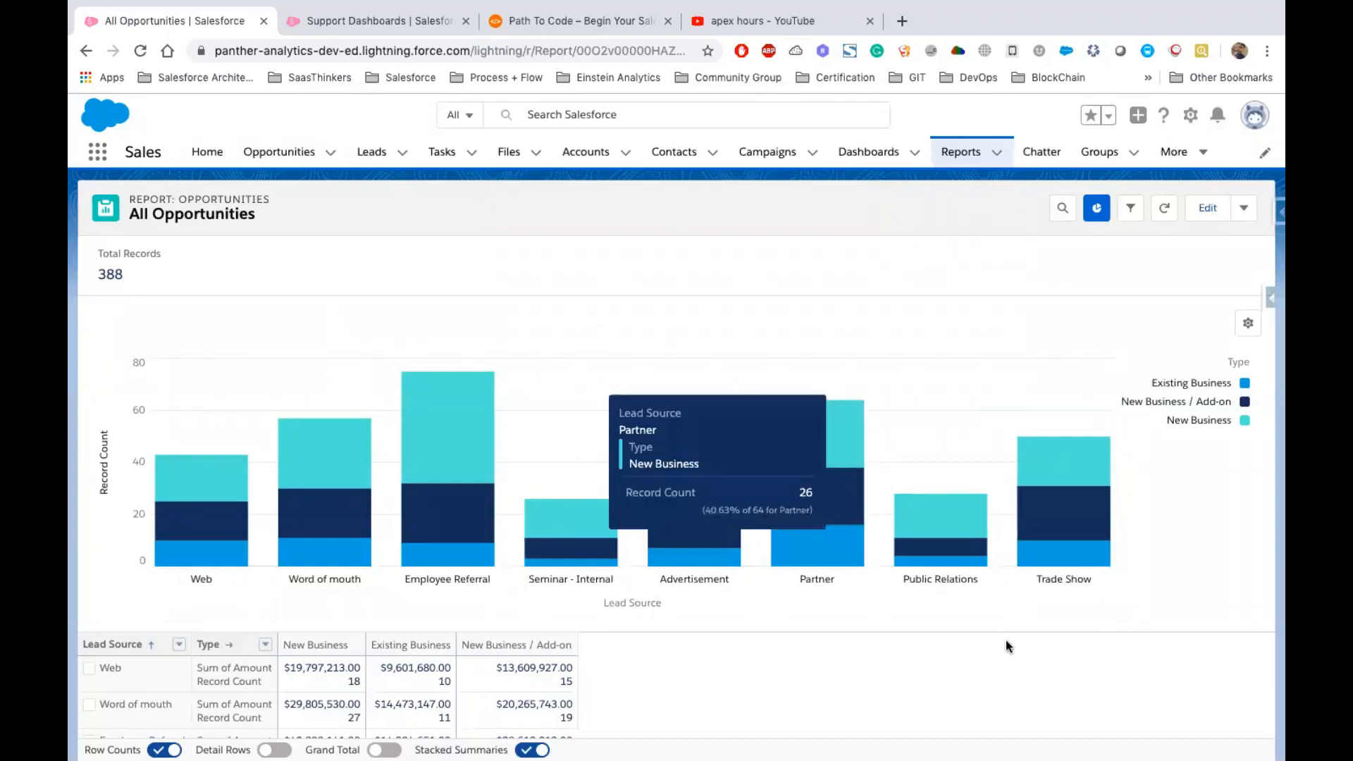
scroll(1004, 641, down, 2)
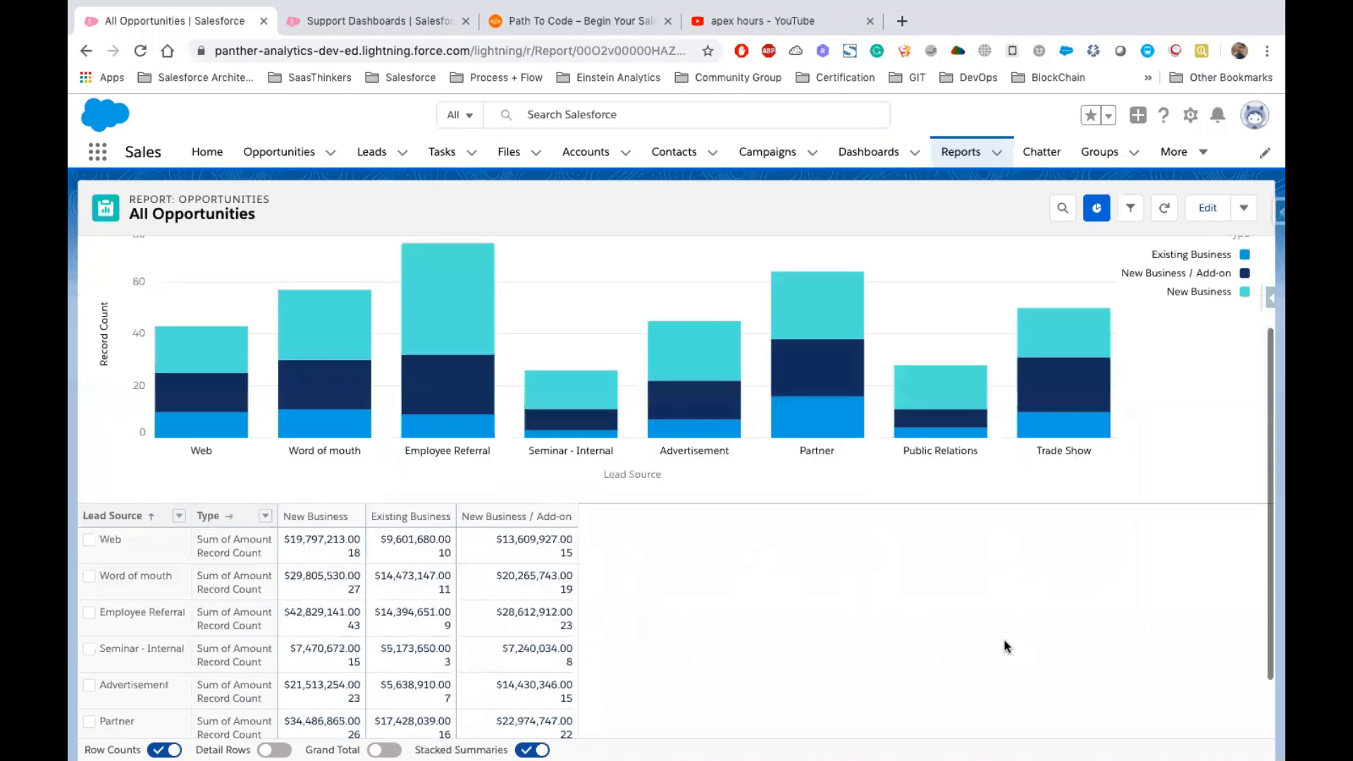
scroll(1004, 641, down, 2)
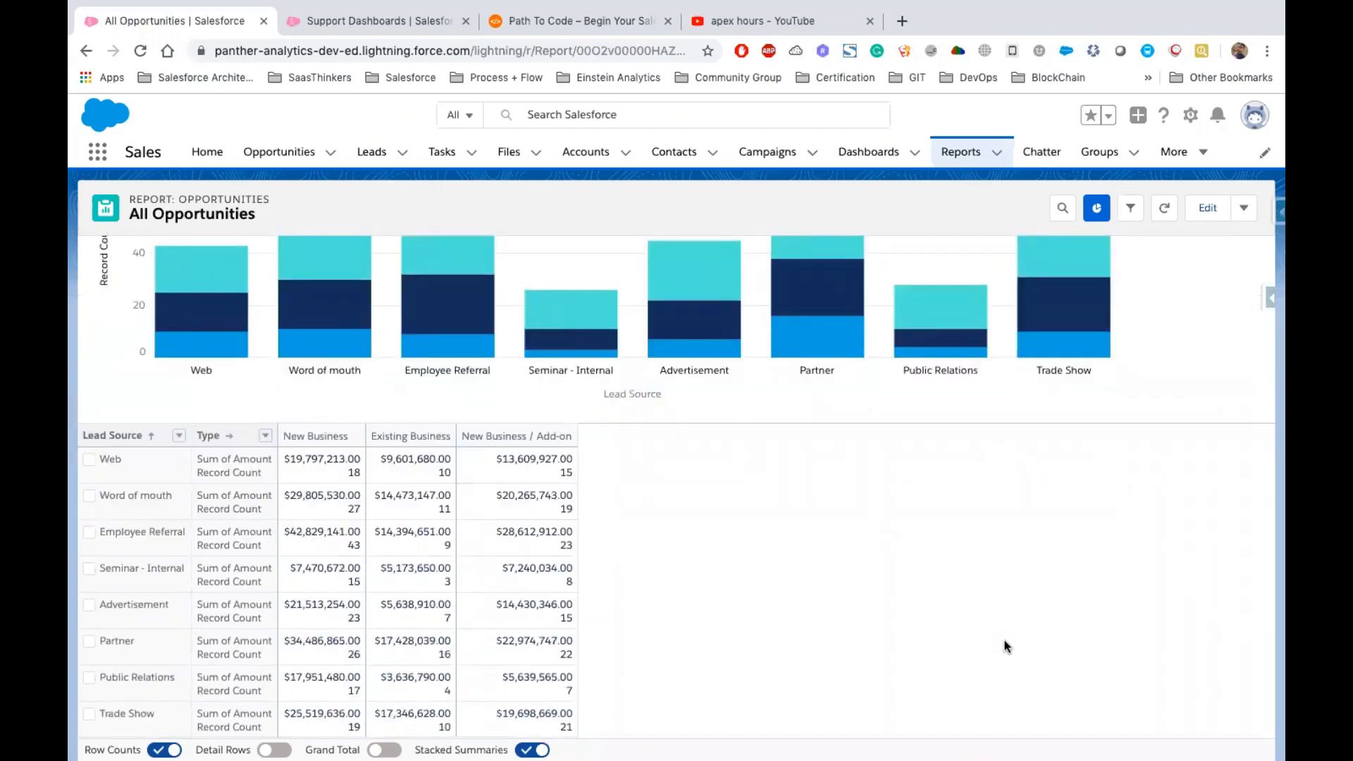
scroll(1004, 645, up, 3)
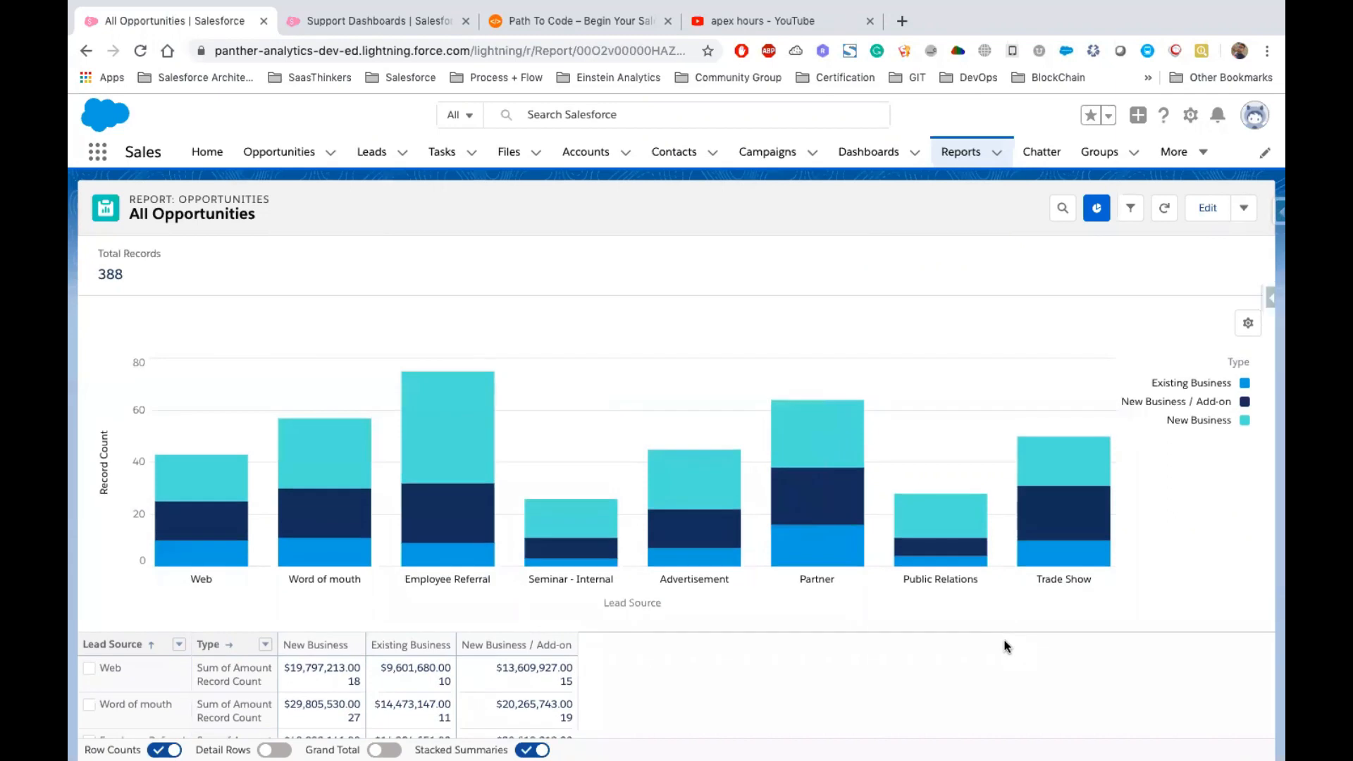
click(1132, 210)
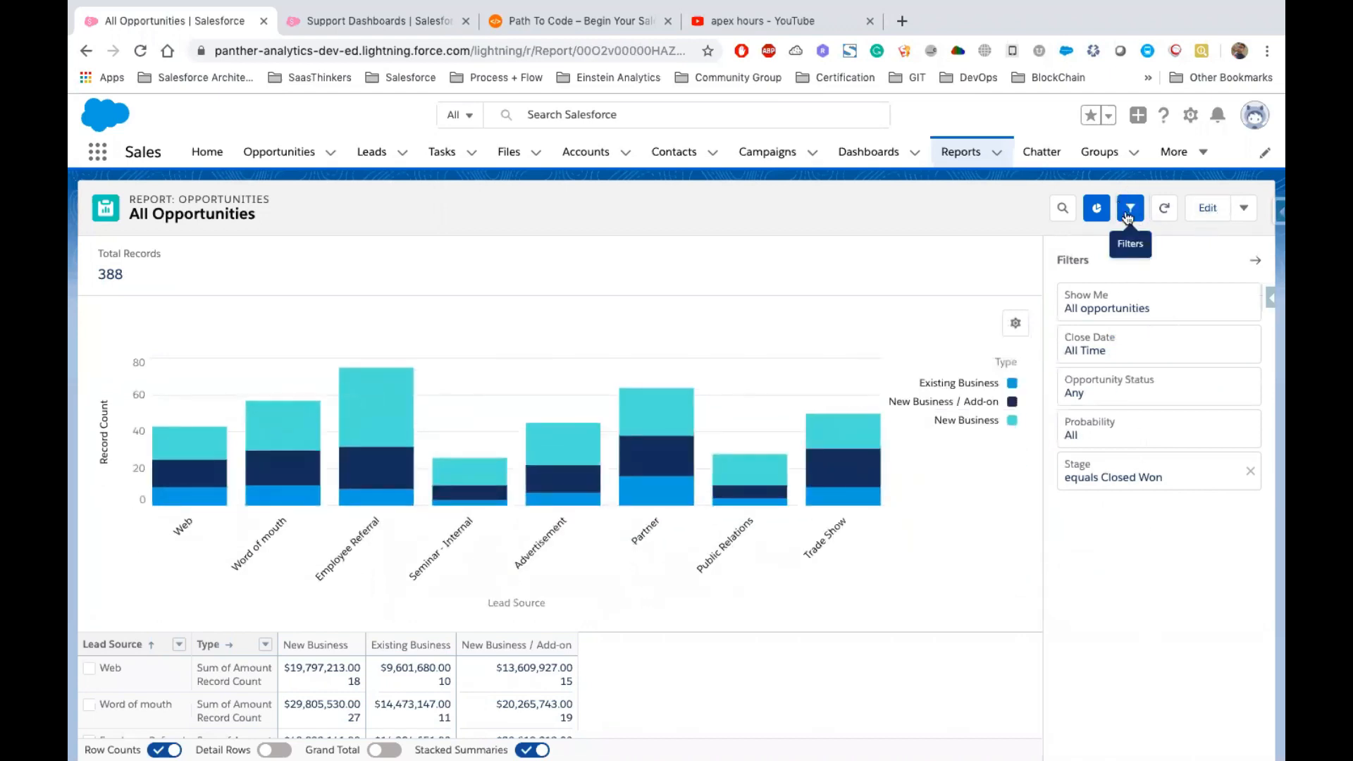
drag(1064, 281, 1164, 510)
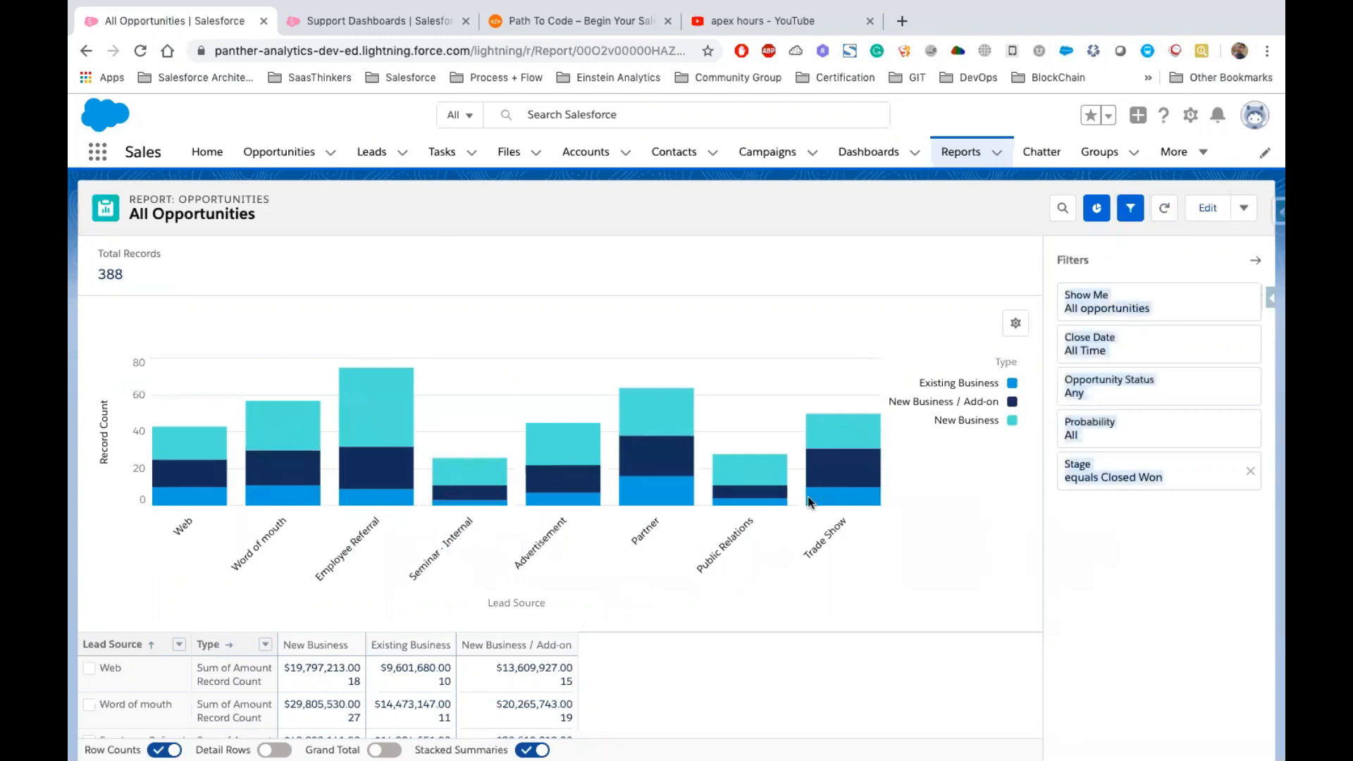
click(1133, 207)
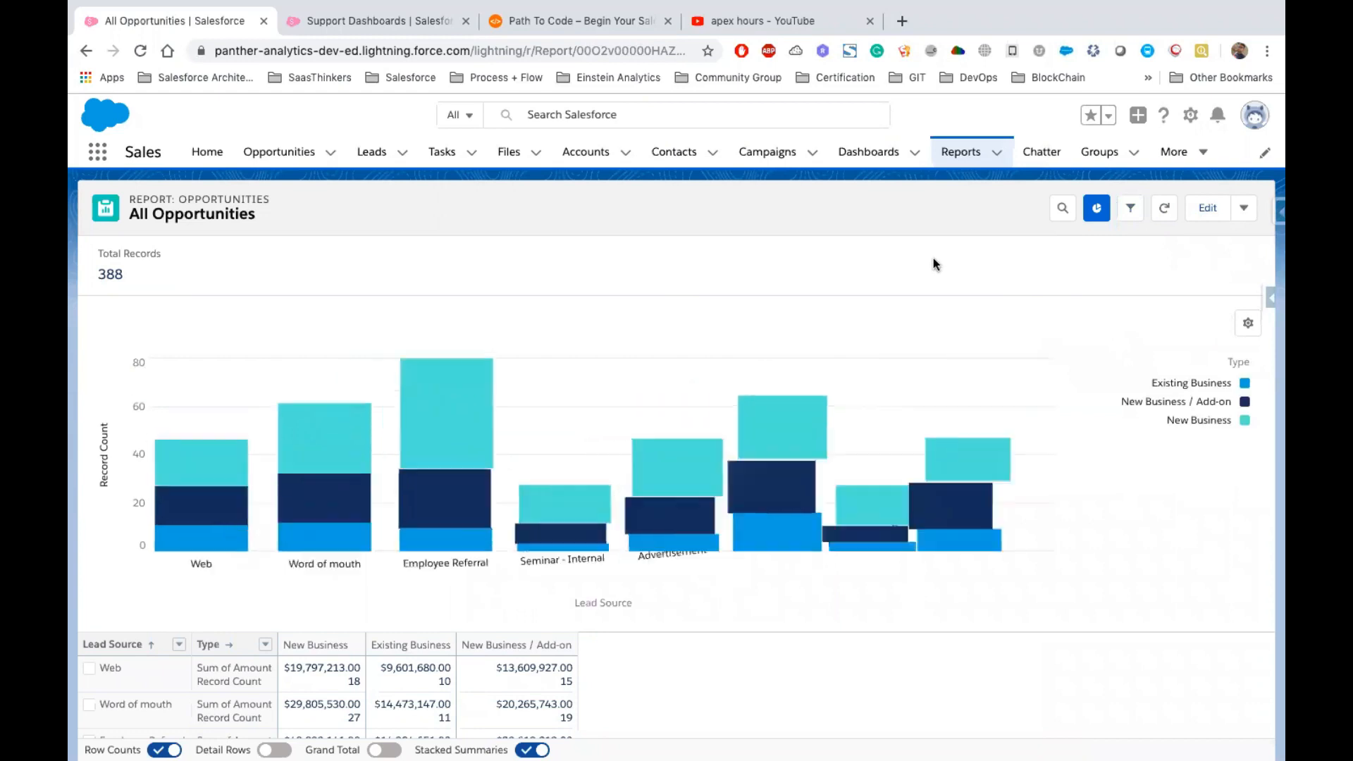
Switch to the Support Dashboards tab and open the Support Dashboards dashboard
click(388, 21)
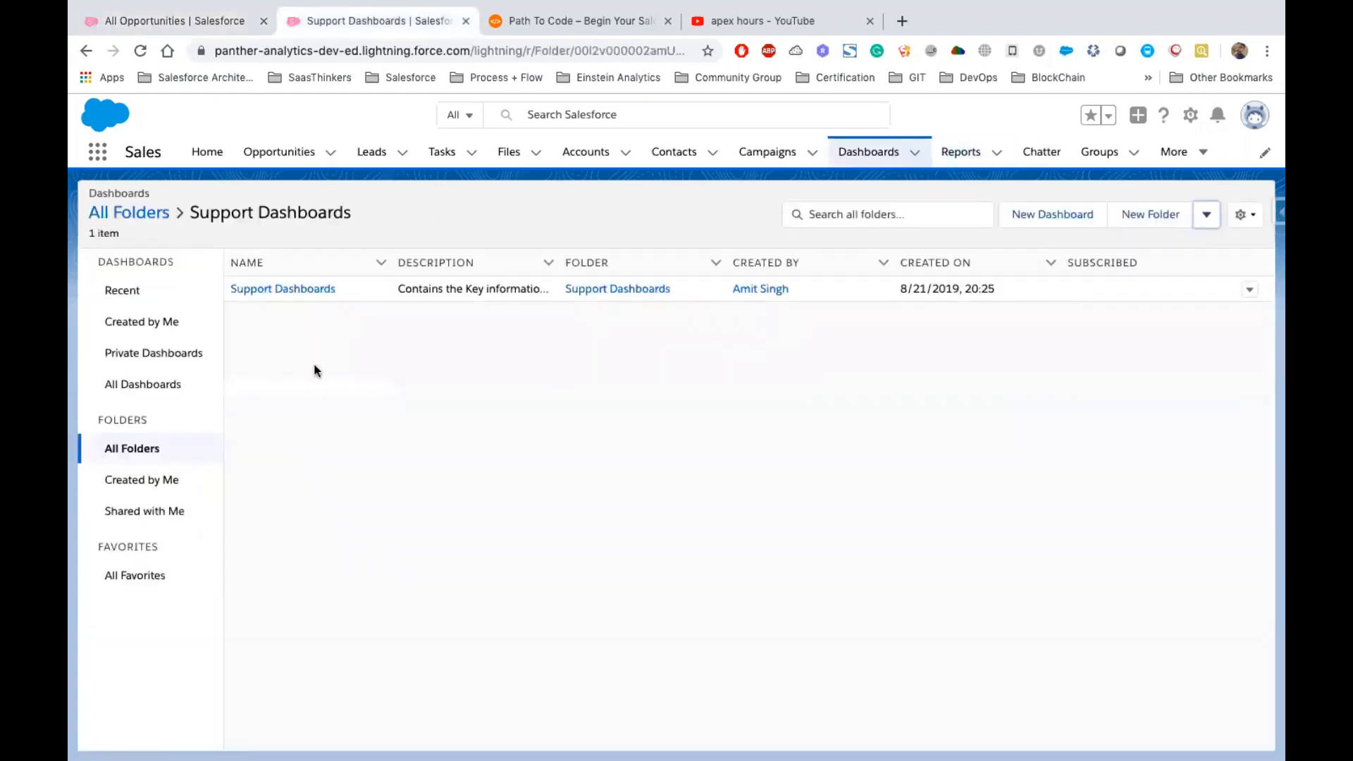
click(250, 293)
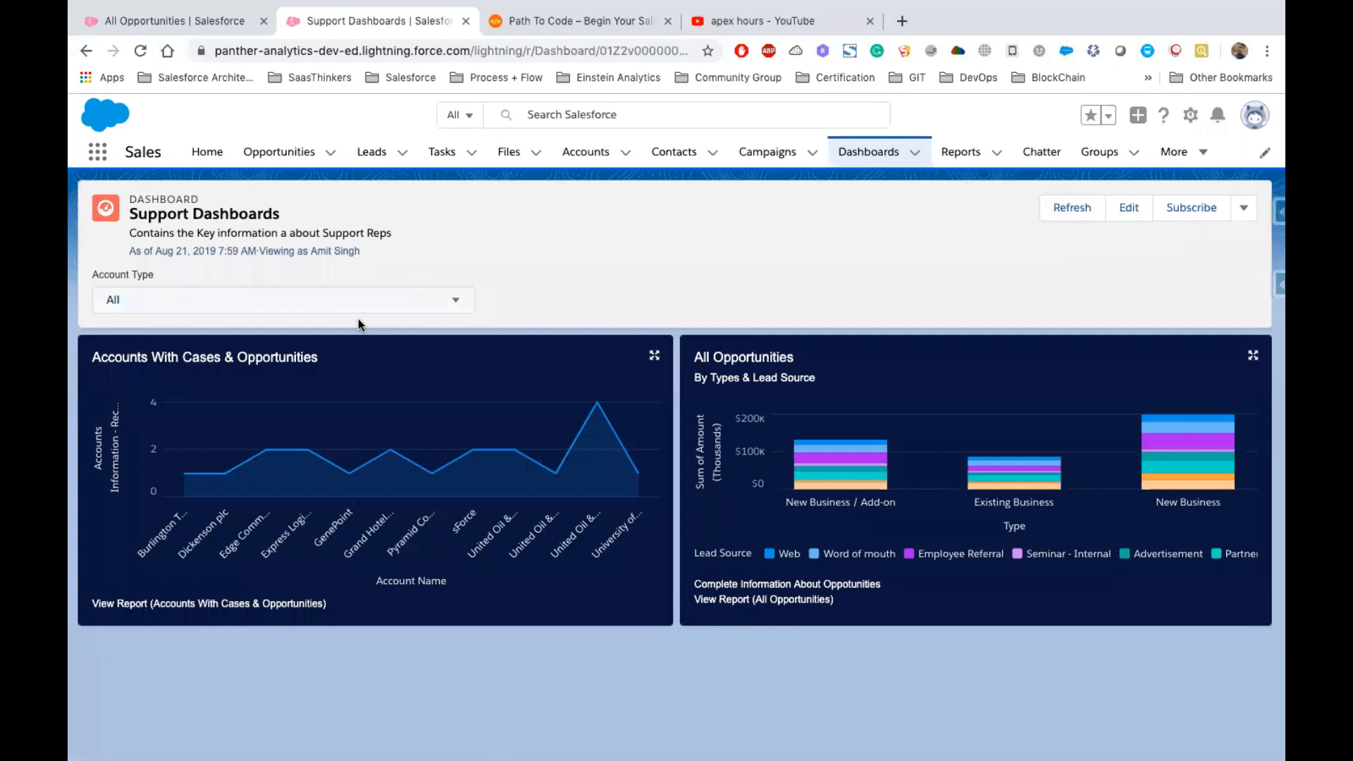
Start a dashboard subscription scheduled weekly on Monday at 9:00 AM
click(1192, 215)
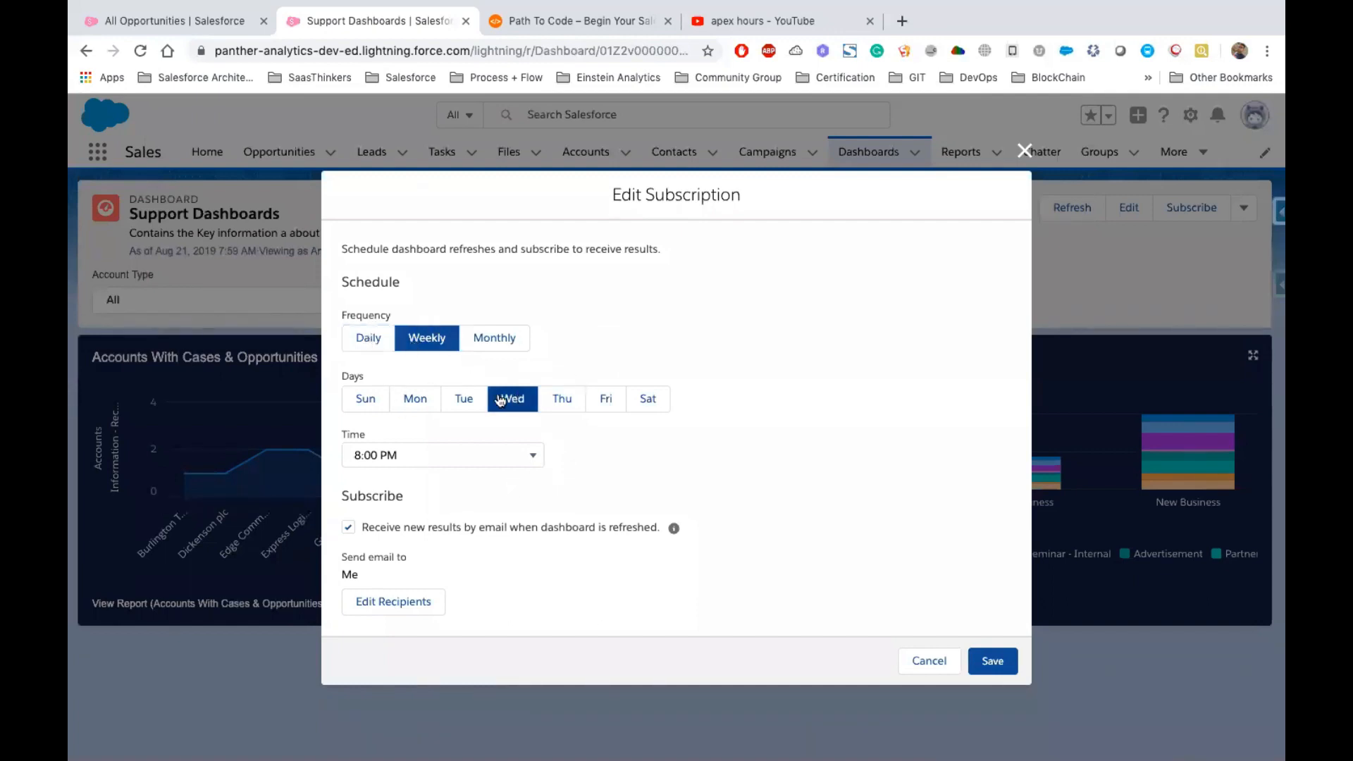
click(417, 400)
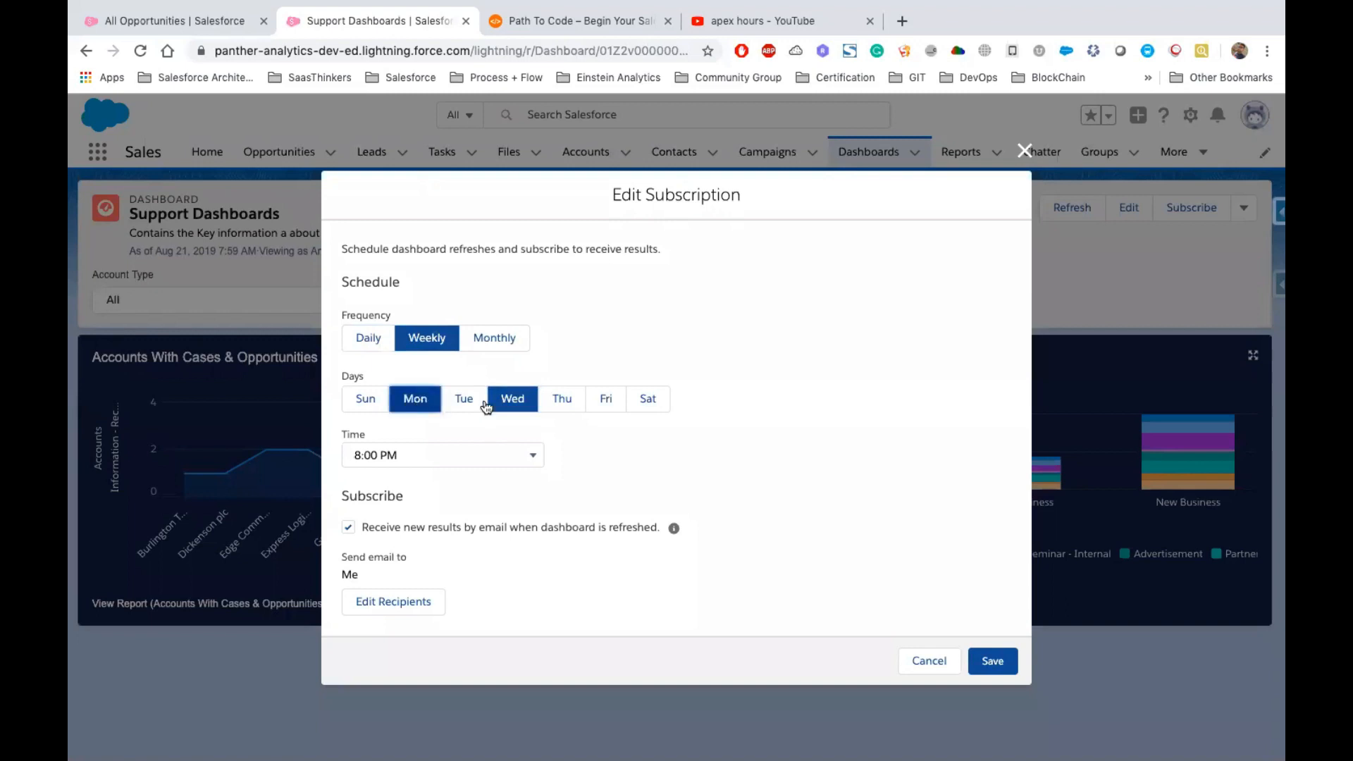
click(533, 454)
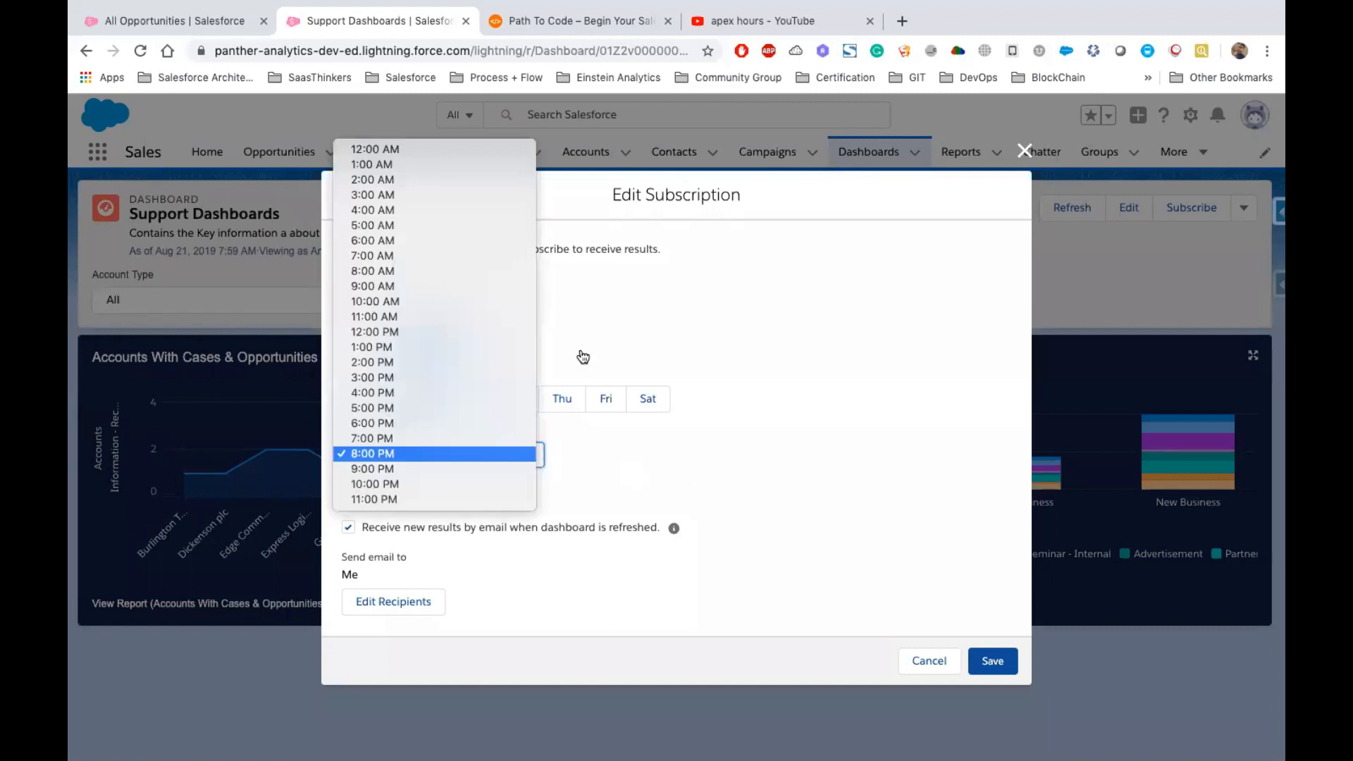
click(372, 286)
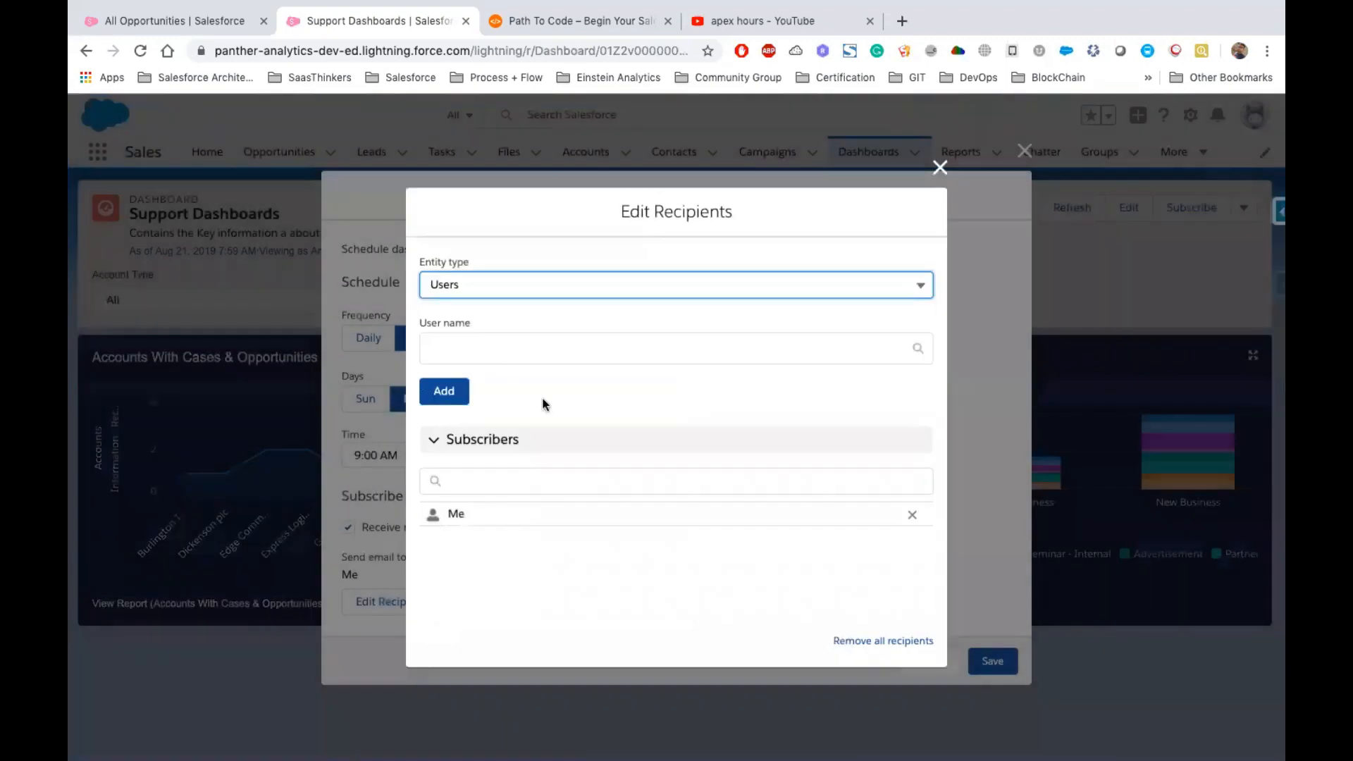
Add Integration User as a subscriber in the recipient editor and close it
click(490, 355)
text(la)
key(BackSpace)
key(BackSpace)
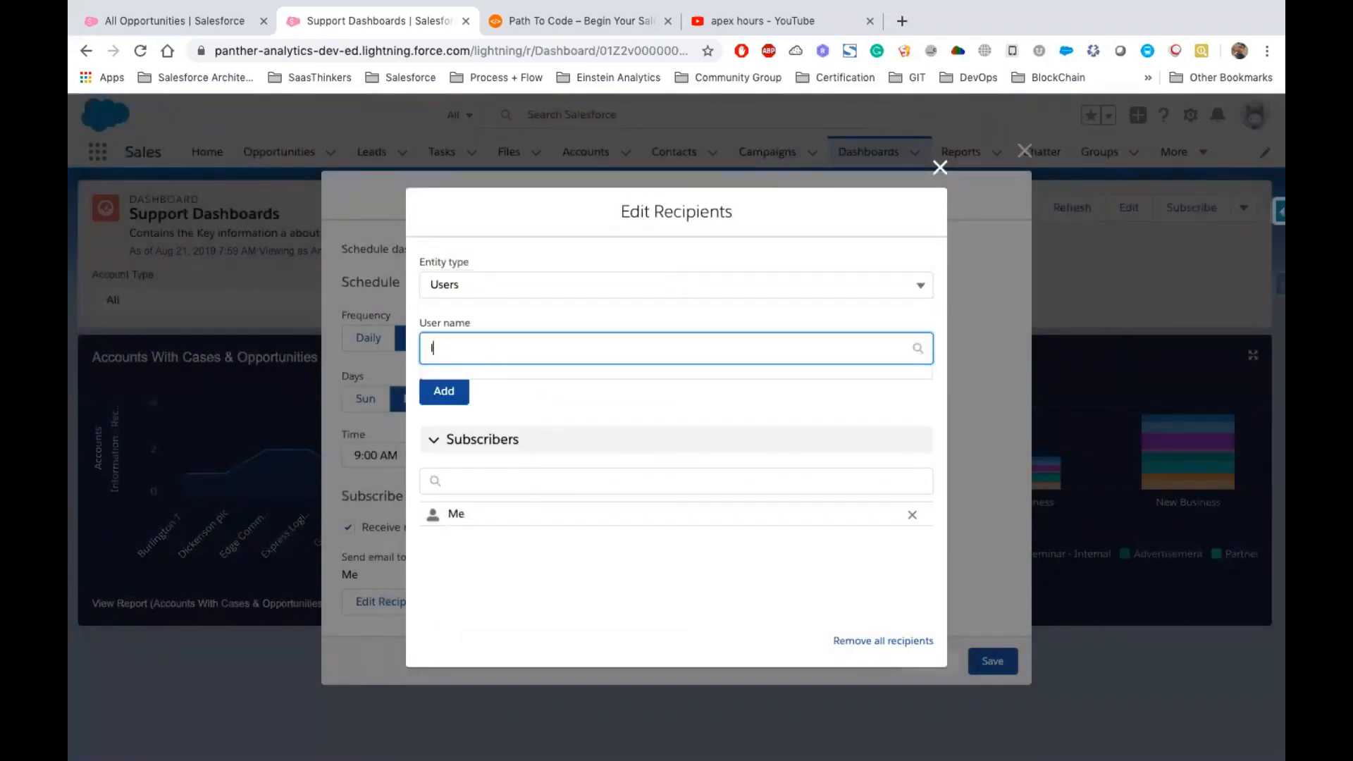
text(L)
key(BackSpace)
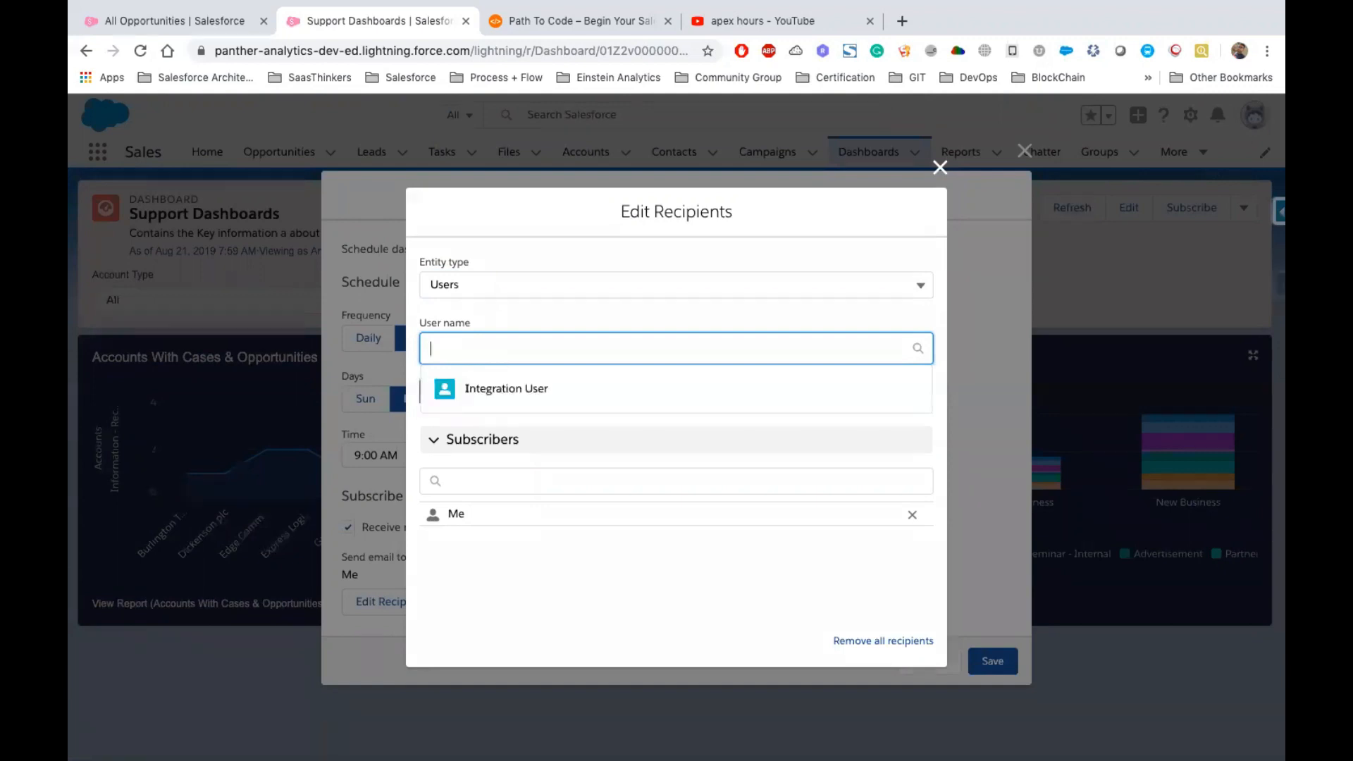
click(505, 390)
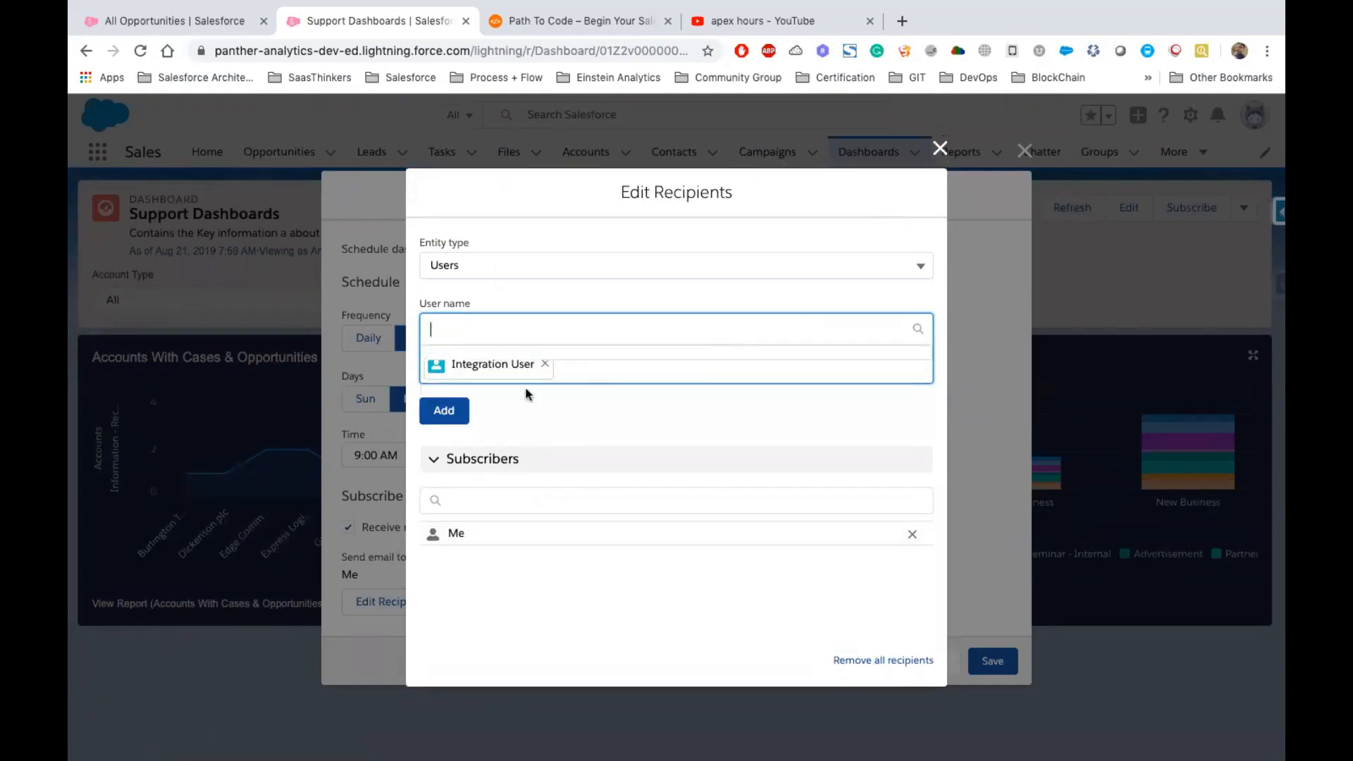
click(436, 412)
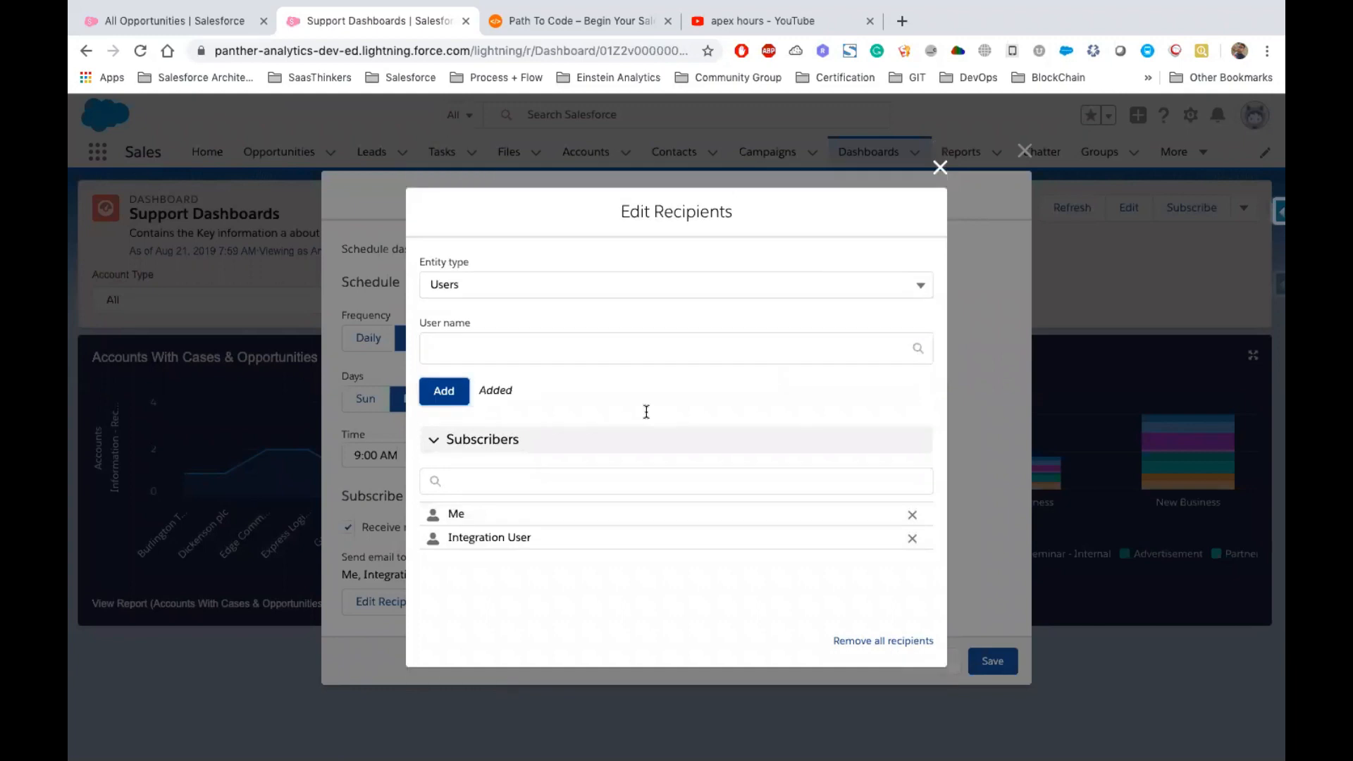
click(940, 167)
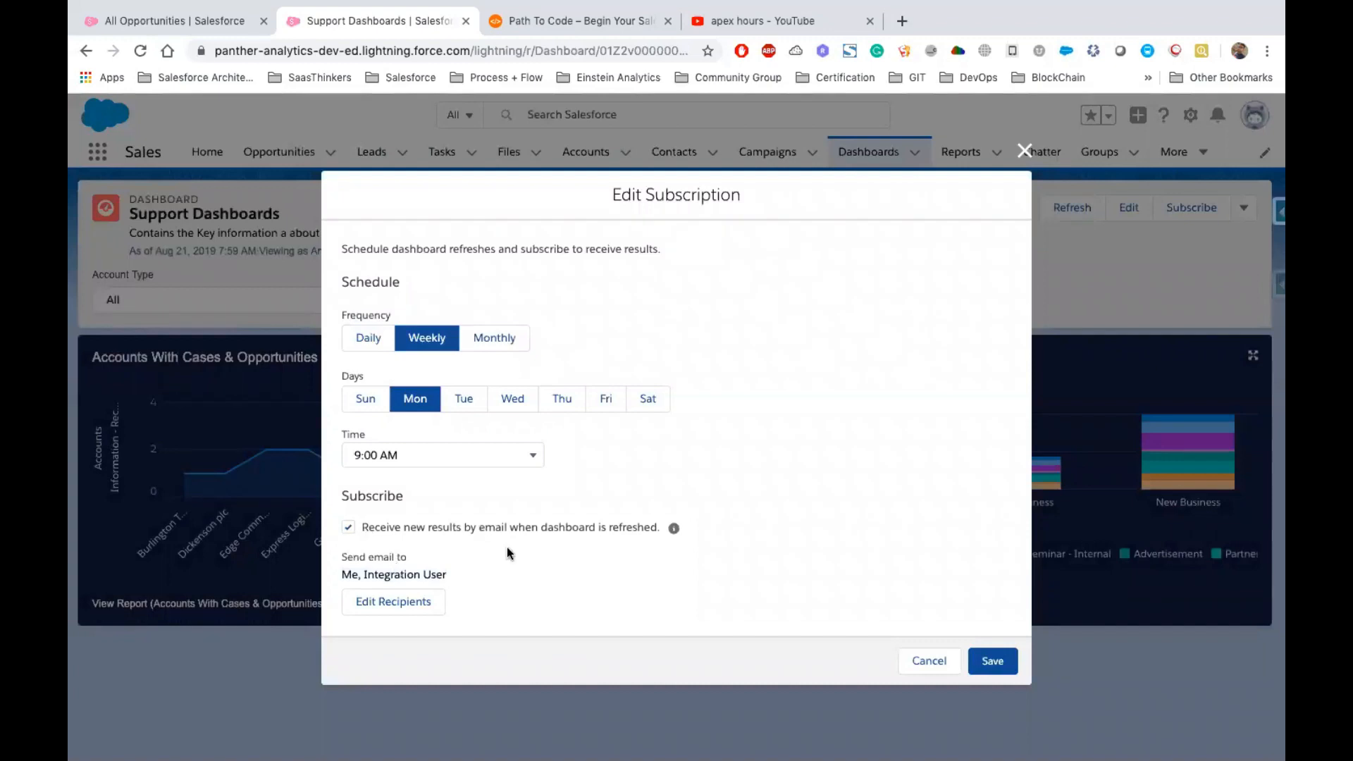
Try to save the dashboard subscription and dismiss the resulting message
drag(505, 547, 532, 547)
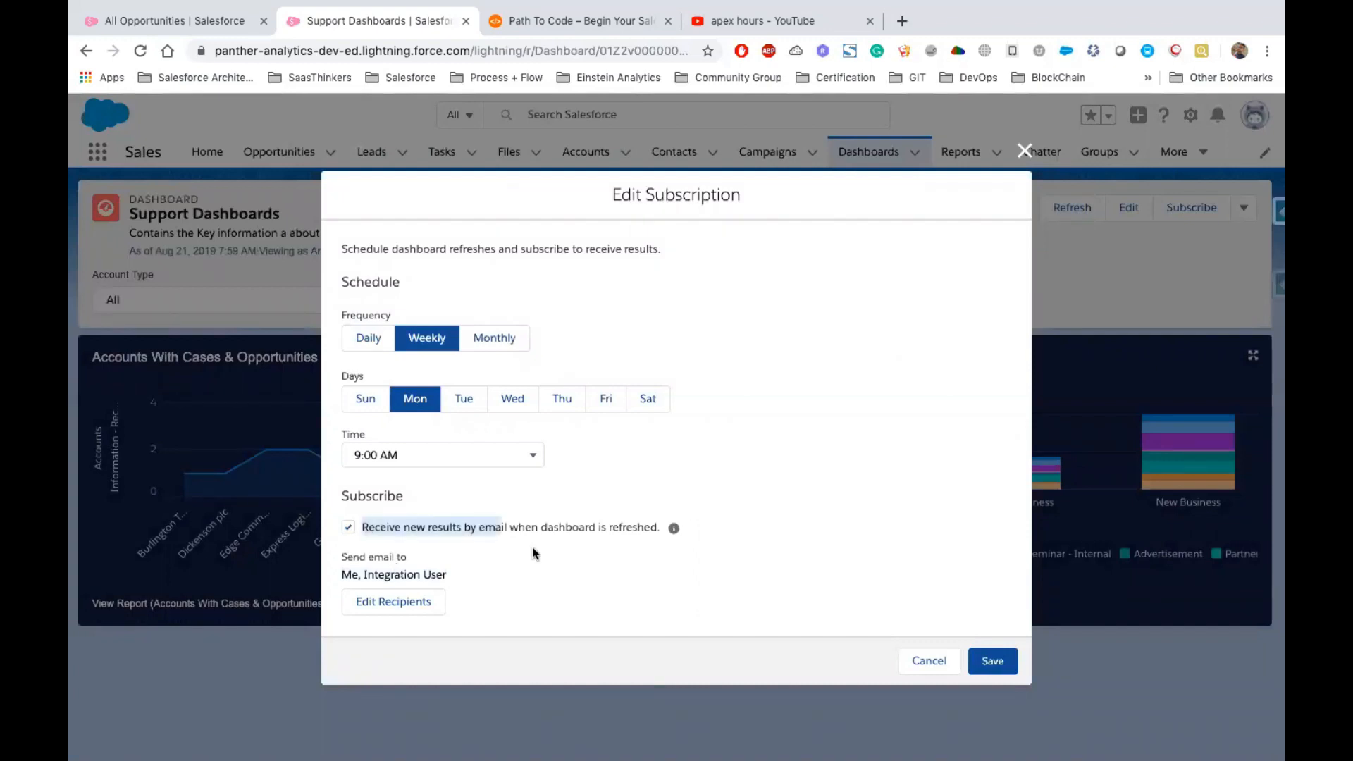
drag(361, 527, 662, 528)
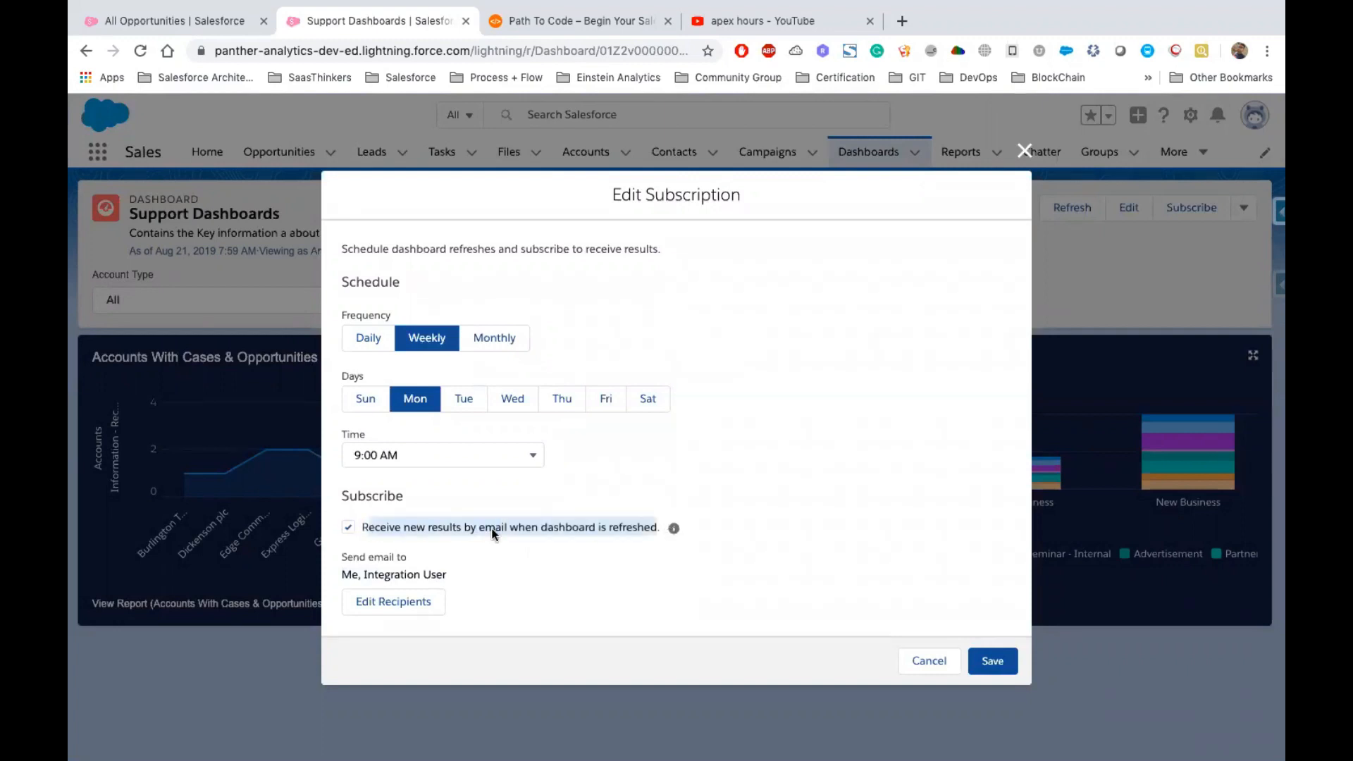
click(988, 659)
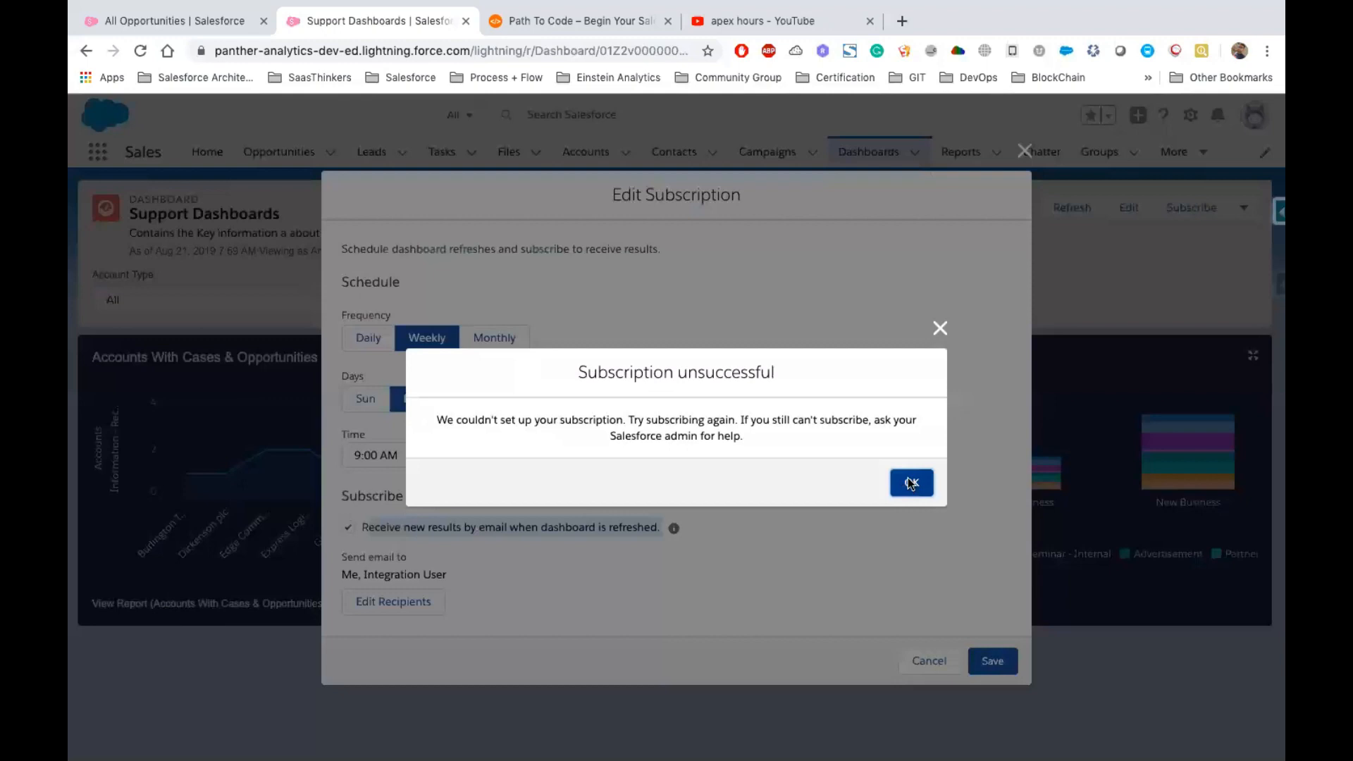
click(912, 482)
click(992, 660)
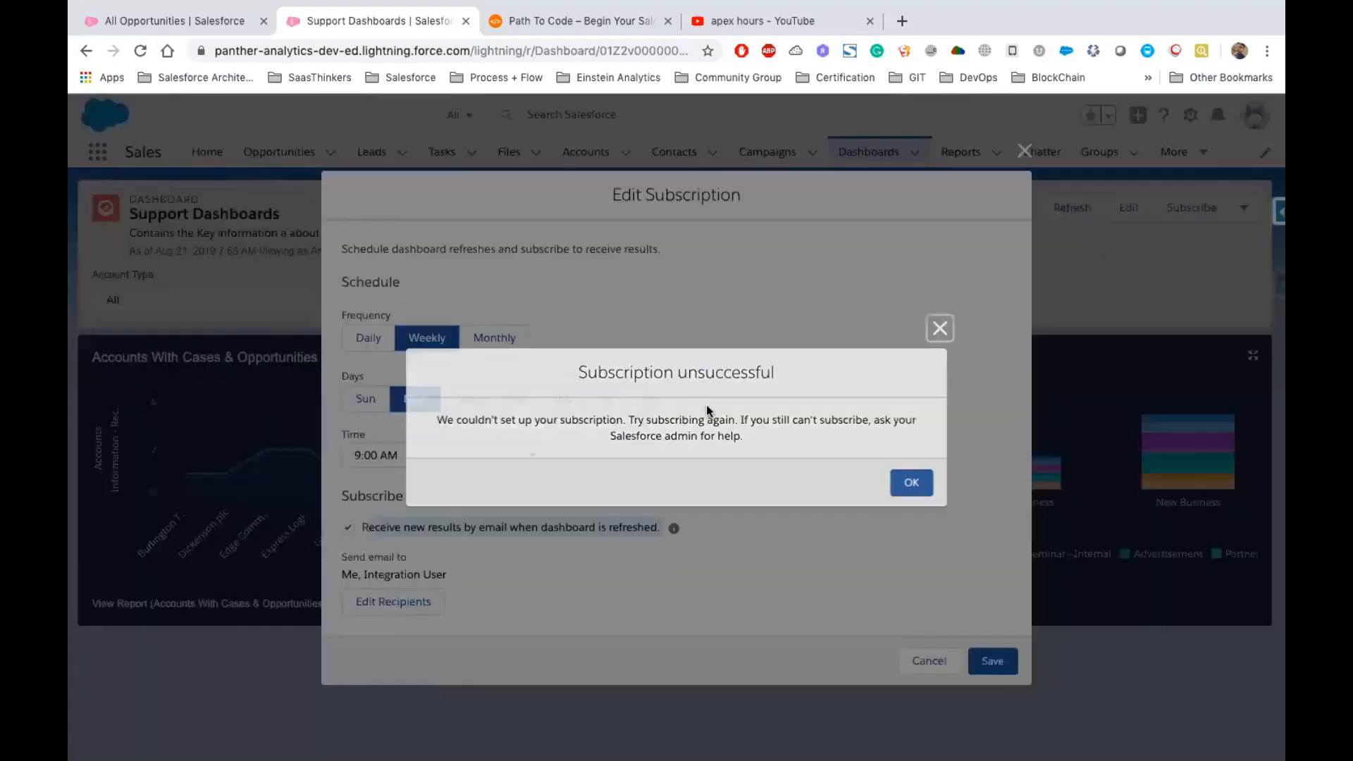
click(911, 483)
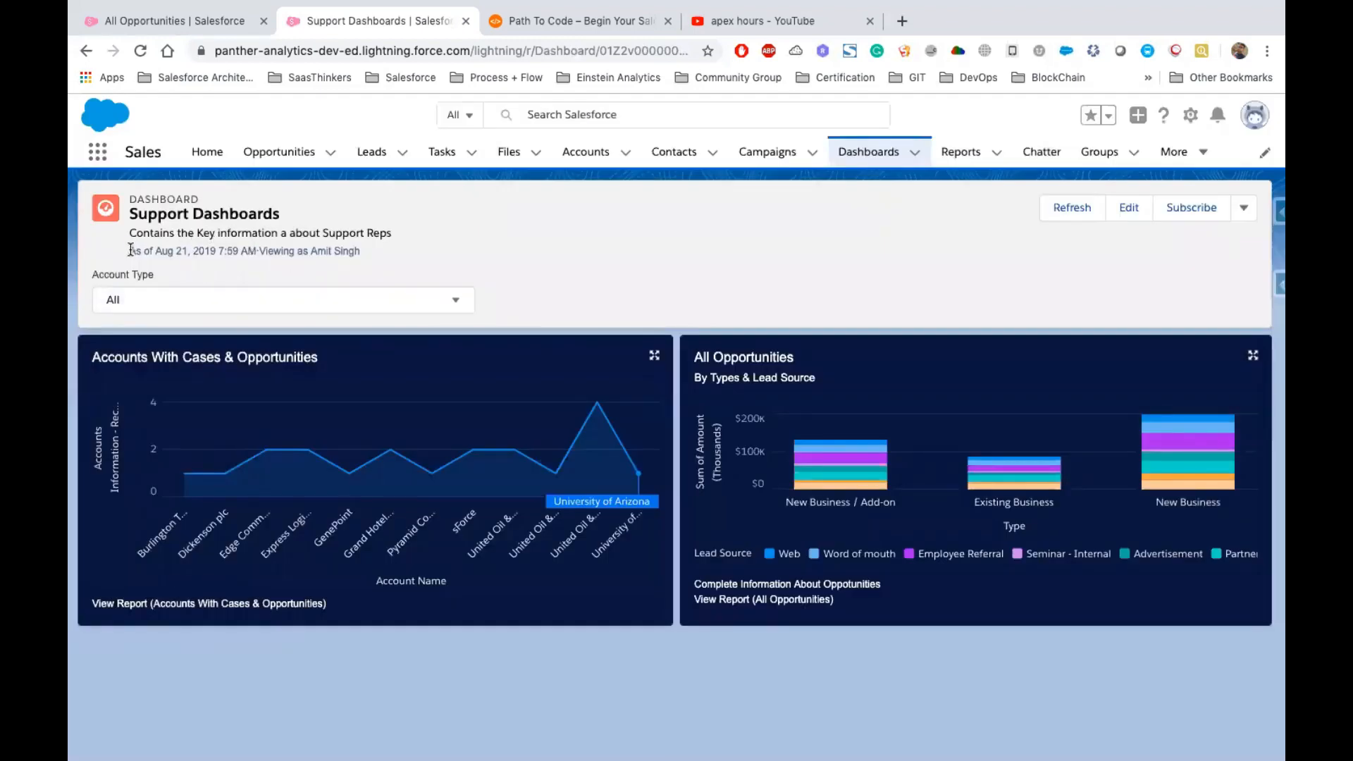
Refresh the Support Dashboards dashboard and switch to the presentation slides
drag(130, 253, 201, 251)
click(181, 251)
click(1070, 209)
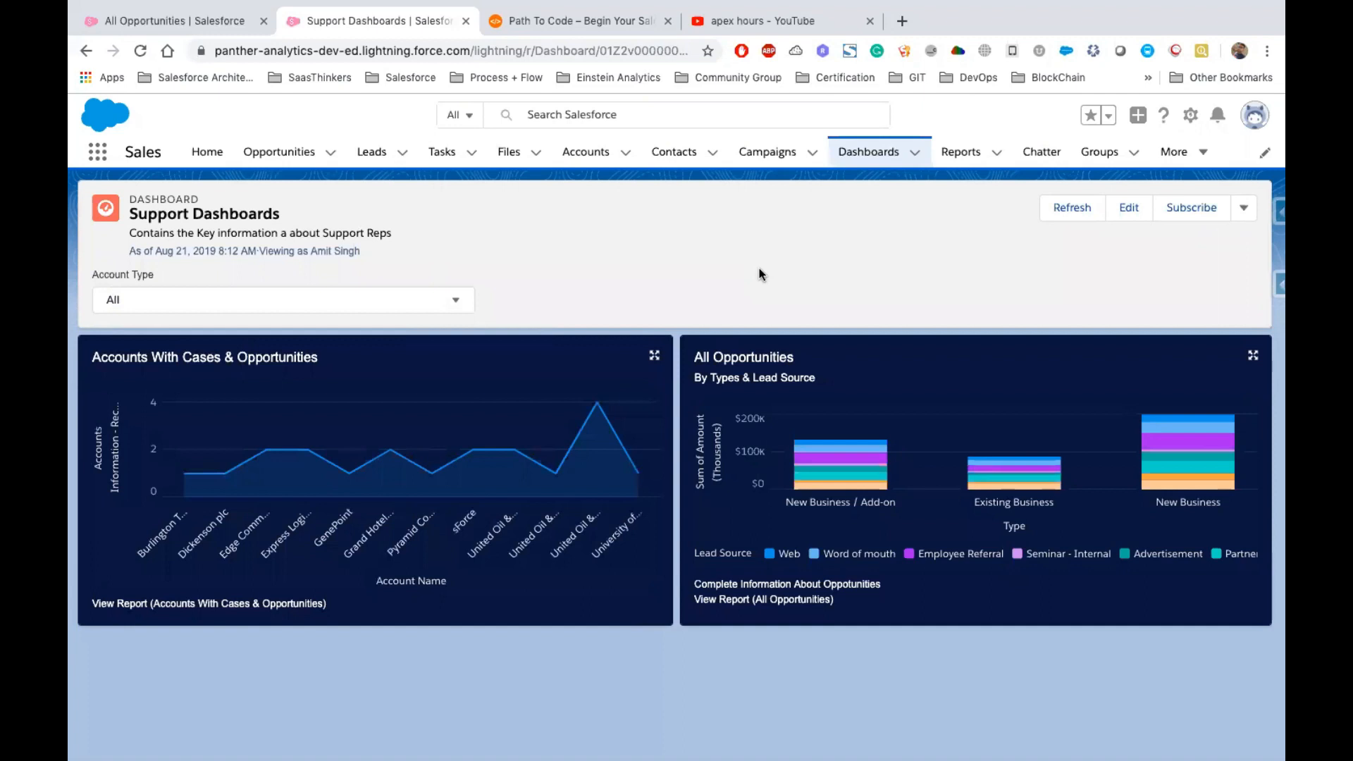
key(ctrl+Right)
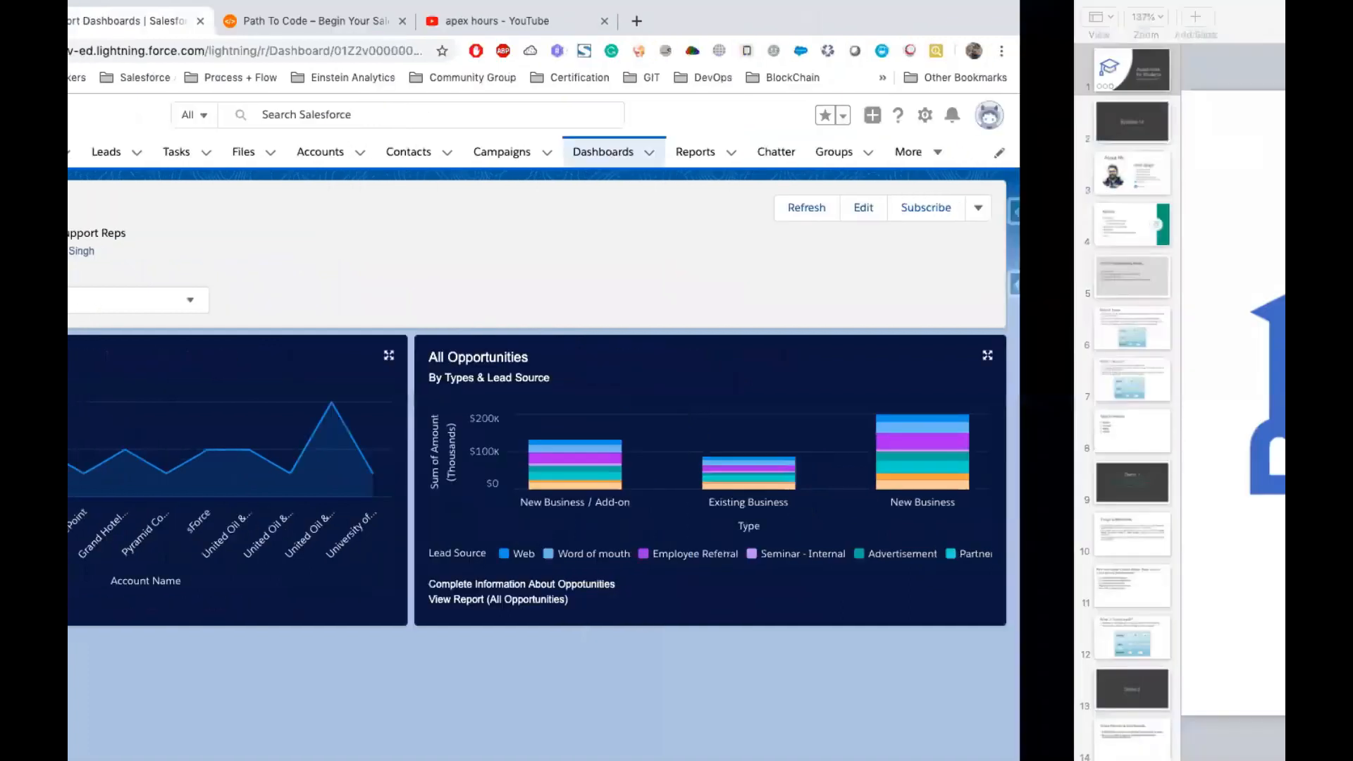
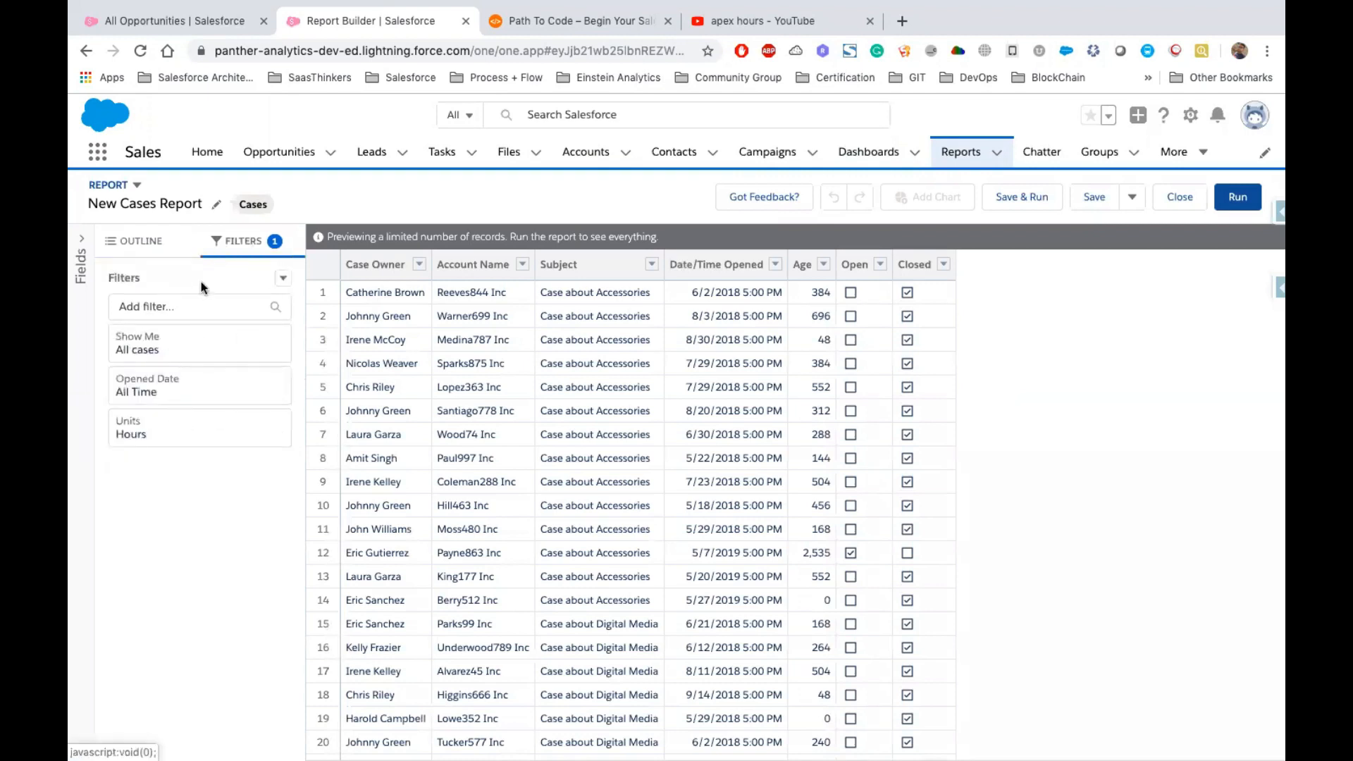
Add an Account Name filter with the equals operator and an empty value to the cases report
click(183, 304)
text(Acco)
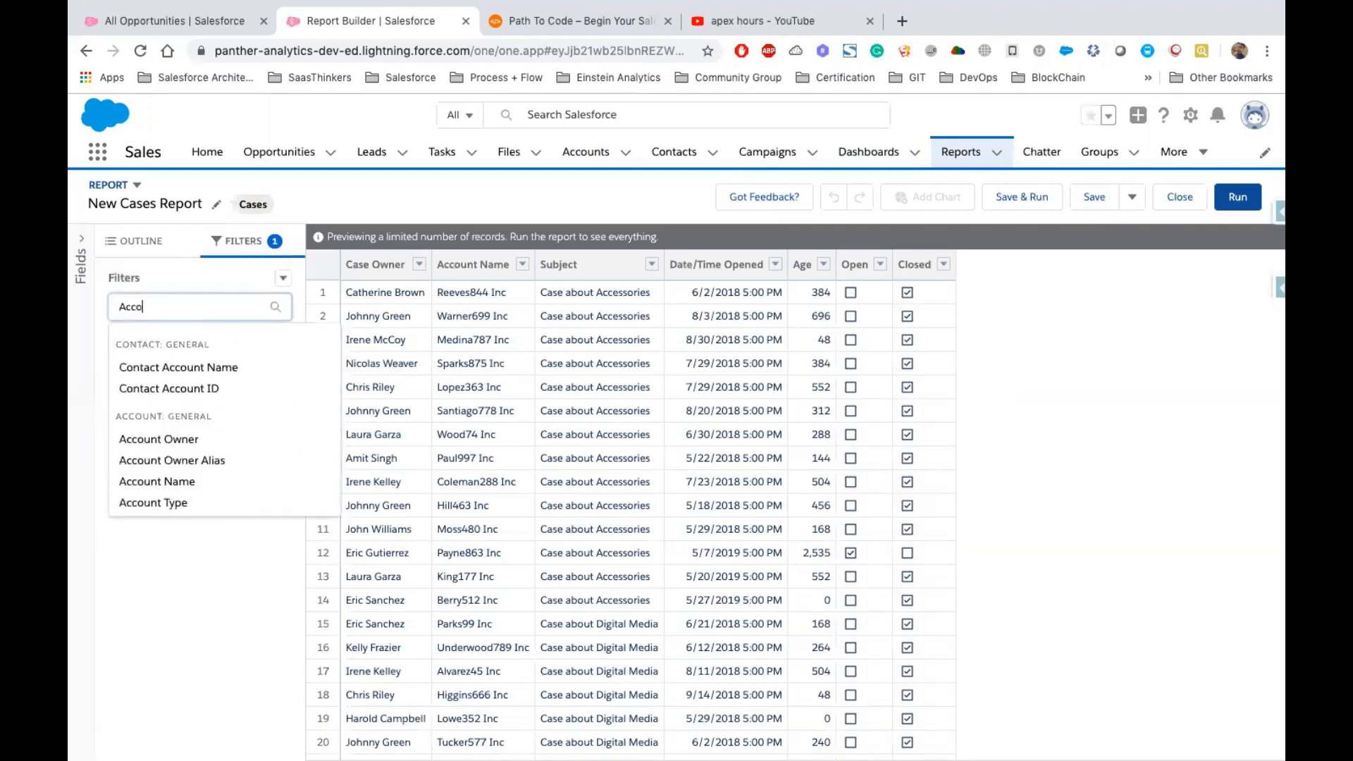
click(175, 481)
click(365, 489)
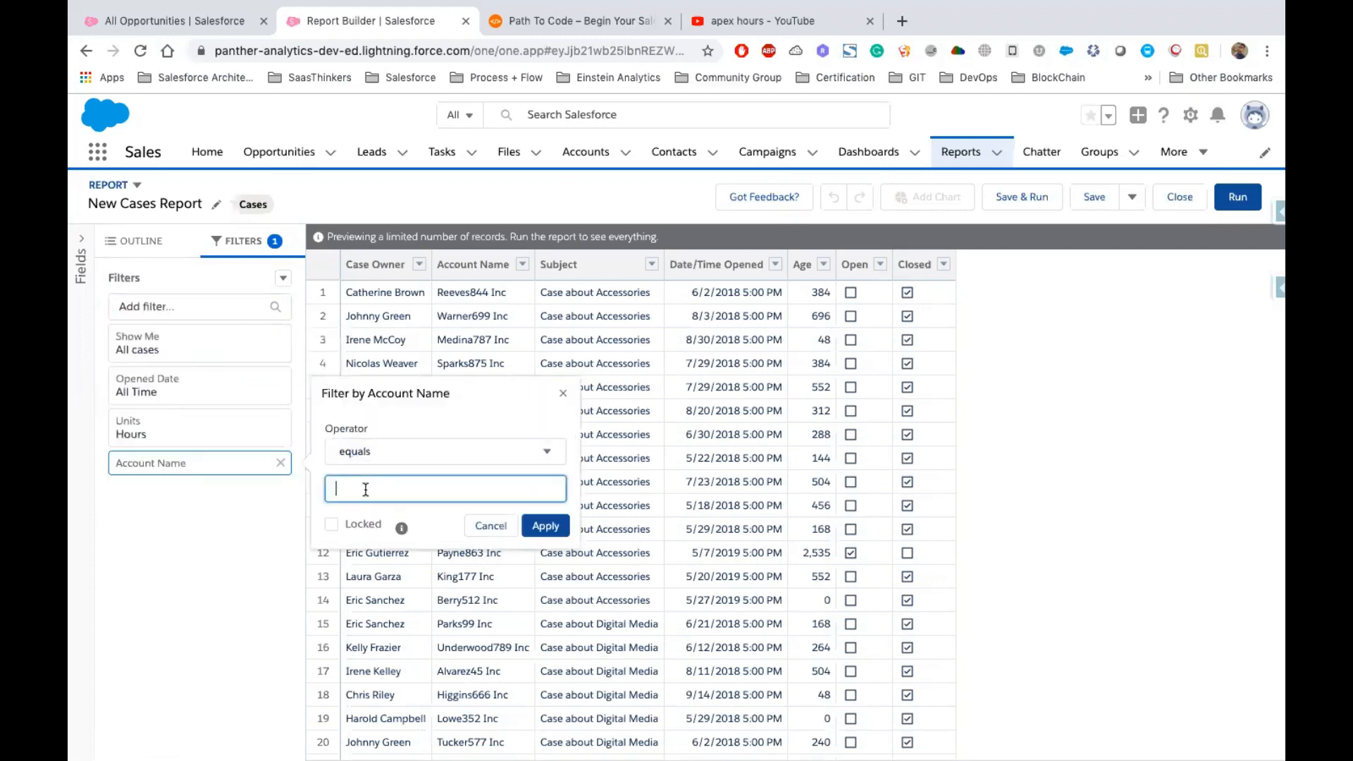
click(539, 526)
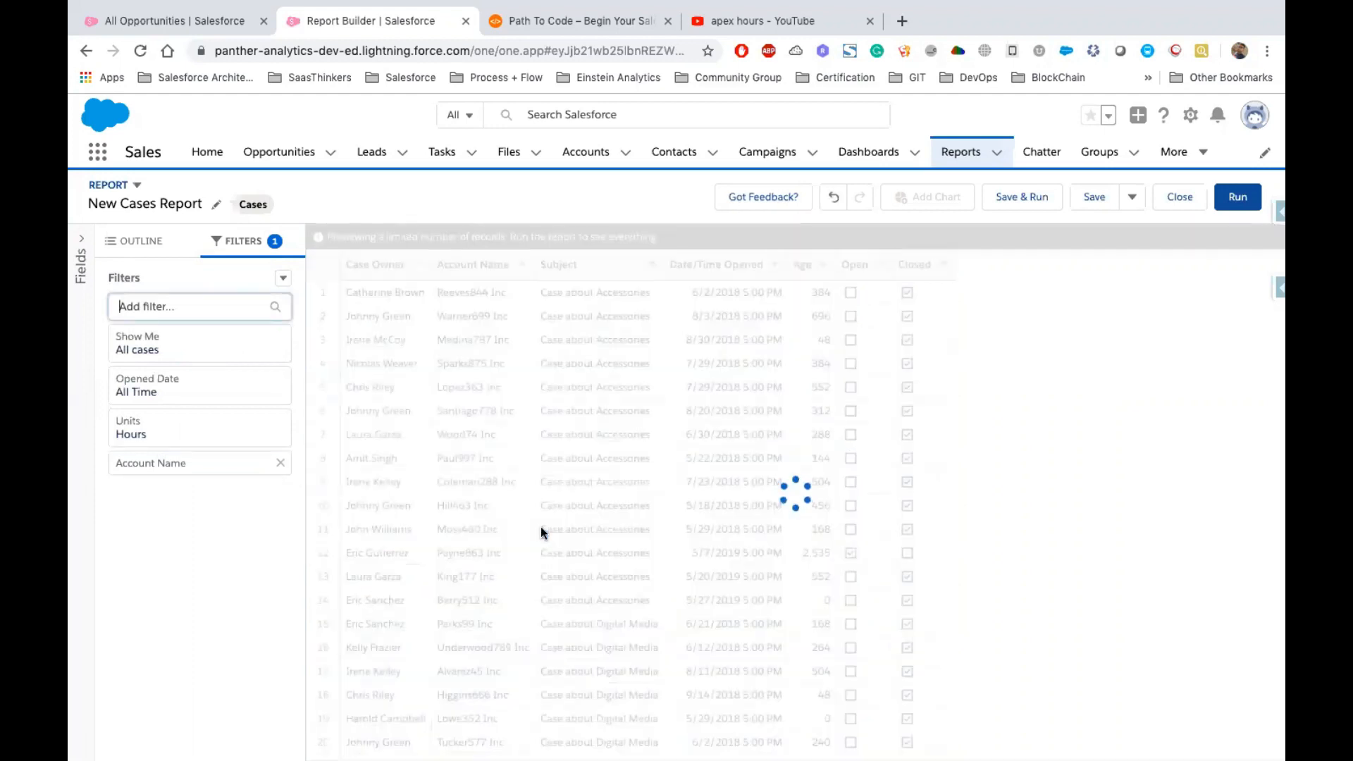
drag(317, 304, 568, 315)
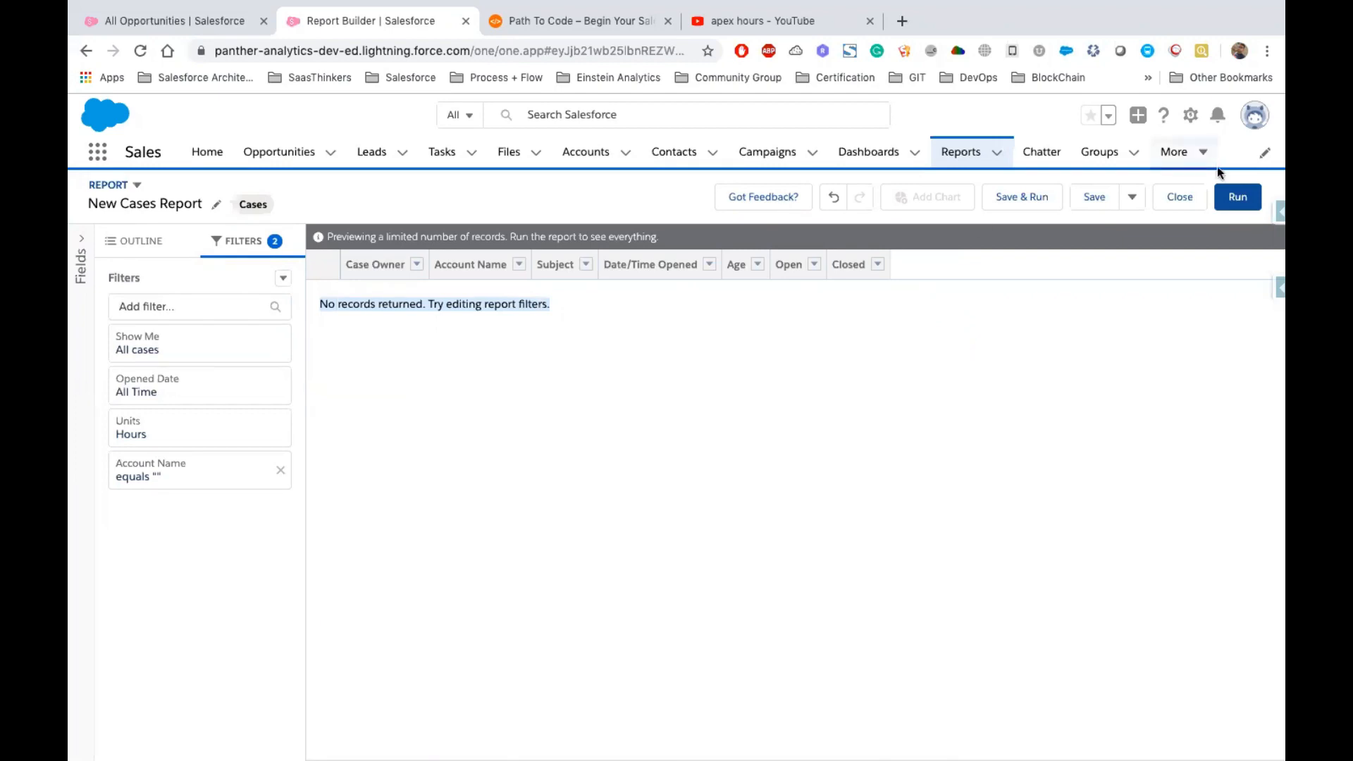
Save the report as My Cases in the Support Reports folder
click(1094, 198)
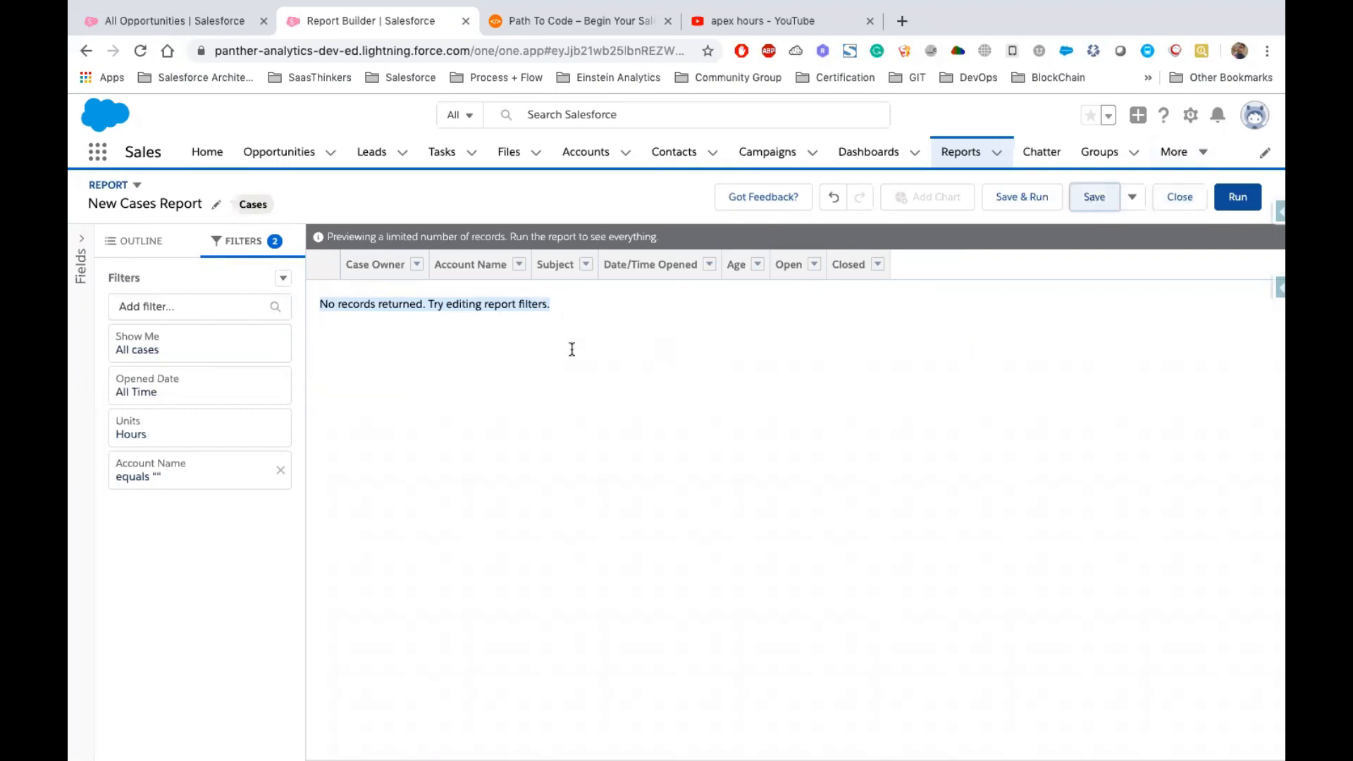
text(My Cases ems)
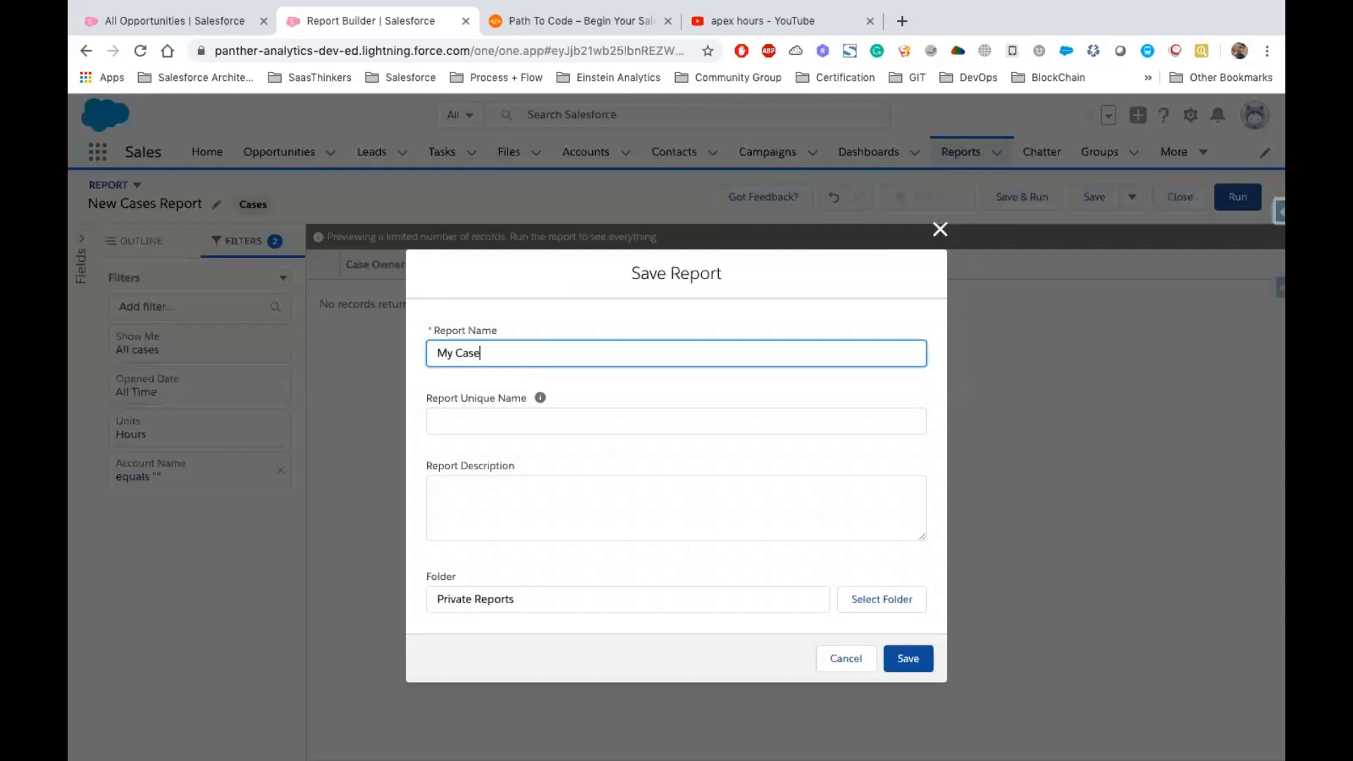
key(Tab)
click(881, 599)
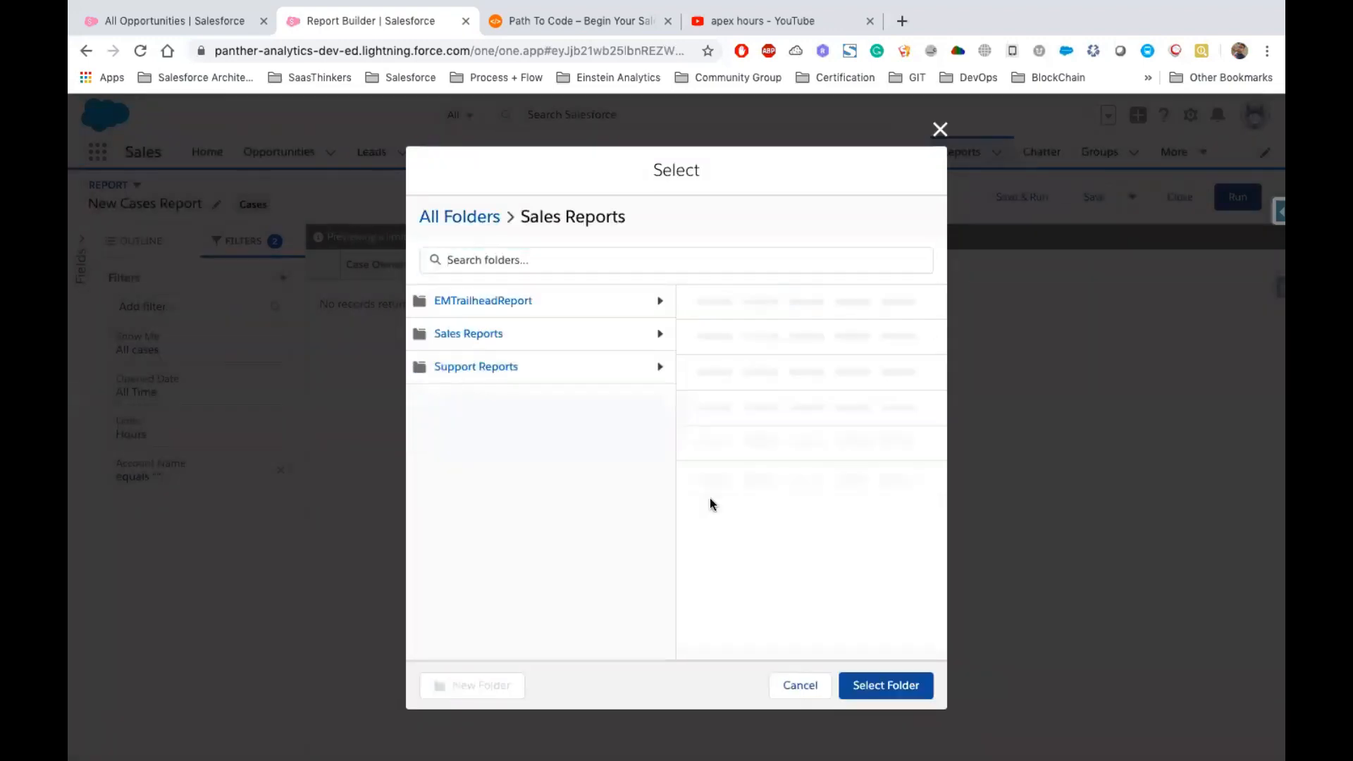
key(Down)
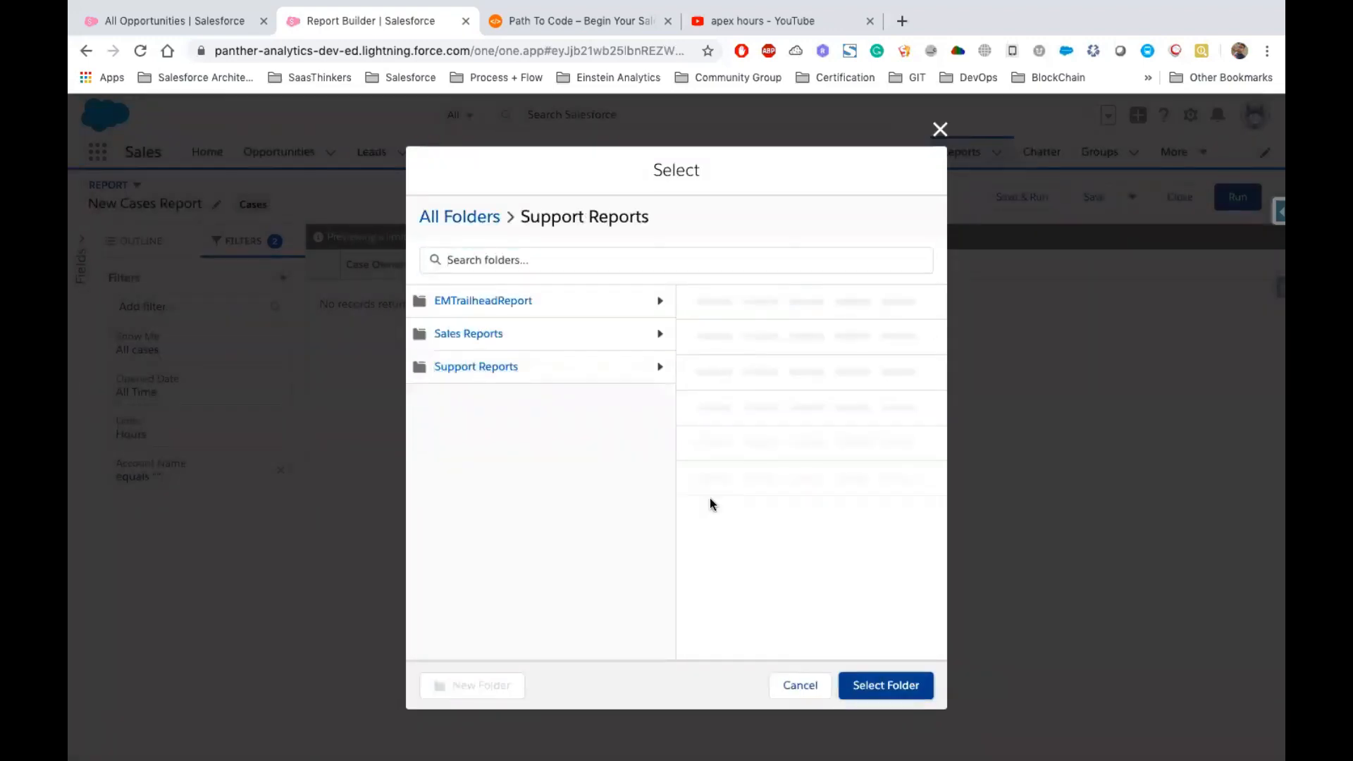
key(Return)
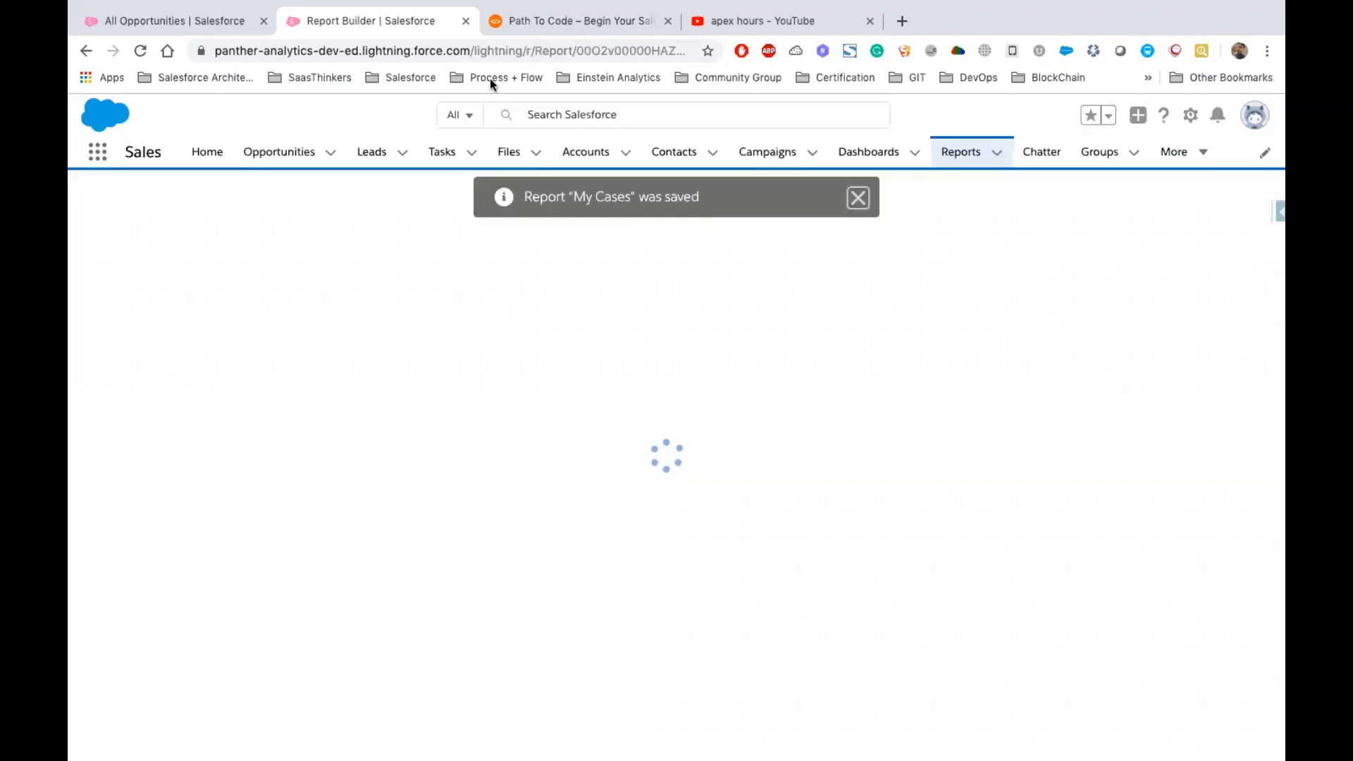
Run the saved My Cases report
click(857, 198)
drag(471, 50, 736, 53)
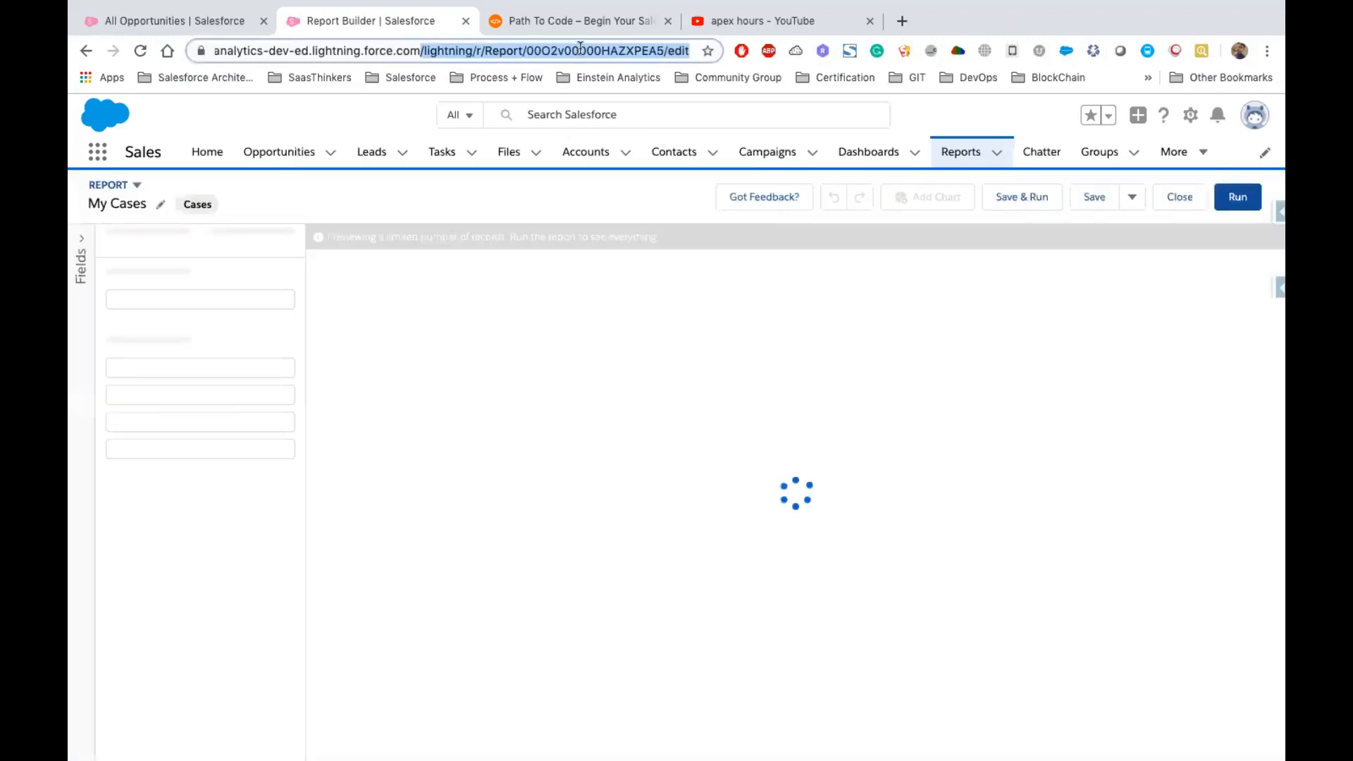
double_click(613, 50)
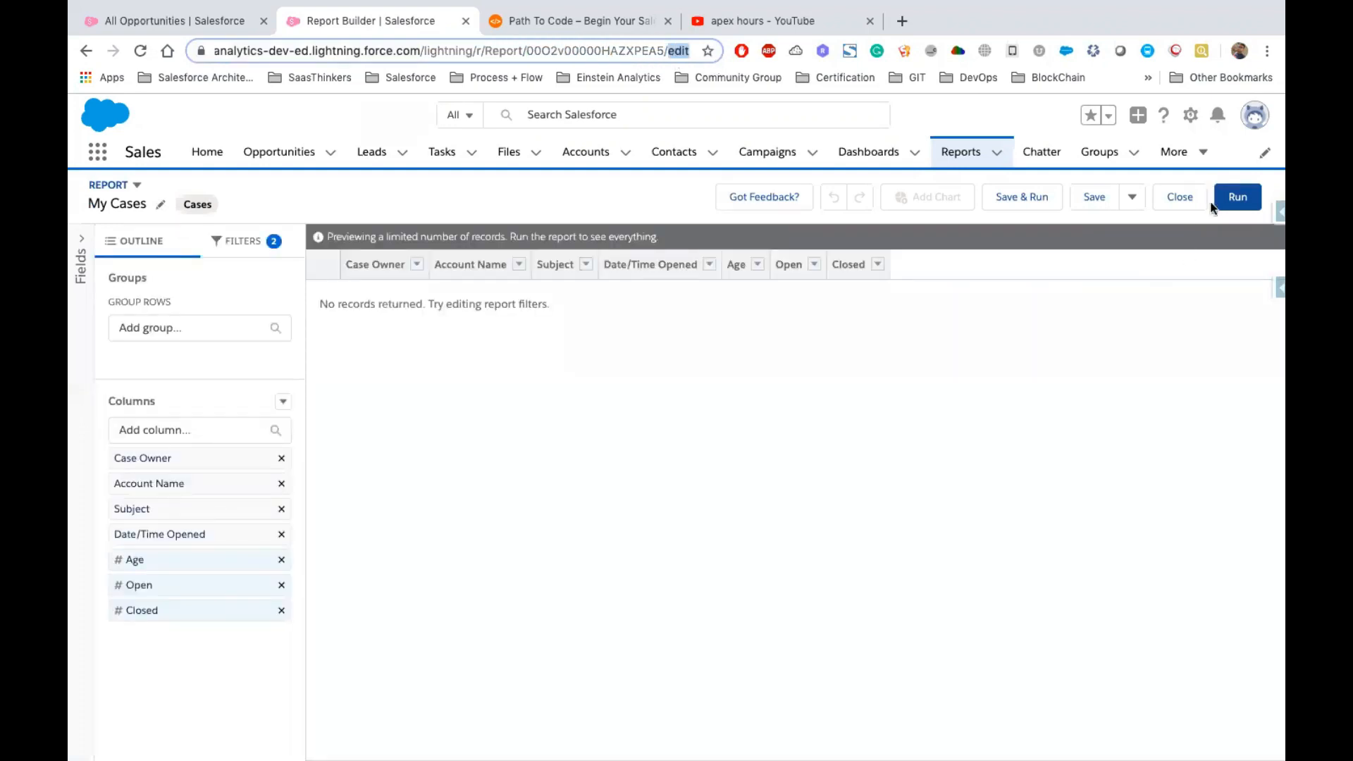
click(1238, 197)
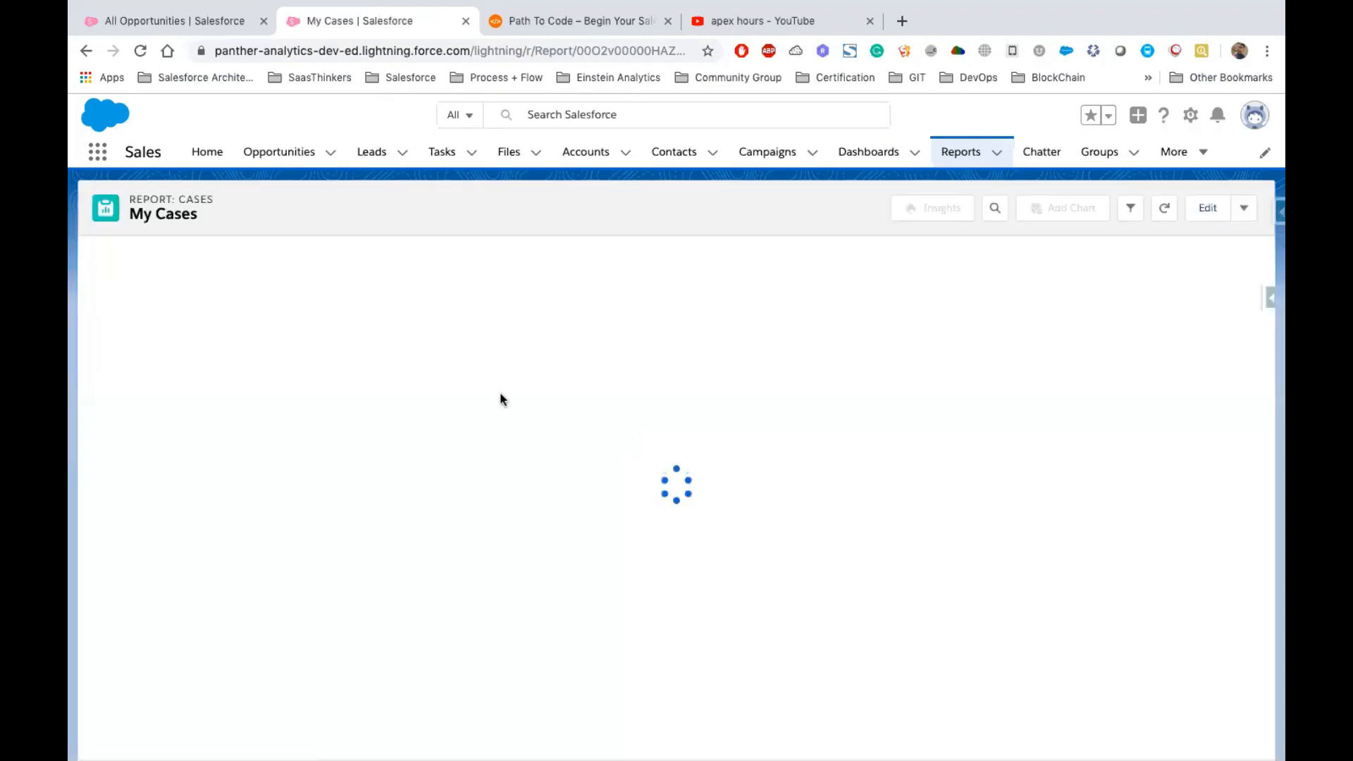
Save the report from its actions menu and copy its view URL path
click(1244, 207)
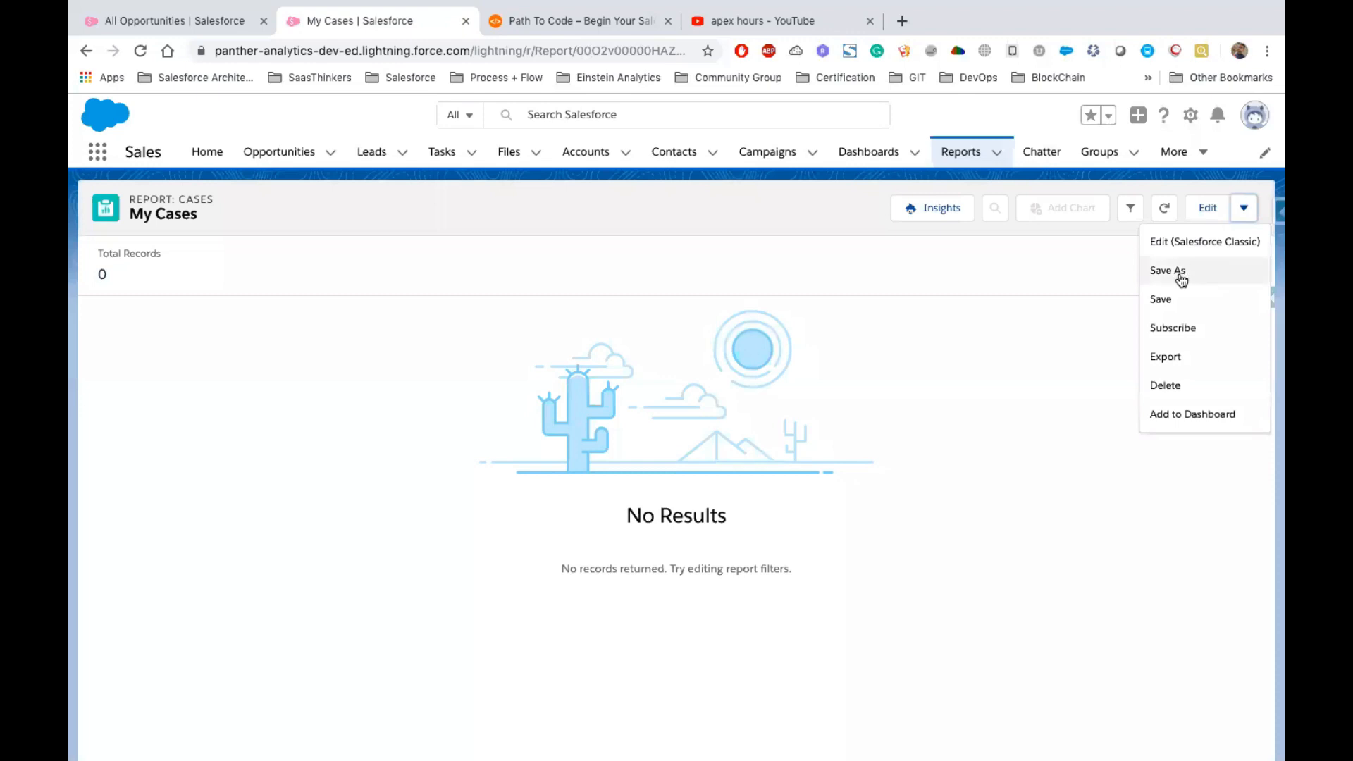
click(1178, 297)
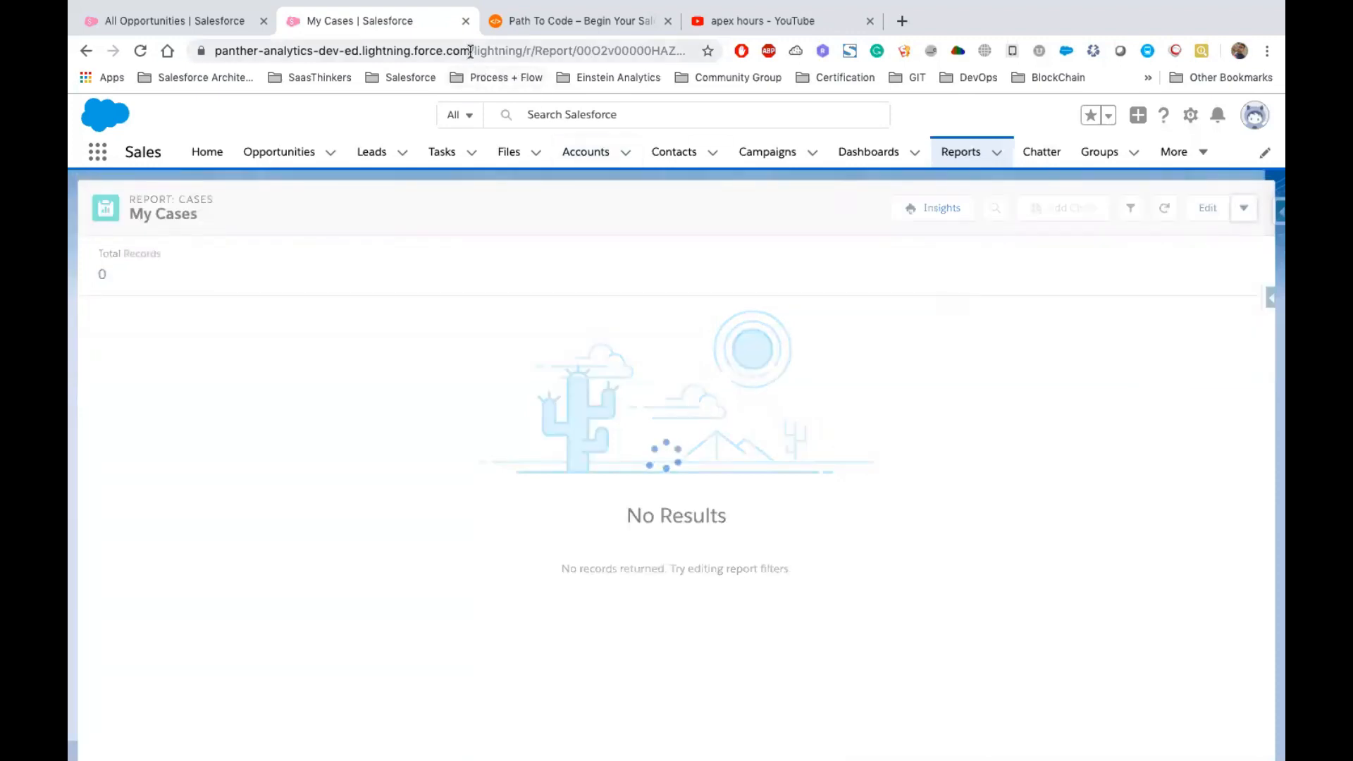
drag(482, 50, 710, 52)
key(ctrl+c)
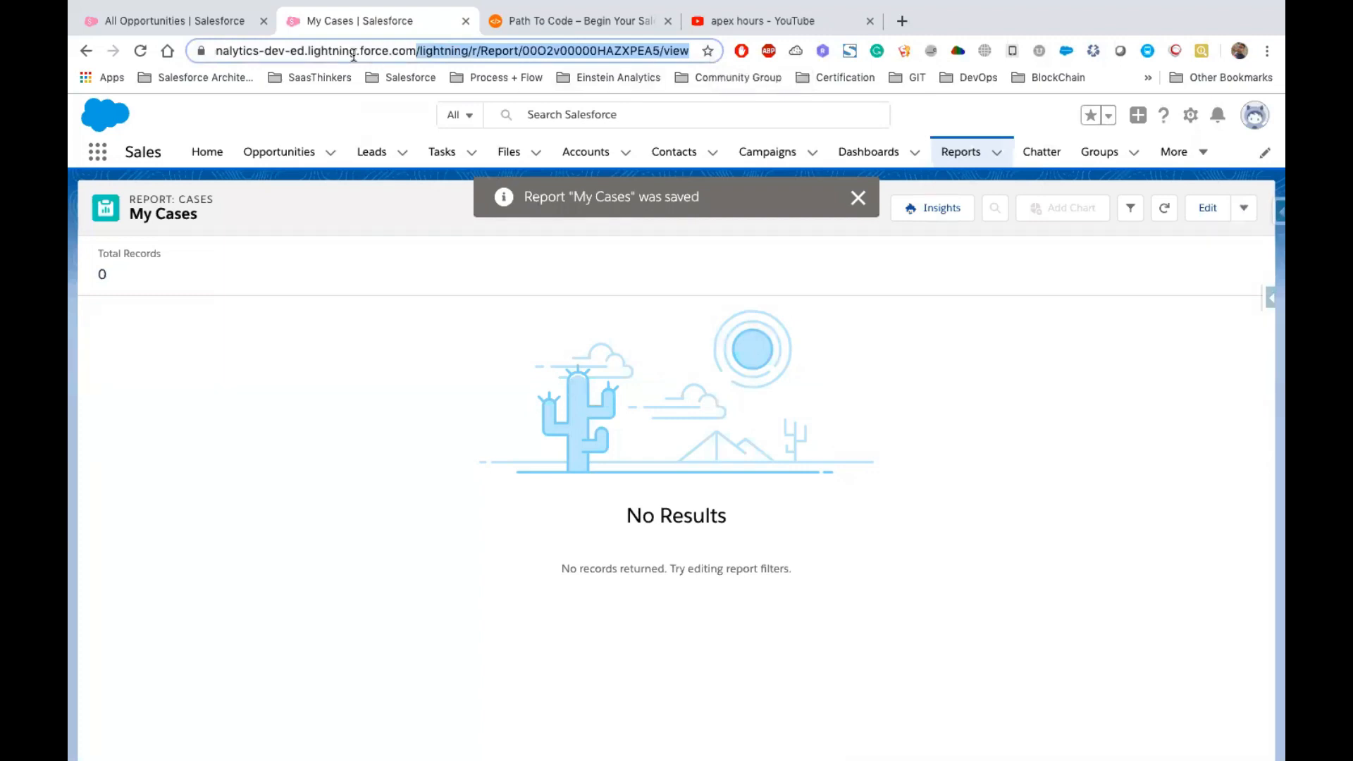
Open Setup's Object Manager in a new browser tab
click(181, 28)
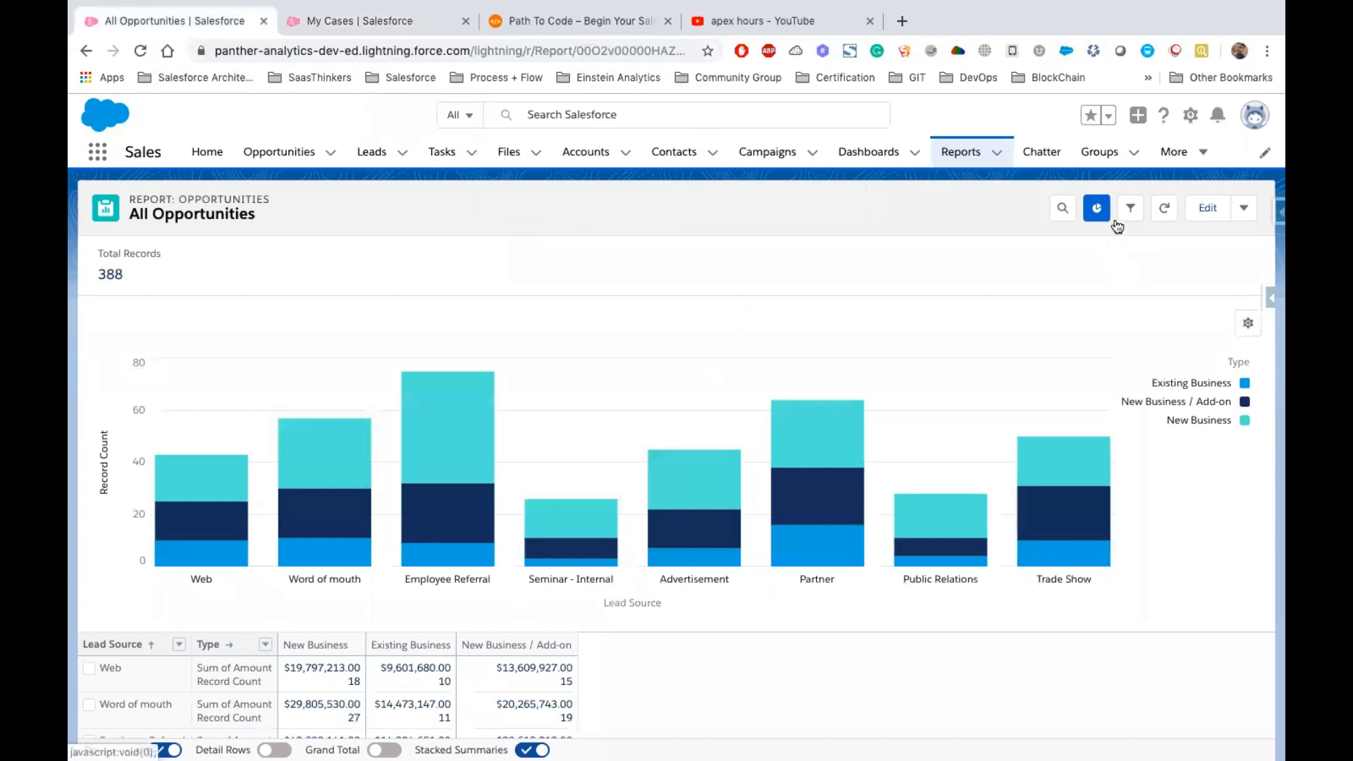
click(1190, 115)
click(1113, 157)
drag(331, 21, 485, 27)
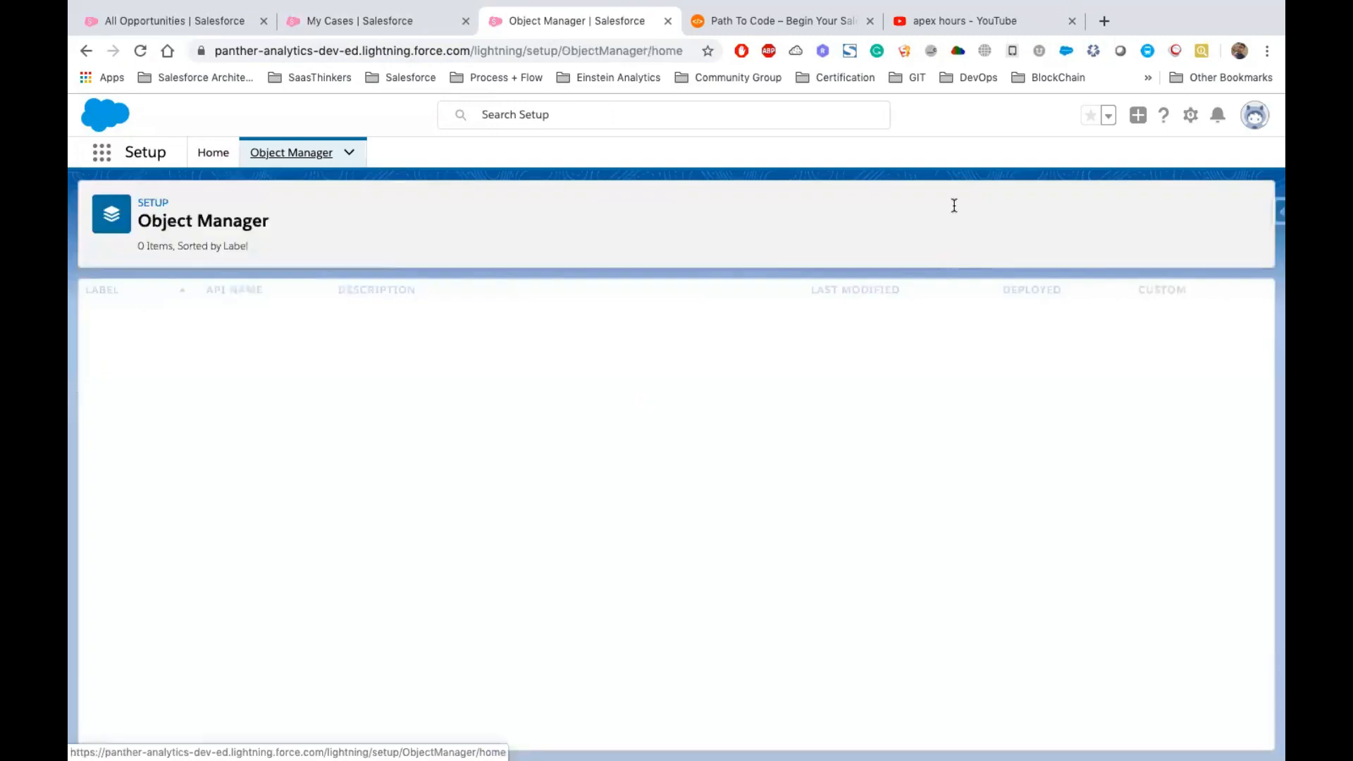
Find the Account object and start a new custom button or link under its Buttons, Links, and Actions
text(Account)
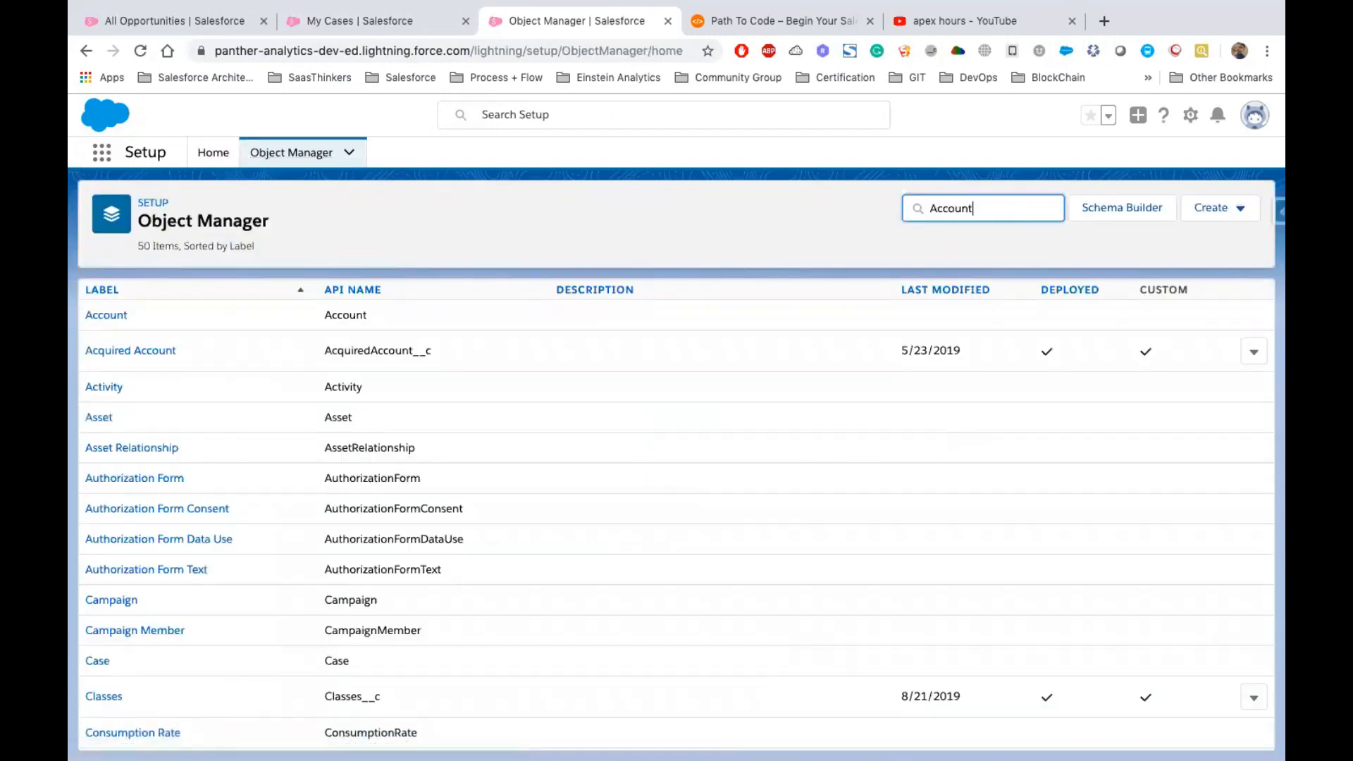
click(121, 317)
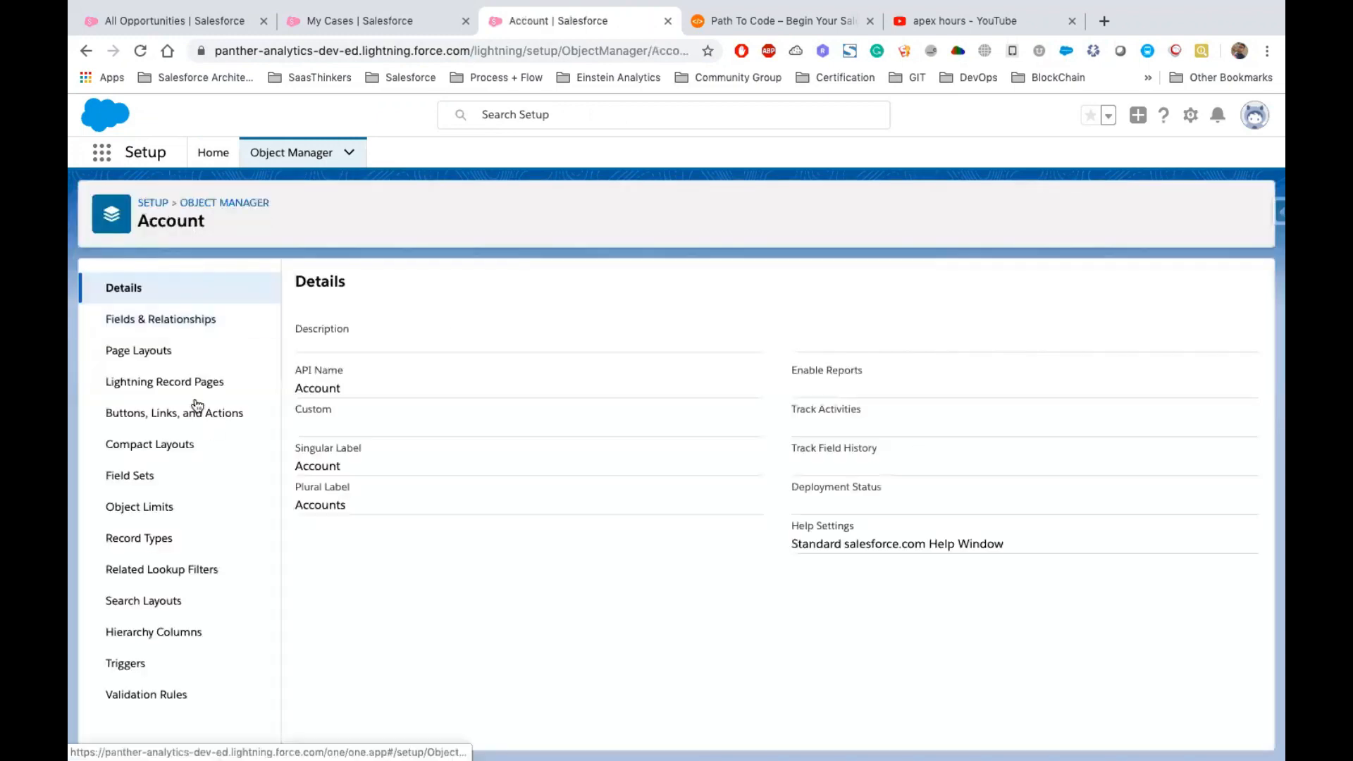
click(152, 417)
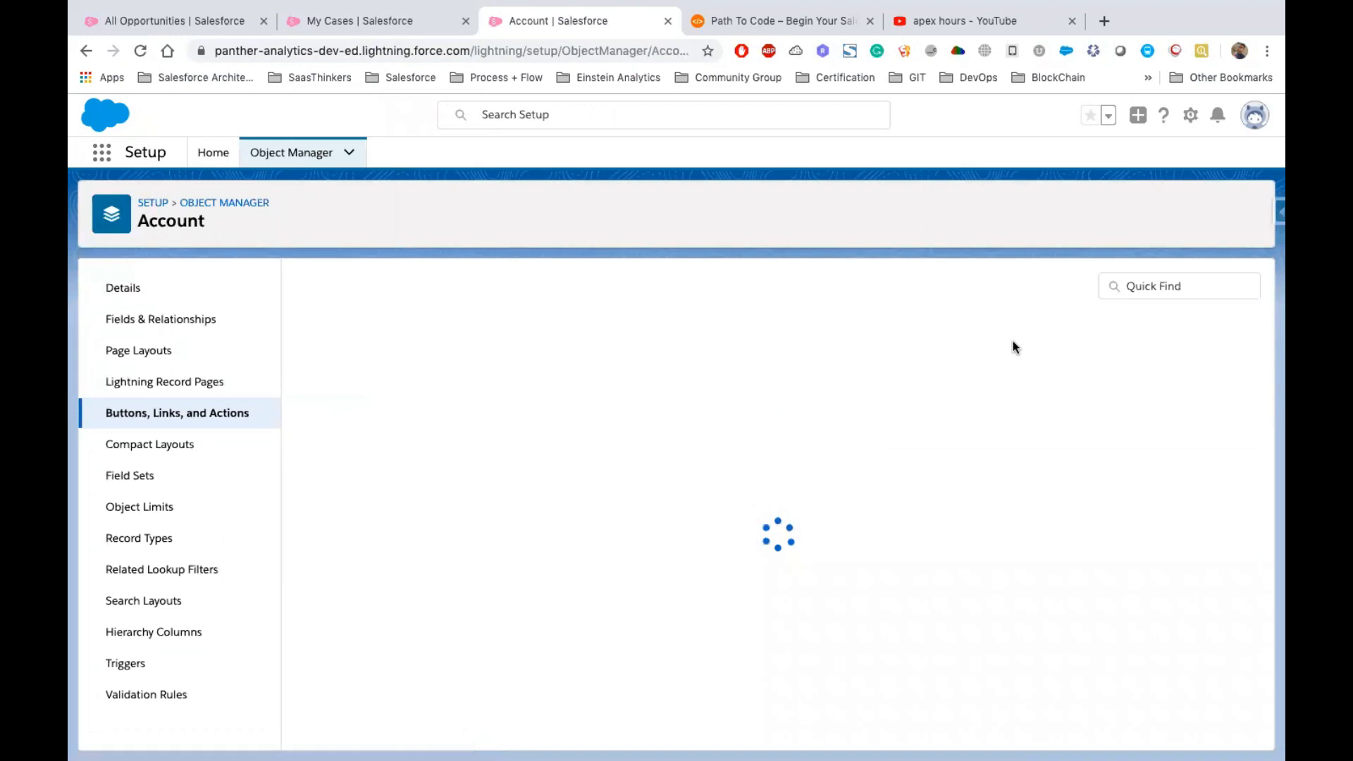
click(1192, 289)
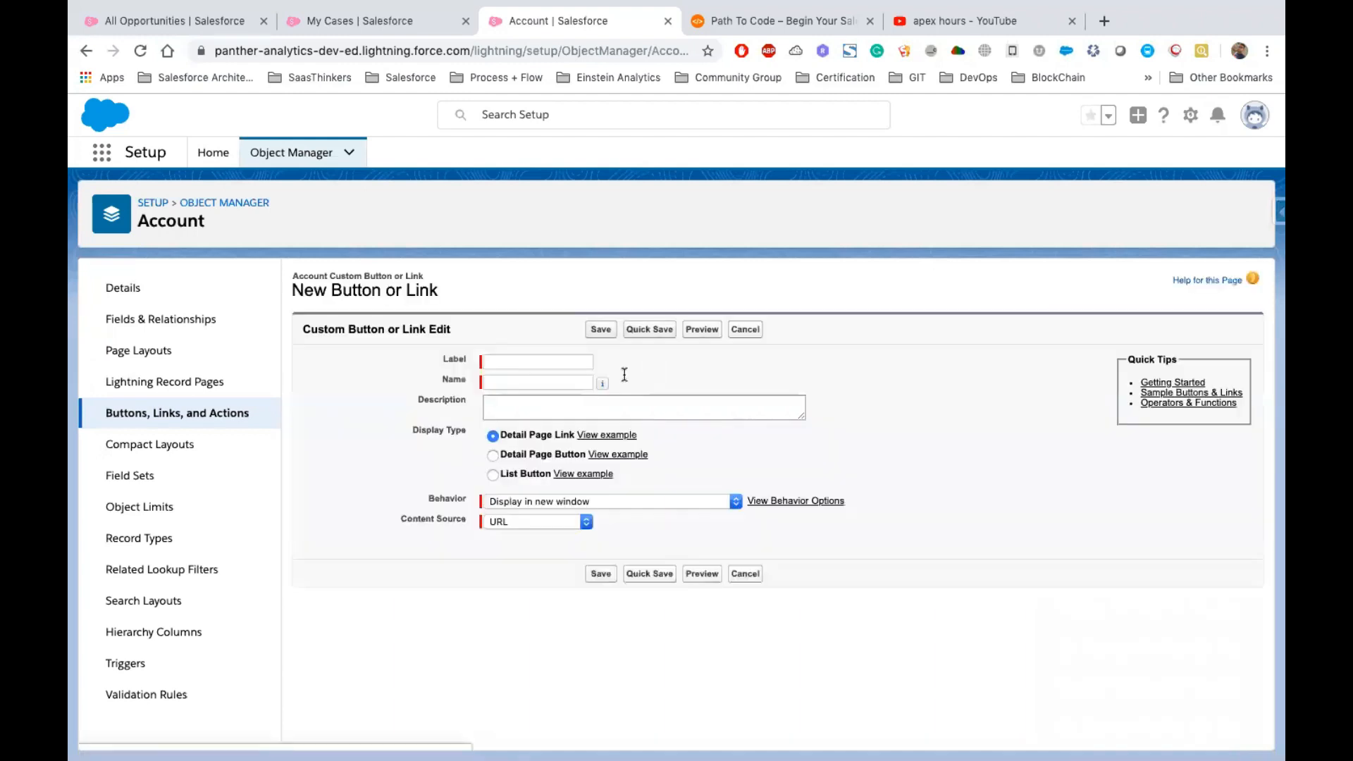
Label the new button My Cases and make it a Detail Page Button
click(528, 366)
text(My )
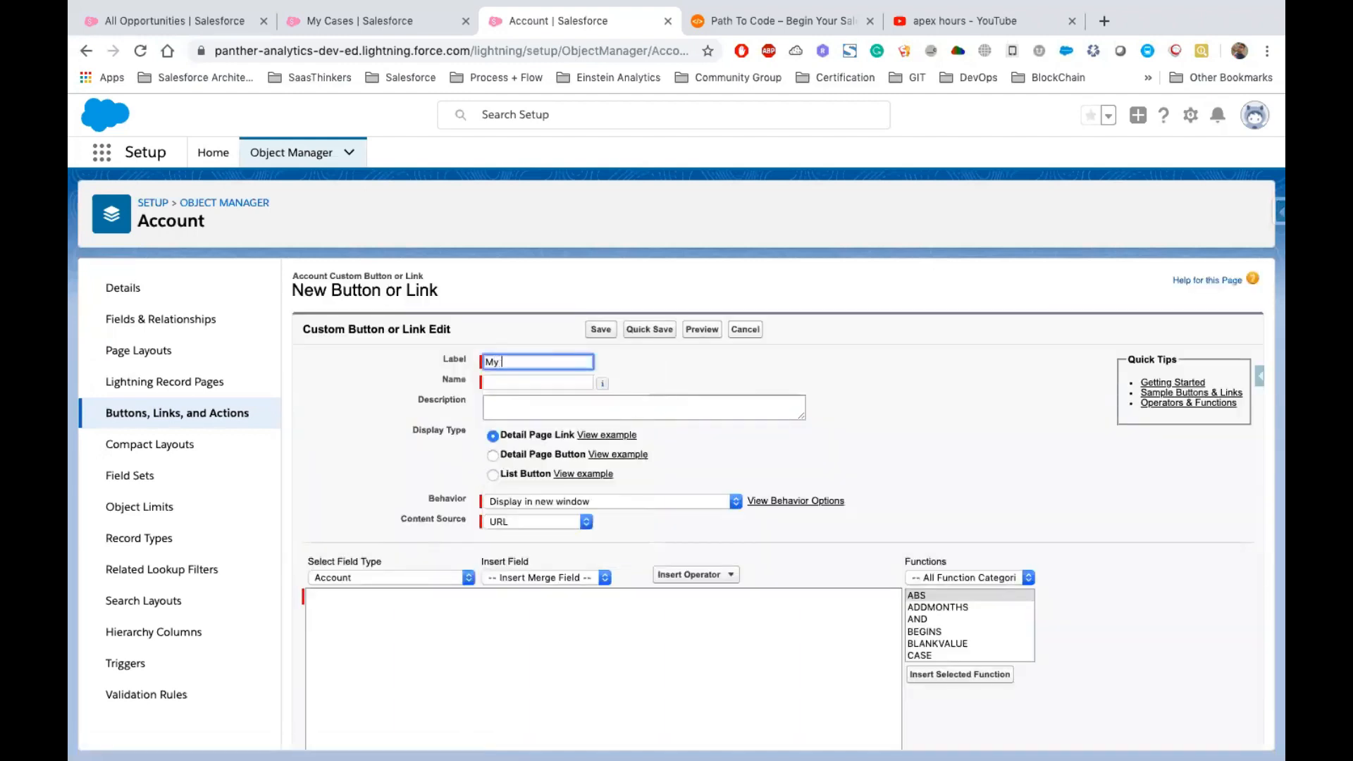
text(Cases)
key(Tab)
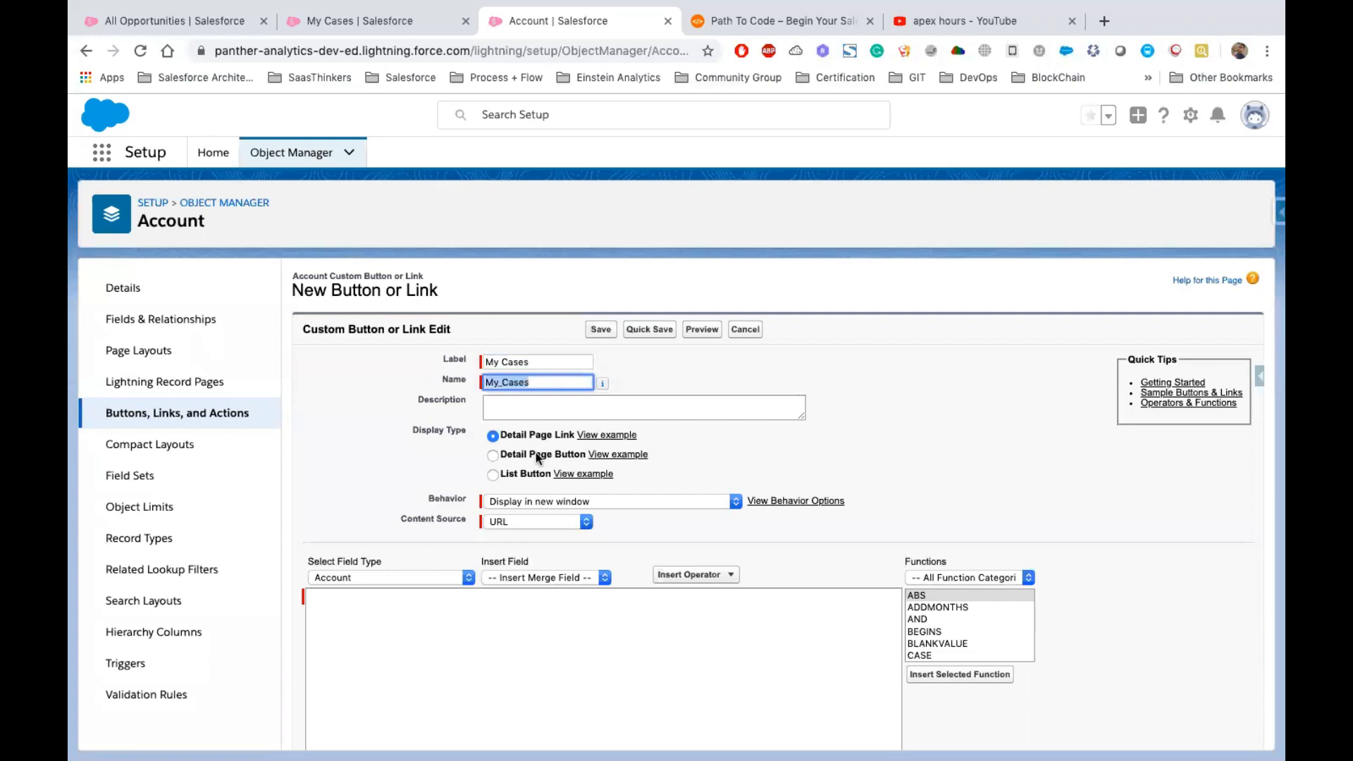
drag(502, 456, 586, 459)
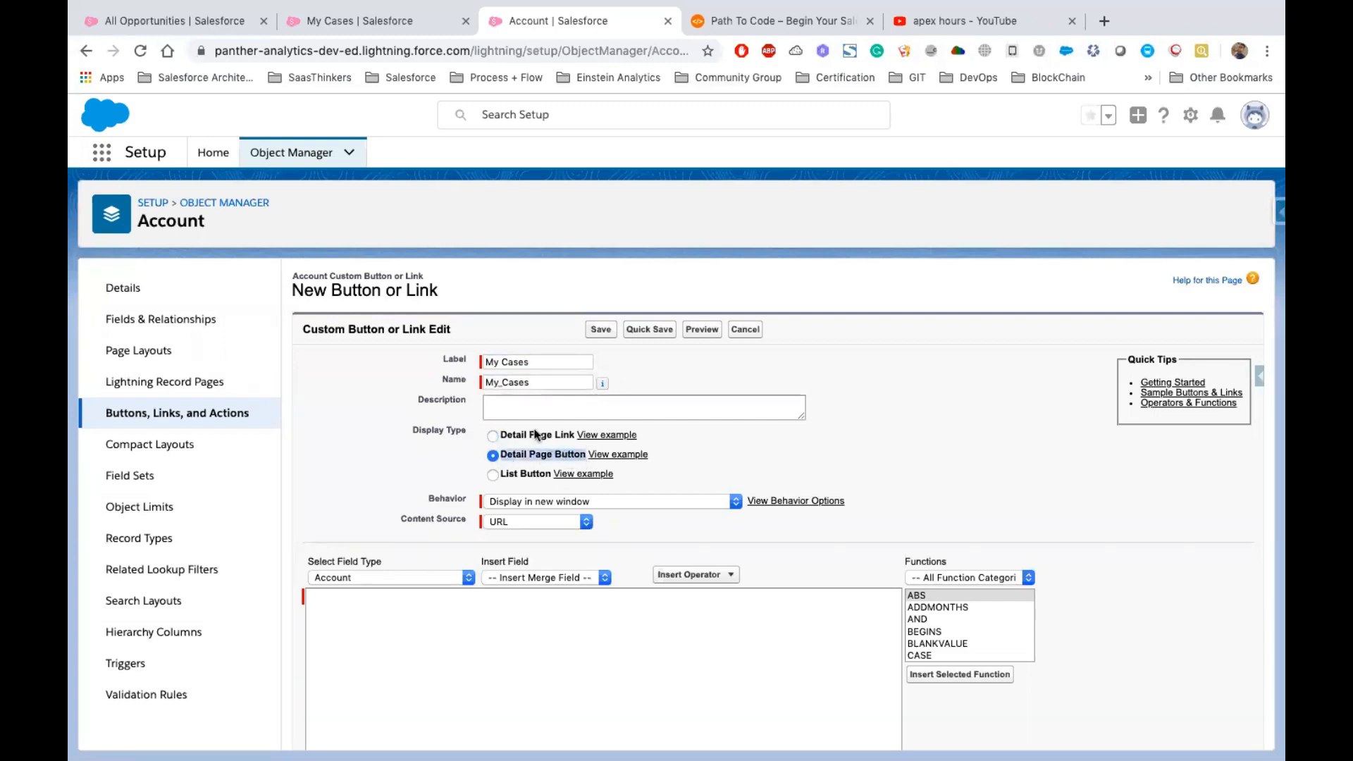
Set the button behavior to Display in existing window without sidebar
scroll(530, 476, down, 2)
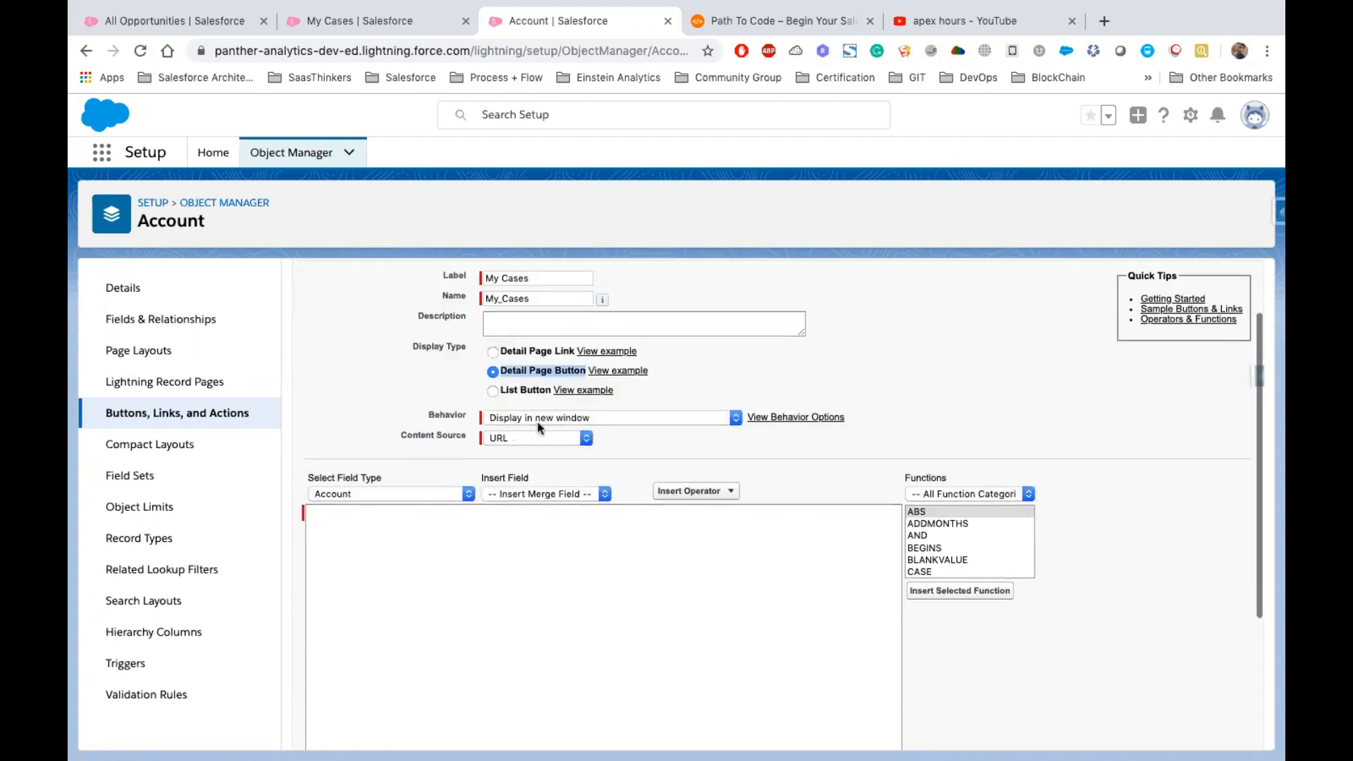
click(556, 421)
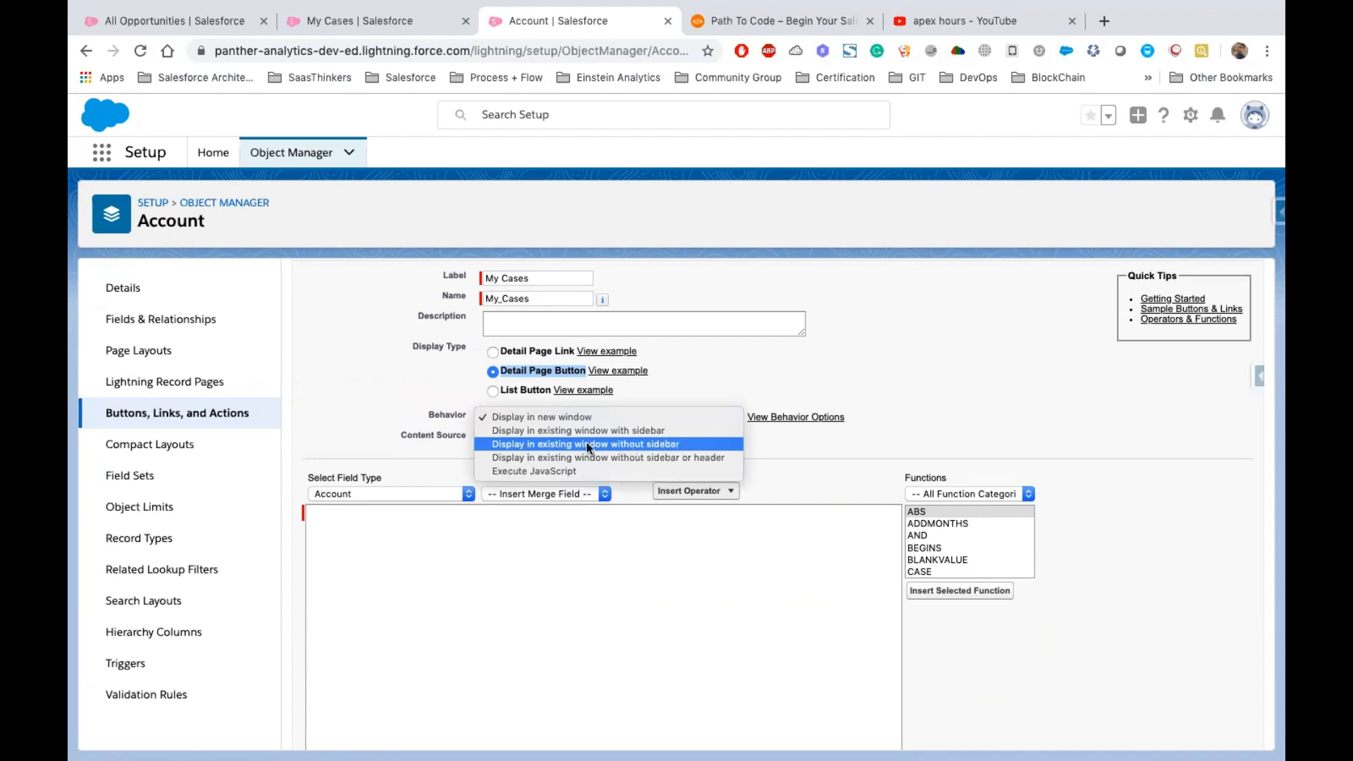
click(606, 444)
Paste the report view URL into the button's URL content and append ?fv0= to it
click(333, 528)
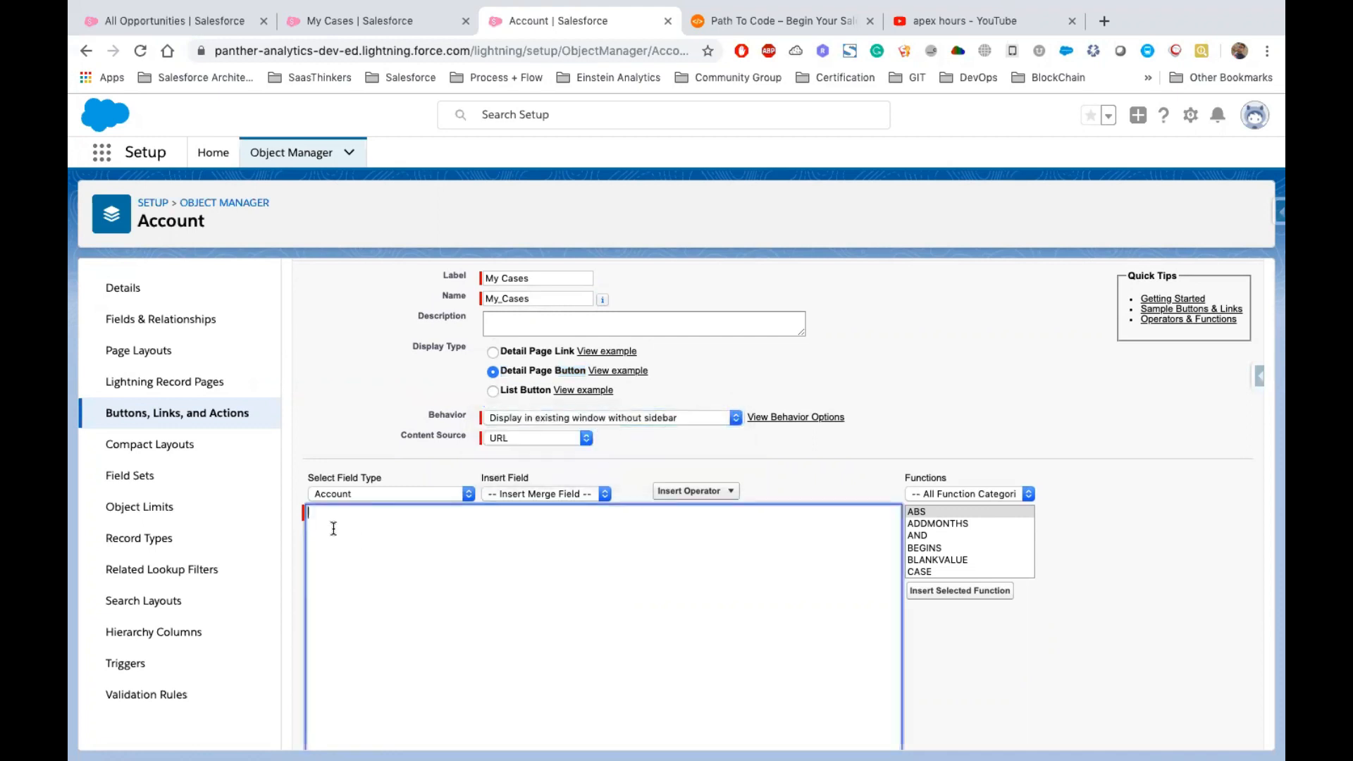
key(ctrl+v)
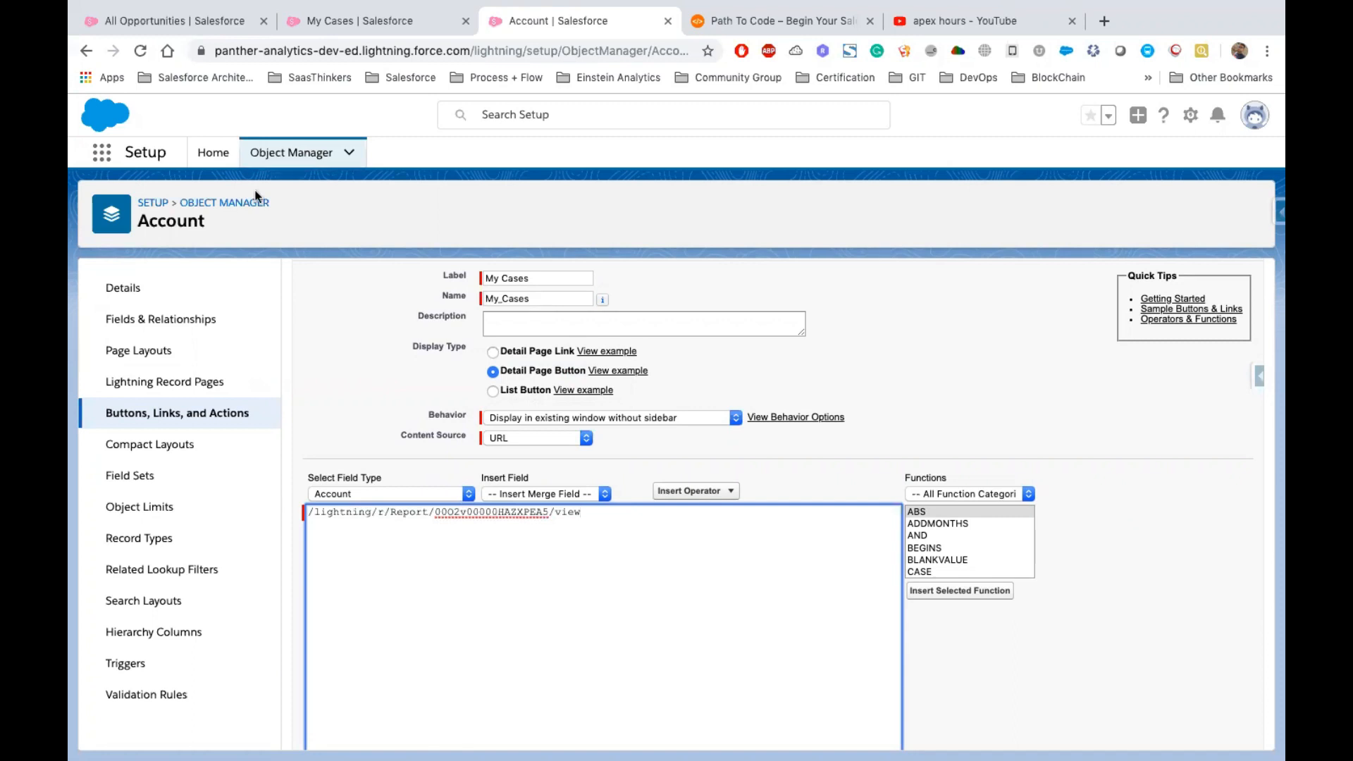
triple_click(617, 515)
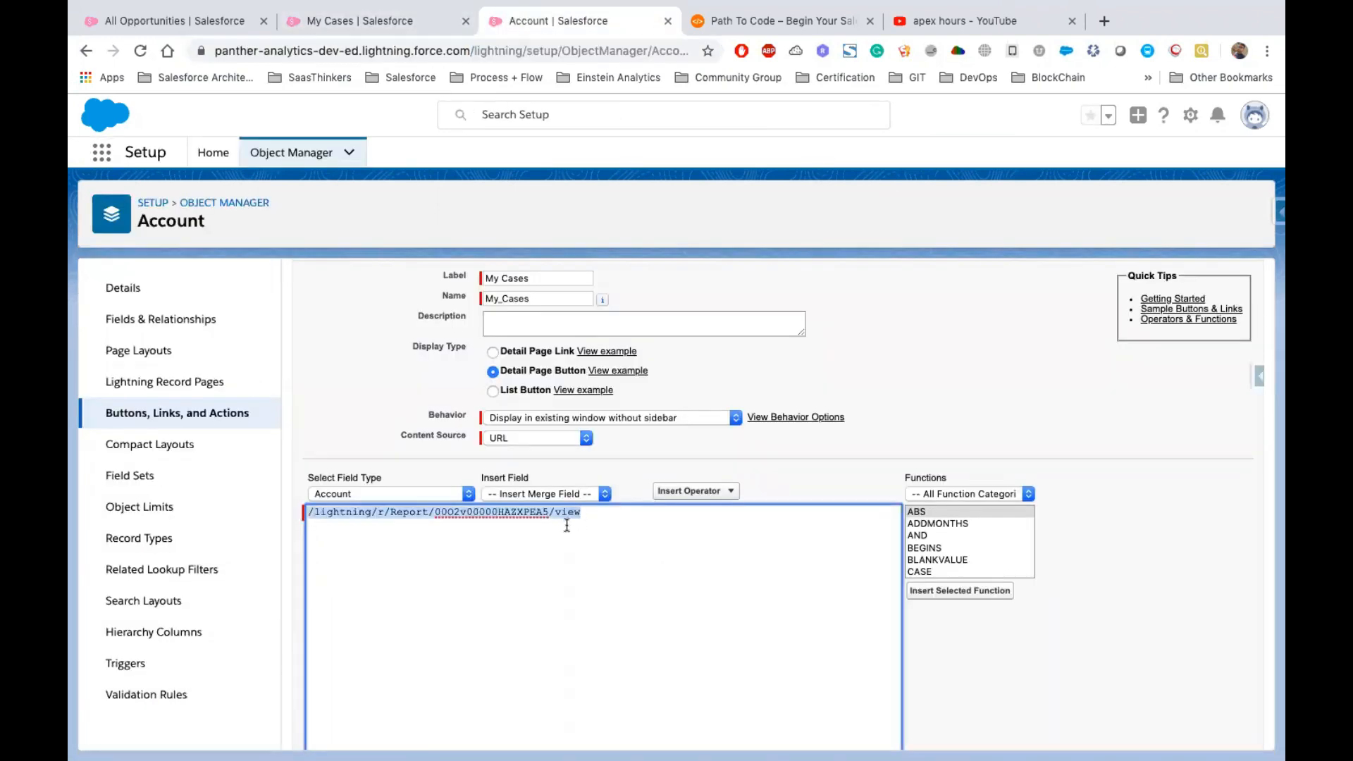
click(416, 454)
click(629, 502)
text(?fv)
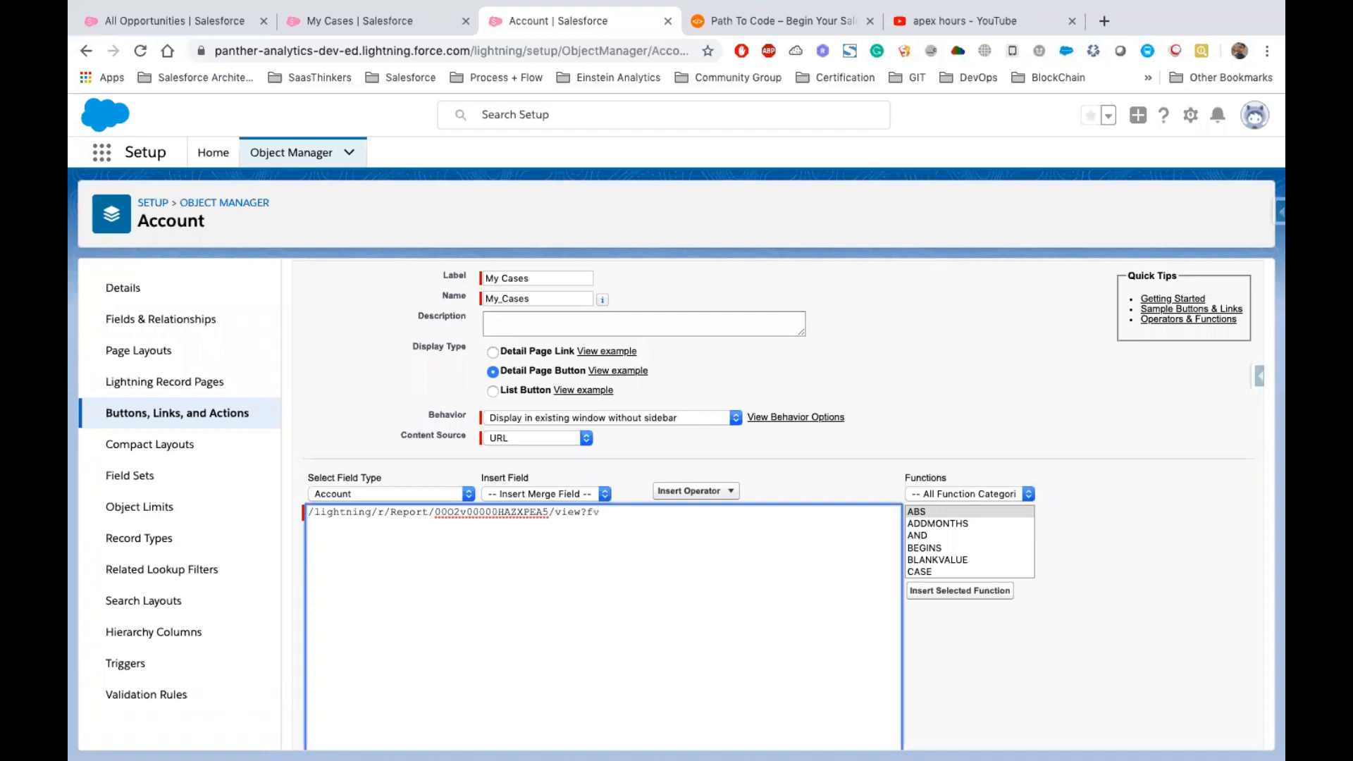
text(0=)
Insert the Account Name merge field after fv0= in the button URL
click(540, 495)
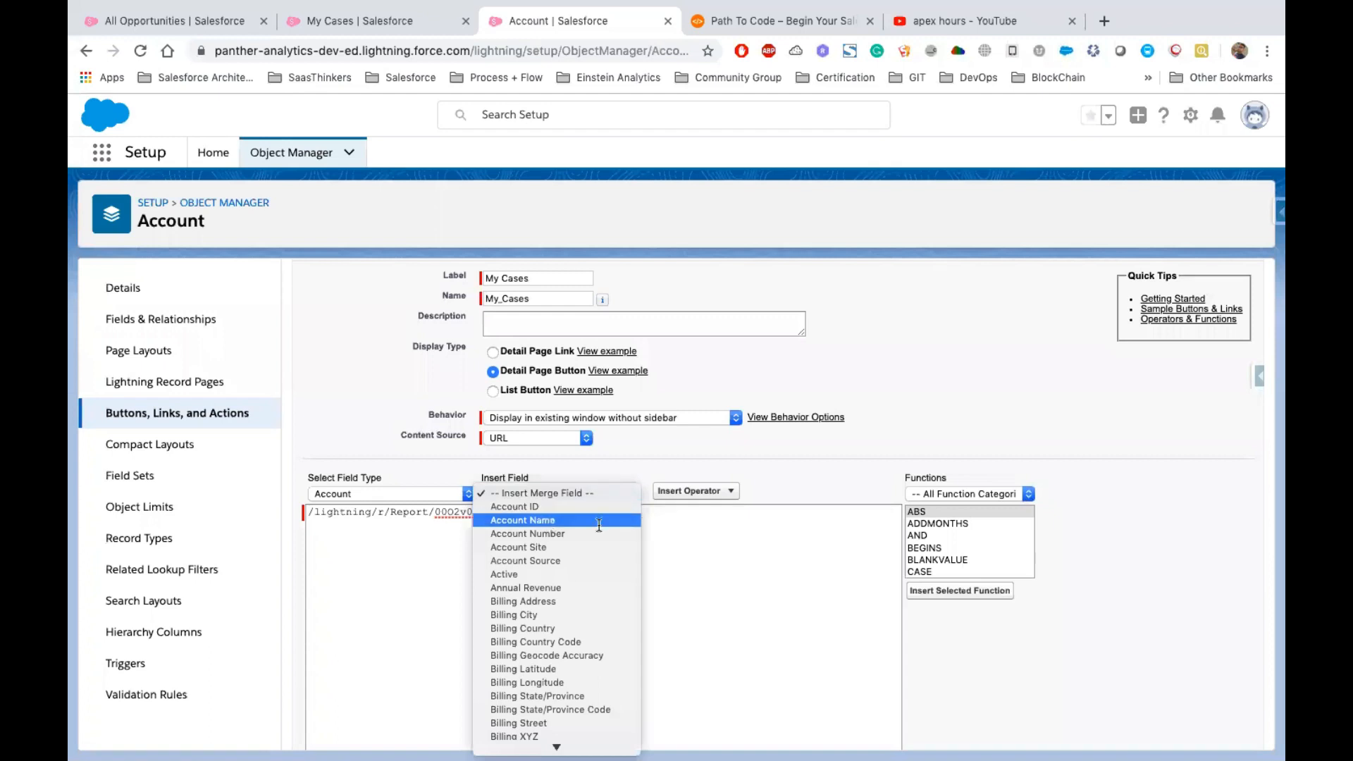
click(523, 520)
drag(713, 513, 588, 515)
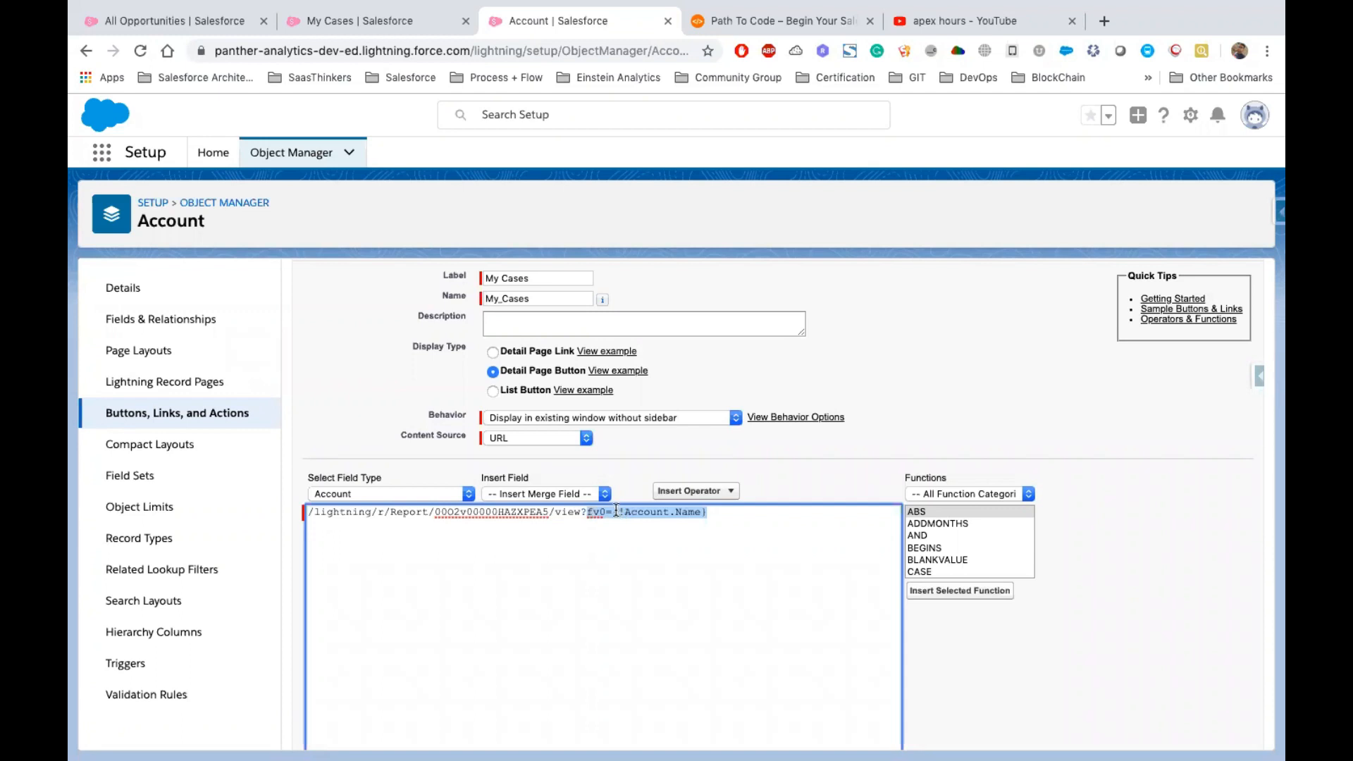
click(637, 413)
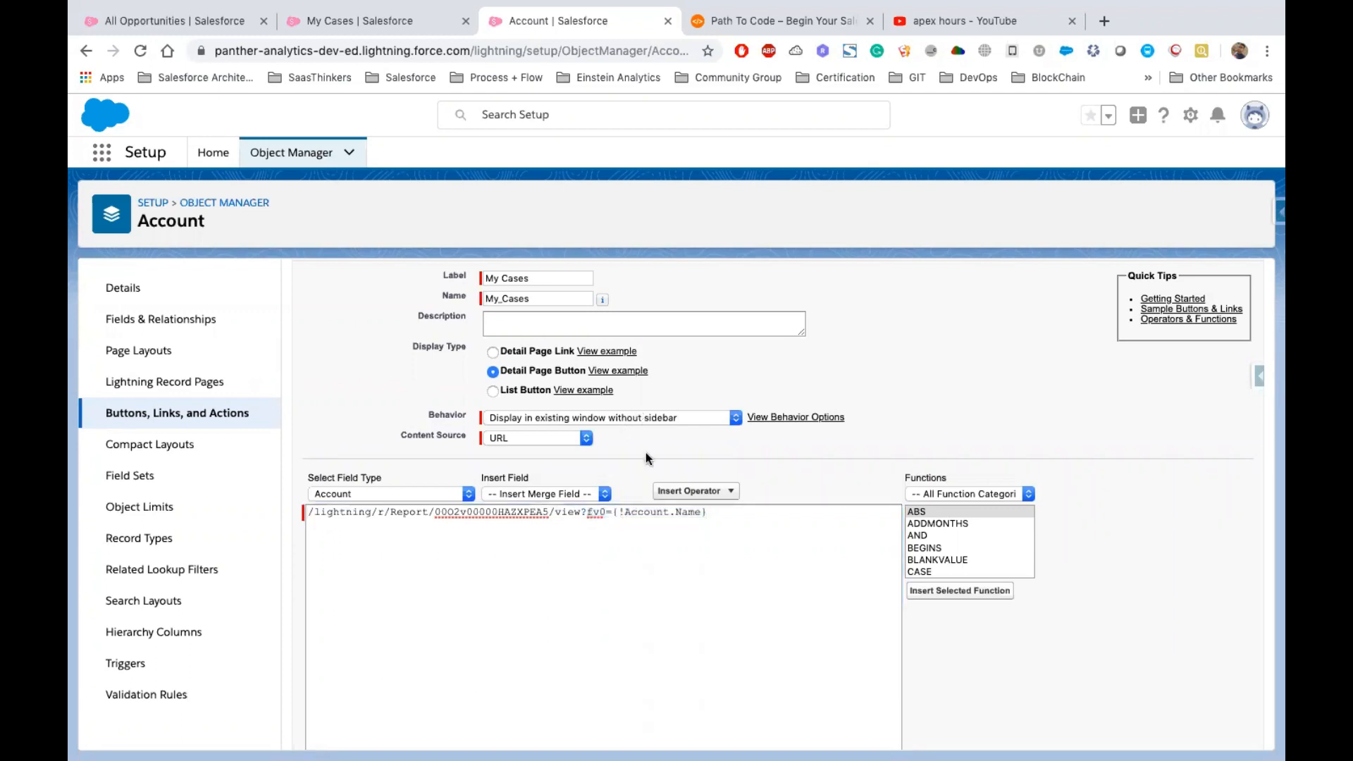
drag(613, 512, 715, 512)
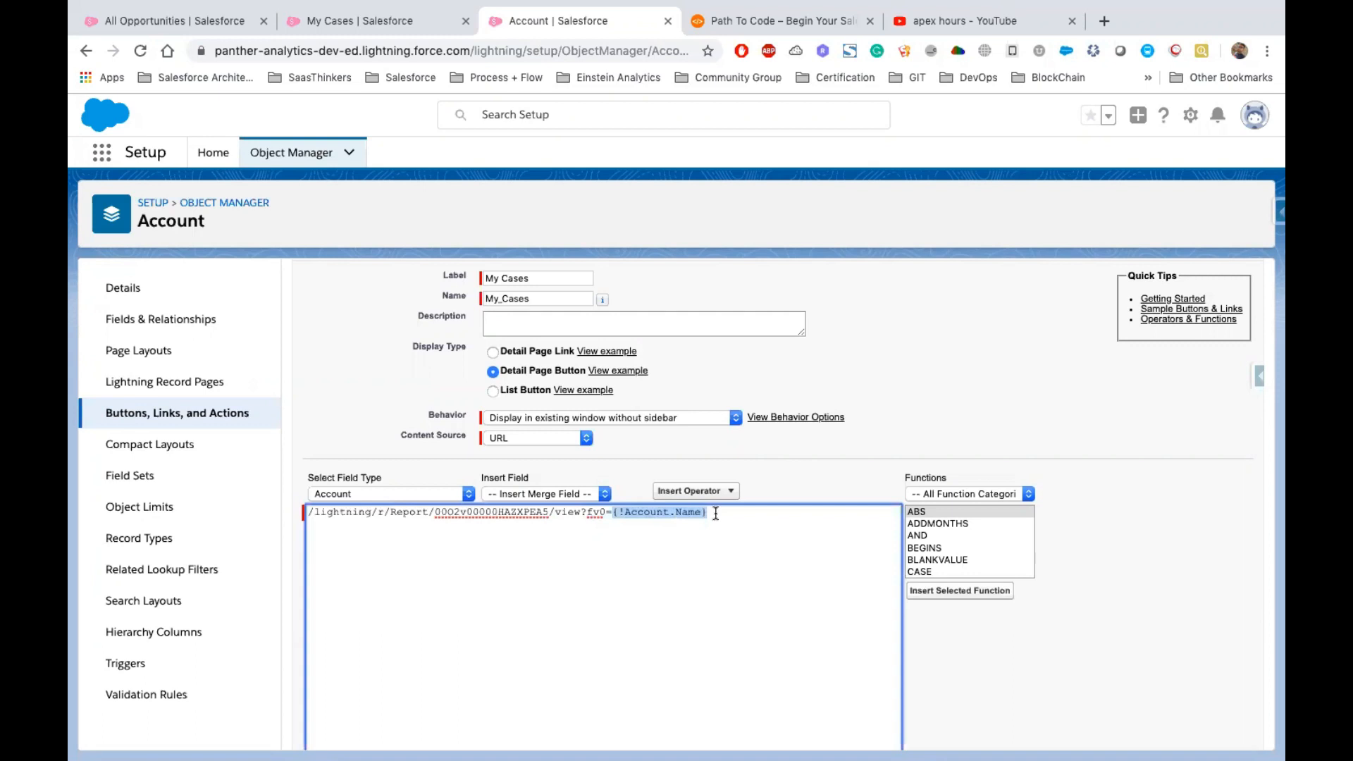
click(770, 473)
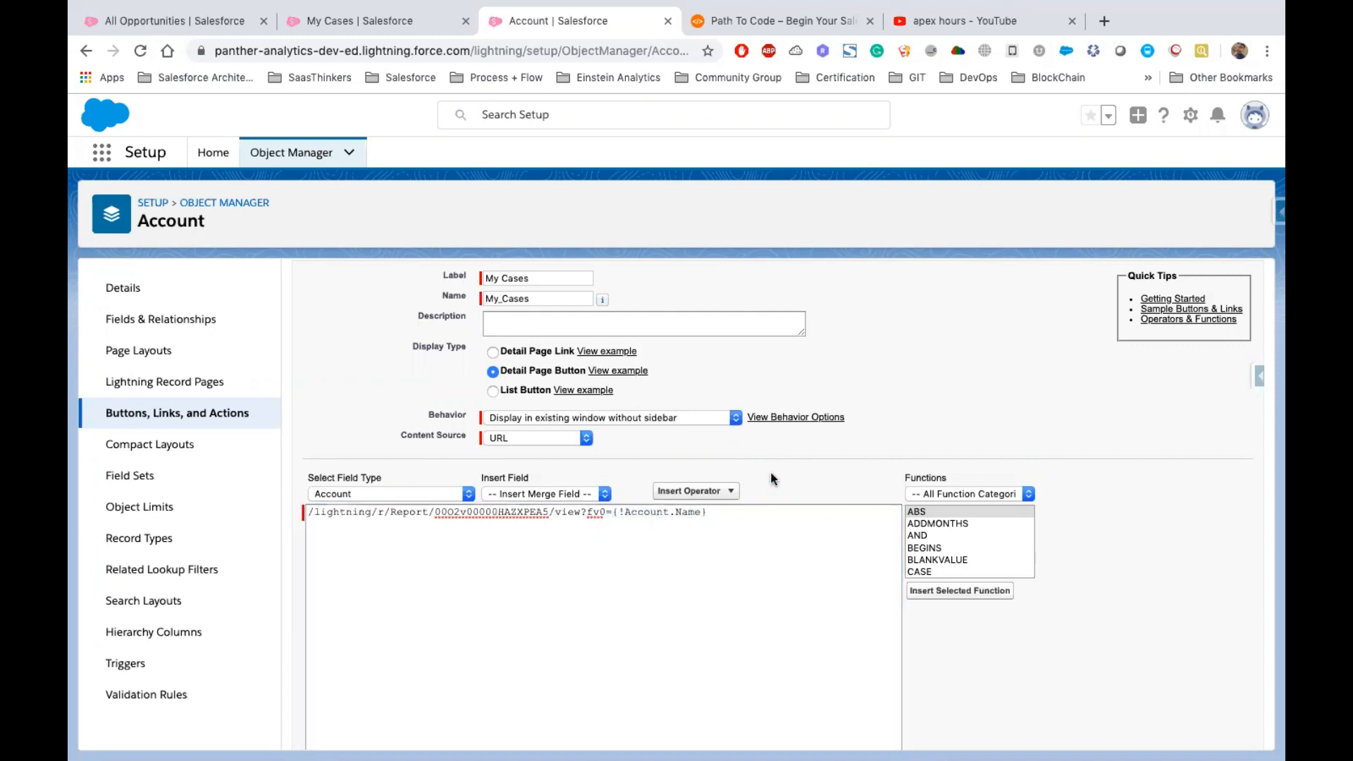
drag(586, 512, 613, 512)
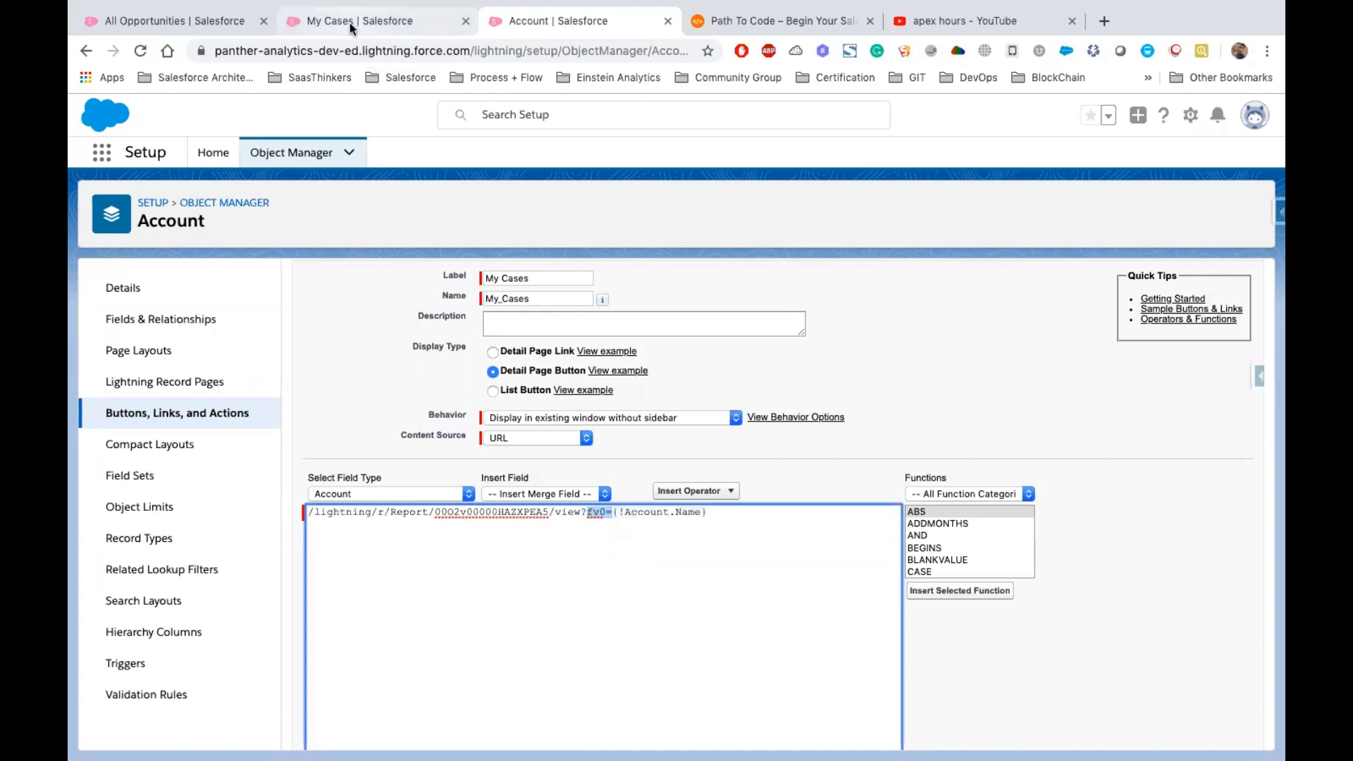
click(604, 518)
drag(604, 513, 587, 513)
click(716, 515)
text(&)
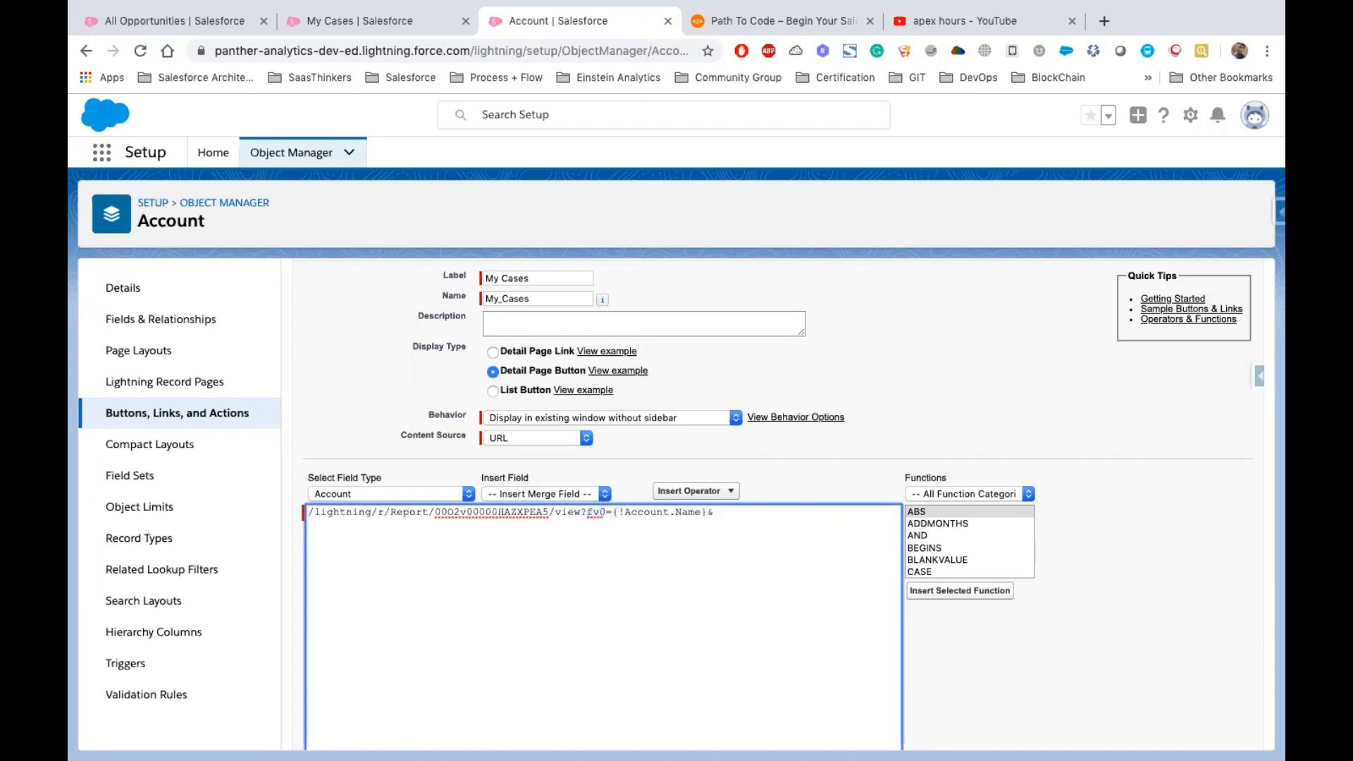
text(fv1=)
key(BackSpace)
key(BackSpace)
key(BackSpace)
key(BackSpace)
key(BackSpace)
Save the My Cases custom button
scroll(655, 365, up, 2)
click(599, 330)
click(824, 184)
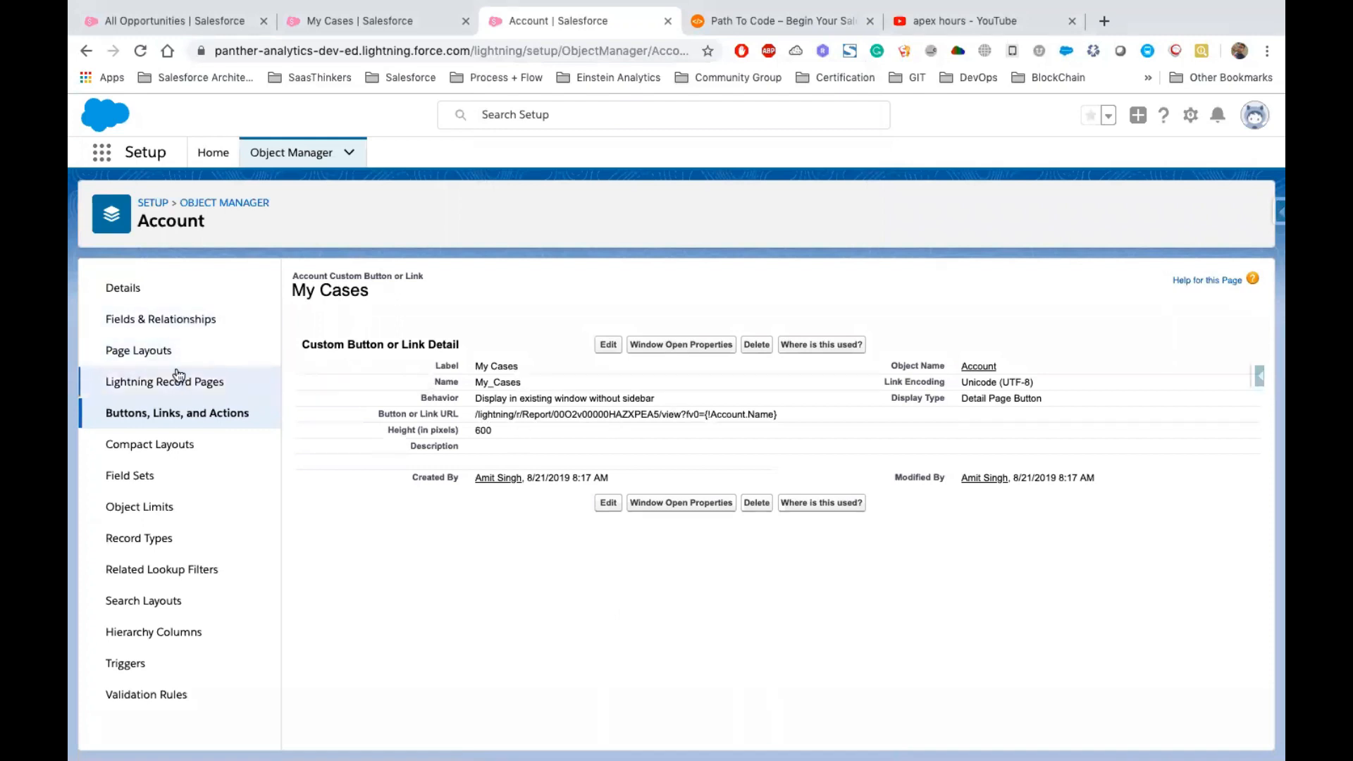
Add the My Cases button to the Account Layout's custom buttons section and save the layout
click(143, 352)
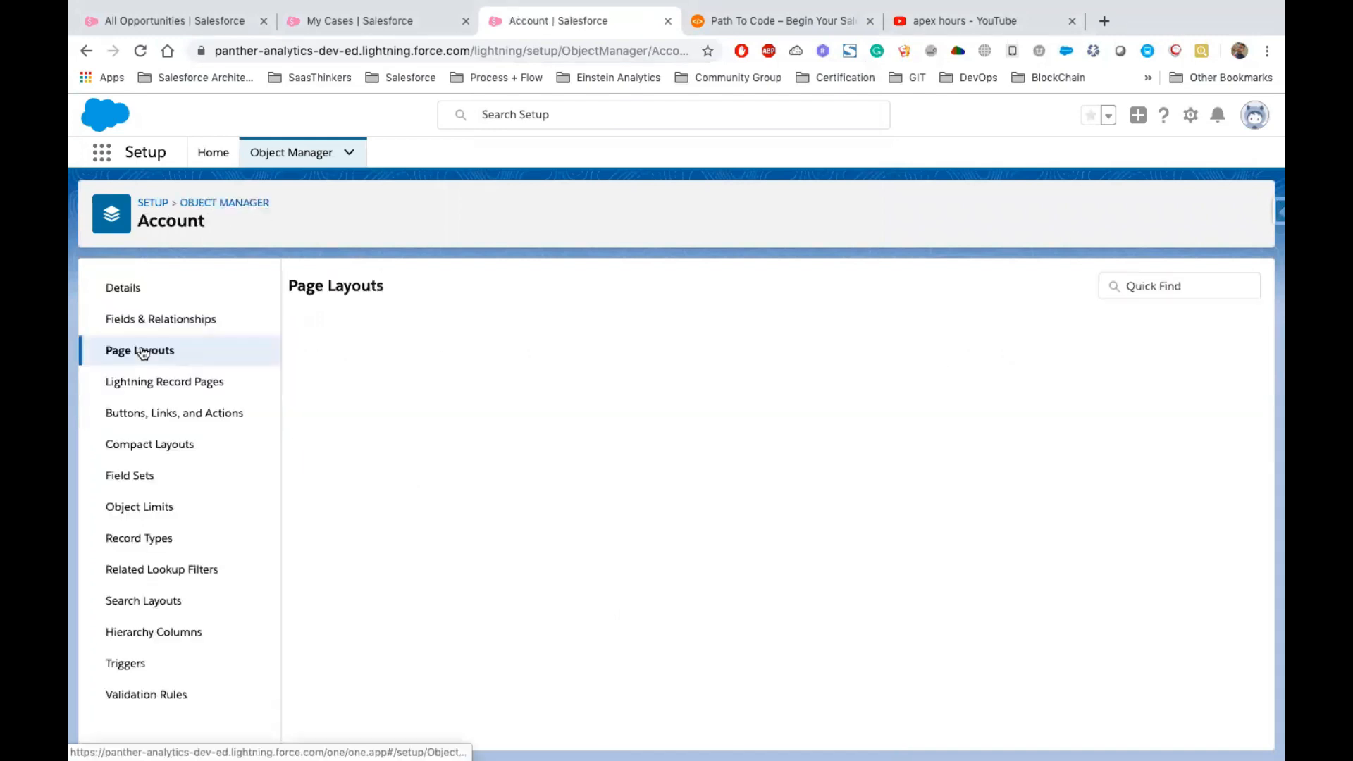
click(319, 483)
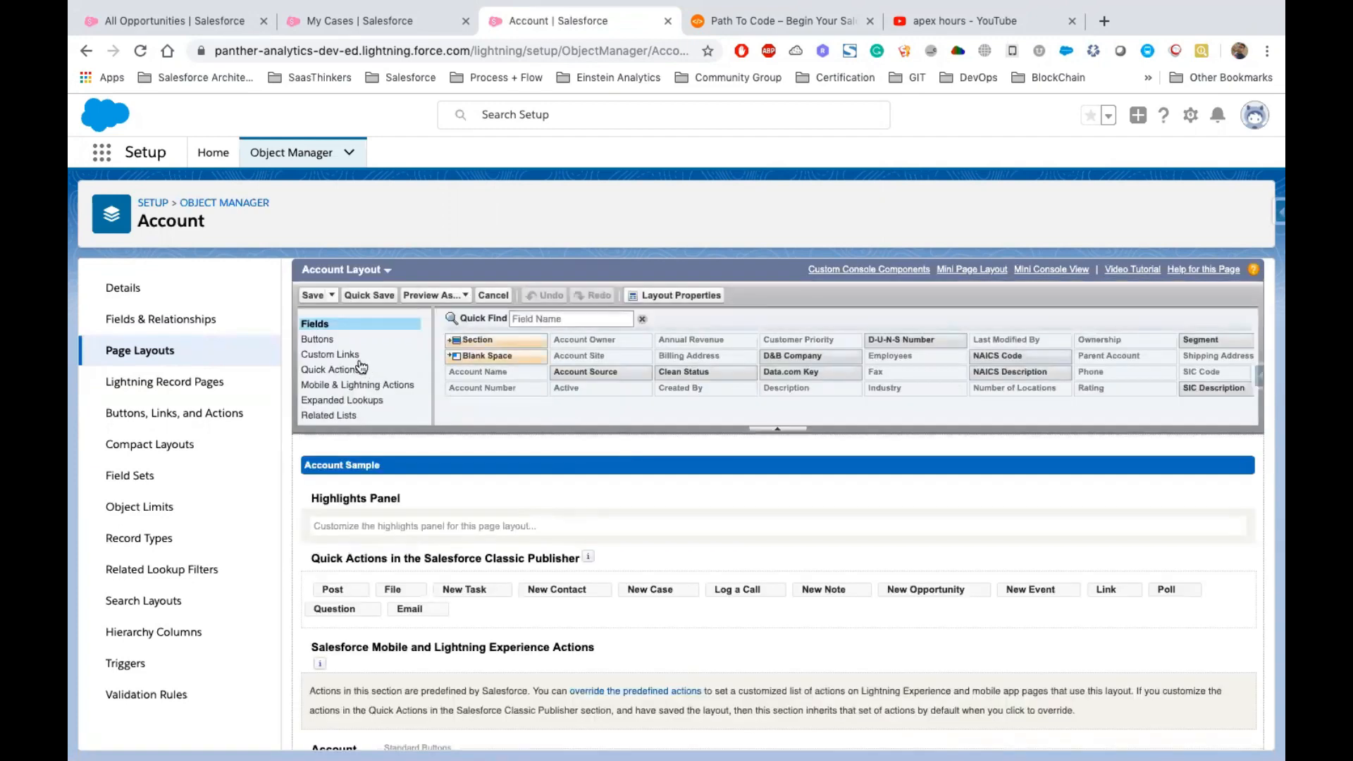
click(330, 340)
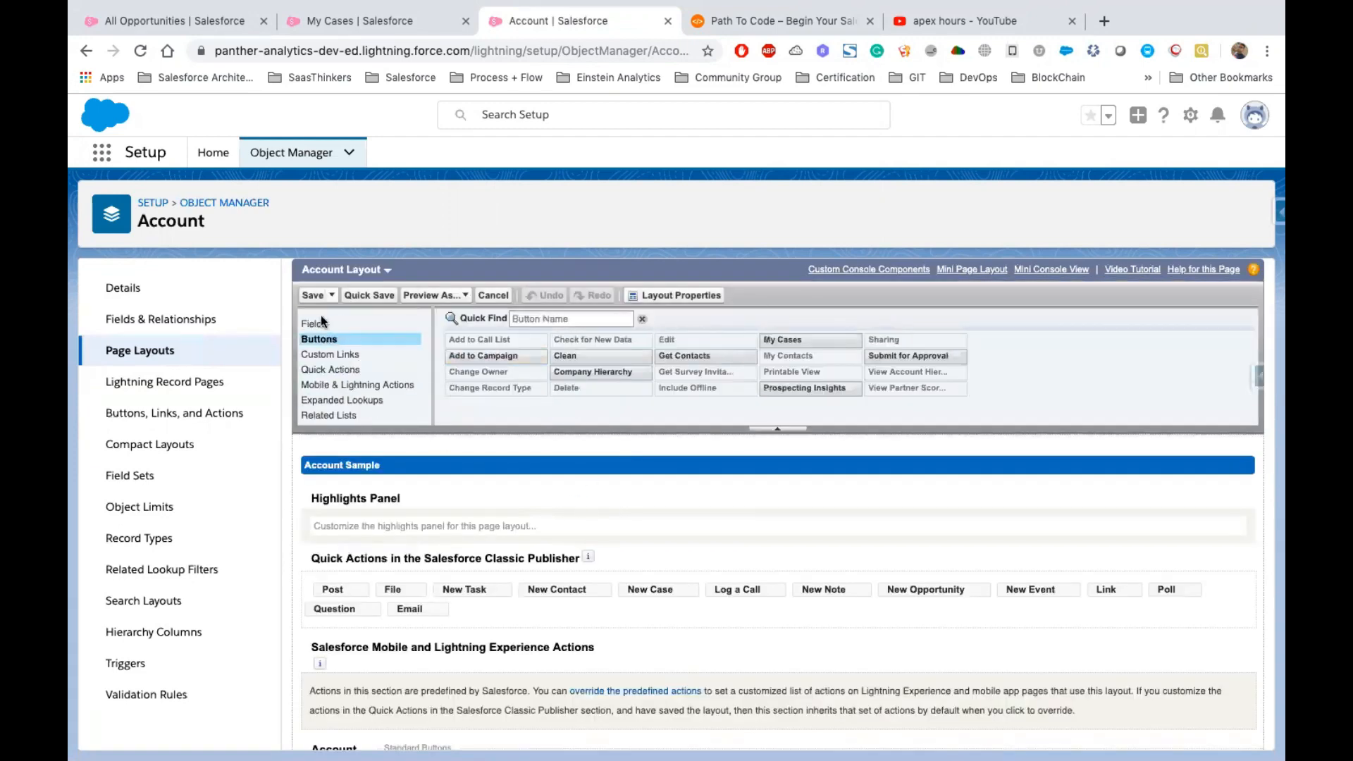
scroll(704, 534, down, 4)
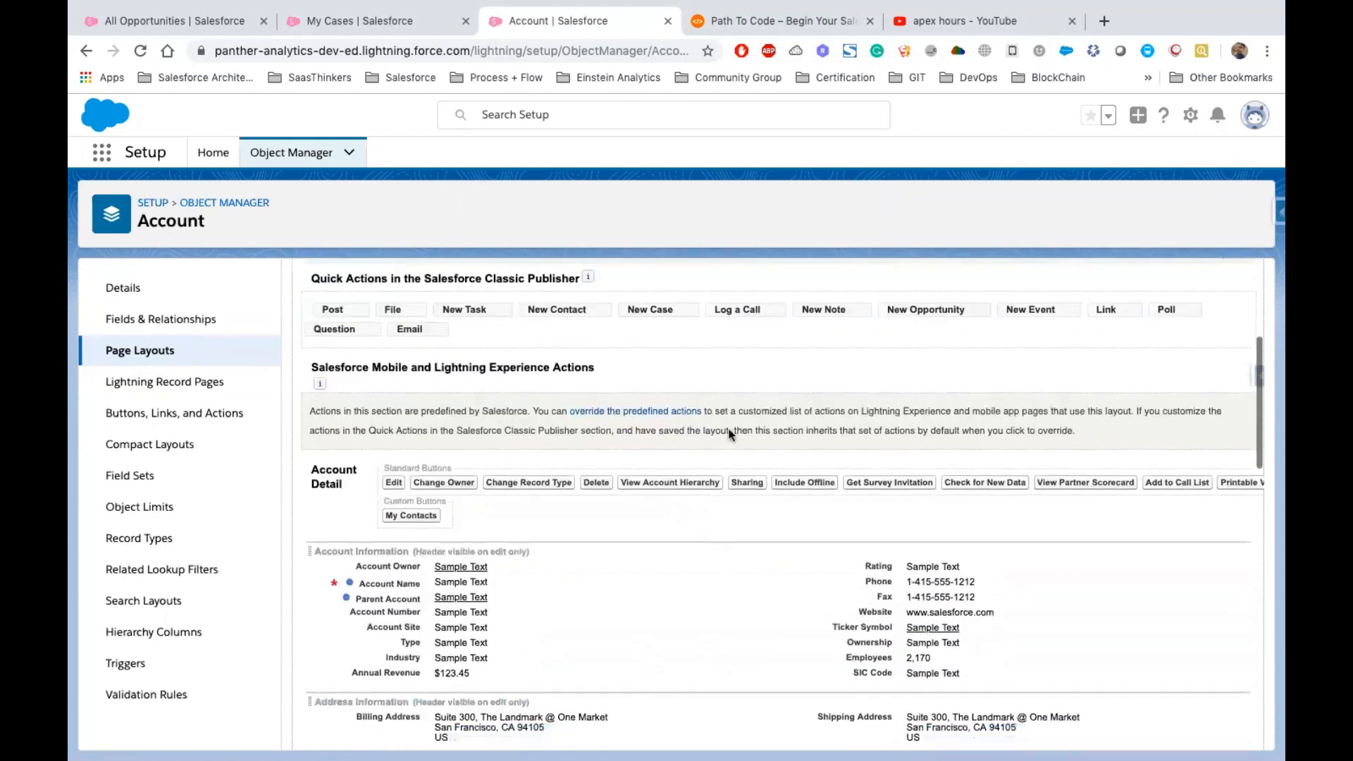
drag(791, 321, 445, 519)
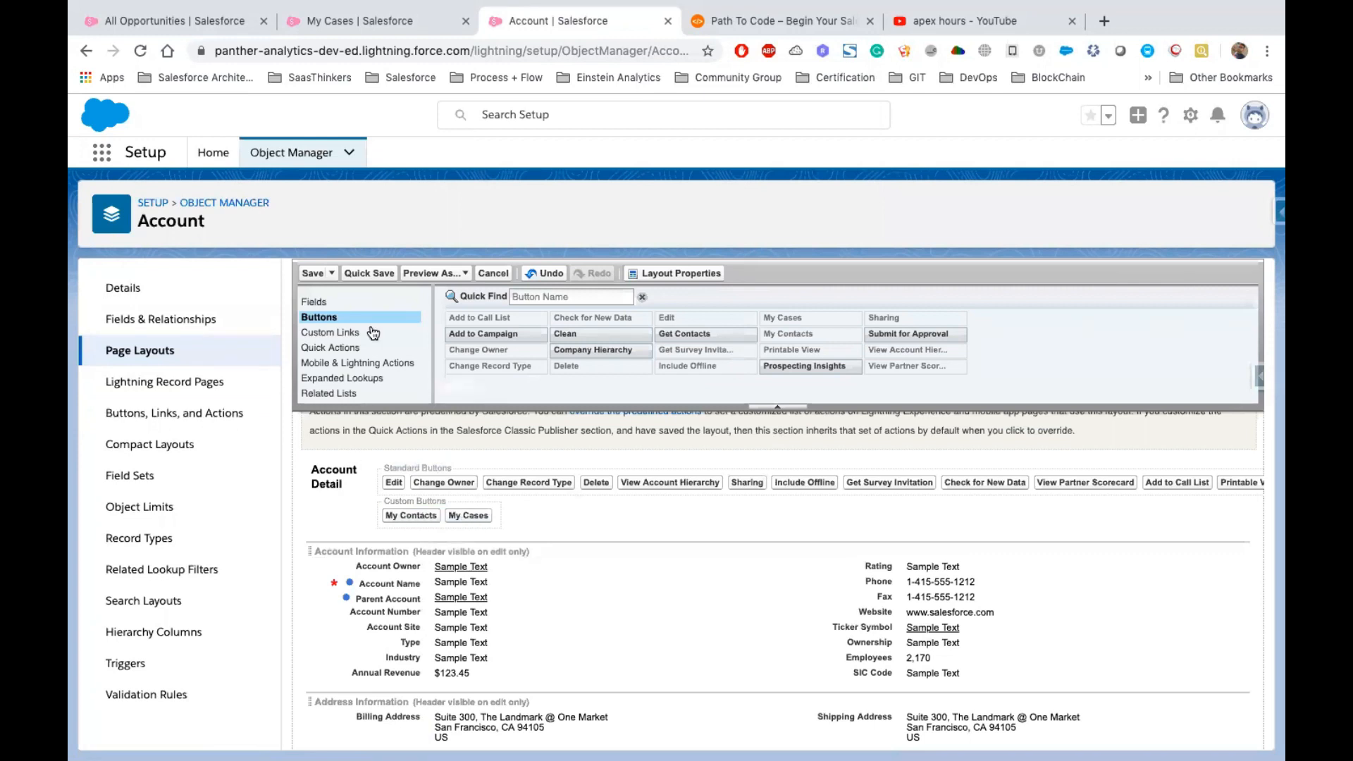
click(311, 275)
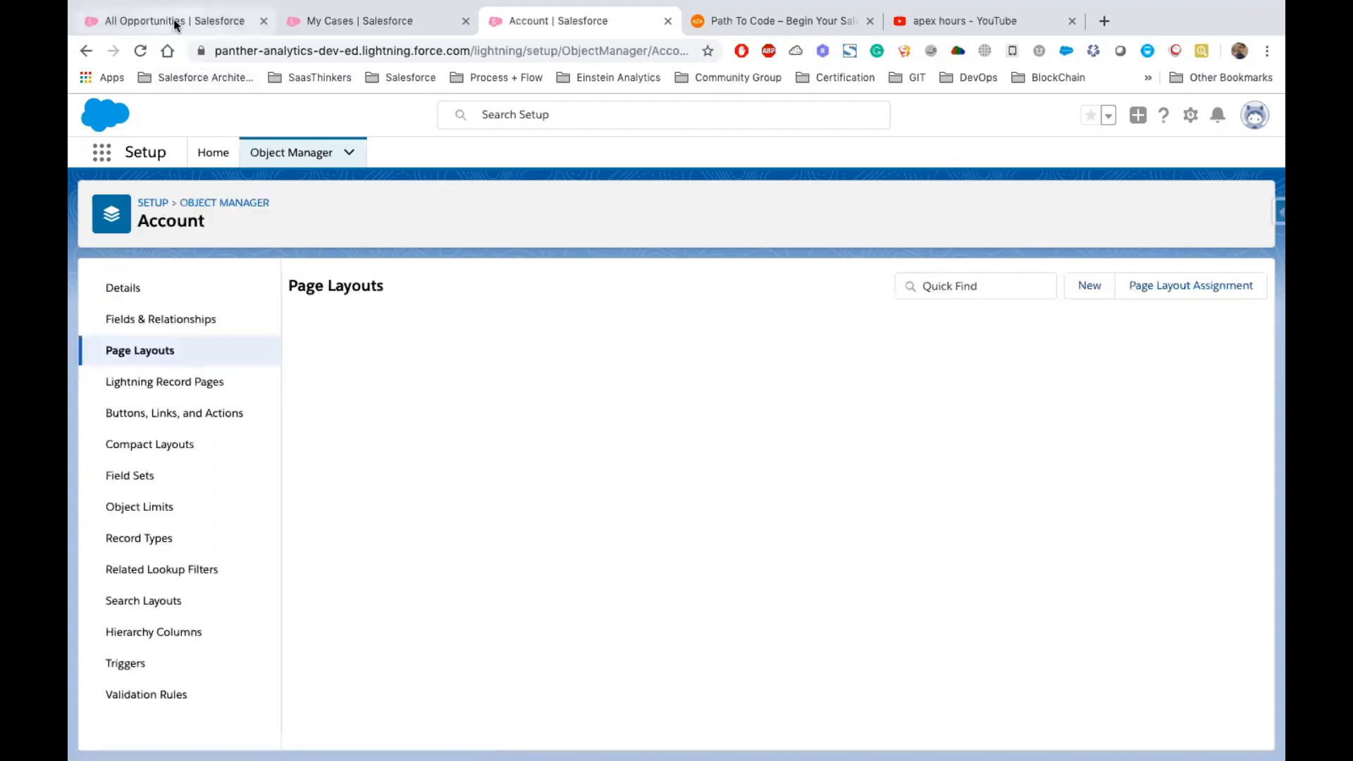
Open the Dickenson plc account record and scroll through its related lists
click(177, 21)
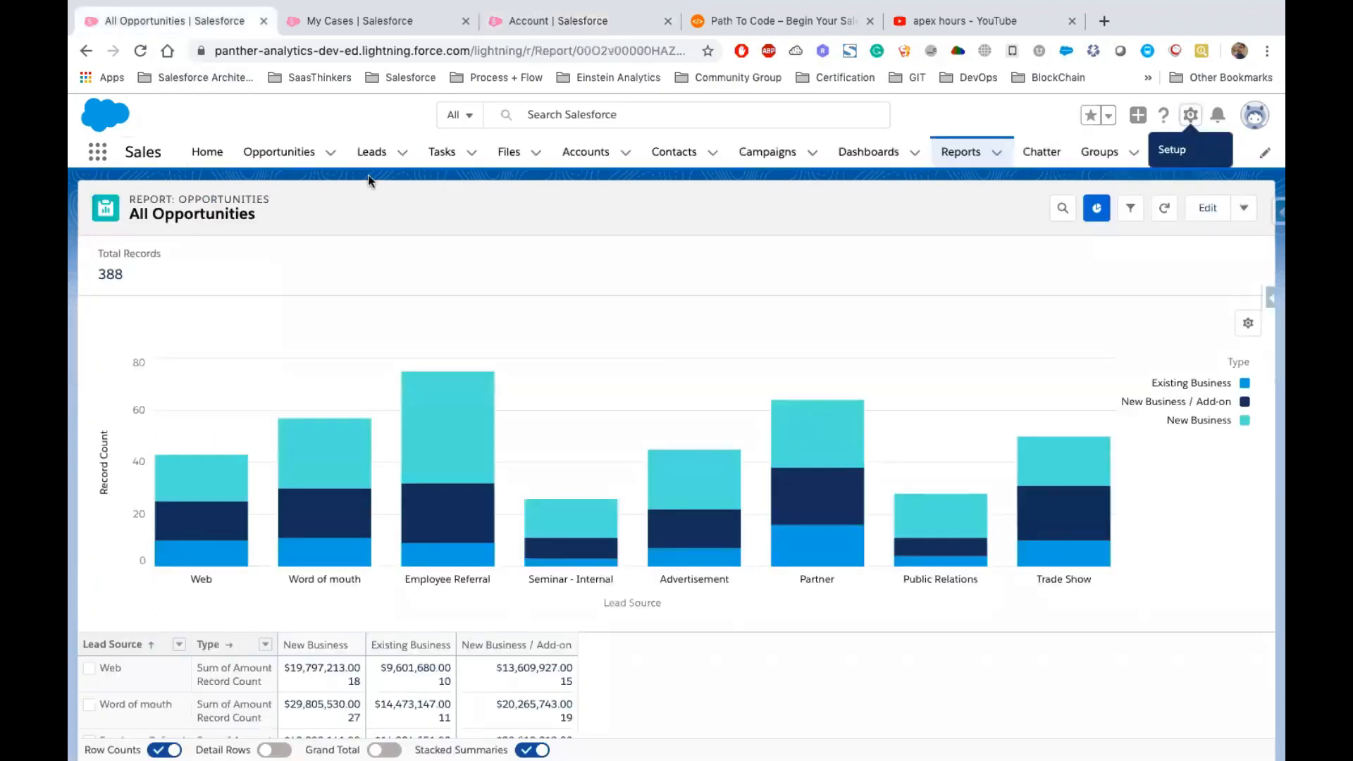
click(576, 159)
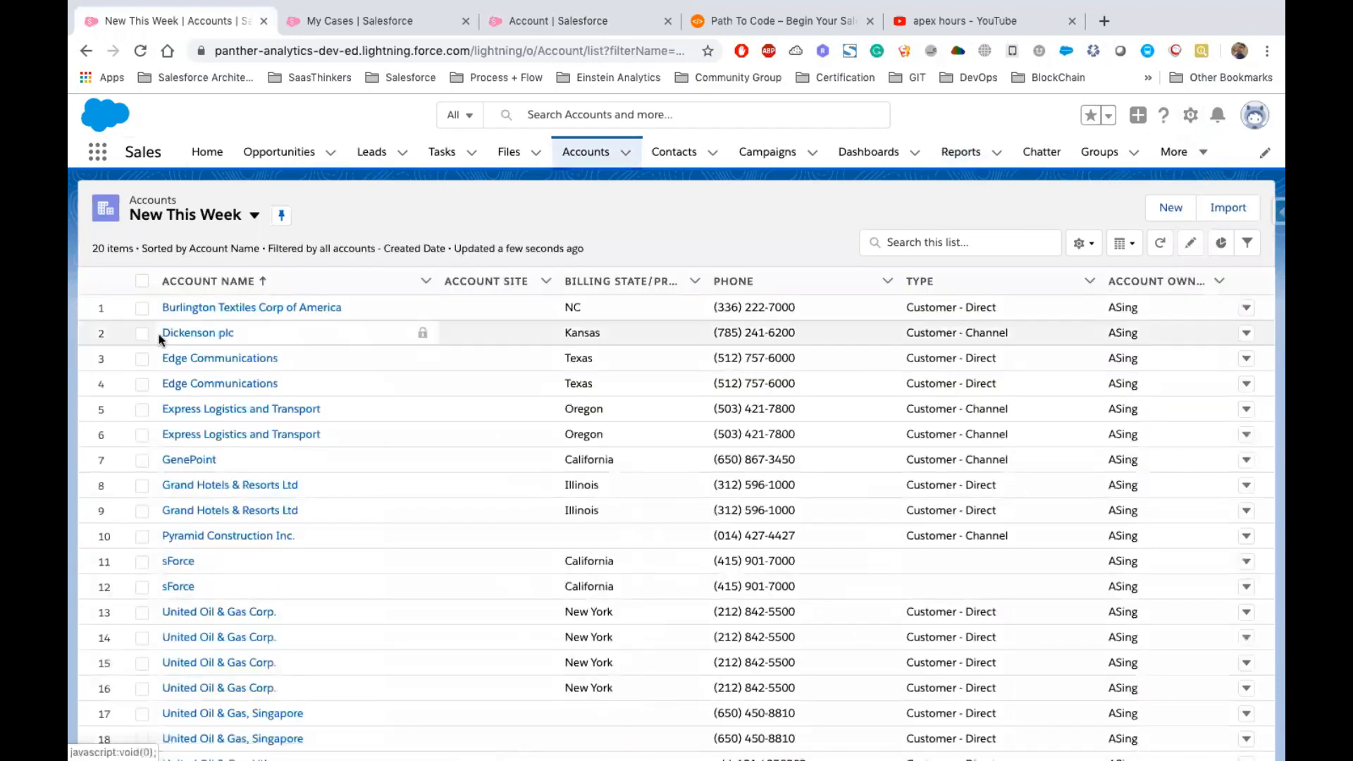
click(193, 334)
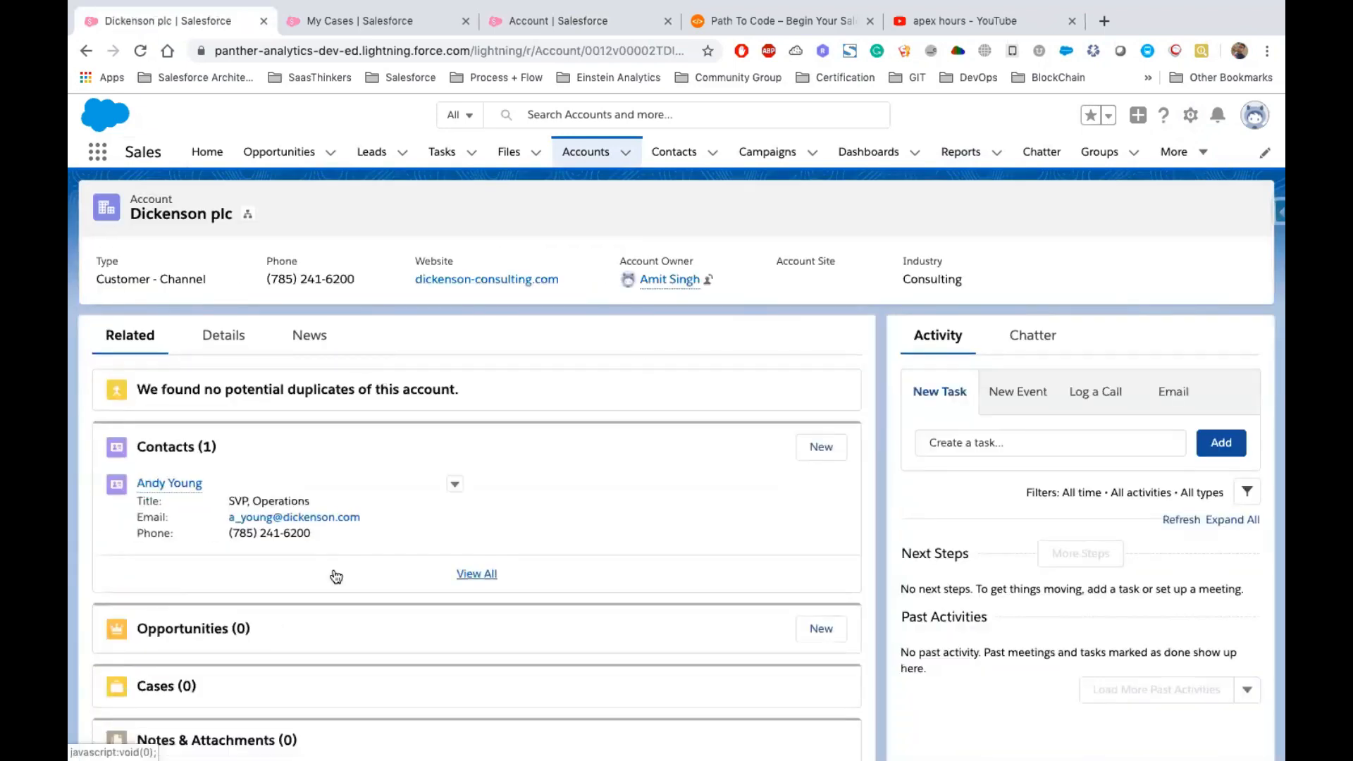
scroll(332, 569, down, 3)
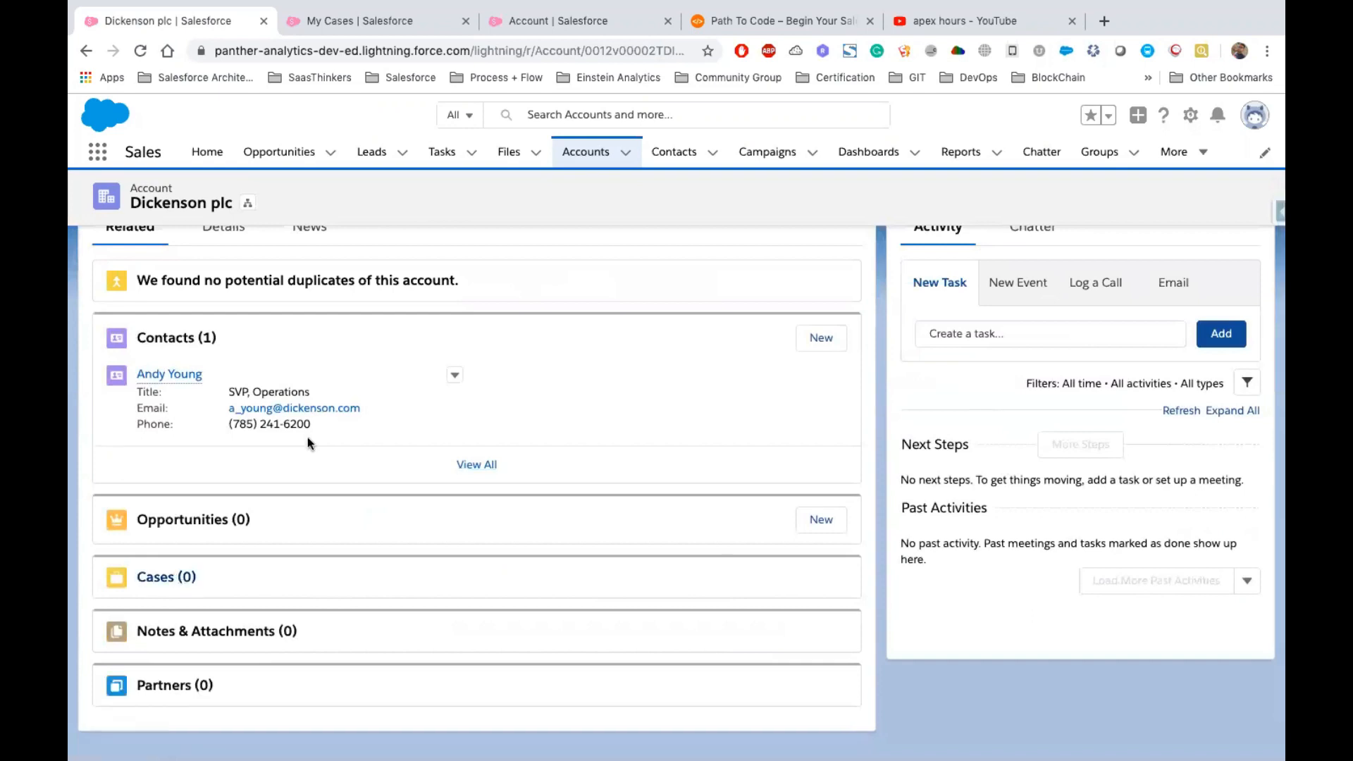
scroll(307, 437, up, 3)
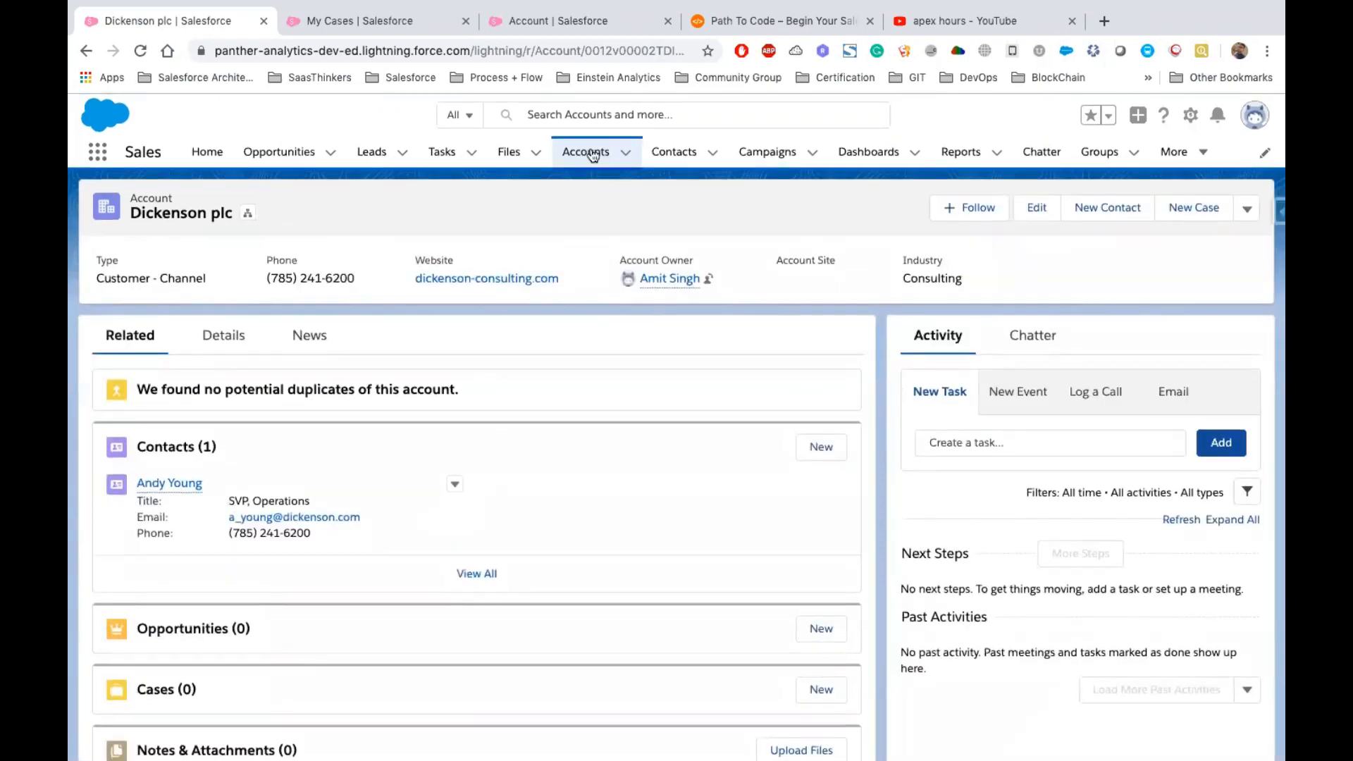
Open the Abbott358 Inc account from All Accounts and review its related cases
click(592, 155)
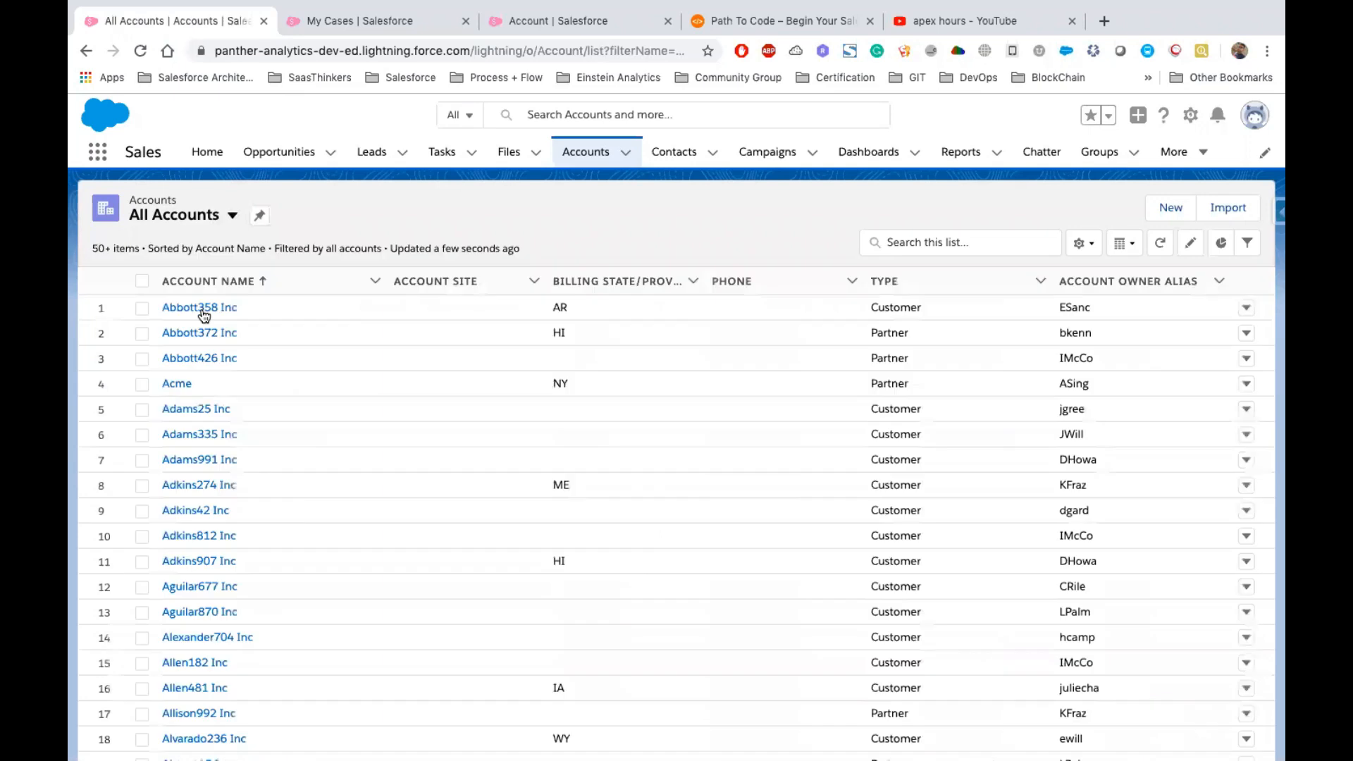
click(202, 308)
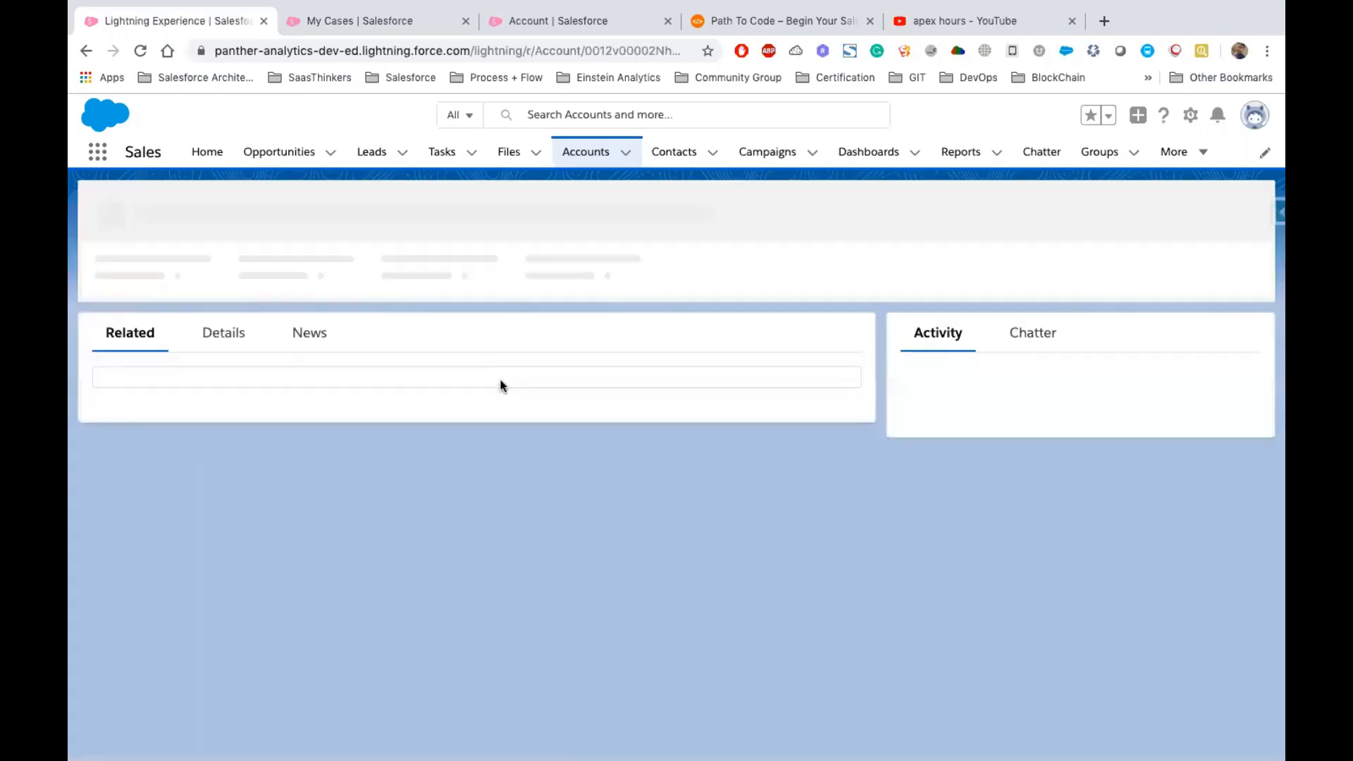
scroll(405, 519, down, 4)
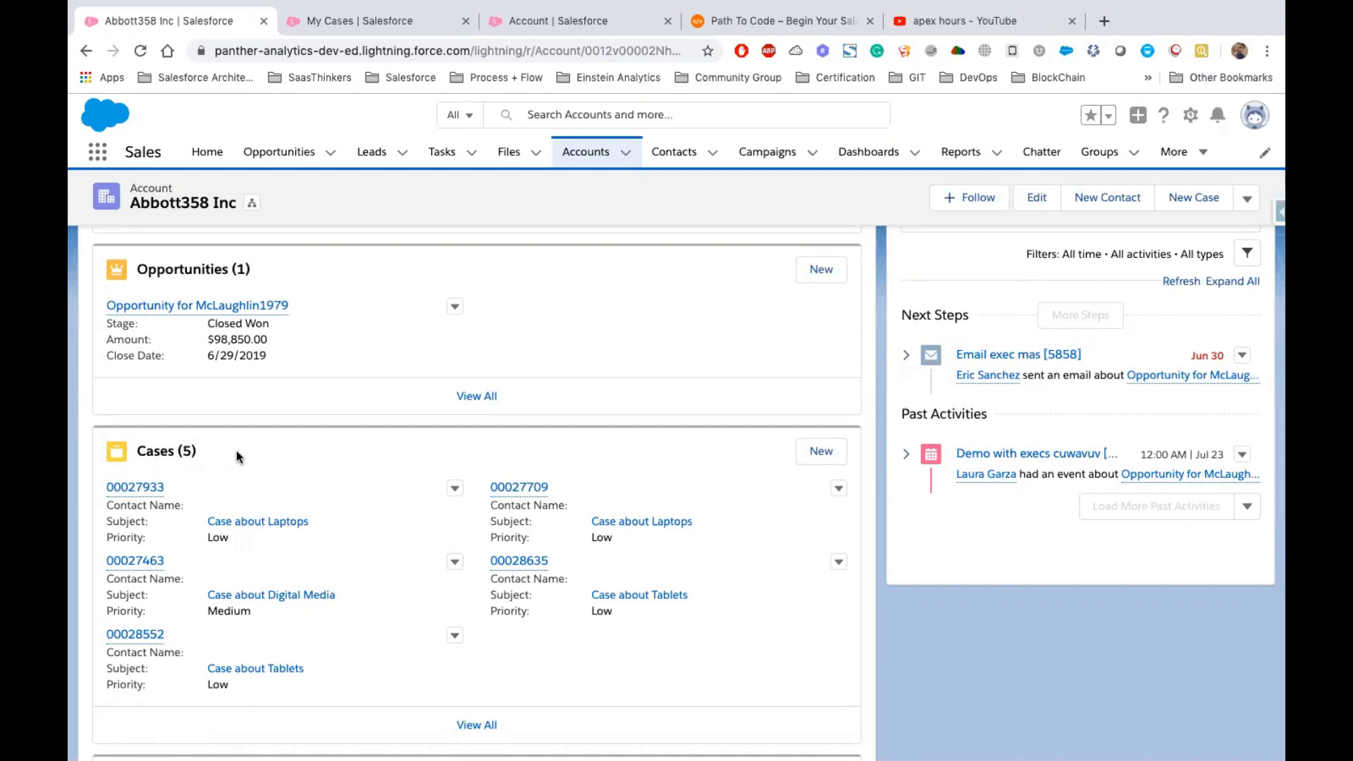
drag(218, 446, 130, 450)
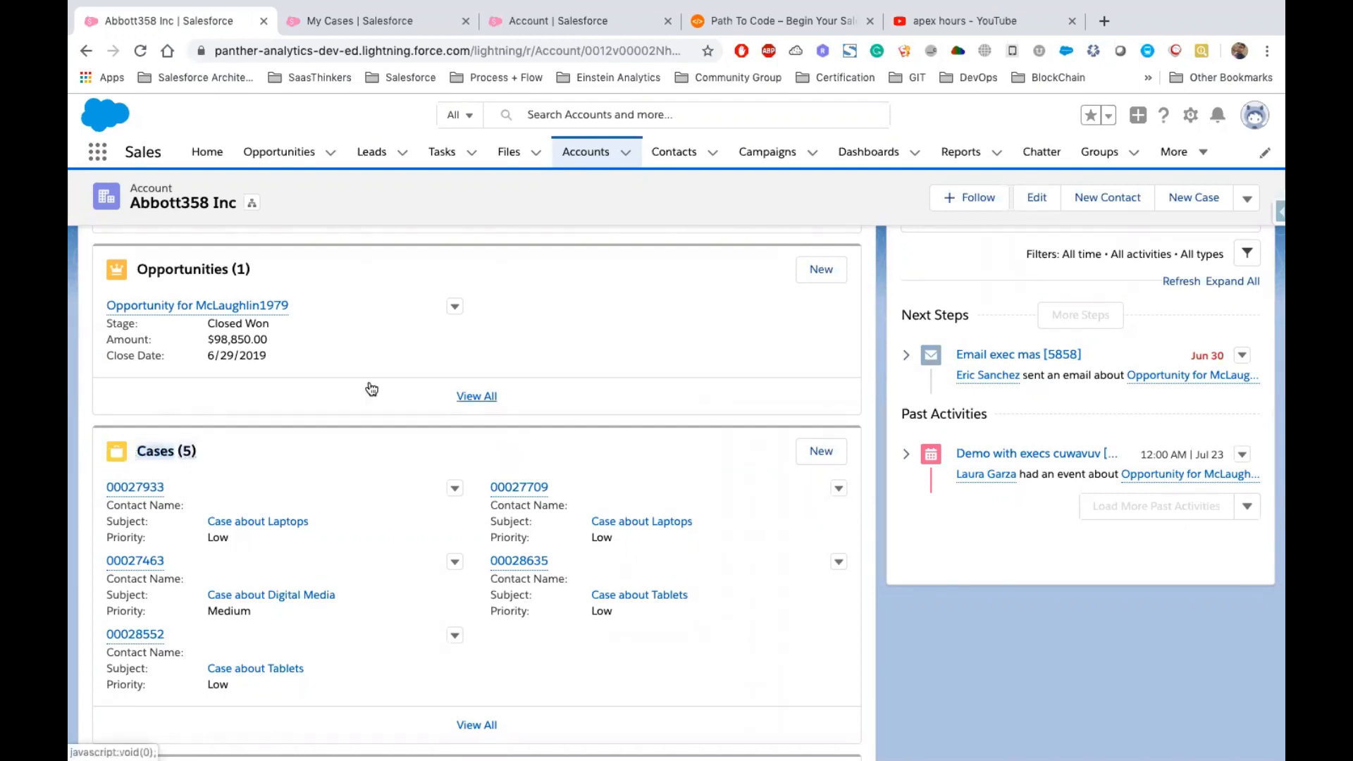
click(335, 455)
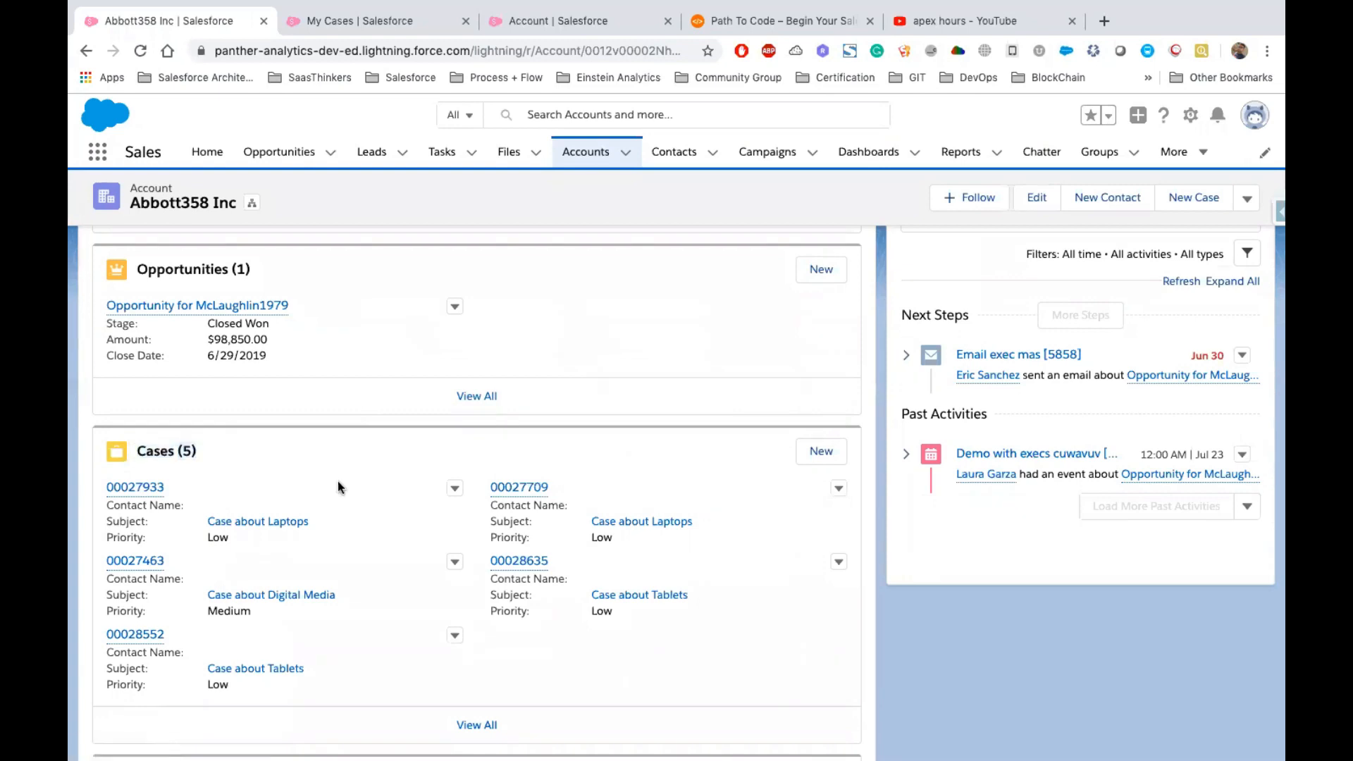
scroll(703, 407, up, 4)
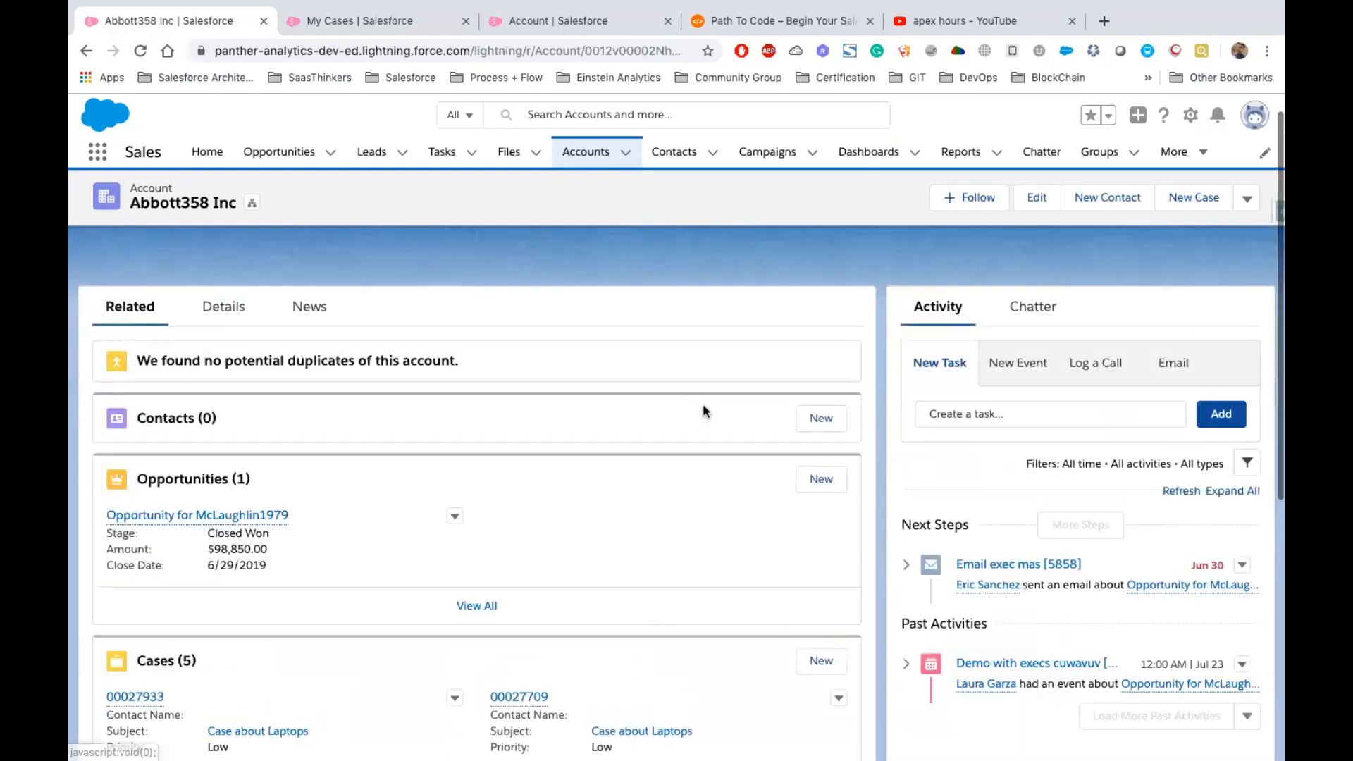
scroll(462, 483, down, 3)
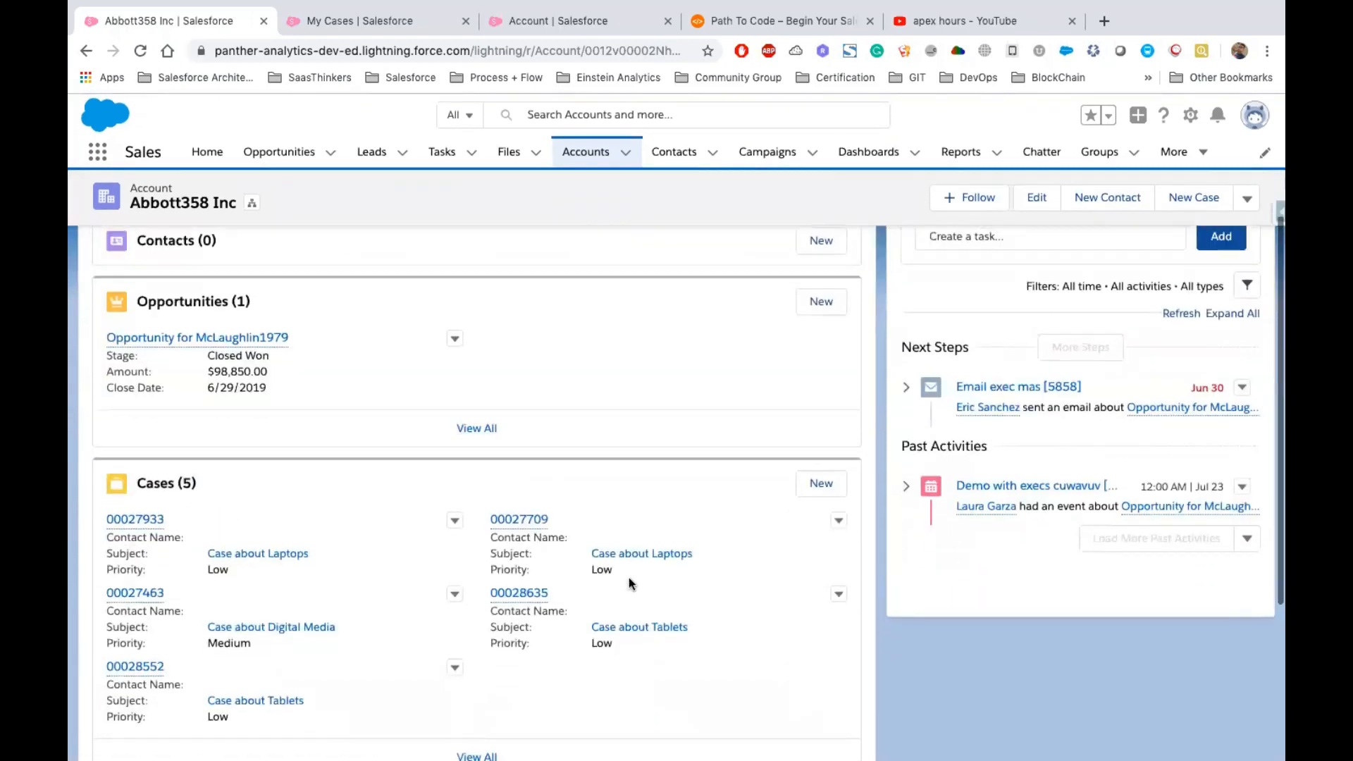
scroll(661, 501, up, 4)
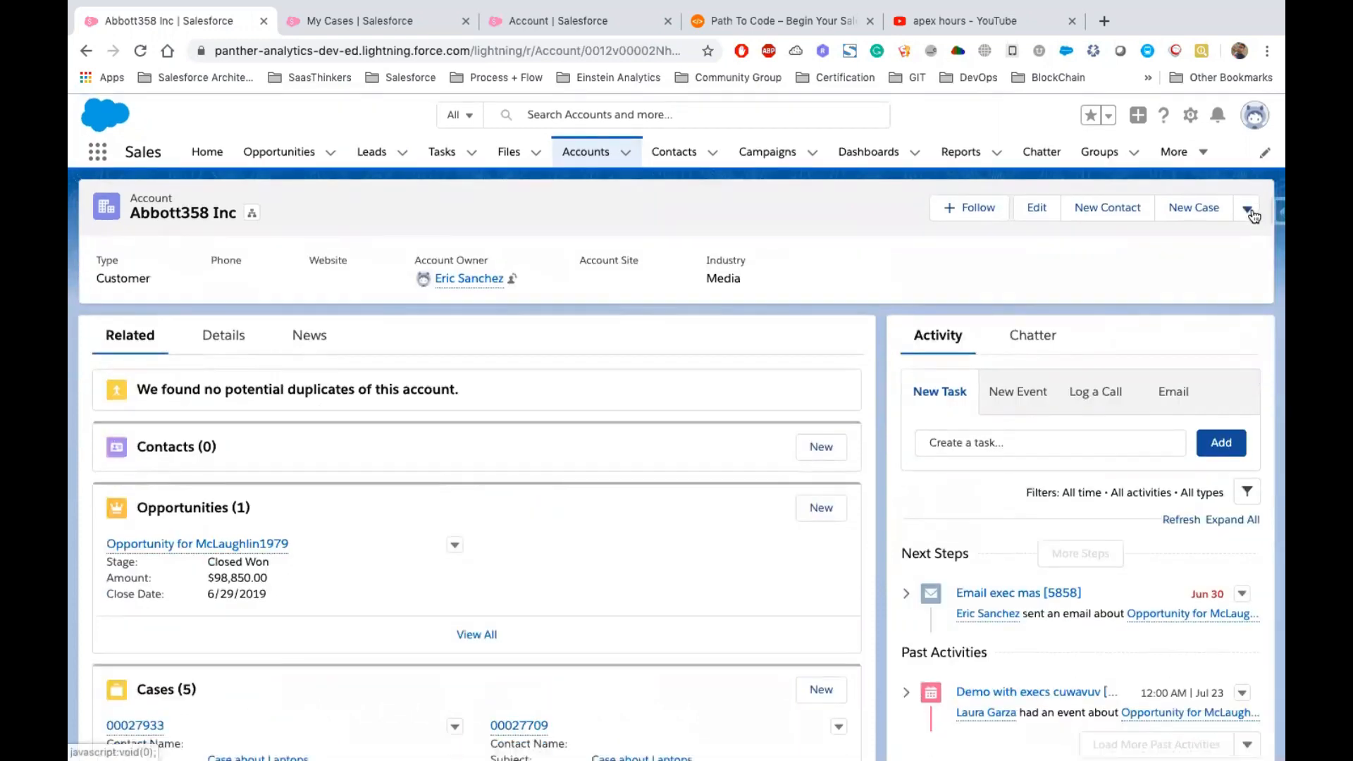
Launch the My Cases button from the Abbott358 Inc account's action menu
click(1247, 209)
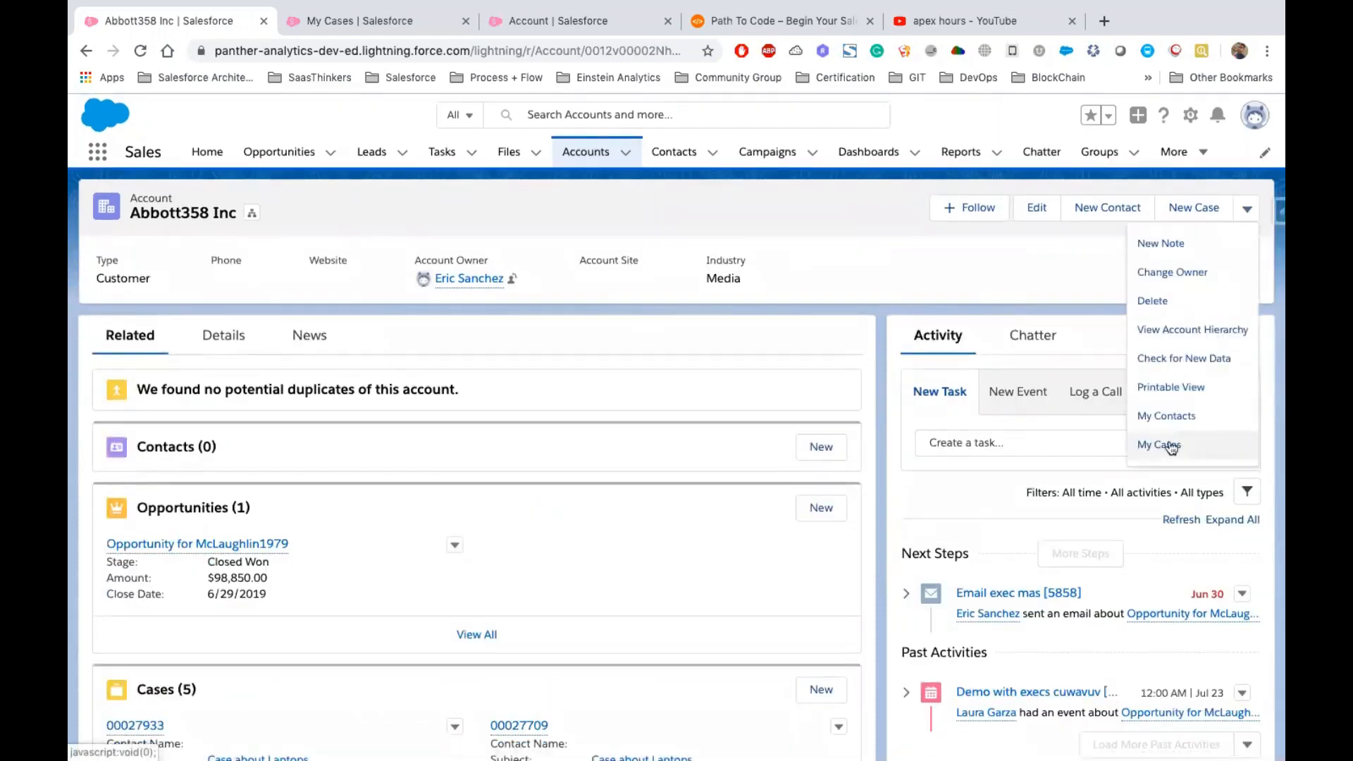
click(1168, 445)
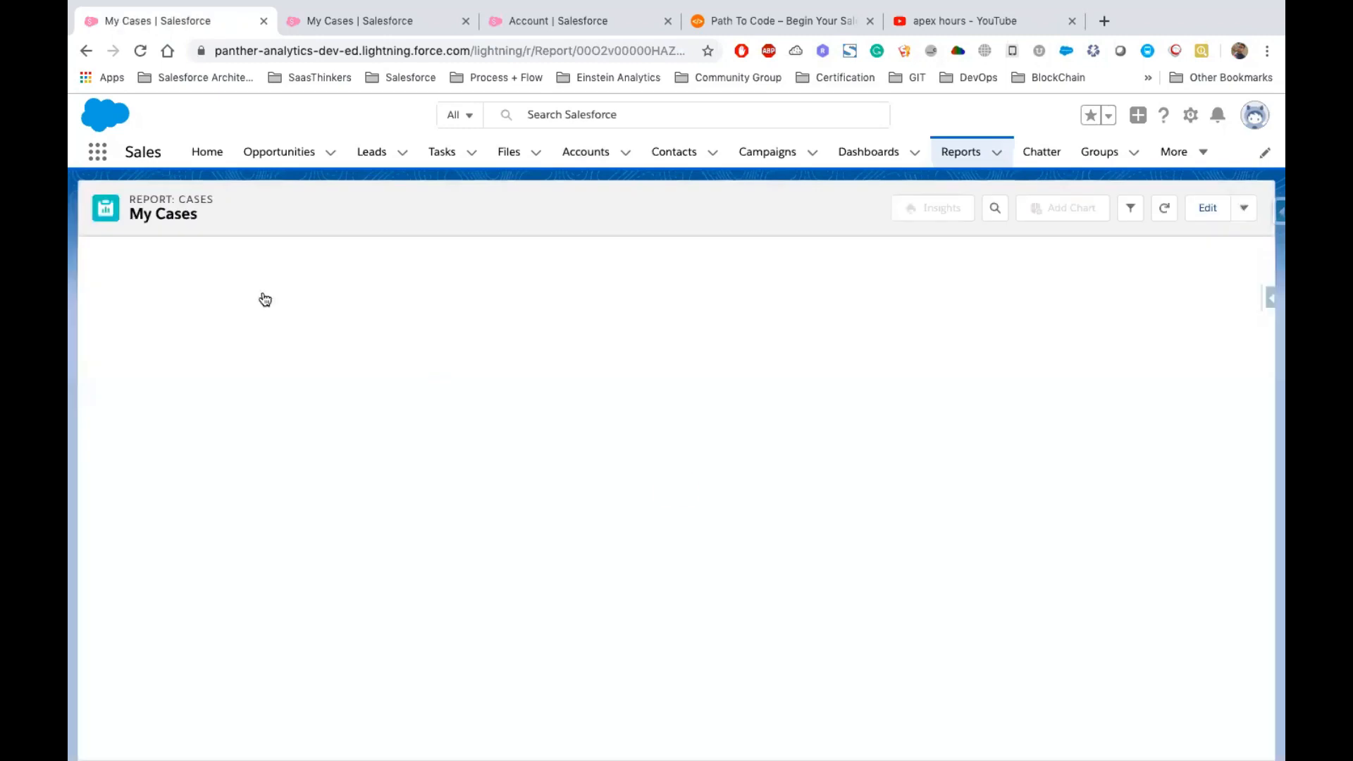
drag(95, 290, 773, 454)
click(772, 454)
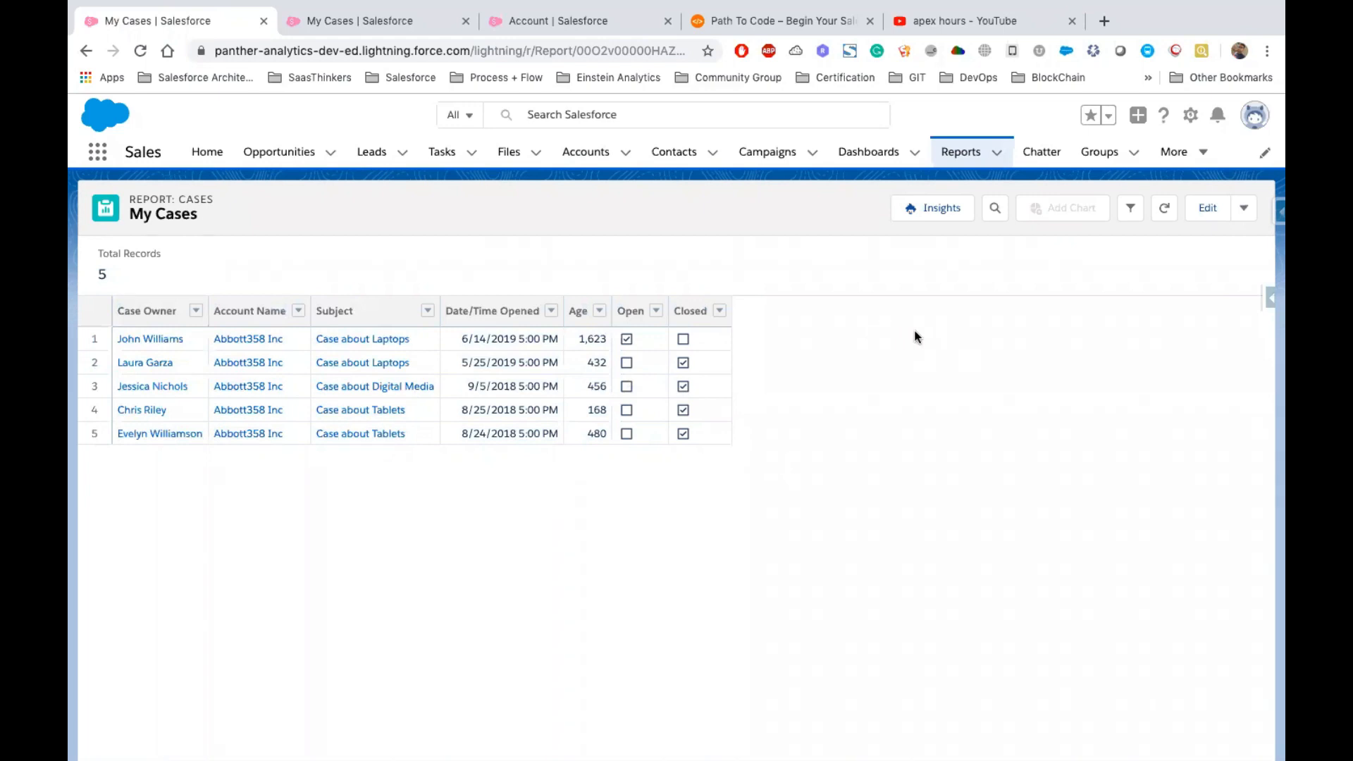
Inspect the report's Account Name filter and the fv0 value in the page URL, then close the filter panel
click(1131, 210)
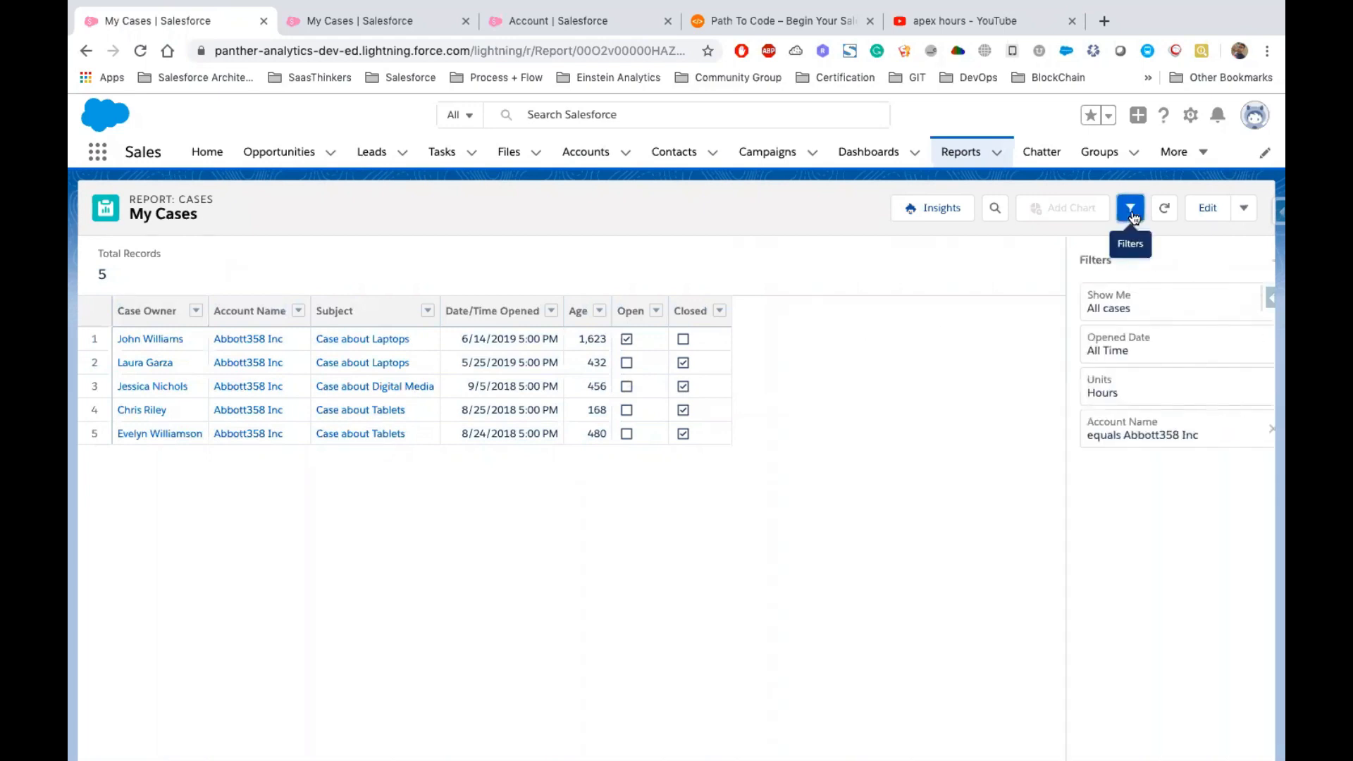
click(1092, 448)
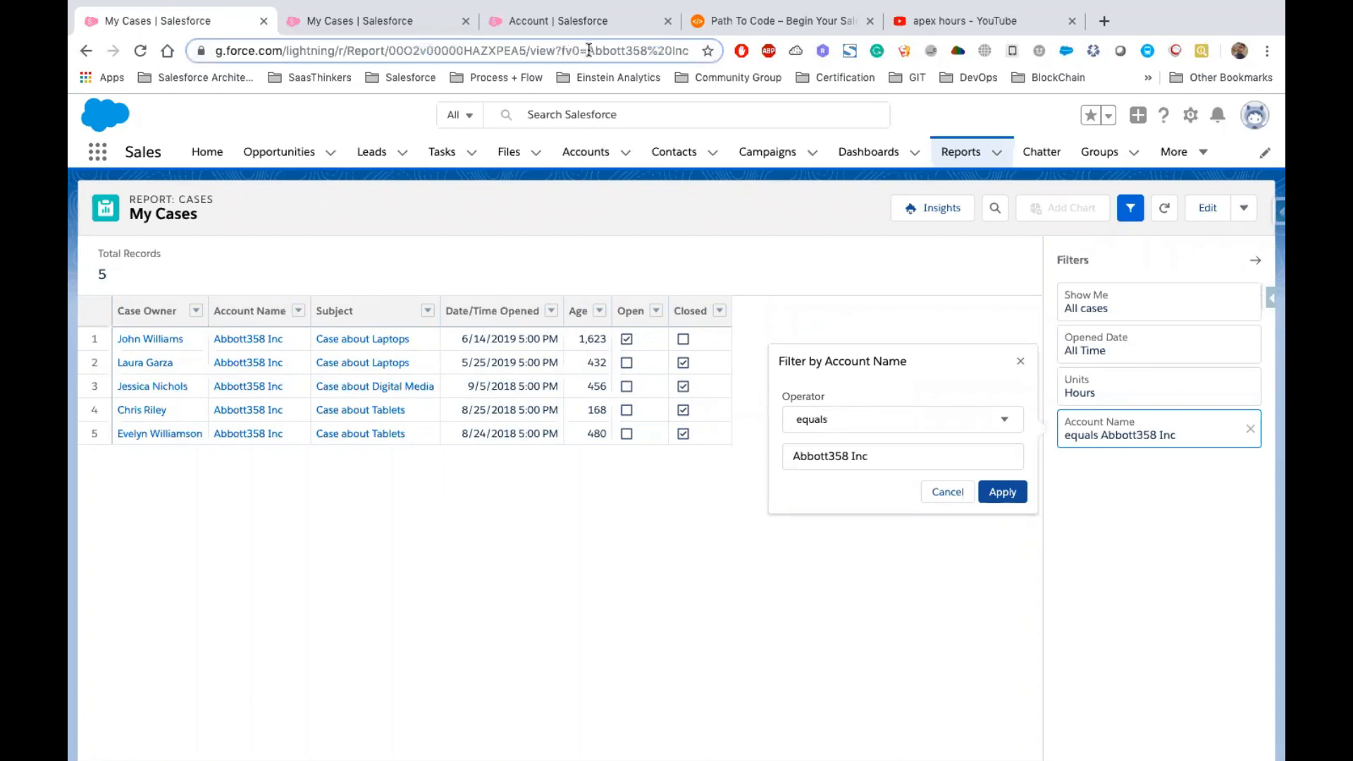
drag(587, 50, 705, 54)
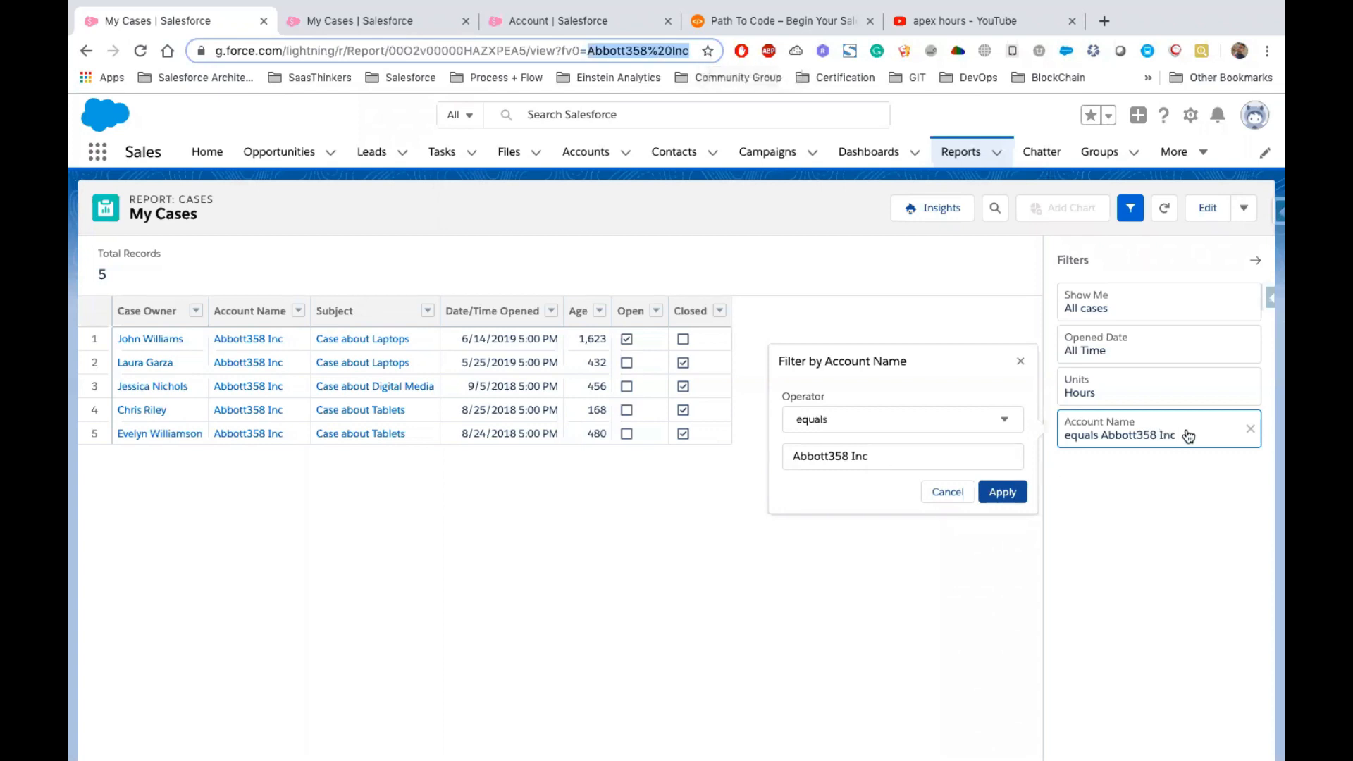
click(949, 492)
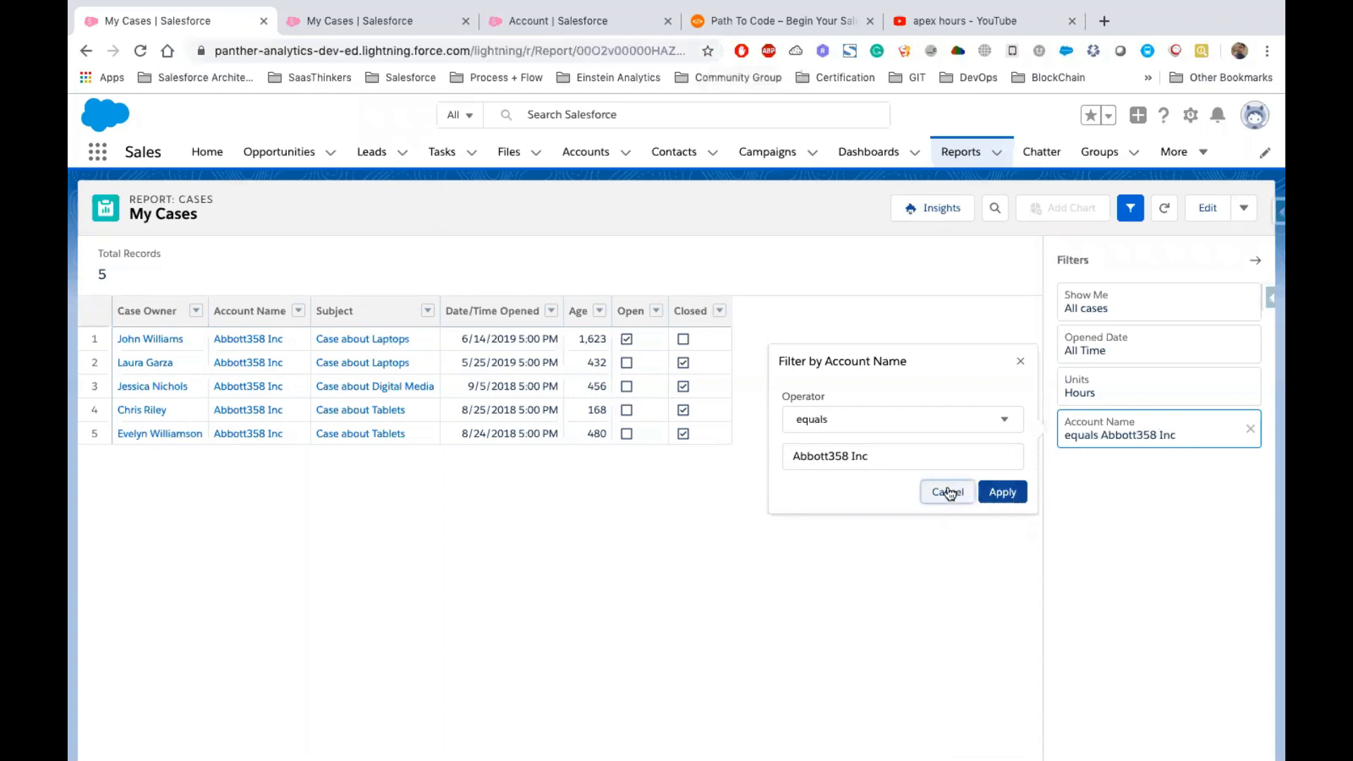
click(1255, 260)
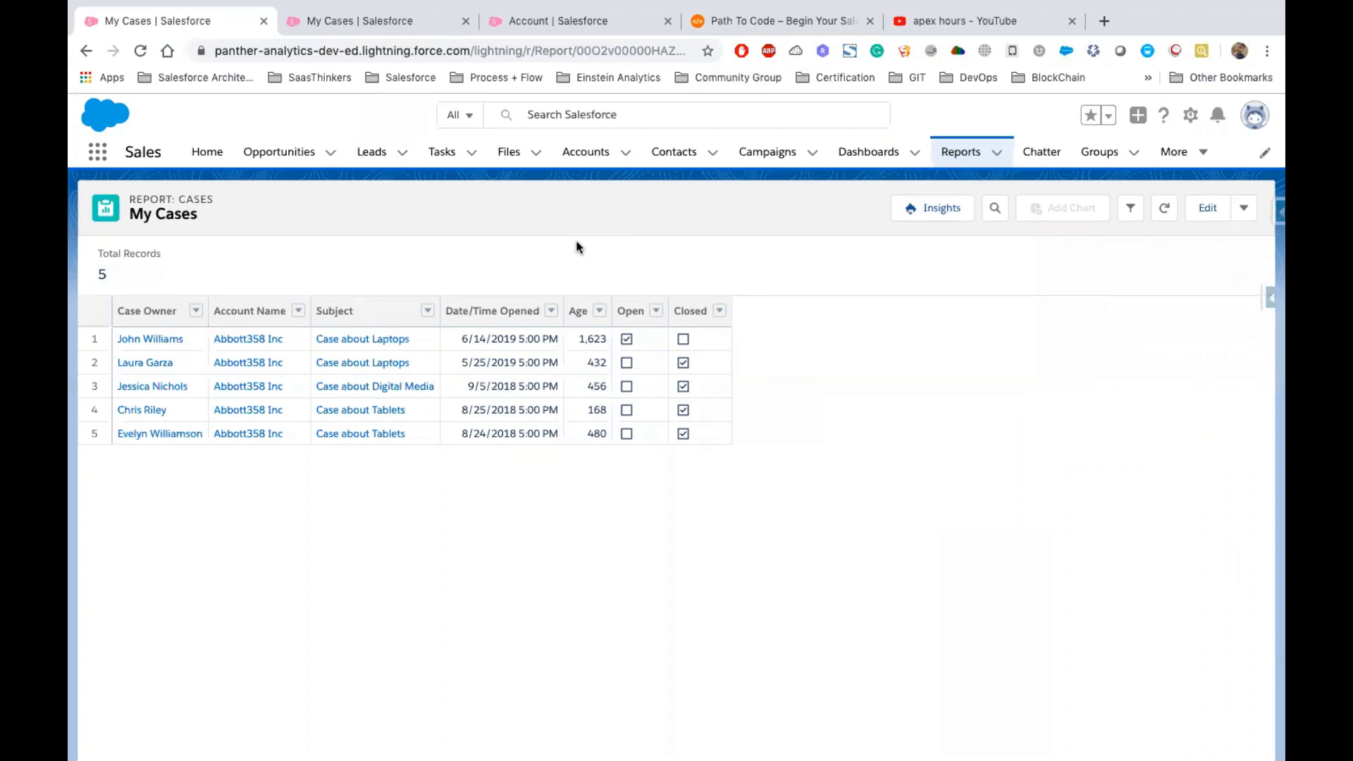